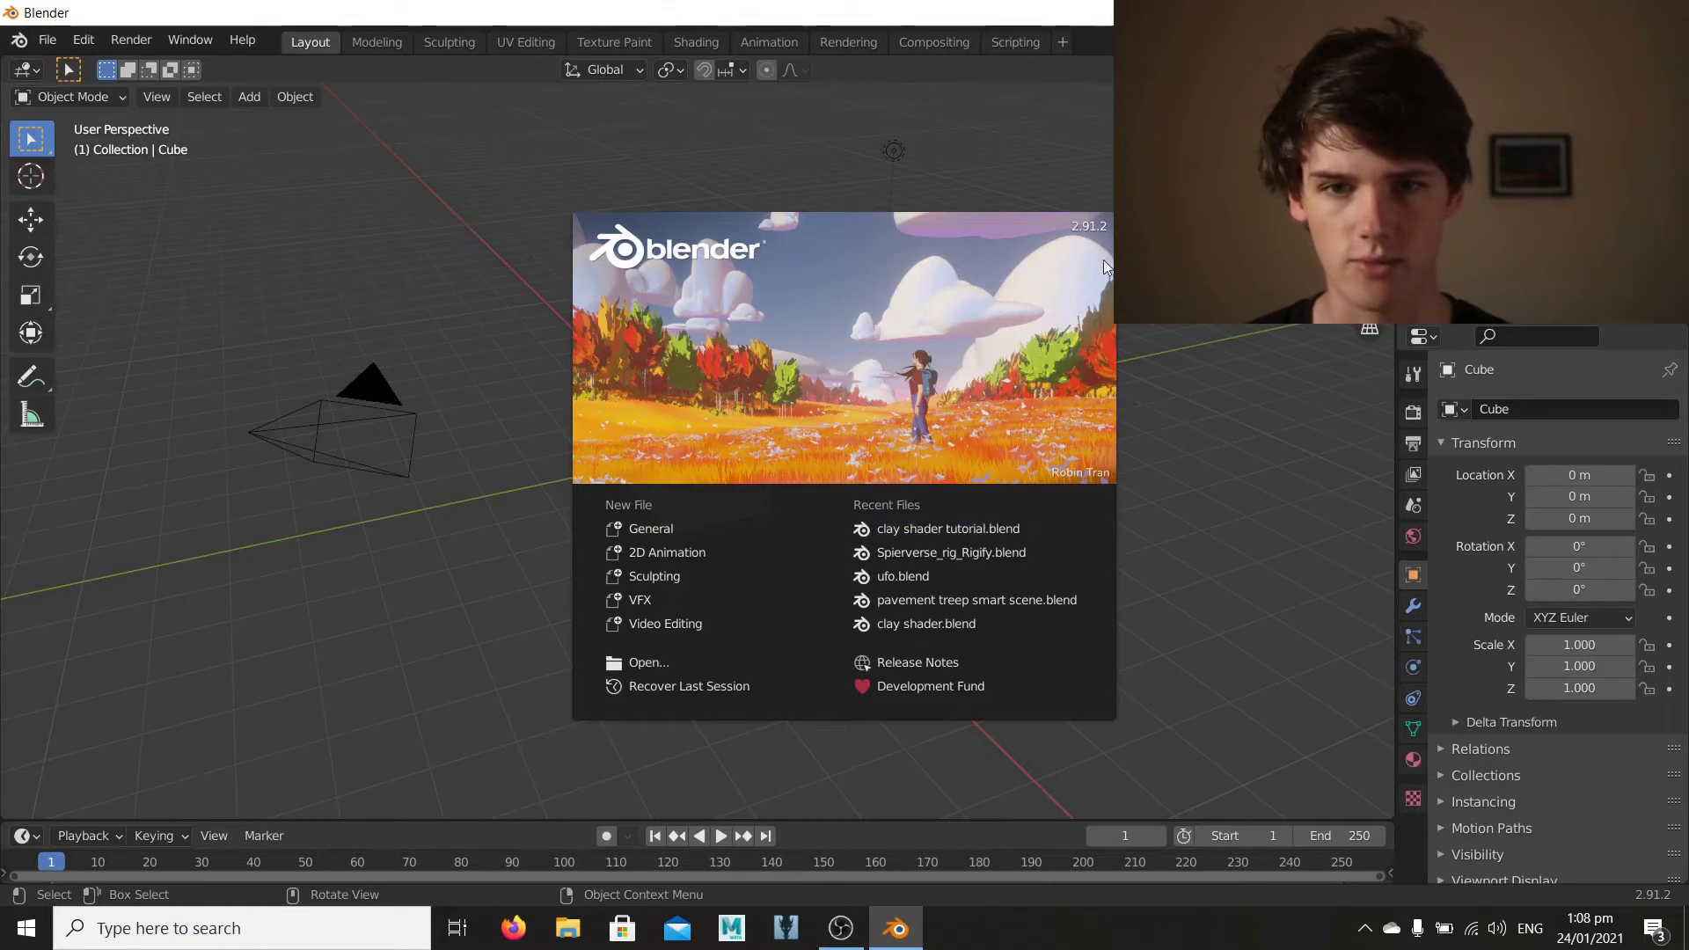
Step: Round the default cube with a Subdivision Surface modifier at viewport level 4 and shade it smooth
click(490, 500)
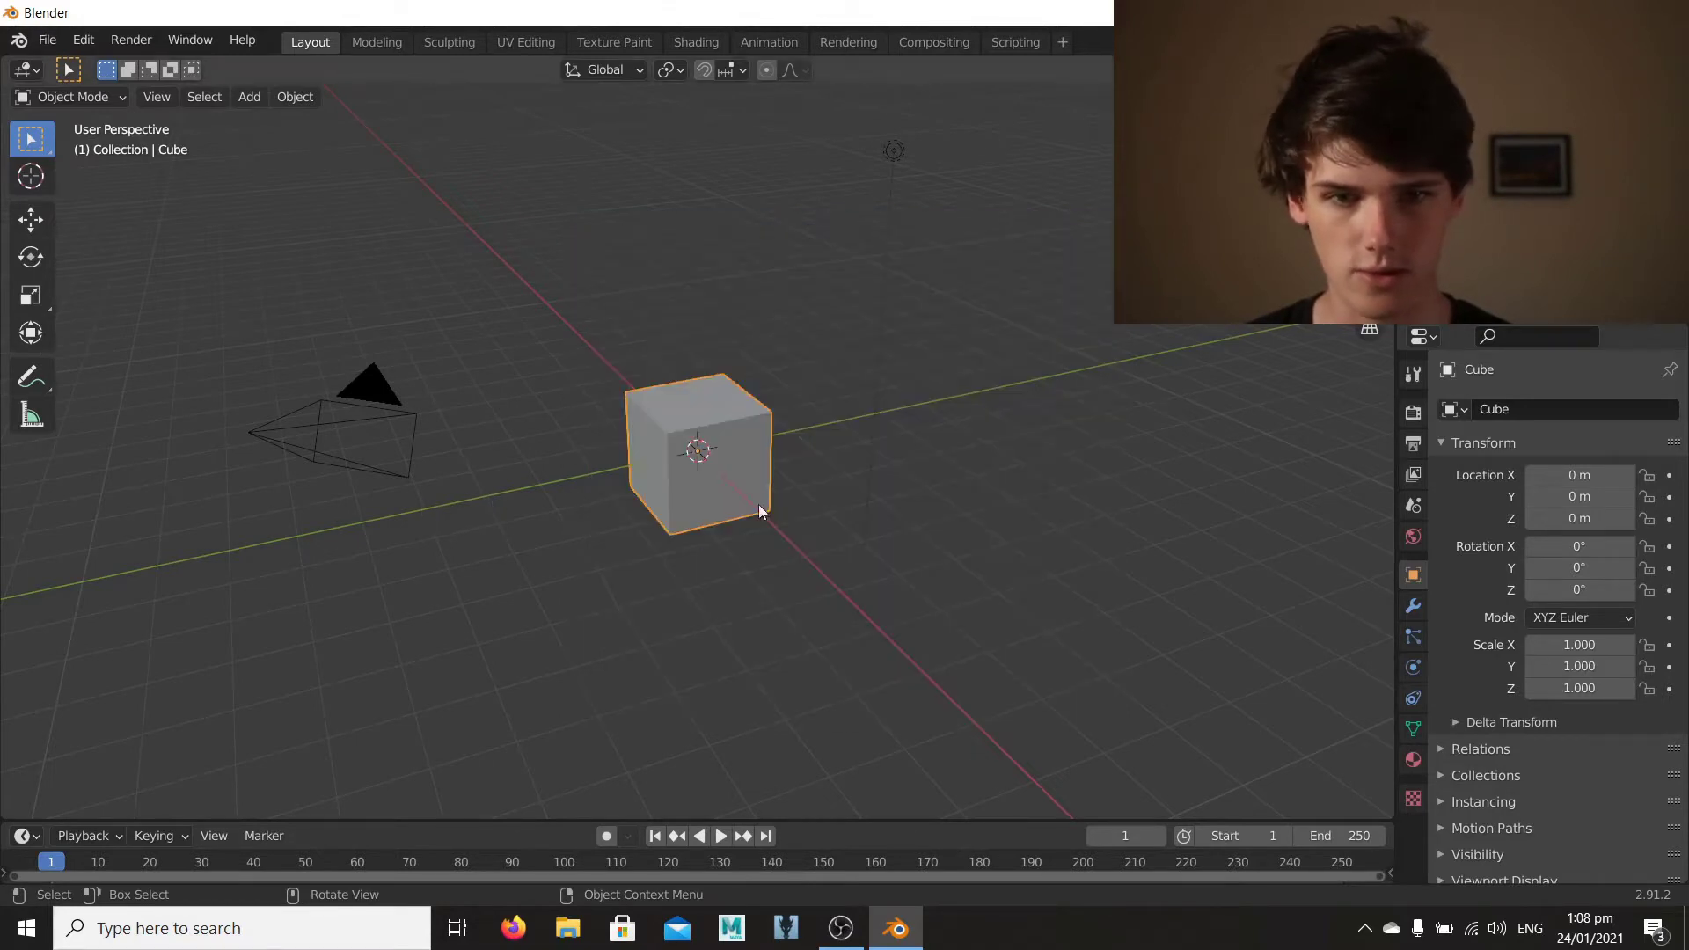
middle_drag(958, 426, 502, 490)
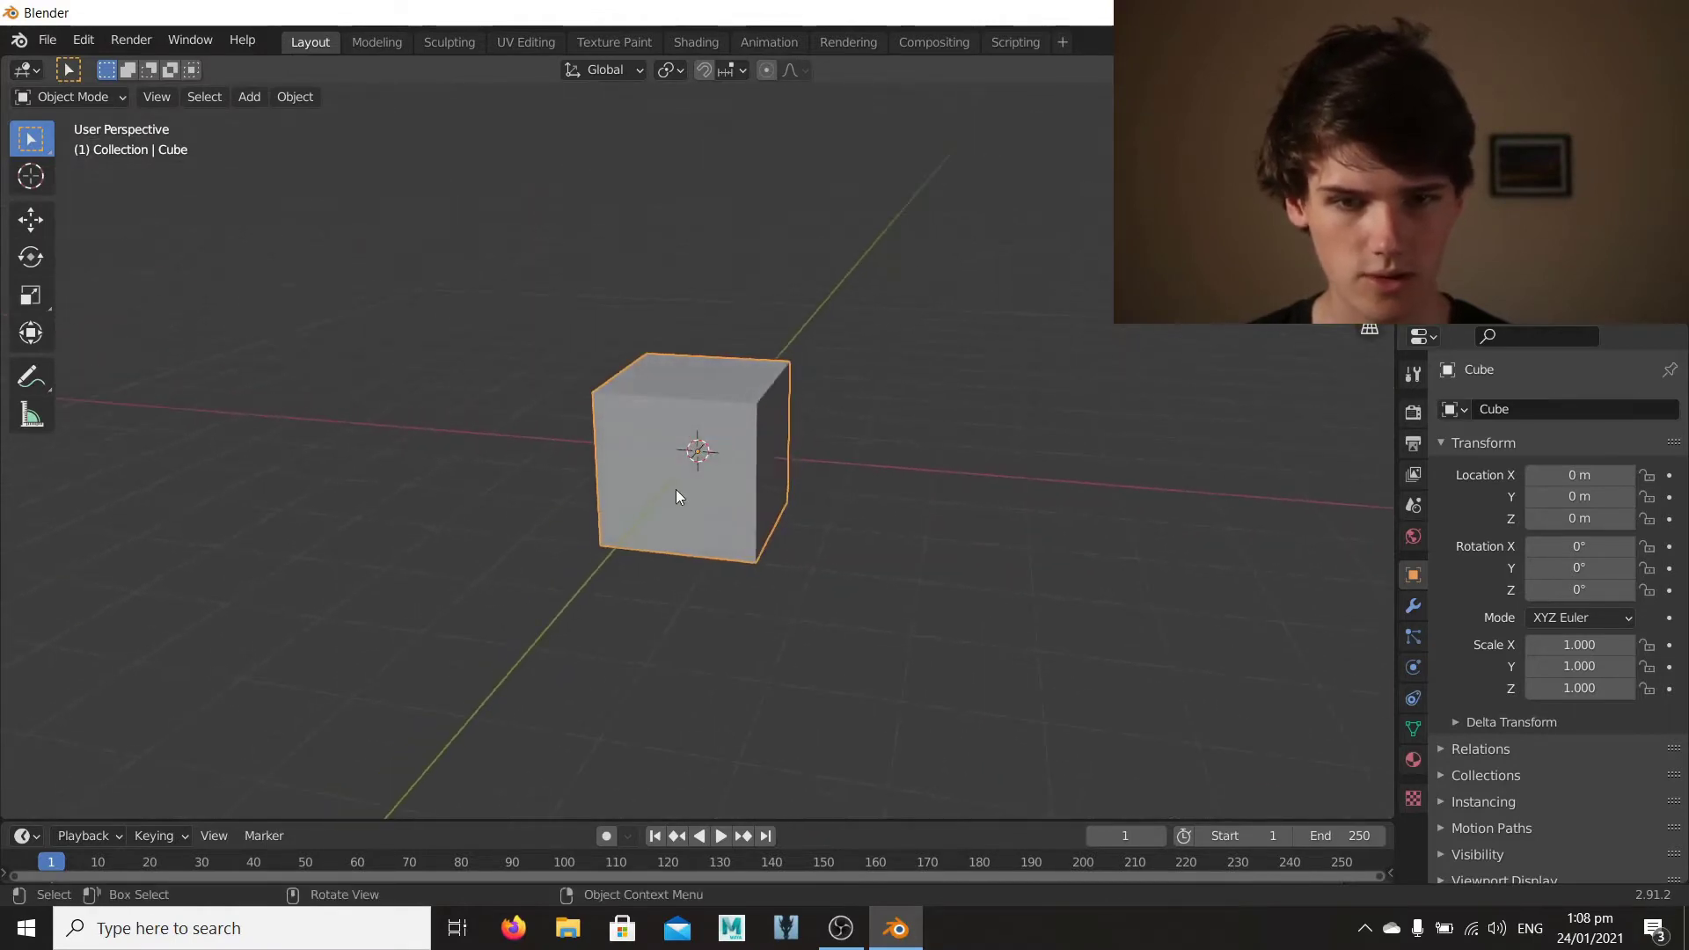
middle_drag(714, 475, 593, 490)
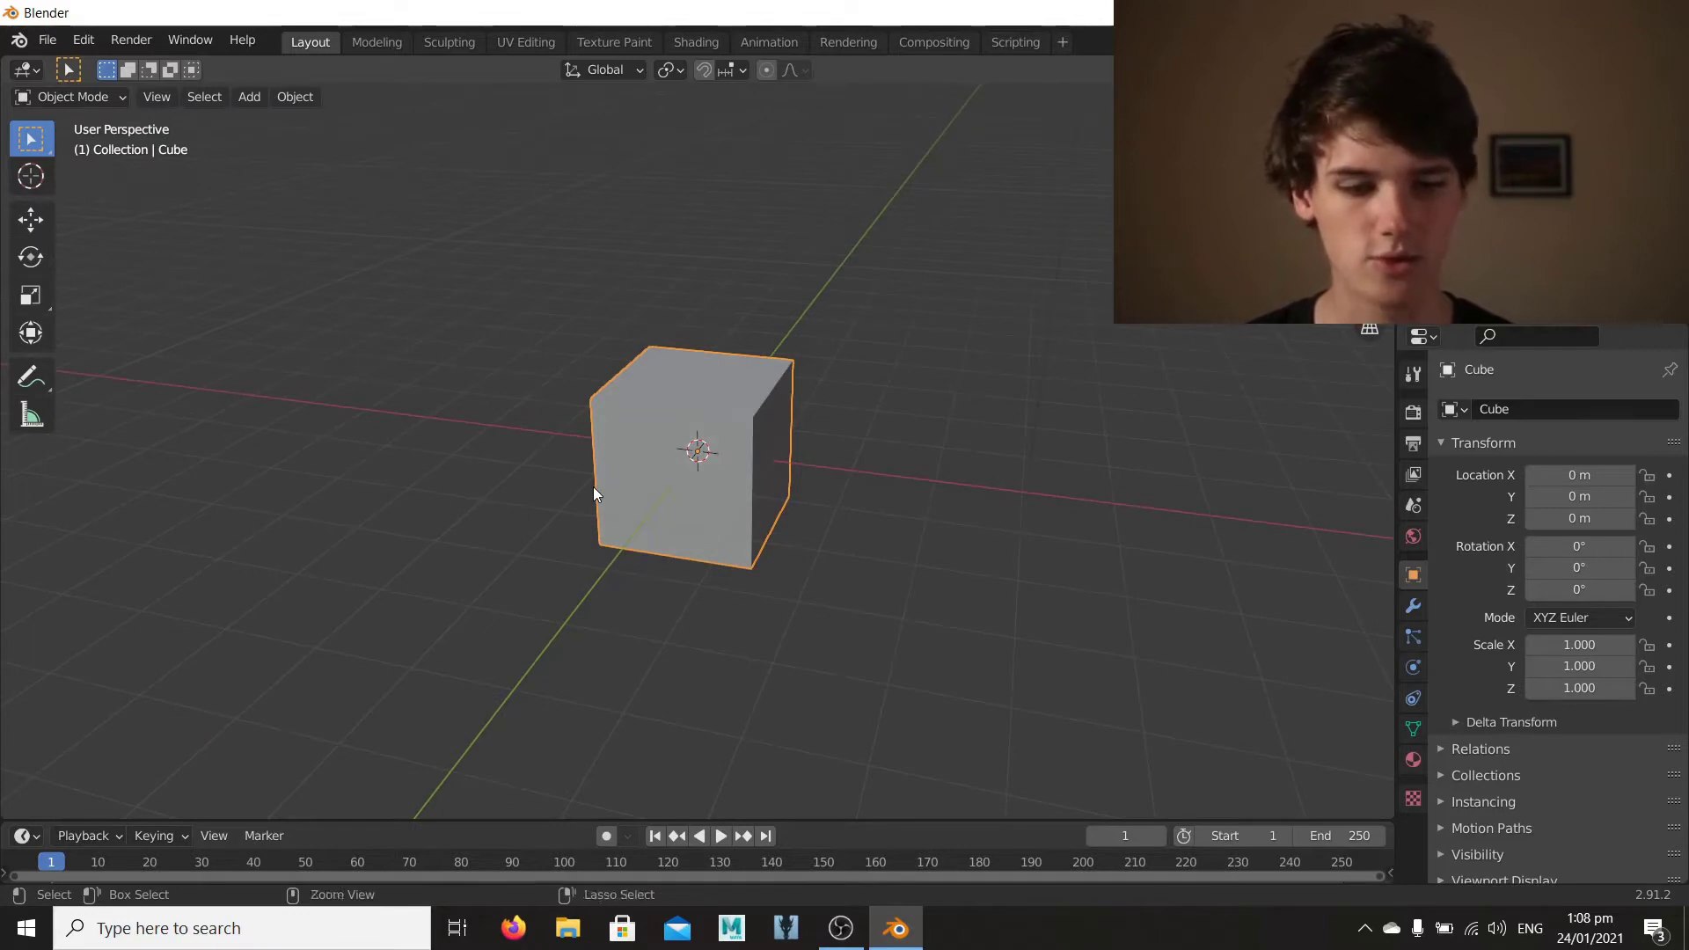
key(ctrl+3)
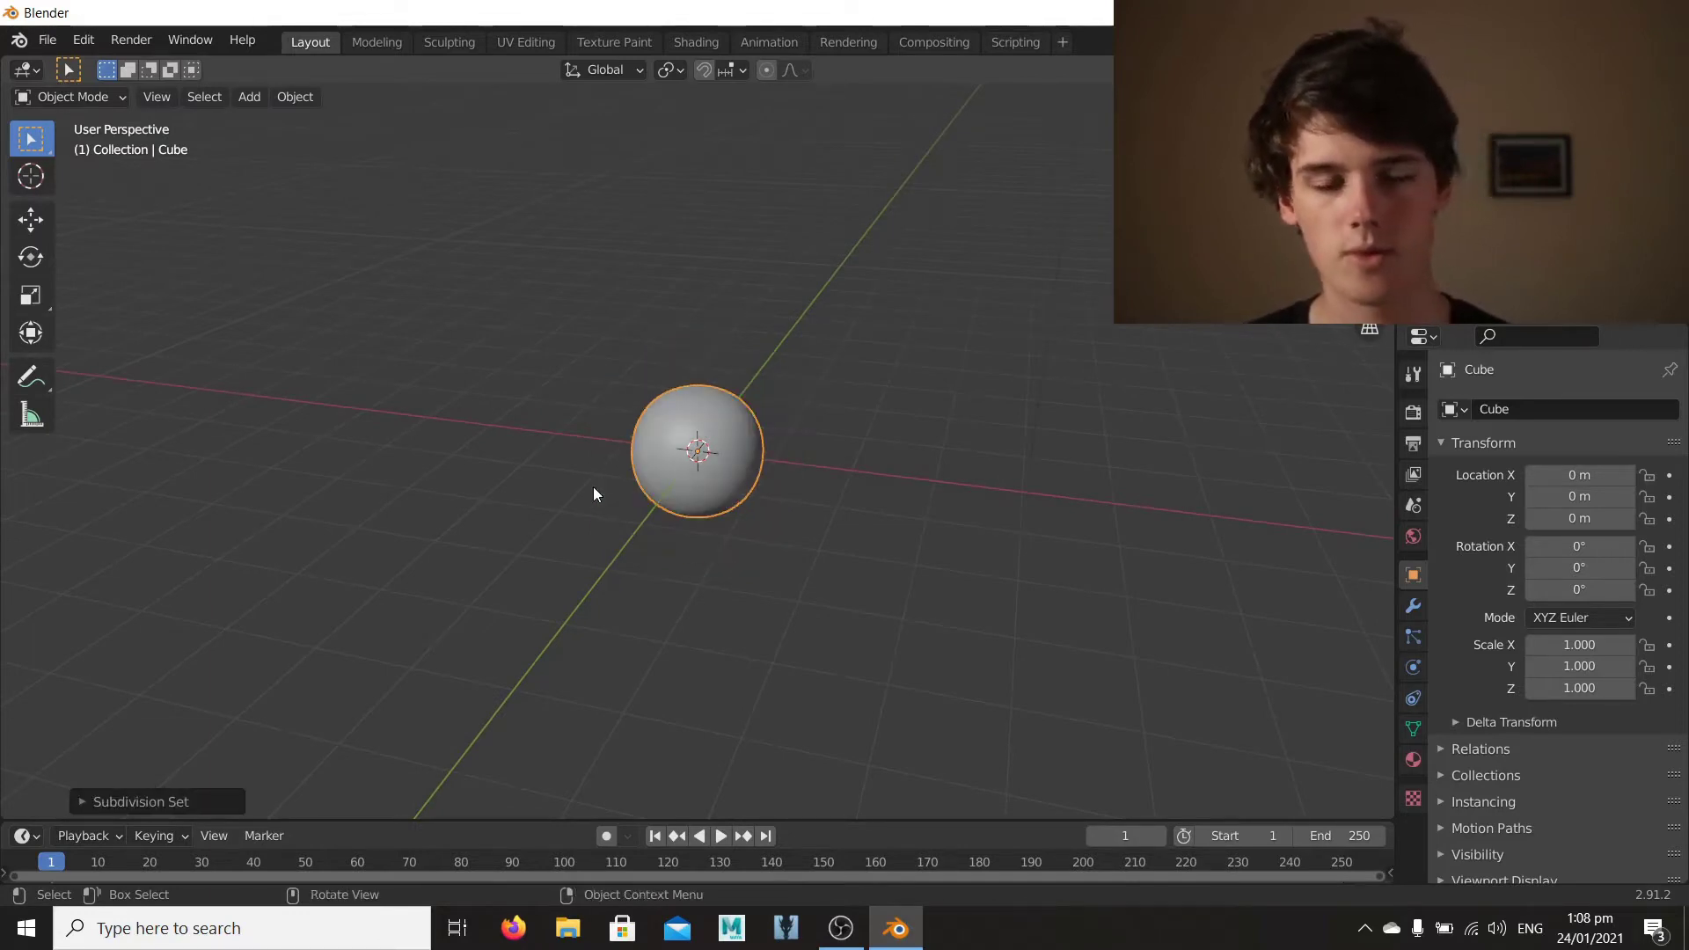
click(1406, 600)
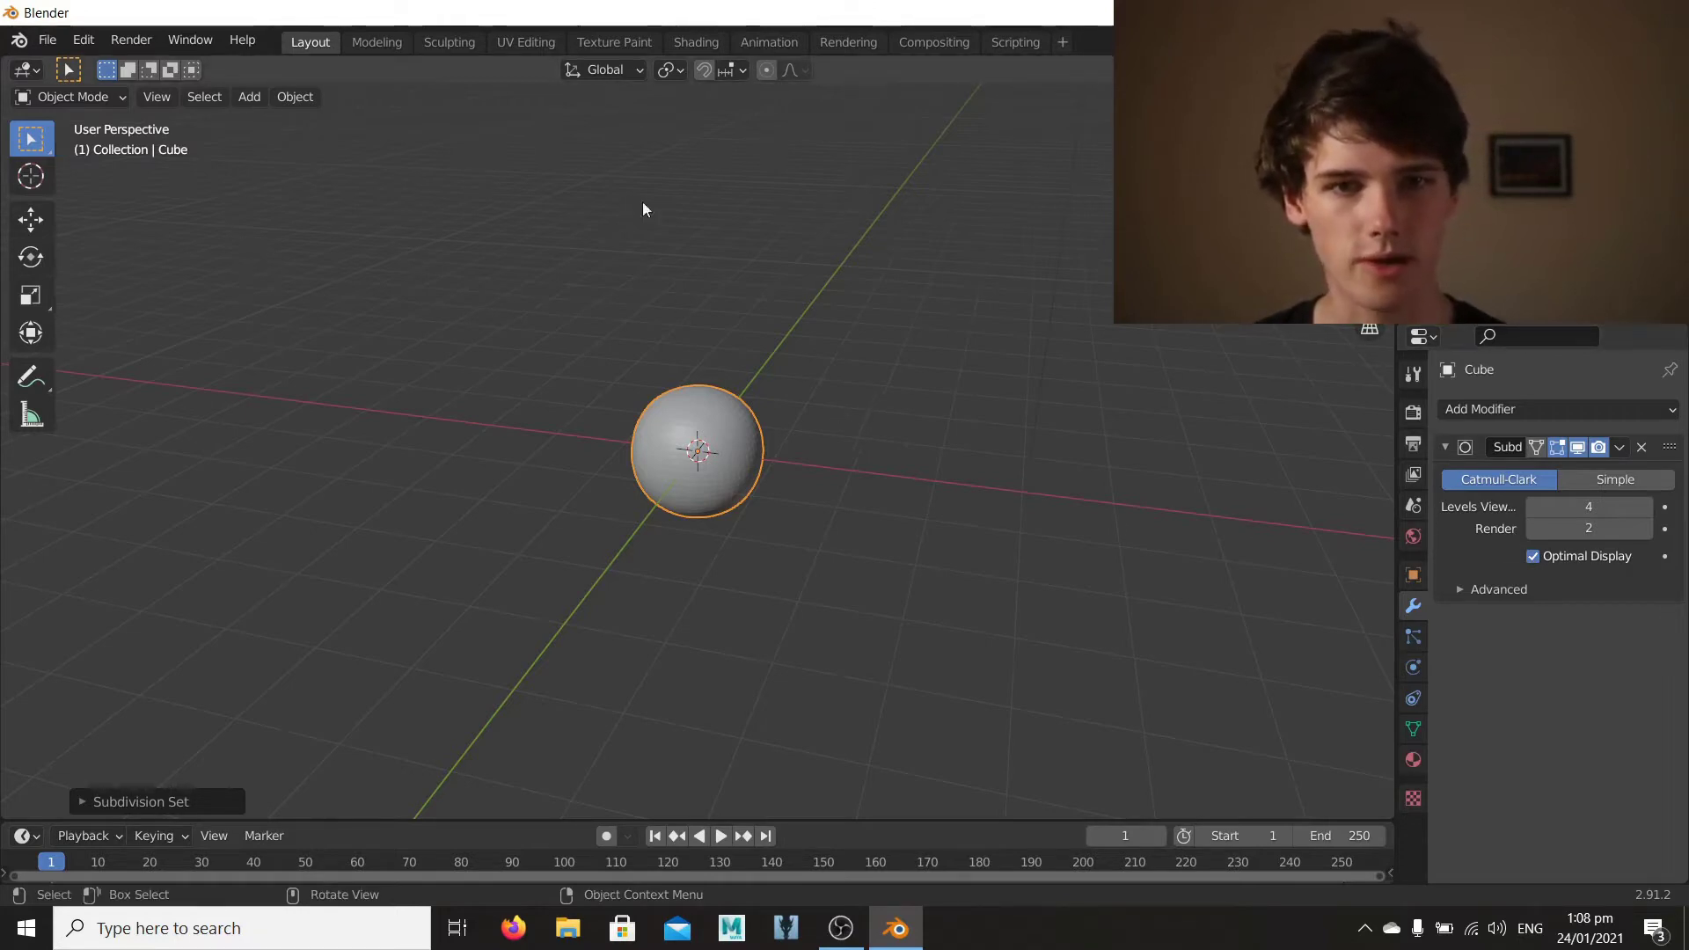
right_click(676, 426)
click(674, 424)
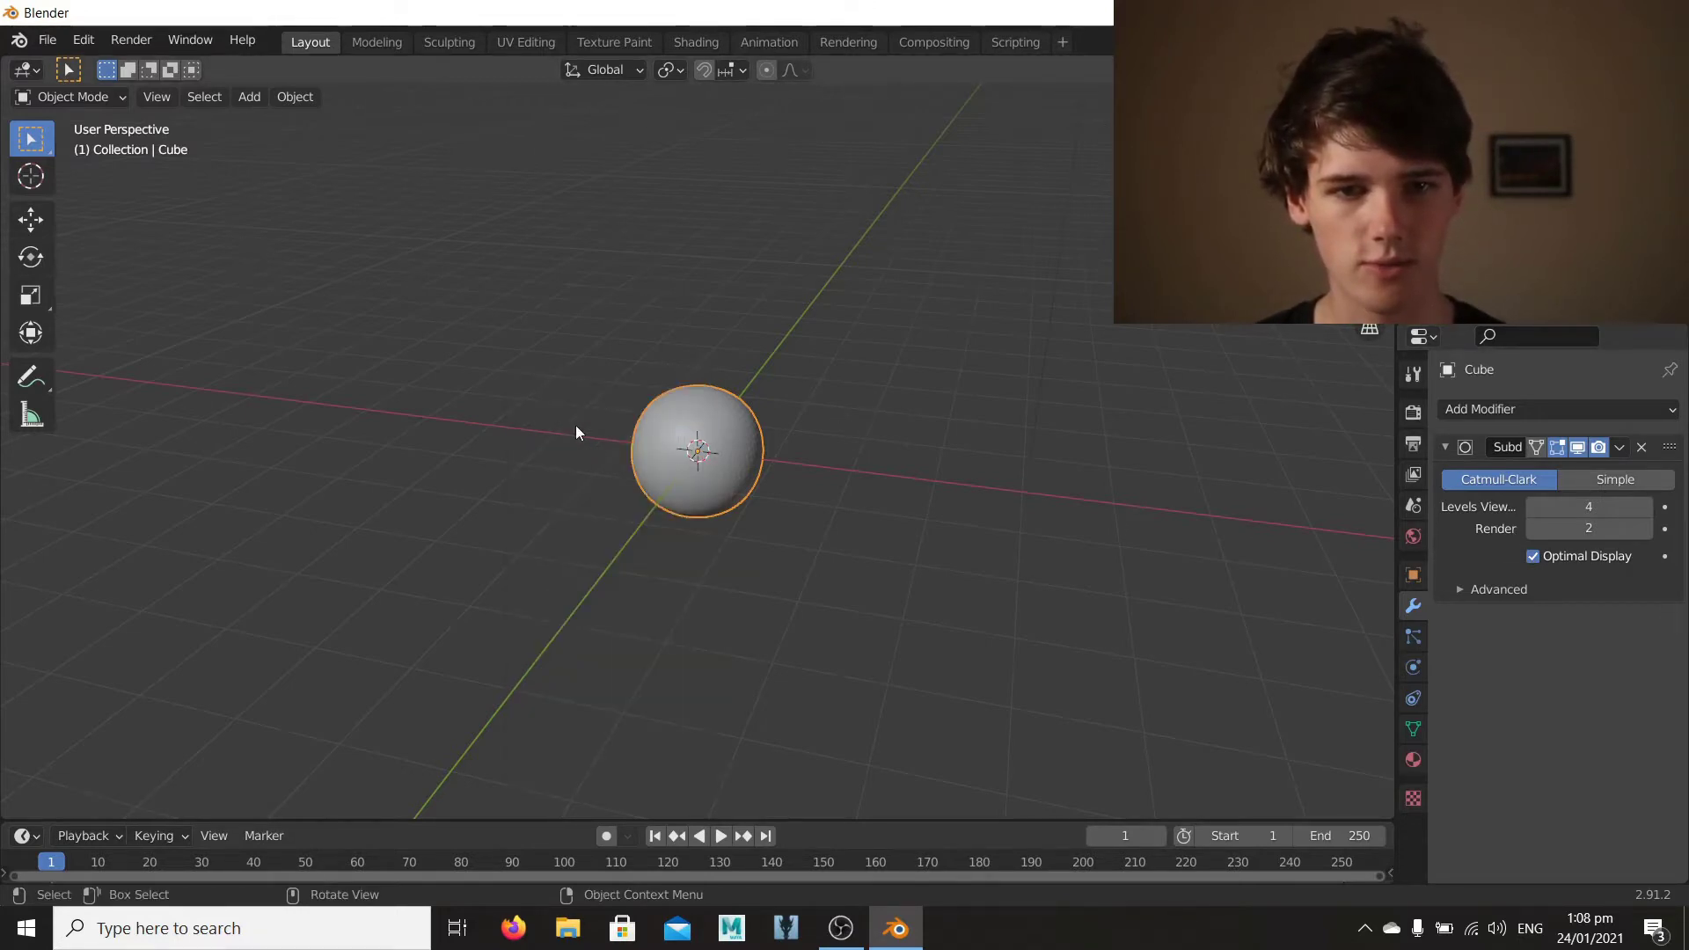
Step: Add an area light and move it along the X axis to about -3.23 m, beside the sphere
middle_drag(591, 389, 554, 447)
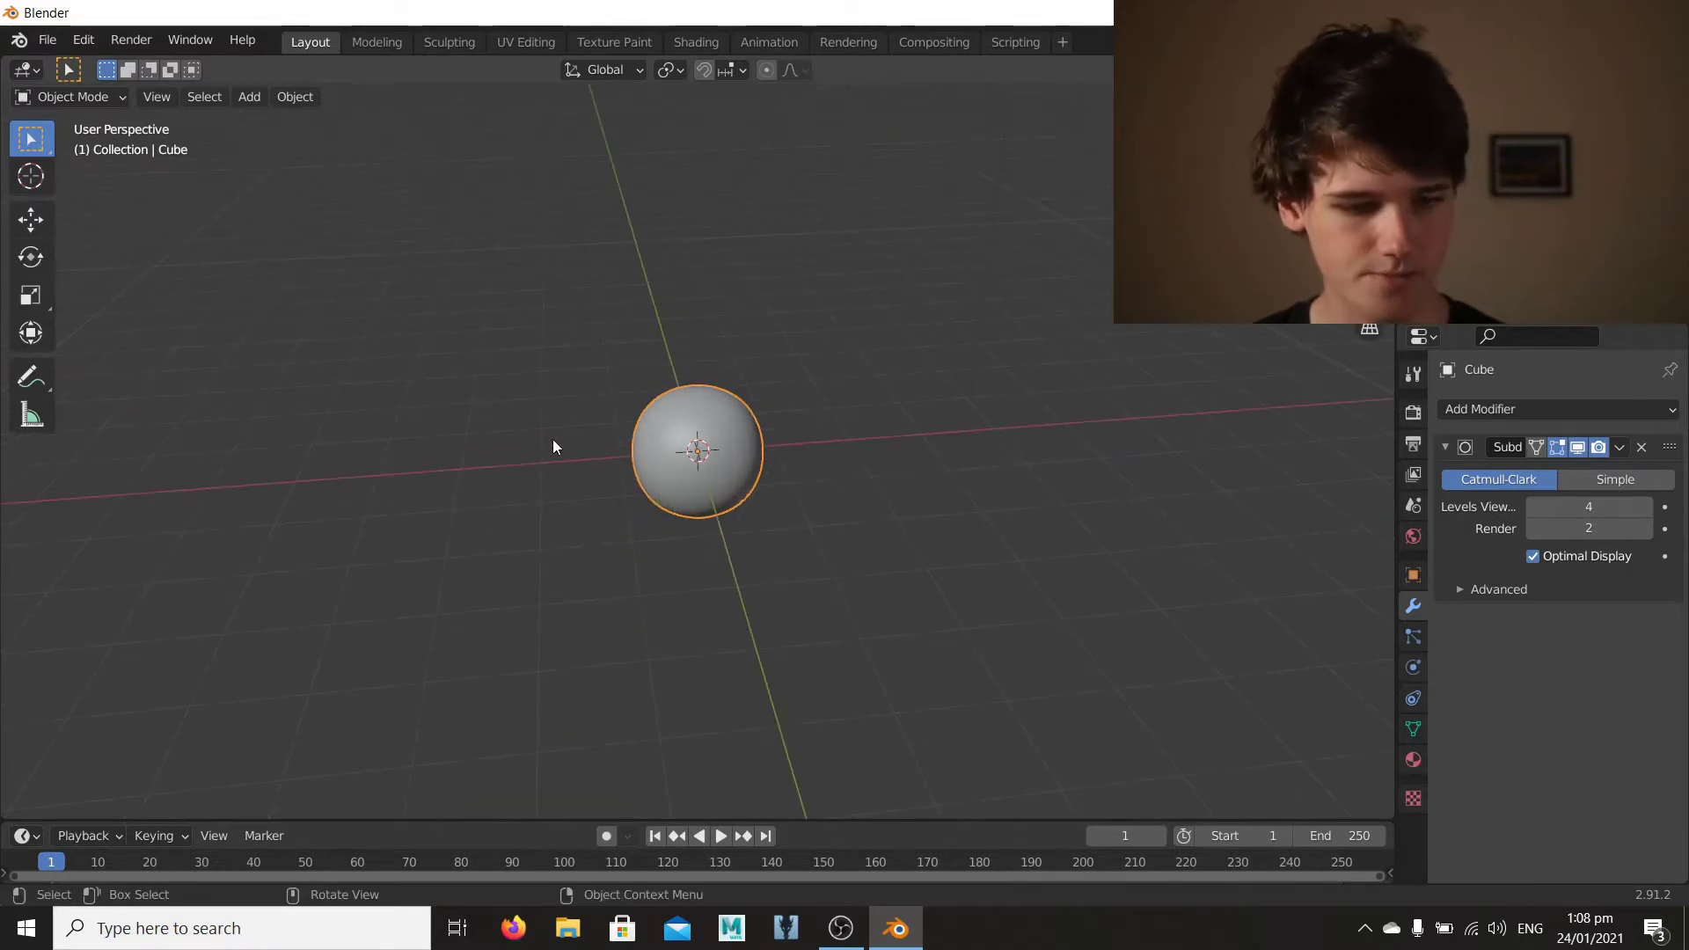
key(shift+a)
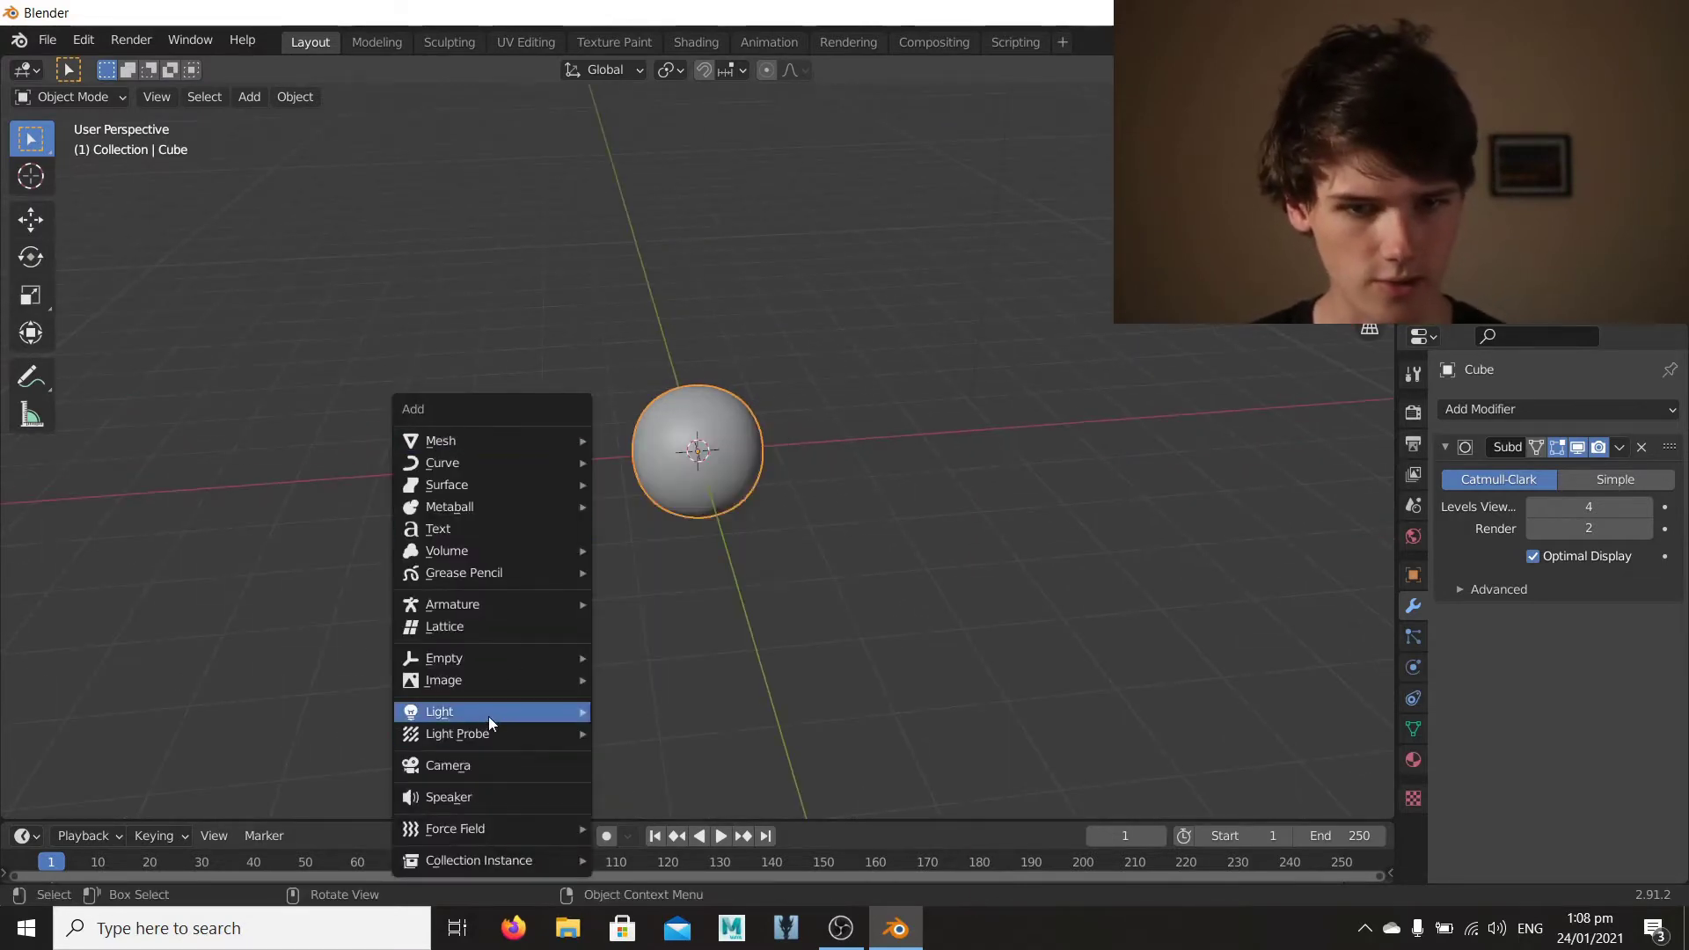
mouse_move(488, 716)
click(652, 775)
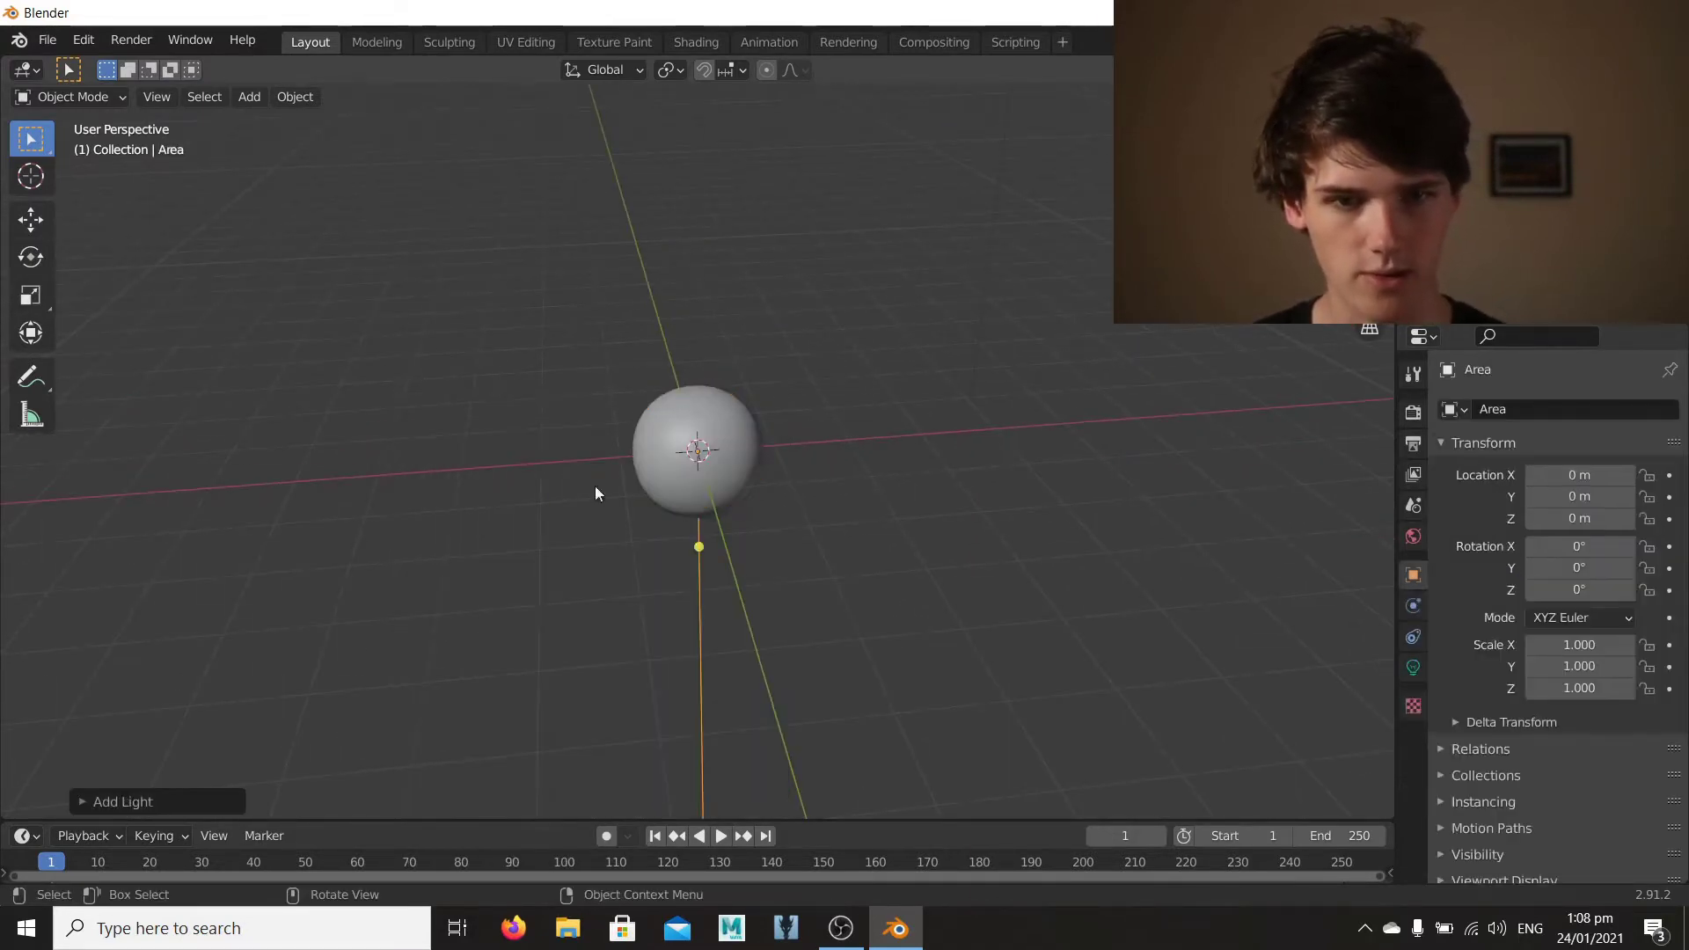
key(g)
key(x)
click(321, 544)
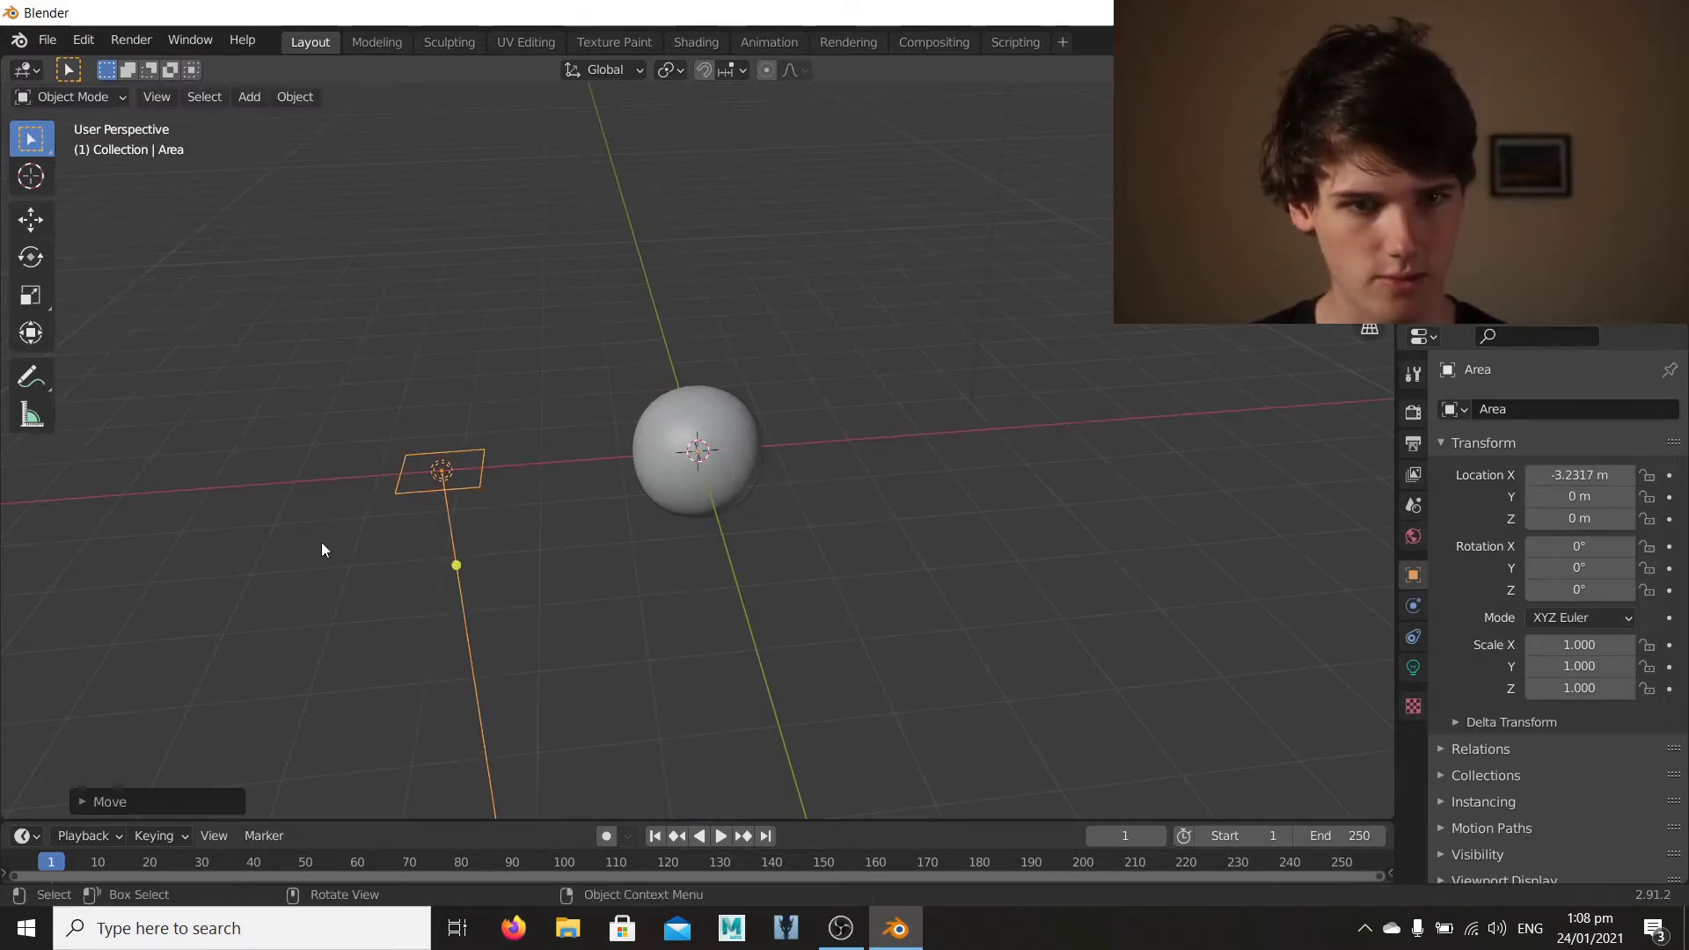
Step: Rotate the area light about Y to about -87.4° so it faces the sphere, and scale it up to about 3.03
key(r)
key(y)
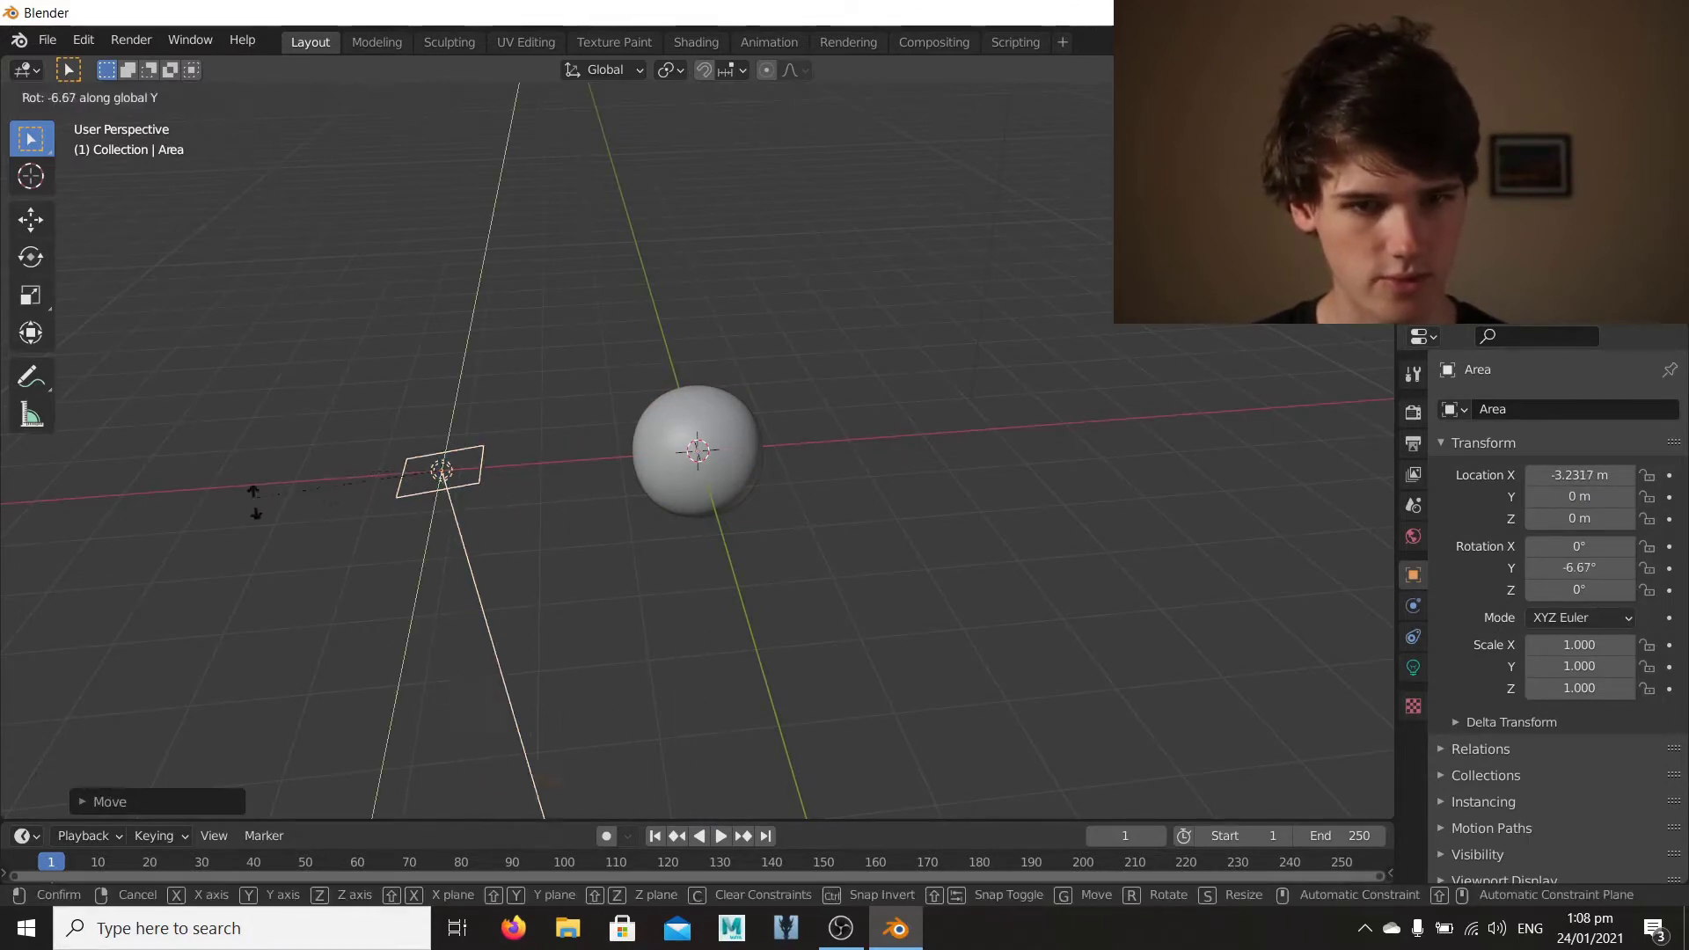
click(348, 491)
key(s)
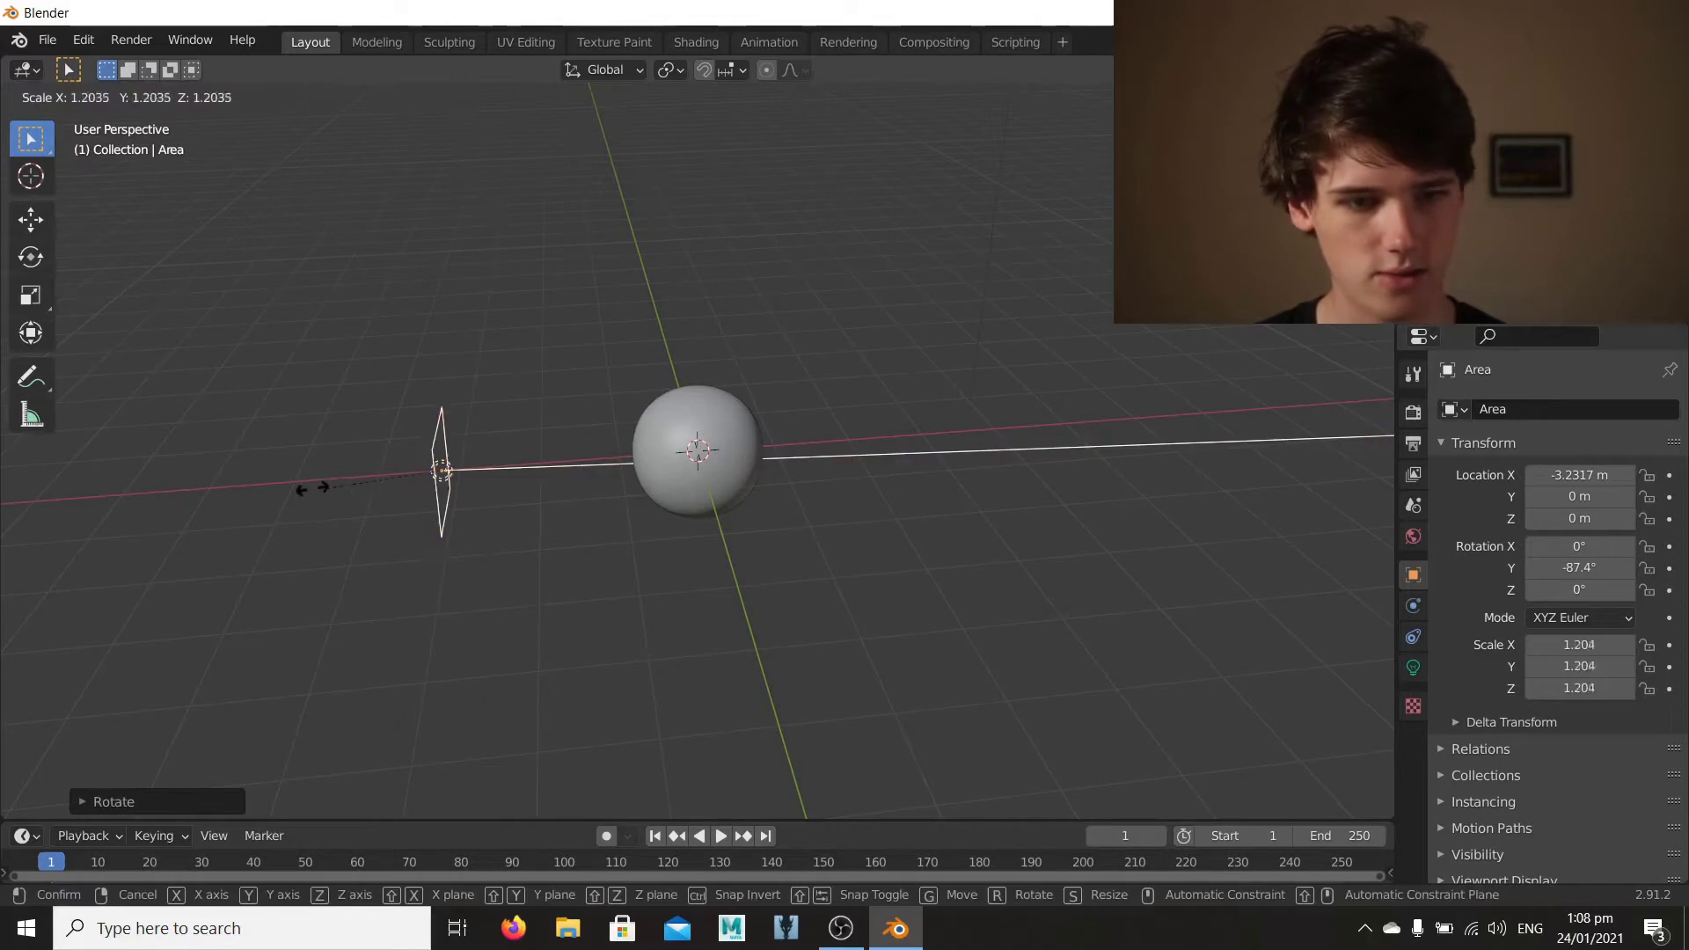
click(149, 507)
Step: Switch the viewport to Rendered shading and delete the default light above the sphere
key(z)
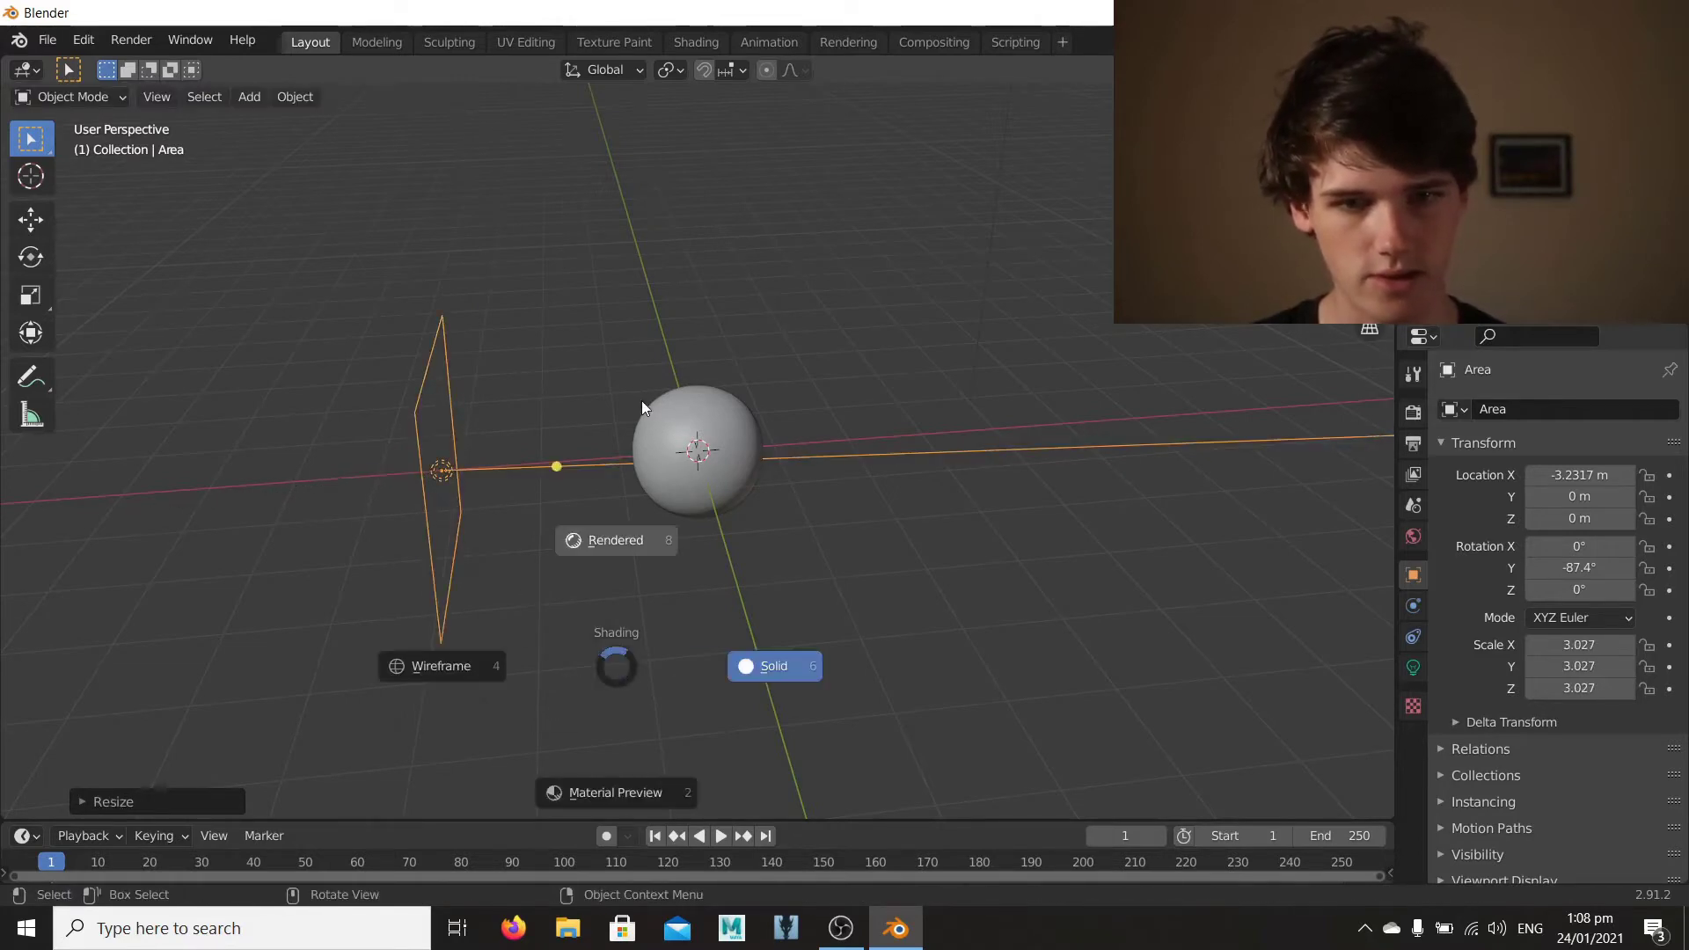
click(642, 399)
middle_drag(885, 410, 903, 345)
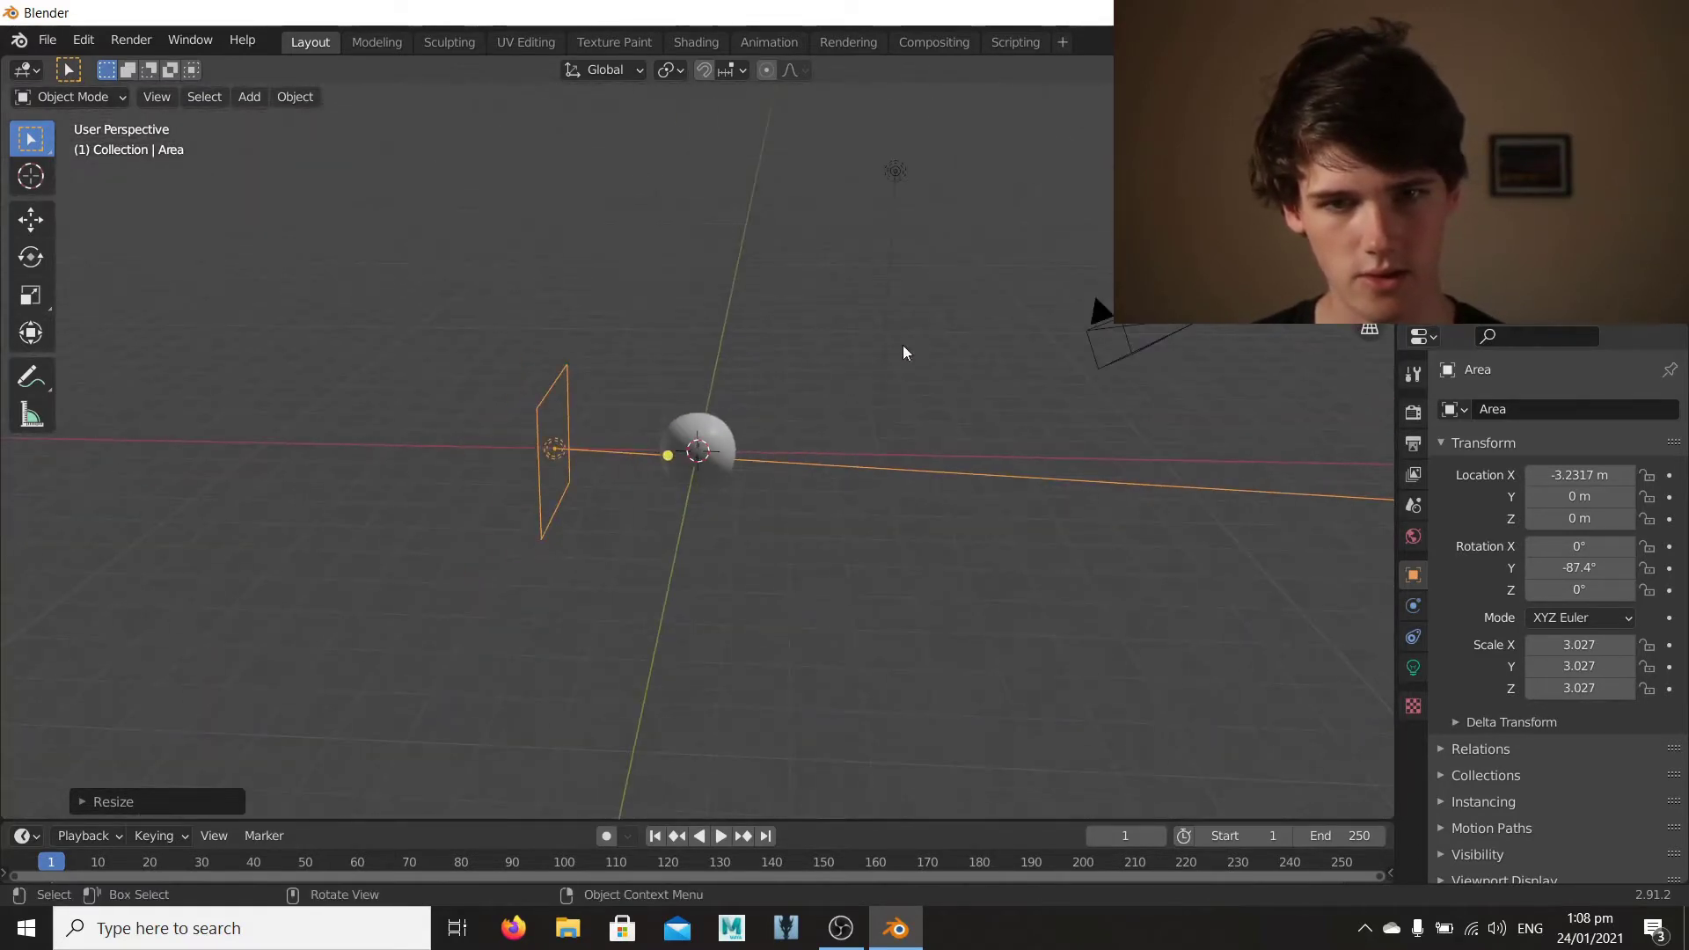
click(879, 168)
key(x)
click(873, 222)
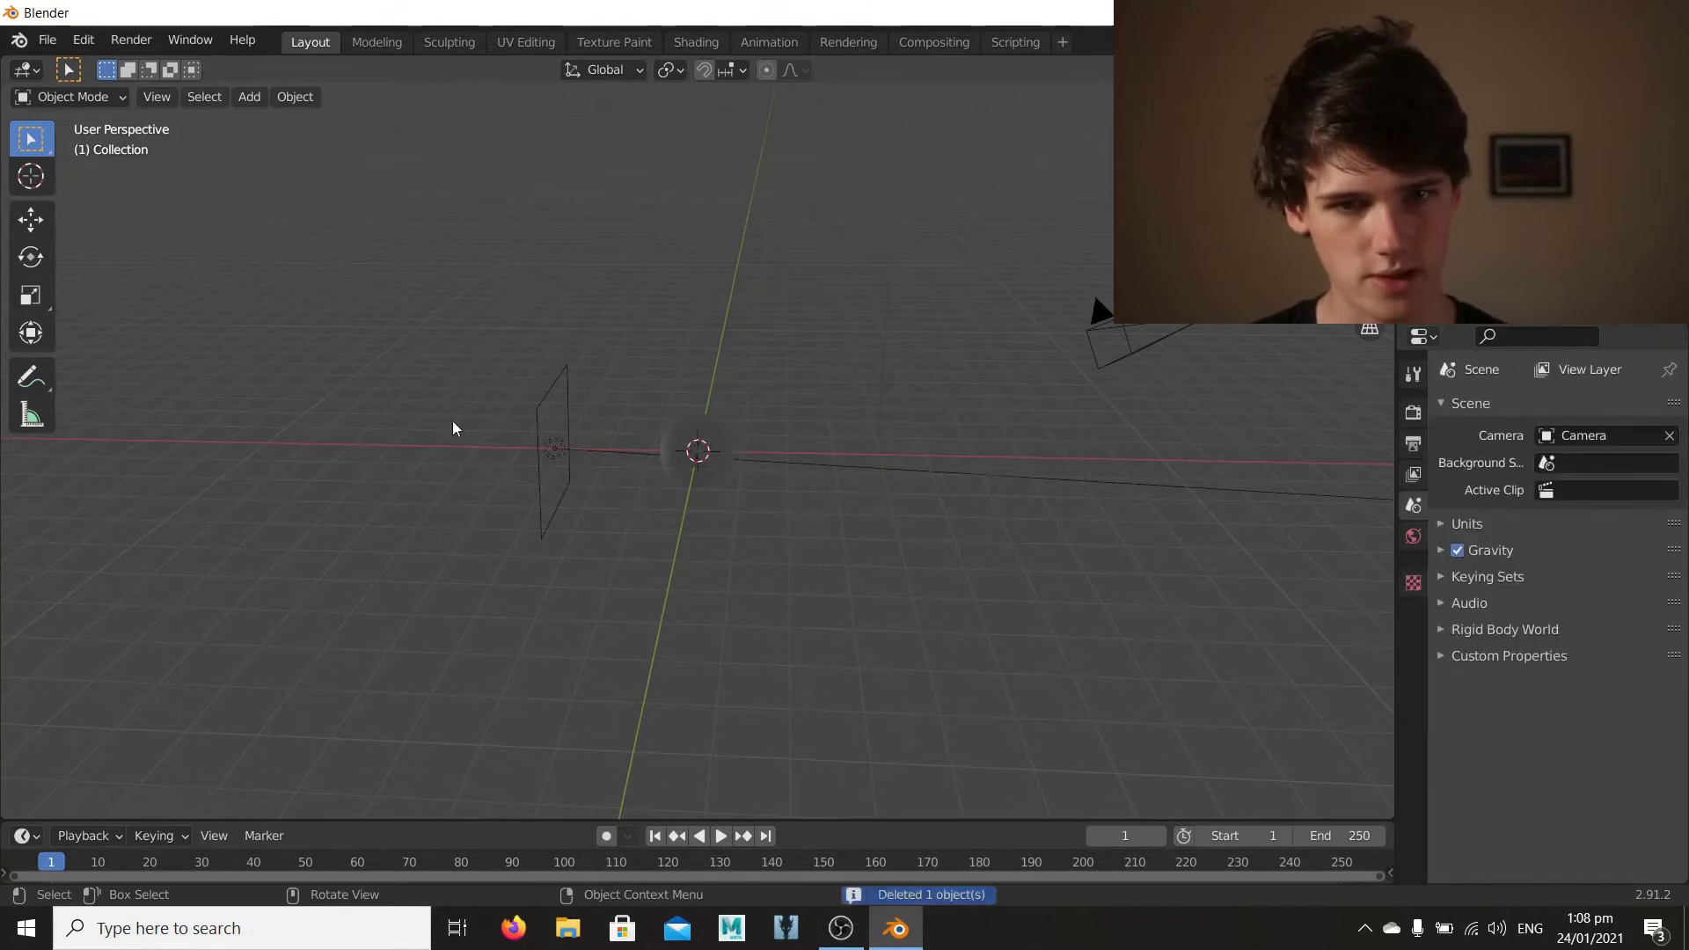
Step: Raise the area light's power to about 50.5 W
middle_drag(452, 420, 556, 443)
click(456, 507)
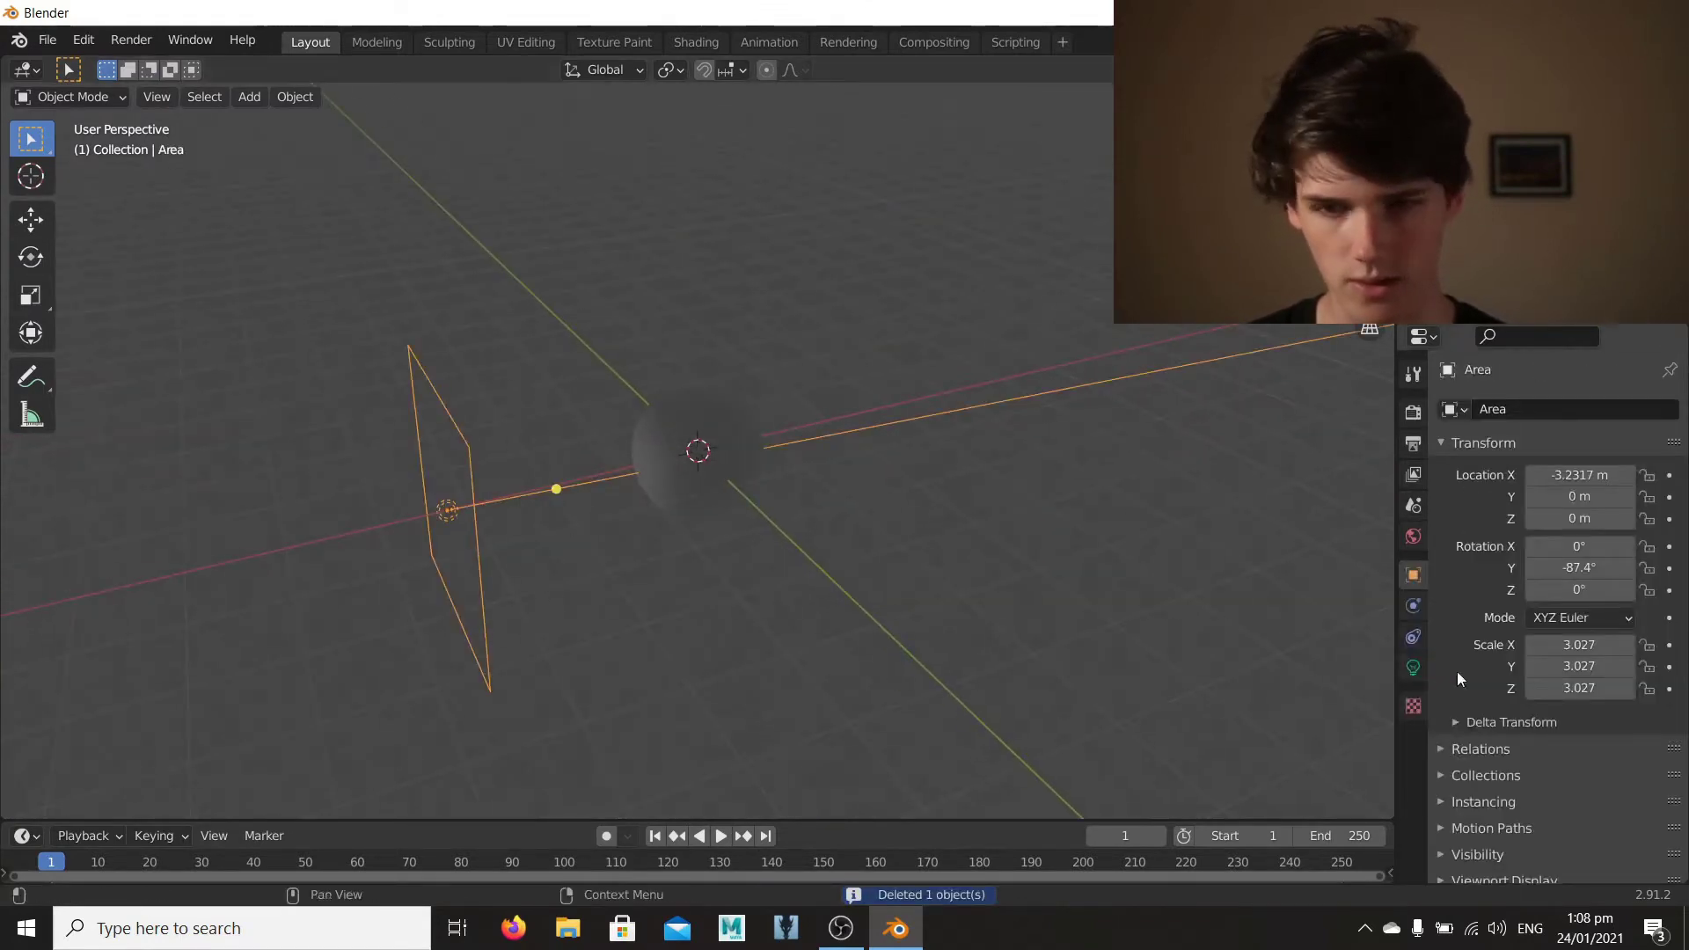
click(1413, 667)
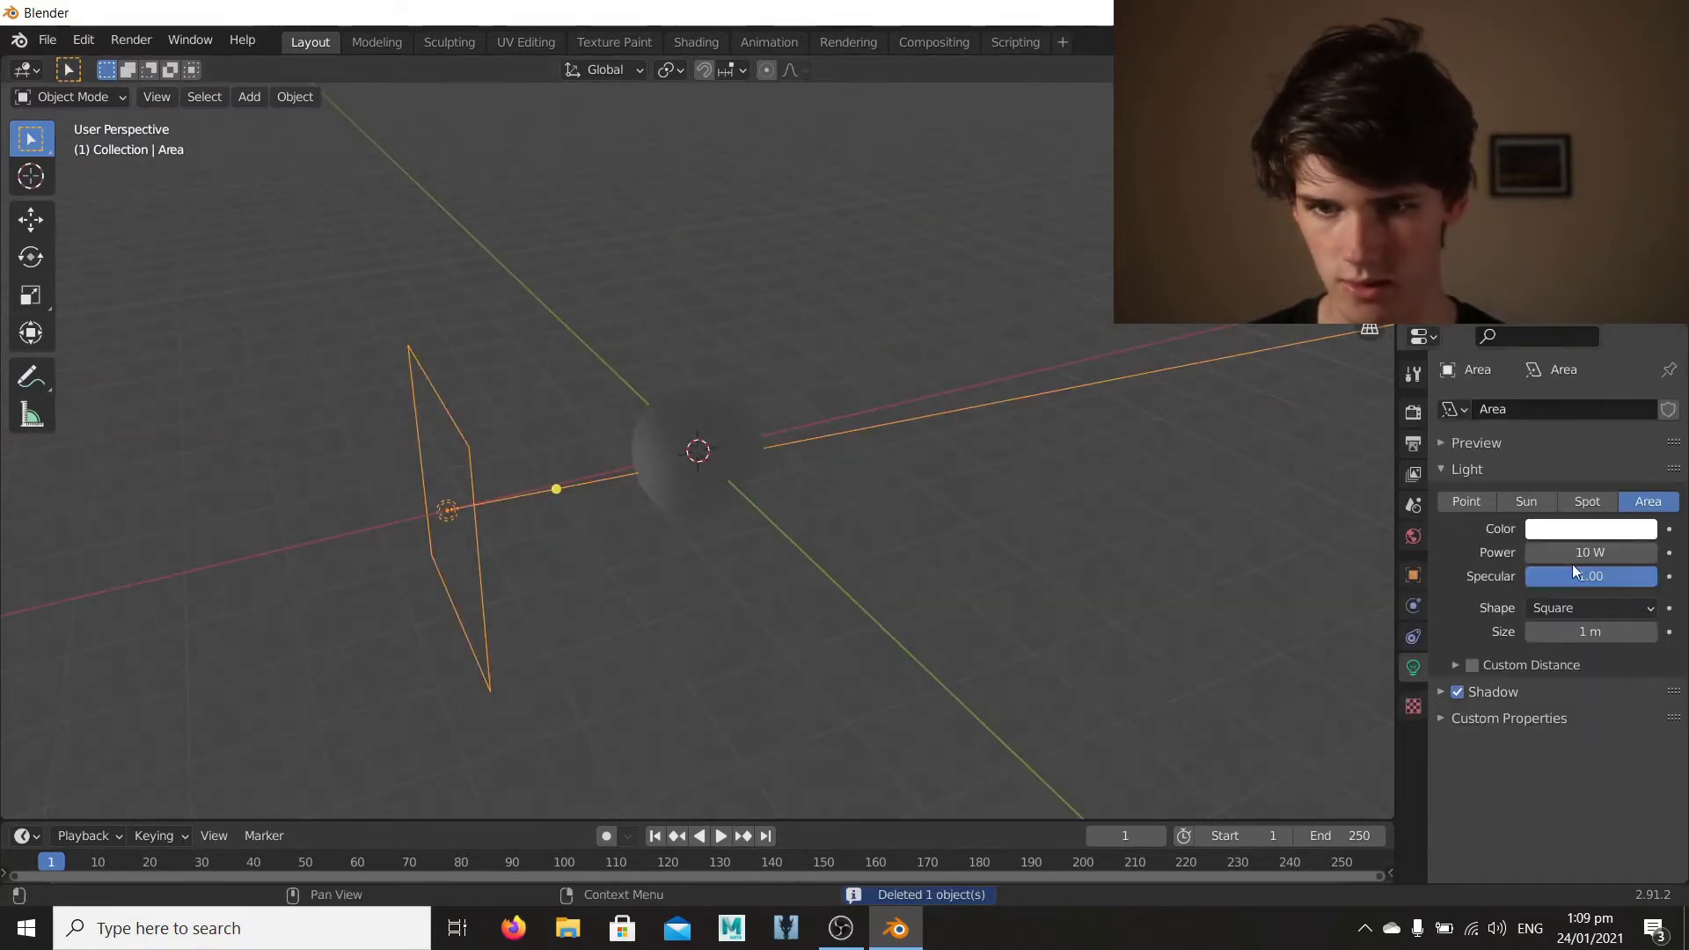
drag(1575, 555, 1623, 554)
Step: In top view, duplicate the area light to the opposite side of the sphere and rotate the copy about 180° to face it
key(KP_7)
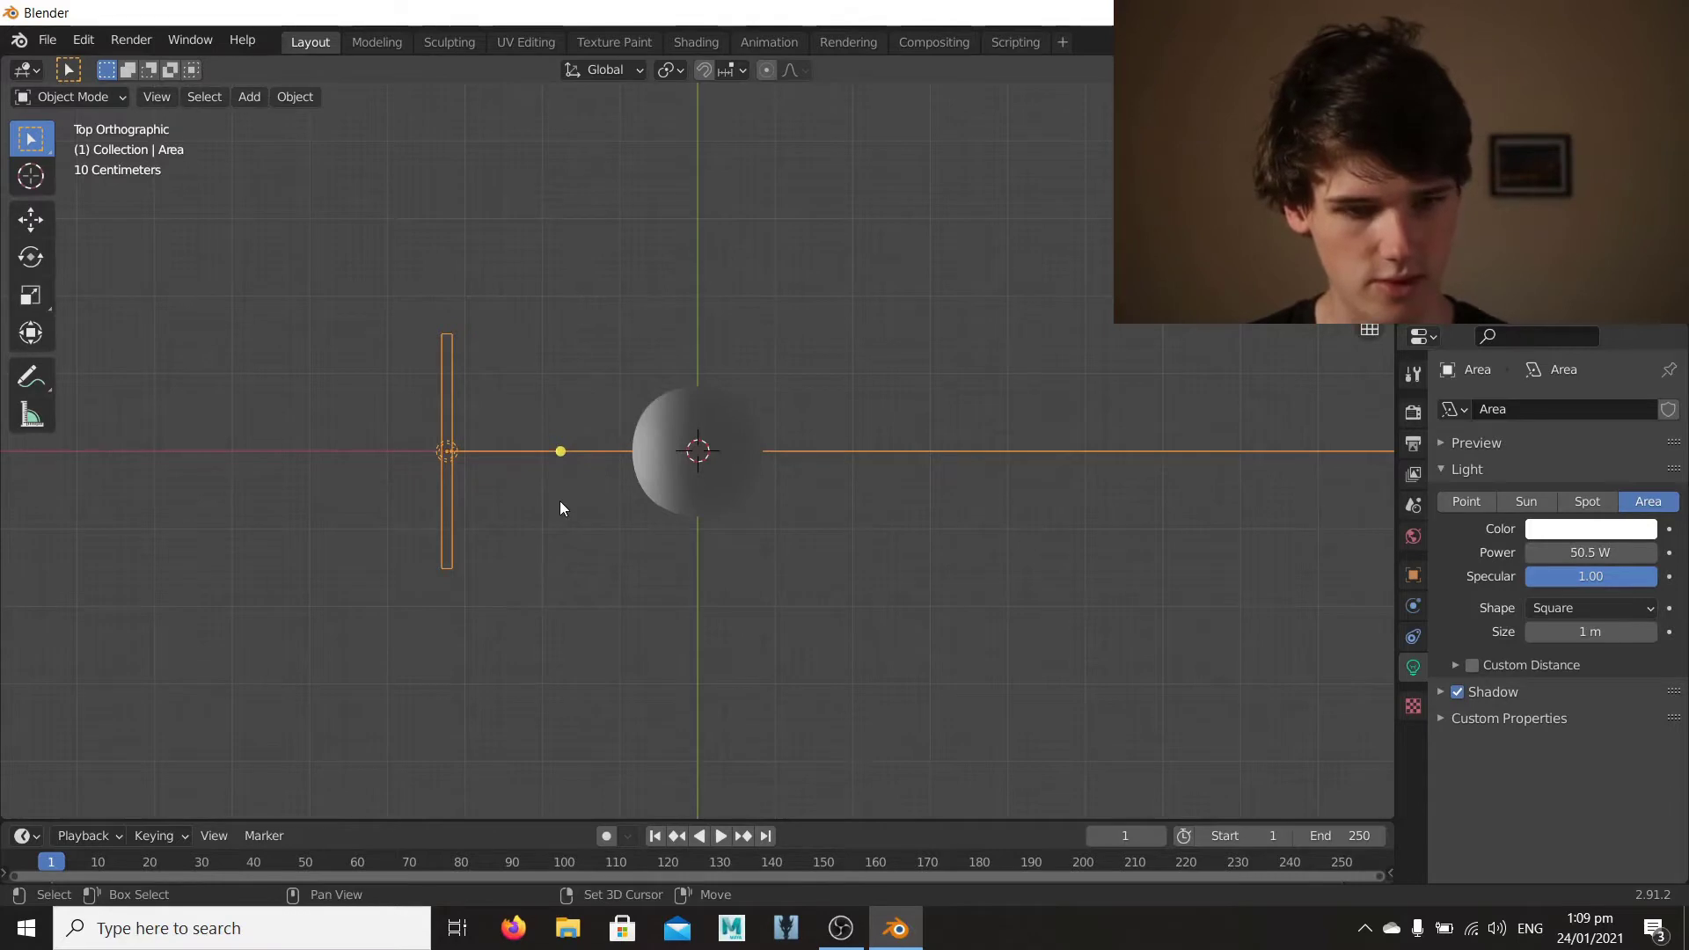
key(shift+d)
click(1069, 507)
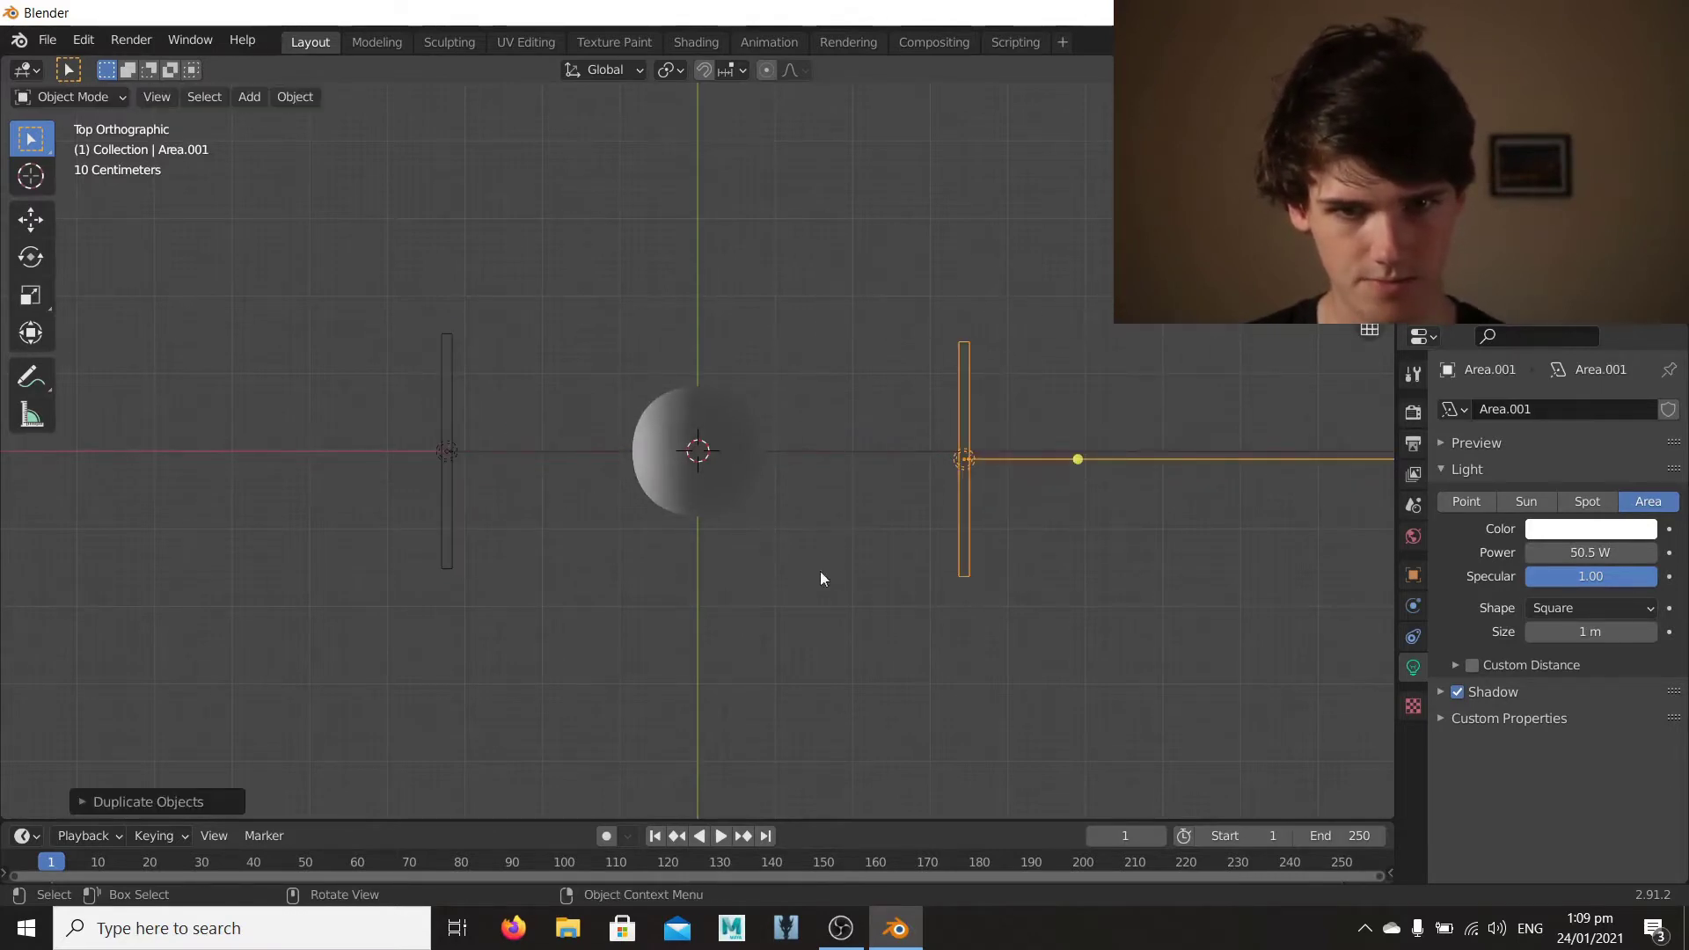
key(r)
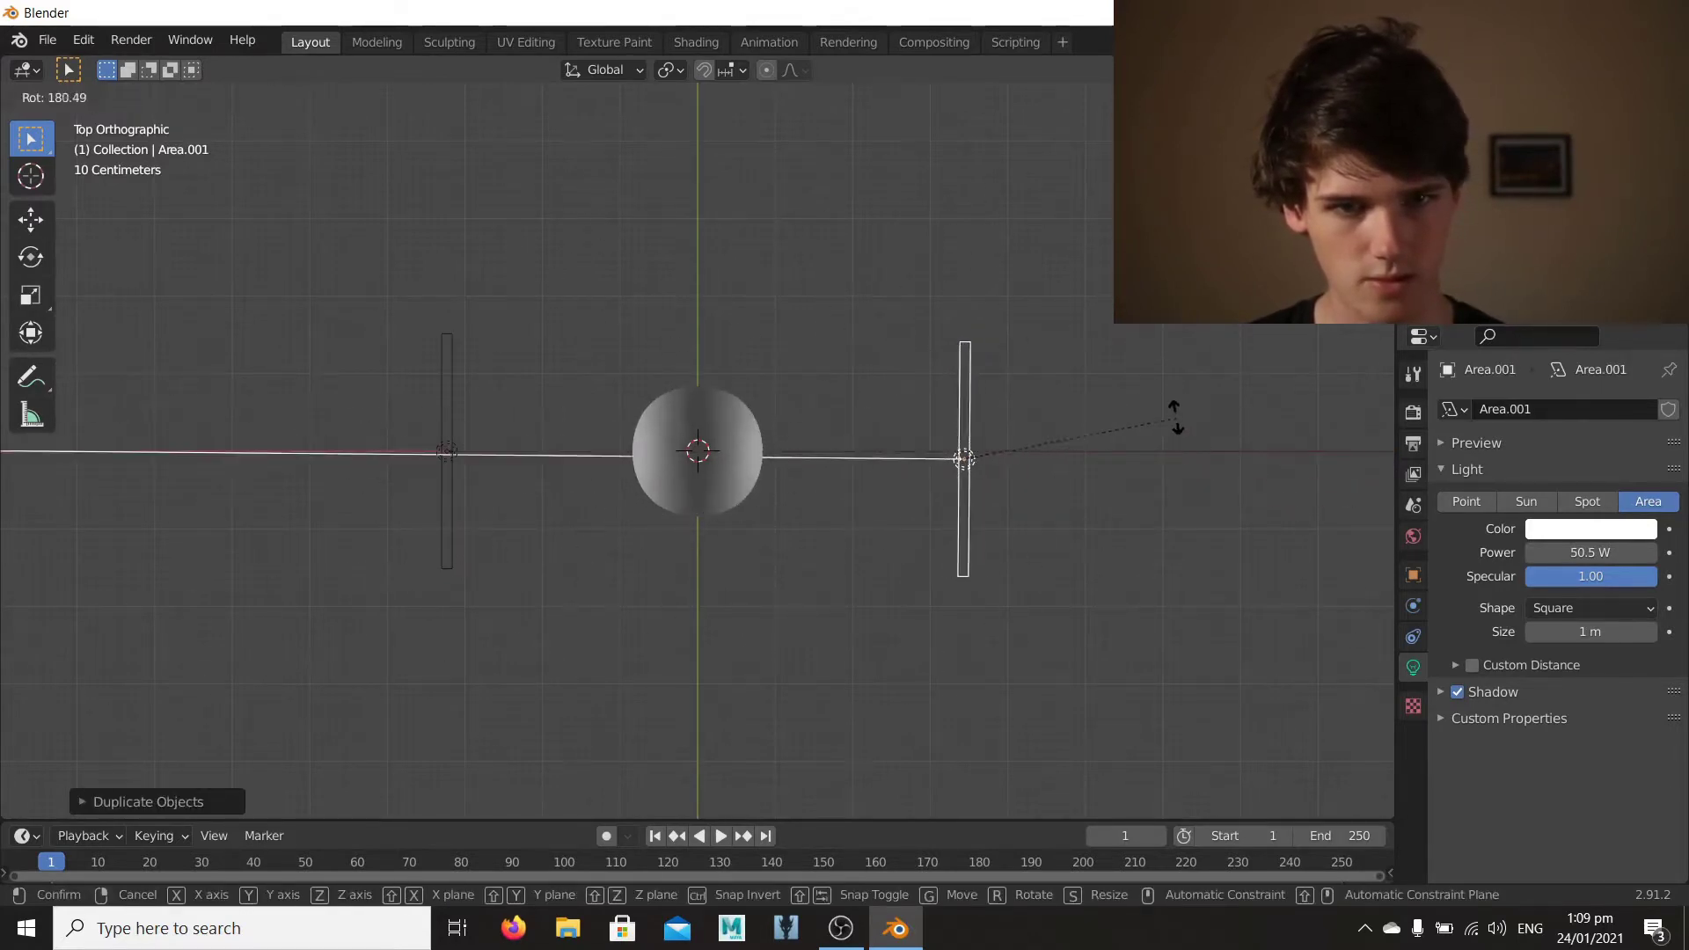
click(1174, 418)
Step: Duplicate the second area light to a spot behind the sphere and rotate the copy to point at the sphere
key(shift+d)
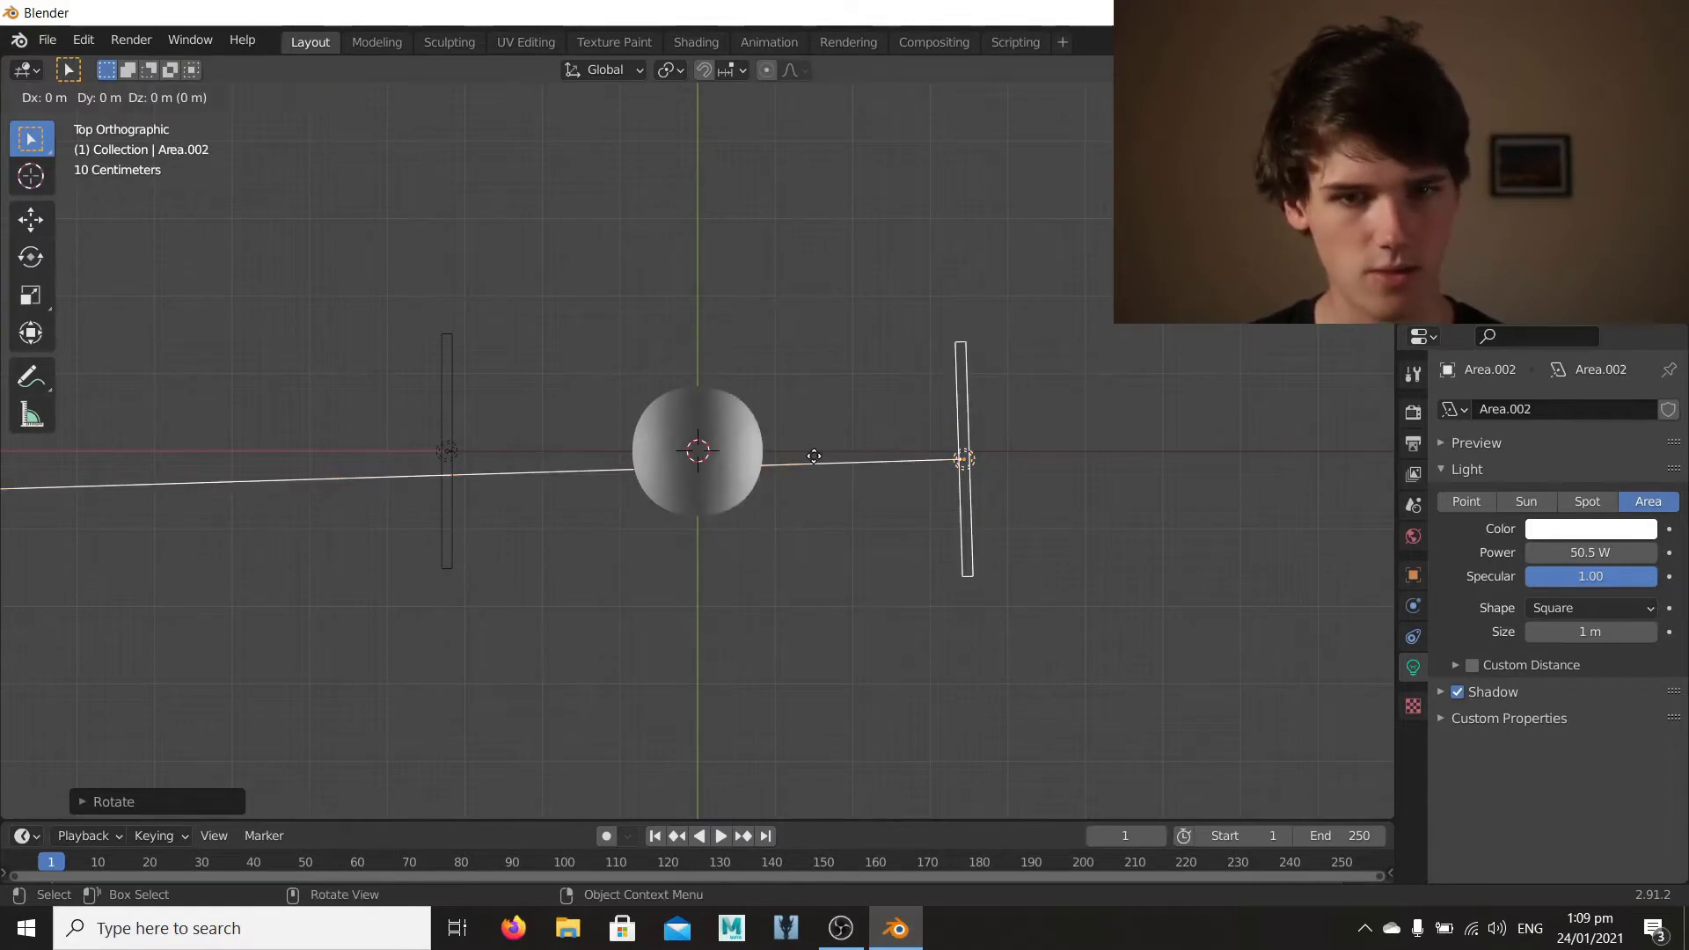
click(447, 267)
key(r)
click(691, 795)
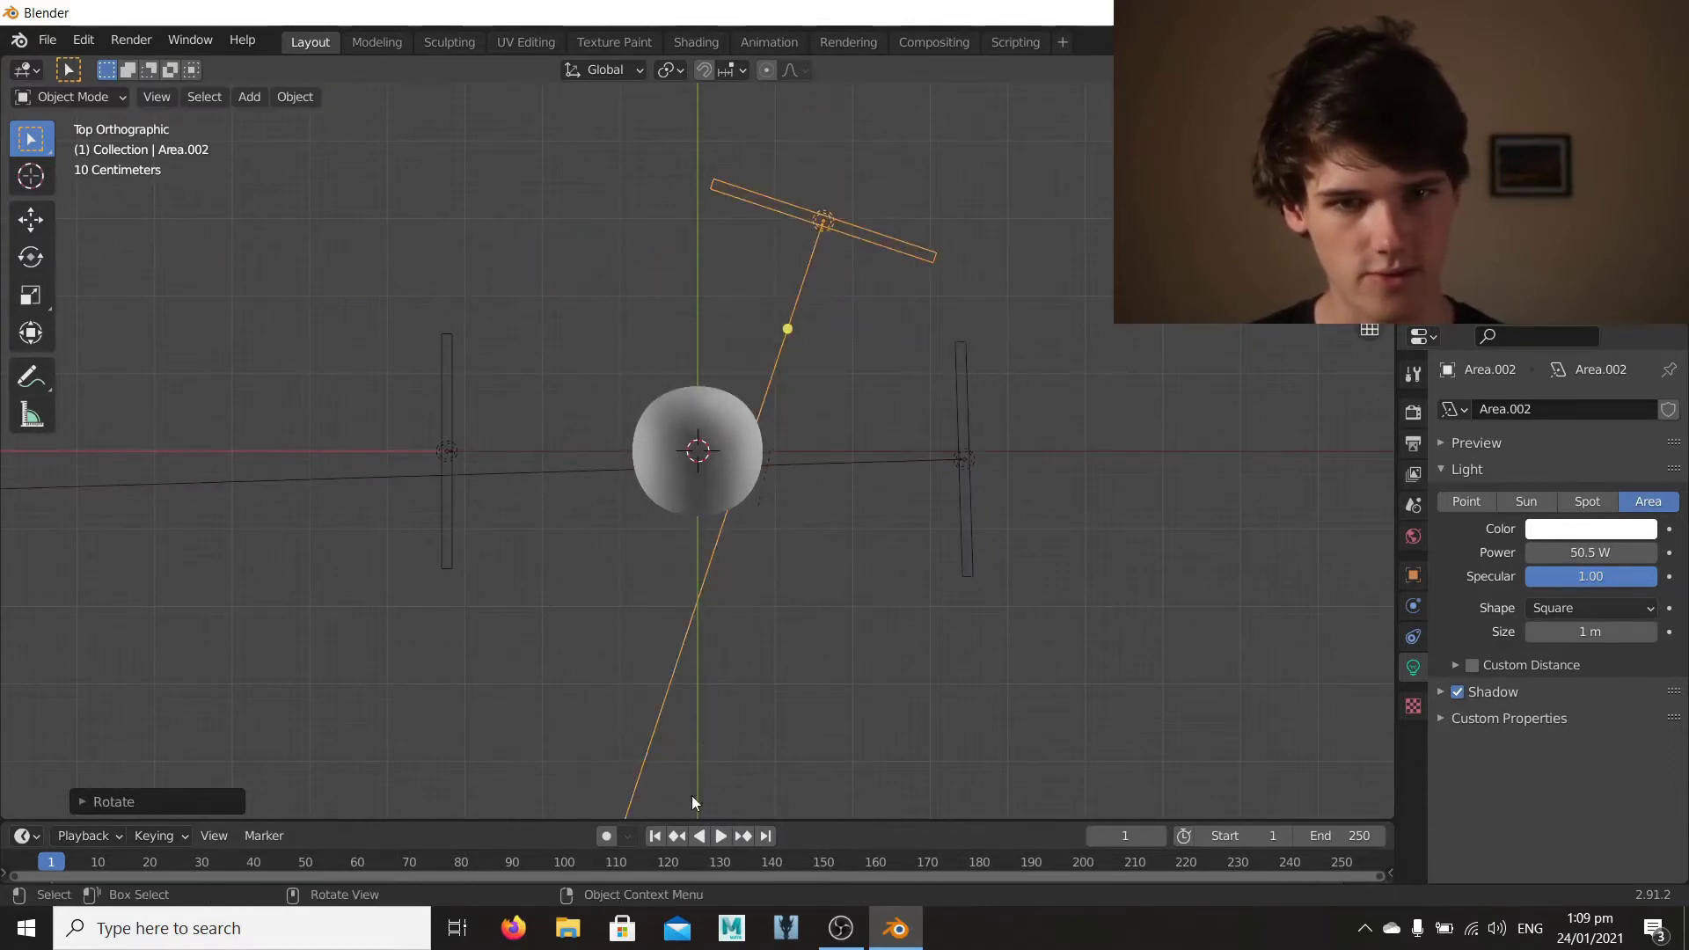
Step: Move the area light on the sphere's positive X side diagonally in front of it and rotate it about 45° towards the sphere
click(971, 451)
key(g)
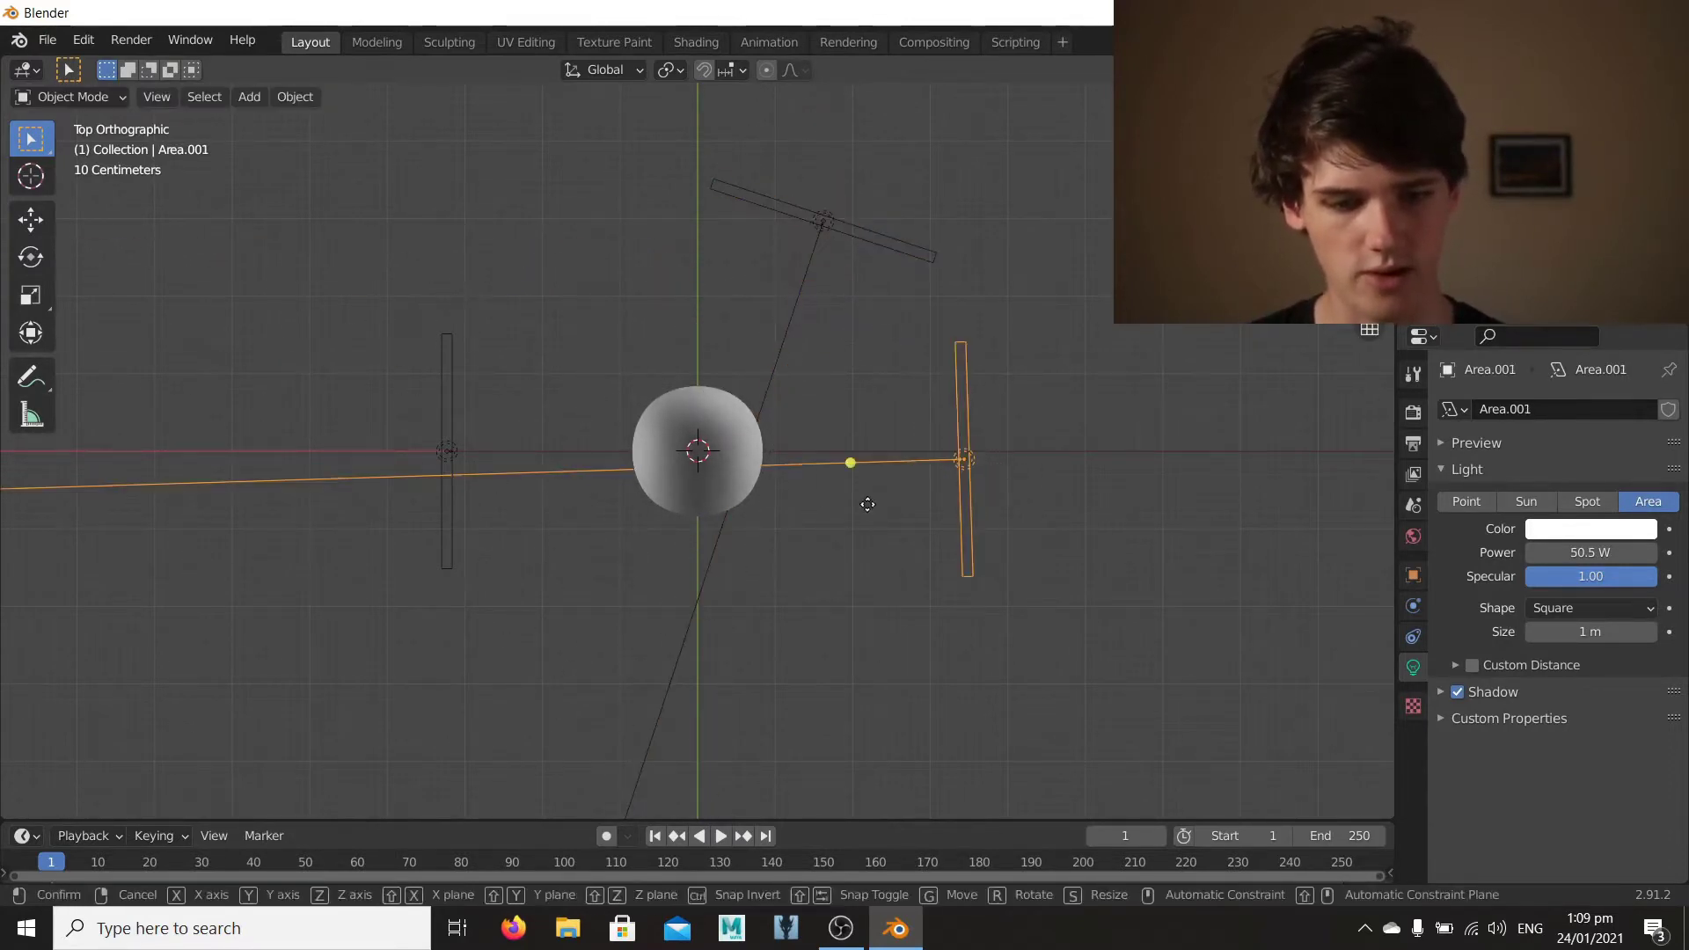
click(863, 731)
key(r)
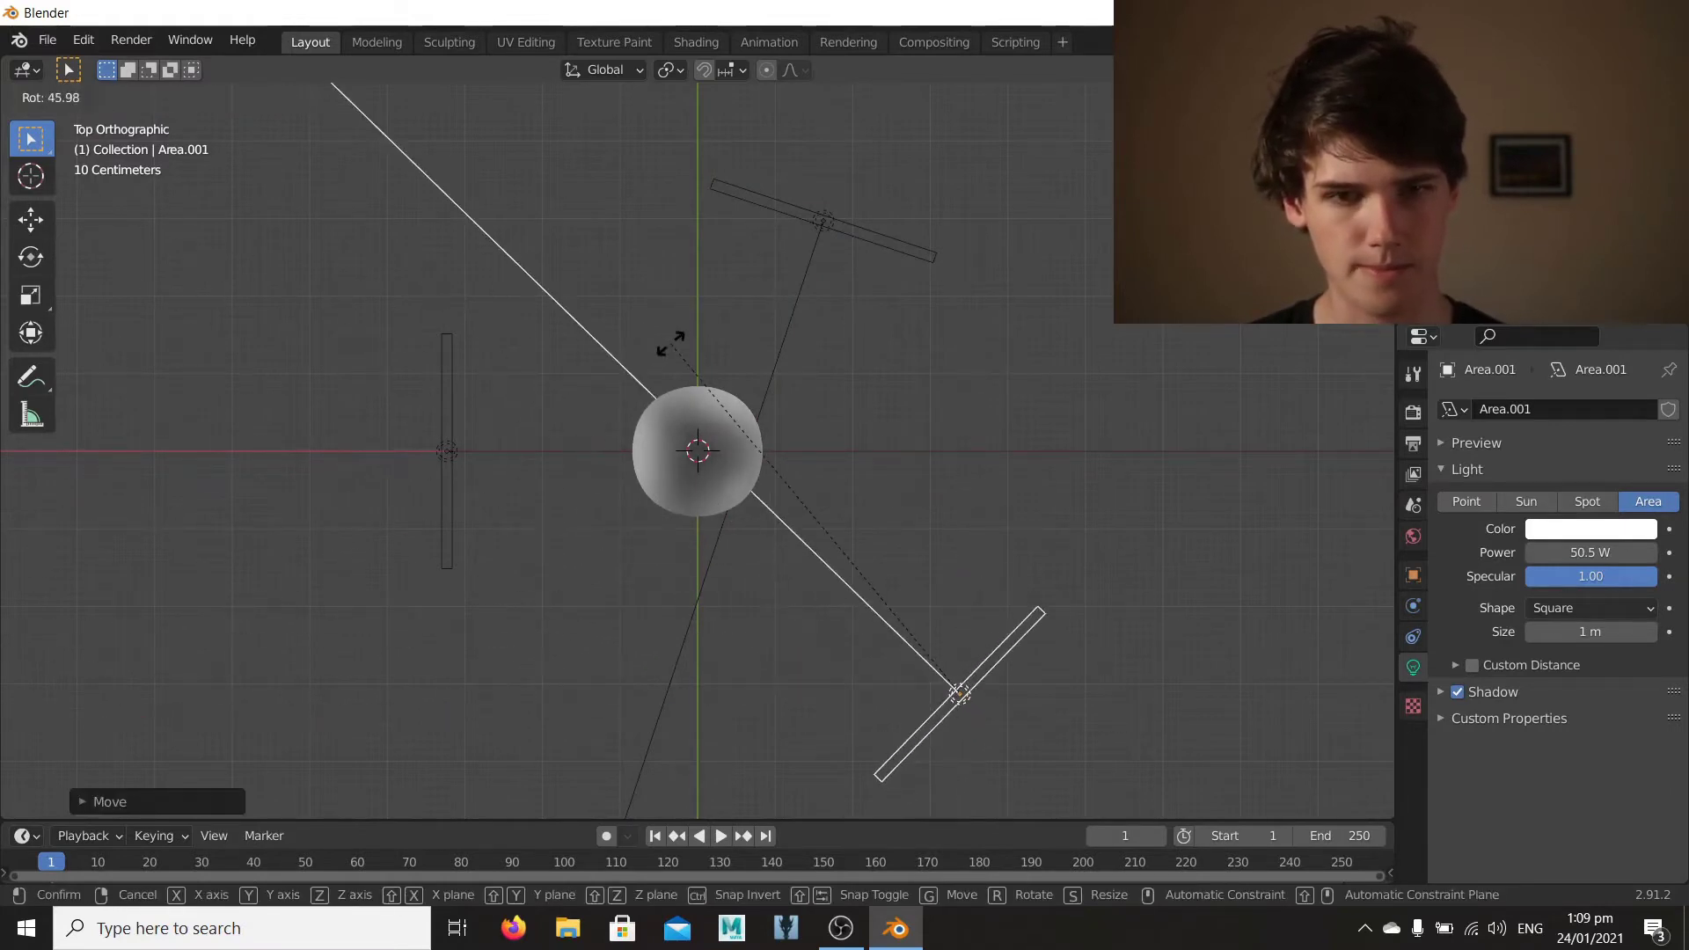
click(623, 373)
Step: Raise the front area light's power to about 154 W and adjust the power of the area light behind the sphere
middle_drag(622, 373, 538, 236)
drag(1583, 552, 1643, 552)
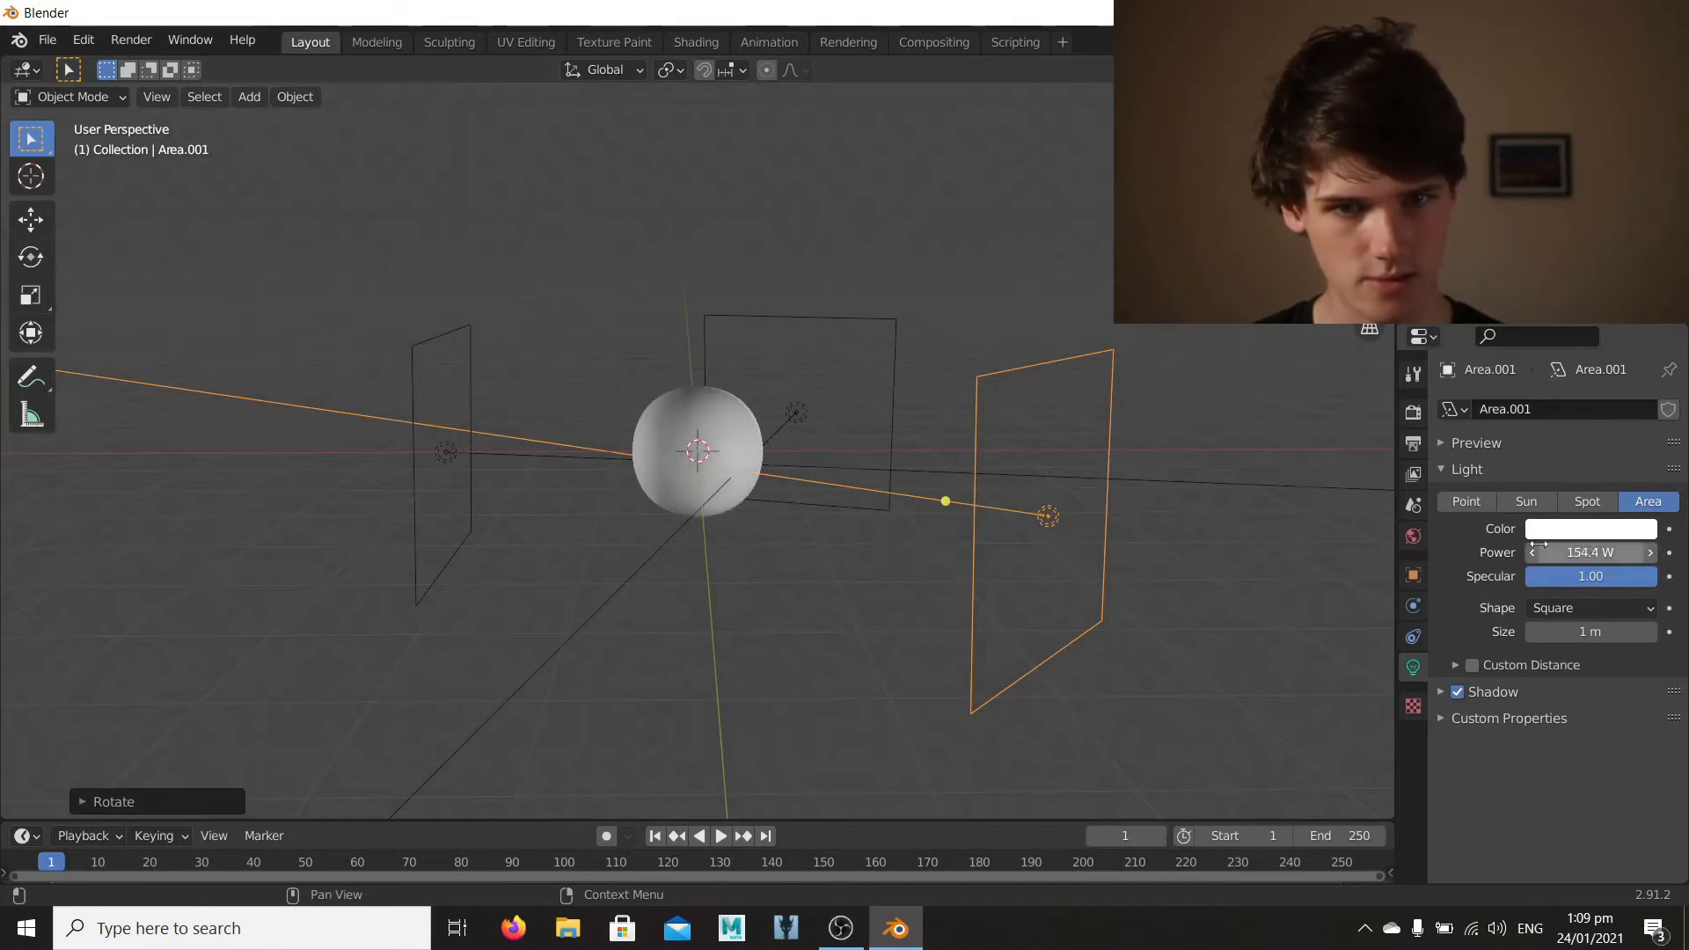
click(795, 414)
middle_drag(515, 456, 415, 429)
drag(1589, 552, 1396, 552)
Step: Darken the world background color to pure black
click(1411, 536)
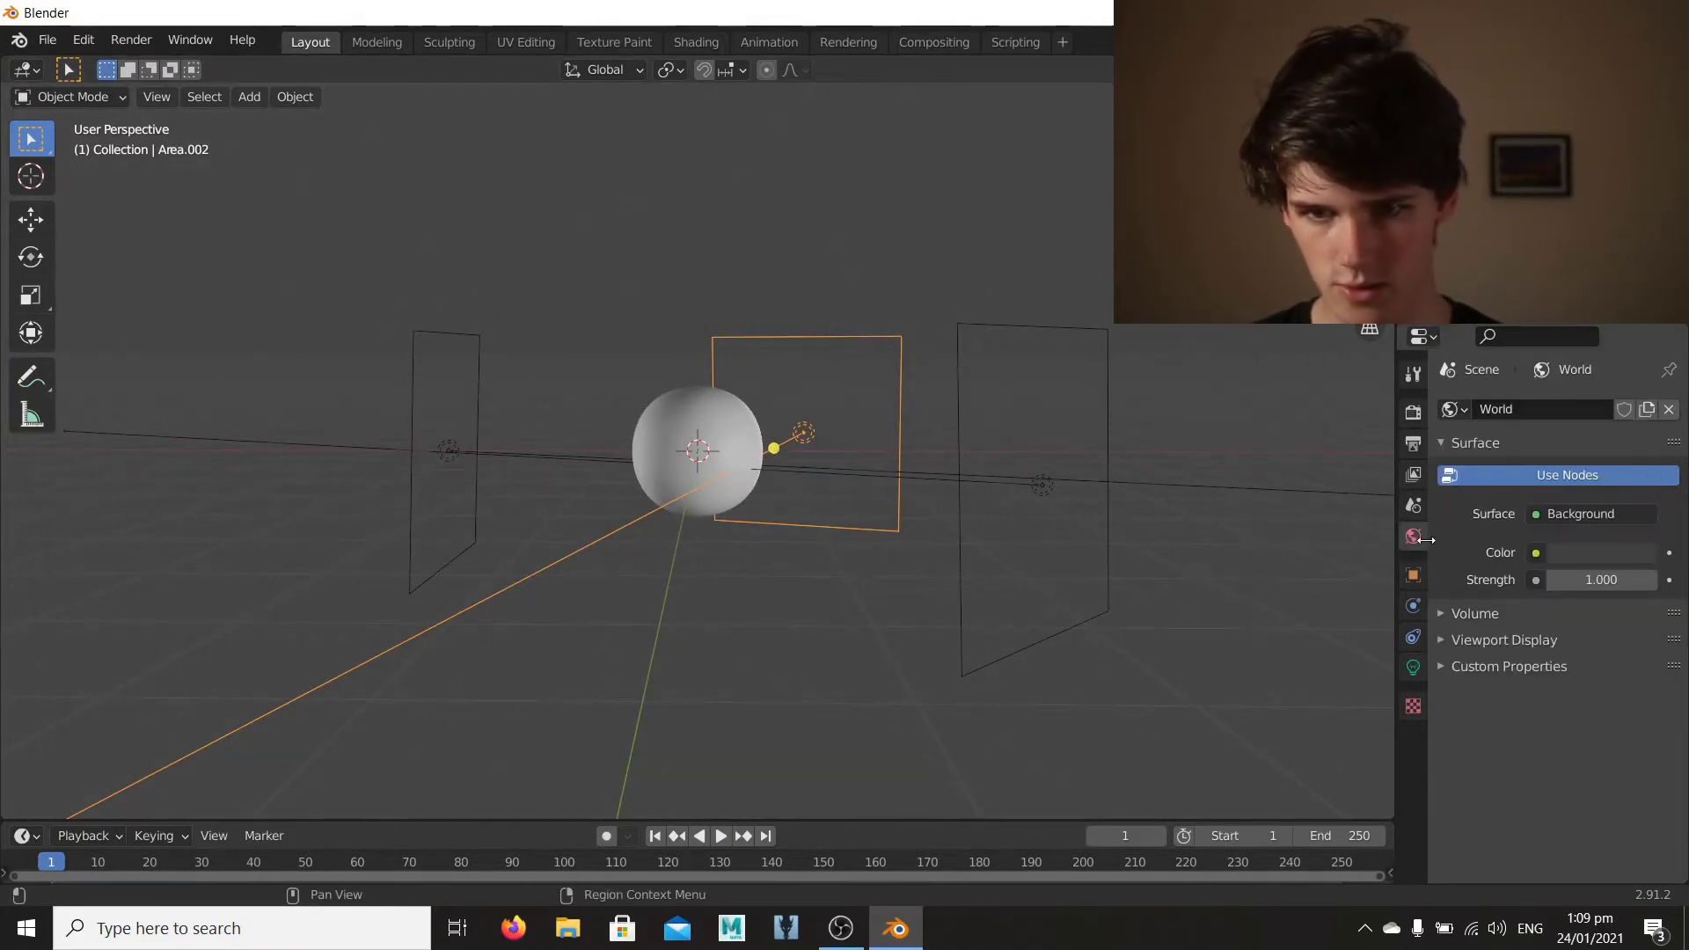
click(1586, 552)
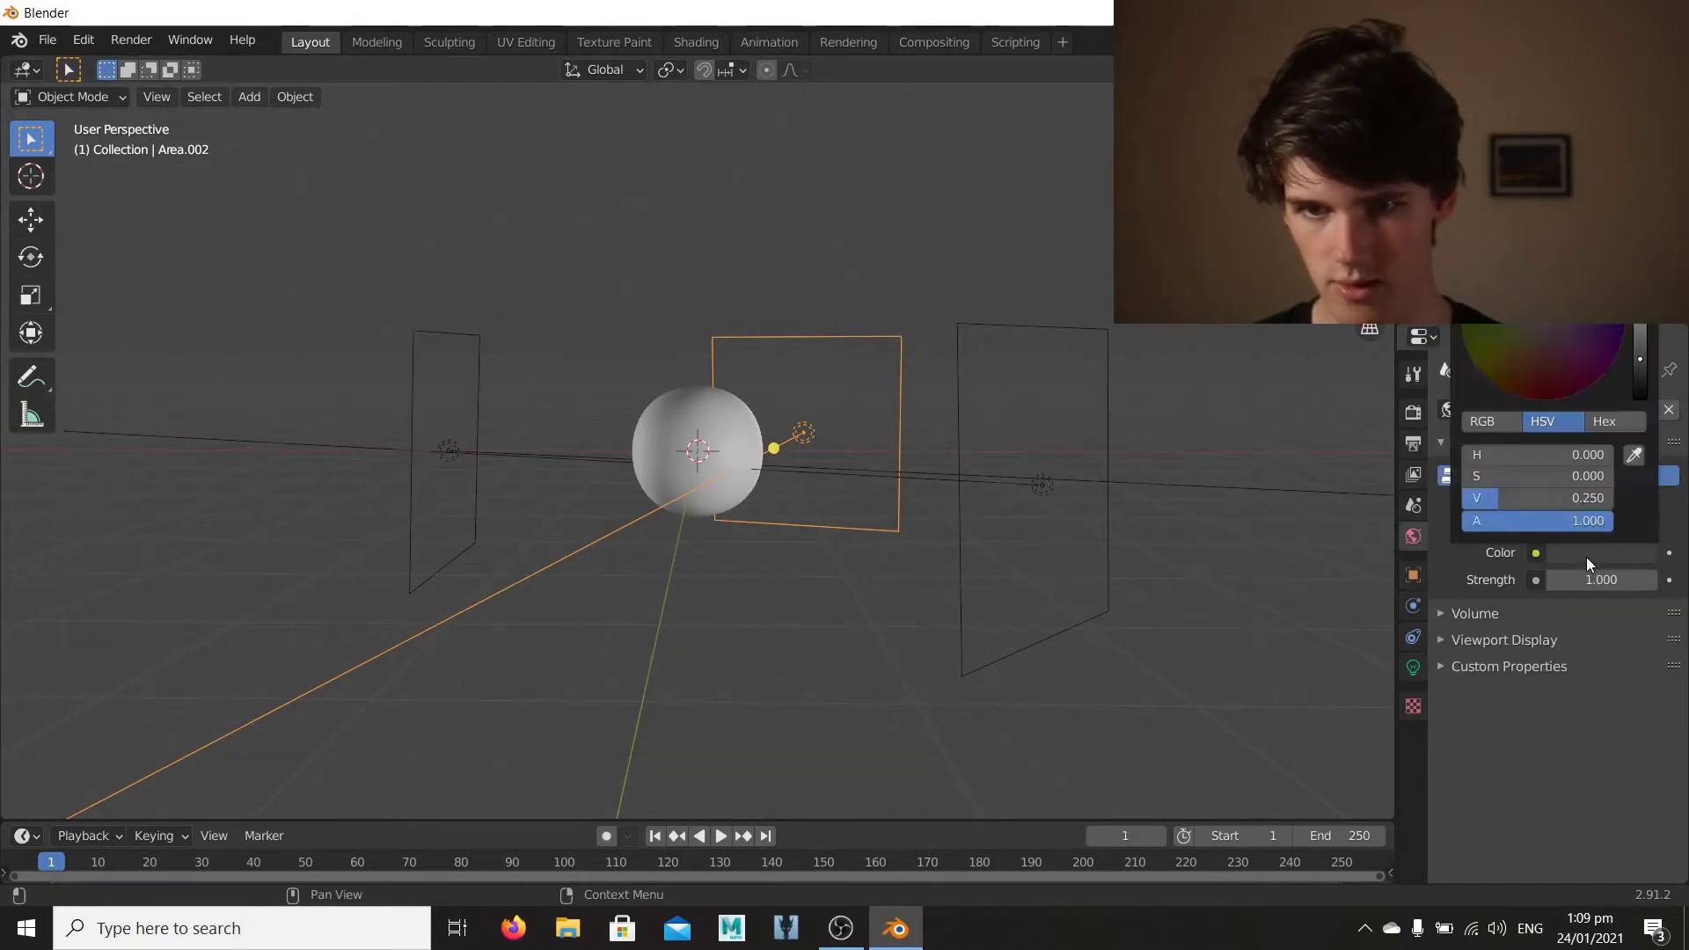
drag(1645, 355, 1642, 414)
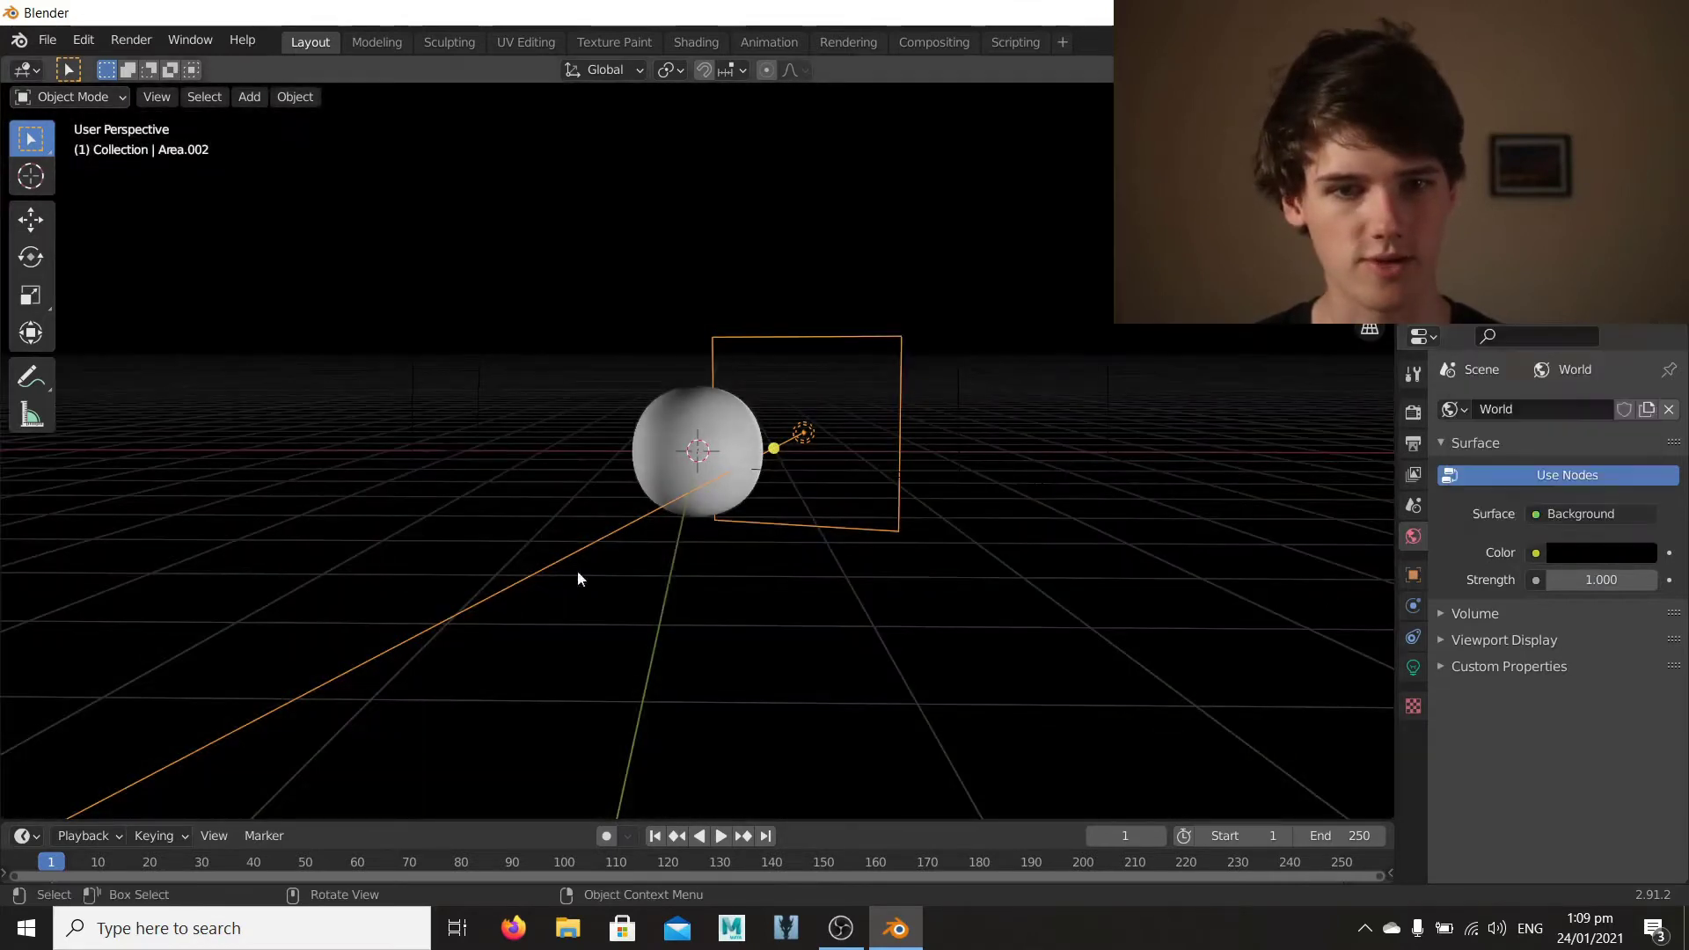
Step: Align the camera to the front view of the sphere and set its focal length to 125 mm
middle_drag(308, 399, 322, 538)
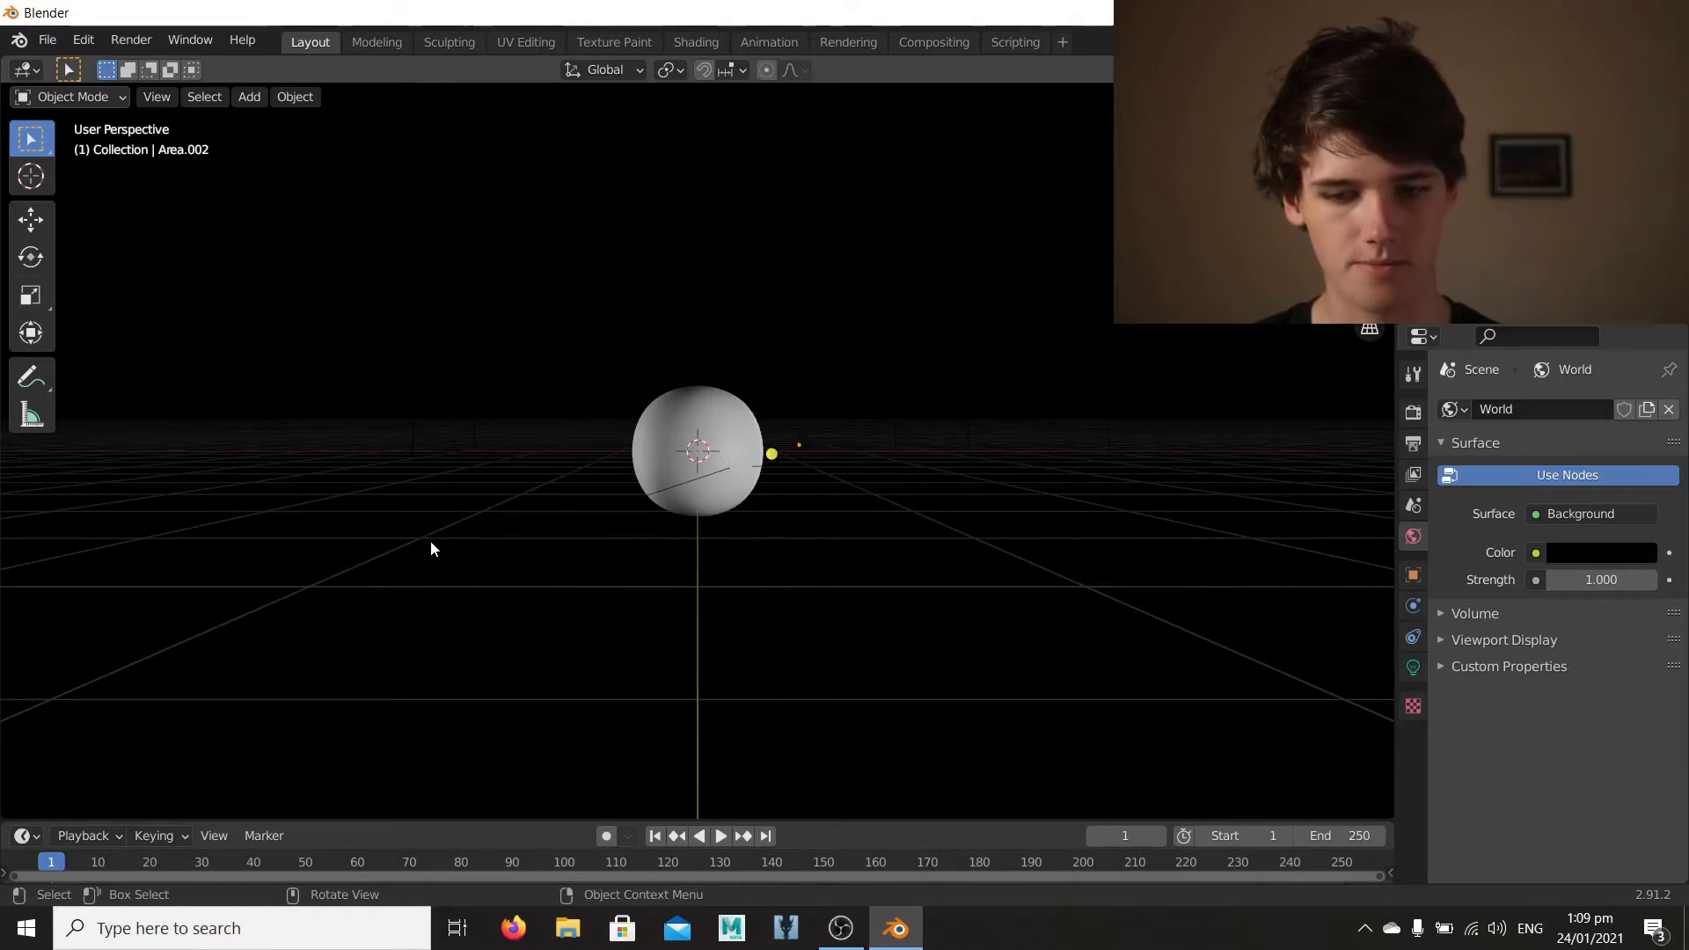
key(KP_1)
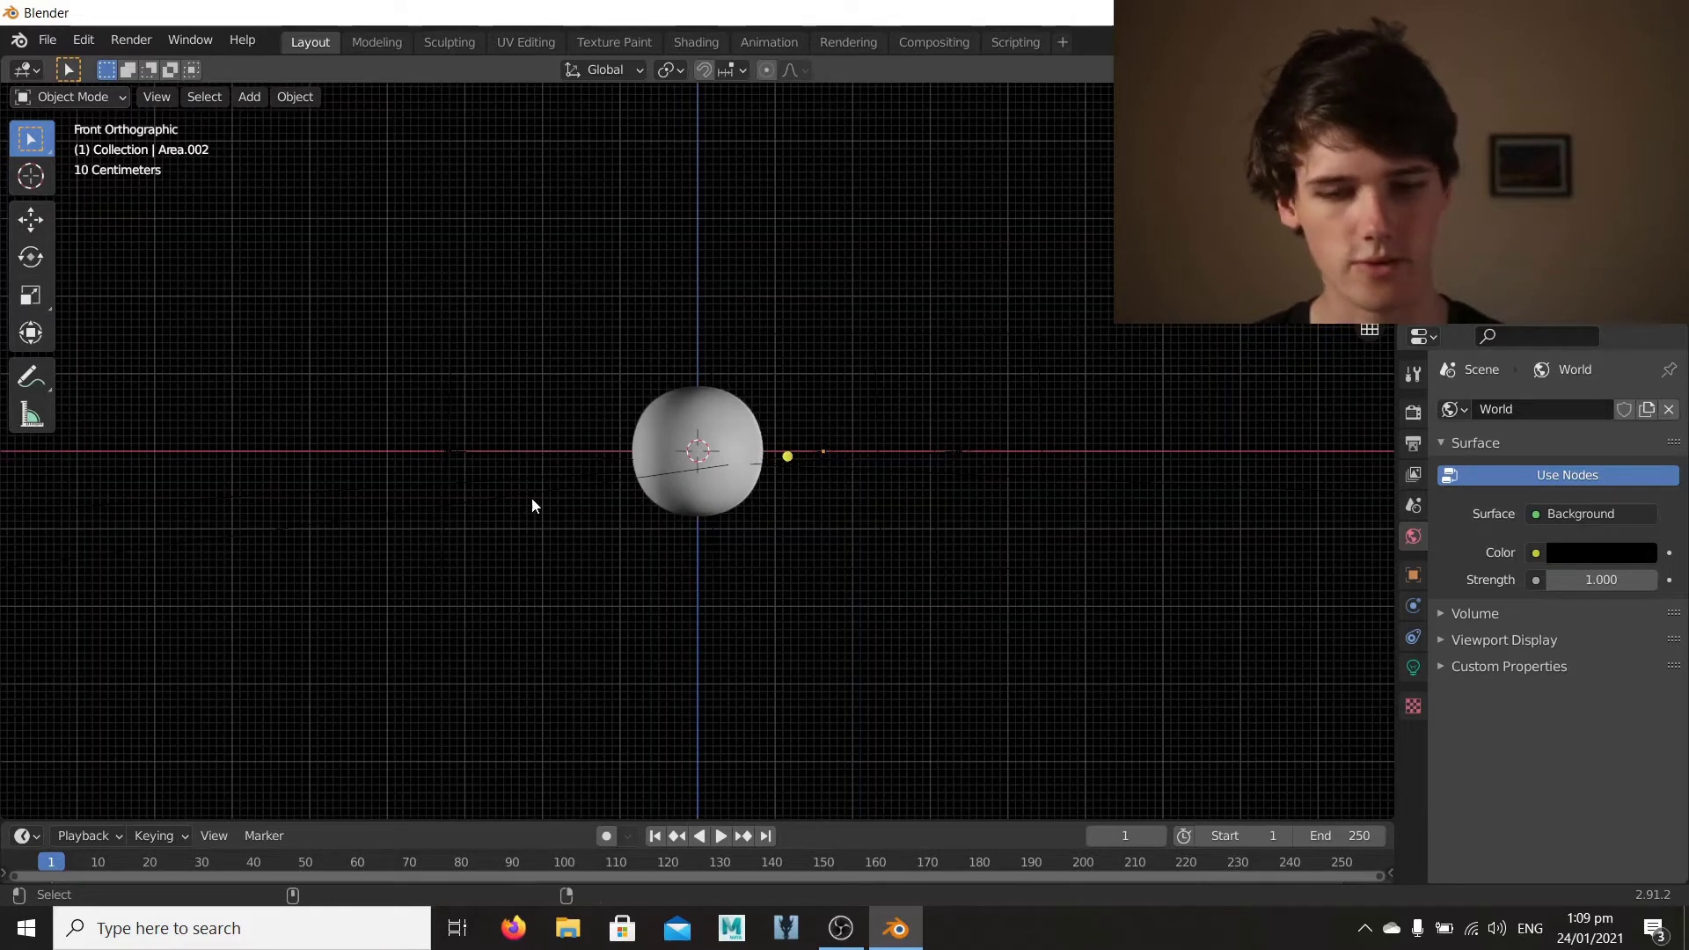
key(KP_0)
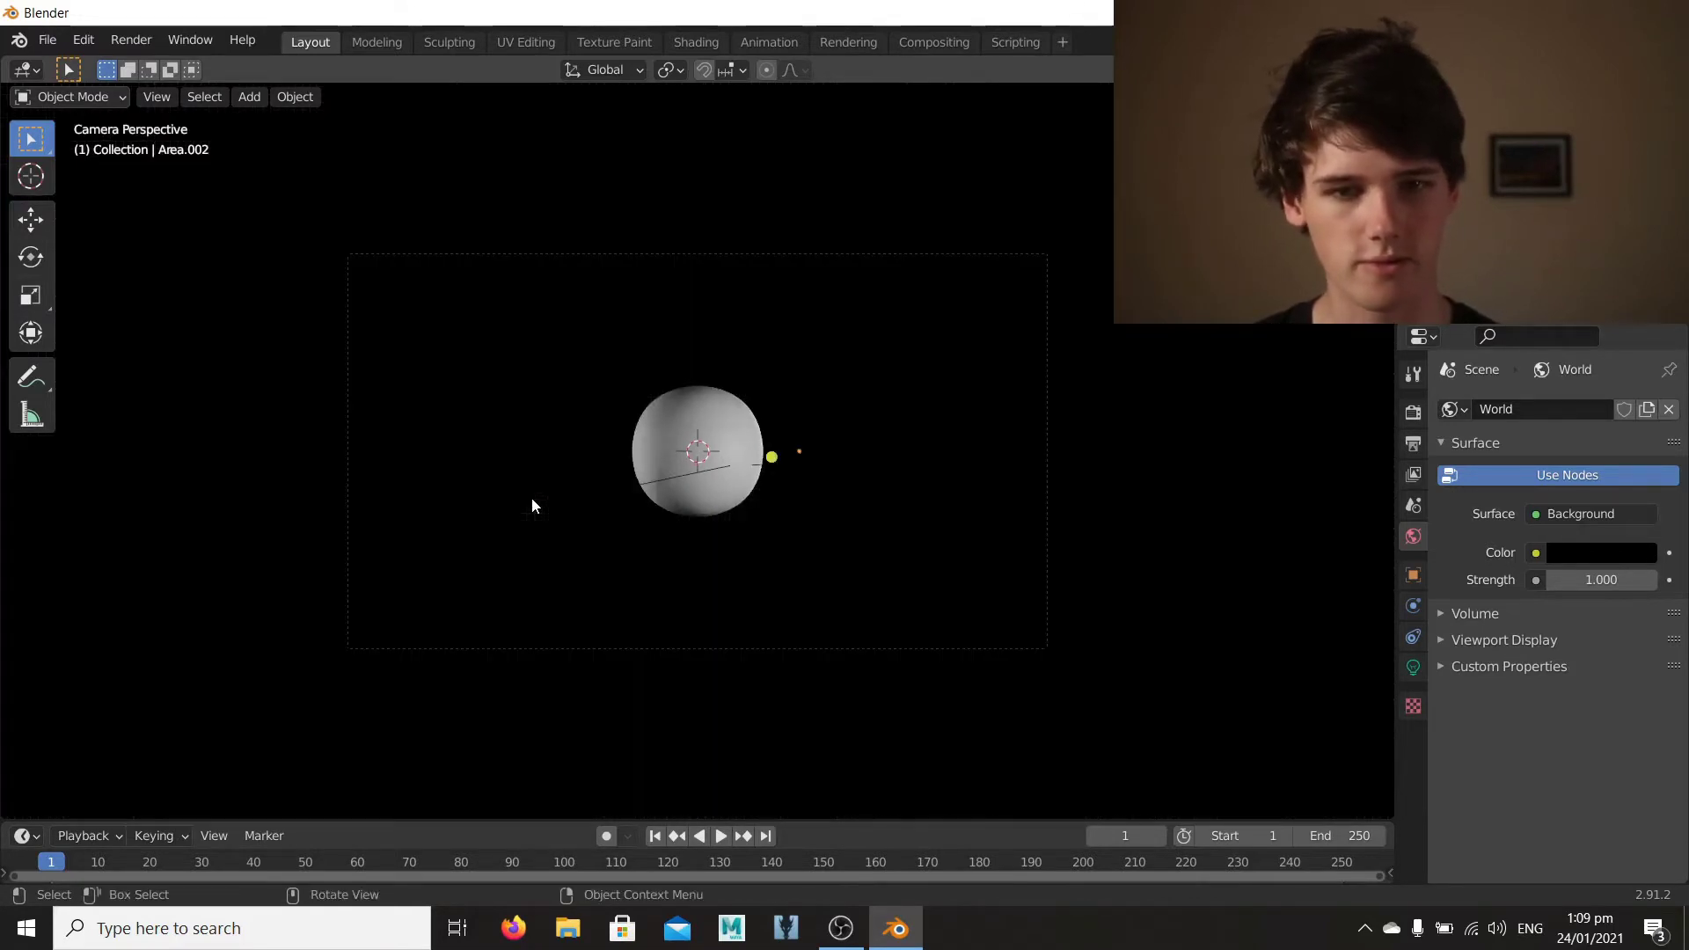
click(544, 649)
click(1412, 667)
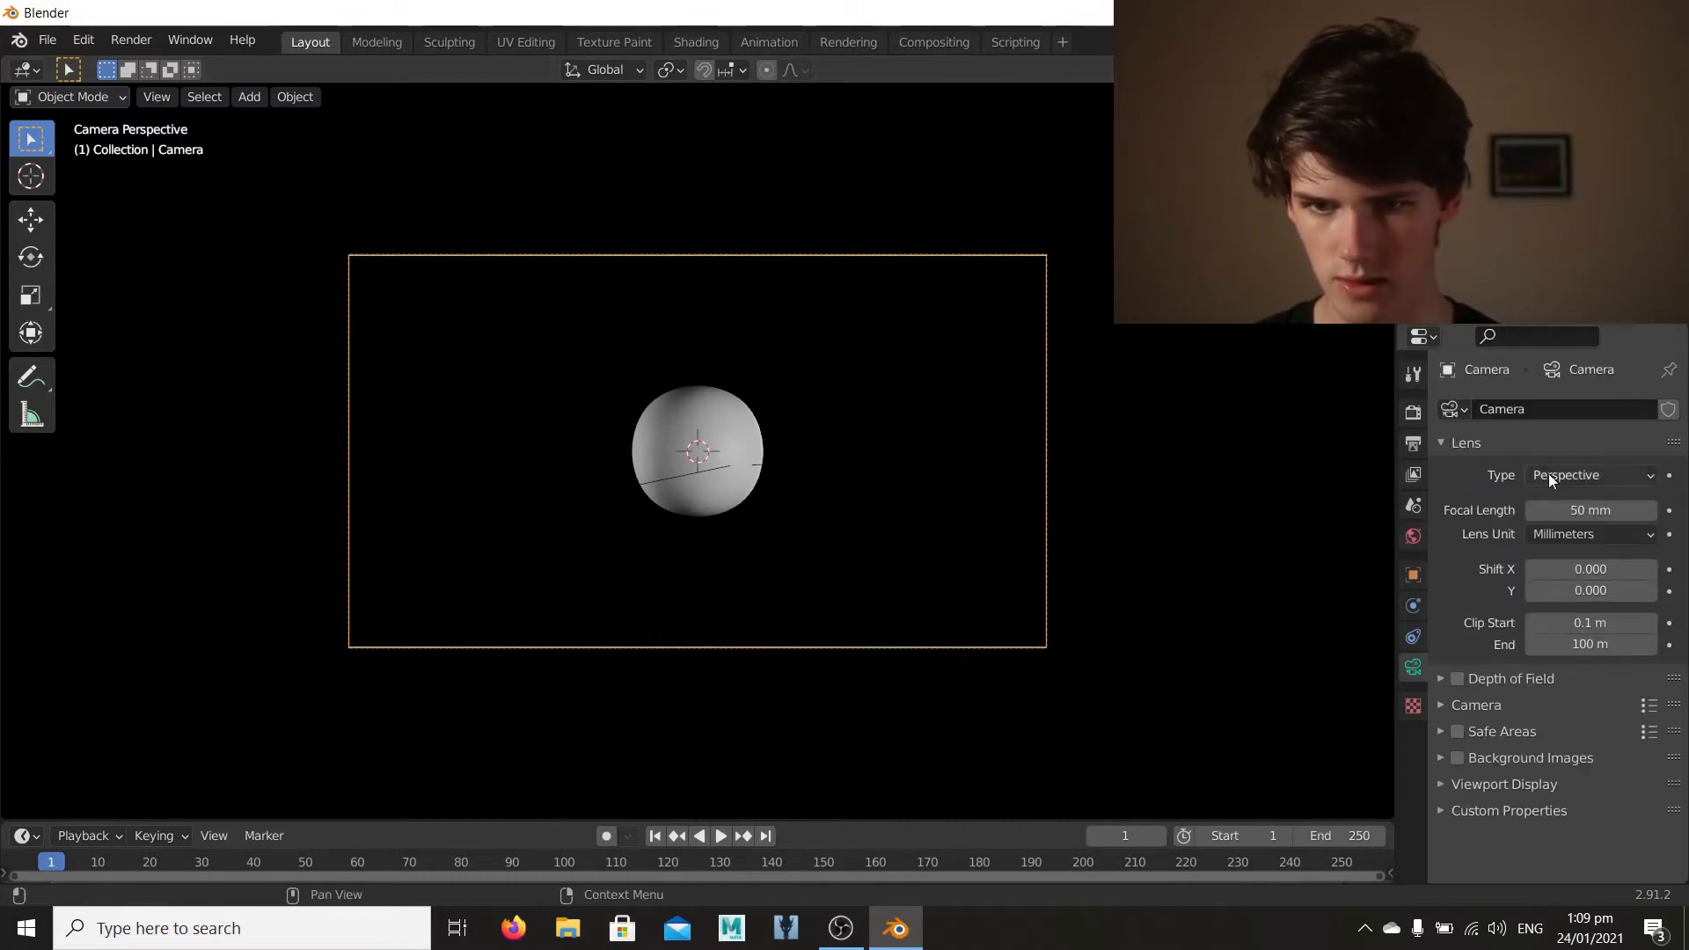
mouse_move(1573, 511)
mouse_down()
mouse_move(1657, 510)
mouse_move(1570, 497)
mouse_up()
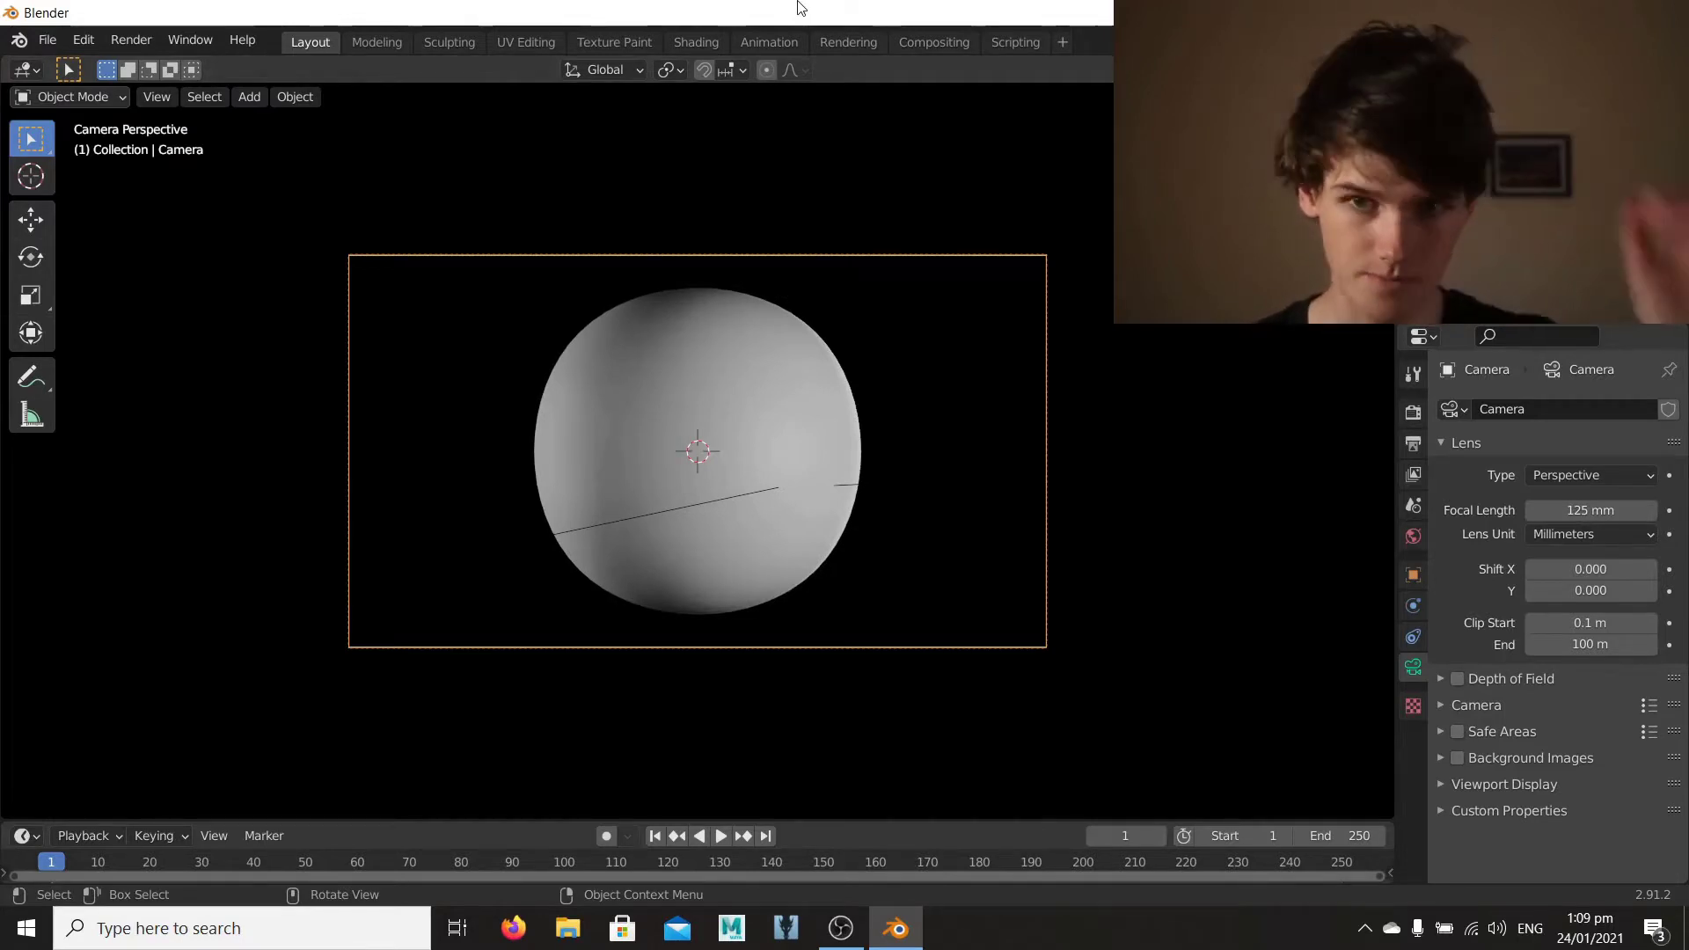
Step: Split the 3D viewport vertically and turn the new area into a Shader Editor showing the sphere's material
click(690, 378)
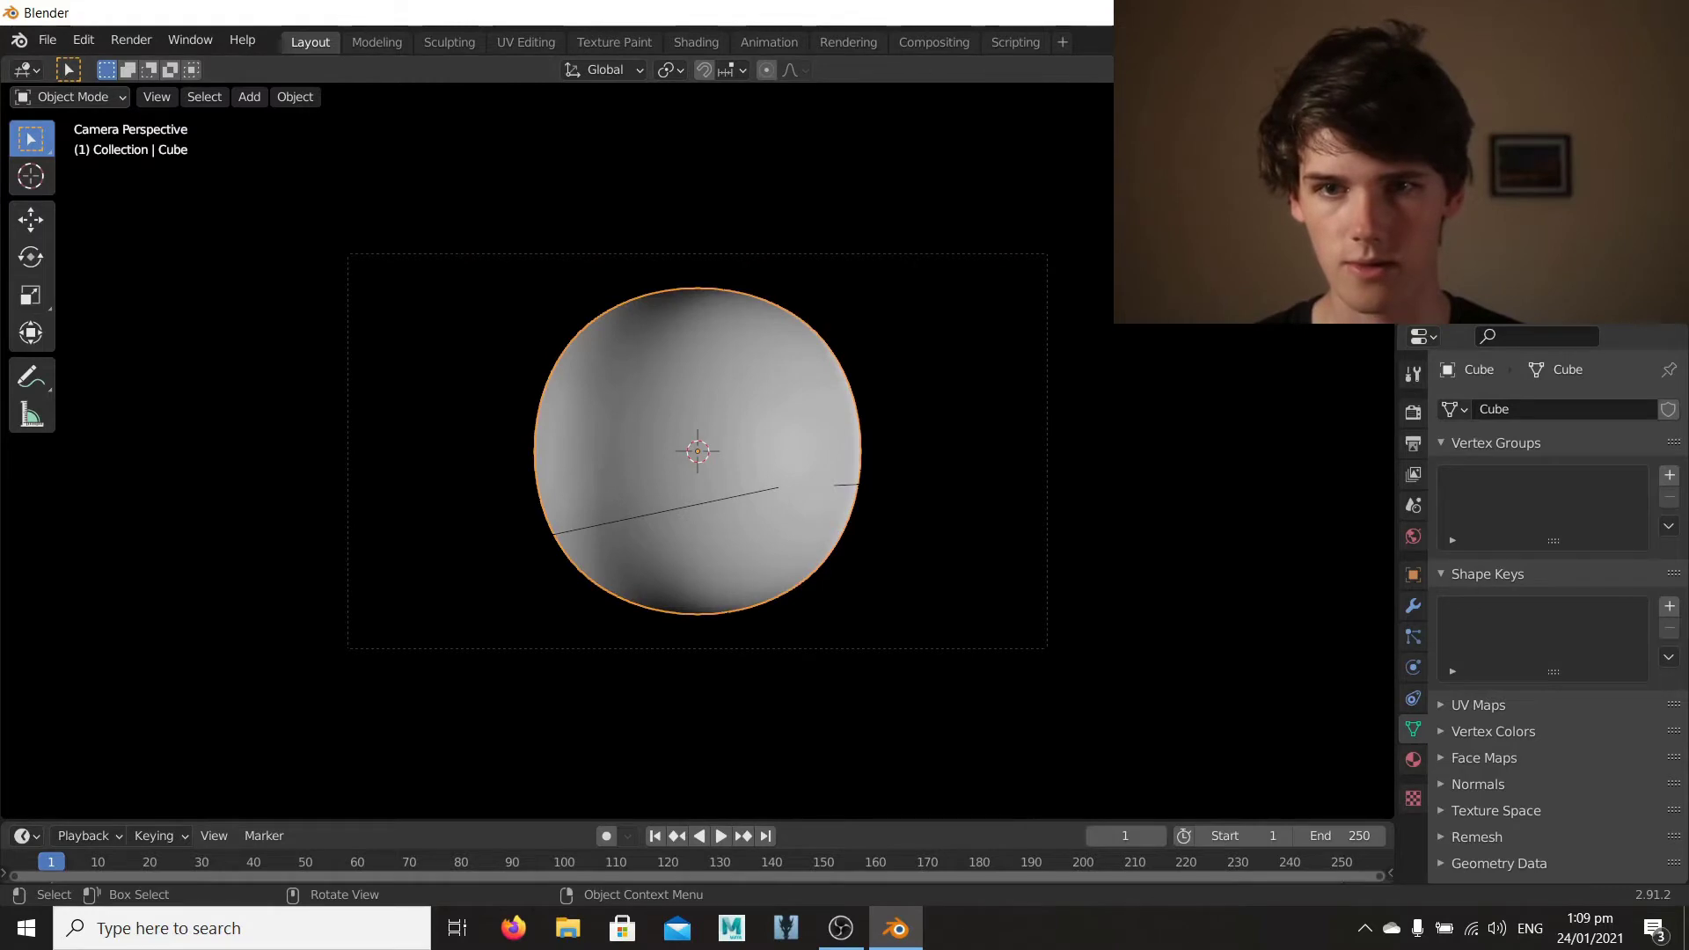
drag(1391, 61, 707, 85)
click(727, 72)
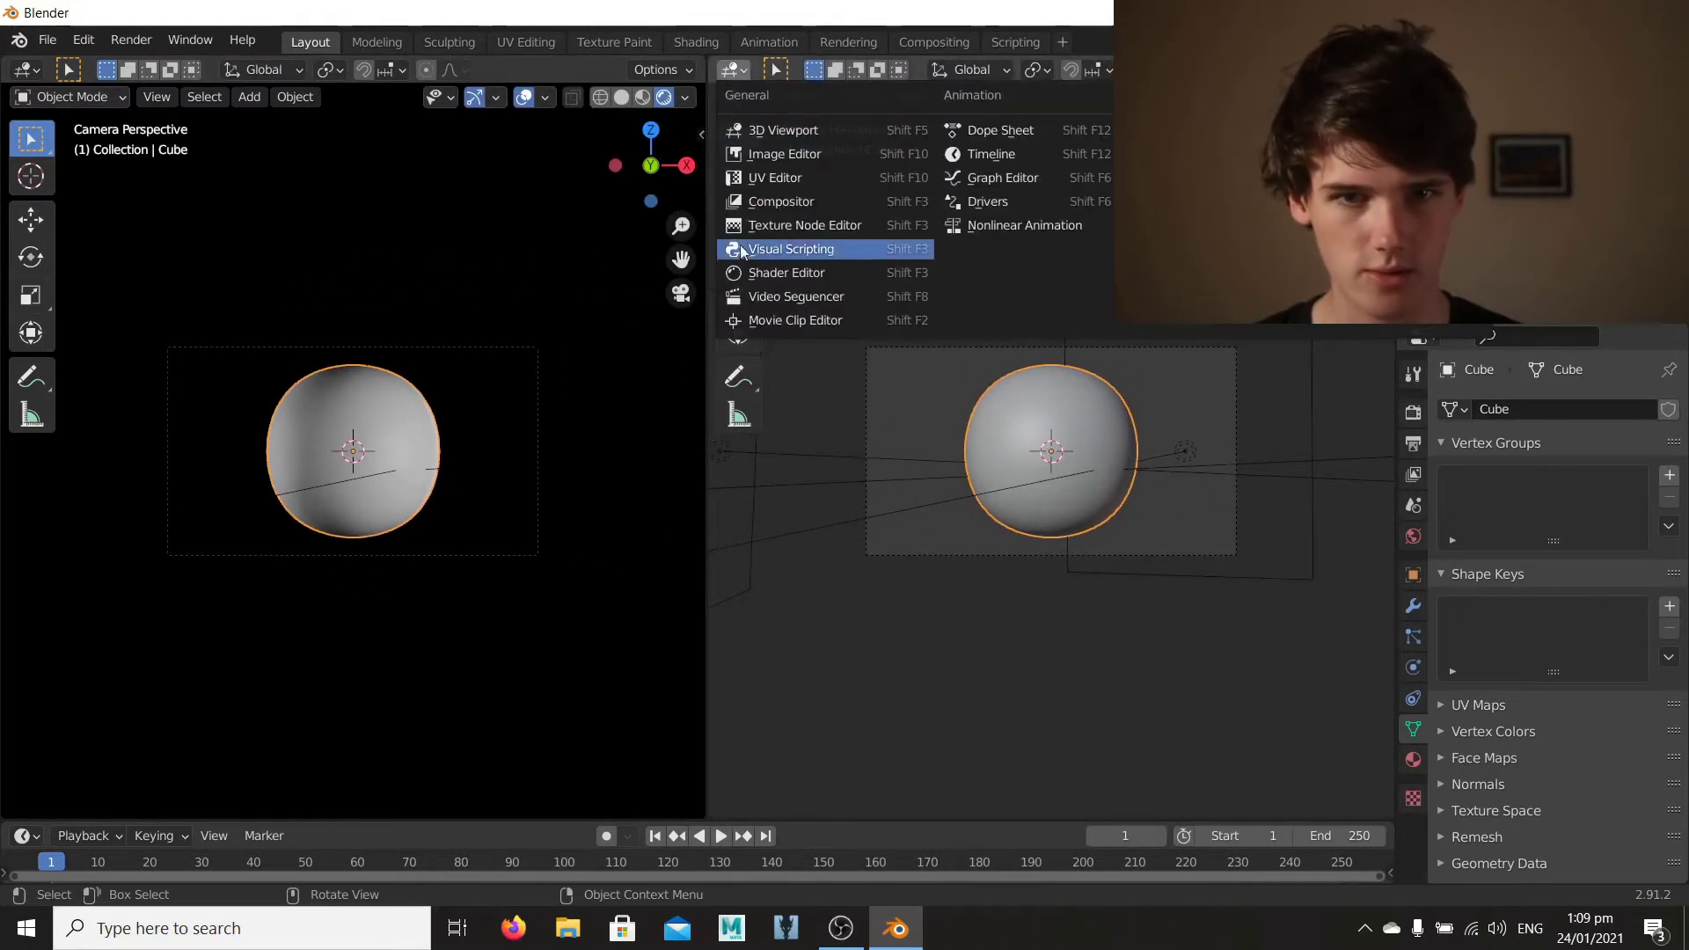
click(758, 278)
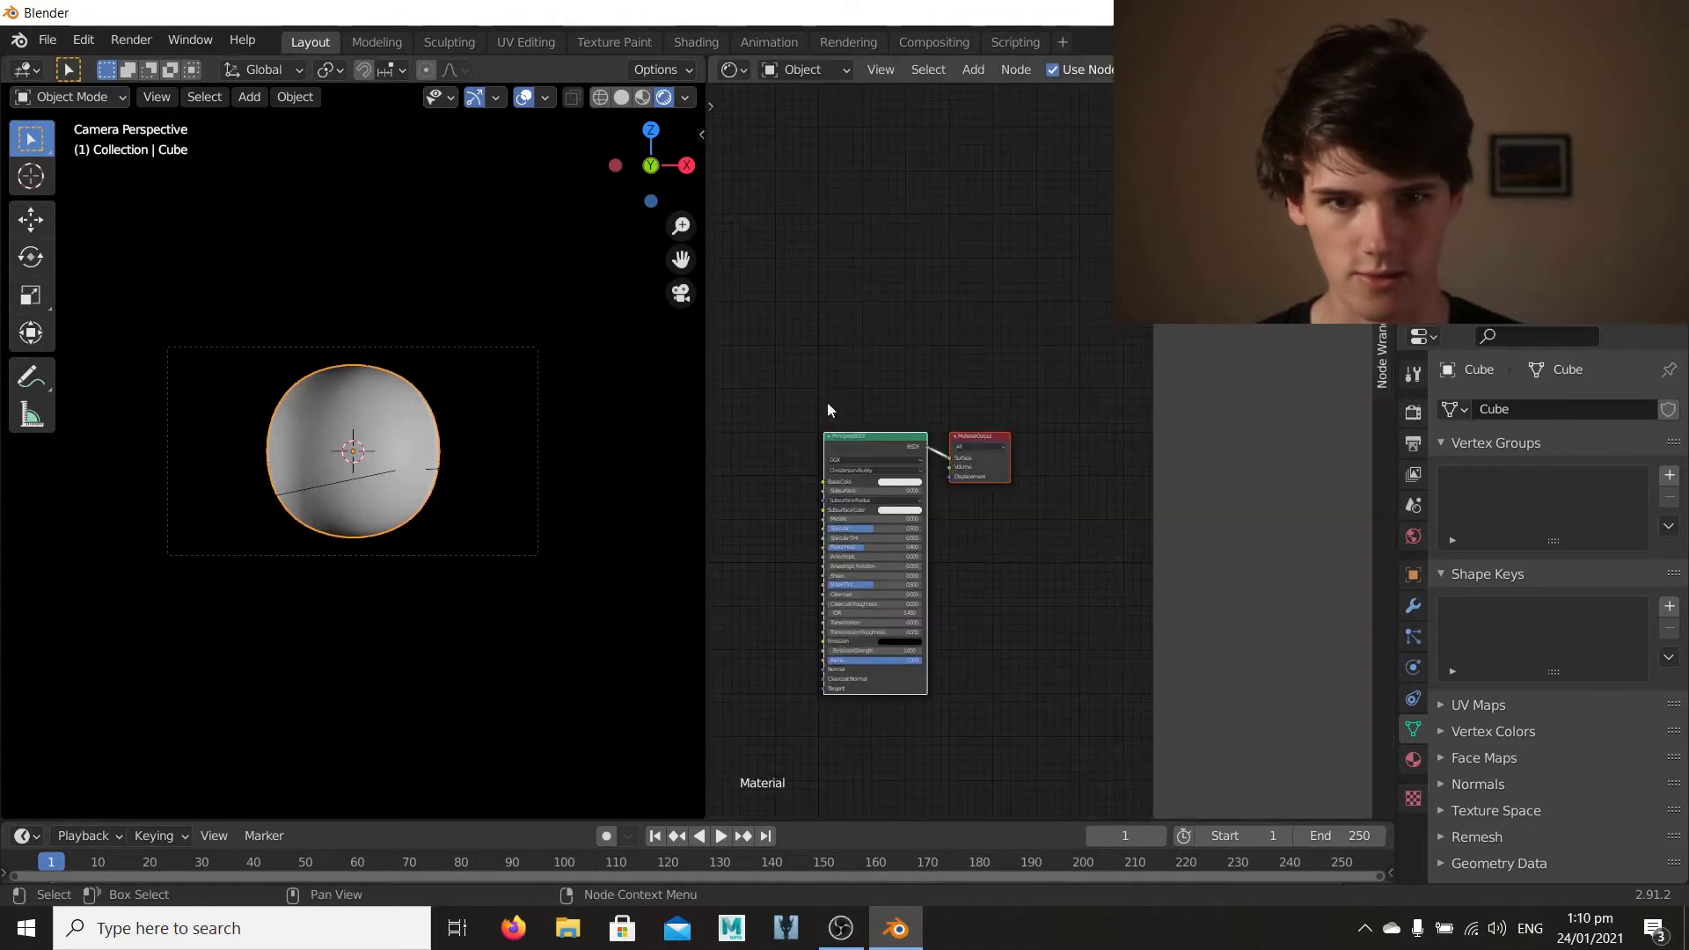
drag(1152, 373, 1381, 378)
Step: Add an Image Texture node in free space ahead of the Principled BSDF node
middle_drag(808, 468, 856, 453)
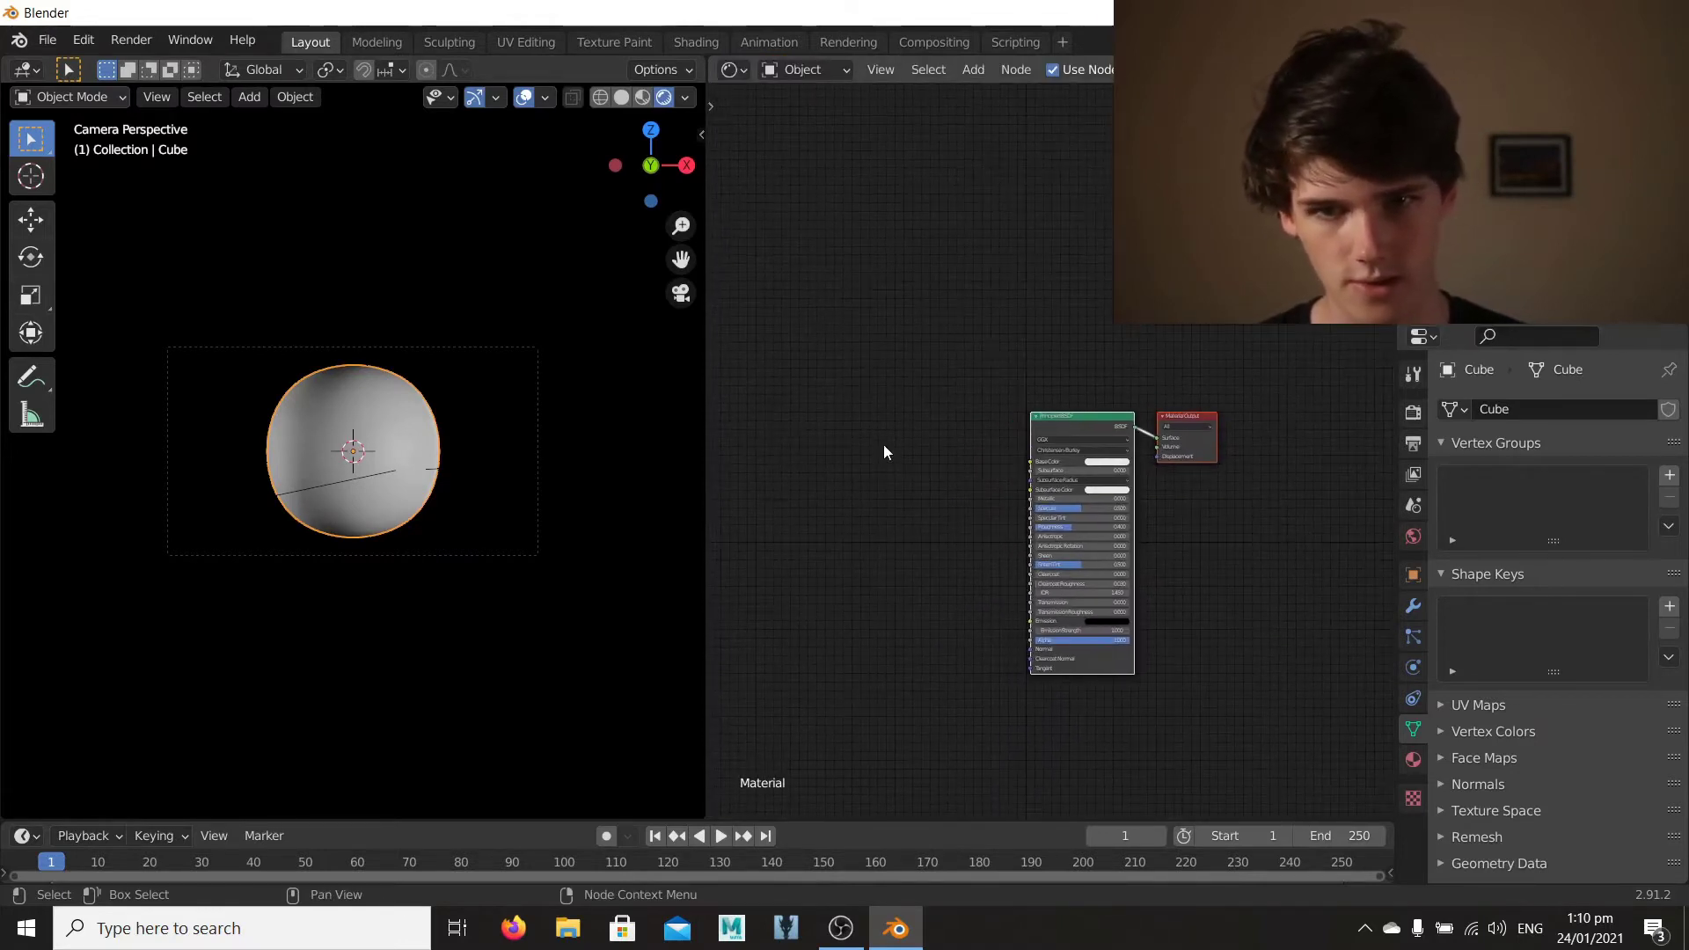
middle_drag(824, 358, 889, 397)
middle_drag(791, 472, 898, 456)
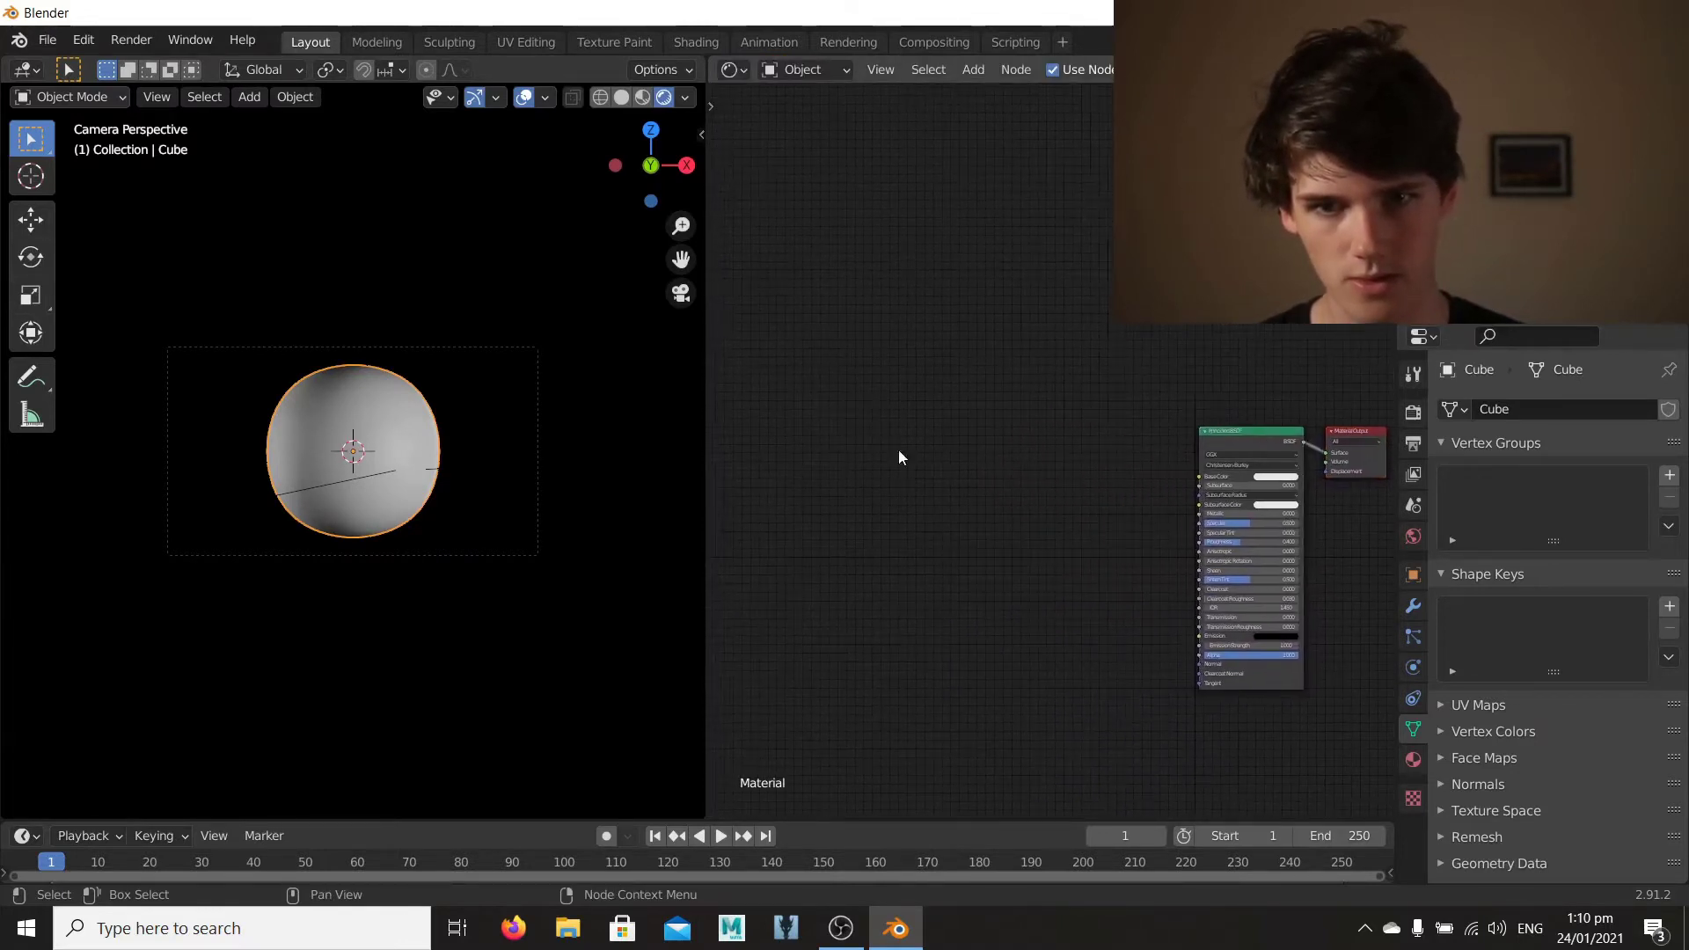
scroll(979, 498, up, 1)
middle_drag(1024, 508, 1007, 499)
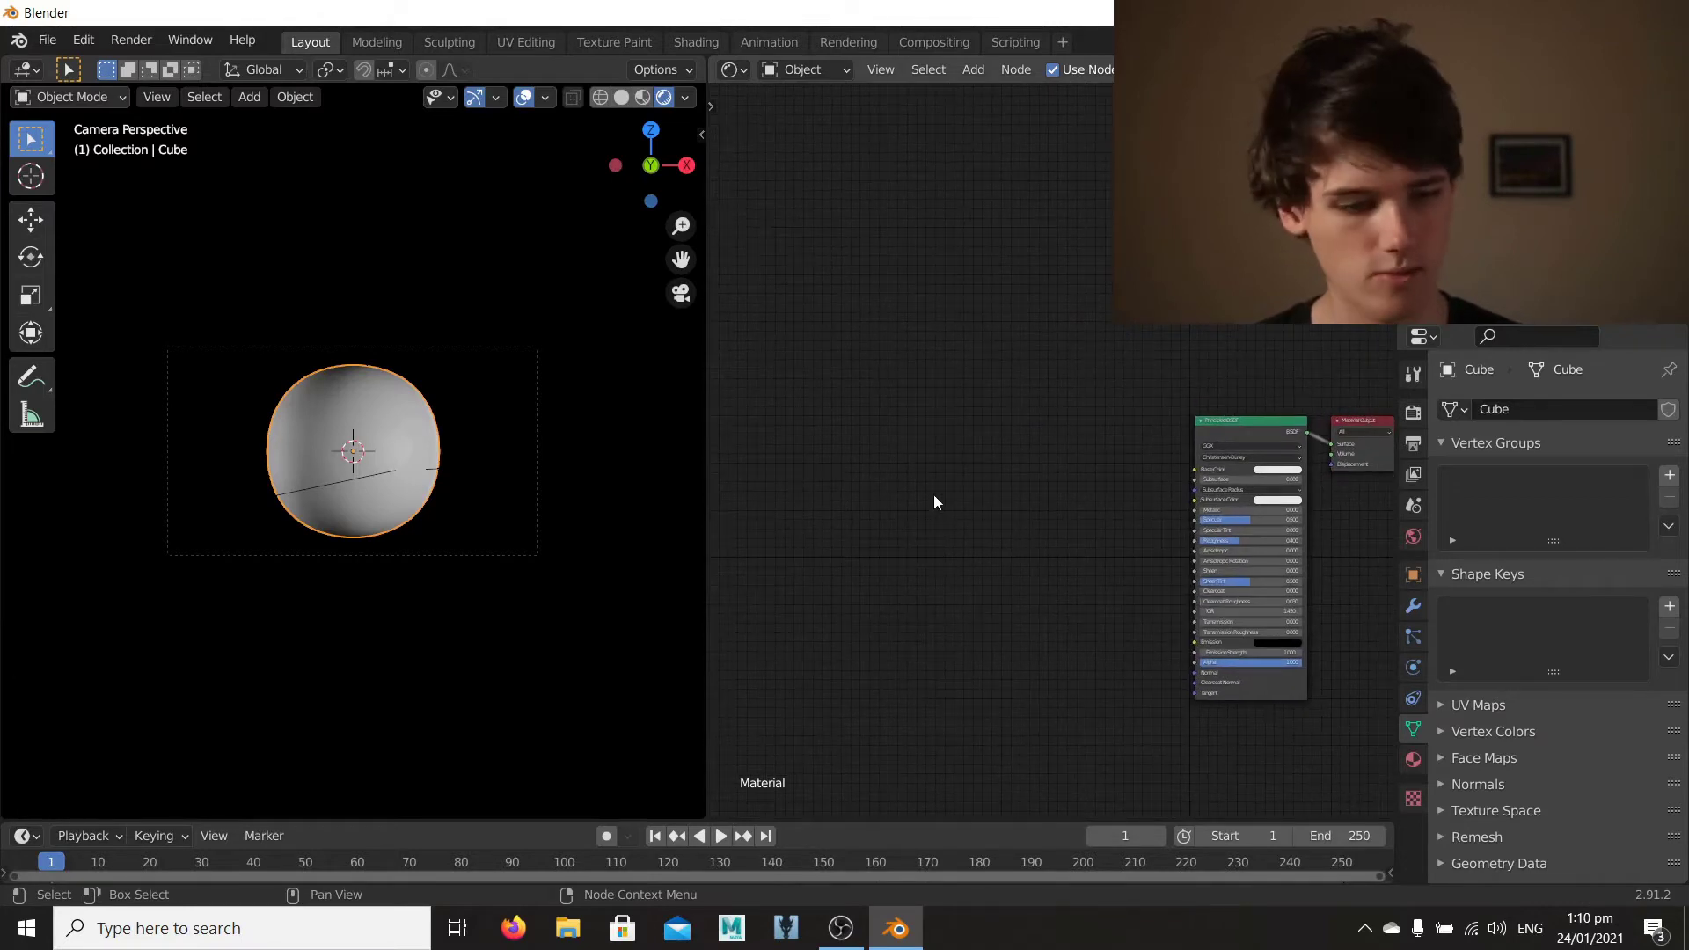
key(shift+a)
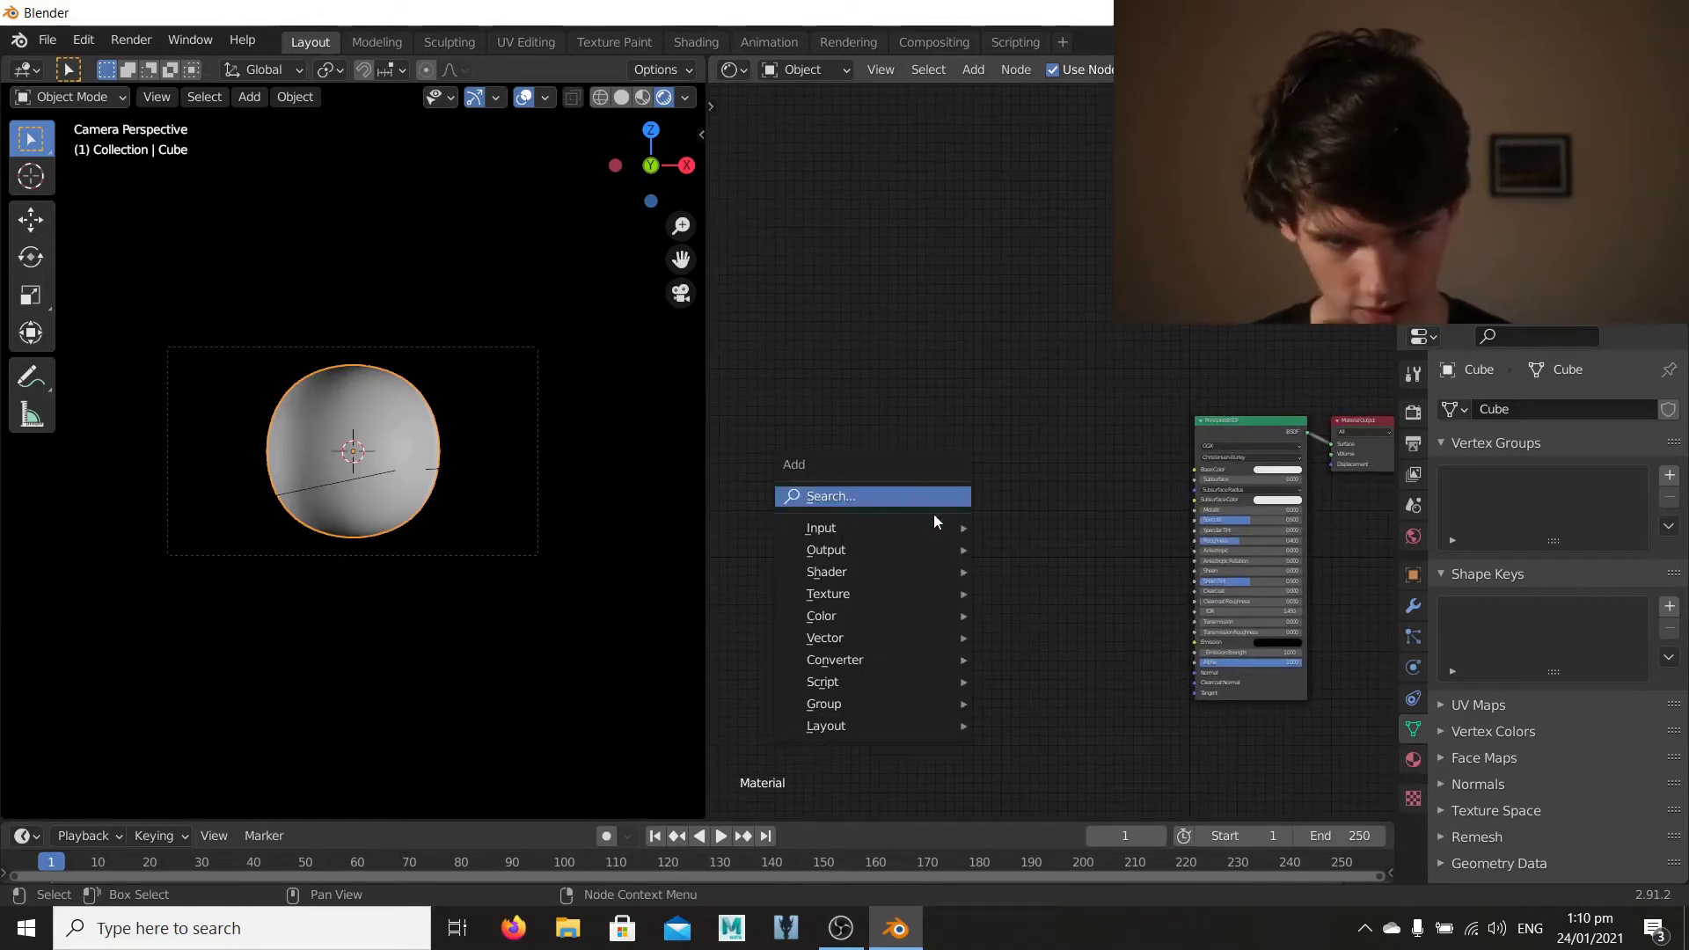
mouse_move(934, 593)
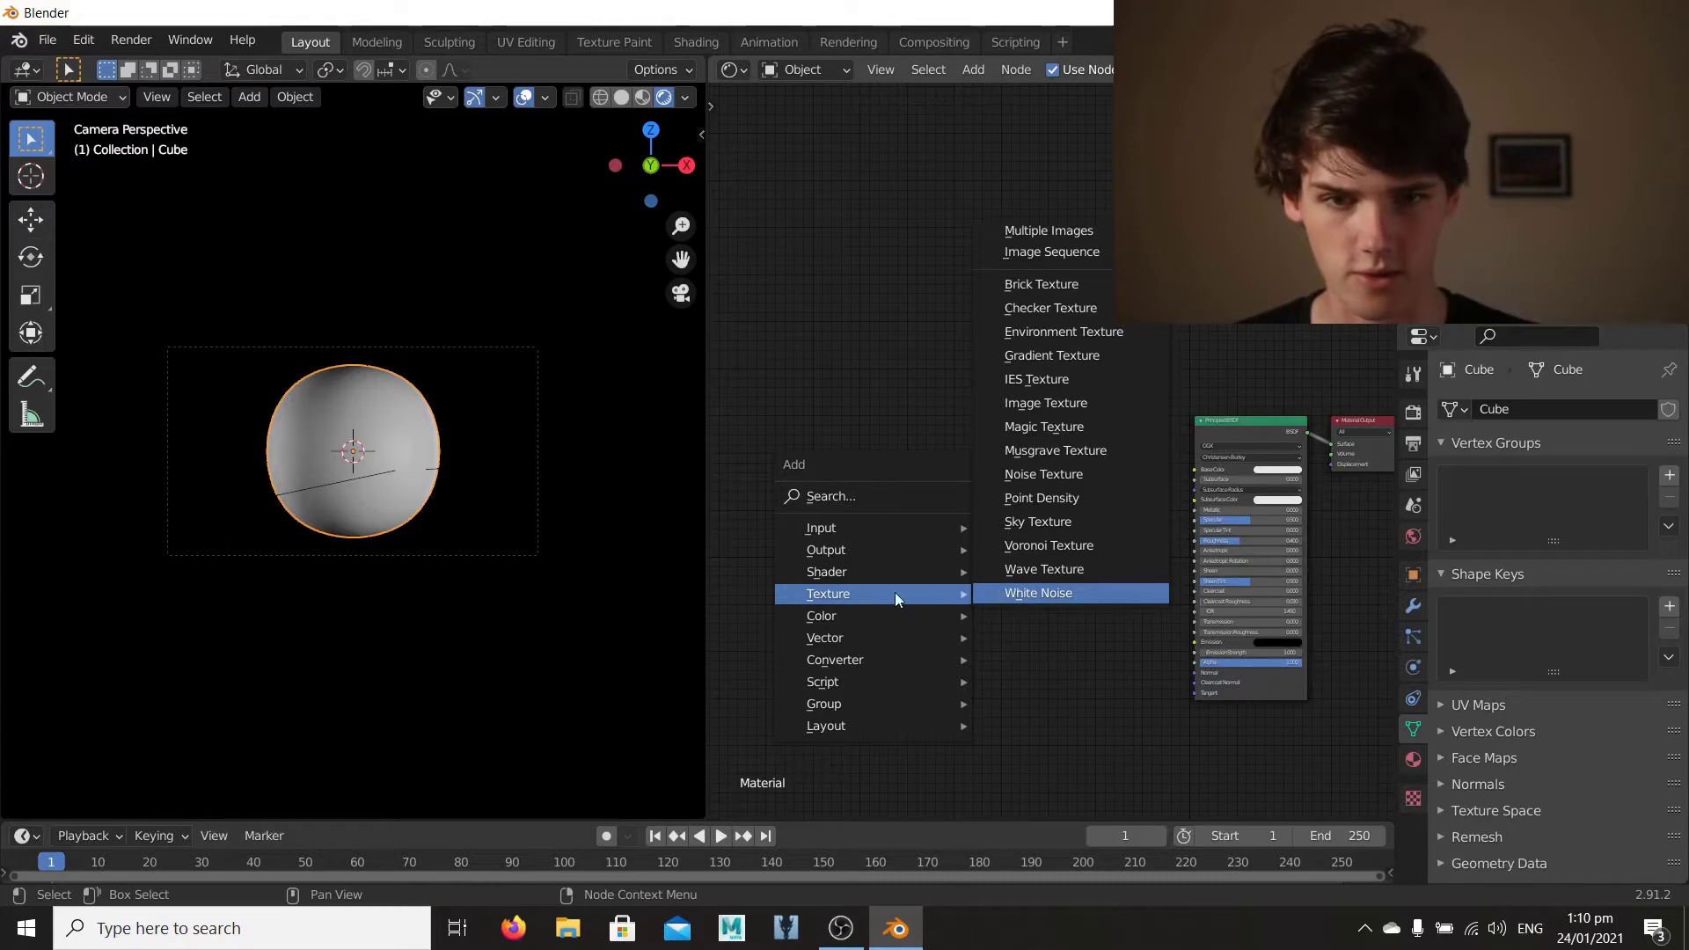
click(1084, 403)
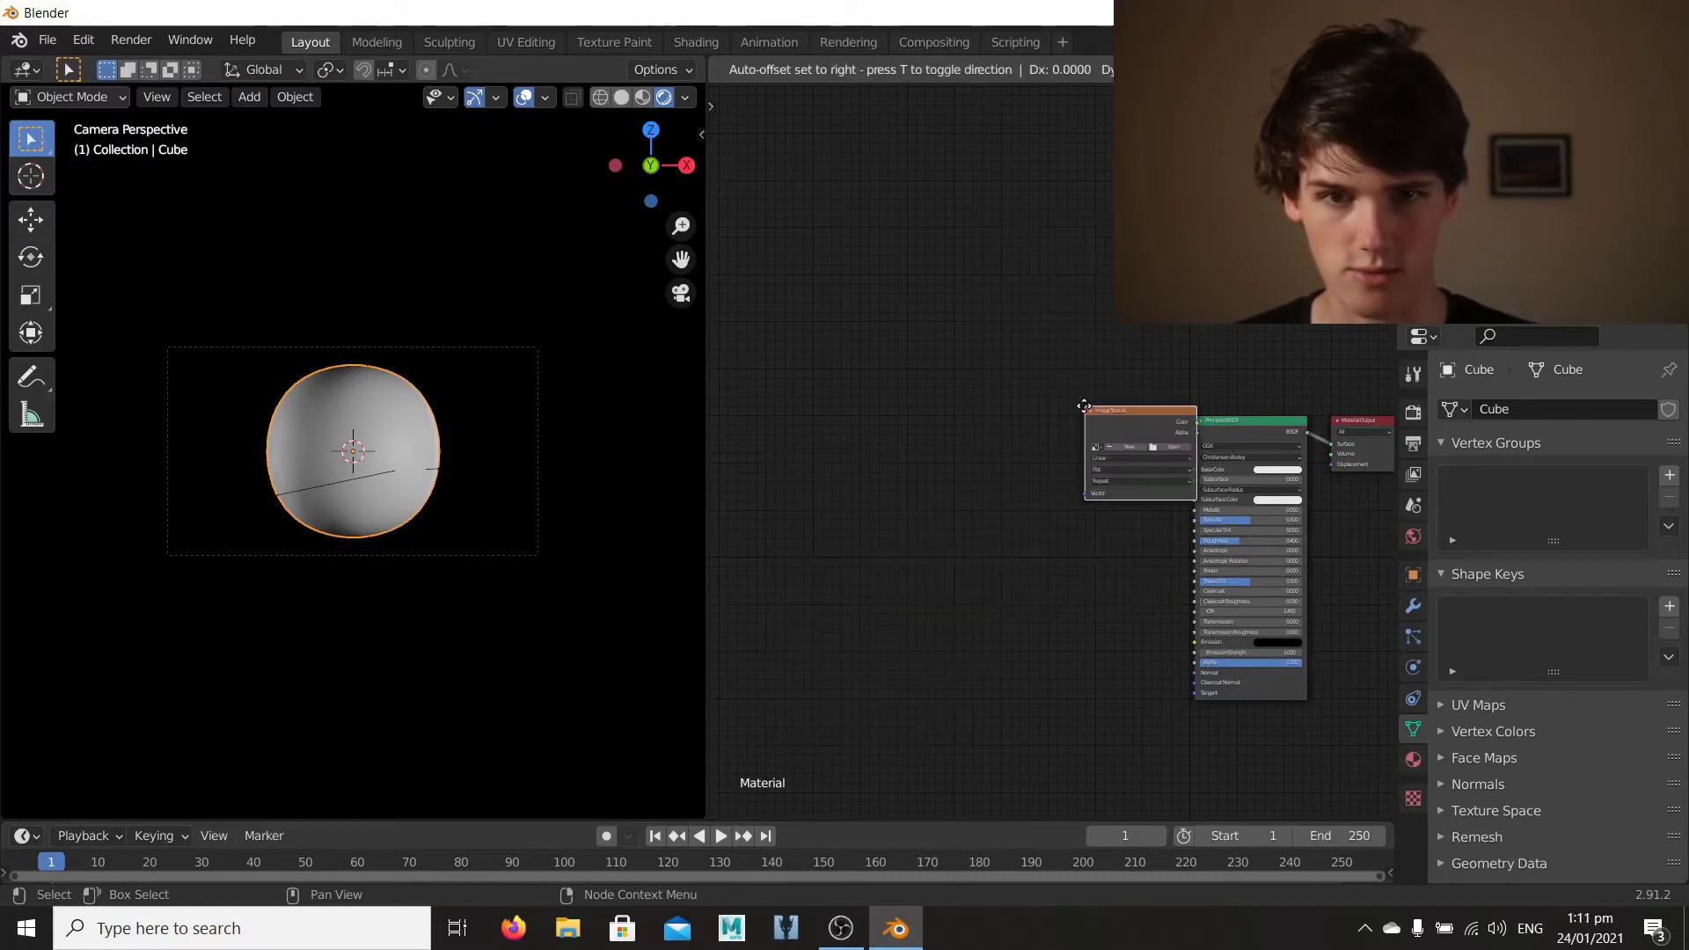
click(928, 451)
Step: Load Fingerprints_01_3K.png from the Pictures folder into the Image Texture node
scroll(858, 560, up, 1)
click(994, 525)
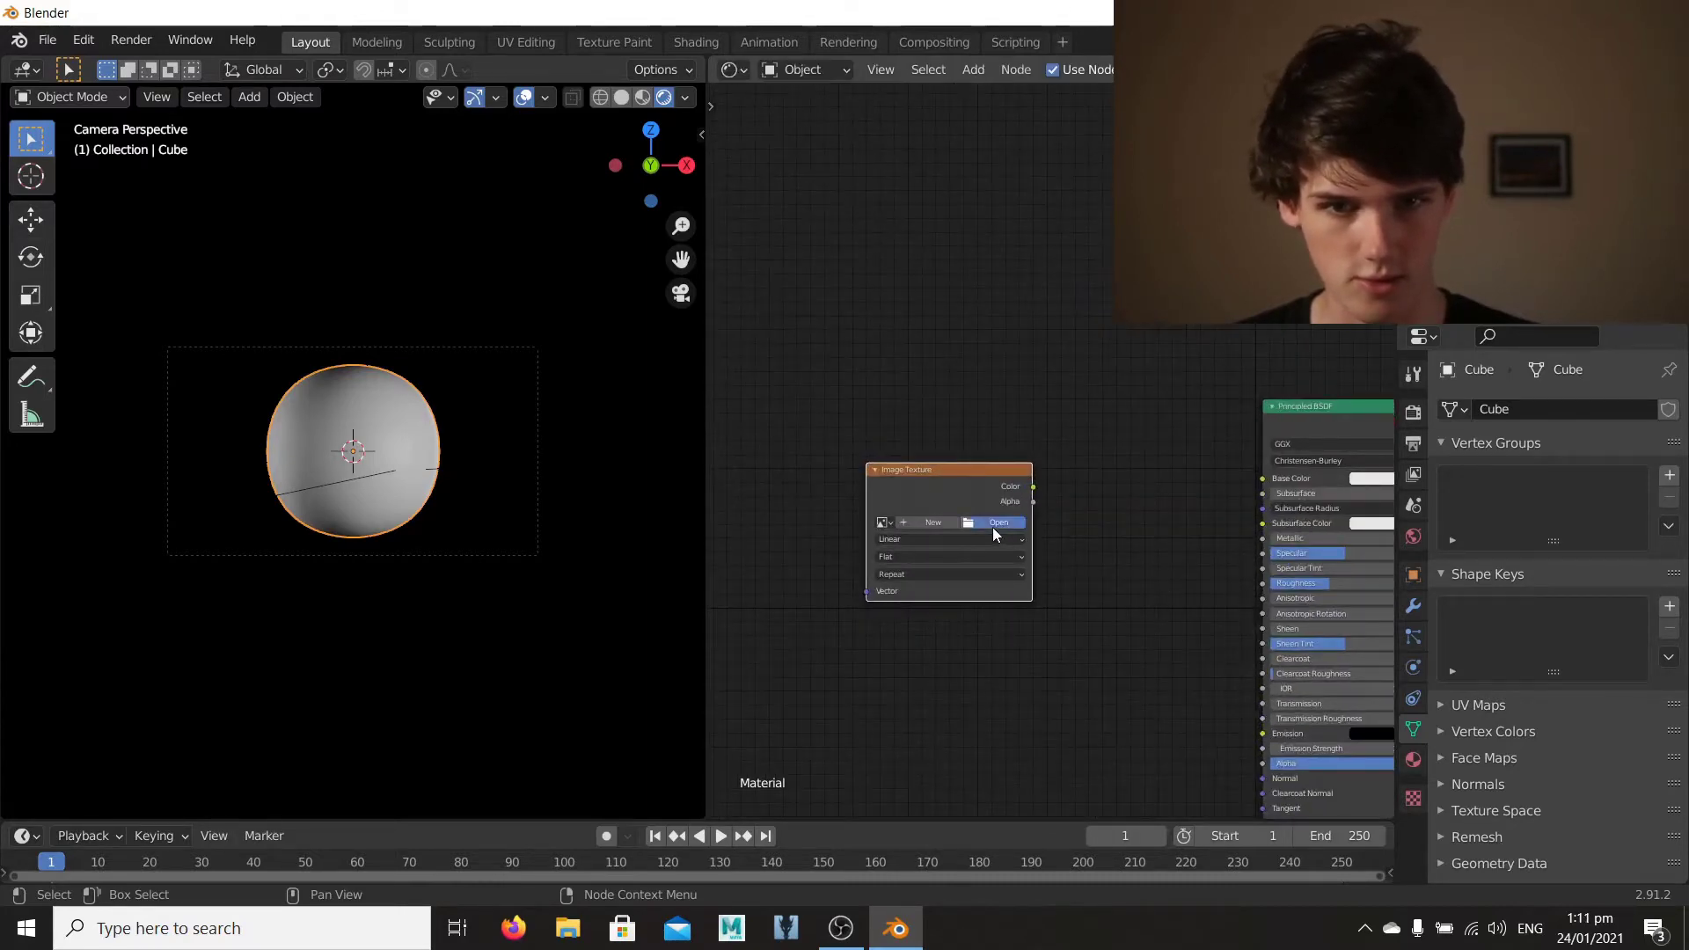
click(321, 658)
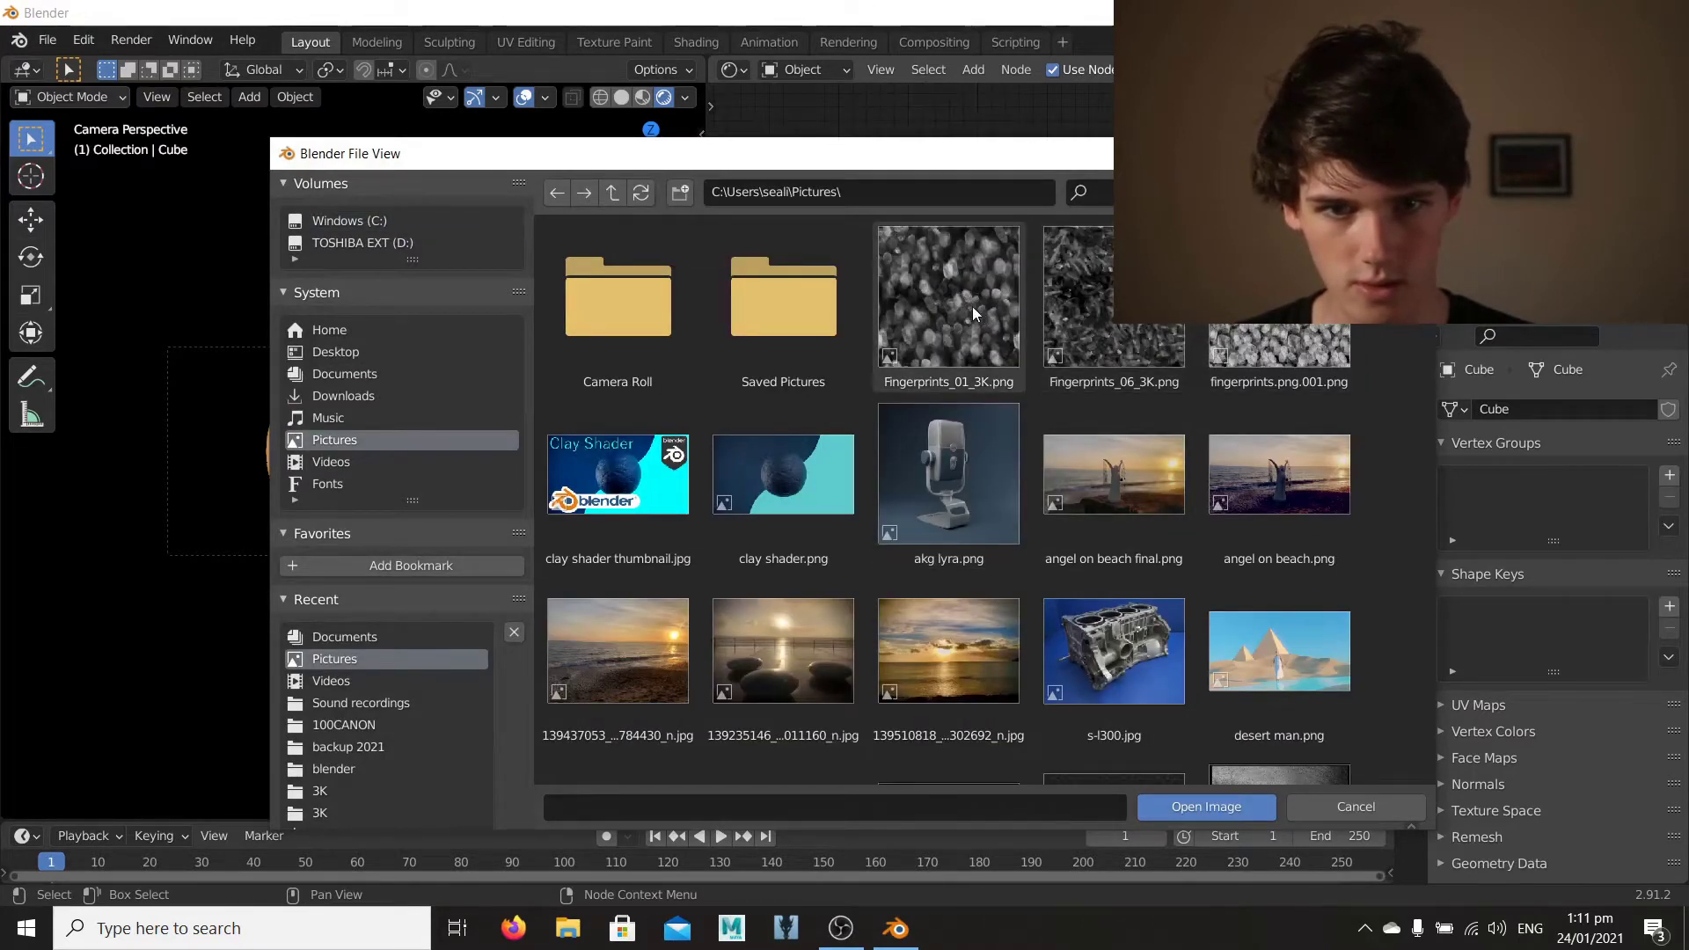
click(994, 309)
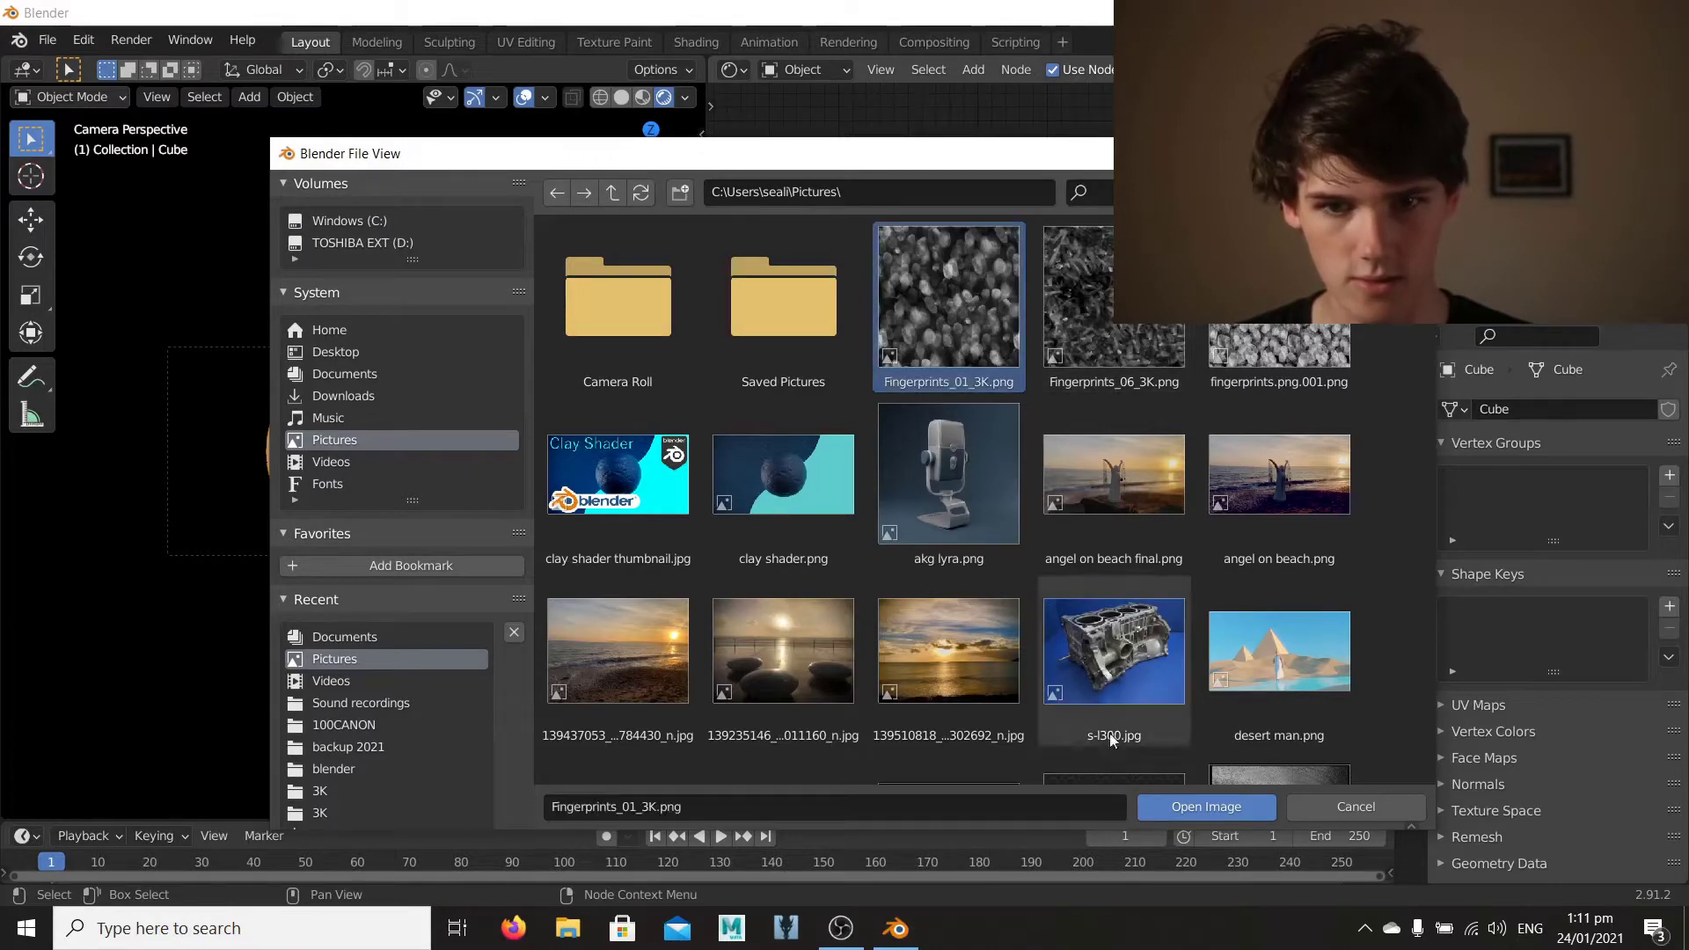
click(1184, 806)
click(887, 442)
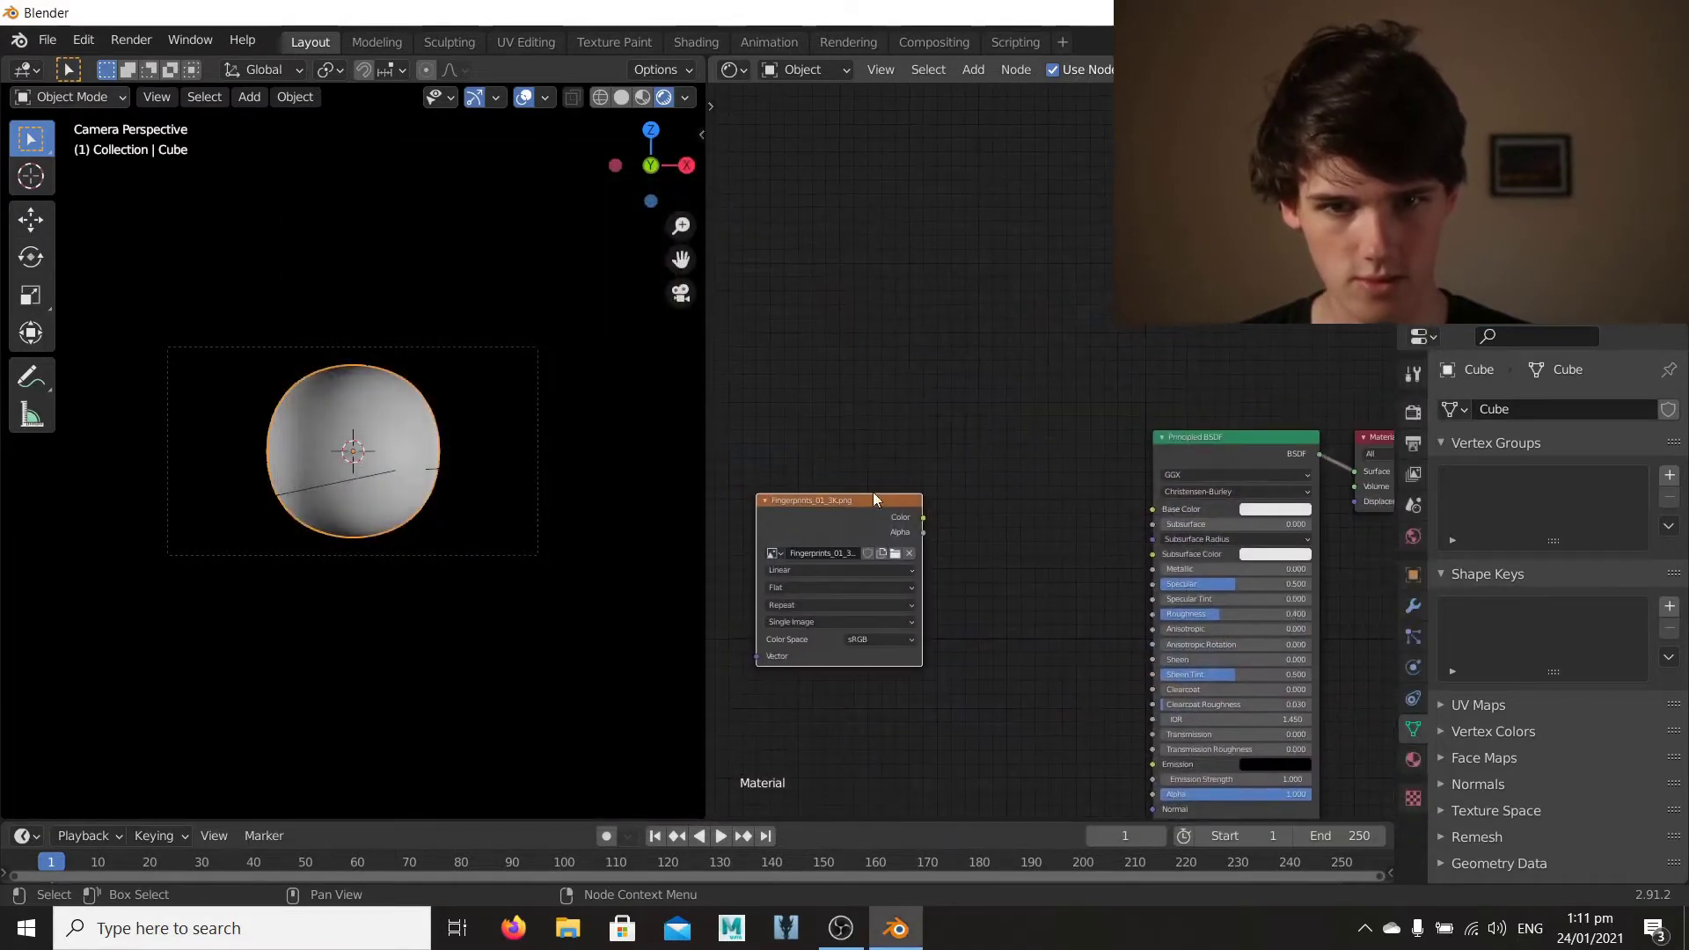
Step: Connect the fingerprint texture's Color output to the Principled BSDF's Base Color and inspect the sphere up close
drag(923, 517, 1168, 511)
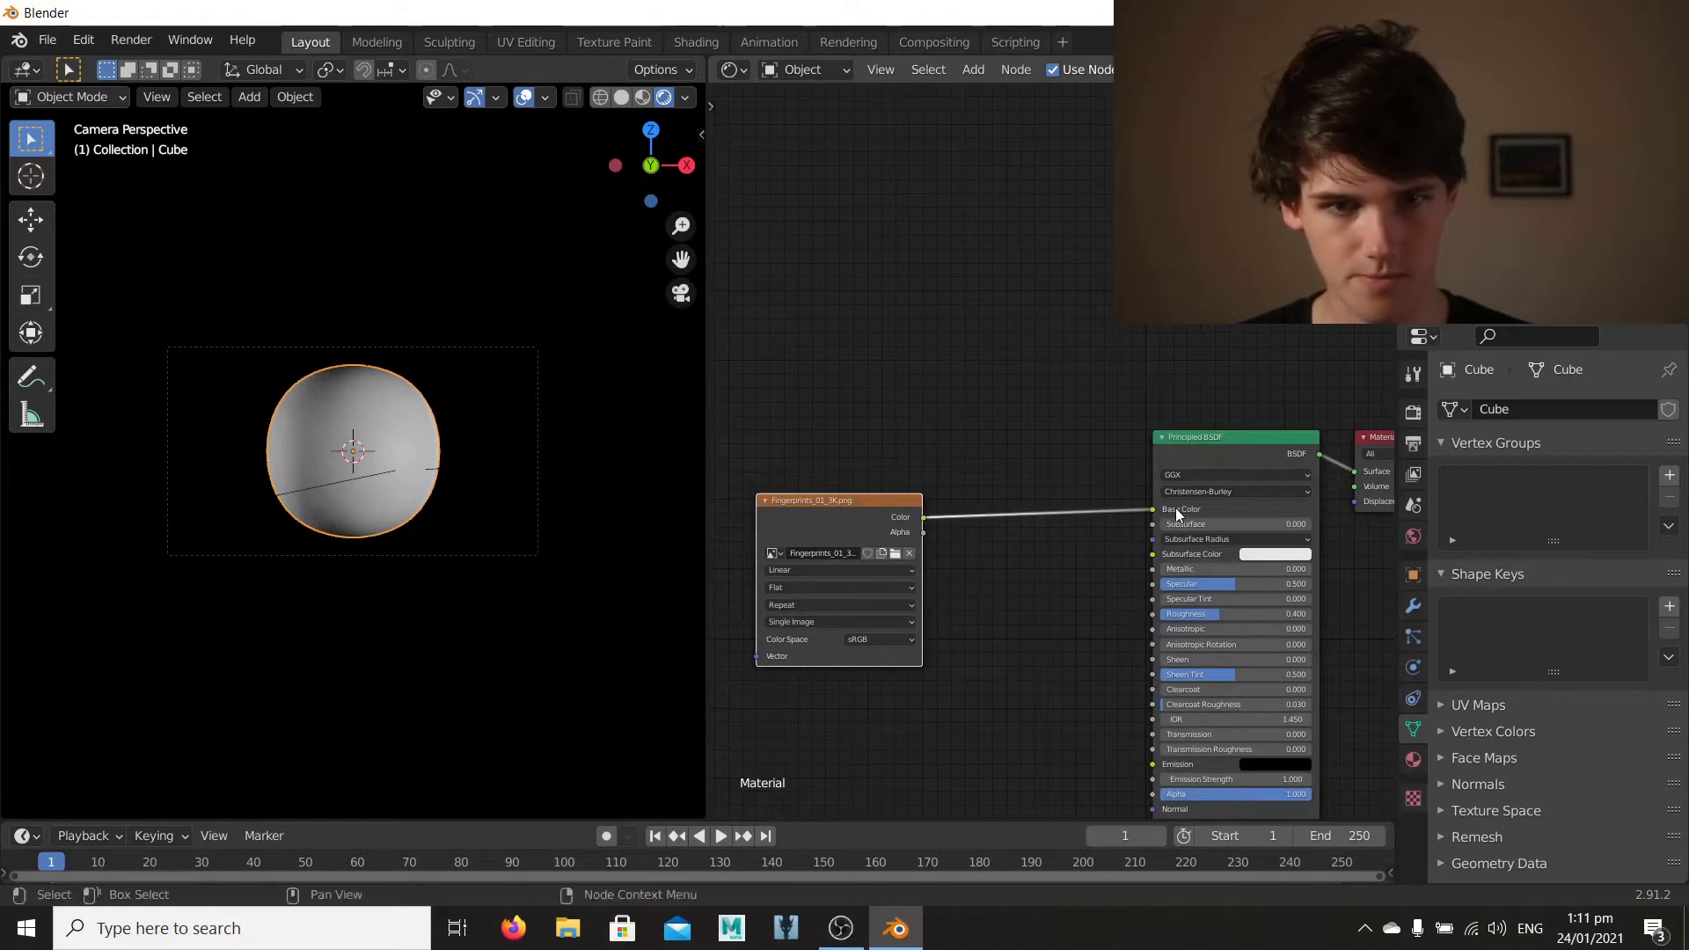
middle_drag(1044, 516, 1211, 416)
scroll(237, 493, up, 8)
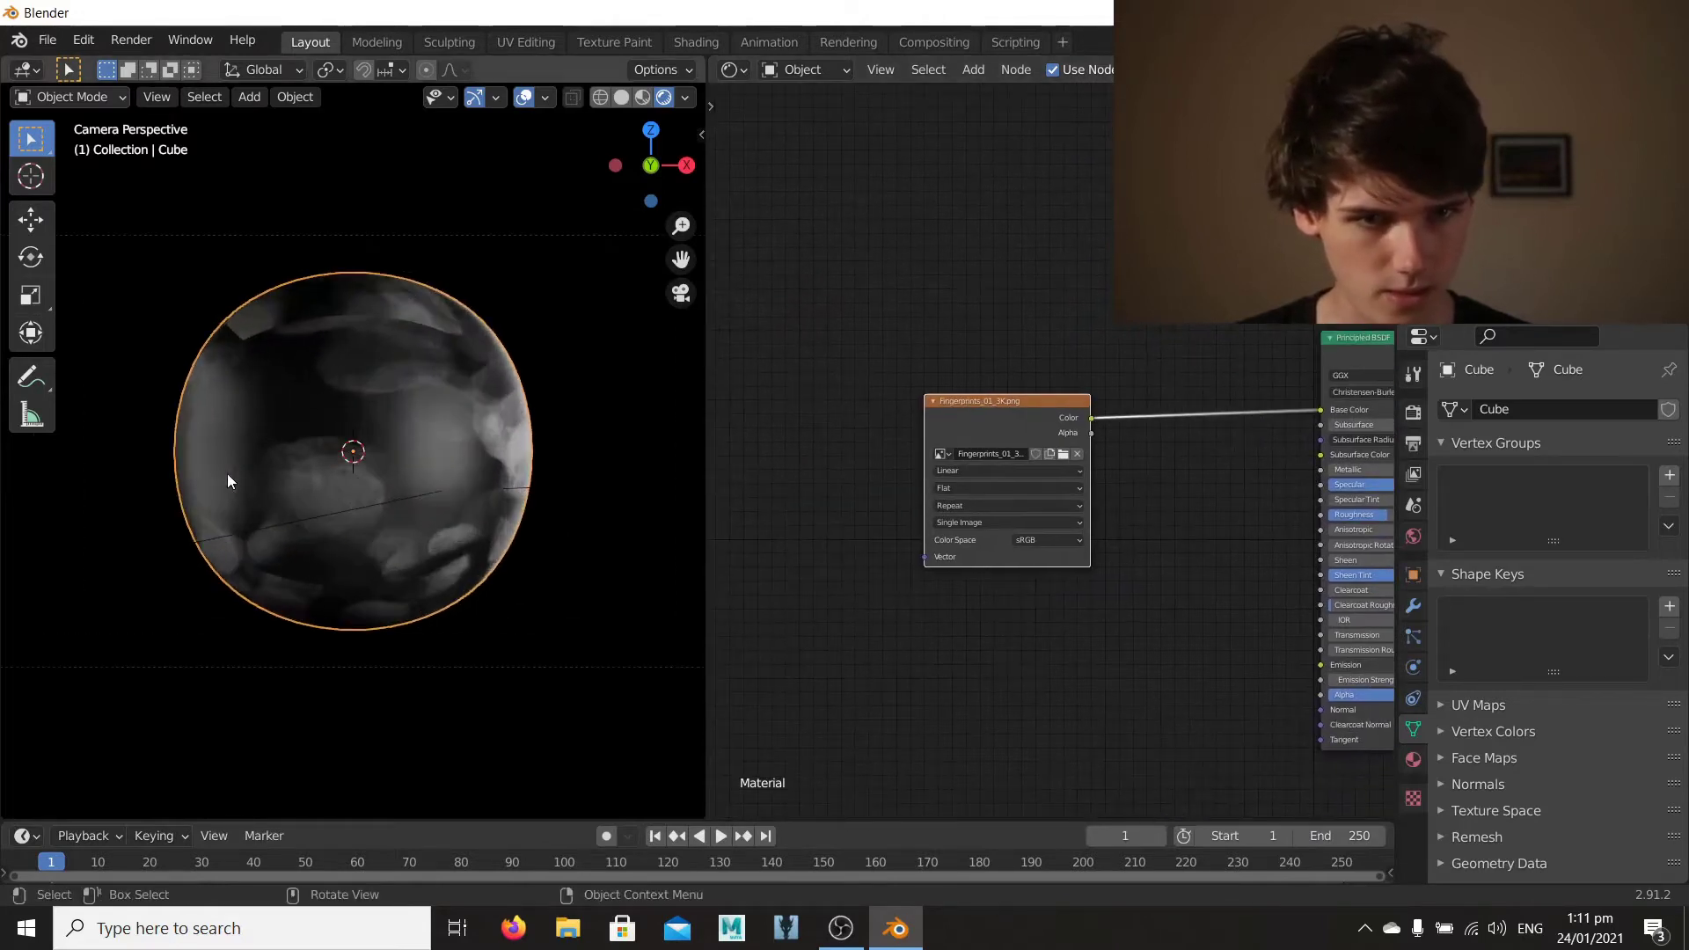
scroll(224, 499, down, 4)
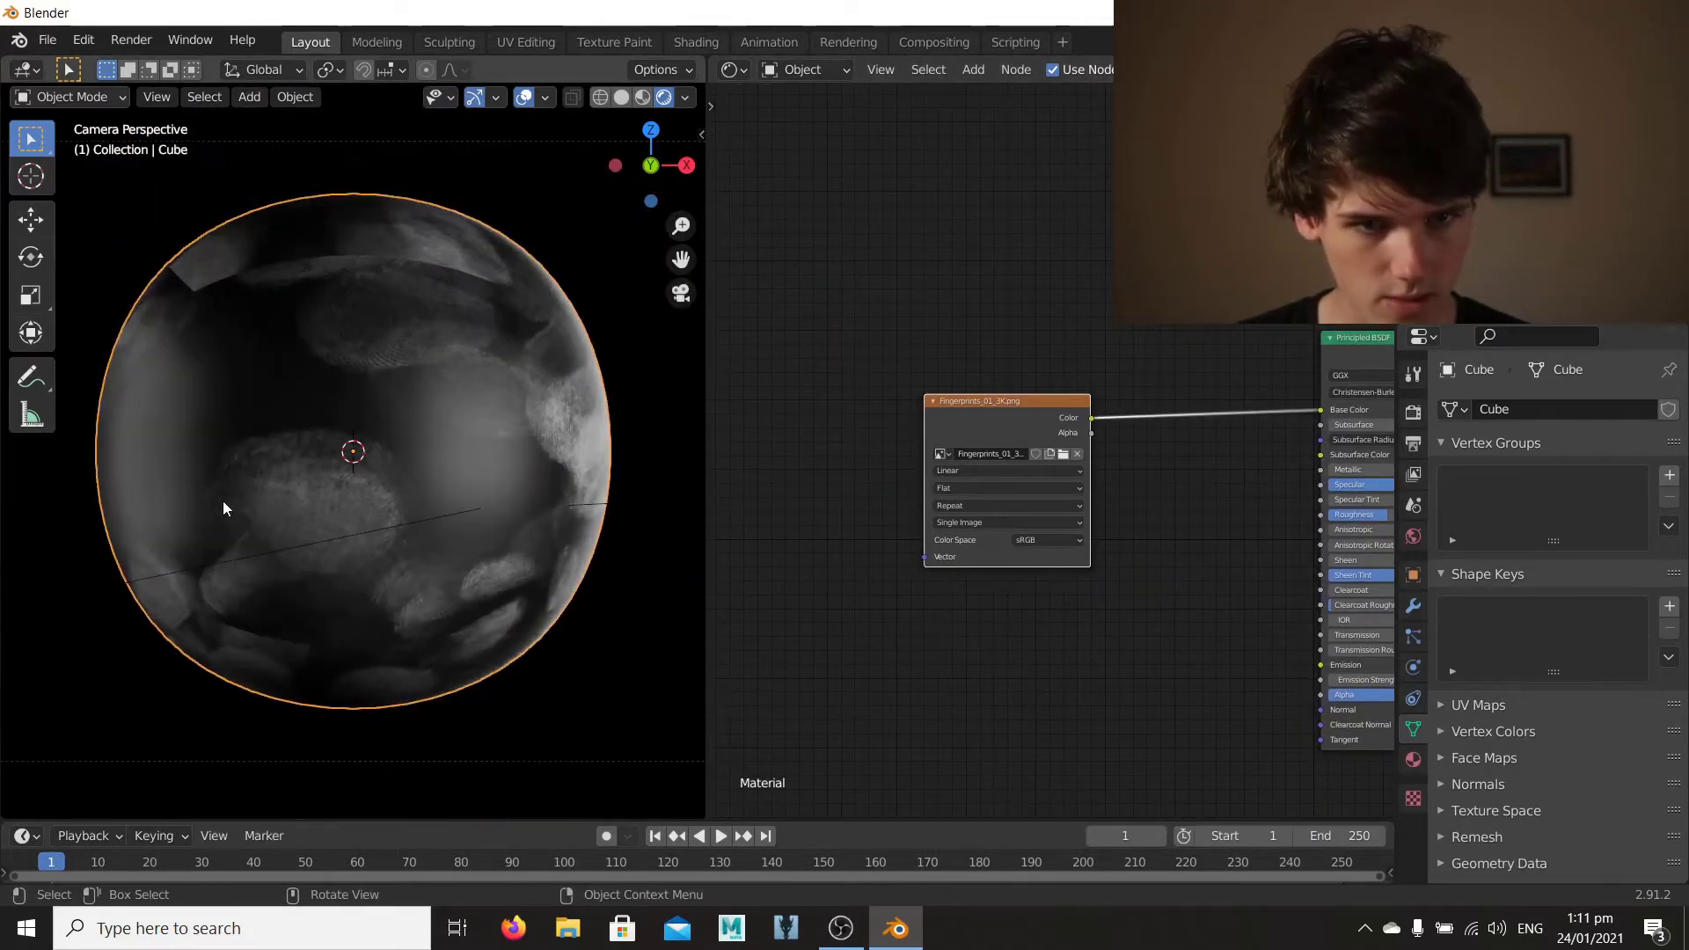
scroll(969, 484, up, 2)
Step: Move the fingerprint texture node closer to the Principled BSDF node
mouse_move(841, 515)
middle_down()
mouse_move(1110, 495)
mouse_move(816, 517)
middle_up()
scroll(1082, 488, down, 2)
key(g)
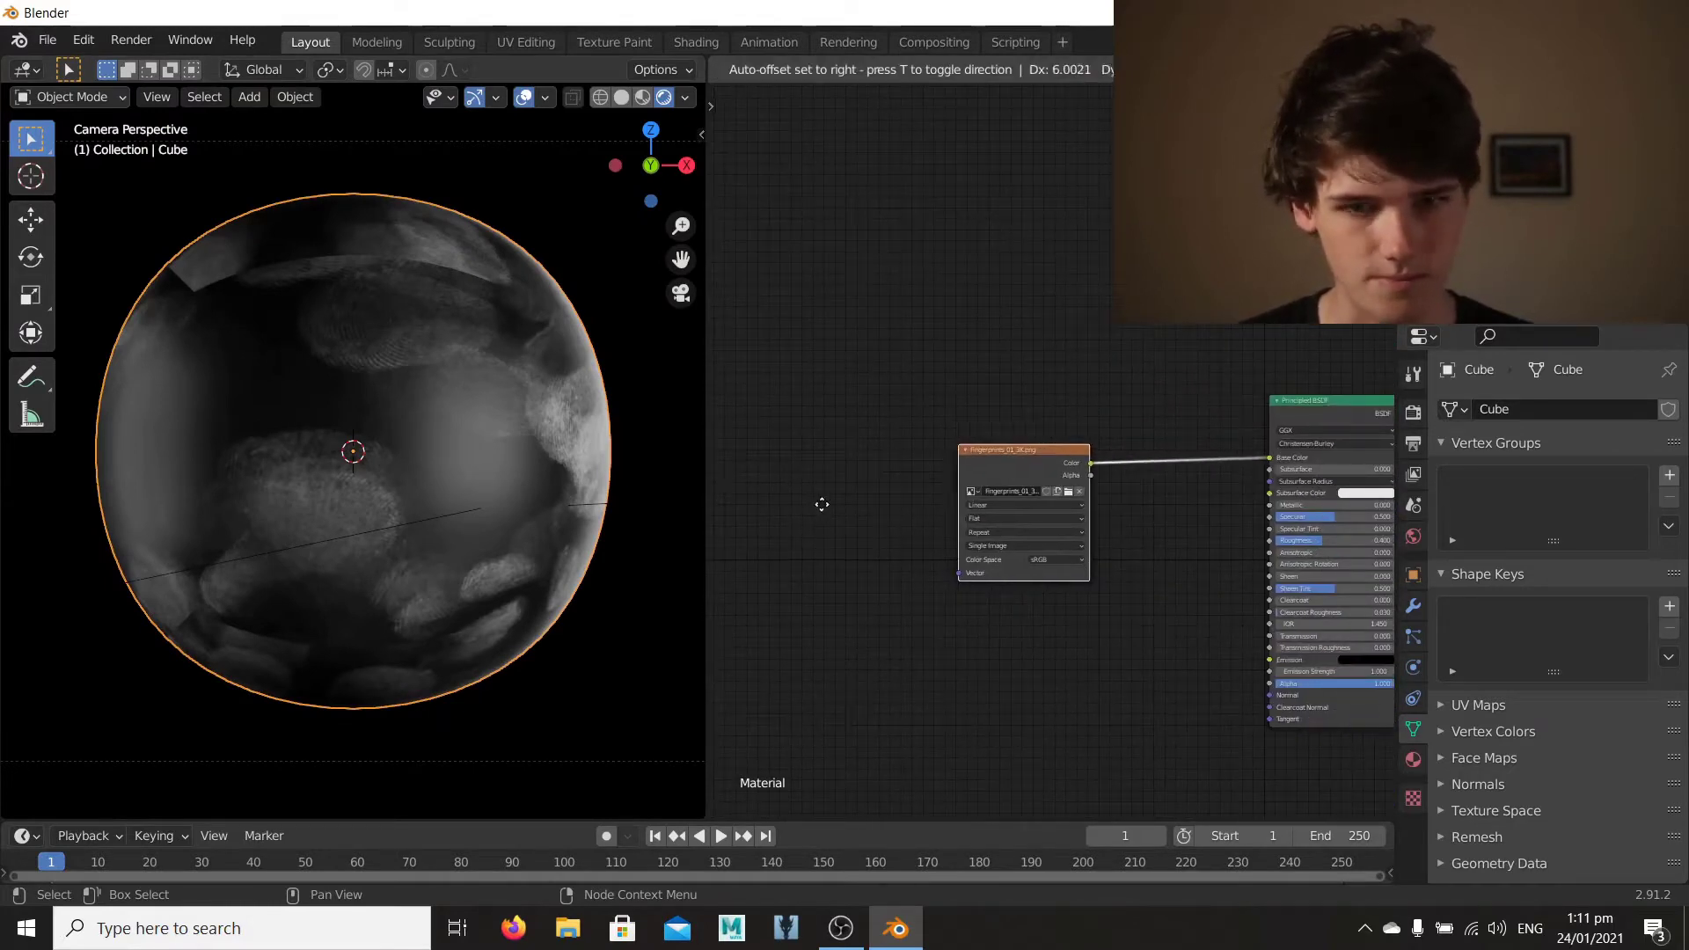
click(950, 483)
Step: Add a Texture Coordinate node and connect its Object output to the fingerprint texture's Vector input
key(shift+a)
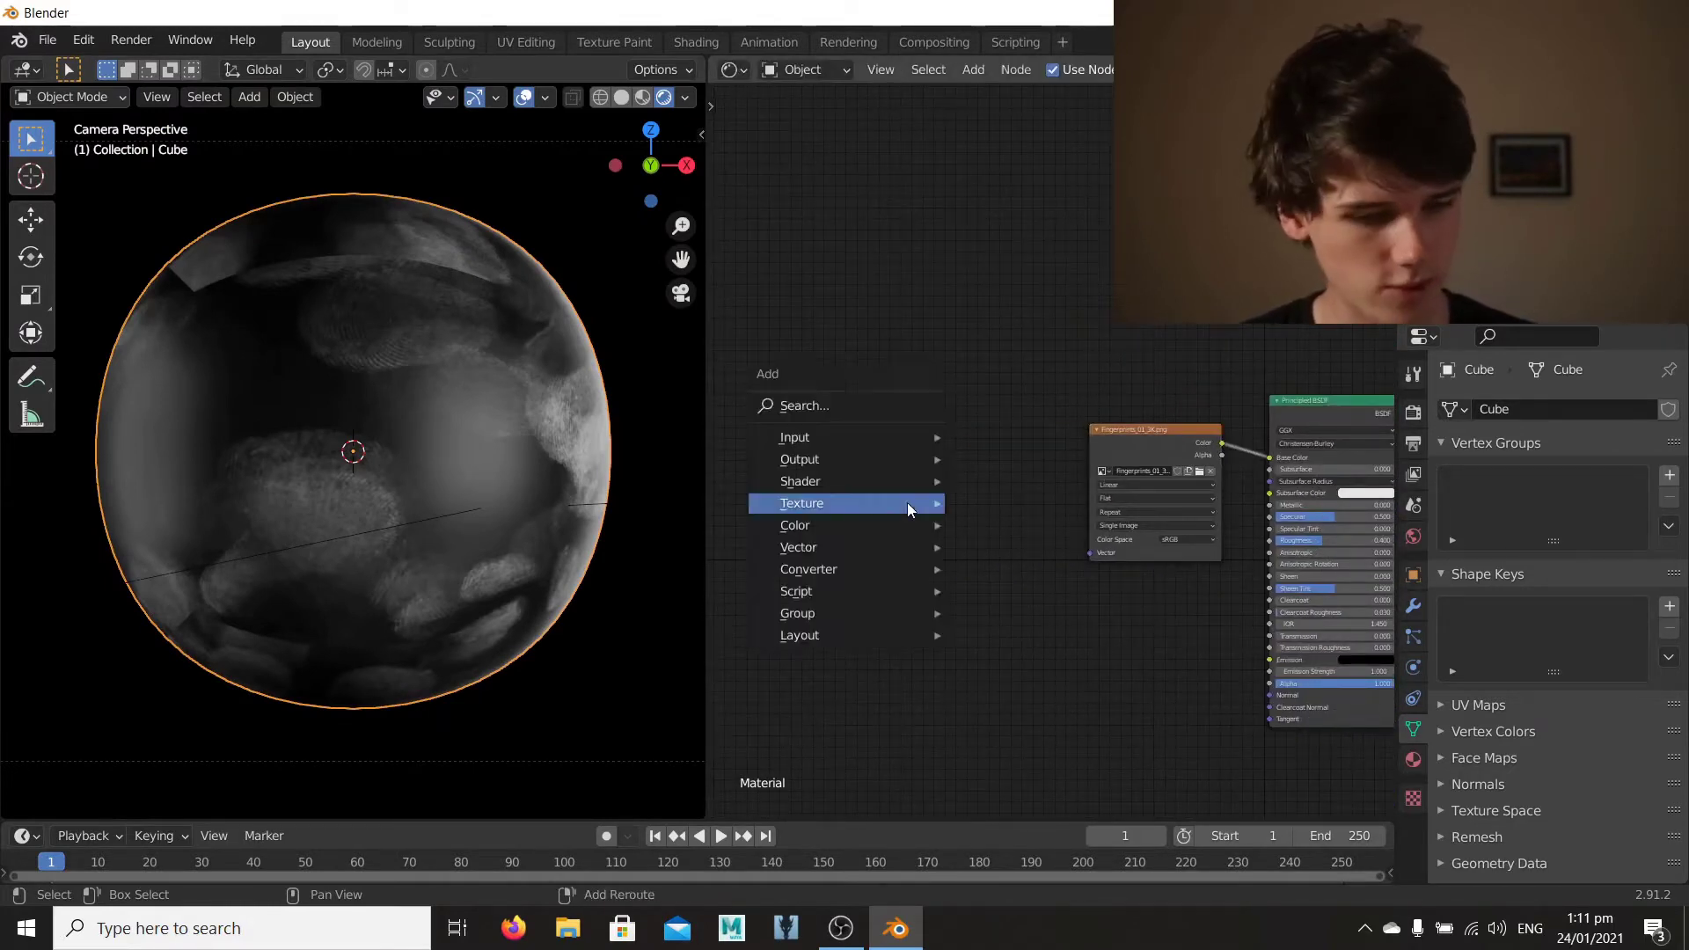
mouse_move(900, 437)
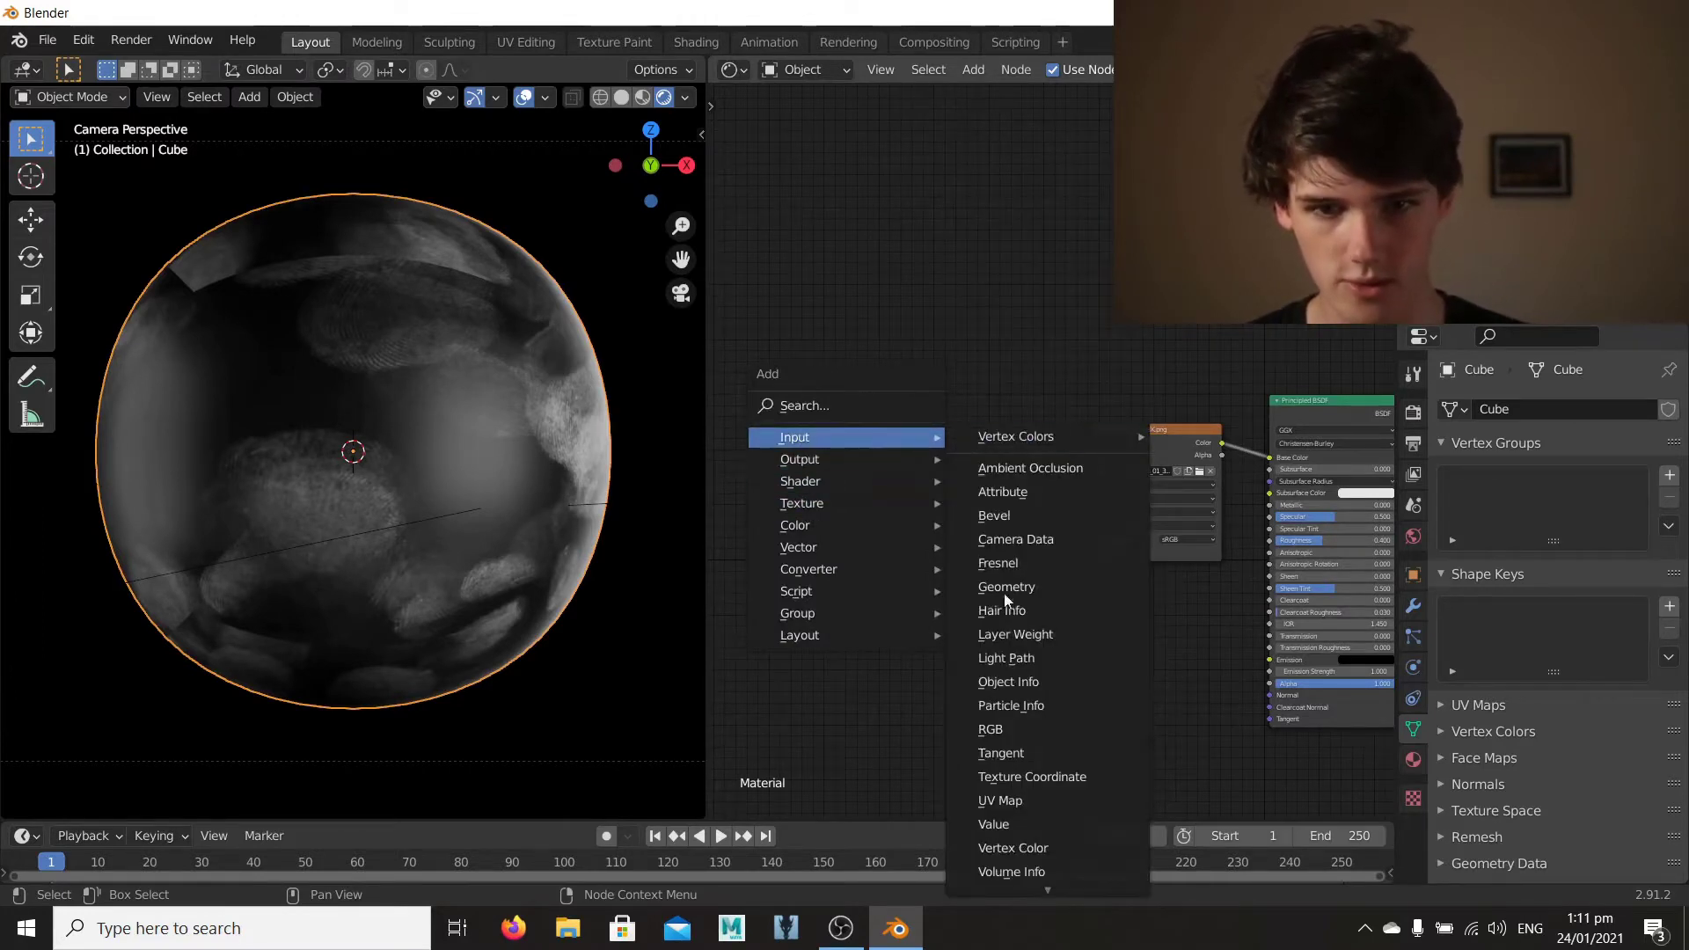
click(1000, 778)
click(868, 463)
scroll(891, 537, up, 2)
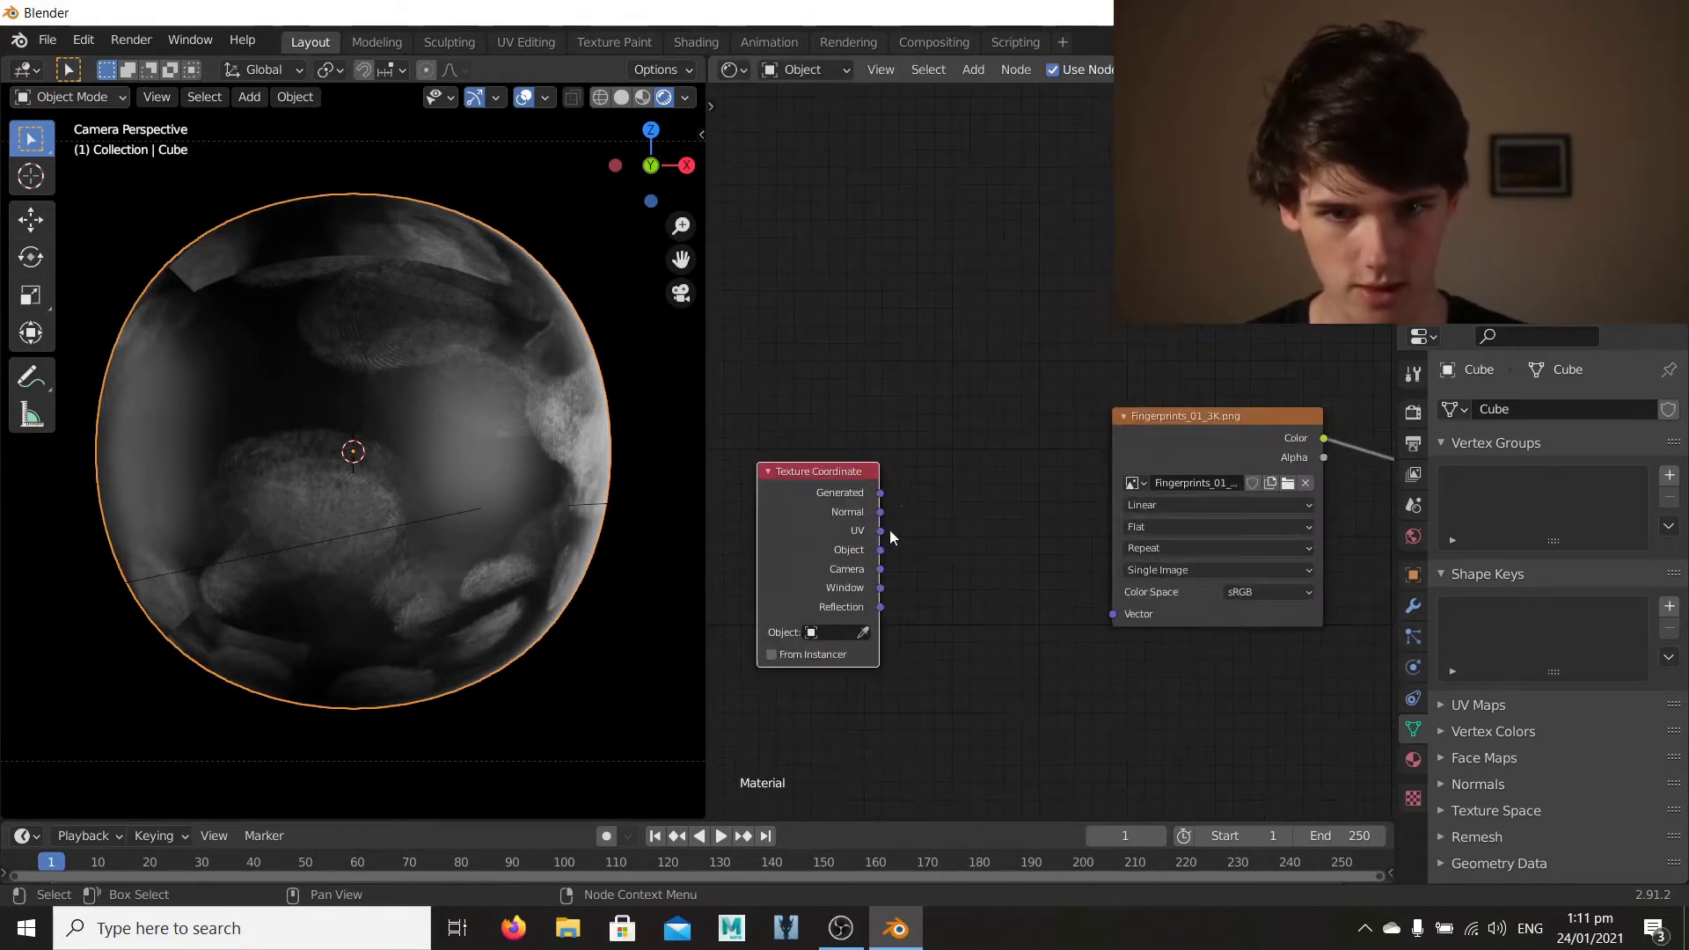
drag(880, 558, 909, 561)
drag(1112, 614, 1113, 614)
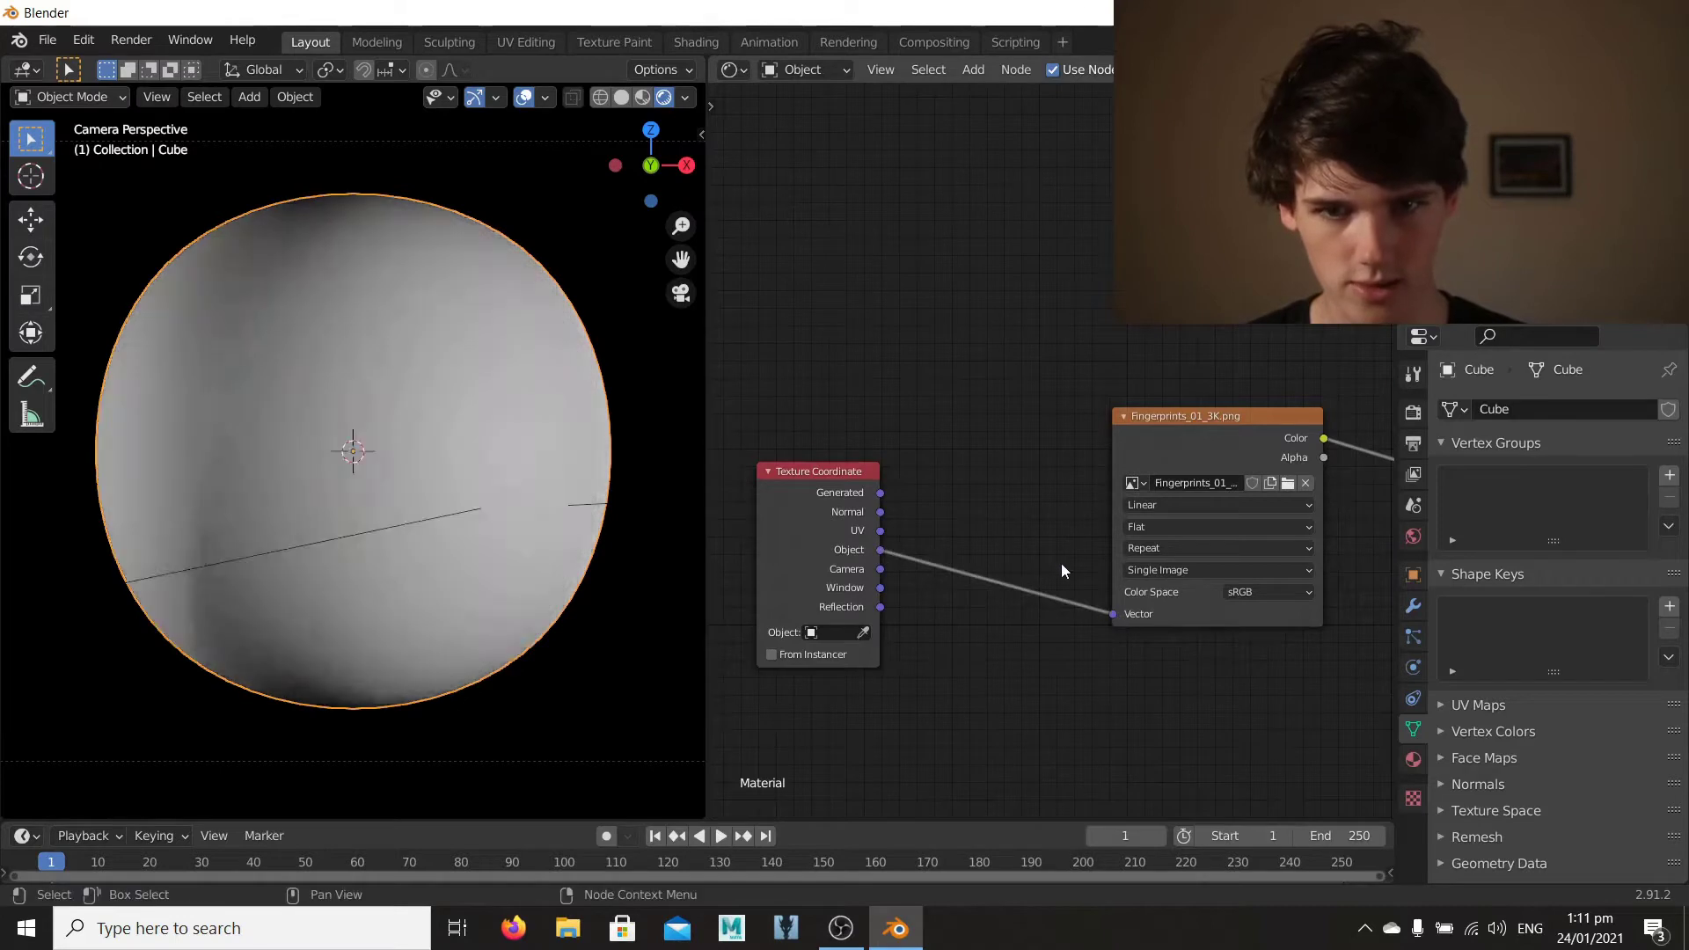
Step: Insert a Vector Math node between the Texture Coordinate and fingerprint texture nodes and set its operation to Scale
key(shift+a)
mouse_move(1053, 556)
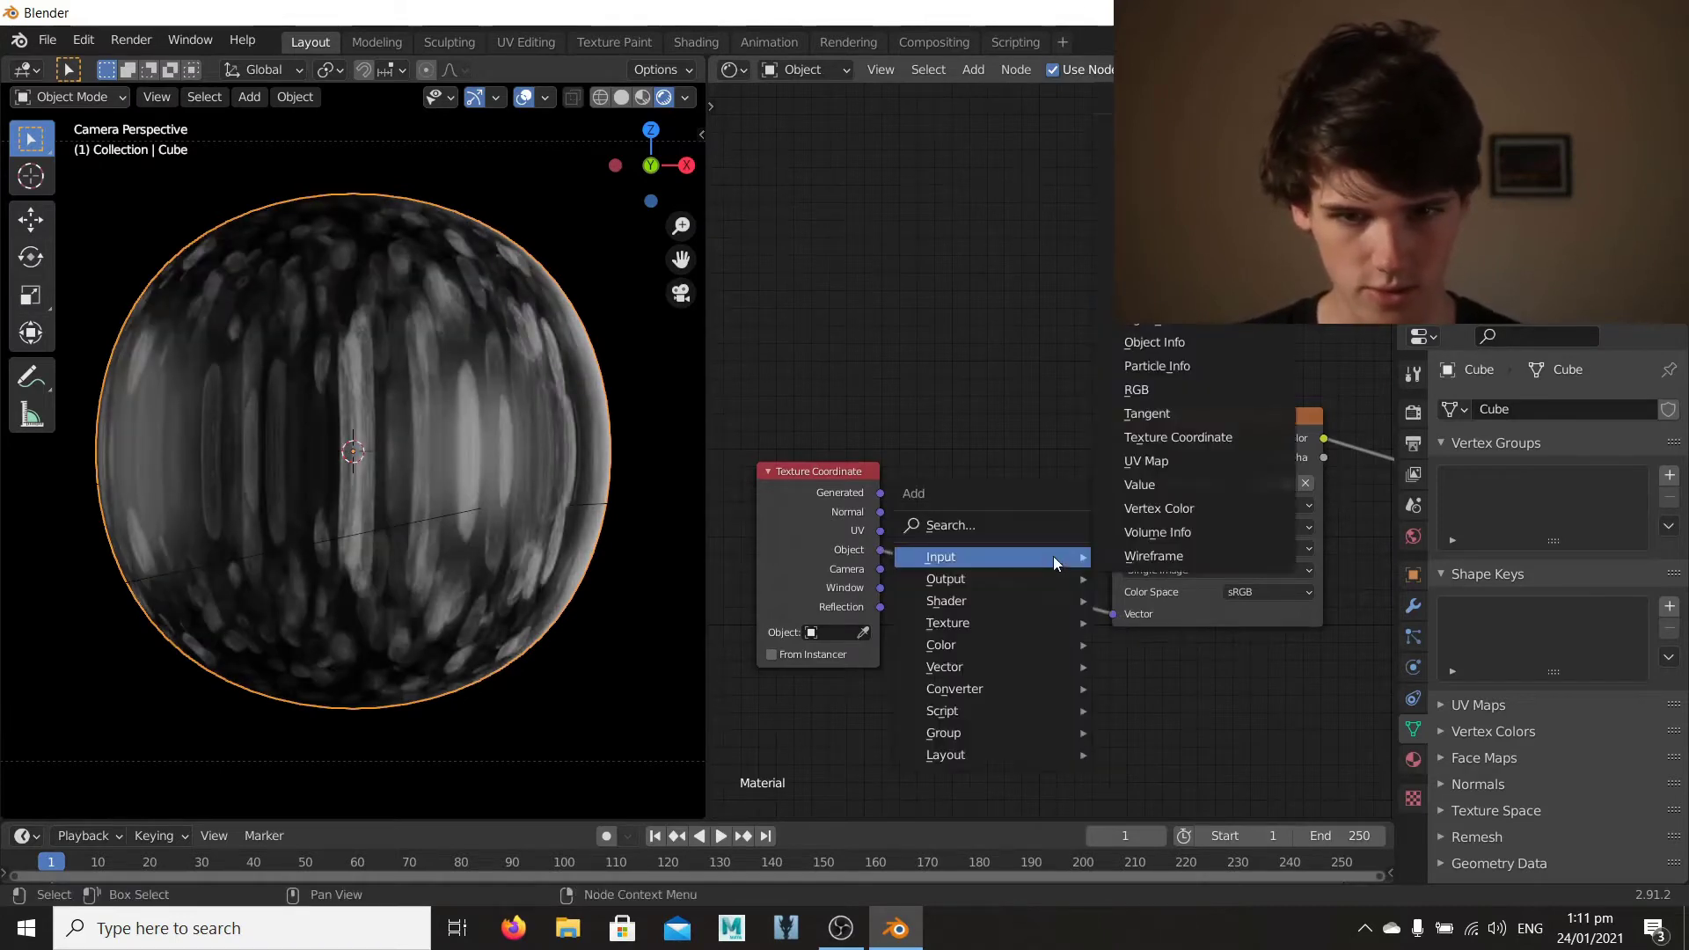
mouse_move(1054, 691)
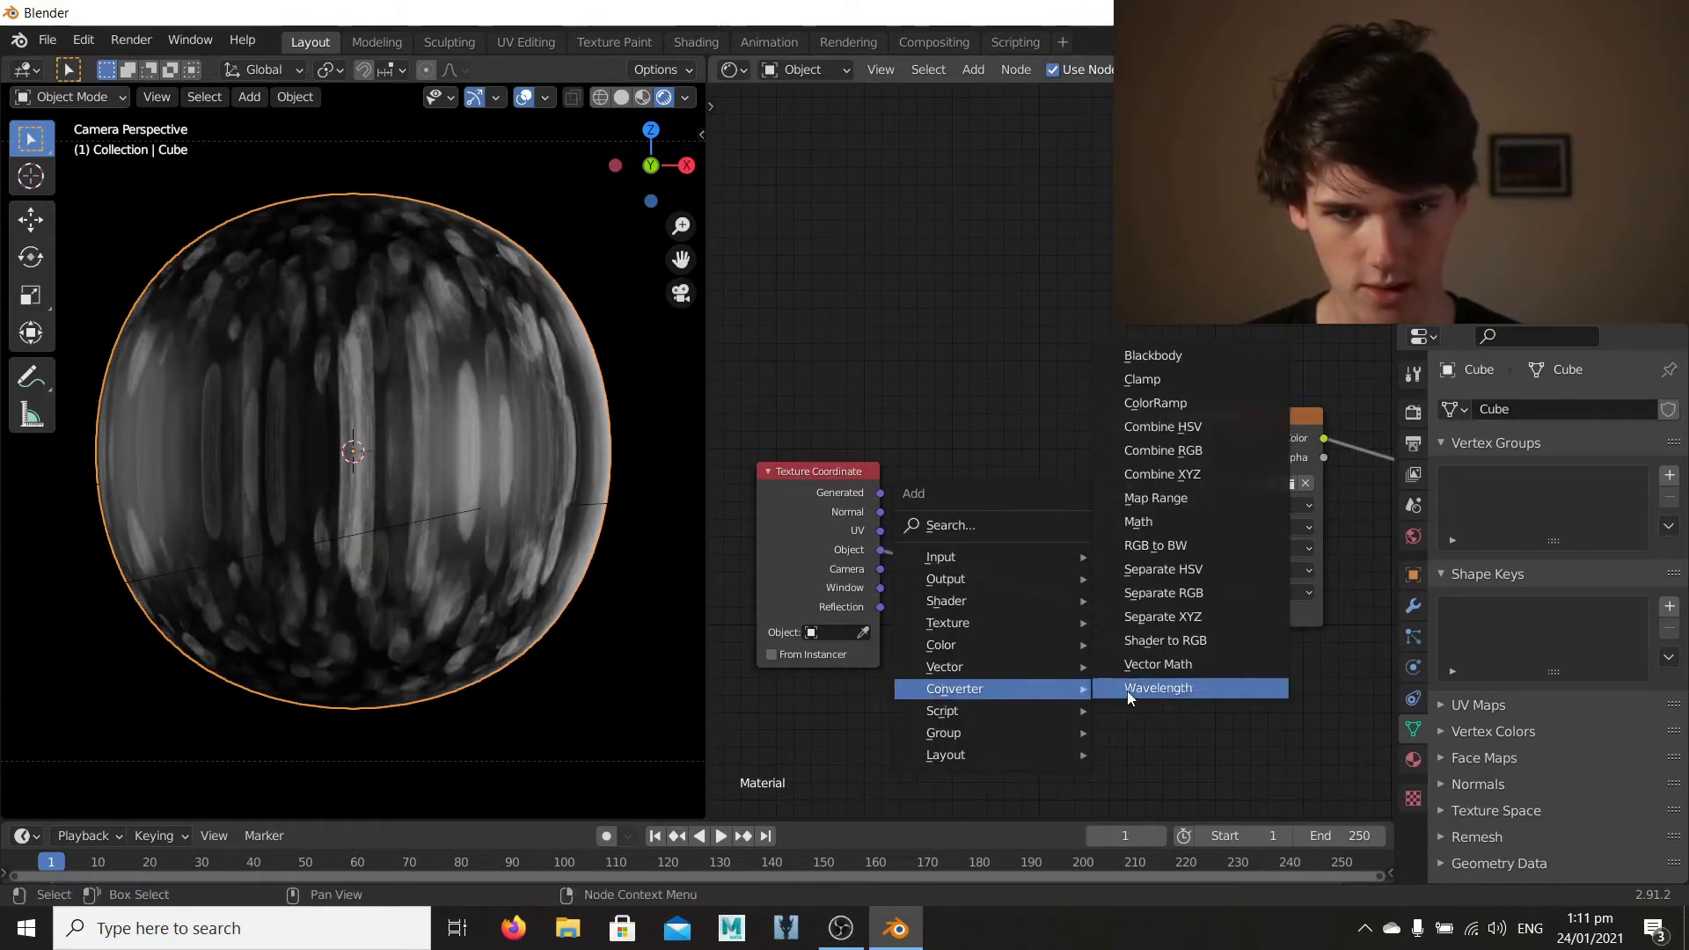
click(1127, 666)
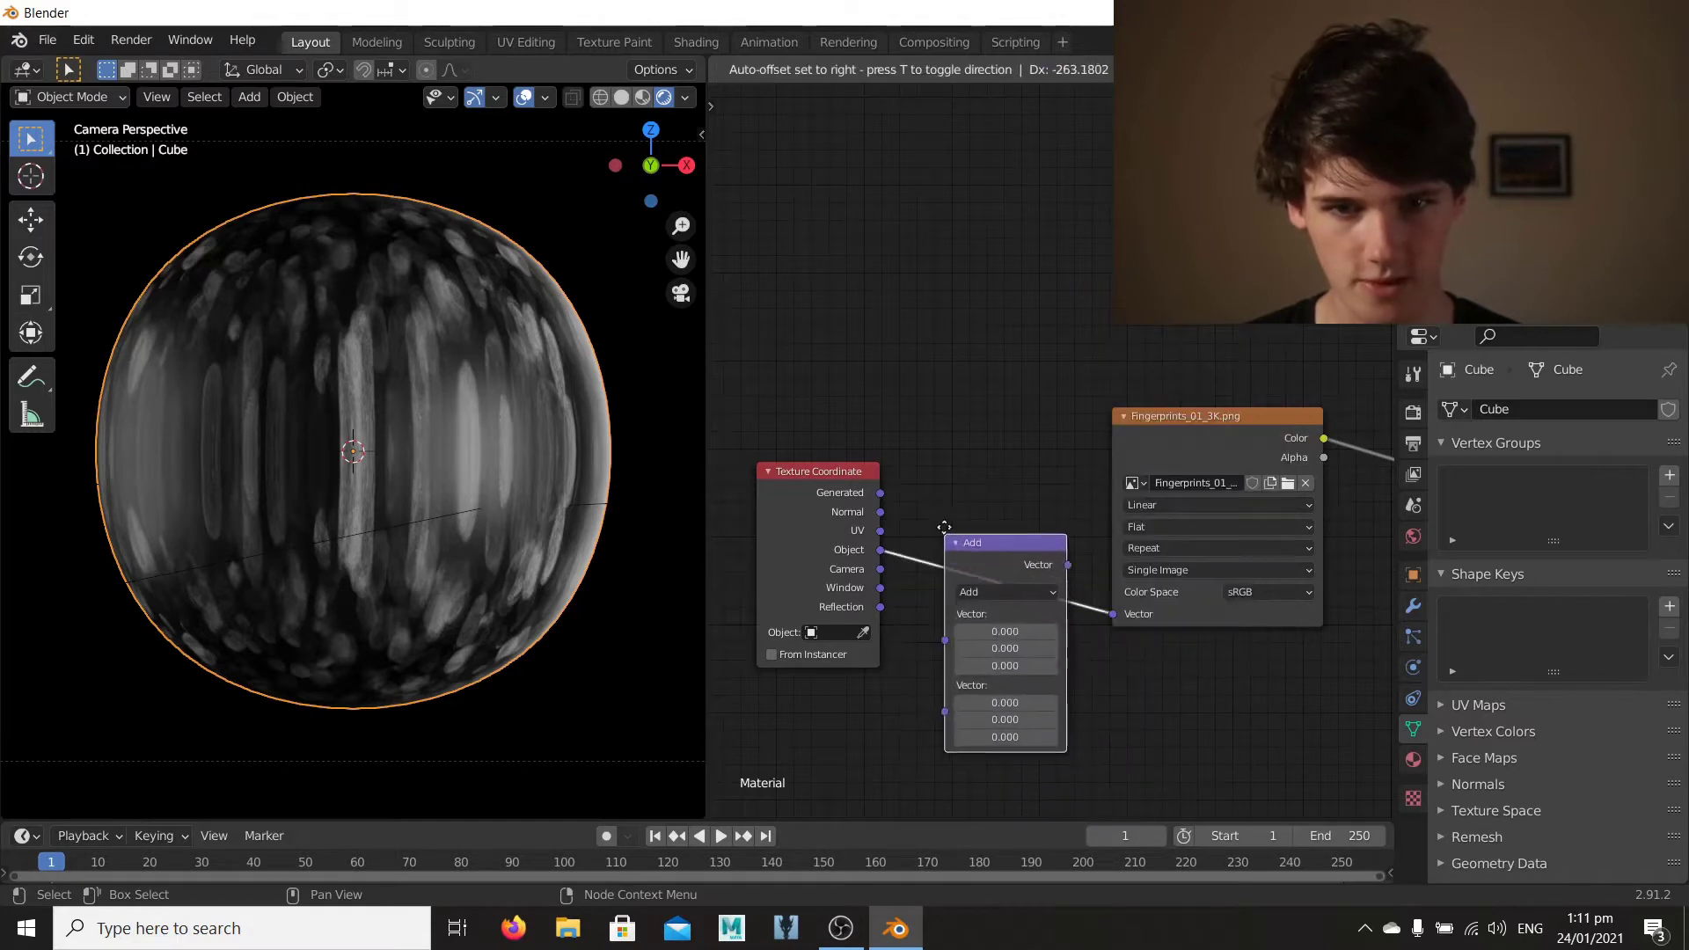
click(947, 514)
click(994, 574)
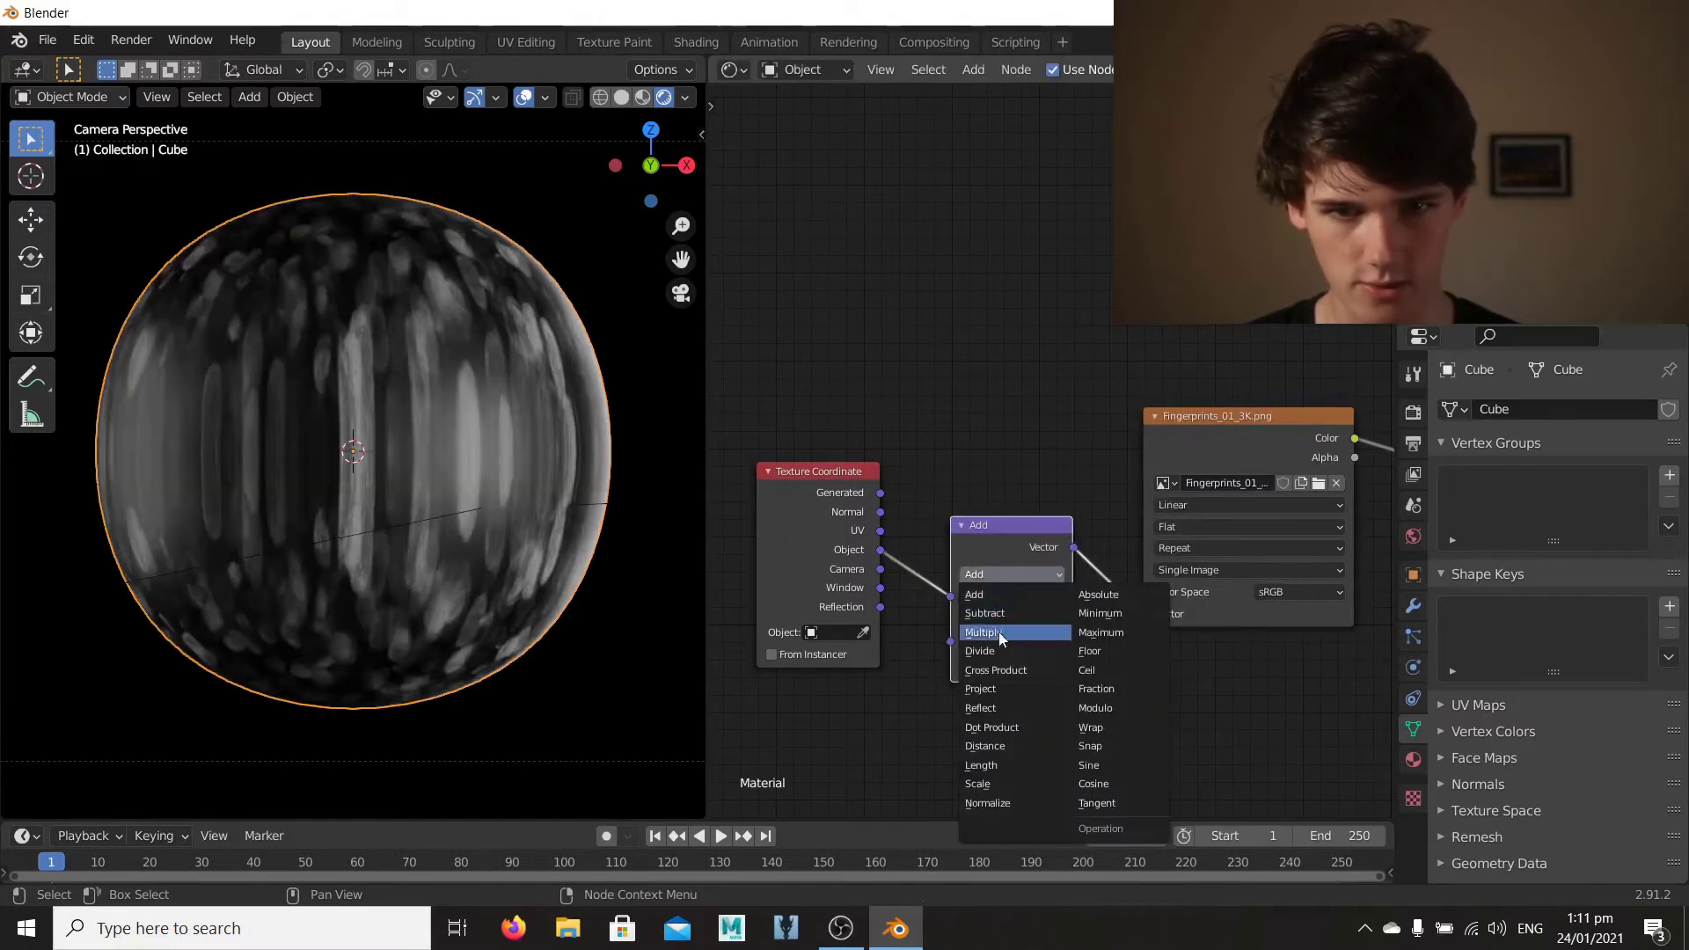
click(1000, 782)
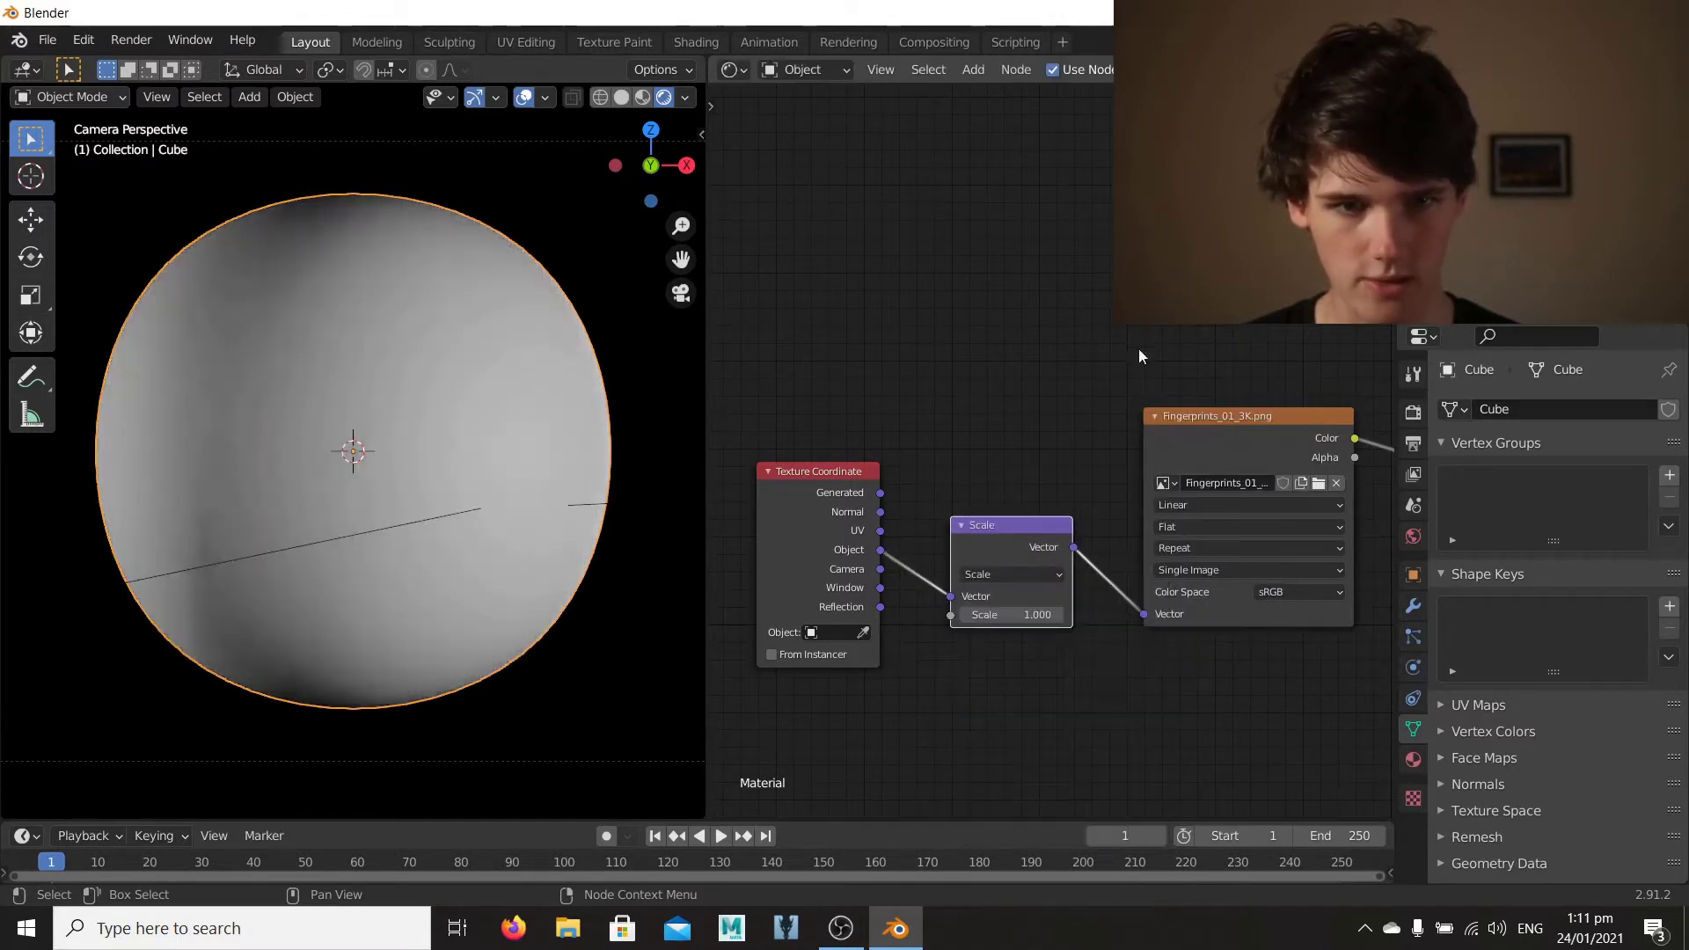
Step: Set the fingerprint texture's projection to Box with a blend of 0.45
middle_drag(1147, 341, 1021, 361)
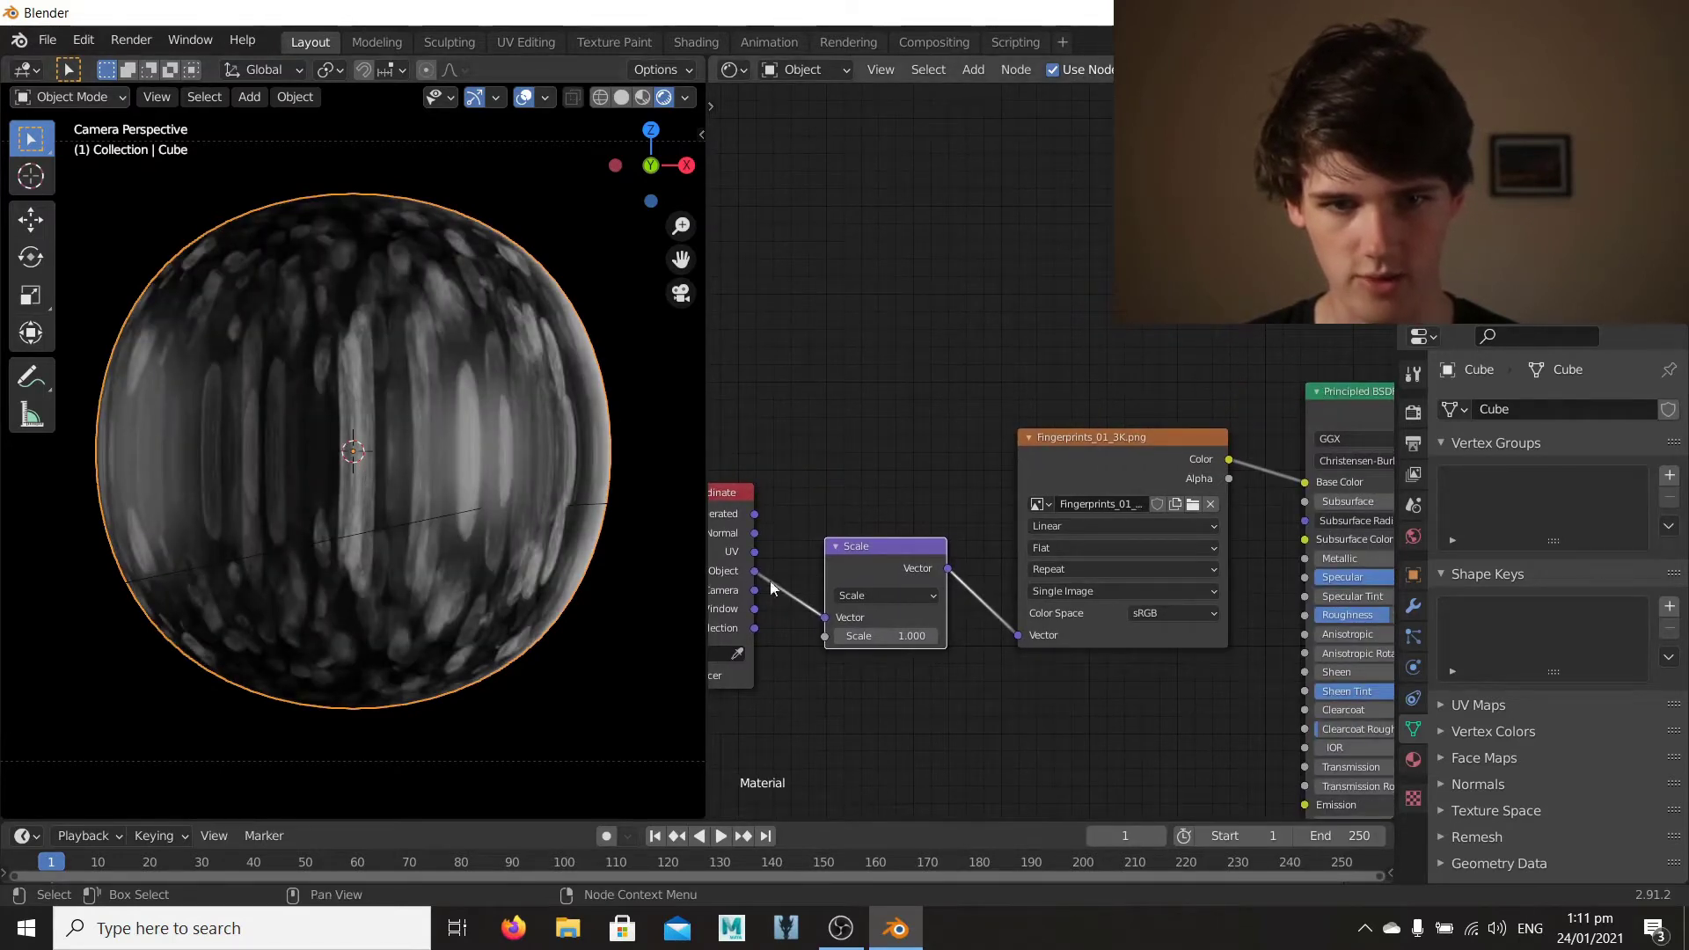
middle_drag(925, 448, 945, 456)
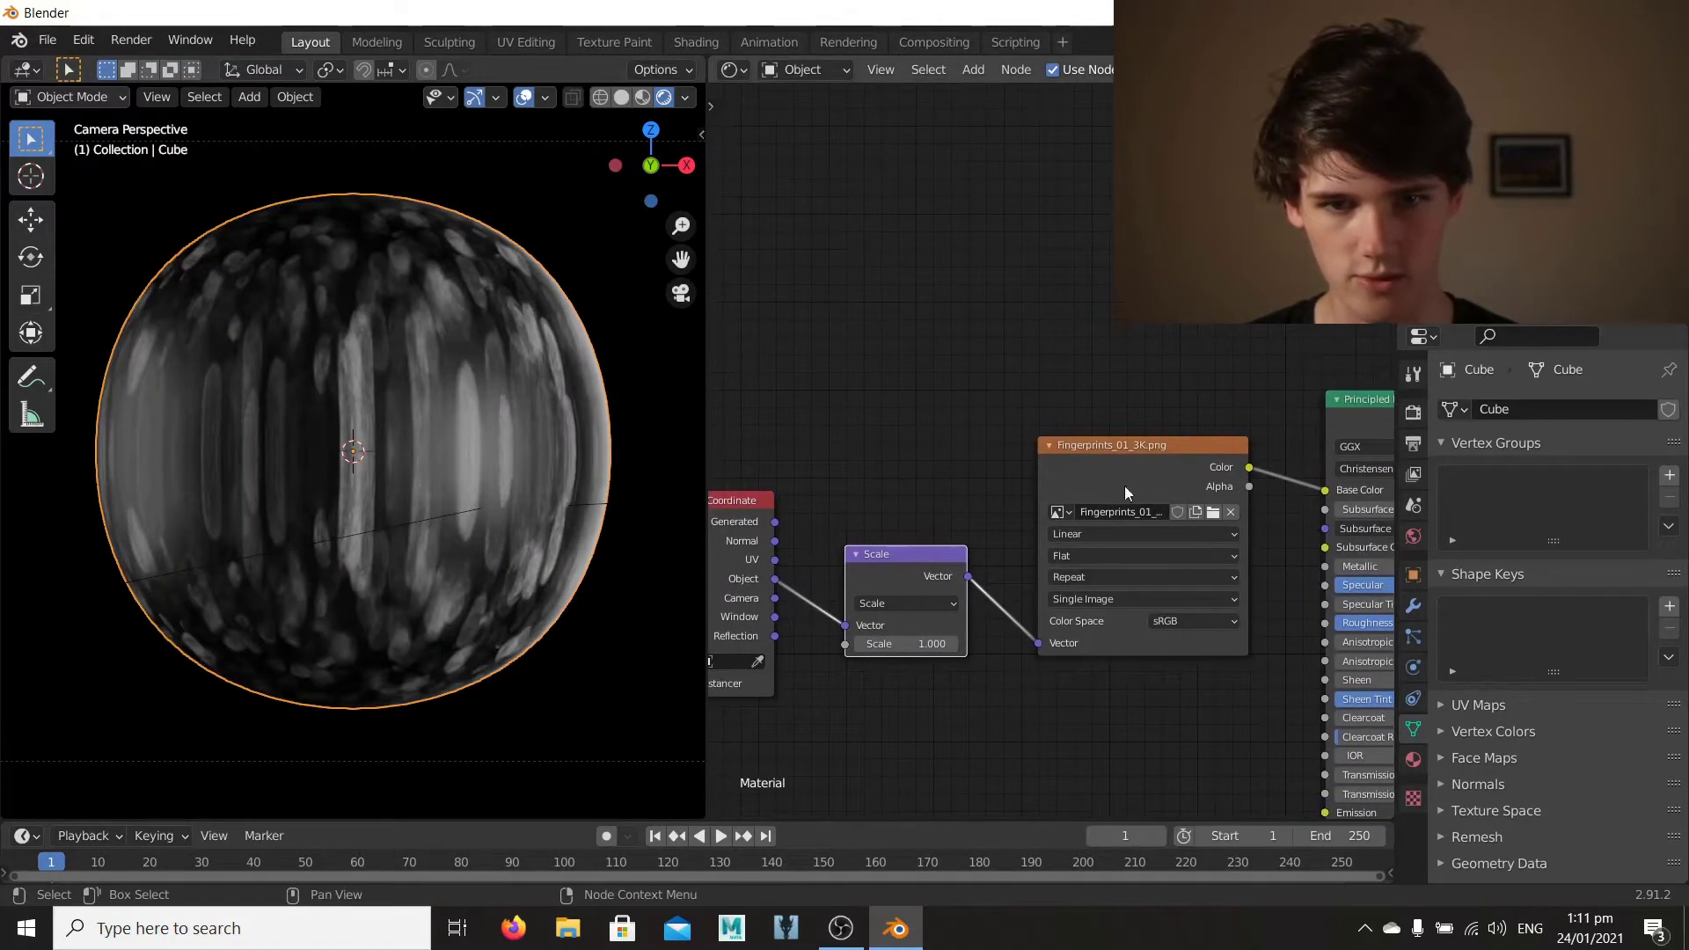
click(1064, 557)
click(1066, 595)
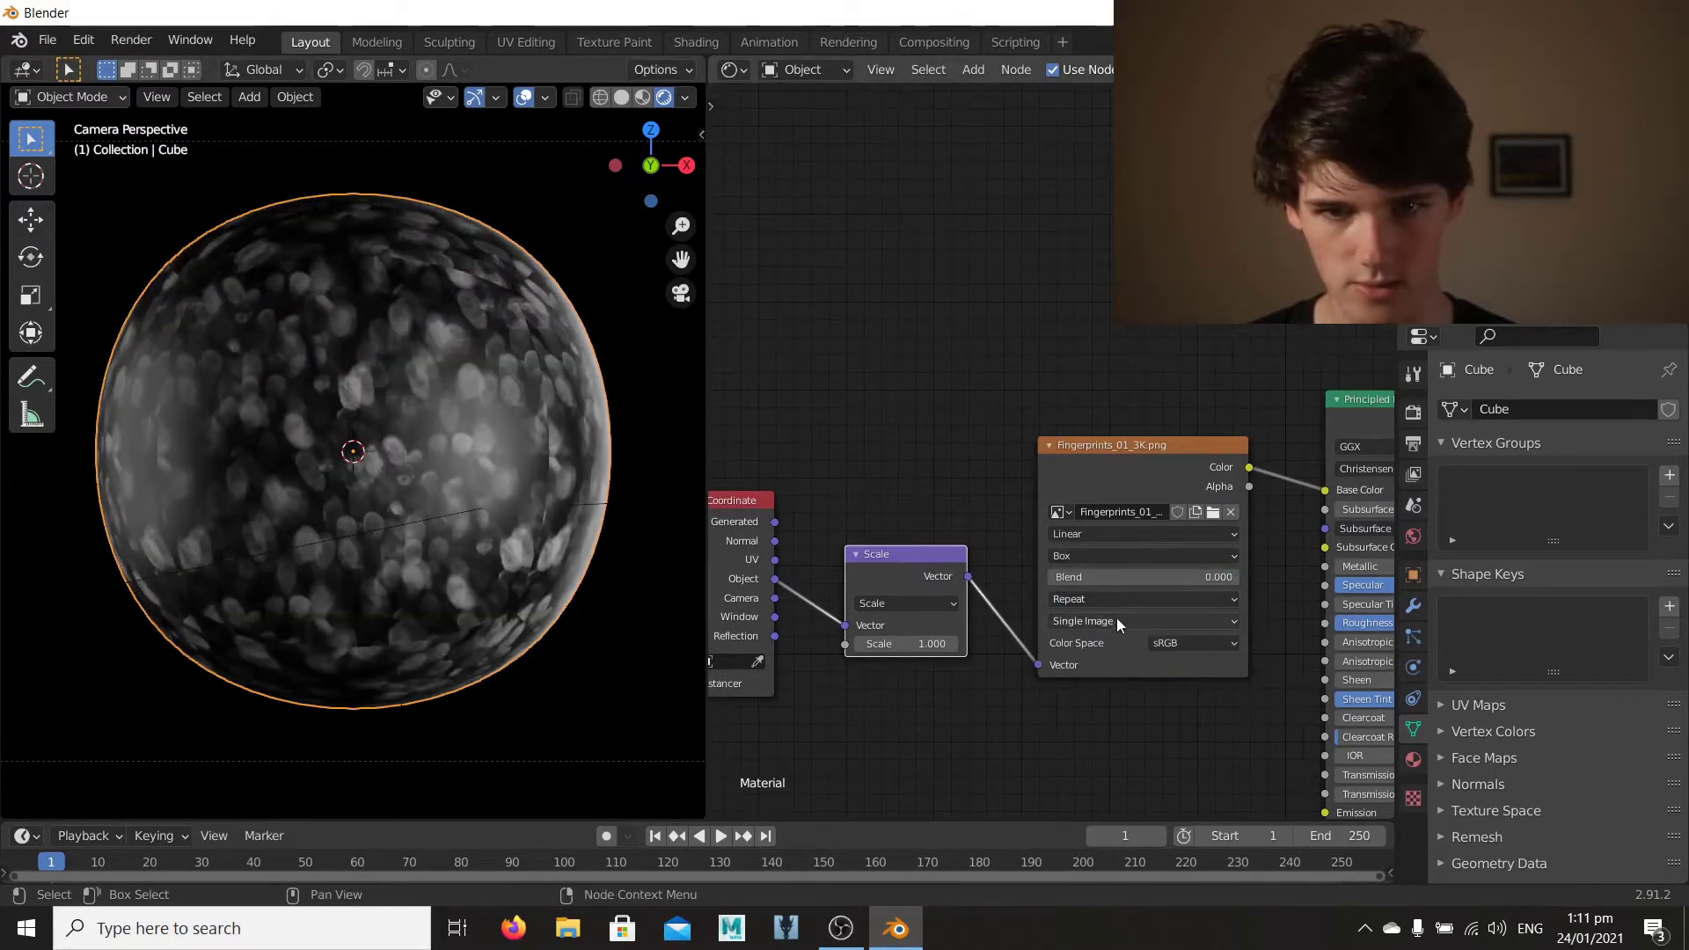
drag(1085, 577, 1069, 578)
double_click(1069, 578)
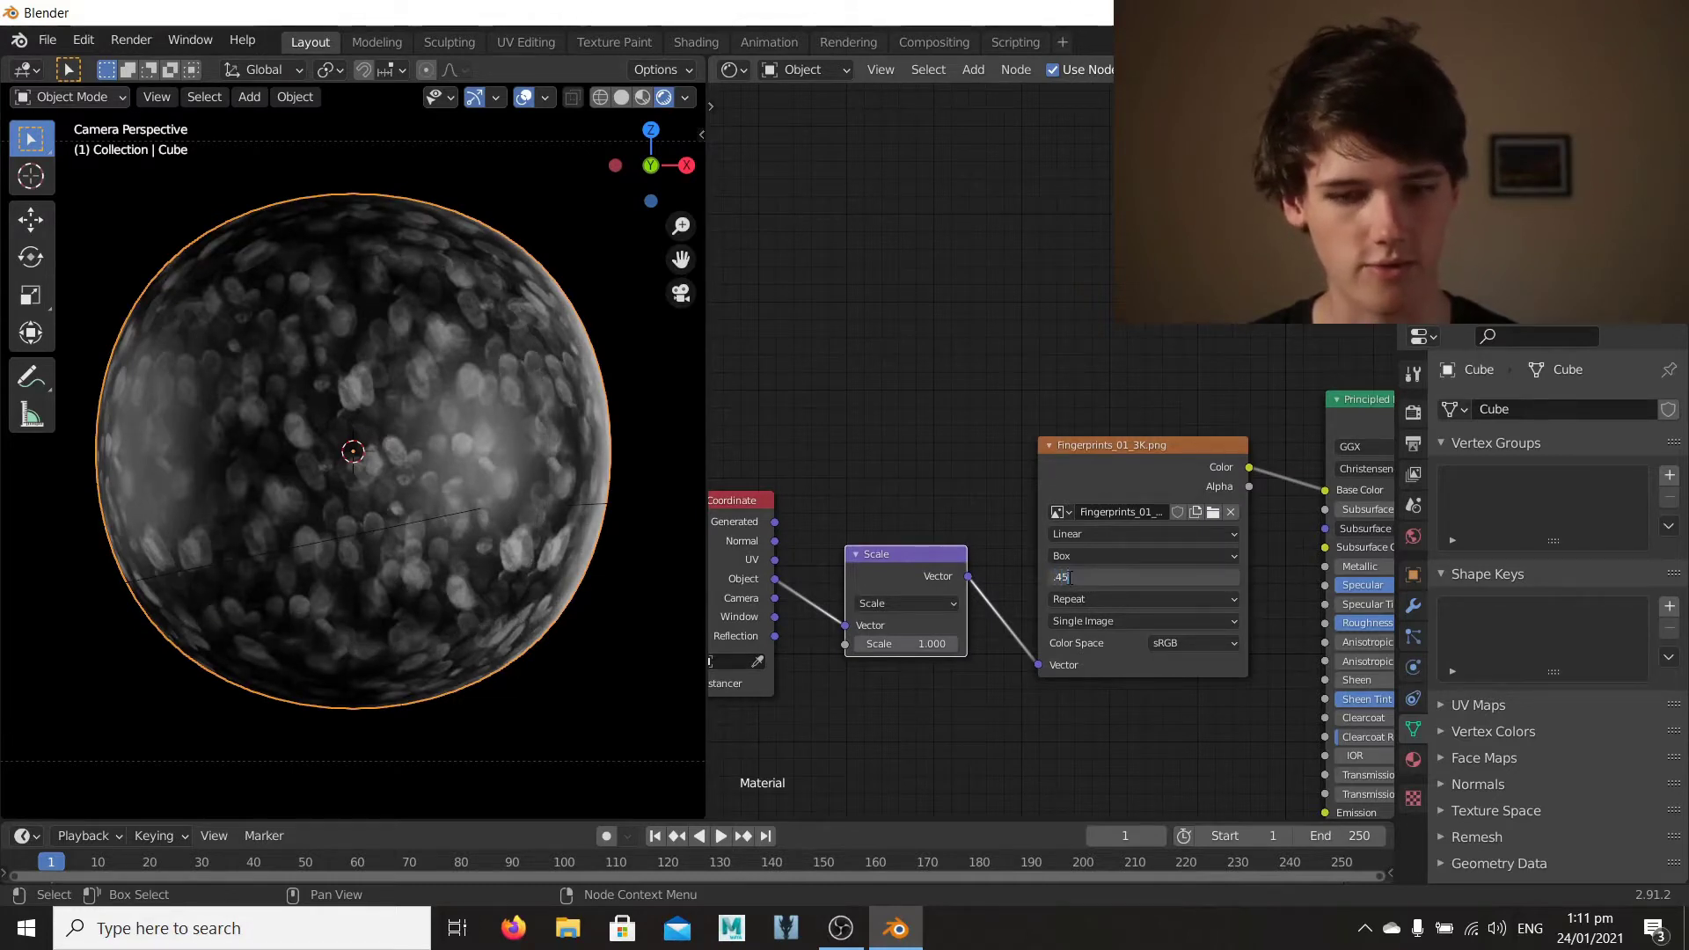
text(.45)
key(Return)
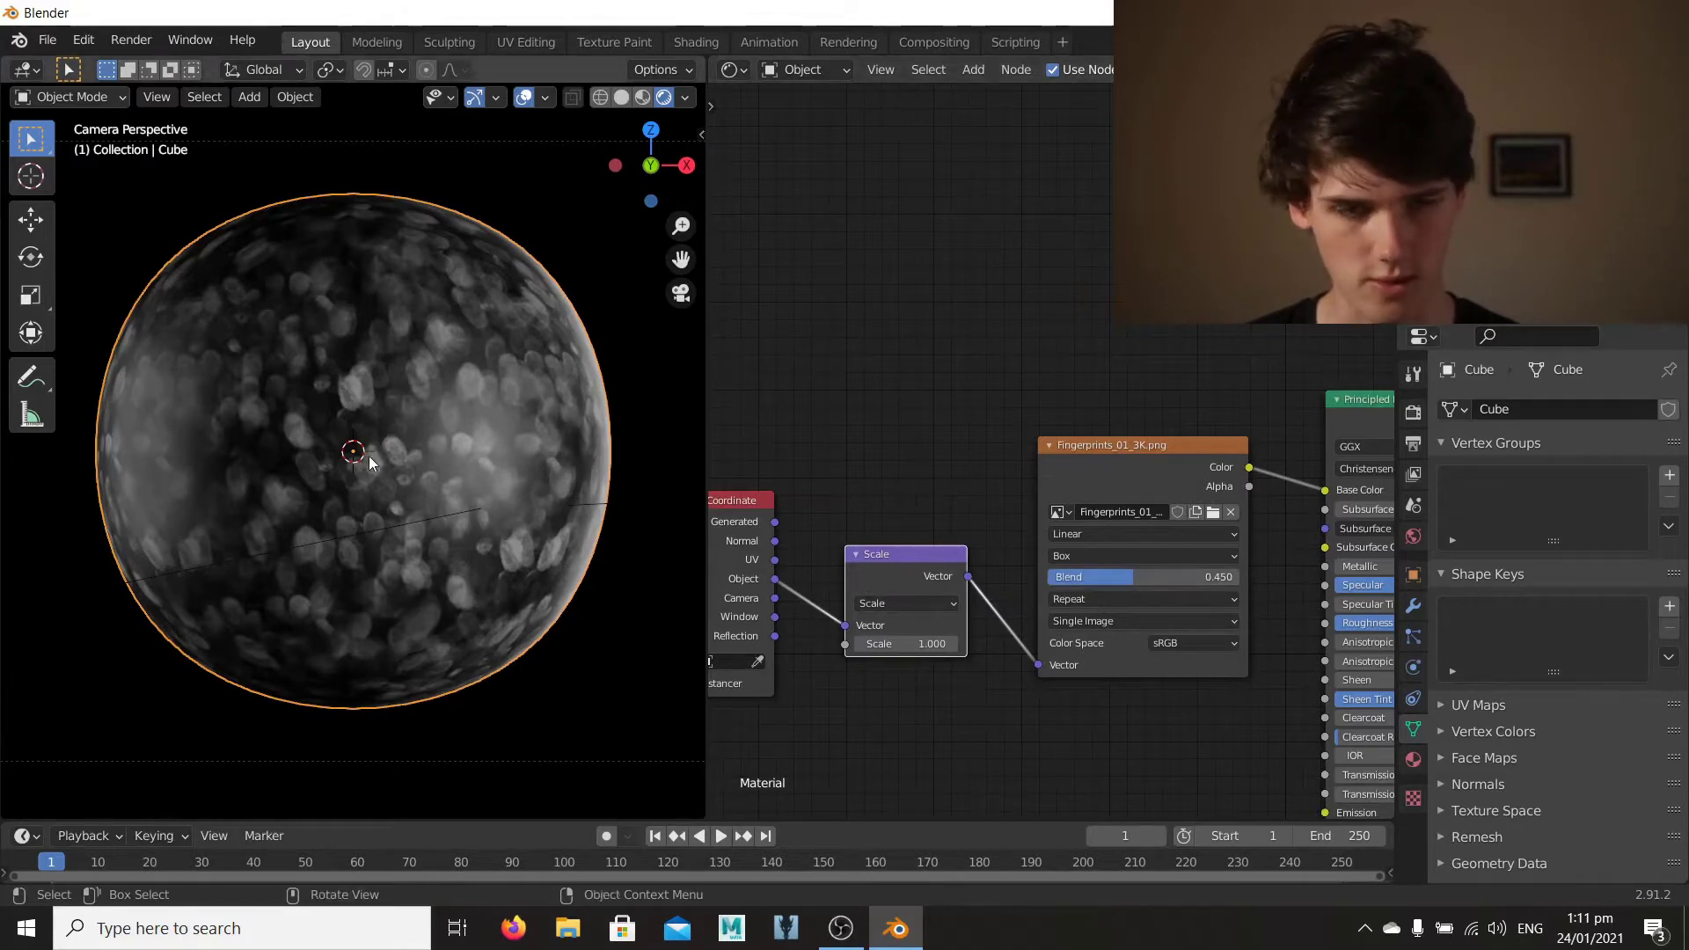
Step: Check the blended fingerprints around the sphere, return to the camera view and lower the Scale node's value to 0.4
middle_drag(368, 456, 308, 424)
scroll(404, 446, up, 9)
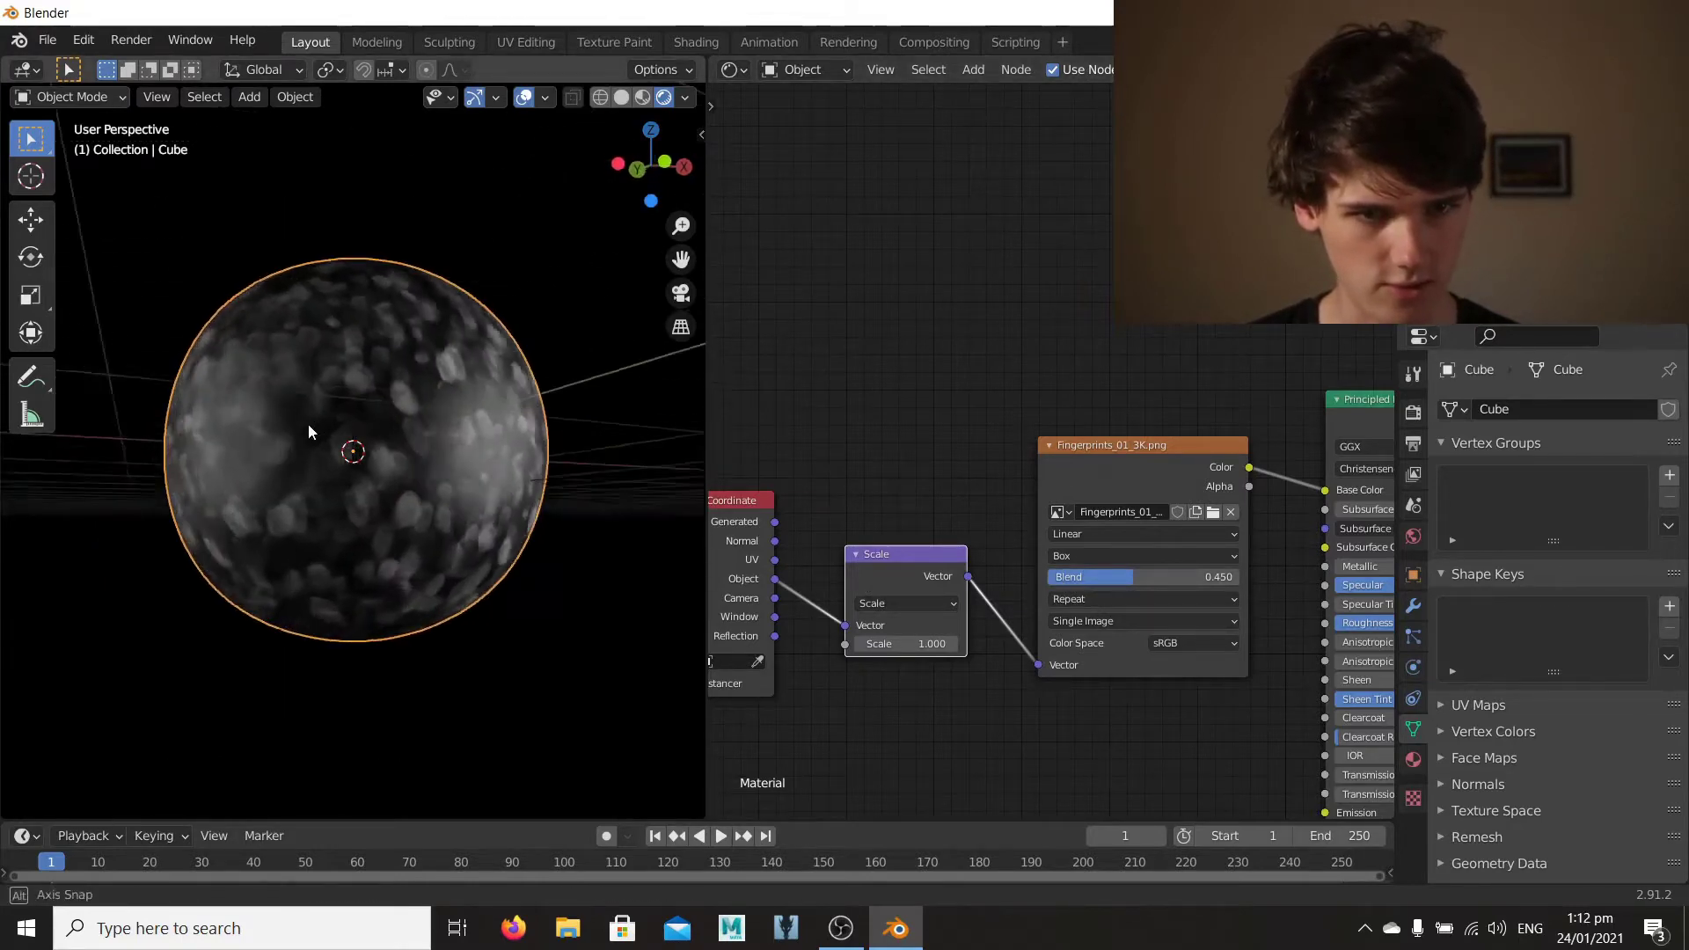
scroll(362, 399, up, 5)
scroll(321, 484, down, 1)
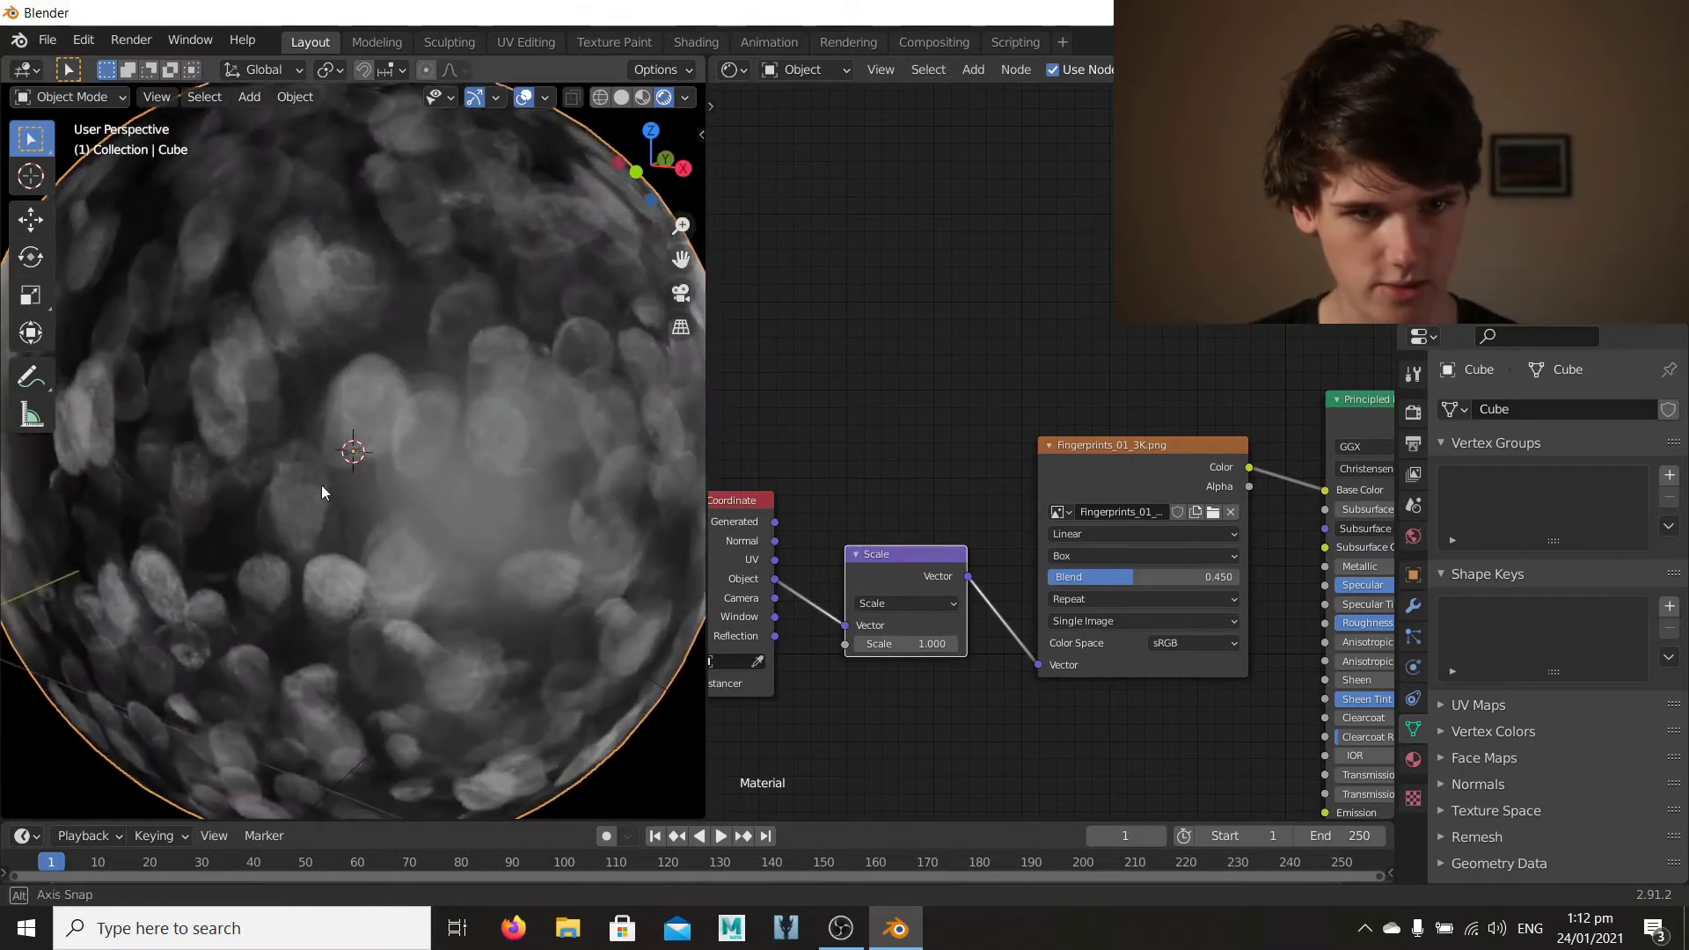
key(KP_0)
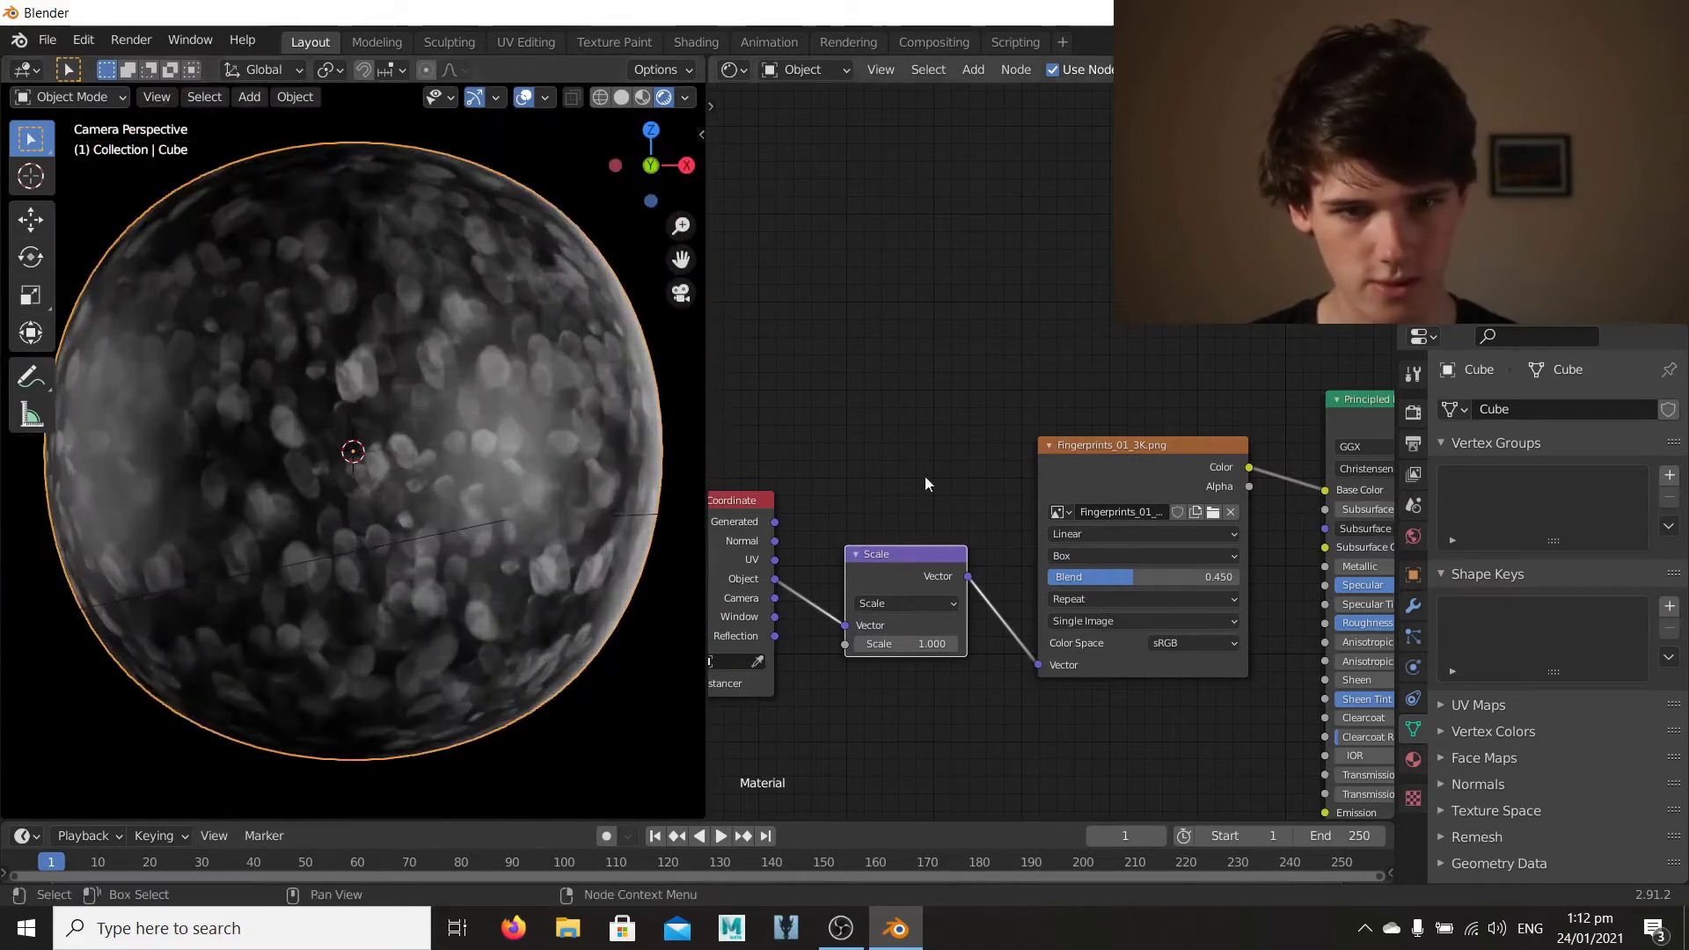
middle_drag(901, 457, 1112, 483)
drag(1174, 643, 1123, 643)
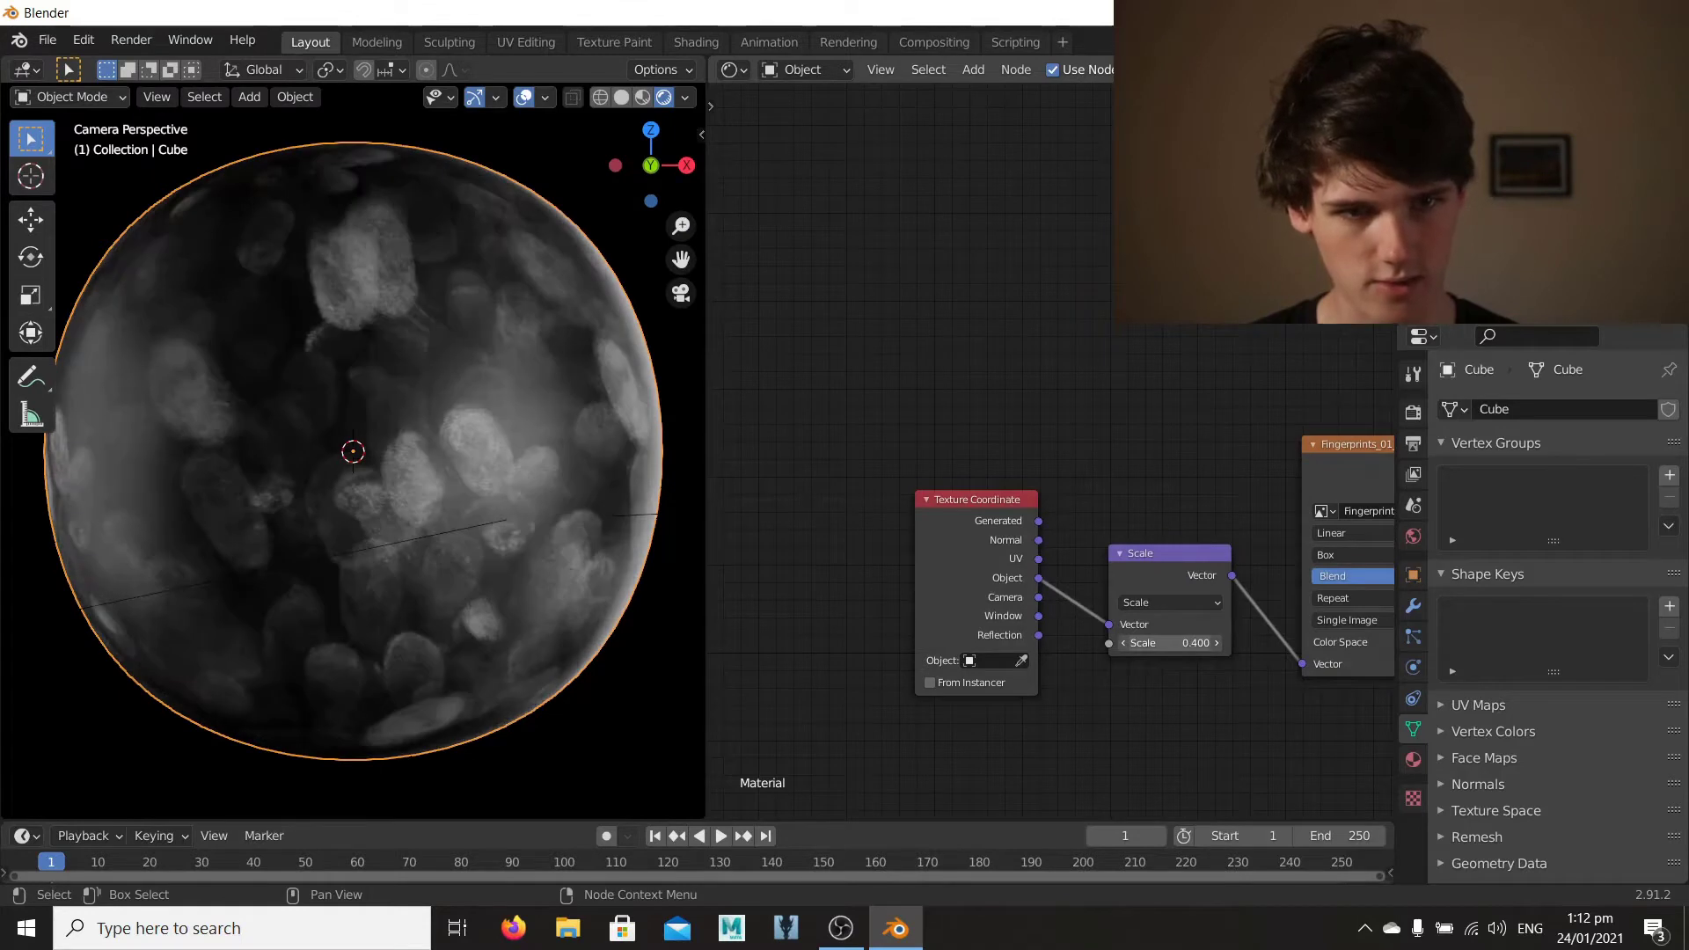
Step: Add a Bump node feeding the Principled BSDF's Normal input and reroute the fingerprint texture's Color link from Base Color to the Bump's Height
scroll(231, 527, down, 2)
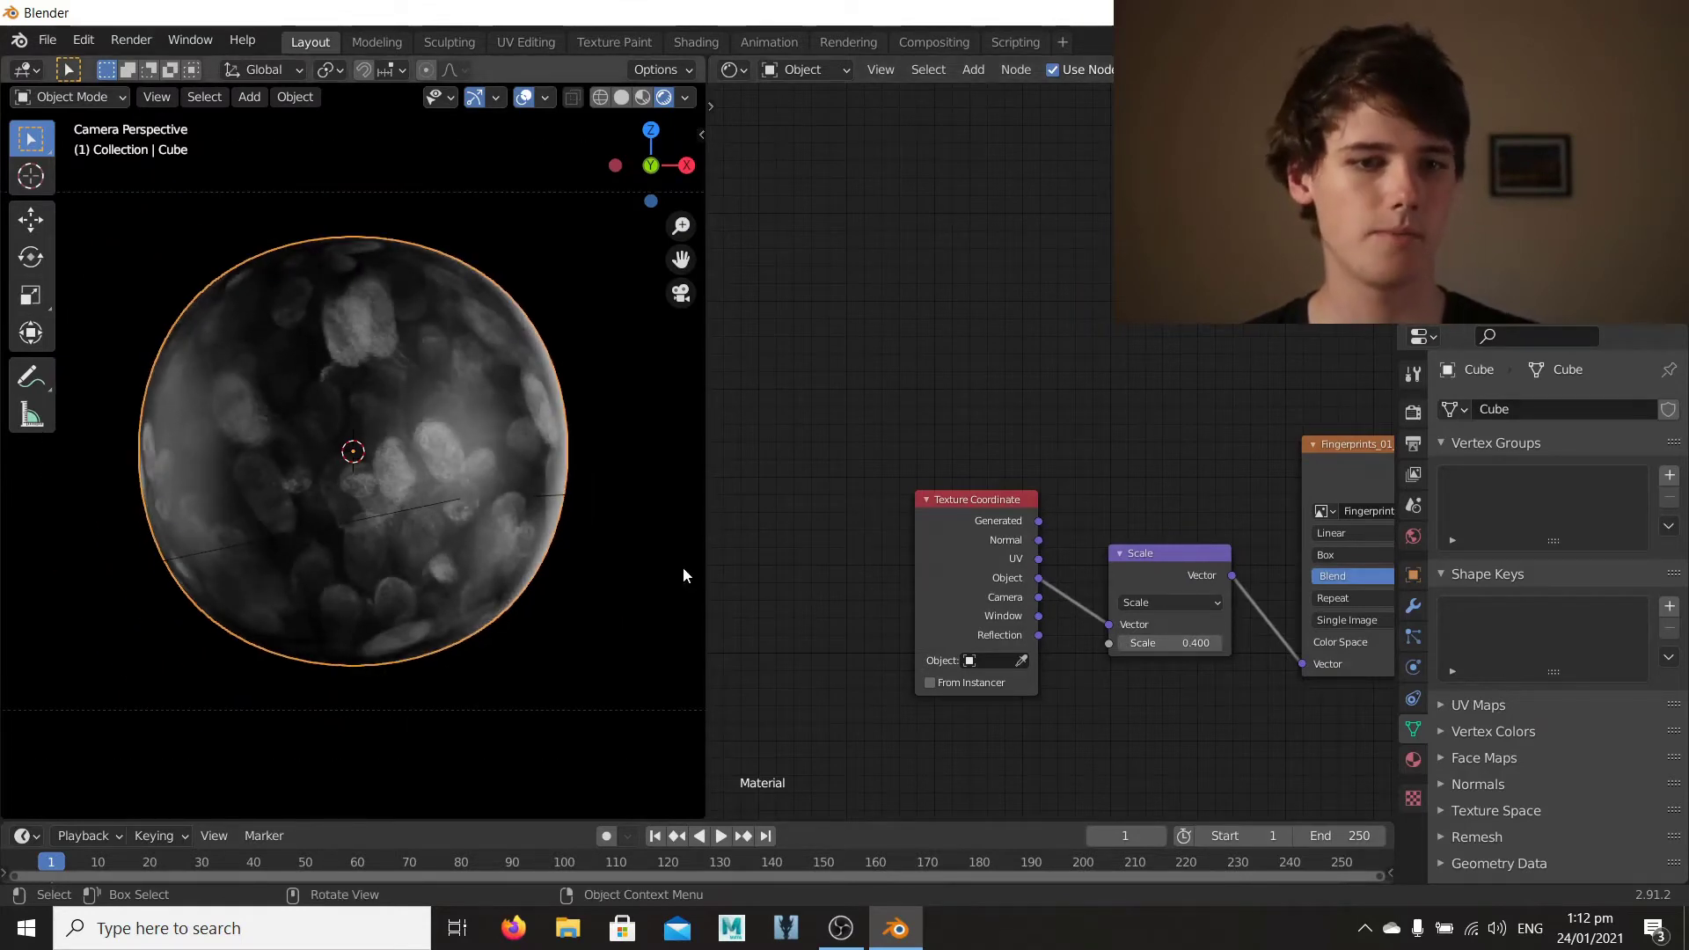
middle_drag(1264, 400, 926, 375)
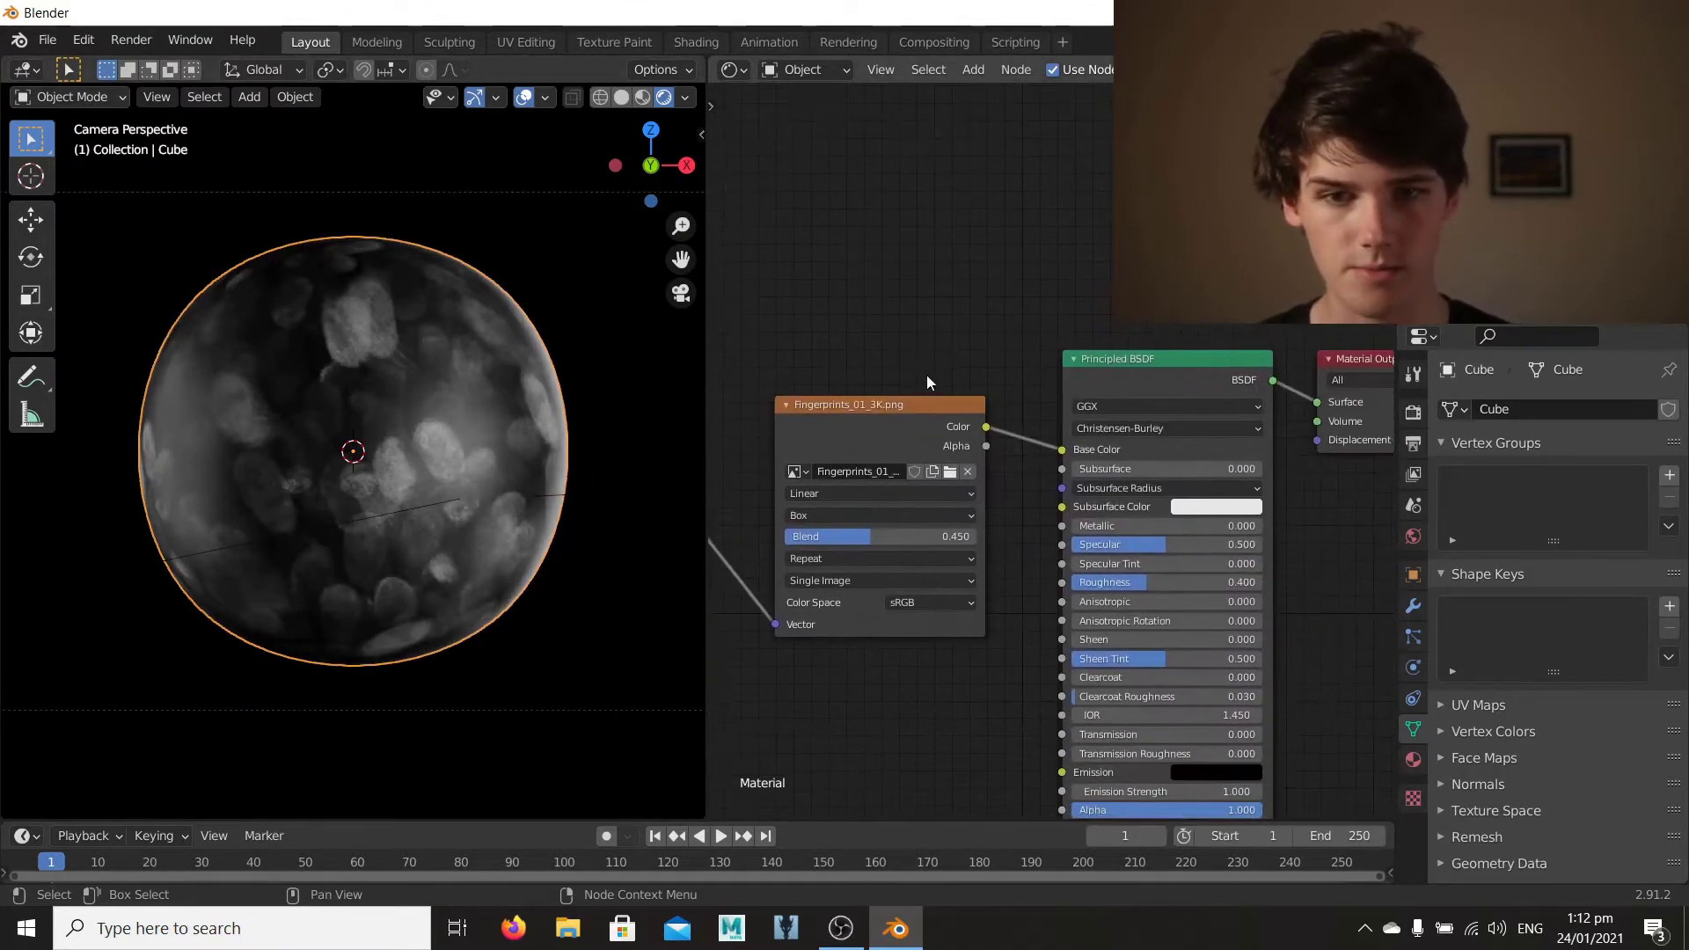
middle_drag(910, 488, 995, 438)
scroll(989, 583, down, 3)
middle_drag(962, 625, 949, 570)
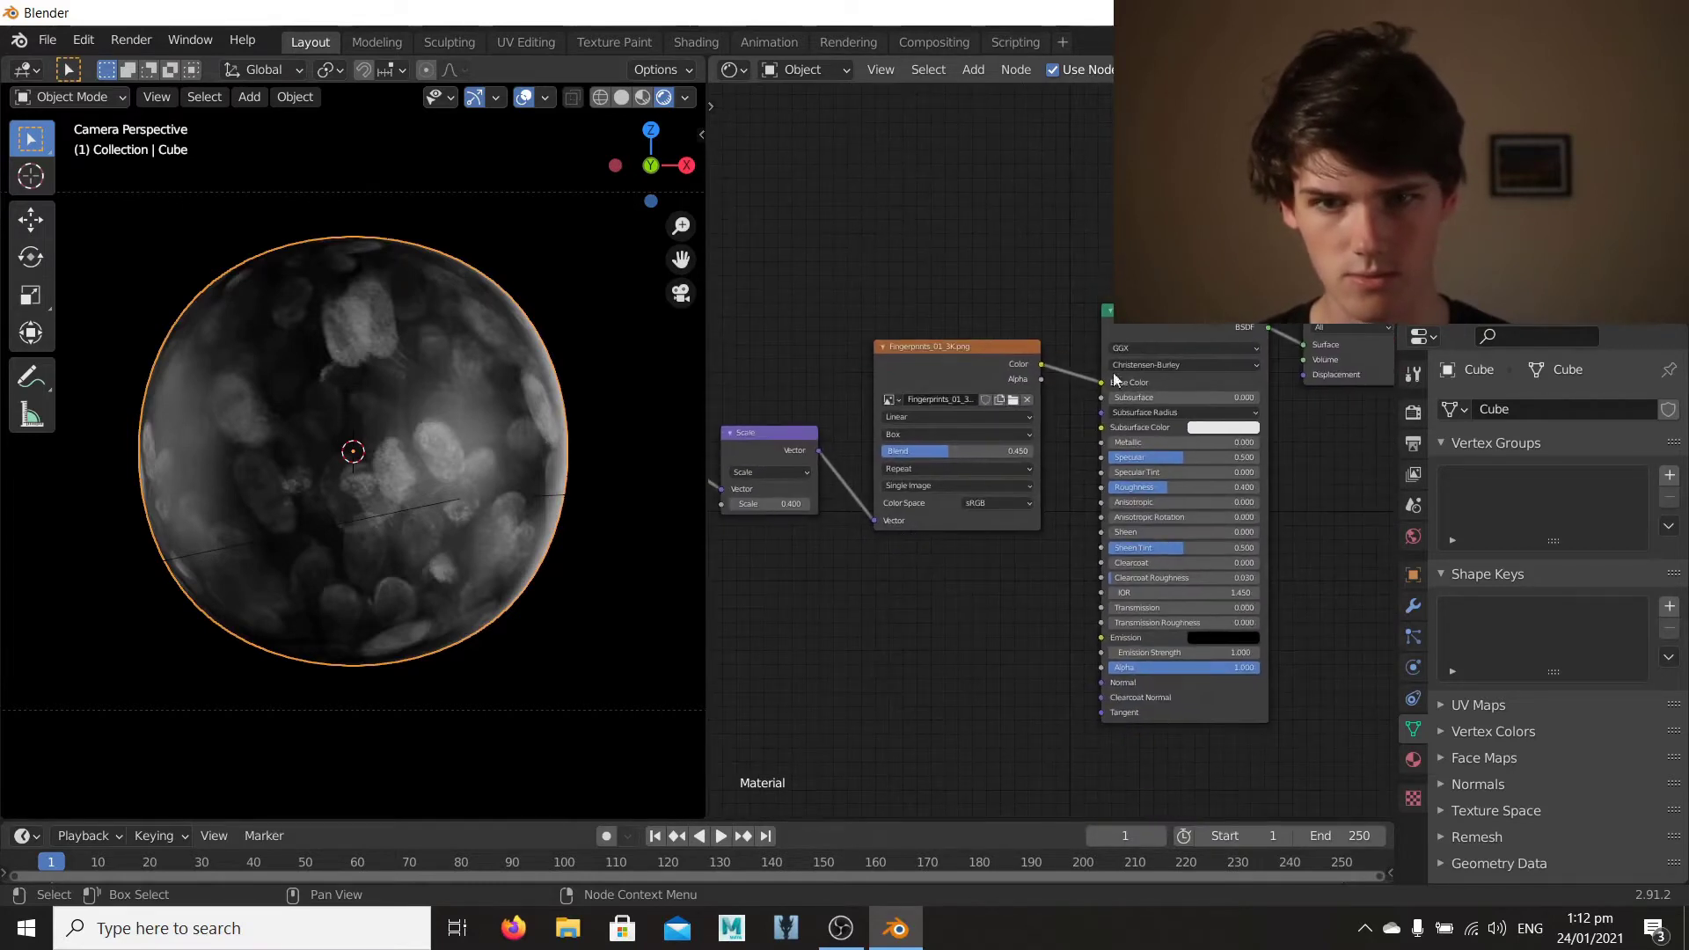
key(shift+a)
mouse_move(1031, 586)
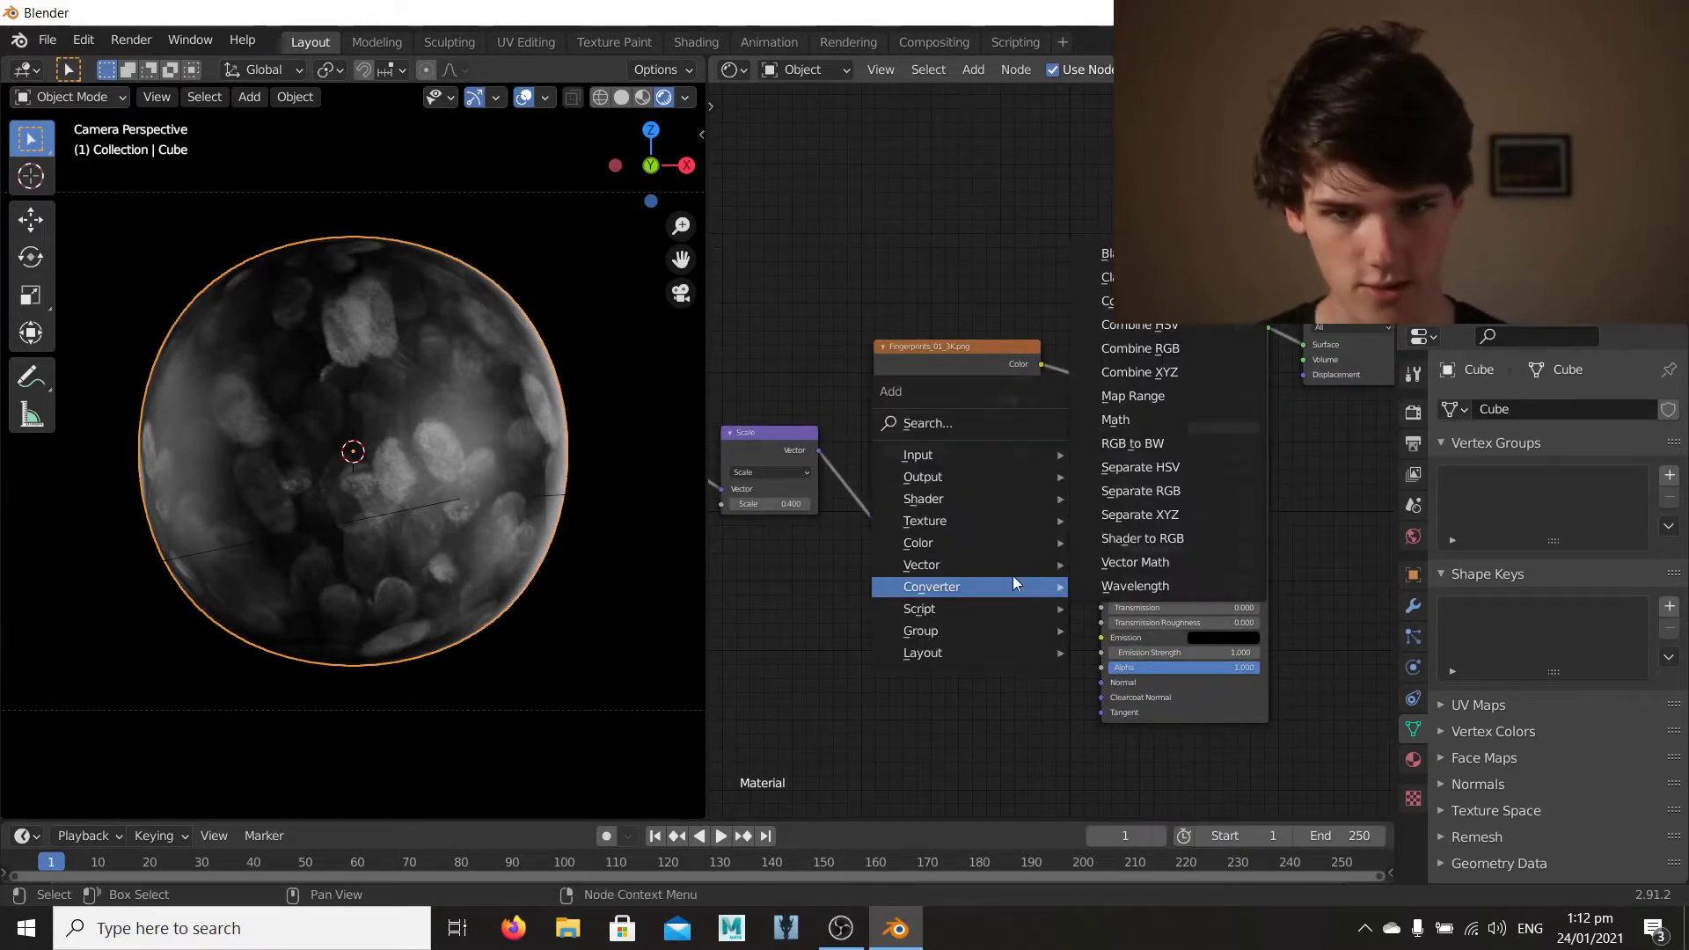
click(1141, 567)
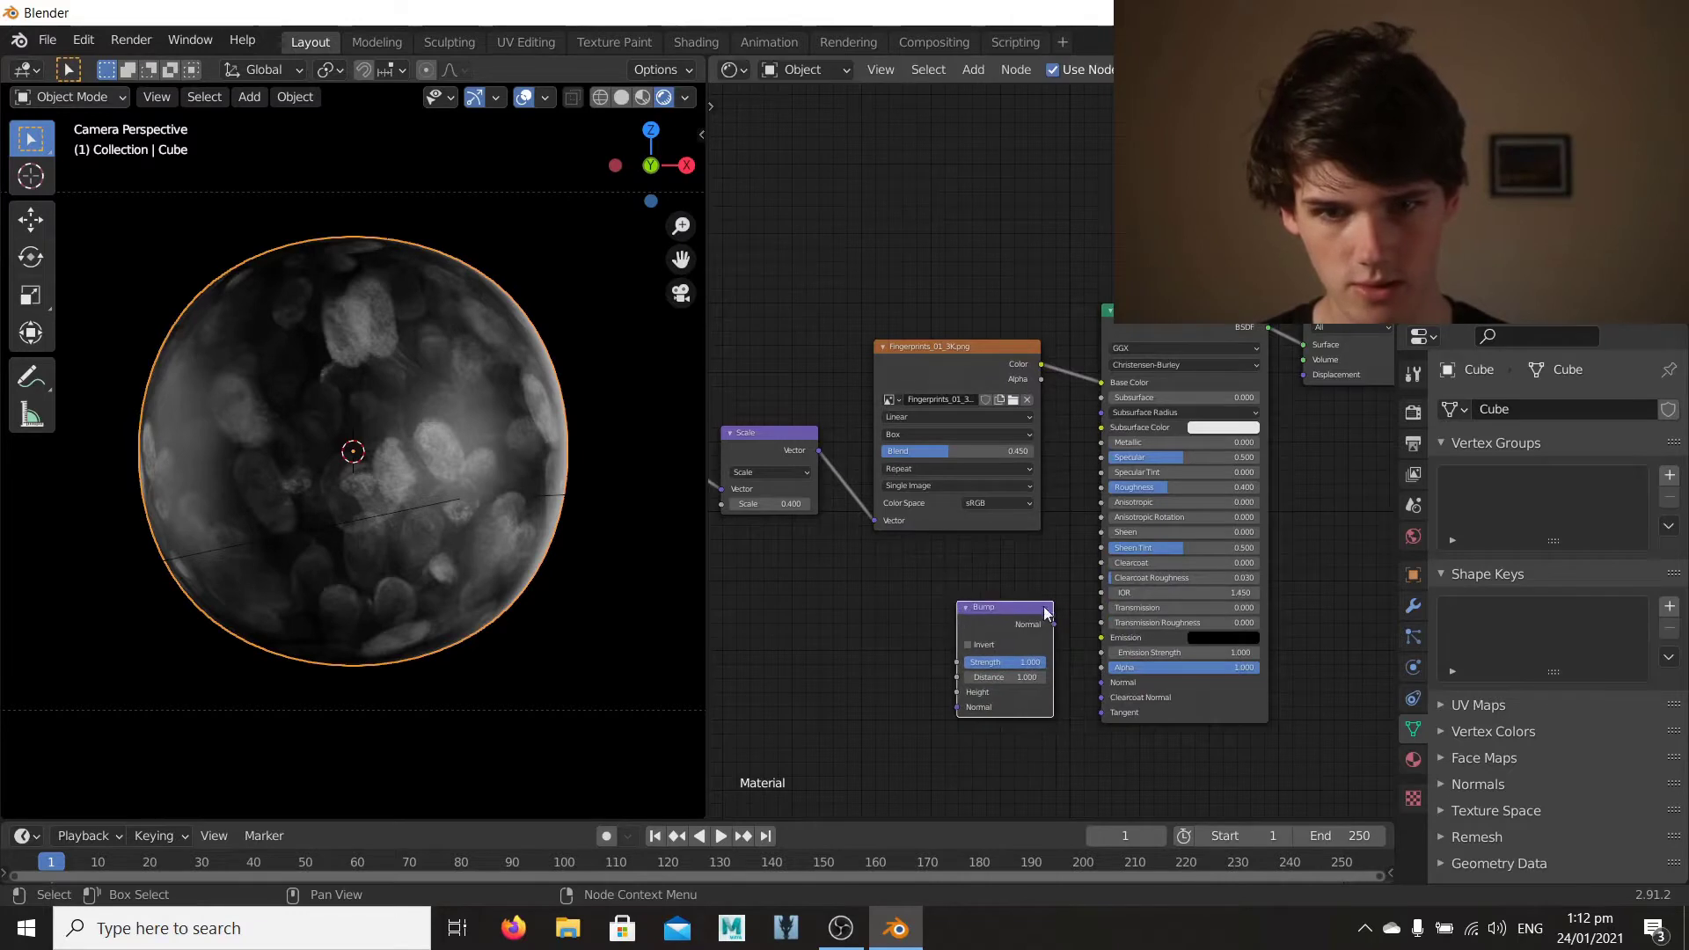
drag(1054, 625, 1107, 681)
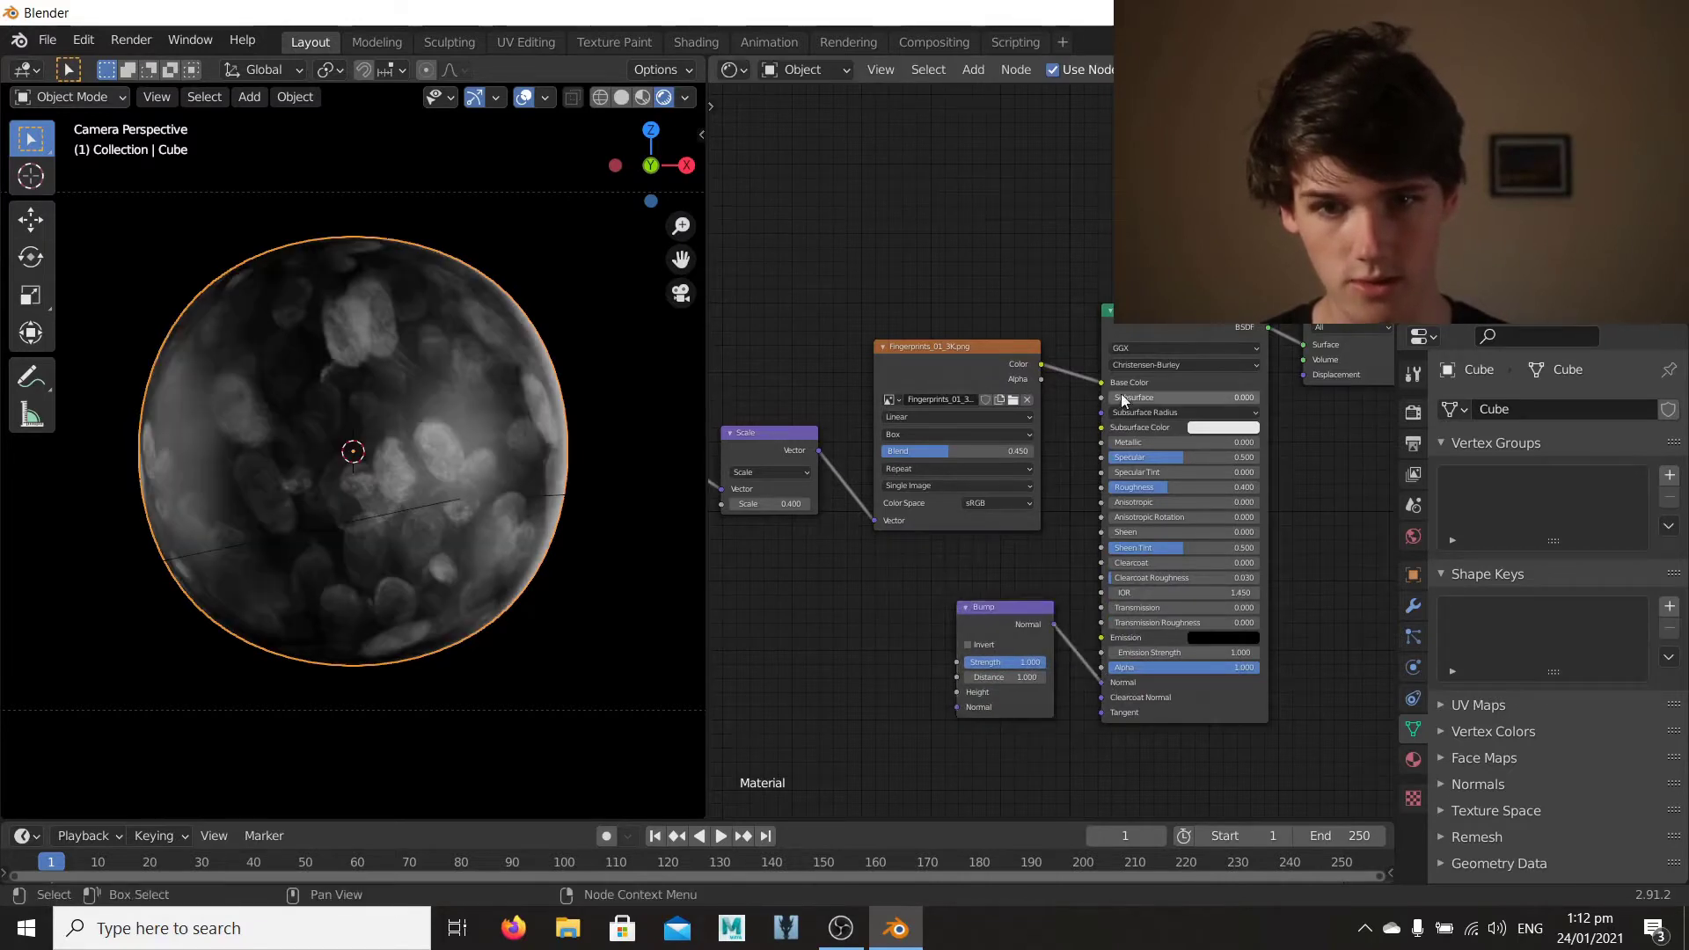
drag(1100, 381, 956, 688)
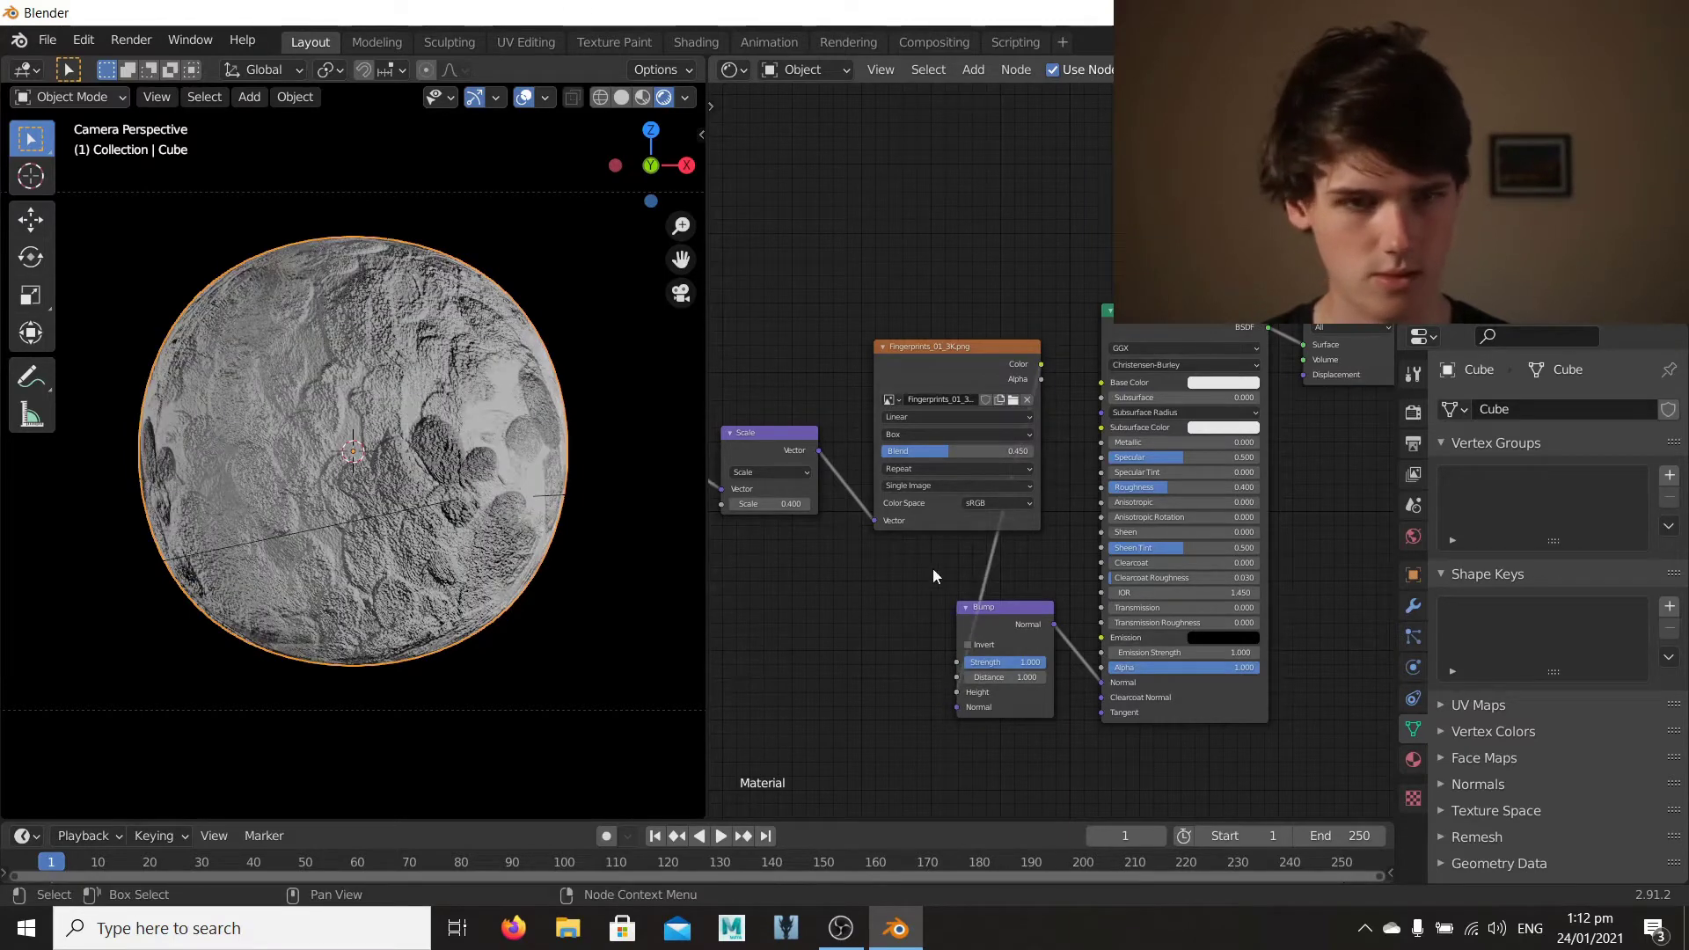
Step: Invert the Bump node and lower its strength to 0.127
scroll(964, 646, up, 4)
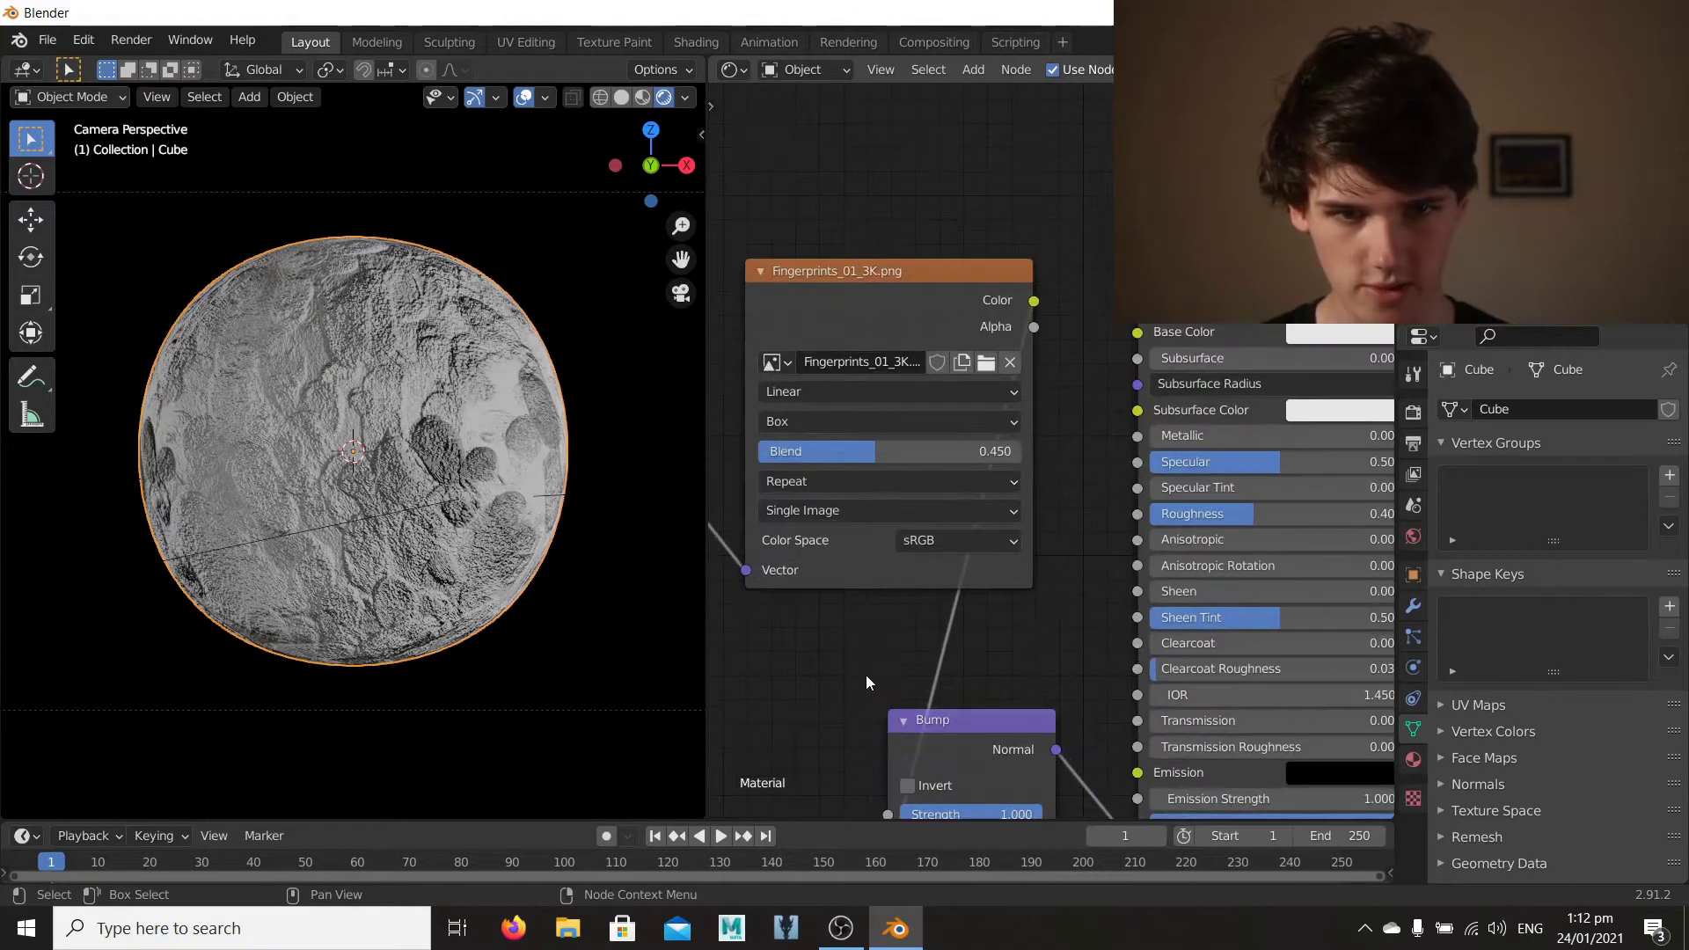
click(1059, 685)
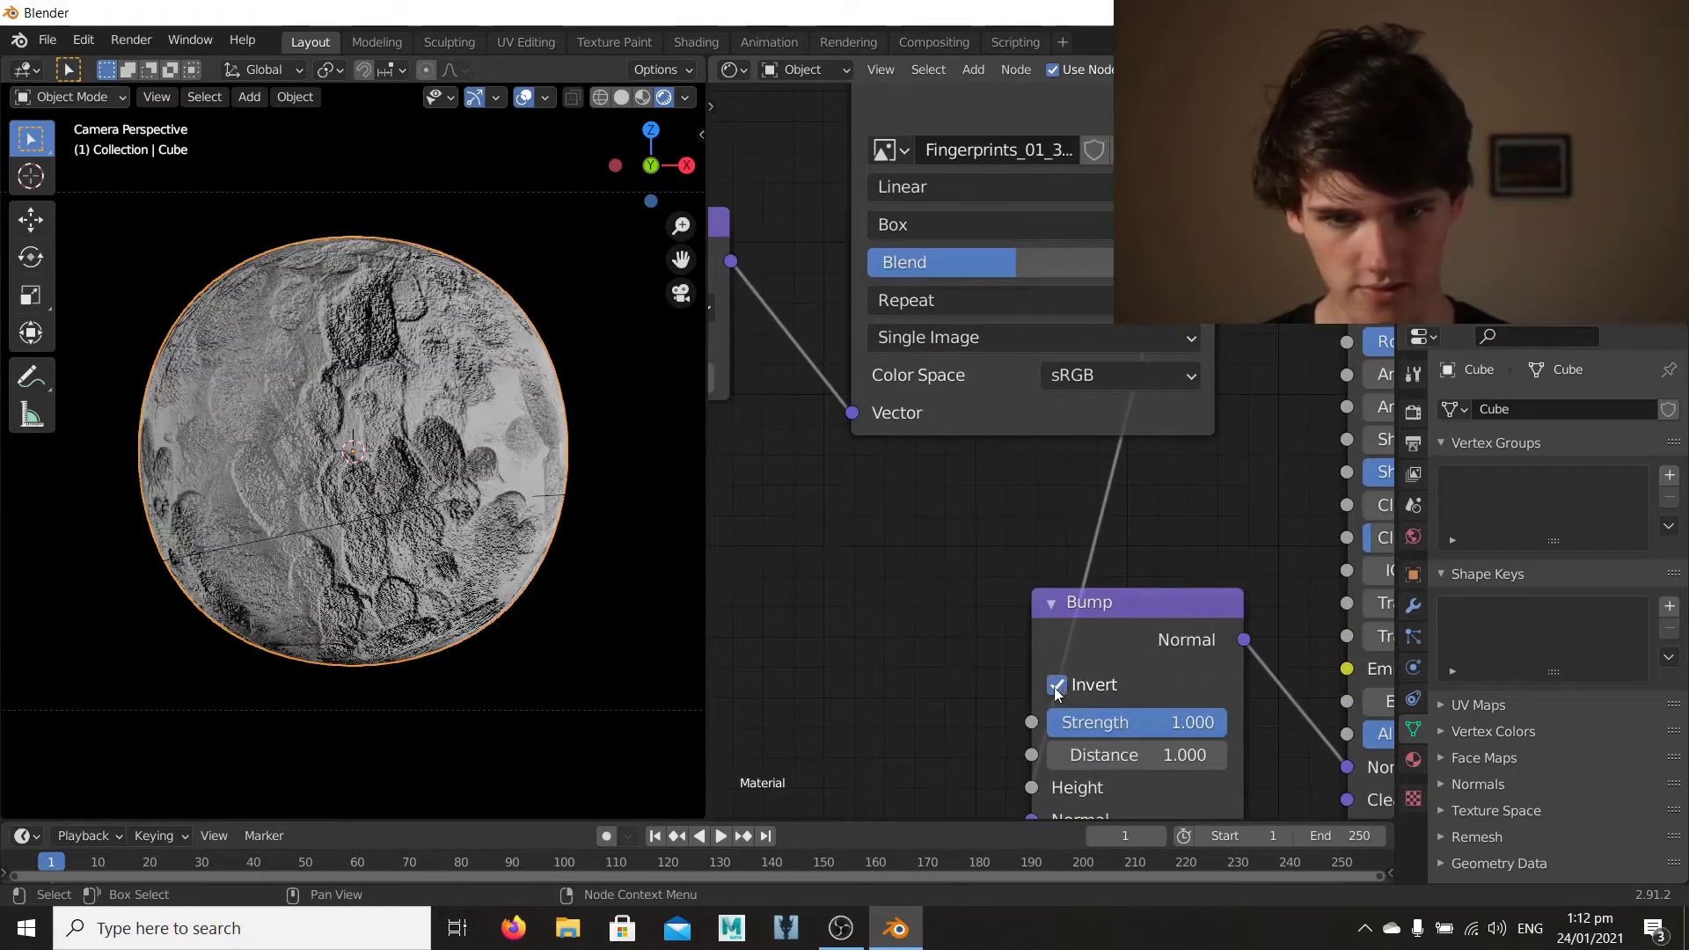
middle_drag(1108, 732, 1126, 589)
drag(1243, 579, 1088, 580)
Step: Connect the fingerprint texture's Color output to the Principled BSDF's Roughness and check the surface sheen around the sphere
middle_drag(994, 455, 848, 818)
drag(1087, 298, 1226, 578)
middle_drag(568, 599, 376, 478)
scroll(343, 509, up, 5)
scroll(274, 530, down, 3)
scroll(377, 510, up, 1)
scroll(1064, 396, down, 6)
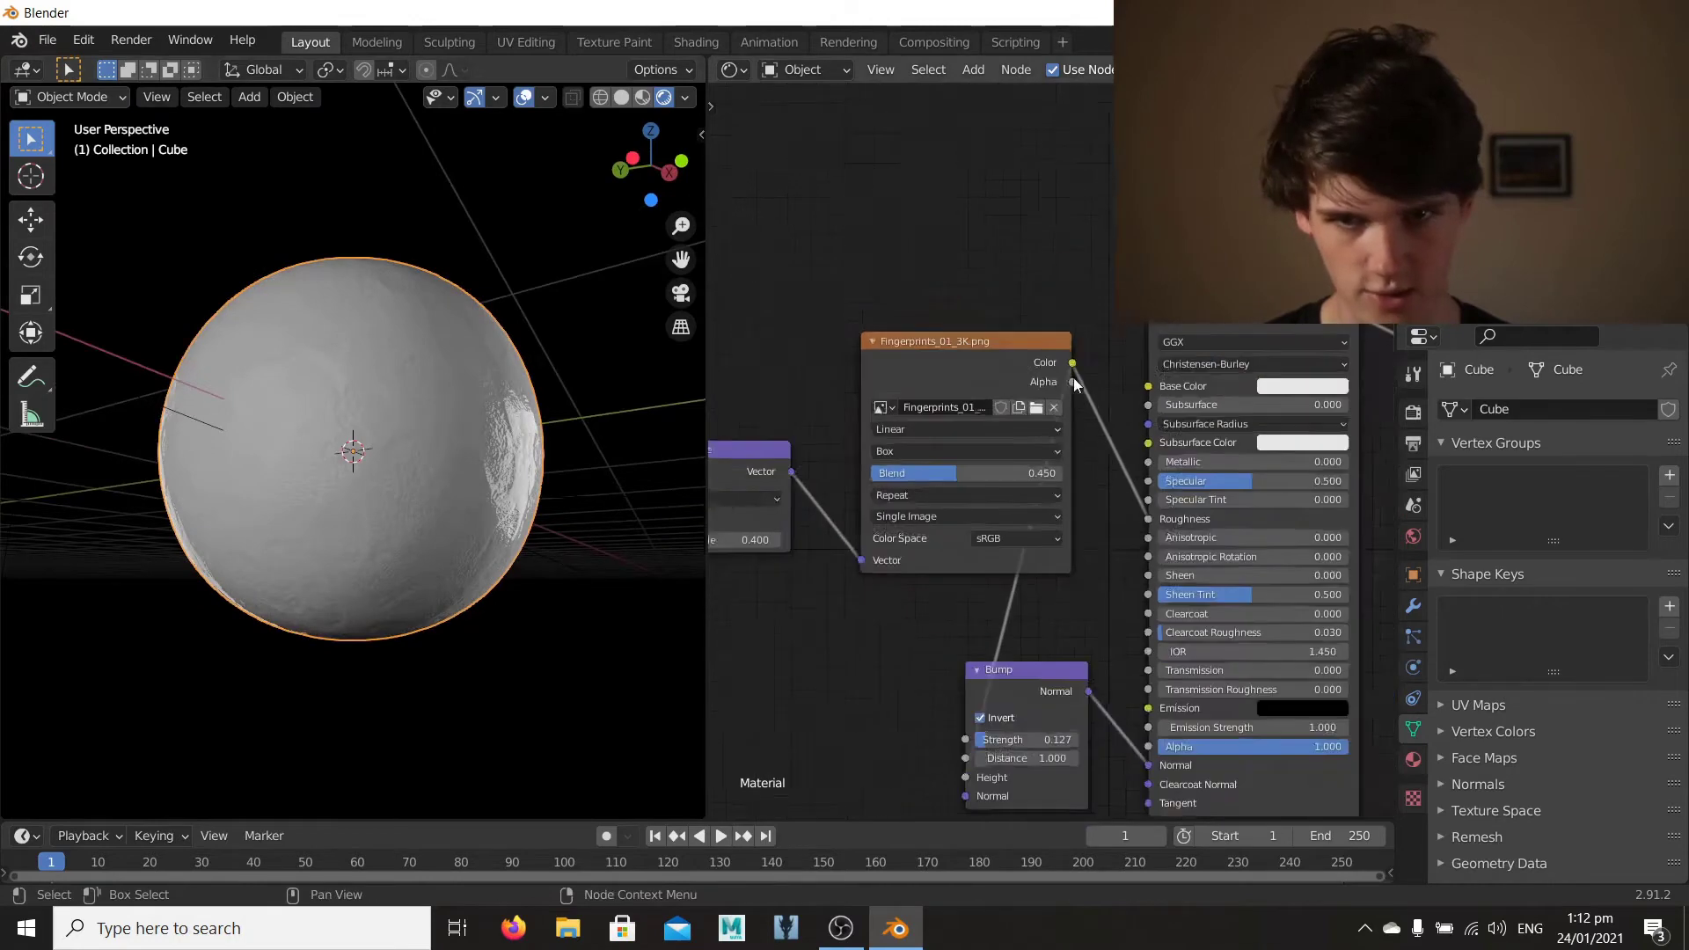
Step: Move the Texture Coordinate, Scale, fingerprint texture and Bump nodes together farther away from the Principled BSDF to make room between them
middle_drag(886, 490, 1149, 551)
mouse_move(1219, 431)
mouse_down()
mouse_move(1104, 383)
mouse_move(1141, 424)
mouse_move(1102, 403)
mouse_up()
scroll(1210, 466, down, 4)
scroll(1041, 404, down, 3)
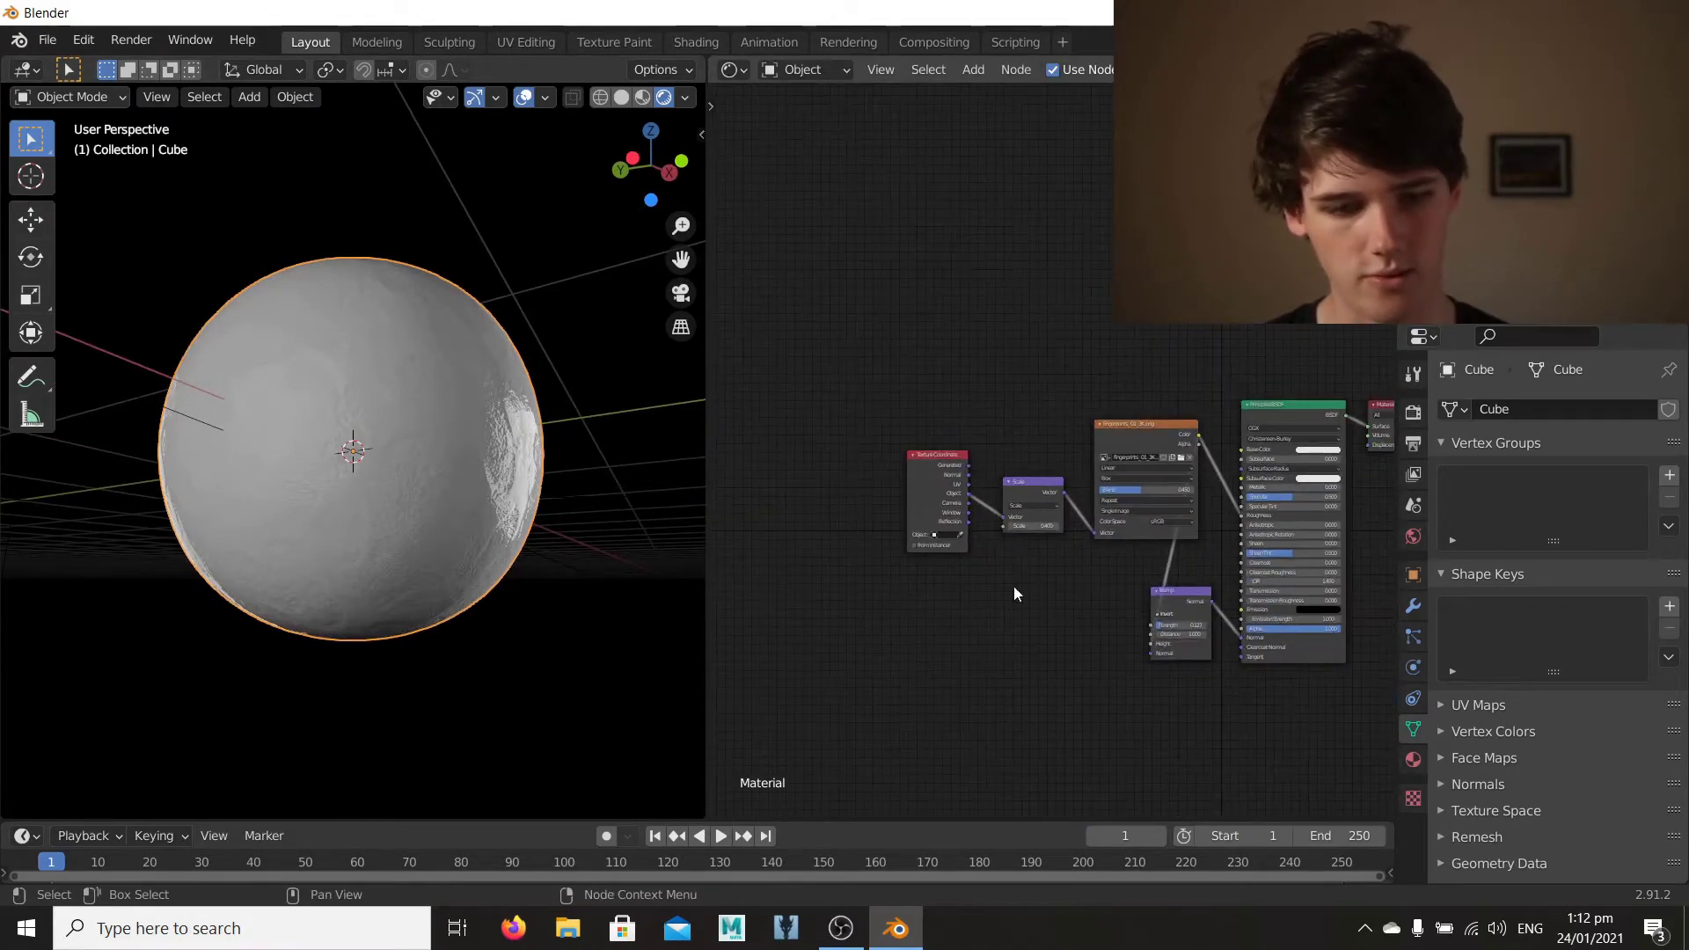
key(c)
mouse_move(922, 486)
mouse_down()
mouse_move(1088, 511)
mouse_move(1154, 595)
mouse_up()
key(Escape)
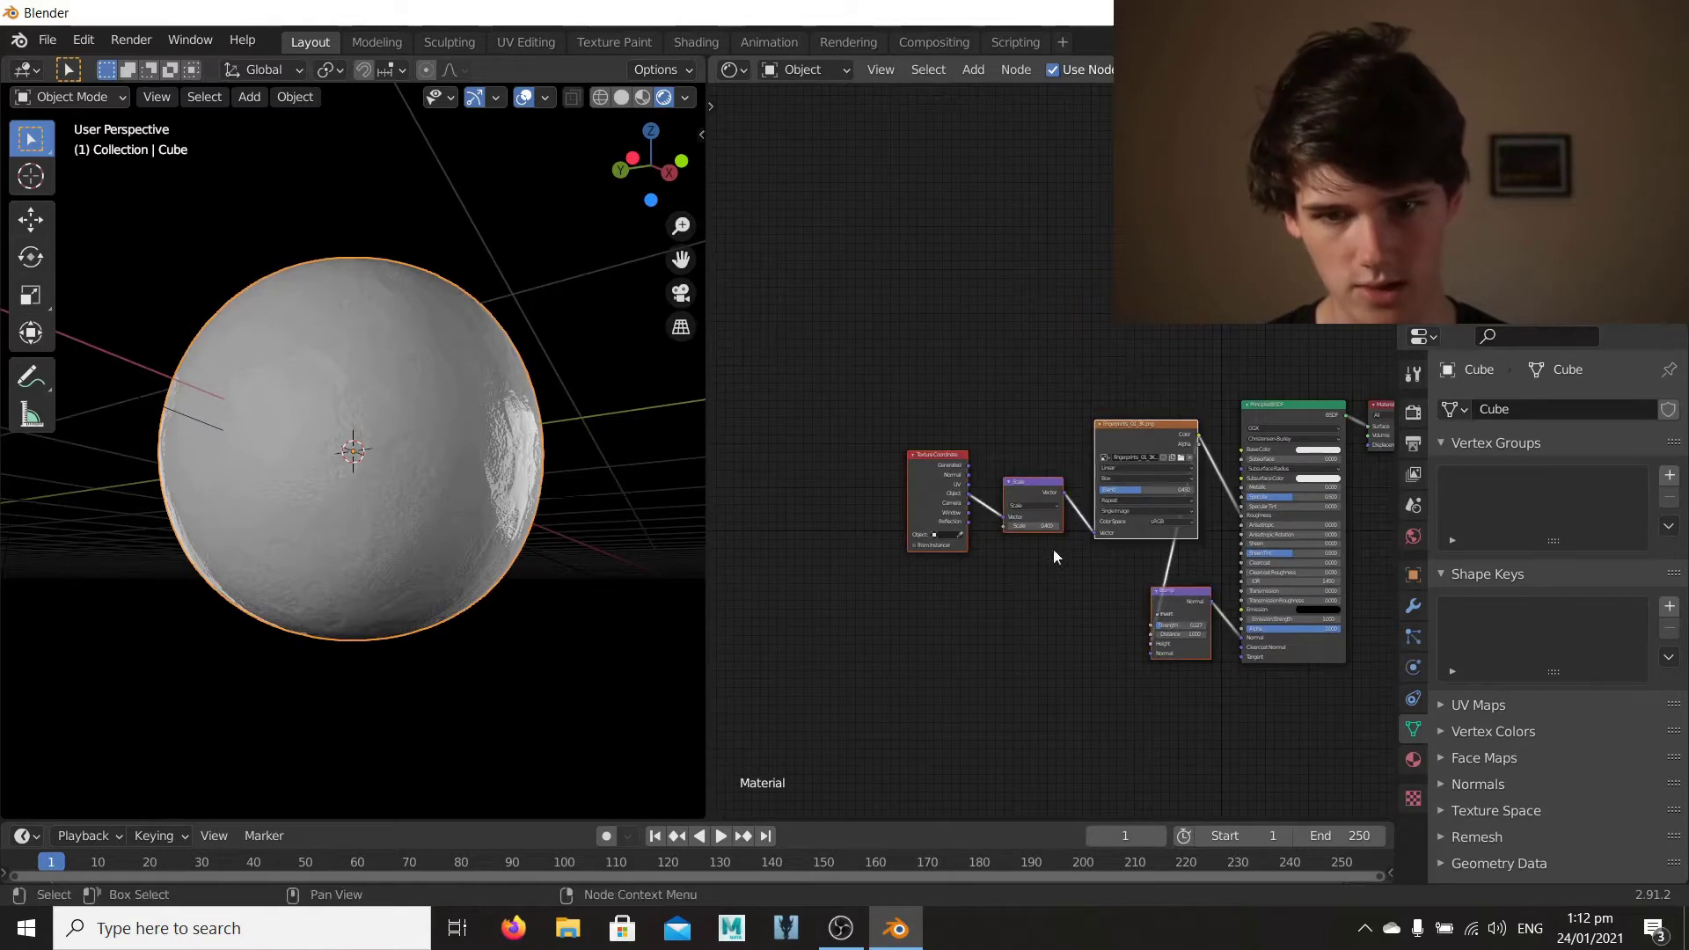
key(g)
click(871, 539)
scroll(1096, 494, up, 3)
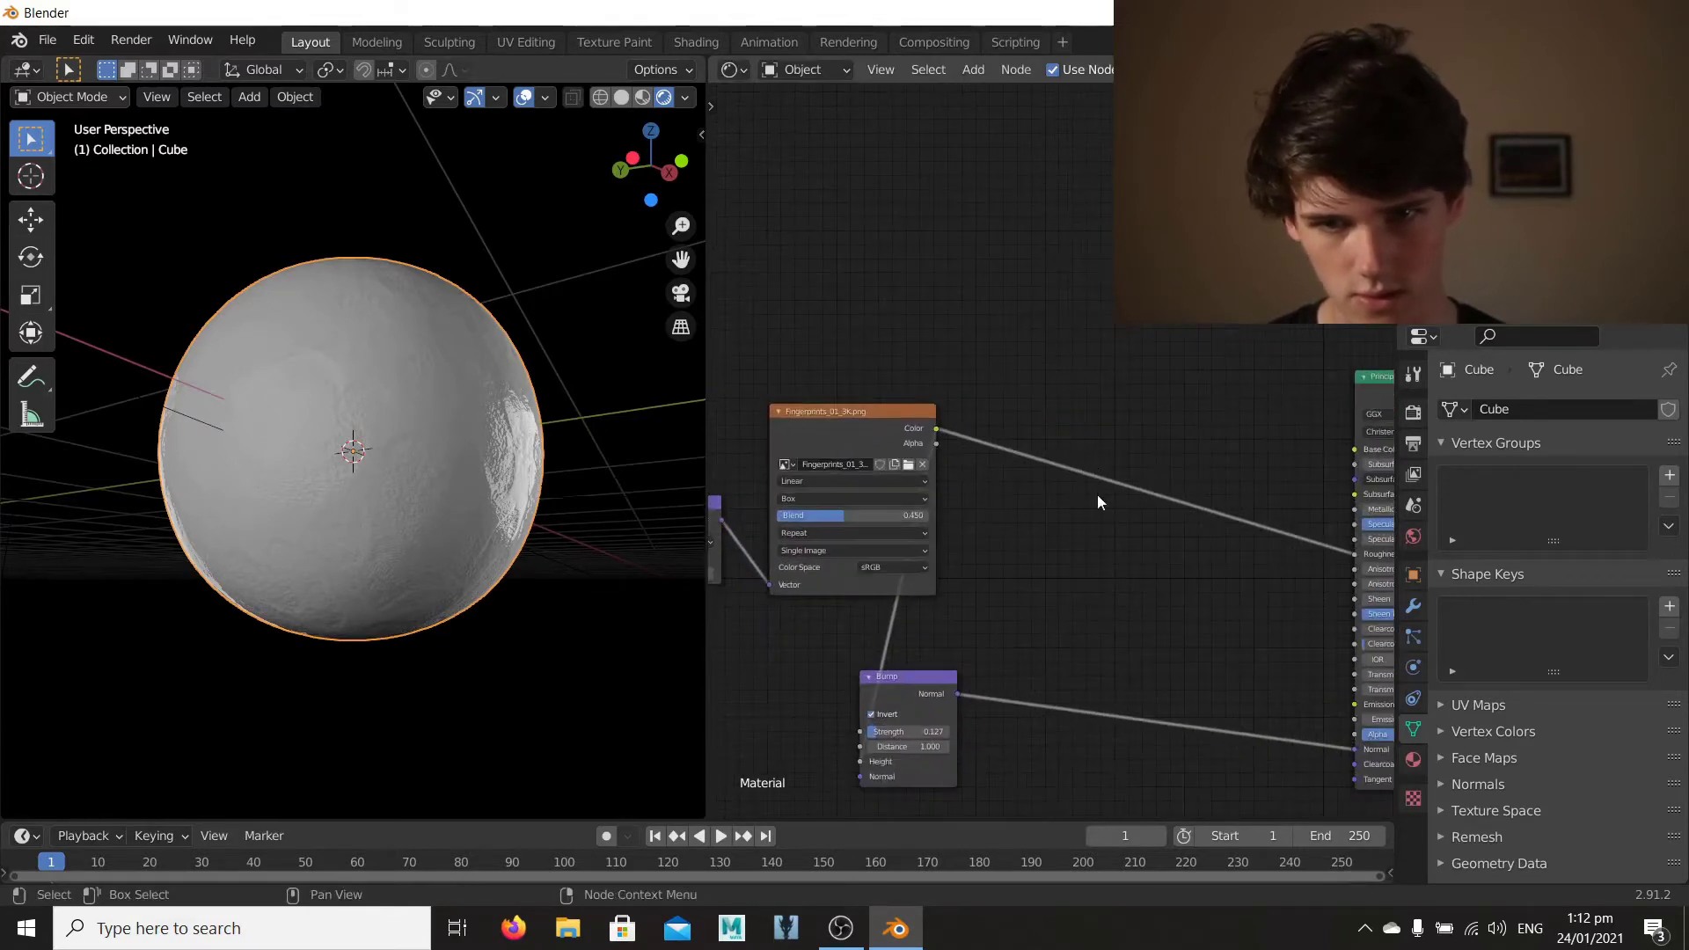
Step: Insert a ColorRamp node on the link between the fingerprint texture's Color and the Principled BSDF's Roughness
key(shift+a)
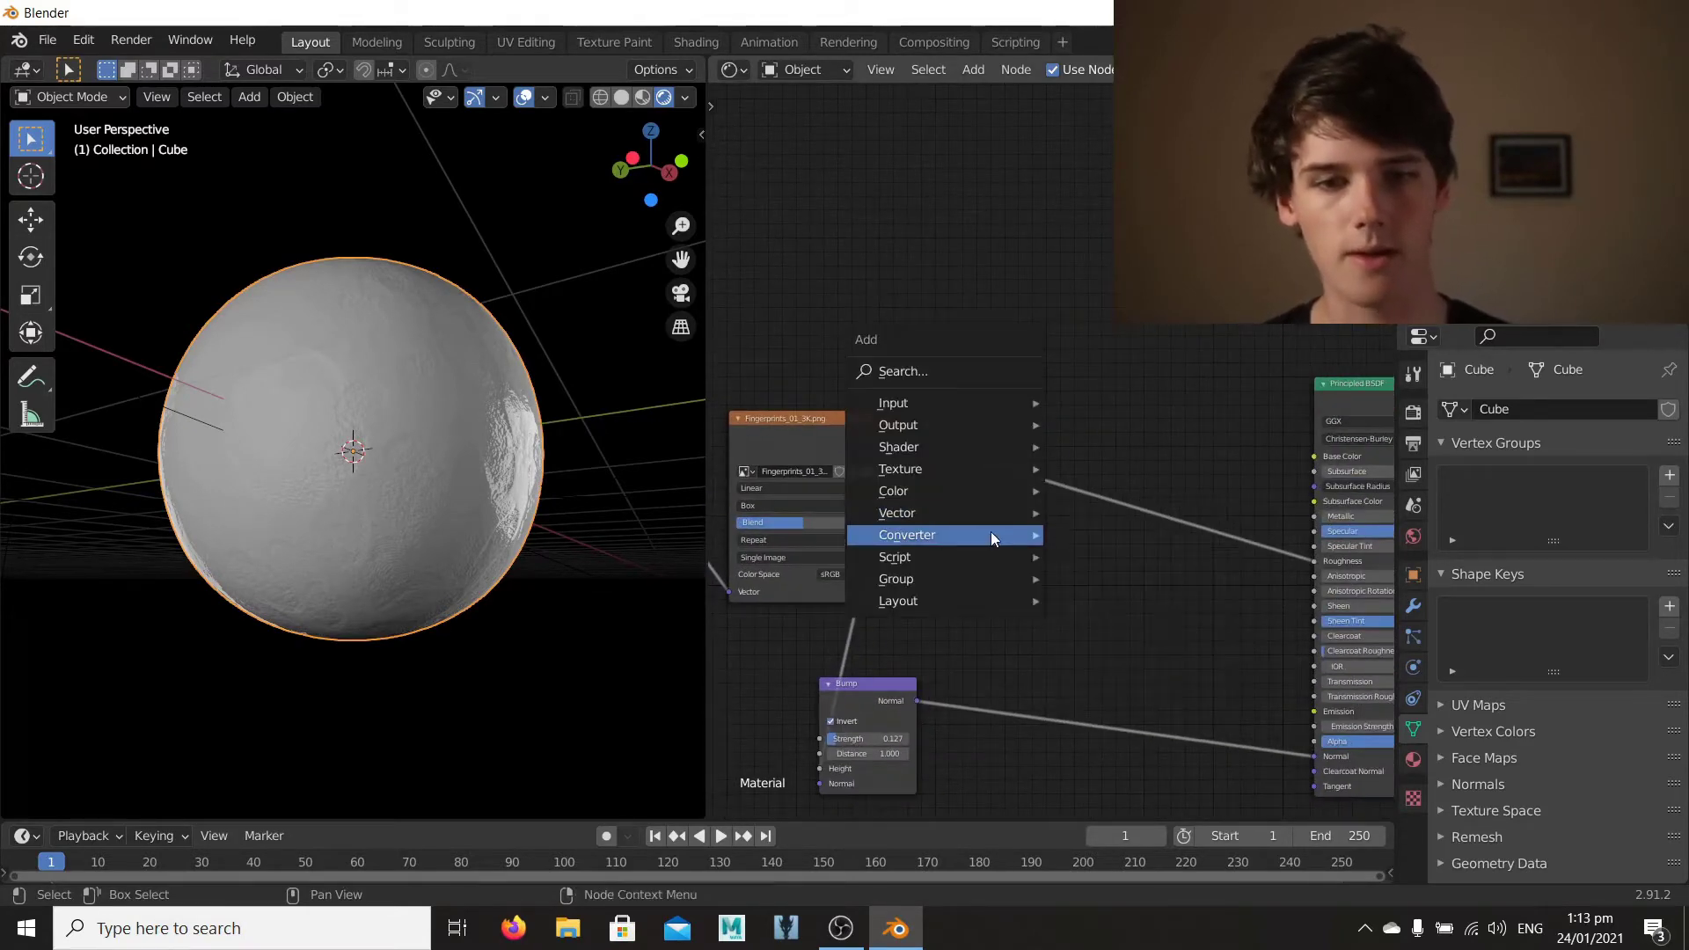
mouse_move(990, 532)
click(1086, 248)
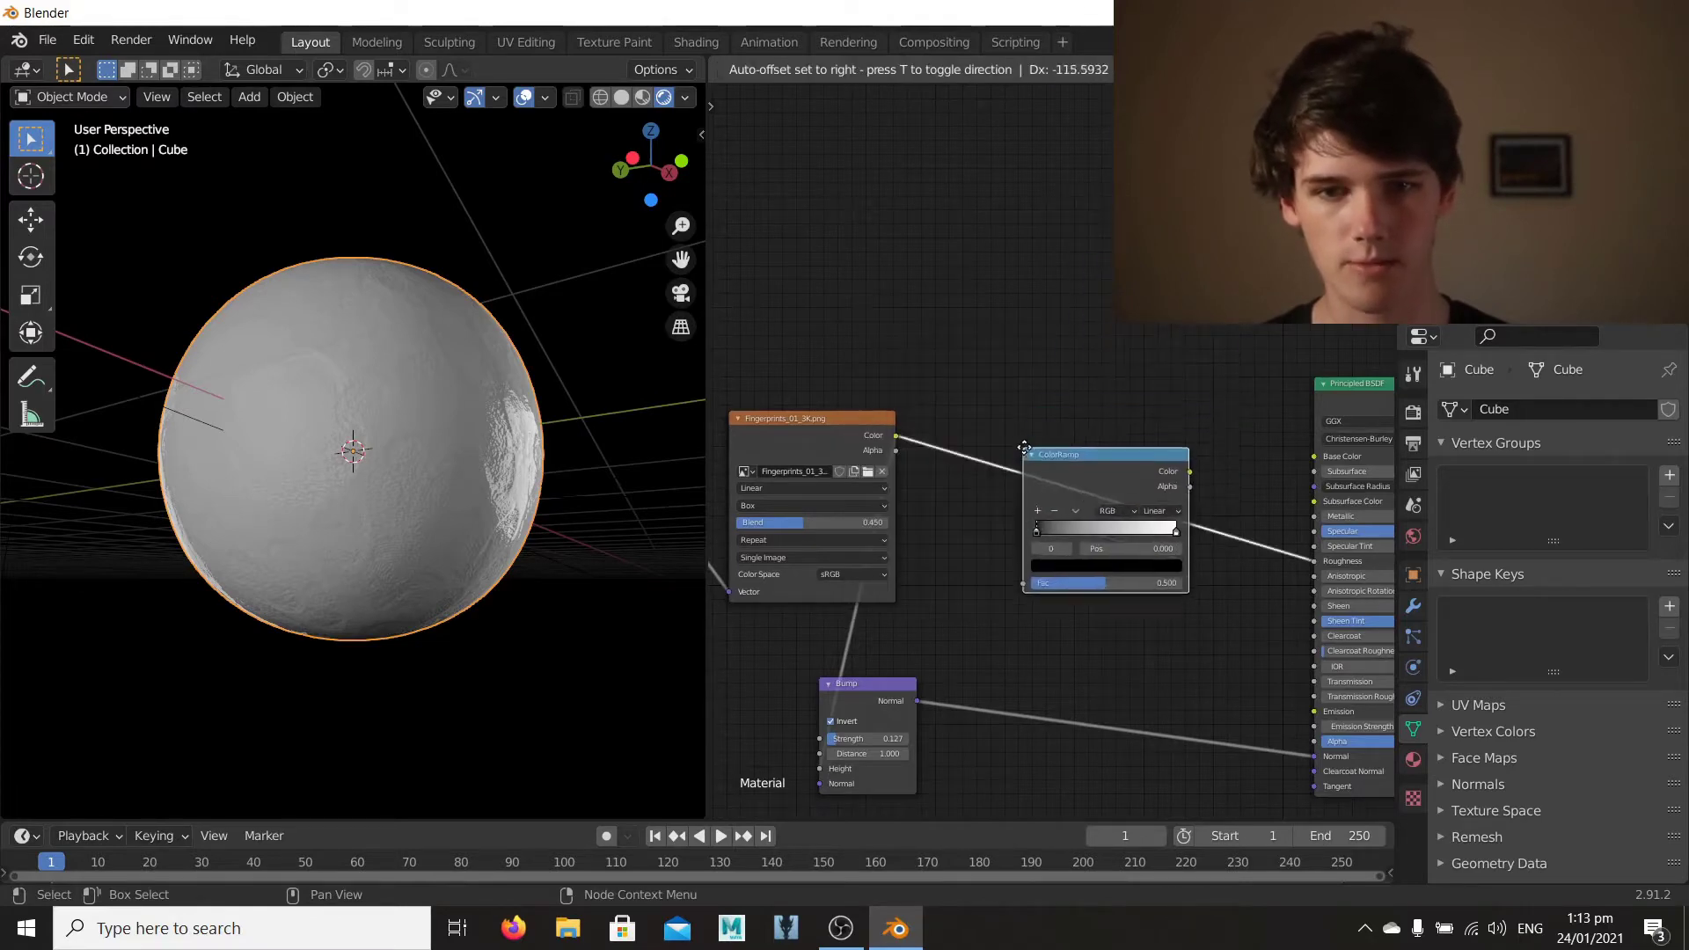
click(1064, 471)
Step: Lighten the ColorRamp's black stop to a grey with value 0.647 and check the roughness around the sphere
scroll(1064, 472, up, 3)
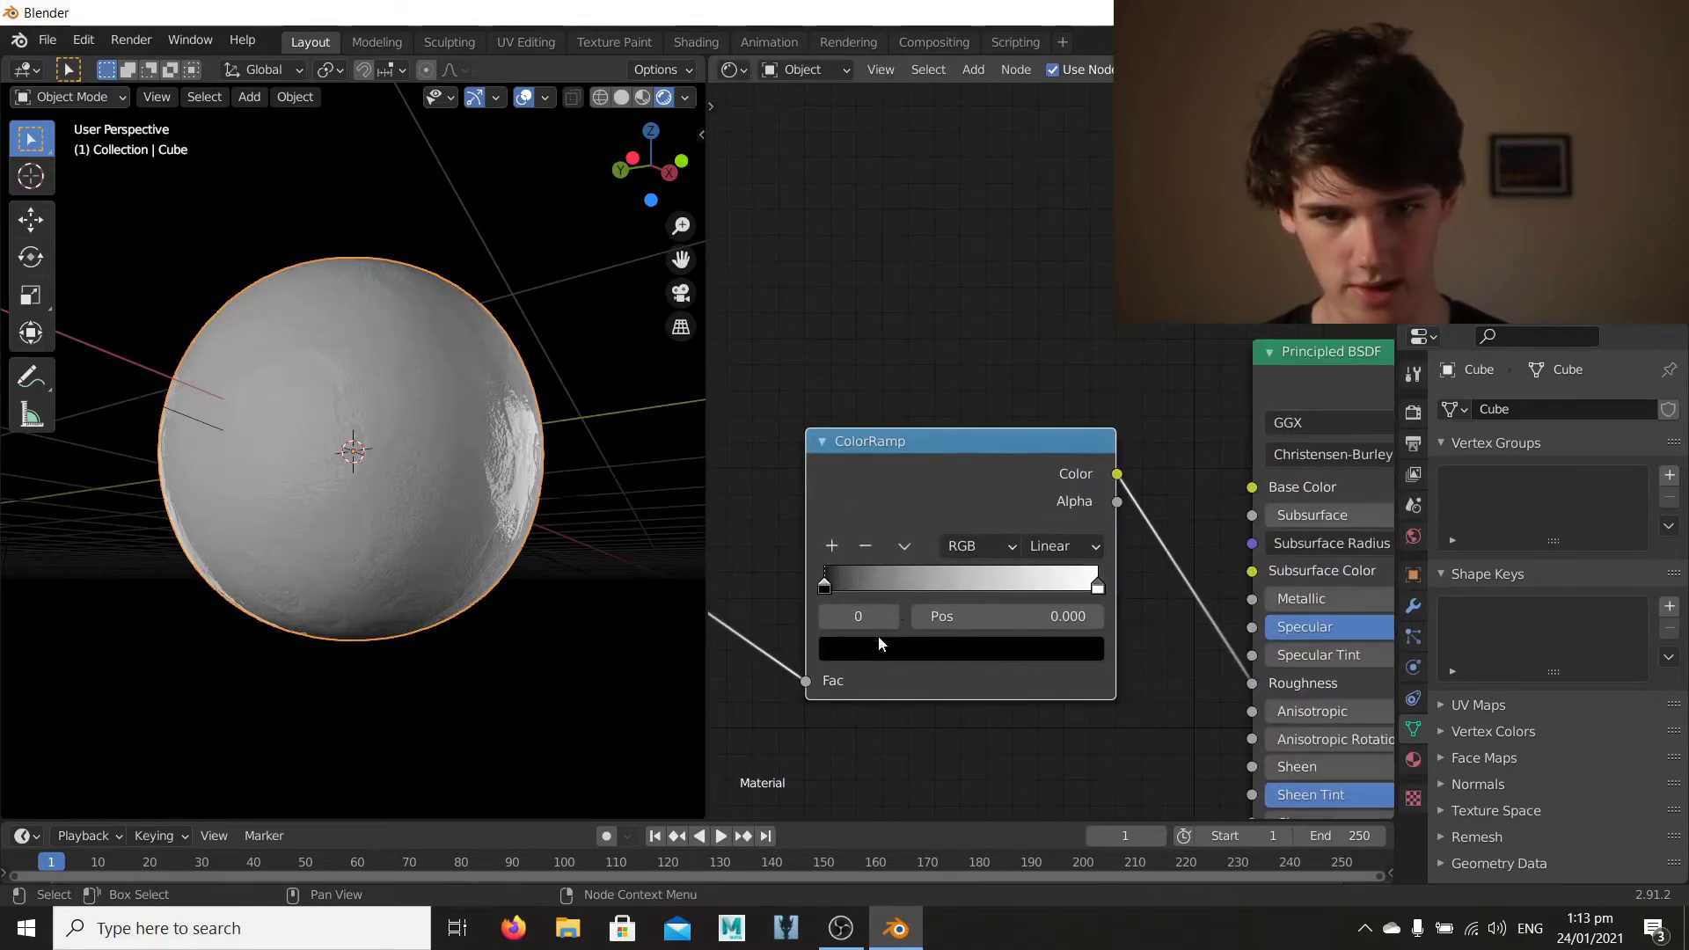
click(878, 646)
drag(1042, 464, 1042, 336)
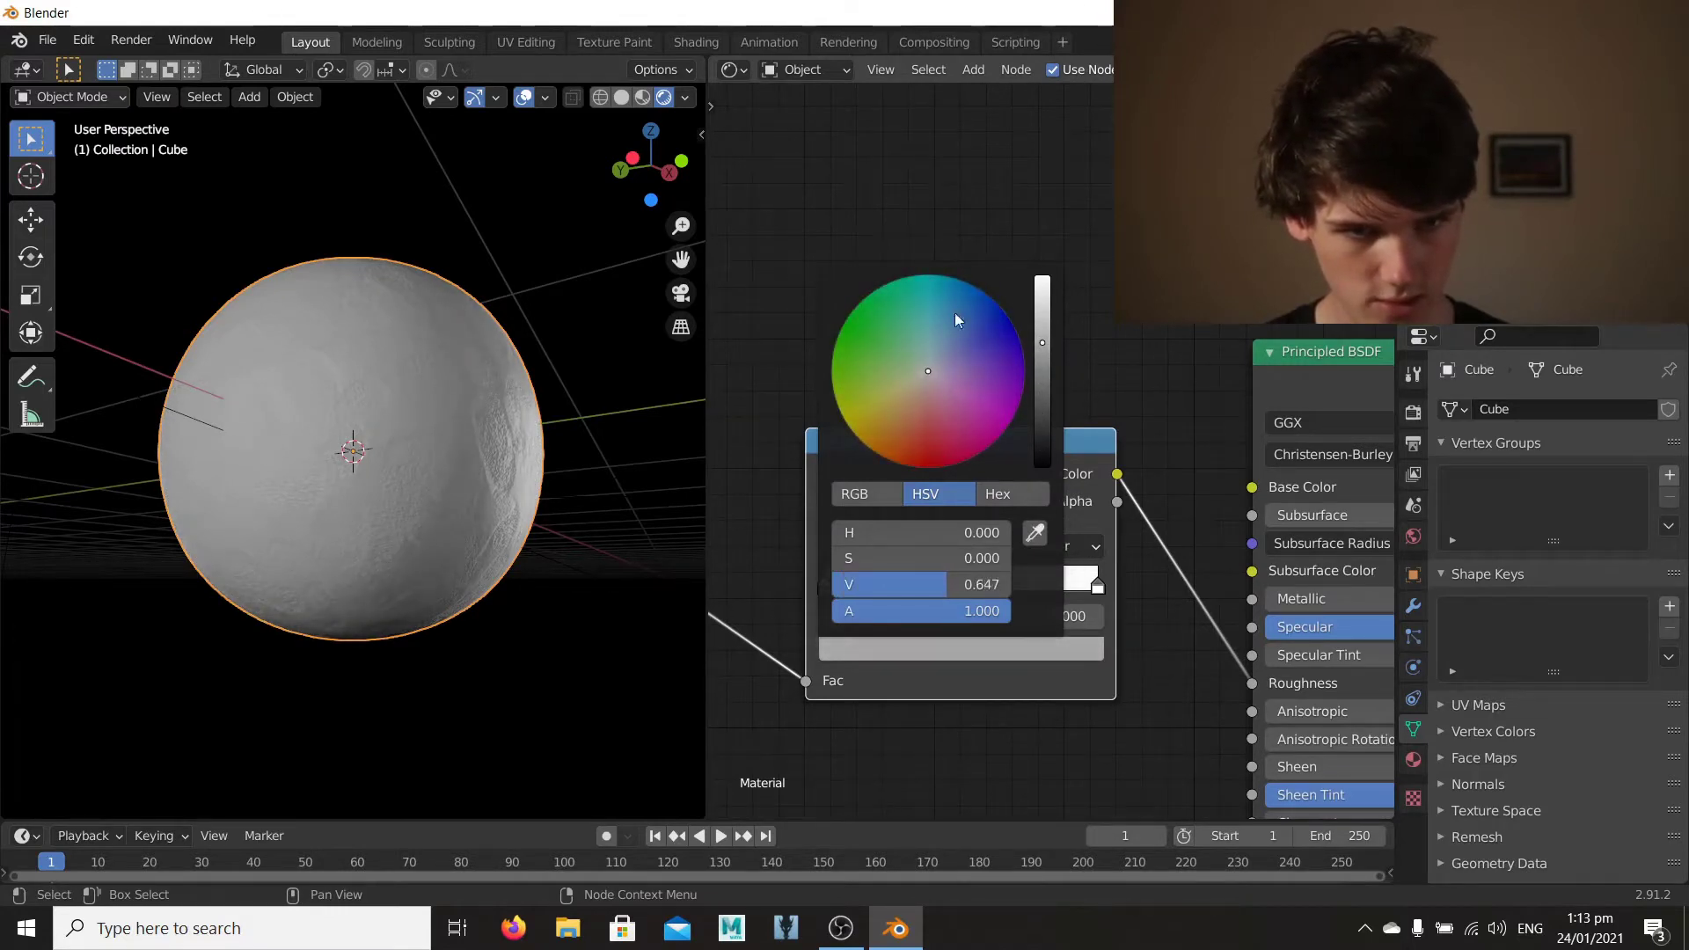
middle_drag(327, 463, 300, 431)
scroll(404, 531, up, 2)
scroll(312, 556, down, 5)
scroll(235, 501, up, 2)
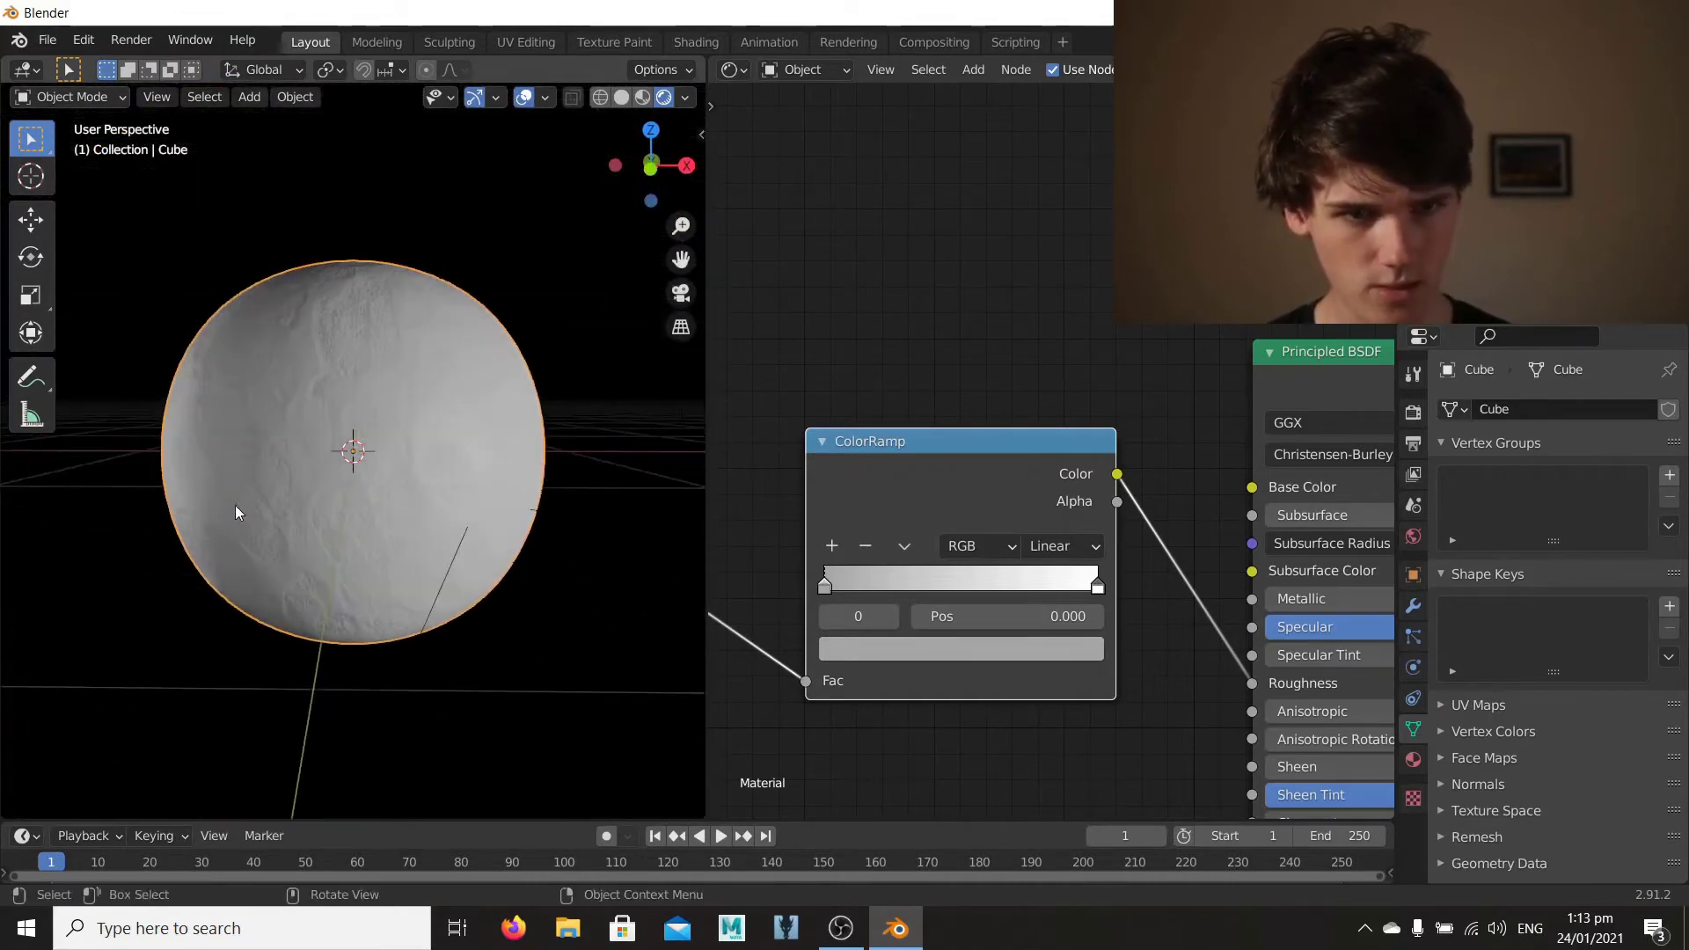
middle_drag(219, 531, 341, 498)
middle_drag(457, 462, 334, 504)
scroll(1056, 479, down, 3)
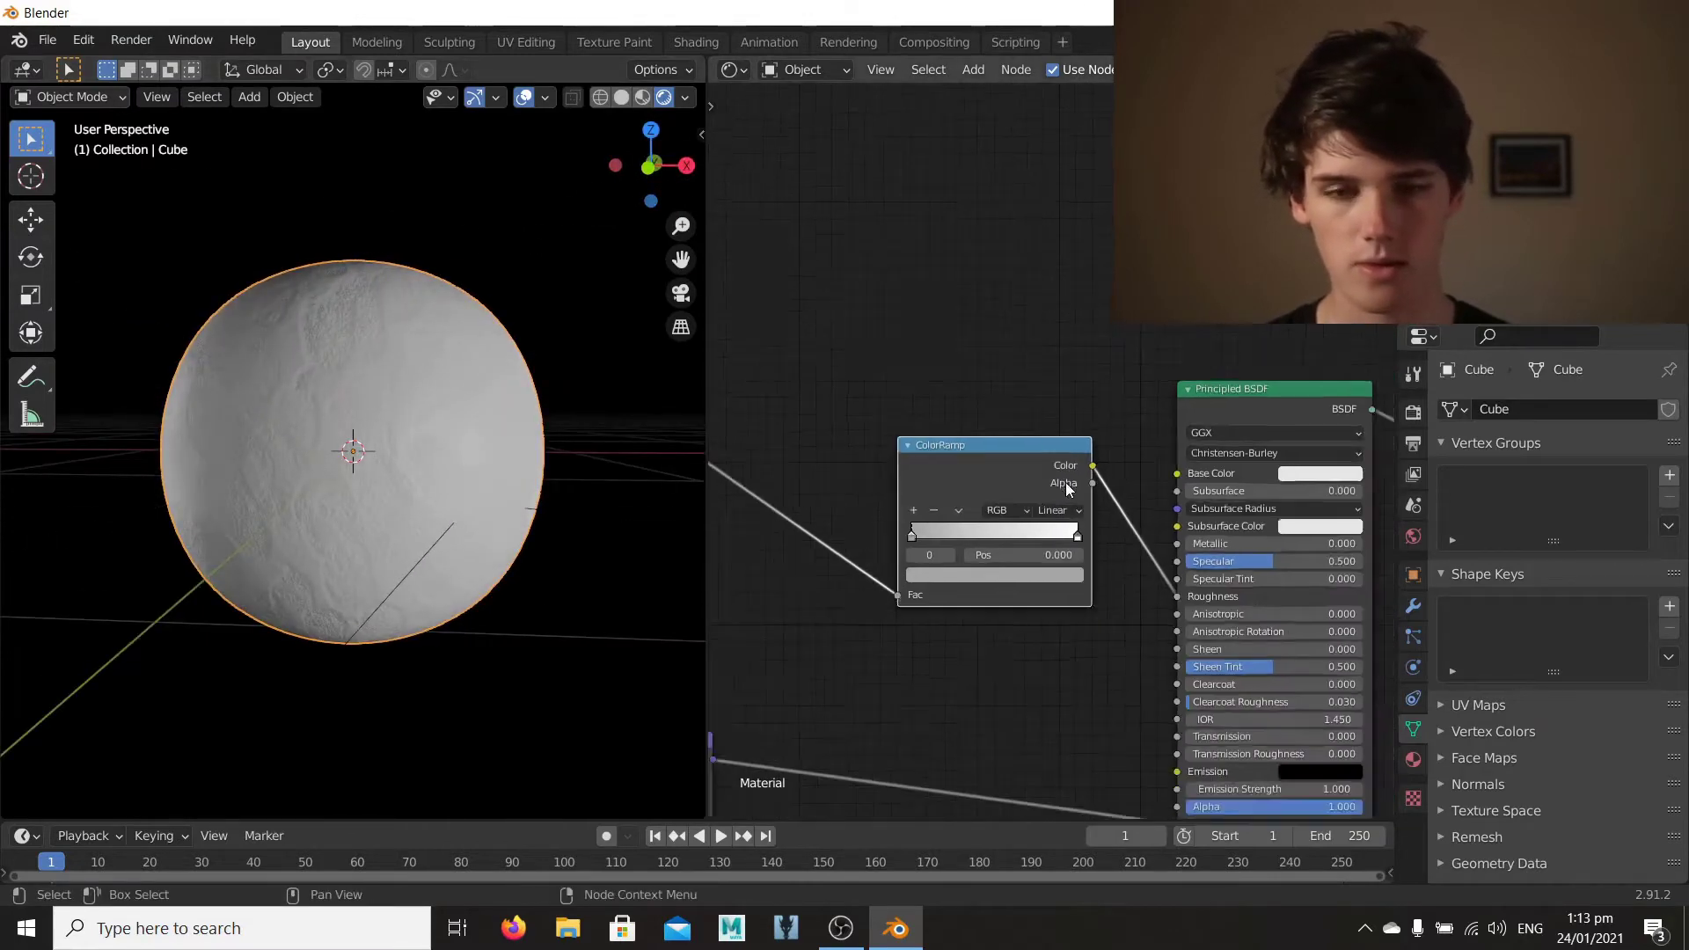
Step: Add a Displace modifier to the sphere after its Subdivision modifier
middle_drag(913, 552, 993, 541)
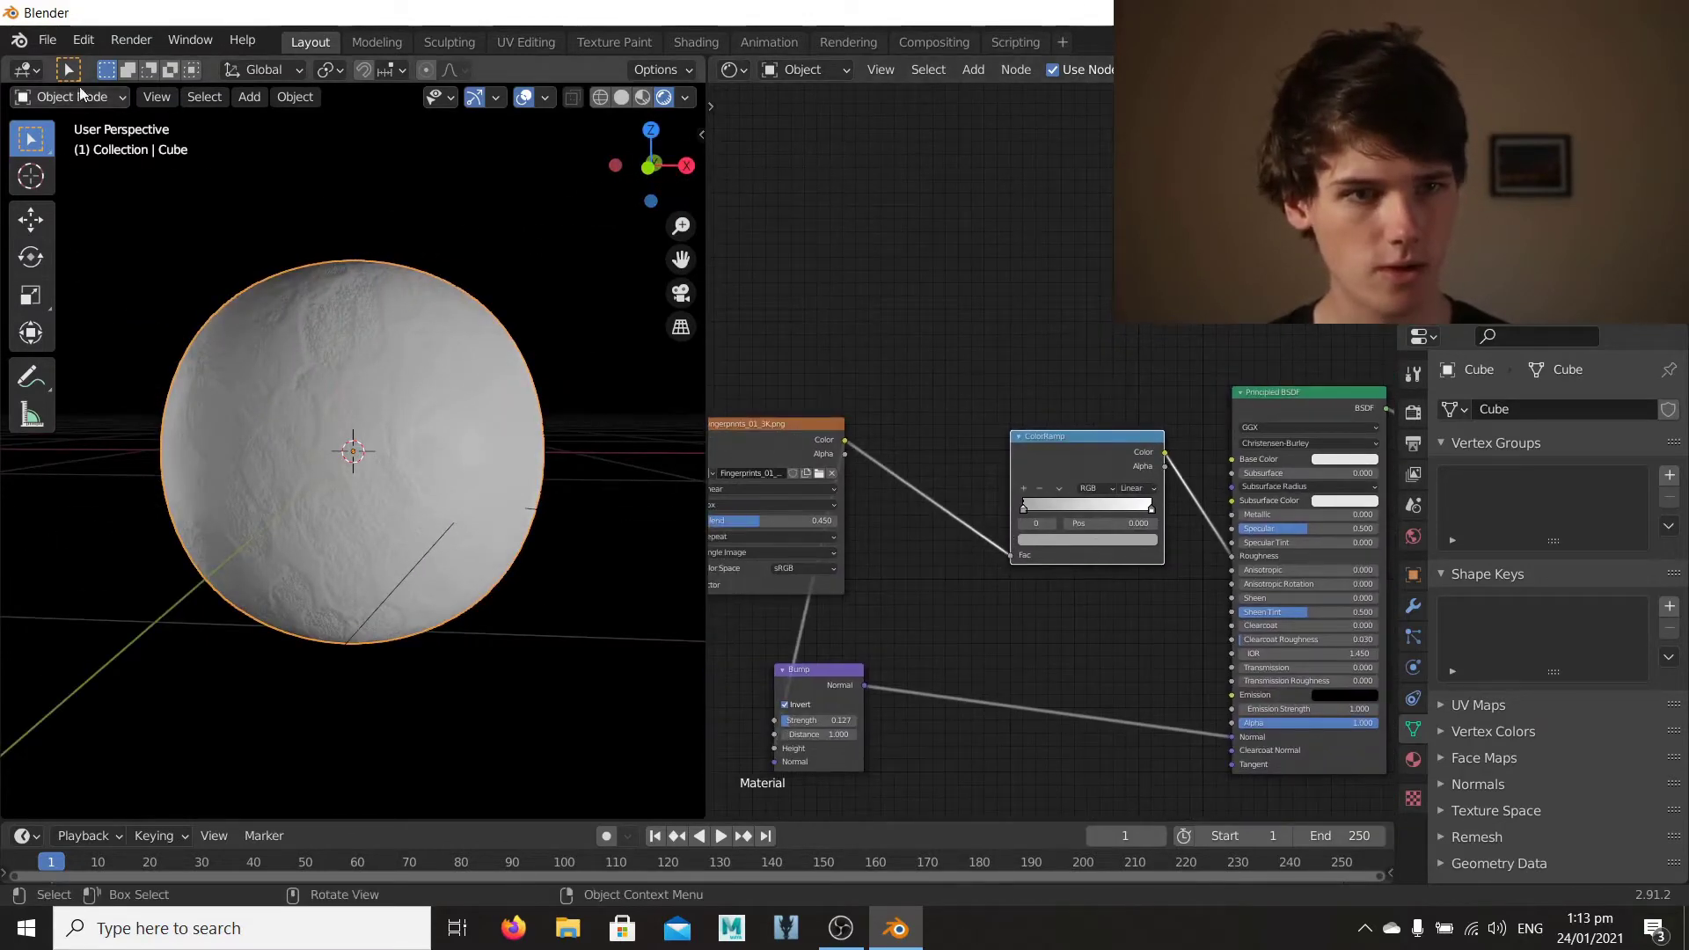
click(1412, 604)
click(1522, 408)
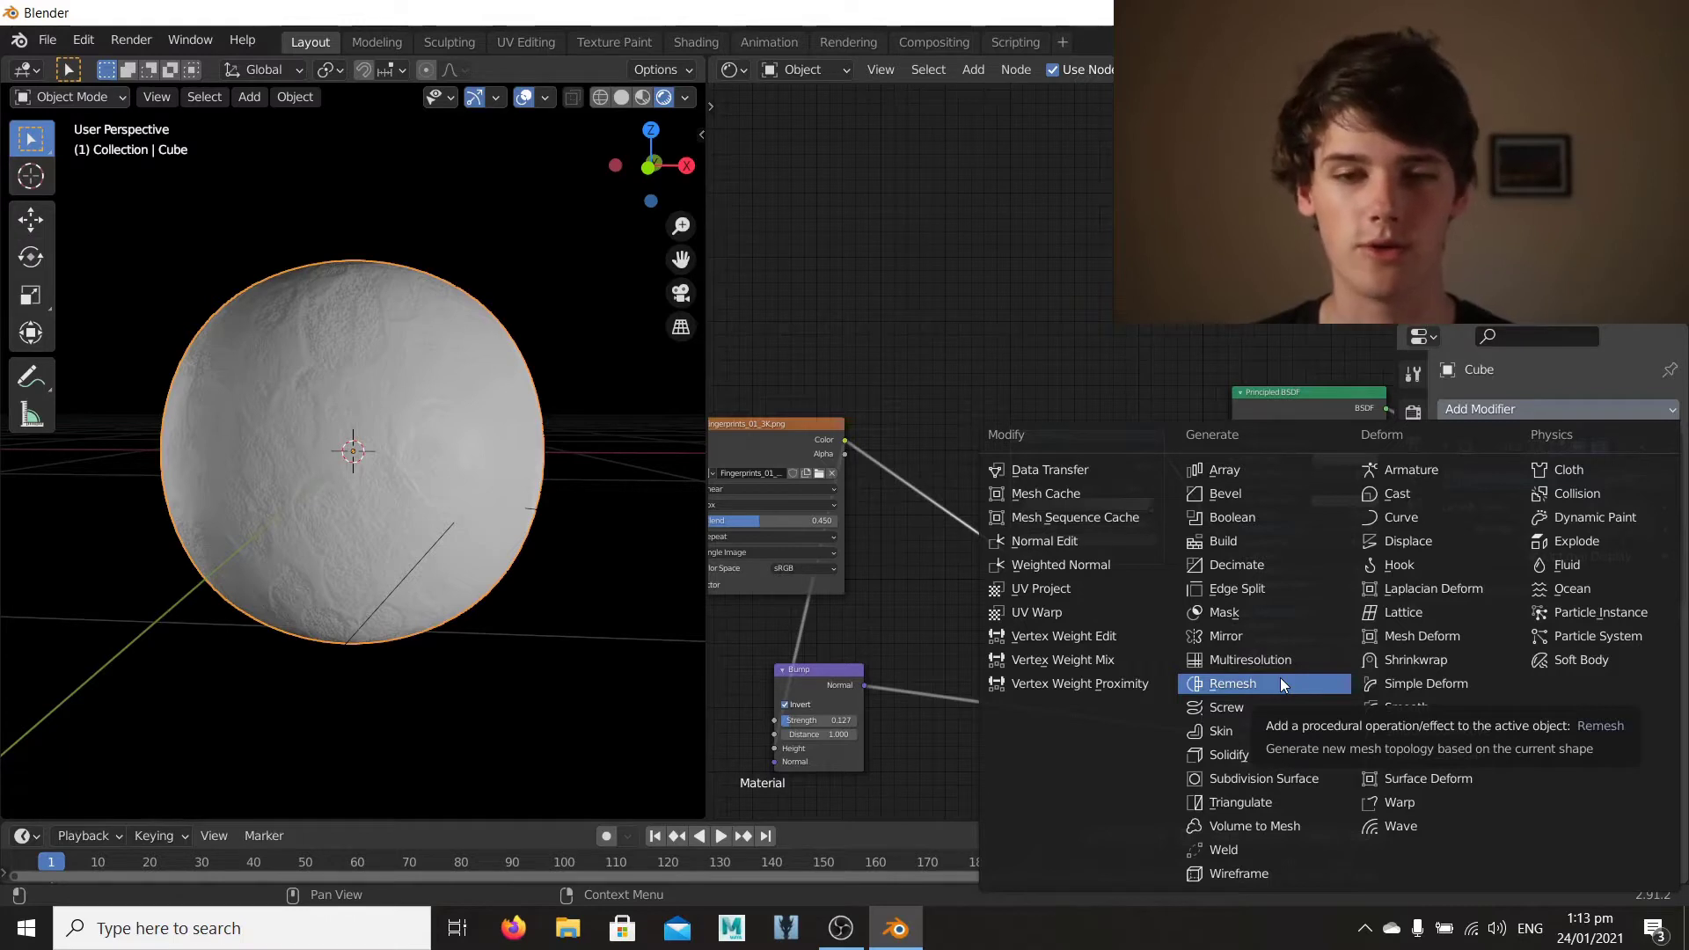
middle_drag(1240, 632, 790, 747)
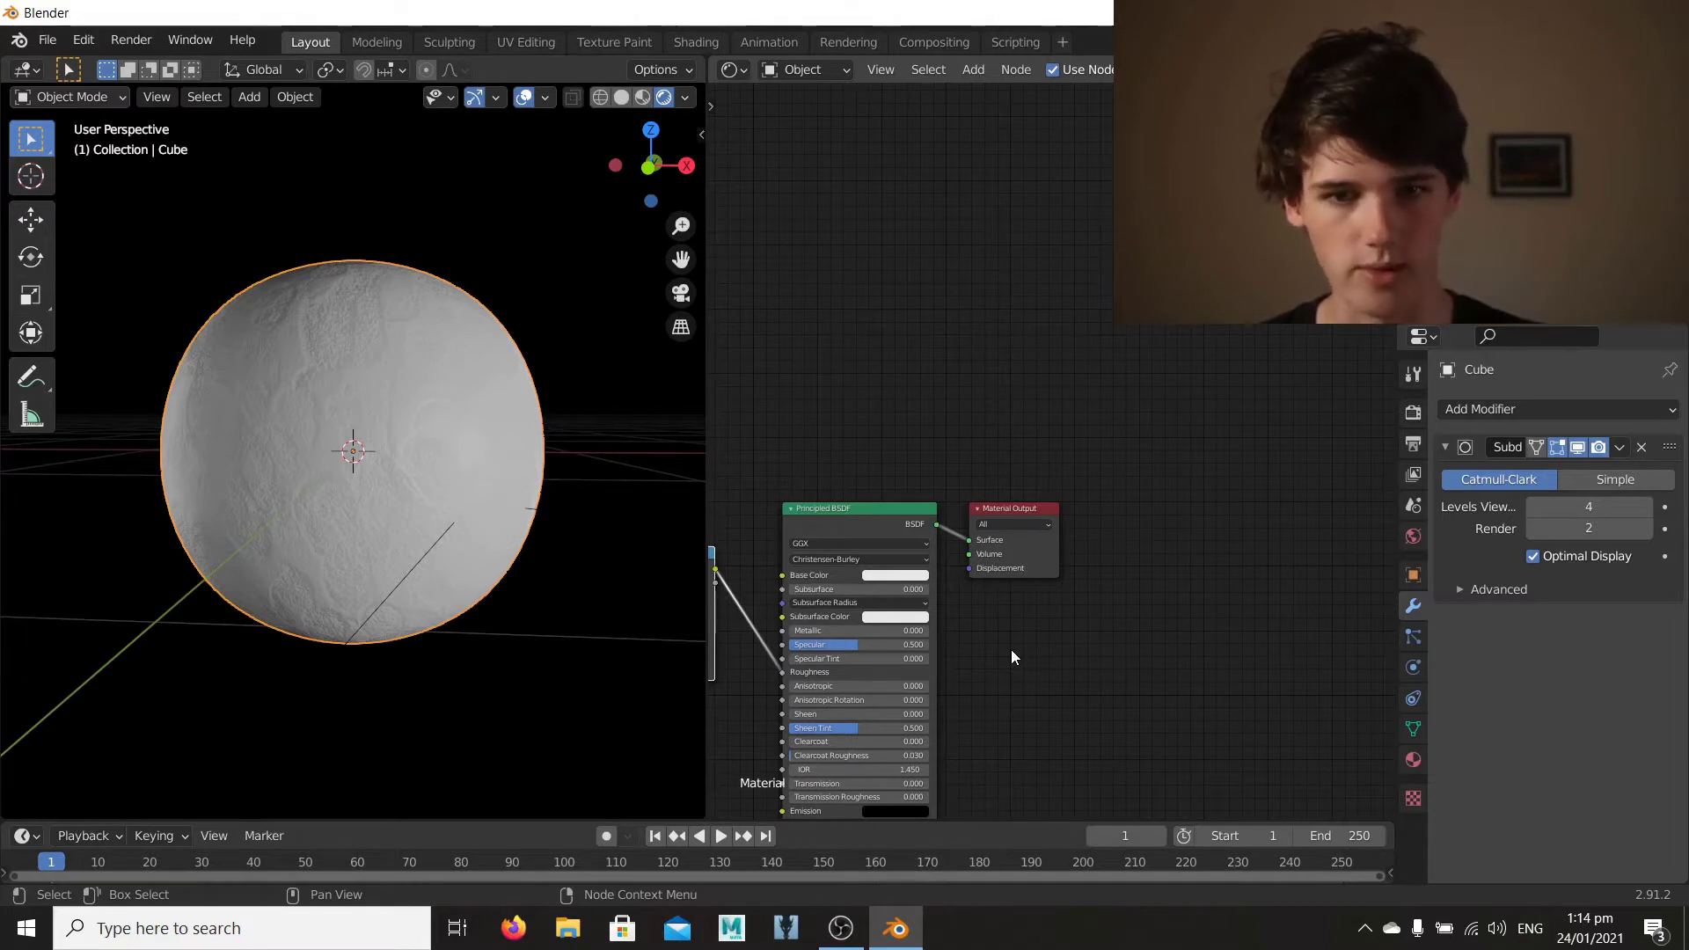
middle_drag(930, 462, 1097, 431)
middle_drag(926, 514, 934, 473)
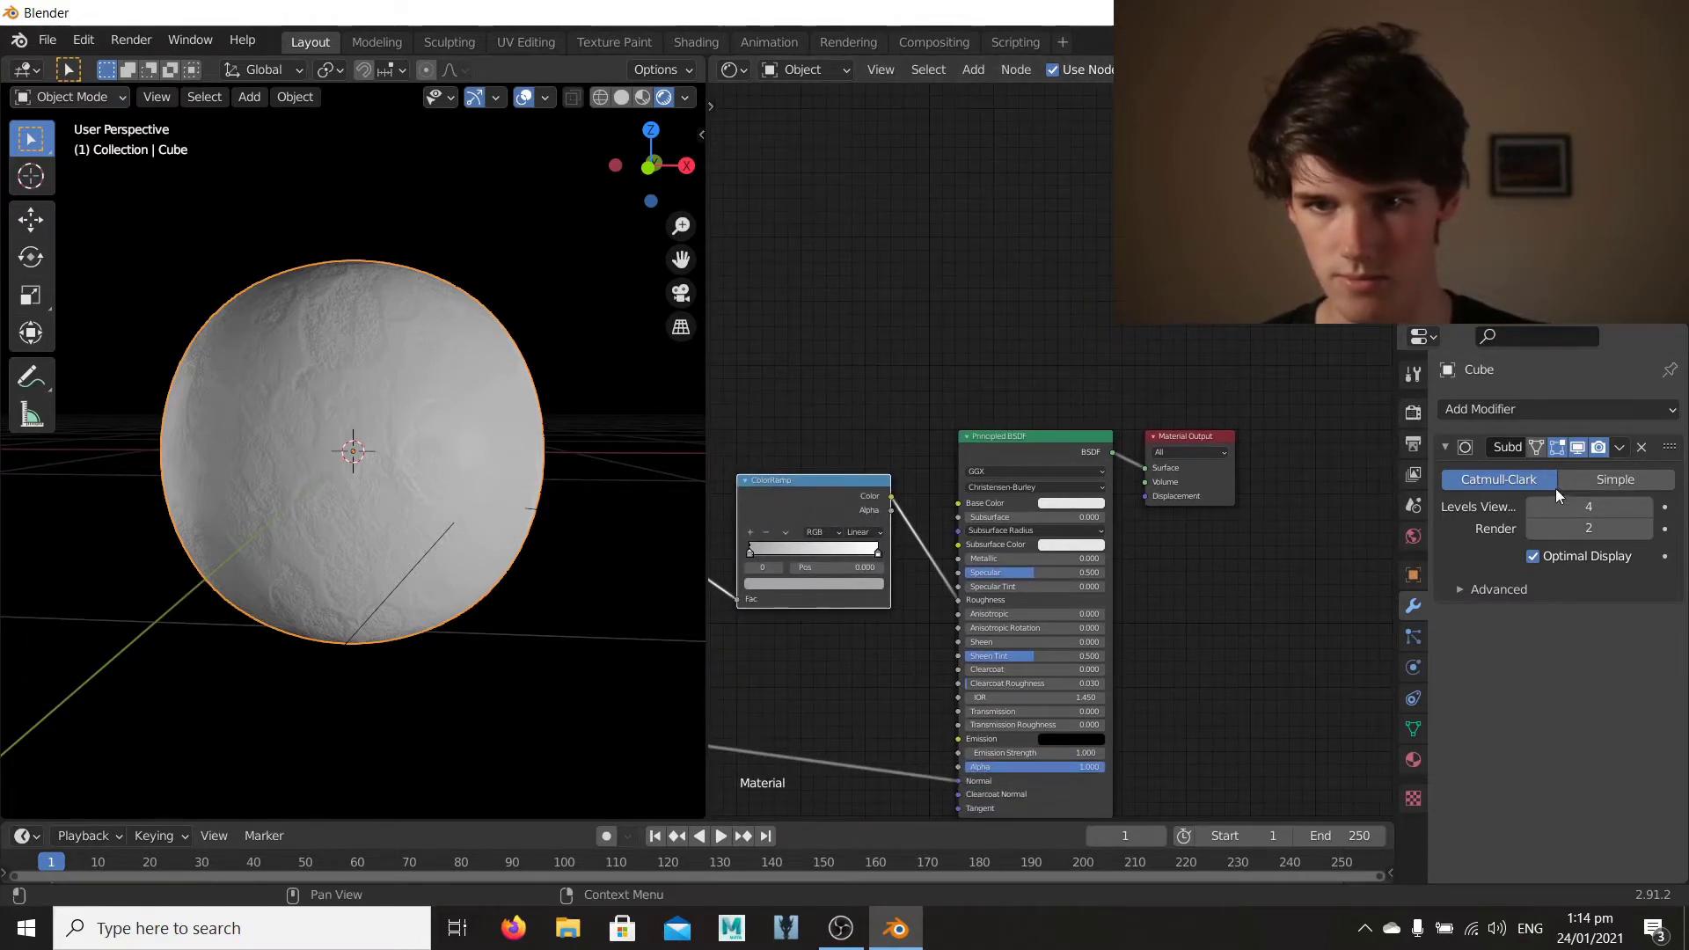
click(1508, 409)
click(1376, 541)
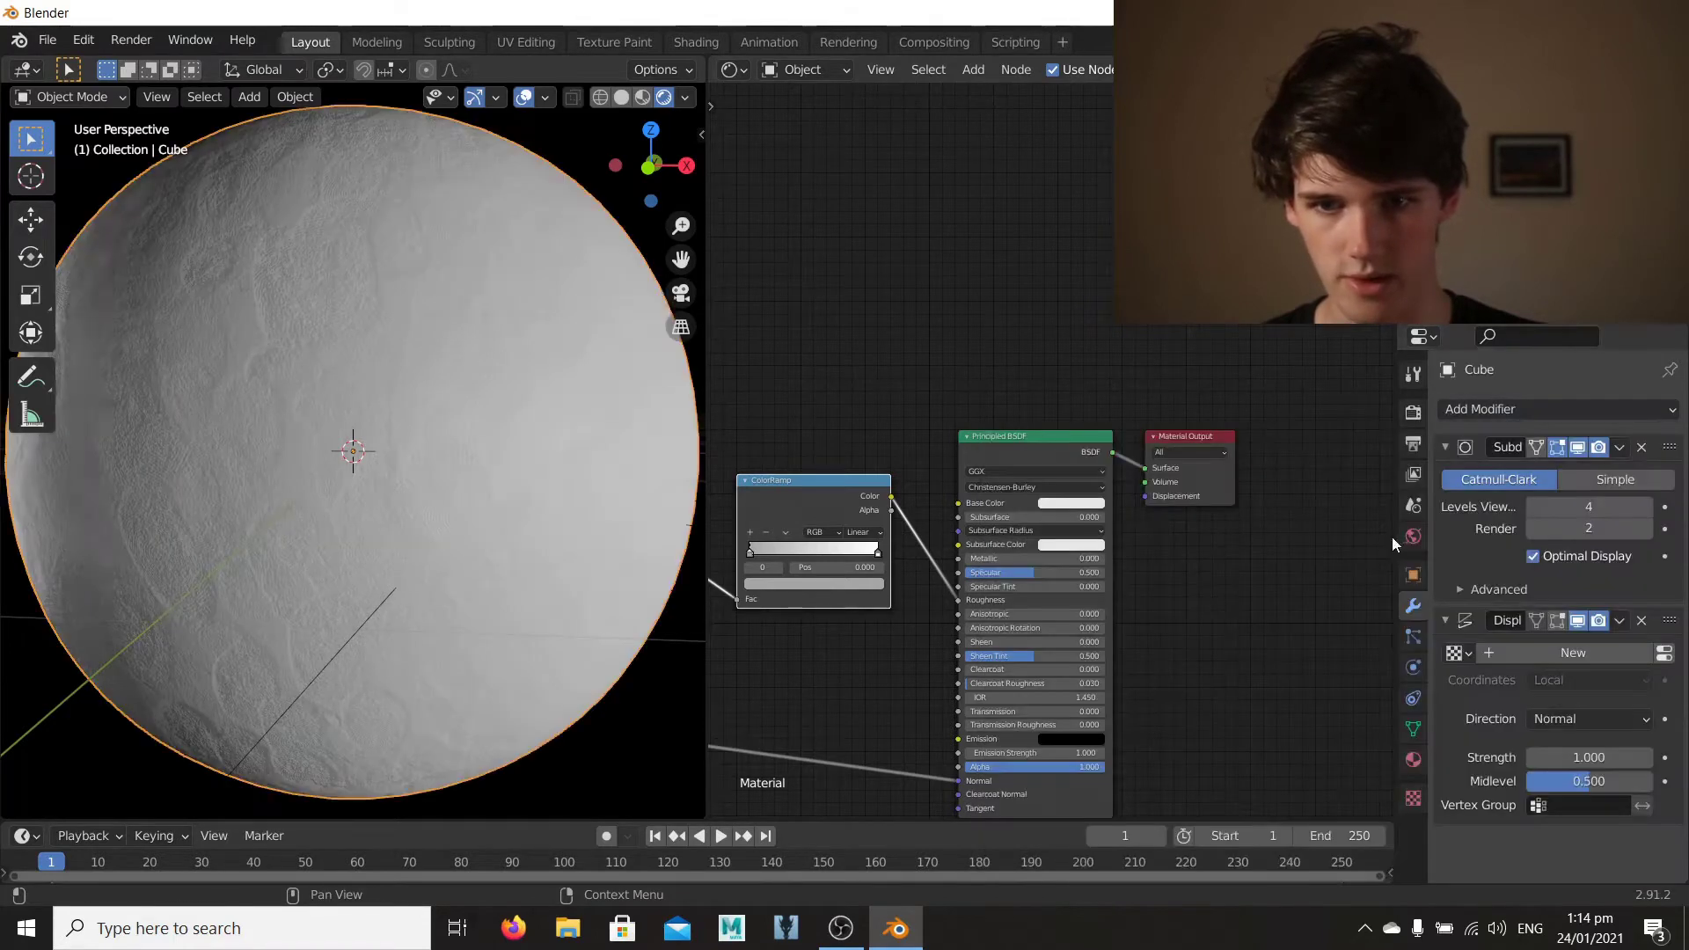
Step: Create a new Clouds texture for the Displace modifier and set its size to 0.60
click(1404, 797)
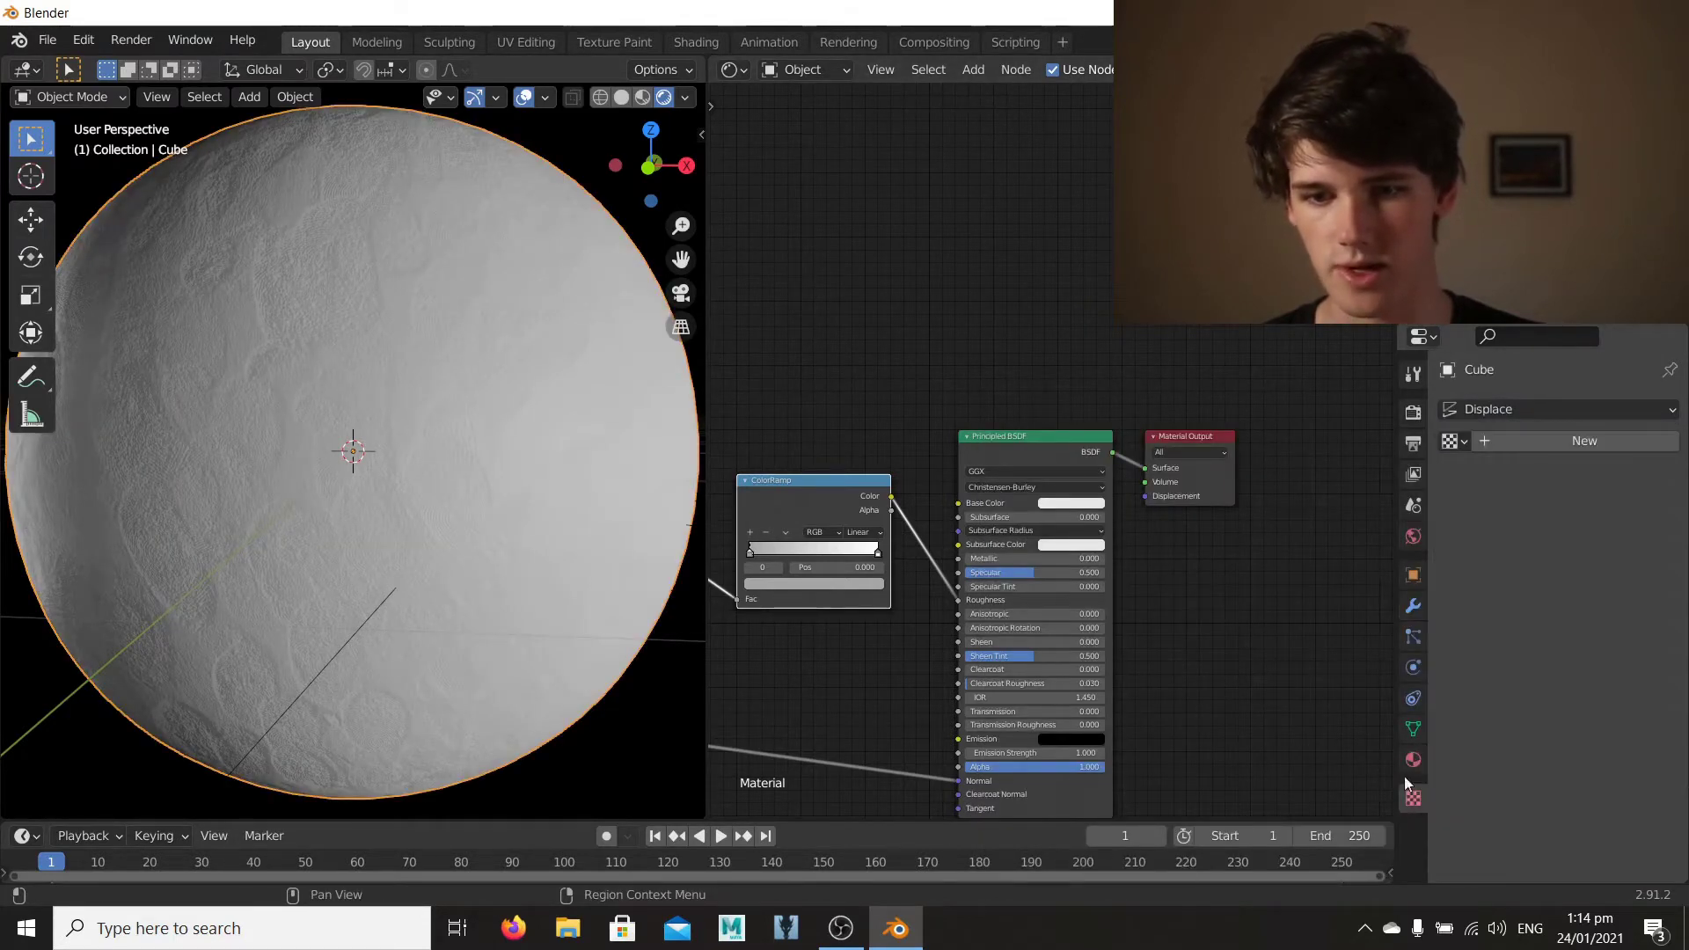
click(1542, 442)
click(1540, 472)
click(1538, 545)
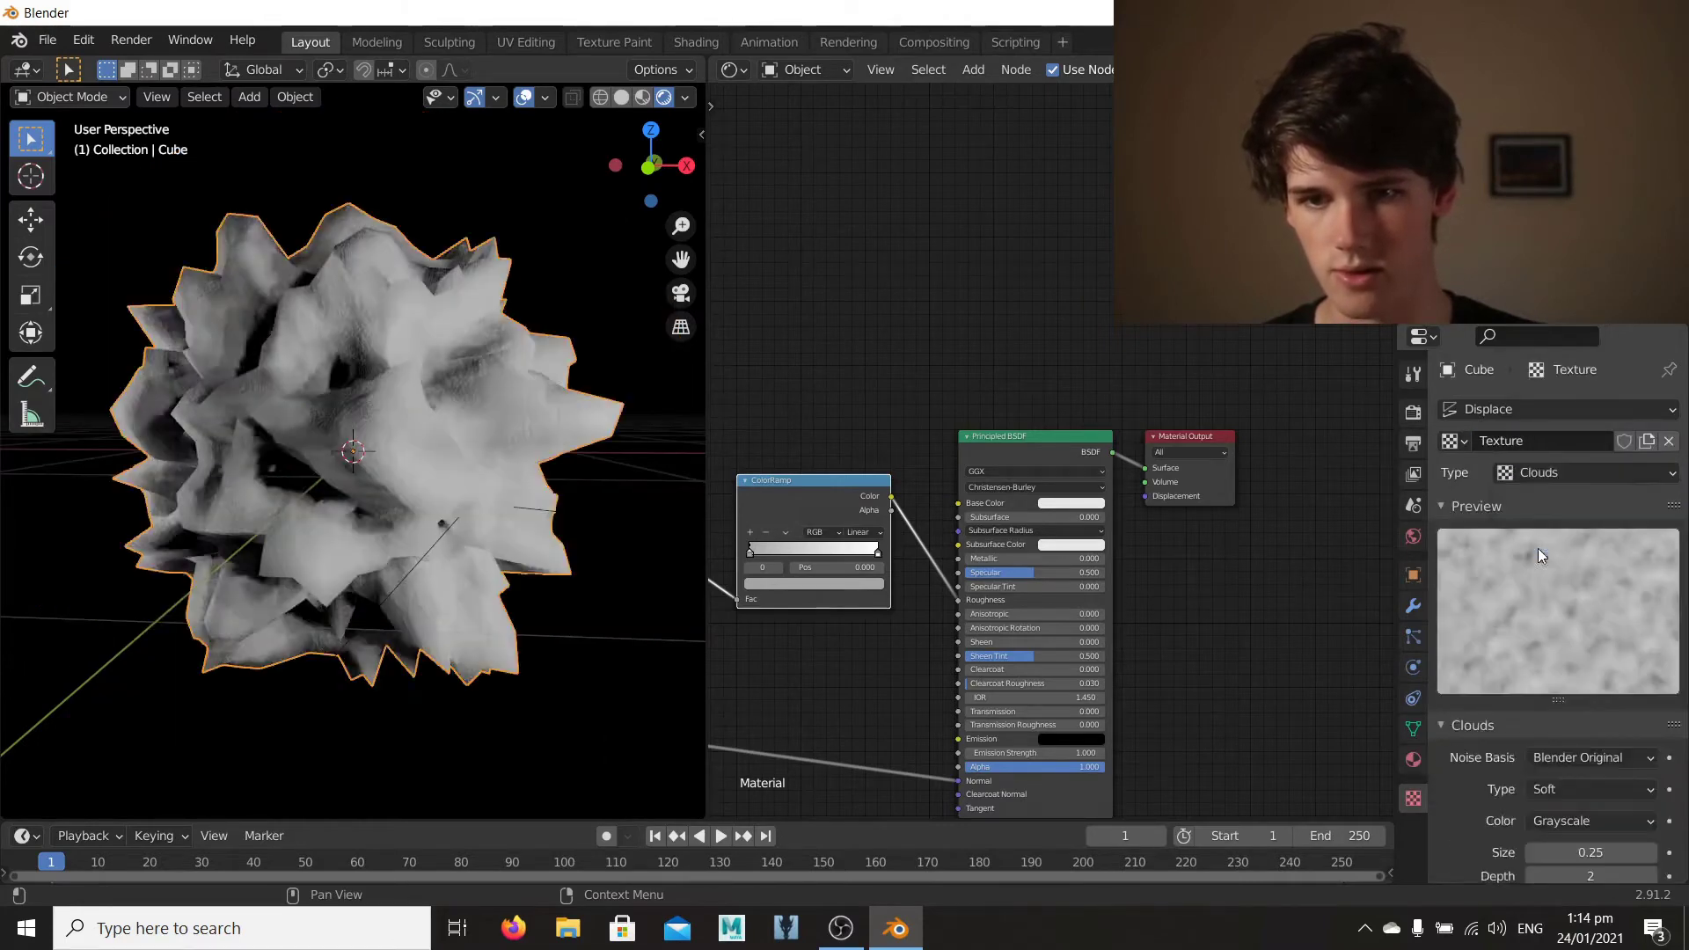
drag(1591, 853, 1672, 852)
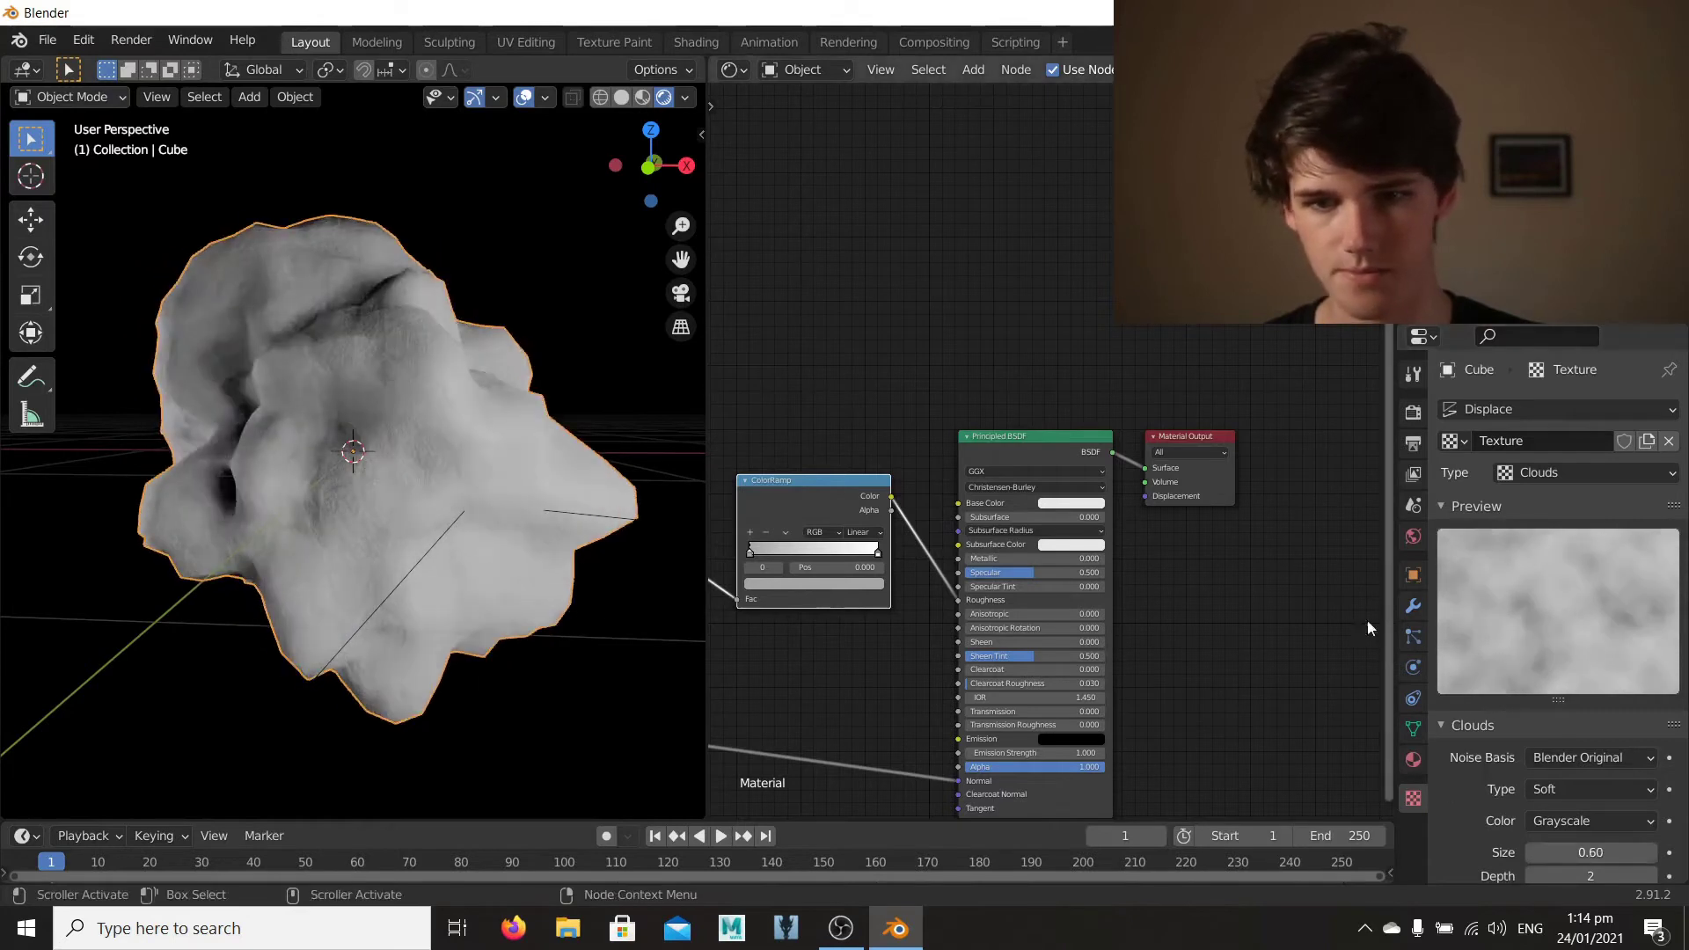
Step: Set the Displace modifier's strength to 0.09, check the deformed shape and return to the camera view
click(1414, 606)
click(1581, 758)
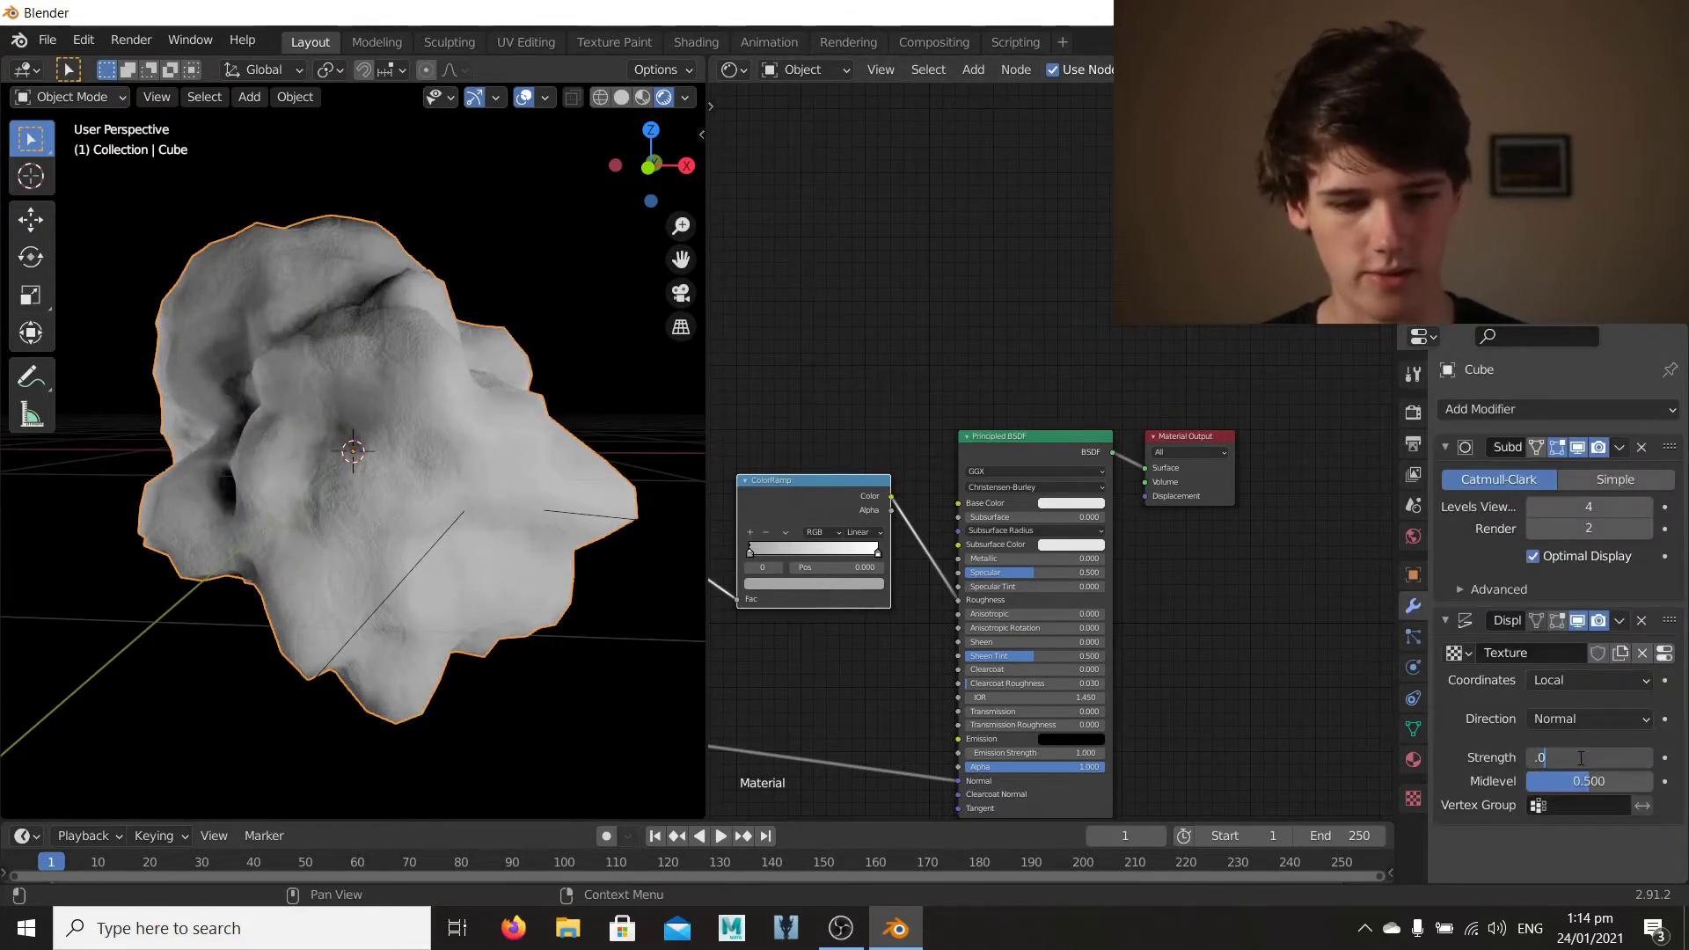
text(.07)
key(Return)
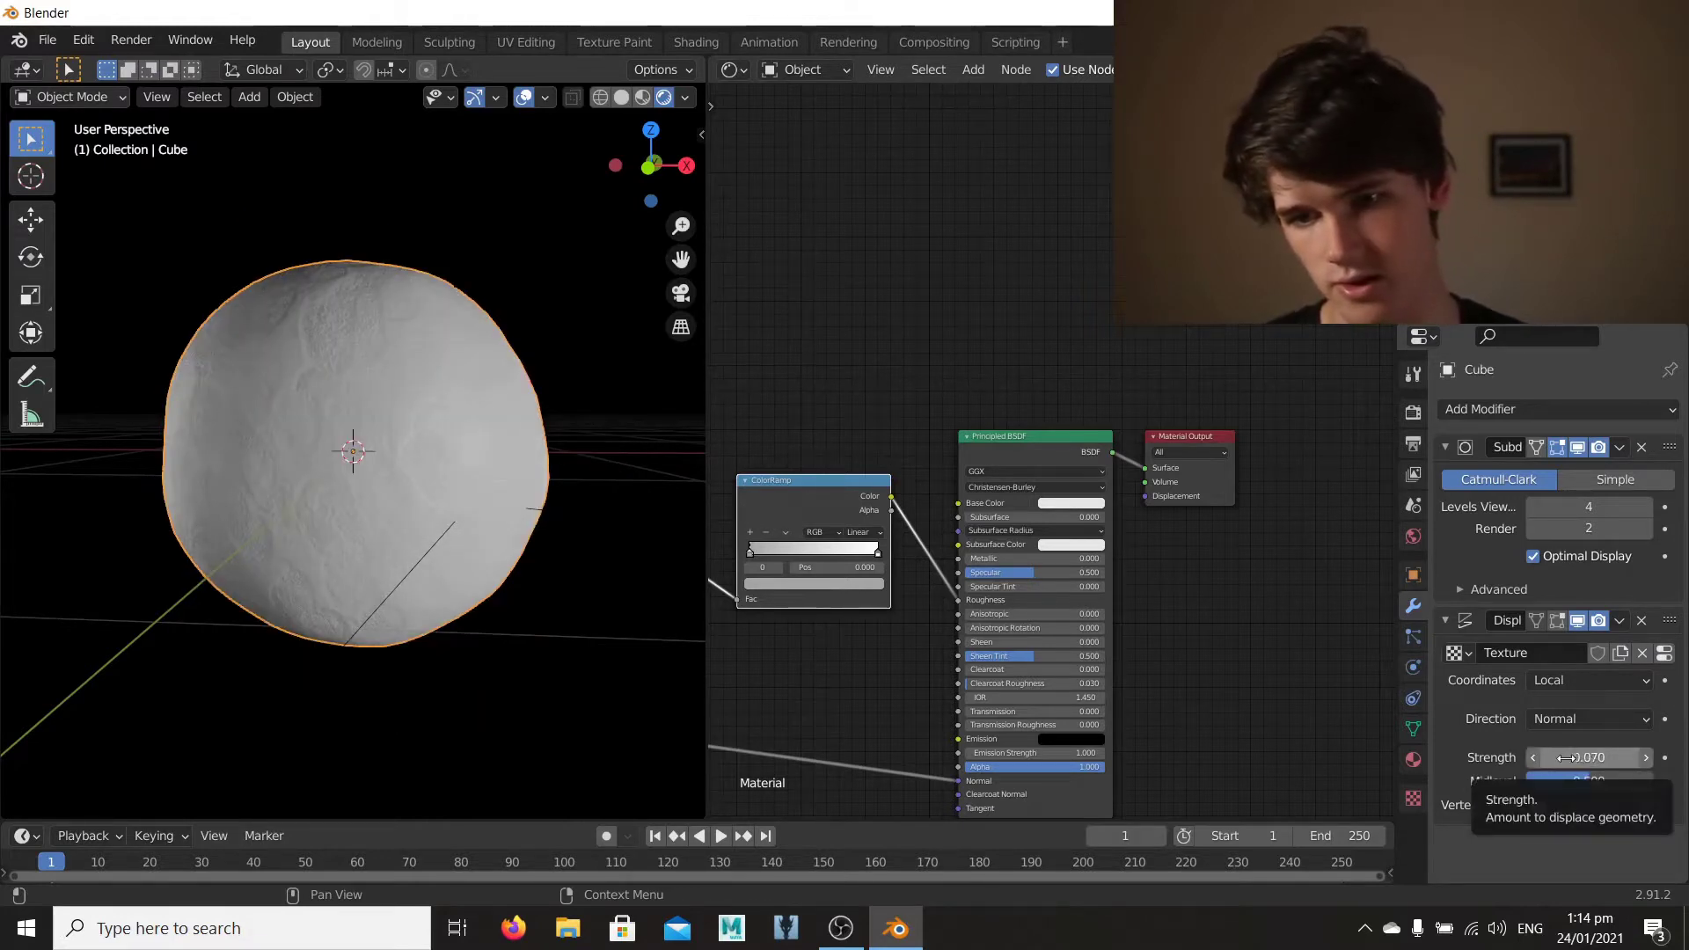
mouse_move(1566, 758)
mouse_down()
mouse_move(1610, 757)
mouse_move(1574, 757)
mouse_up()
scroll(345, 312, down, 2)
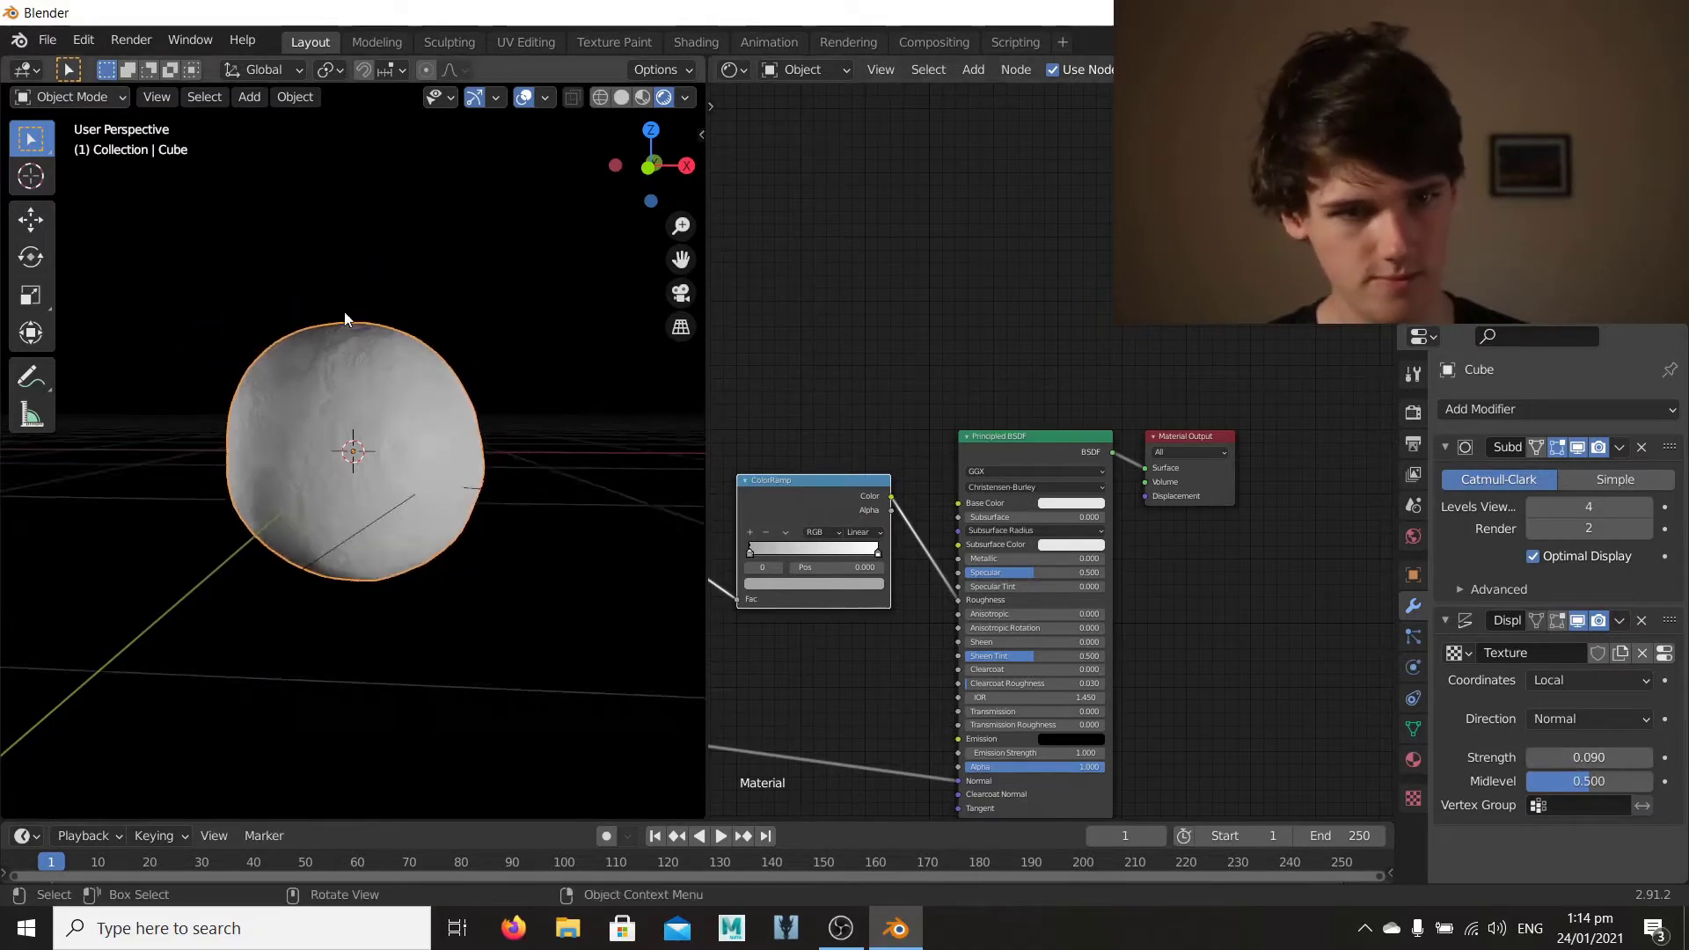
scroll(345, 311, up, 3)
middle_drag(340, 324, 308, 491)
key(KP_0)
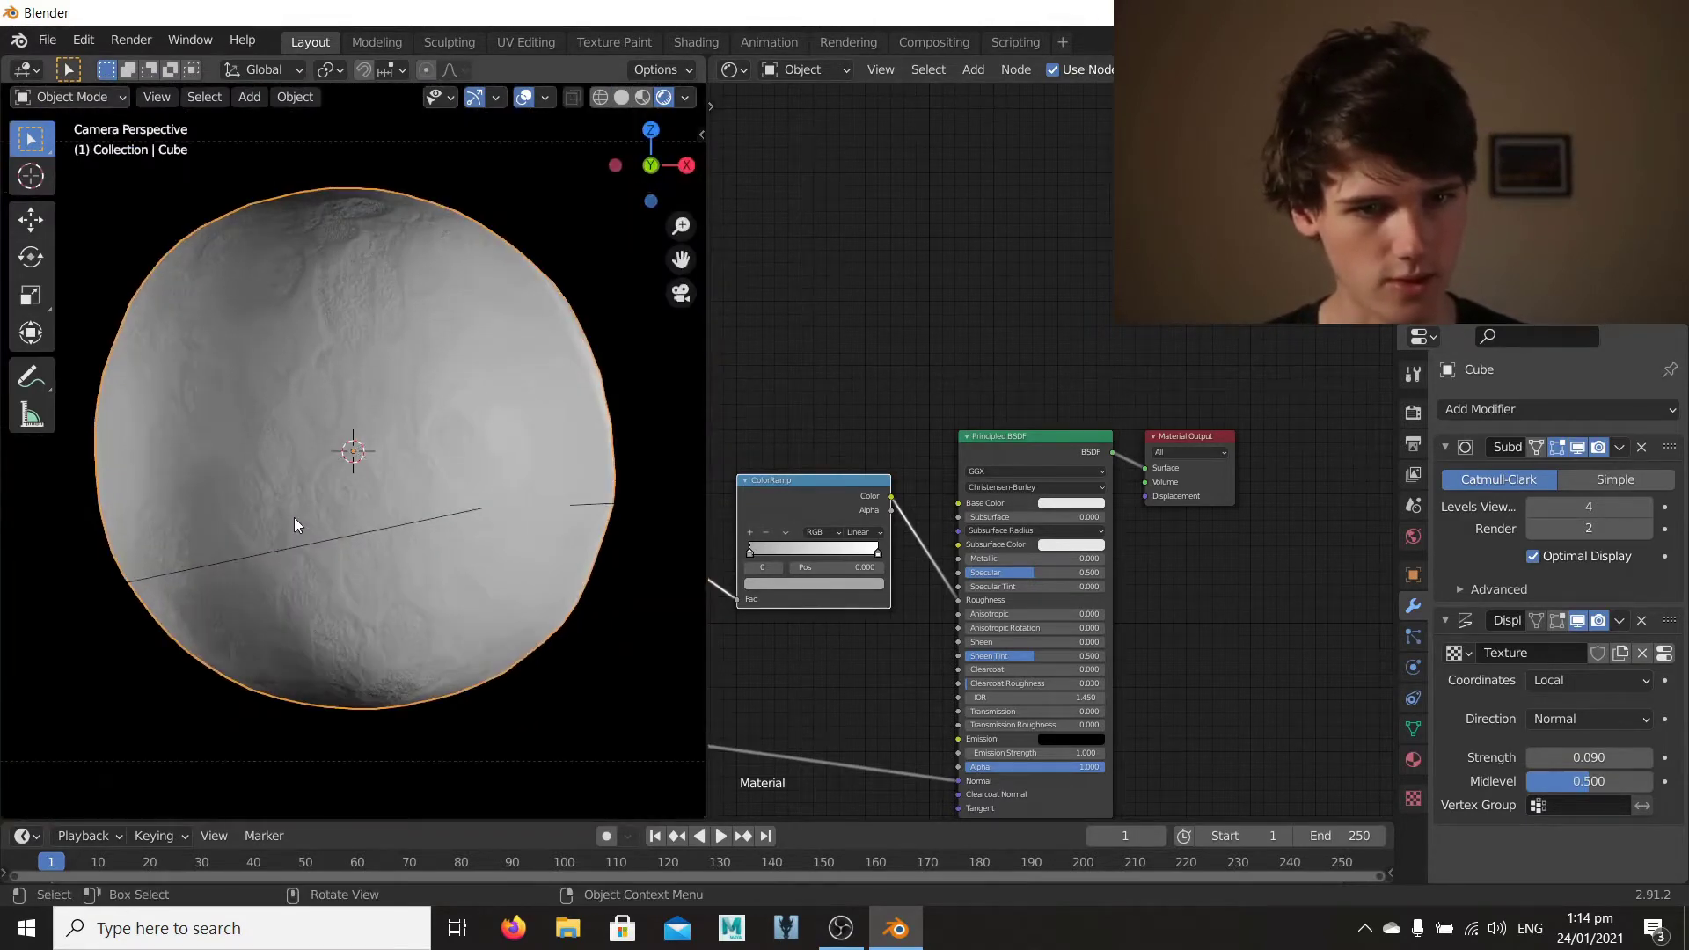
Step: Move the Texture Coordinate, Scale, fingerprint texture and ColorRamp nodes together up and away from the Bump node
middle_drag(853, 378, 1337, 226)
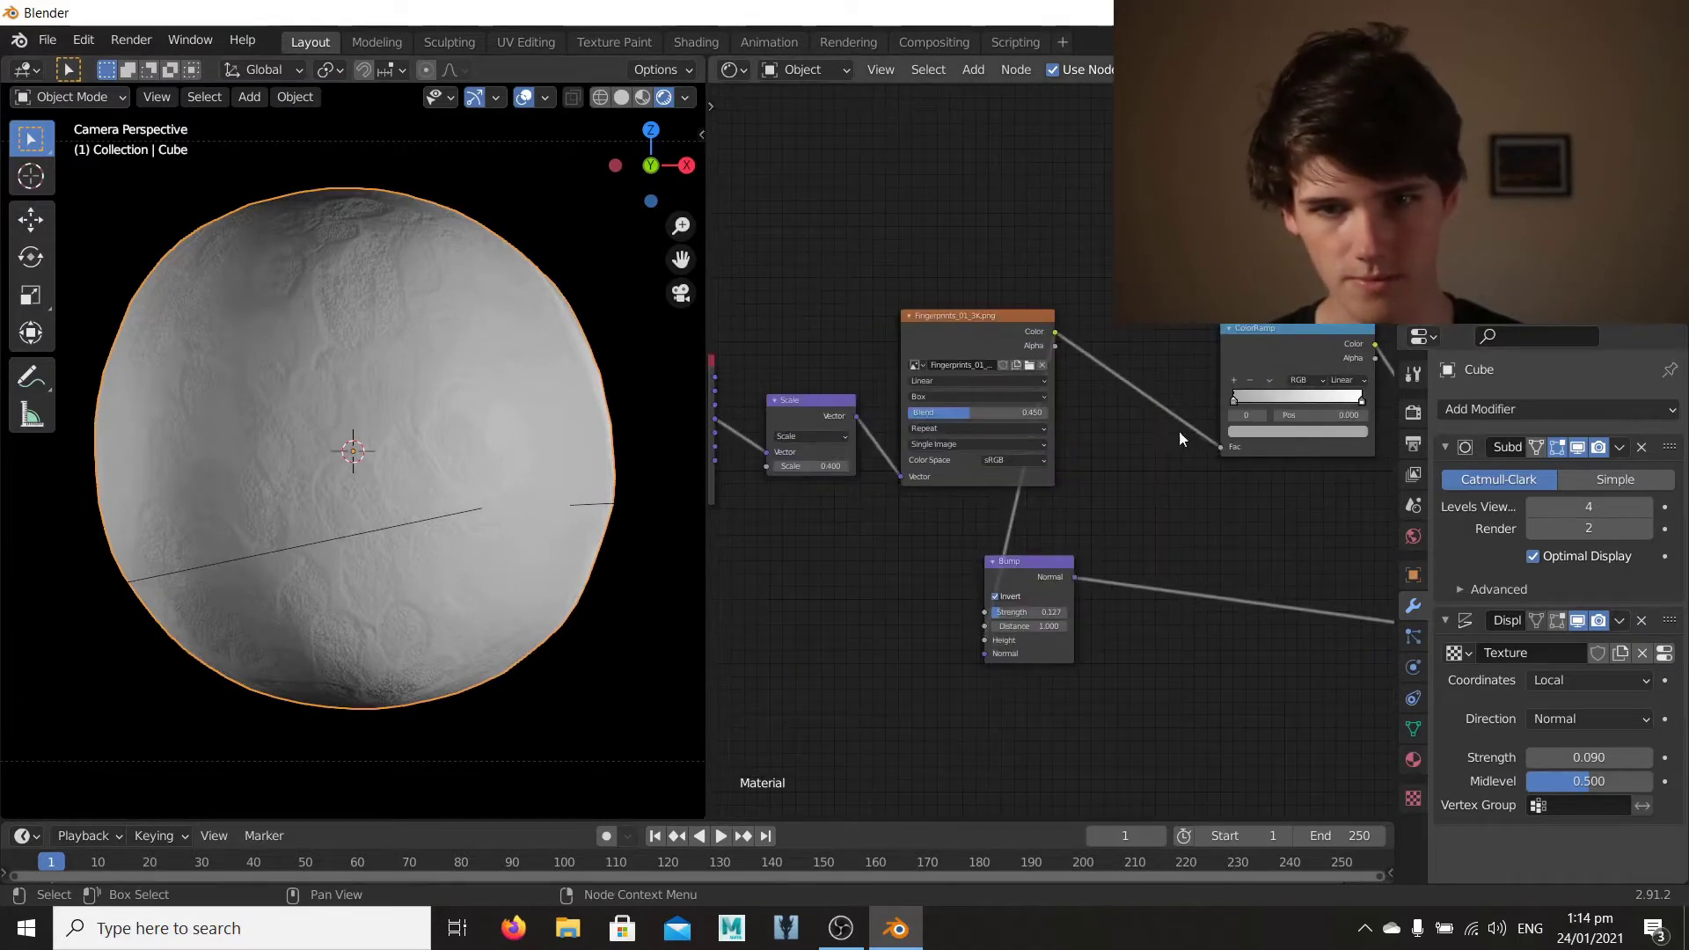
scroll(1178, 431, down, 3)
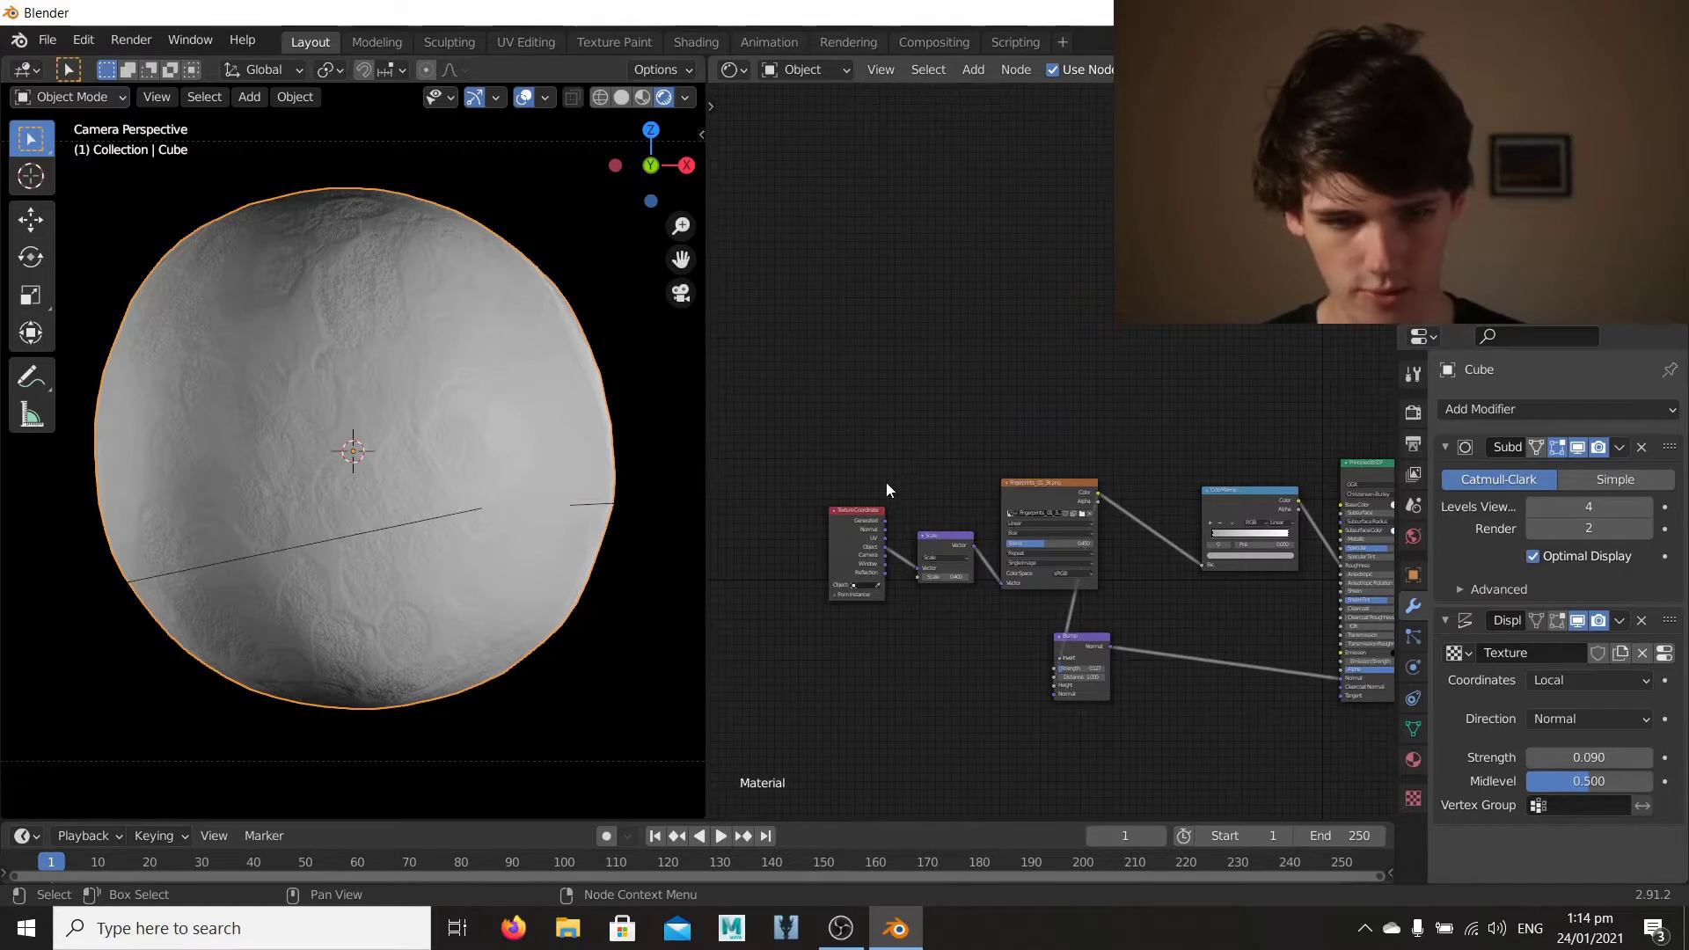
key(c)
mouse_move(855, 550)
mouse_down()
mouse_move(1032, 551)
mouse_move(1248, 513)
mouse_up()
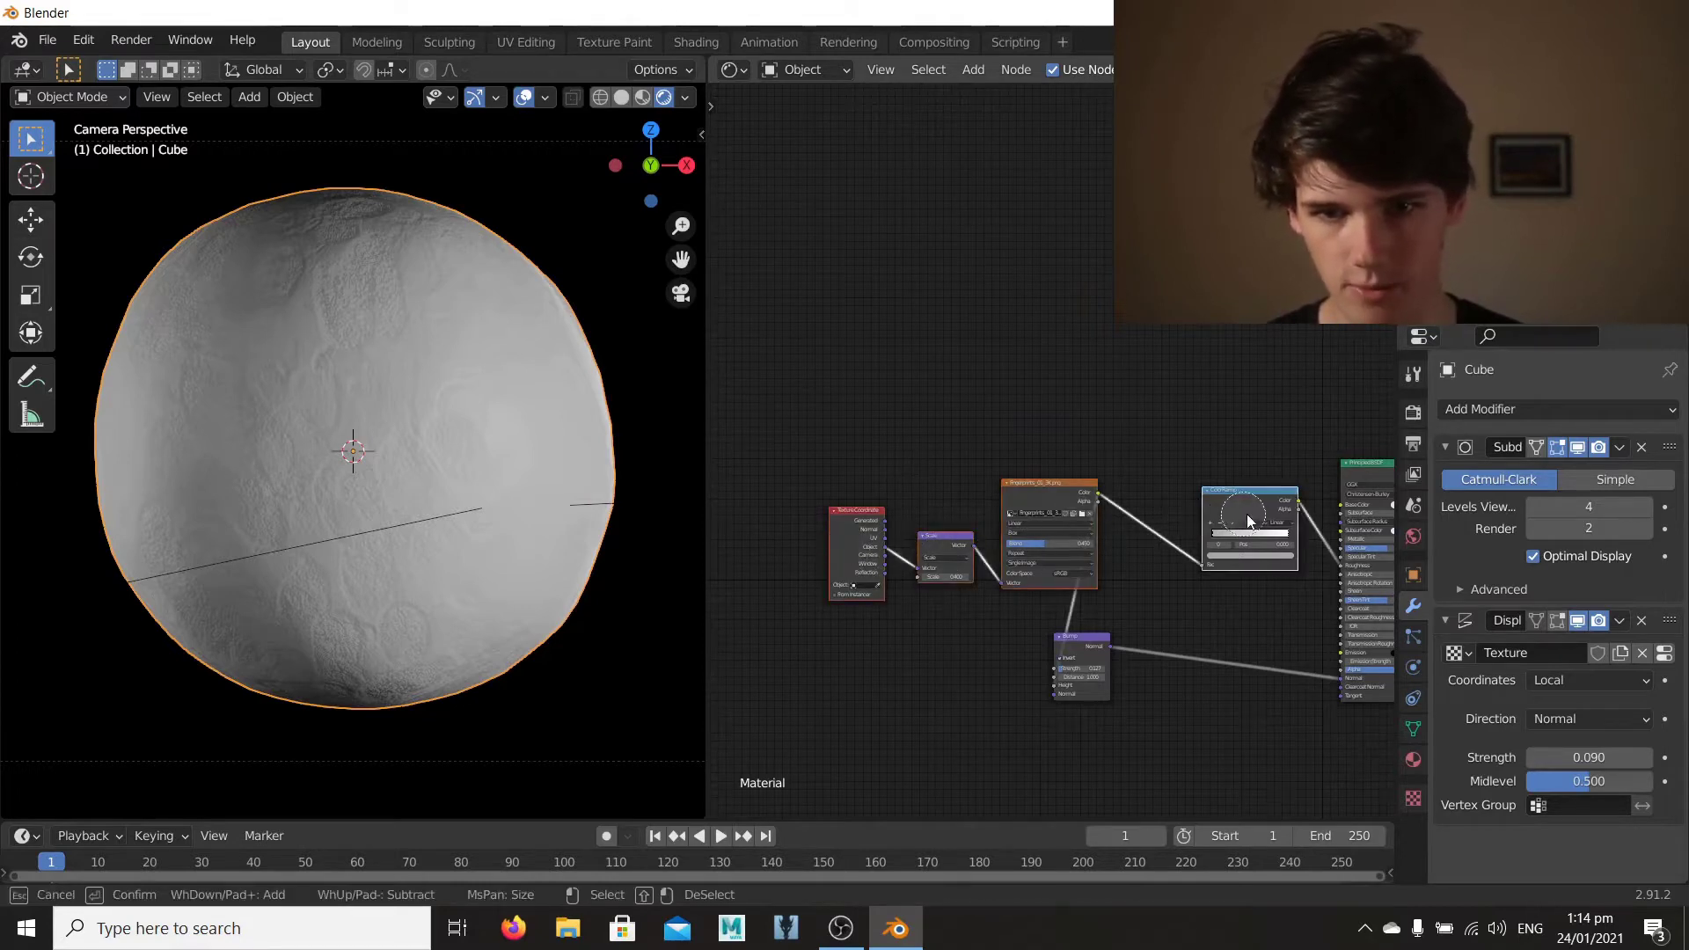
key(Escape)
click(885, 435)
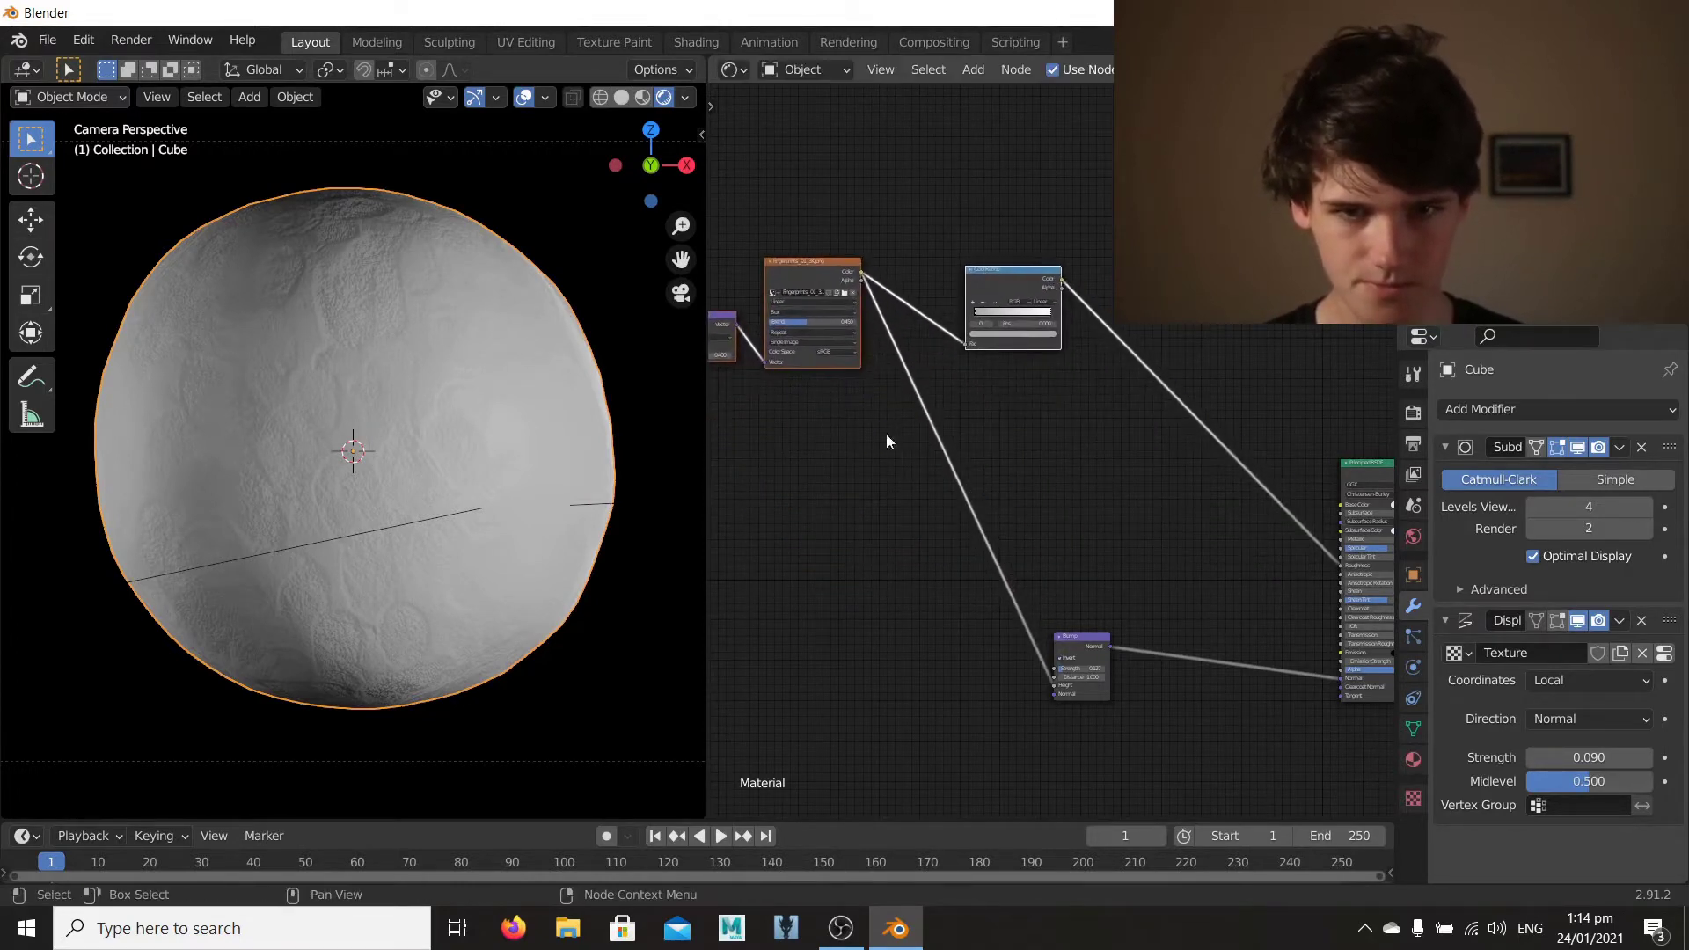
Step: Add a Voronoi Texture node under the fingerprint texture and place a duplicate of it directly below
middle_drag(839, 612, 1066, 696)
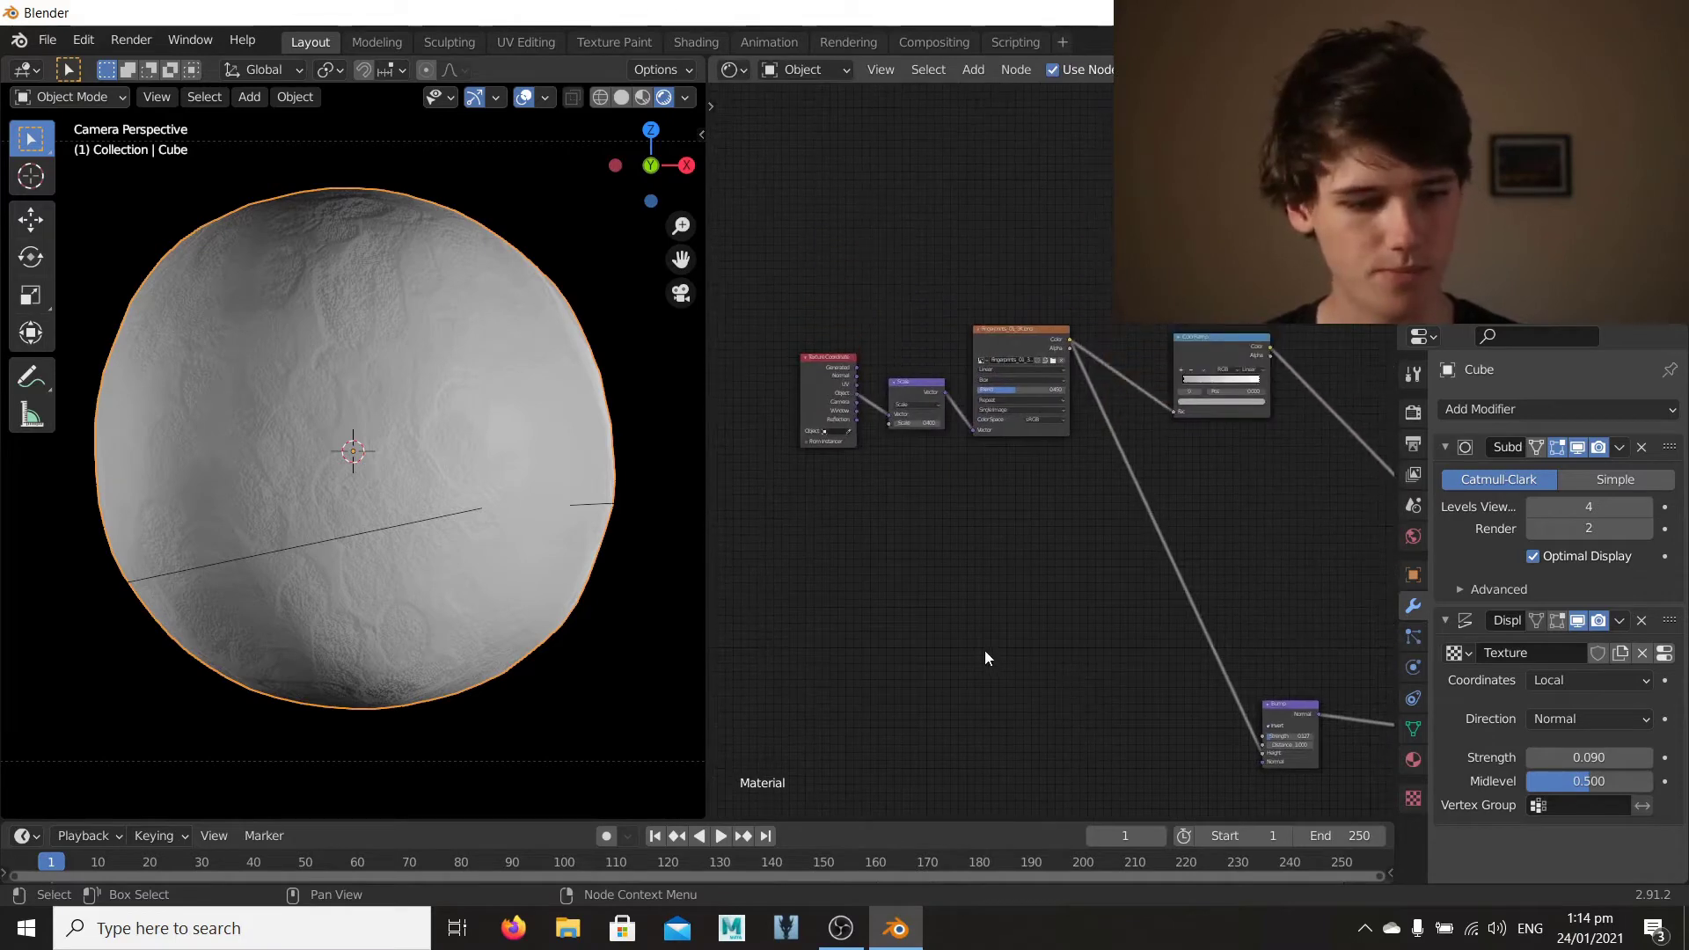
key(shift+a)
mouse_move(985, 651)
mouse_move(936, 587)
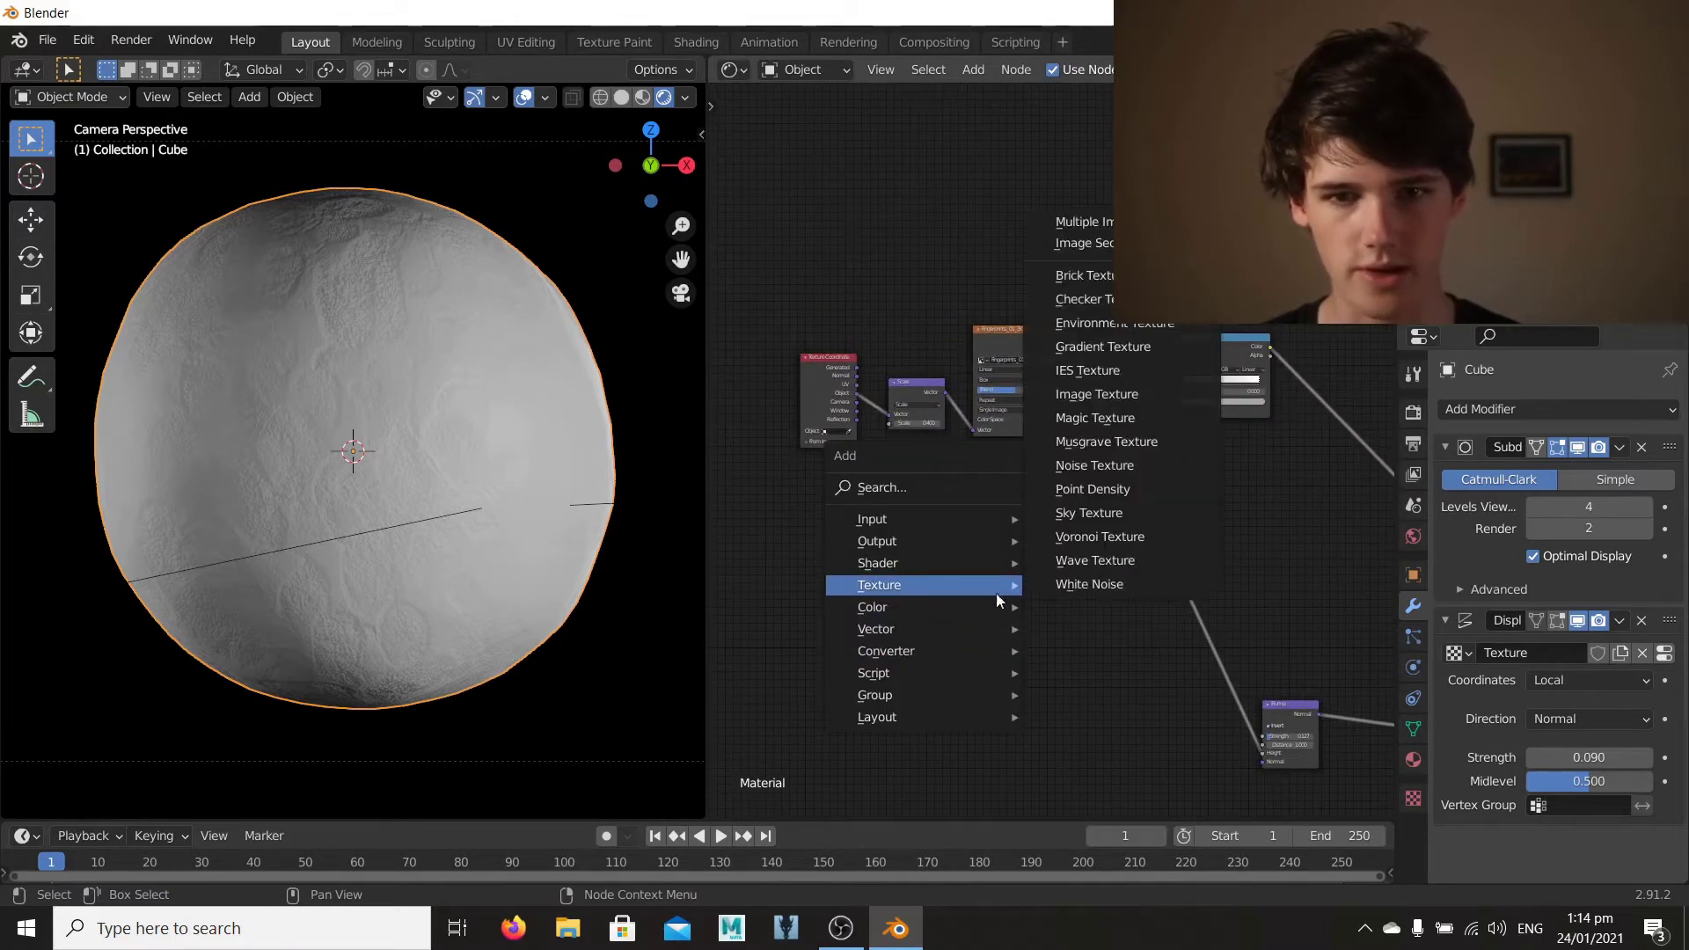
click(1068, 554)
click(941, 538)
scroll(880, 668, up, 3)
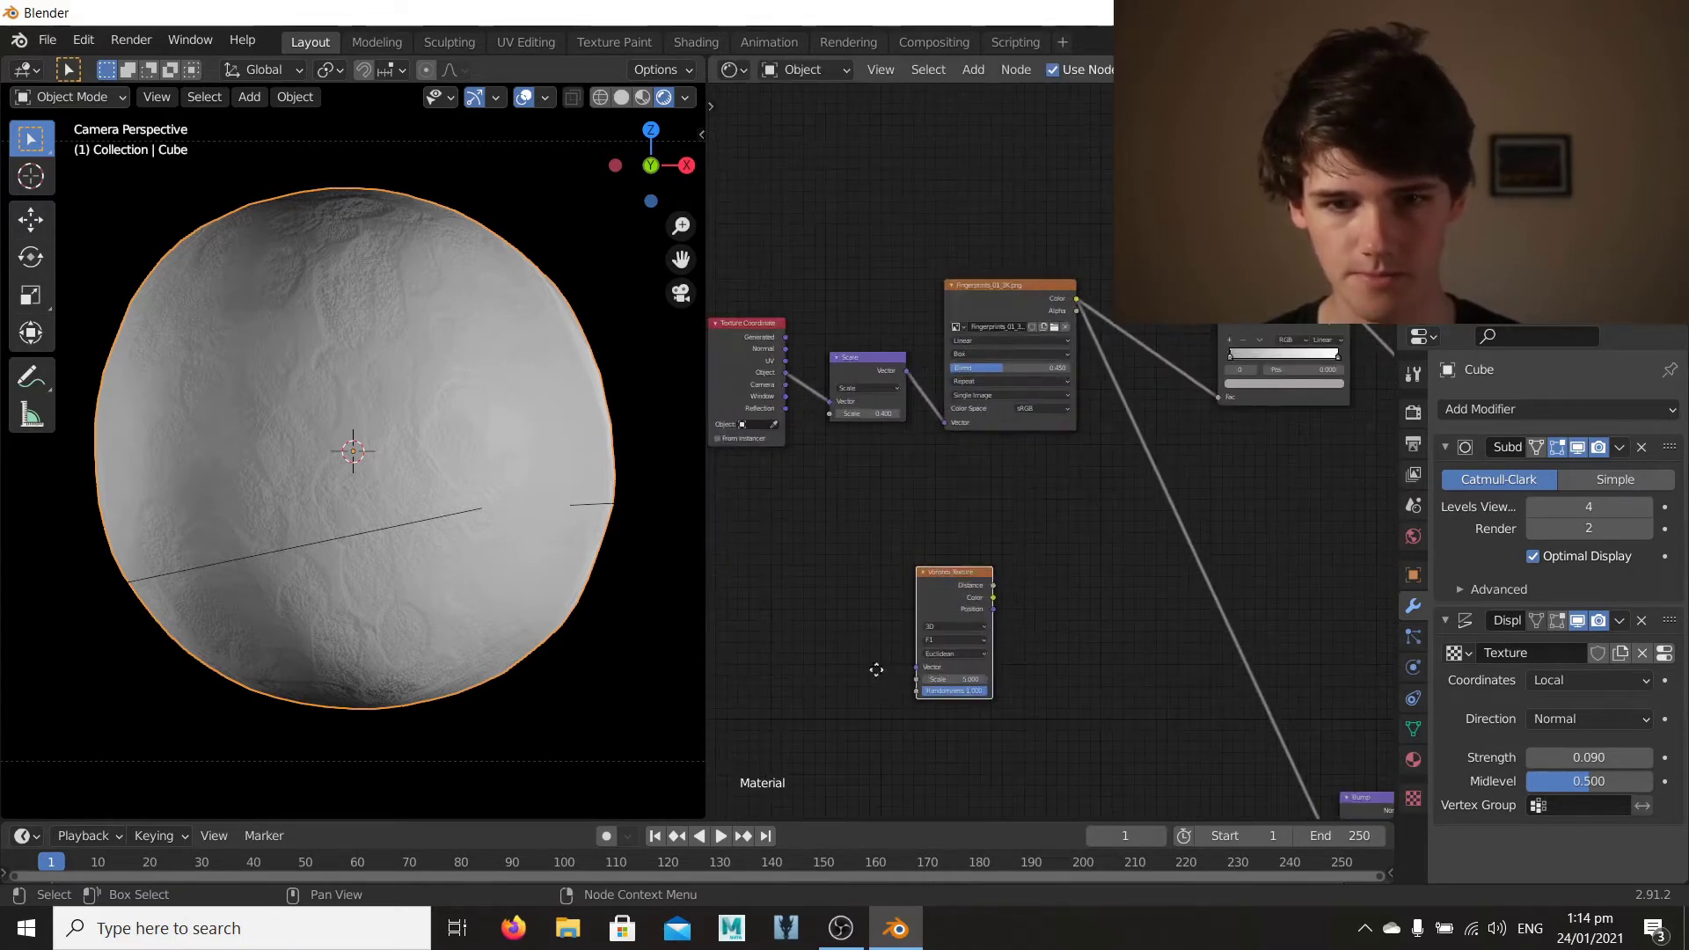
key(shift+d)
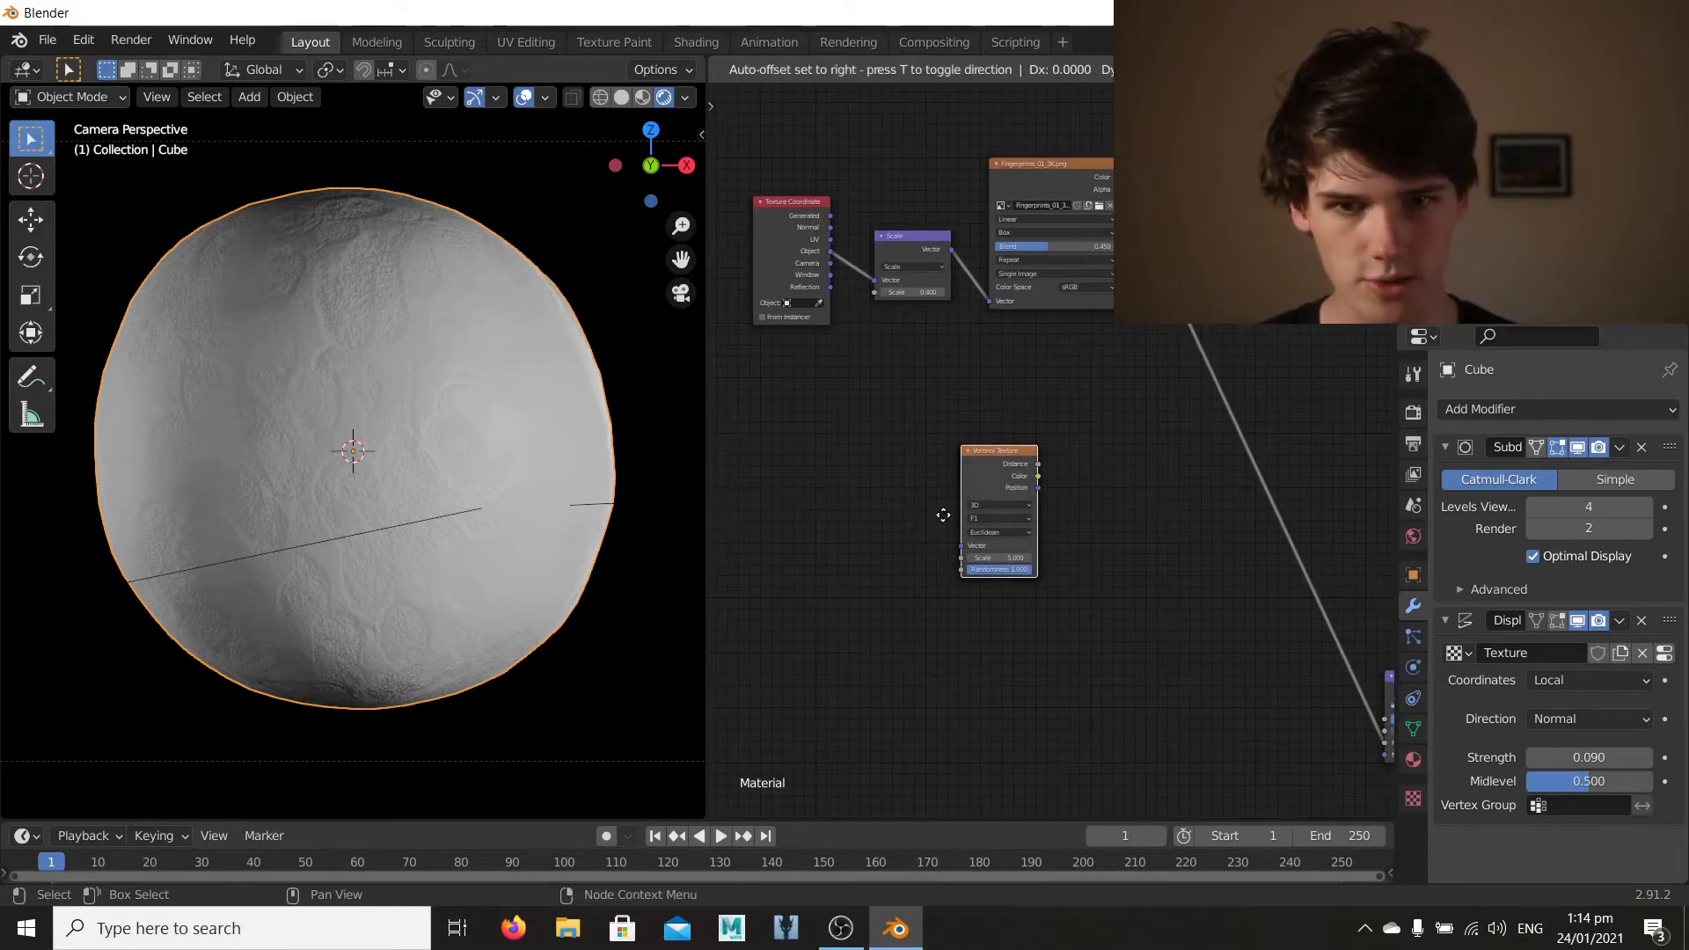
click(945, 387)
drag(986, 462, 986, 474)
Step: Connect the Texture Coordinate node's Object output to the Vector inputs of both Voronoi Texture nodes
middle_drag(959, 429, 1039, 563)
scroll(1036, 550, up, 1)
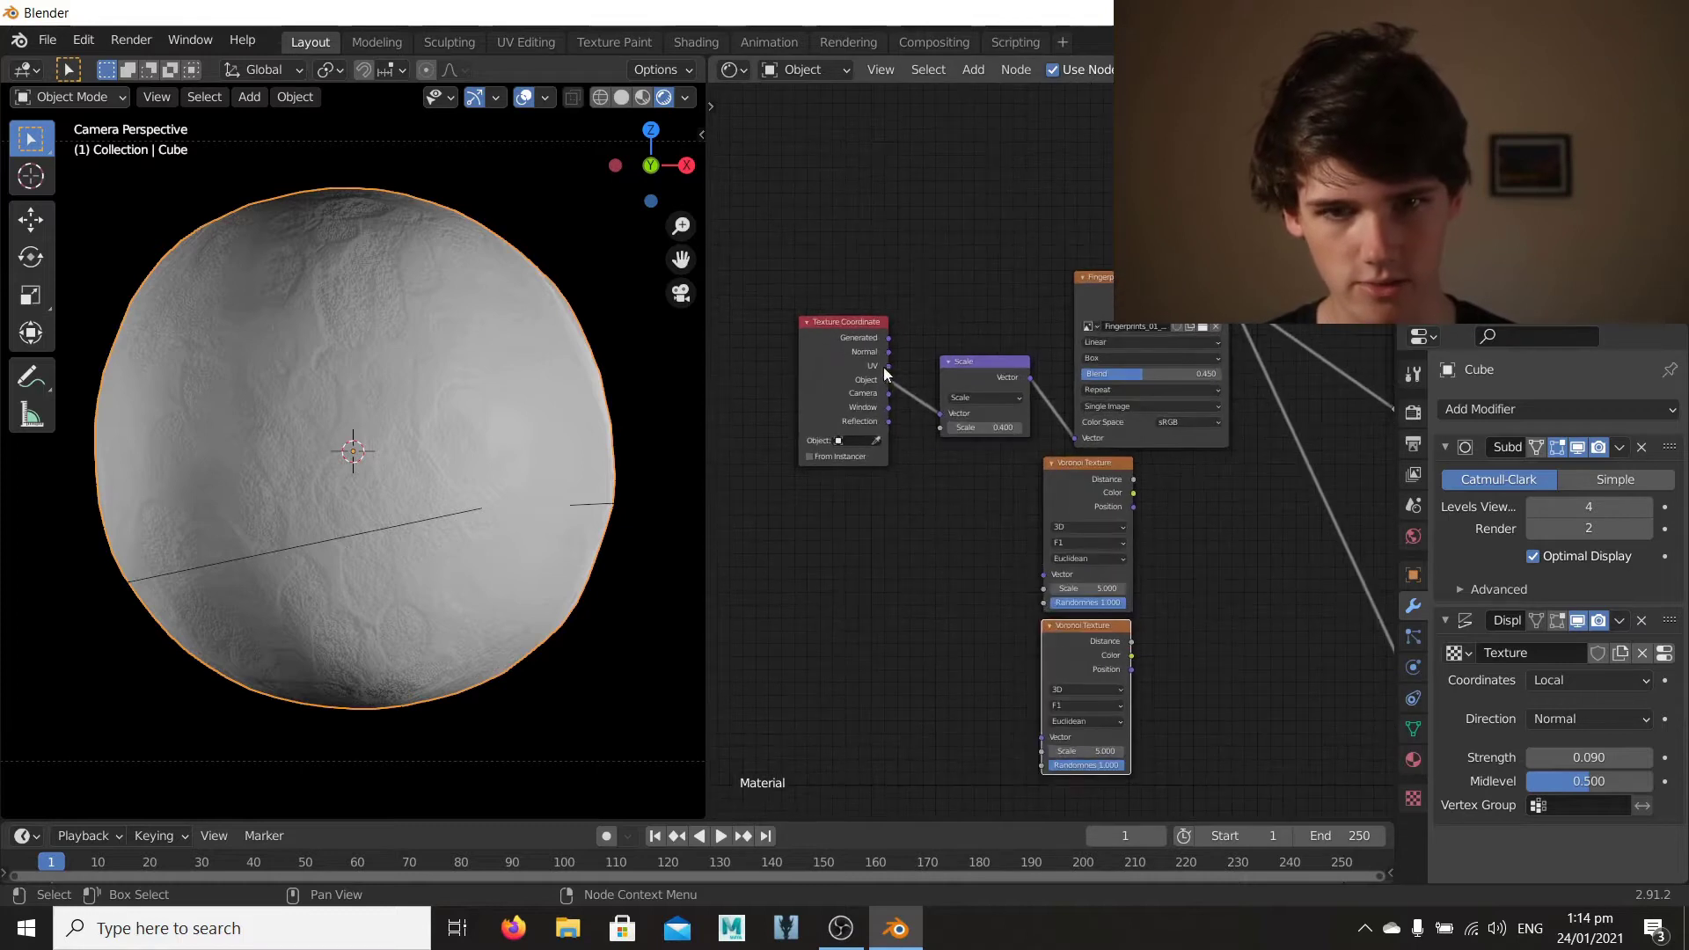
drag(890, 380, 1043, 575)
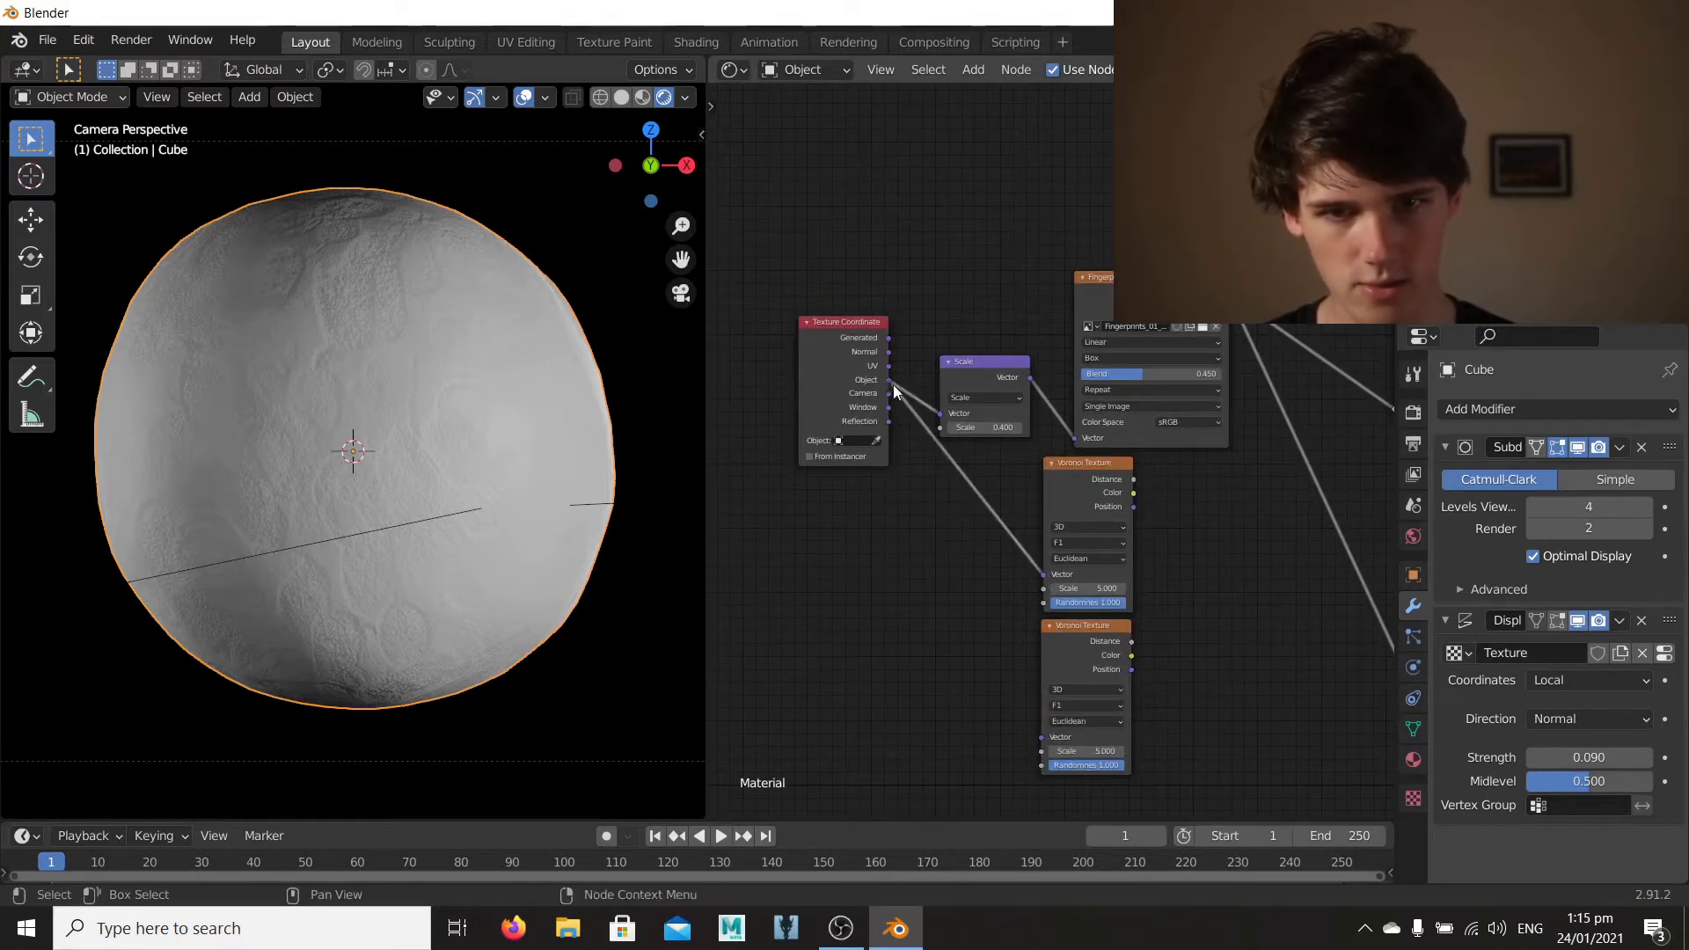
drag(890, 380, 1047, 739)
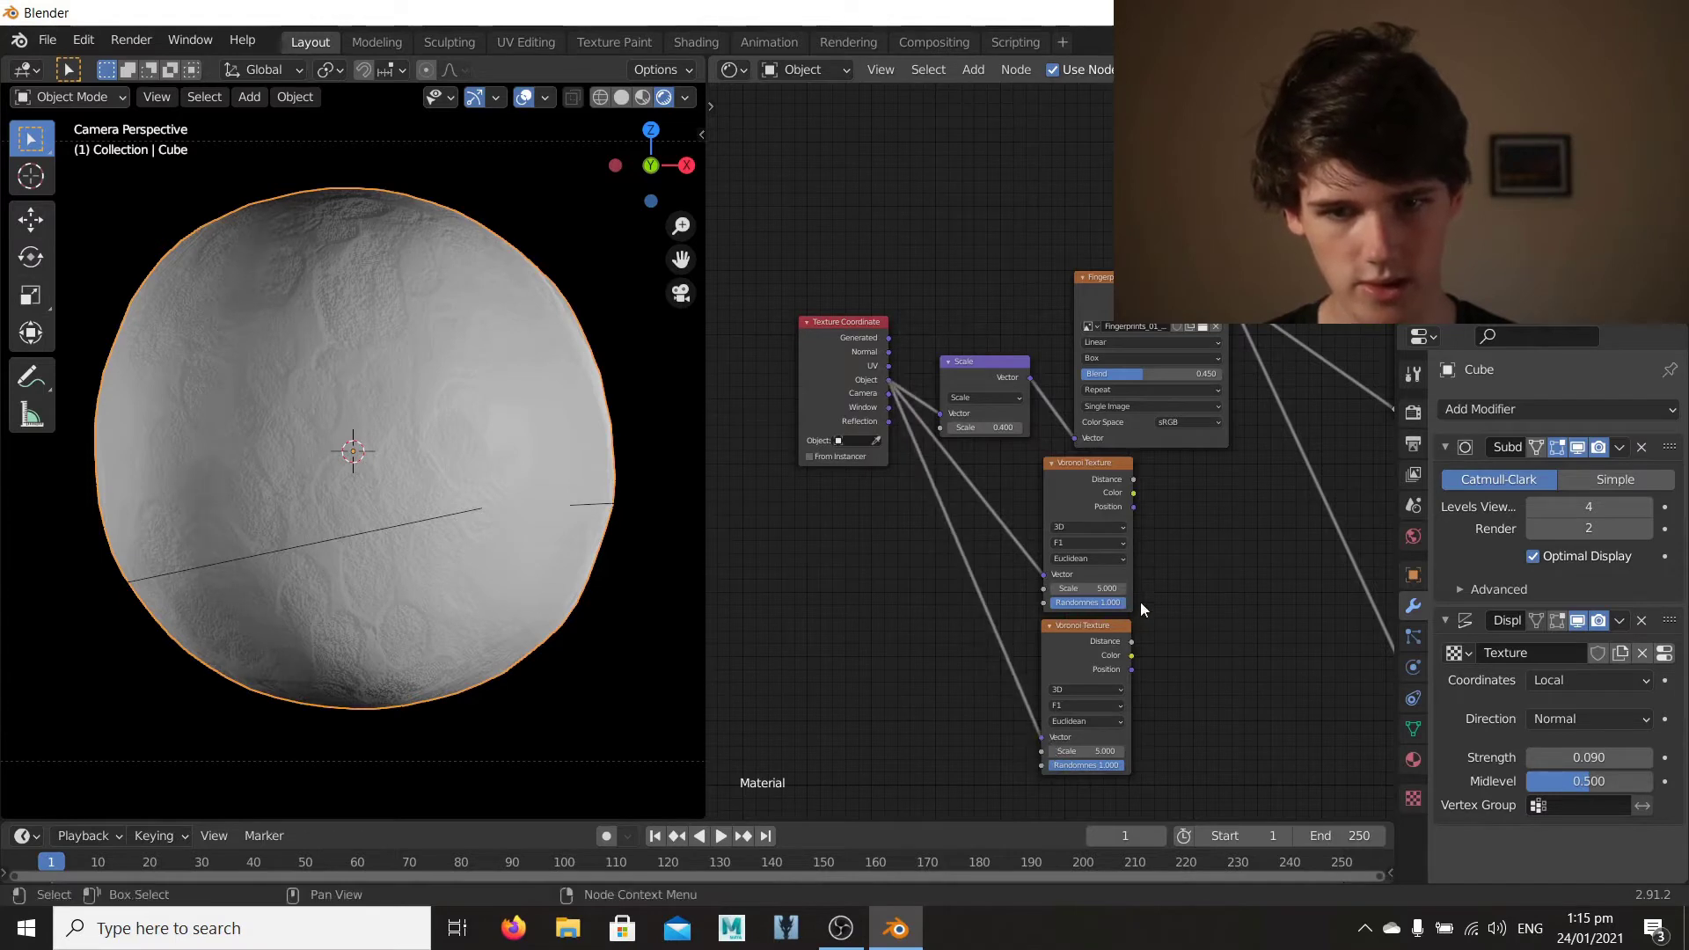
Step: Insert a Mapping node into the link between the Texture Coordinate and the lower Voronoi Texture
middle_drag(1051, 461, 928, 467)
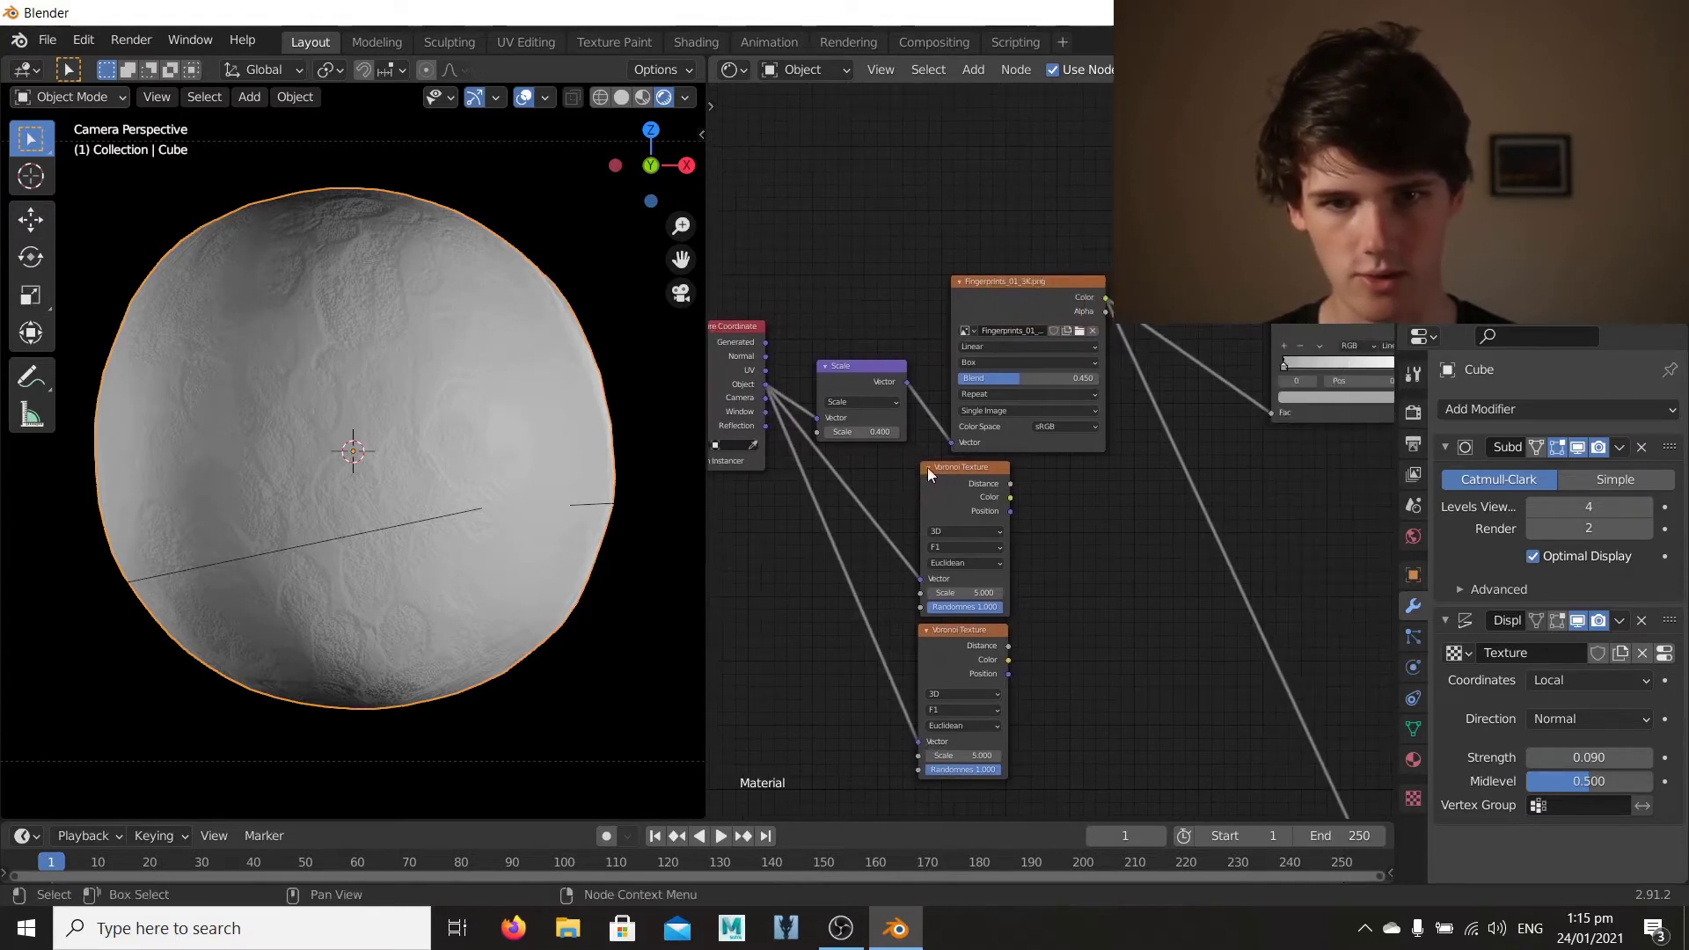
middle_drag(1101, 503, 972, 565)
middle_drag(1032, 545, 865, 466)
scroll(994, 463, down, 2)
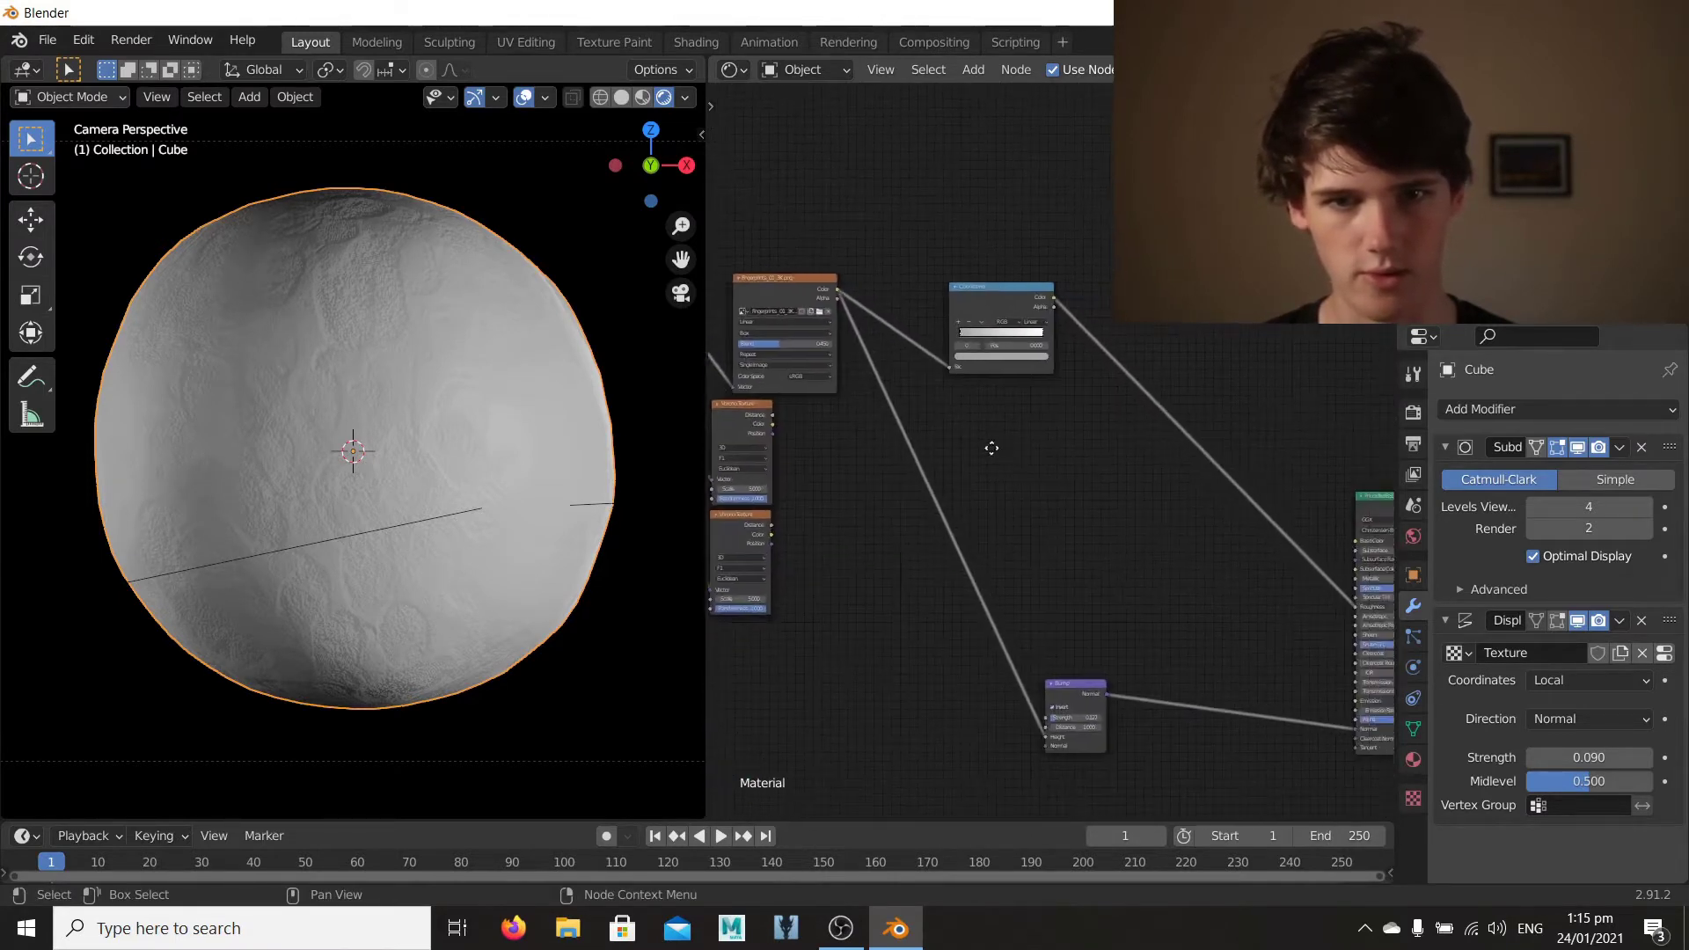
middle_drag(991, 446, 1031, 501)
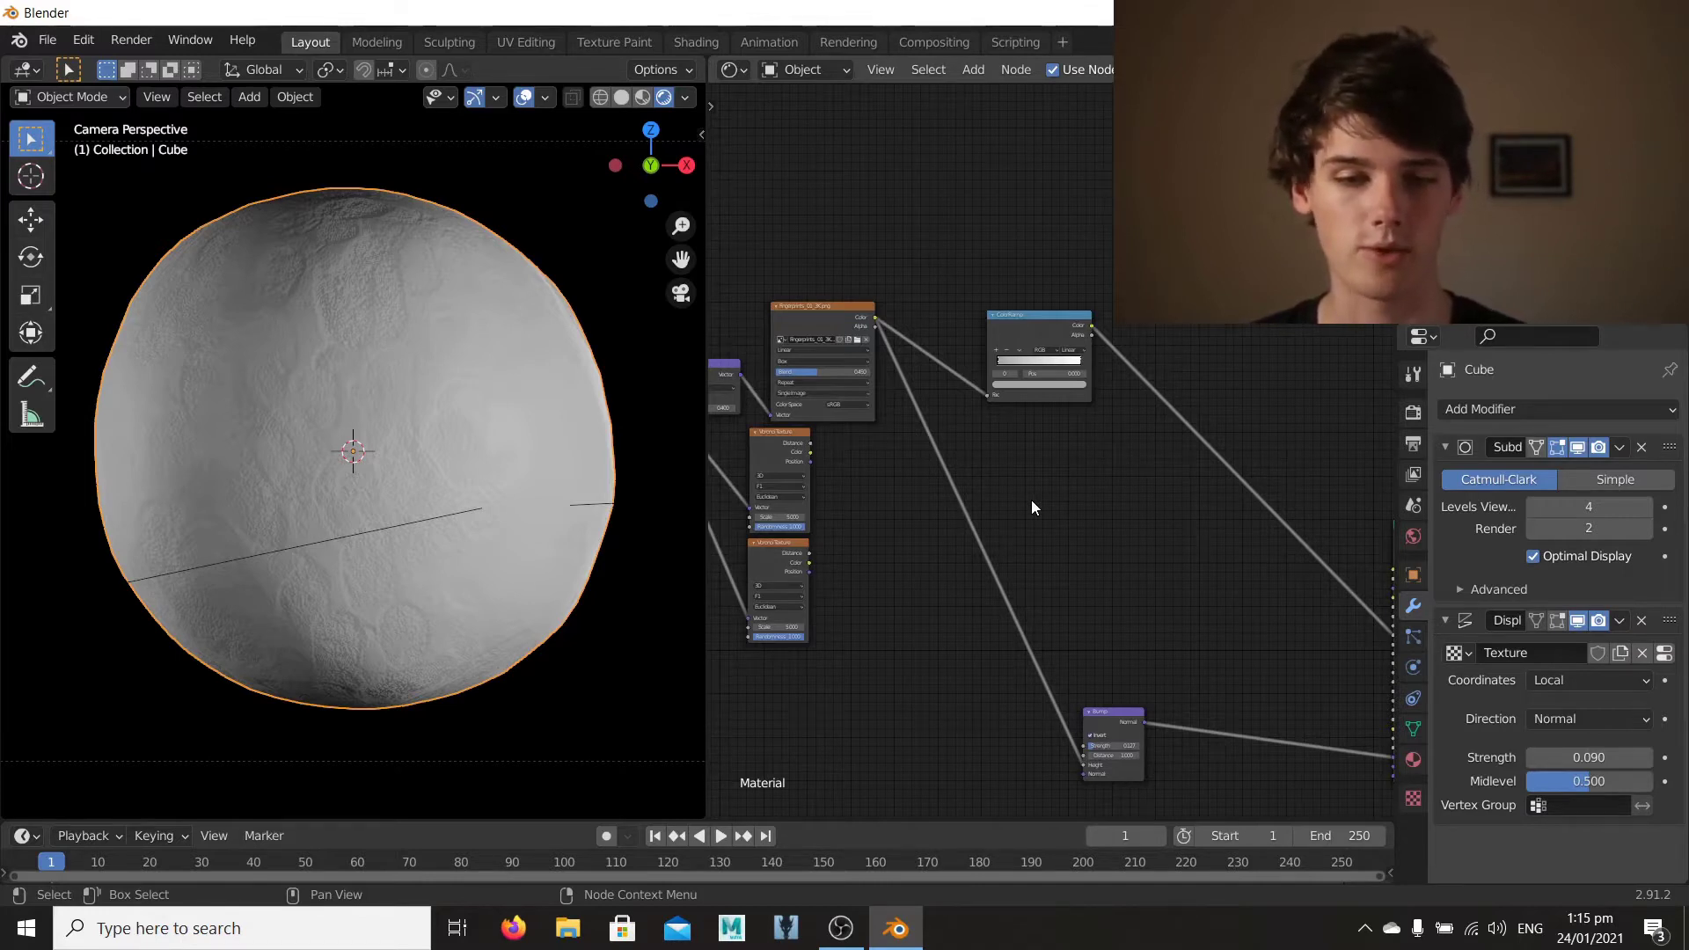
middle_drag(860, 521, 1142, 614)
scroll(1157, 499, up, 3)
key(shift+a)
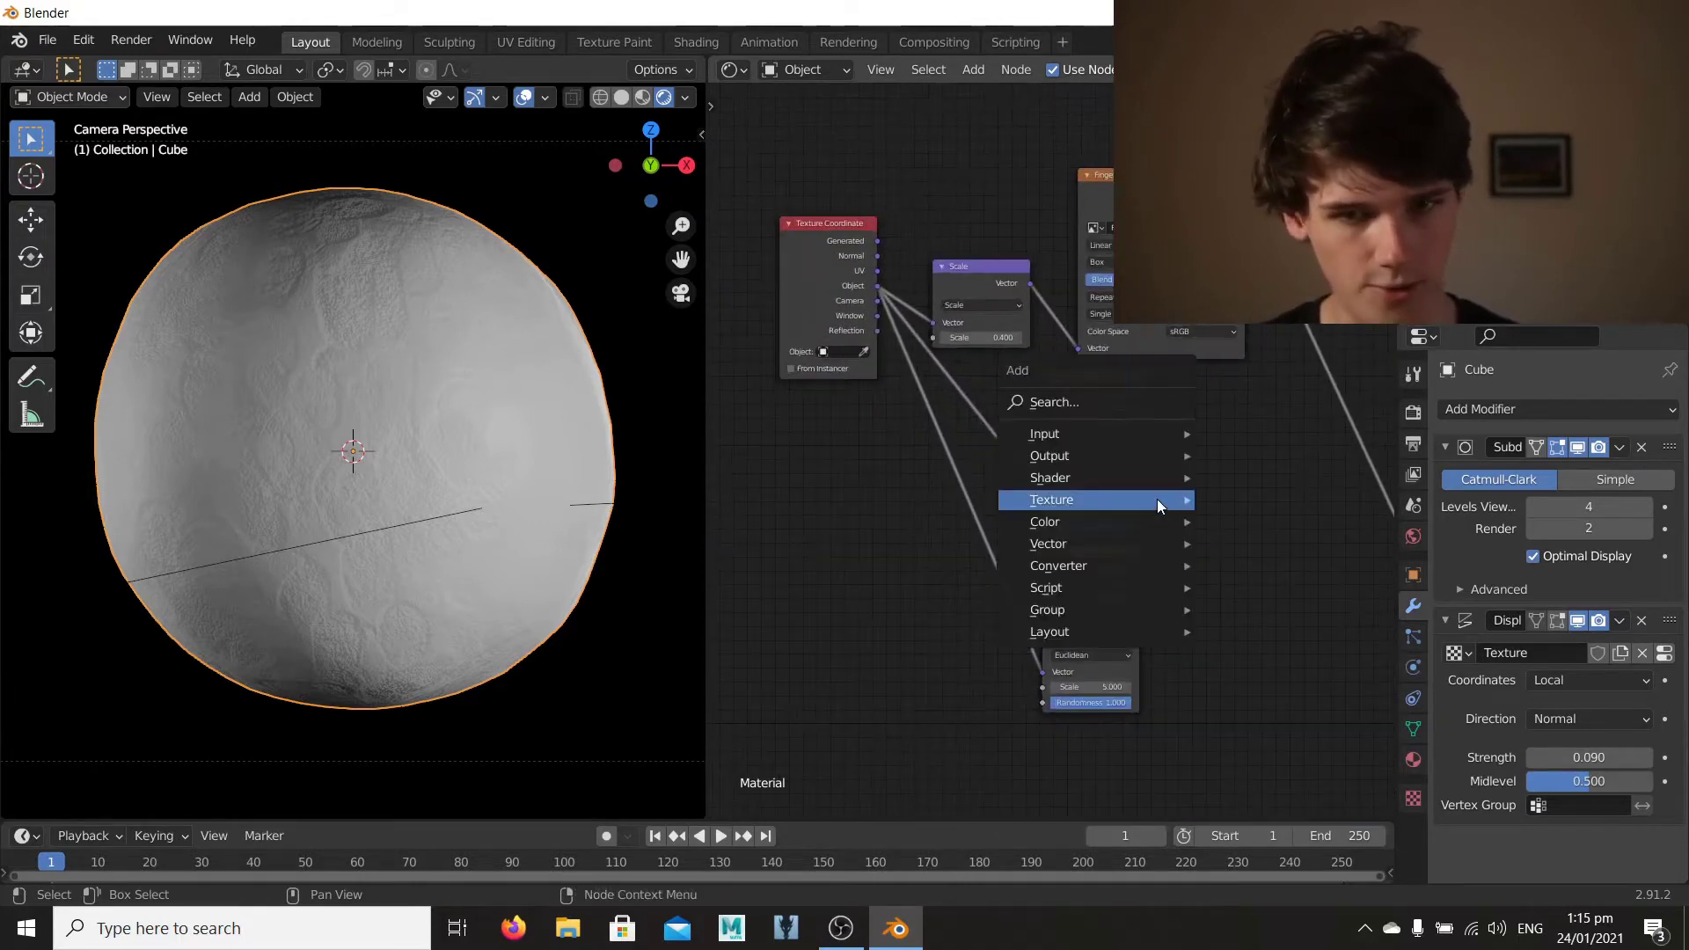
mouse_move(1158, 499)
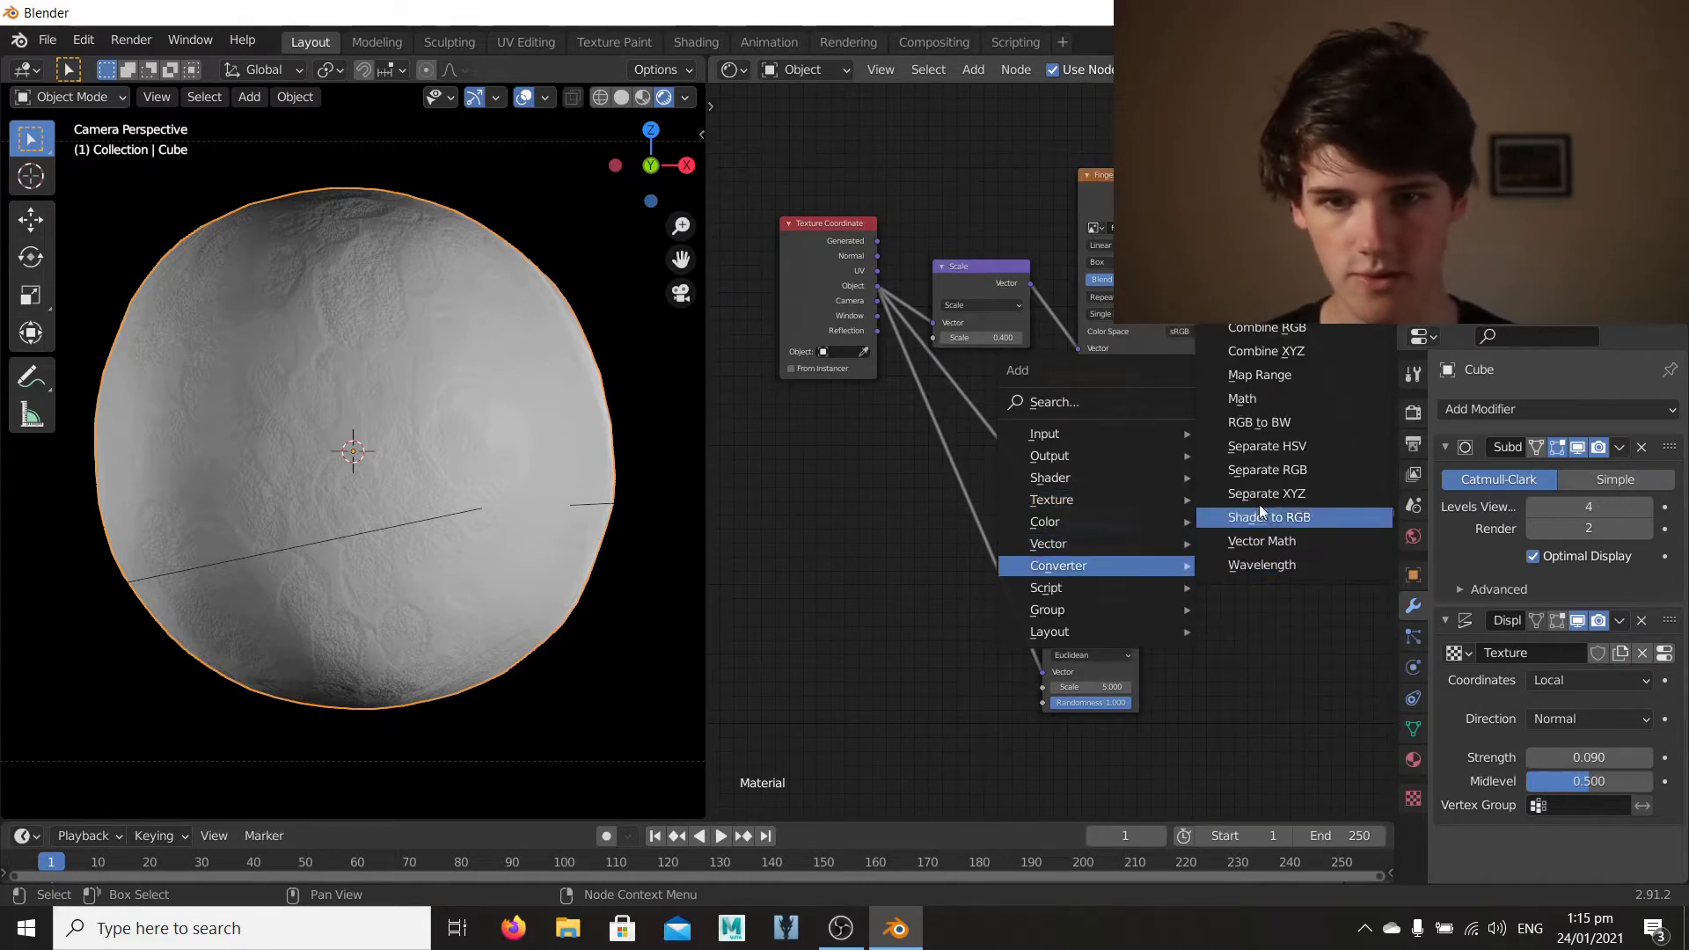
mouse_move(1069, 541)
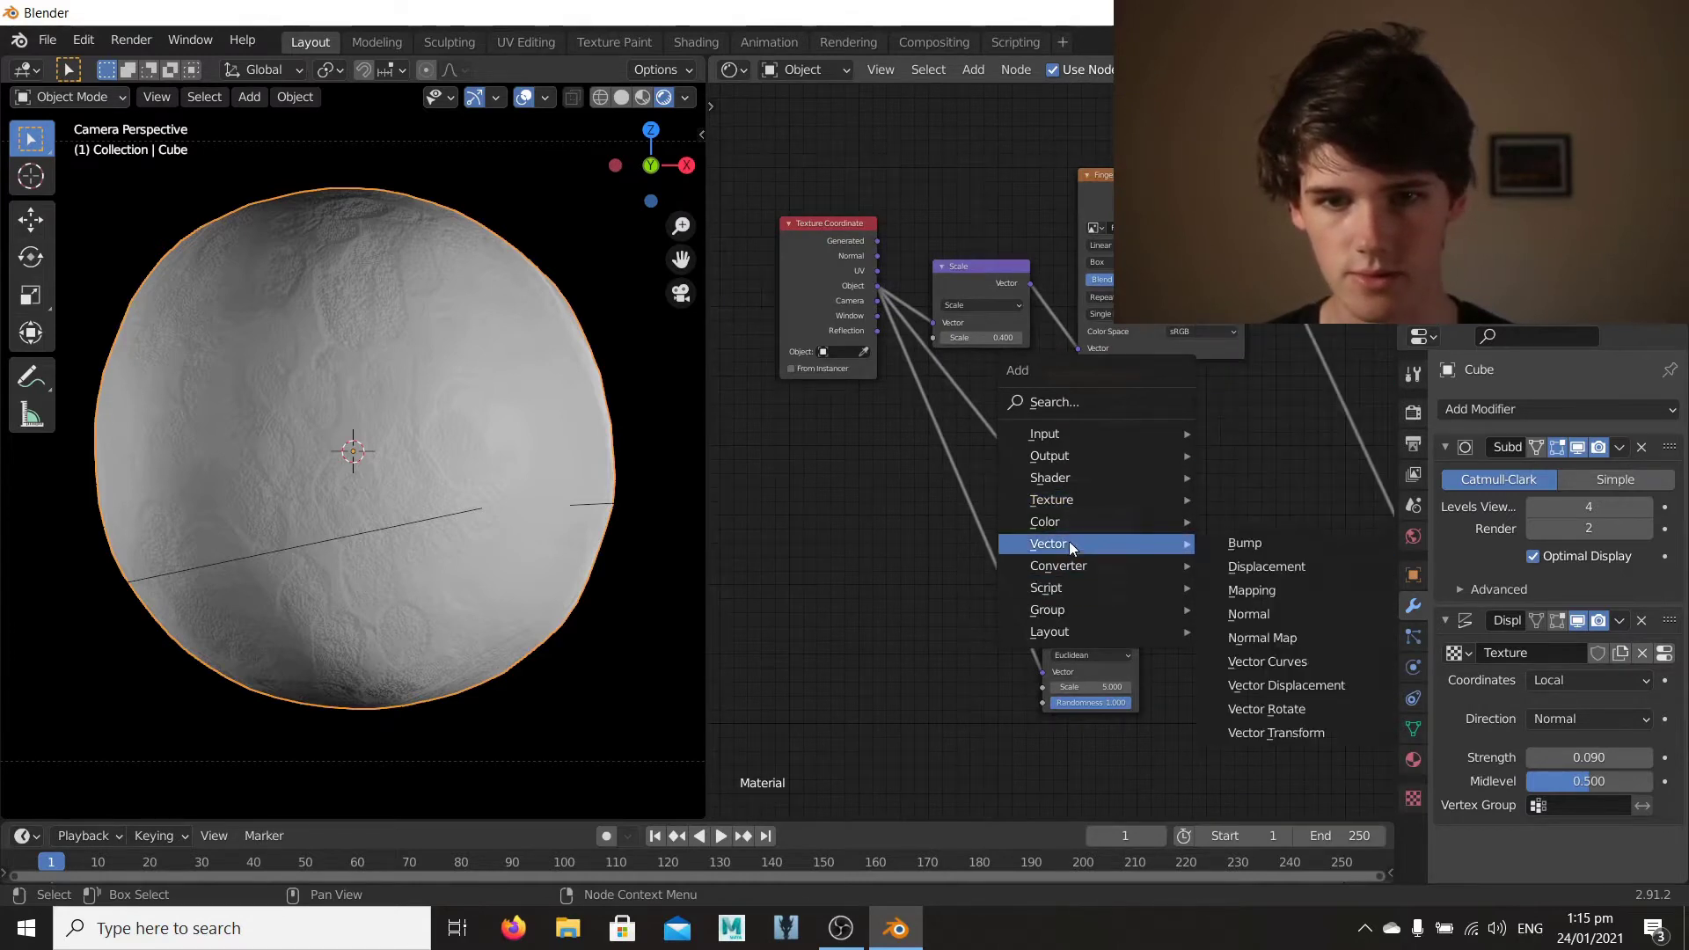
click(1269, 591)
click(910, 533)
Step: Set the Mapping node's X location to -0.3 m
scroll(809, 611, up, 3)
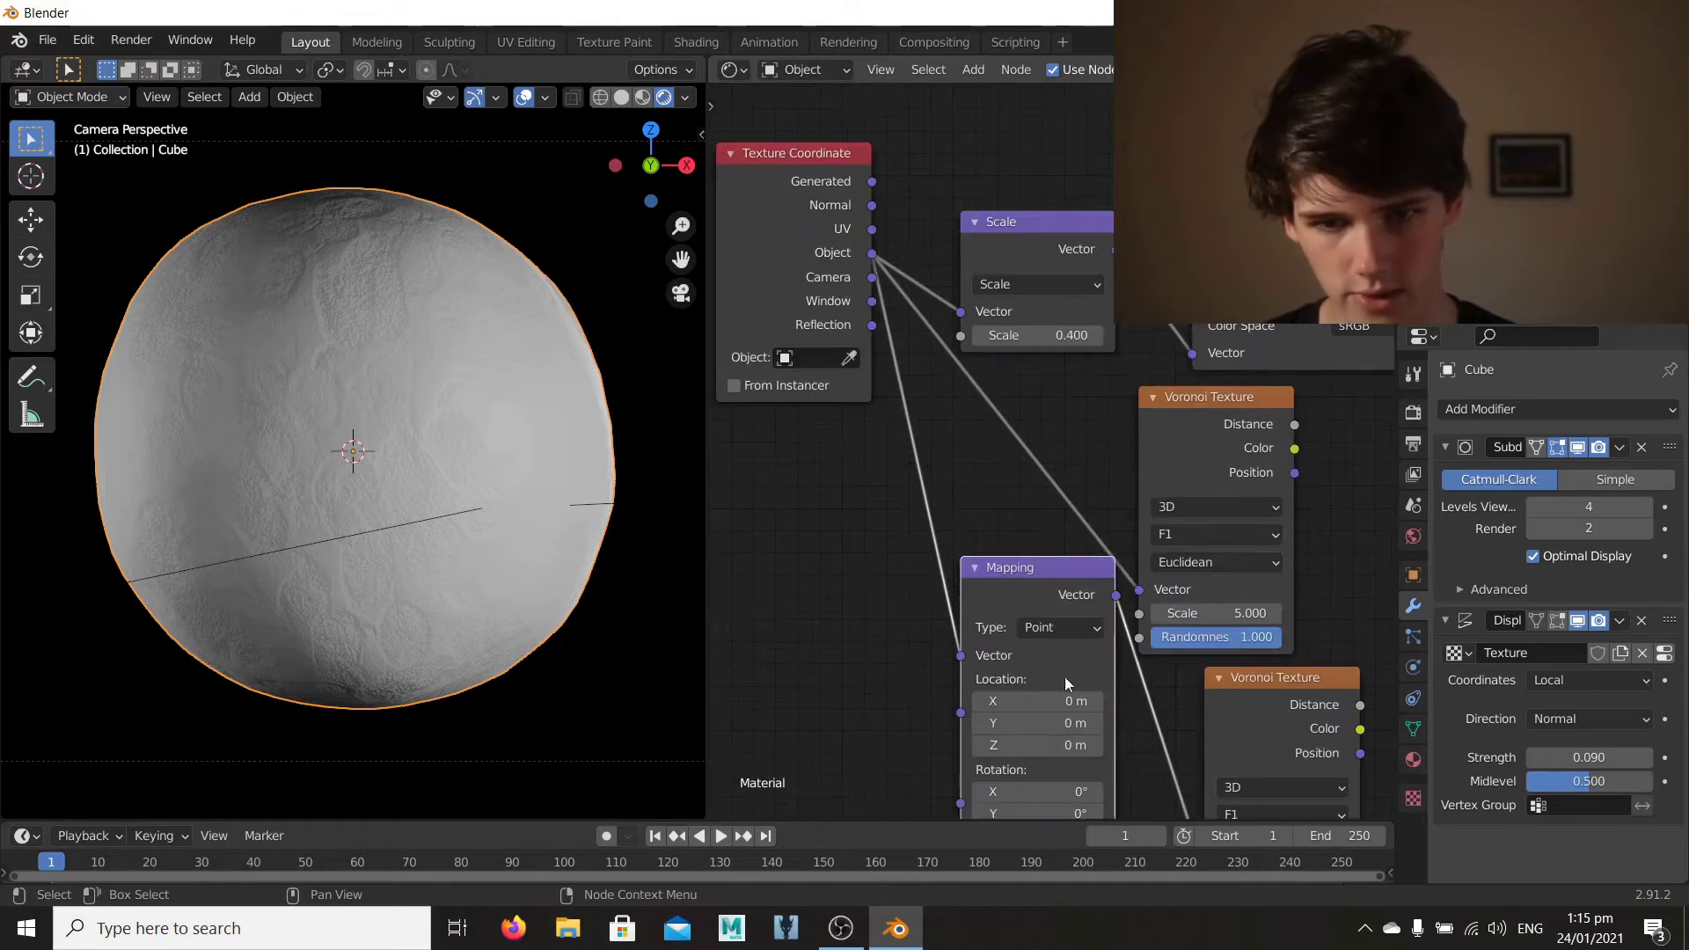
scroll(892, 510, up, 1)
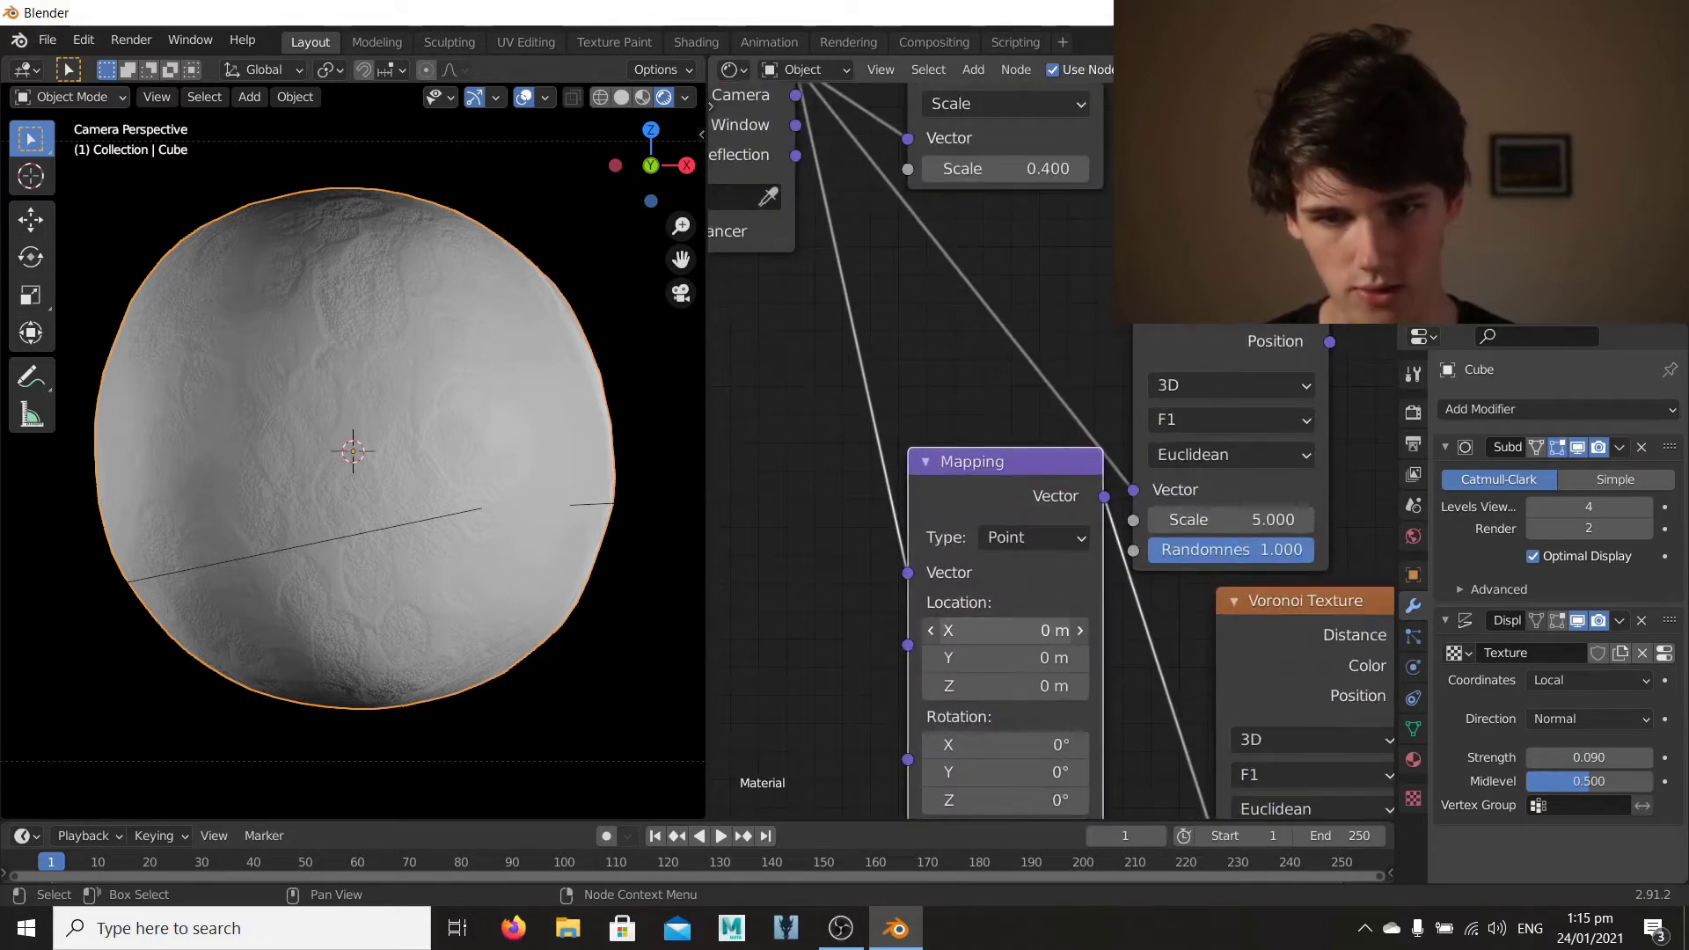
drag(1025, 635, 998, 634)
Step: Align the upper Voronoi Texture with the lower one, then add a Math node beside them set to Compare
scroll(1311, 544, down, 7)
middle_drag(1290, 547, 1022, 575)
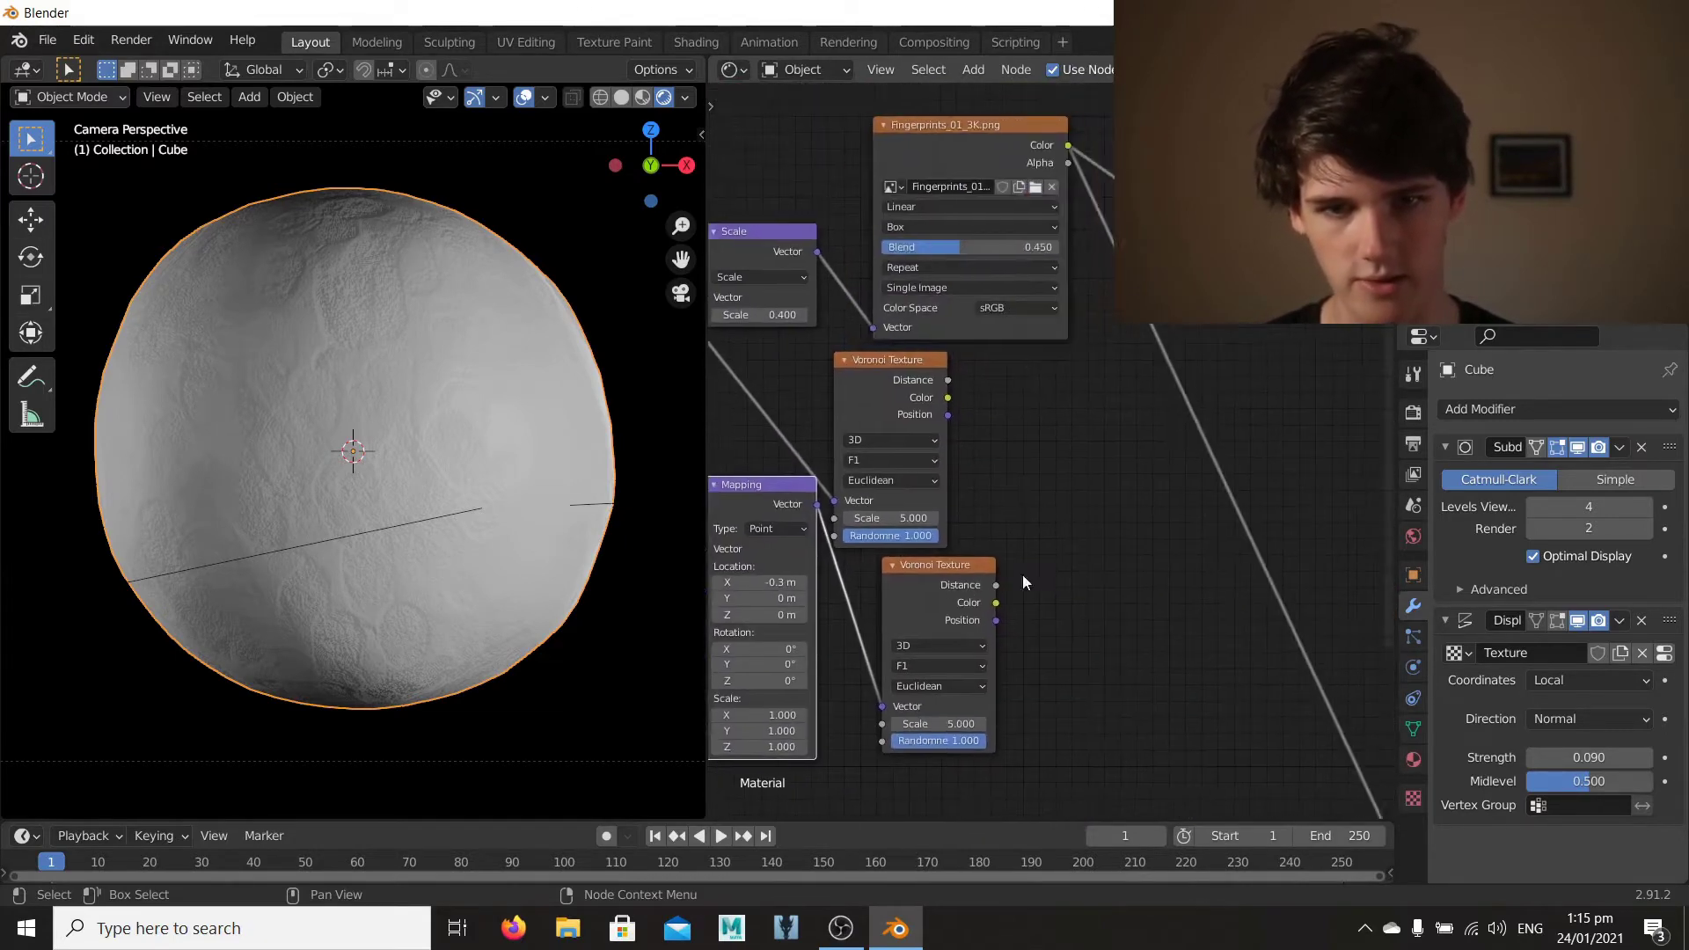
drag(888, 389, 934, 390)
key(shift+a)
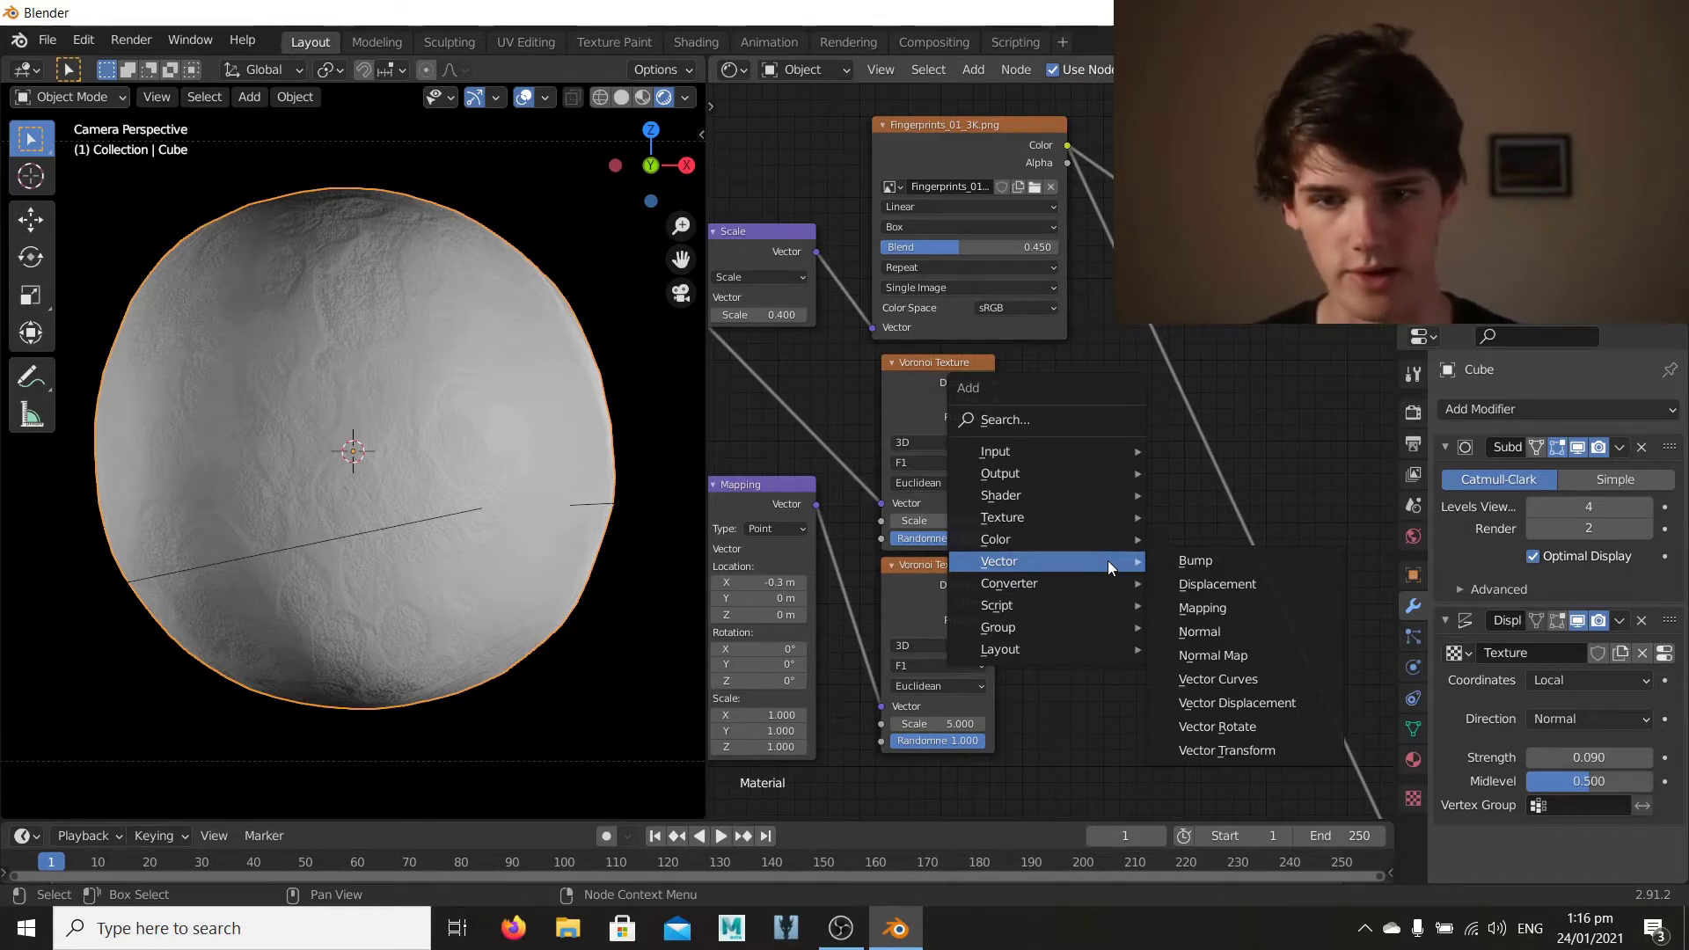
mouse_move(1043, 588)
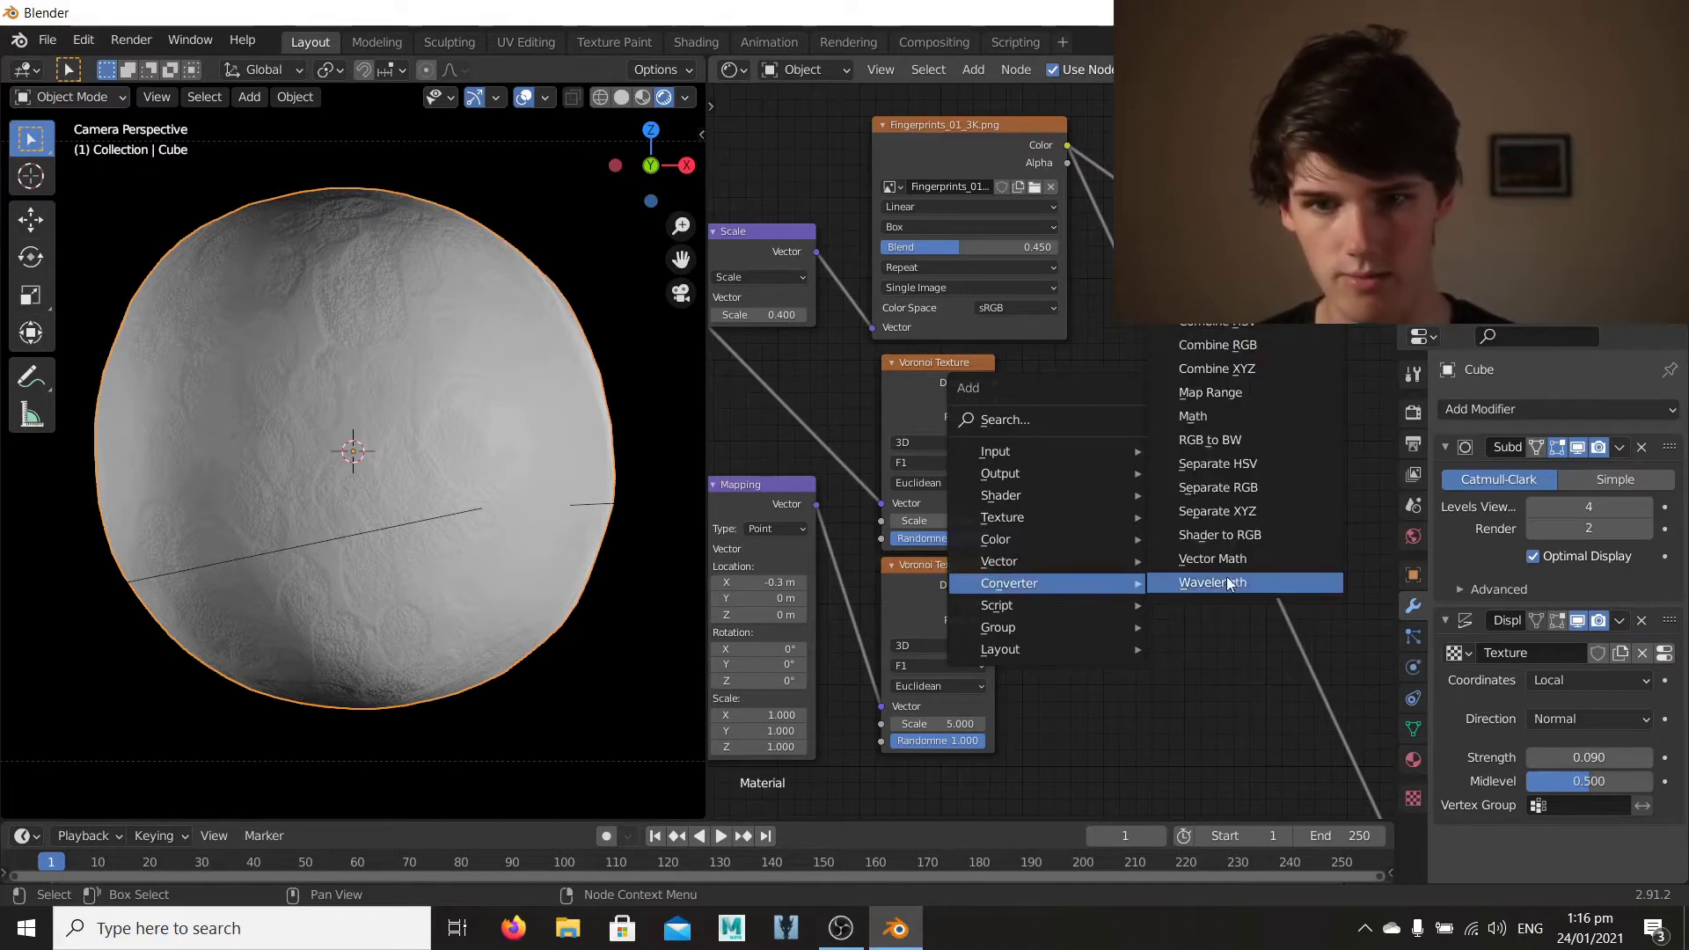
click(1210, 416)
click(1031, 499)
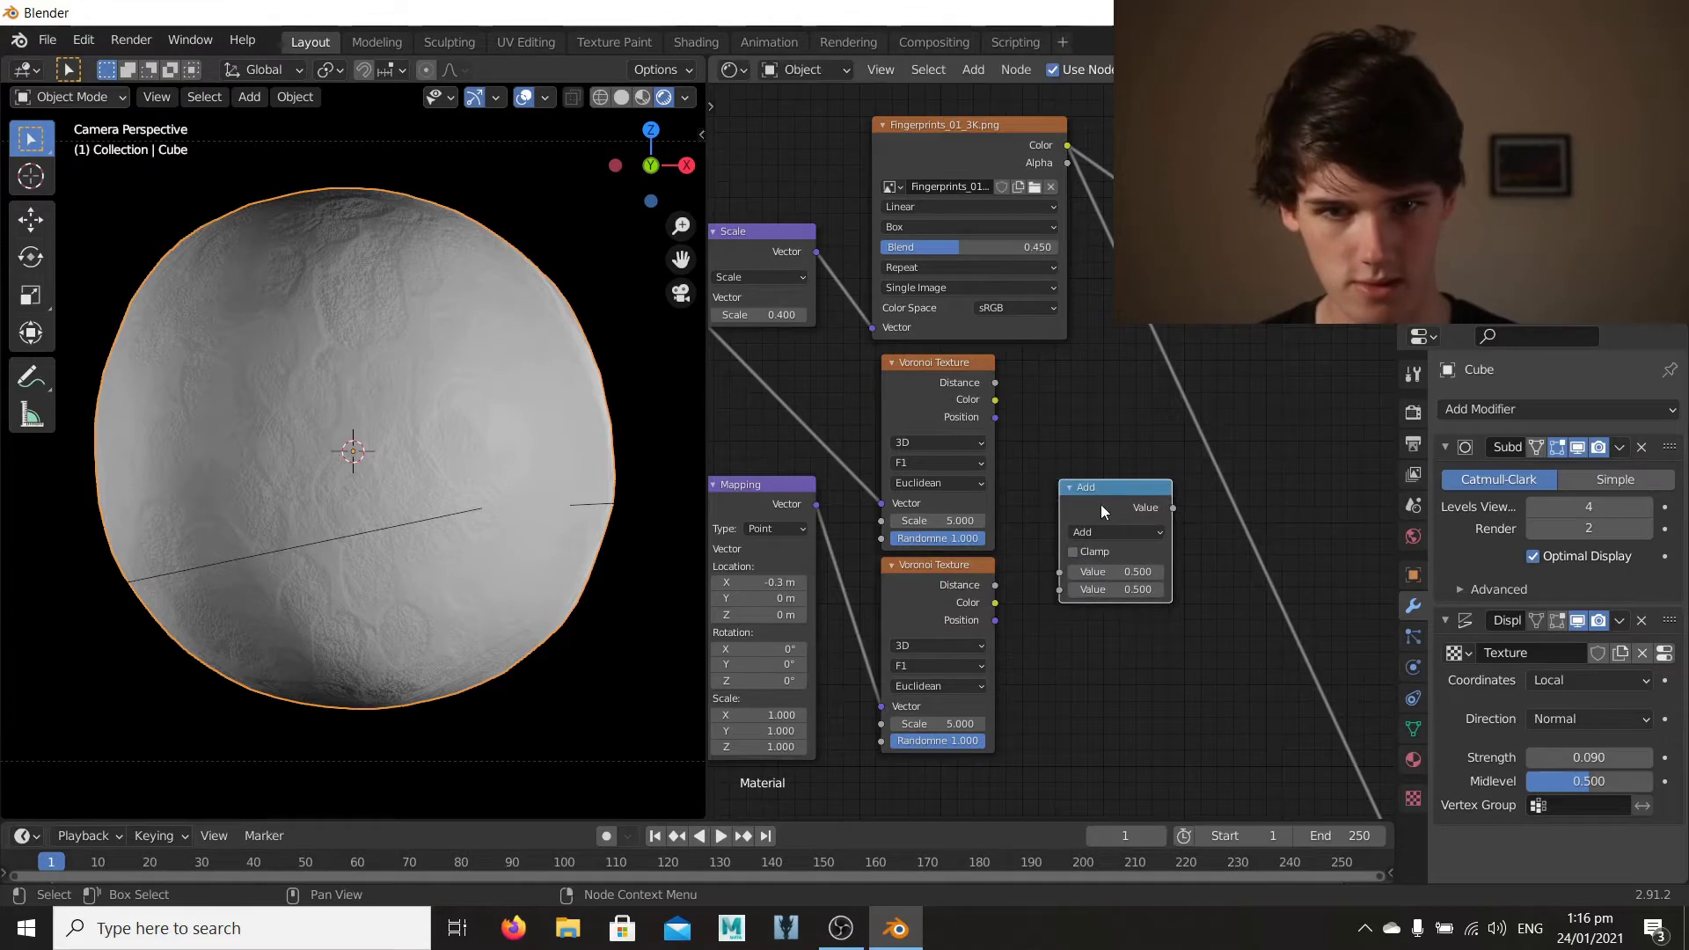
click(1113, 532)
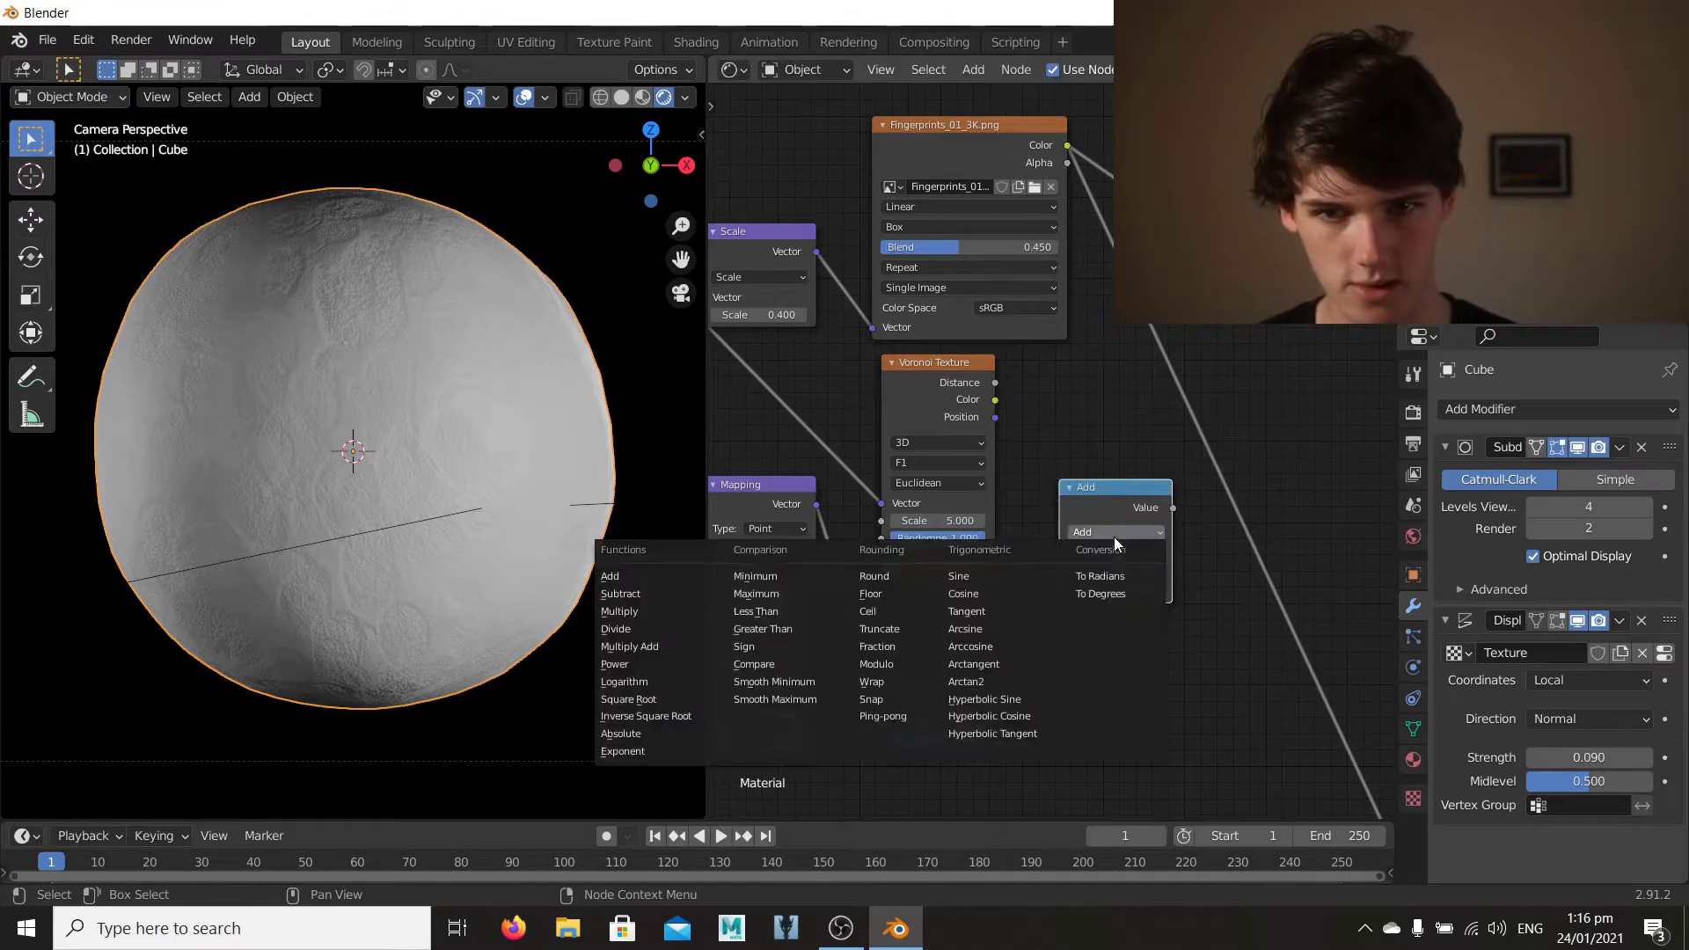
click(751, 668)
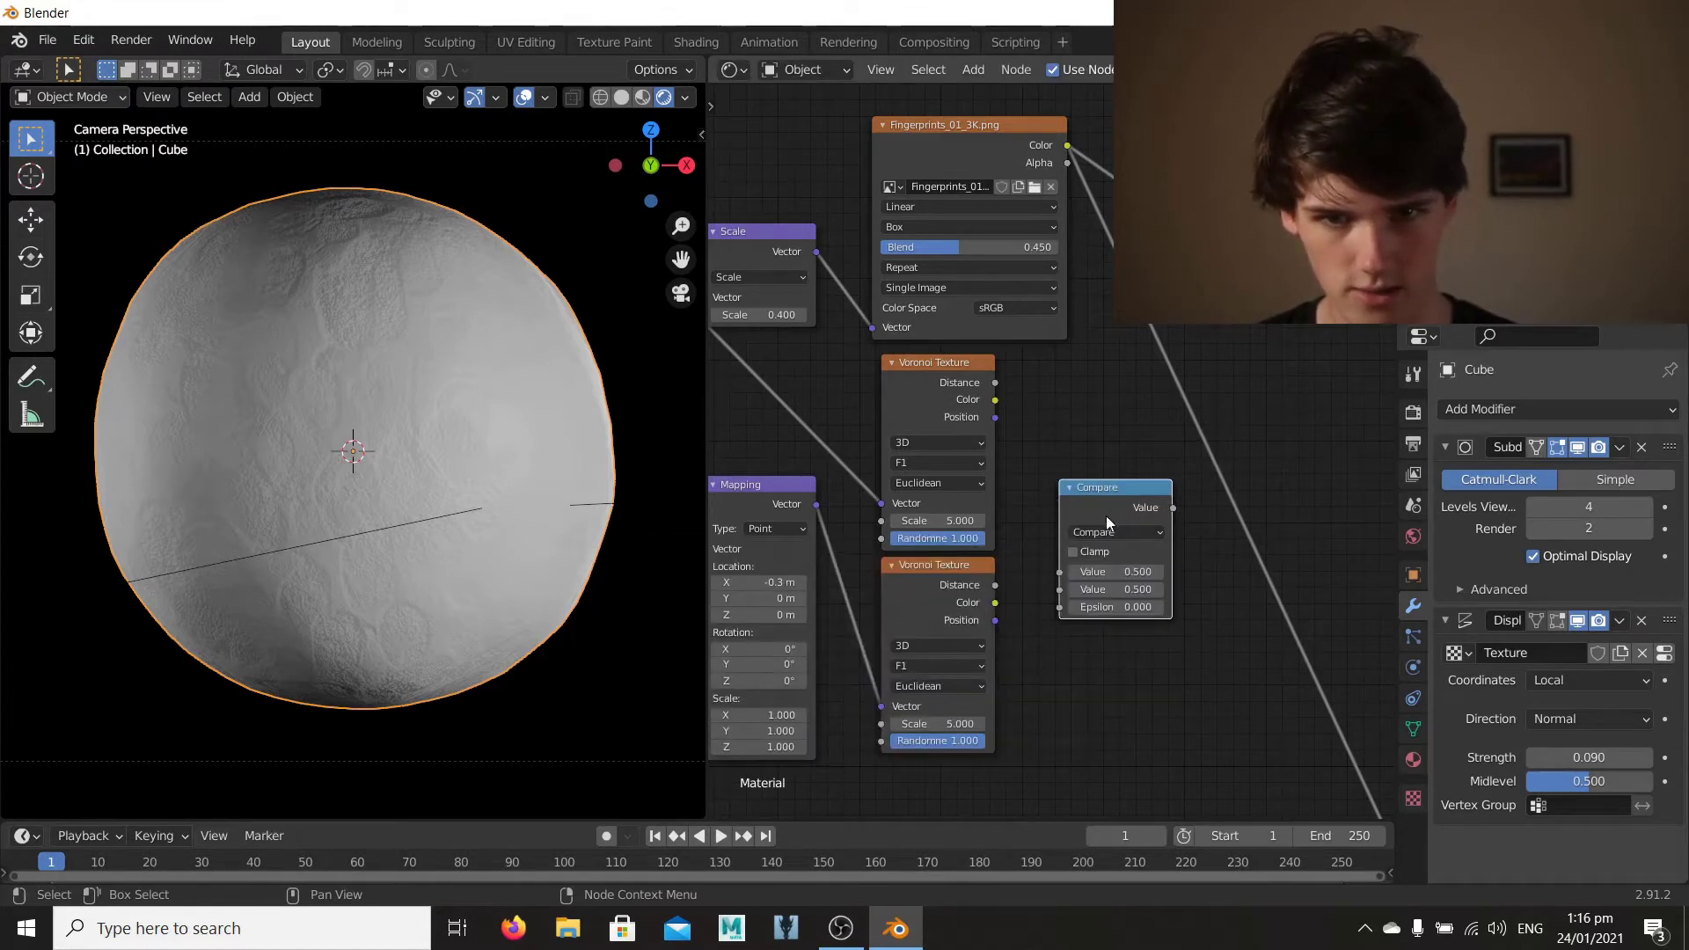
Step: Connect both Voronoi Distance outputs to the Compare node's two Value inputs and preview its output on the sphere
drag(992, 387, 1059, 607)
scroll(1100, 563, down, 3)
middle_drag(1083, 565, 1091, 458)
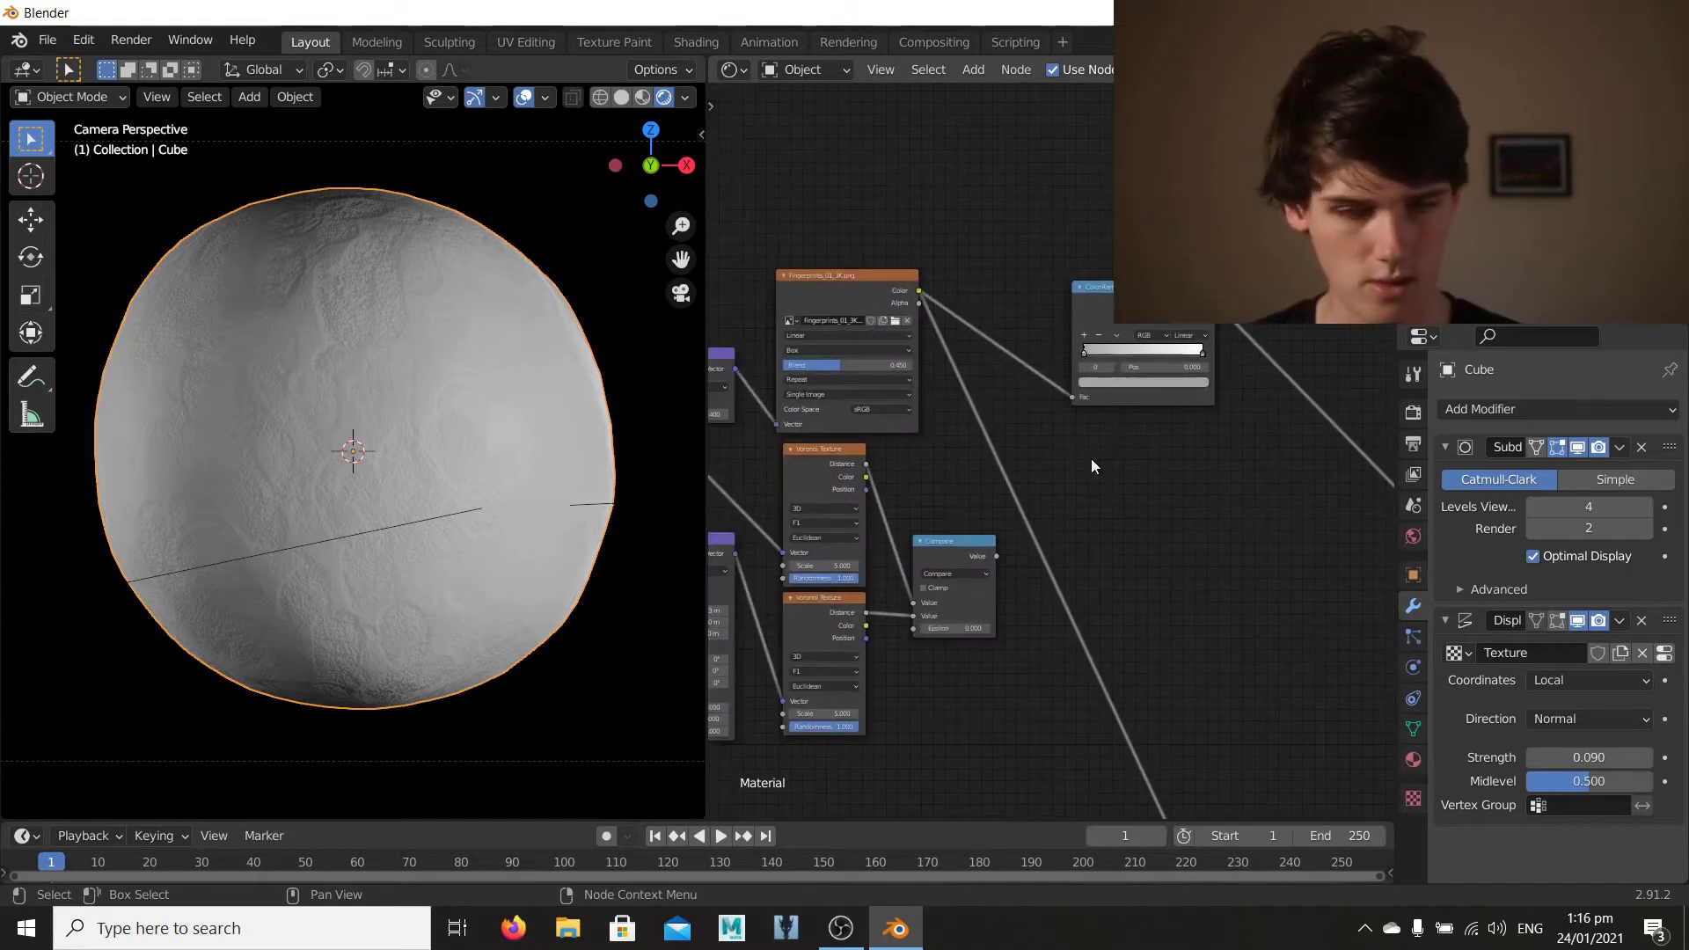
click(954, 552)
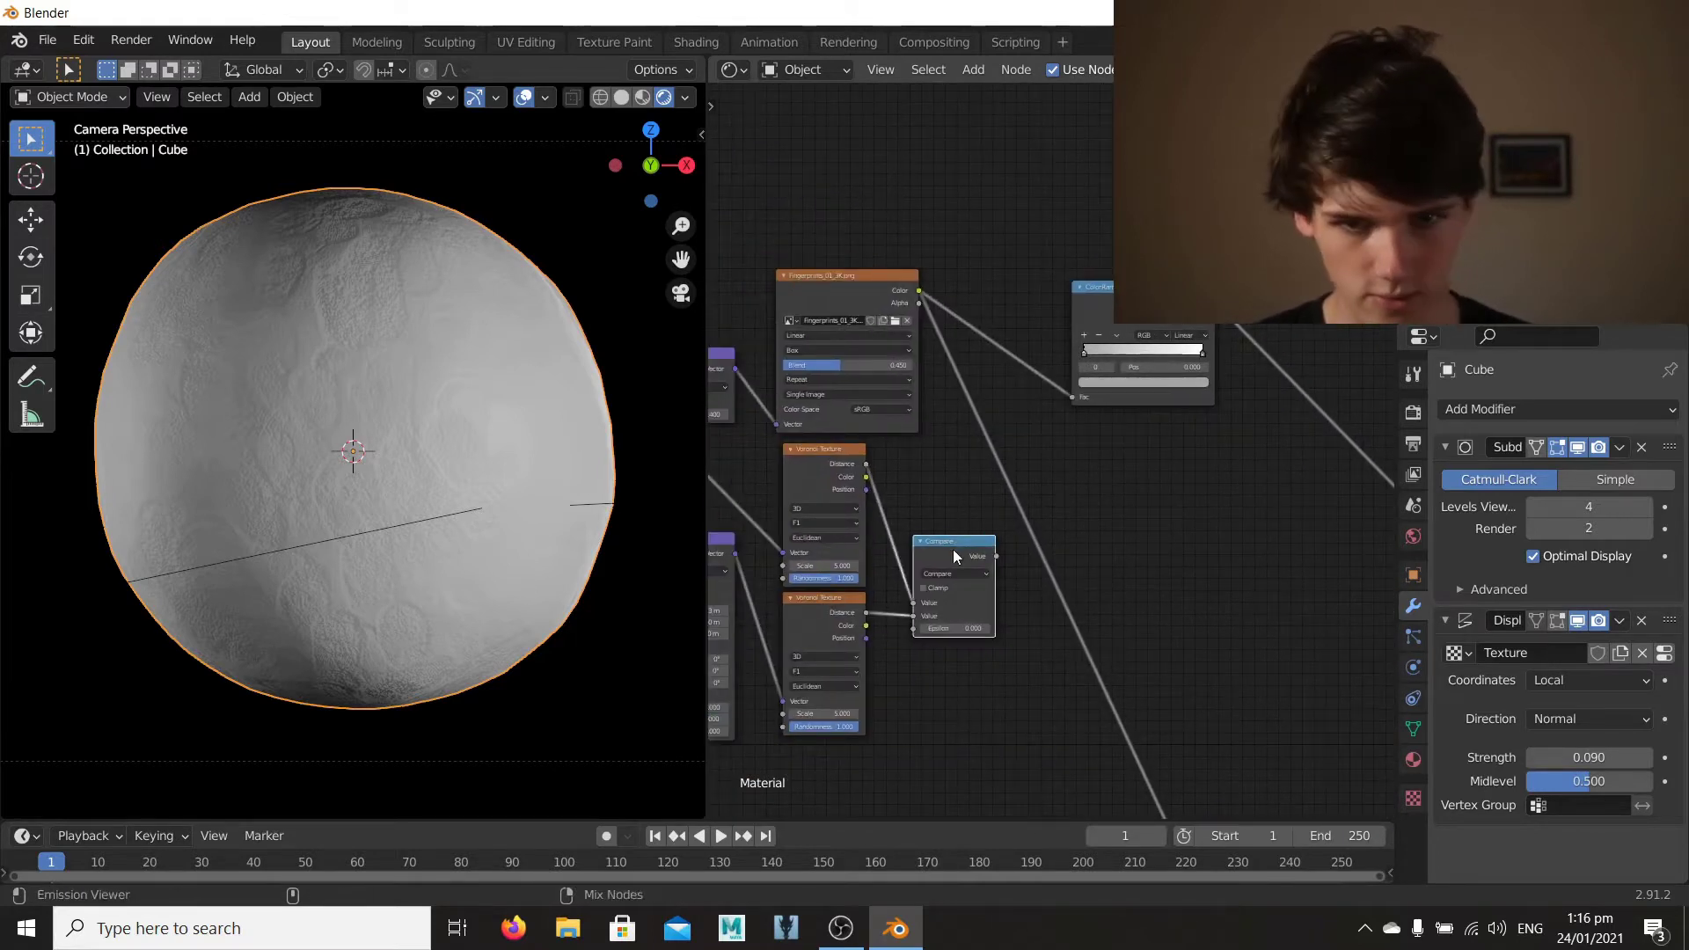
ctrl+shift+click(954, 552)
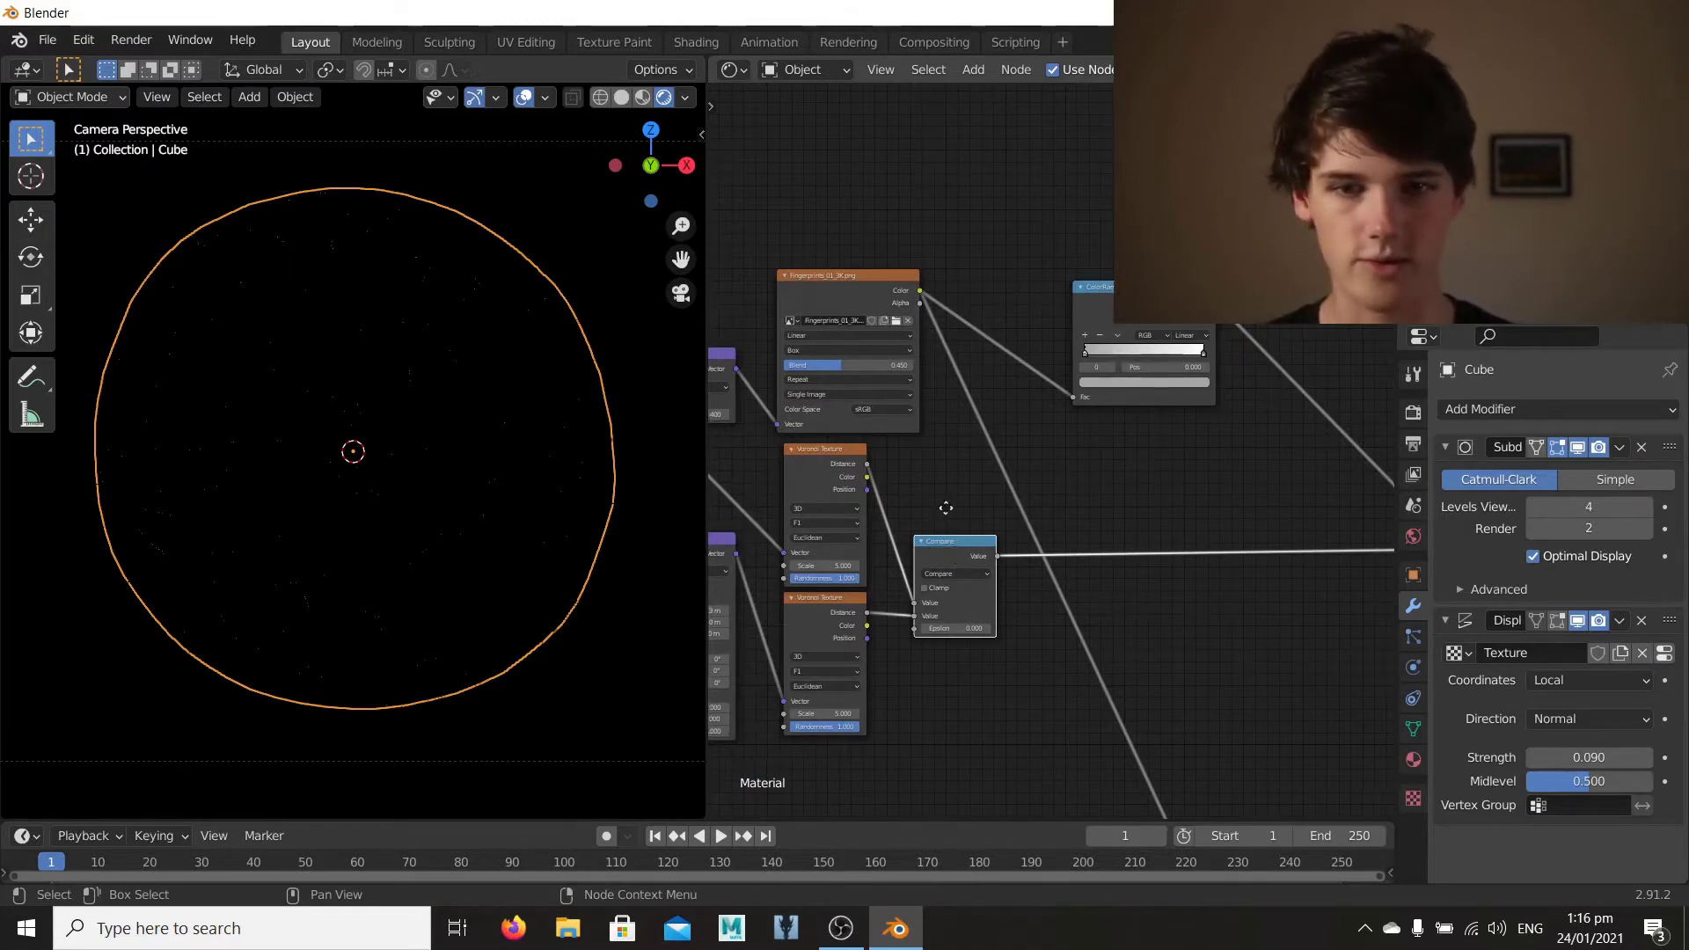
Step: Set the Compare node's Epsilon to 0.040
middle_drag(947, 508, 1140, 489)
scroll(1041, 478, up, 3)
middle_drag(985, 466, 1020, 366)
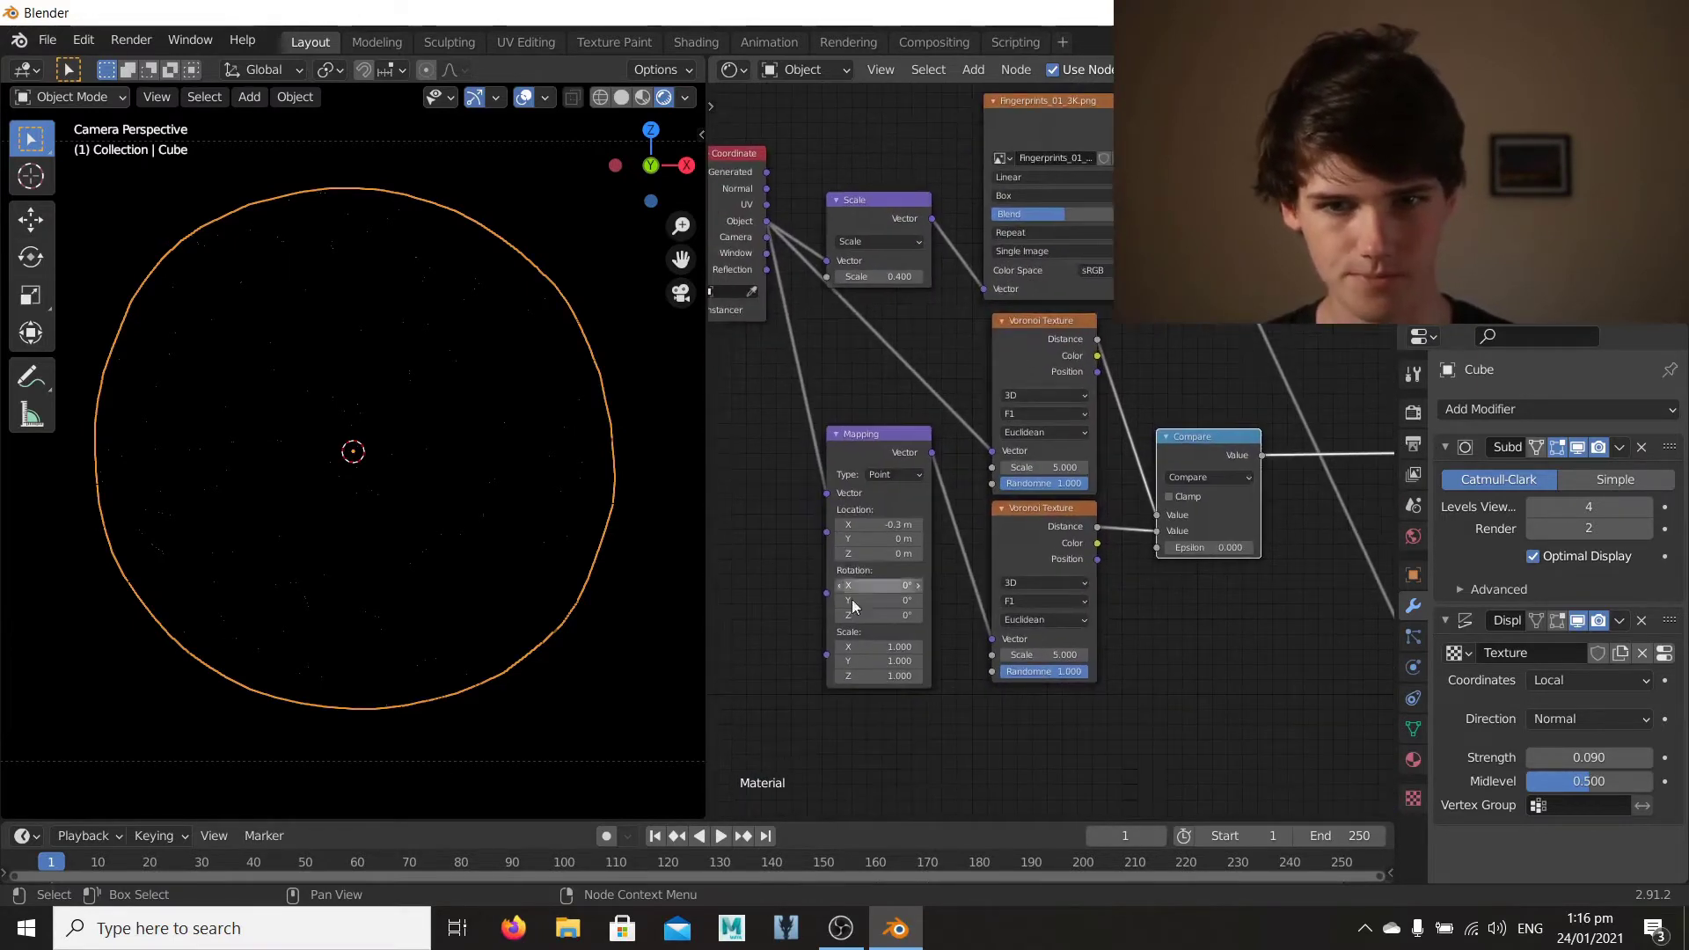
middle_drag(1054, 536, 967, 549)
scroll(968, 551, up, 2)
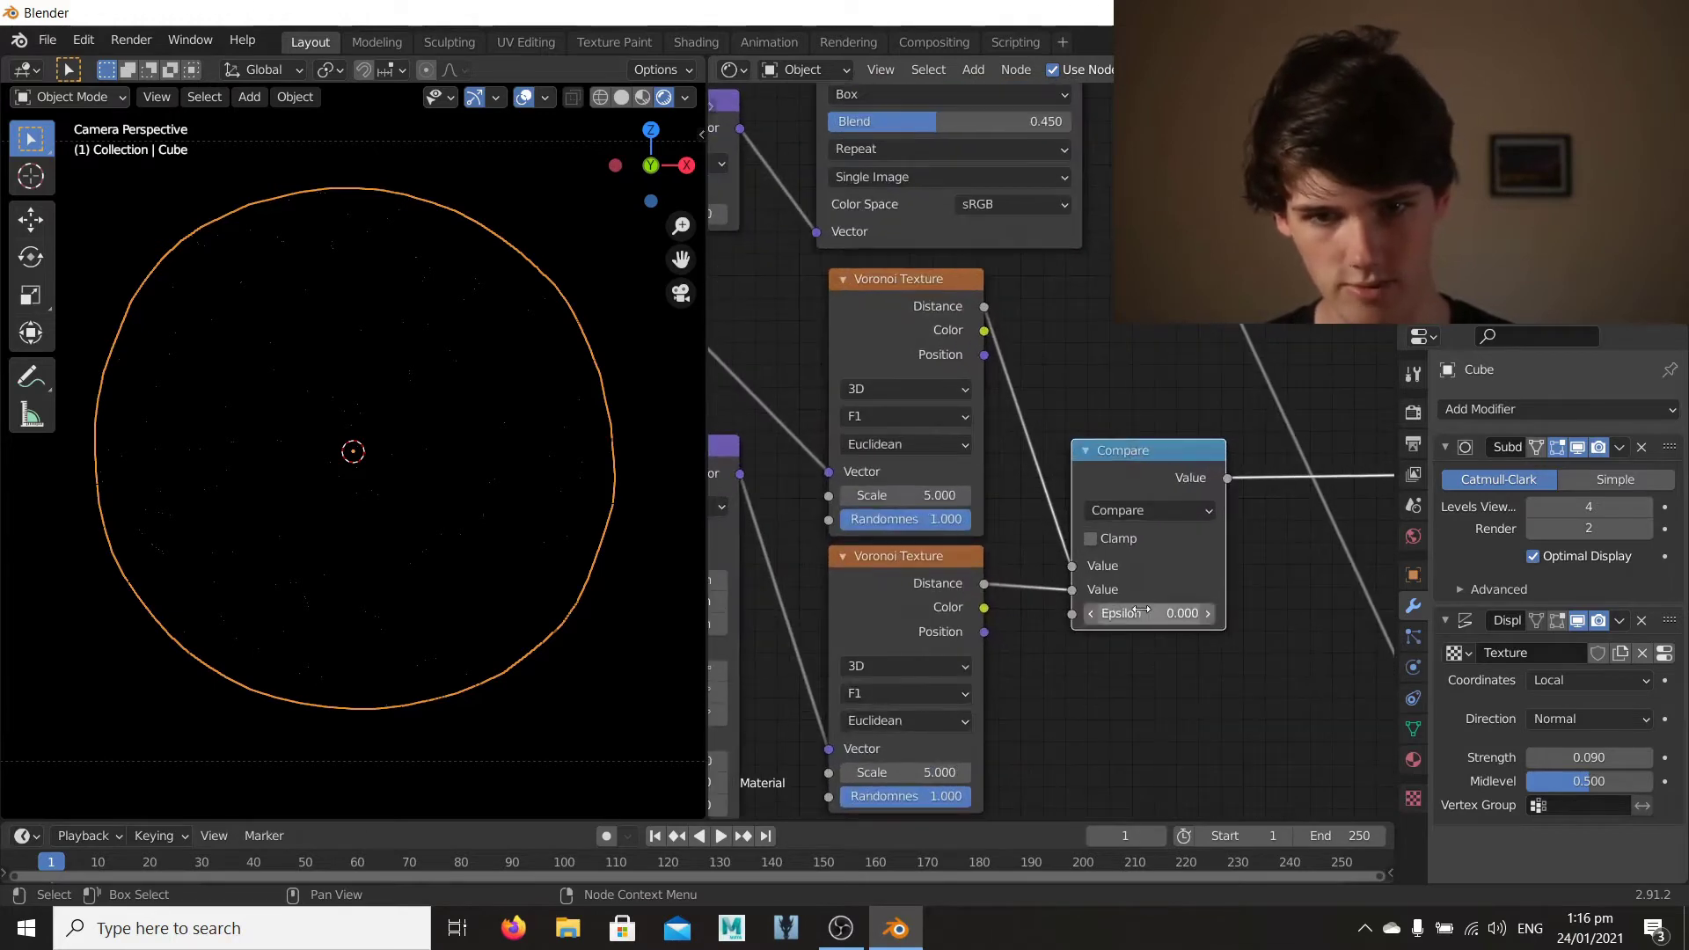
shift+drag(1141, 611, 1161, 611)
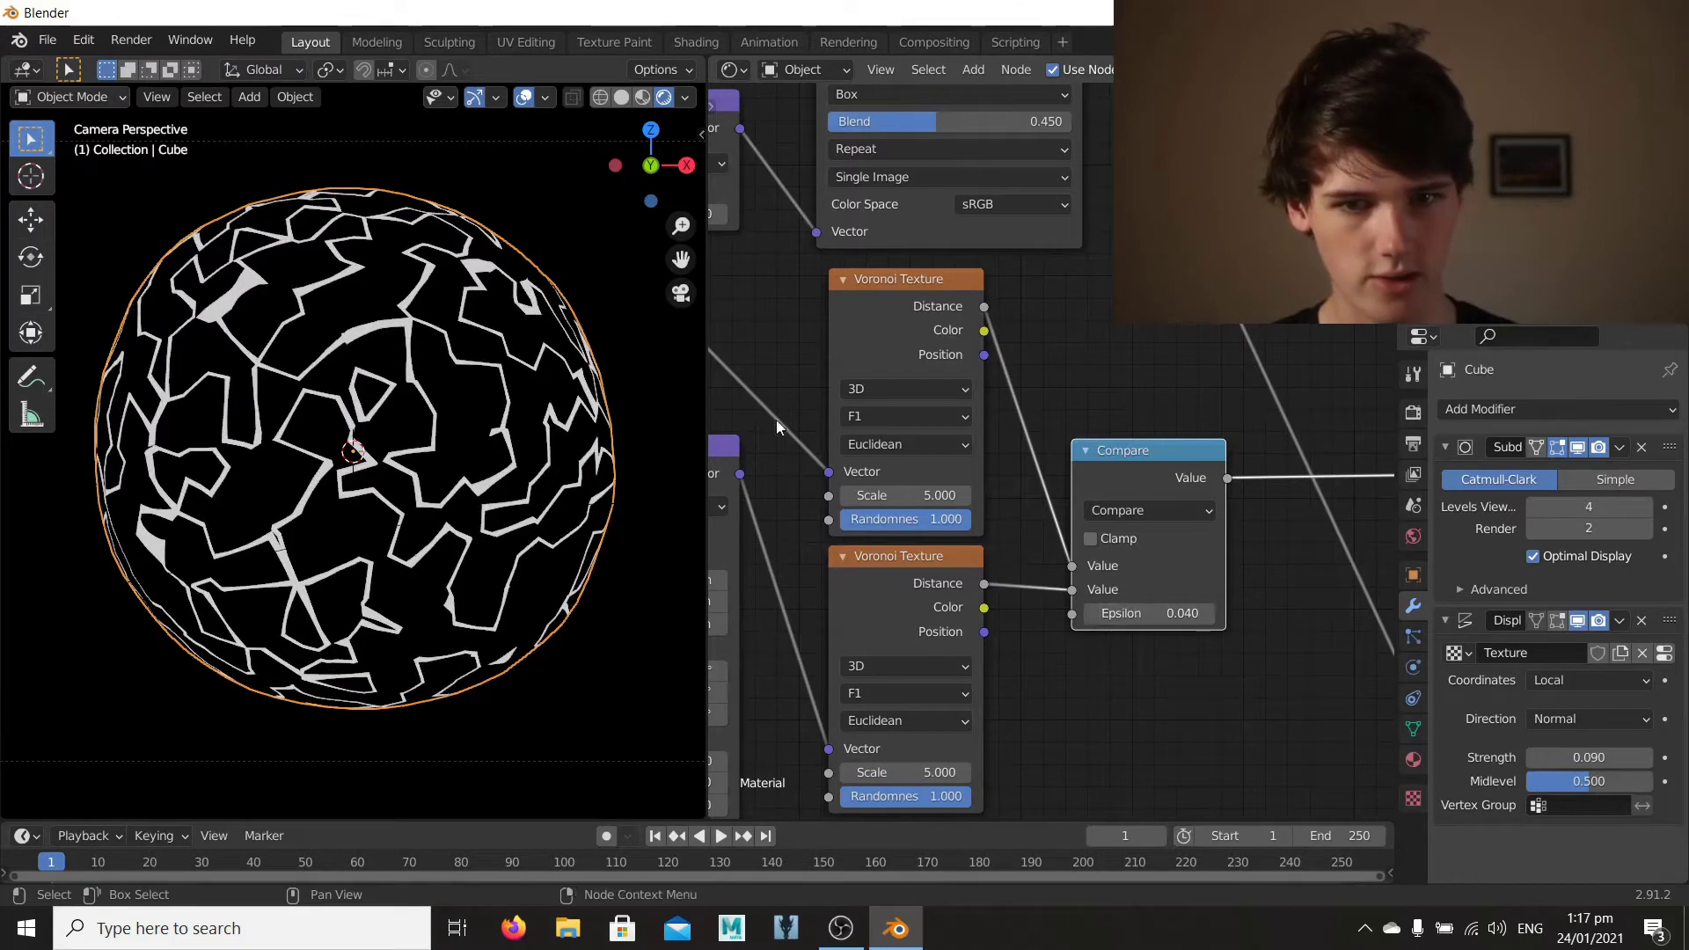
Step: Move the Texture Coordinate node away from the Scale and Mapping nodes and shift the Mapping node slightly down
scroll(1063, 352, down, 3)
middle_drag(863, 409, 1291, 543)
drag(1086, 366, 788, 417)
drag(1256, 589, 1235, 630)
Step: Insert a Vector Math node set to Add into the link between the Texture Coordinate and Mapping nodes
key(shift+a)
mouse_move(1026, 651)
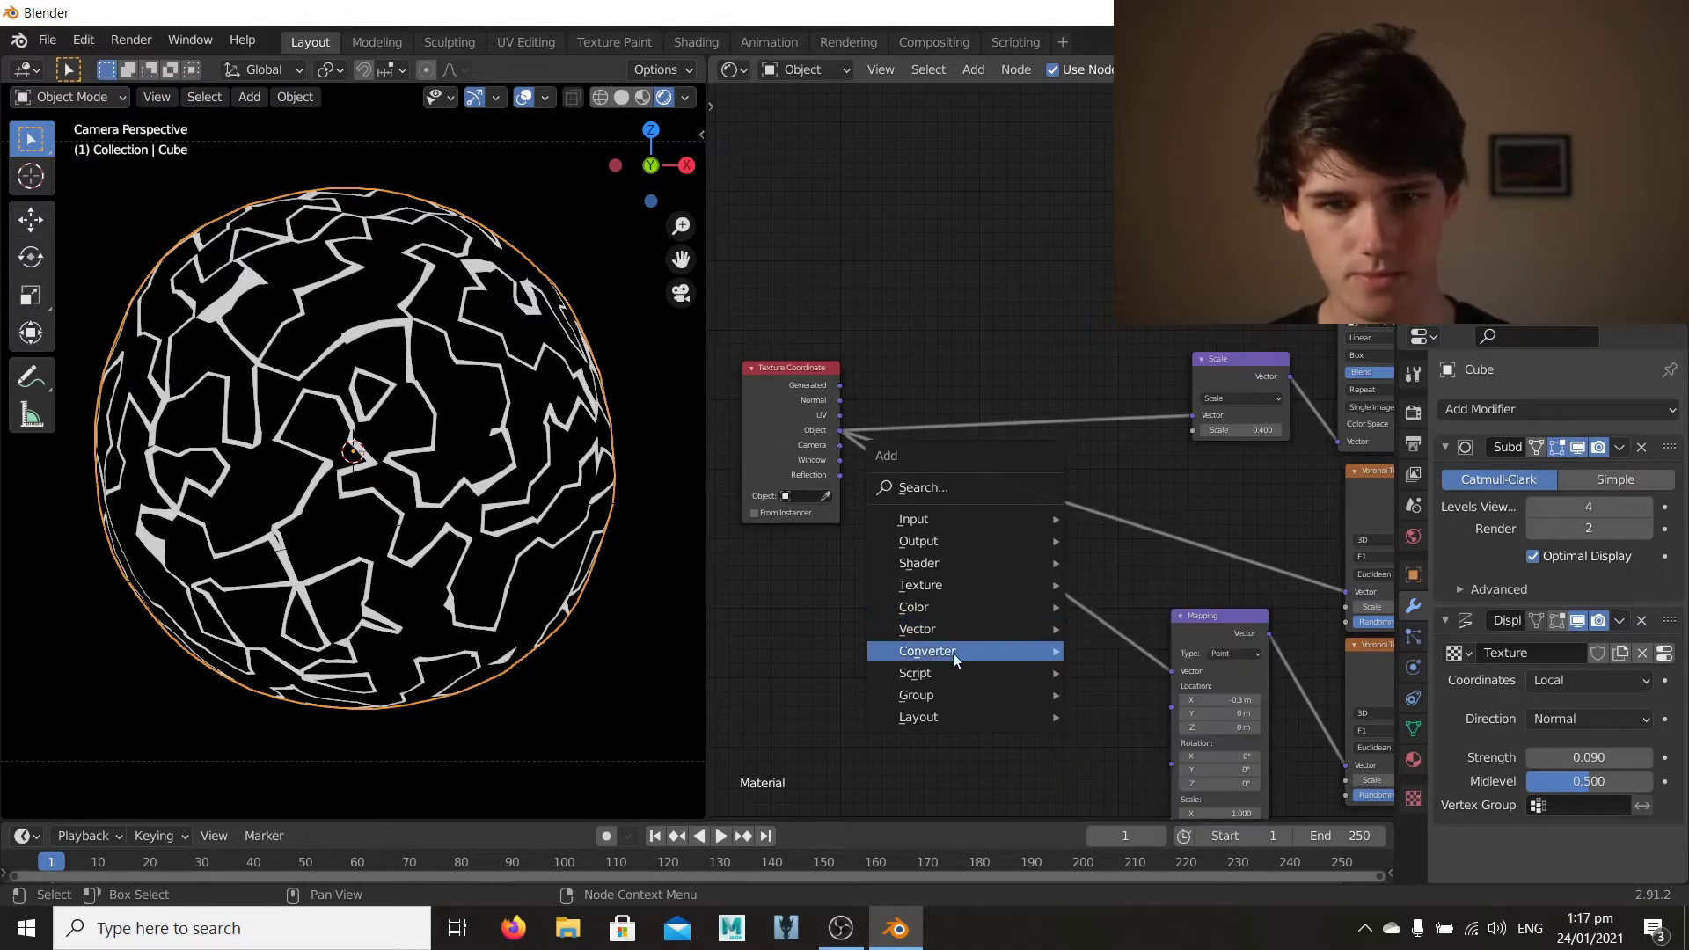
mouse_move(953, 653)
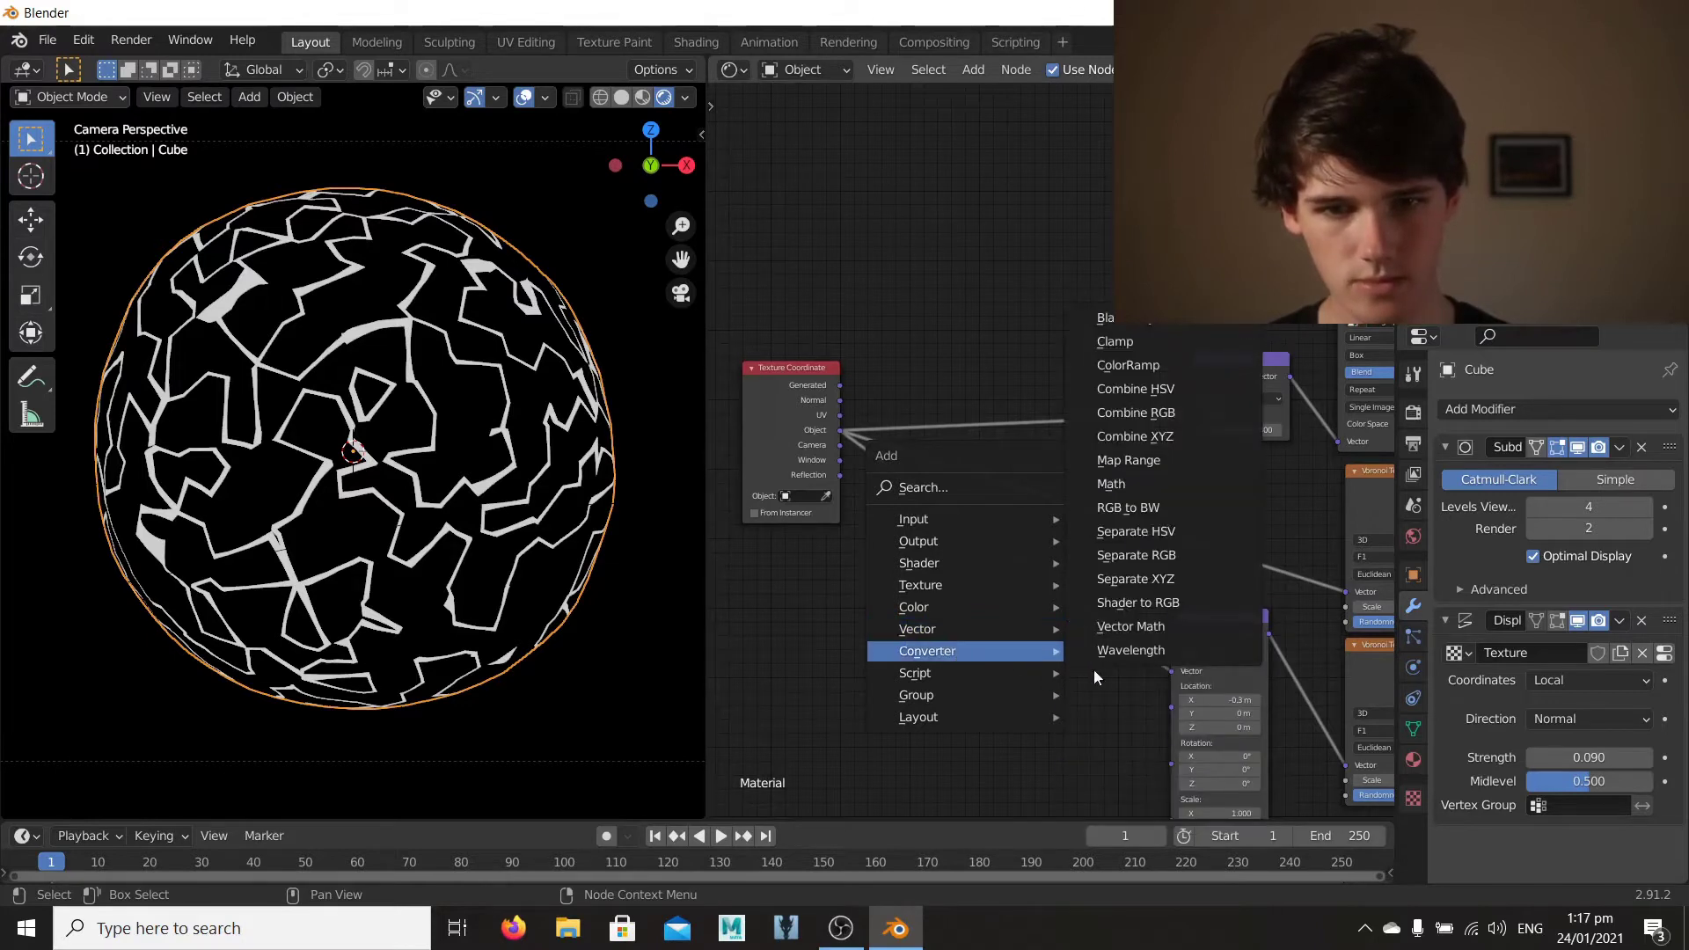
click(1122, 626)
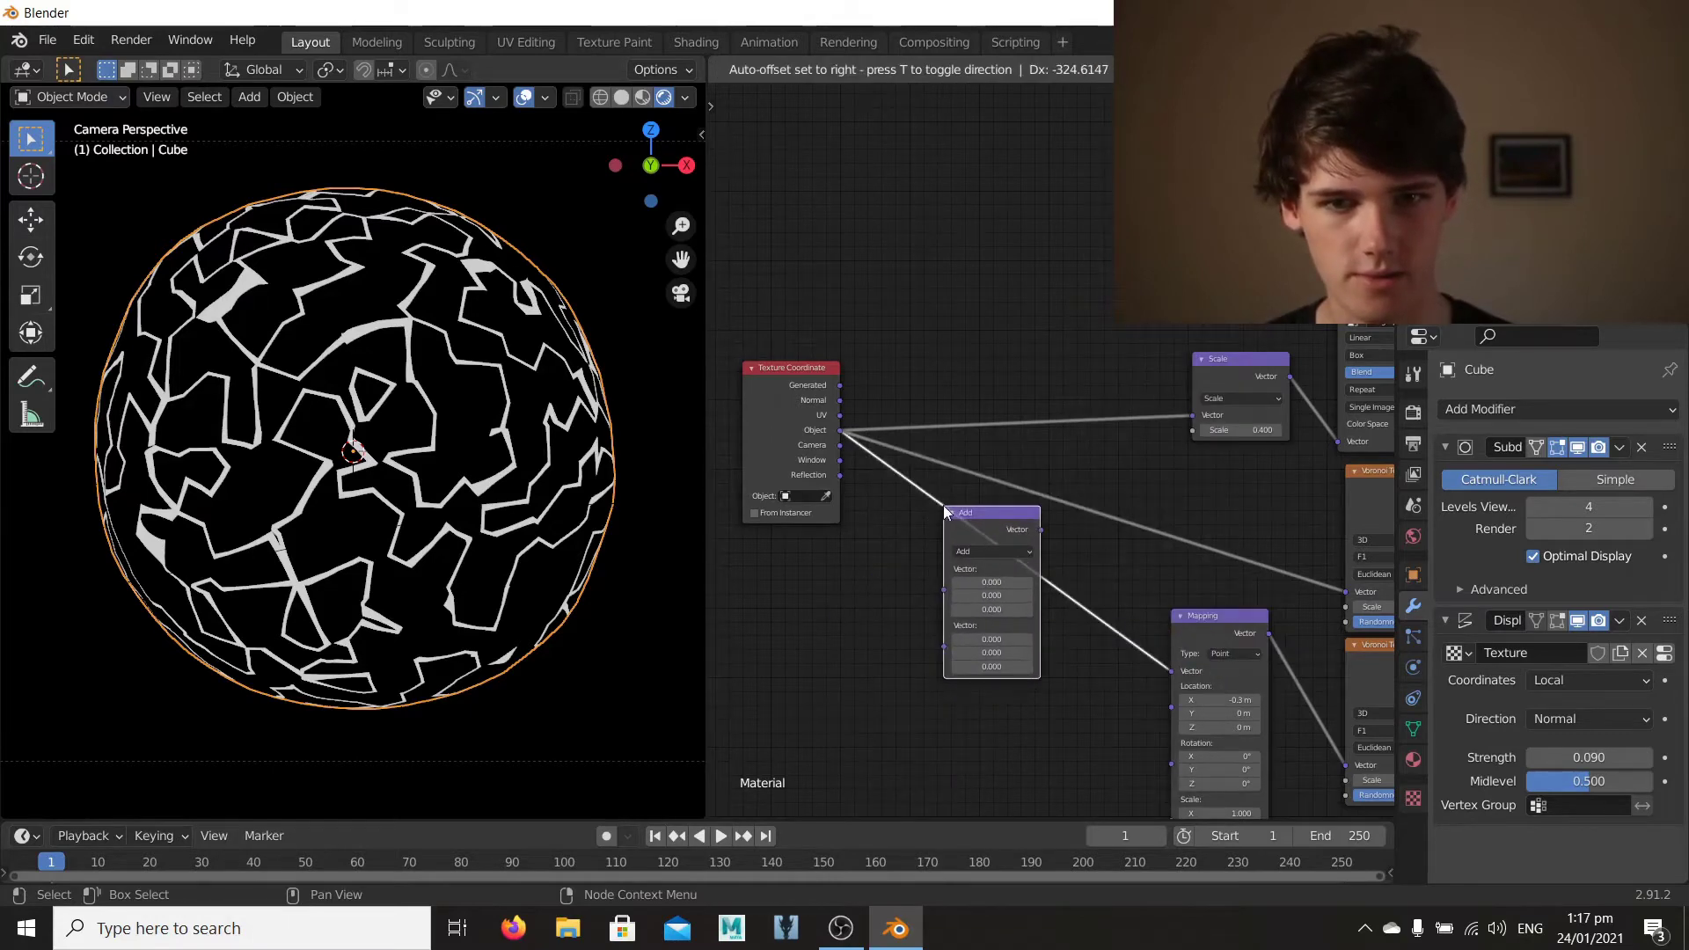
click(907, 515)
Step: Add a Noise Texture node below the Texture Coordinate and connect its Fac output to the Add node's second Vector input
scroll(1033, 569, up, 3)
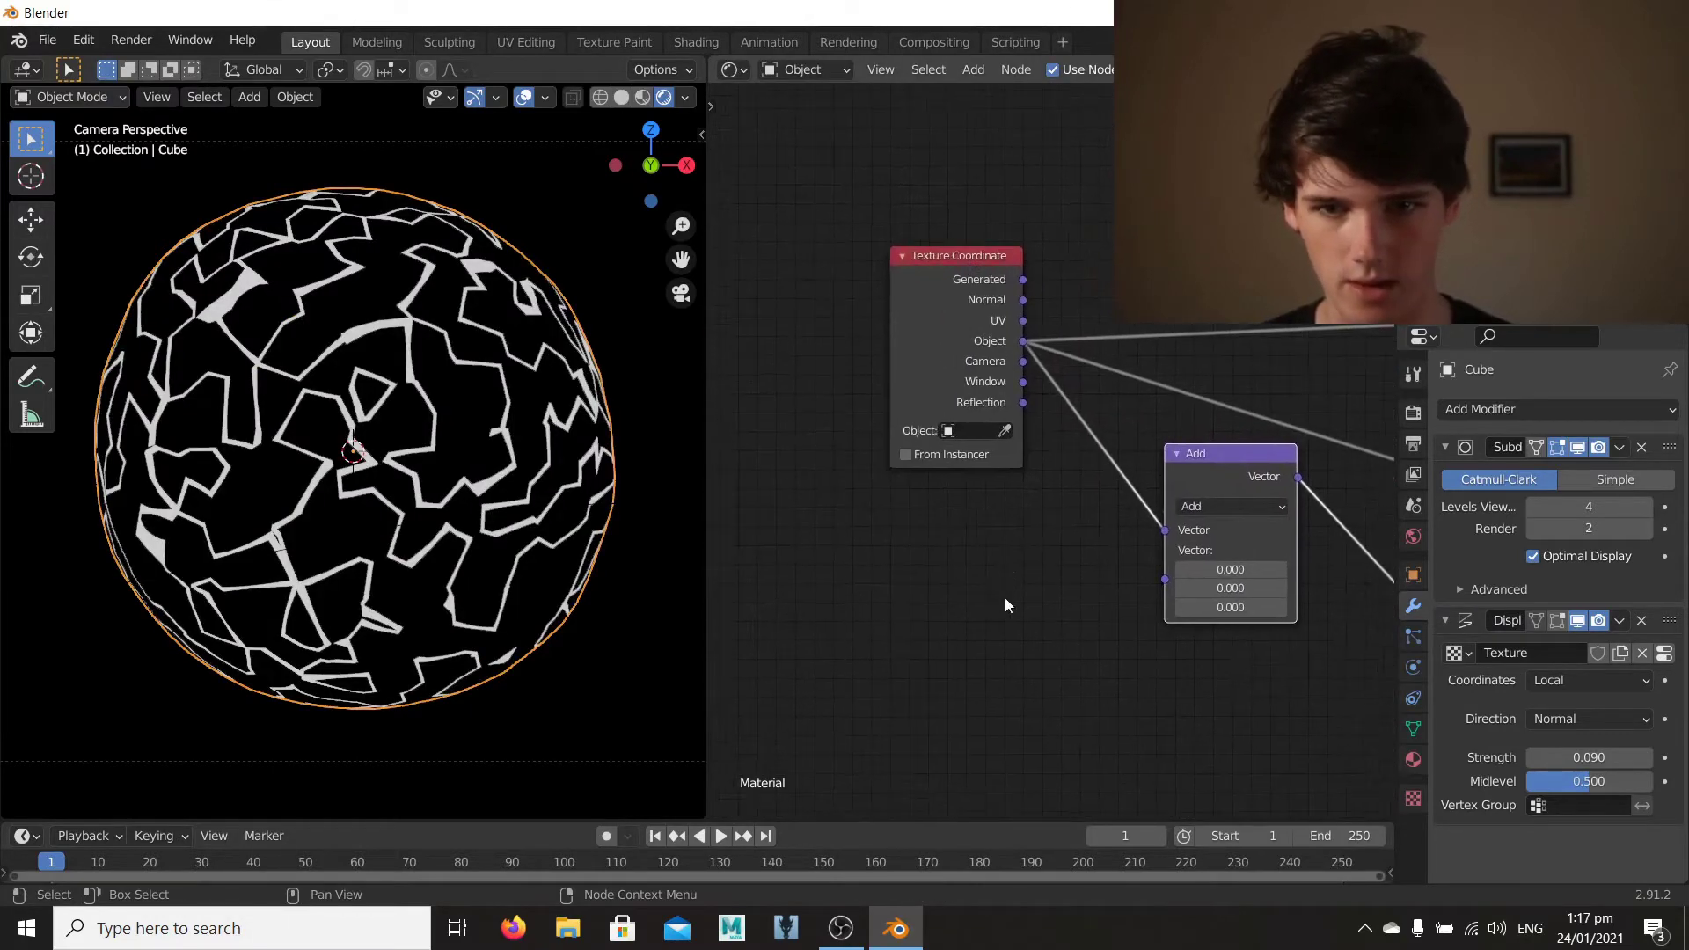
key(shift+a)
mouse_move(1005, 598)
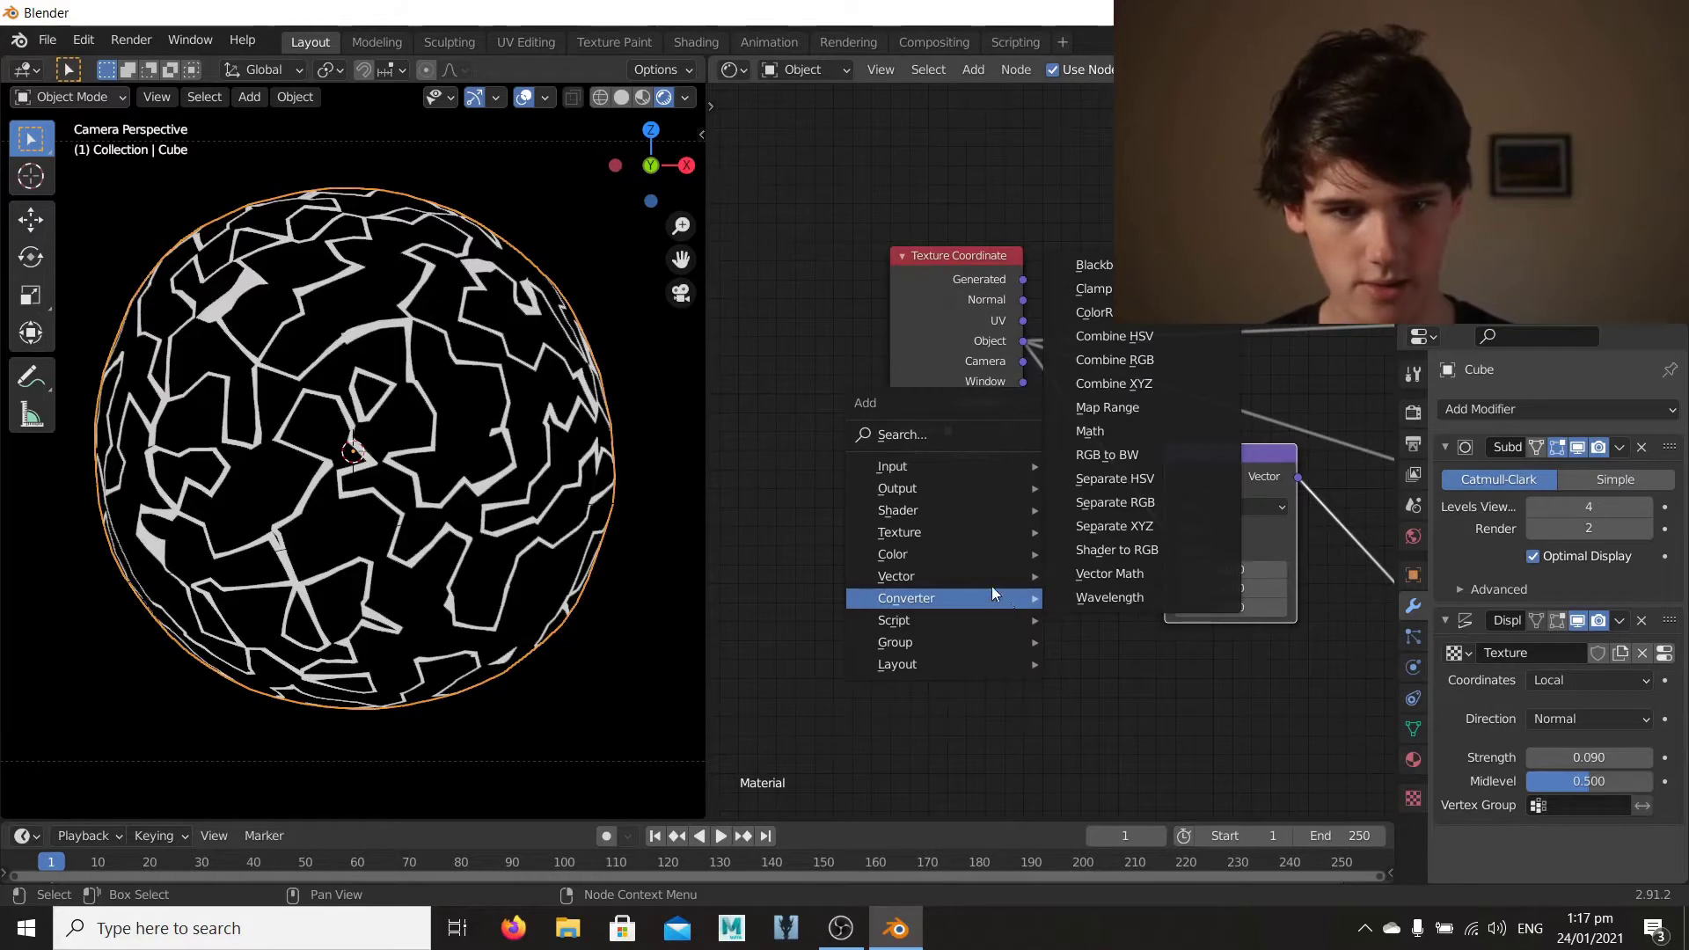
mouse_move(949, 532)
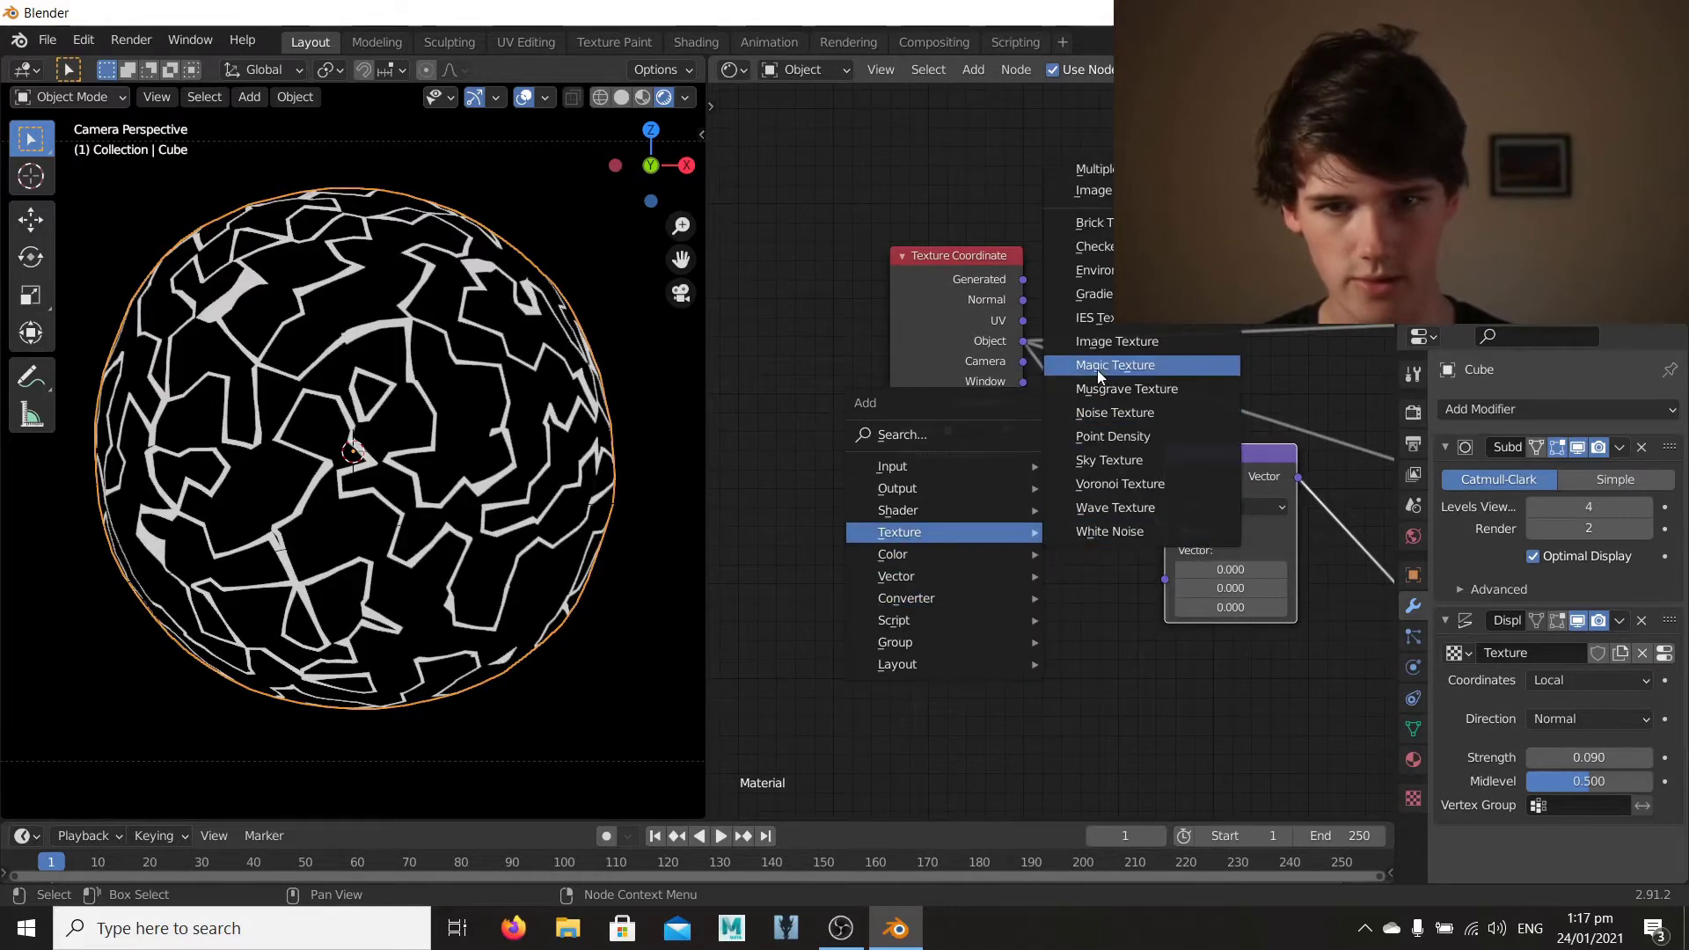
click(1109, 411)
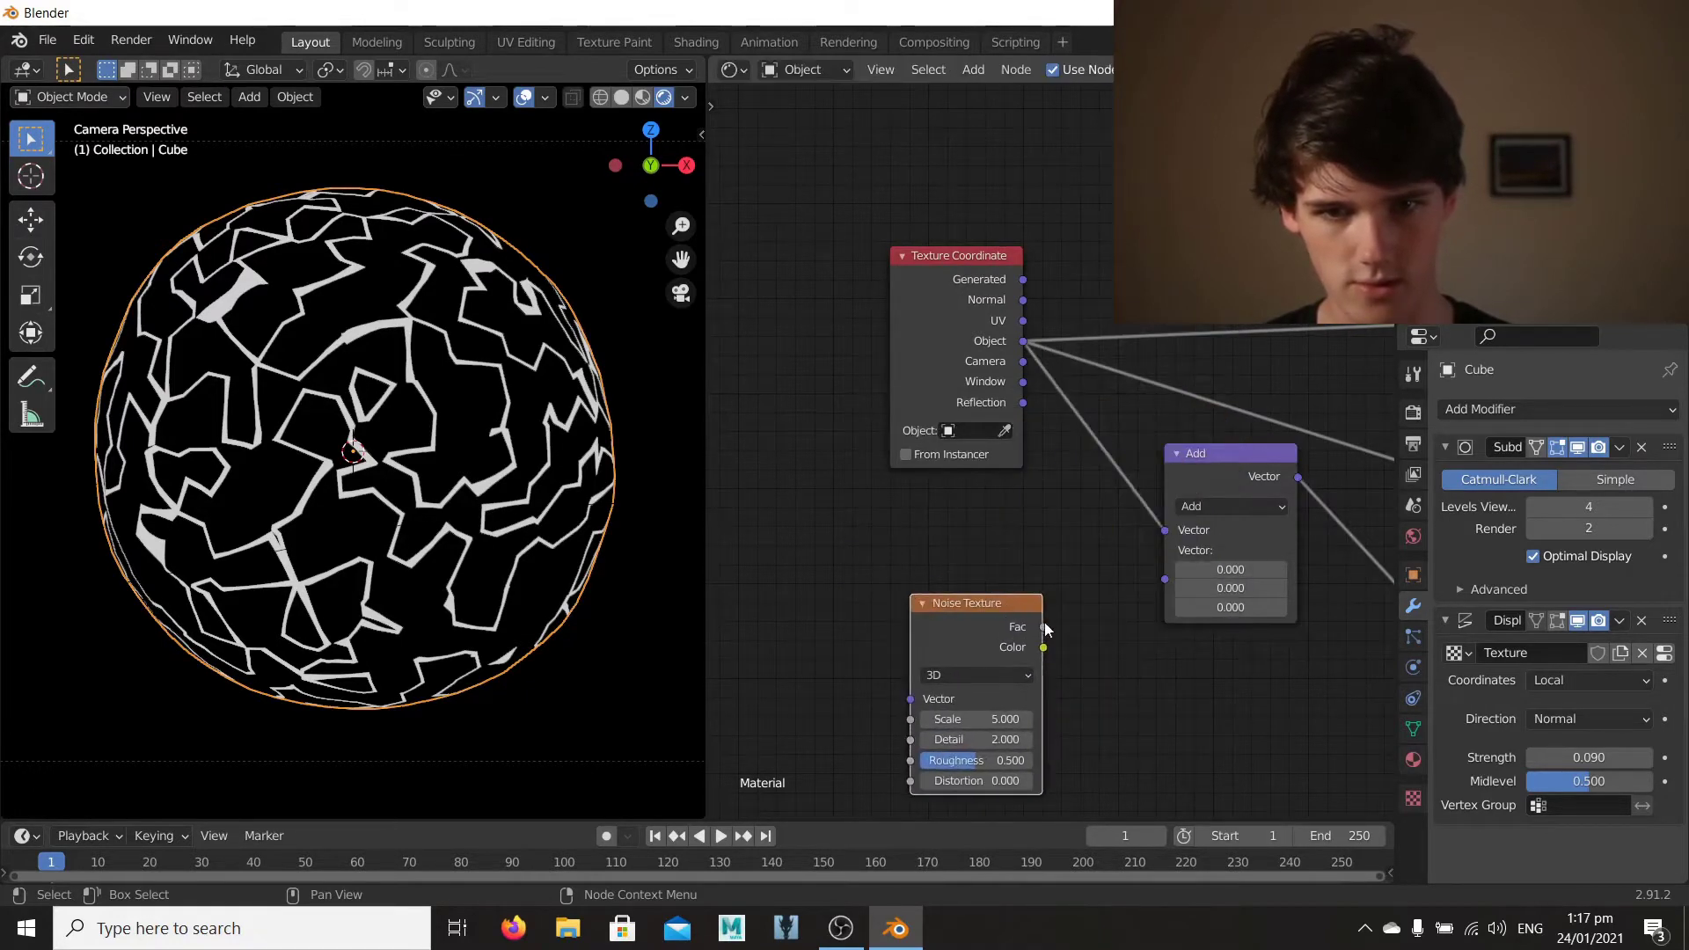
drag(1043, 626, 1165, 579)
middle_drag(1315, 591, 1006, 702)
scroll(836, 535, down, 4)
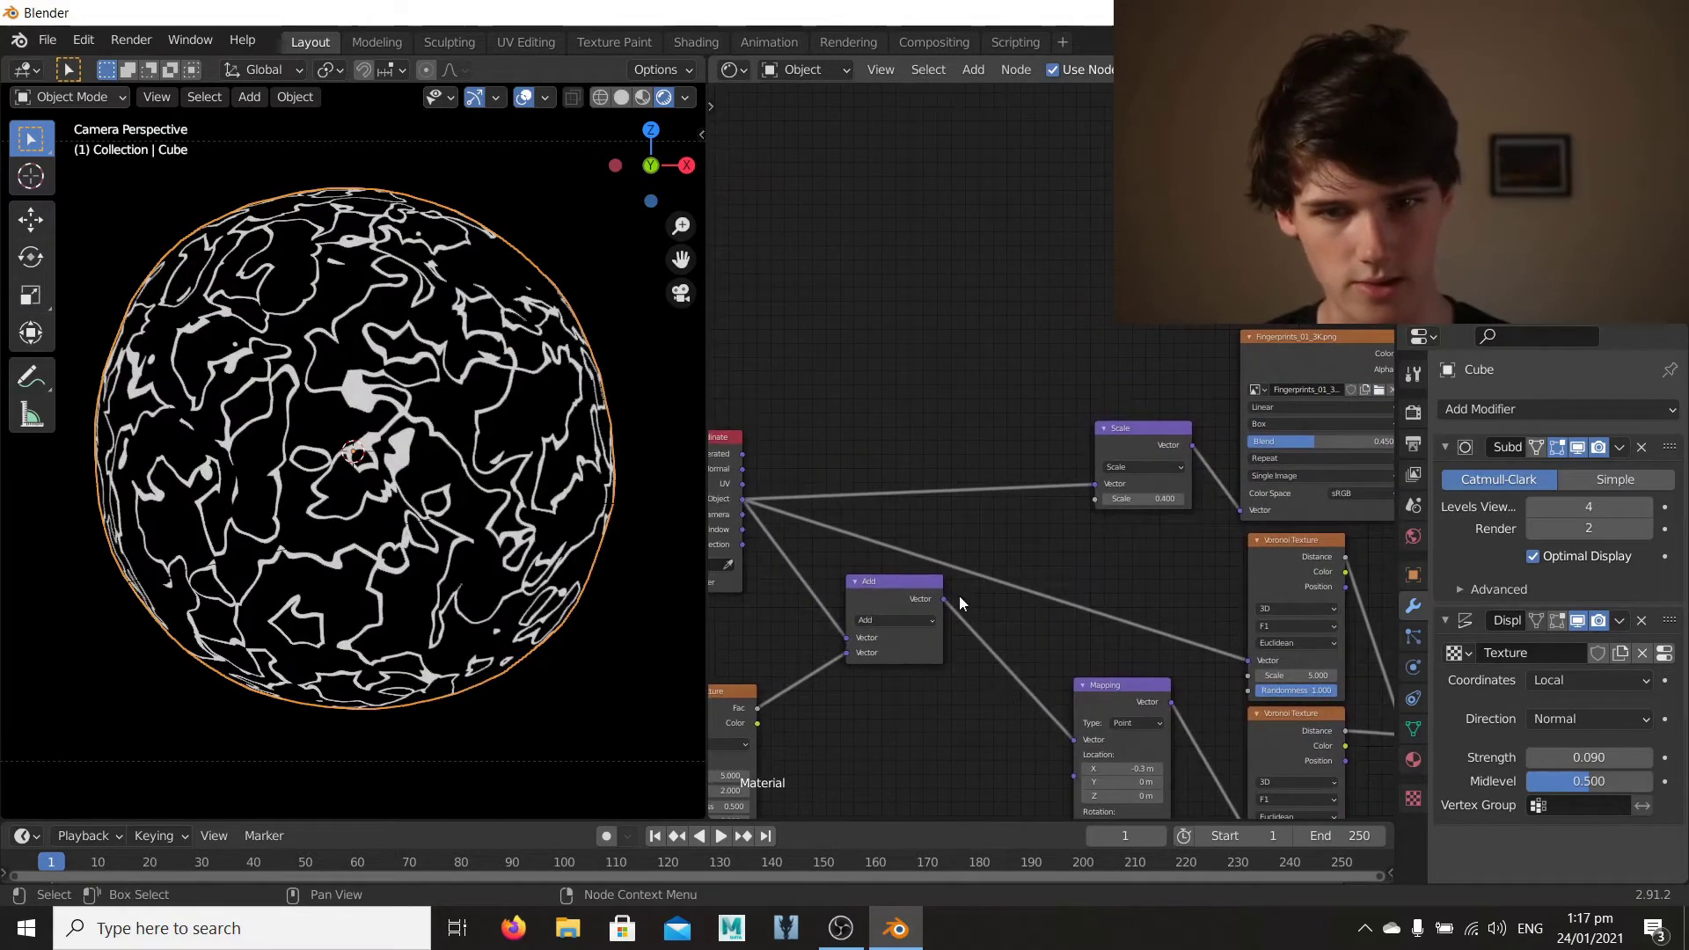
Step: Connect the Add node's Vector output to the upper Voronoi Texture's Vector input
drag(944, 599, 1249, 662)
Step: Set the Noise Texture's Distortion to 1.100 and its Scale to 1.900
middle_drag(910, 706, 987, 475)
scroll(993, 562, up, 3)
scroll(994, 479, up, 3)
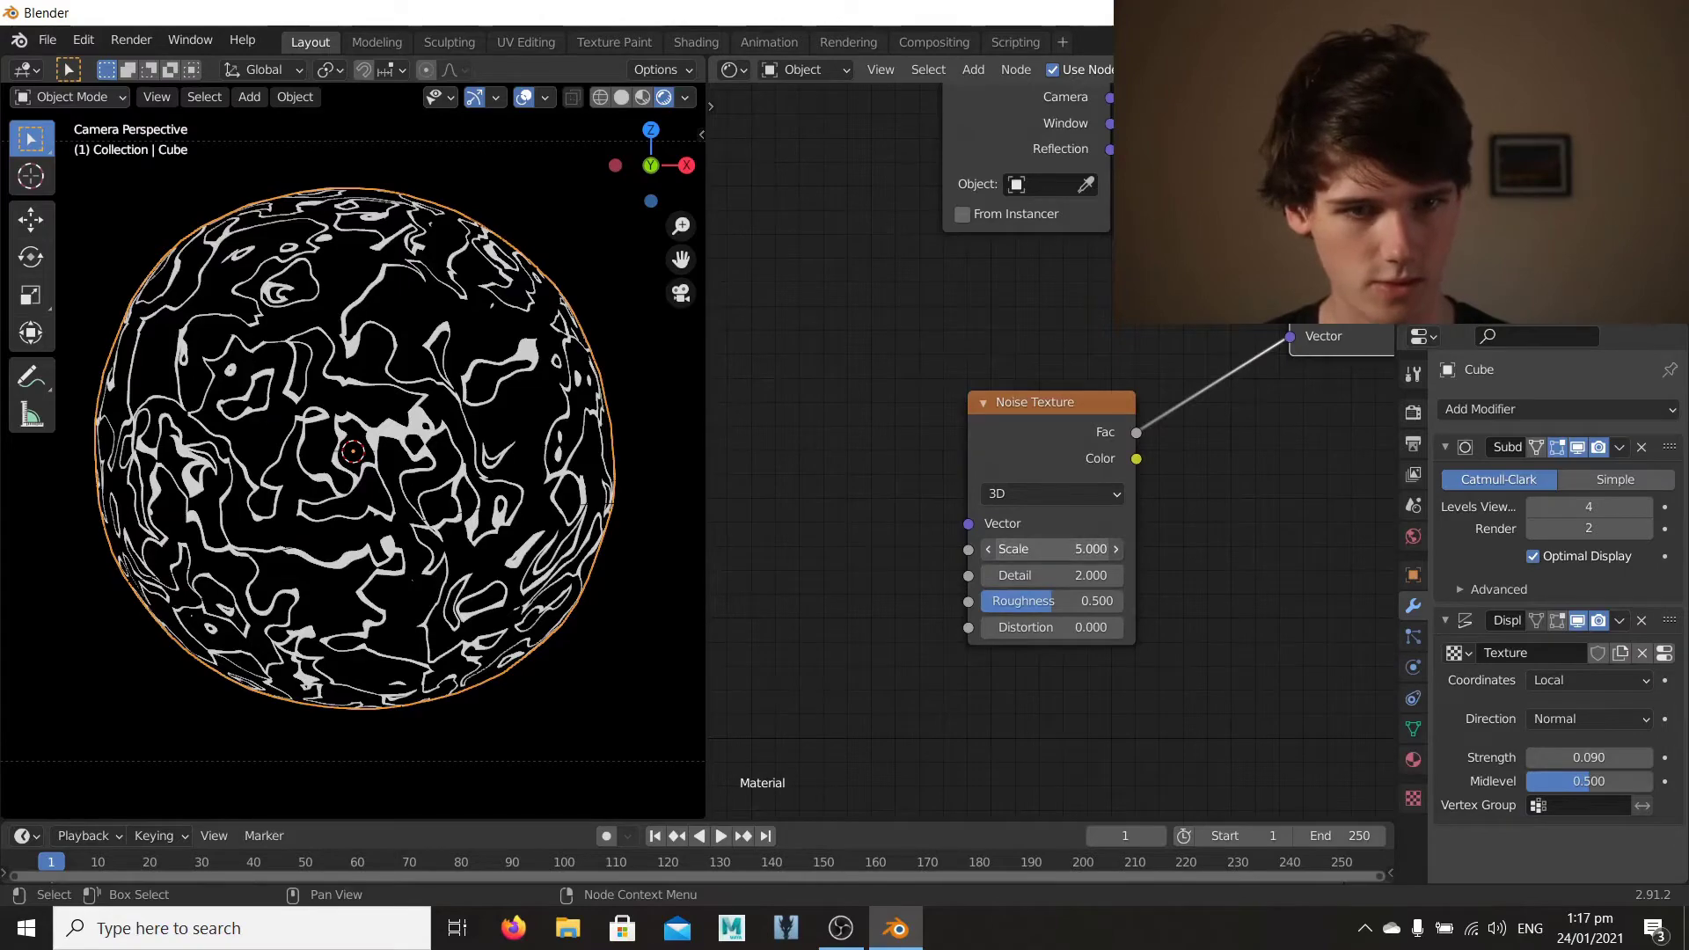
mouse_move(1047, 549)
mouse_down()
mouse_move(994, 549)
mouse_move(1025, 549)
mouse_up()
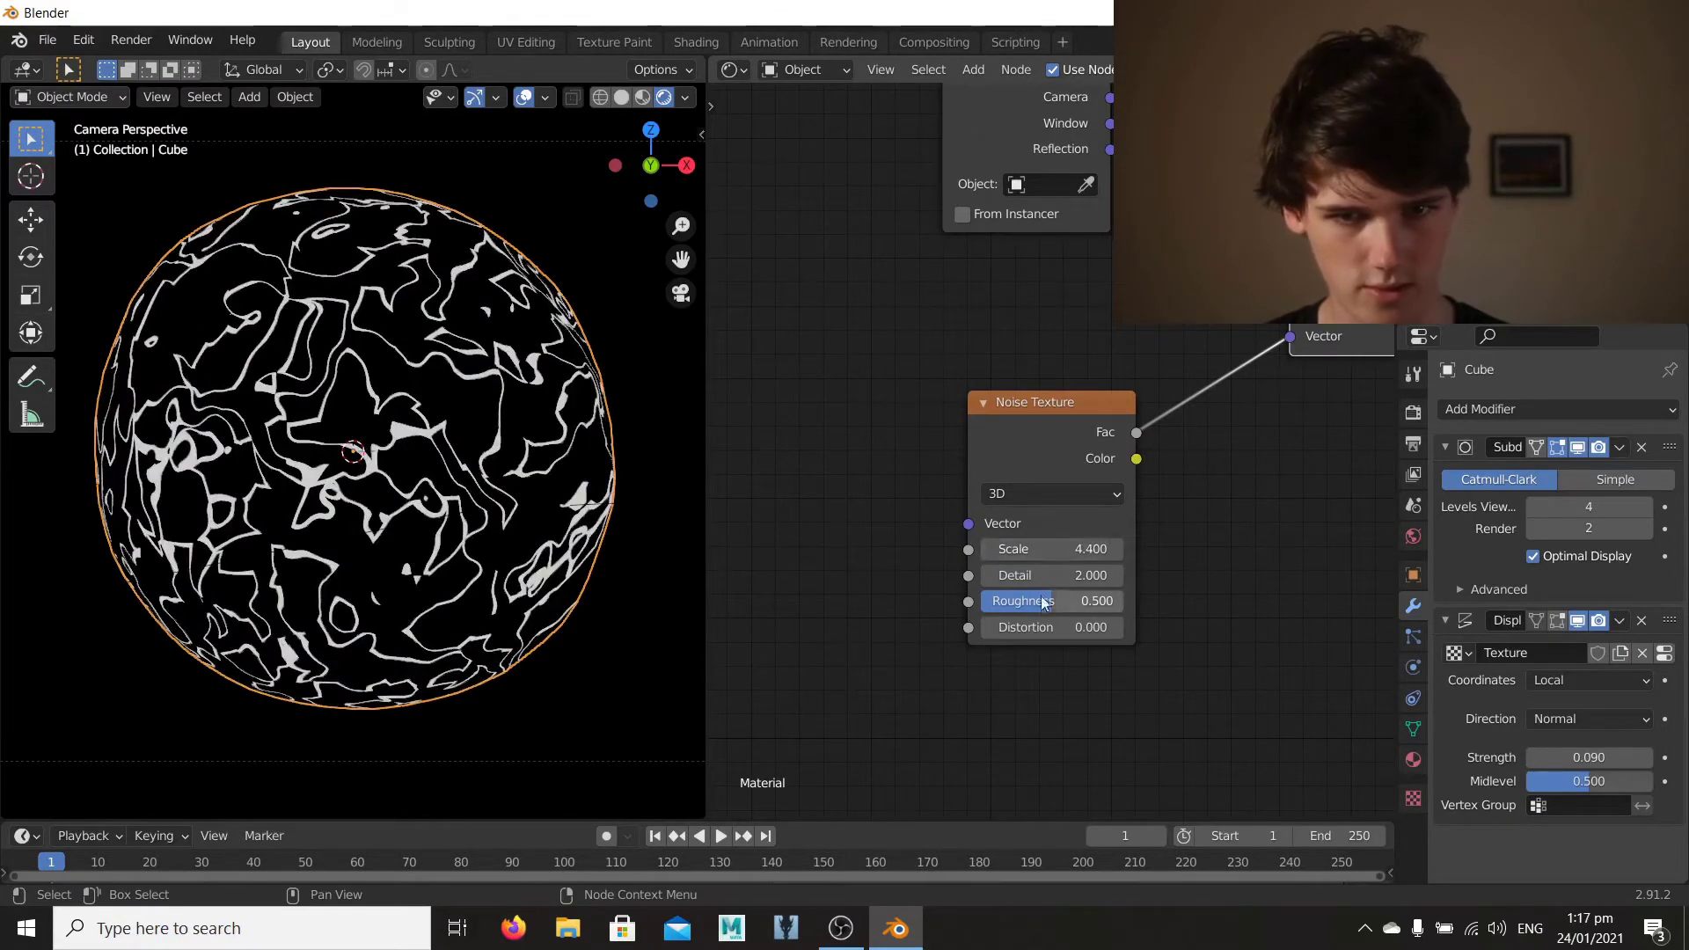
drag(1038, 627, 1084, 627)
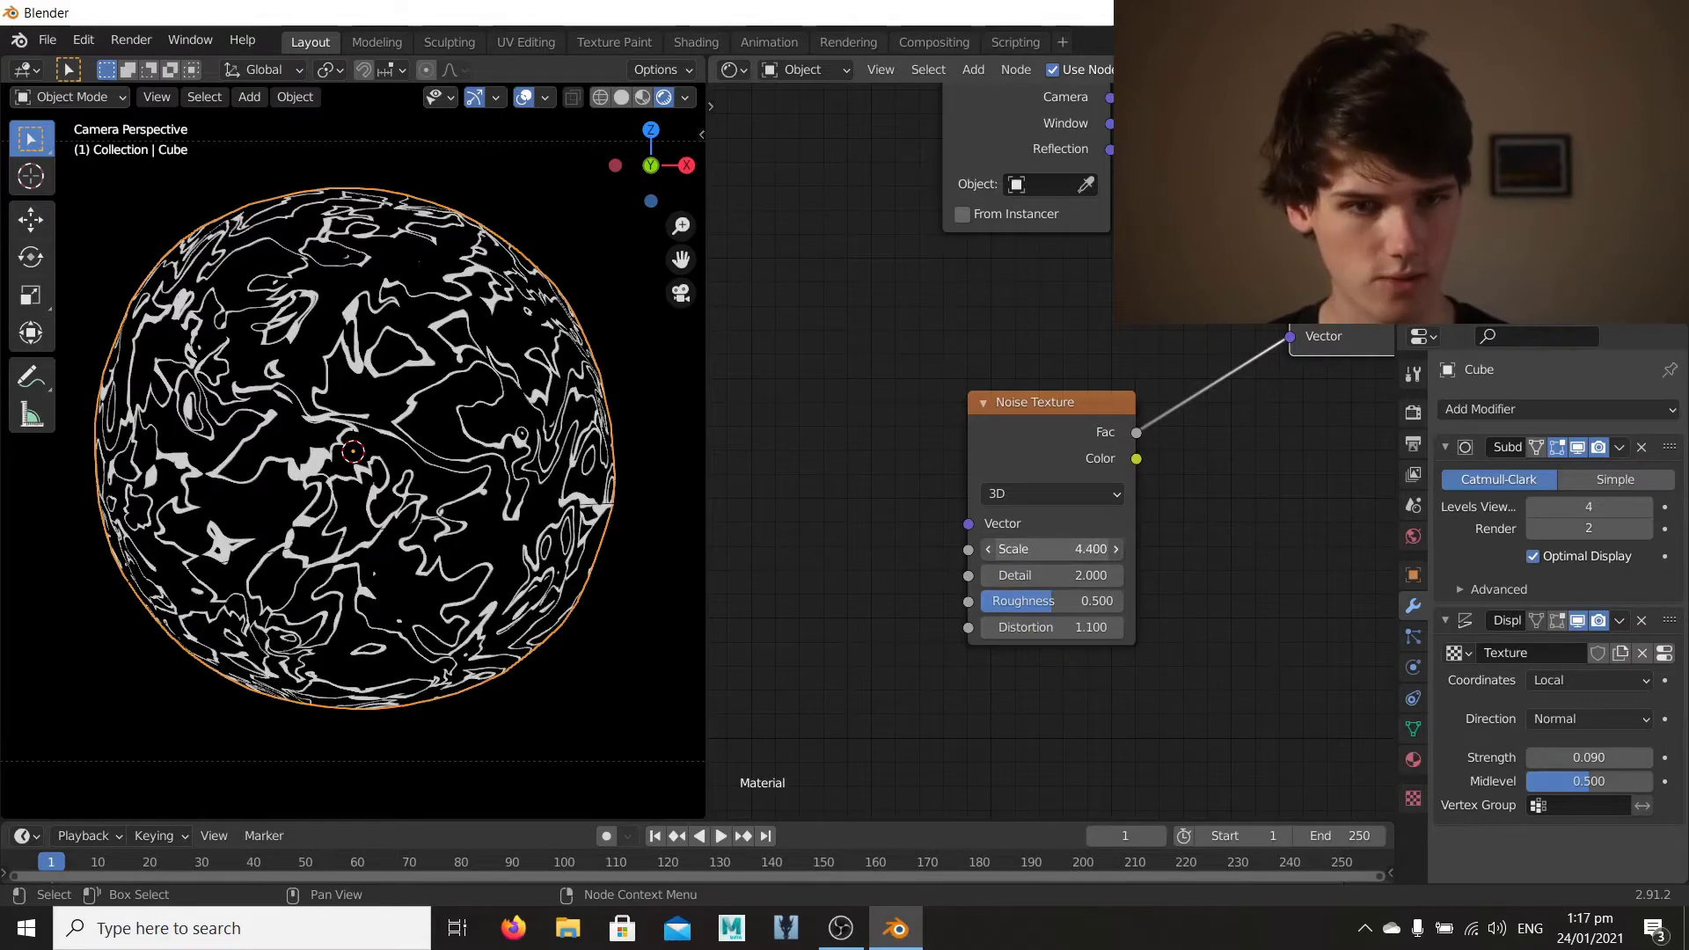
mouse_move(1047, 549)
mouse_down()
mouse_move(1031, 549)
mouse_move(1052, 549)
mouse_up()
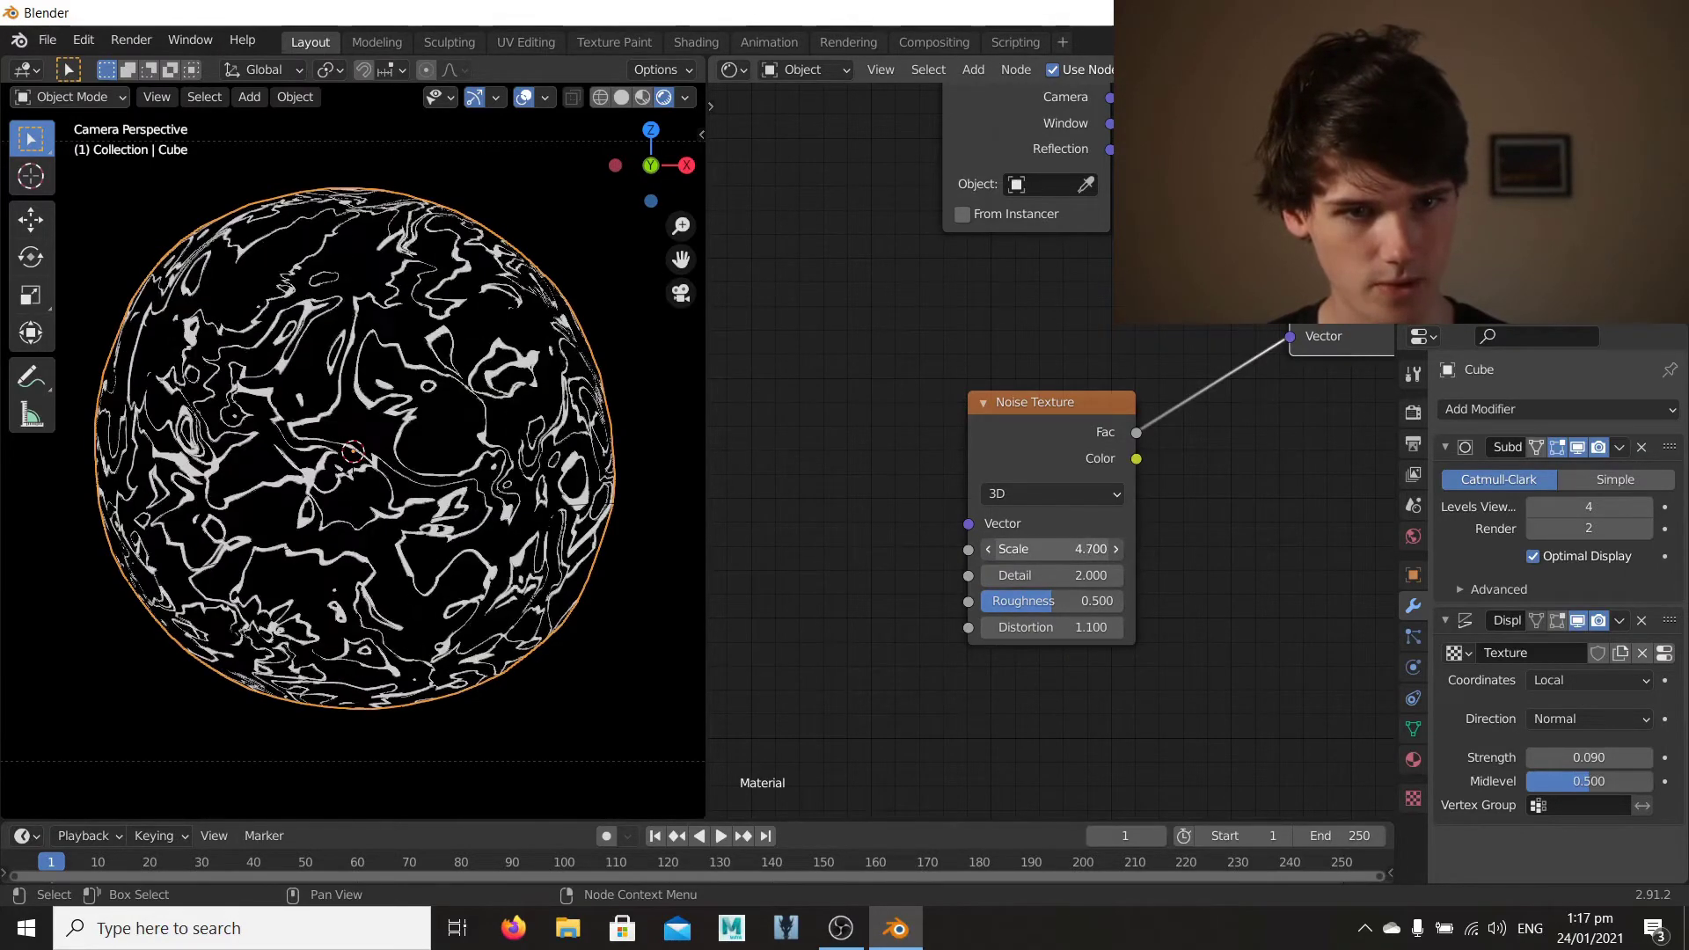
scroll(1053, 555, down, 2)
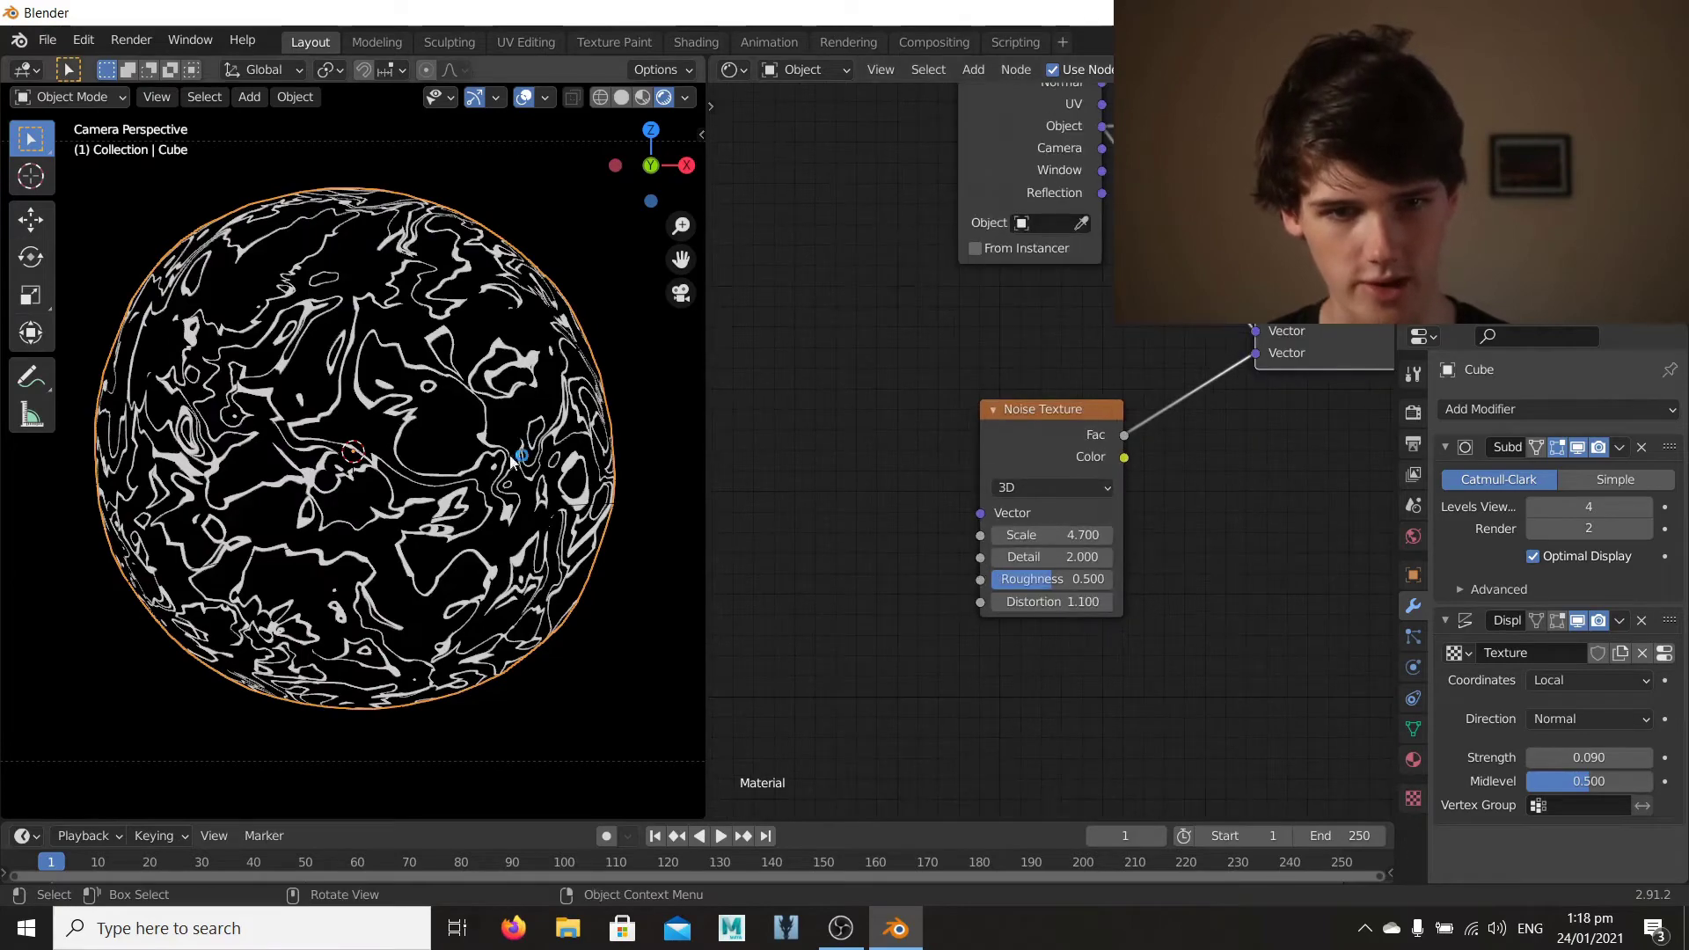
scroll(1061, 543, up, 1)
mouse_move(1052, 549)
mouse_down()
mouse_move(1068, 549)
mouse_move(1026, 548)
mouse_up()
scroll(1142, 470, down, 6)
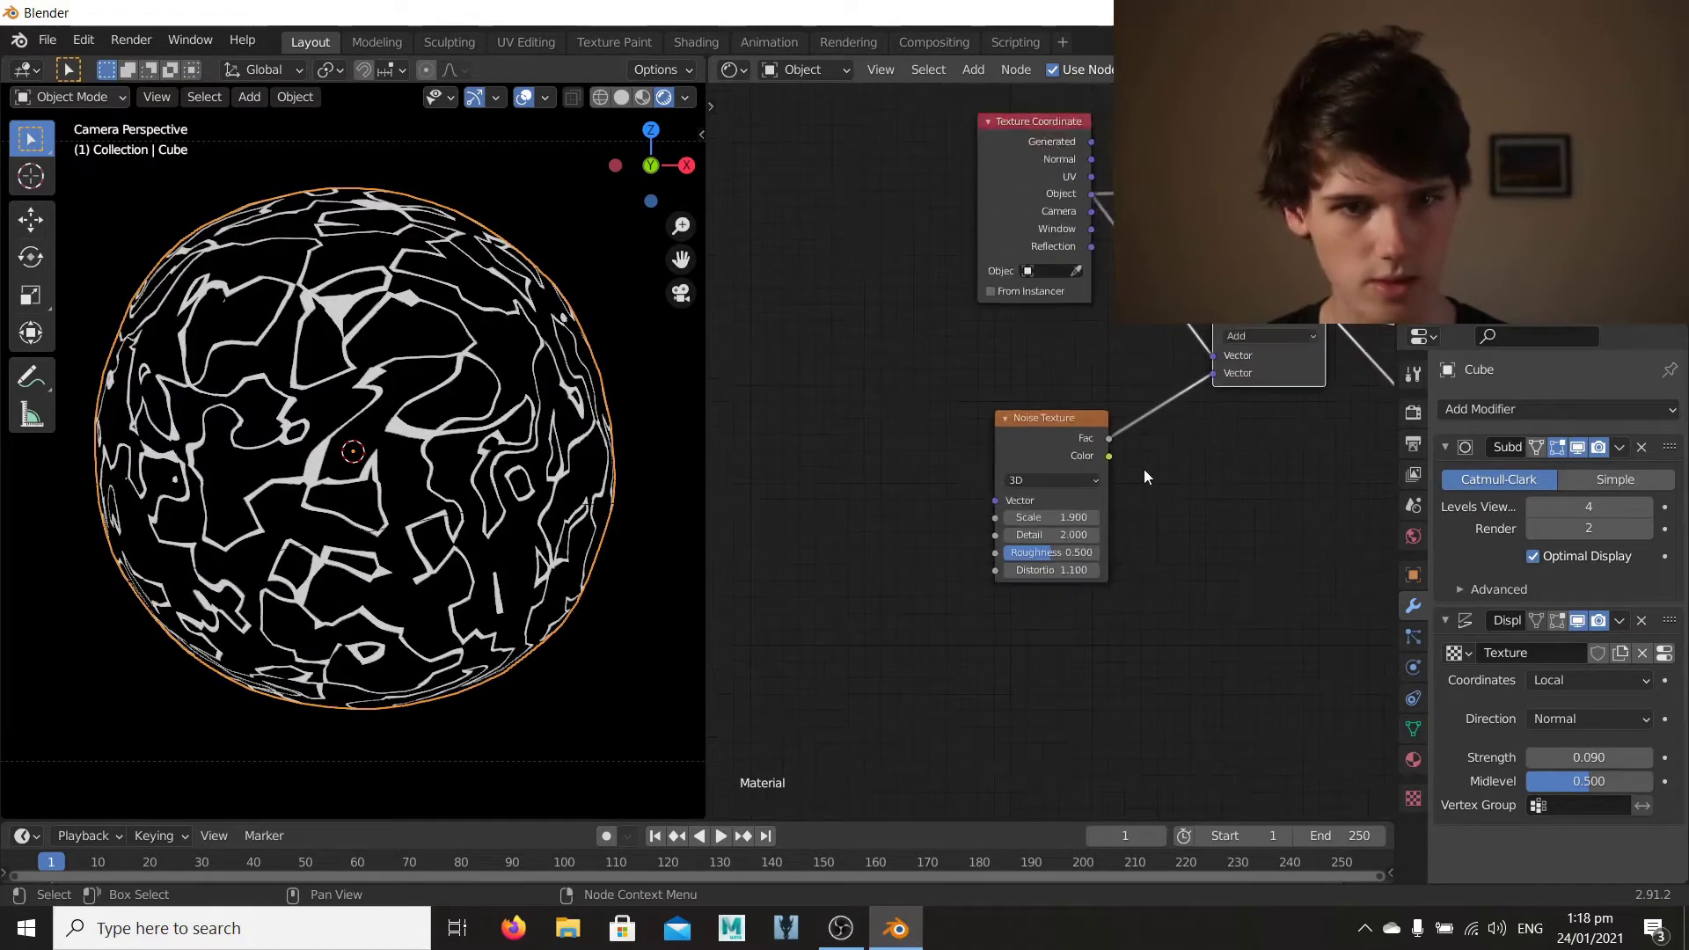
Step: Duplicate the Compare node, insert the copy into the link after it, and change the copy's operation to Multiply
middle_drag(1143, 468, 990, 609)
middle_drag(1058, 553, 845, 500)
middle_drag(1384, 456, 926, 490)
drag(982, 485, 978, 492)
key(shift+d)
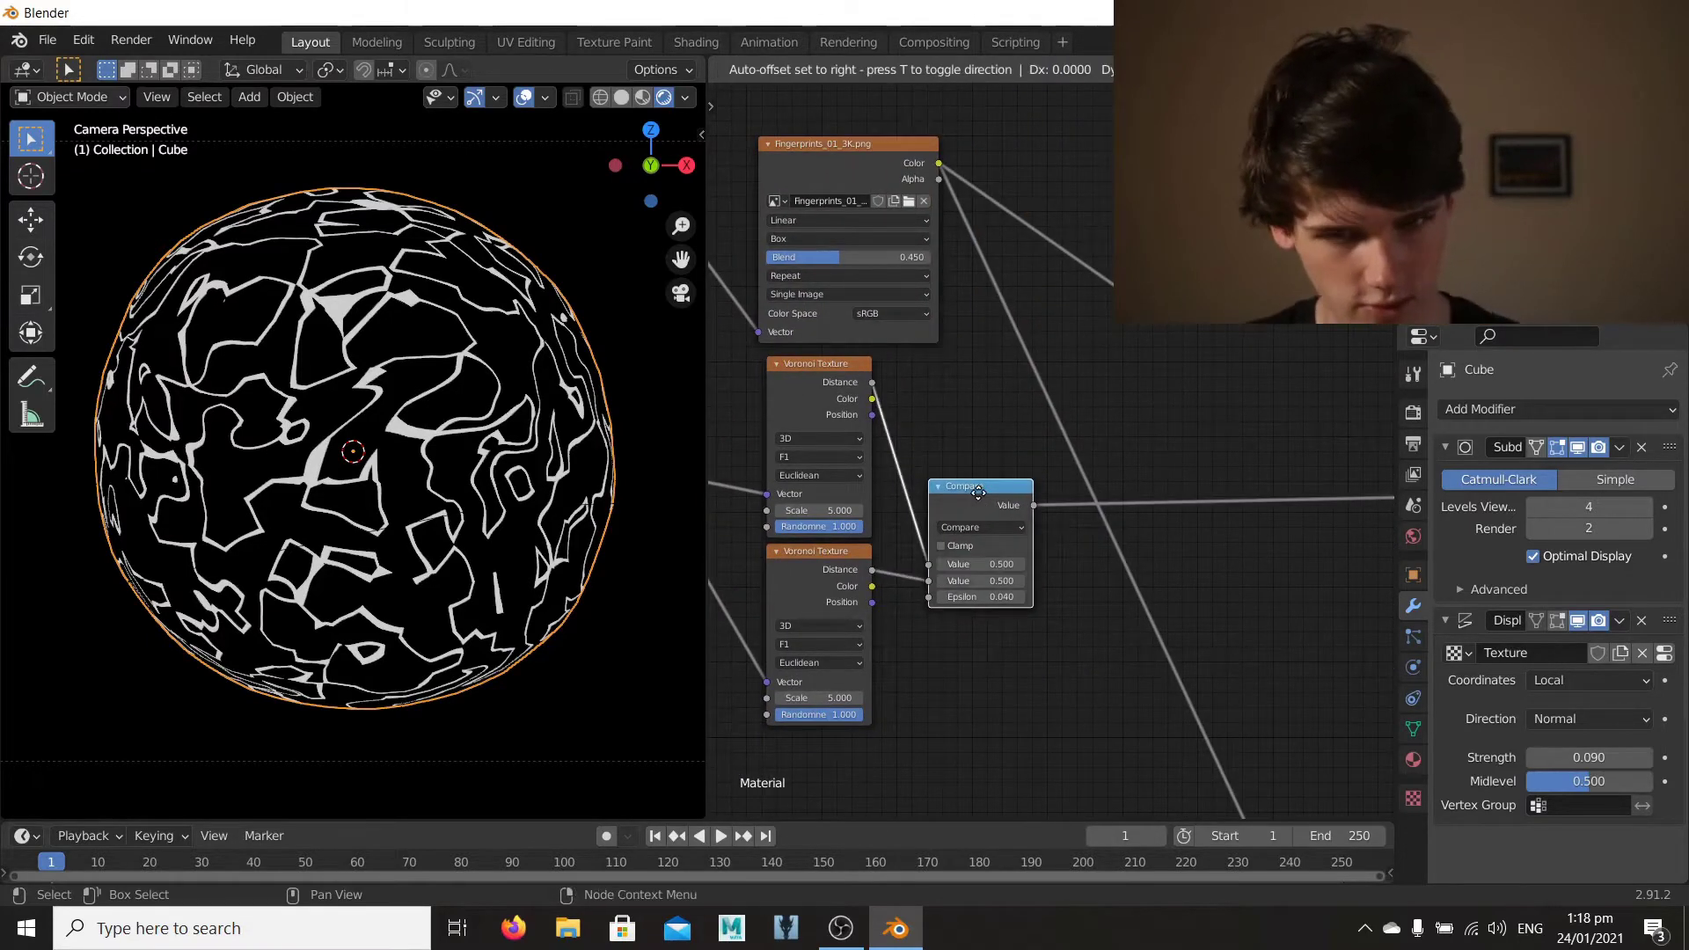
click(1242, 478)
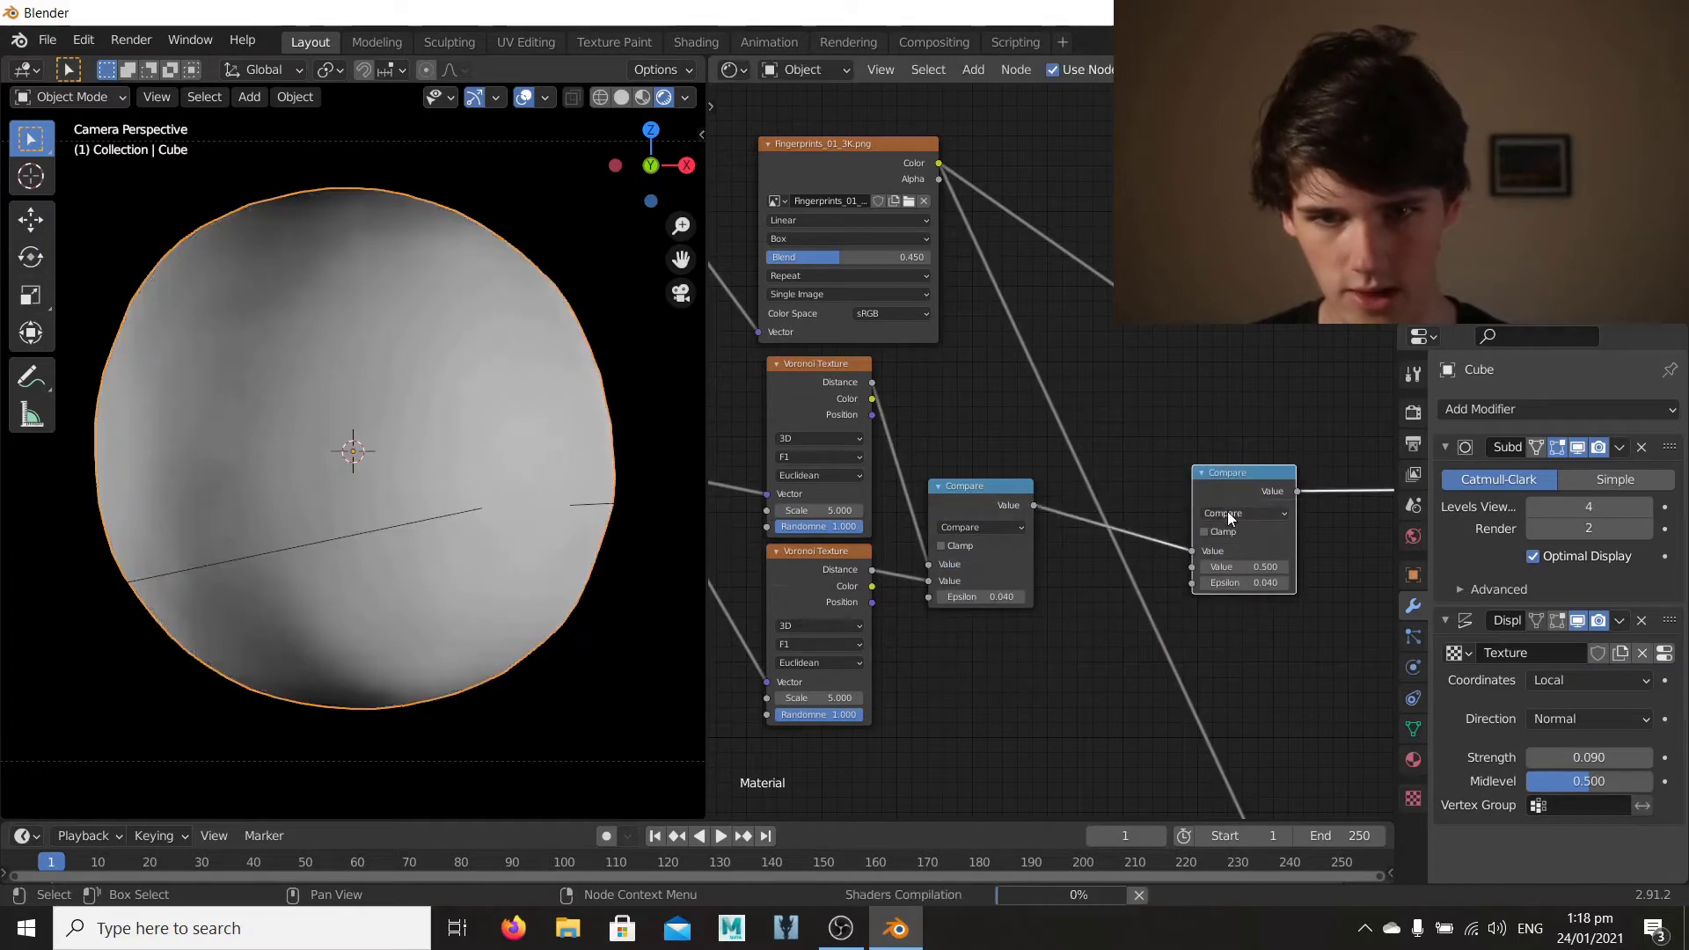
click(1228, 510)
click(773, 588)
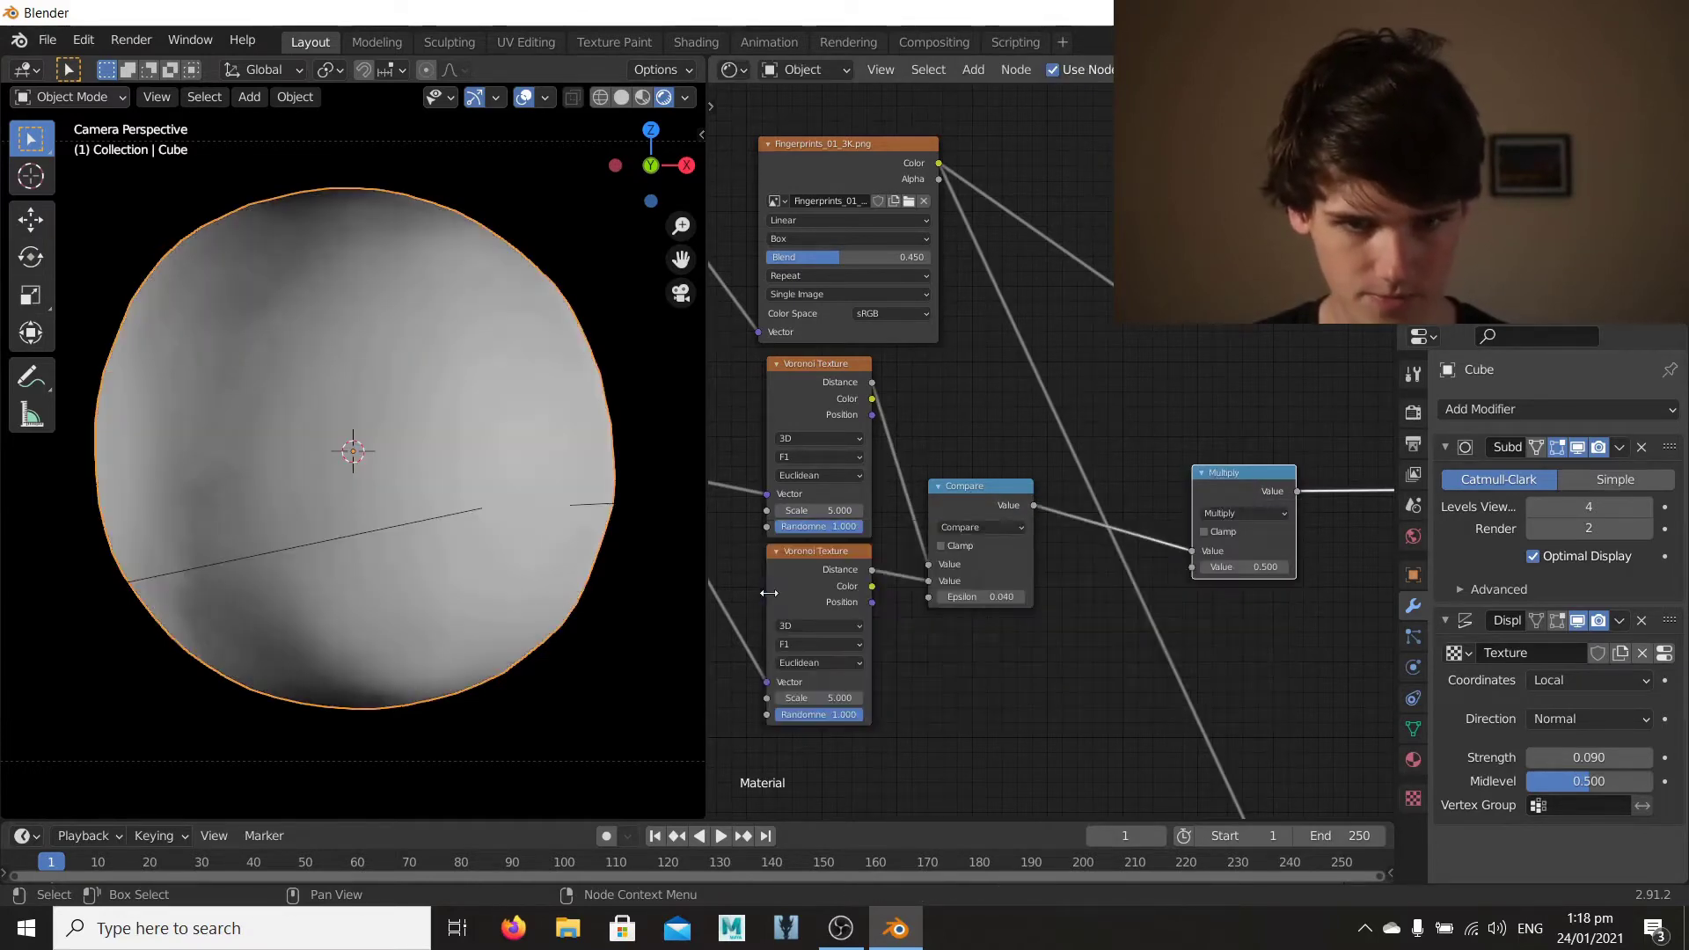
Step: Add a Musgrave Texture below the Compare node and connect its Height output to the Multiply node's second Value input
middle_drag(990, 719, 987, 684)
key(shift+a)
mouse_move(988, 688)
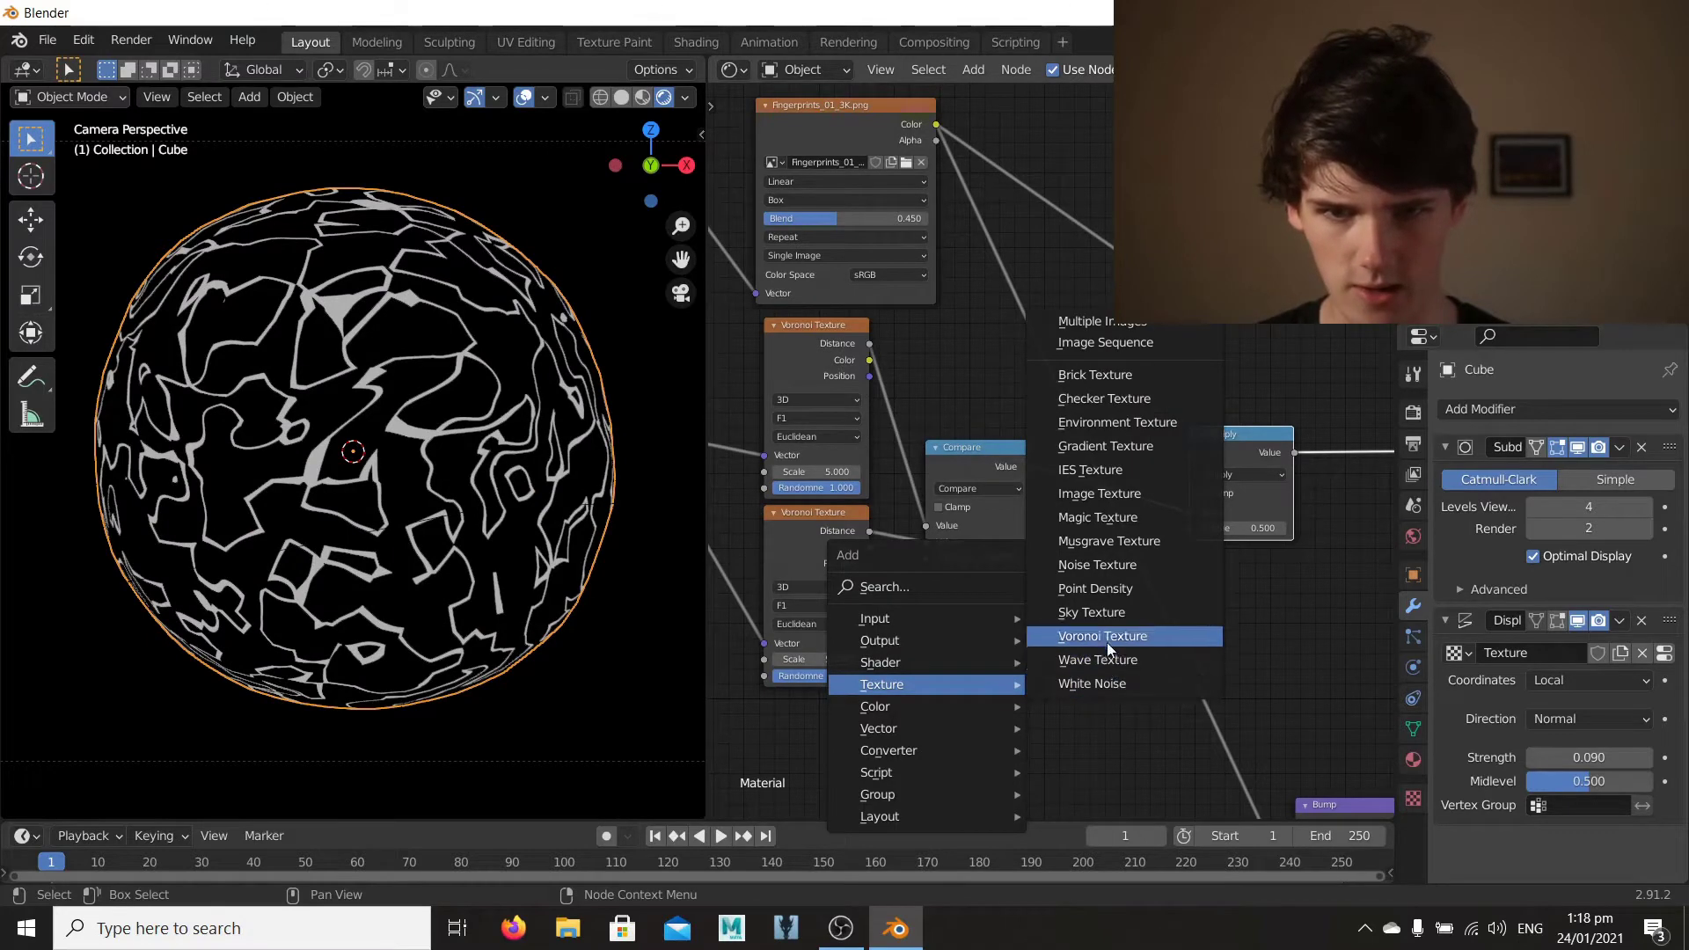
click(1077, 541)
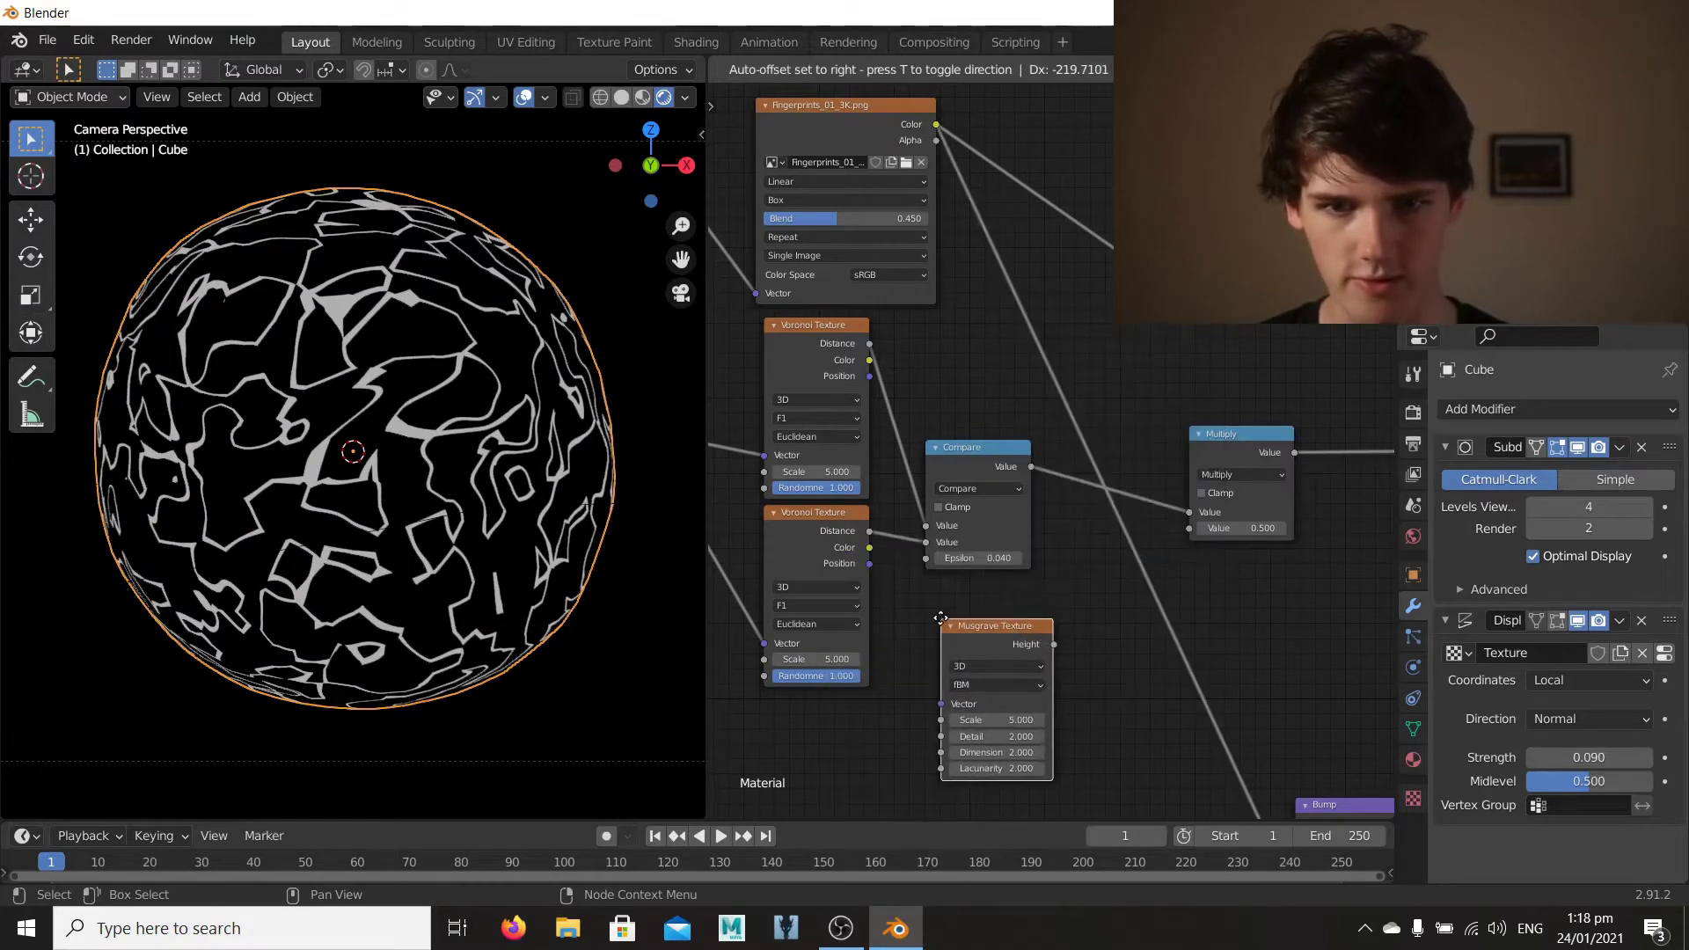
click(1050, 640)
mouse_move(1052, 643)
mouse_down()
mouse_move(1174, 577)
mouse_move(1202, 530)
mouse_up()
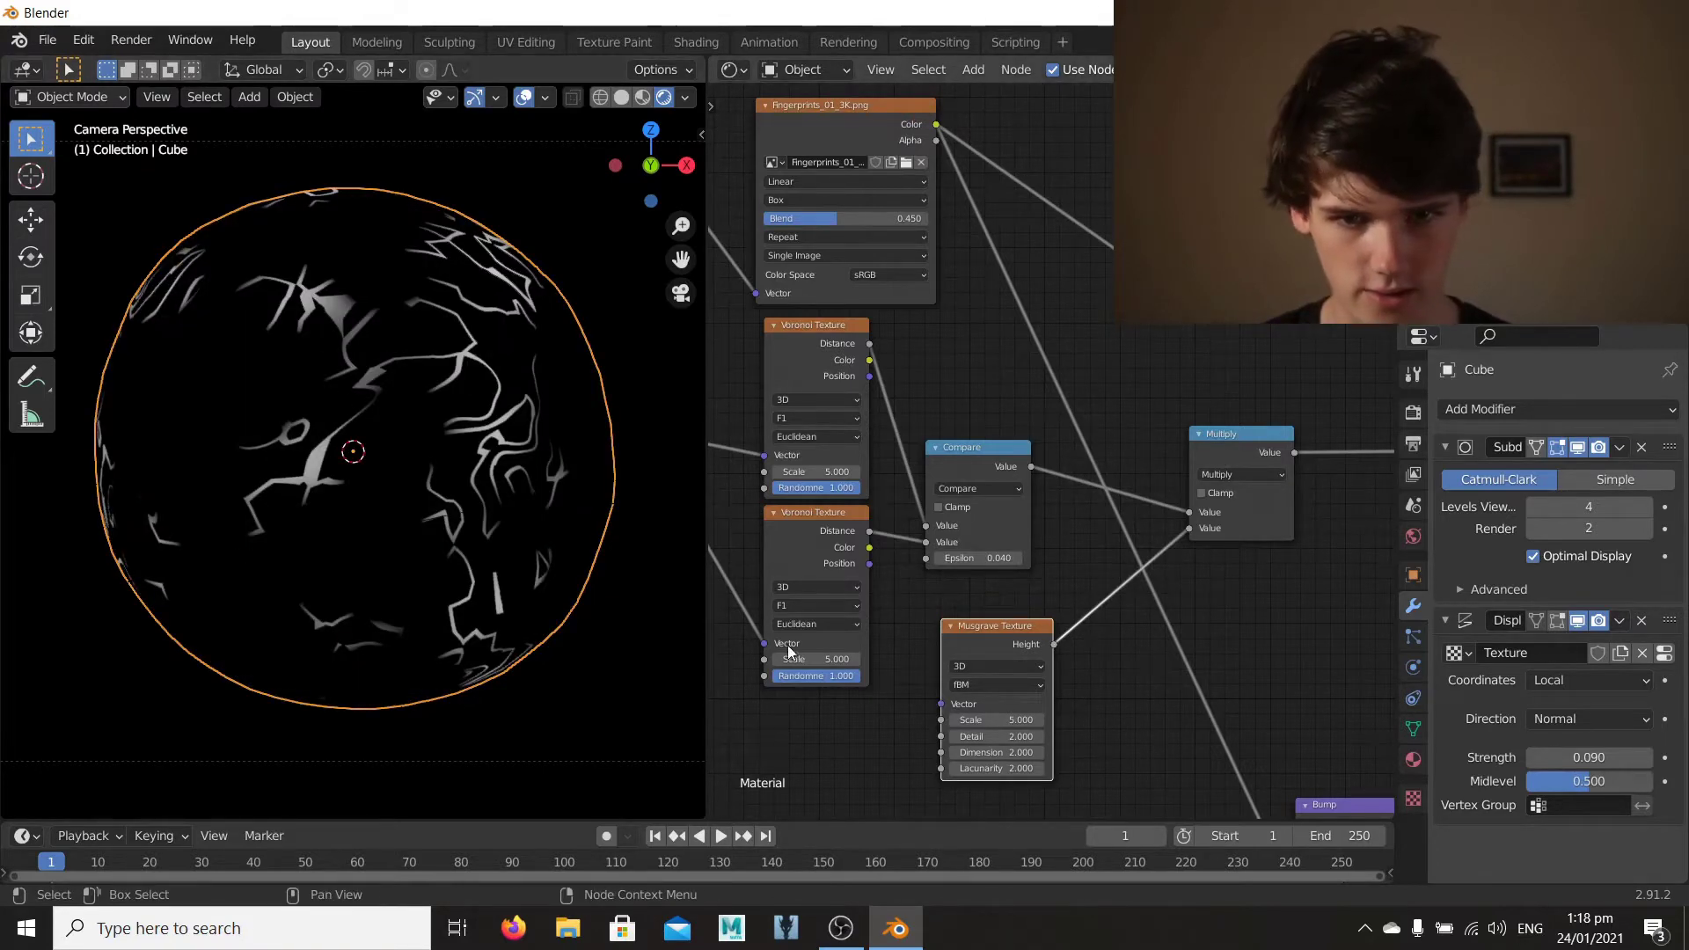
Step: Move the Musgrave Texture aside and insert a ColorRamp into its link to the Multiply node
middle_drag(837, 626, 907, 521)
scroll(820, 551, up, 3)
drag(1021, 498, 859, 630)
key(shift+a)
mouse_move(1005, 595)
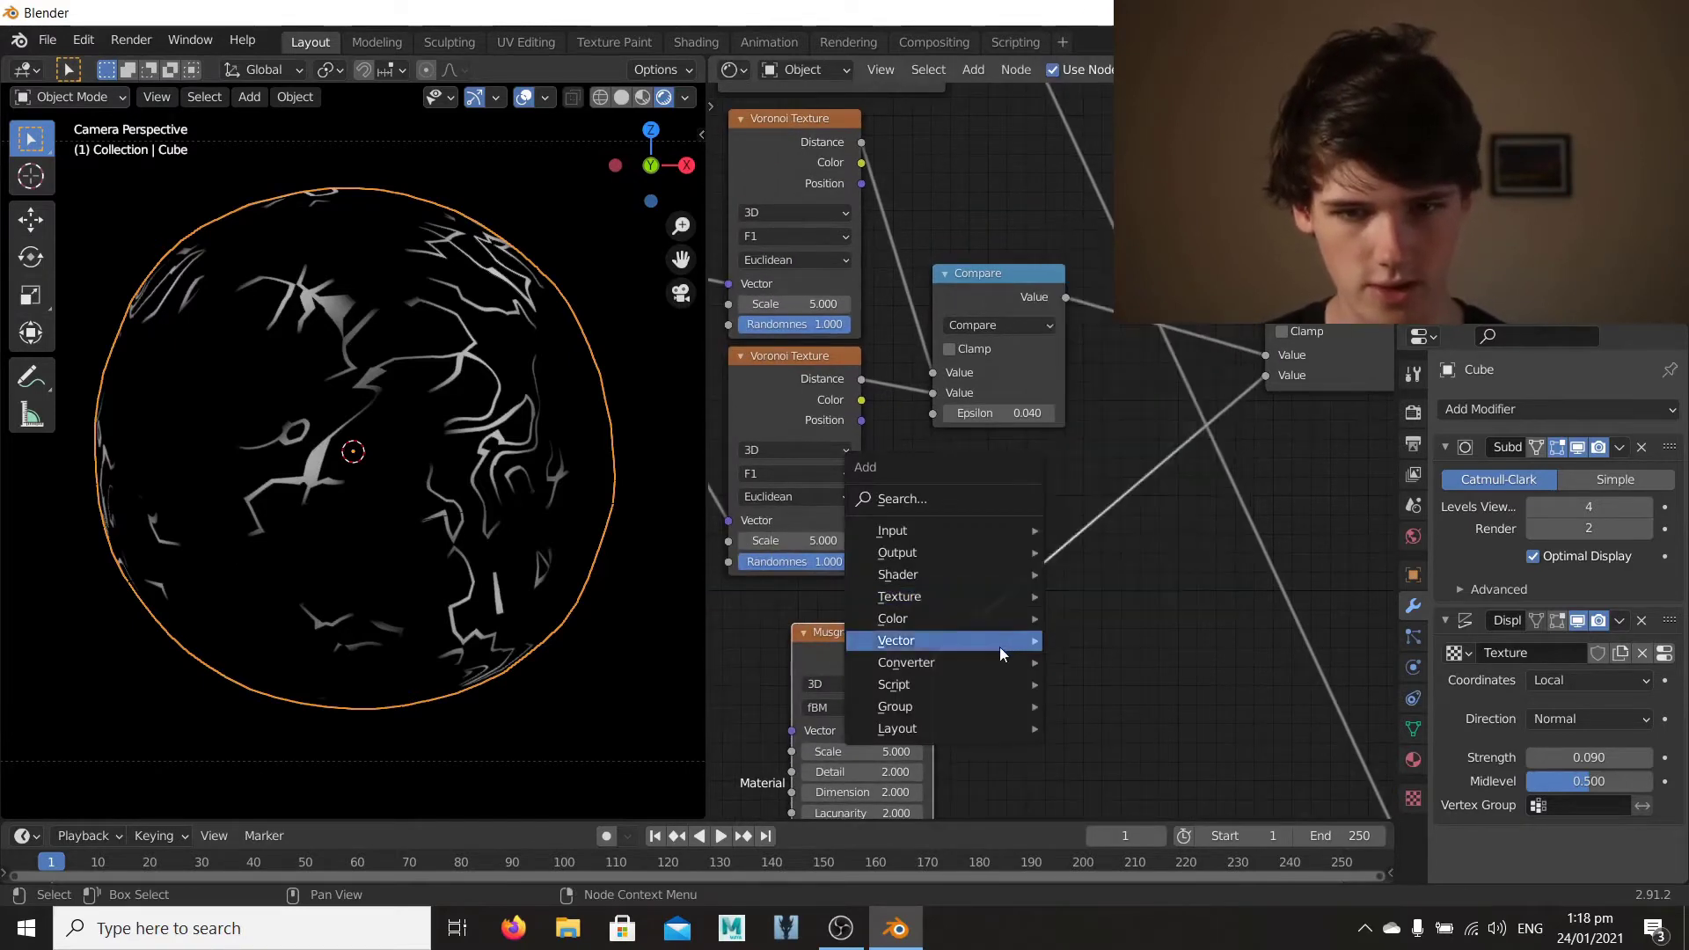
mouse_move(1003, 662)
click(1109, 378)
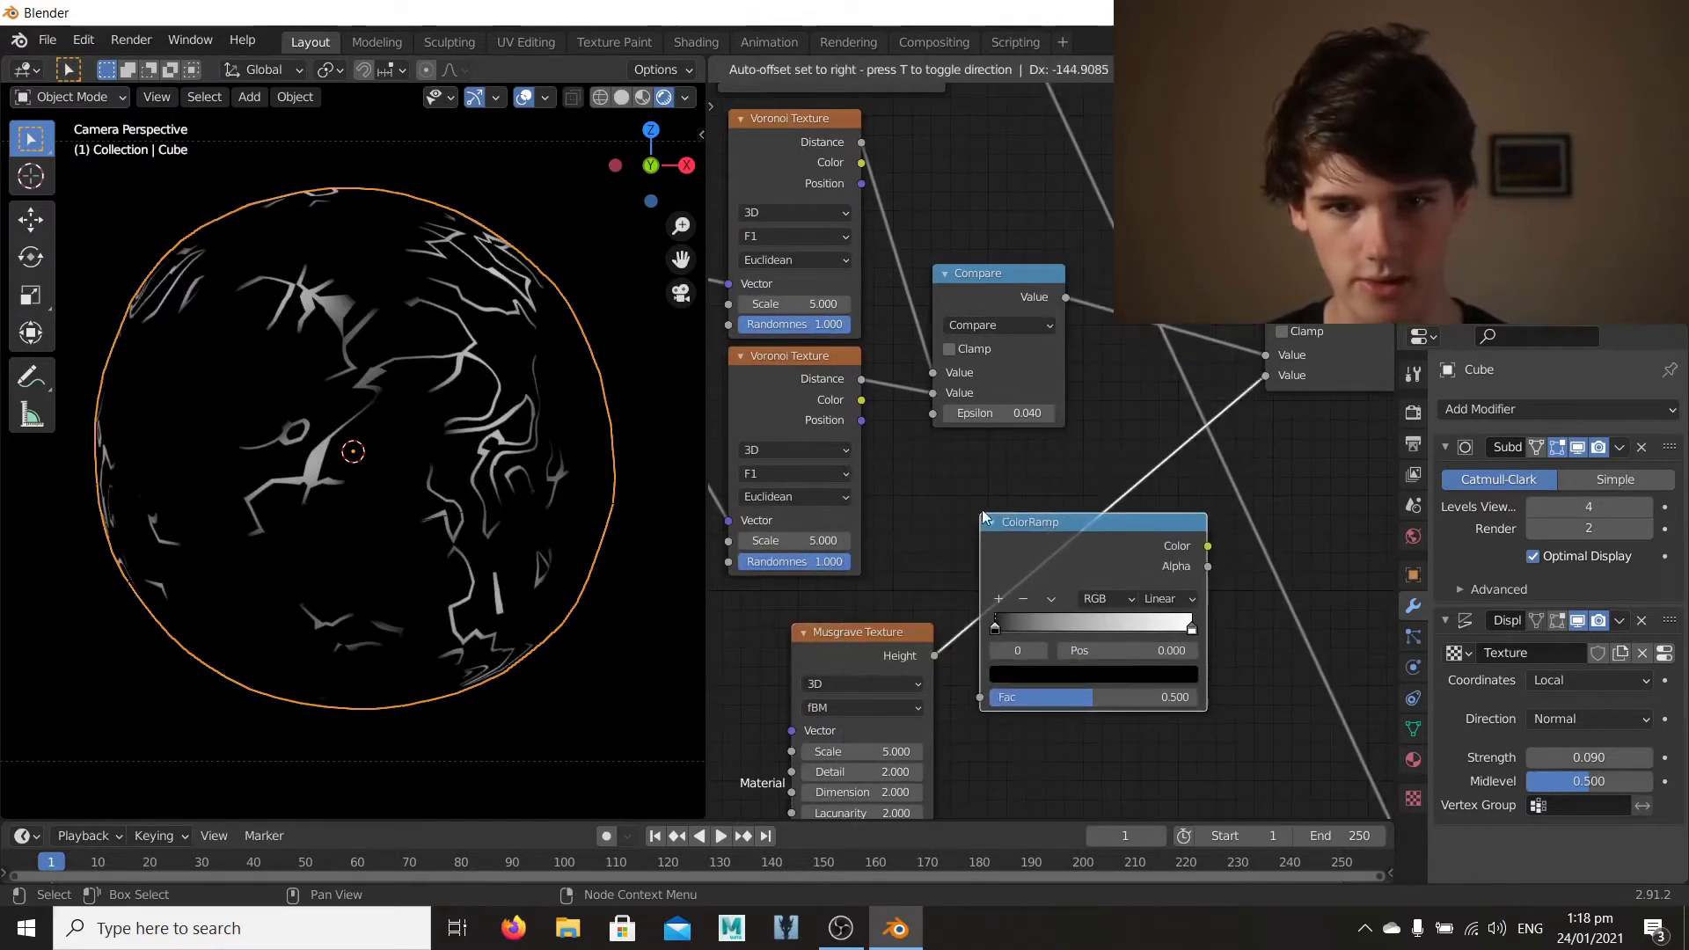
click(984, 553)
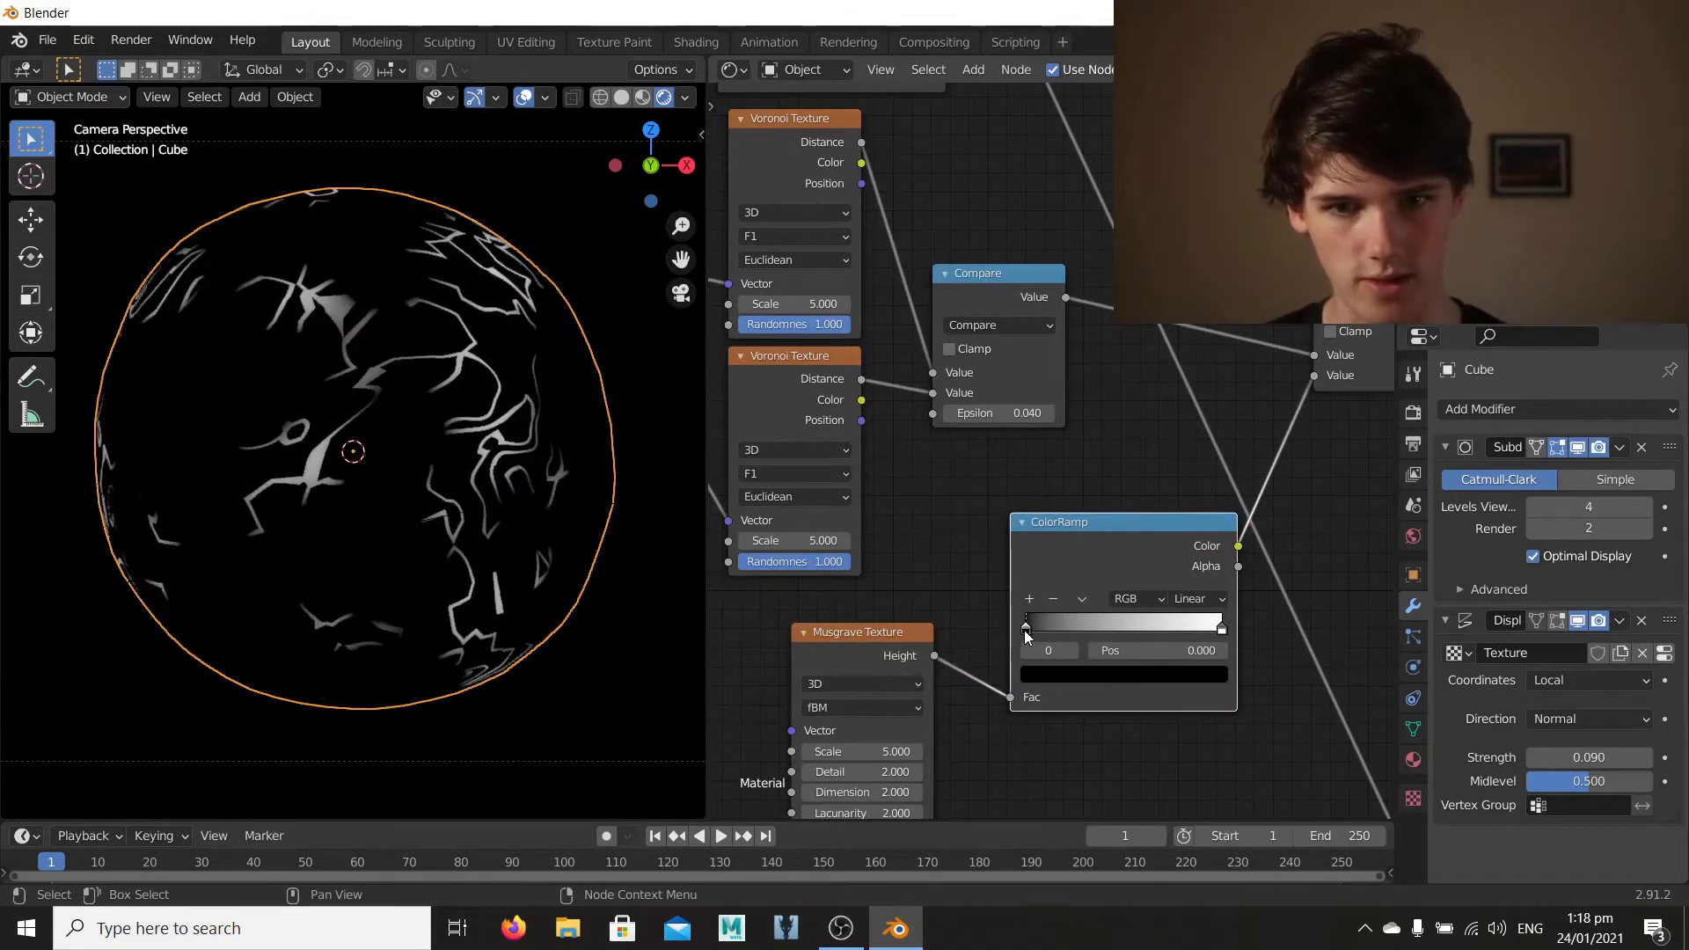
Step: Move the ColorRamp's black stop to 0.120 with the white stop close beside it, and set the Musgrave Texture's Scale to 18.700
drag(1220, 627, 1190, 632)
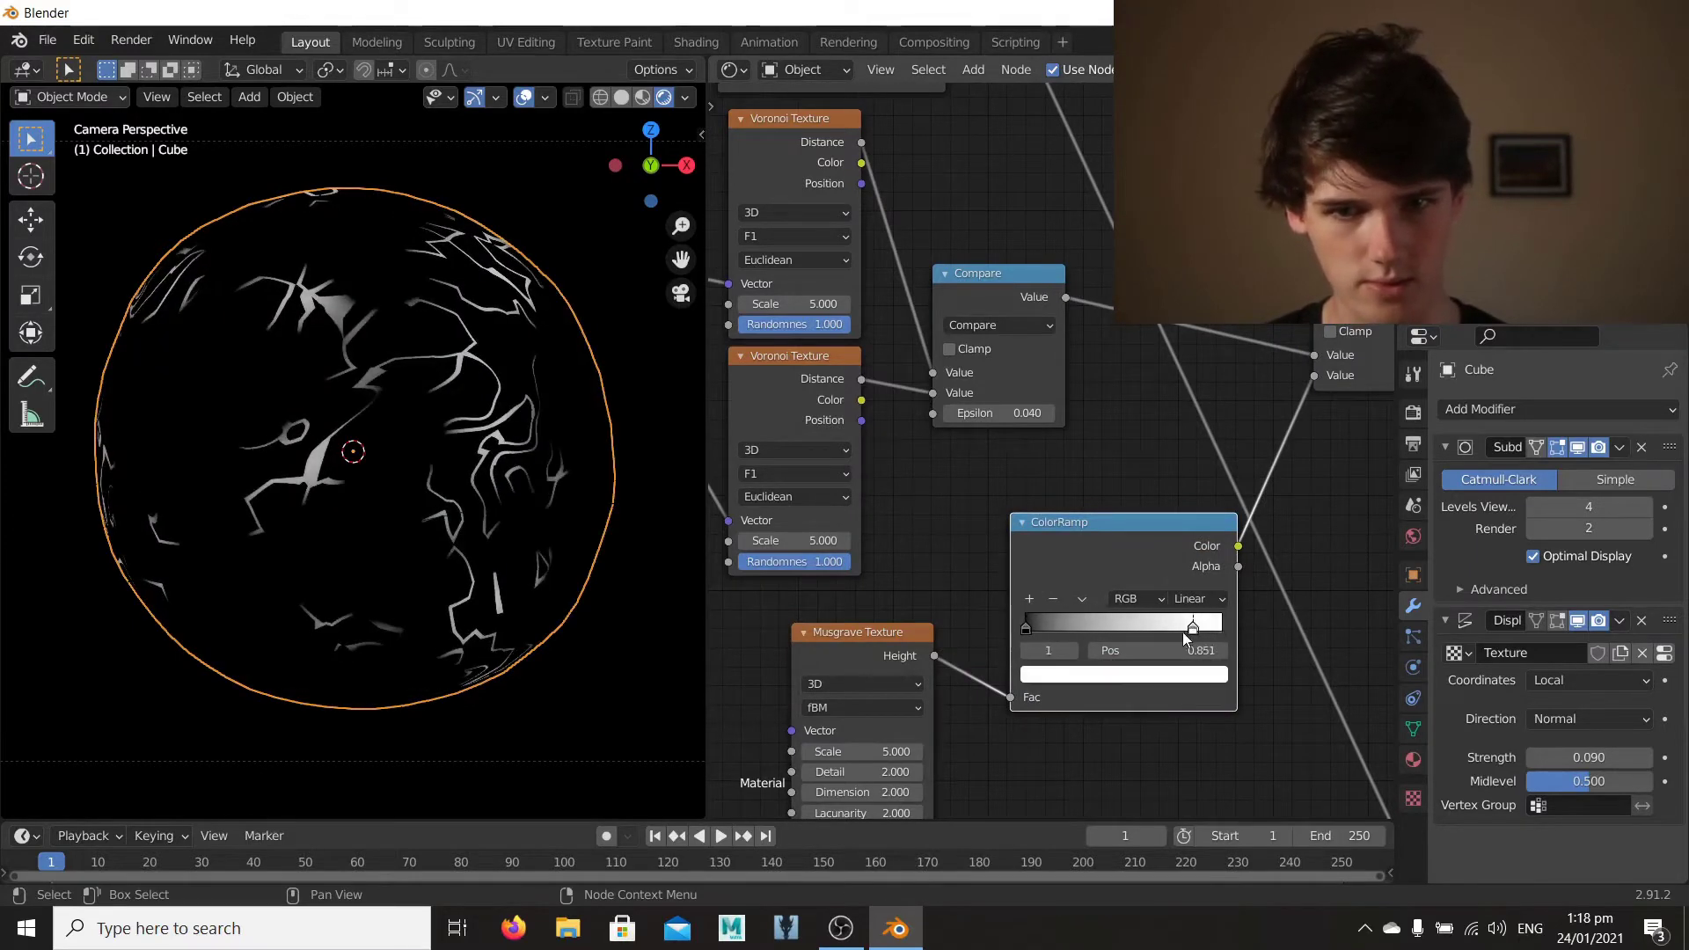
mouse_move(1058, 620)
mouse_down()
mouse_move(1087, 622)
mouse_move(1050, 626)
mouse_up()
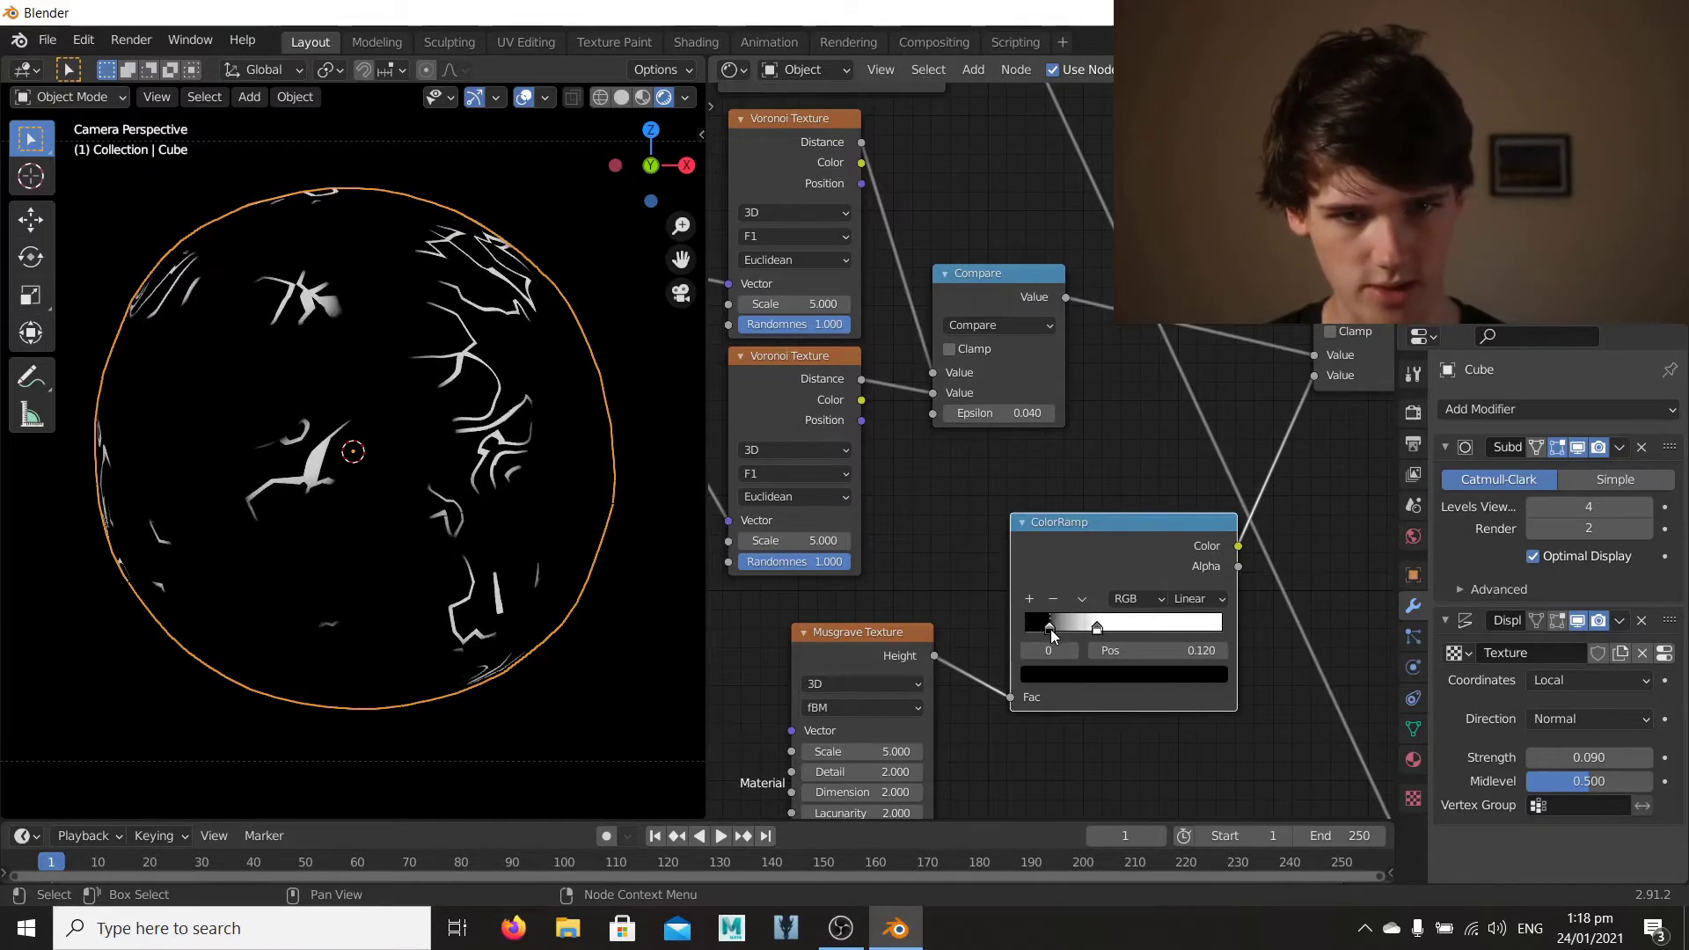
drag(866, 752, 996, 752)
Step: Set the Compare node's Epsilon to 0.010
middle_drag(943, 349, 967, 453)
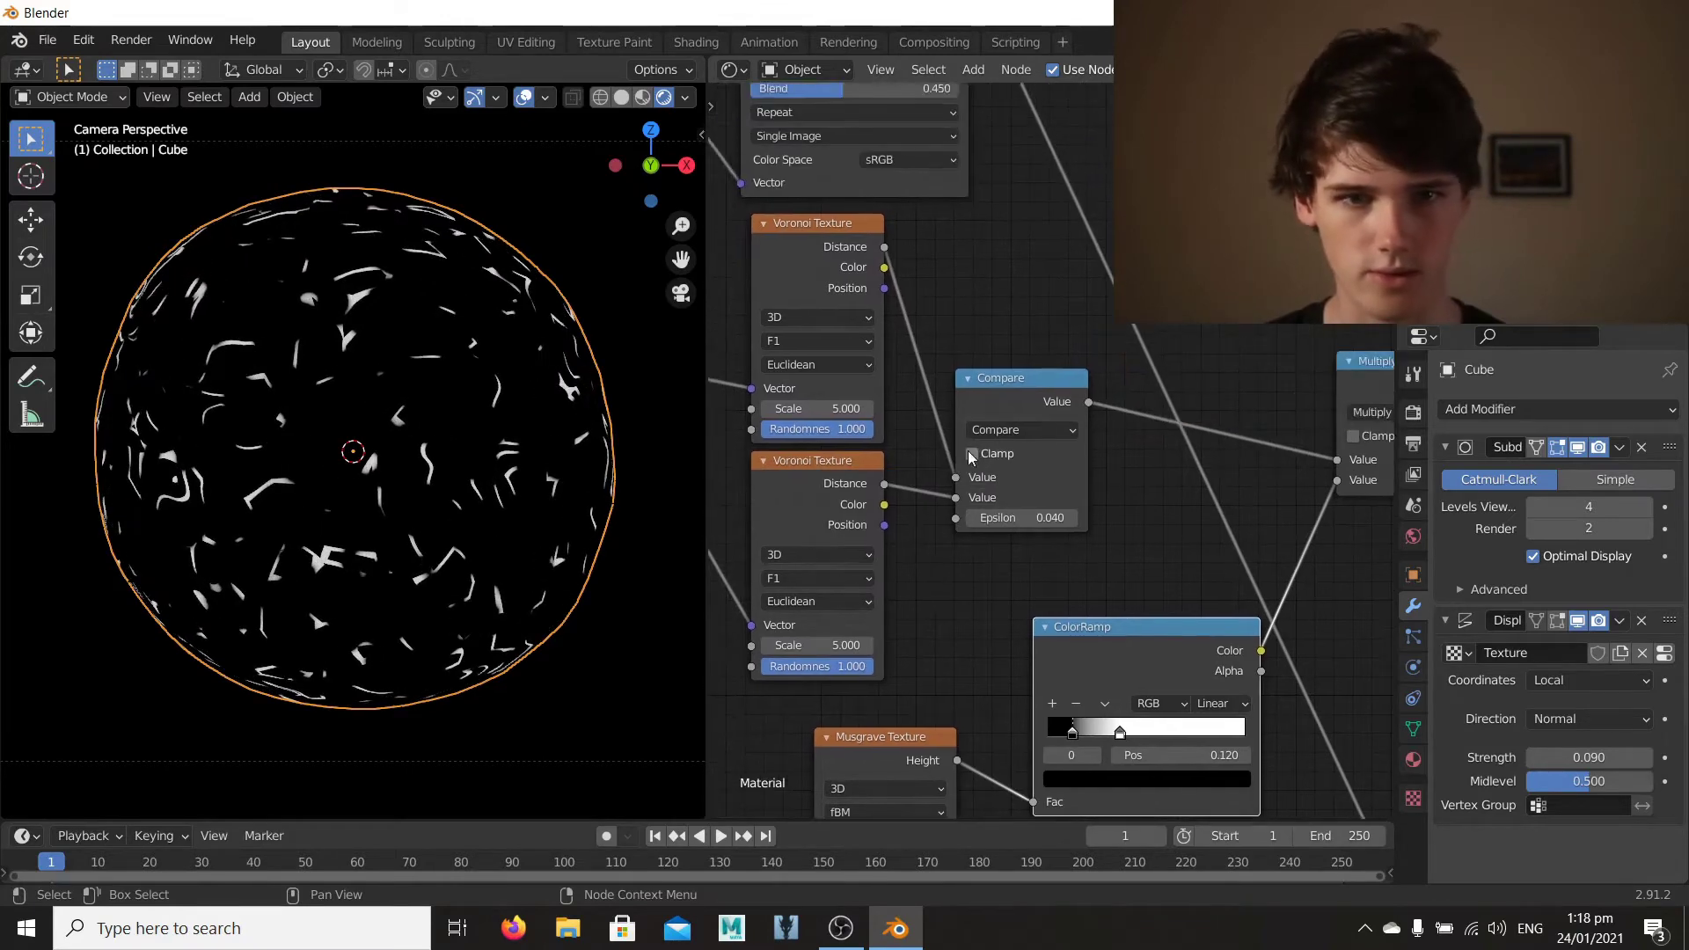
scroll(968, 453, up, 3)
scroll(931, 462, up, 2)
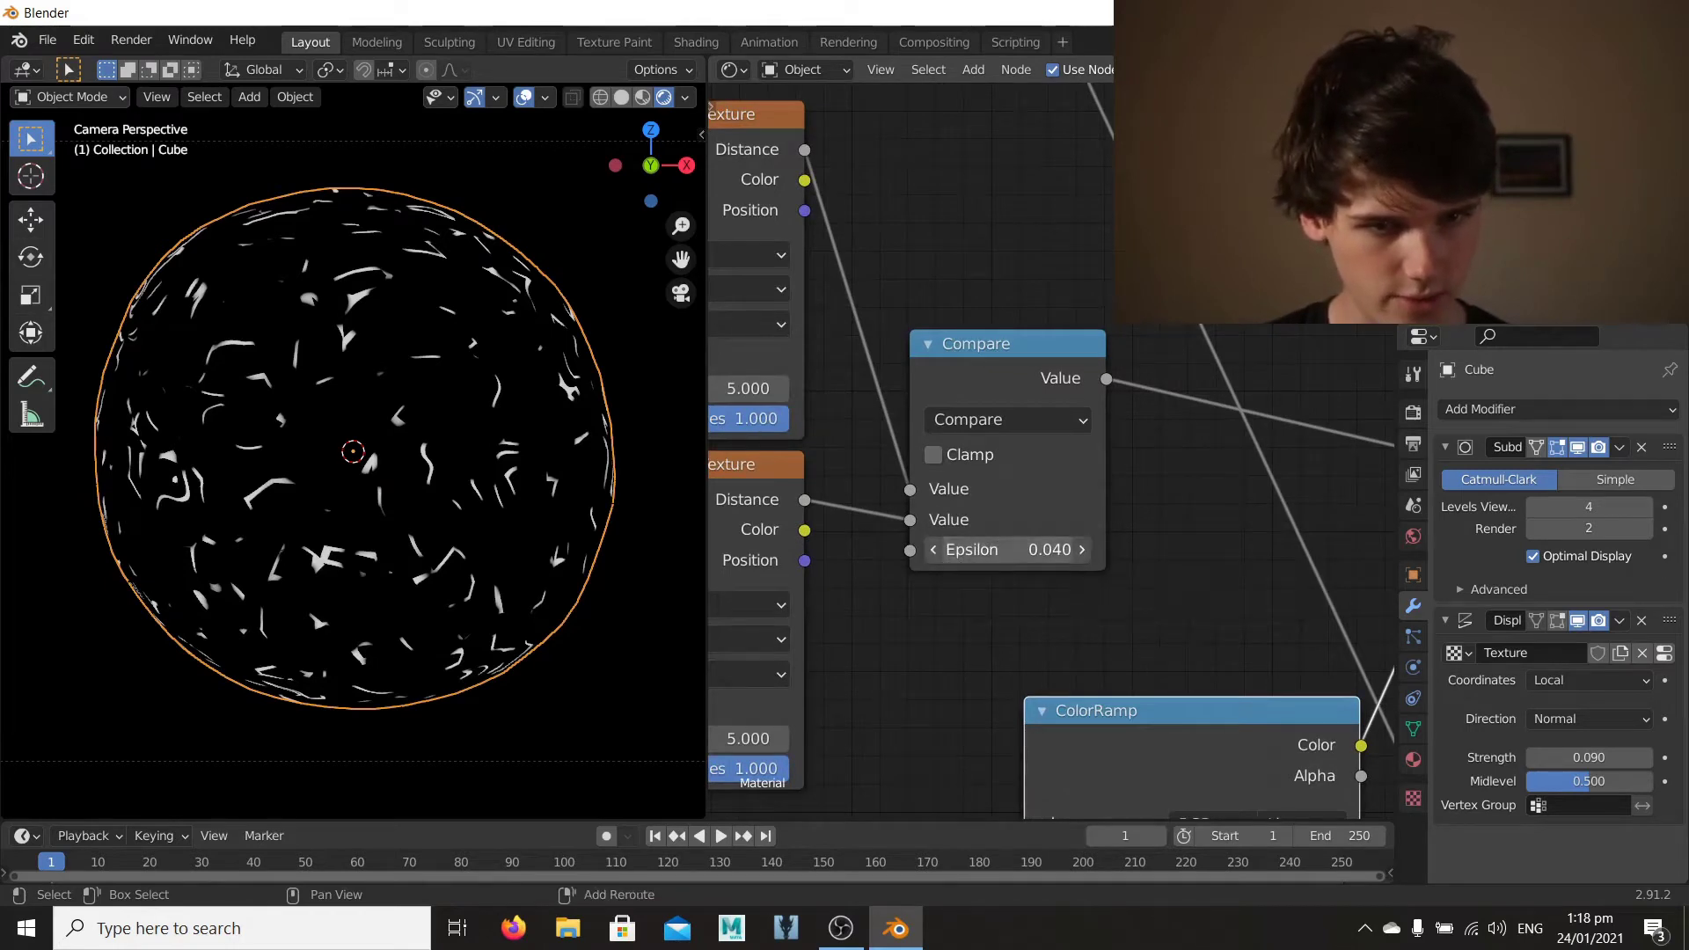
drag(1009, 550, 1001, 549)
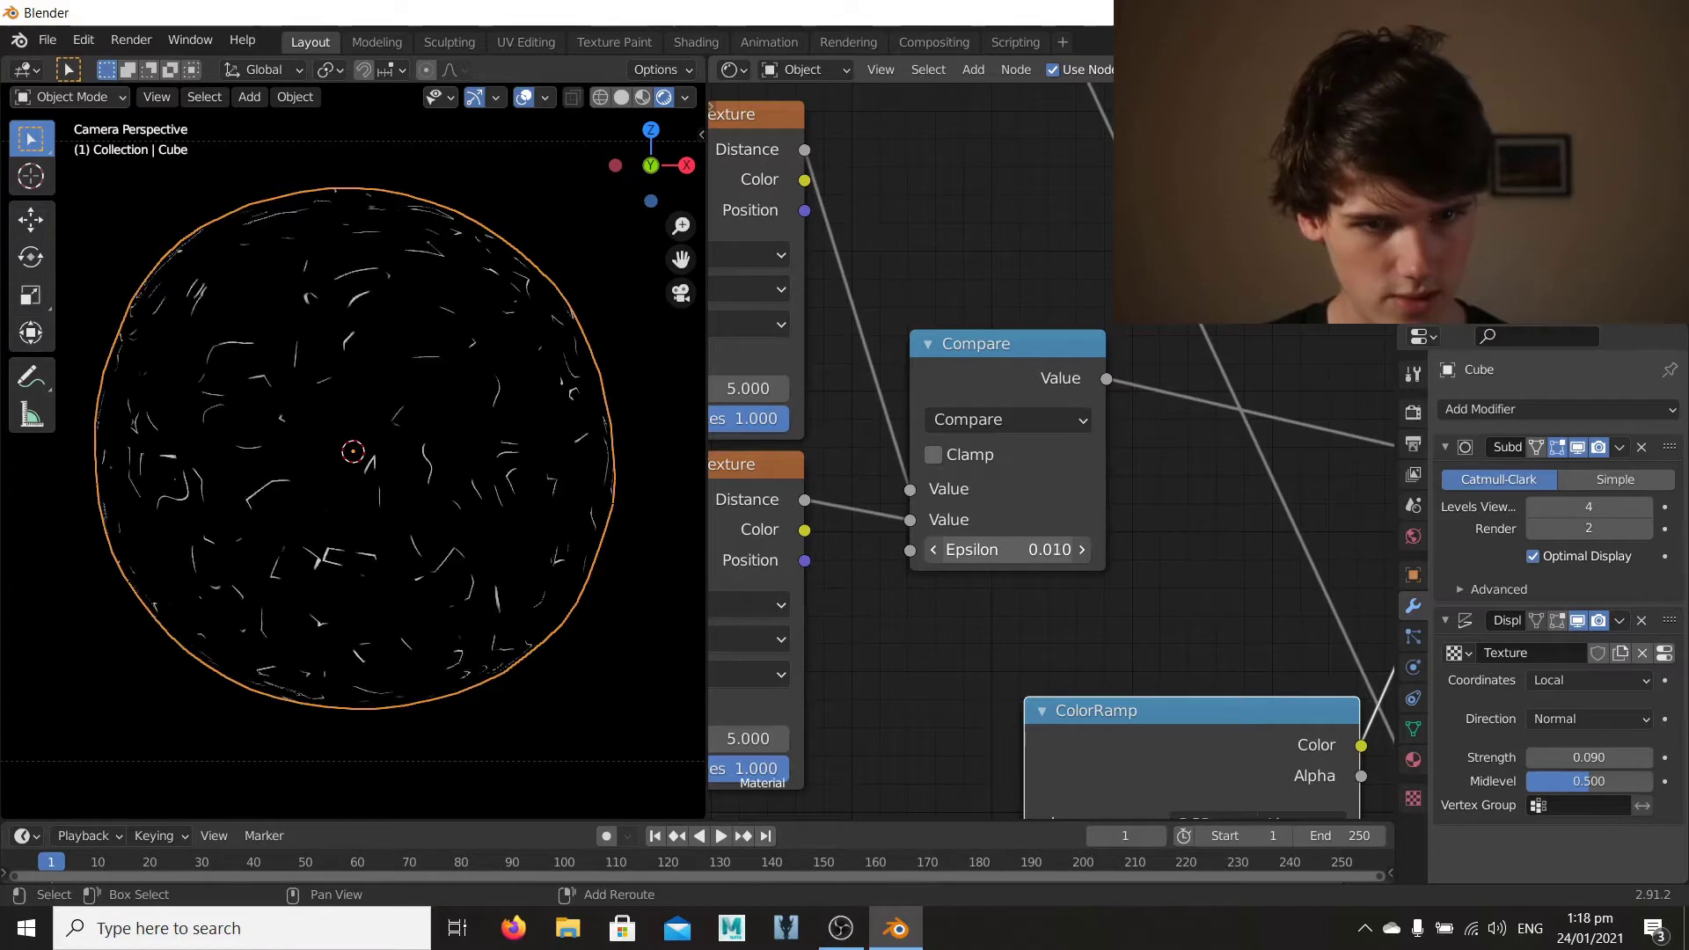
Step: Set the Noise Texture's Scale to 3.400 and Distortion to -2.000, checking the cracks around the sphere
middle_drag(572, 422, 545, 458)
middle_drag(1053, 379, 1005, 276)
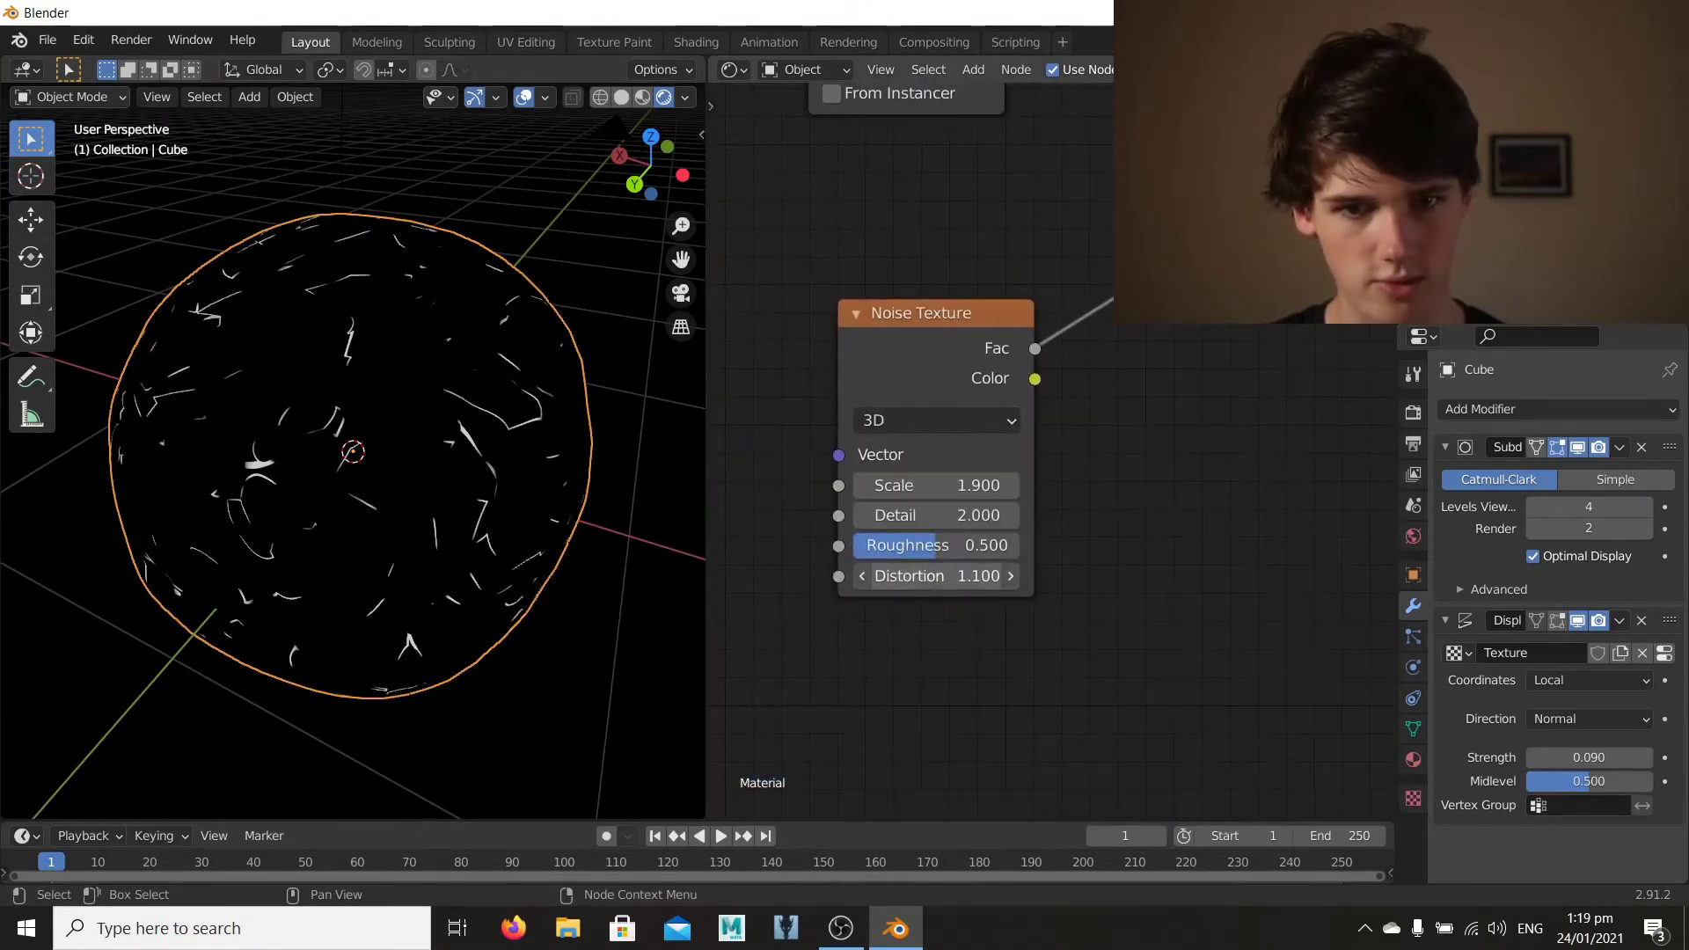
drag(937, 575, 1041, 576)
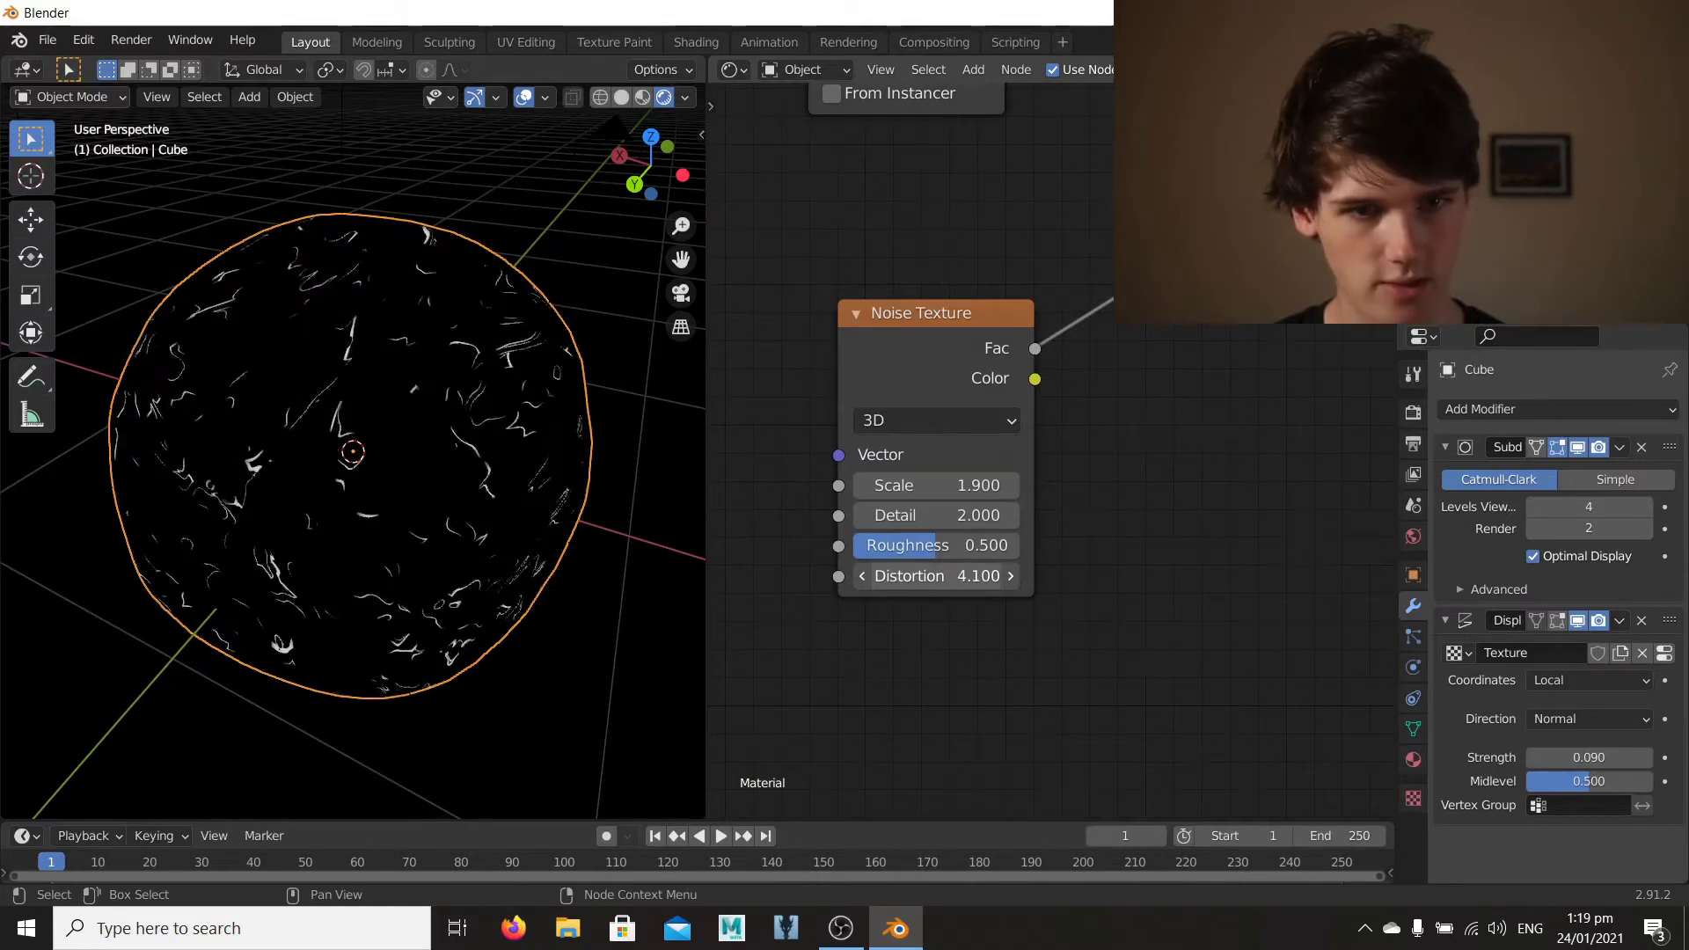
middle_drag(389, 435, 340, 335)
scroll(339, 343, up, 4)
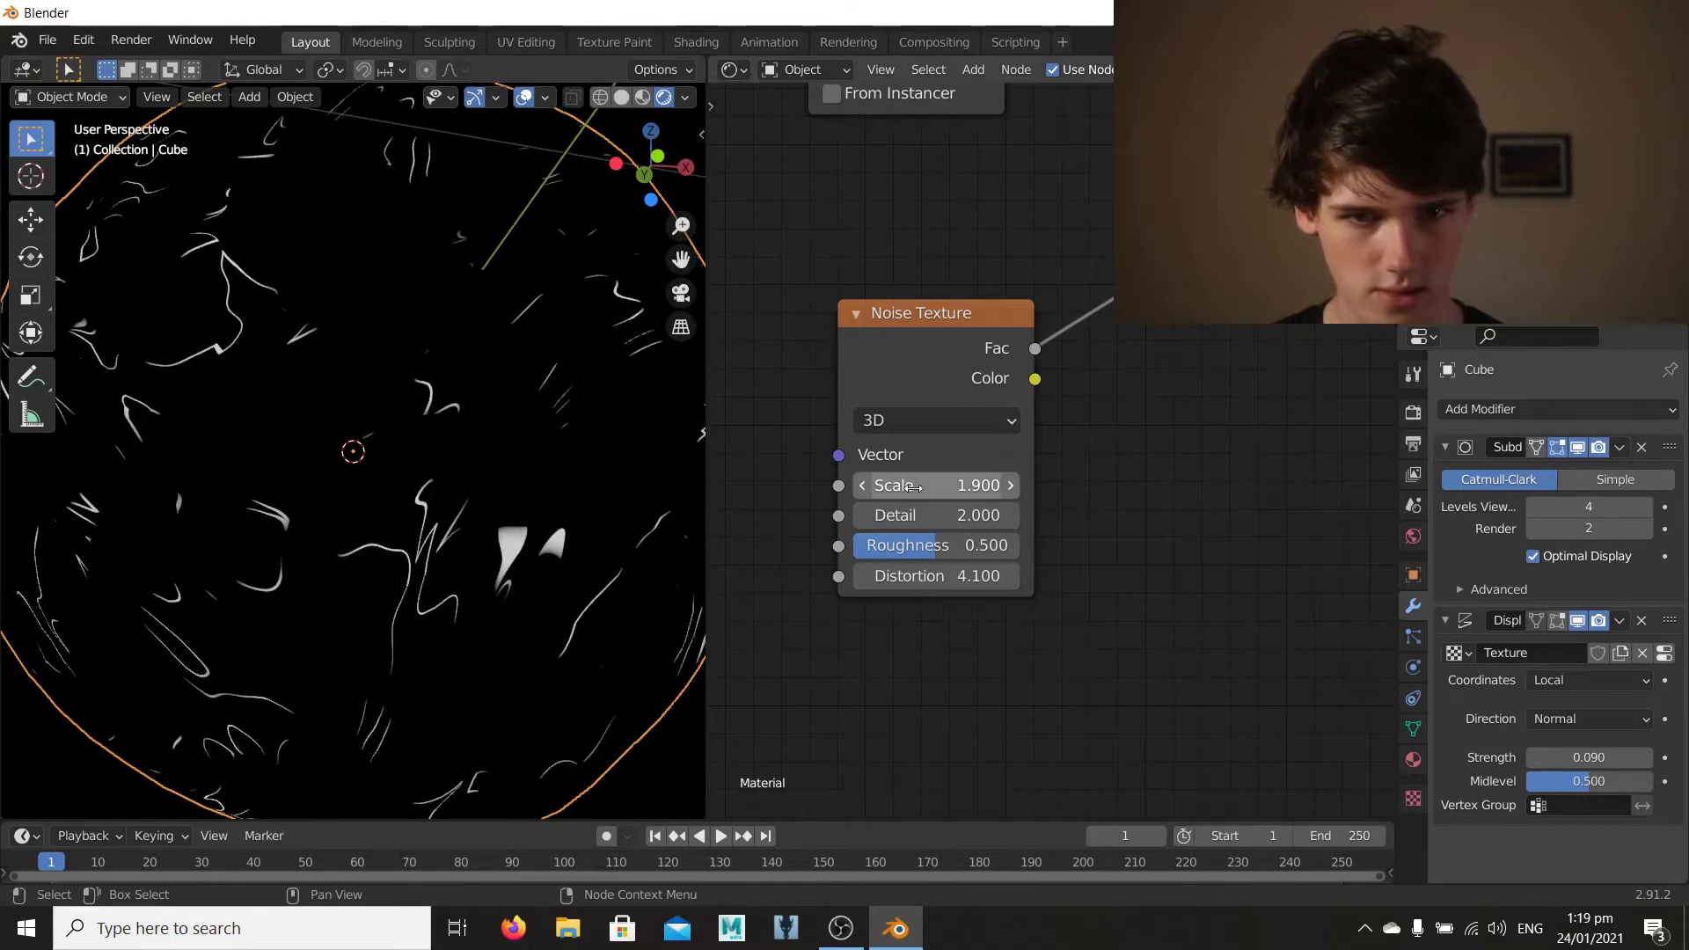
drag(935, 484, 981, 485)
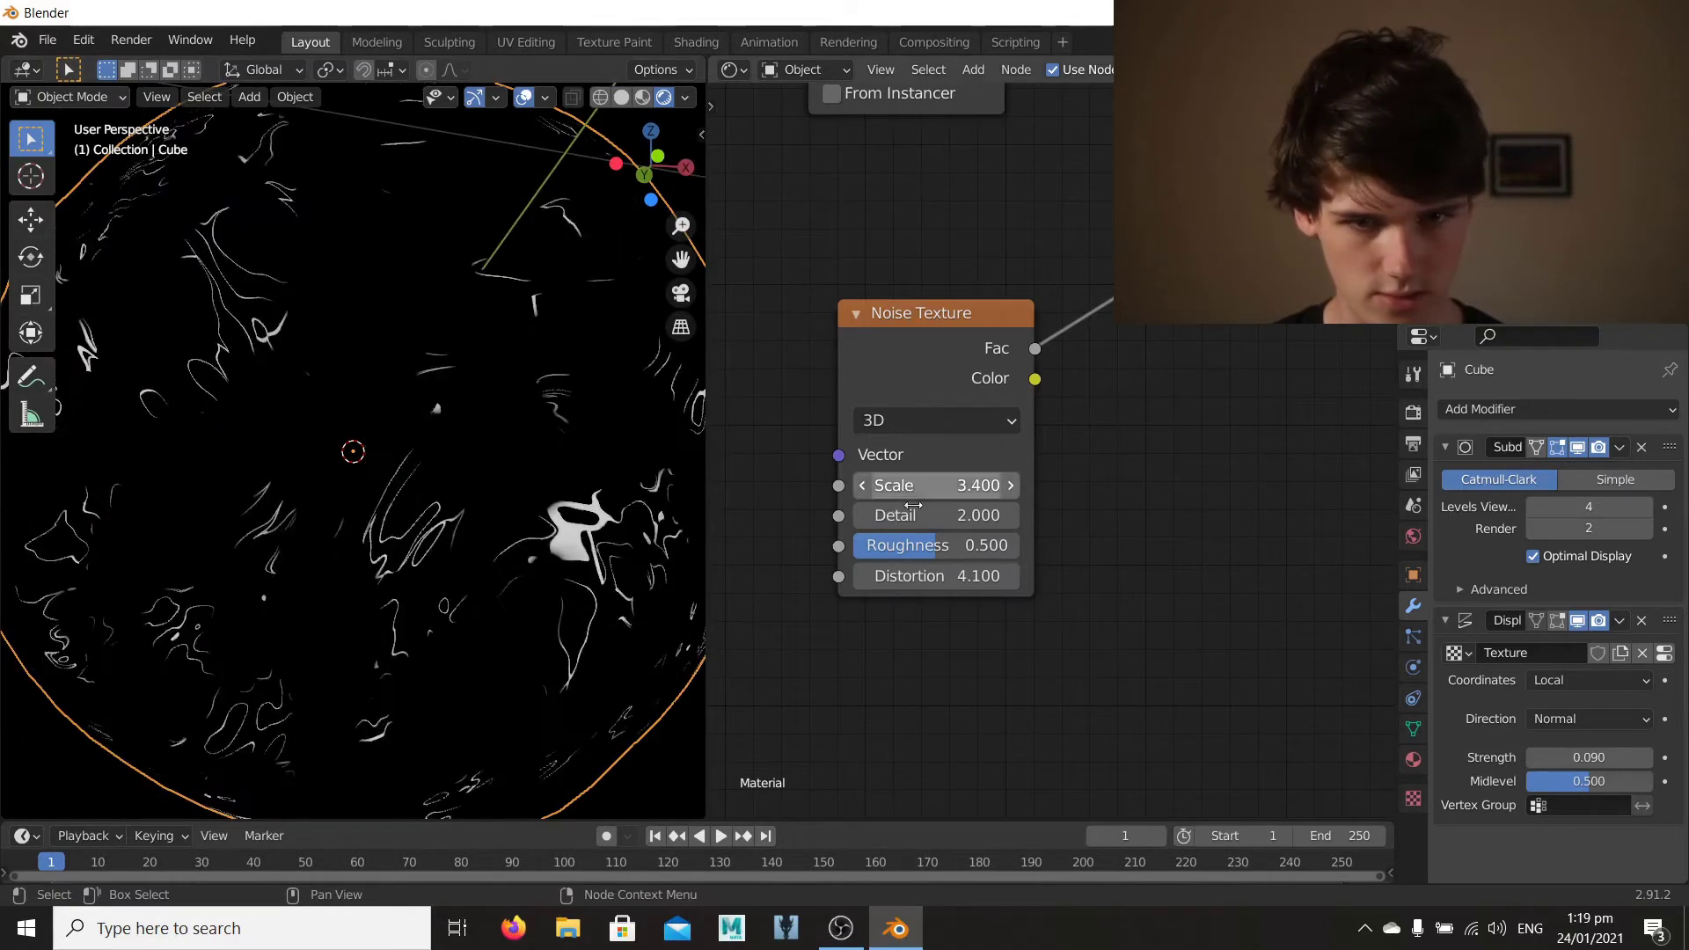
drag(936, 575, 678, 575)
scroll(630, 462, down, 6)
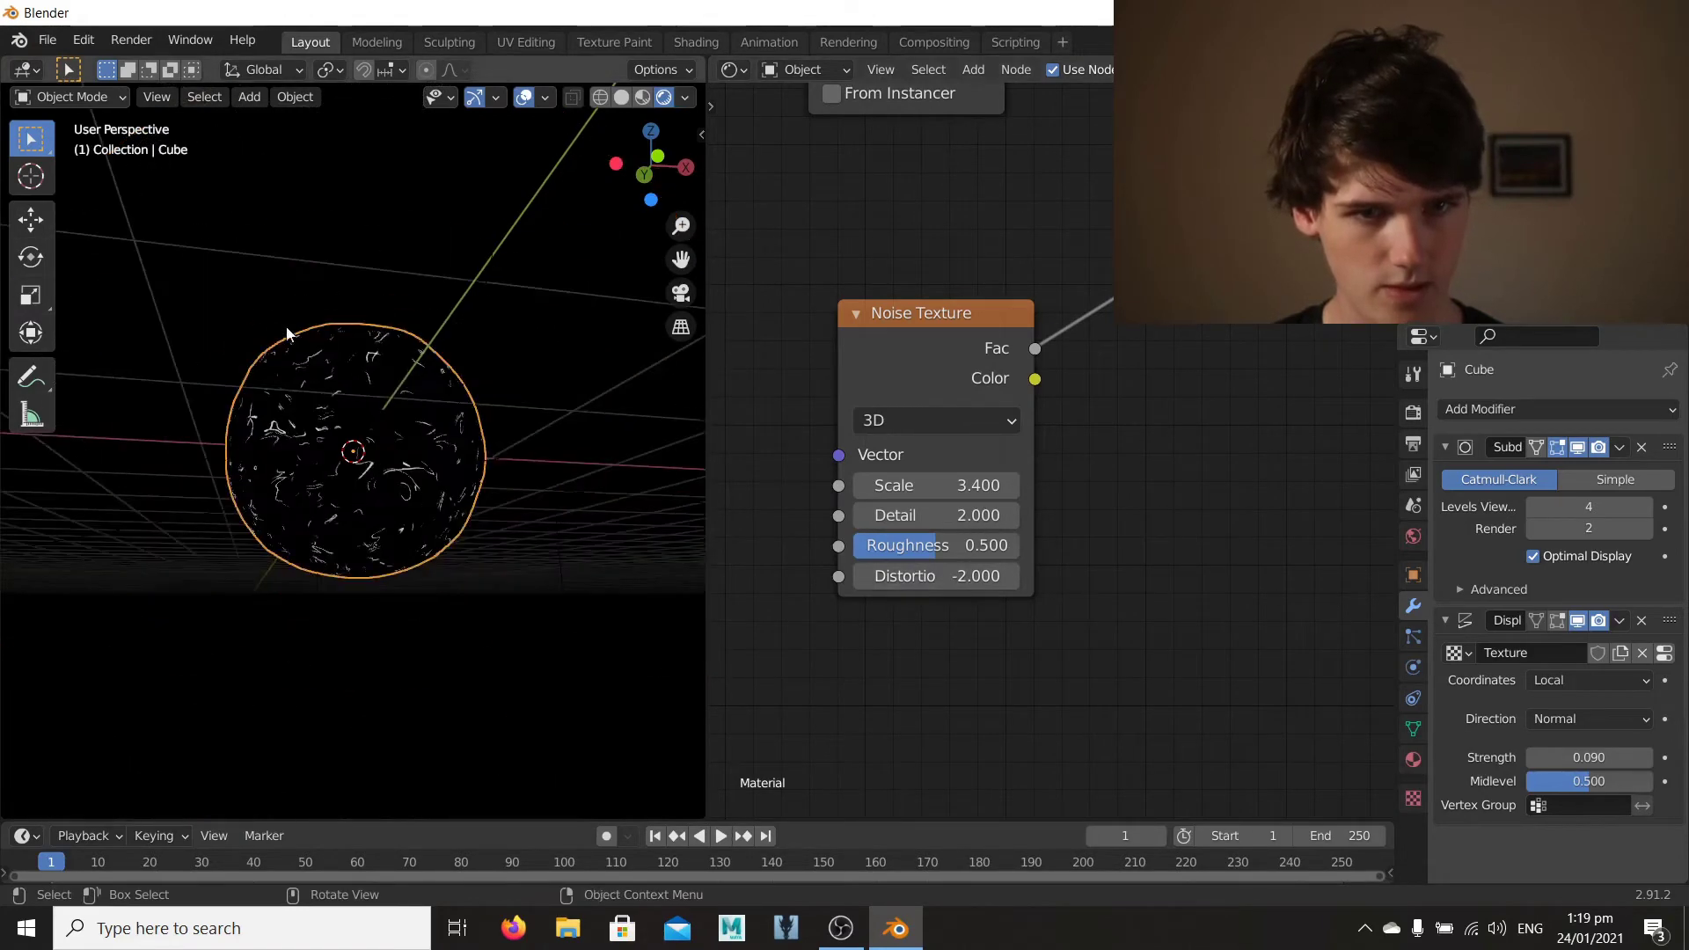
middle_drag(287, 331, 493, 457)
scroll(599, 440, up, 4)
scroll(1028, 468, down, 4)
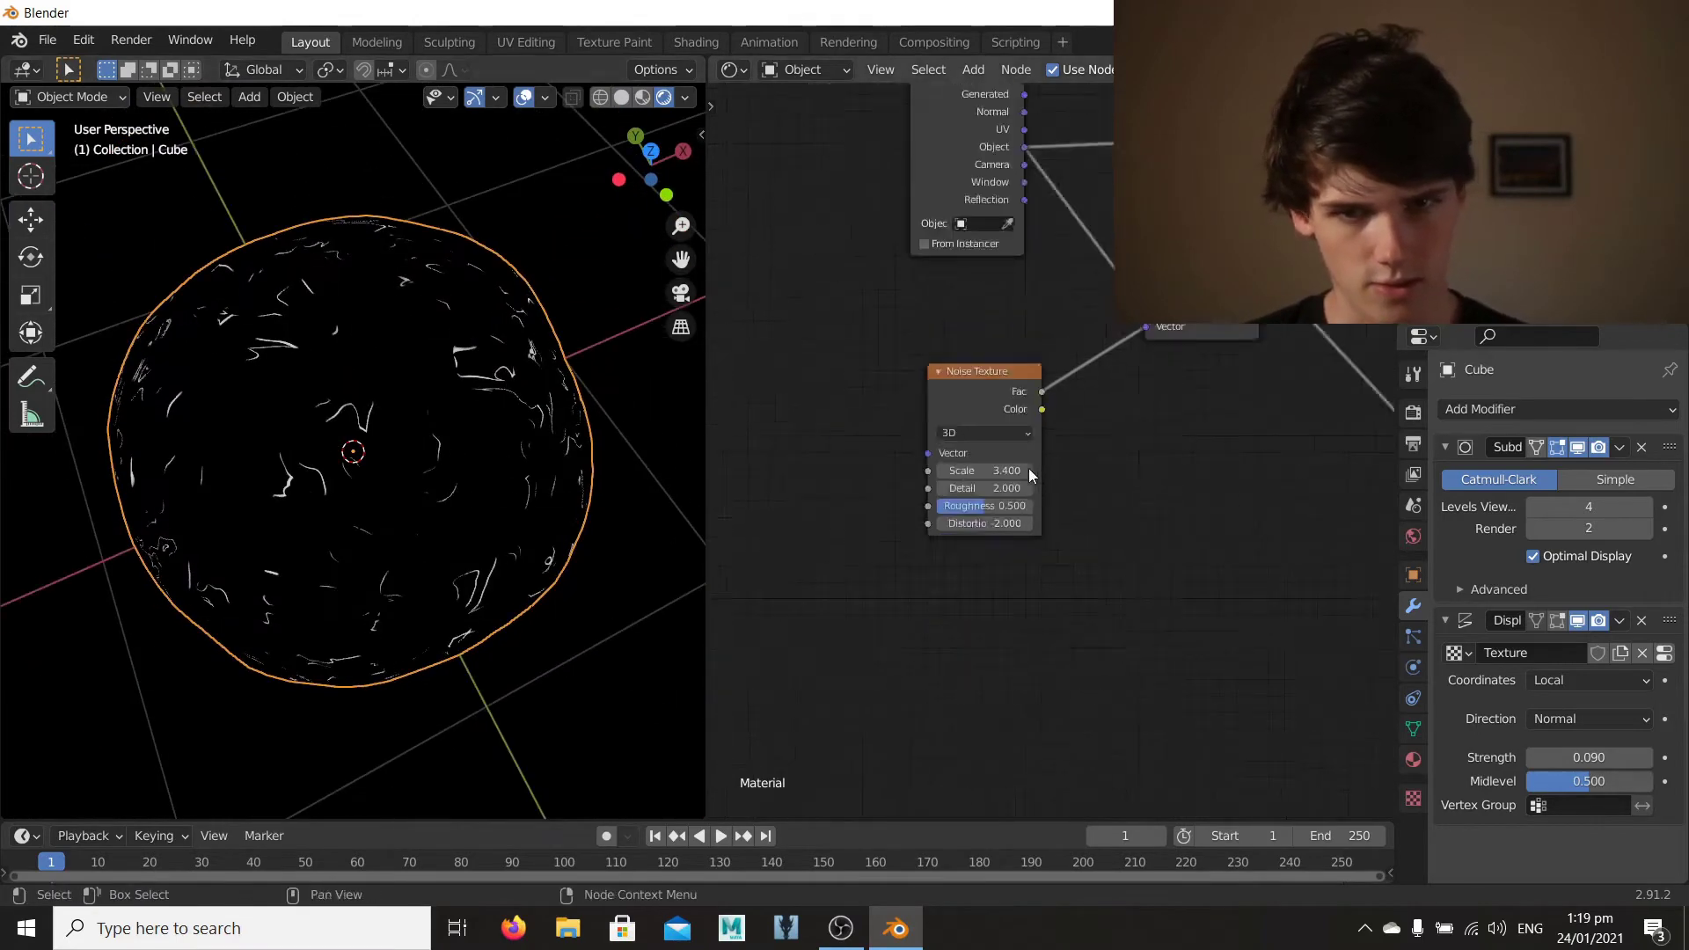
Step: Move the Bump node closer to the Principled BSDF to make room in front of it
scroll(1063, 472, down, 1)
middle_drag(1302, 414, 1073, 546)
mouse_move(1379, 485)
middle_down()
mouse_move(1063, 451)
mouse_move(805, 463)
middle_up()
middle_drag(897, 524, 1097, 563)
scroll(1112, 530, up, 2)
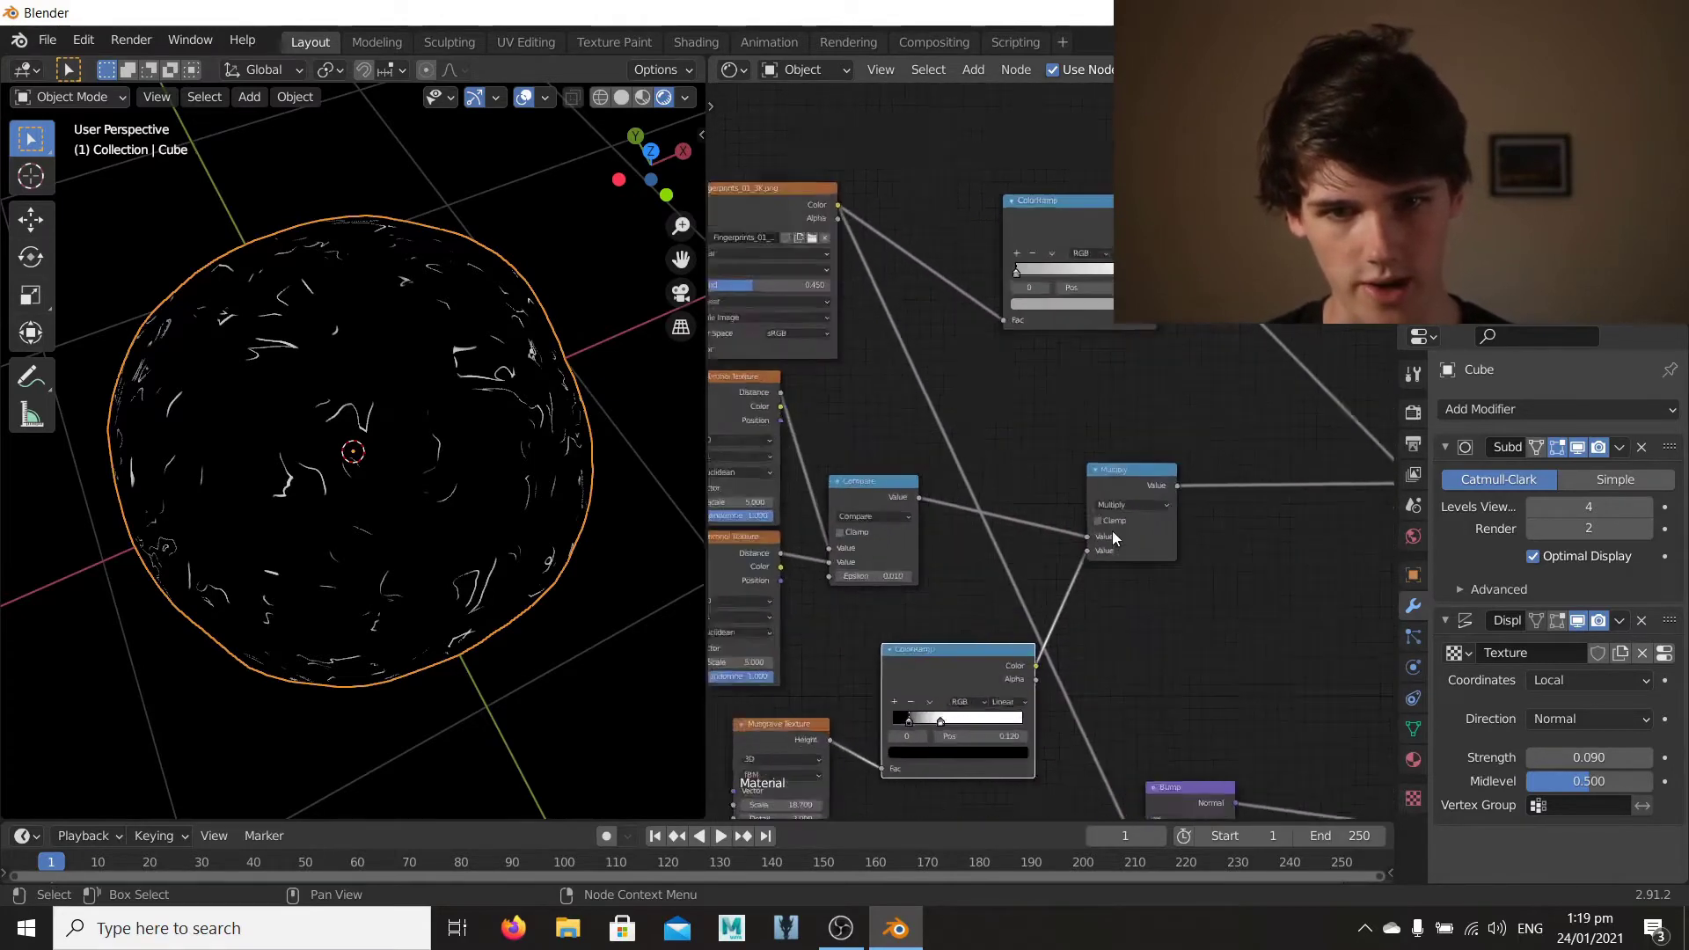
middle_drag(1222, 412, 1052, 400)
scroll(1053, 396, down, 5)
middle_drag(943, 415, 1162, 453)
middle_drag(1362, 441, 1000, 414)
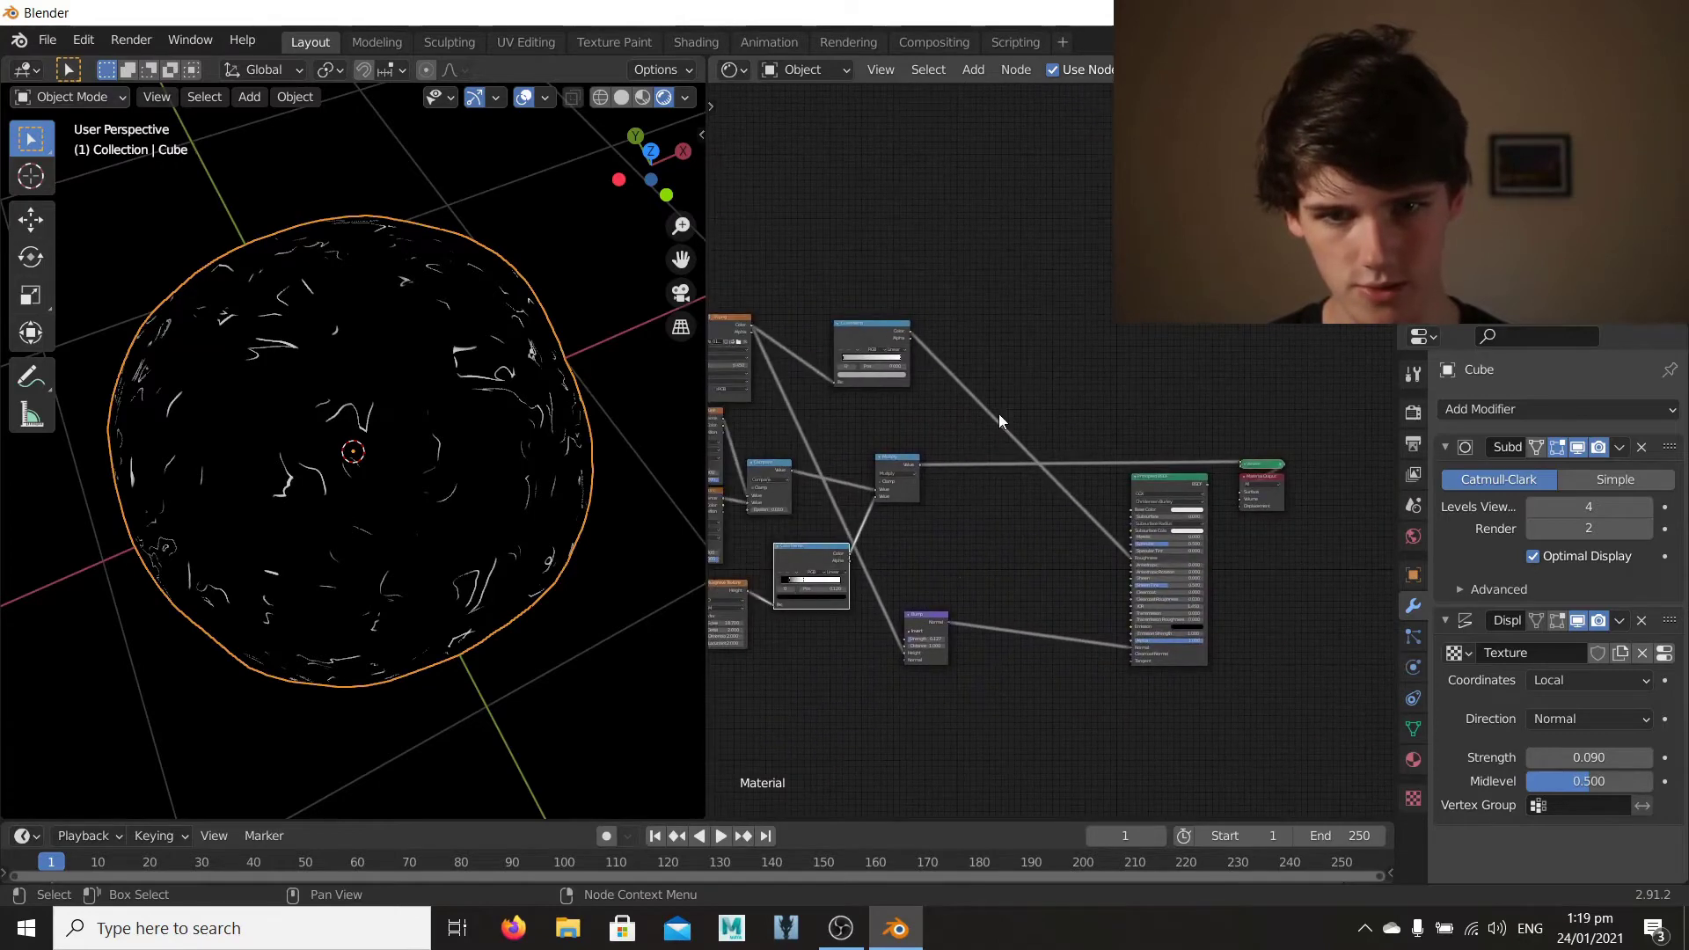
scroll(999, 414, up, 5)
middle_drag(825, 542, 893, 474)
drag(937, 618, 1117, 559)
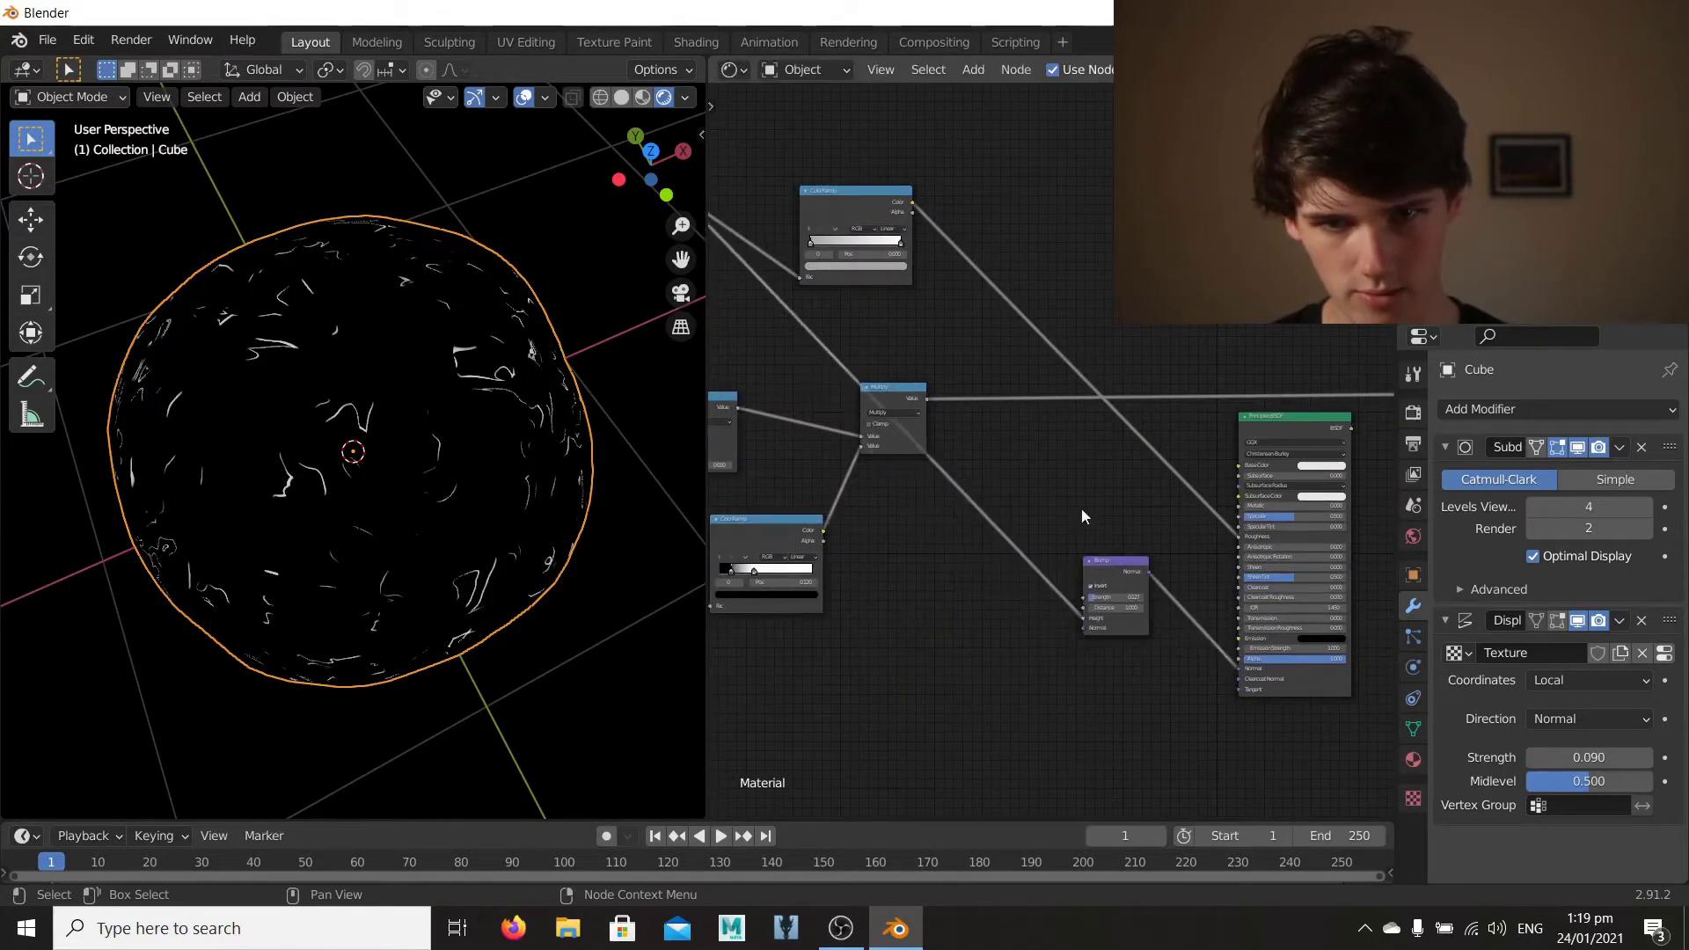
Step: Insert a Math node set to Add before the Bump node's Height input and connect the Multiply node's output to its second Value
scroll(1028, 531, up, 3)
mouse_move(927, 515)
middle_down()
mouse_move(1028, 532)
mouse_move(950, 520)
middle_up()
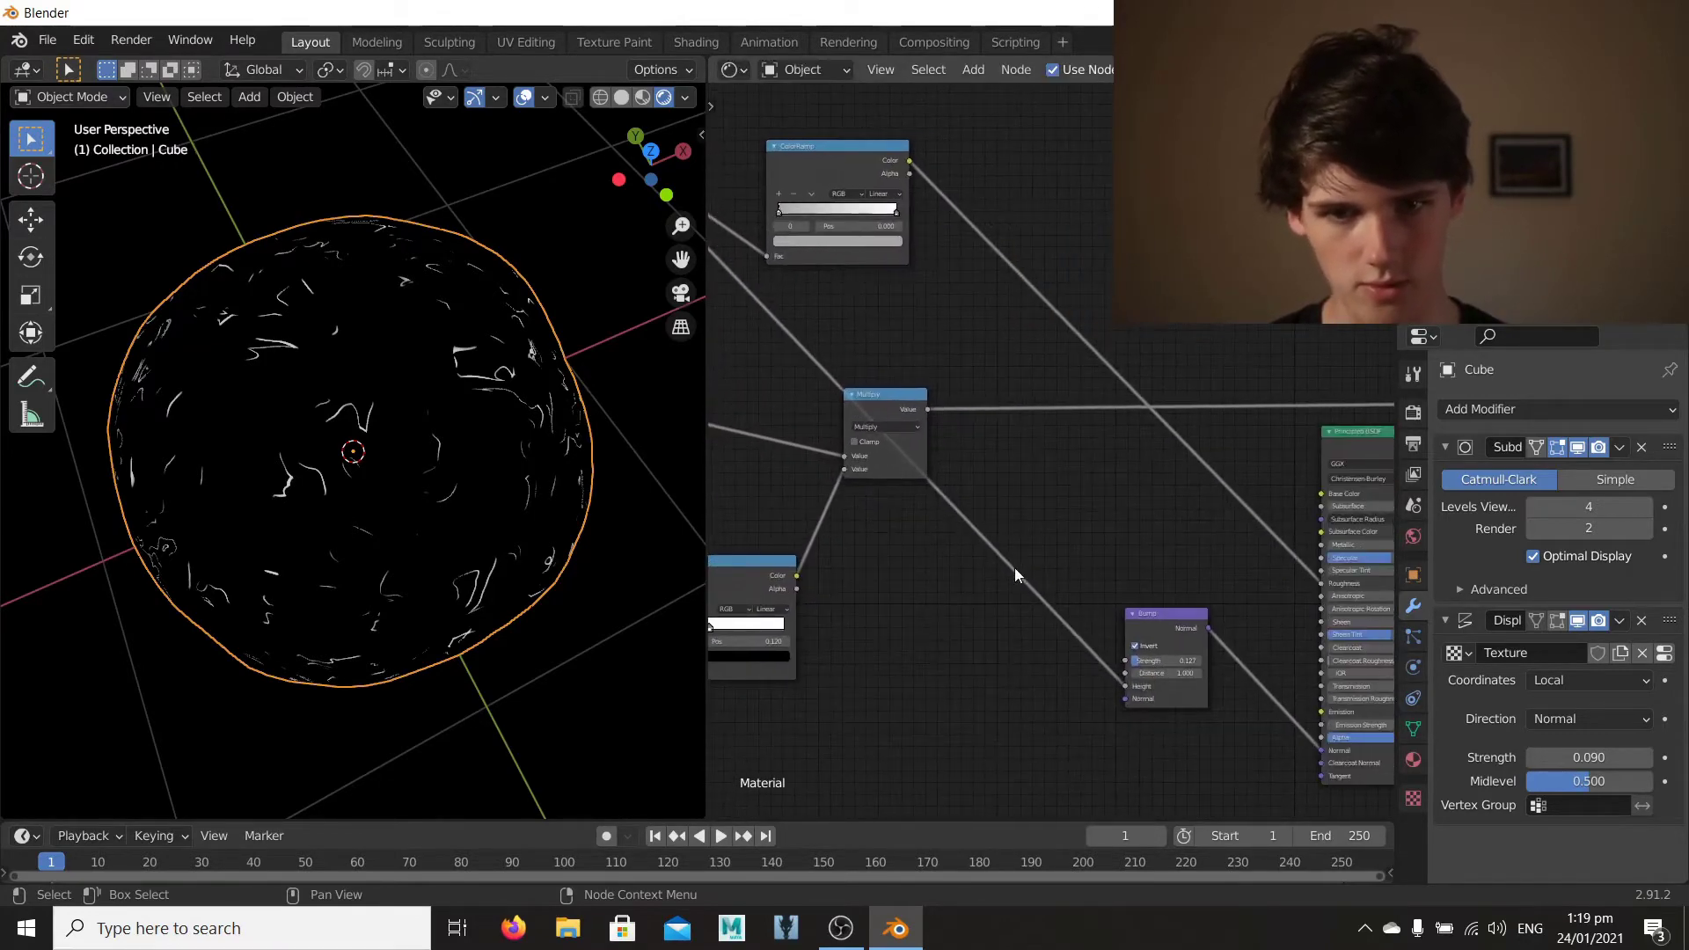
key(shift+a)
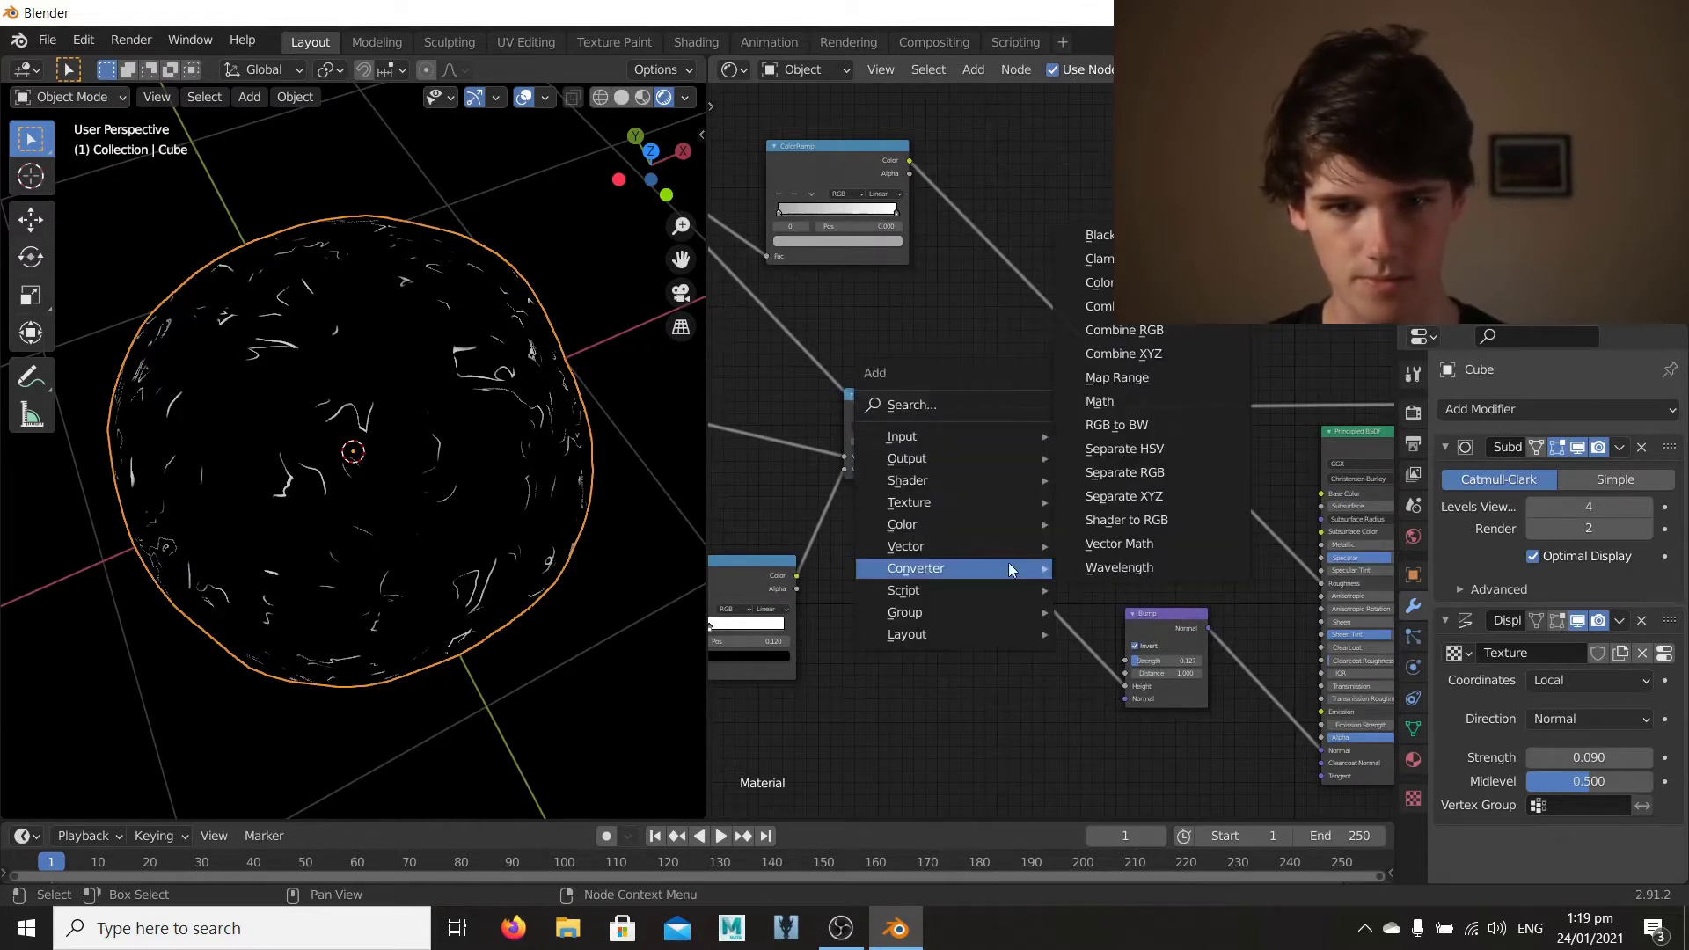
click(1100, 401)
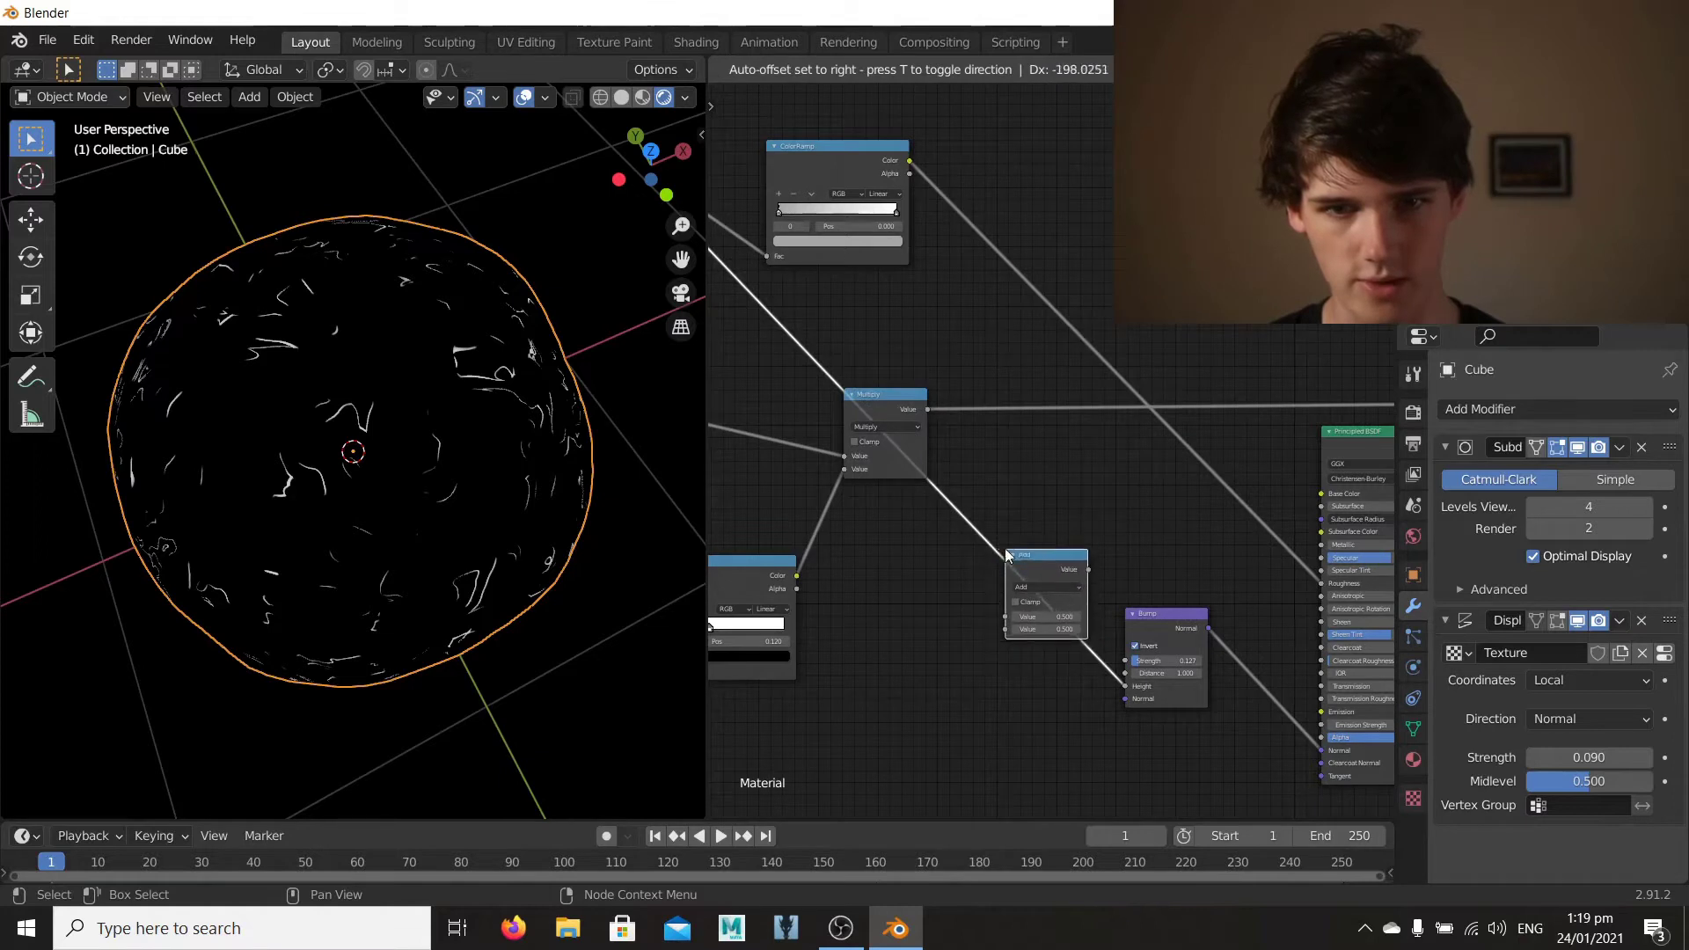
click(1003, 553)
middle_drag(887, 506, 1100, 574)
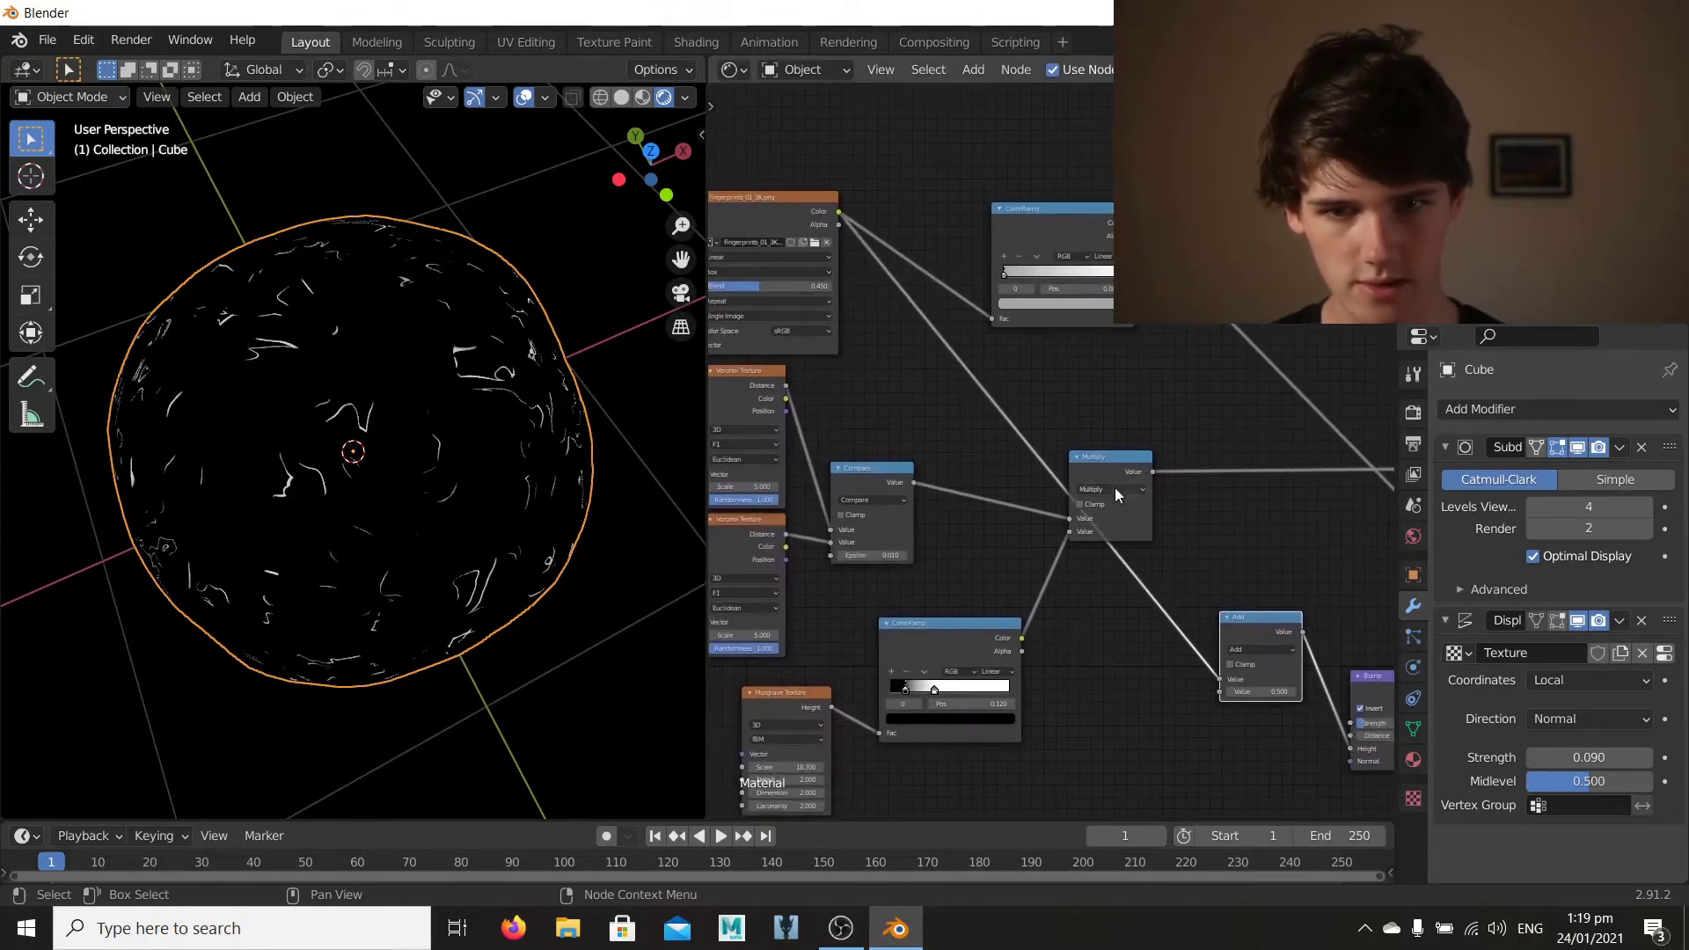
drag(1115, 487, 1225, 695)
Step: Connect the Principled BSDF's output to the Material Output's Surface input and inspect the shaded sphere
middle_drag(1271, 476, 1334, 516)
drag(1019, 550, 1092, 572)
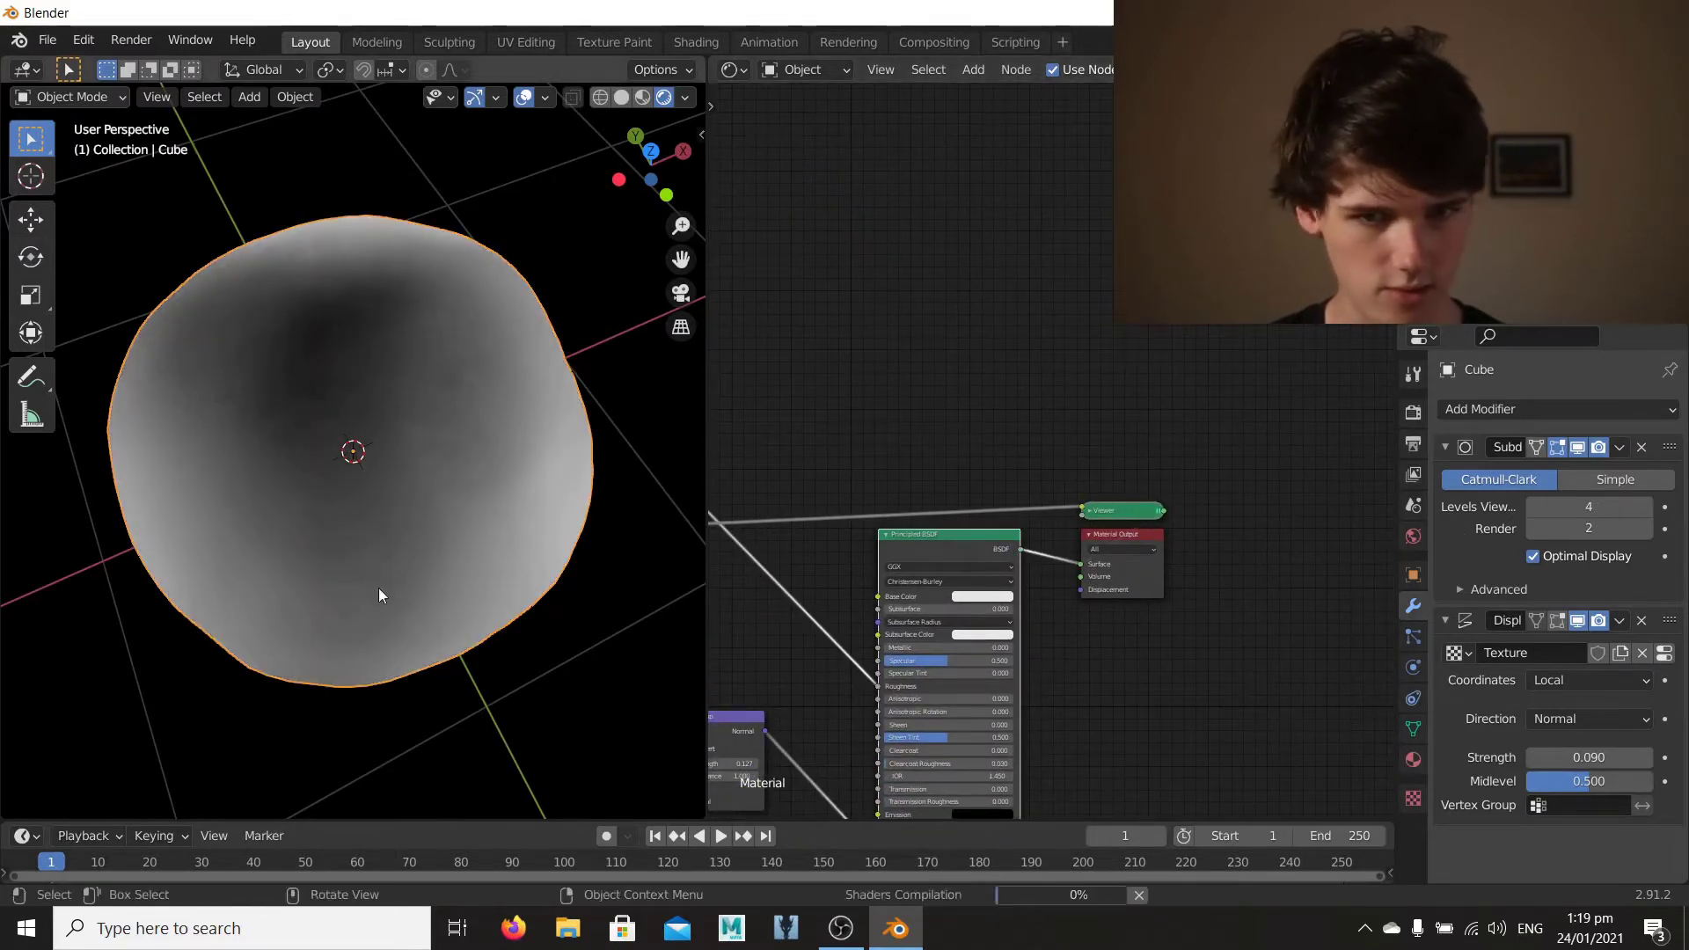
middle_drag(389, 461, 377, 415)
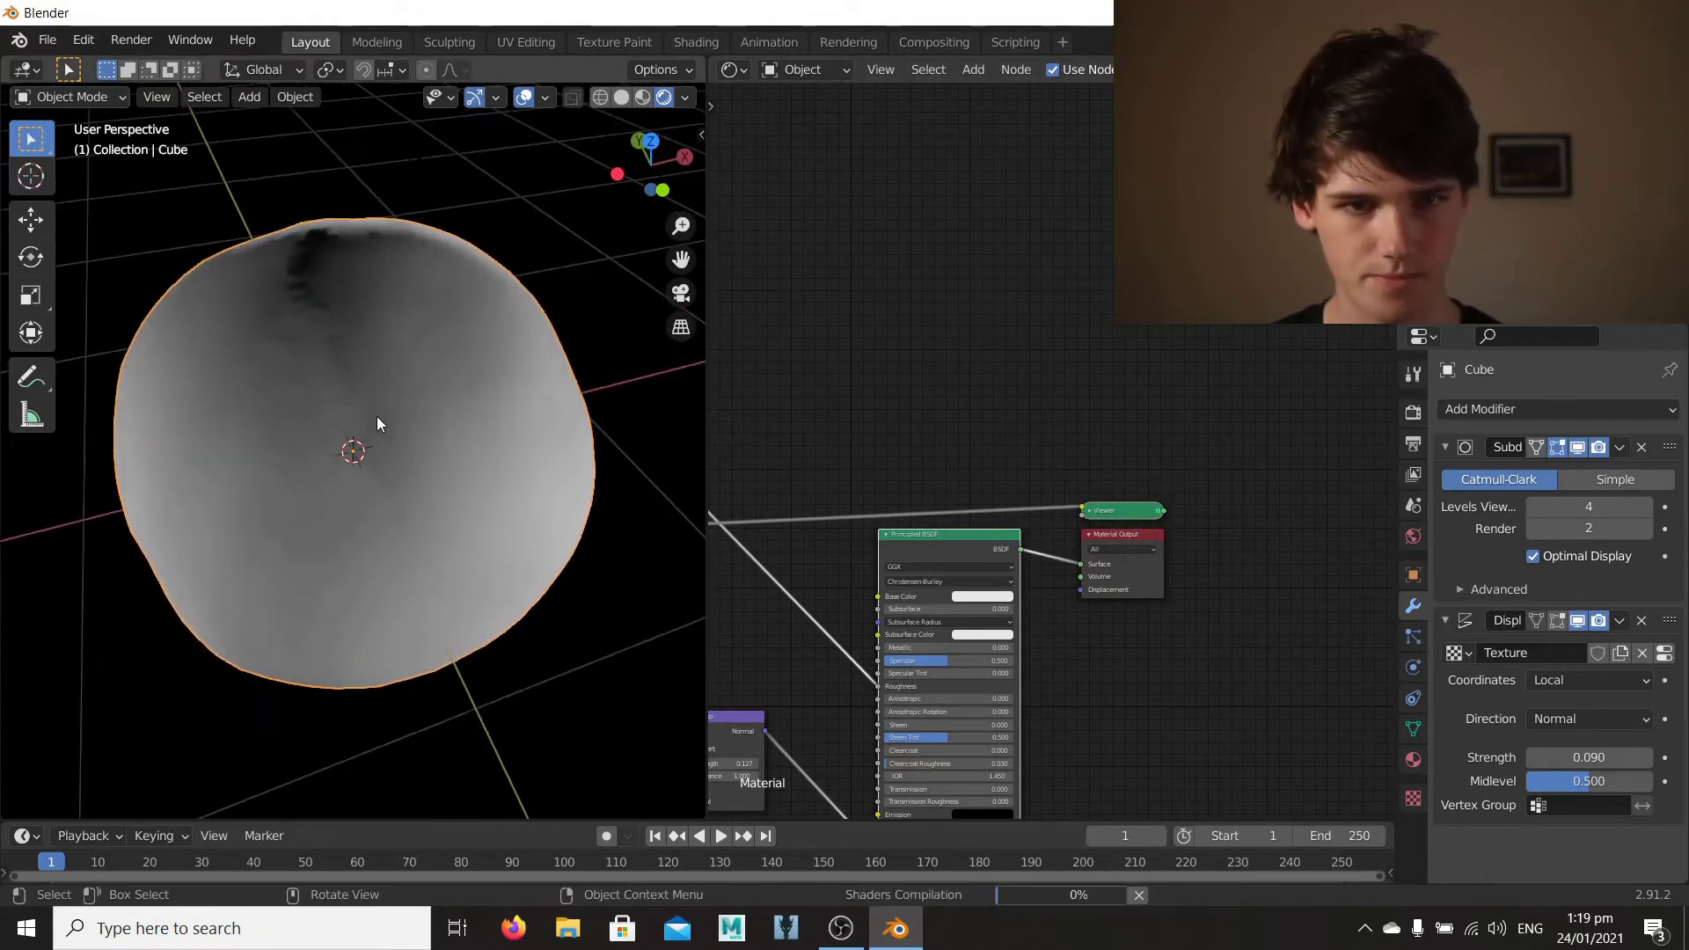
Step: Set the Bump node's Strength to 0.387 and inspect the sphere's surface from several sides
middle_drag(396, 520, 355, 433)
middle_drag(314, 528, 395, 499)
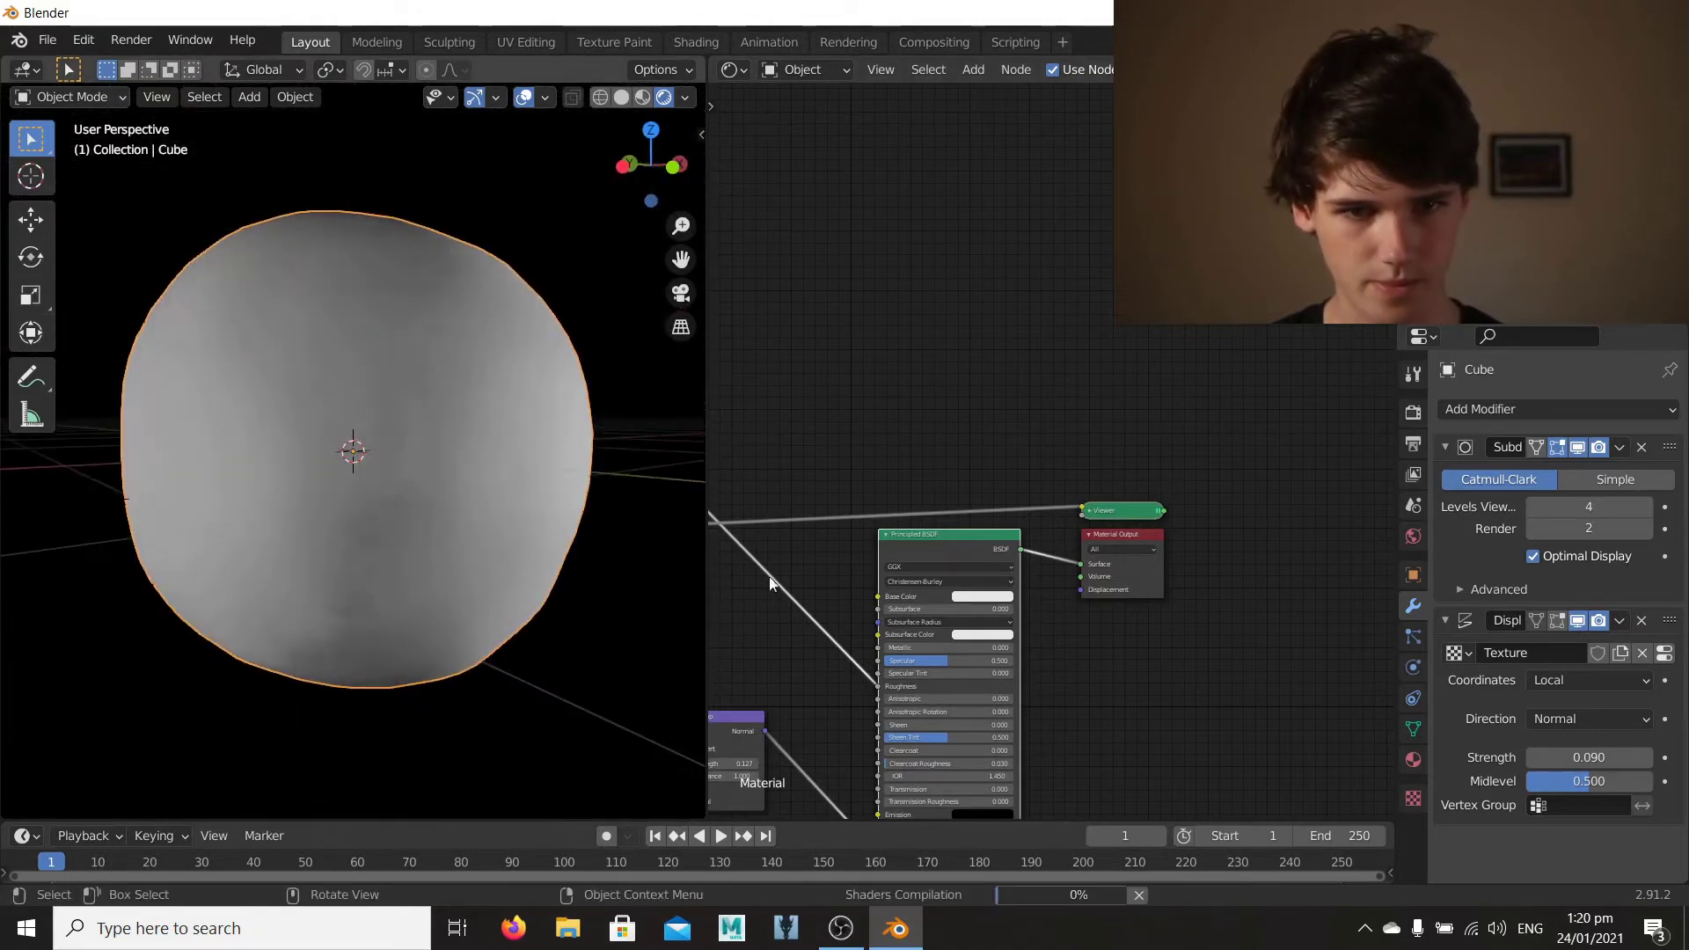
middle_drag(806, 633, 1096, 427)
scroll(1096, 428, up, 4)
middle_drag(933, 488, 1083, 493)
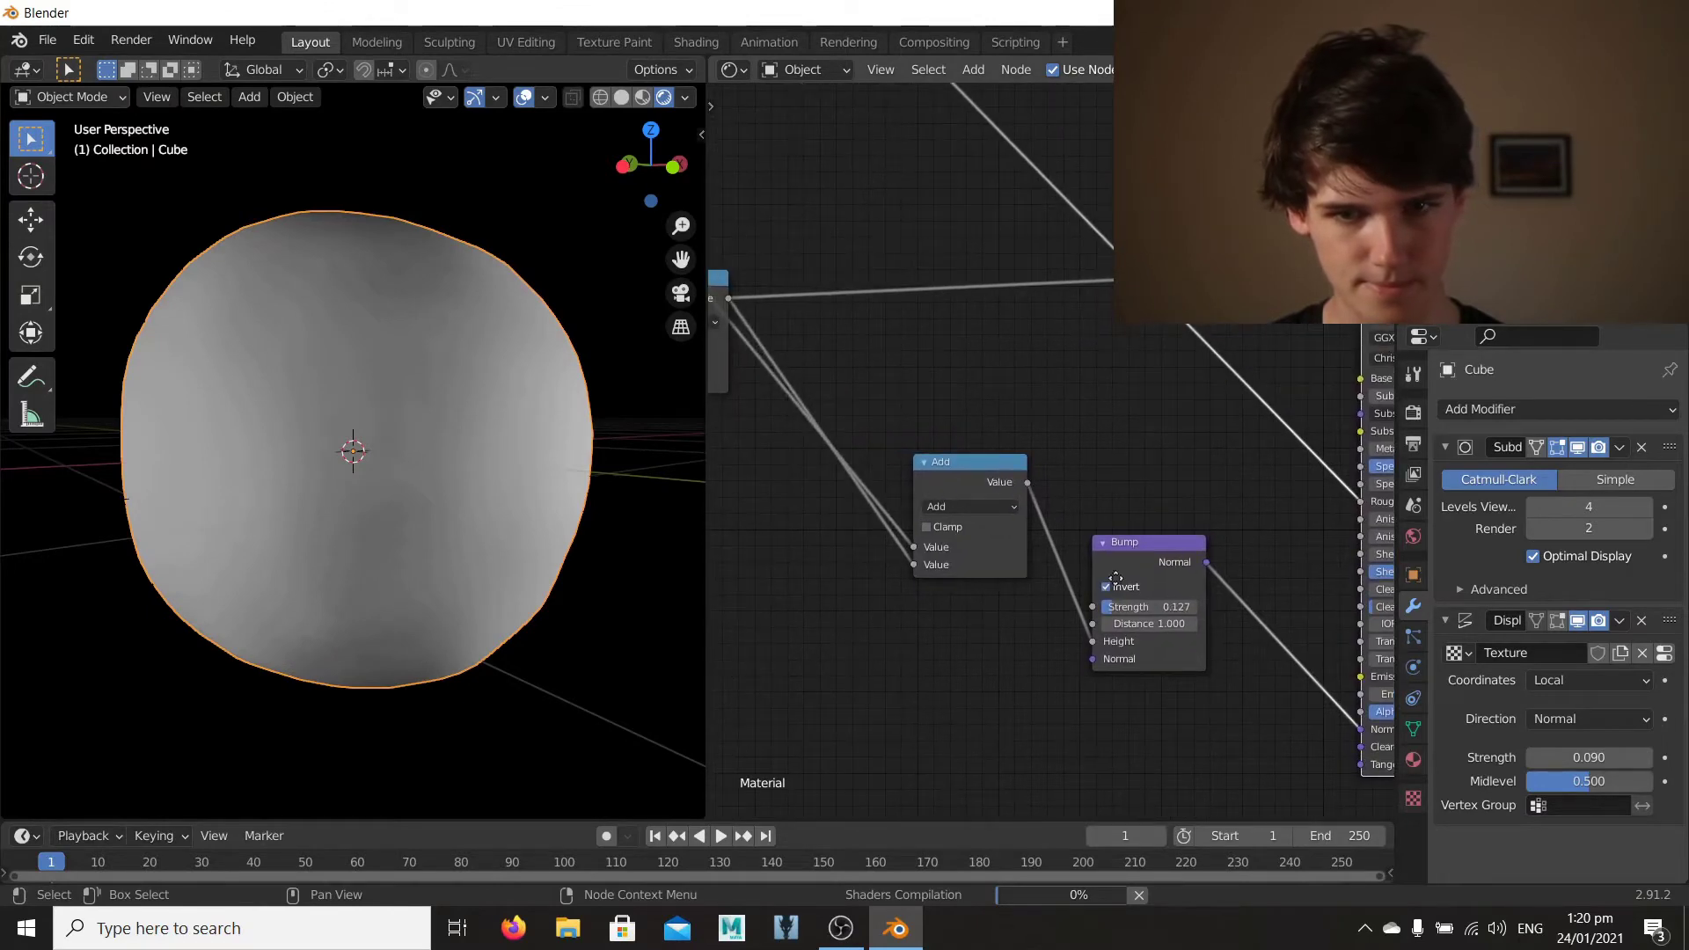
scroll(1115, 577, down, 1)
middle_drag(925, 487, 1086, 532)
scroll(1085, 532, up, 1)
middle_drag(244, 439, 530, 451)
scroll(211, 420, up, 5)
scroll(299, 468, down, 3)
scroll(477, 457, down, 4)
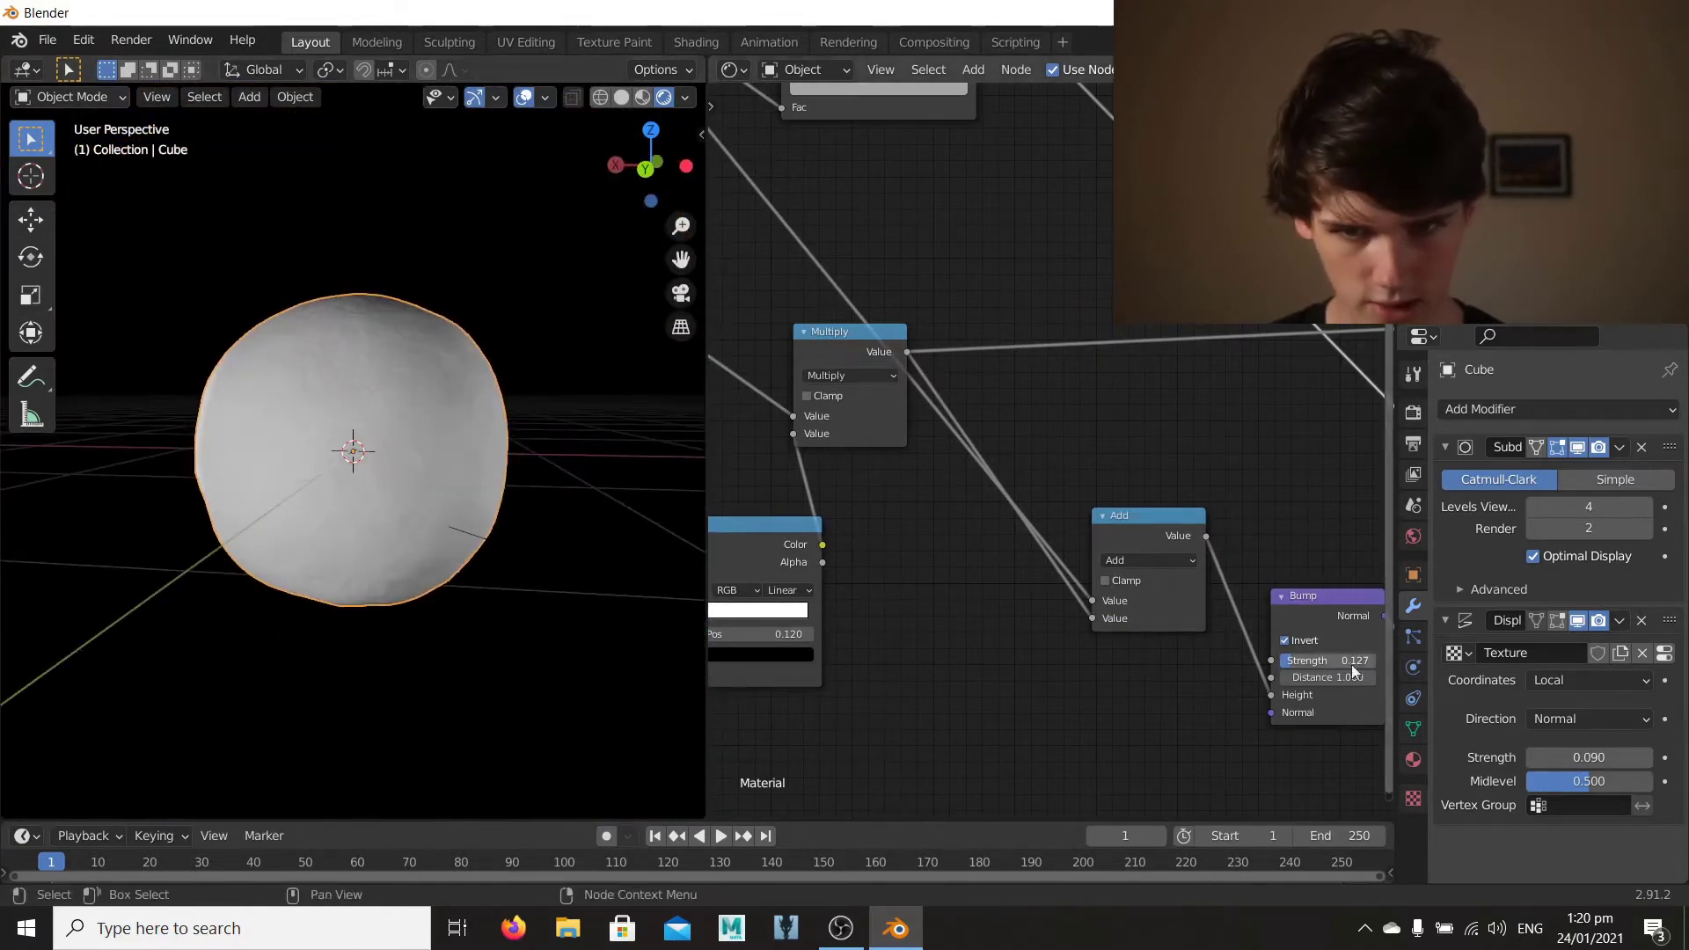
scroll(170, 426, up, 4)
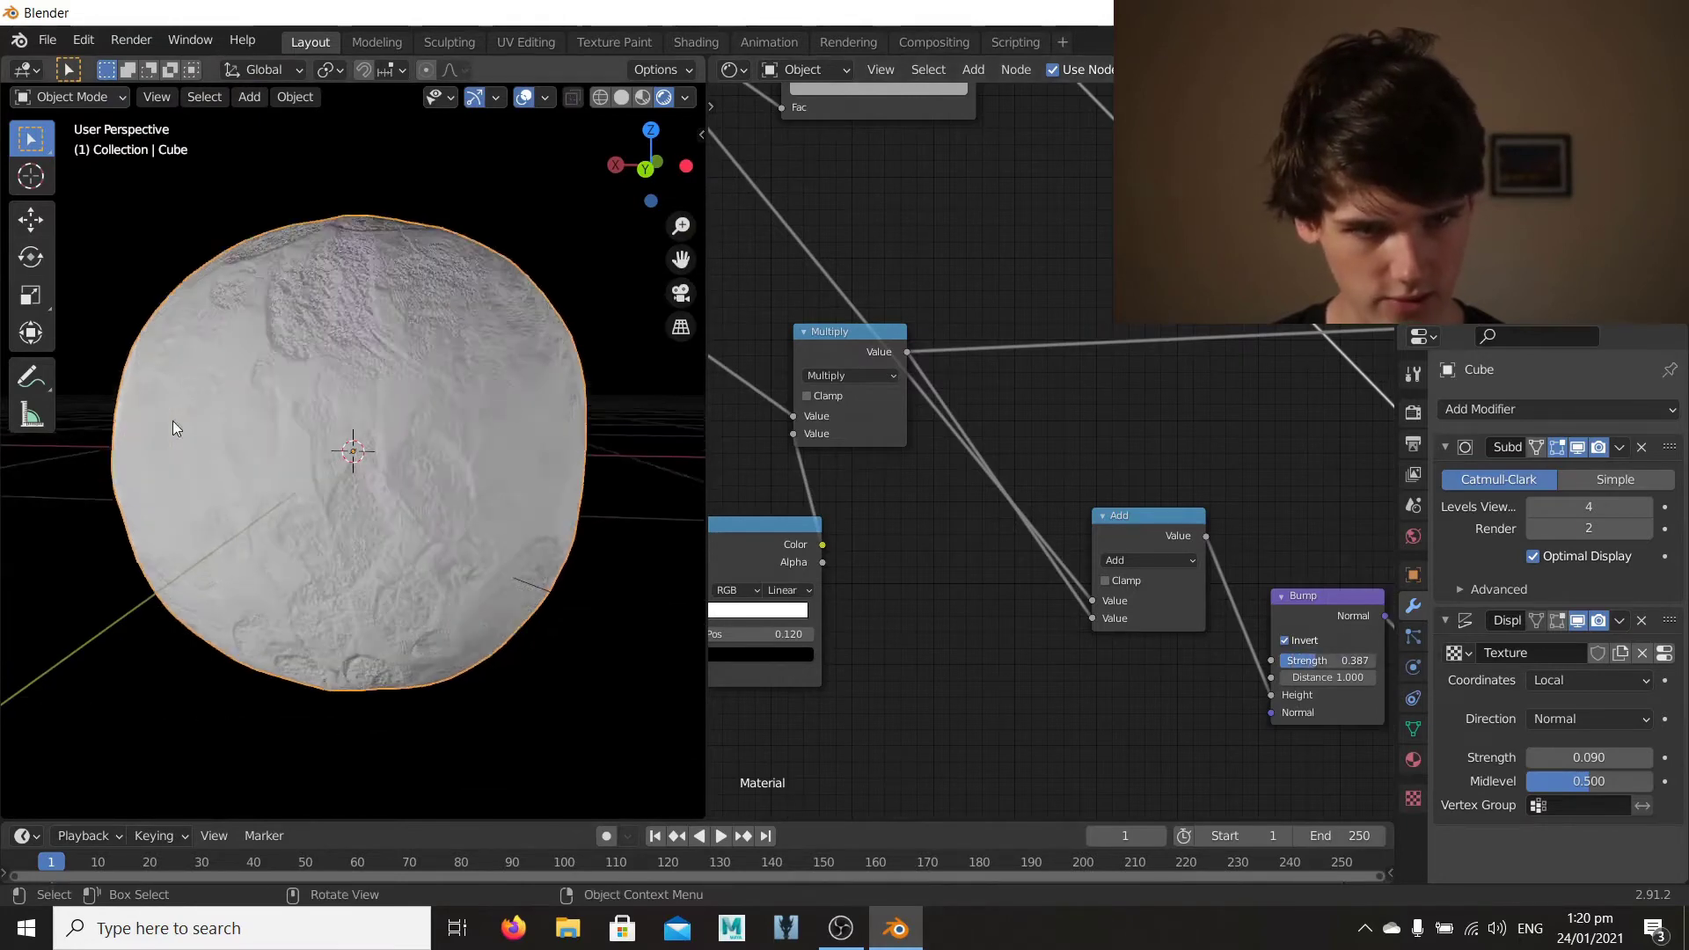
middle_drag(170, 498, 293, 513)
middle_drag(936, 512, 1047, 557)
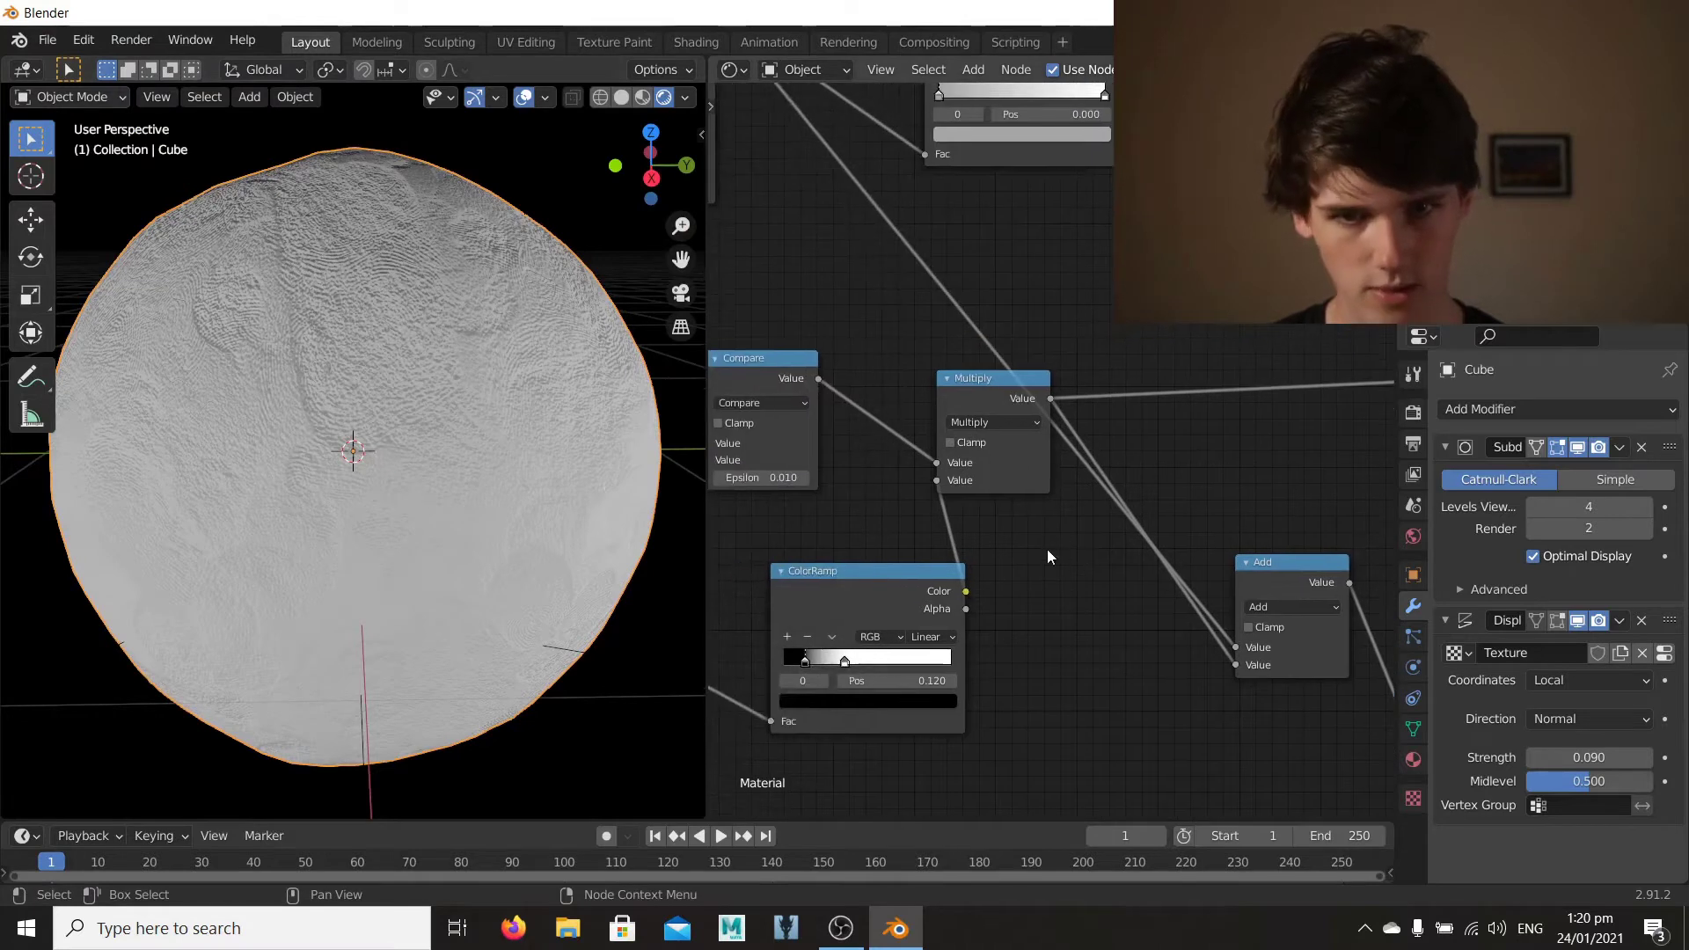
Step: Try the Clamp option on the Add node that feeds the Bump node, switching it on and off
middle_drag(1135, 614, 1000, 519)
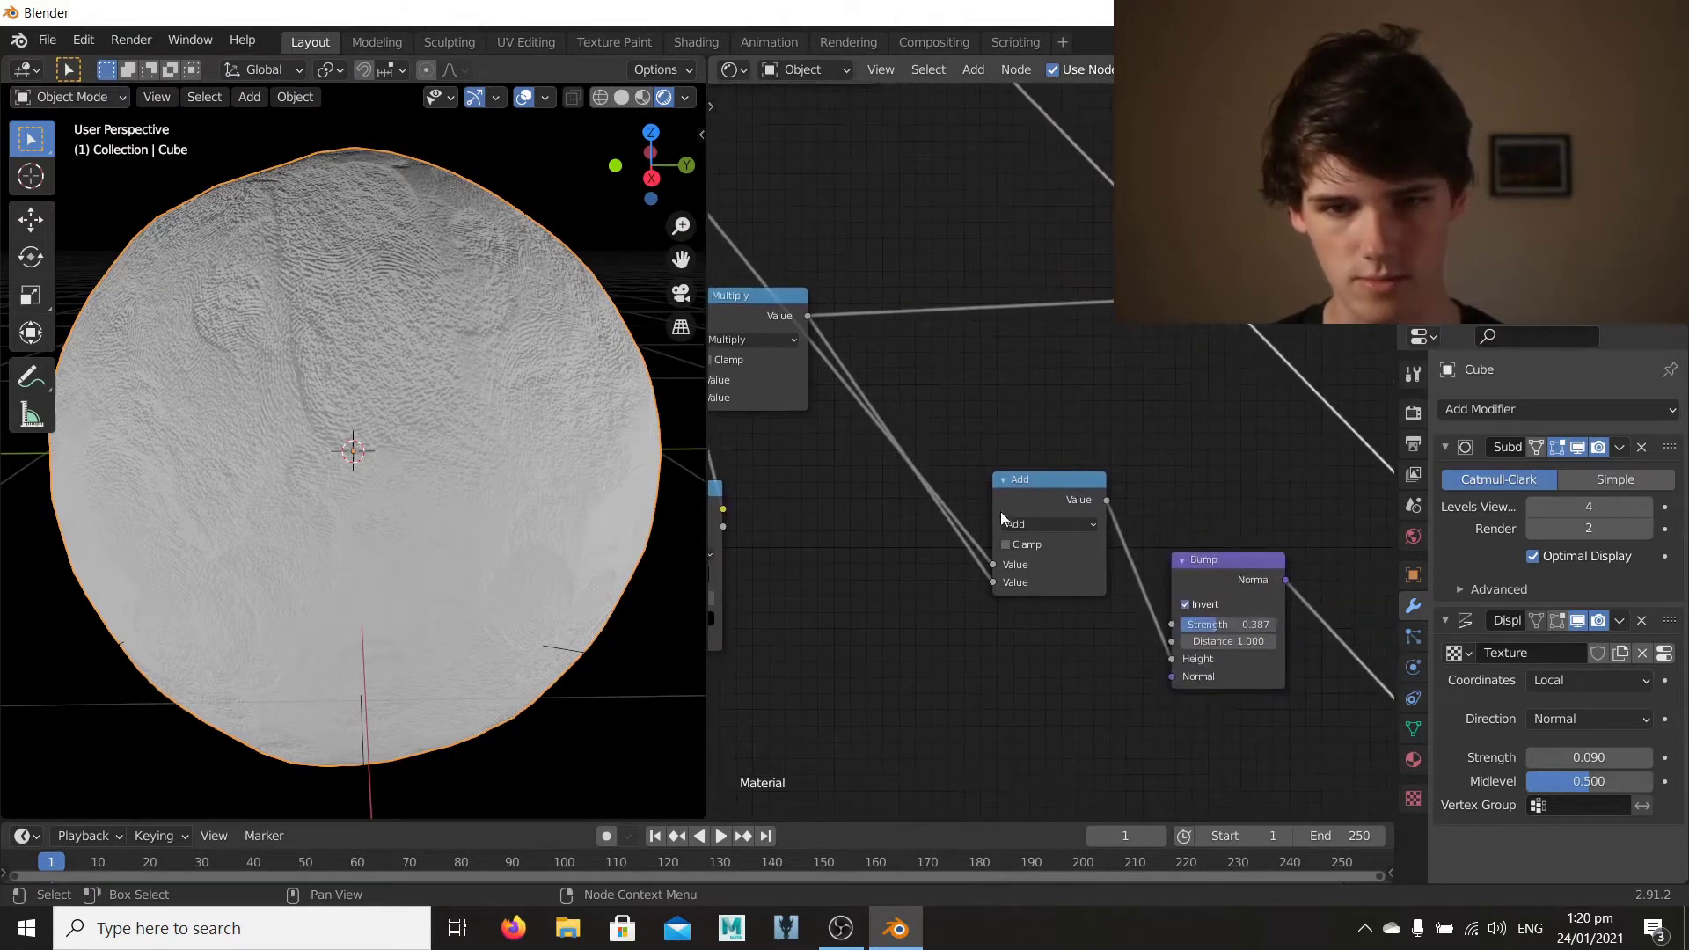
click(1007, 545)
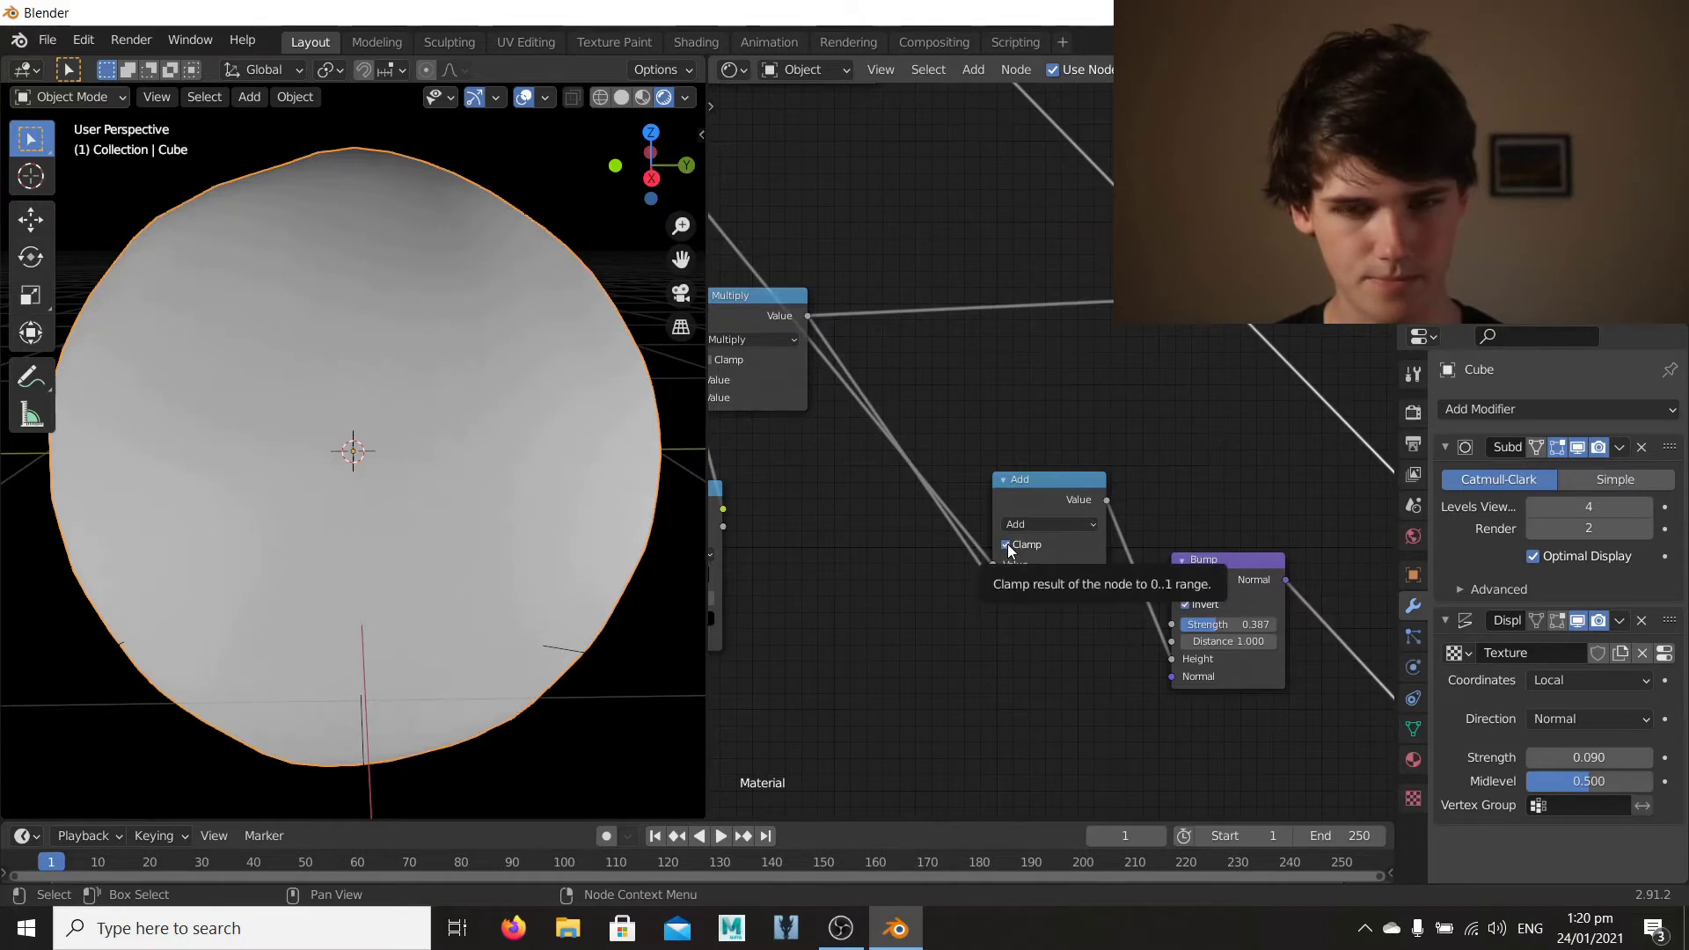
click(1007, 544)
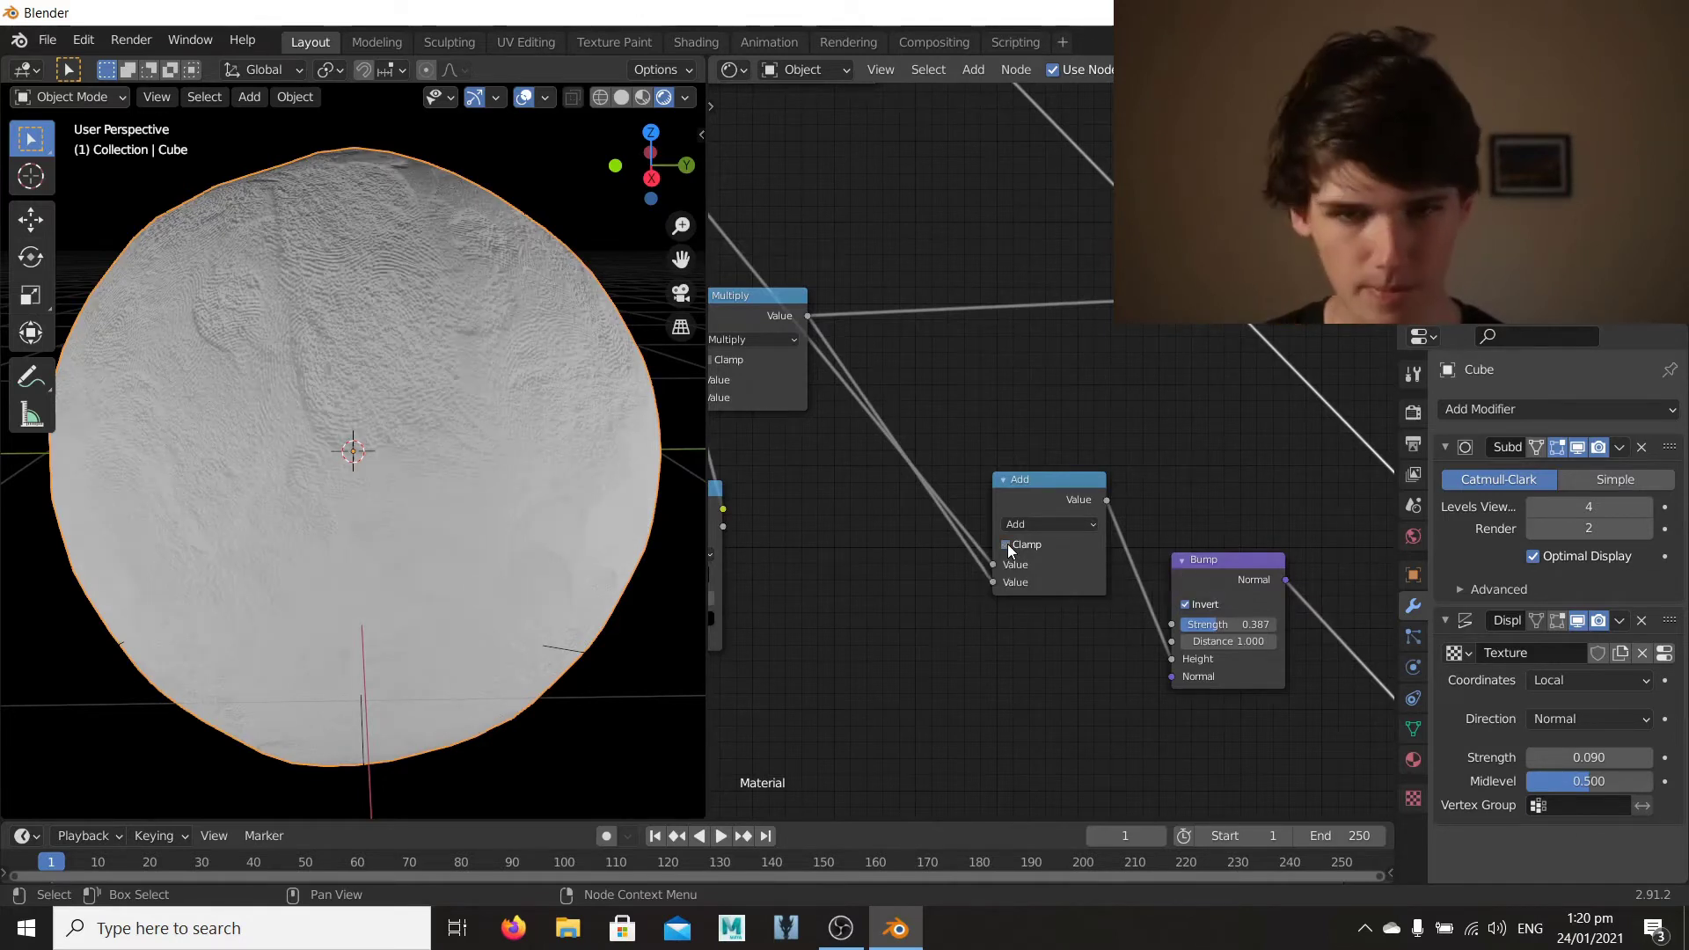
Step: Mute and unmute the Add node before the Bump repeatedly to compare the sphere's surface with and without the combined height
middle_drag(413, 475, 276, 318)
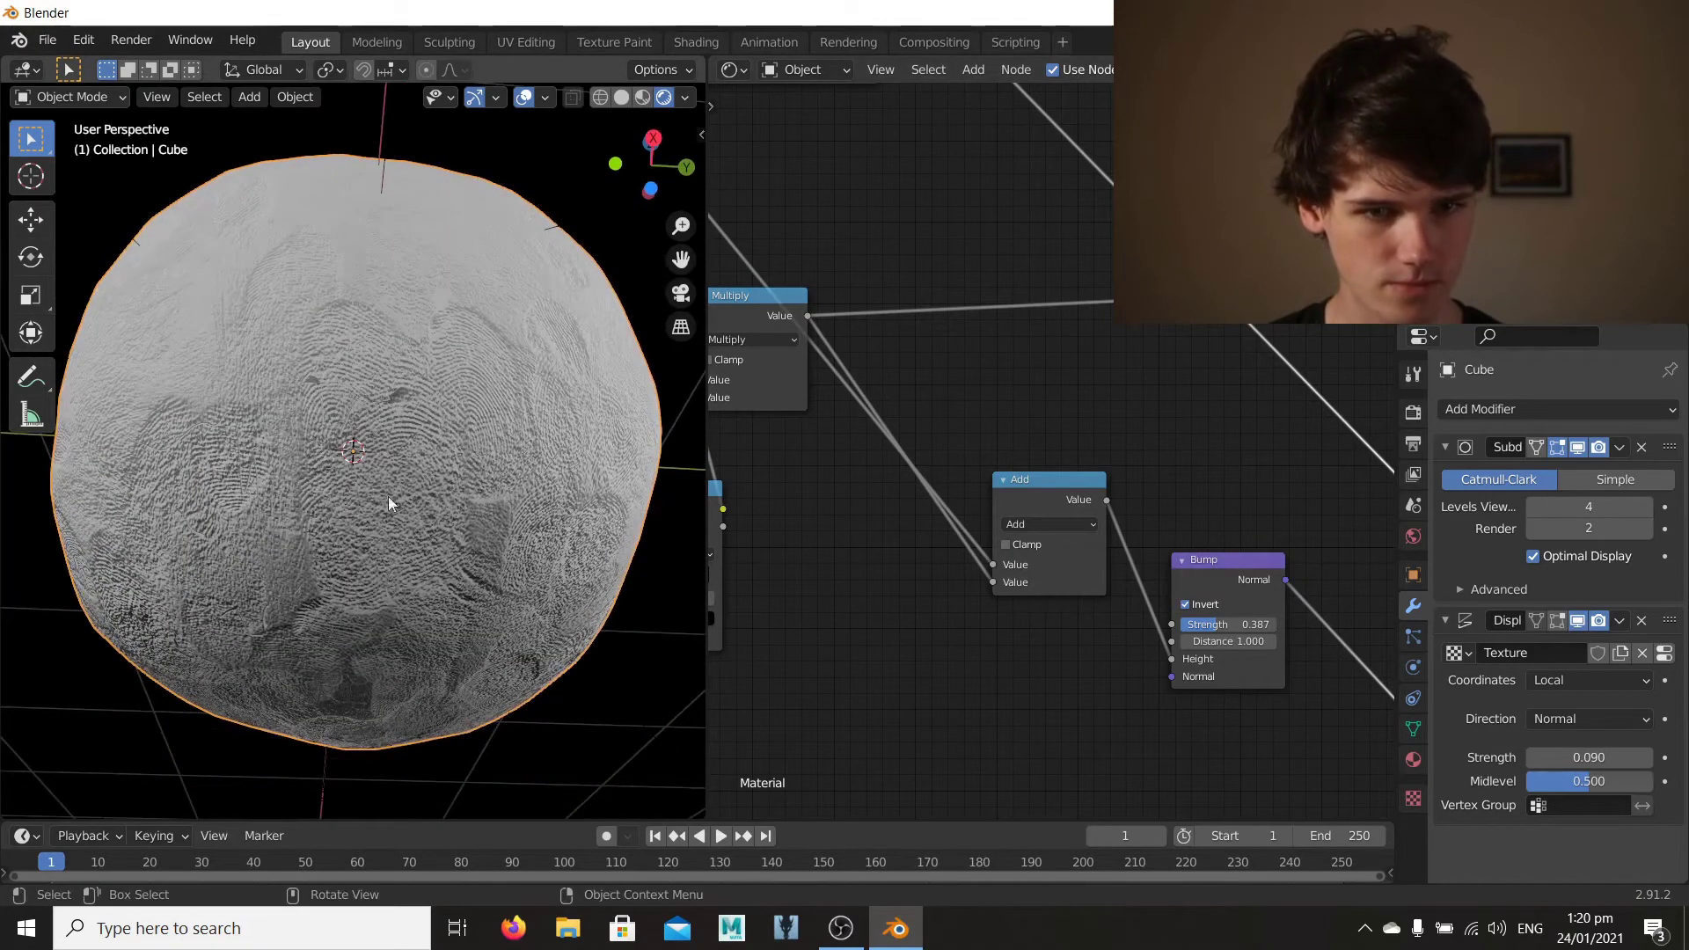
click(1027, 495)
key(m)
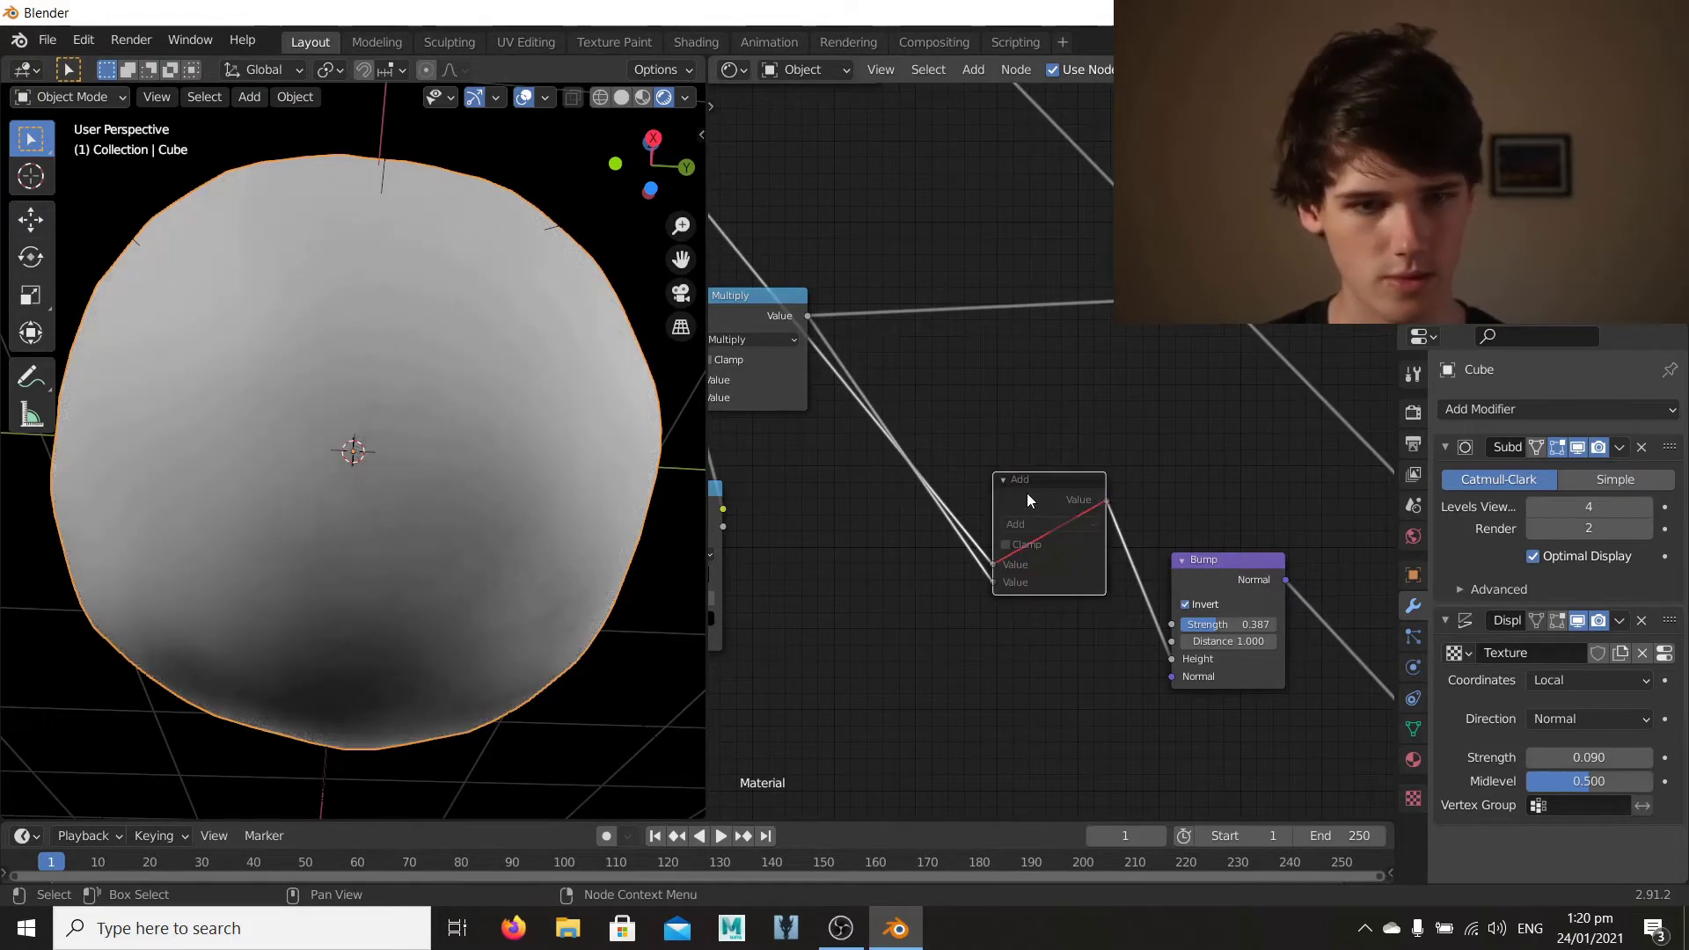
key(m)
key(m)
key(m)
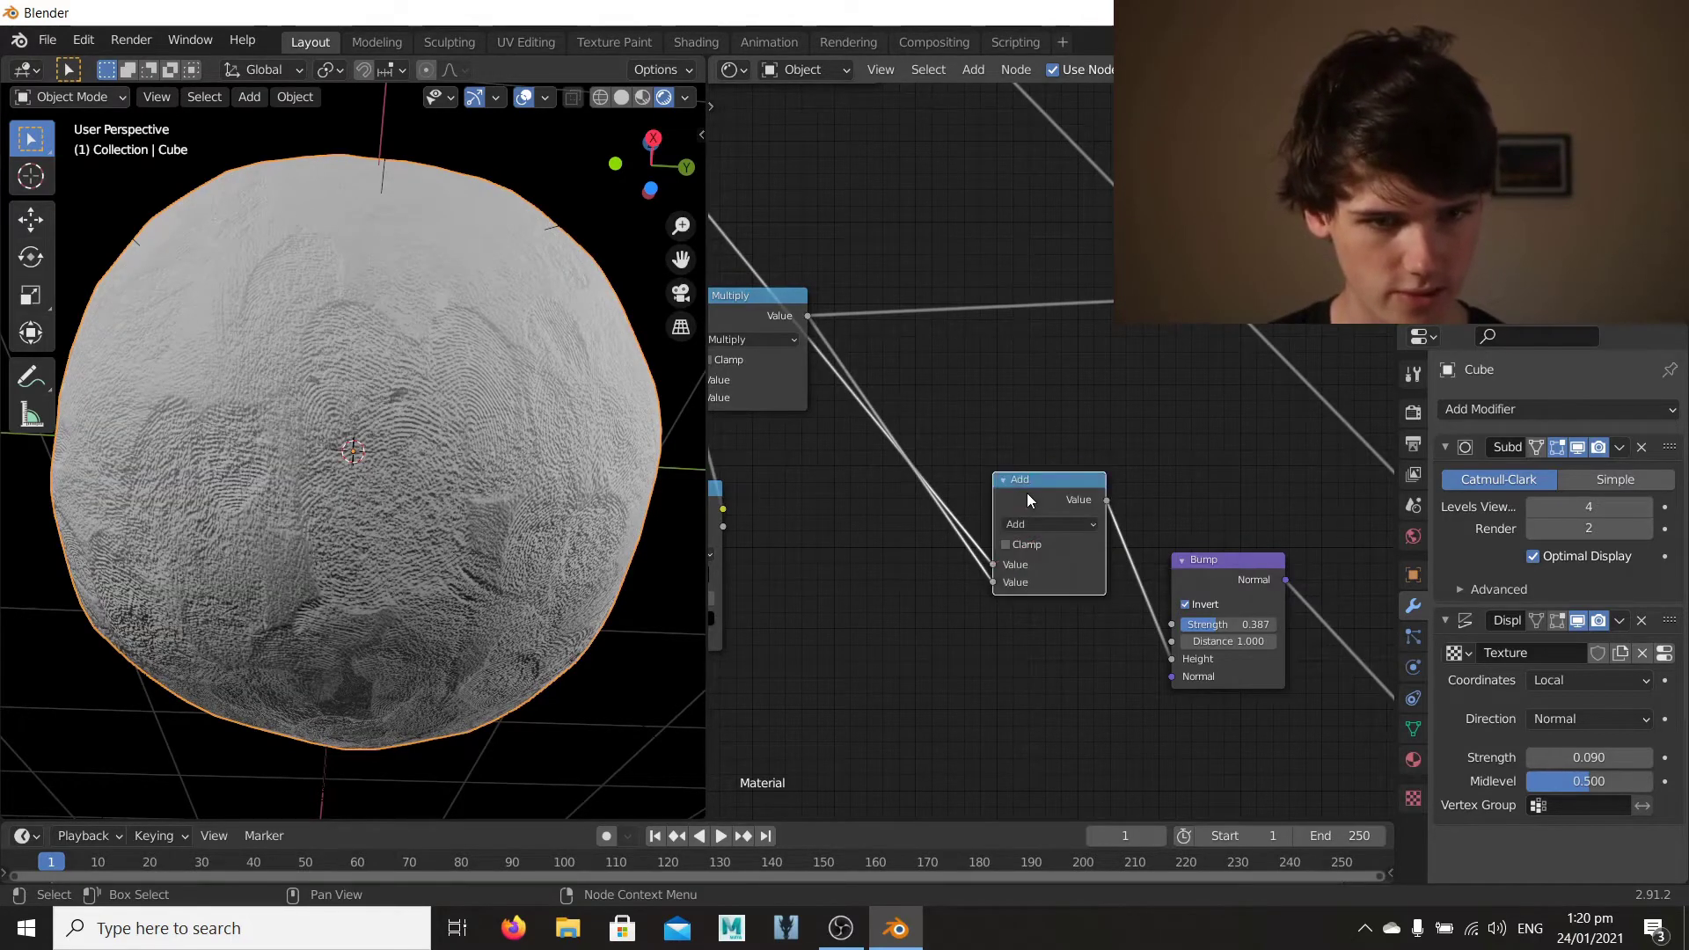
key(m)
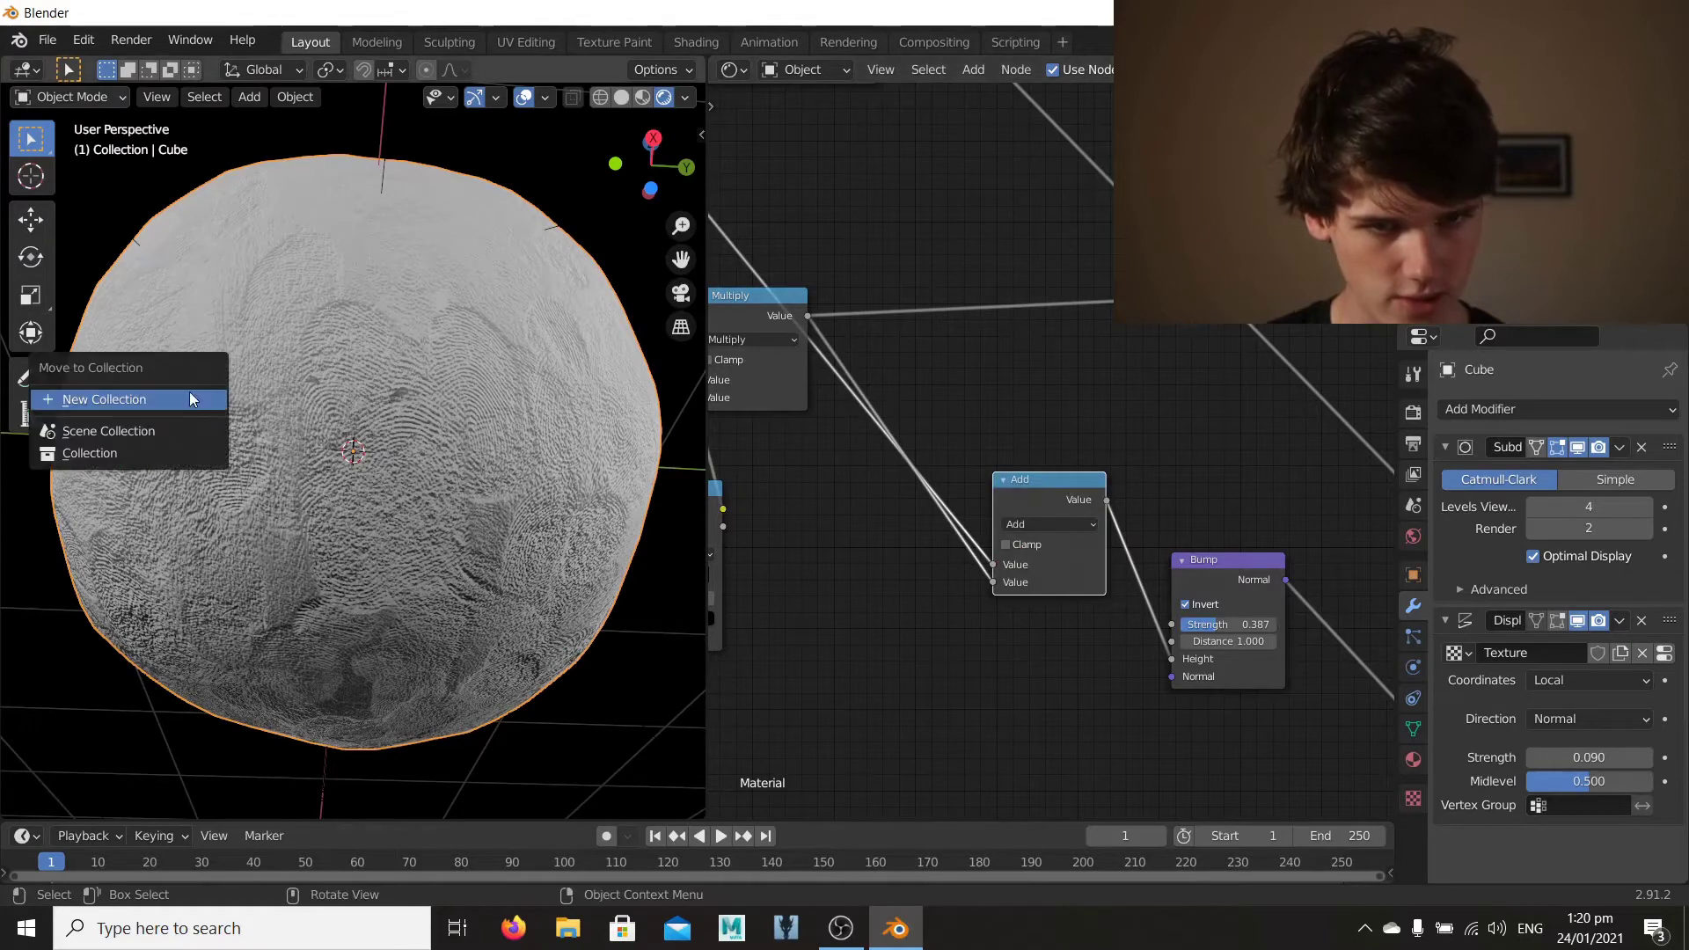
key(m)
middle_drag(921, 412, 933, 438)
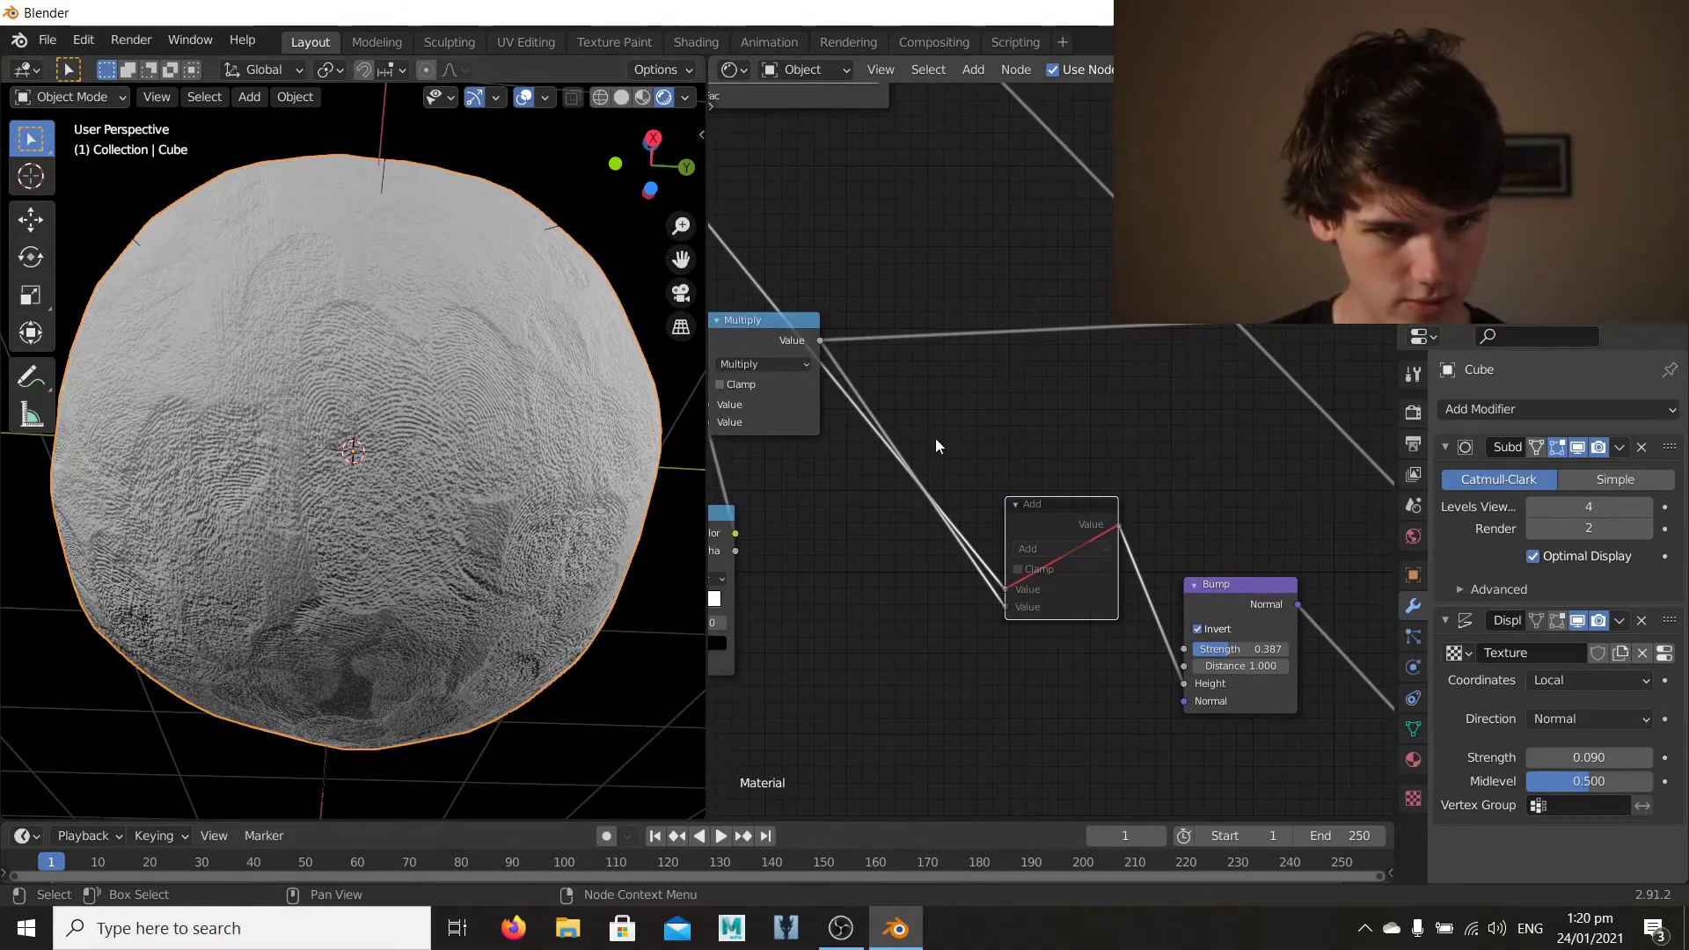
middle_drag(209, 484, 324, 558)
key(m)
key(m)
key(m)
key(m)
key(m)
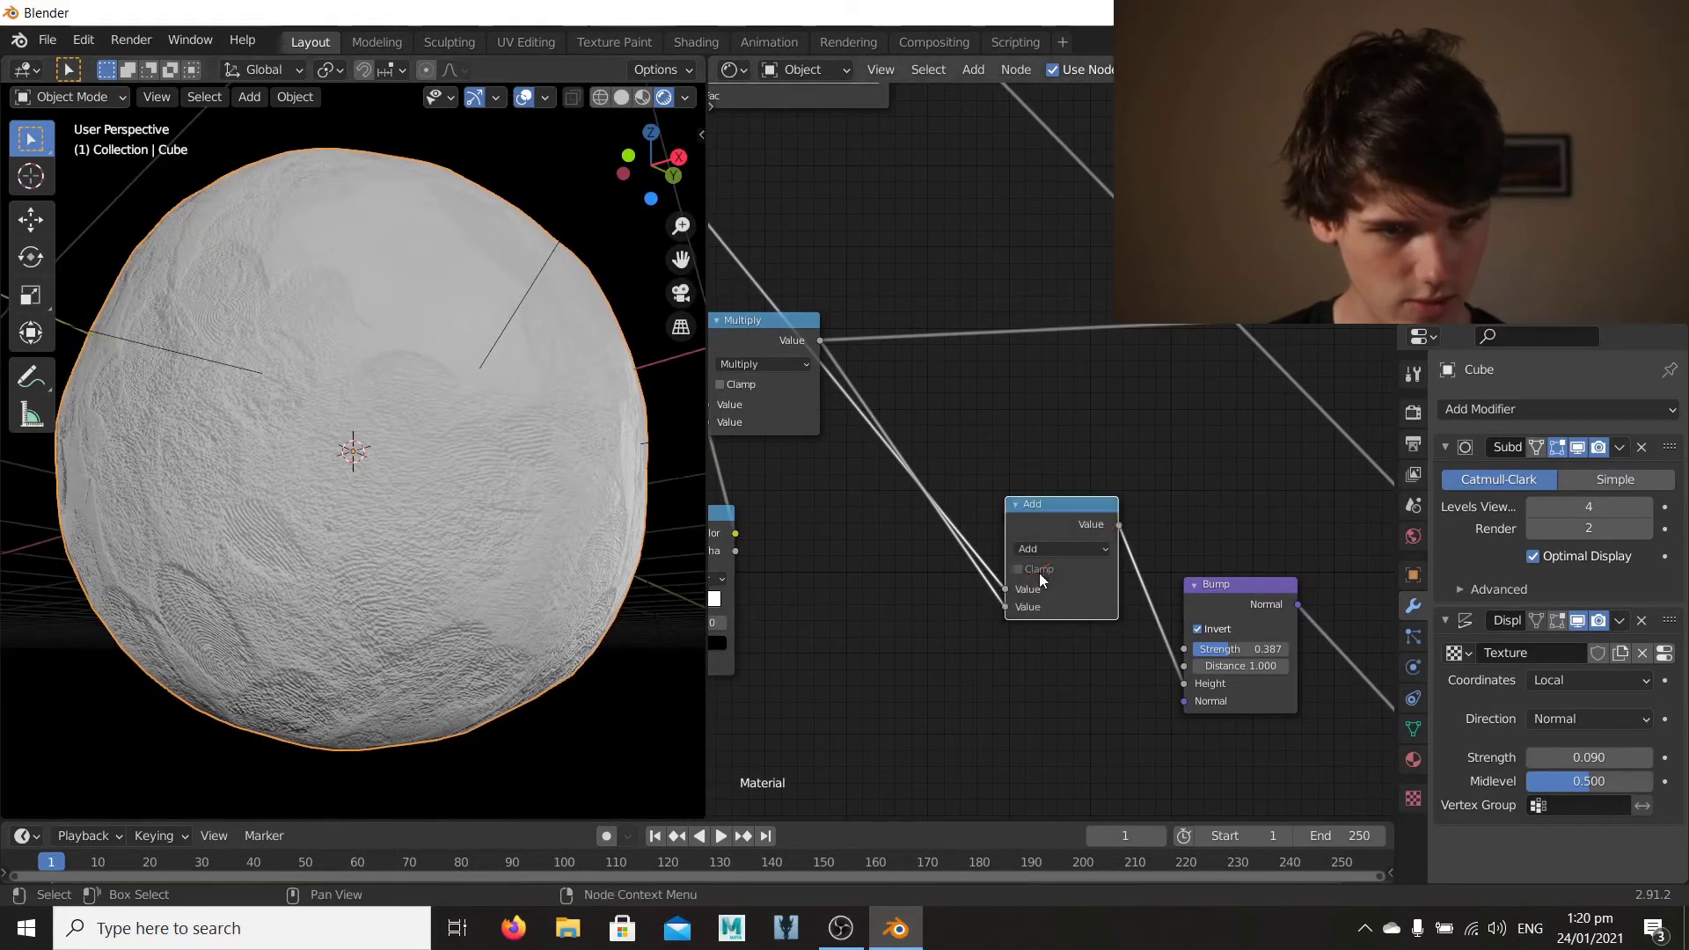
key(m)
key(m)
key(m)
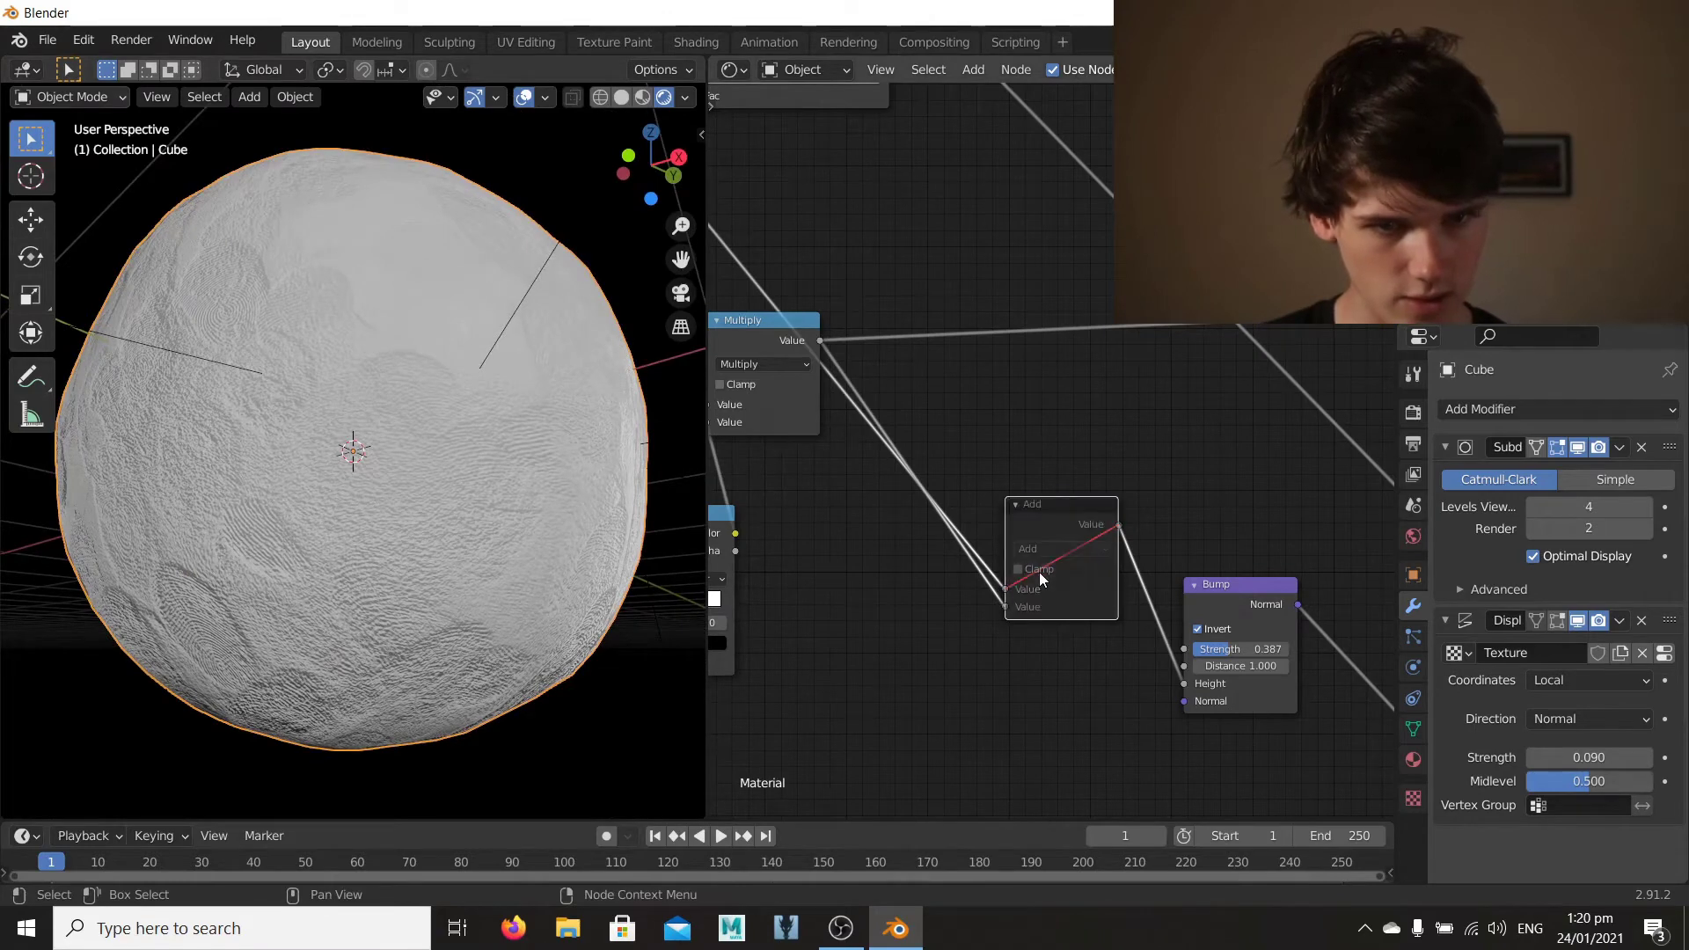
key(m)
key(m)
key(m)
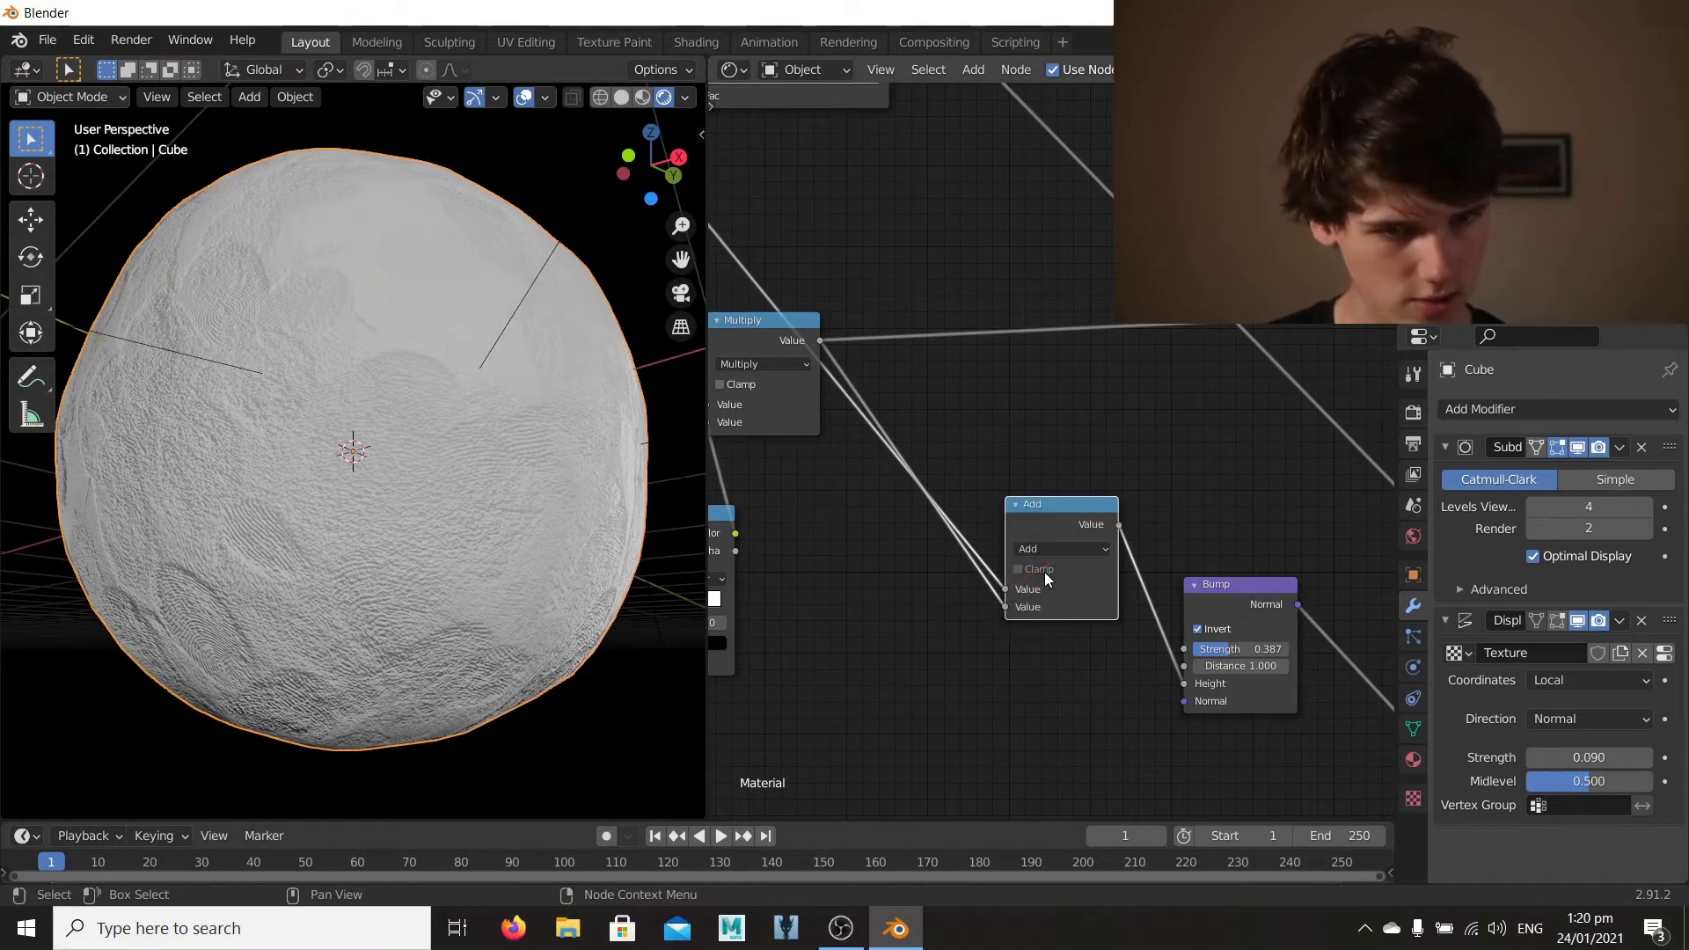
Step: Compare the muted and active Add node on another side of the sphere and in close-up, leaving the node active
middle_drag(266, 526, 429, 510)
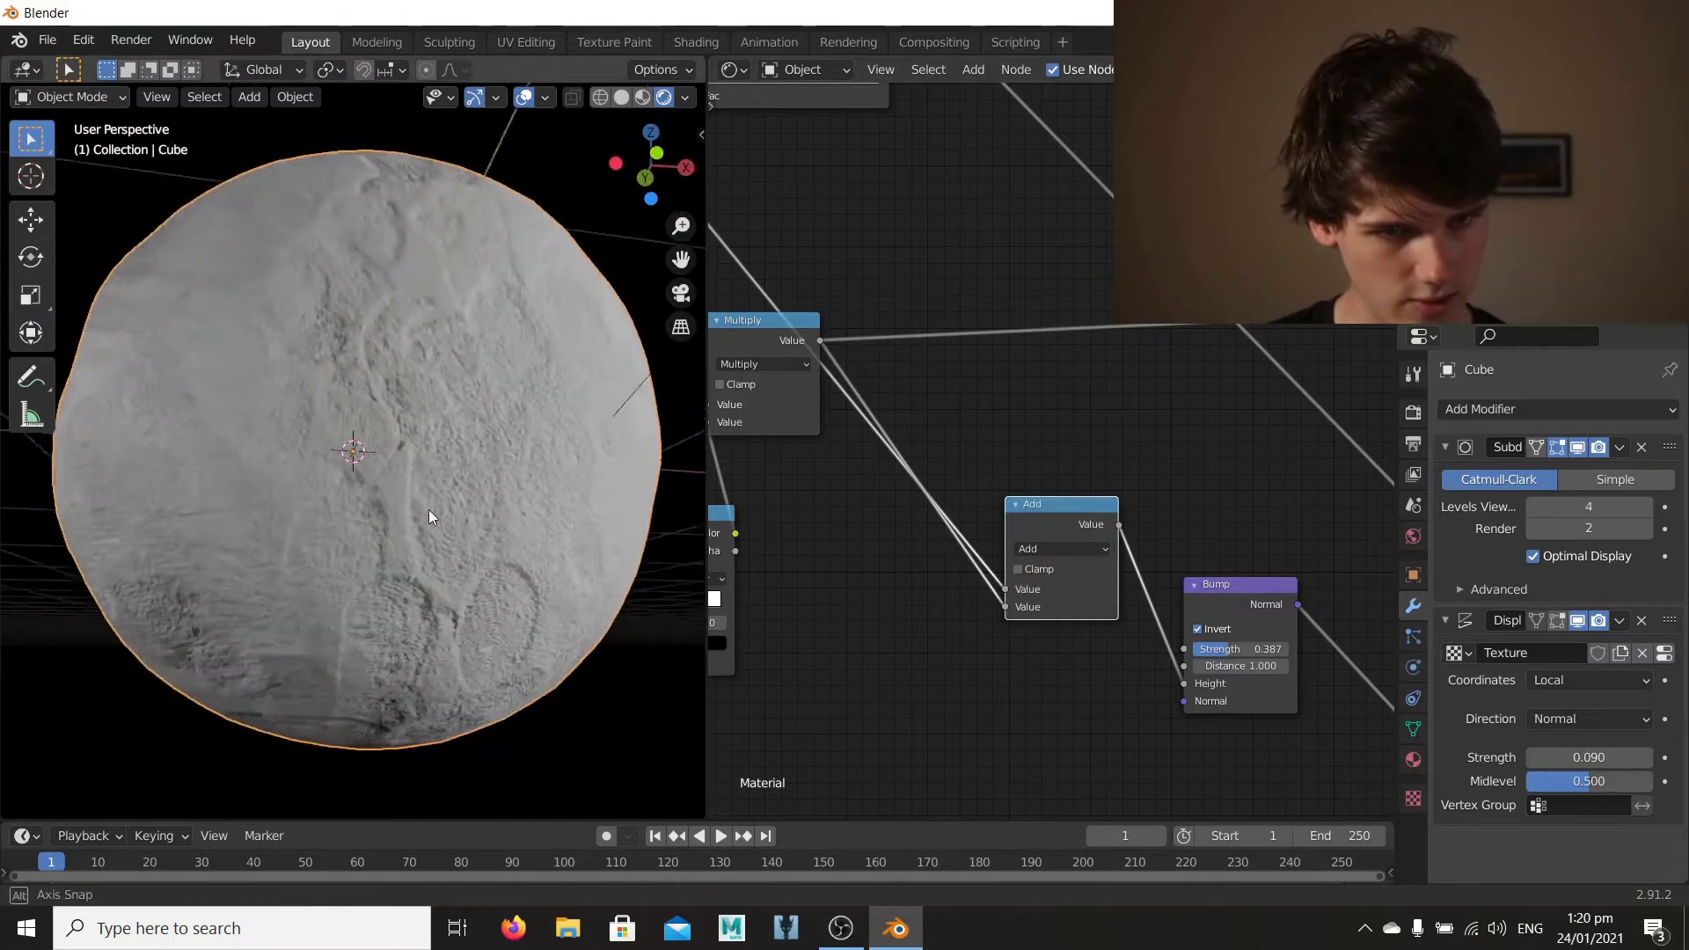
key(m)
key(m)
key(m)
key(m)
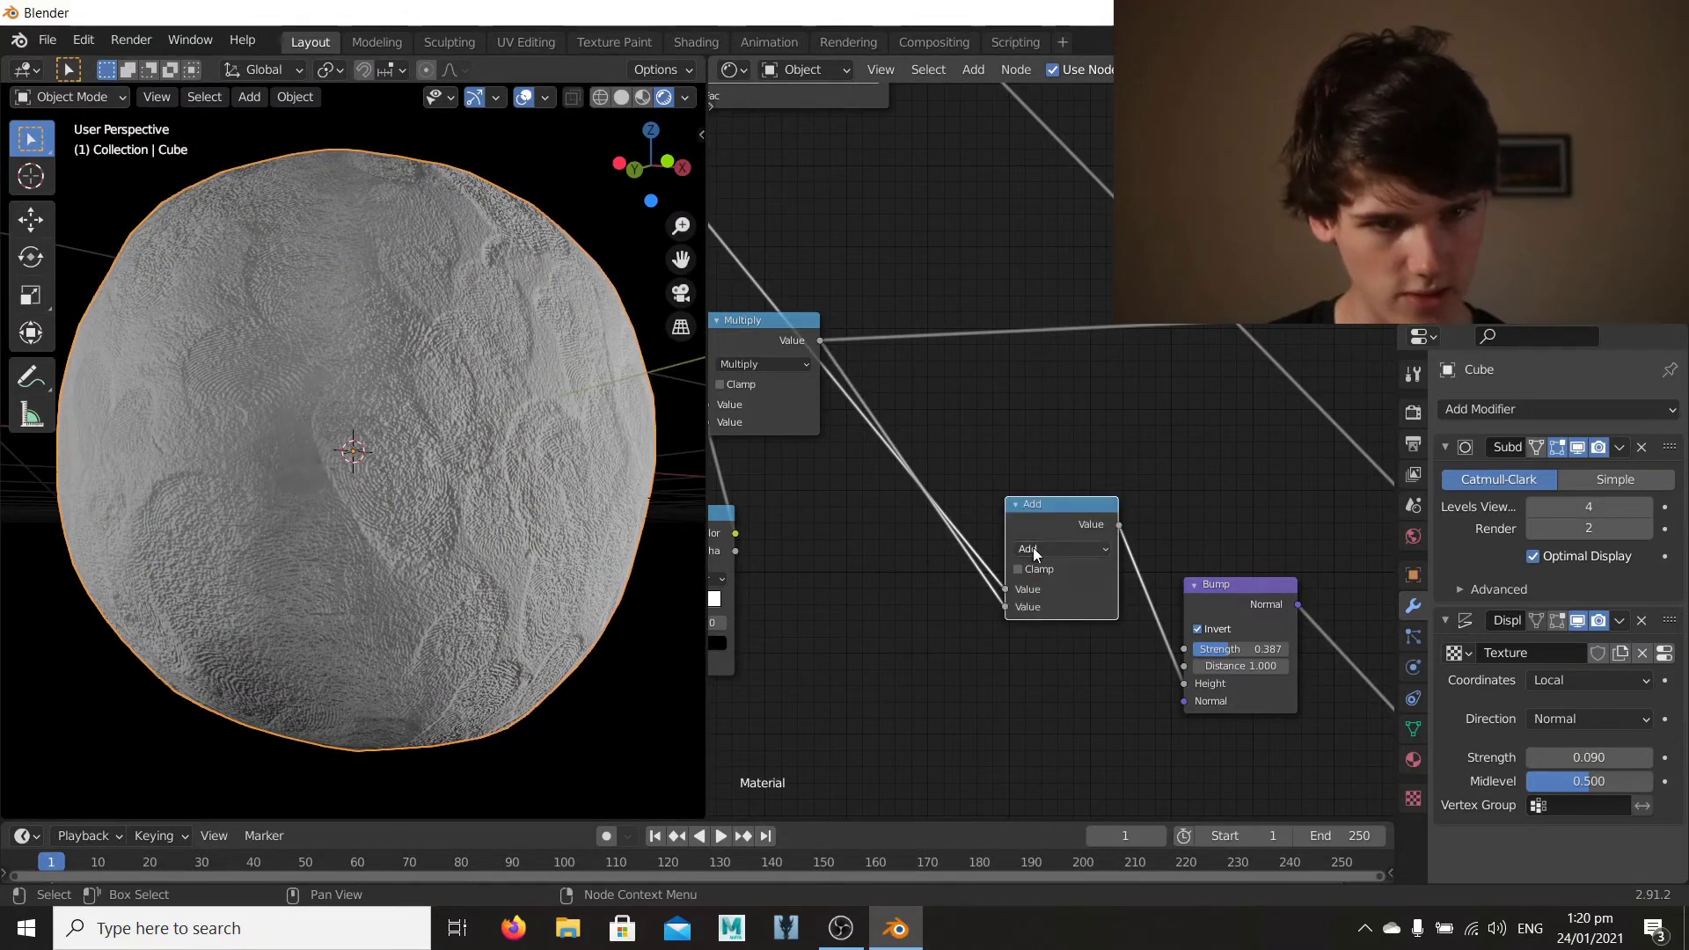
scroll(445, 474, up, 6)
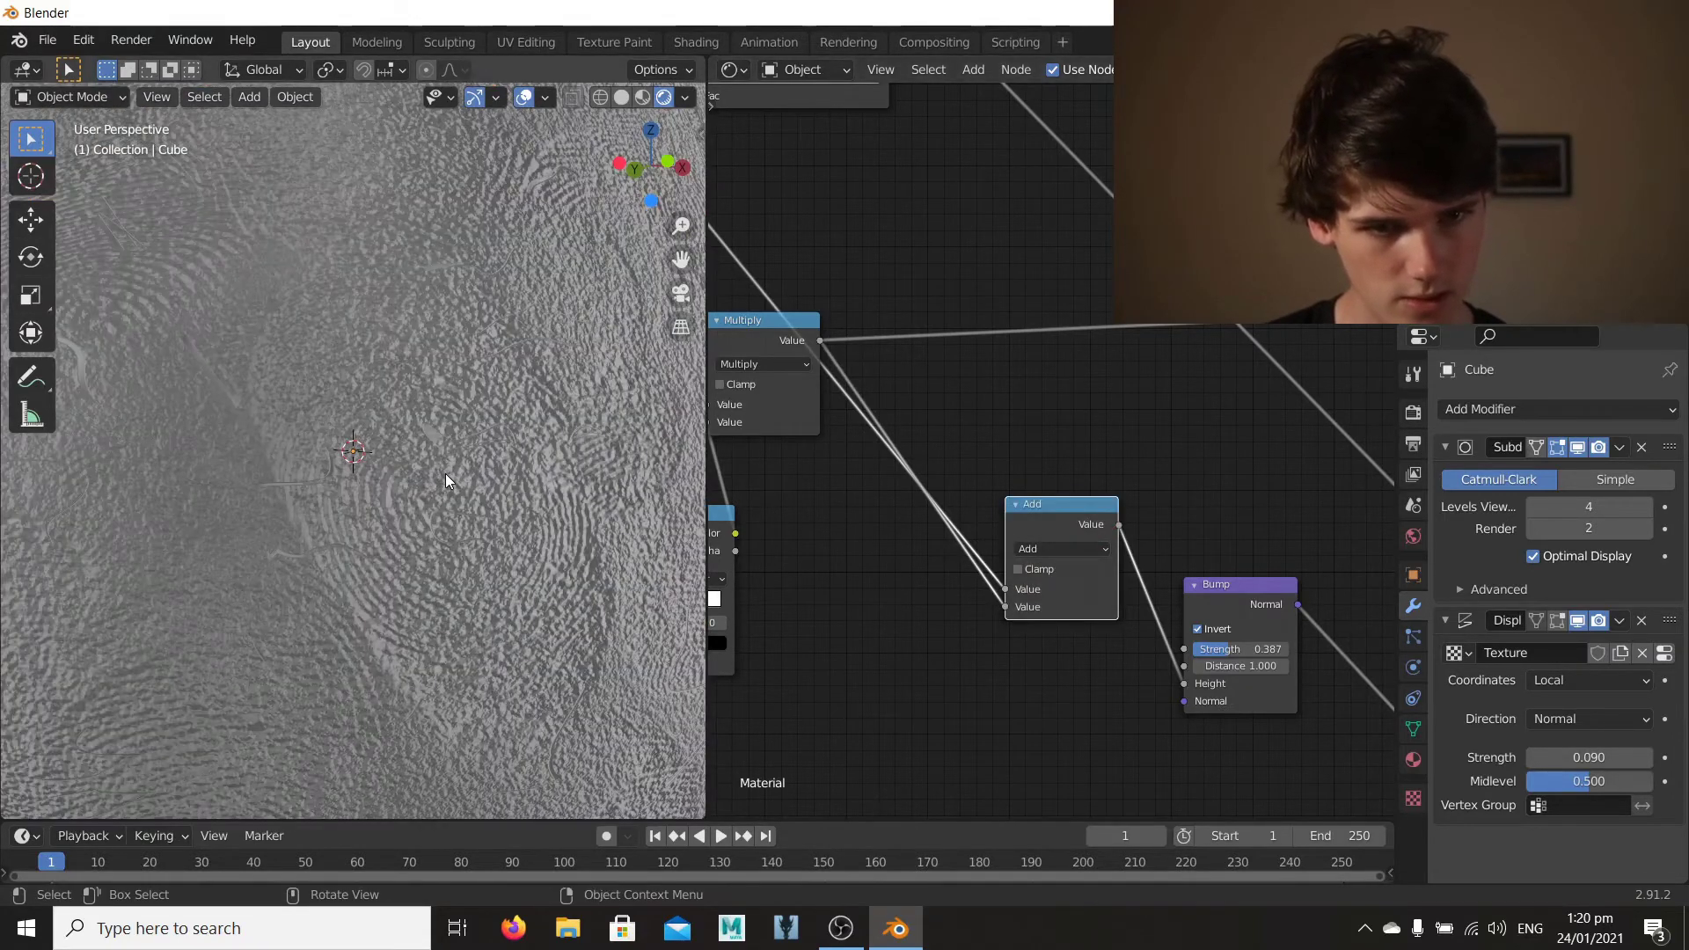
key(m)
key(m)
key(m)
key(m)
key(m)
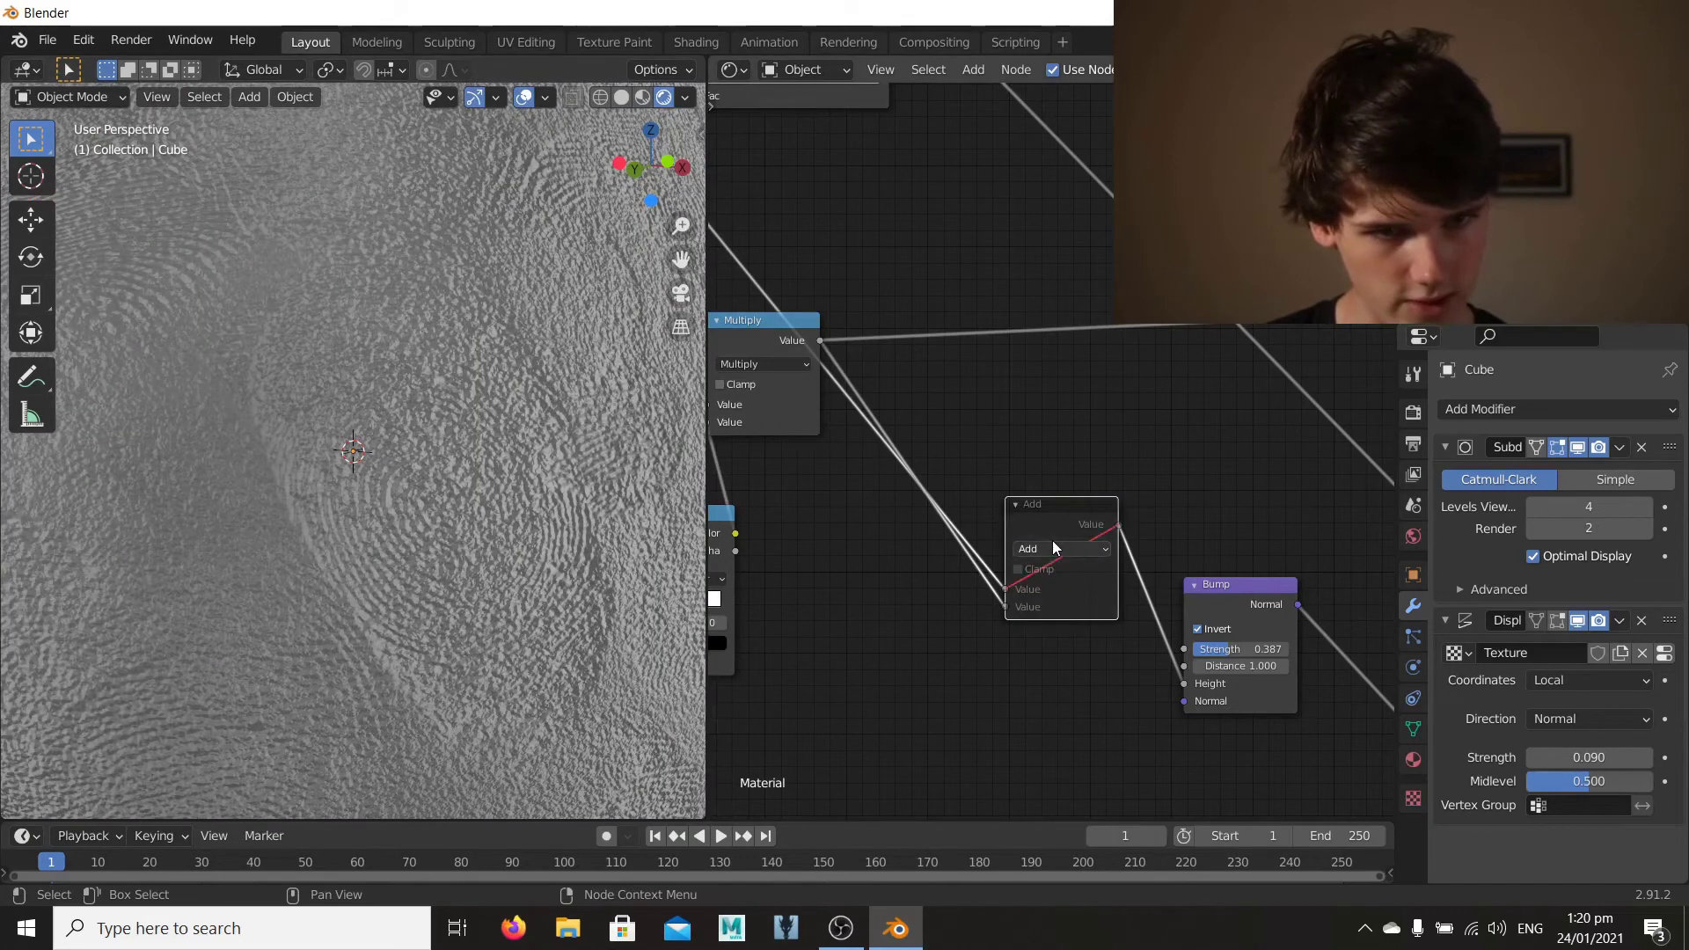
key(m)
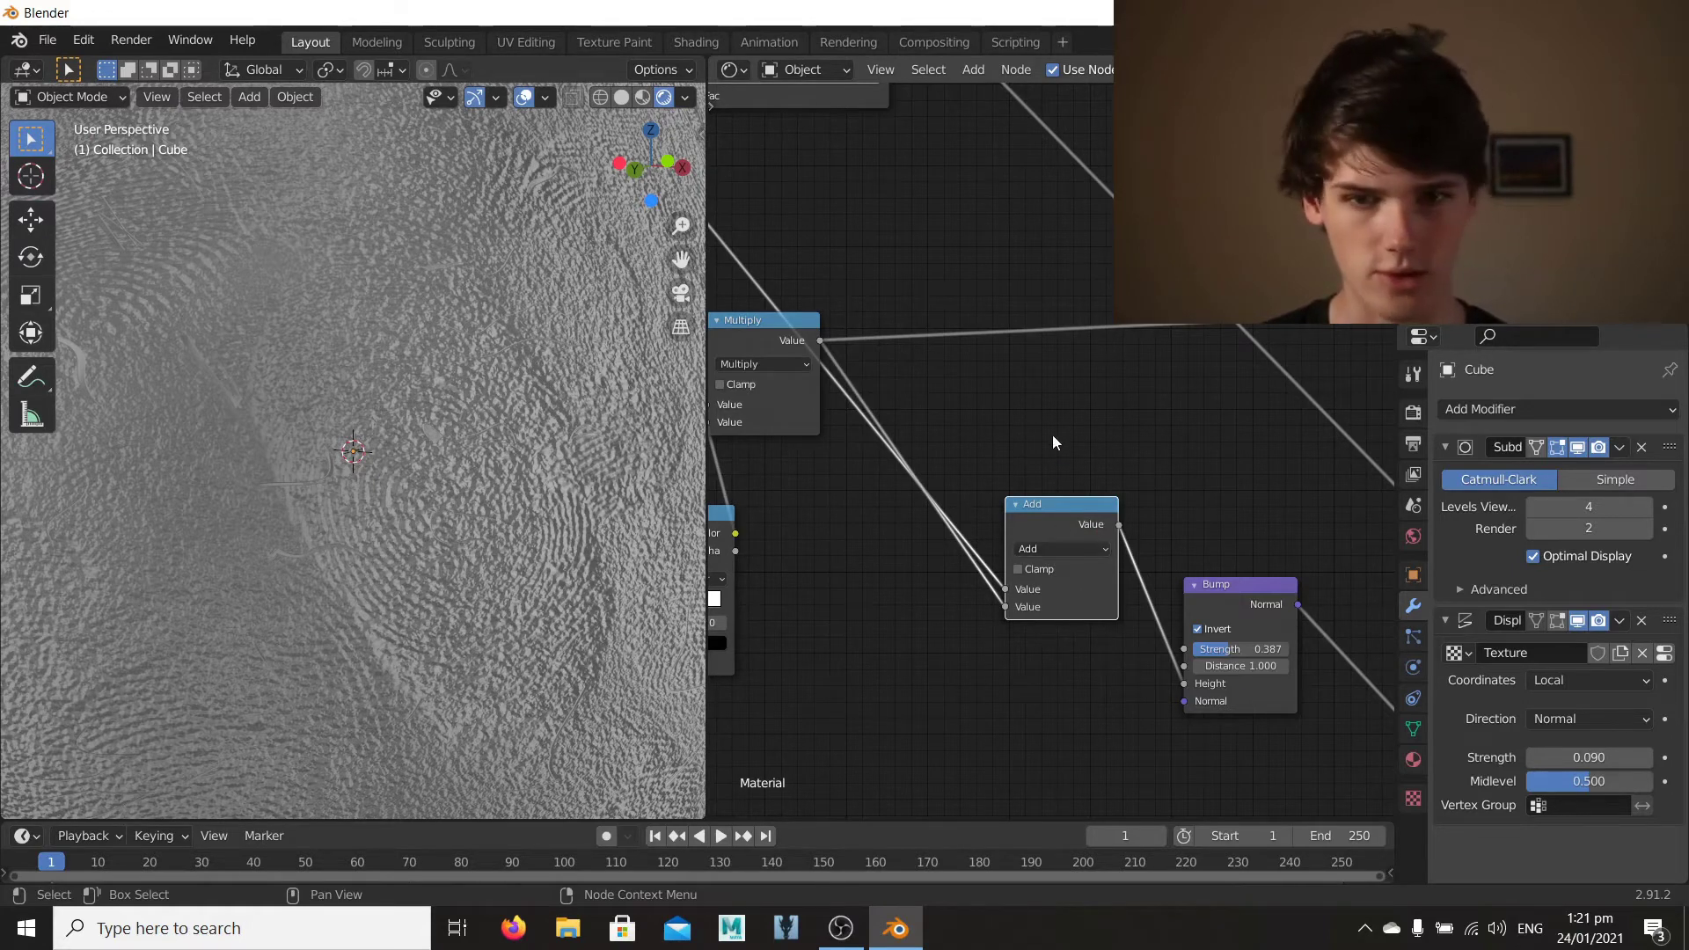
Step: Lower the Bump node's Strength to about 0.12 and check the sphere through the camera view
scroll(257, 413, down, 10)
middle_drag(257, 413, 204, 493)
scroll(352, 554, up, 3)
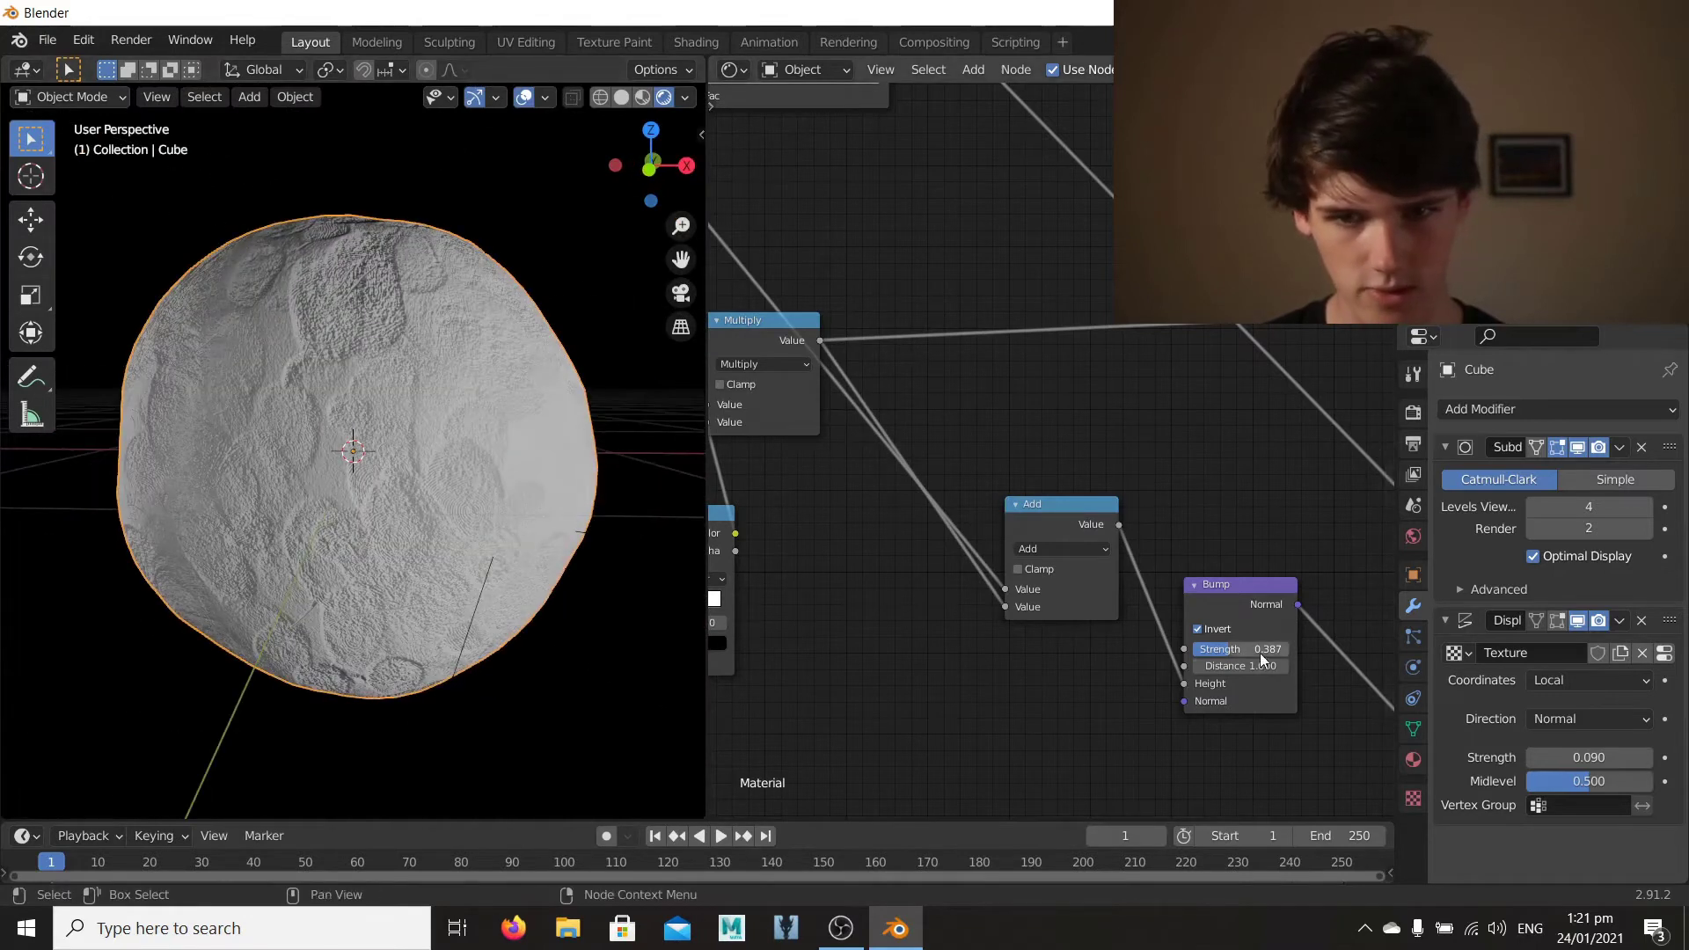
drag(1259, 652, 1242, 653)
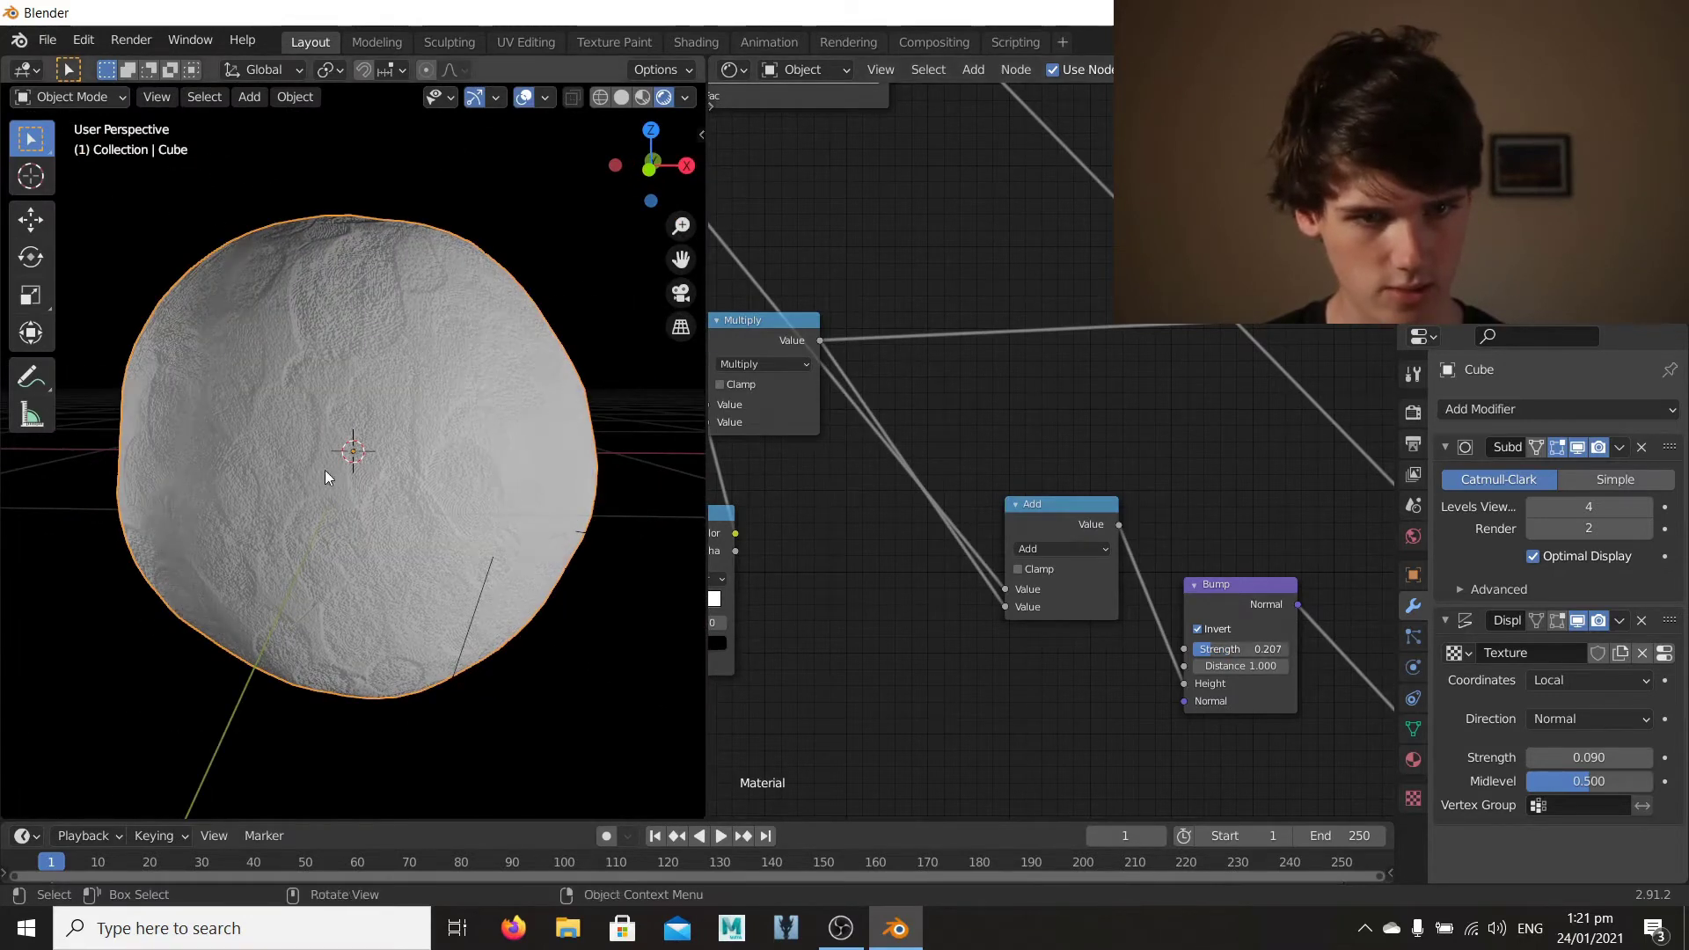
mouse_move(132, 452)
middle_down()
mouse_move(170, 466)
mouse_move(388, 670)
middle_up()
scroll(389, 670, down, 4)
key(KP_0)
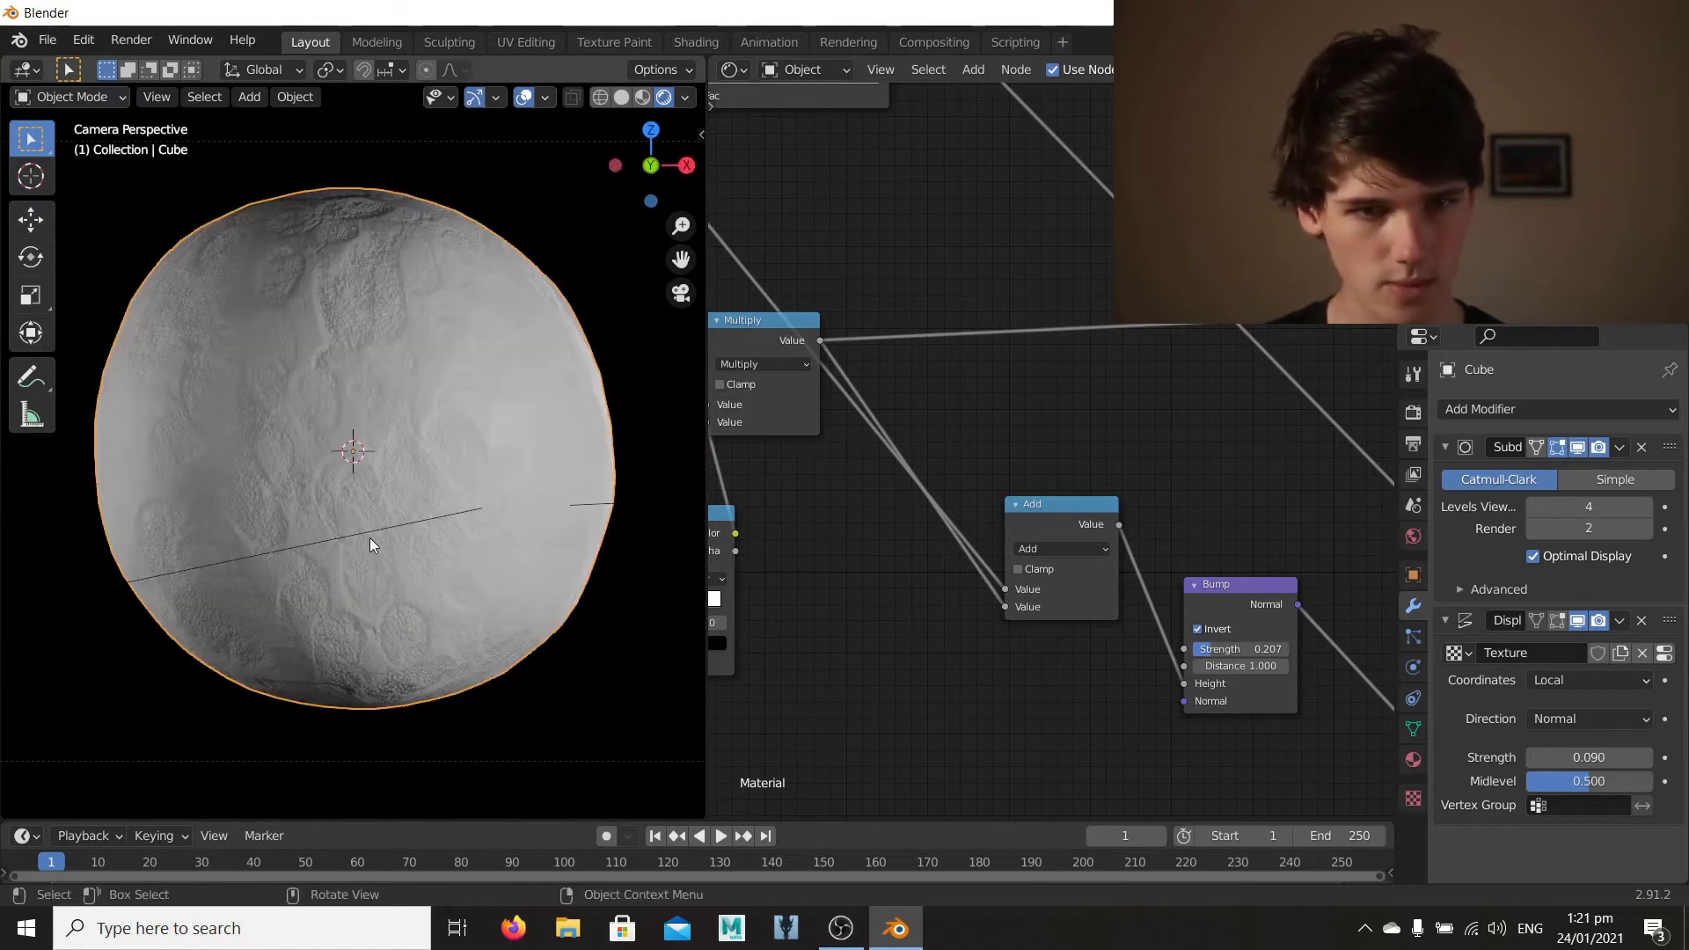
scroll(369, 536, down, 2)
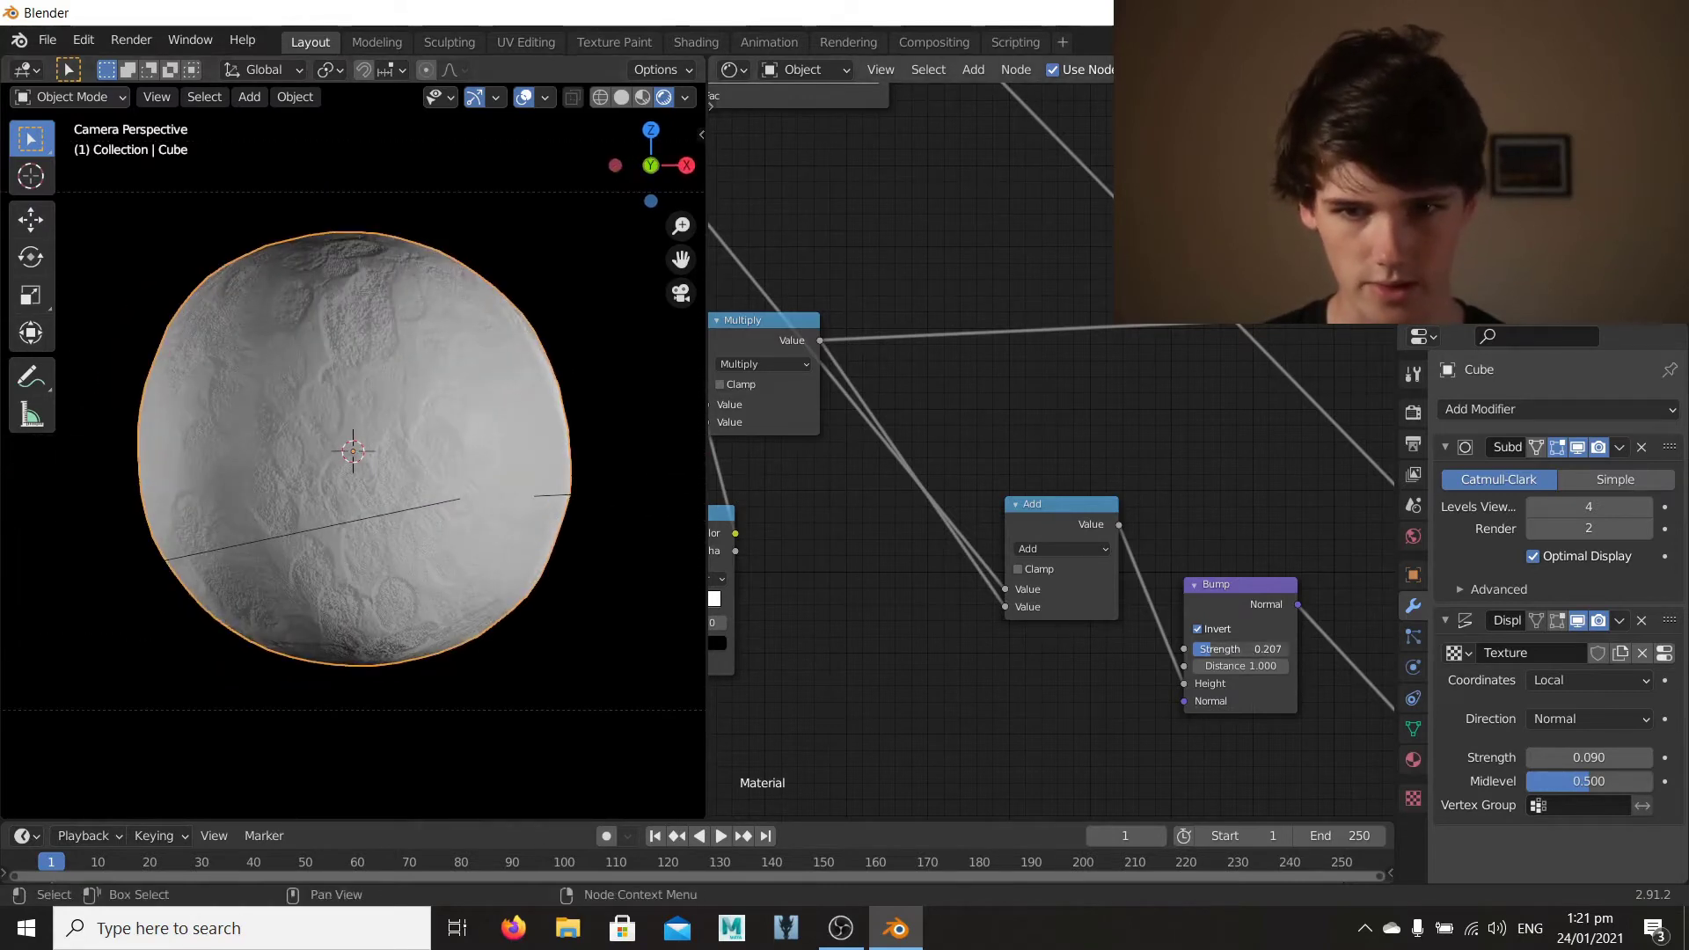
drag(1242, 653, 1230, 653)
Step: Duplicate the Noise Texture, vector Add, Mapping, two Voronoi Texture and Compare nodes, placing the copies below the Musgrave Texture
scroll(915, 512, down, 2)
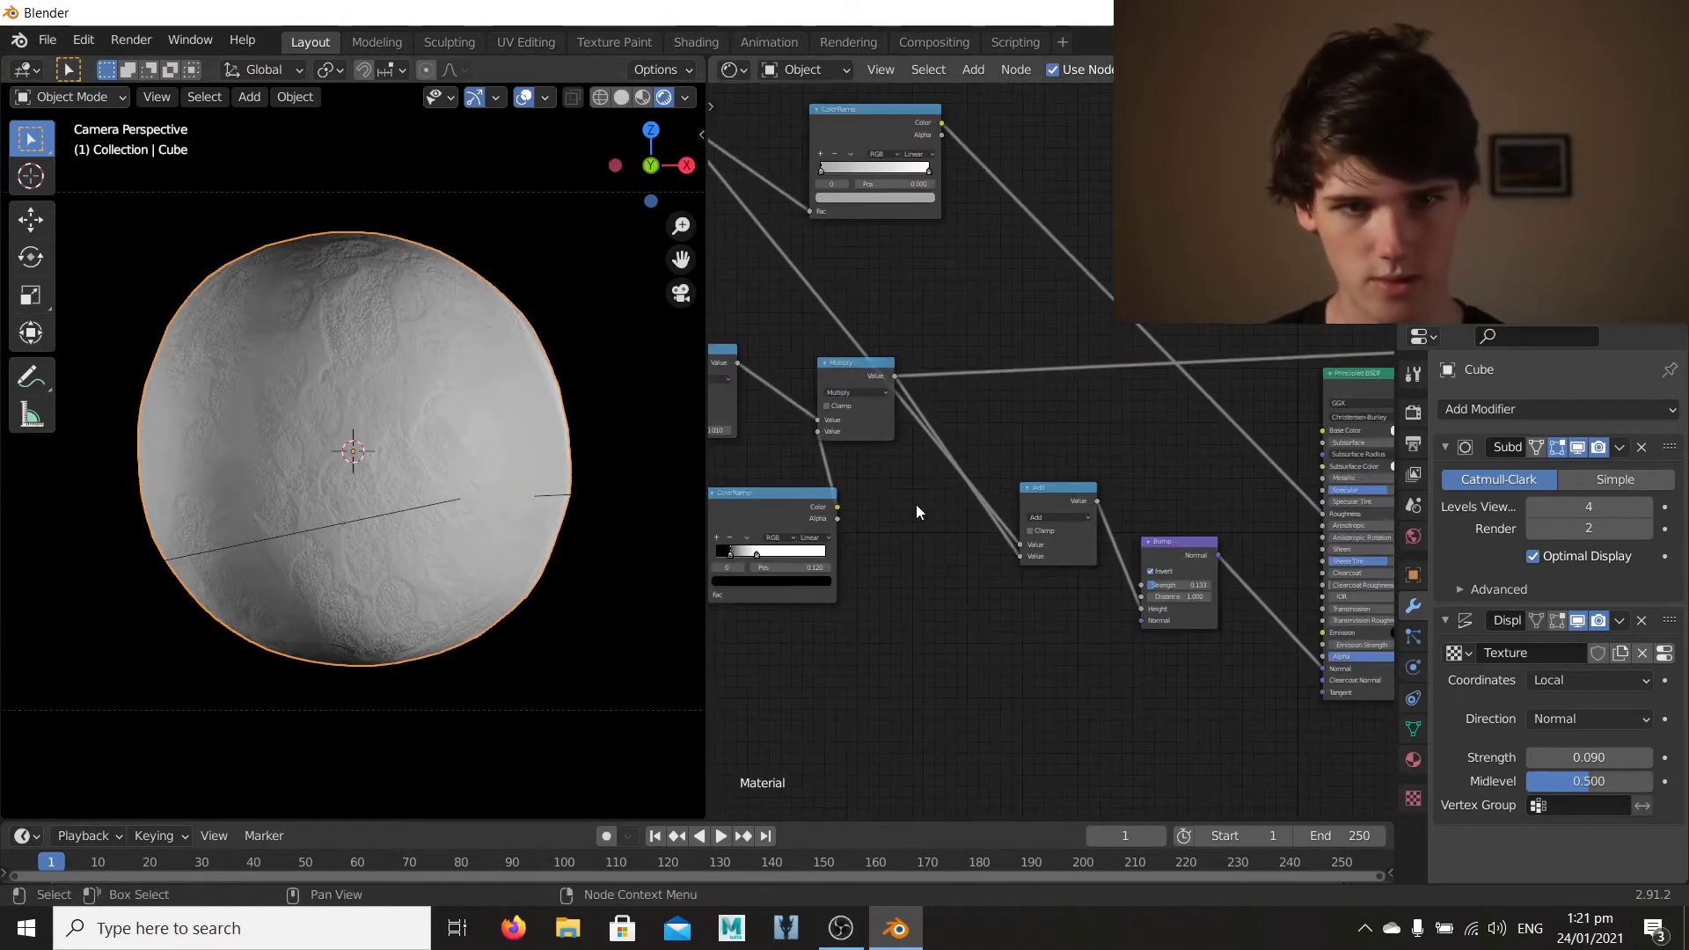
middle_drag(841, 529, 1305, 559)
scroll(1199, 526, down, 3)
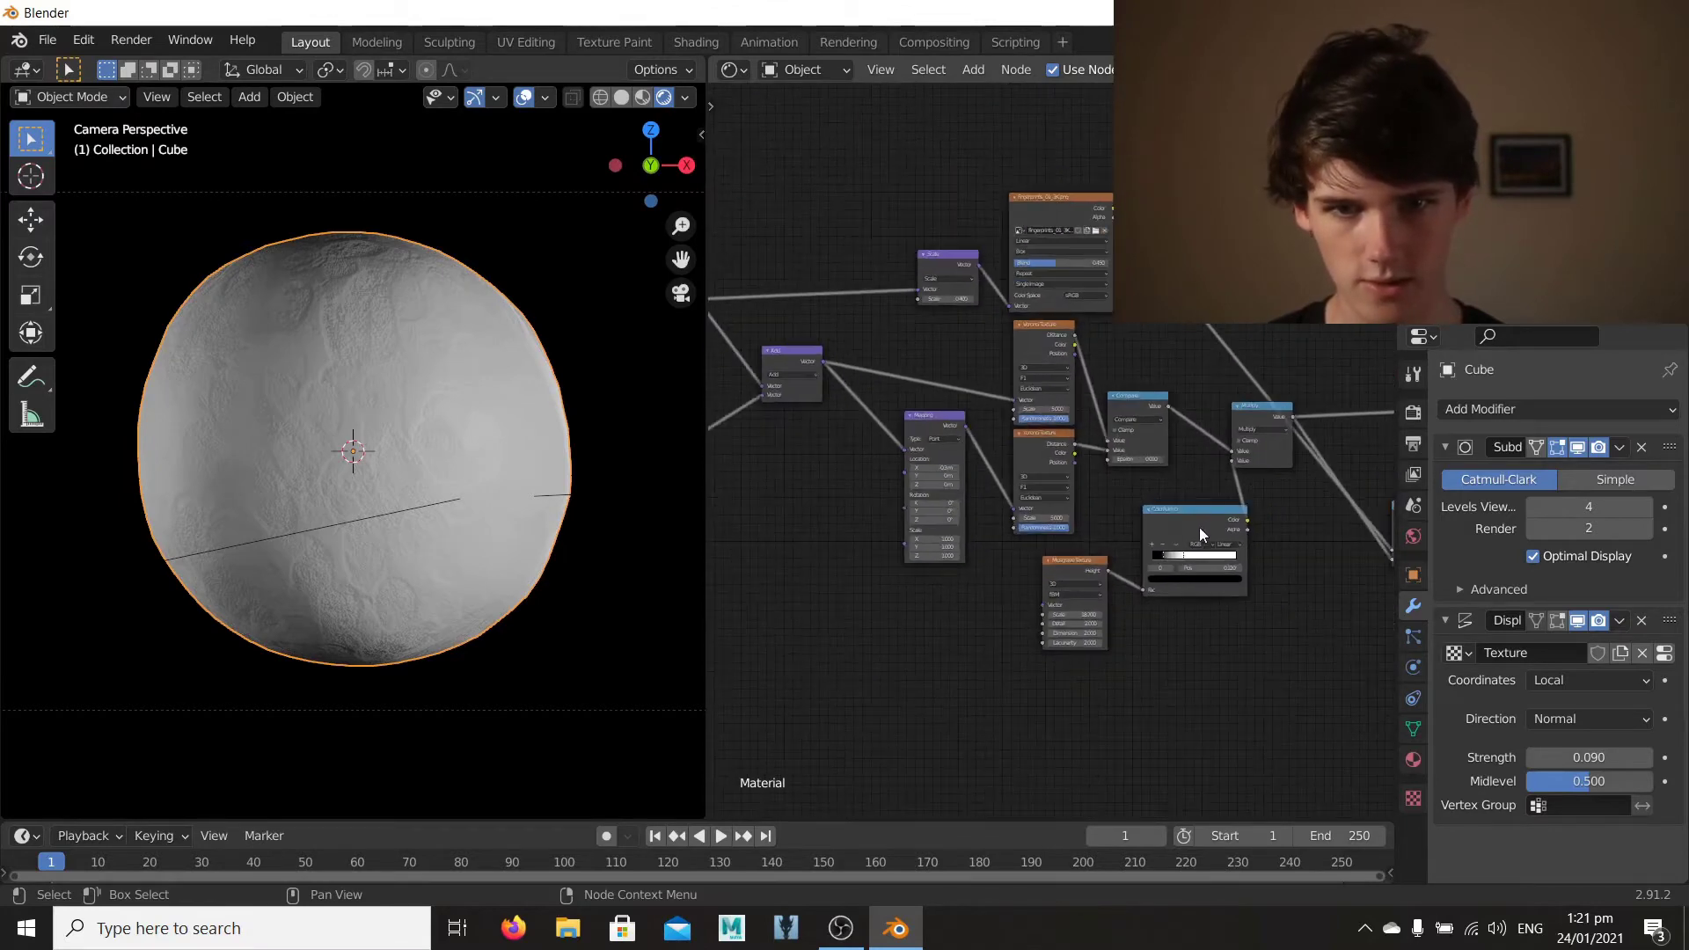
middle_drag(974, 425, 1098, 576)
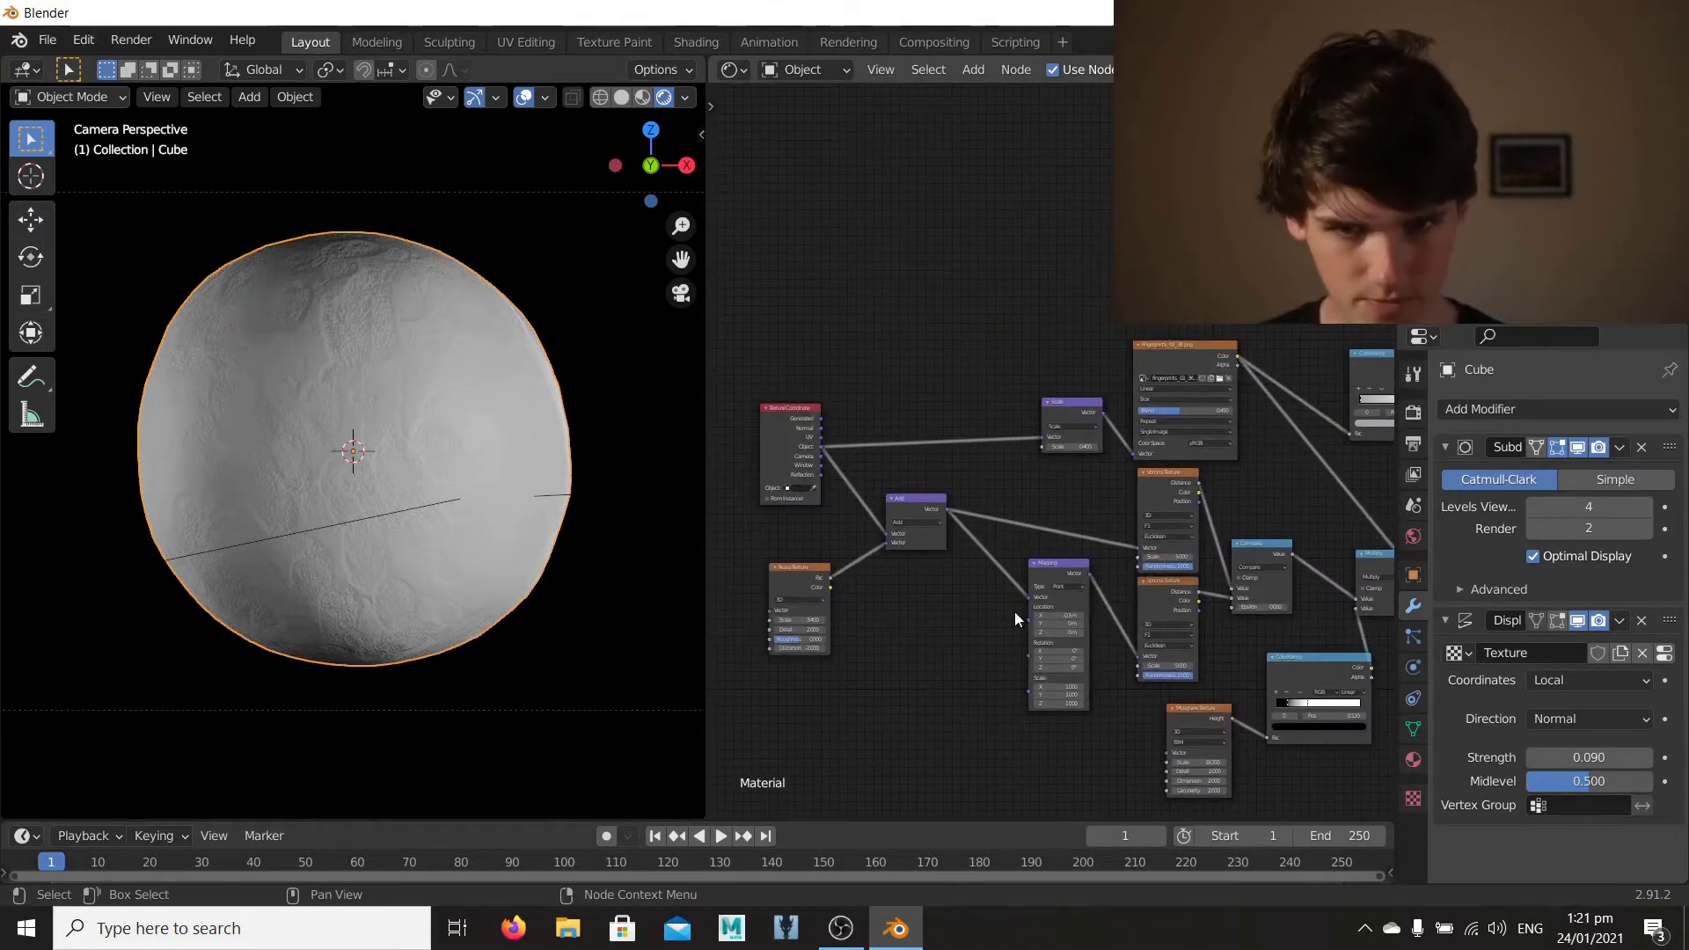
middle_drag(1015, 613, 1034, 594)
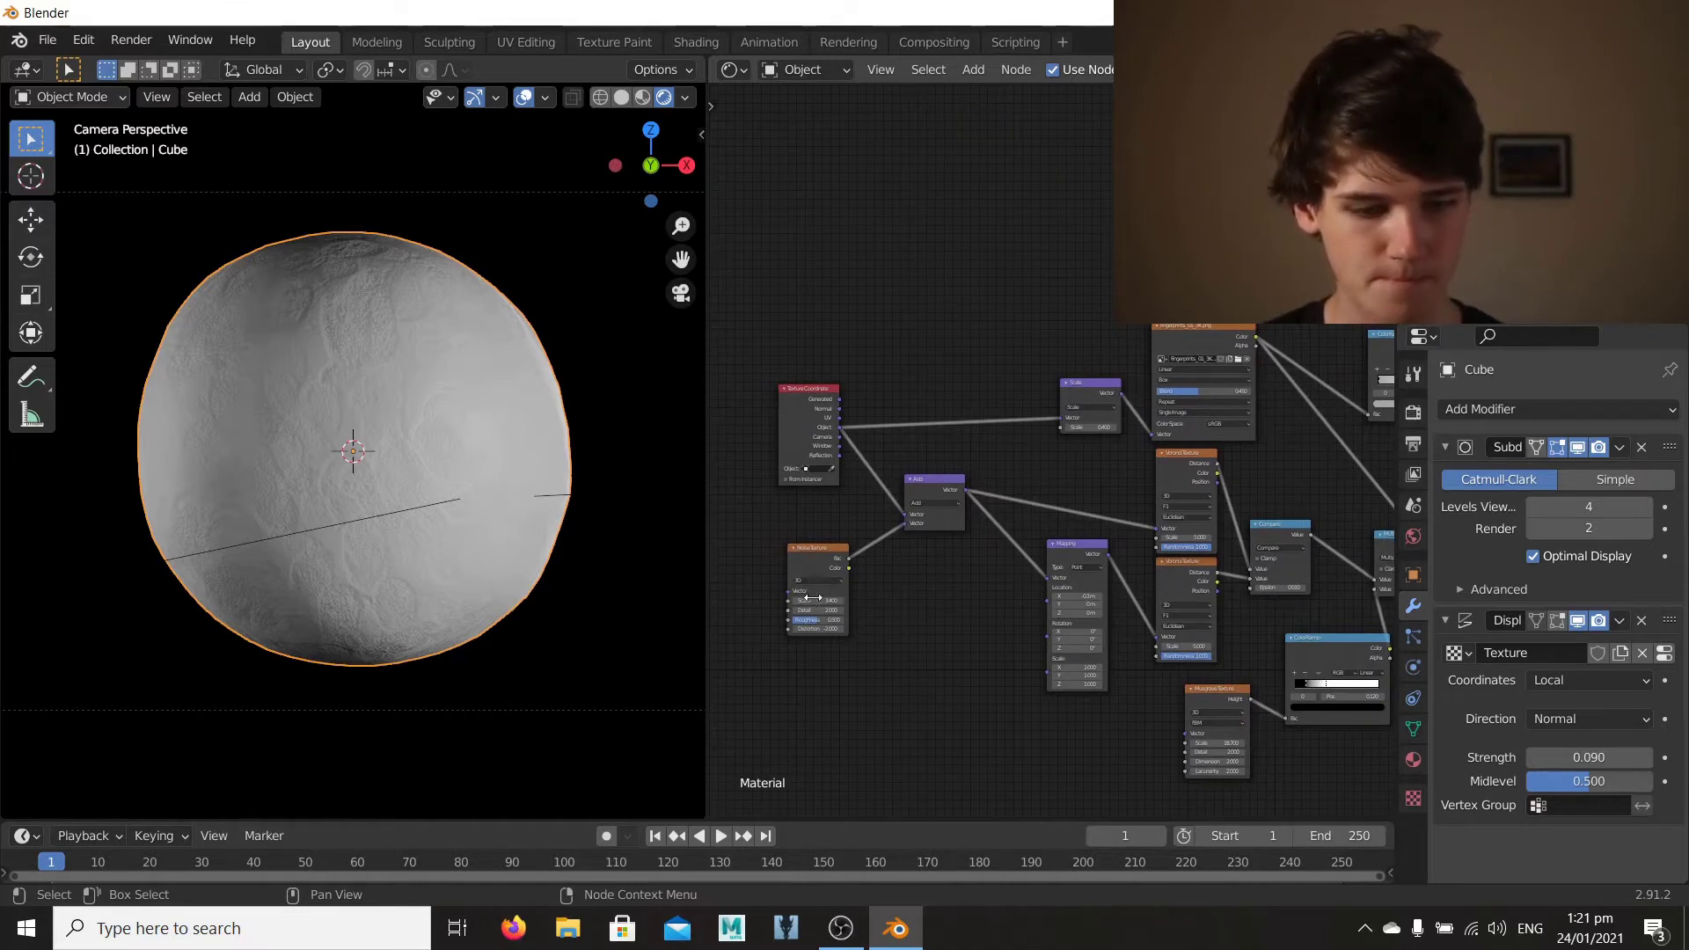
key(c)
mouse_move(816, 591)
mouse_down()
mouse_move(922, 561)
mouse_move(1126, 686)
mouse_move(1193, 614)
mouse_move(1193, 504)
mouse_up()
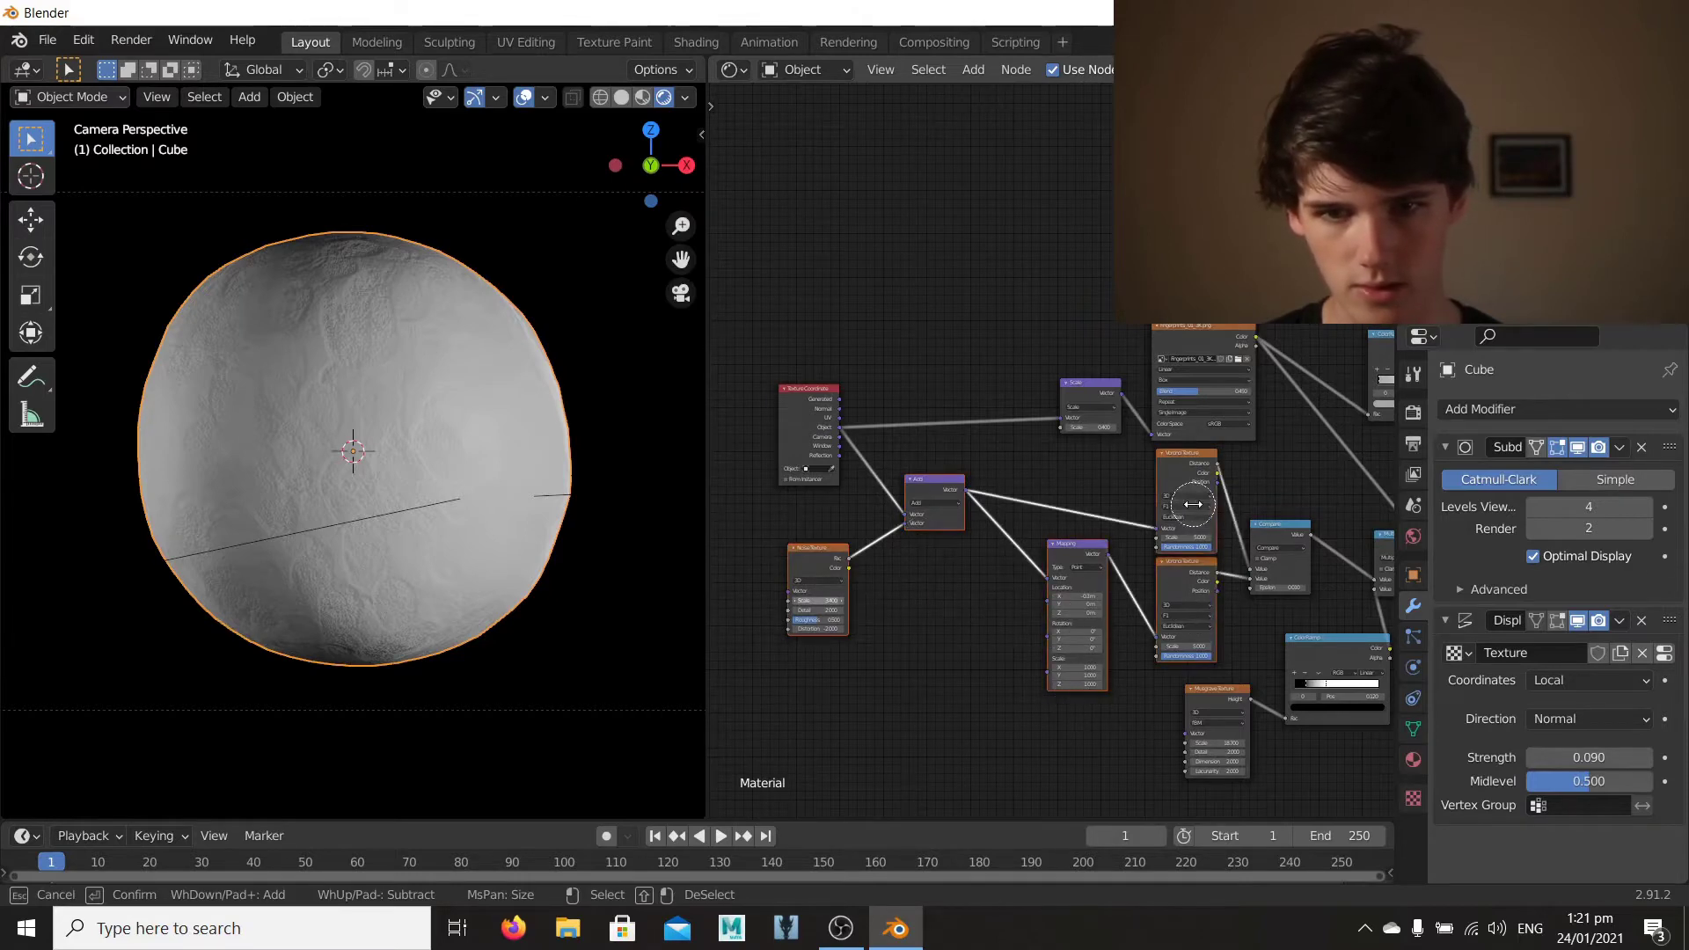
click(1273, 557)
key(Escape)
scroll(892, 572, down, 4)
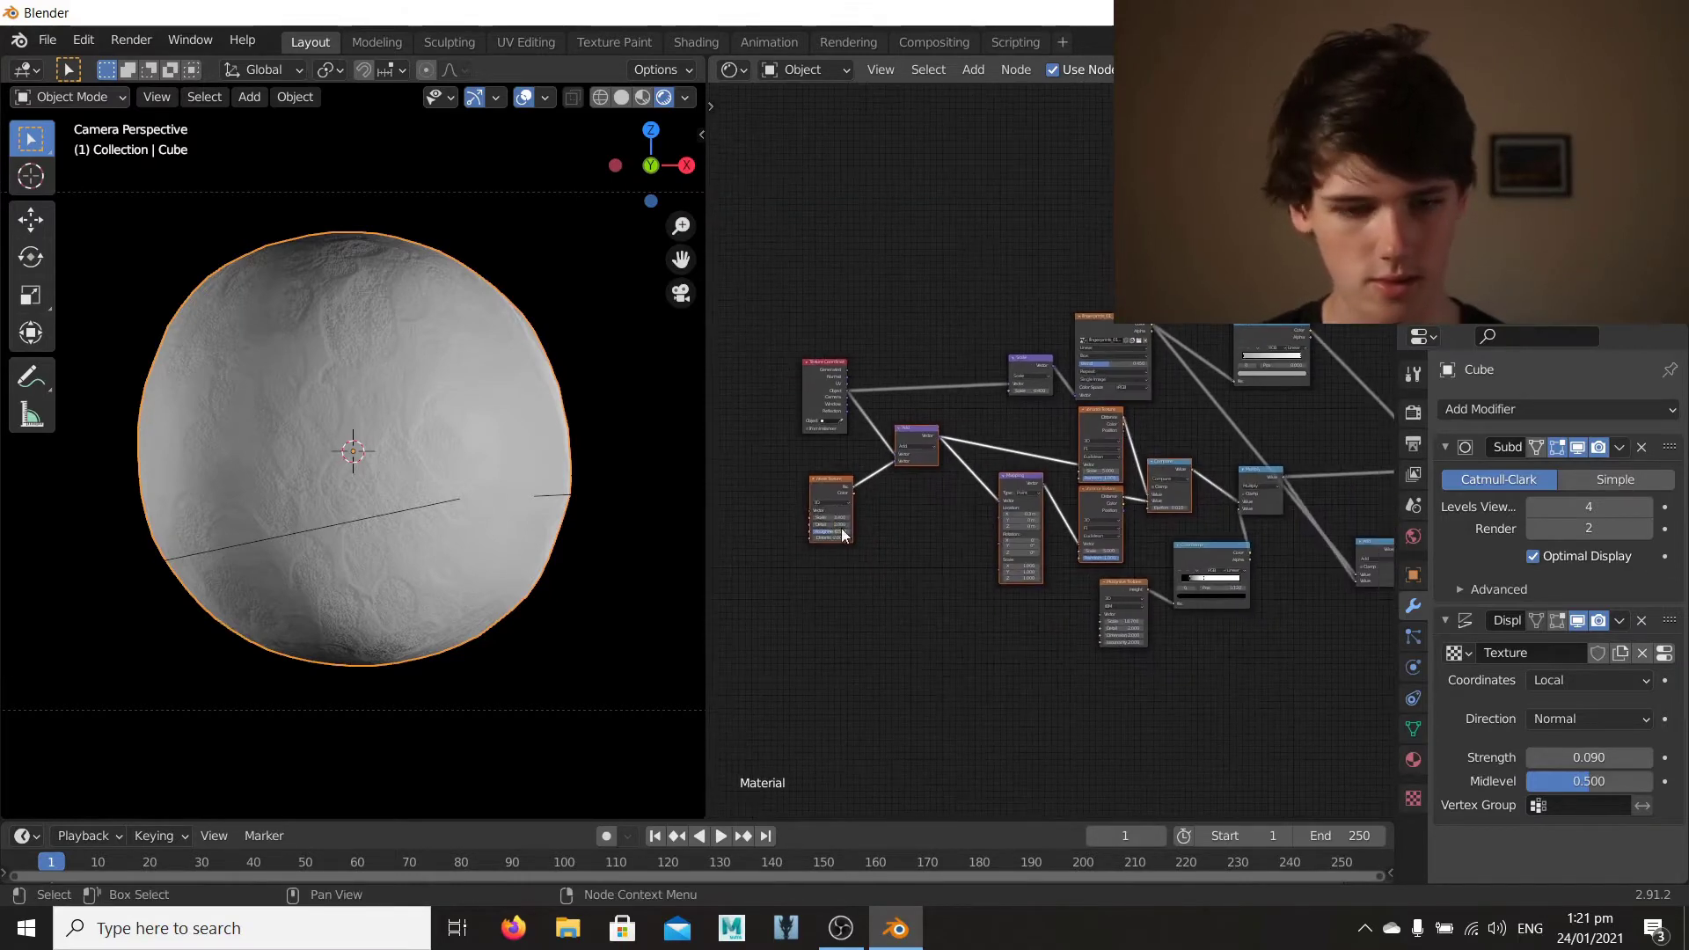
key(g)
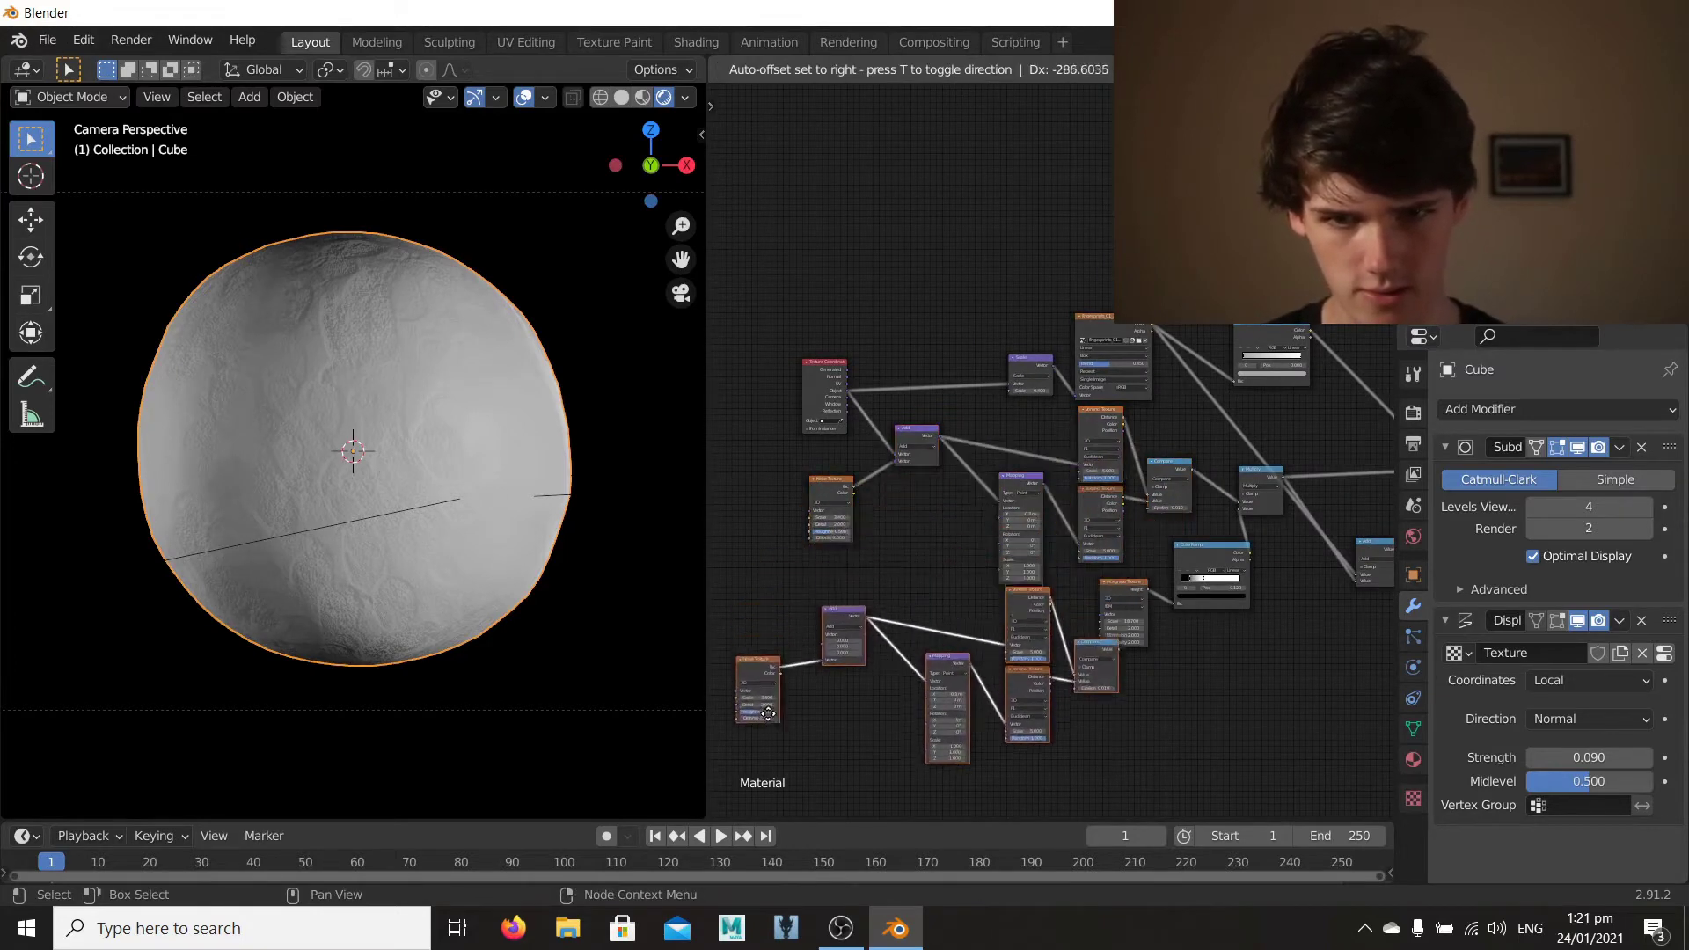
click(858, 795)
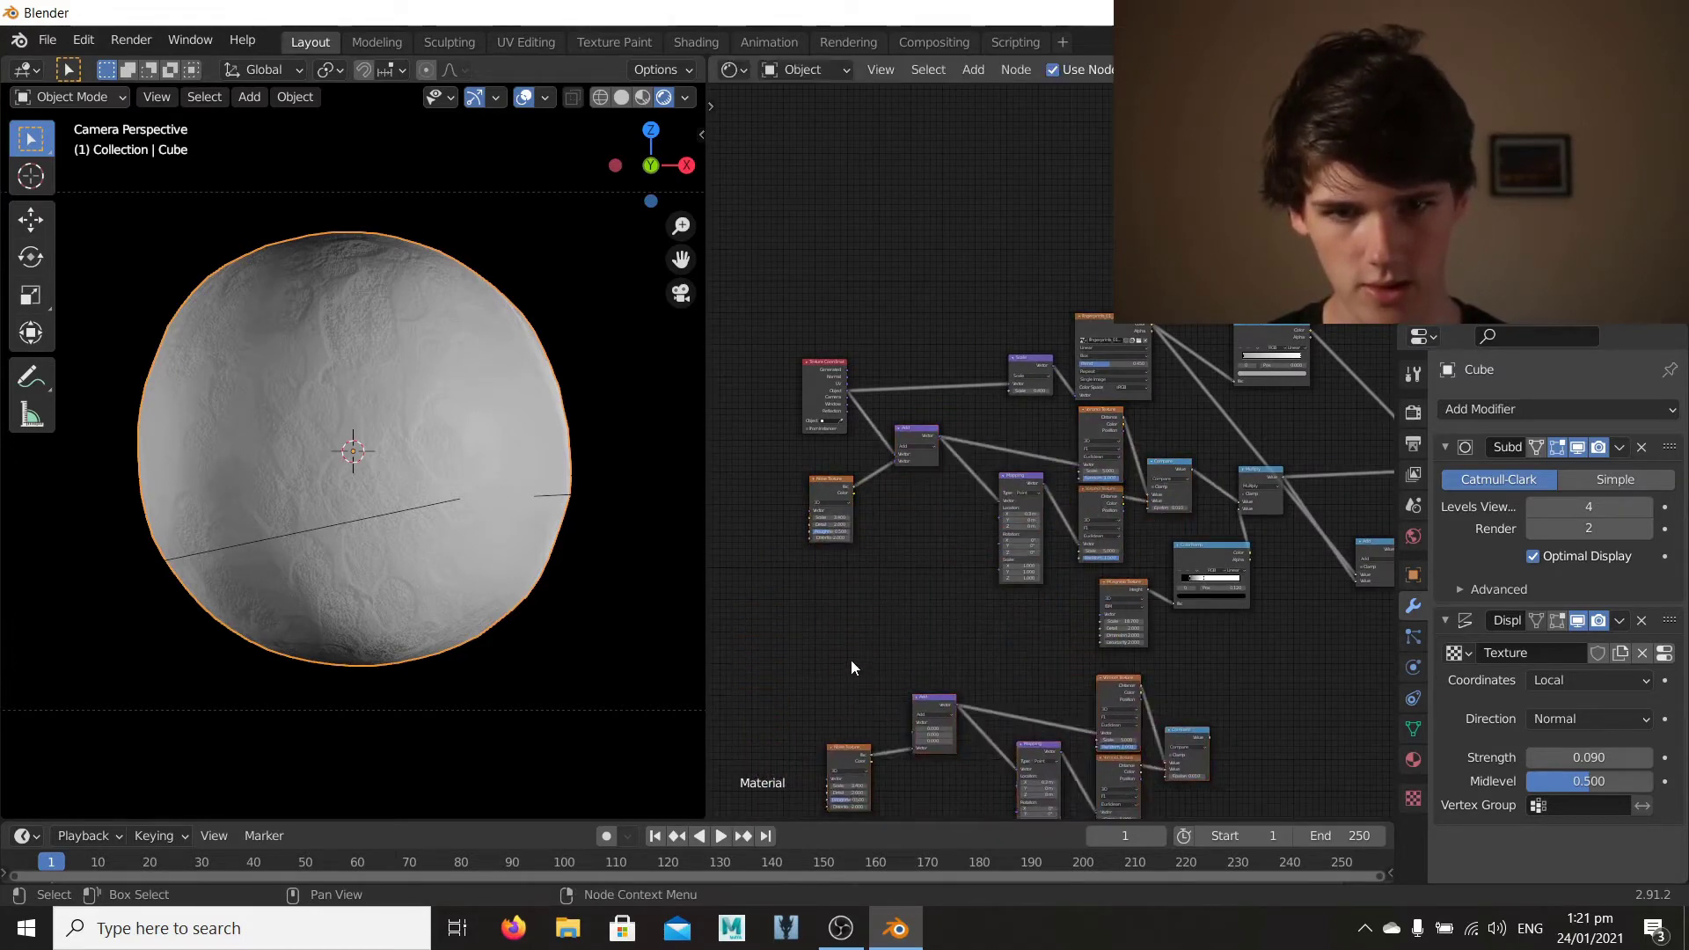
middle_drag(852, 661, 899, 519)
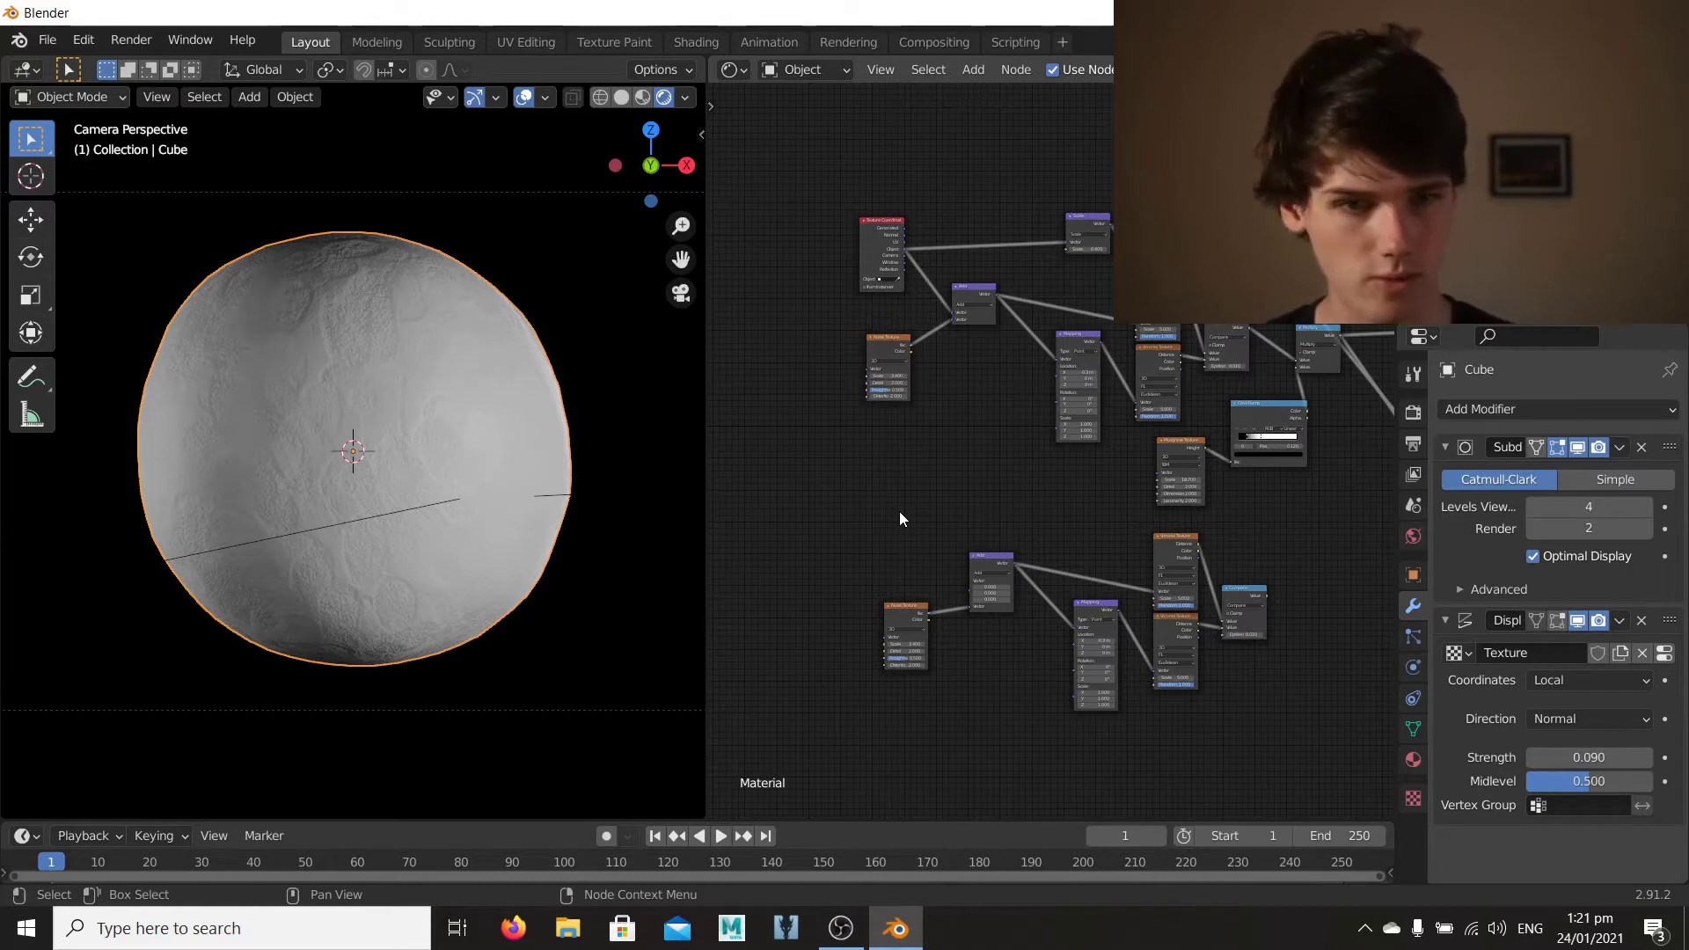
scroll(920, 536, up, 1)
middle_drag(821, 478, 947, 575)
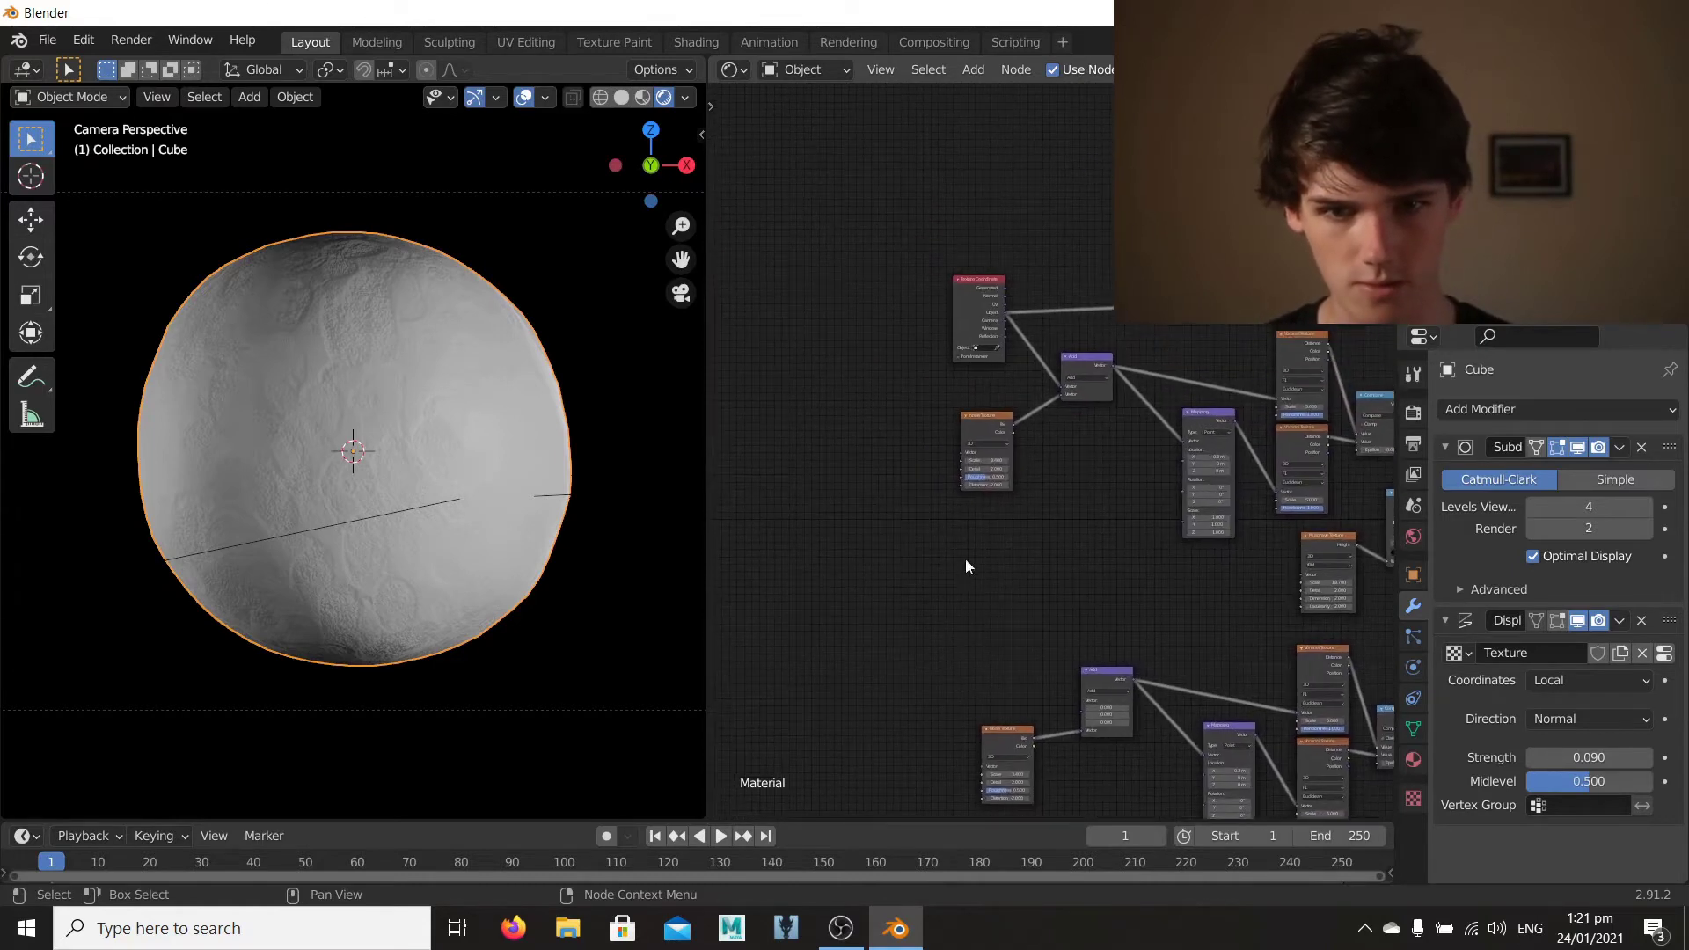
Step: Connect the Texture Coordinate's Object output to the duplicated vector Add node and preview the duplicated Compare node on the sphere
drag(1003, 313, 1087, 714)
middle_drag(1270, 662, 1133, 491)
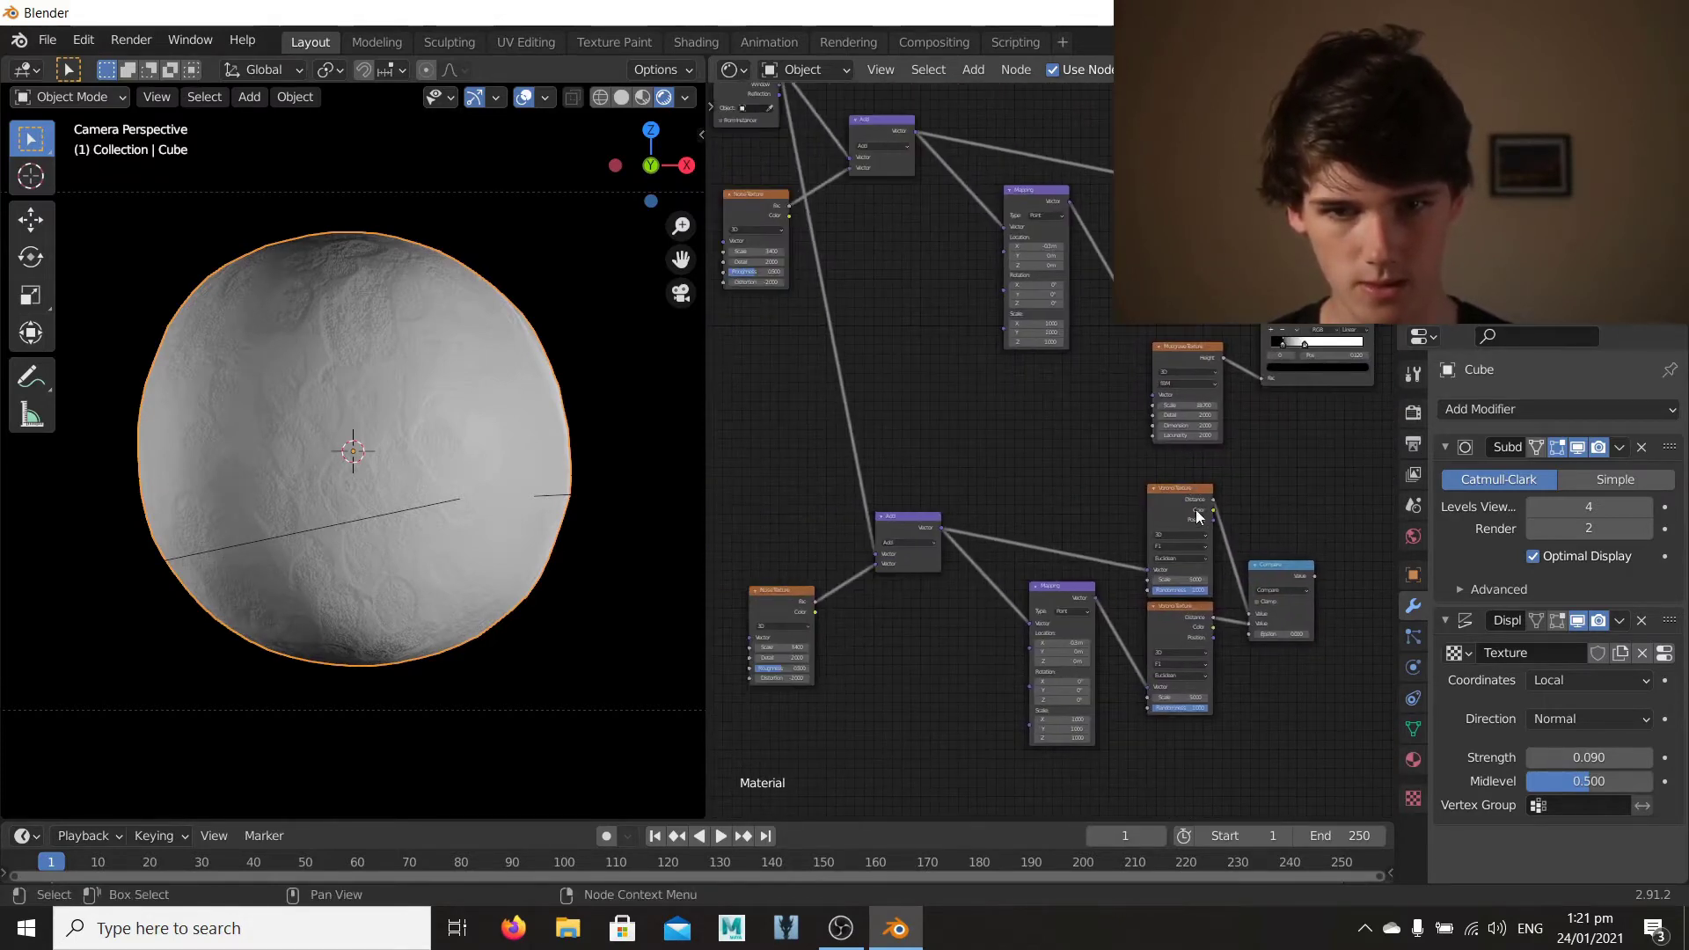
scroll(1202, 515, up, 1)
middle_drag(1257, 578, 1100, 568)
click(1122, 567)
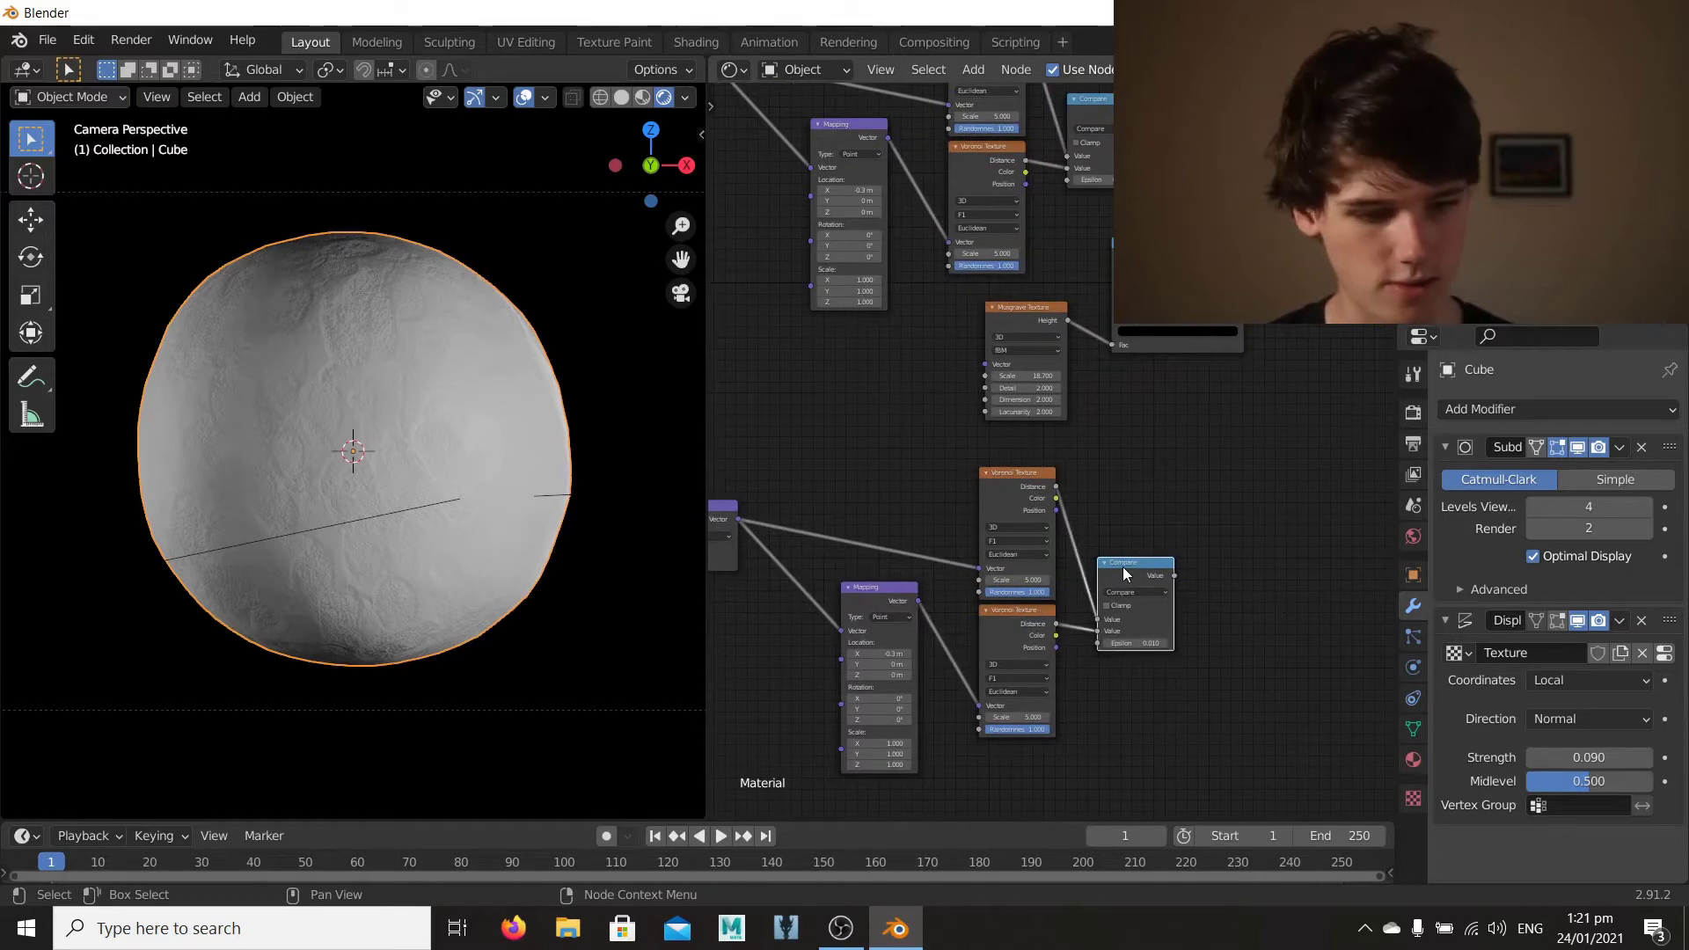
ctrl+shift+click(1122, 567)
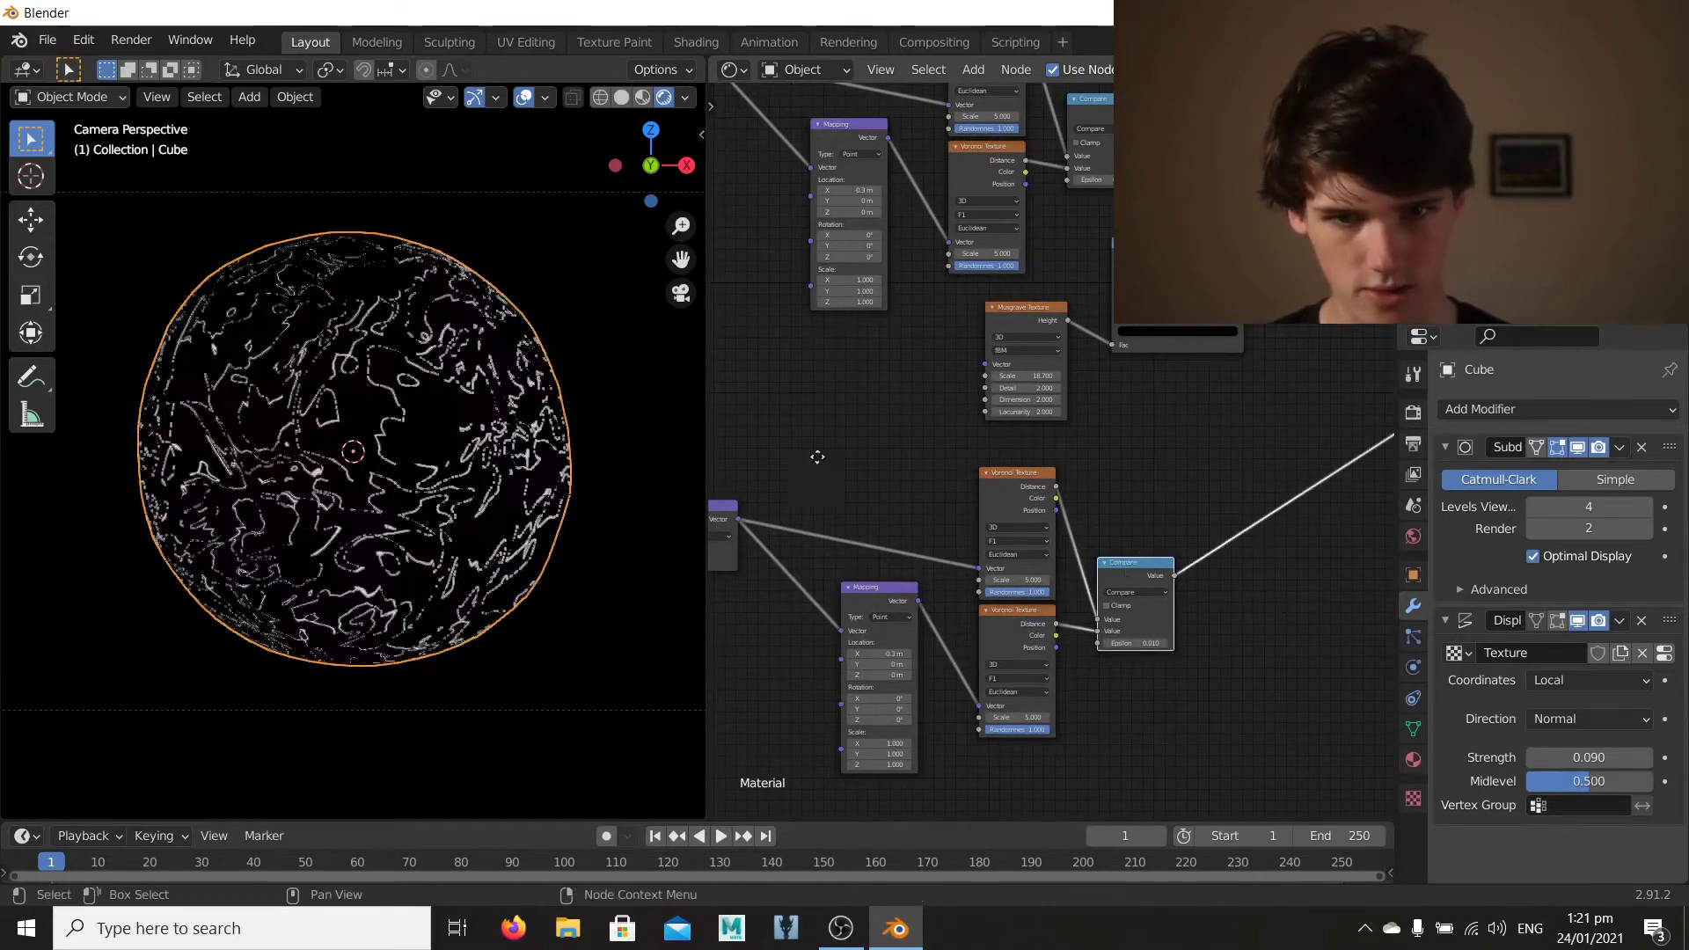
Step: Move the lower Noise Texture away from its vector Add node and insert a copy of that Add node between them
middle_drag(815, 457, 1081, 420)
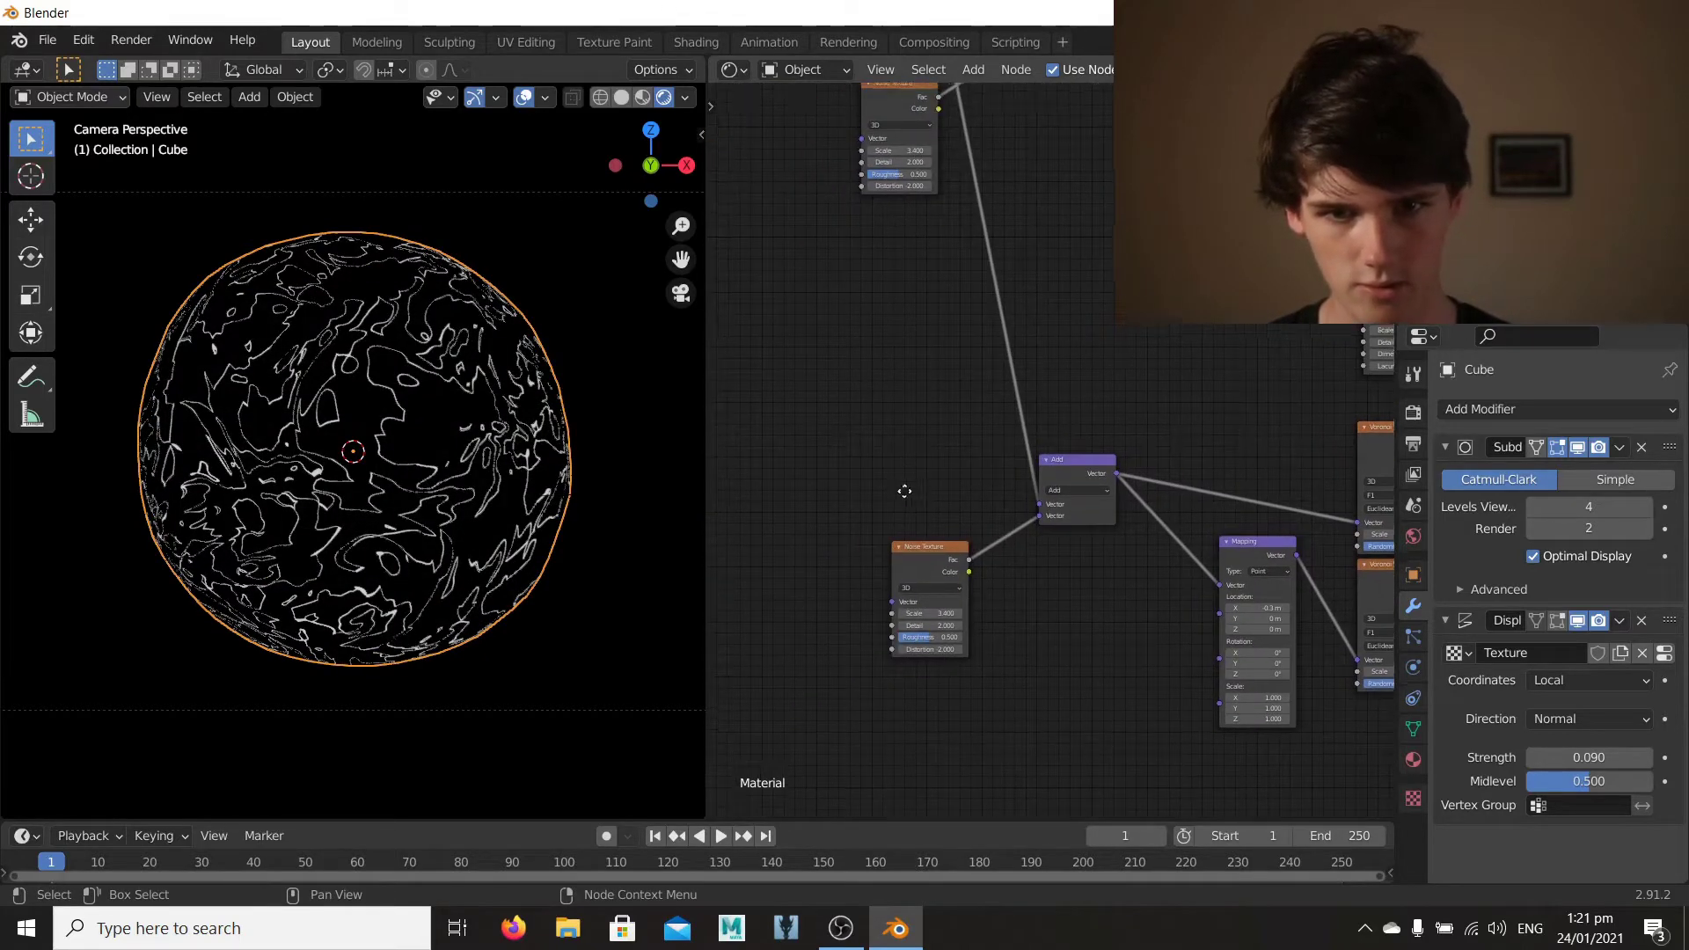
middle_drag(907, 488, 949, 538)
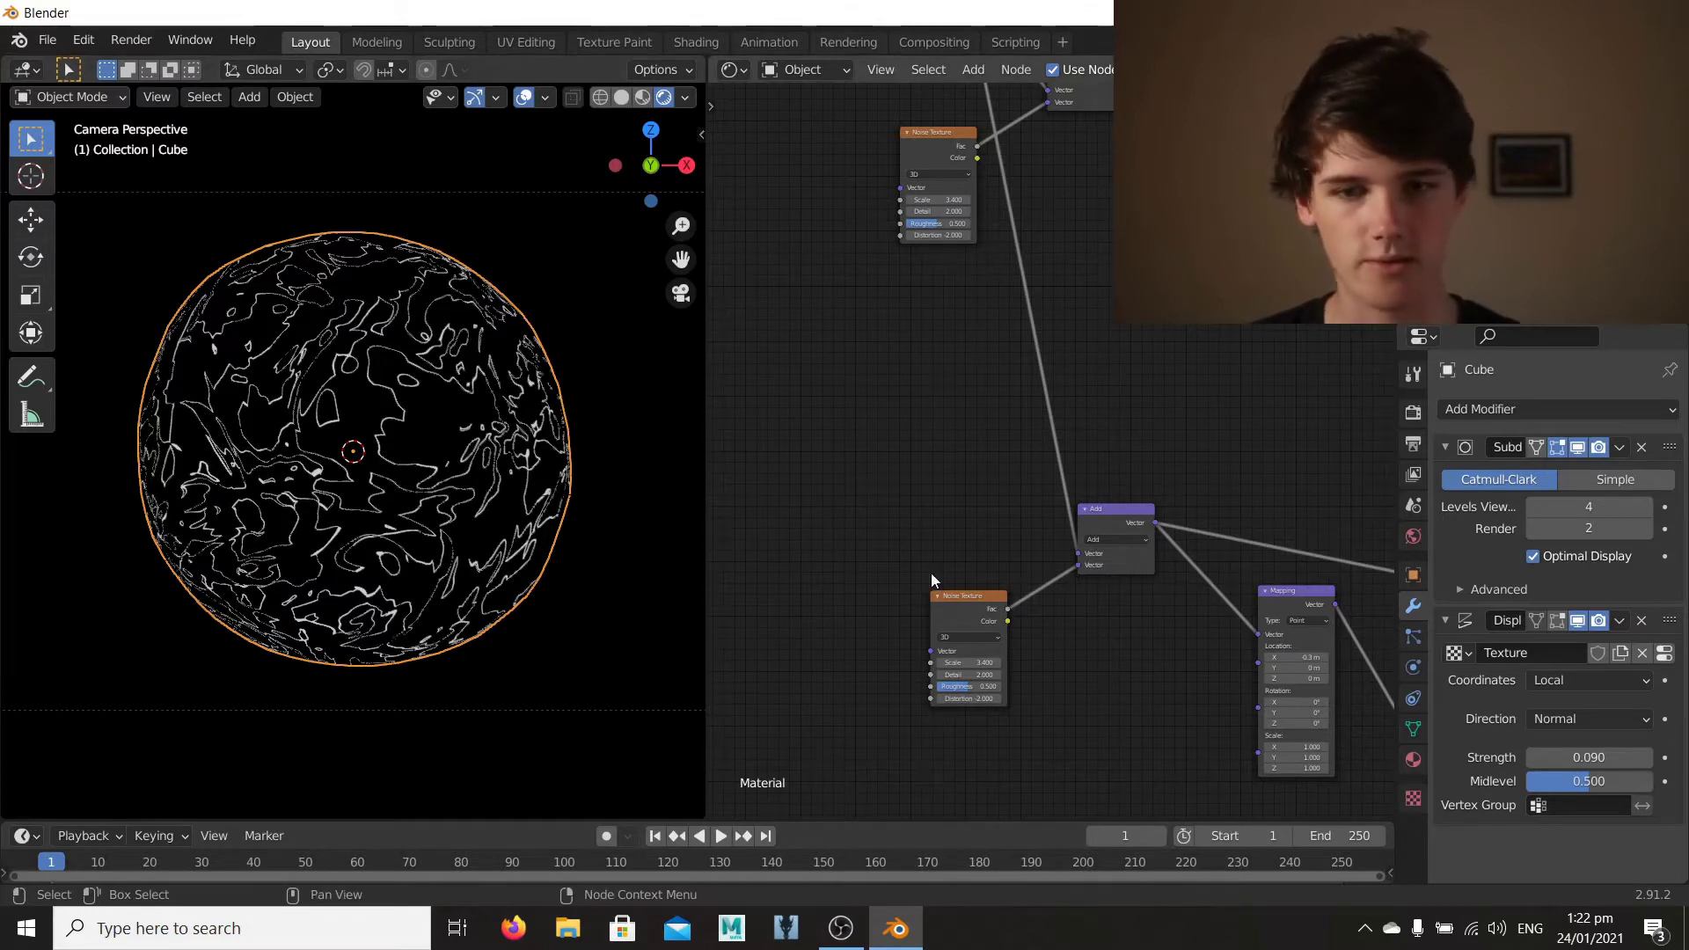
scroll(973, 570, up, 3)
middle_drag(976, 569, 894, 401)
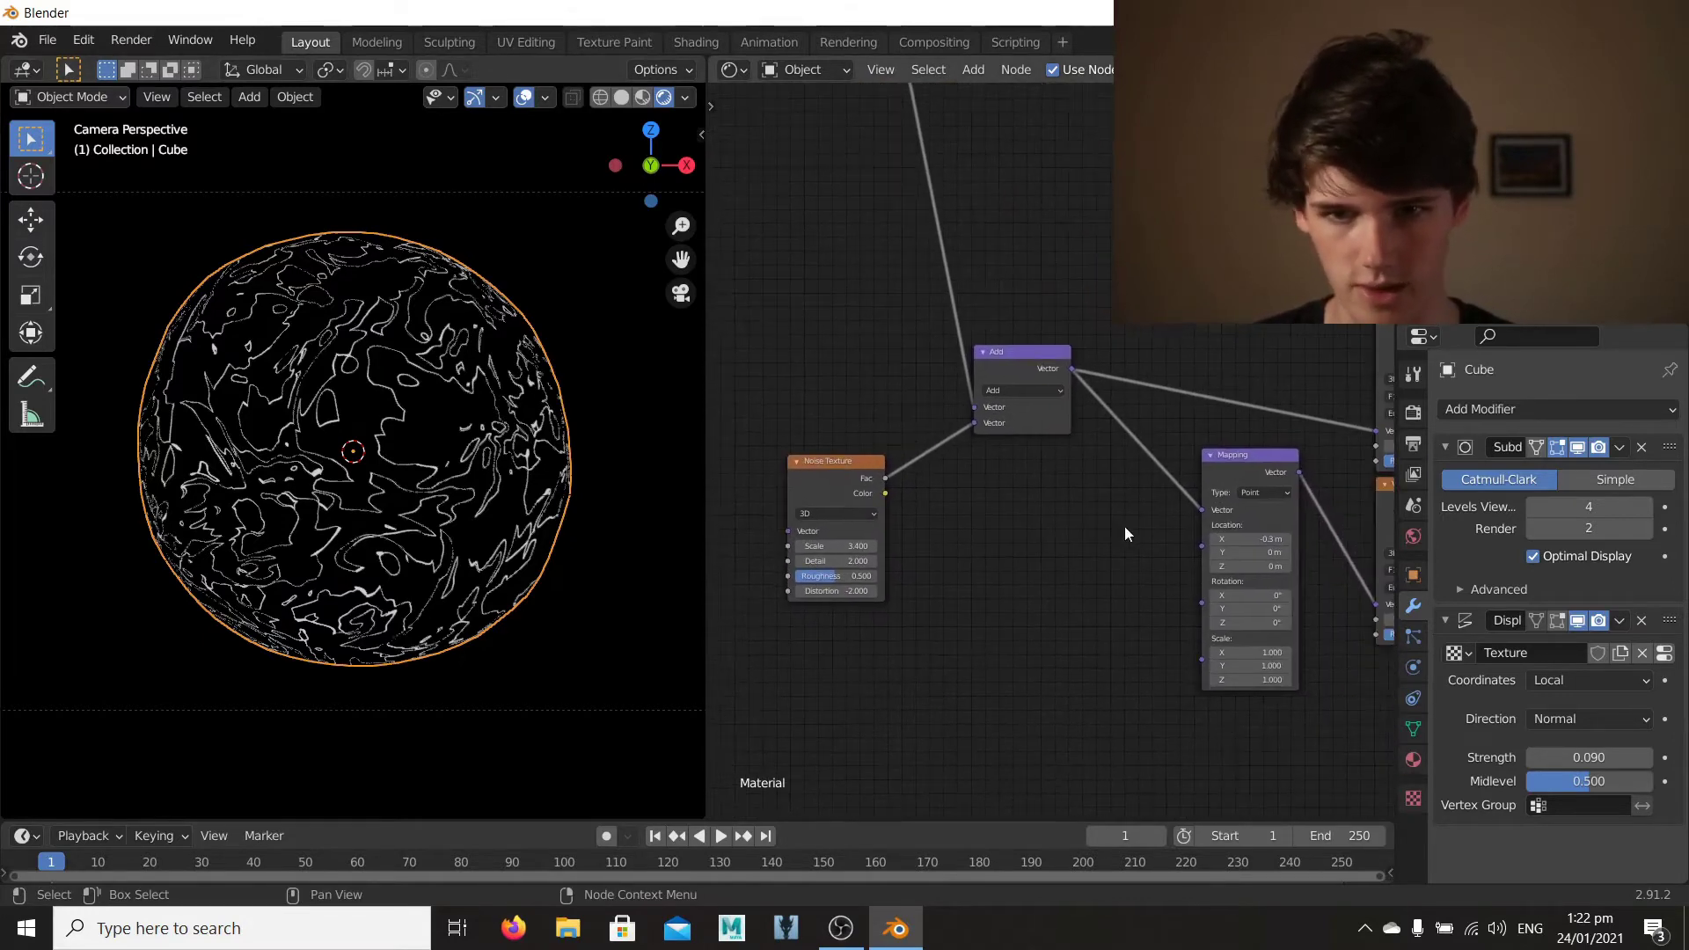
middle_drag(1098, 511, 1056, 546)
scroll(1056, 546, up, 1)
middle_drag(943, 502, 1061, 547)
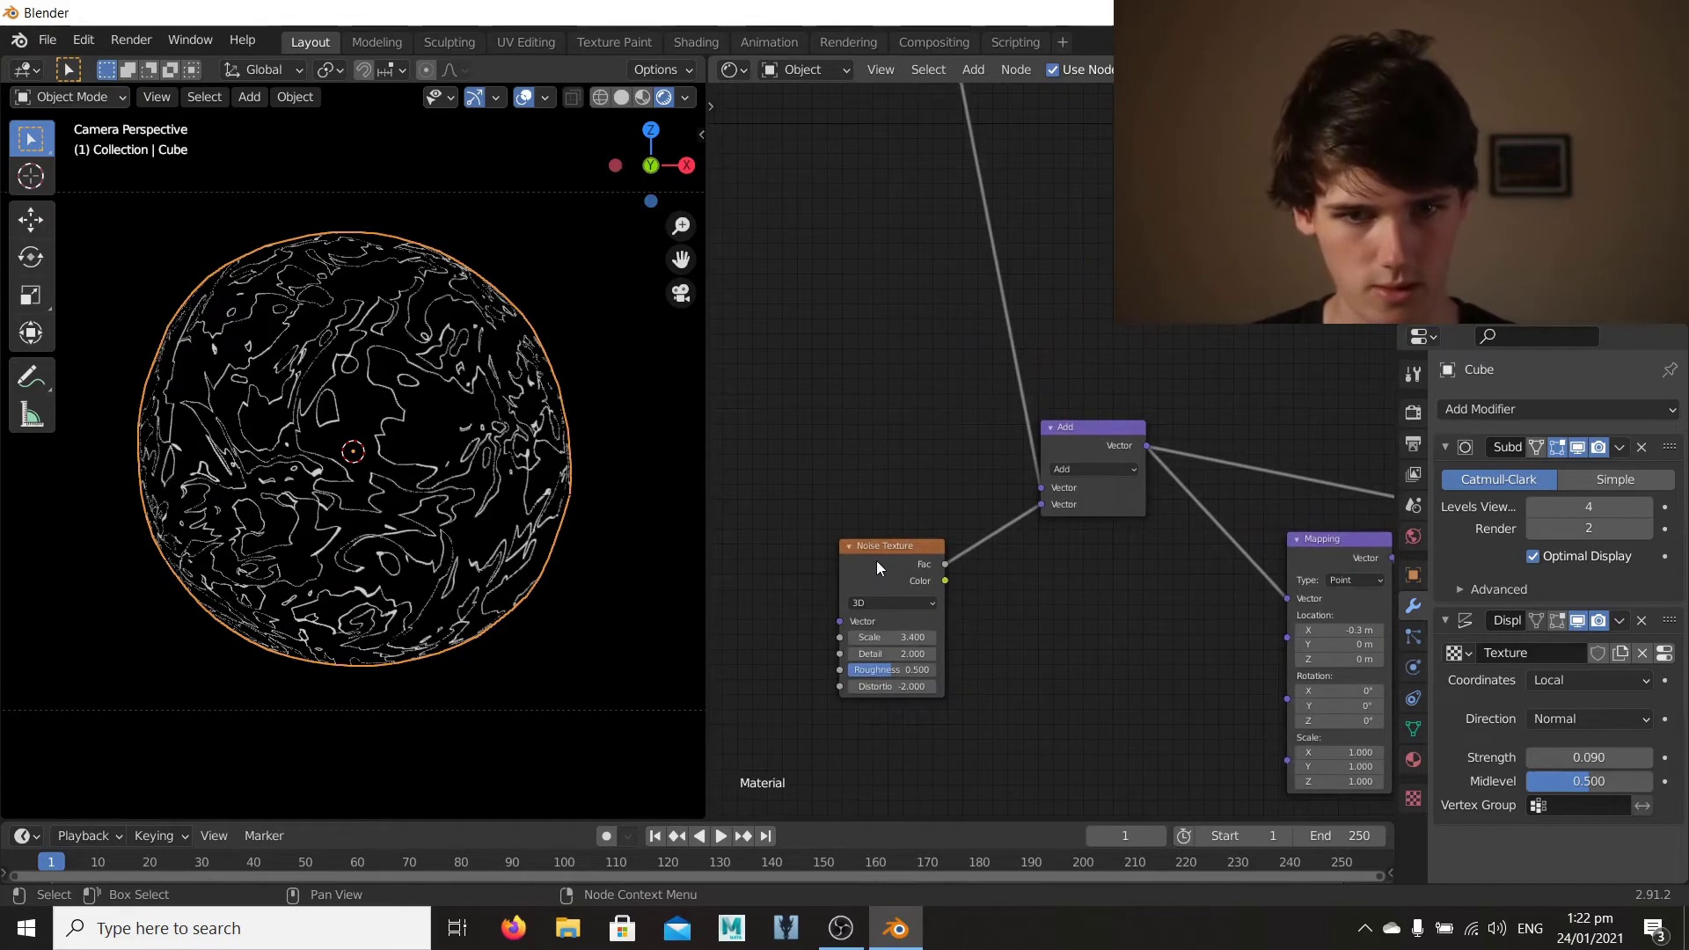
drag(876, 561, 849, 591)
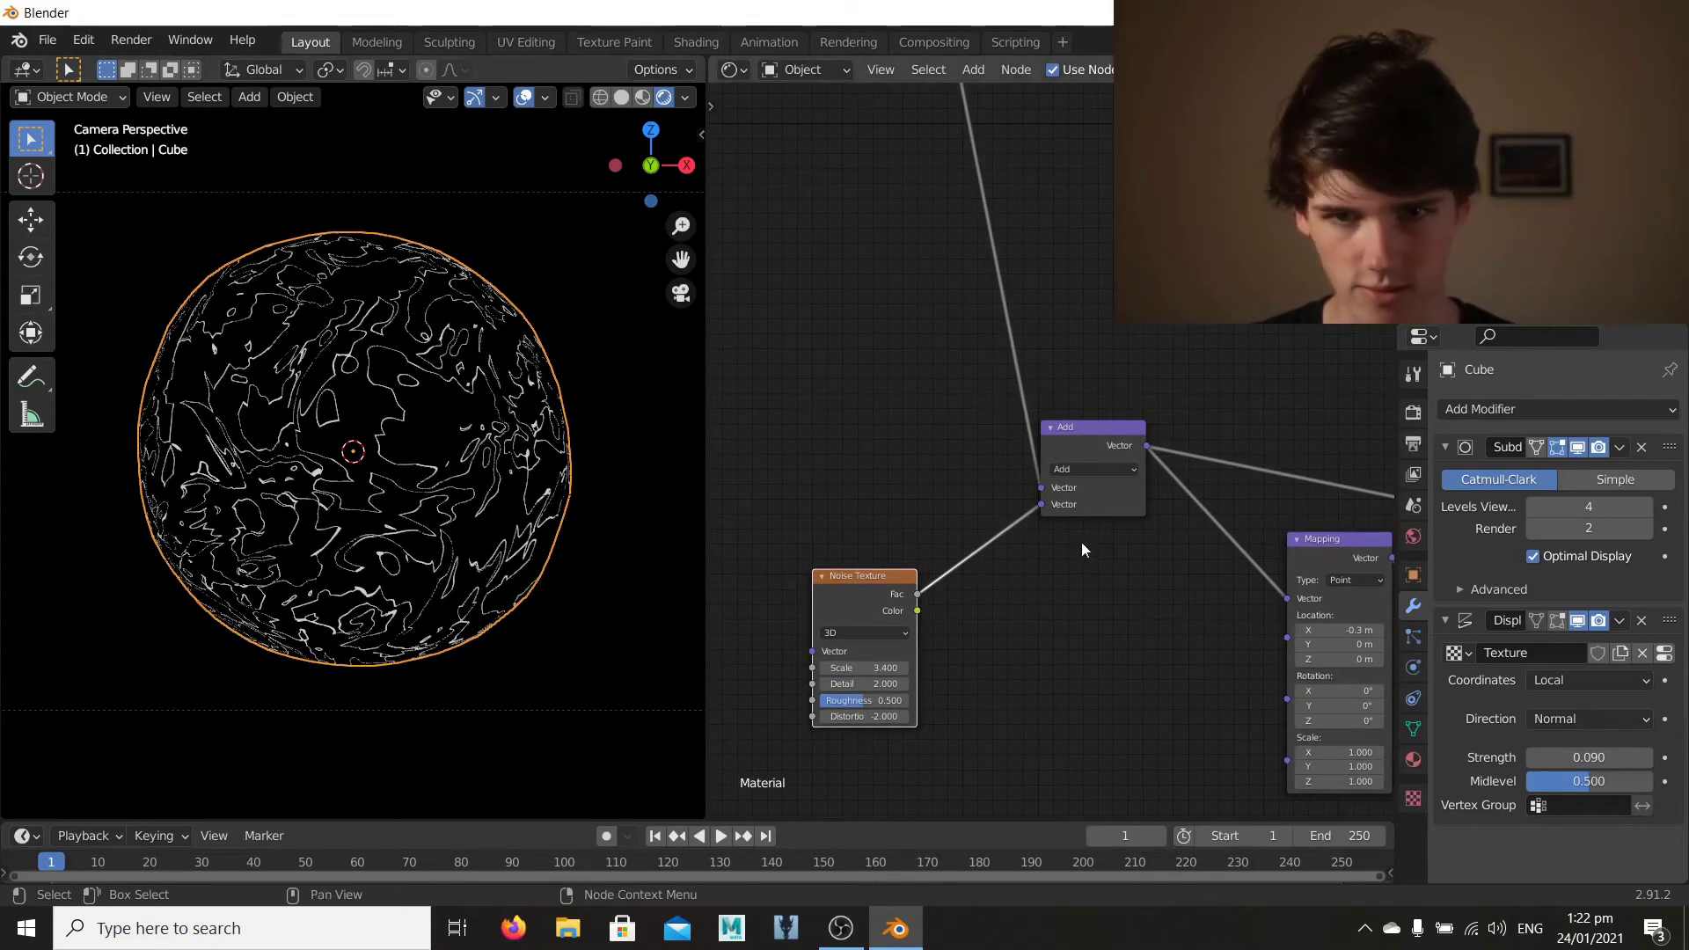
middle_drag(1082, 543, 1024, 489)
mouse_move(1159, 525)
middle_down()
mouse_move(1002, 485)
mouse_move(1179, 547)
middle_up()
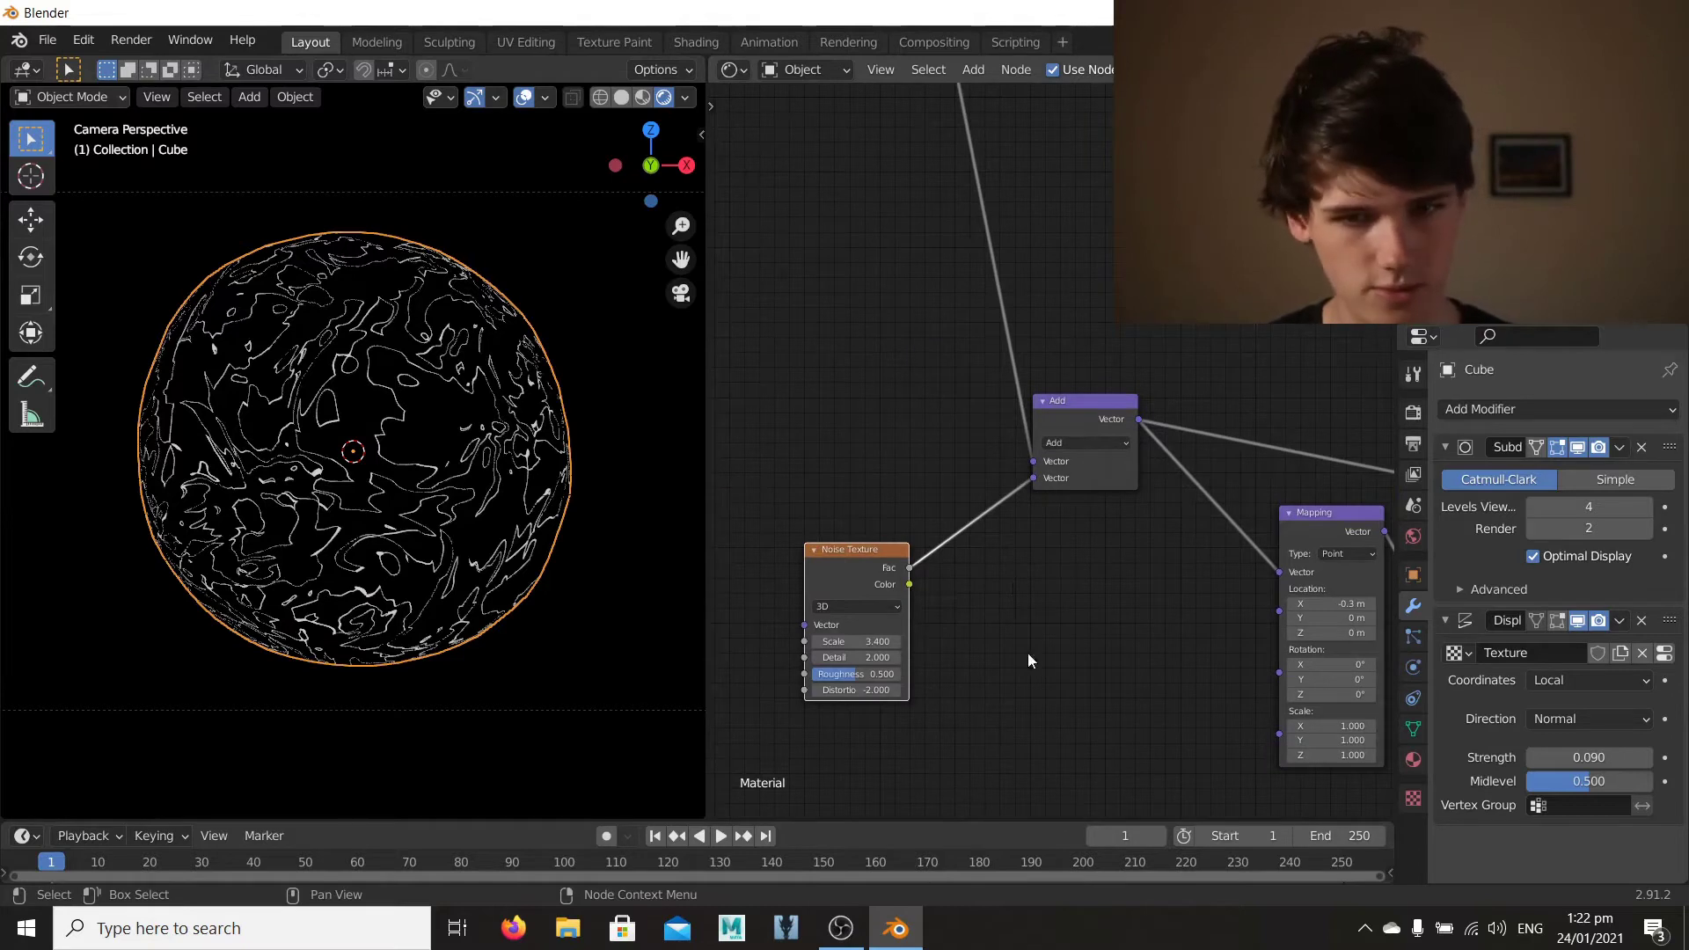
click(1086, 404)
key(g)
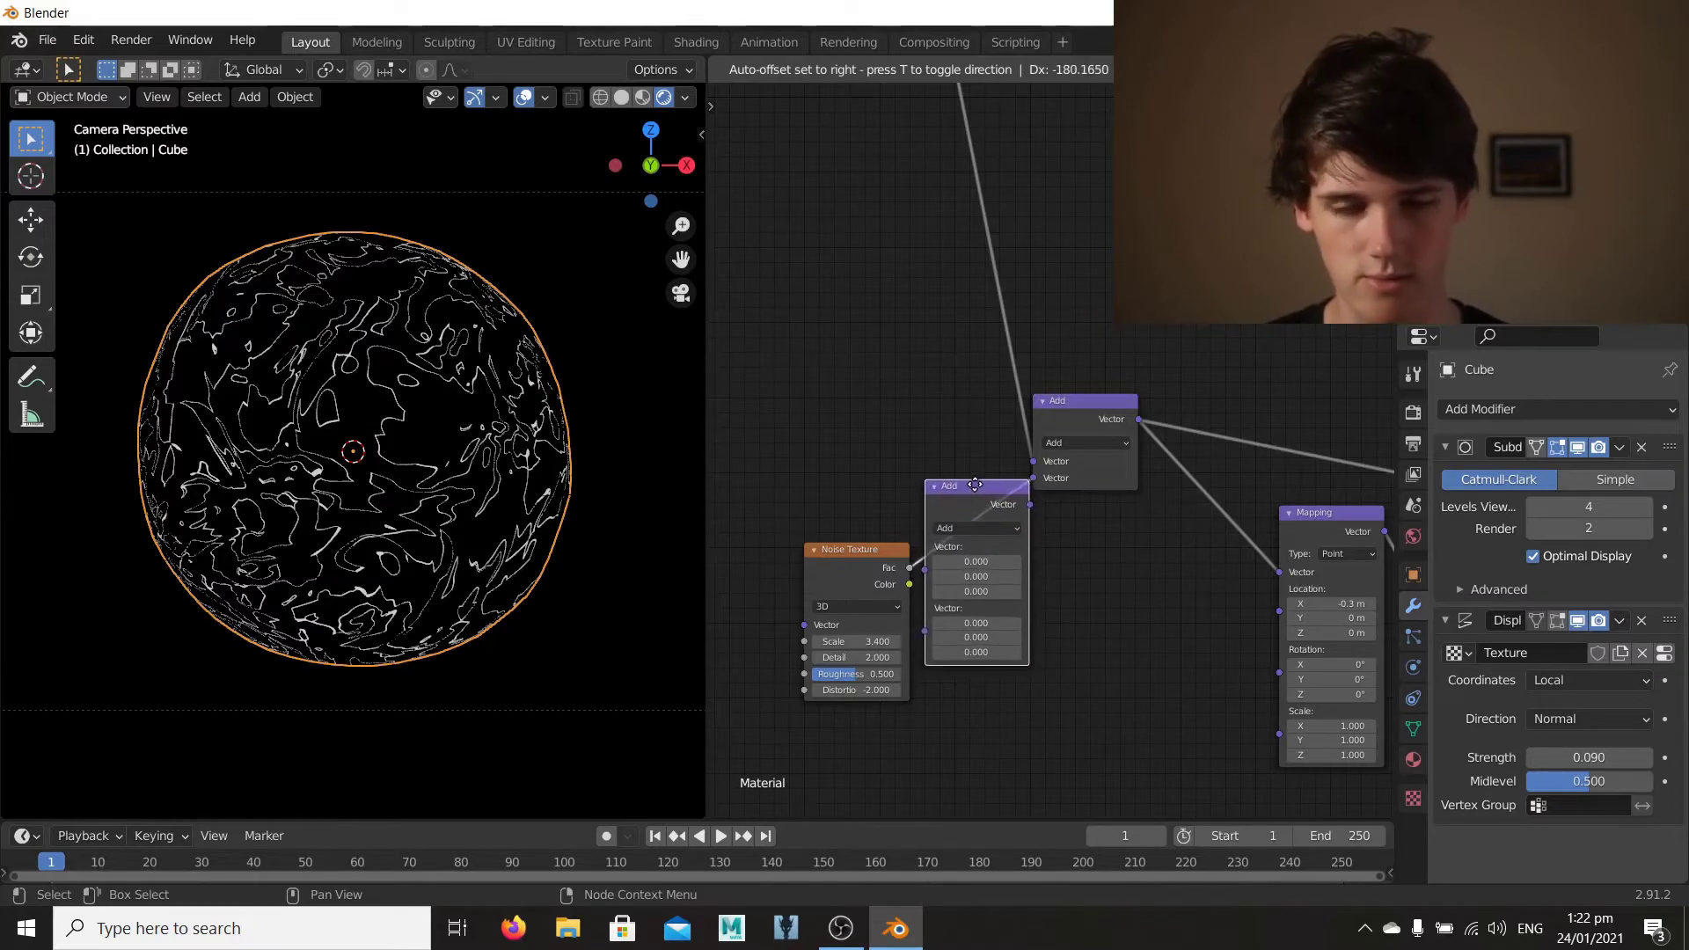
click(975, 476)
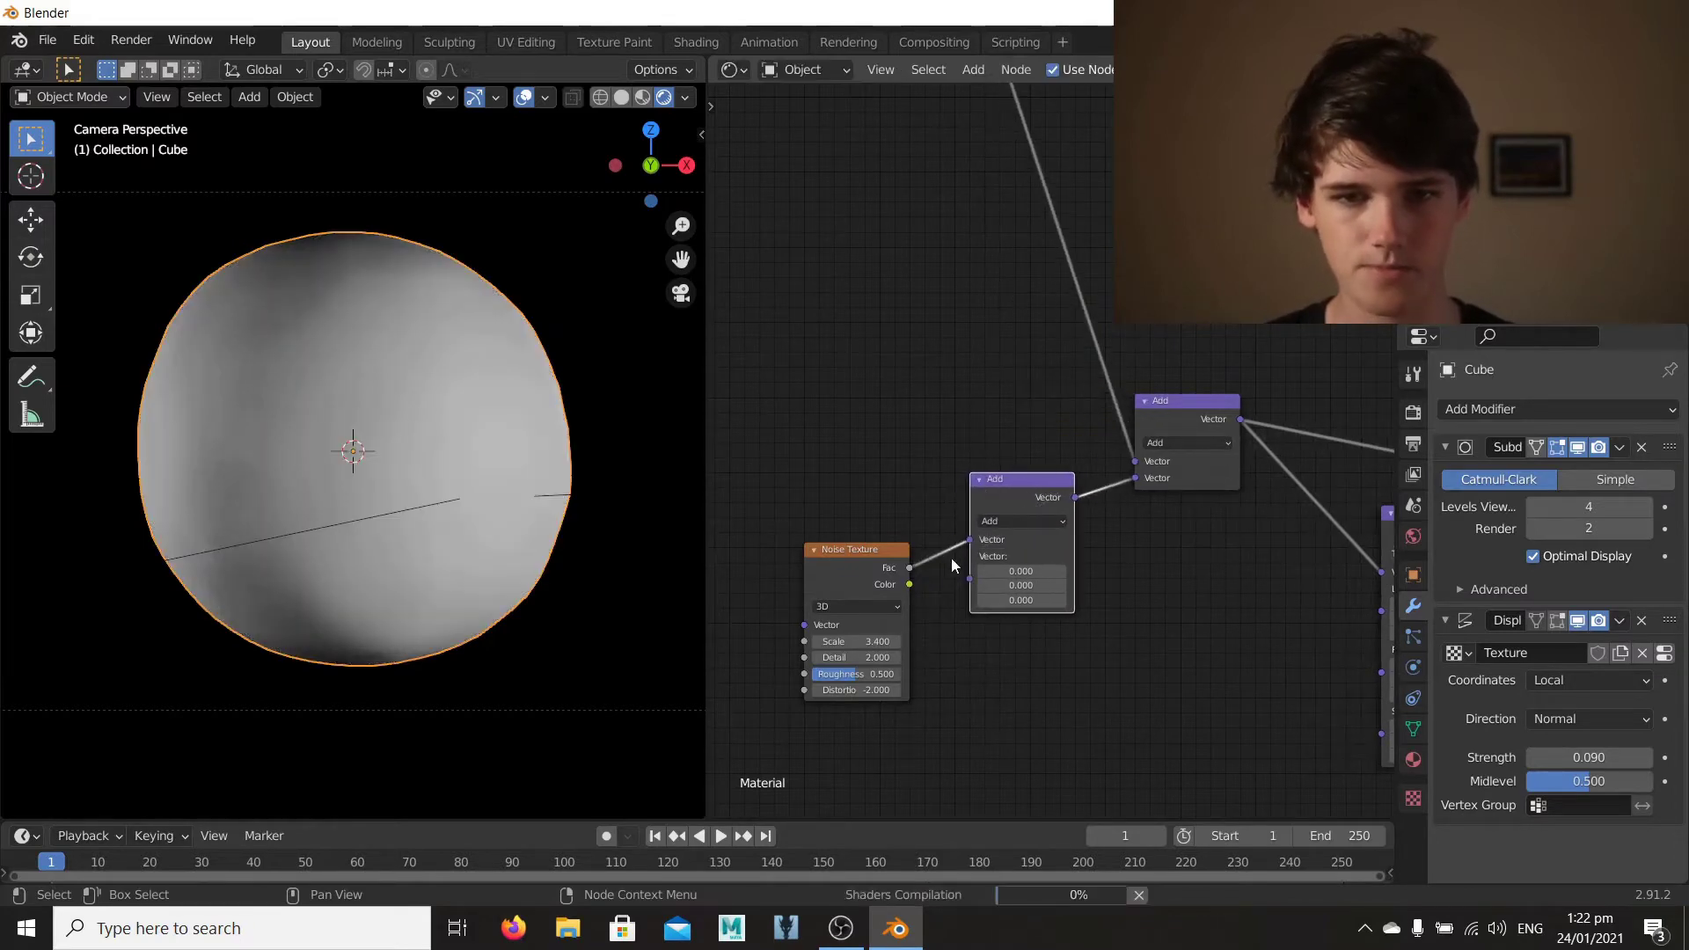
Step: Change the inserted vector math node's operation to Scale and set its Scale value to 0.5
click(1022, 525)
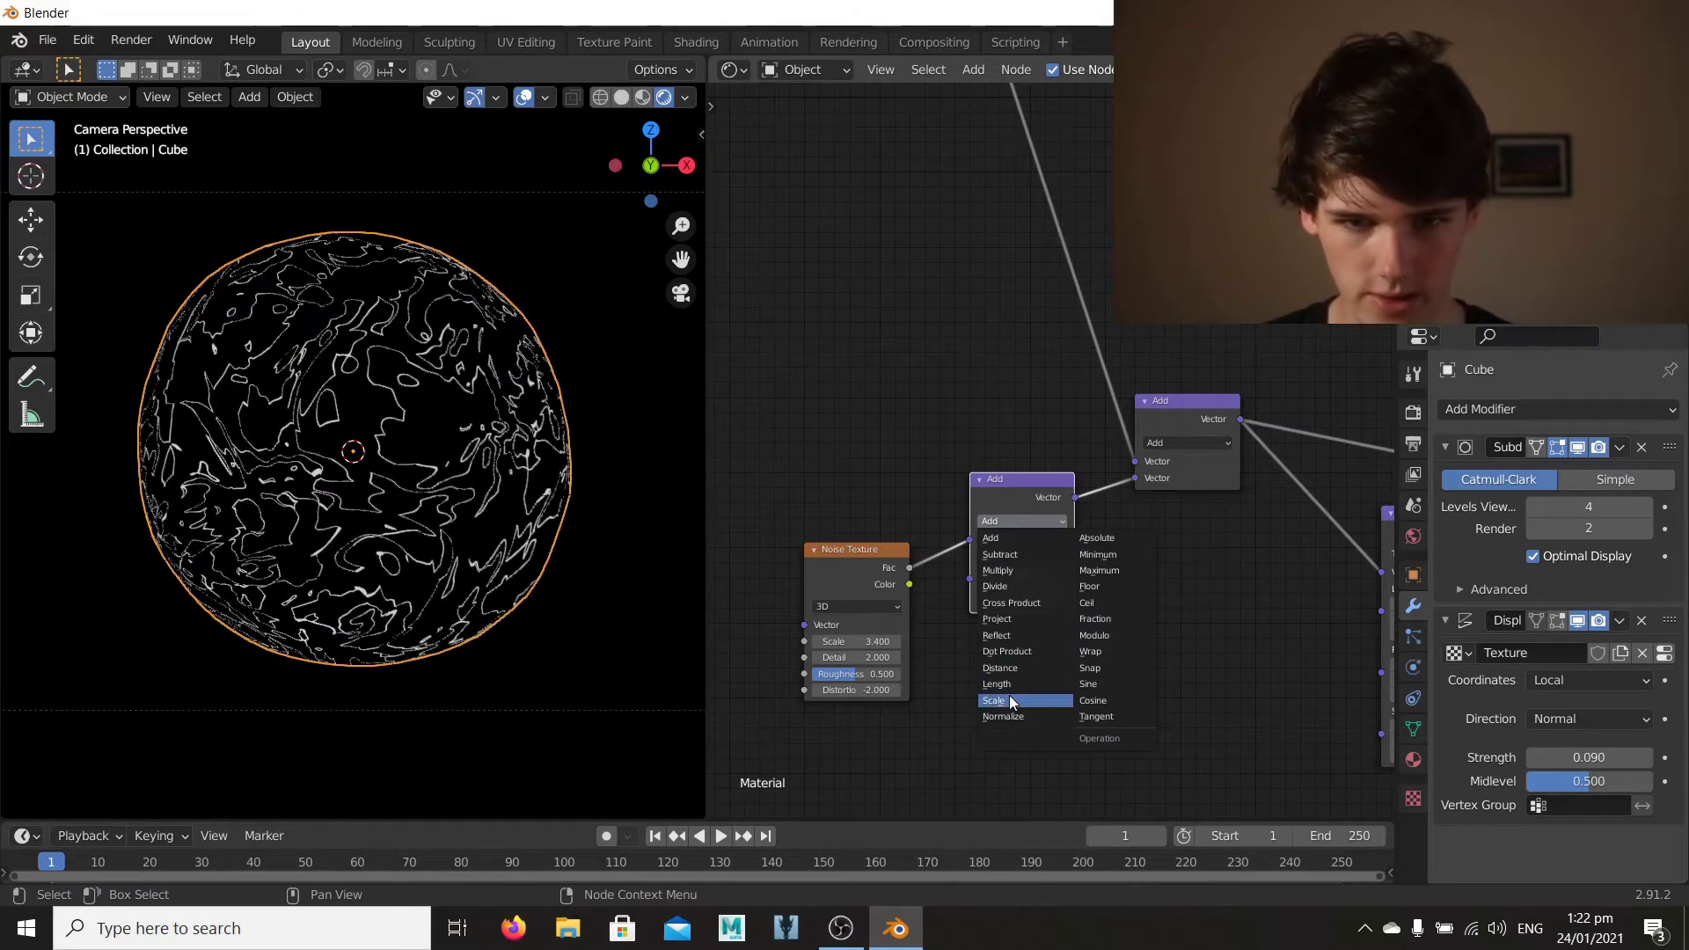
click(1010, 701)
click(1042, 556)
text(1.0)
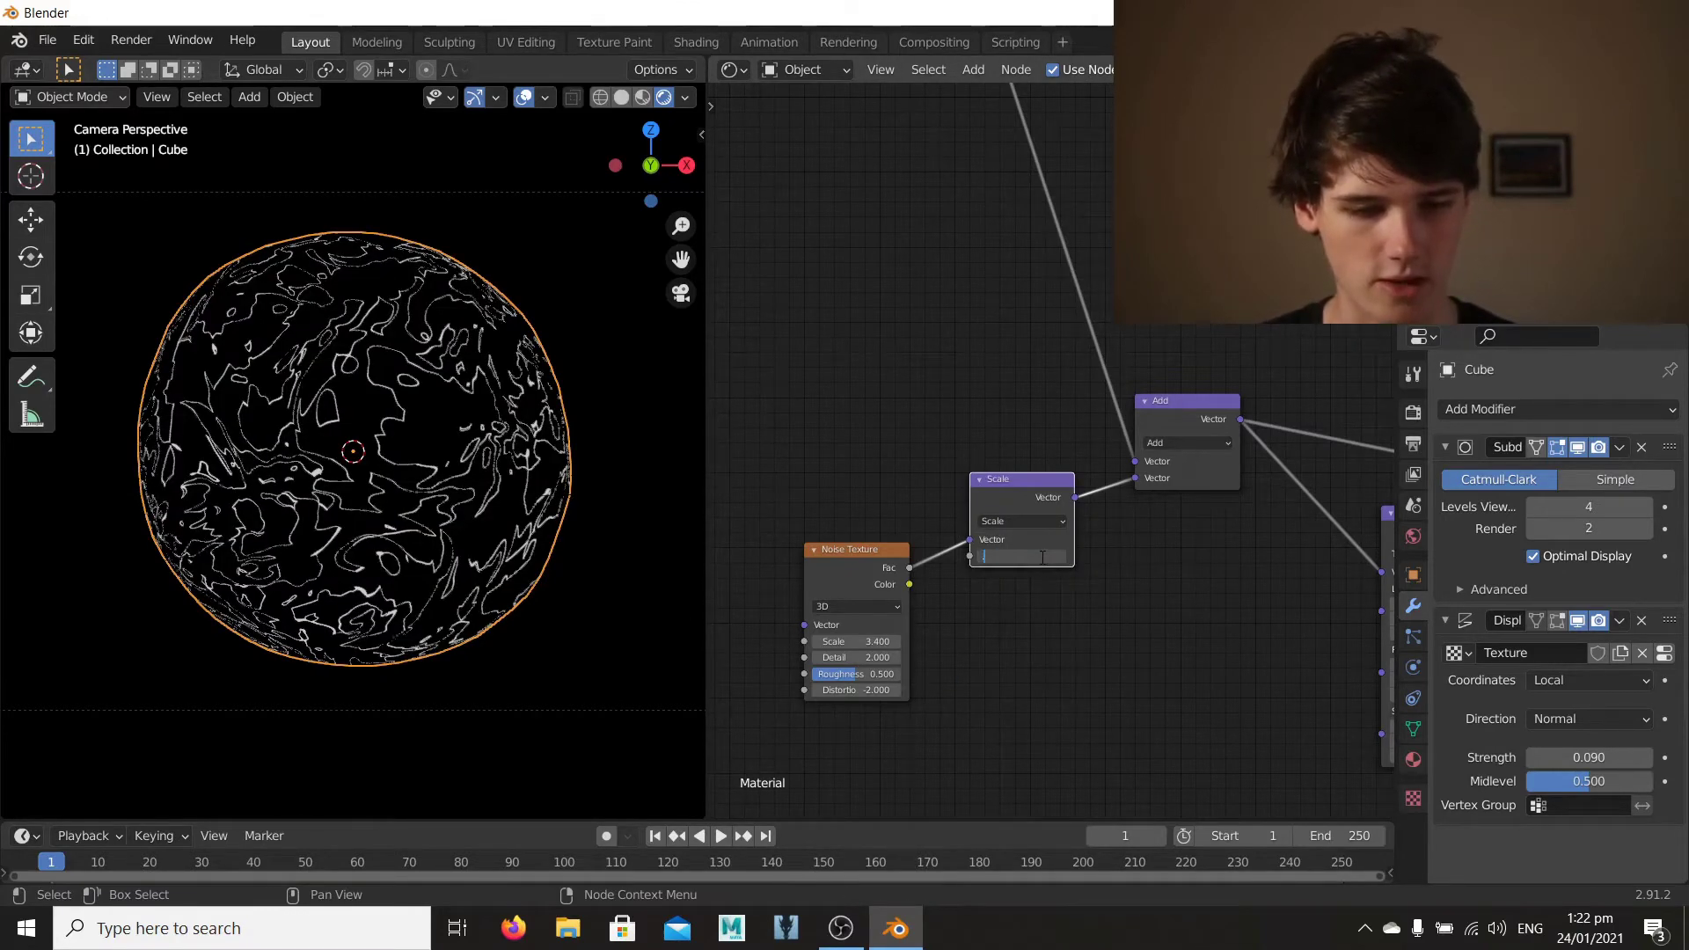
key(Return)
Step: Insert a copy of the Scale node after the lower Add node, feeding both the Voronoi Texture and the Mapping node
middle_drag(1131, 389, 890, 435)
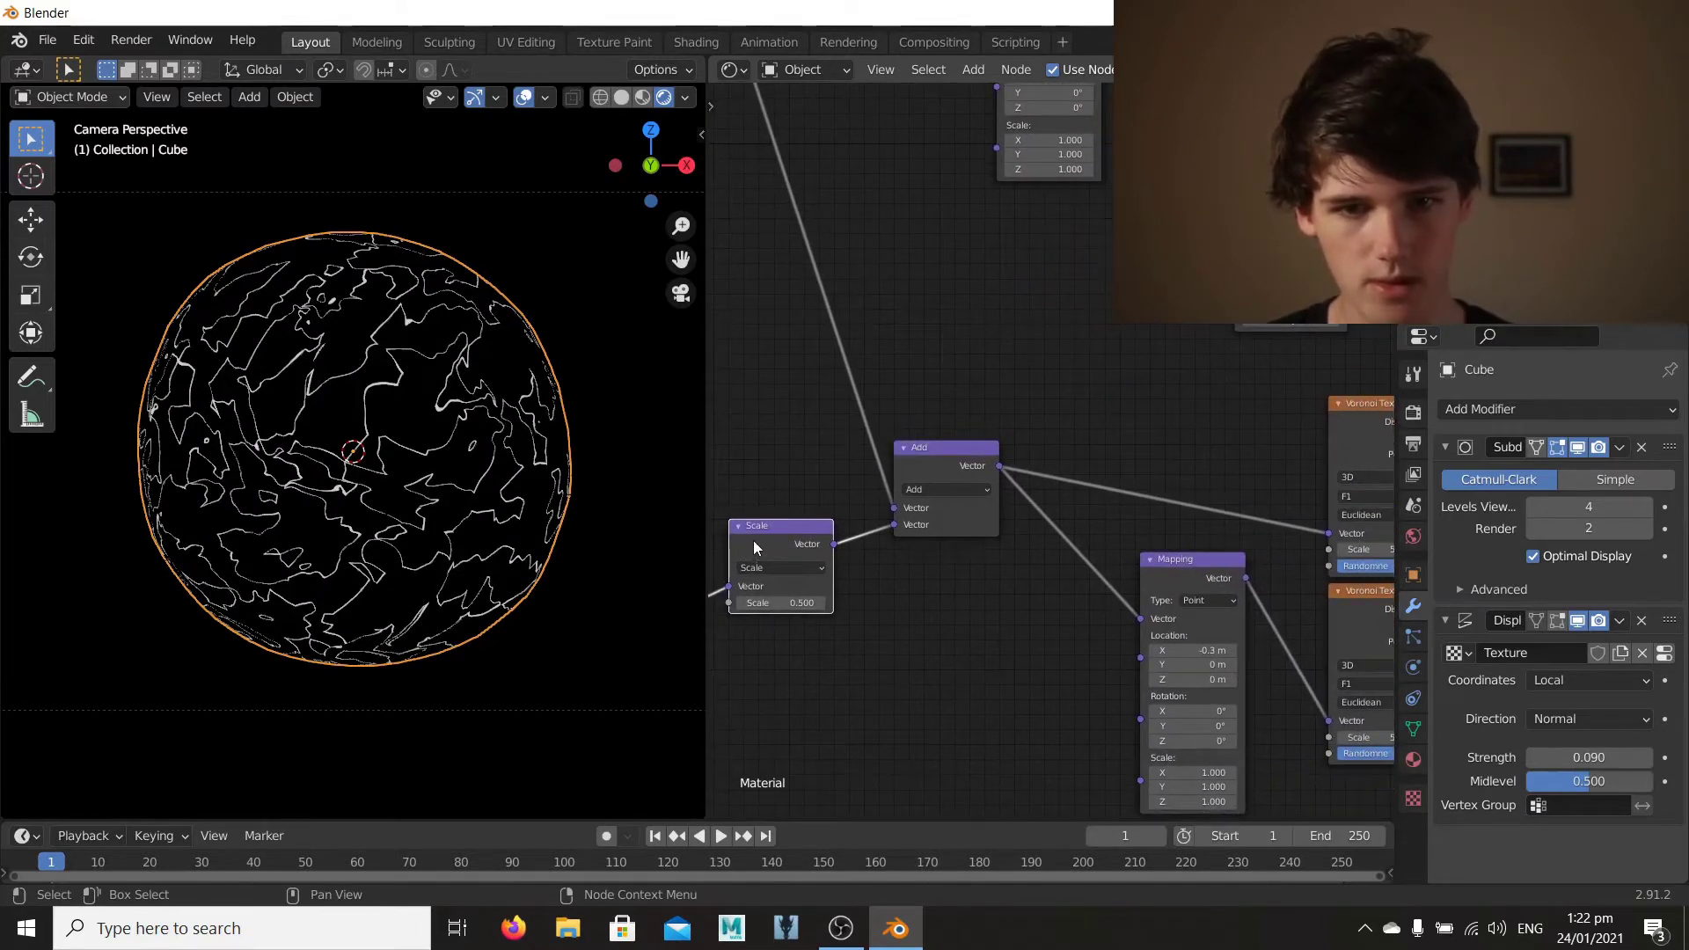
key(shift+d)
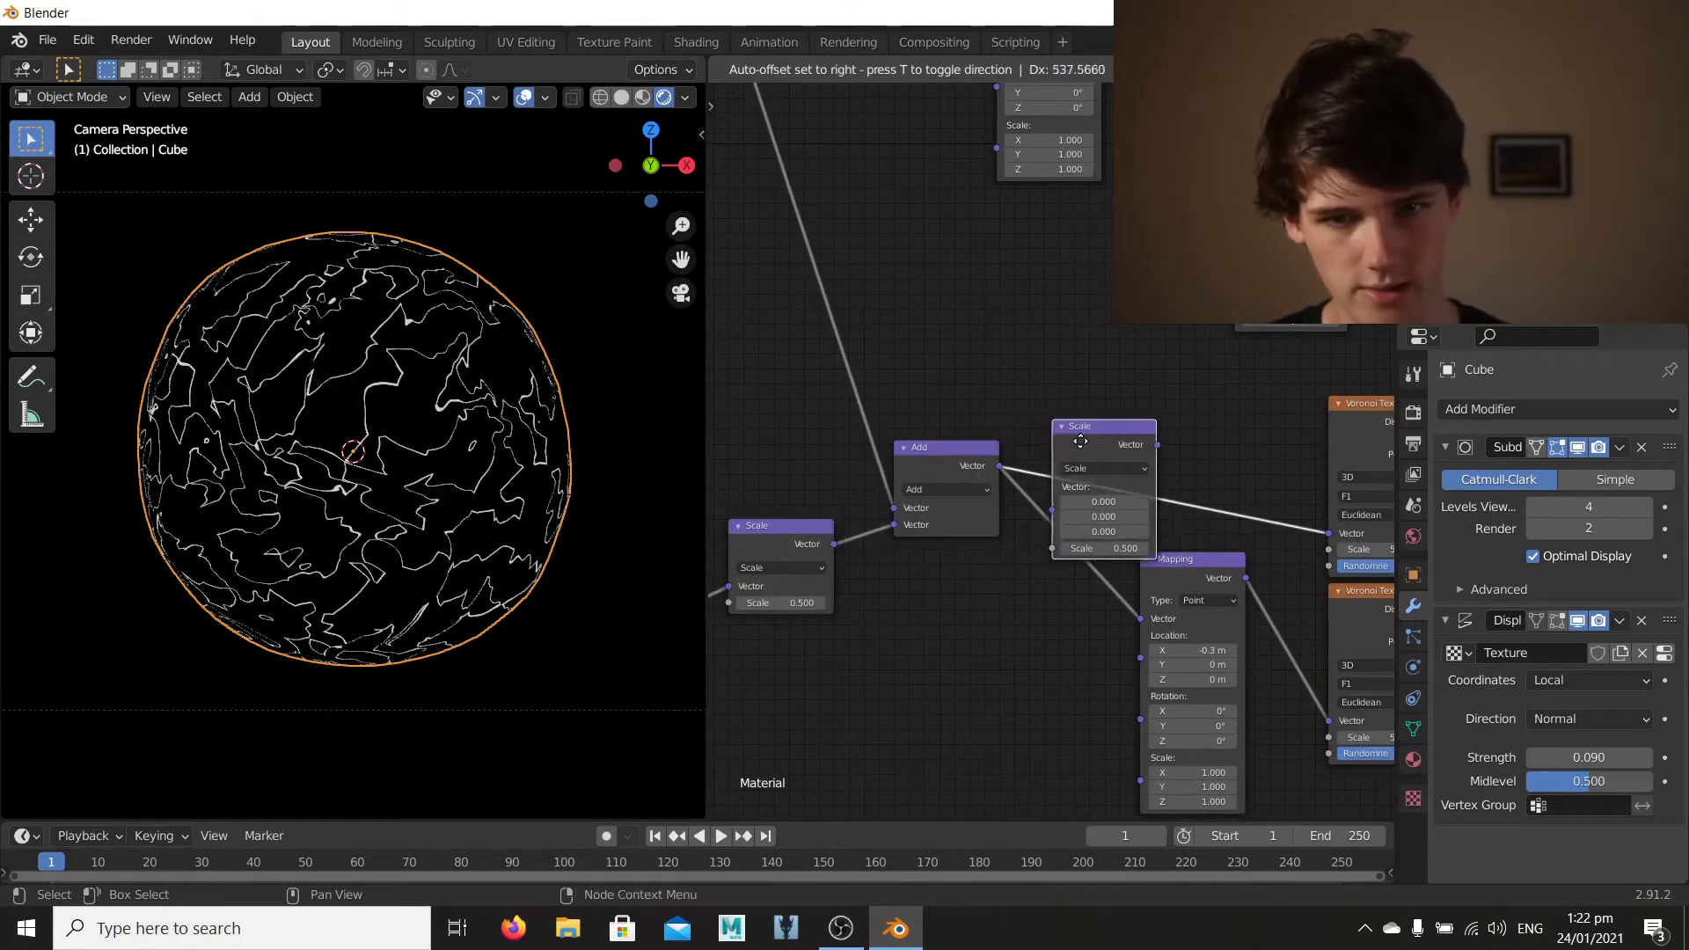
click(1115, 431)
drag(1140, 621, 1108, 607)
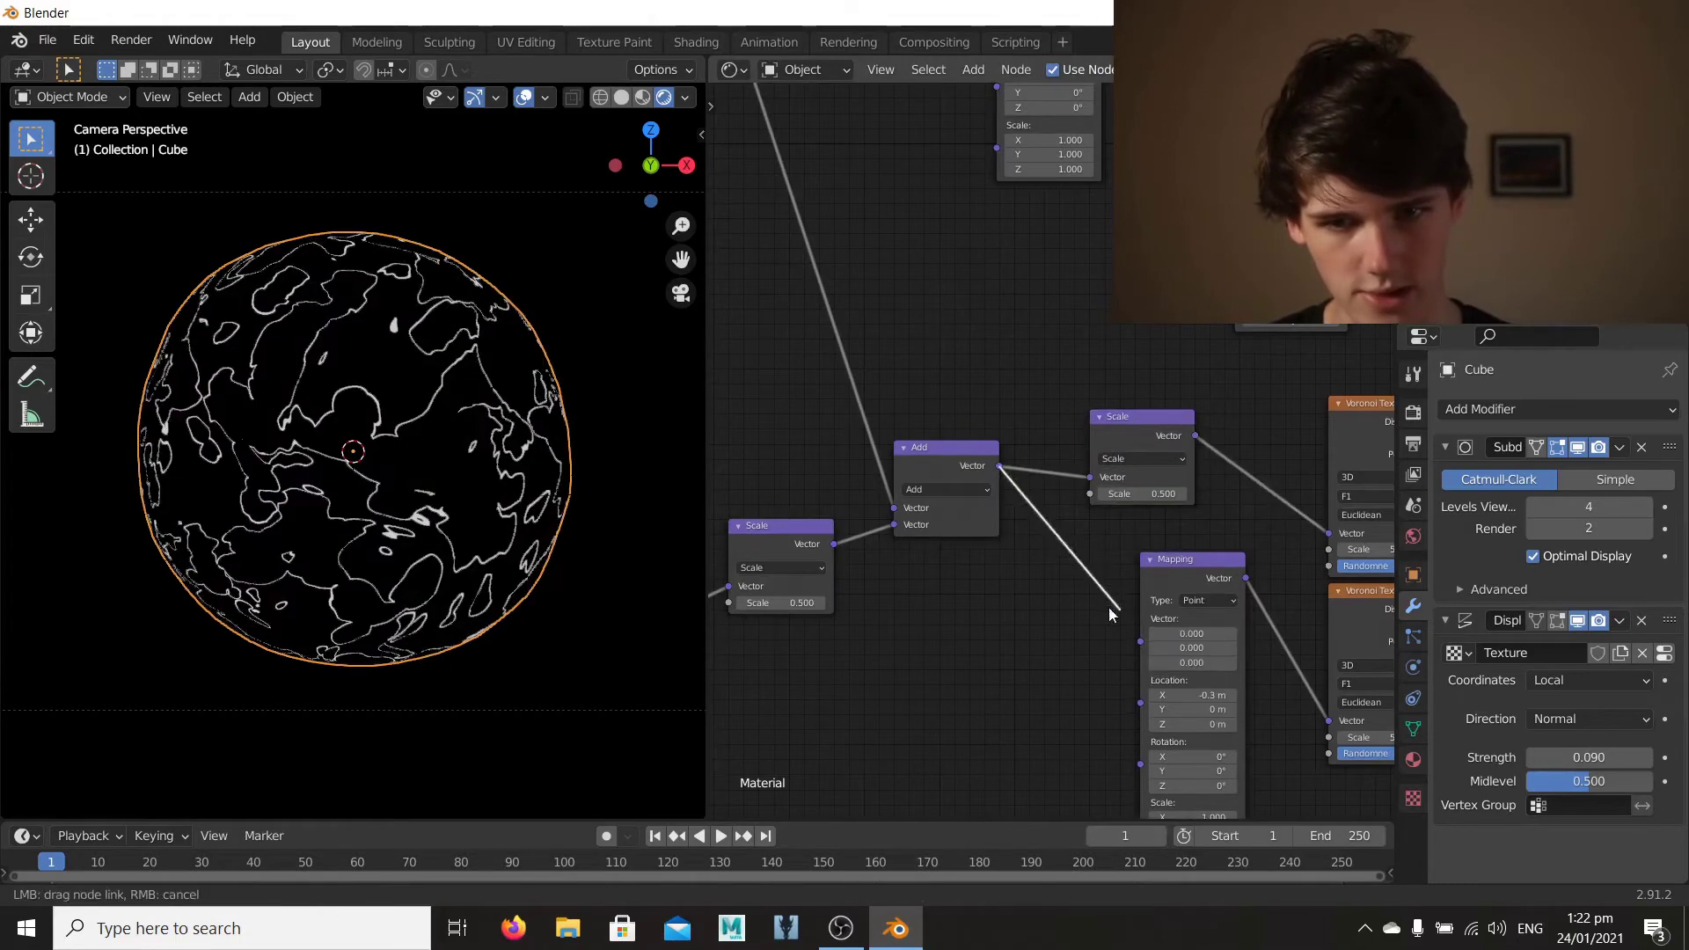
drag(1198, 442, 1135, 638)
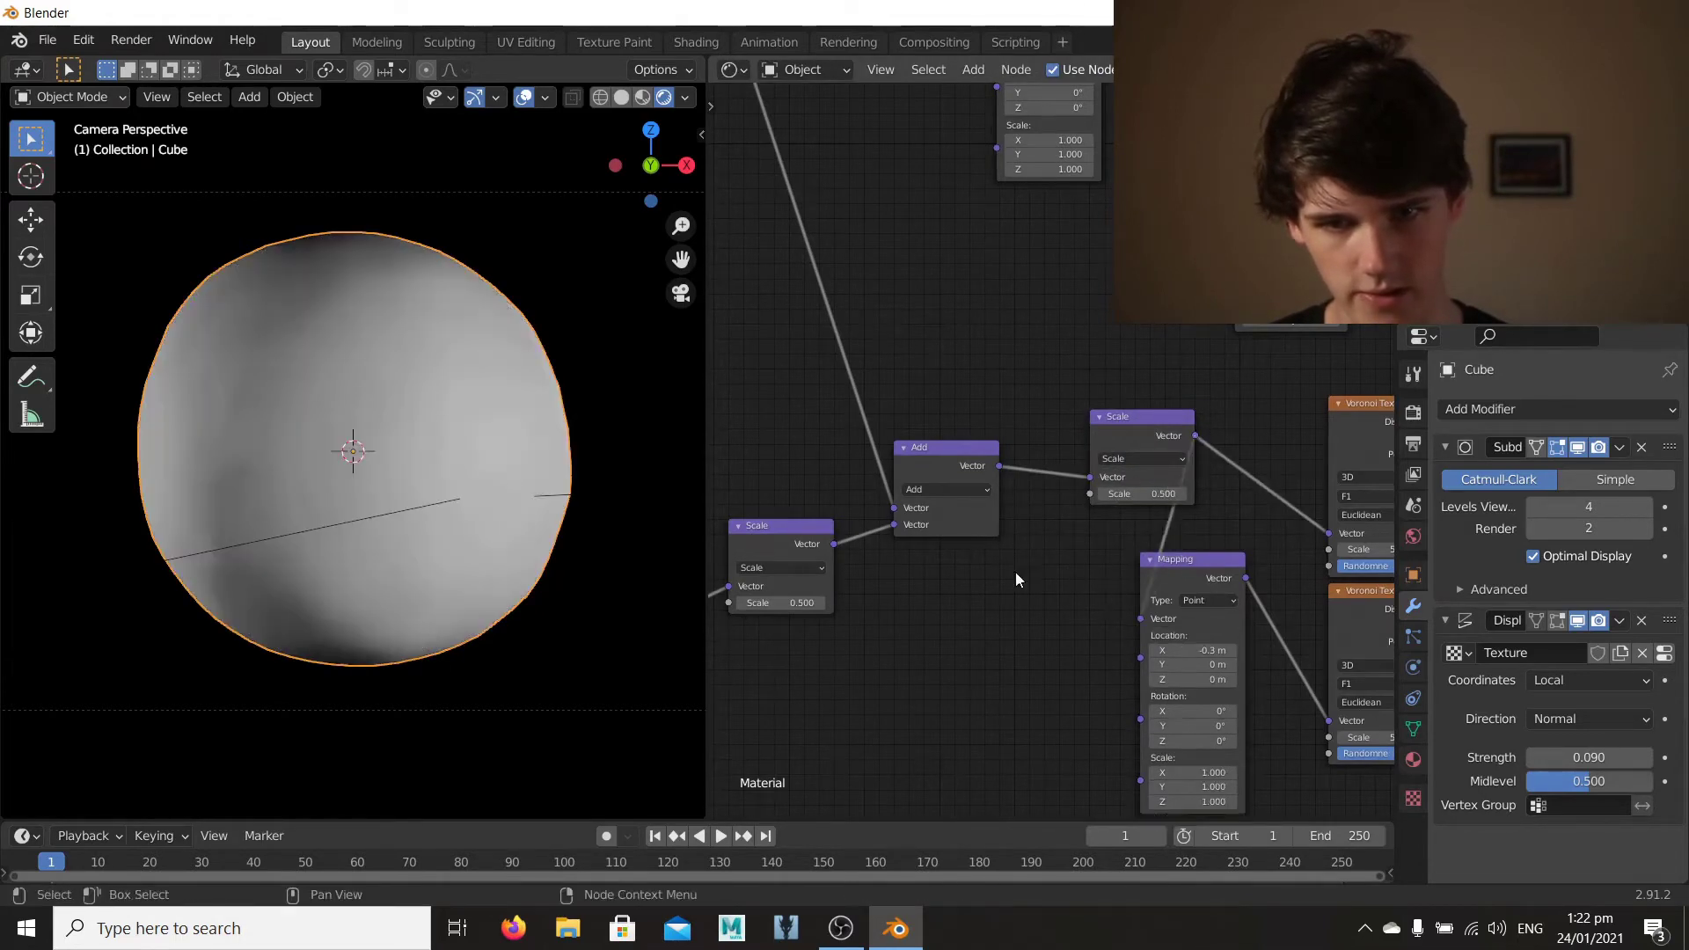
Step: Set the Scale value of the vector node after the lower Add node to -0.5
click(1143, 493)
text(-0.5)
key(Return)
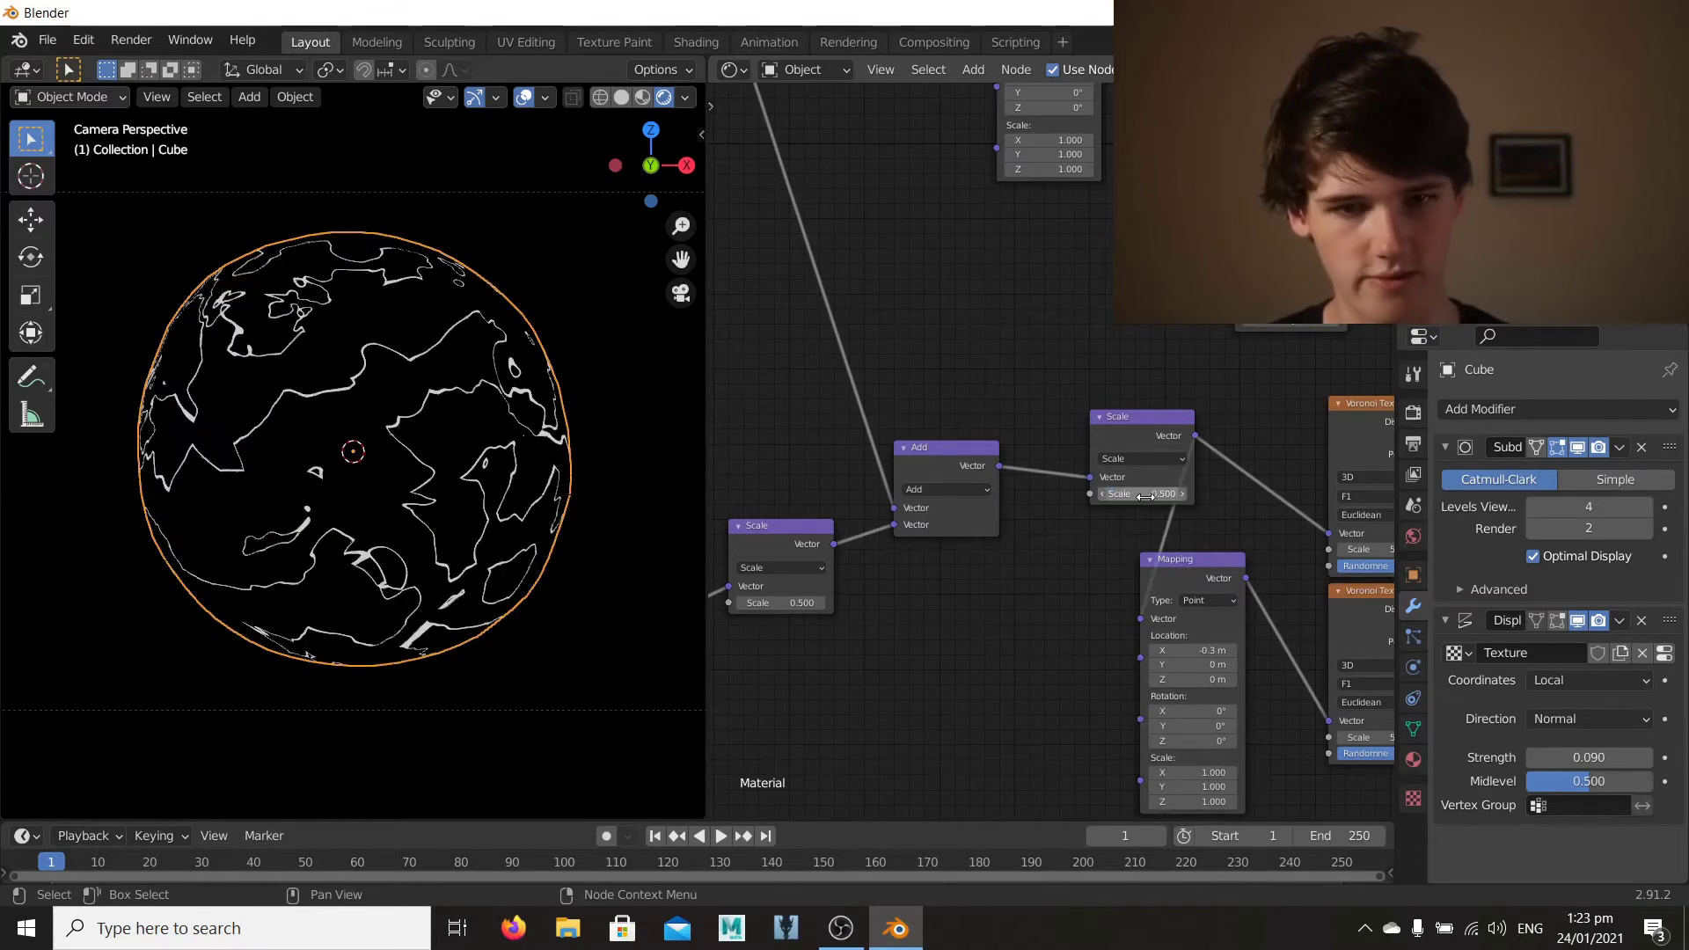
Step: Raise the lower Noise Texture's Scale to about 26.9 and Distortion to about 13.6, and check the pattern on the sphere
middle_drag(918, 404, 1111, 389)
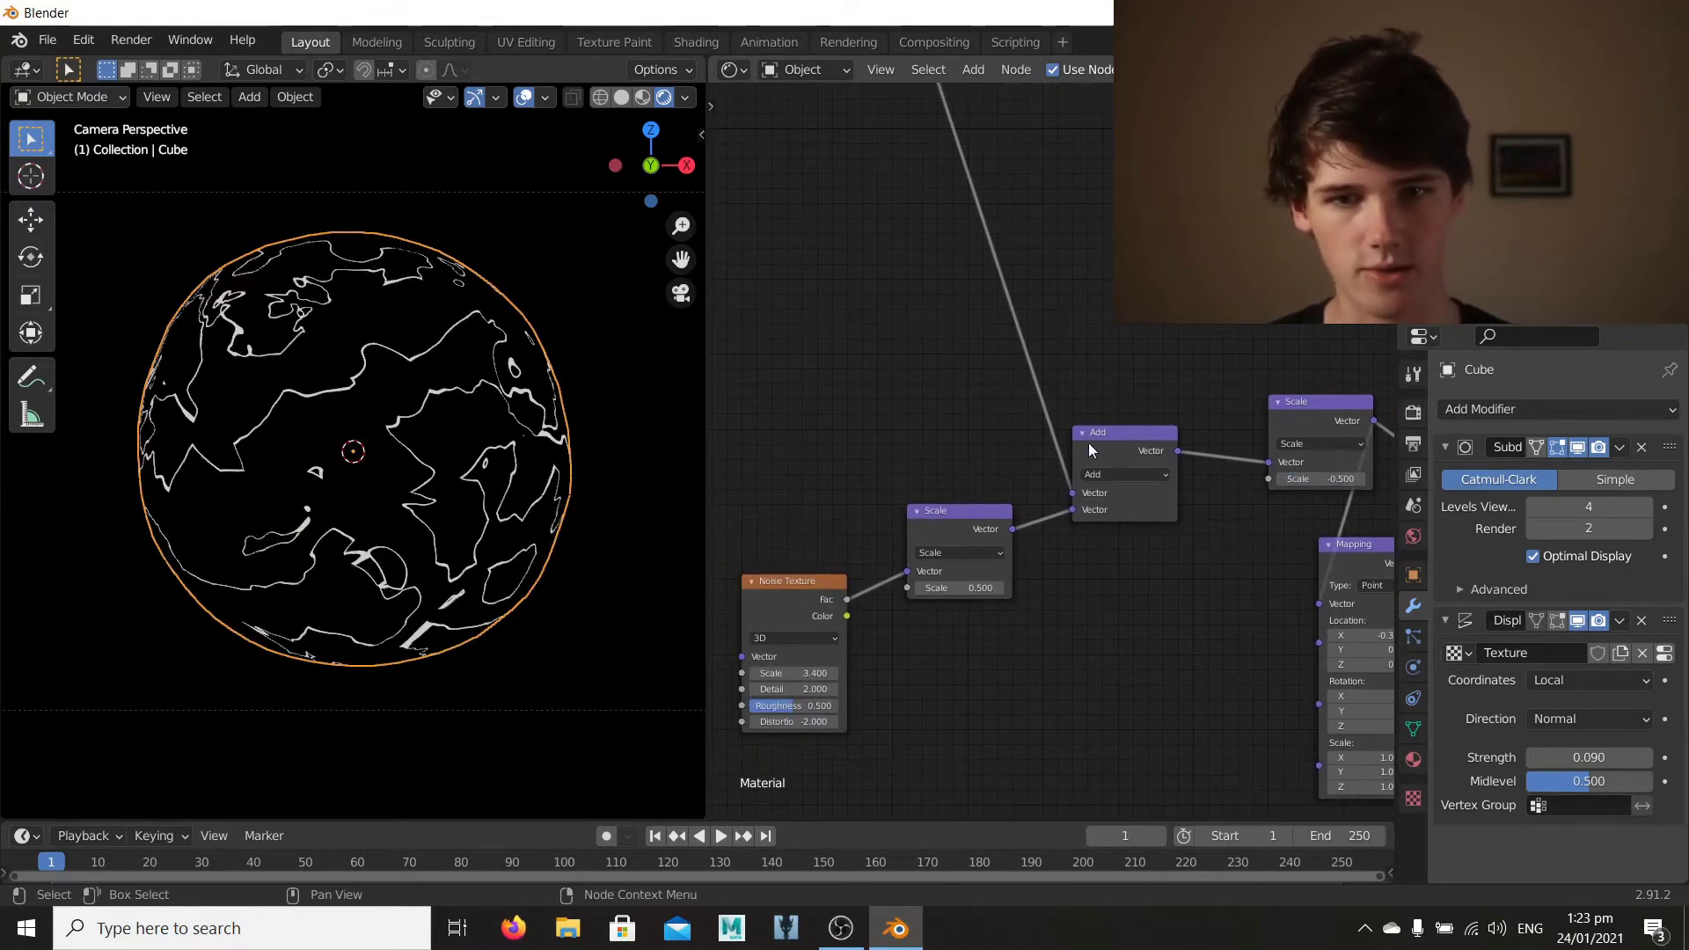
middle_drag(776, 673, 961, 622)
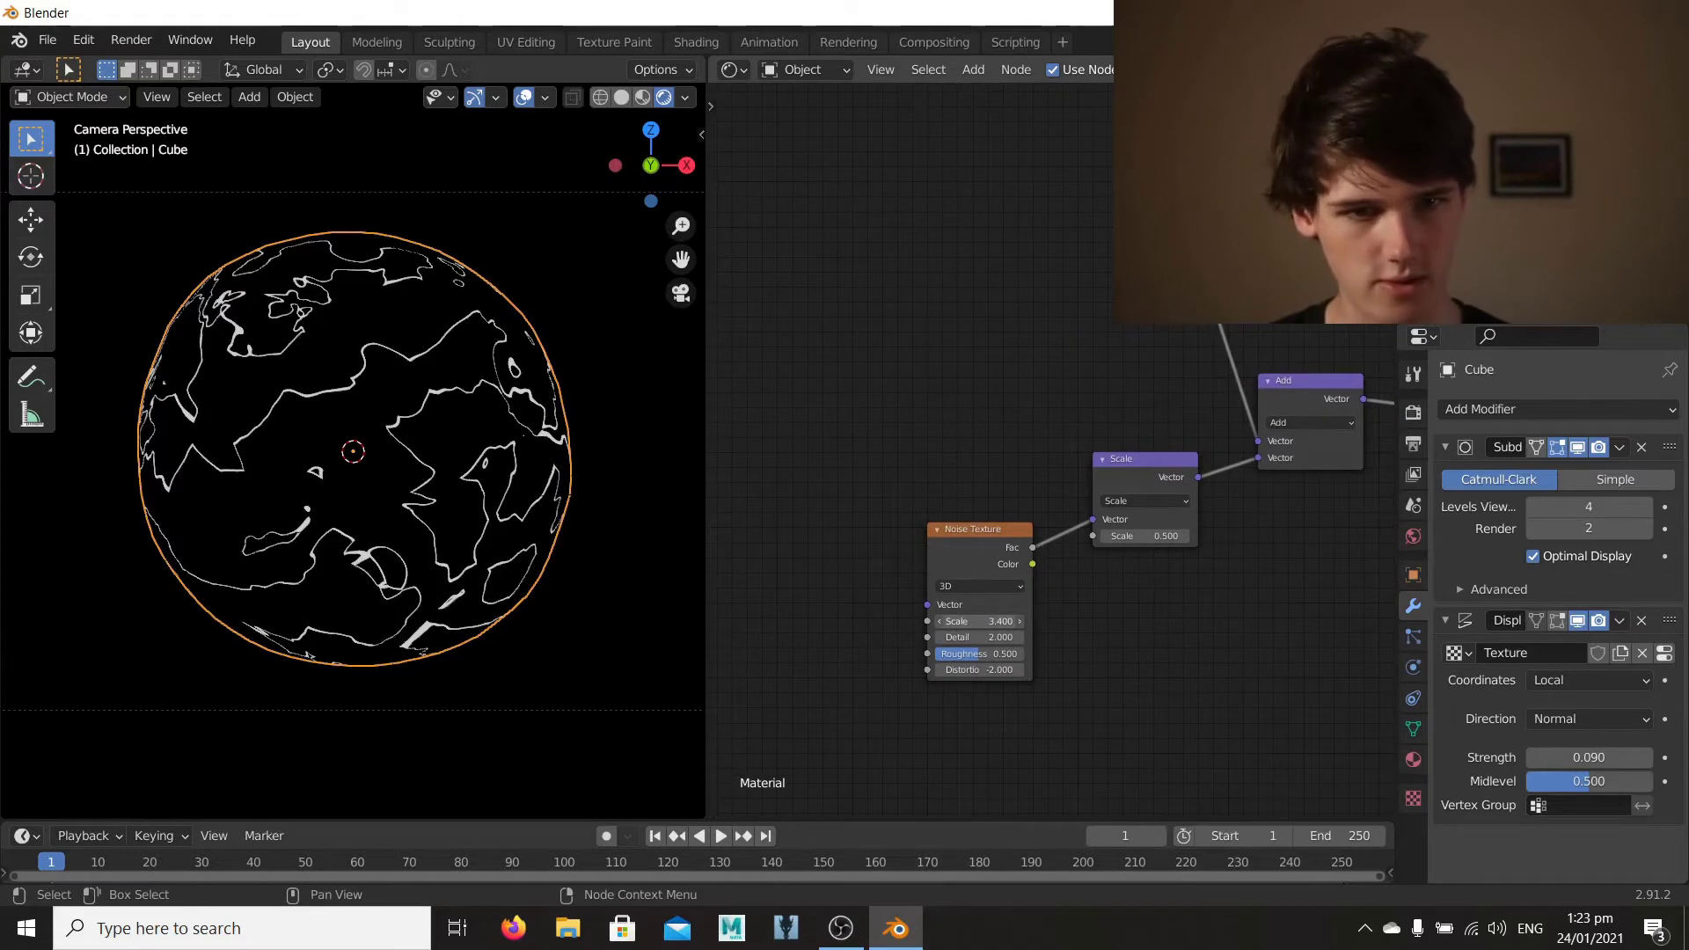
drag(979, 621, 1187, 621)
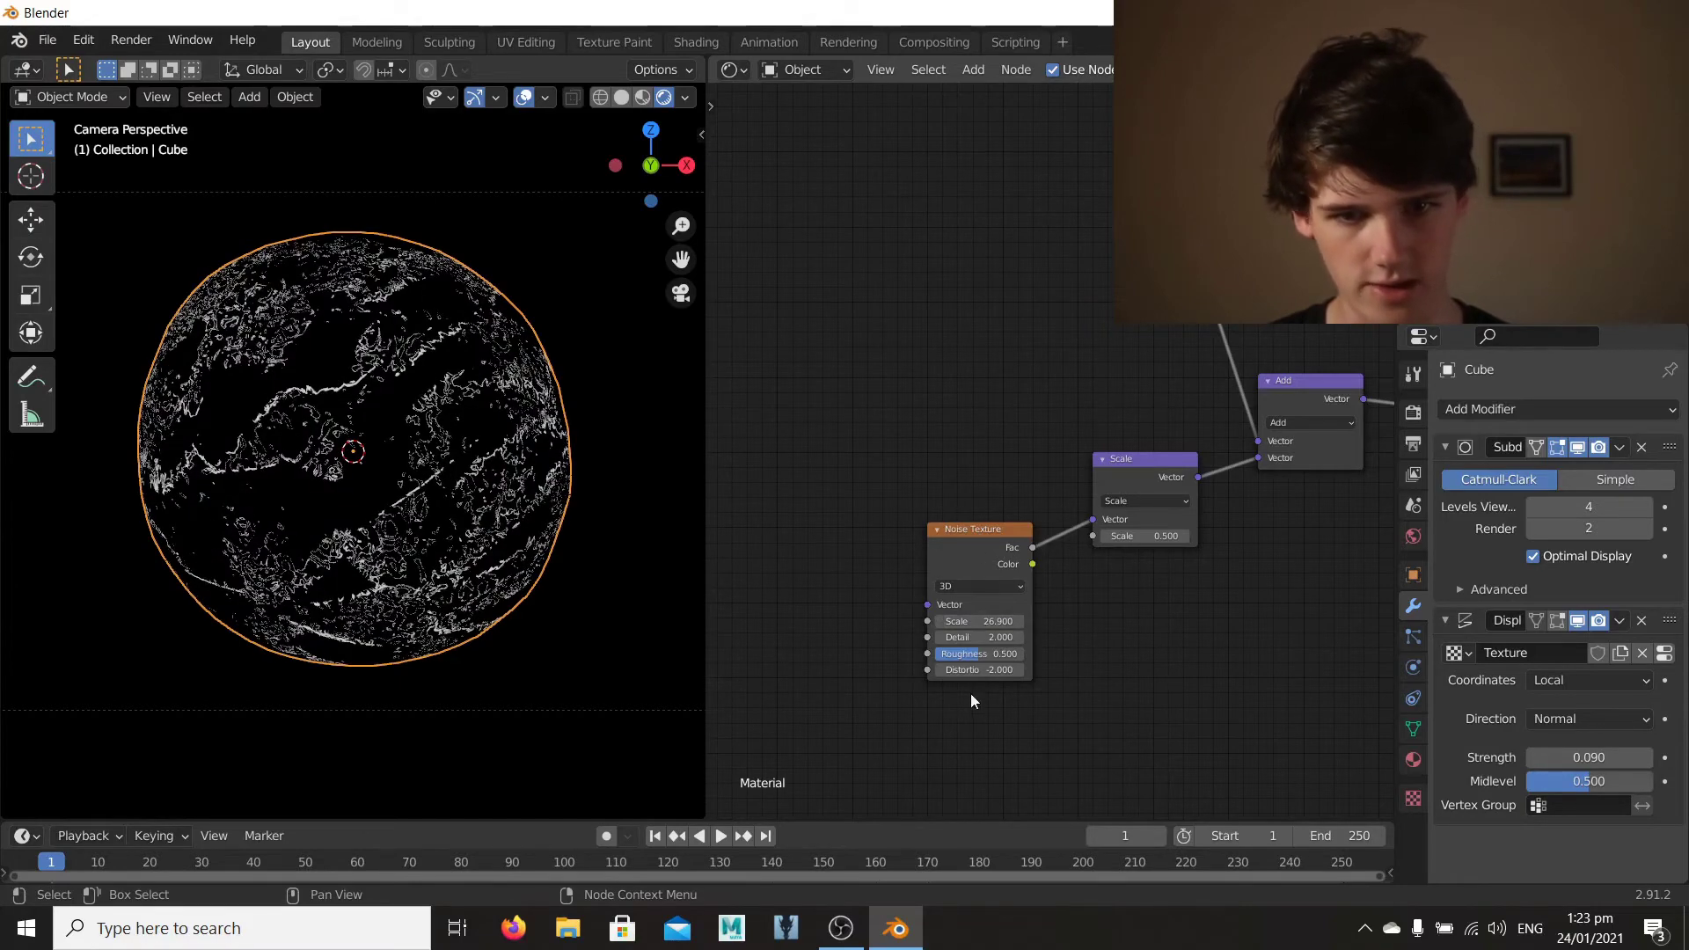
drag(963, 670, 1095, 669)
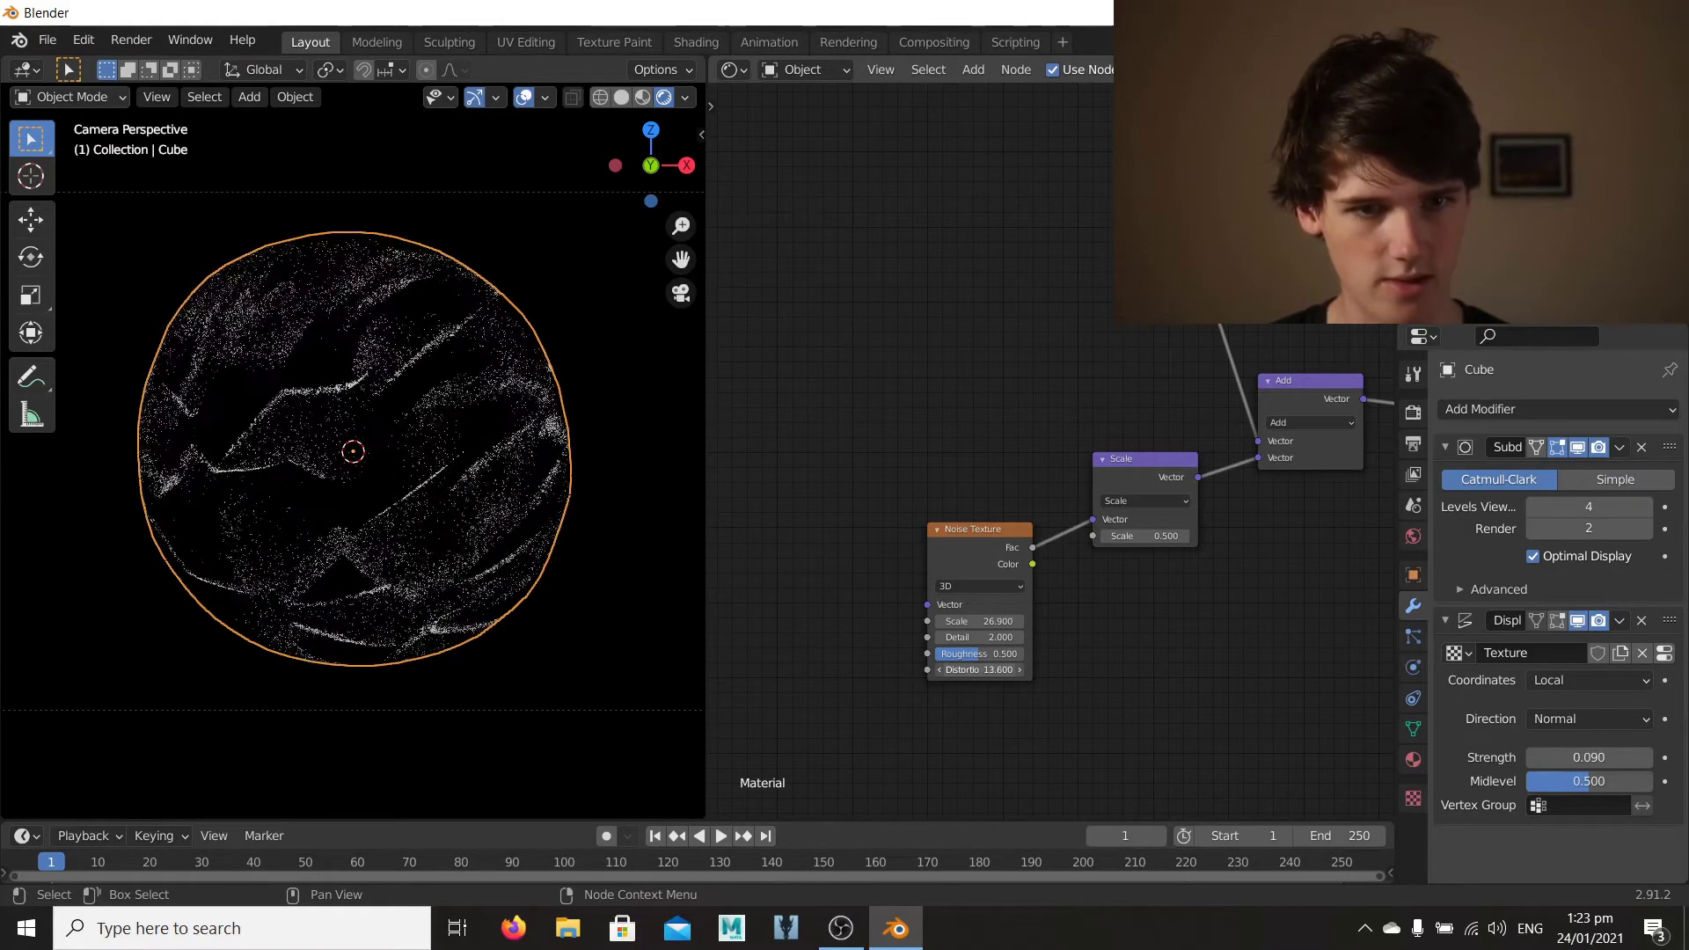
middle_drag(366, 339, 308, 352)
scroll(322, 378, up, 6)
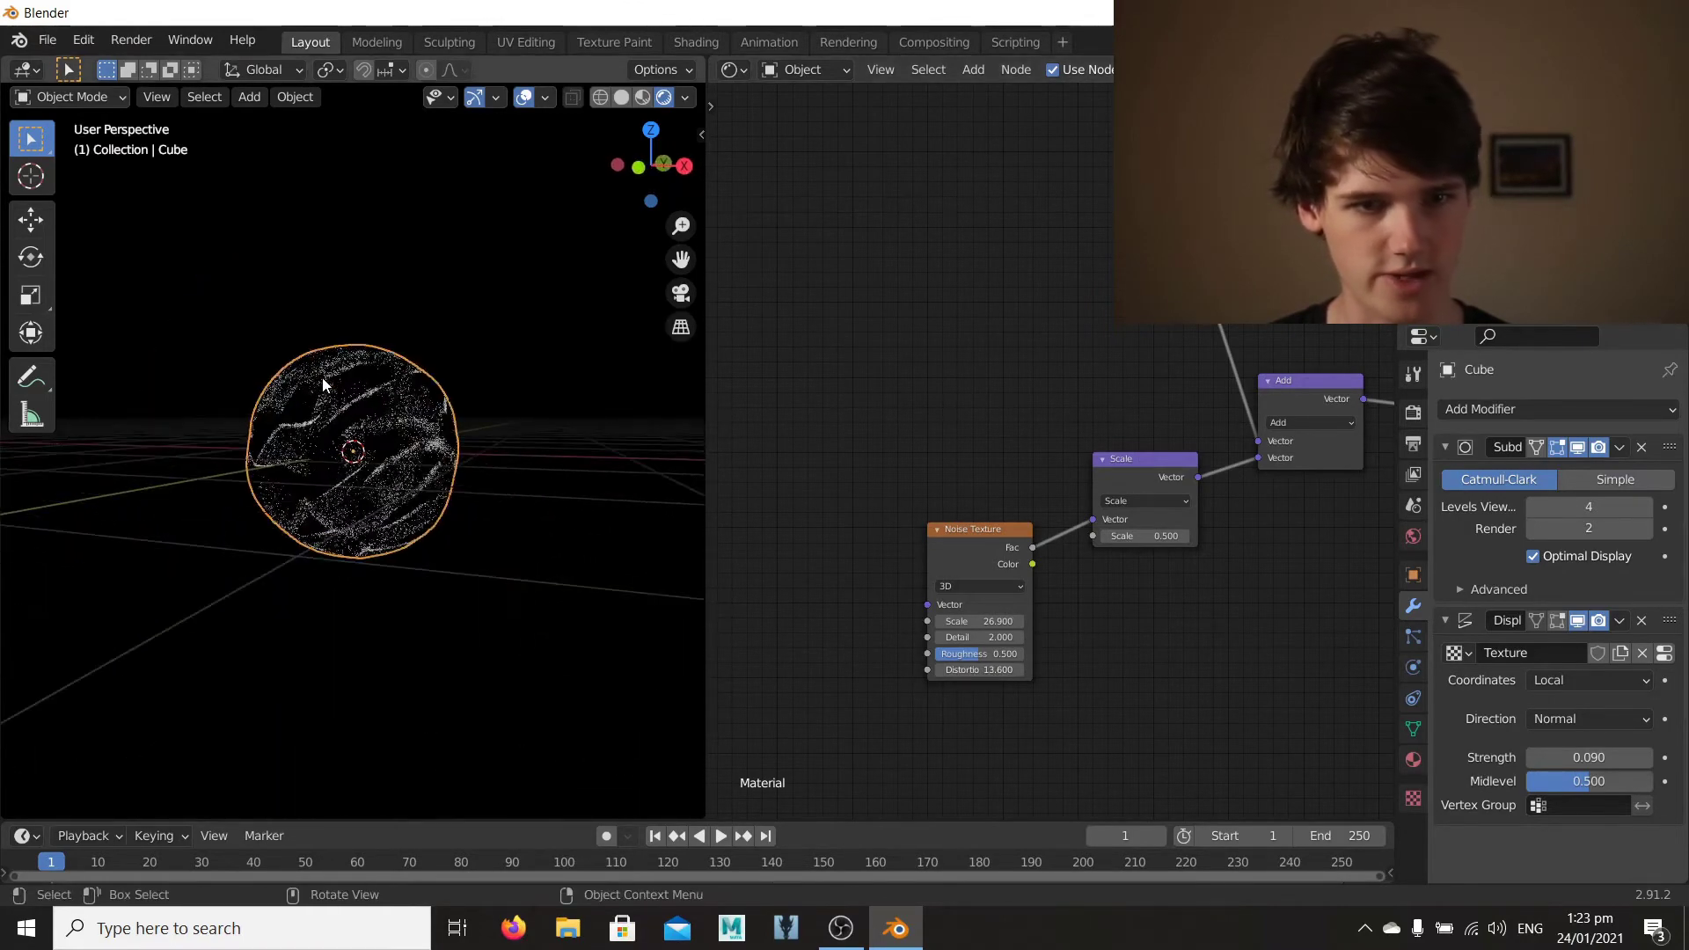
scroll(322, 378, up, 2)
middle_drag(201, 422, 392, 473)
scroll(438, 483, up, 1)
scroll(928, 378, down, 4)
Step: Insert a copy of the lower vector Add node into the link between the Texture Coordinate and that Add node
middle_drag(917, 331, 900, 559)
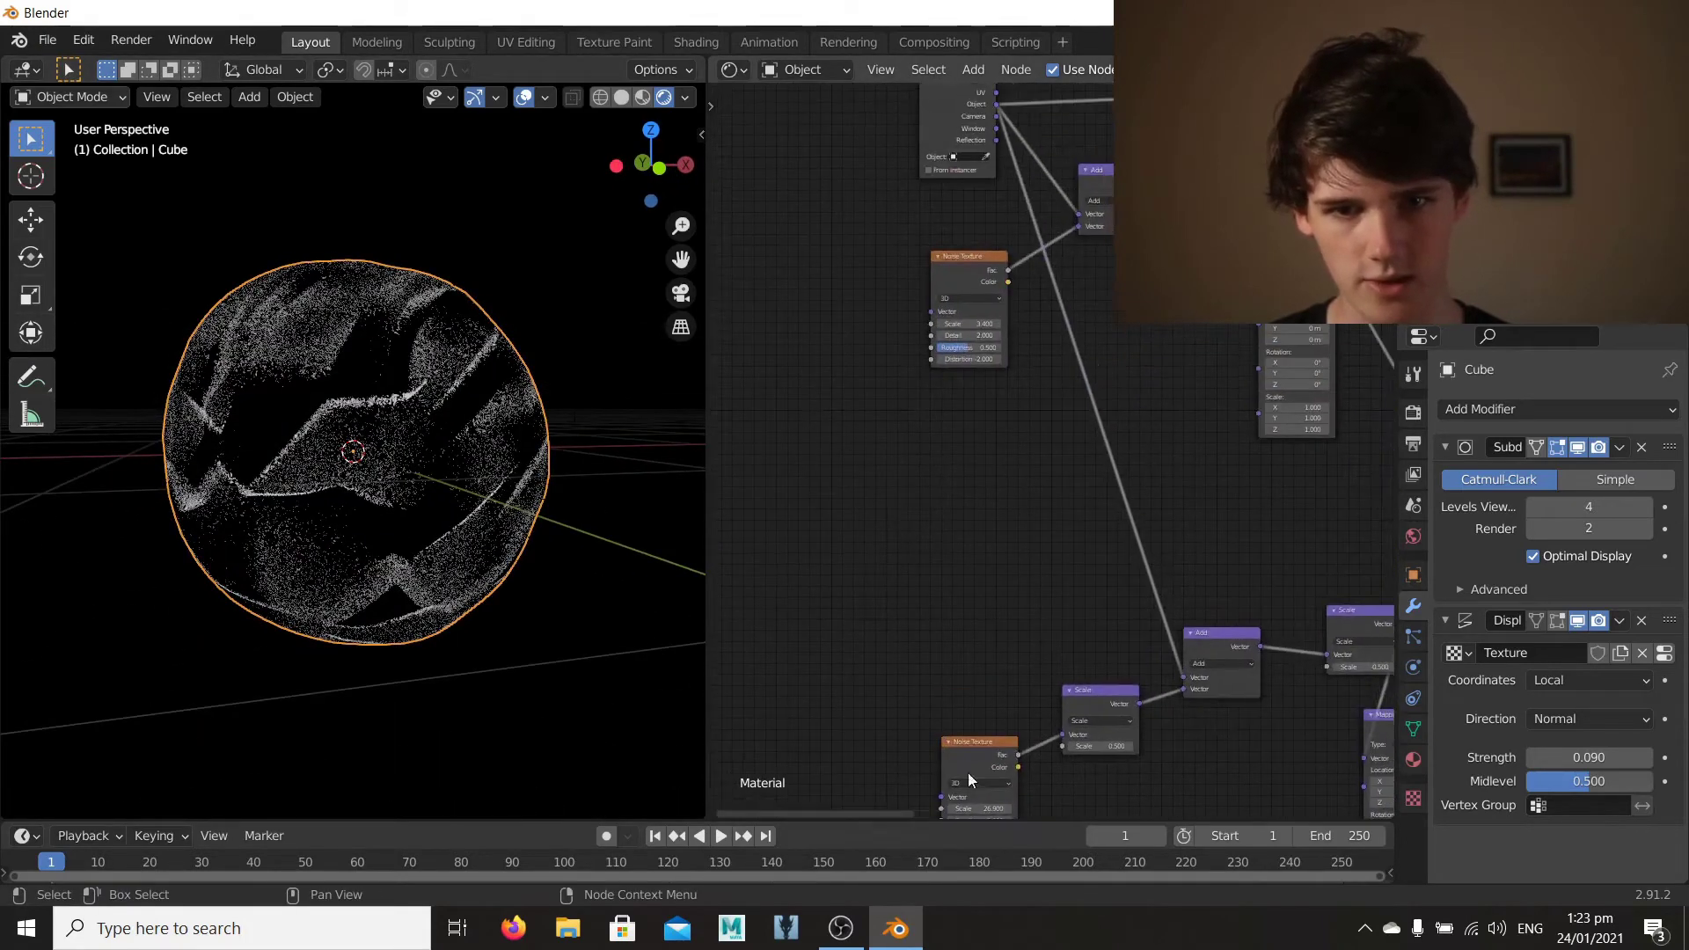
click(1092, 695)
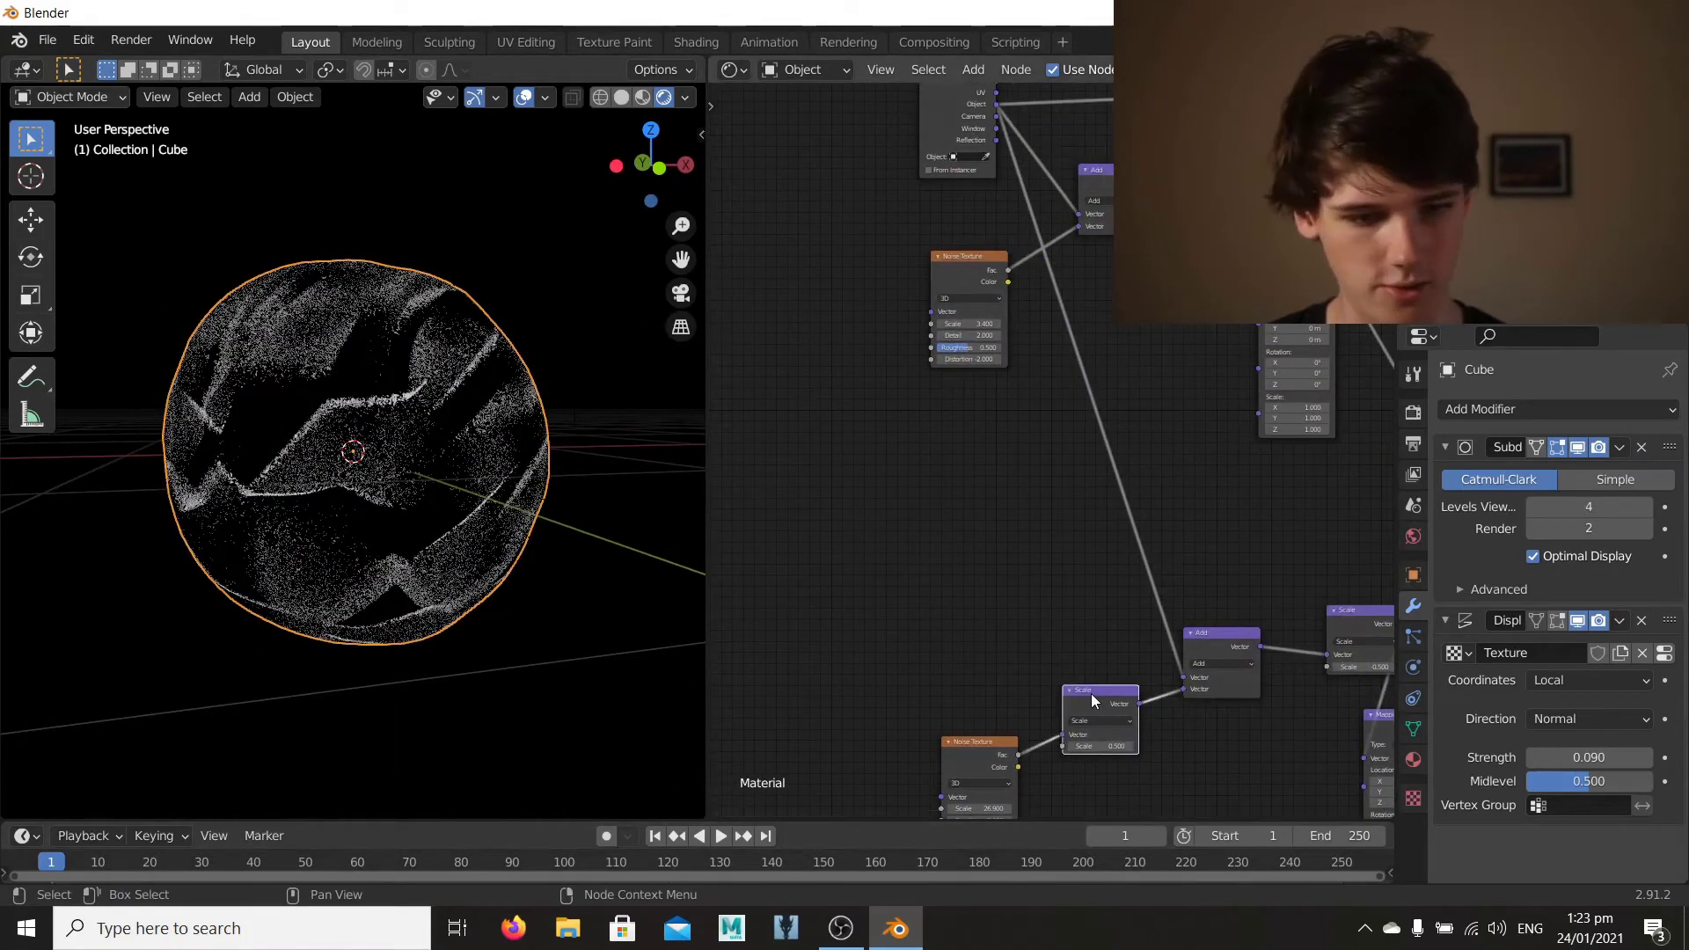
click(1207, 646)
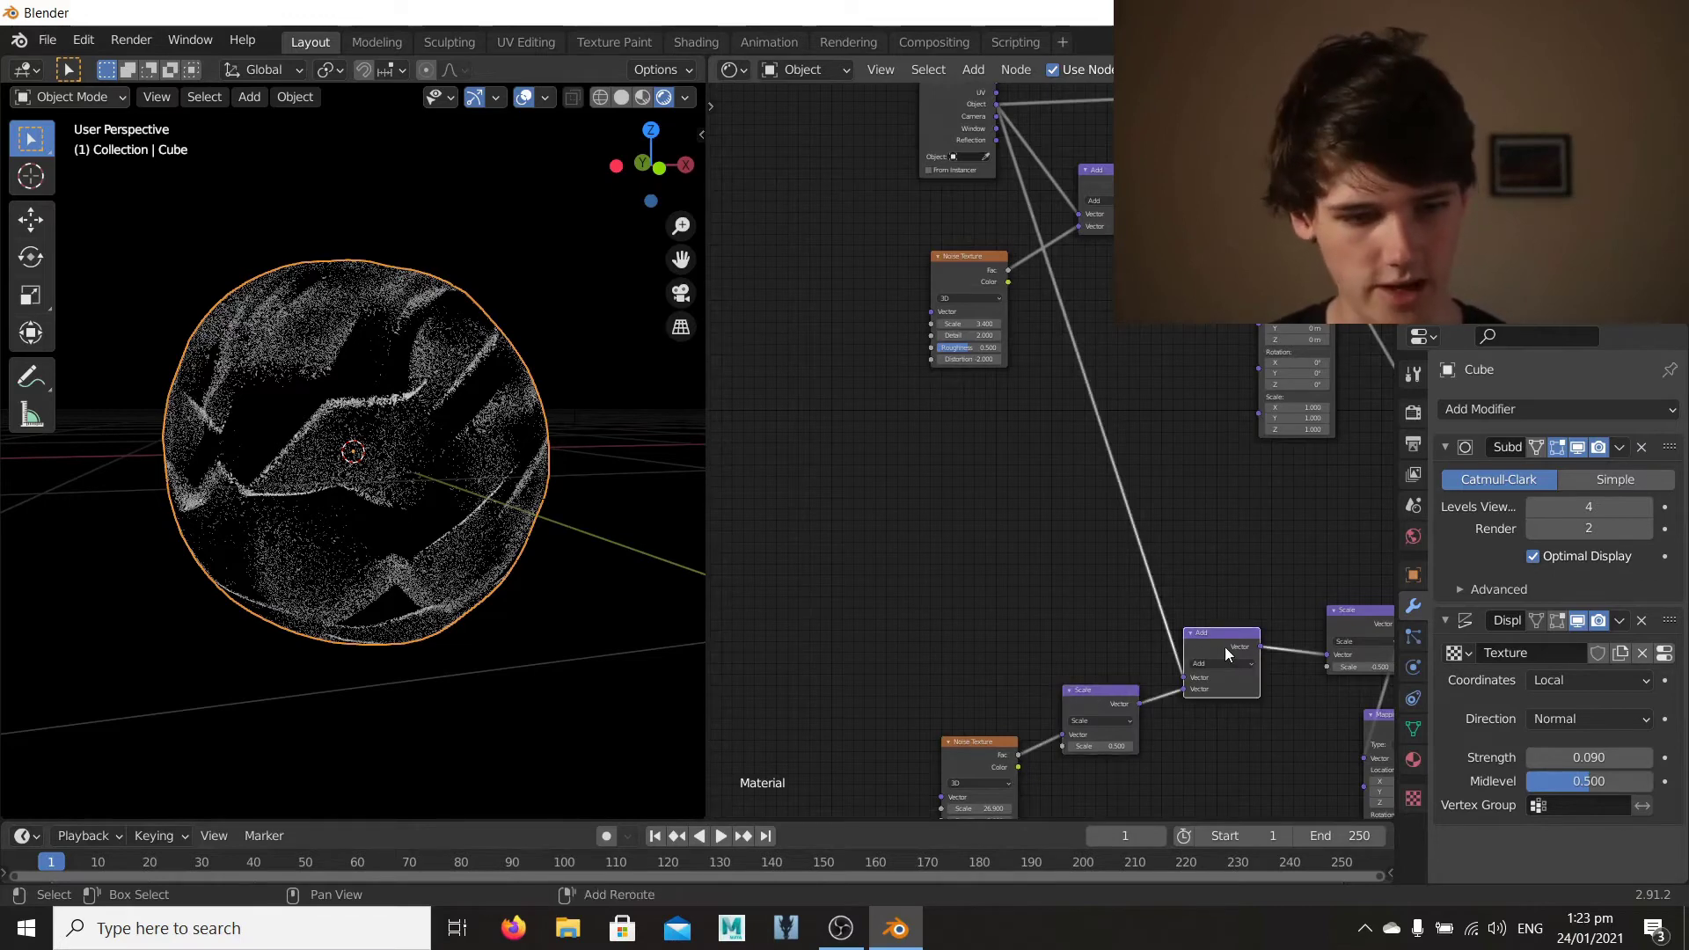
key(shift+d)
click(1103, 374)
middle_drag(954, 715, 989, 647)
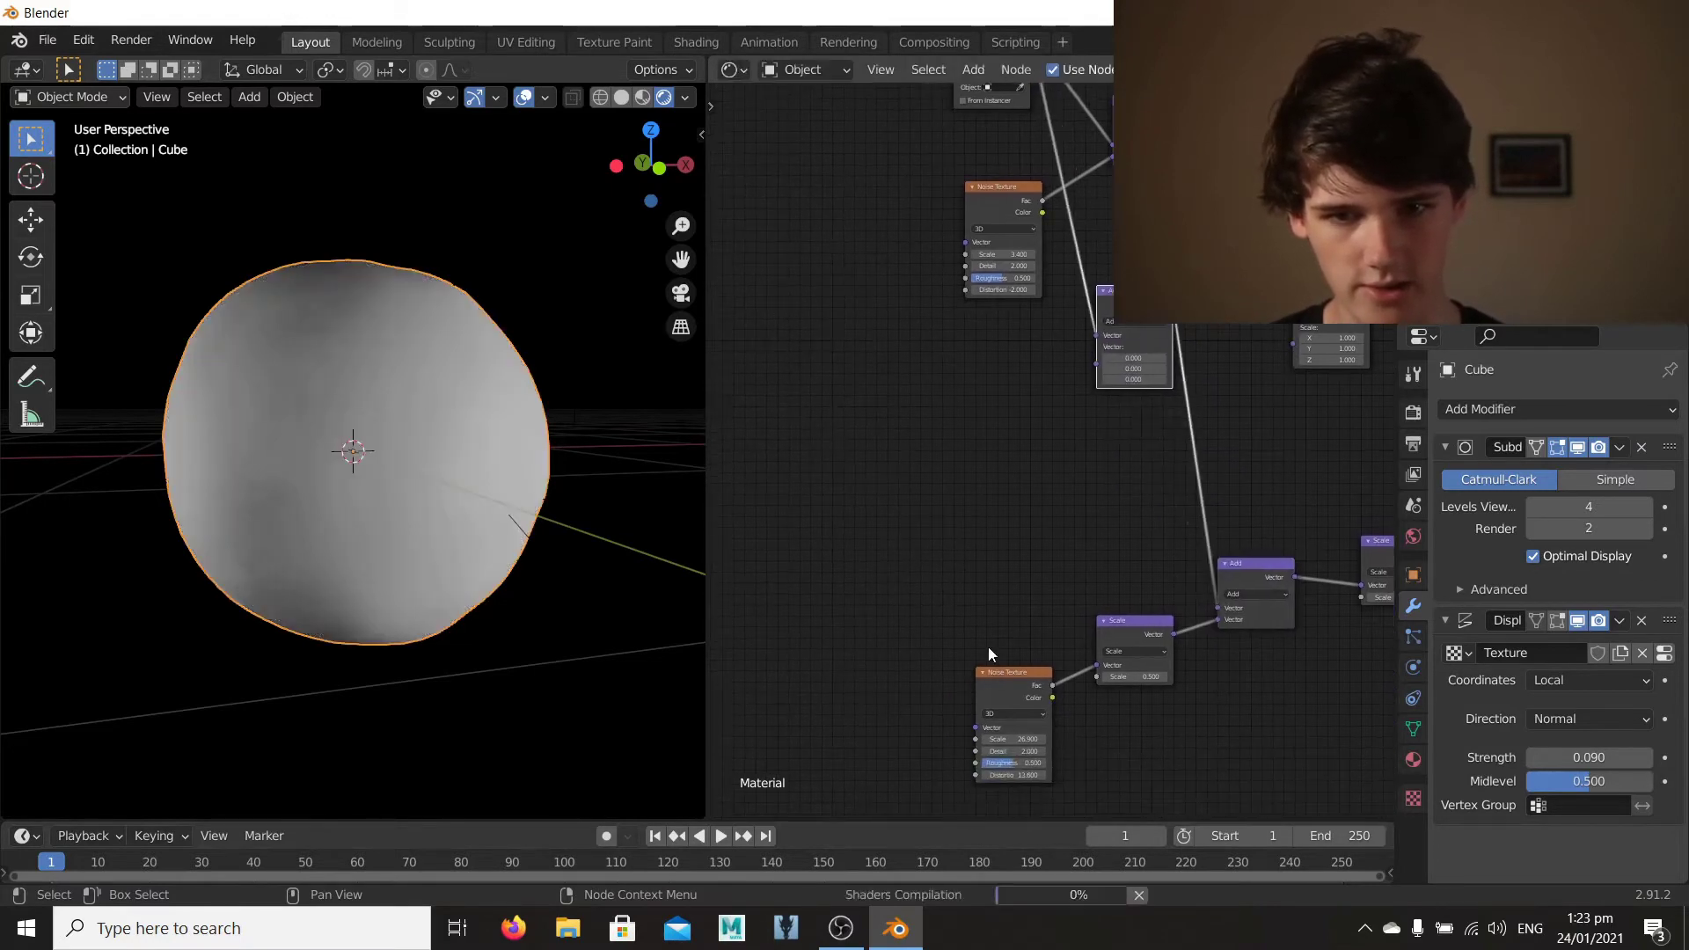
Step: Duplicate the lower Noise Texture and connect the copy's Fac output to the second input of the newly inserted Add node
click(1007, 687)
key(shift+d)
click(894, 455)
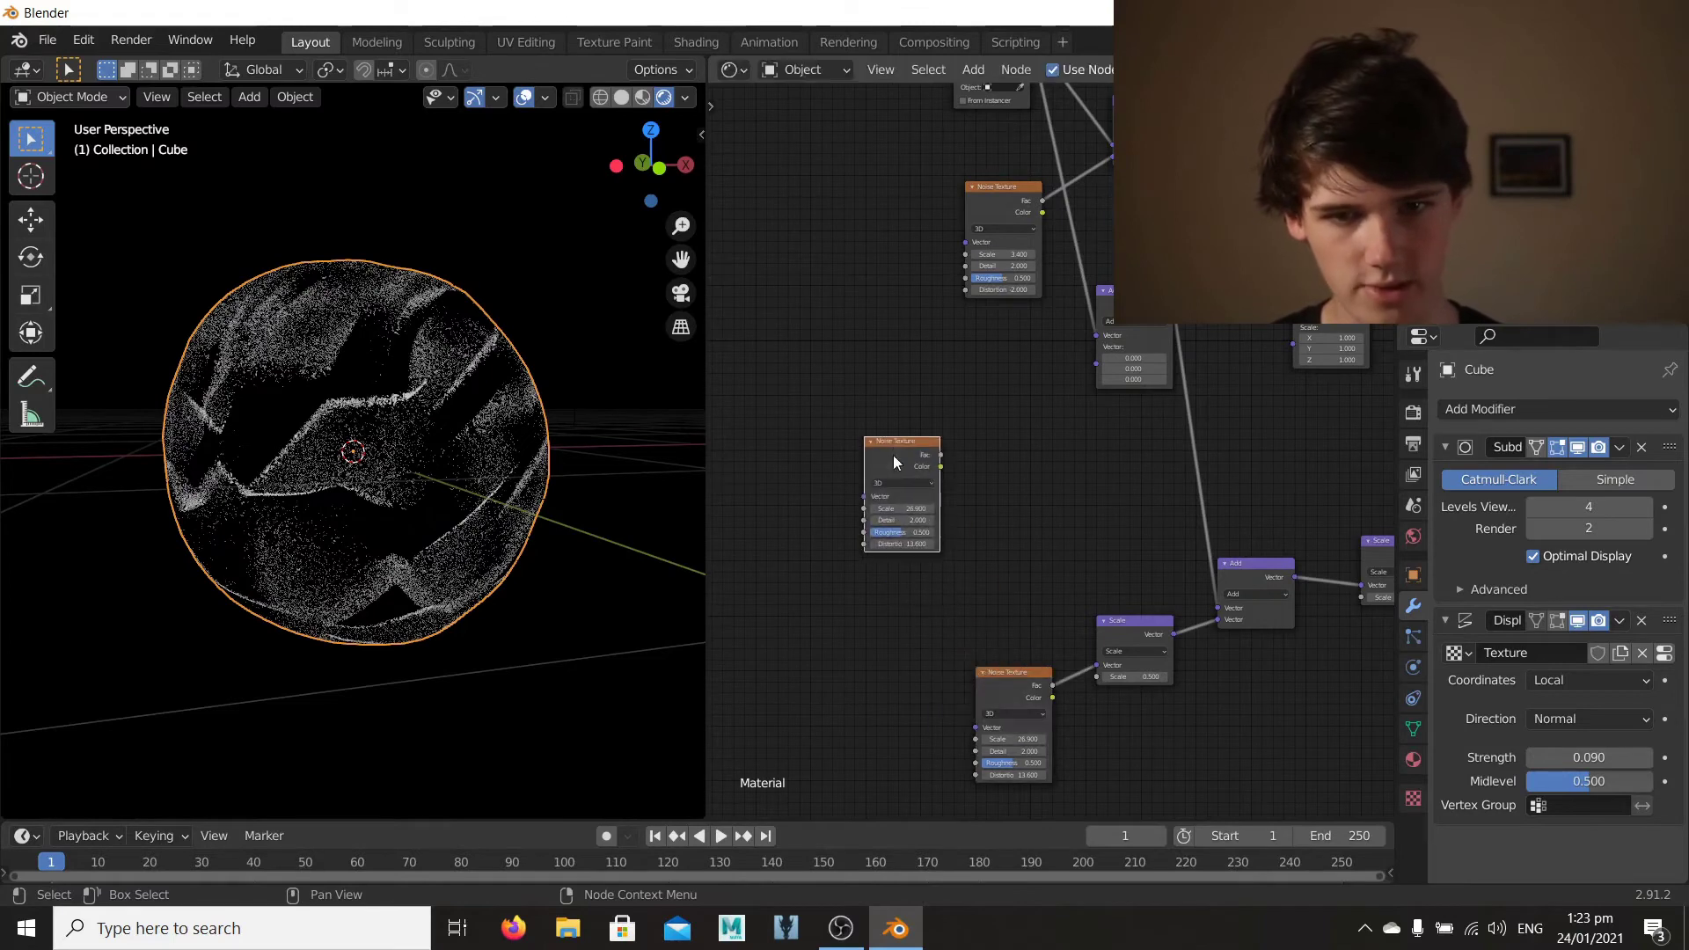
drag(941, 453, 1100, 364)
Step: Lower the new Noise Texture's Scale to about 17.1 and inspect the sphere's pattern from several sides and in close-up
scroll(1070, 399, up, 2)
middle_drag(923, 303, 969, 419)
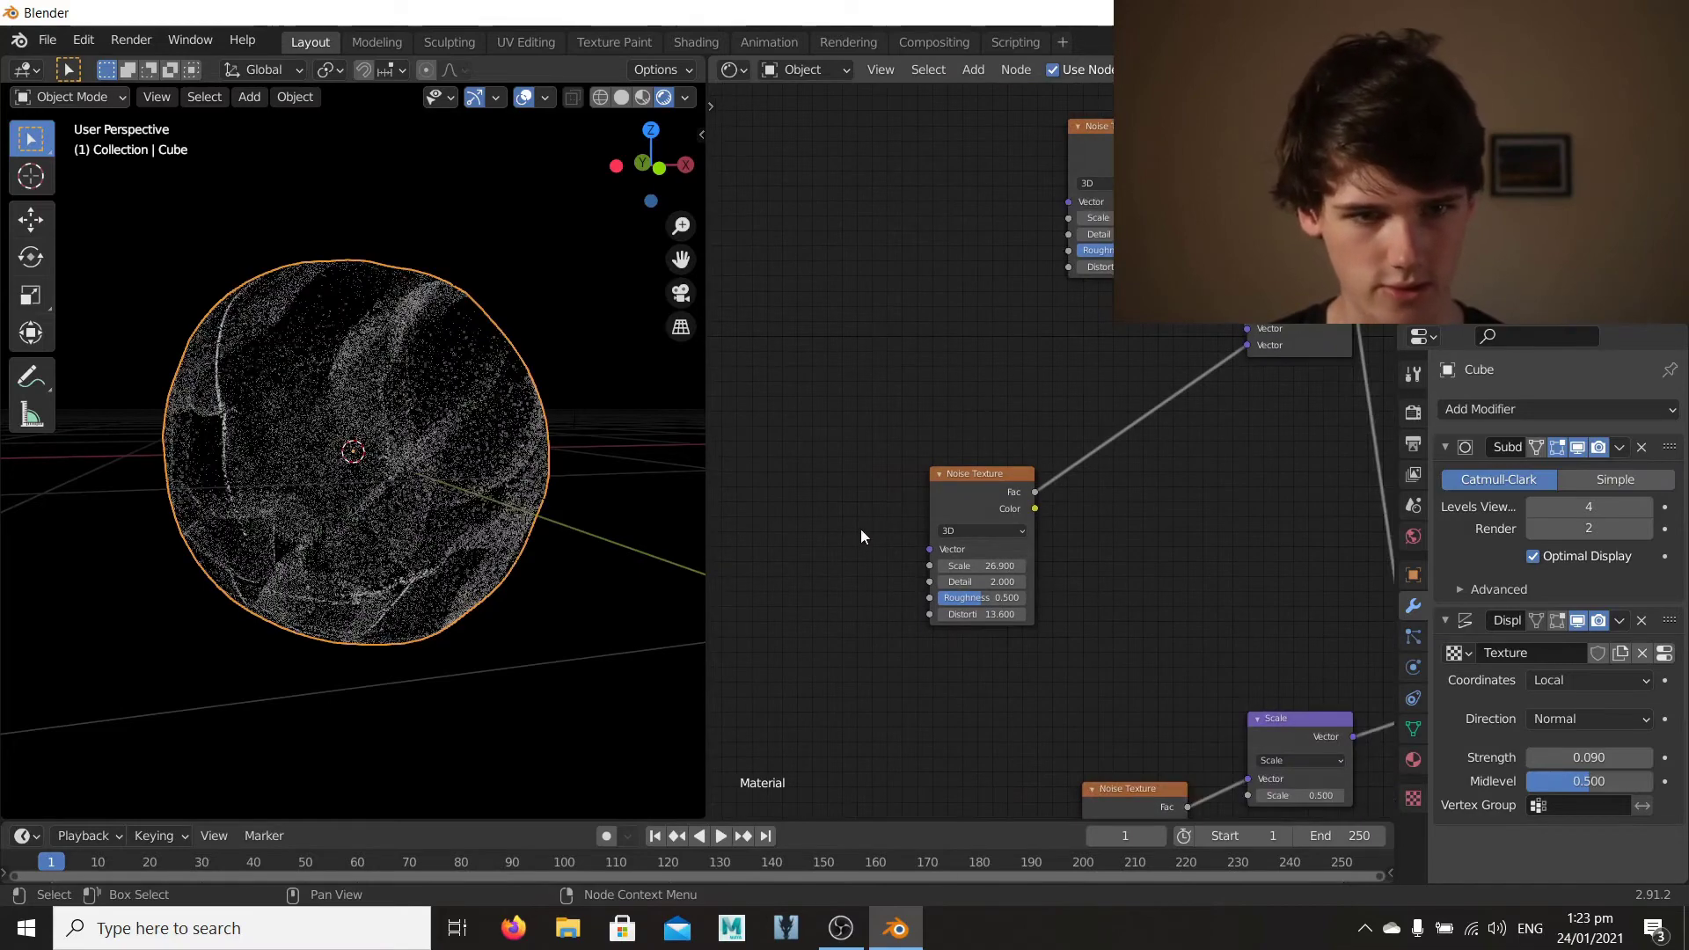
drag(968, 566, 858, 566)
middle_drag(455, 469, 515, 510)
scroll(478, 456, up, 5)
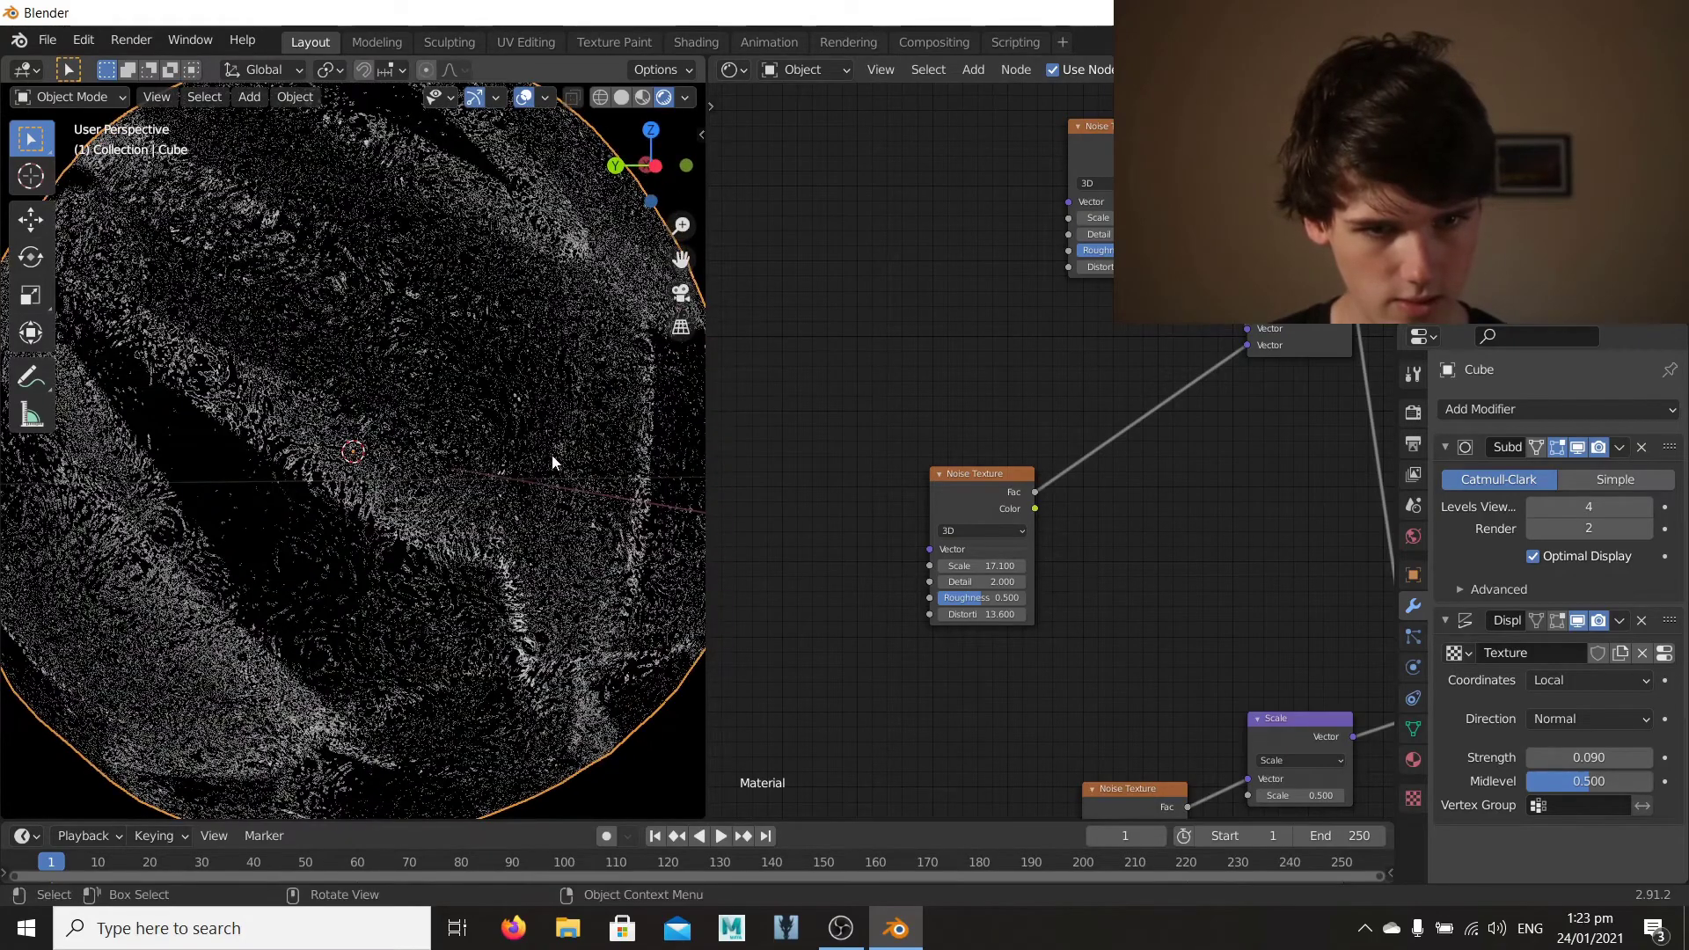
middle_drag(551, 456, 338, 439)
scroll(493, 471, down, 5)
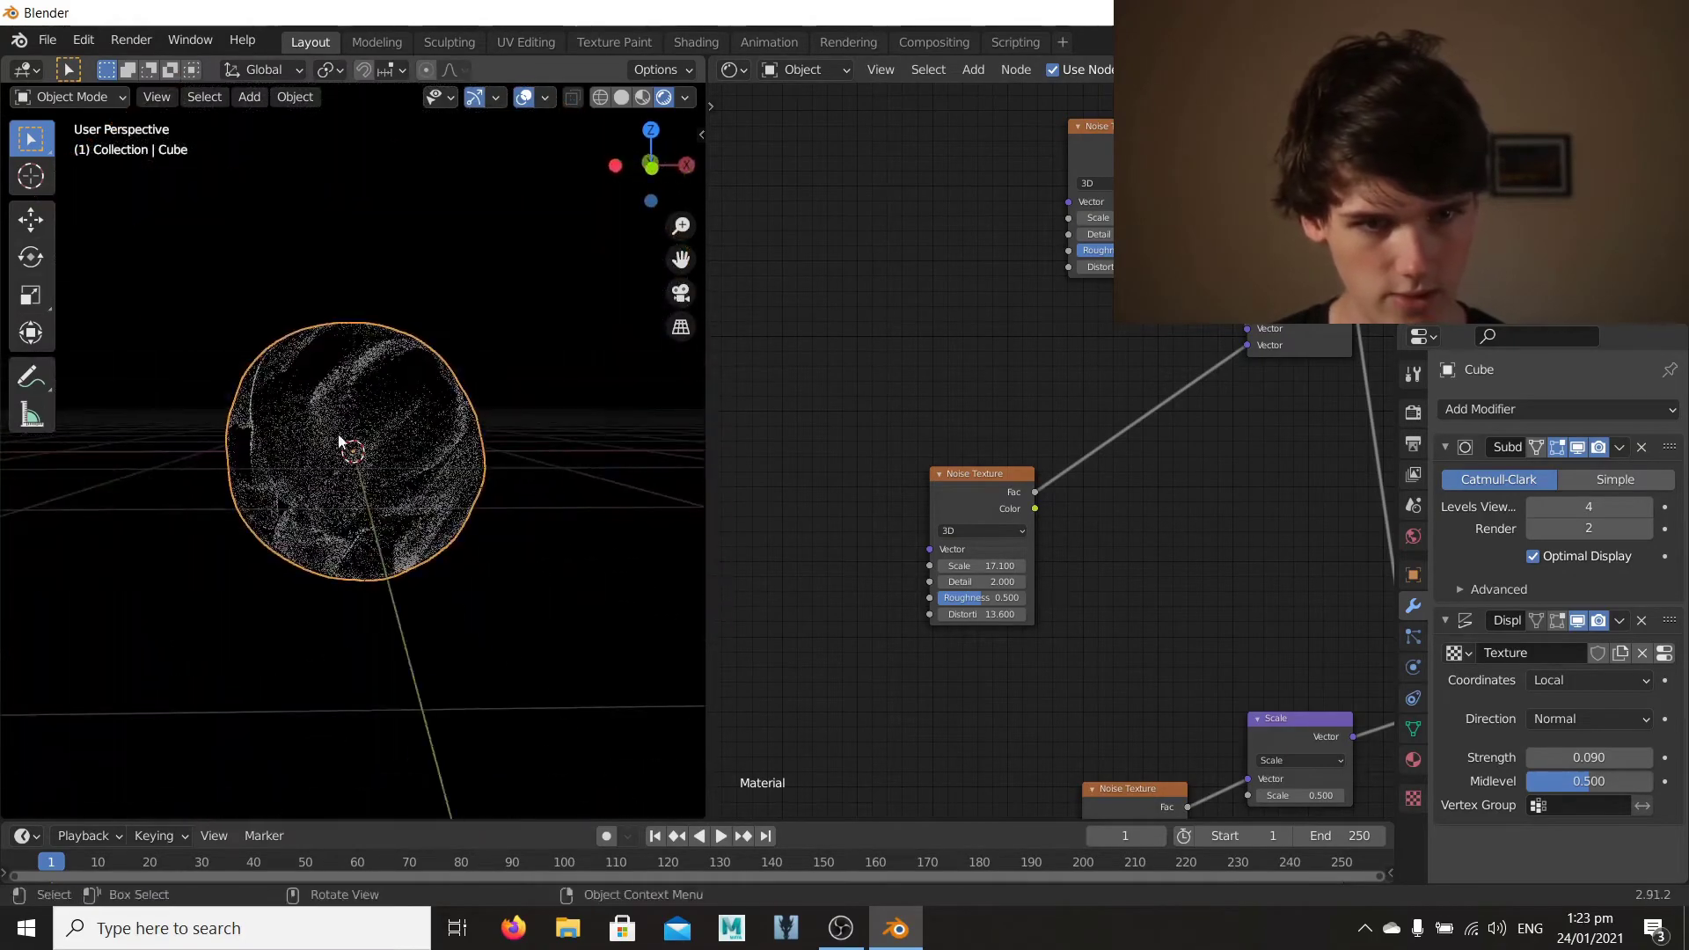
middle_drag(520, 466, 386, 528)
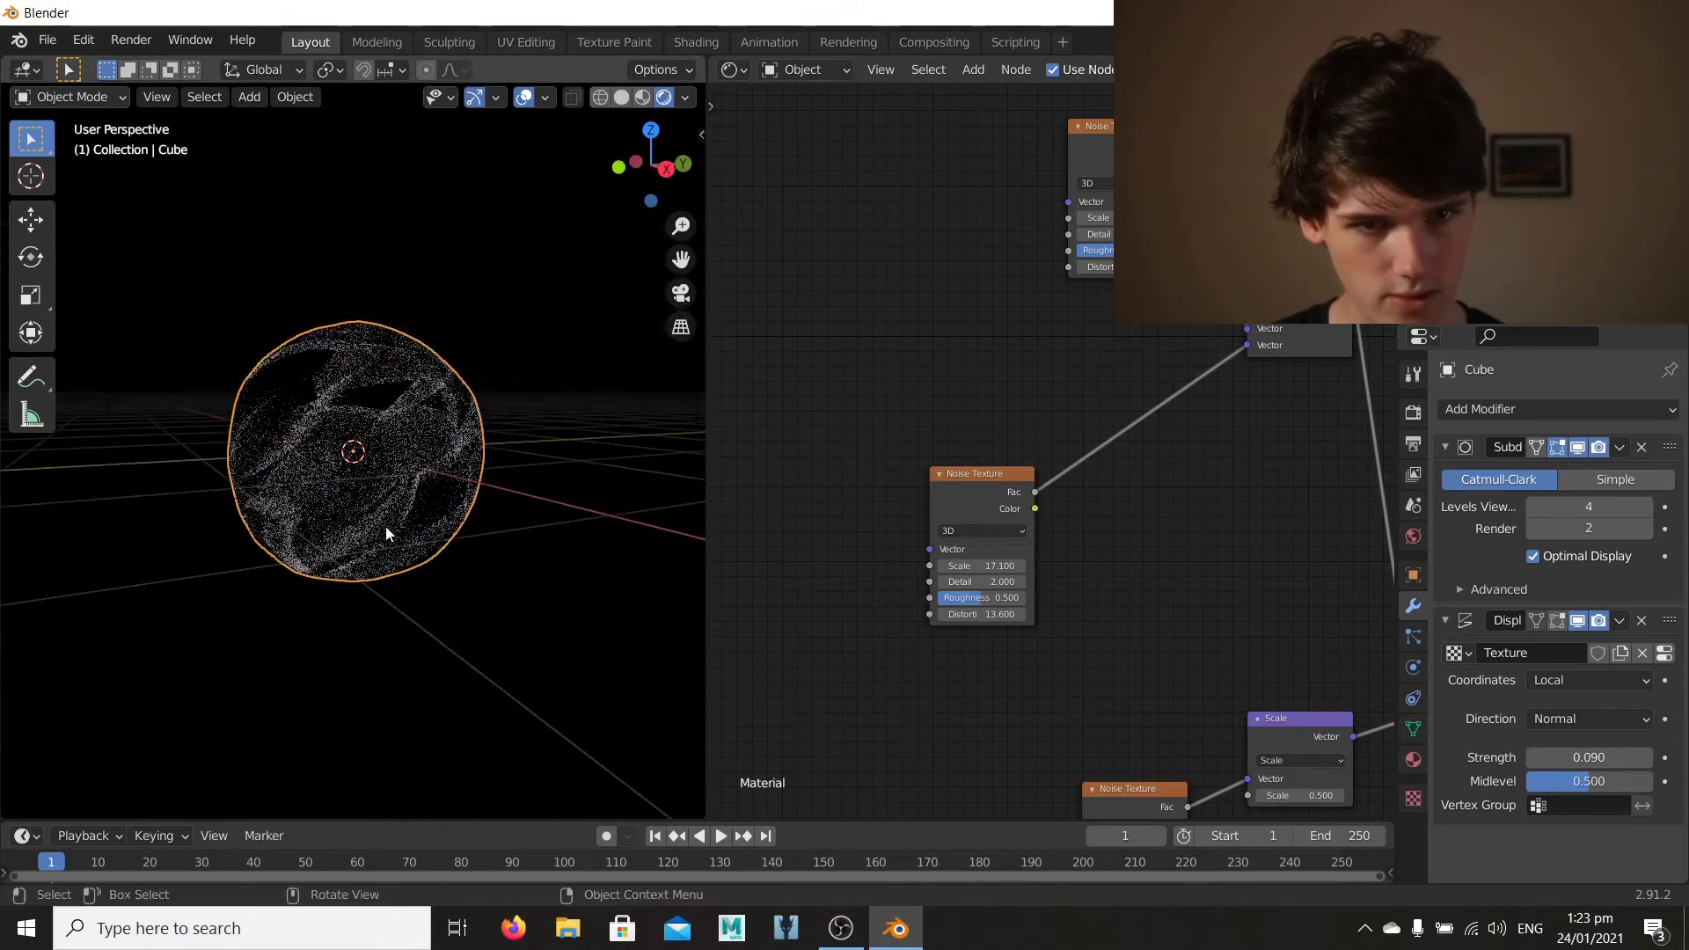
scroll(389, 519, up, 3)
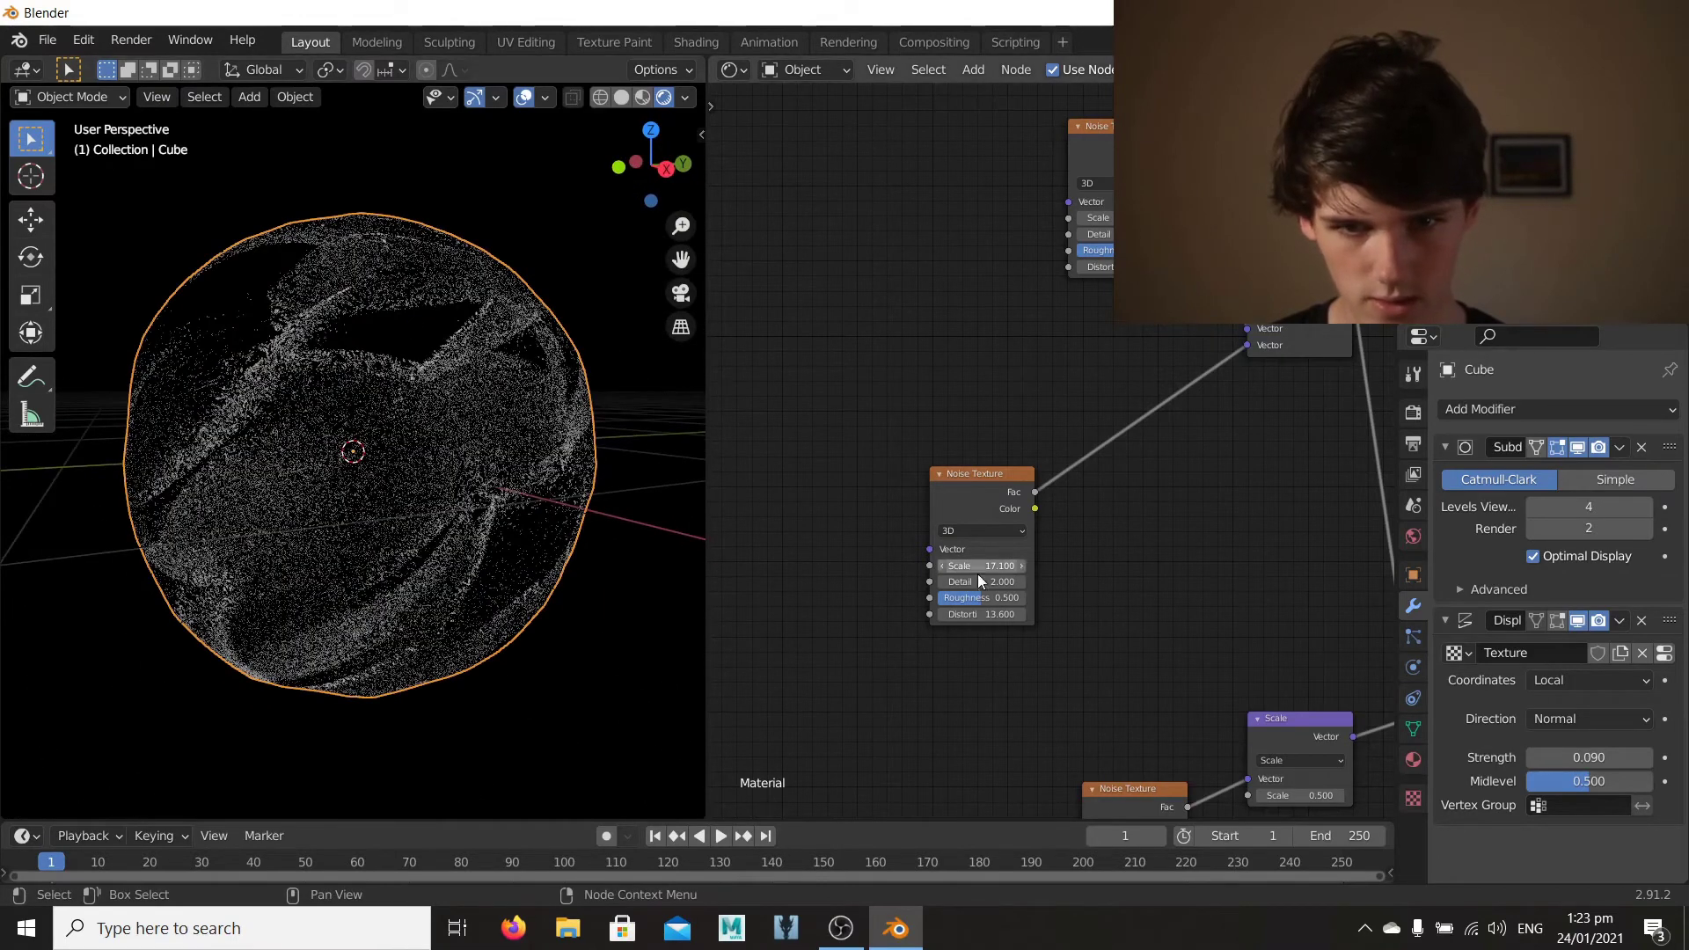
Step: Set the new Noise Texture's Distortion to 0 and lower its Scale to about 9.1
double_click(981, 611)
text(0)
key(Return)
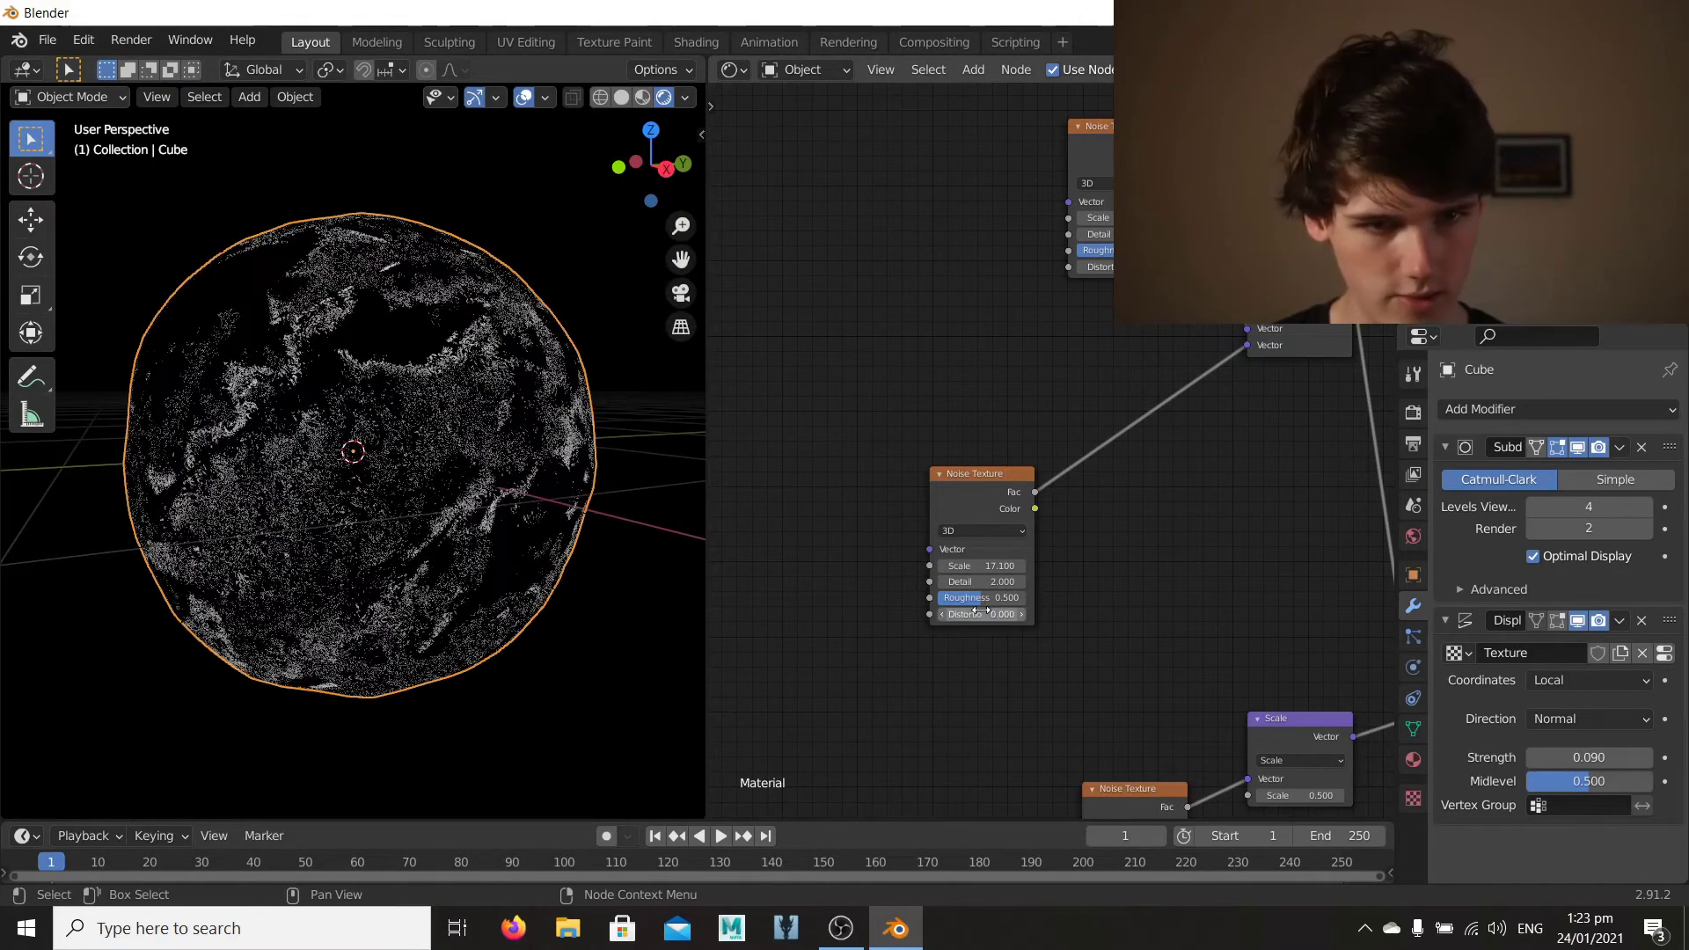
drag(981, 566, 911, 566)
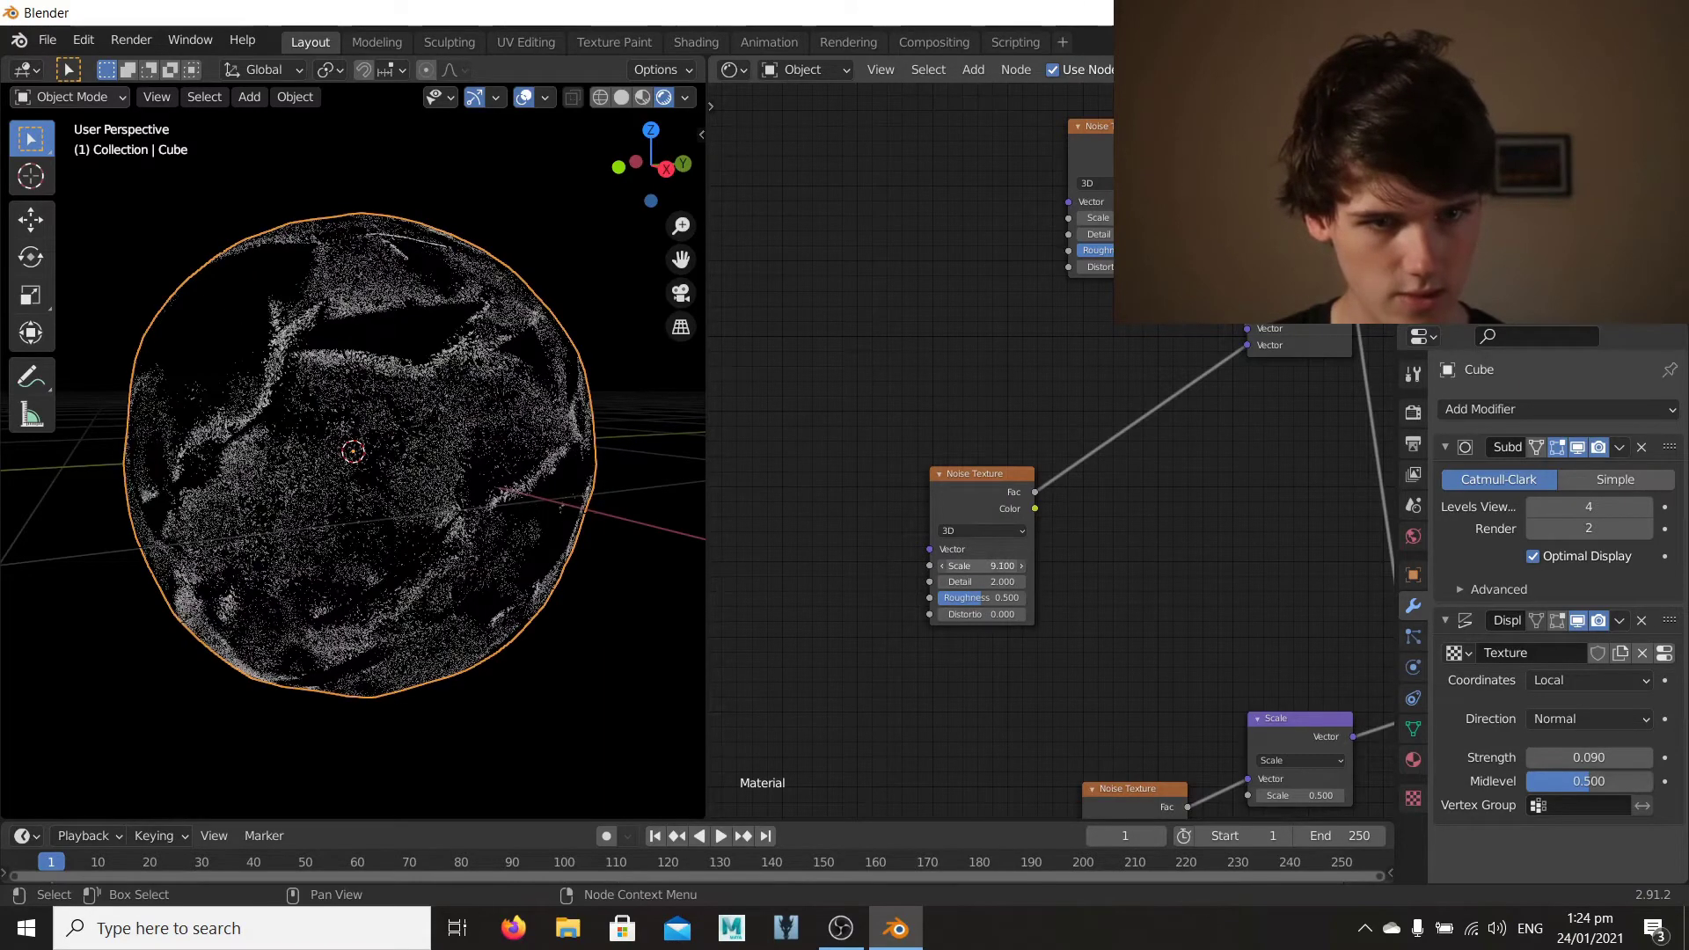
Step: Set the new Noise Texture's Distortion to 1.8 and Scale to 10.4, and inspect the sphere's pattern from several sides
drag(975, 614, 996, 565)
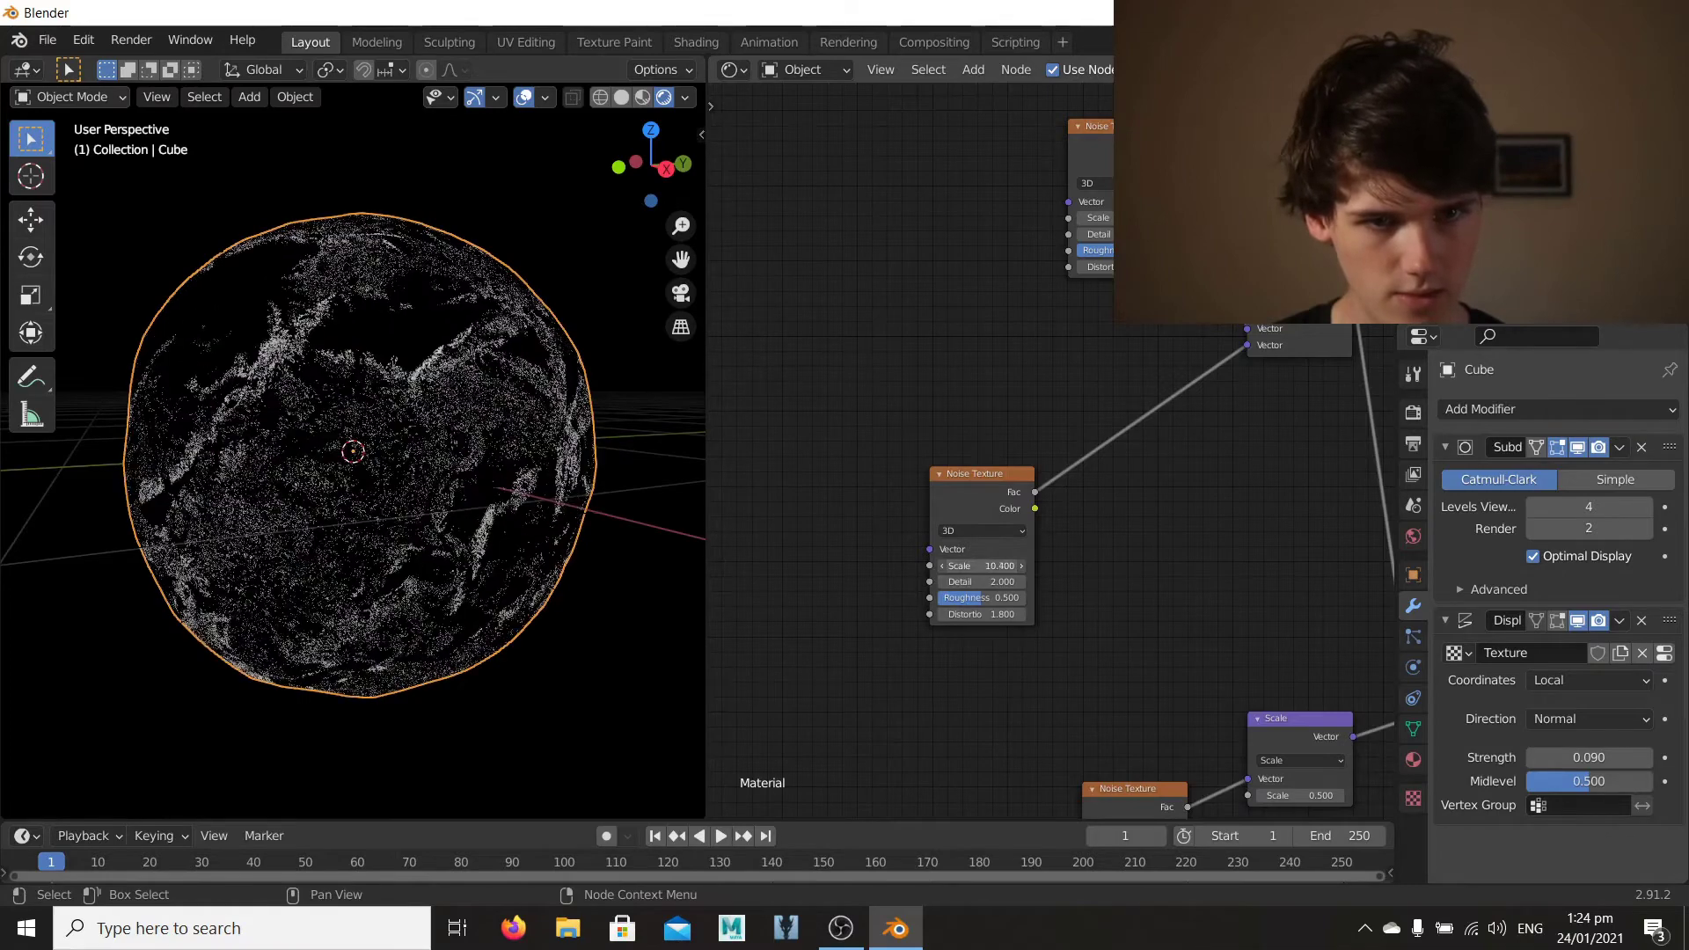
middle_drag(585, 479, 358, 581)
middle_drag(218, 476, 313, 503)
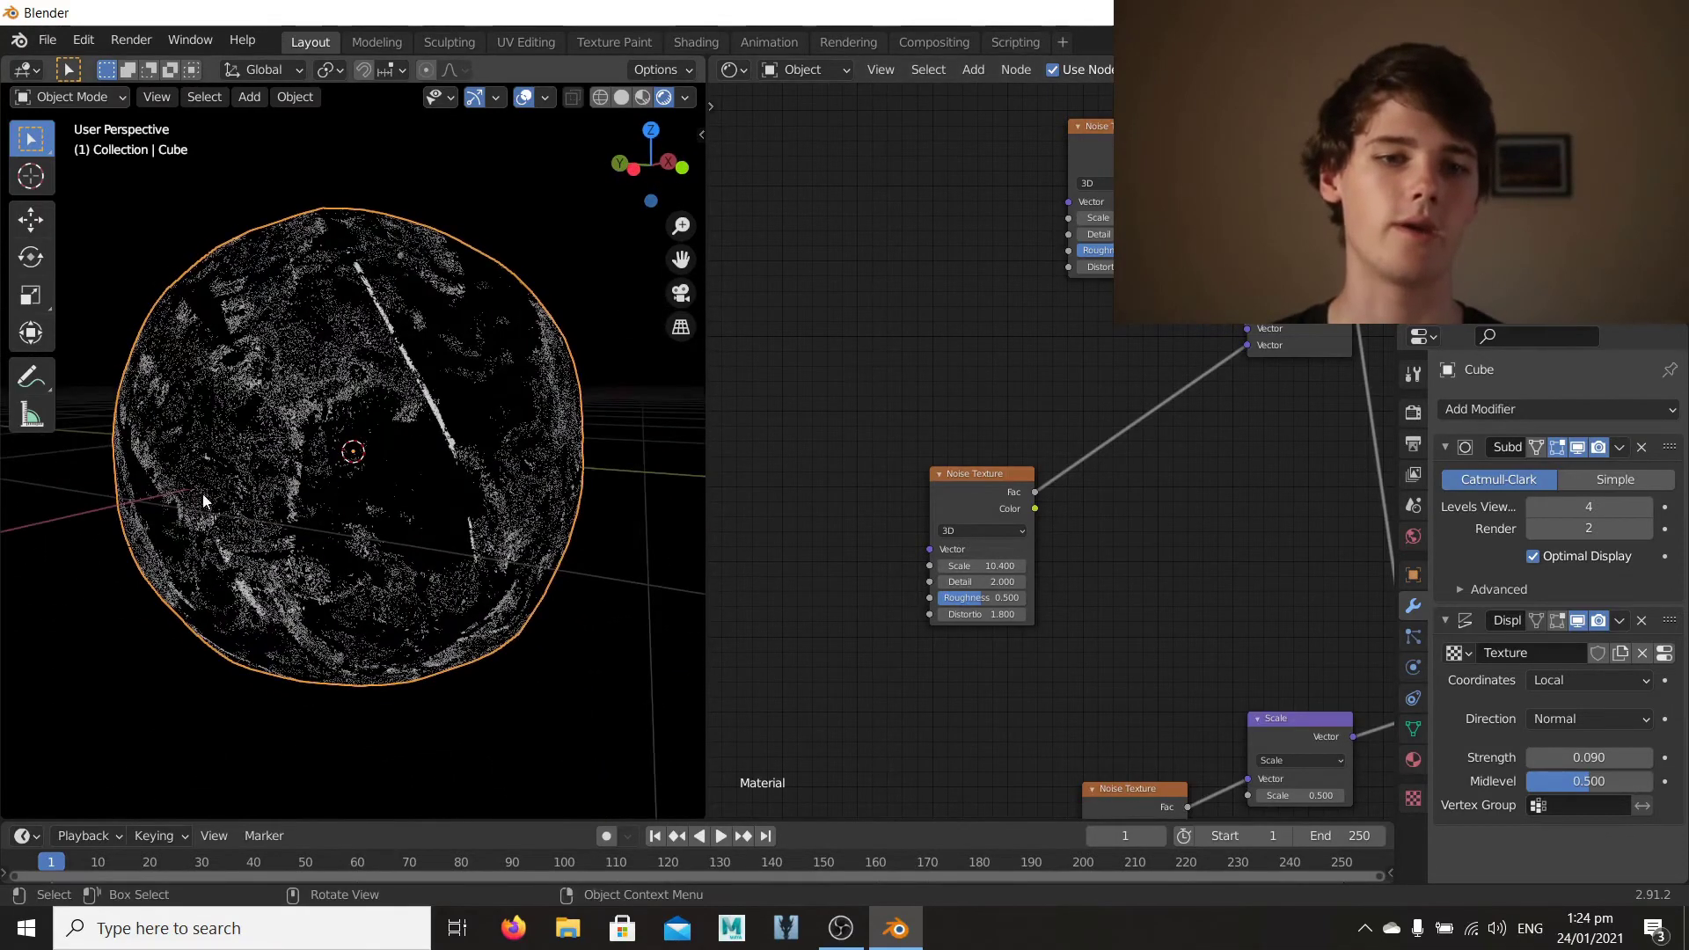
middle_drag(202, 494, 246, 583)
middle_drag(269, 639, 309, 552)
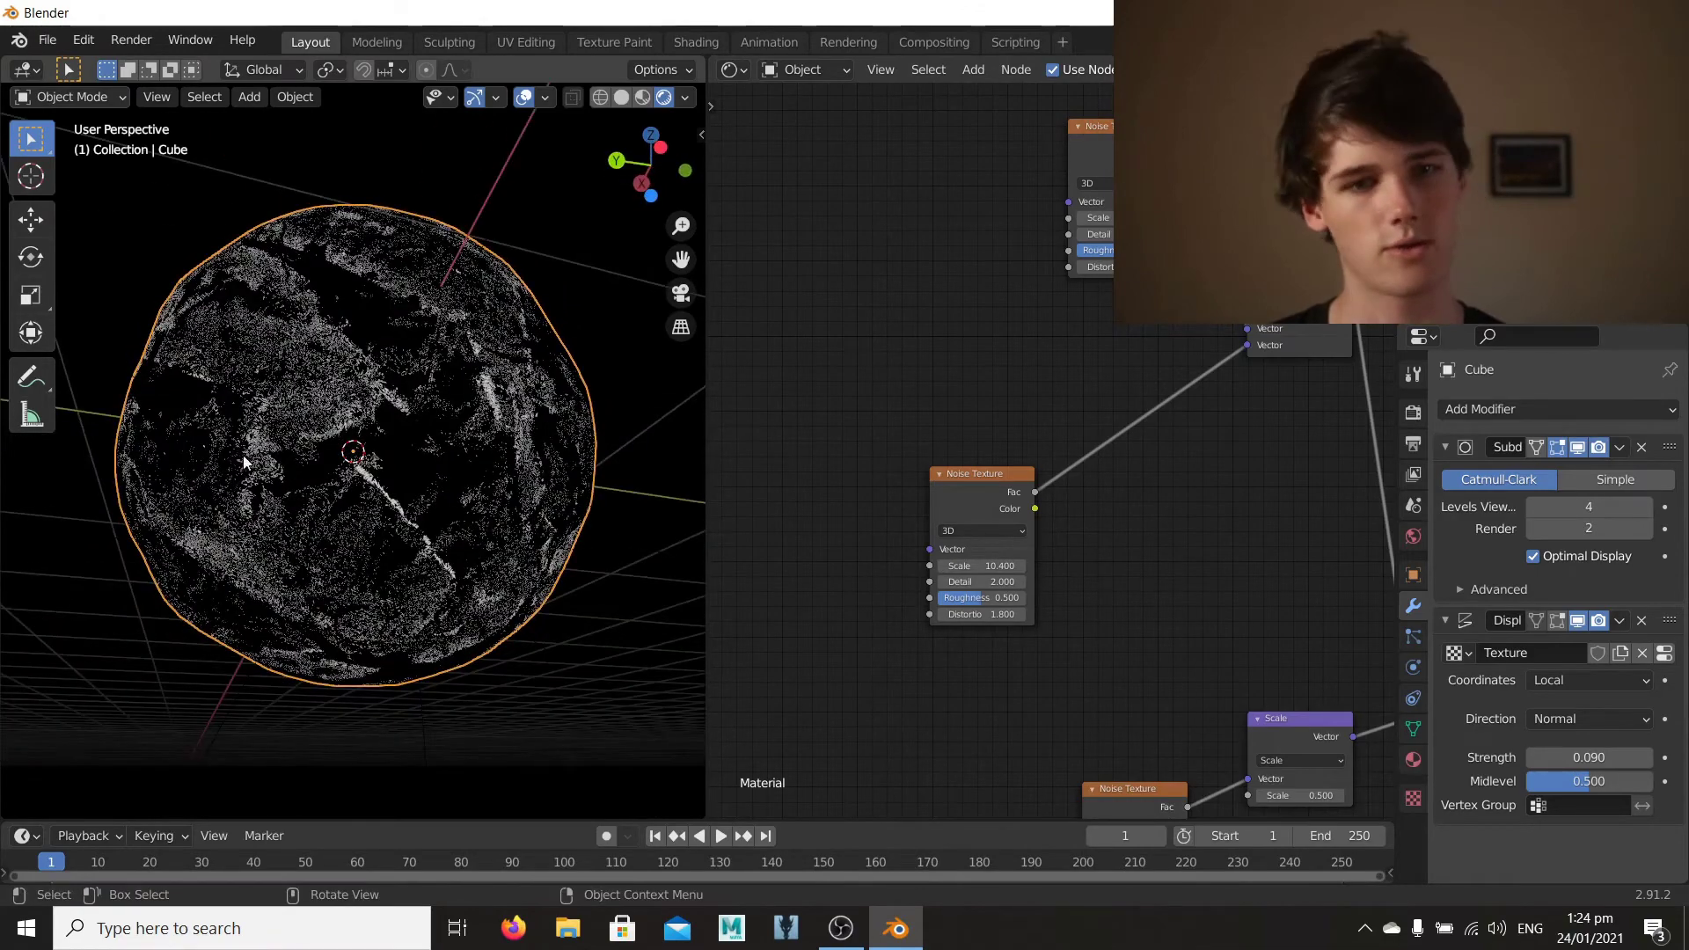
middle_drag(246, 463, 302, 503)
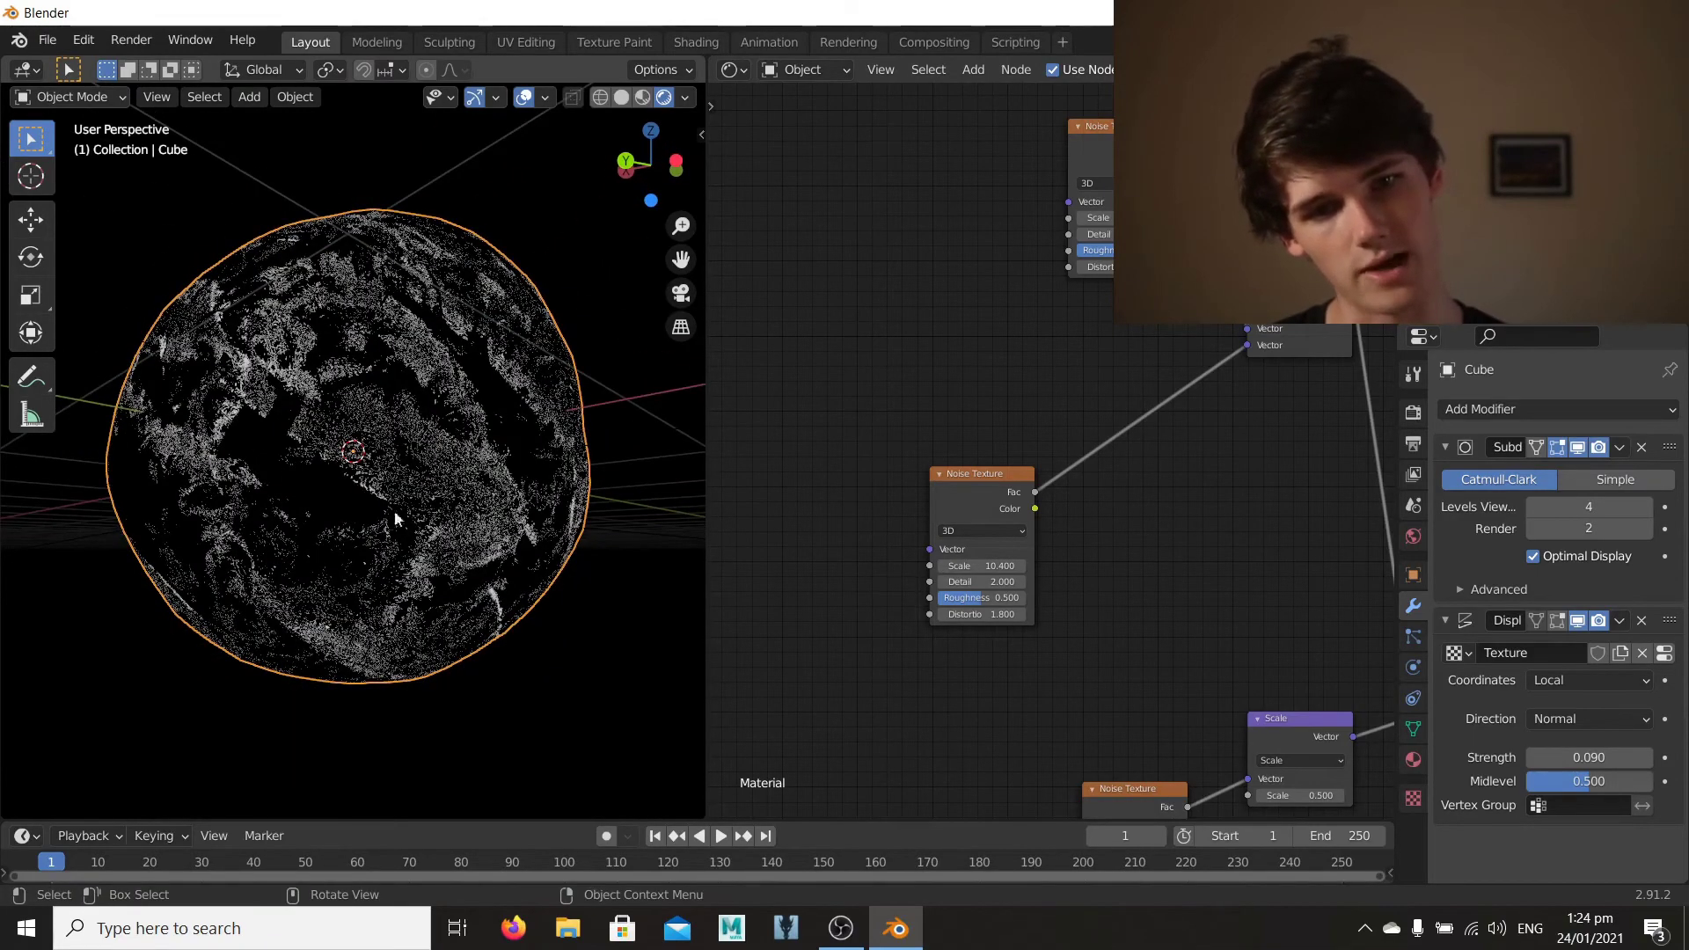
Step: Add a ColorRamp node on the link leaving the lower Compare node
scroll(1233, 443, down, 3)
middle_drag(1138, 514, 938, 547)
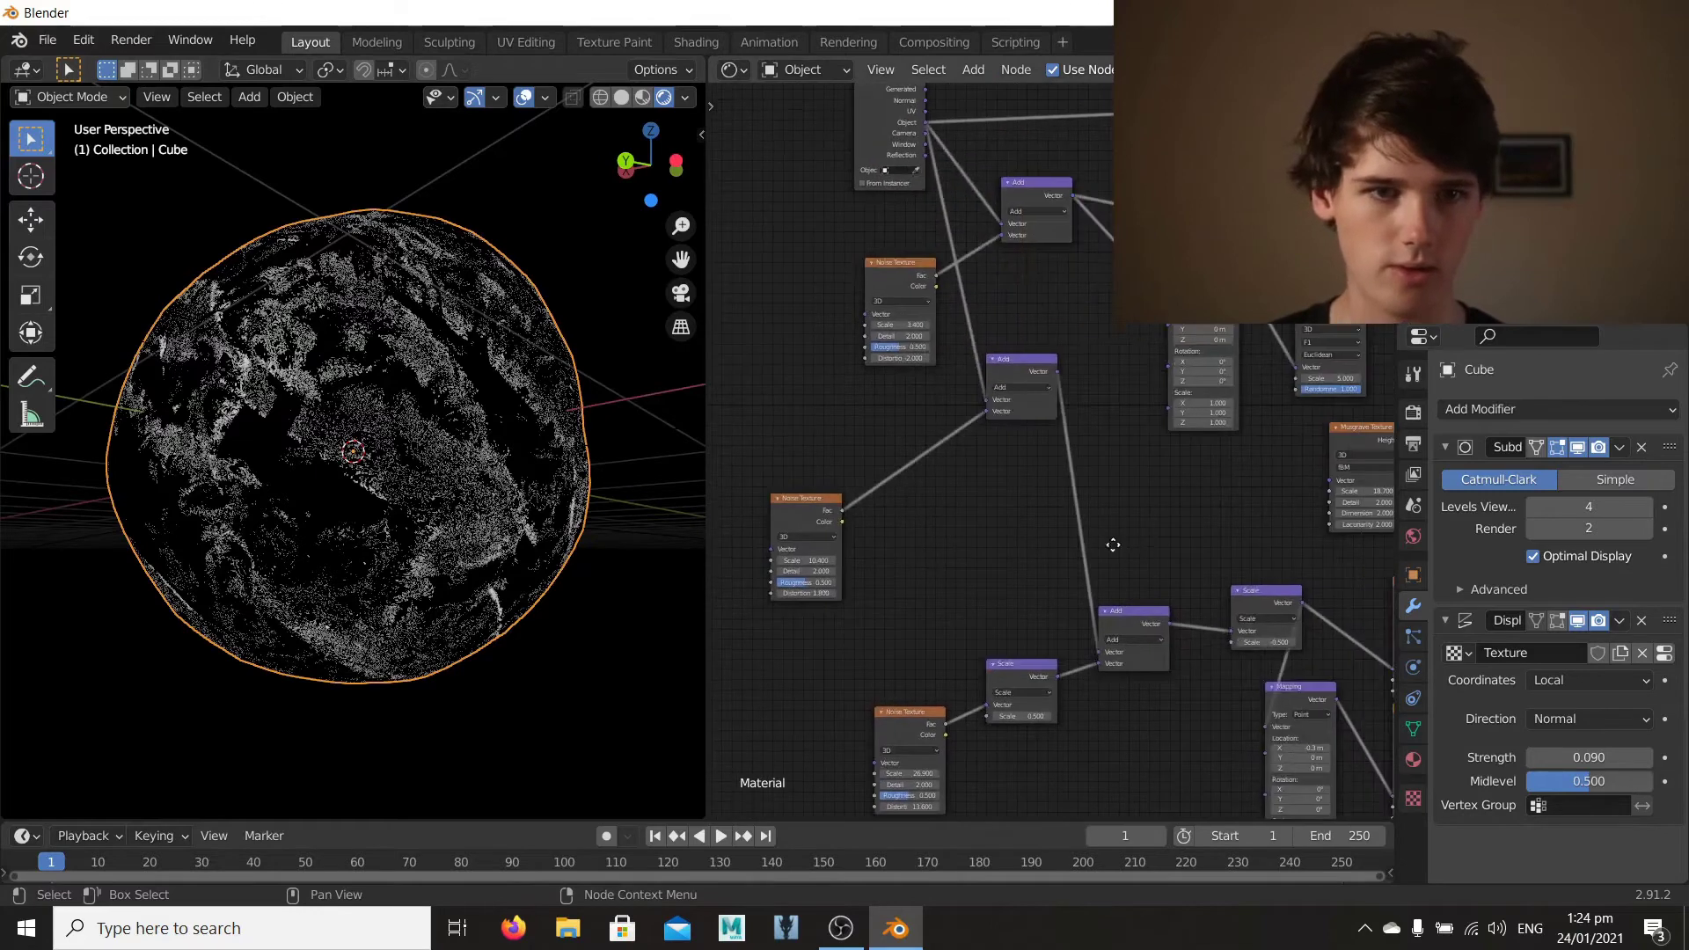
middle_drag(1113, 544, 996, 562)
mouse_move(1206, 522)
middle_down()
mouse_move(1086, 461)
mouse_move(1157, 524)
mouse_move(880, 513)
middle_up()
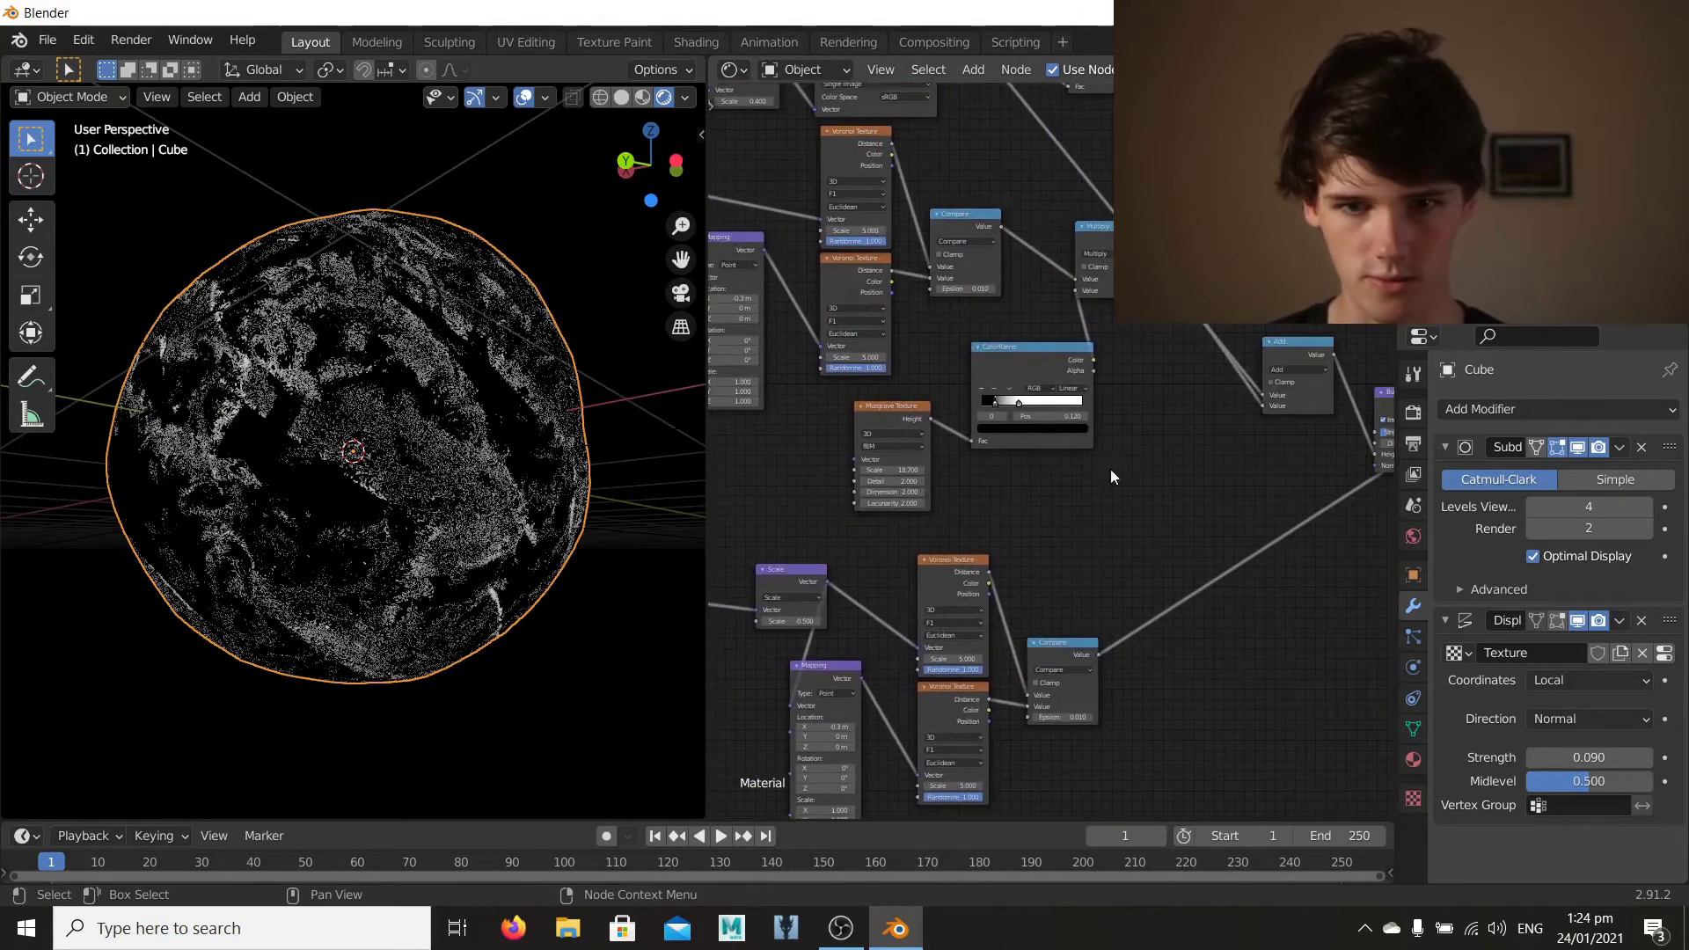
middle_drag(1110, 468, 1000, 482)
scroll(1000, 519, down, 2)
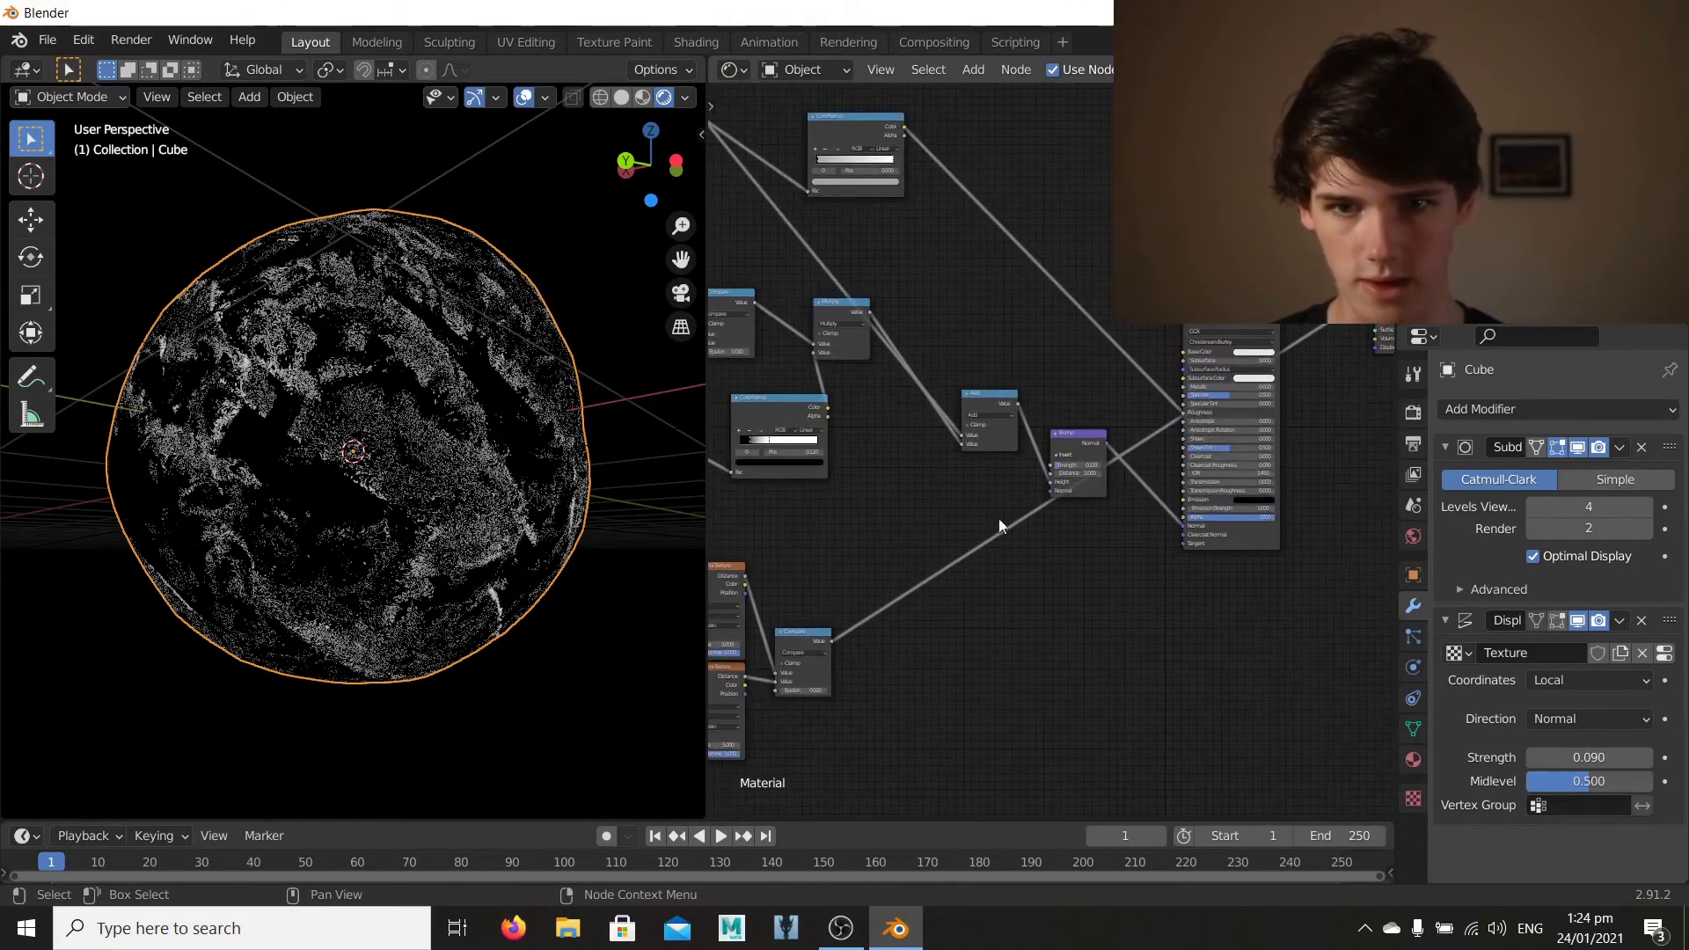
middle_drag(1110, 496, 1005, 552)
scroll(961, 626, up, 4)
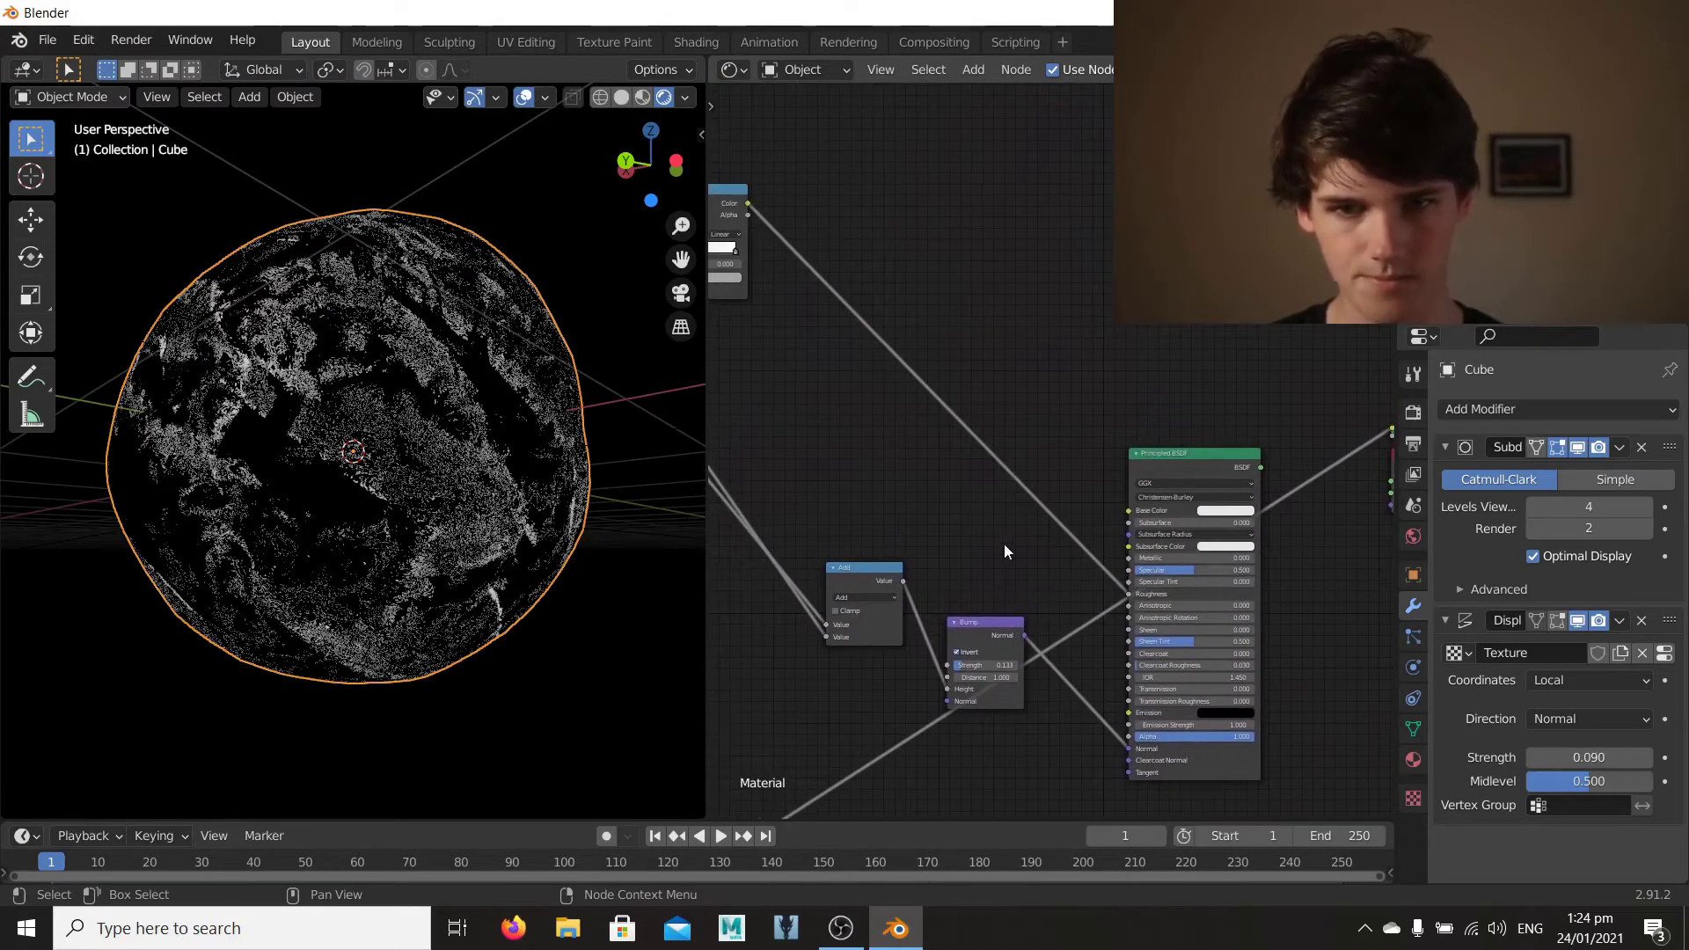
middle_drag(789, 746, 979, 497)
key(shift+a)
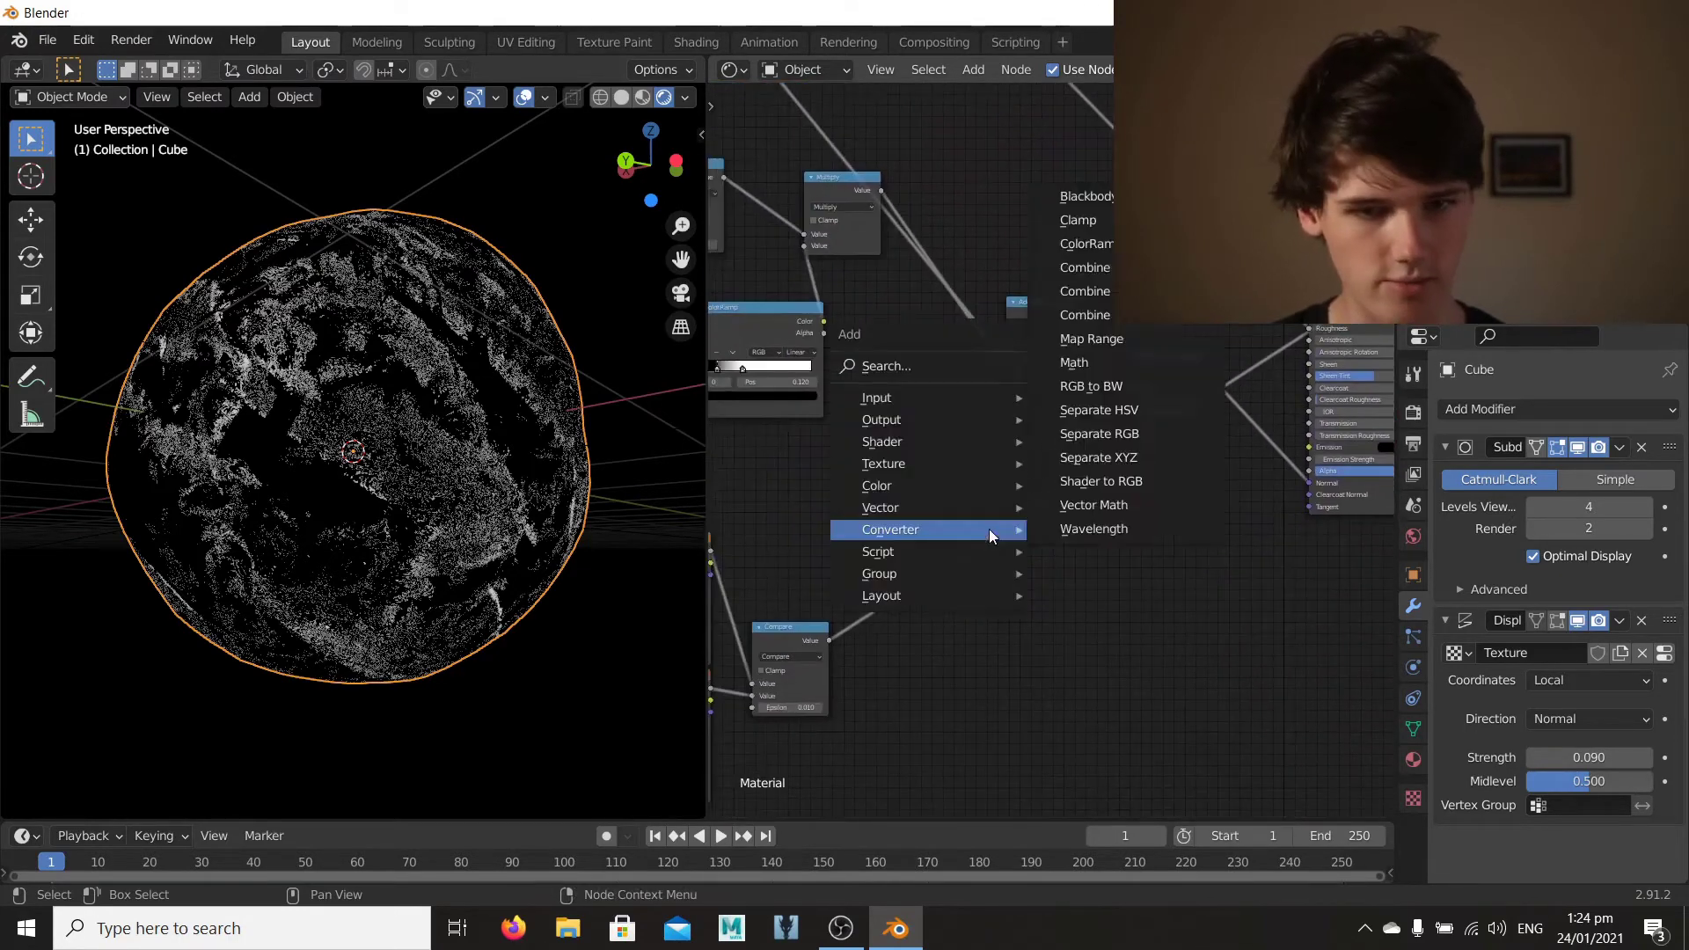
click(1087, 243)
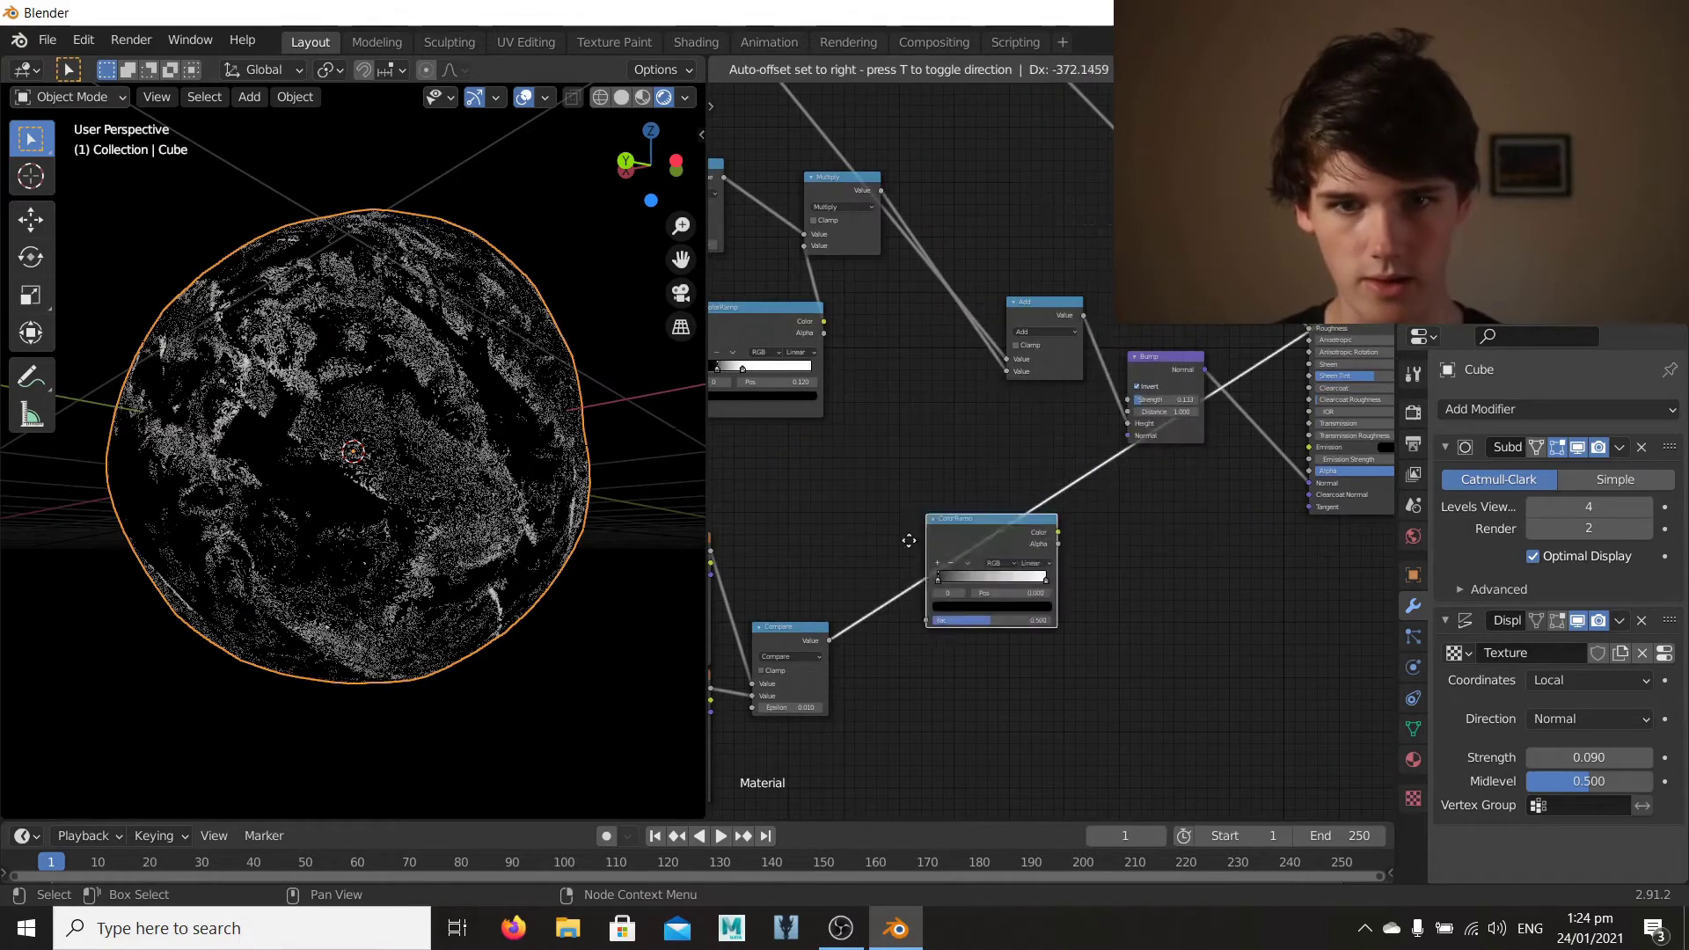
Step: Insert the ColorRamp after the lower Compare node and colour its first stop muted dark blue, hue about 0.571 and value about 0.363
click(903, 512)
scroll(915, 612, up, 2)
click(931, 651)
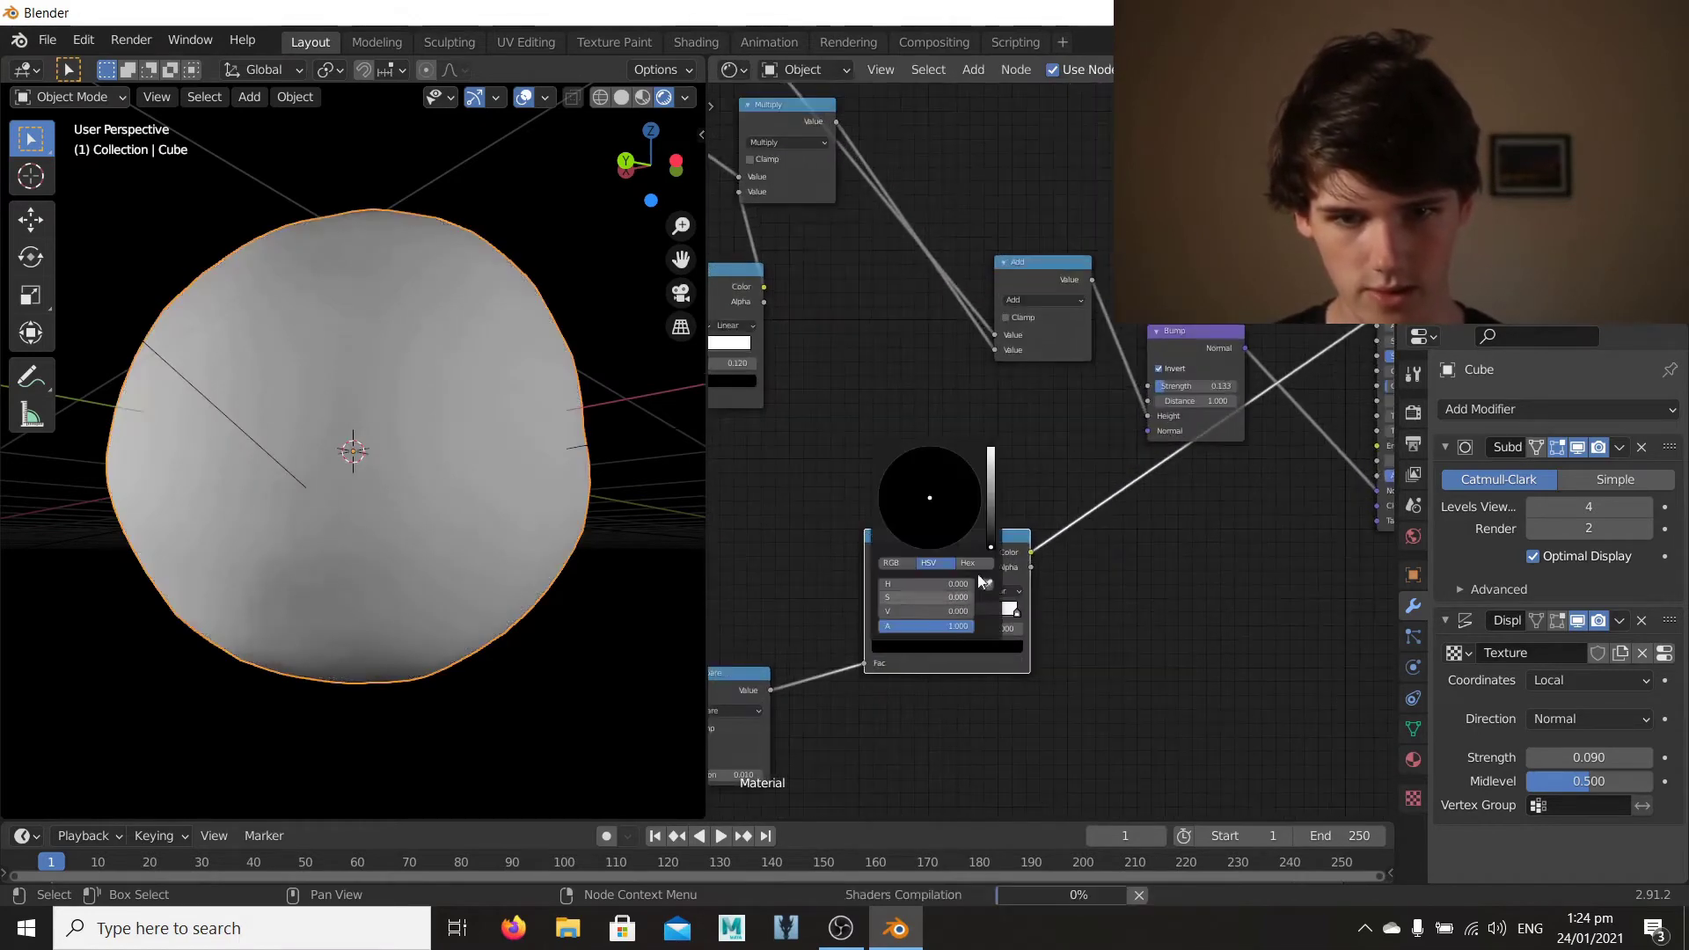
drag(990, 547, 991, 508)
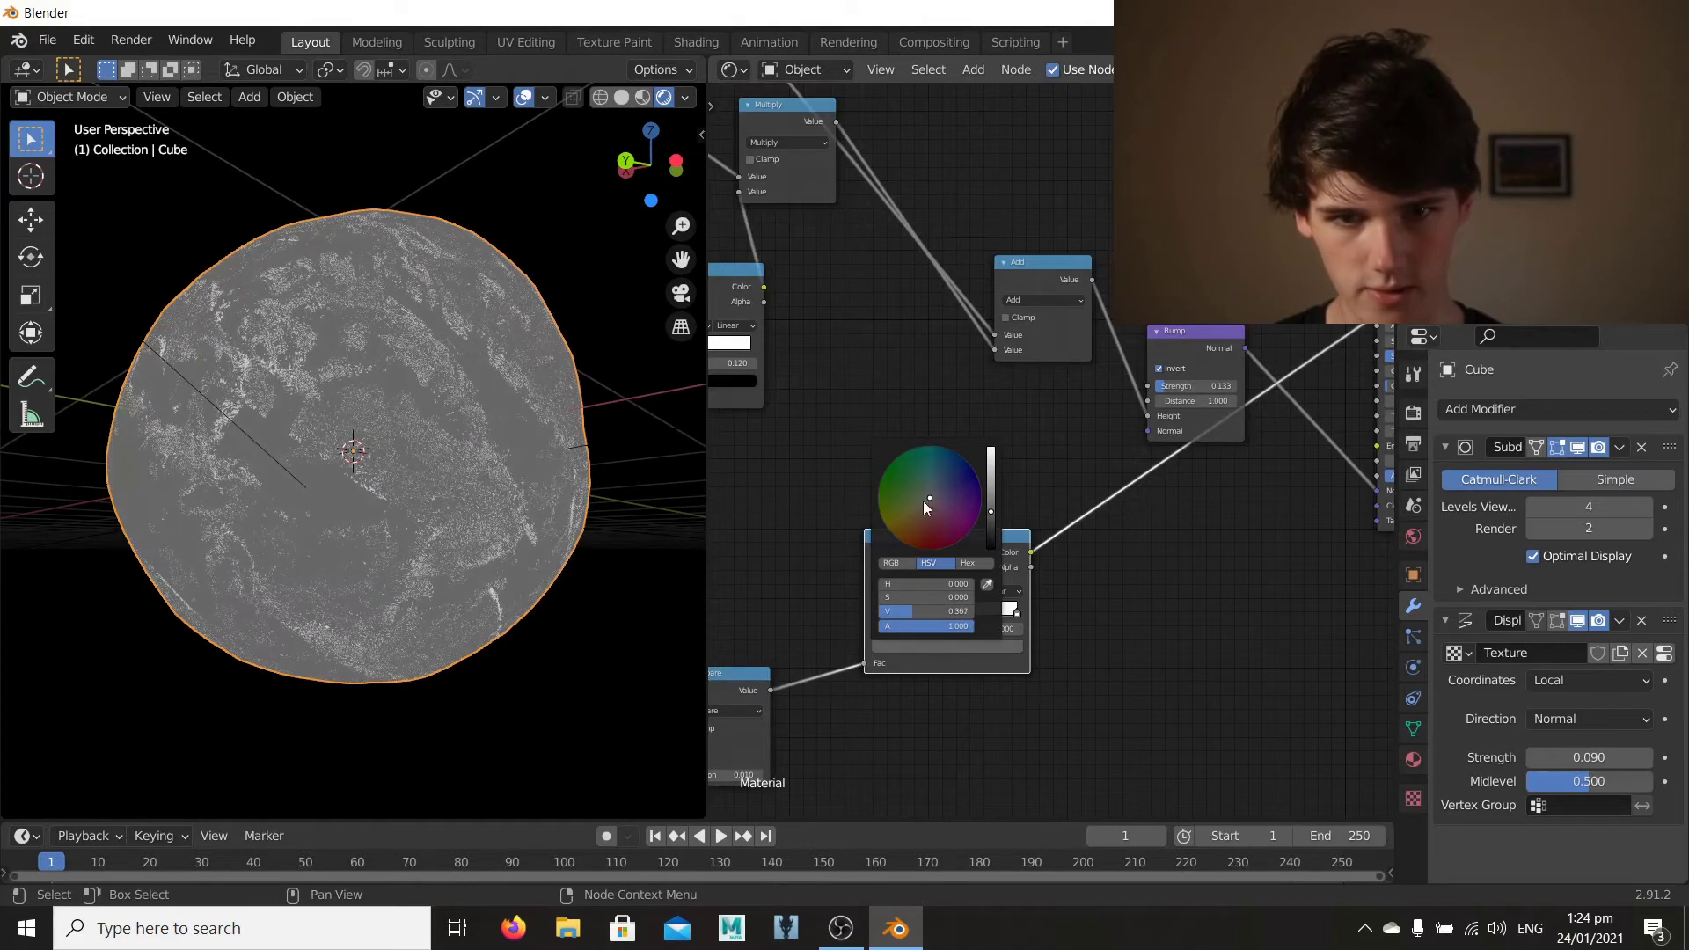
click(922, 500)
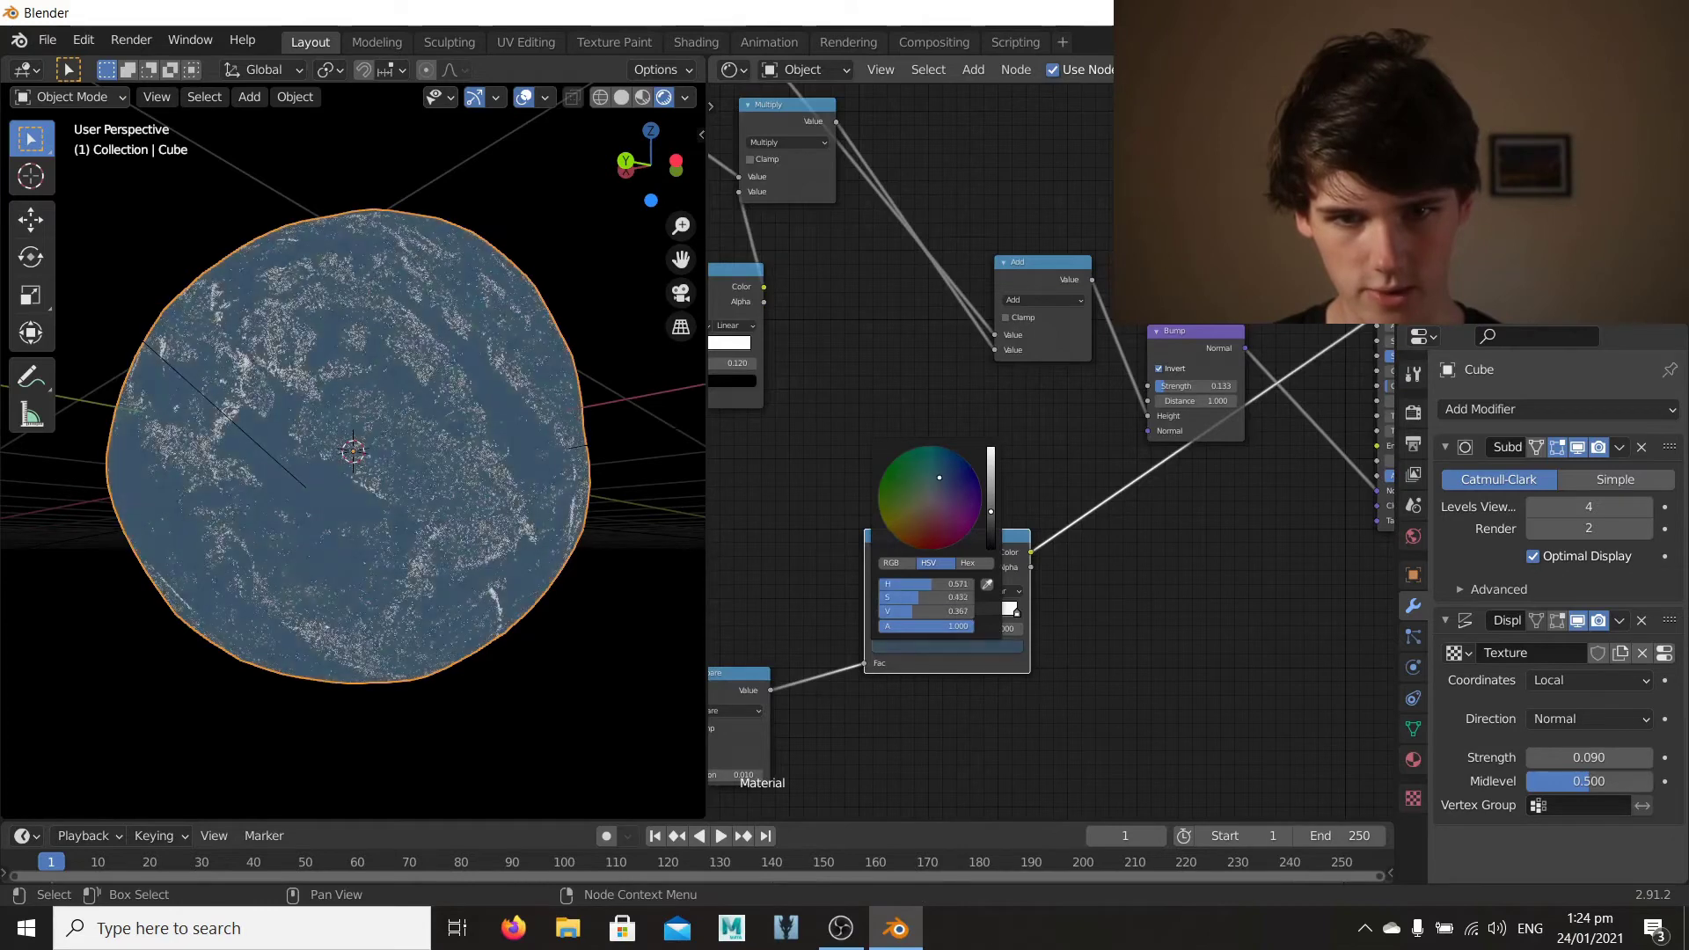
Step: Colour the ColorRamp's end stop light blue with hue 0.595, saturation about 0.574 and value 1.000
click(1017, 609)
click(994, 647)
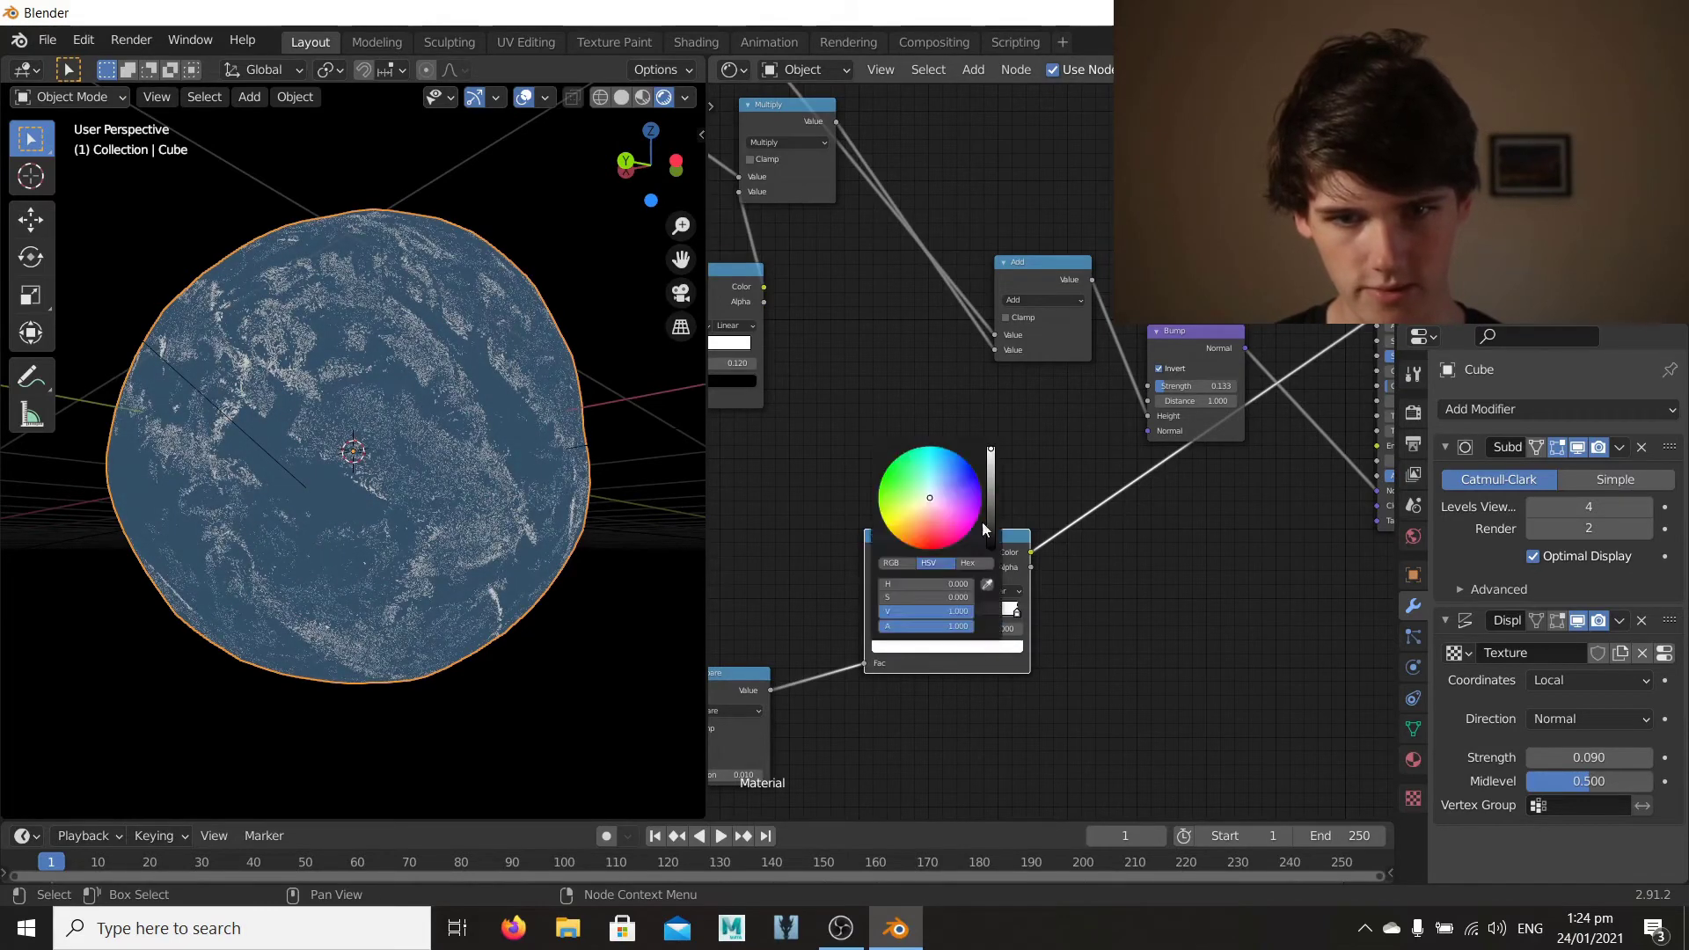
click(948, 478)
drag(950, 478, 951, 480)
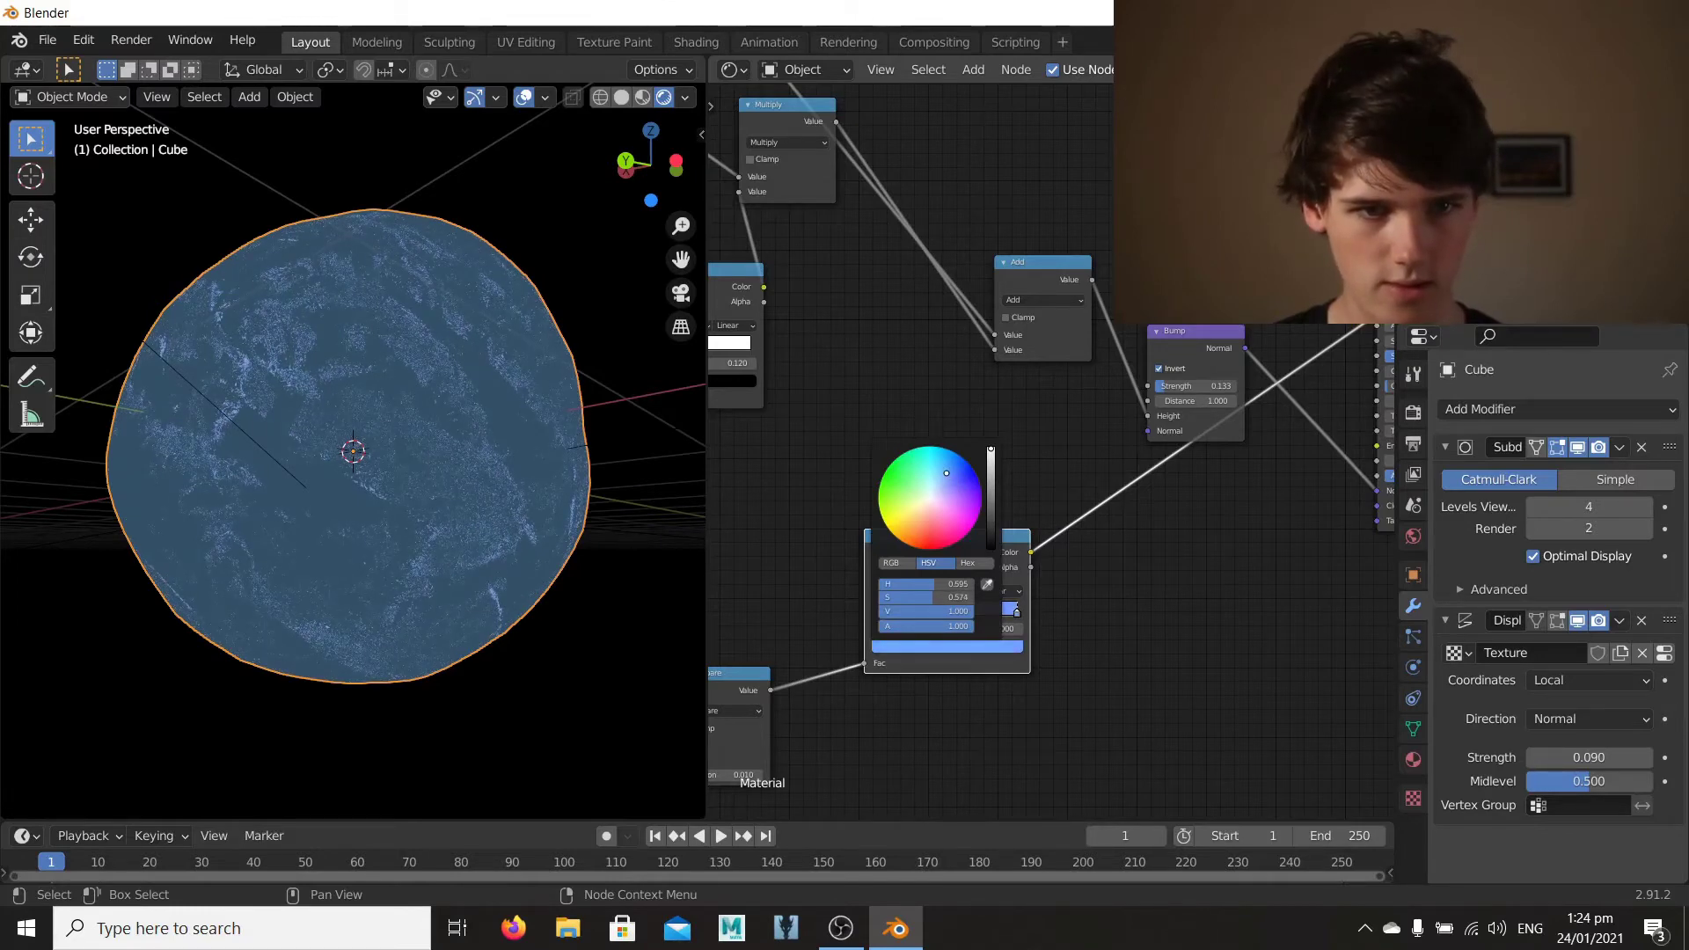
Step: Darken the blue ColorRamp's end stop to a value of 0.191 and slightly brighten its first stop
middle_drag(1180, 460, 1001, 757)
scroll(1093, 561, down, 4)
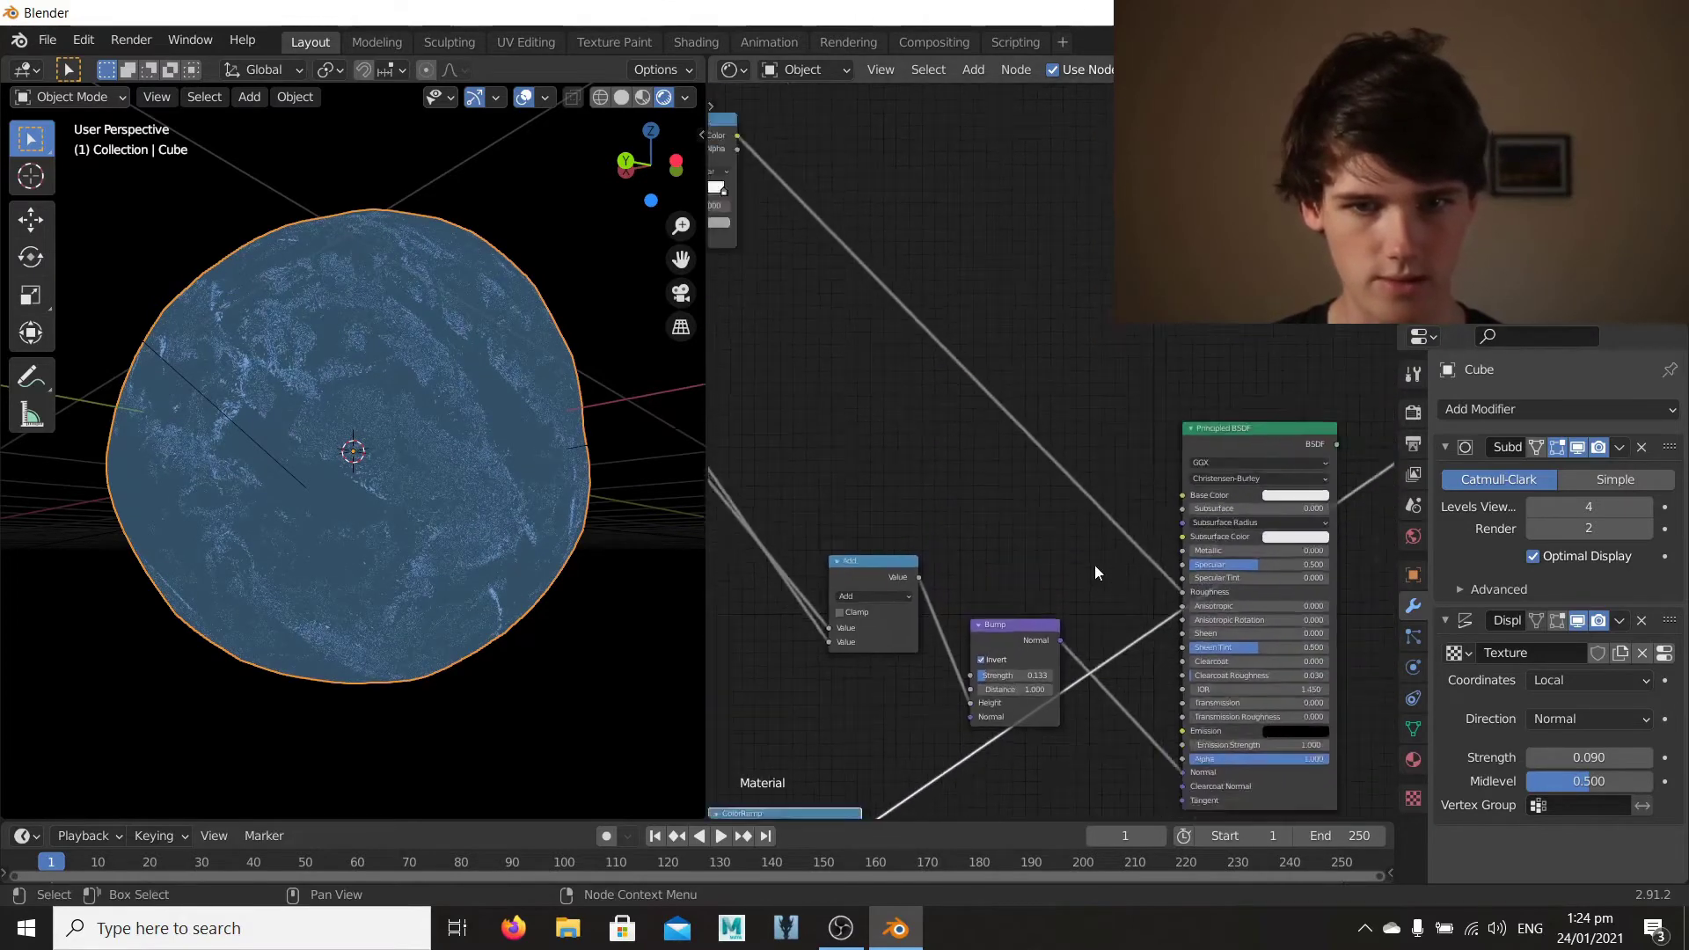
middle_drag(1094, 561, 1163, 411)
scroll(943, 651, up, 3)
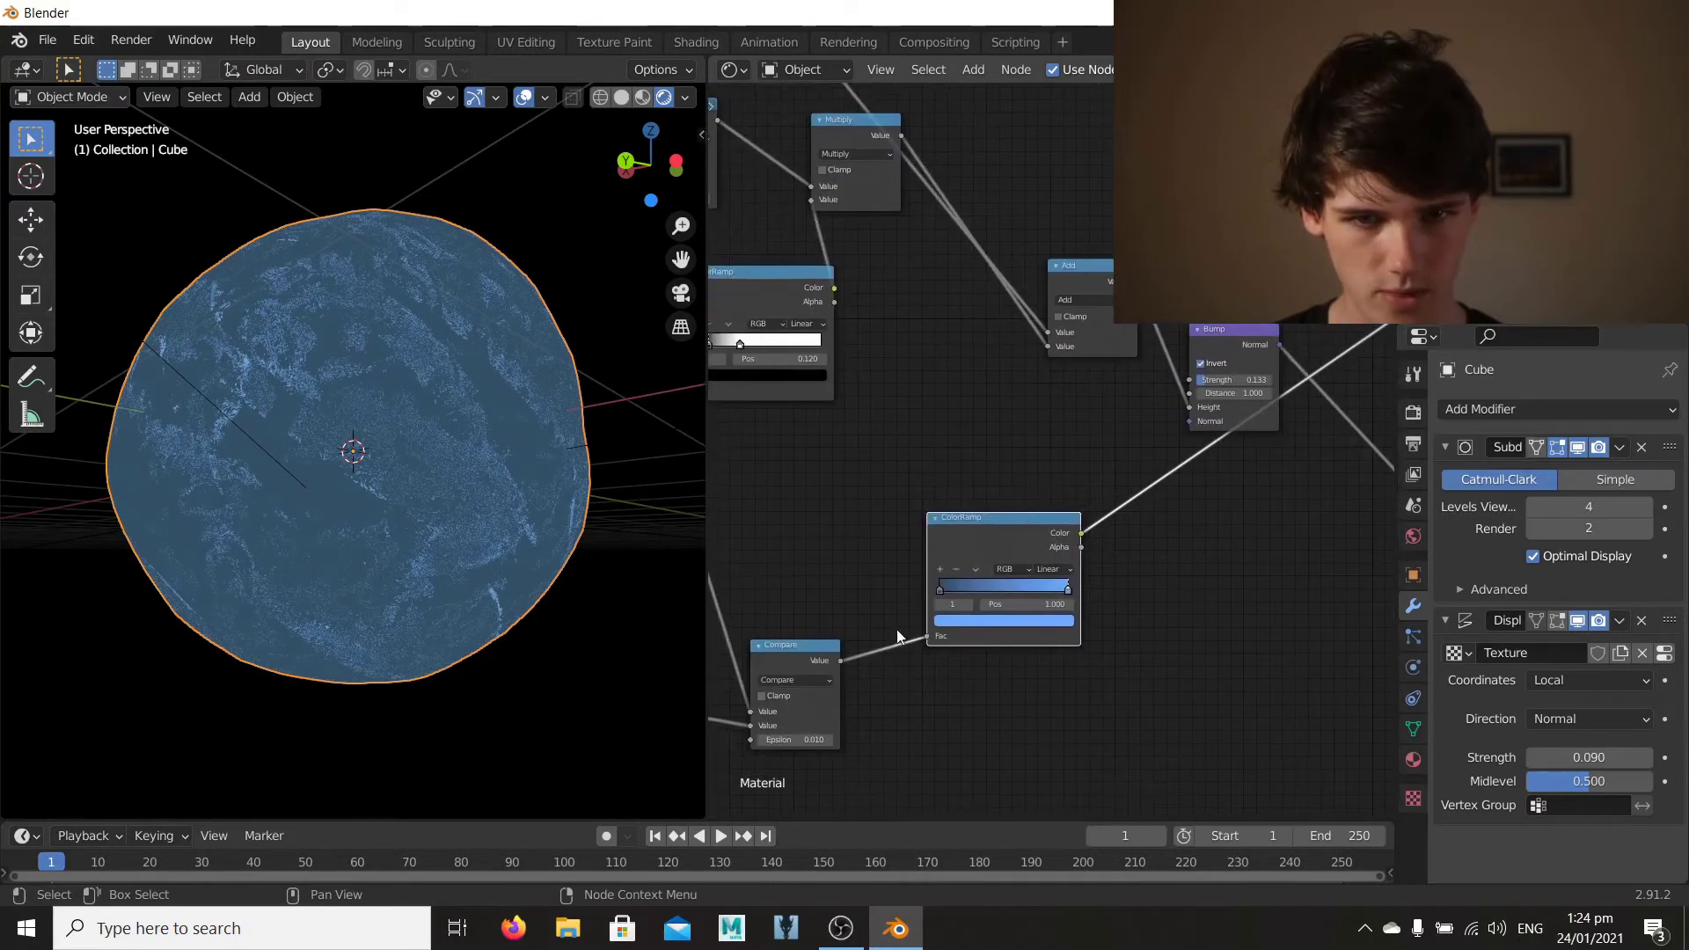
middle_drag(907, 598, 985, 519)
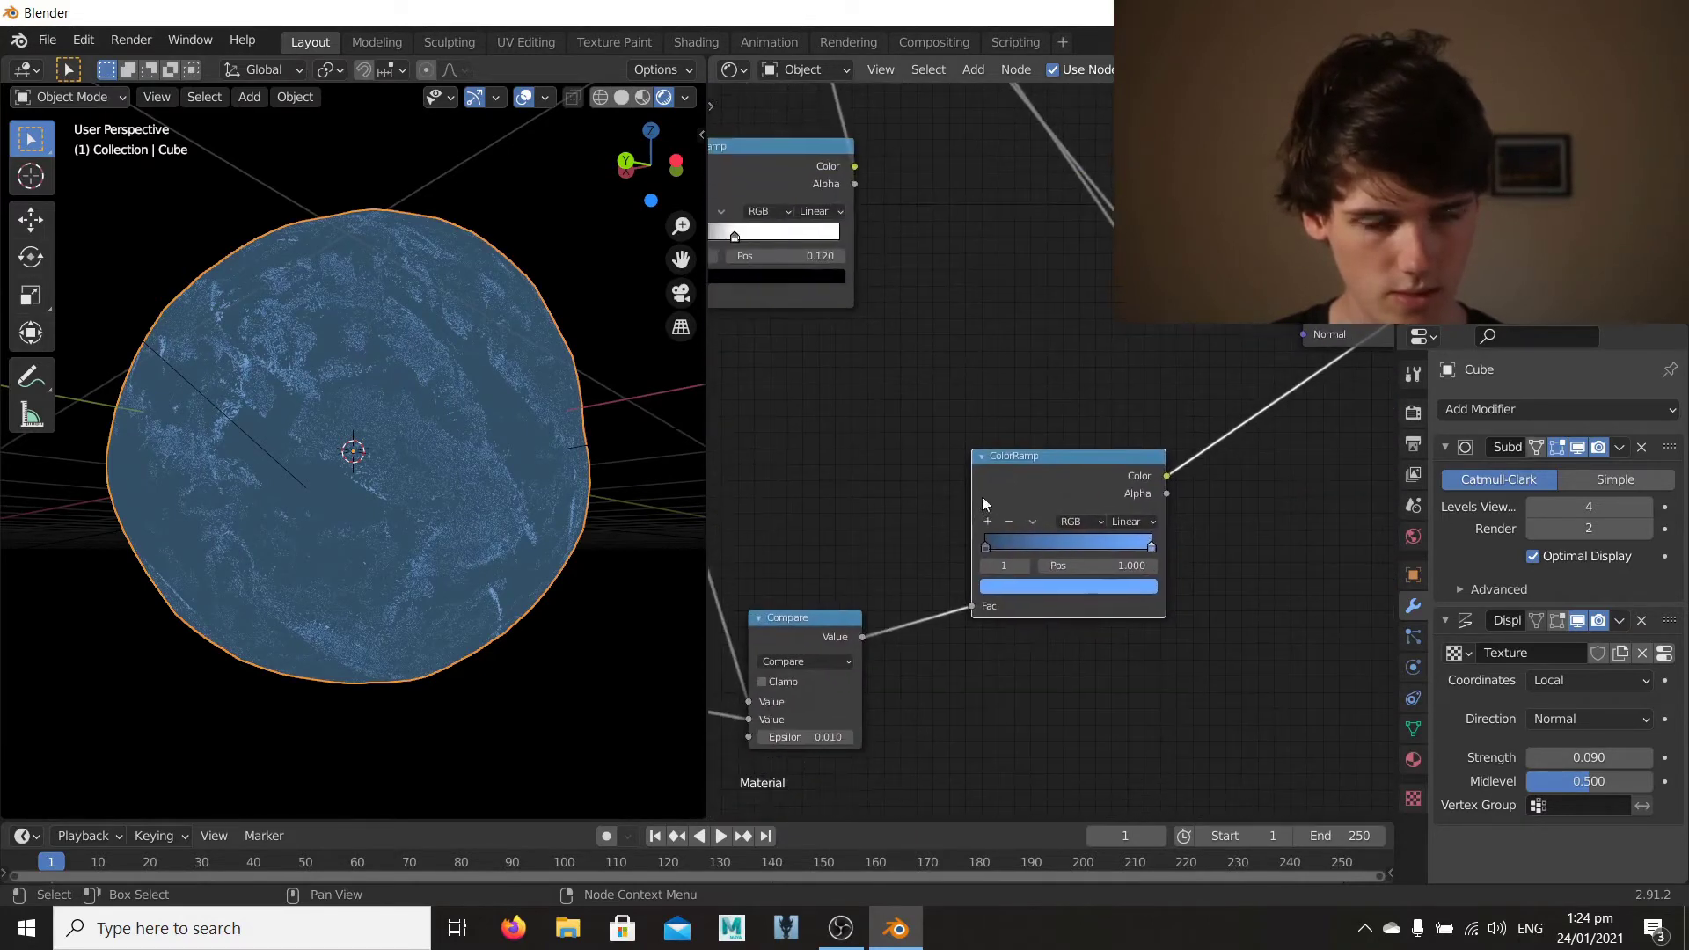
click(1044, 586)
drag(1120, 354, 1120, 450)
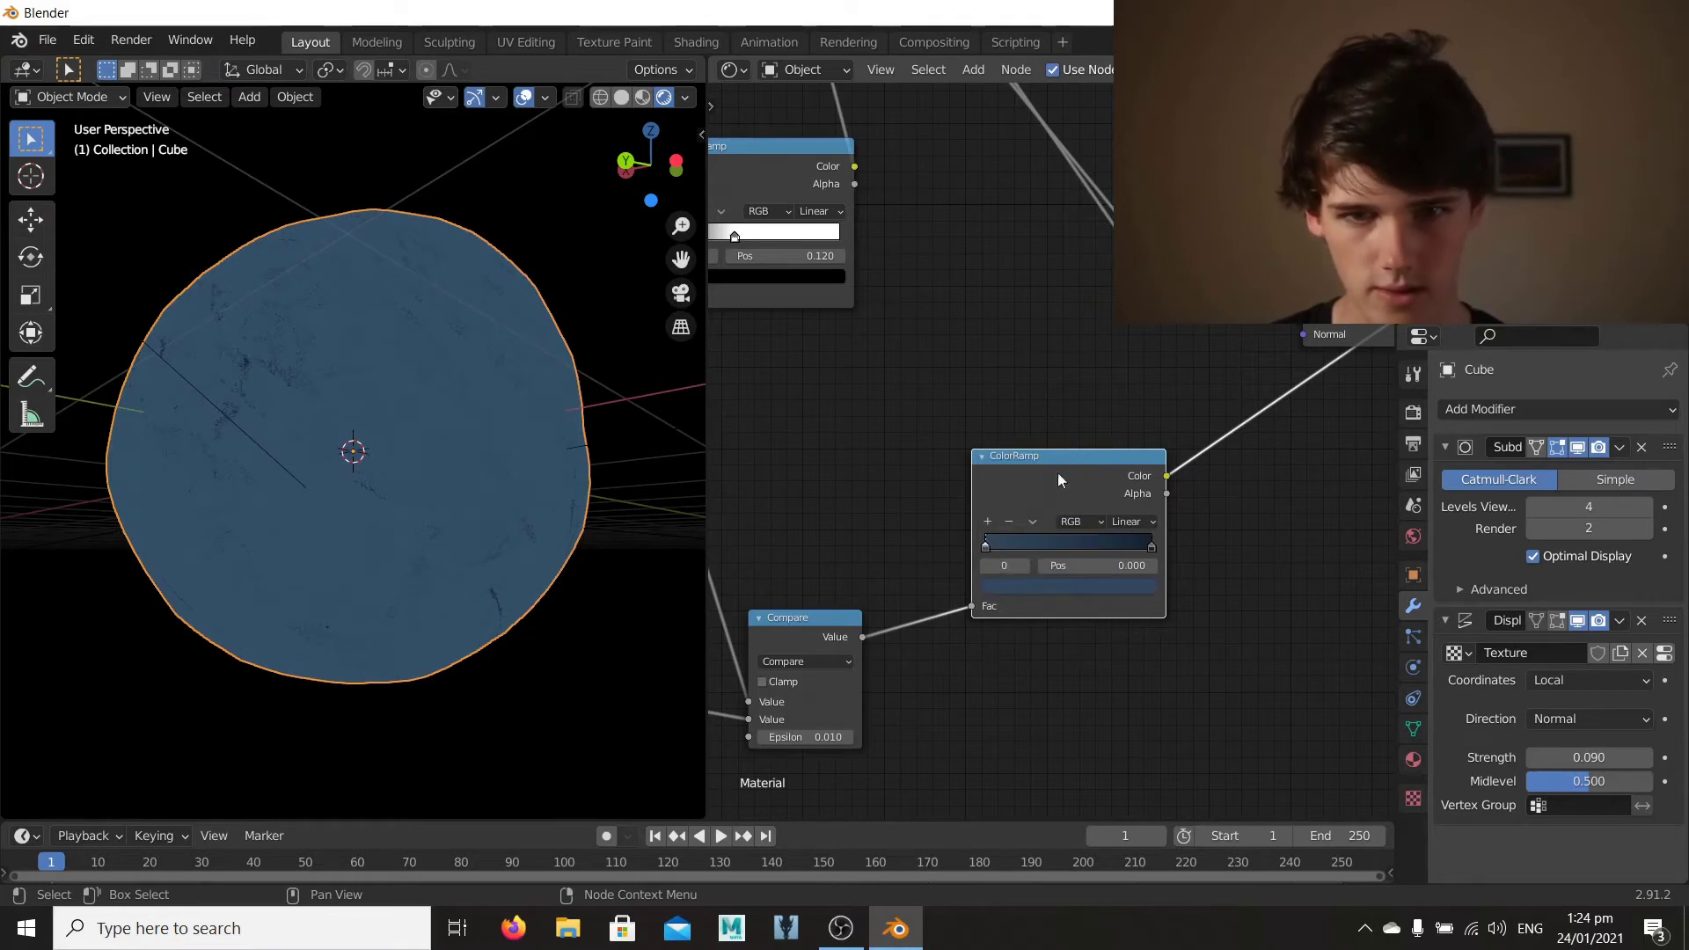
click(1082, 588)
drag(1120, 429, 1120, 414)
Step: Connect the blue ColorRamp's Color output to the Principled BSDF's Base Color
middle_drag(1224, 393, 893, 669)
scroll(1057, 579, down, 4)
drag(851, 730, 1147, 423)
Step: Connect the Principled BSDF to the Material Output's Surface input and delete the Viewer node
middle_drag(1234, 438, 899, 625)
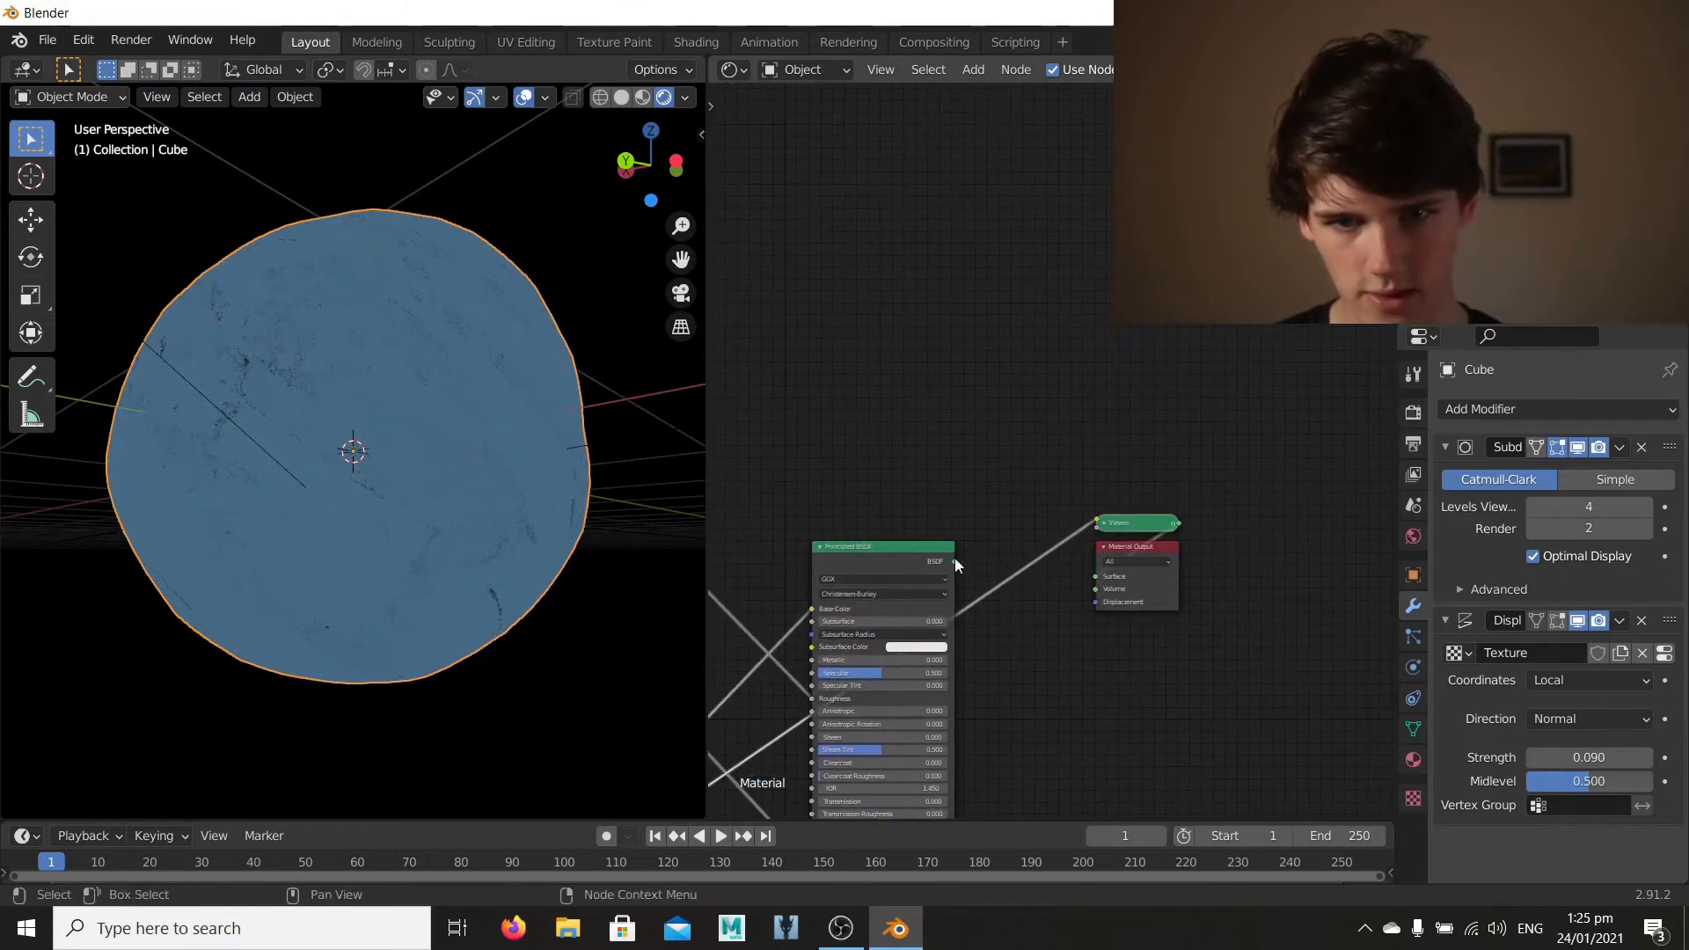
drag(955, 561, 1119, 580)
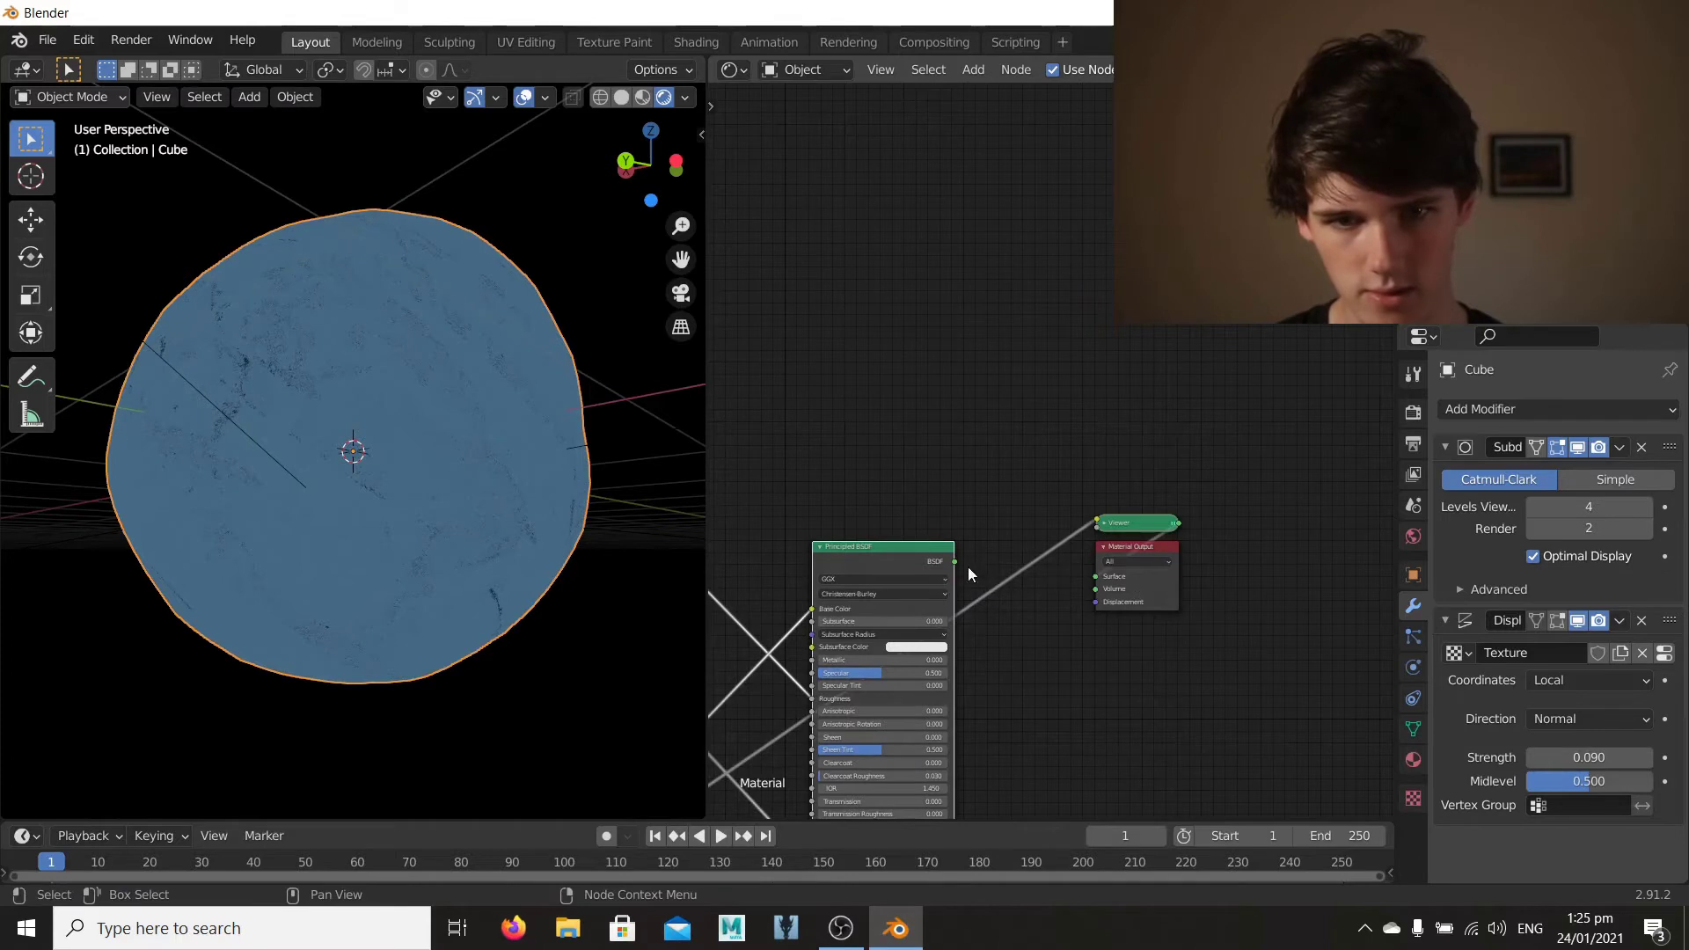
drag(956, 562, 1095, 577)
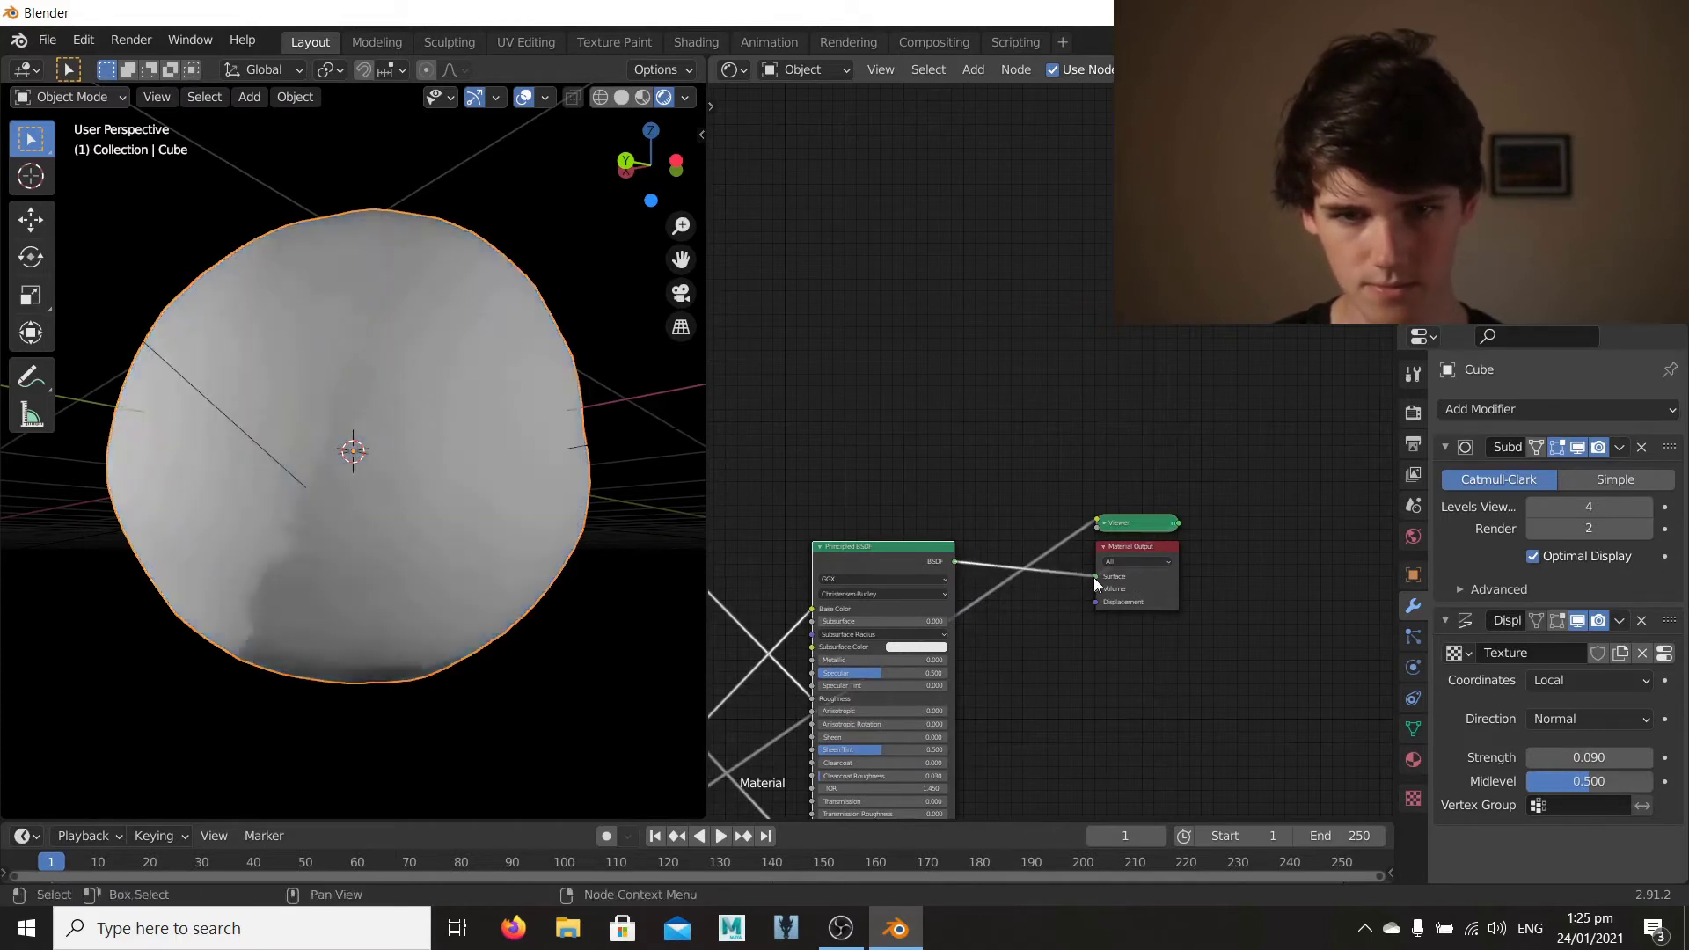
click(1131, 521)
key(x)
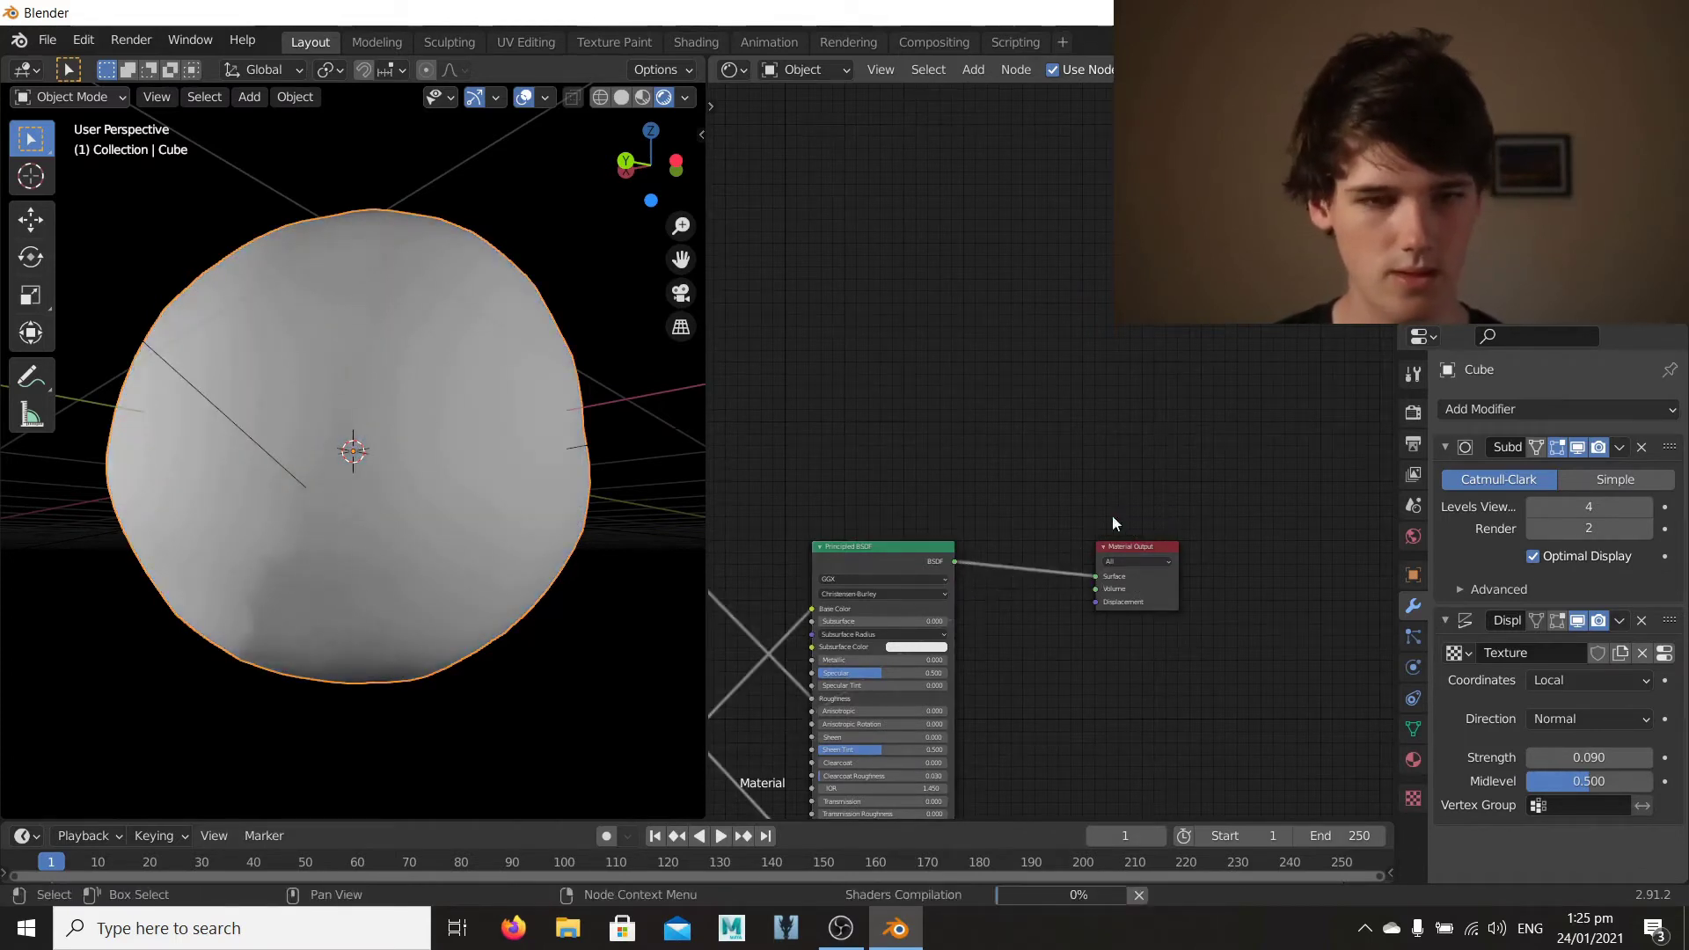
Step: Examine the node connections around the Bump node and the blue shading on the sphere up close
middle_drag(848, 510, 1119, 382)
middle_drag(980, 545, 1048, 442)
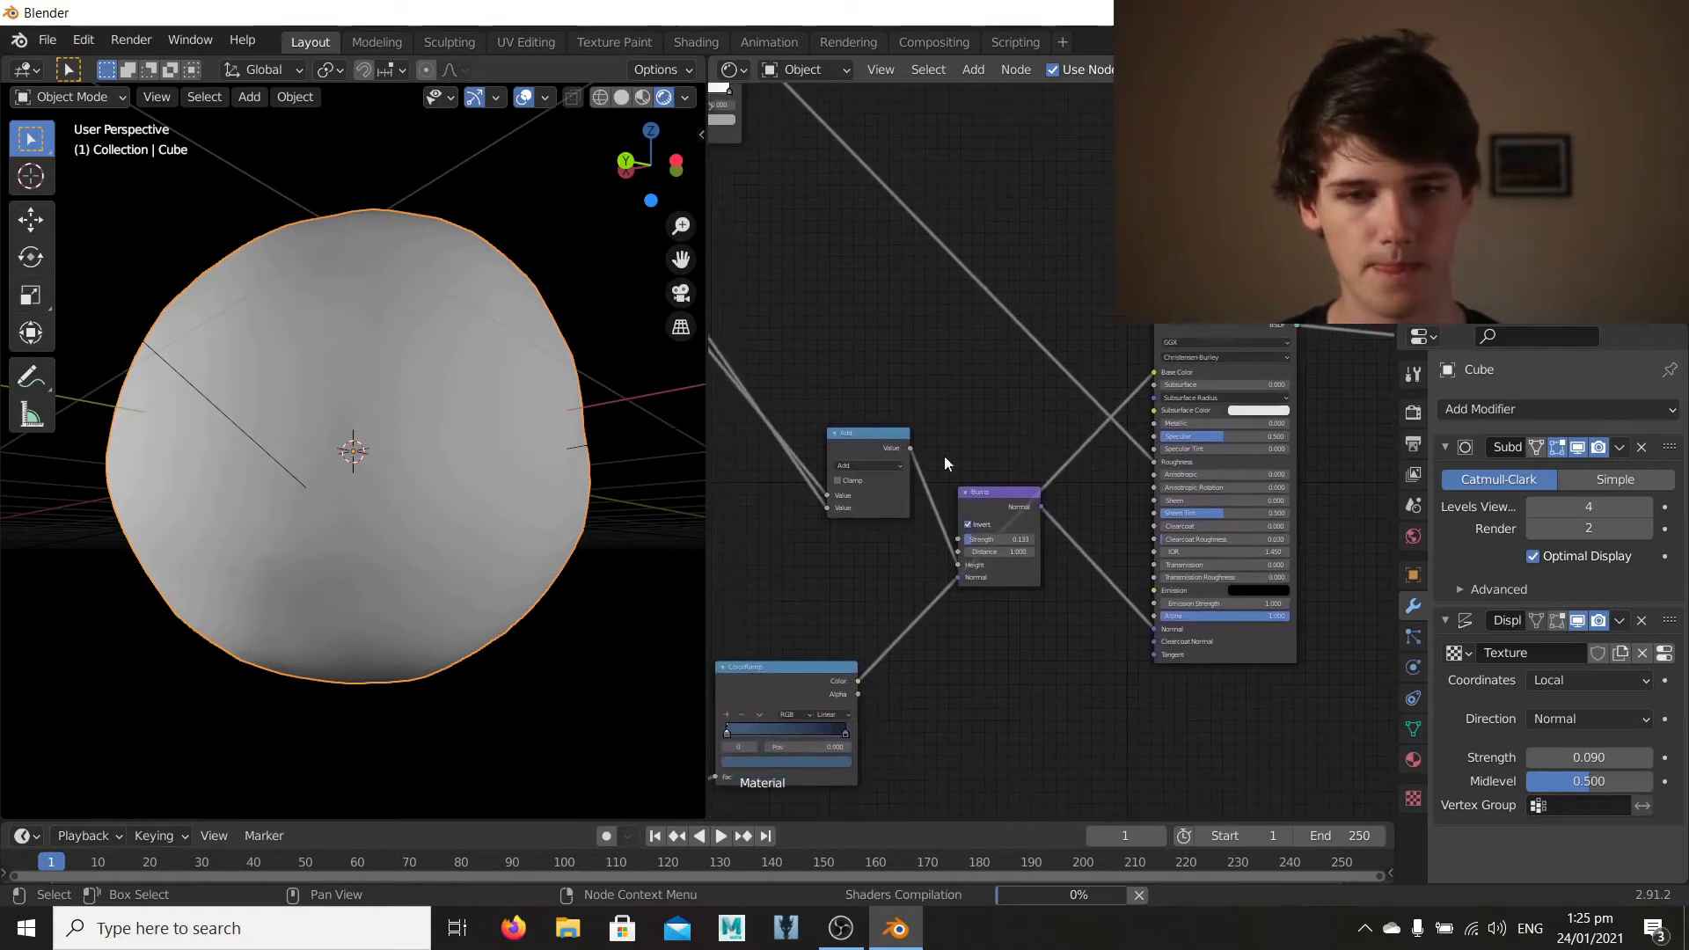
middle_drag(943, 455, 1108, 458)
middle_drag(1032, 393, 1117, 420)
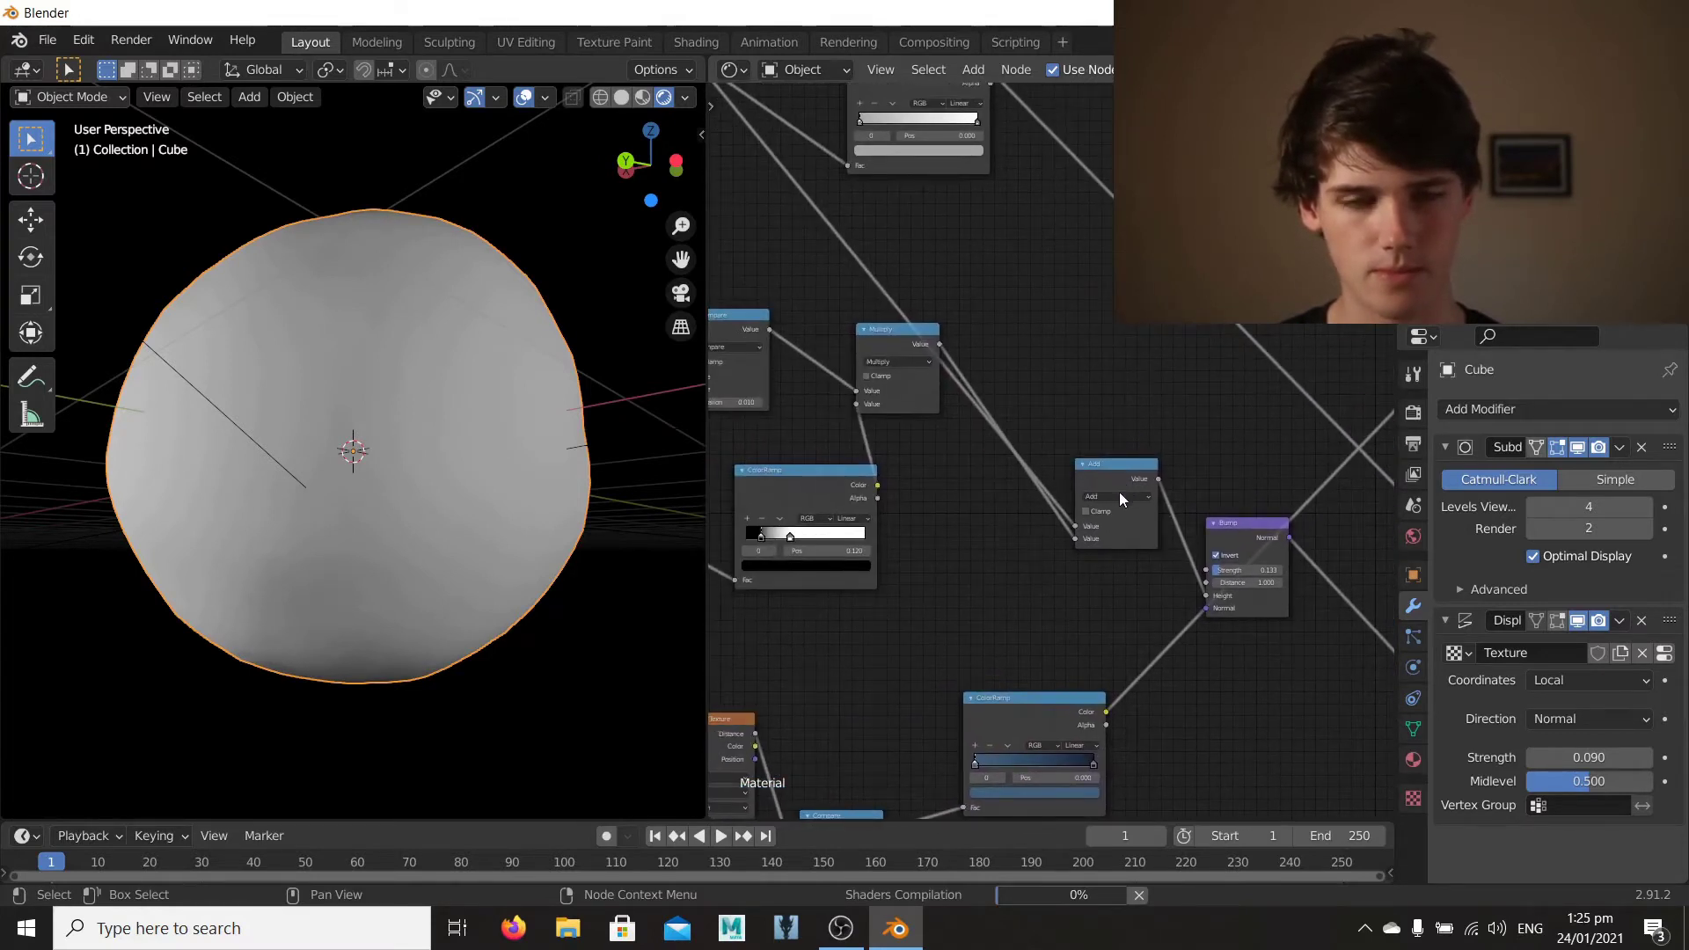
scroll(1117, 498, down, 2)
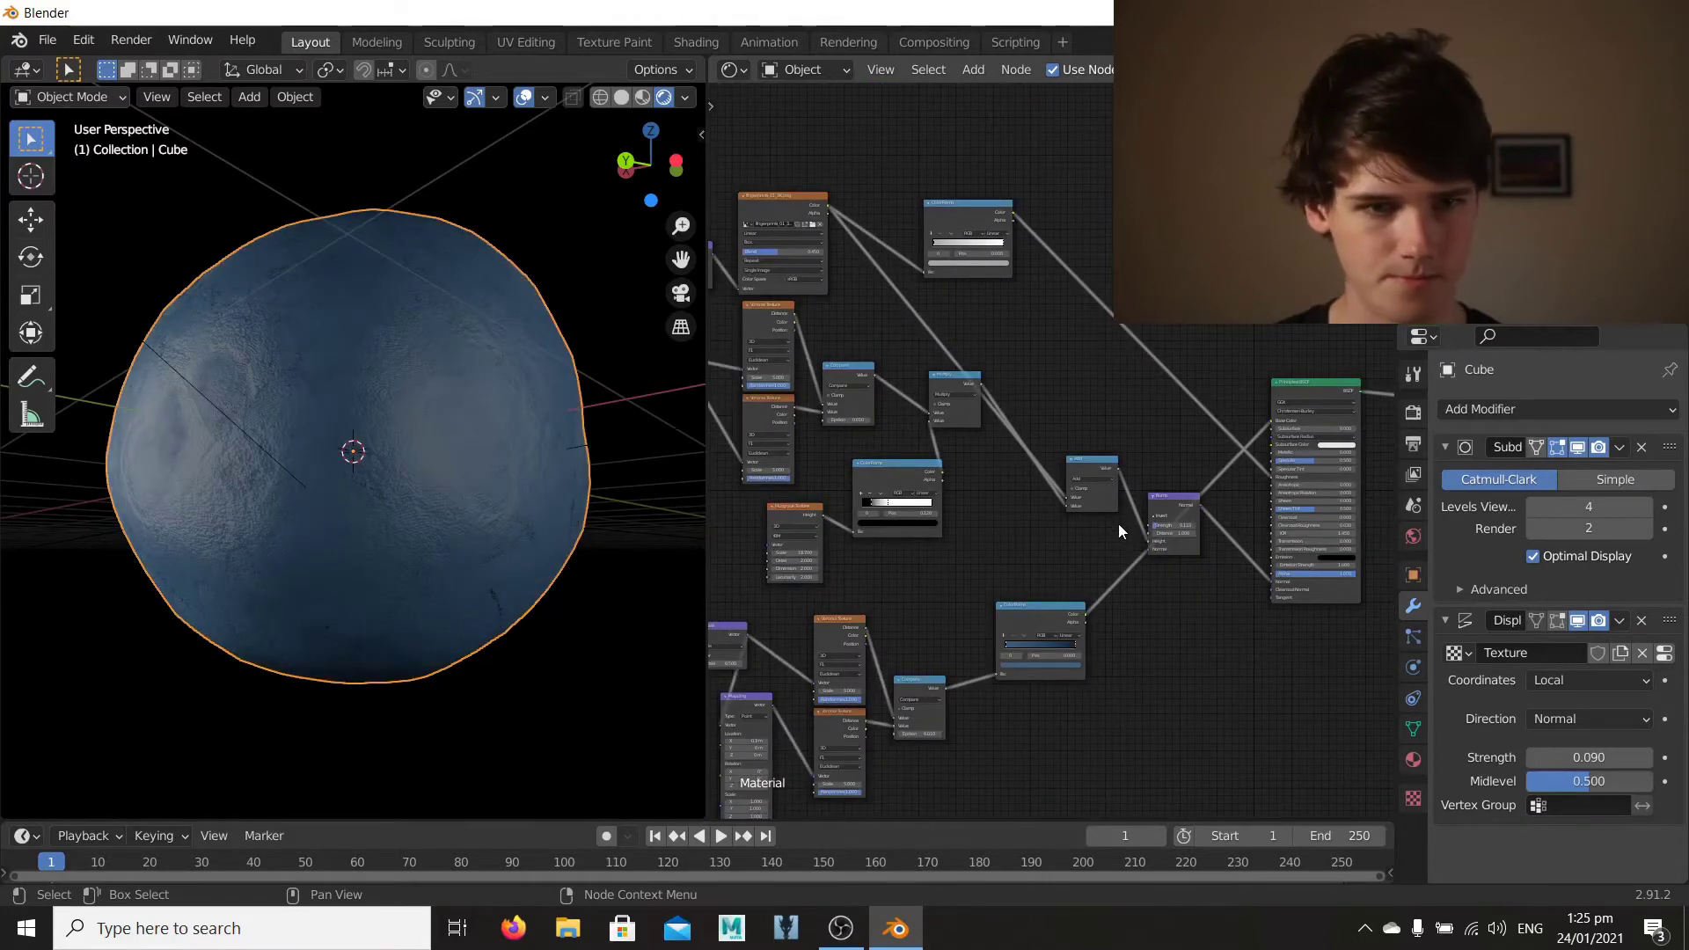
scroll(478, 535, up, 4)
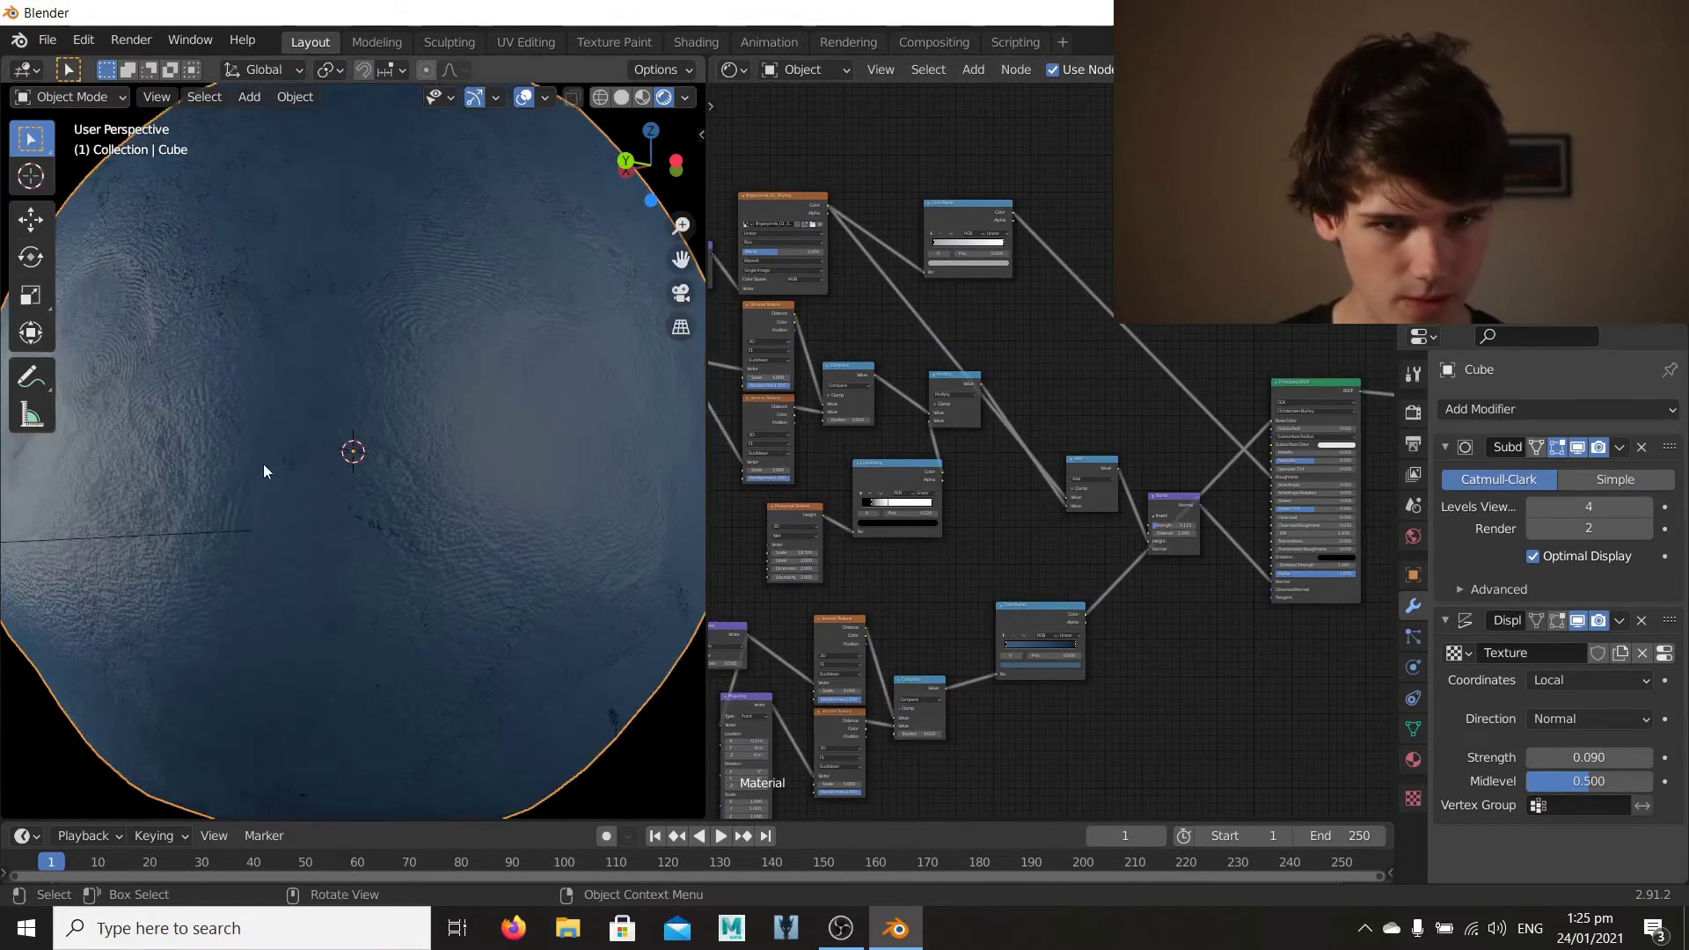
middle_drag(241, 440, 347, 567)
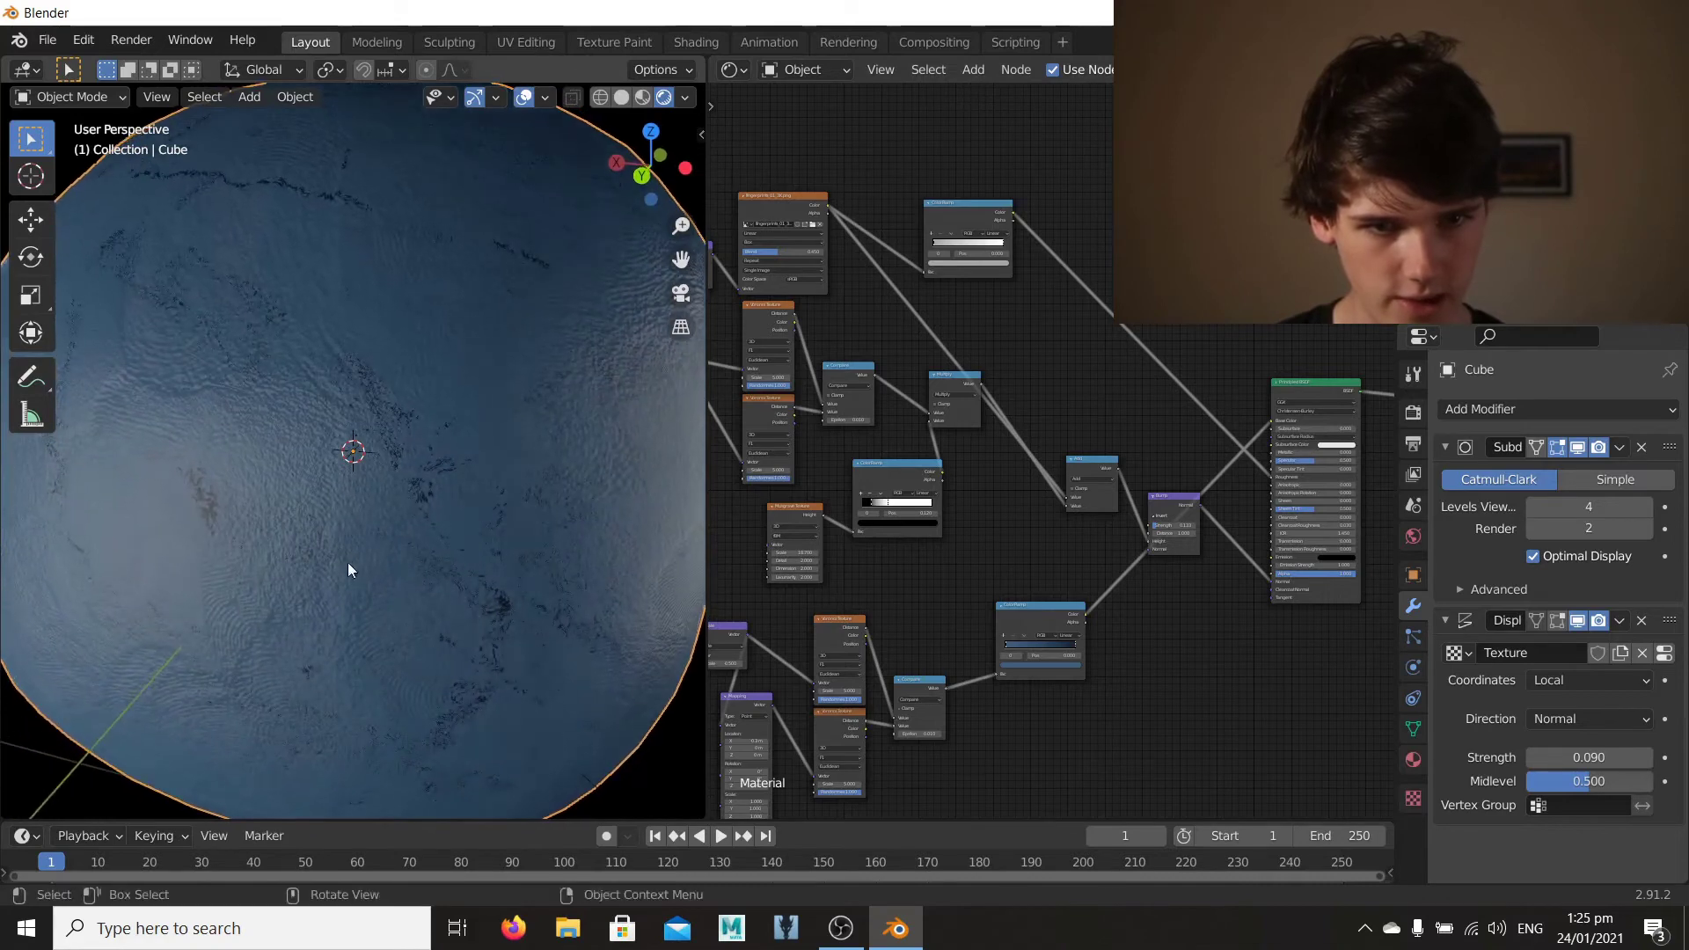
middle_drag(314, 376, 438, 492)
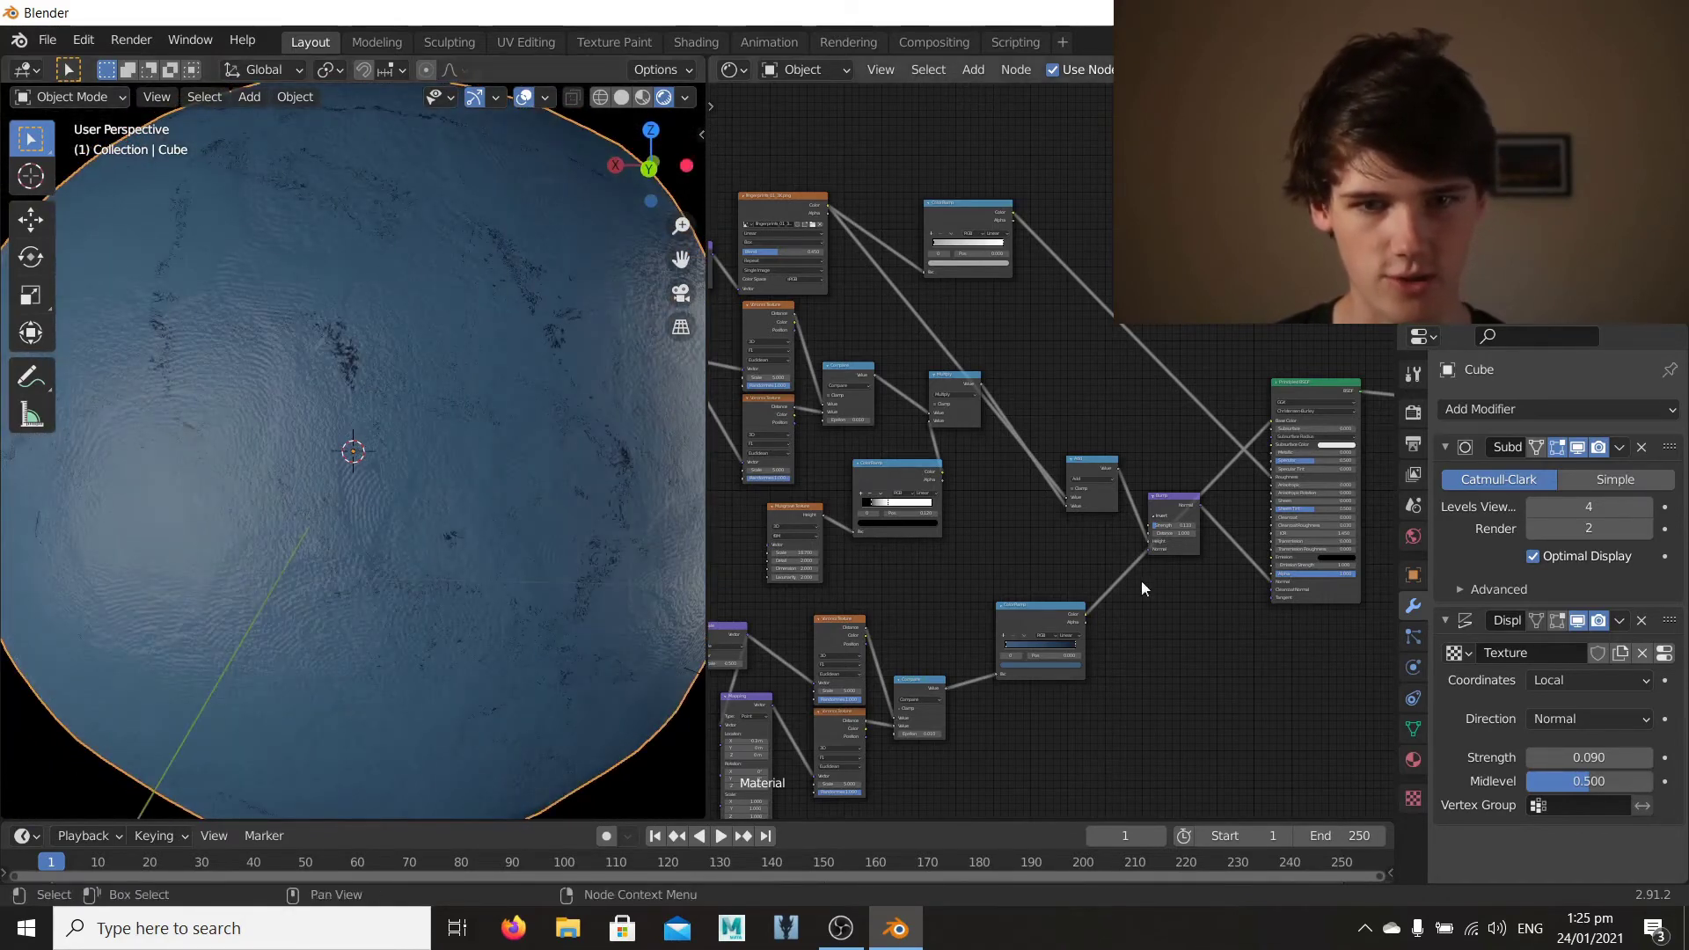
Step: Brighten the blue ColorRamp's end stop to a value of about 0.404 to soften the dark vein pattern
scroll(1142, 578, up, 1)
middle_drag(1051, 651, 985, 498)
scroll(985, 498, up, 4)
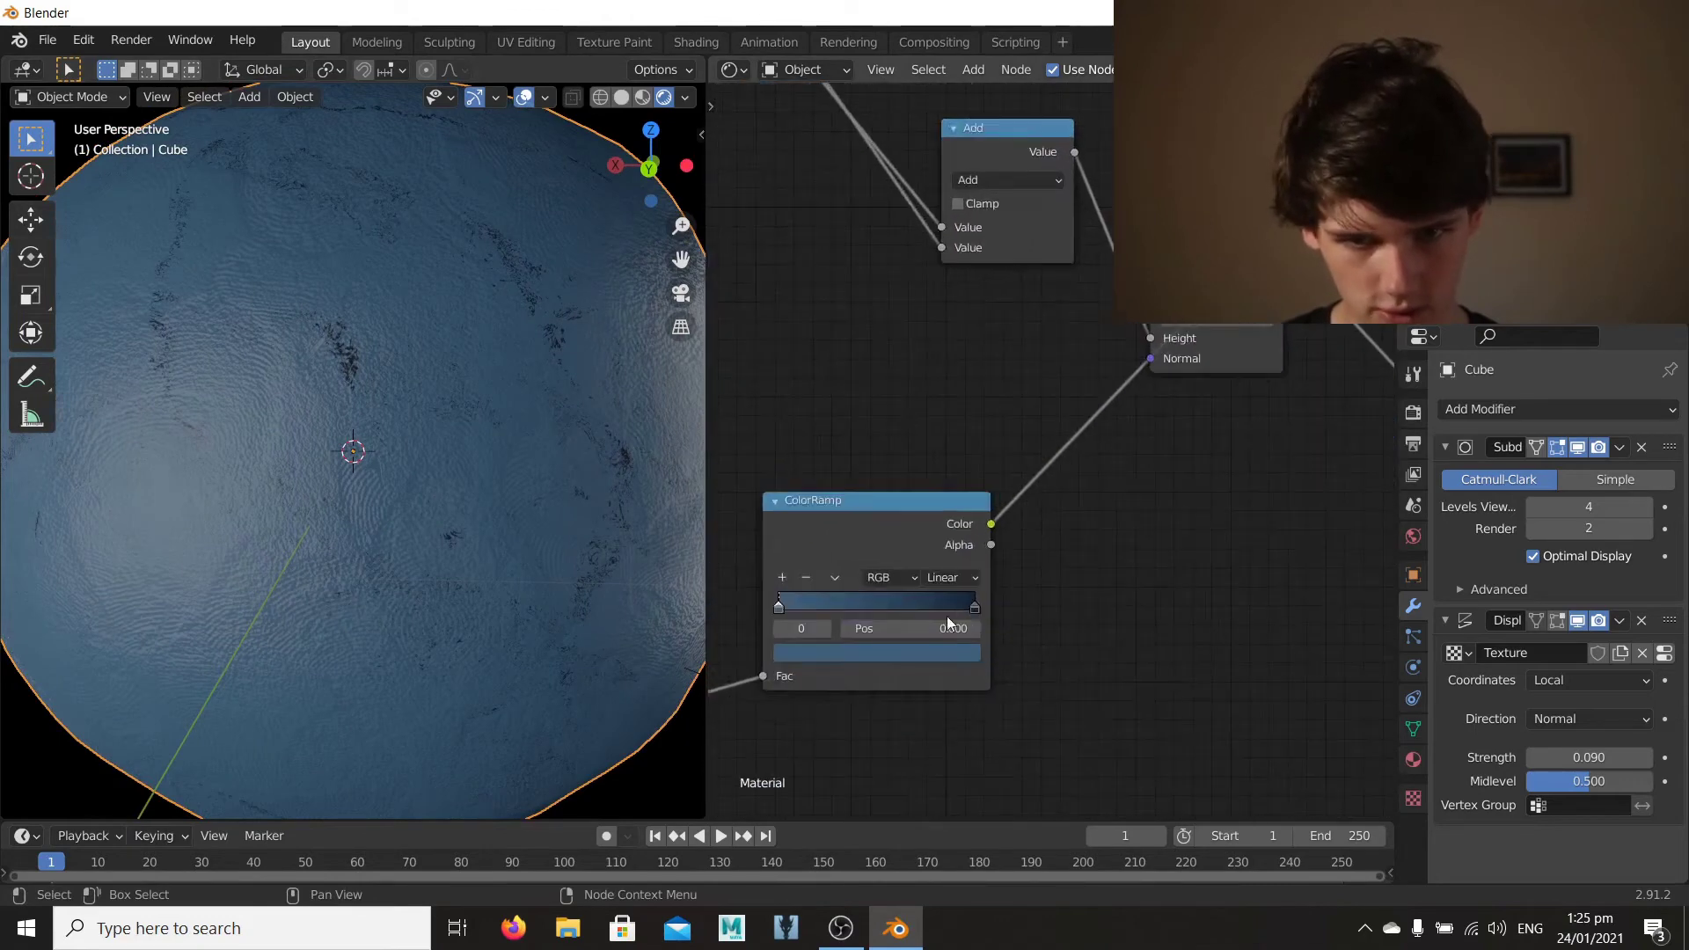
click(972, 607)
click(931, 653)
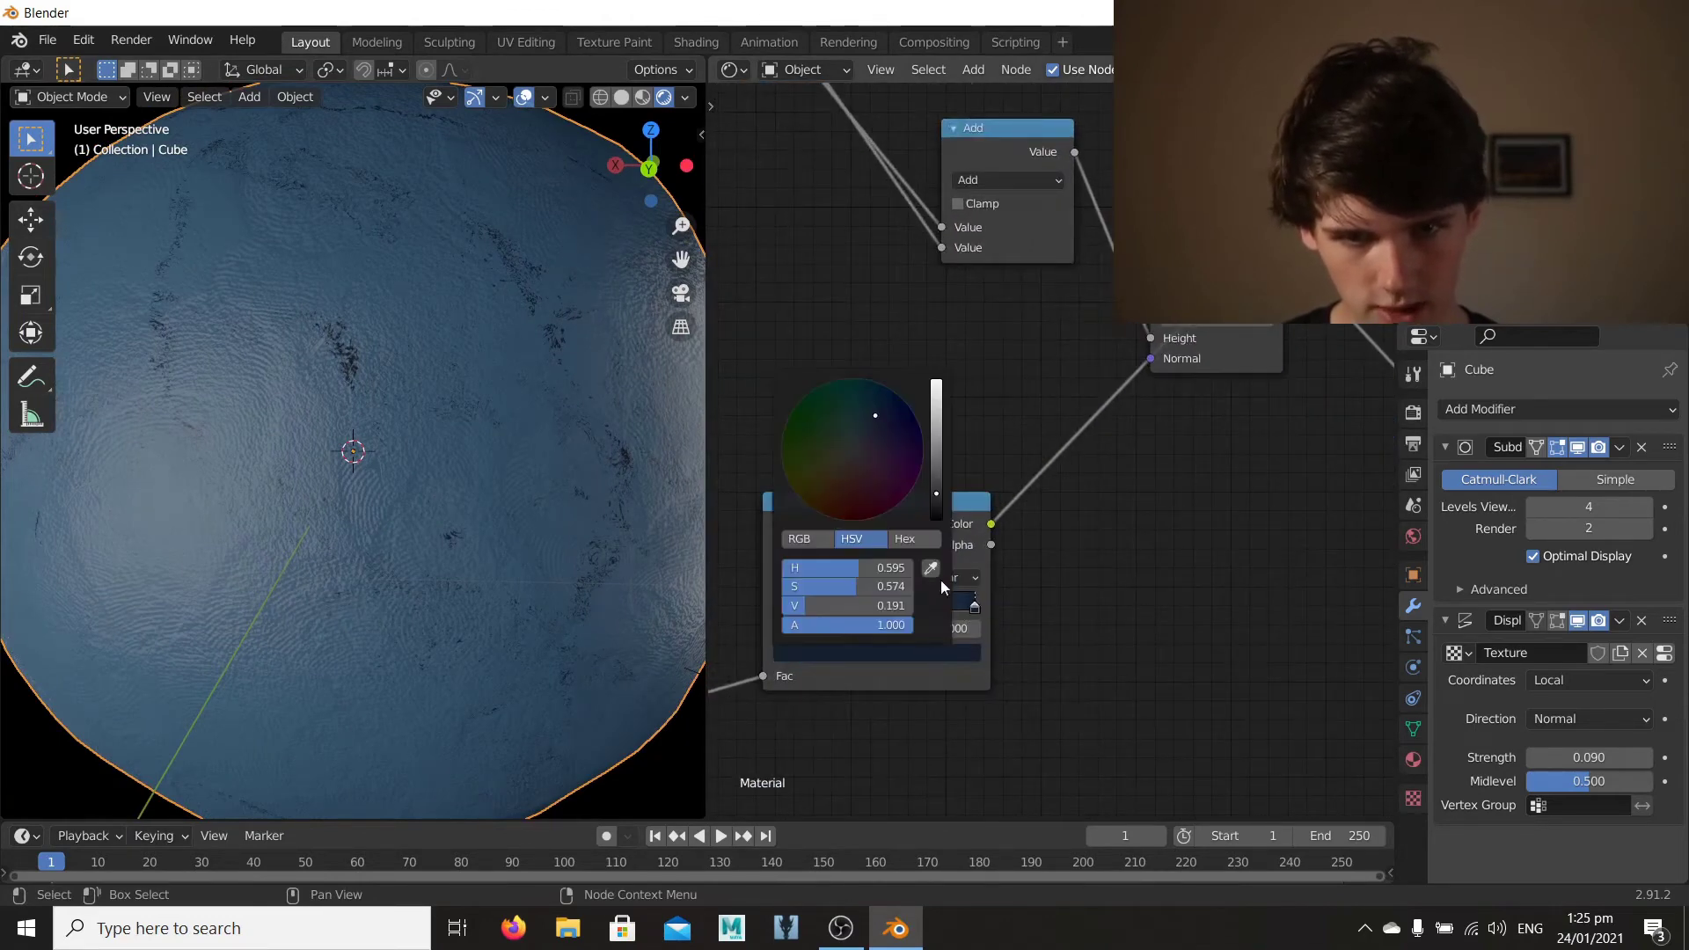
drag(934, 493, 936, 463)
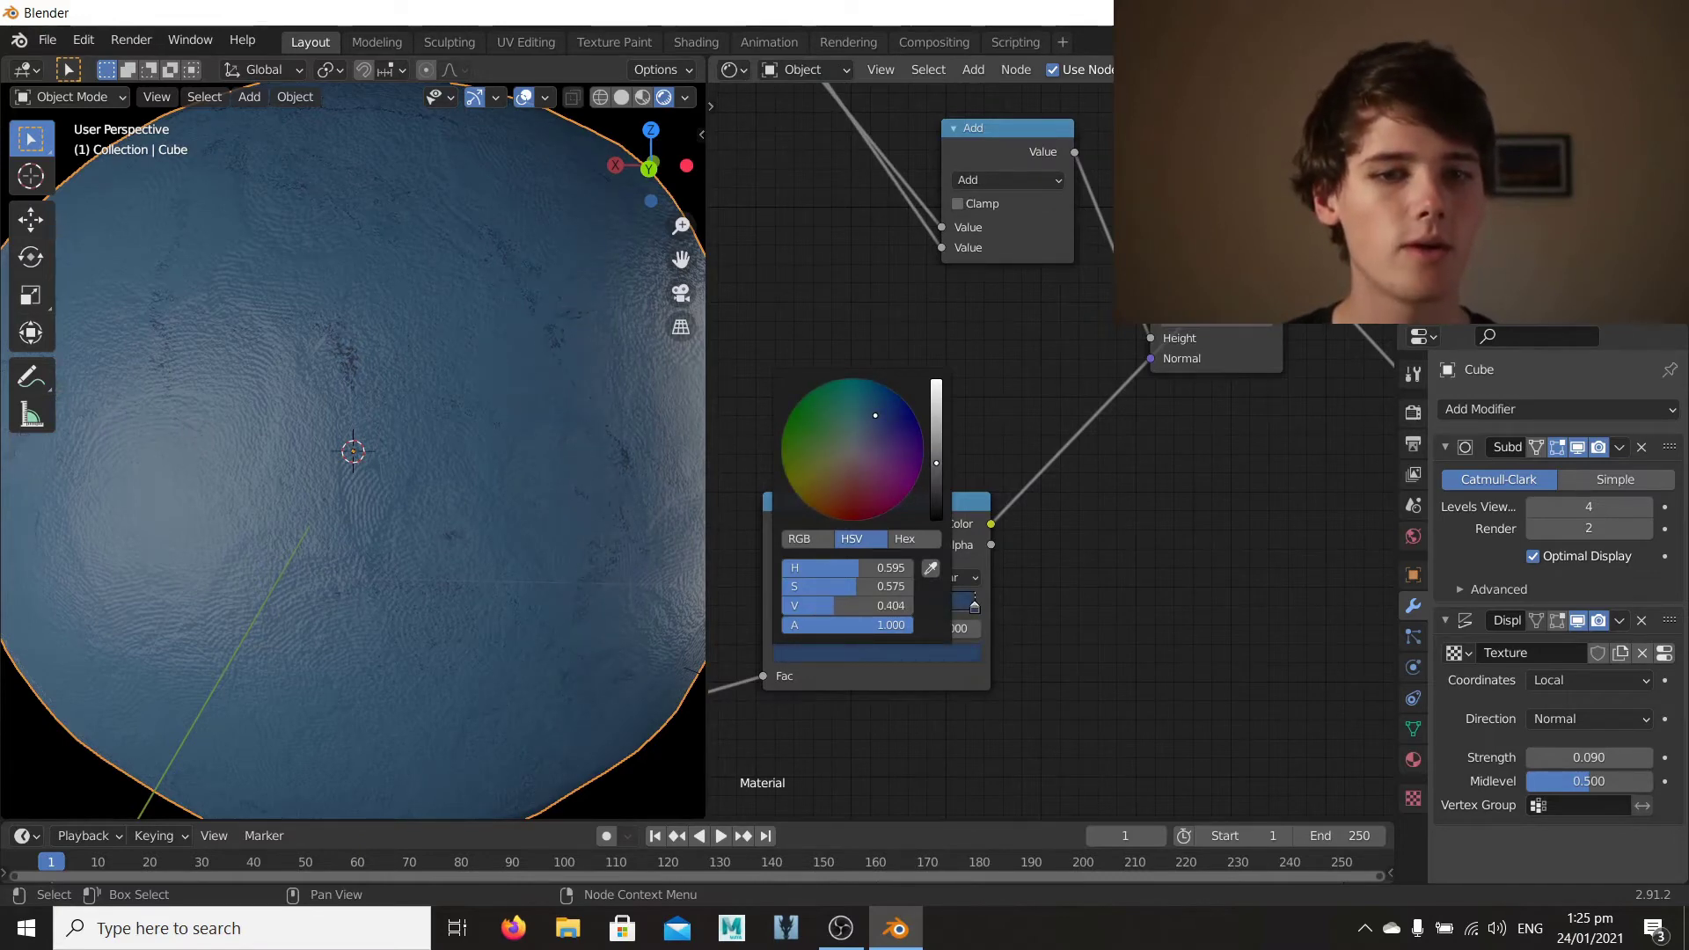
Step: Inspect the sphere's blue bumpy surface from several angles, both close up and from a distance
scroll(490, 415, down, 5)
middle_drag(441, 429, 335, 551)
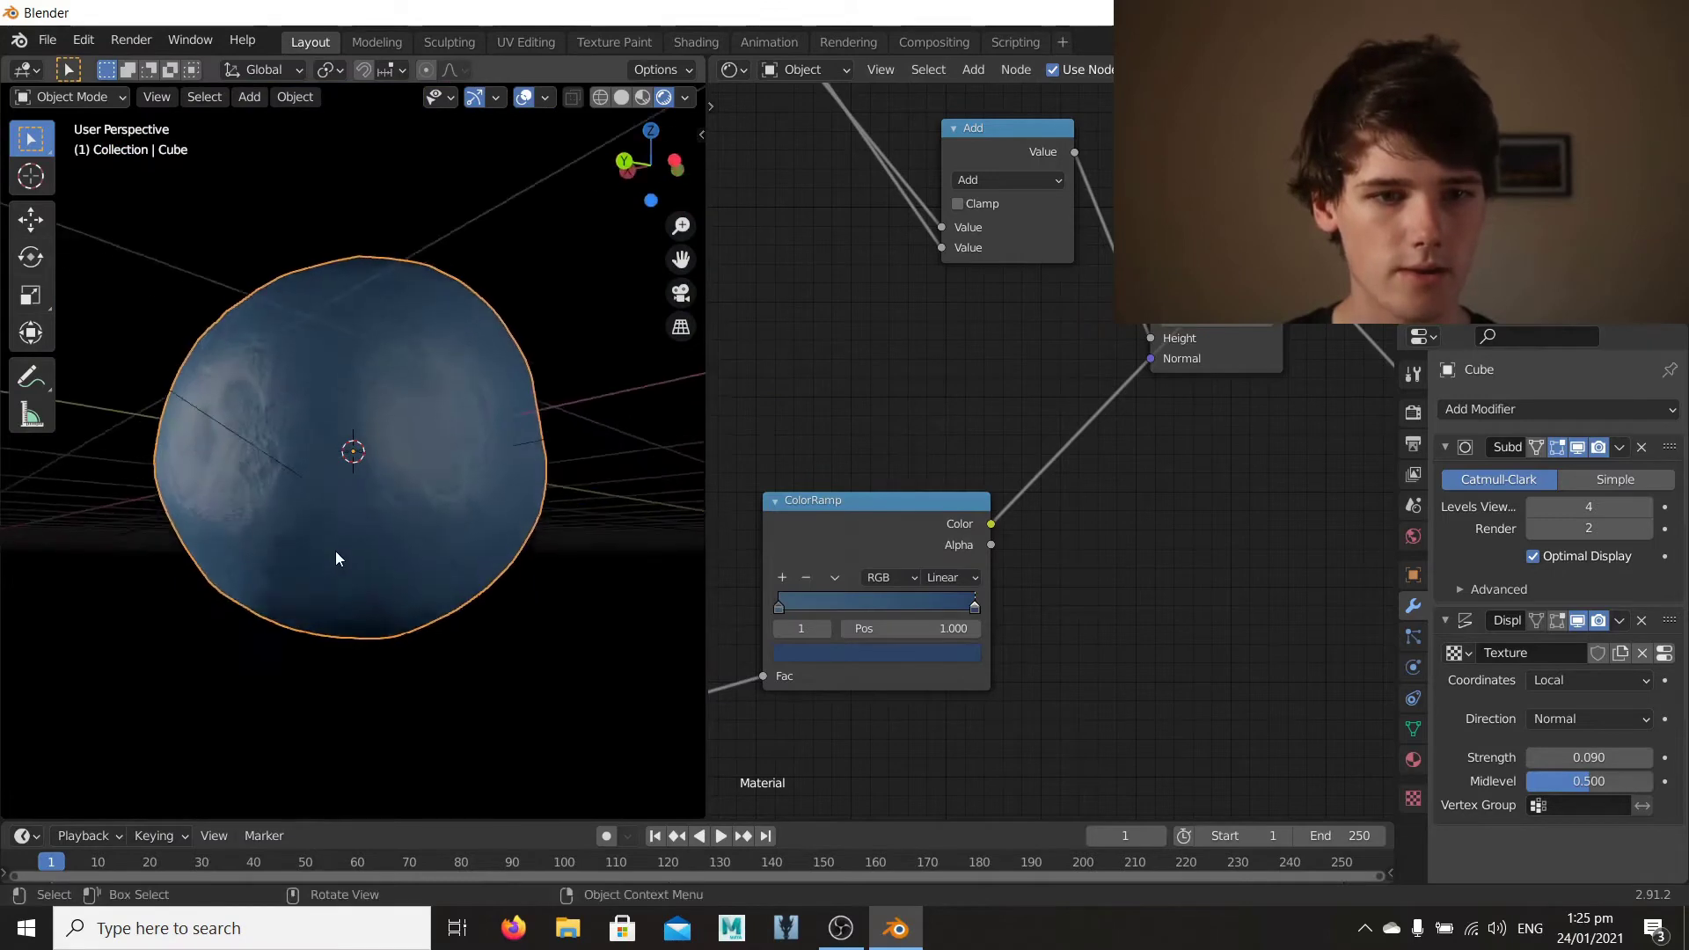
scroll(467, 505, up, 5)
mouse_move(468, 505)
middle_down()
mouse_move(419, 460)
mouse_move(341, 525)
mouse_move(271, 461)
mouse_move(292, 503)
mouse_move(365, 499)
mouse_move(473, 562)
mouse_move(307, 566)
mouse_move(473, 494)
middle_up()
scroll(359, 476, down, 5)
scroll(341, 571, up, 3)
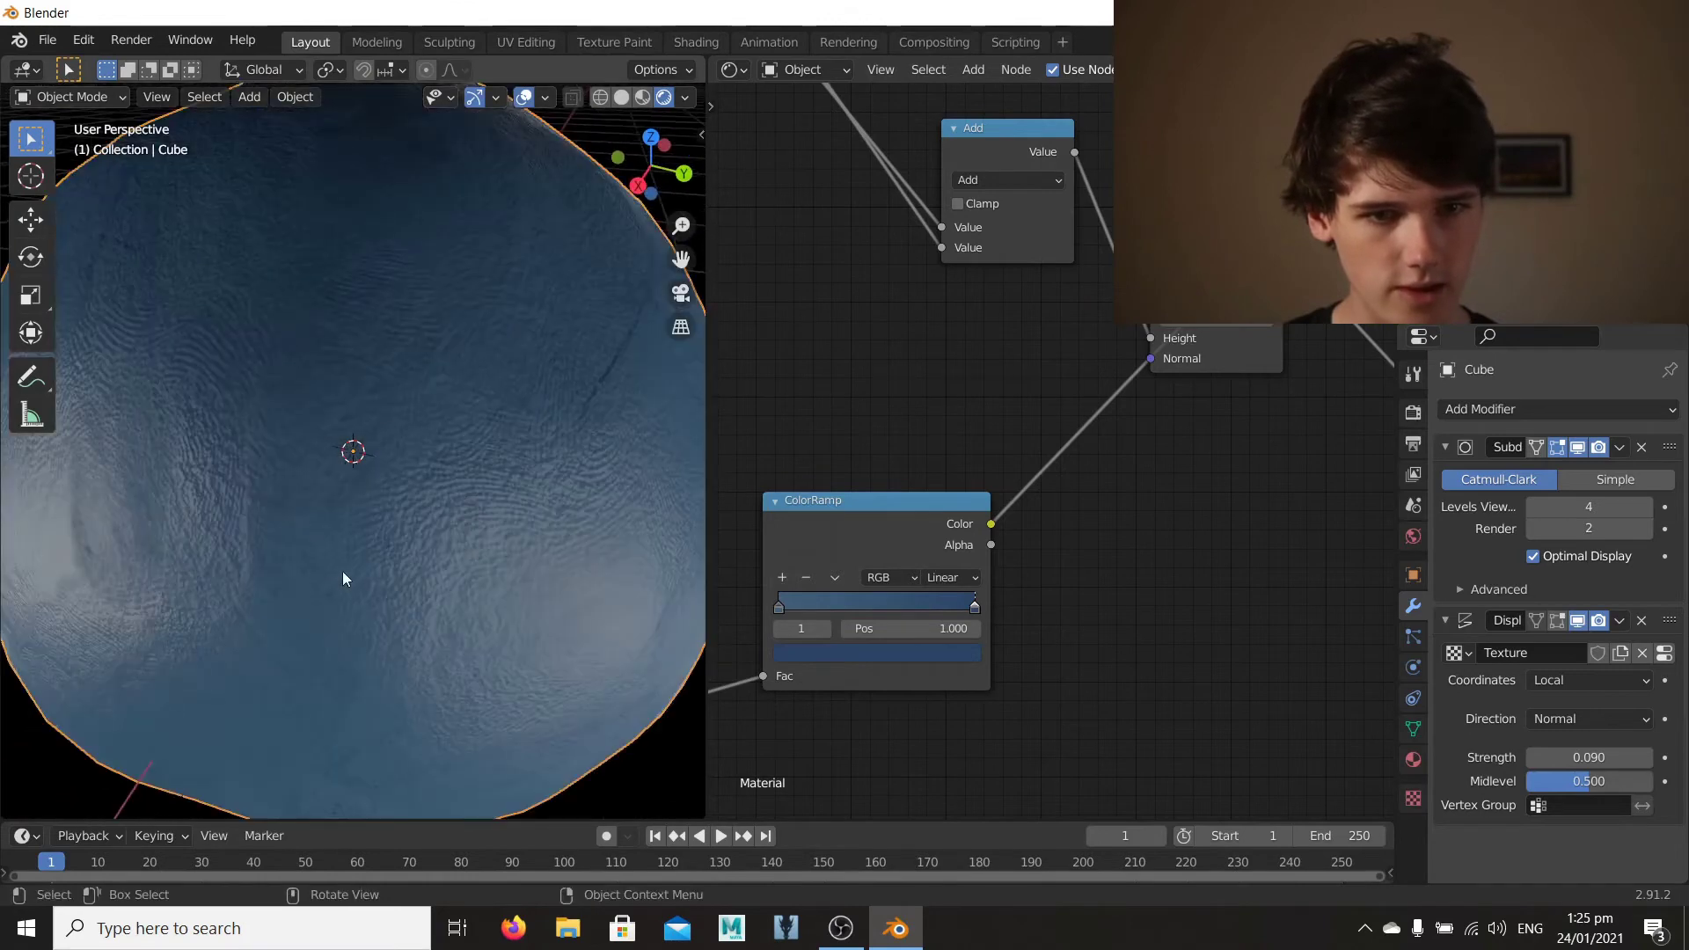
mouse_move(343, 578)
middle_down()
mouse_move(392, 513)
mouse_move(302, 472)
mouse_move(266, 565)
mouse_move(343, 566)
middle_up()
scroll(387, 513, down, 4)
click(470, 653)
middle_drag(471, 653, 243, 474)
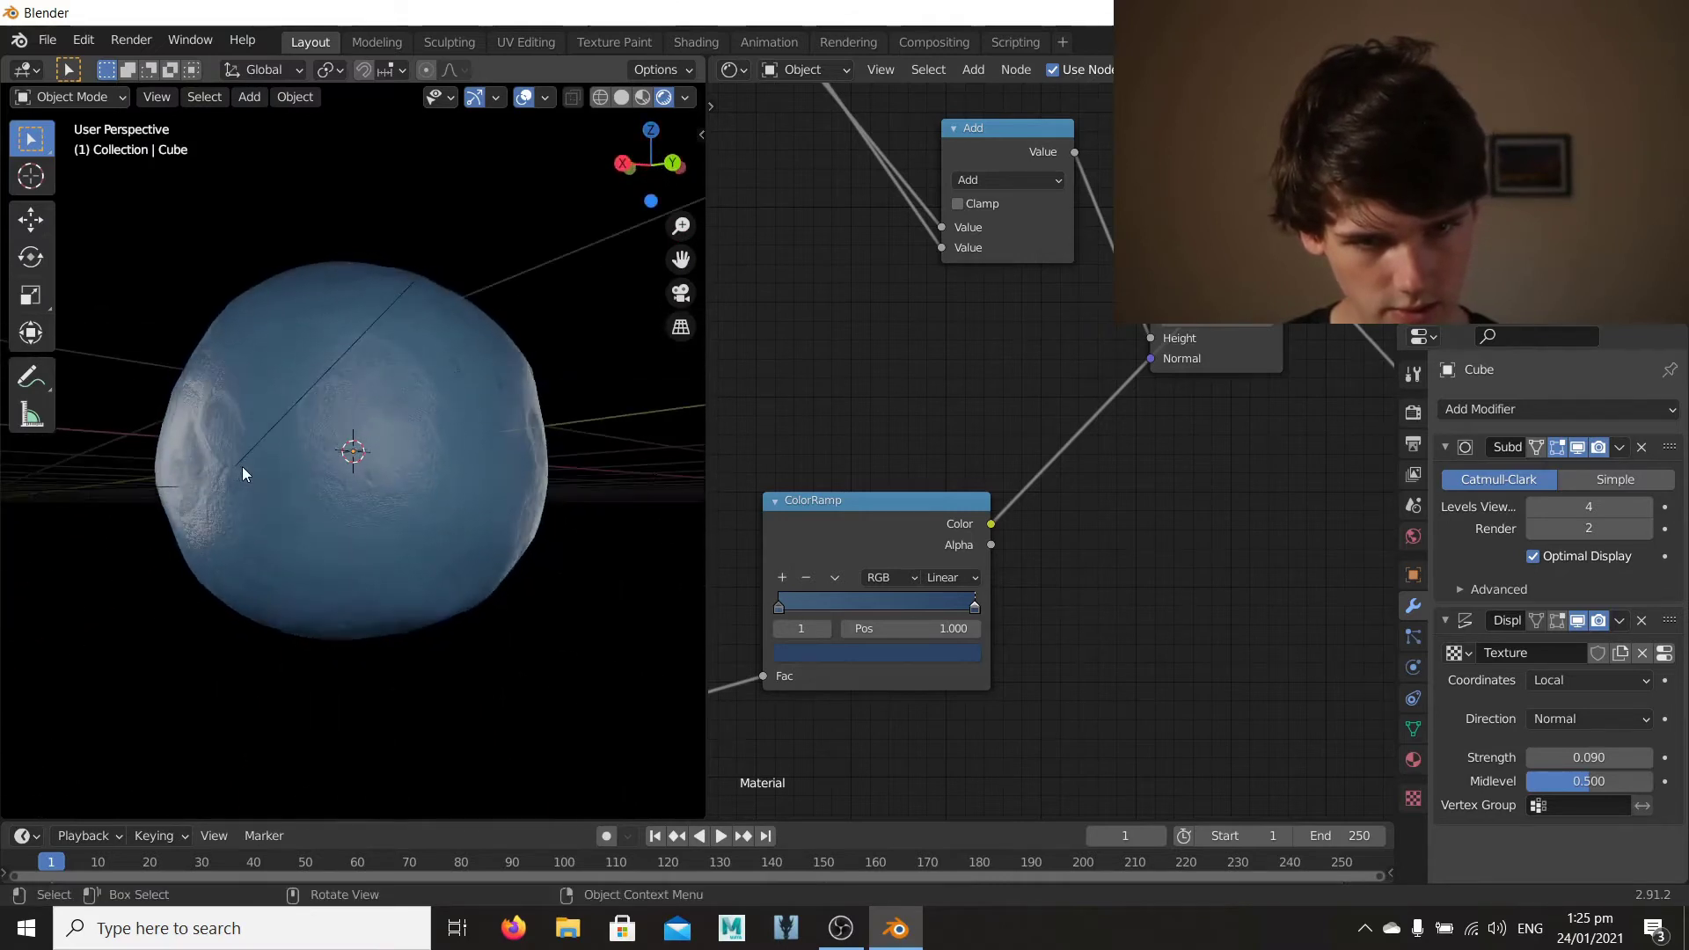
scroll(243, 468, up, 2)
click(498, 469)
scroll(498, 469, down, 3)
middle_drag(498, 470, 231, 461)
scroll(247, 483, up, 2)
scroll(211, 498, up, 3)
scroll(203, 462, down, 3)
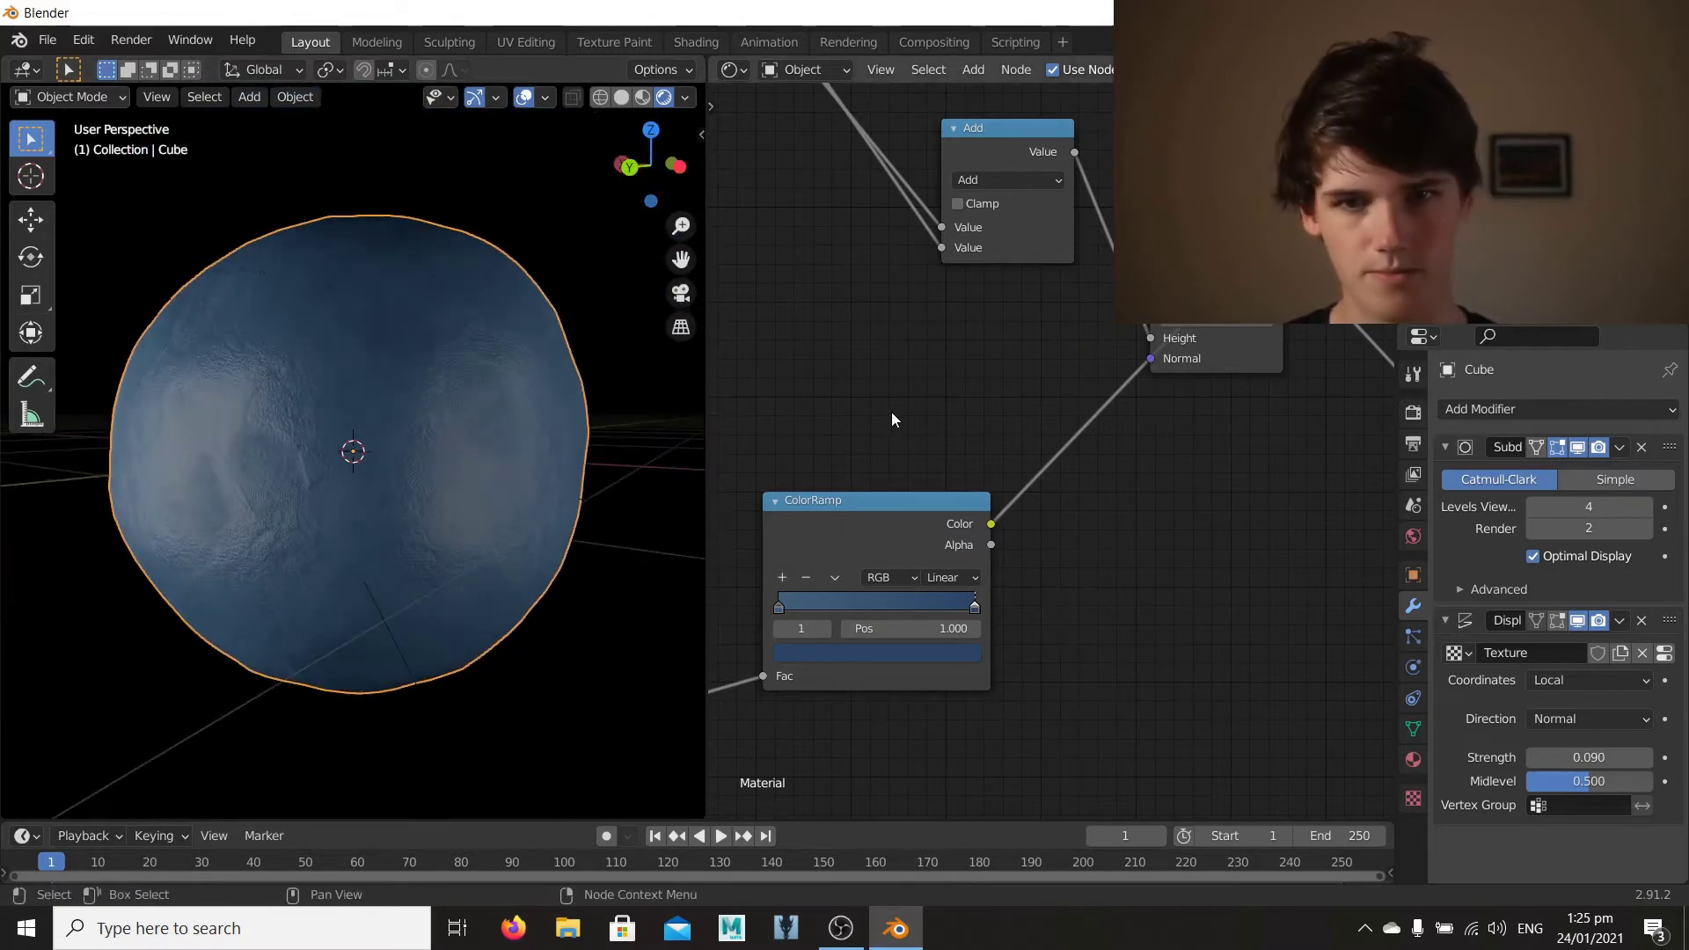
Step: Review the whole material node tree, from the Texture Coordinate node through to the Principled BSDF
scroll(902, 406, down, 3)
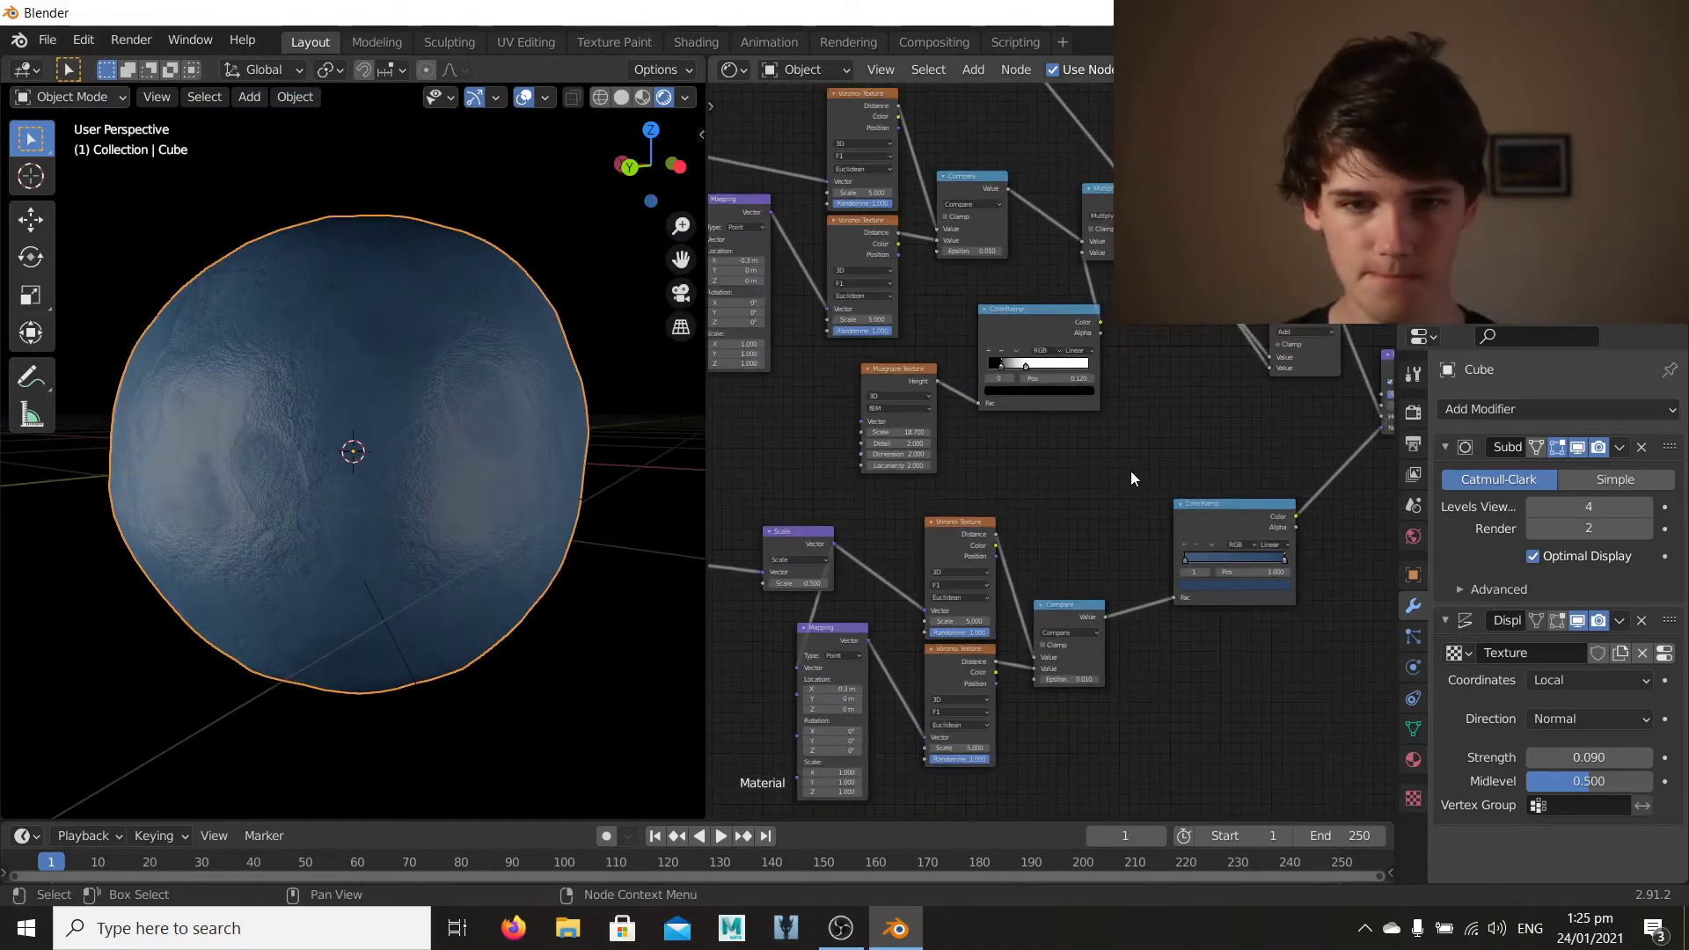
scroll(1131, 472, down, 4)
middle_drag(1056, 515, 1047, 560)
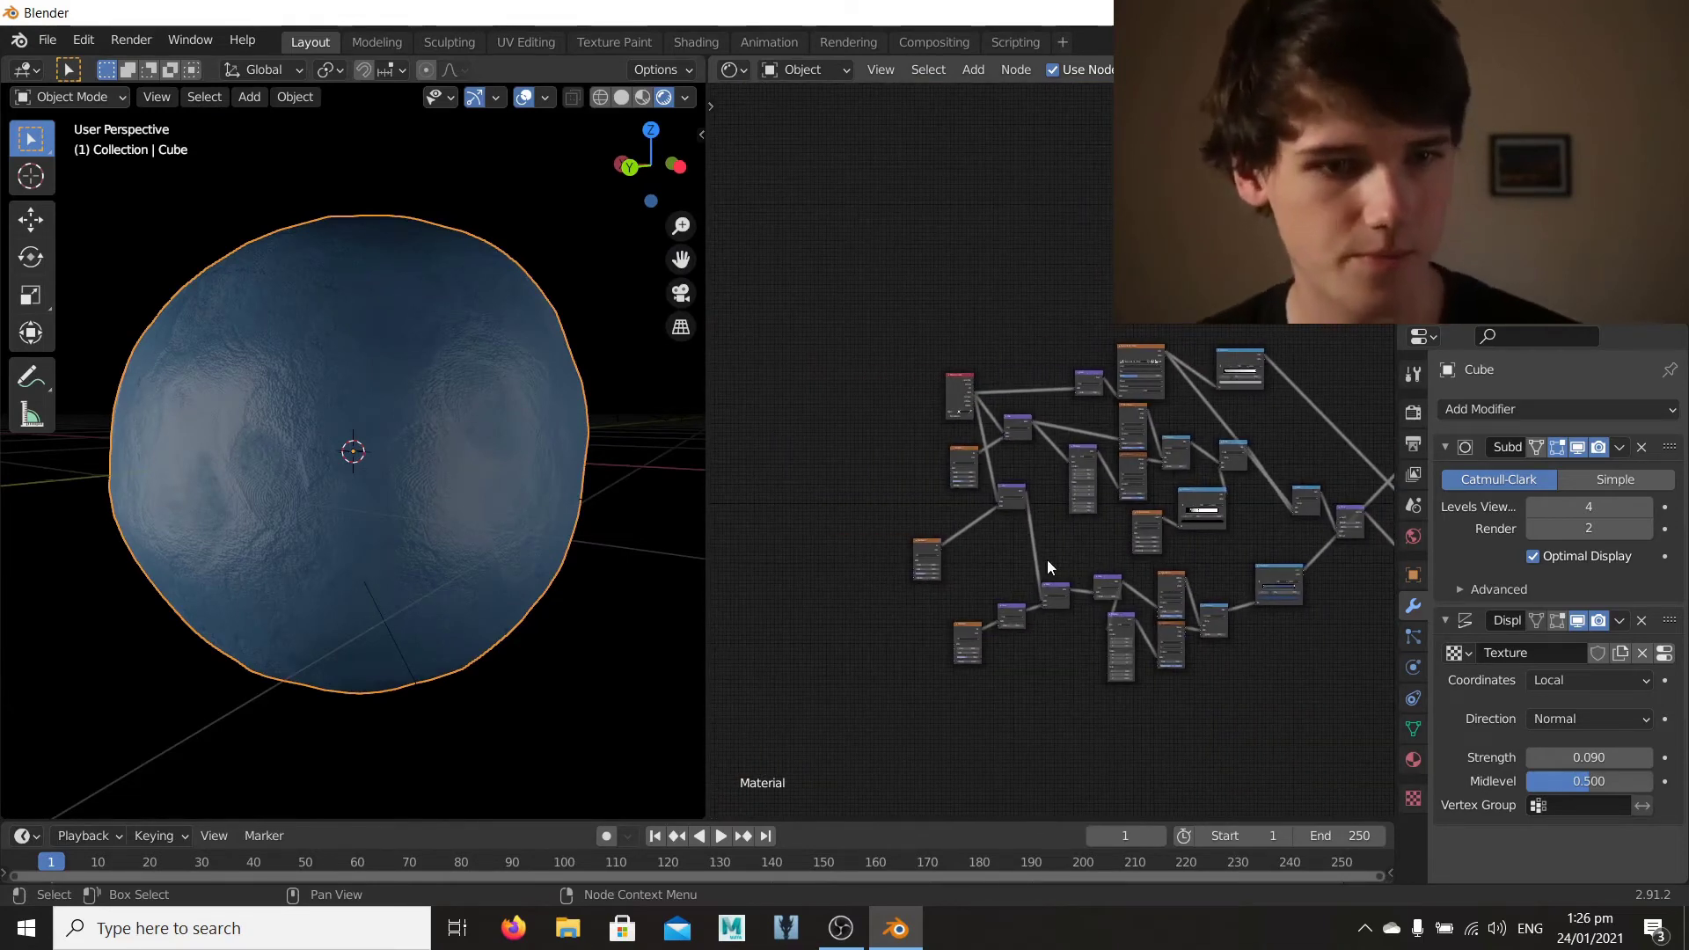
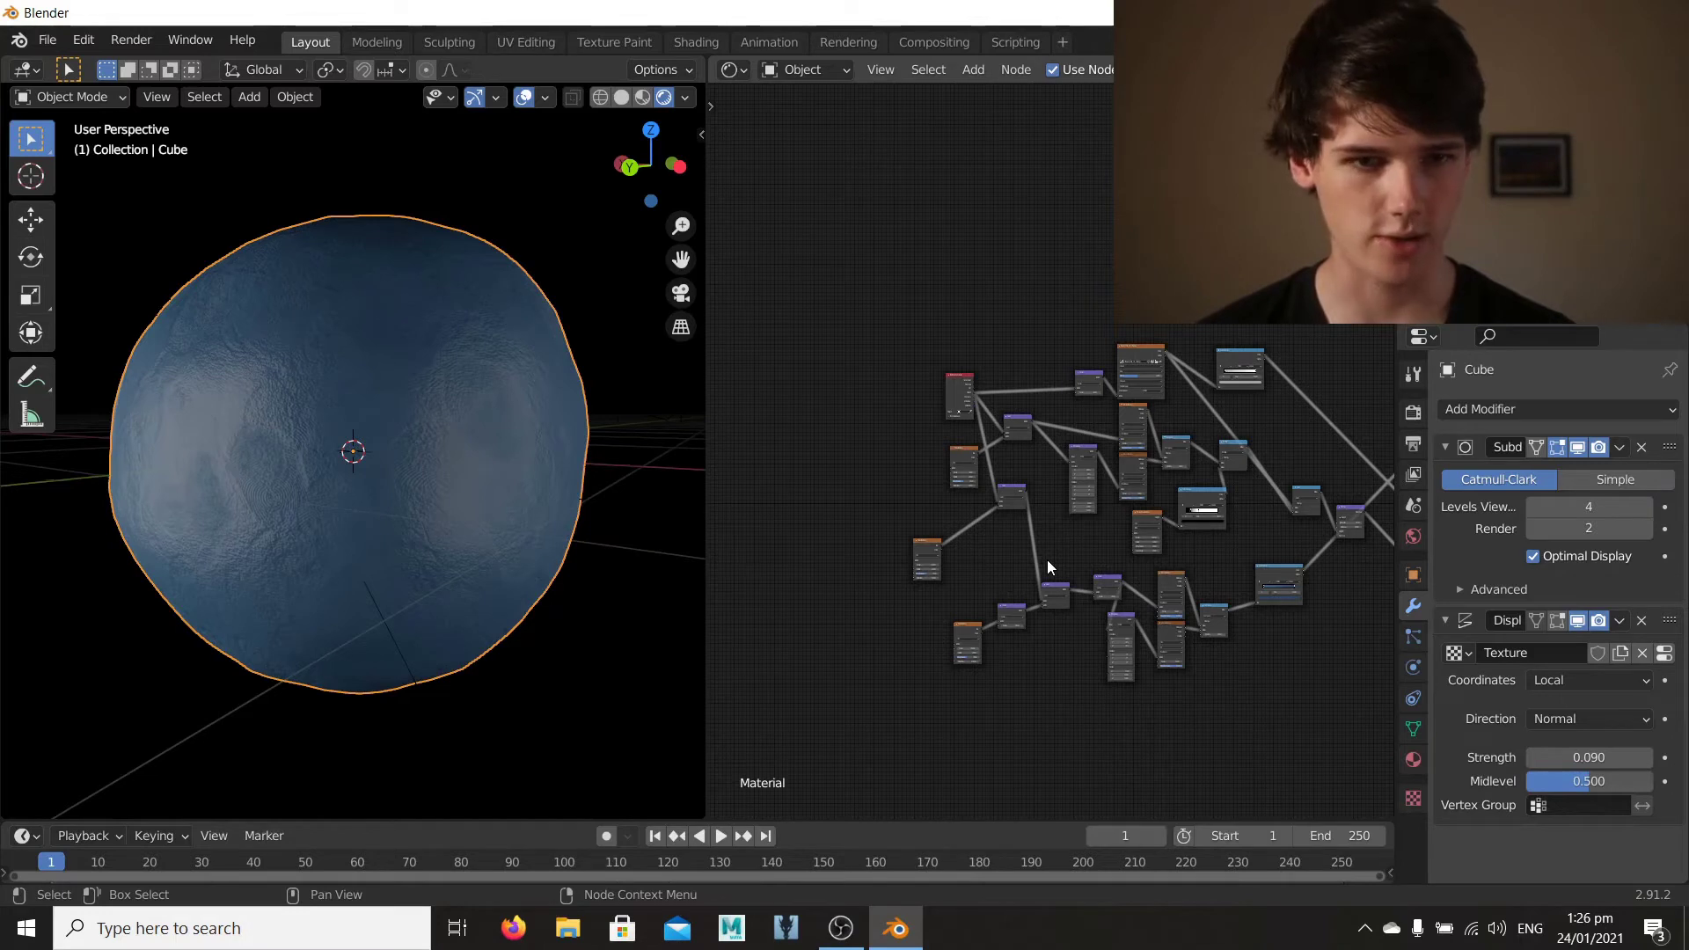
scroll(1173, 439, up, 3)
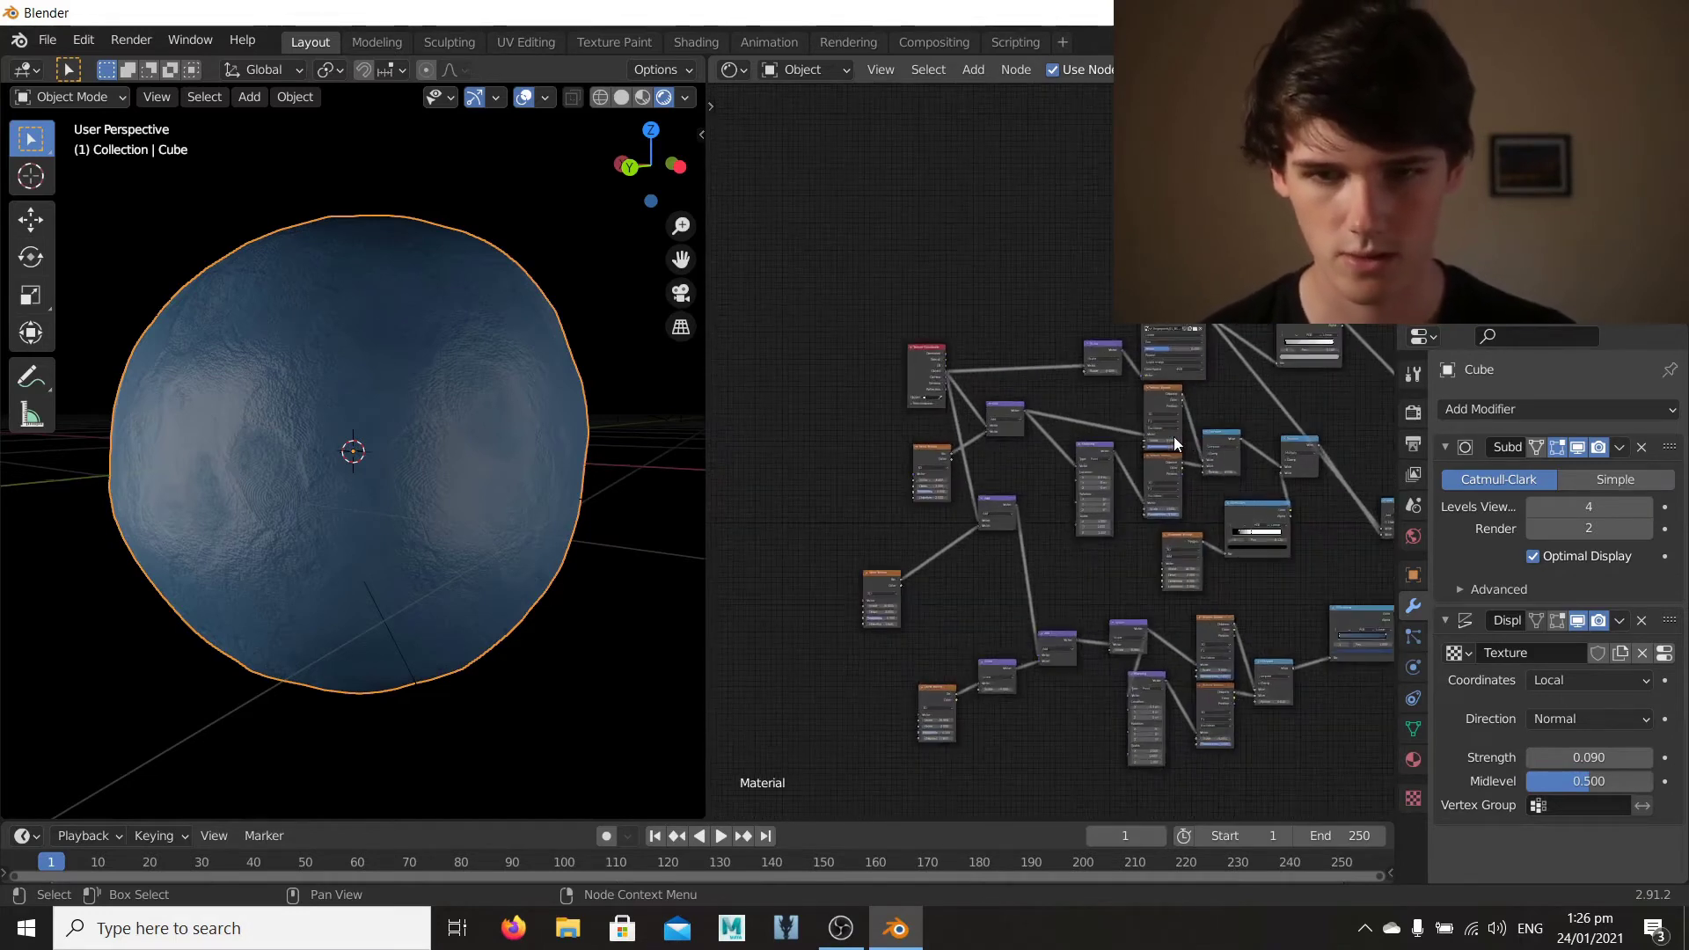
middle_drag(952, 457, 1082, 497)
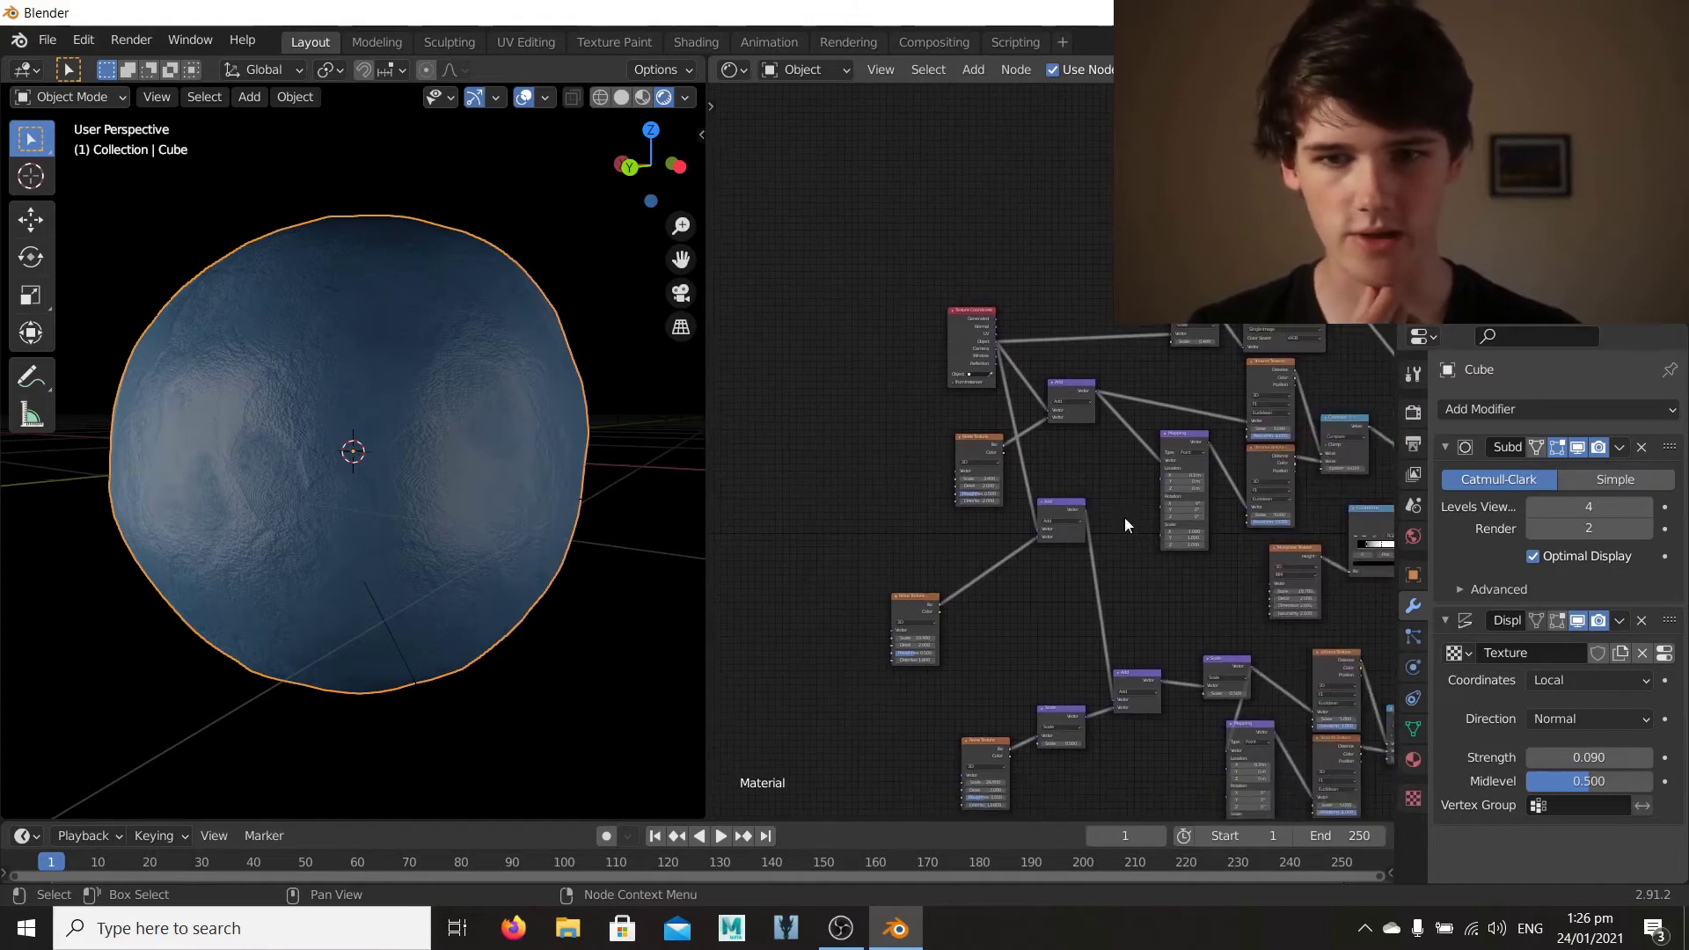
middle_drag(1184, 529, 959, 563)
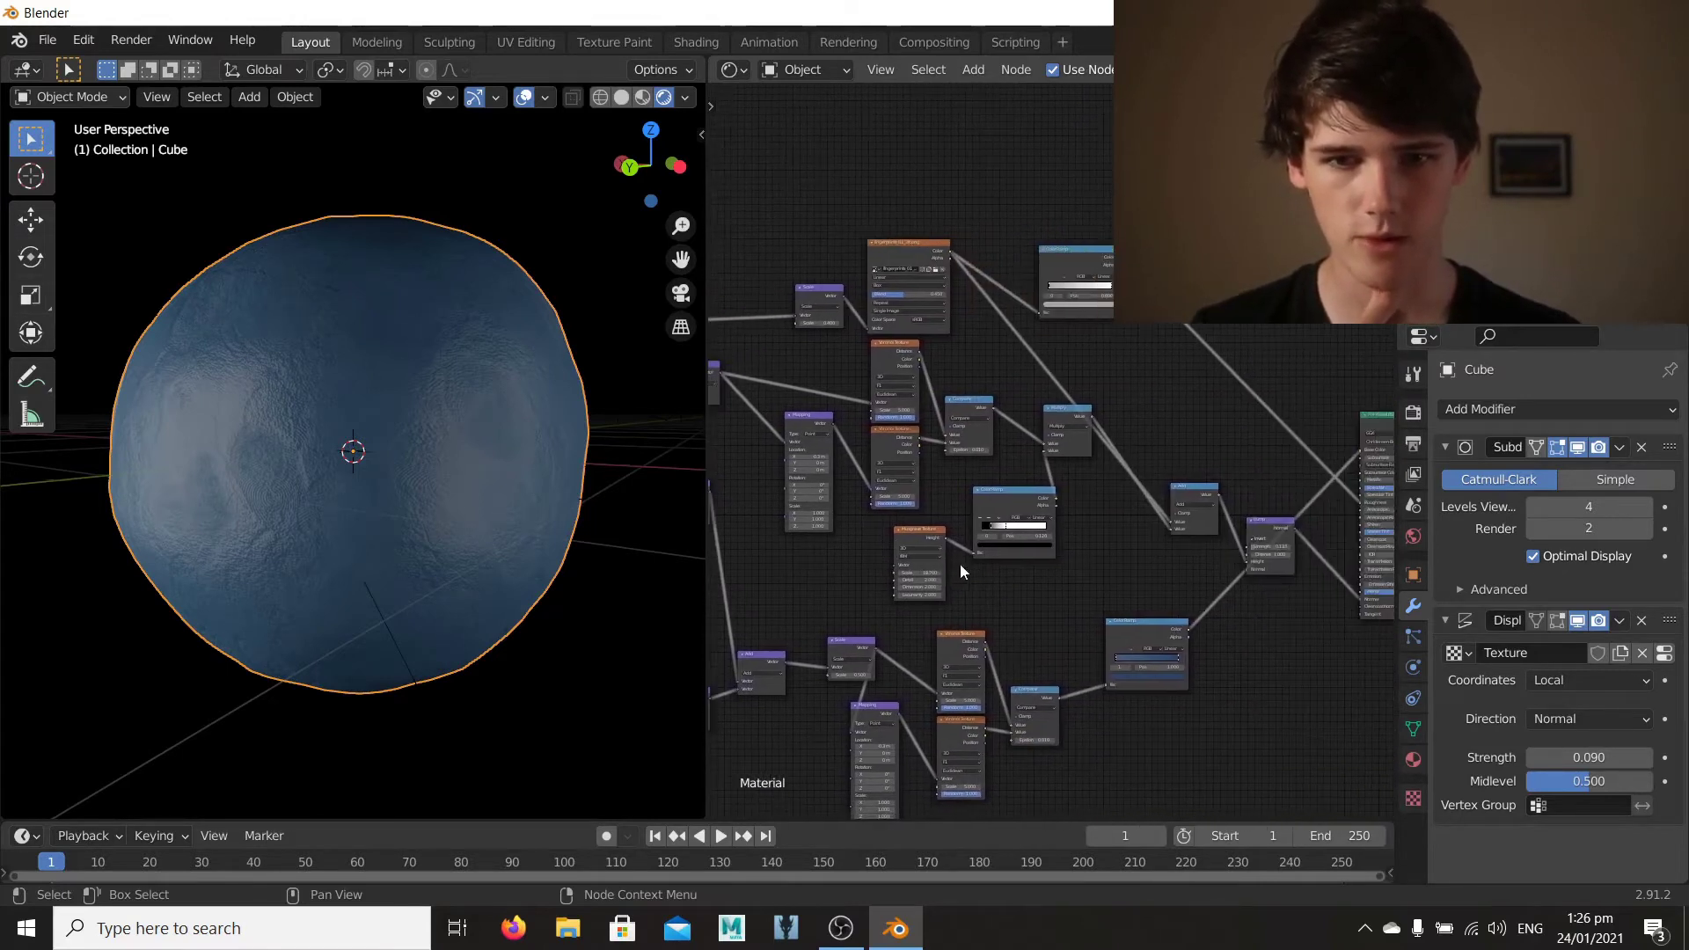
middle_drag(1132, 572, 1036, 565)
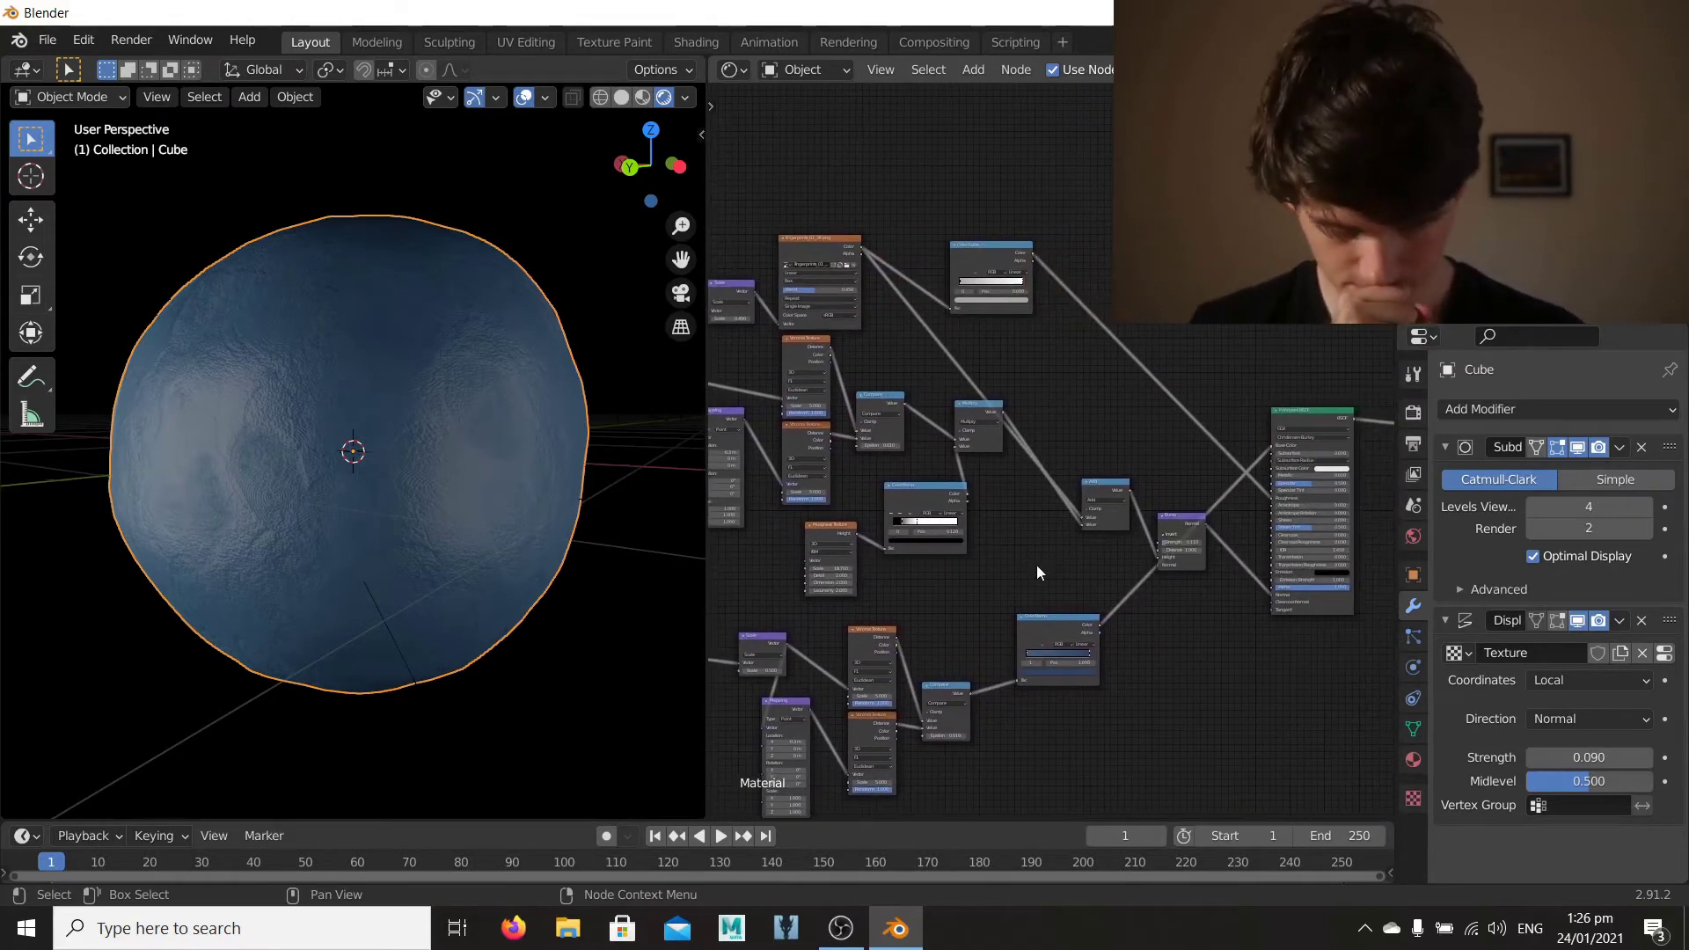
mouse_move(1169, 578)
middle_down()
mouse_move(946, 563)
mouse_move(1041, 594)
mouse_move(1079, 561)
mouse_move(1047, 607)
mouse_move(960, 521)
mouse_move(1175, 595)
middle_up()
middle_drag(974, 467, 1093, 563)
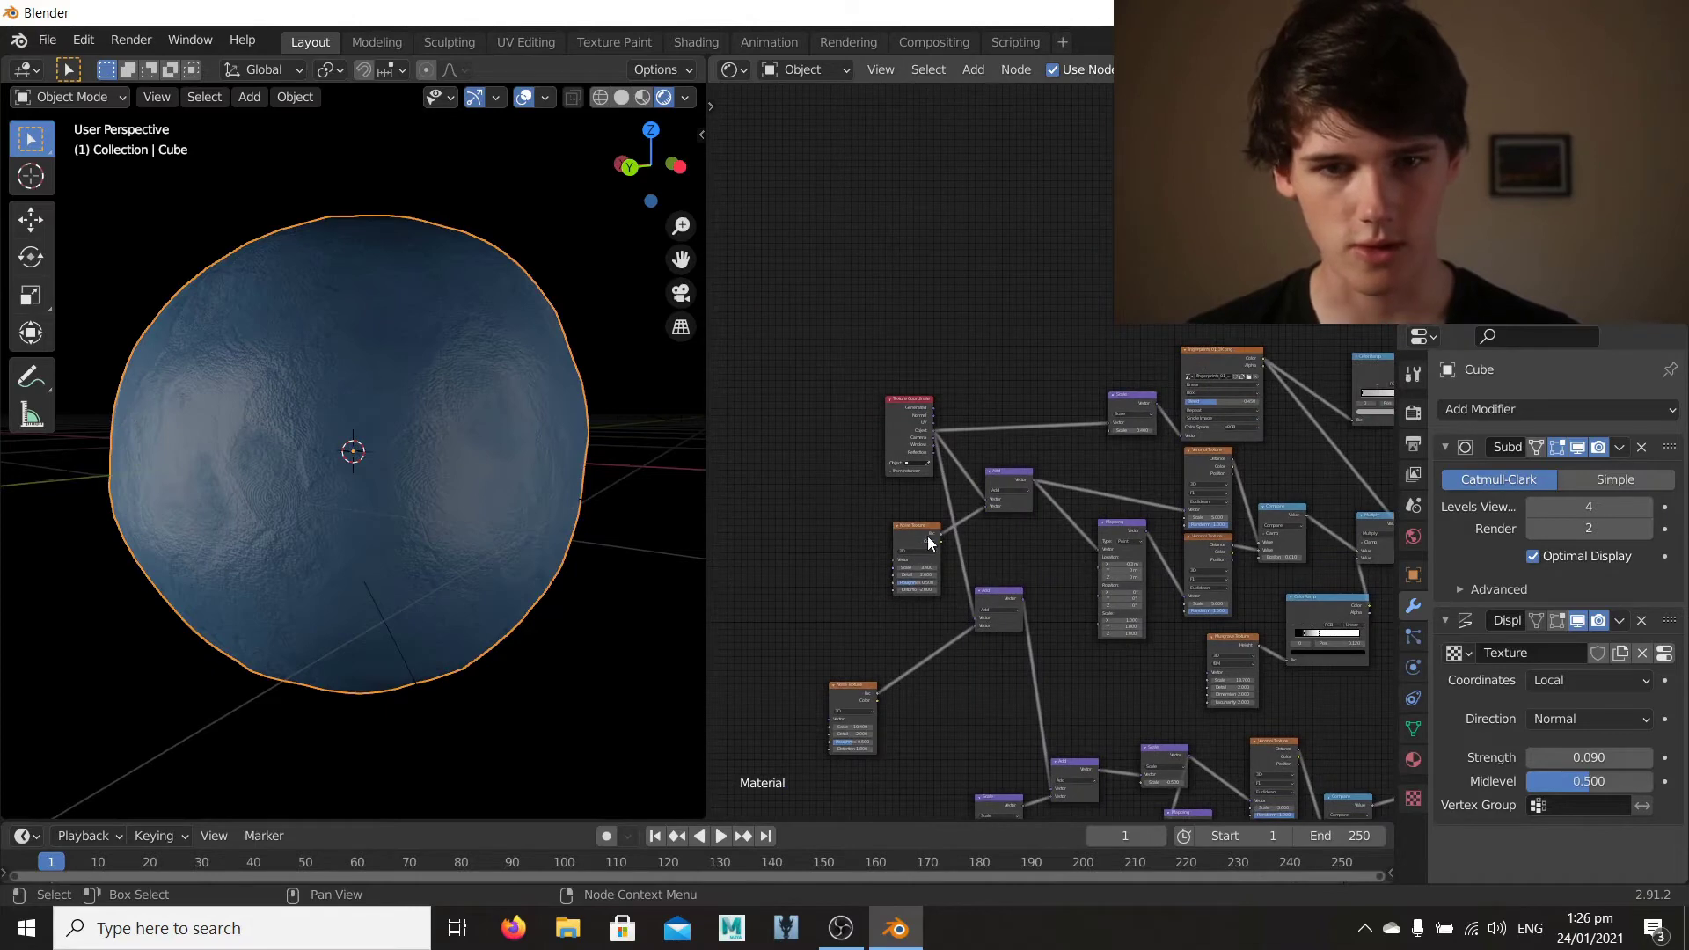
middle_drag(927, 536, 1184, 623)
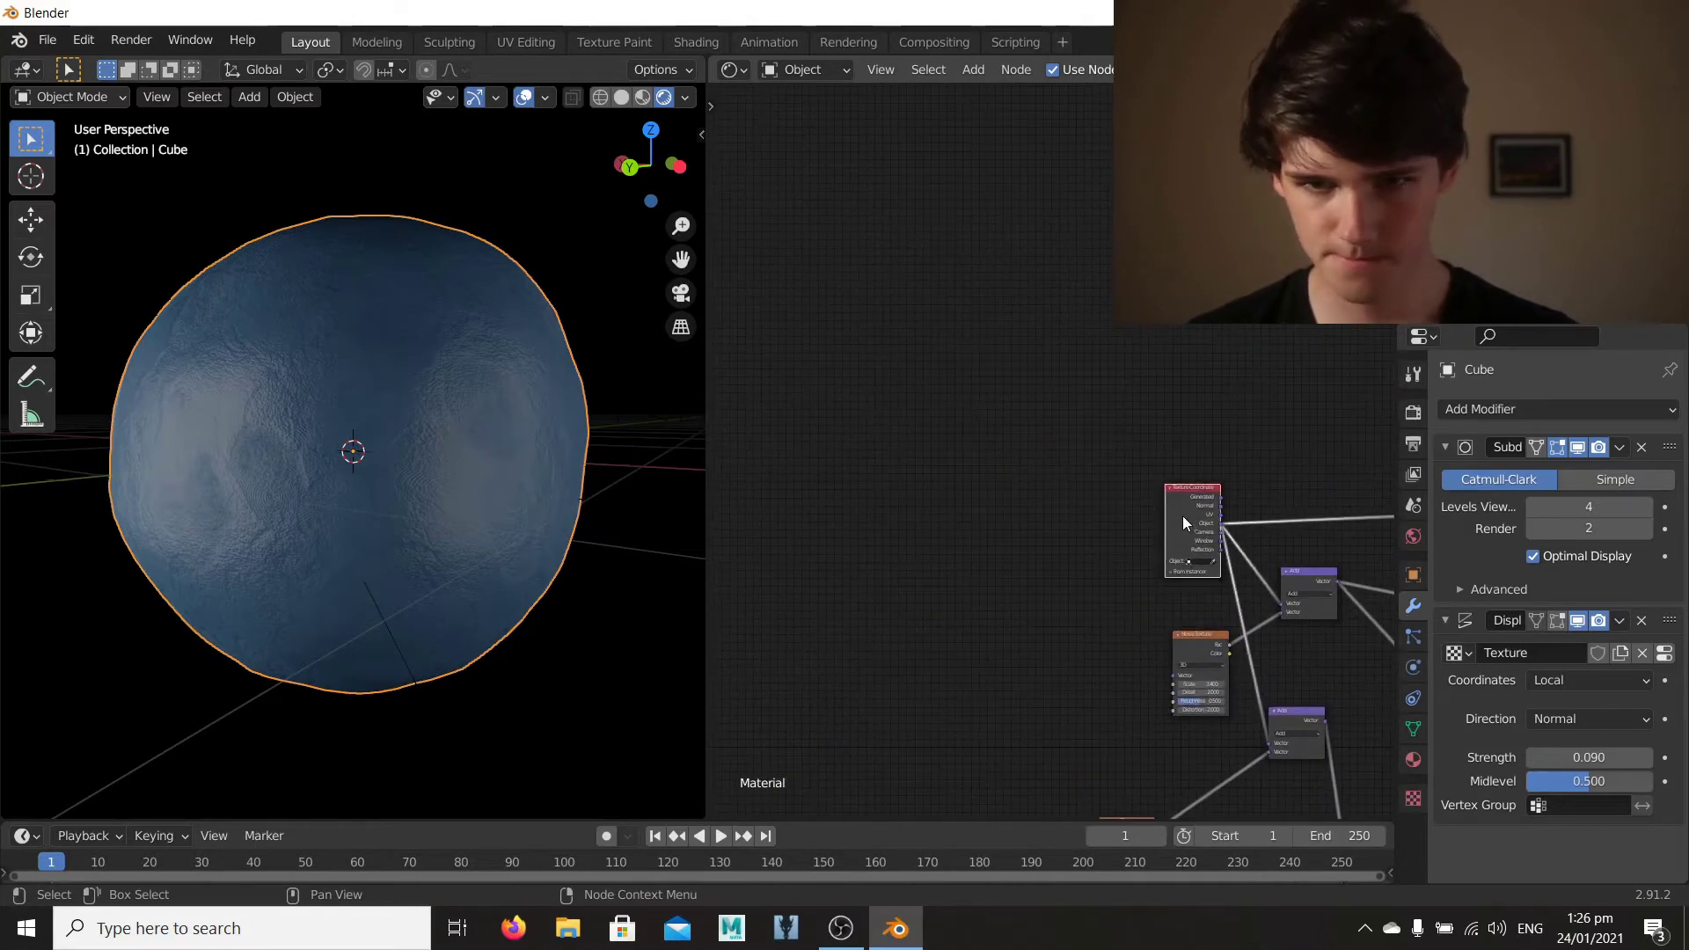
Step: Move the Texture Coordinate node and the Material Output node well away from the opposite ends of the node tree
drag(1186, 525, 960, 497)
scroll(1038, 483, down, 8)
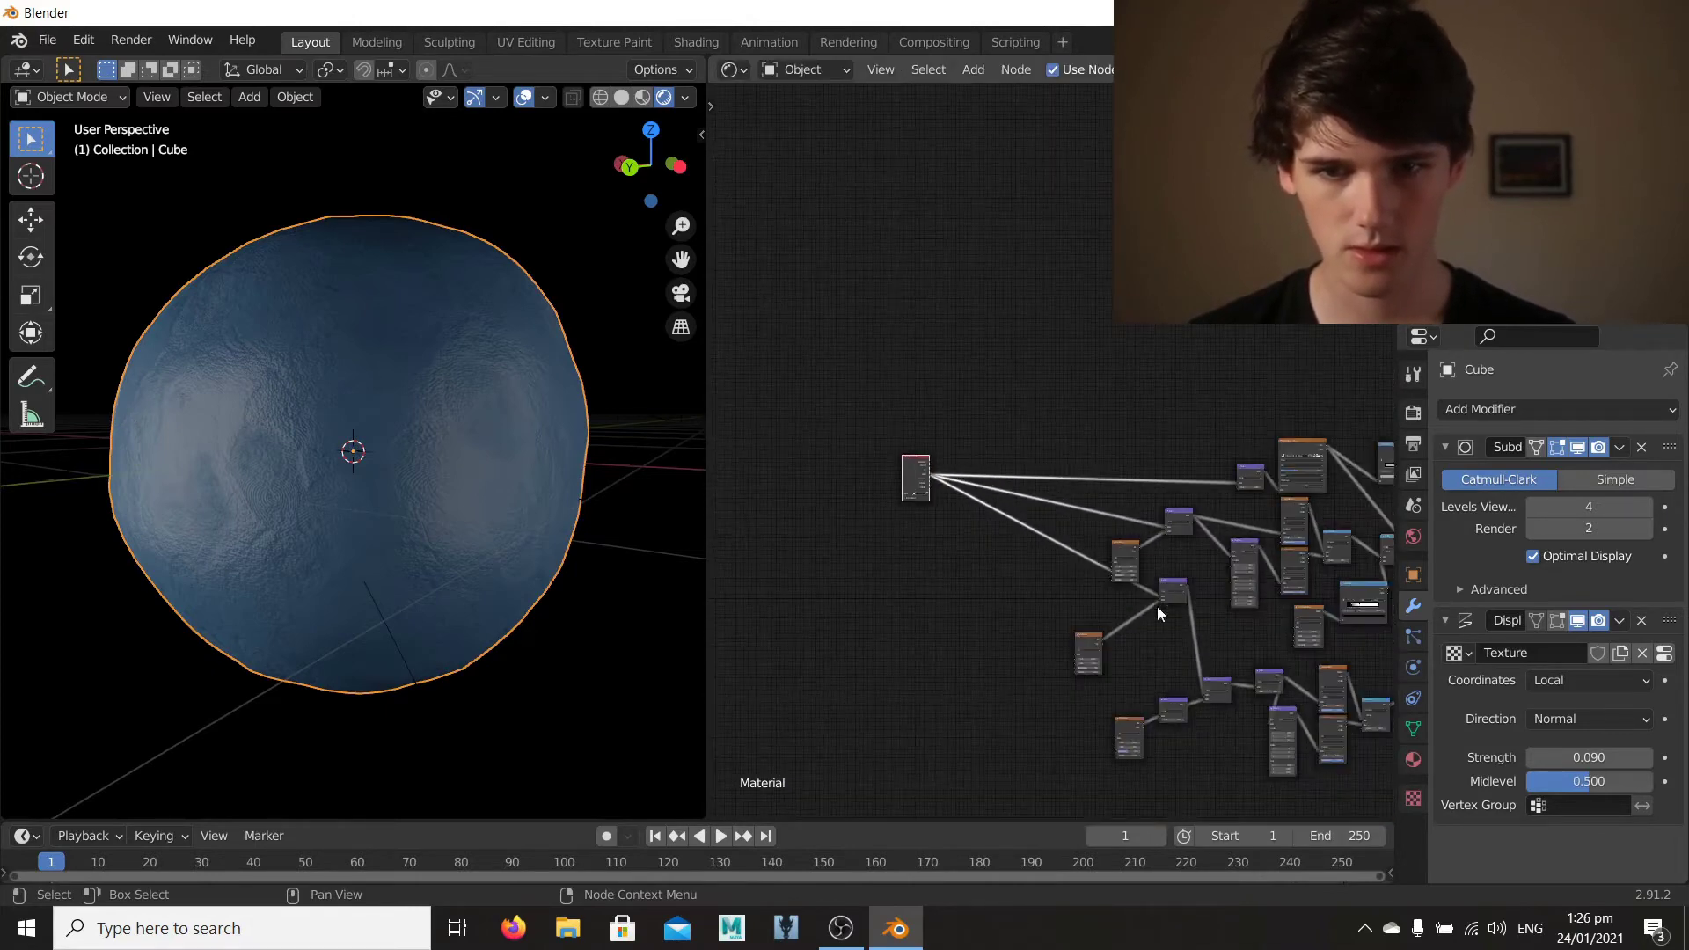
middle_drag(1158, 605, 824, 529)
middle_drag(1195, 494, 898, 534)
scroll(899, 533, up, 3)
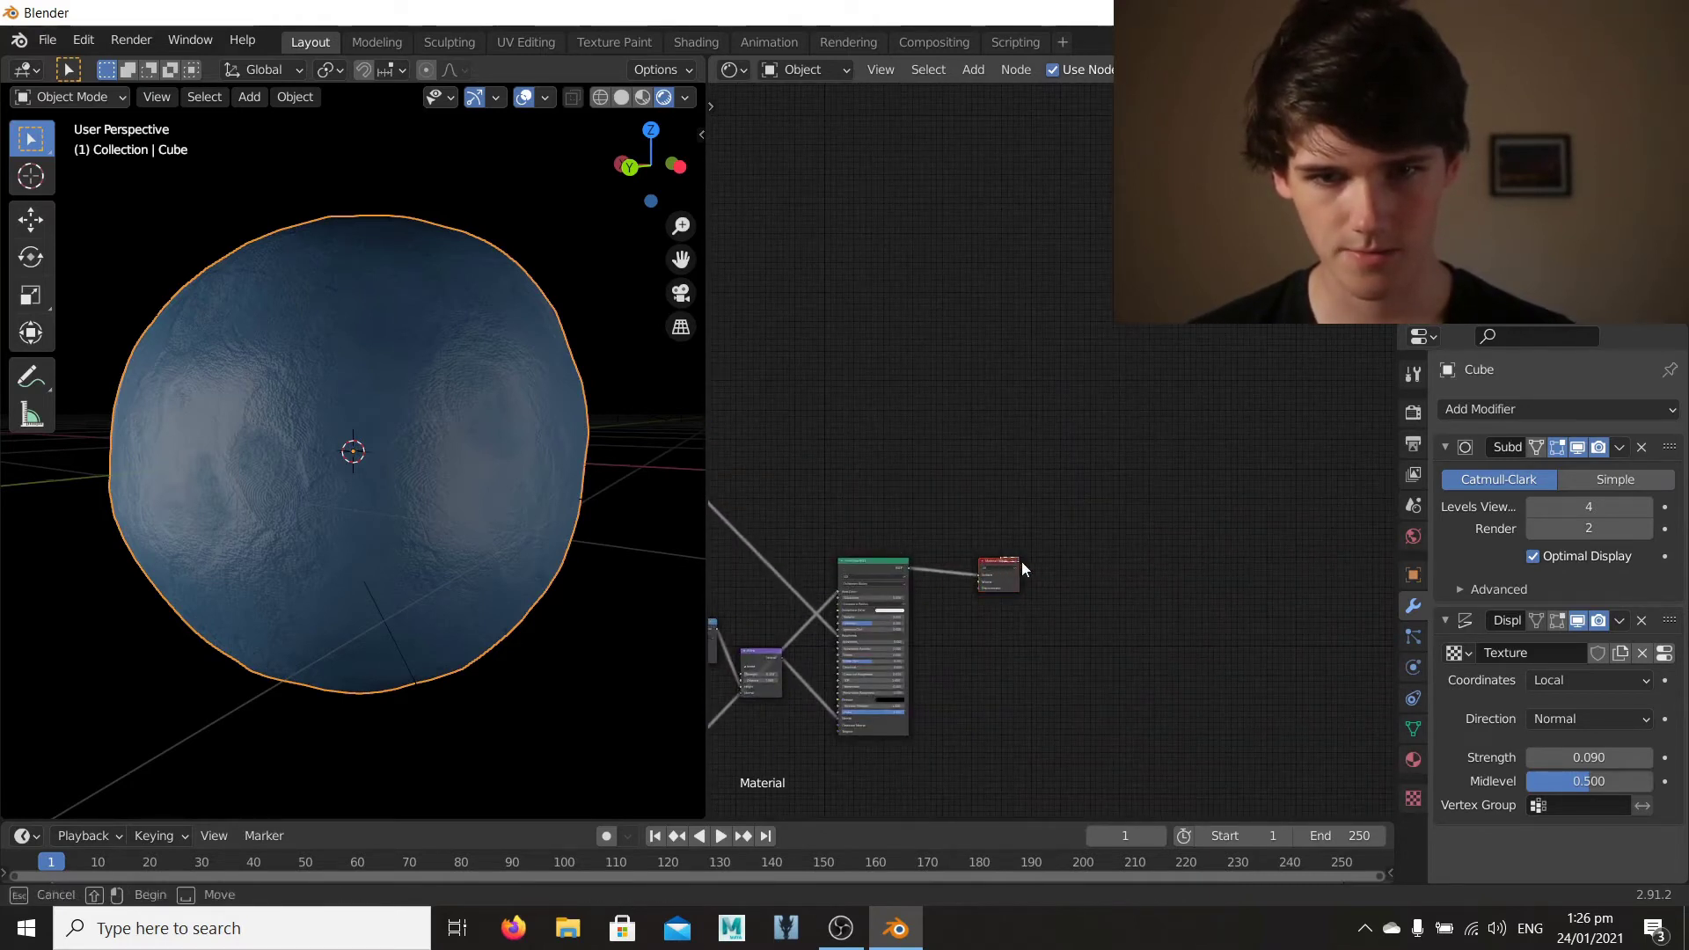
click(995, 563)
key(g)
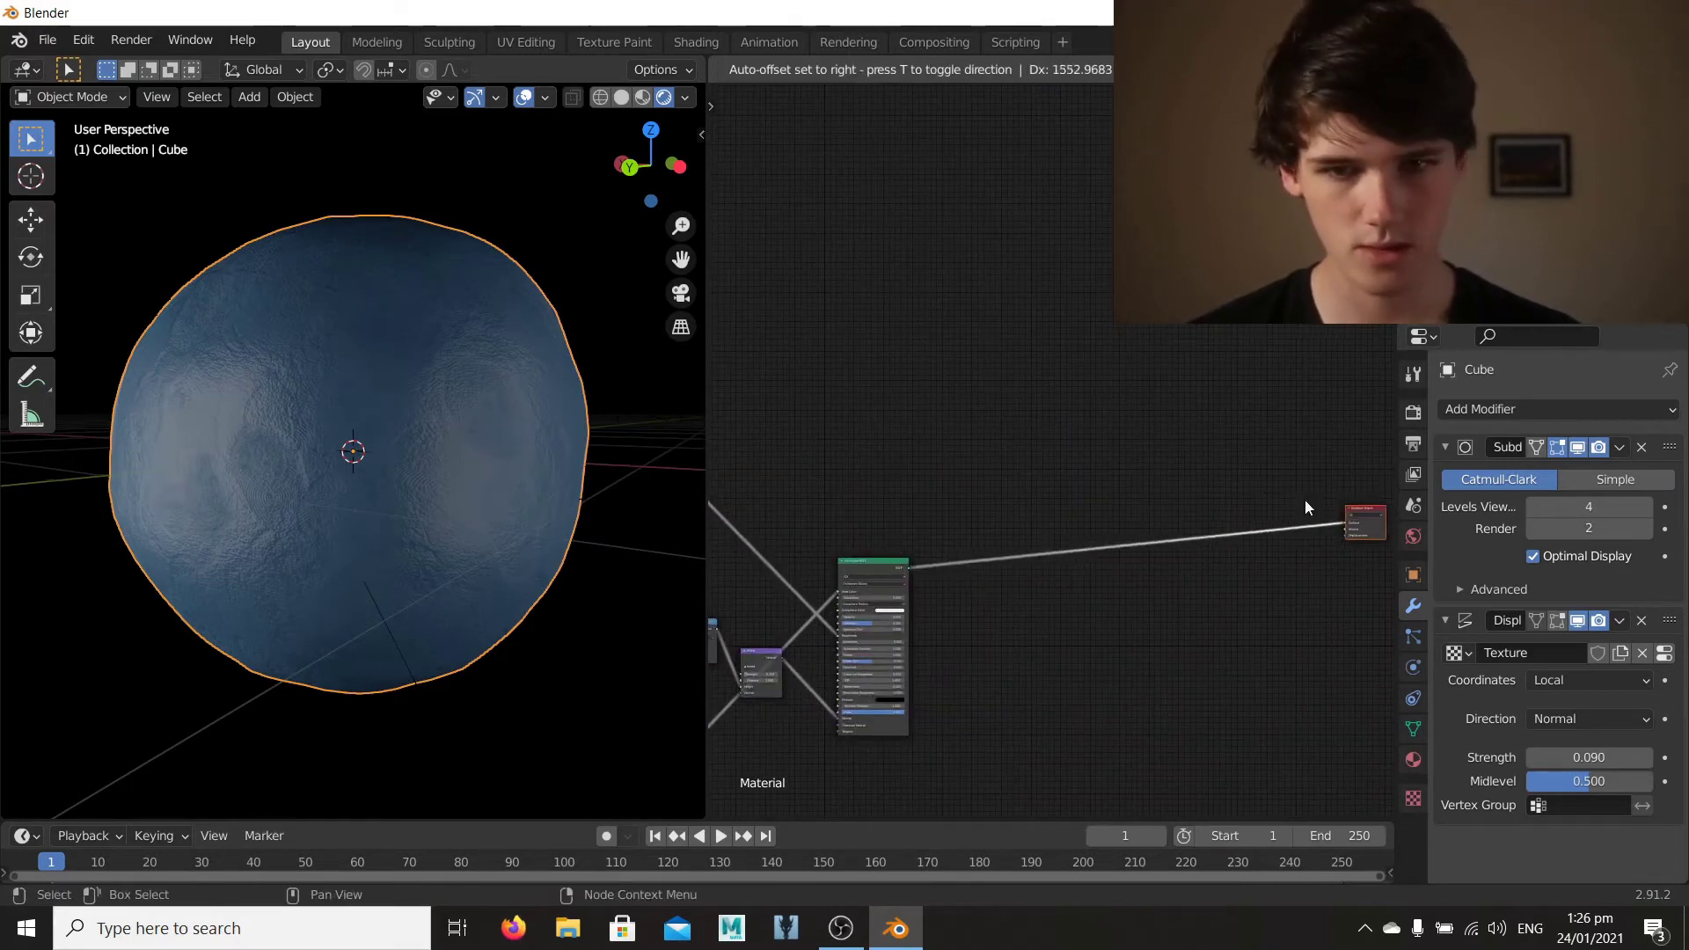
click(1309, 501)
Step: Group all nodes between the Texture Coordinate and Material Output nodes, and return to the main material tree
scroll(1049, 457, down, 2)
middle_drag(933, 482, 1134, 471)
scroll(1056, 466, down, 2)
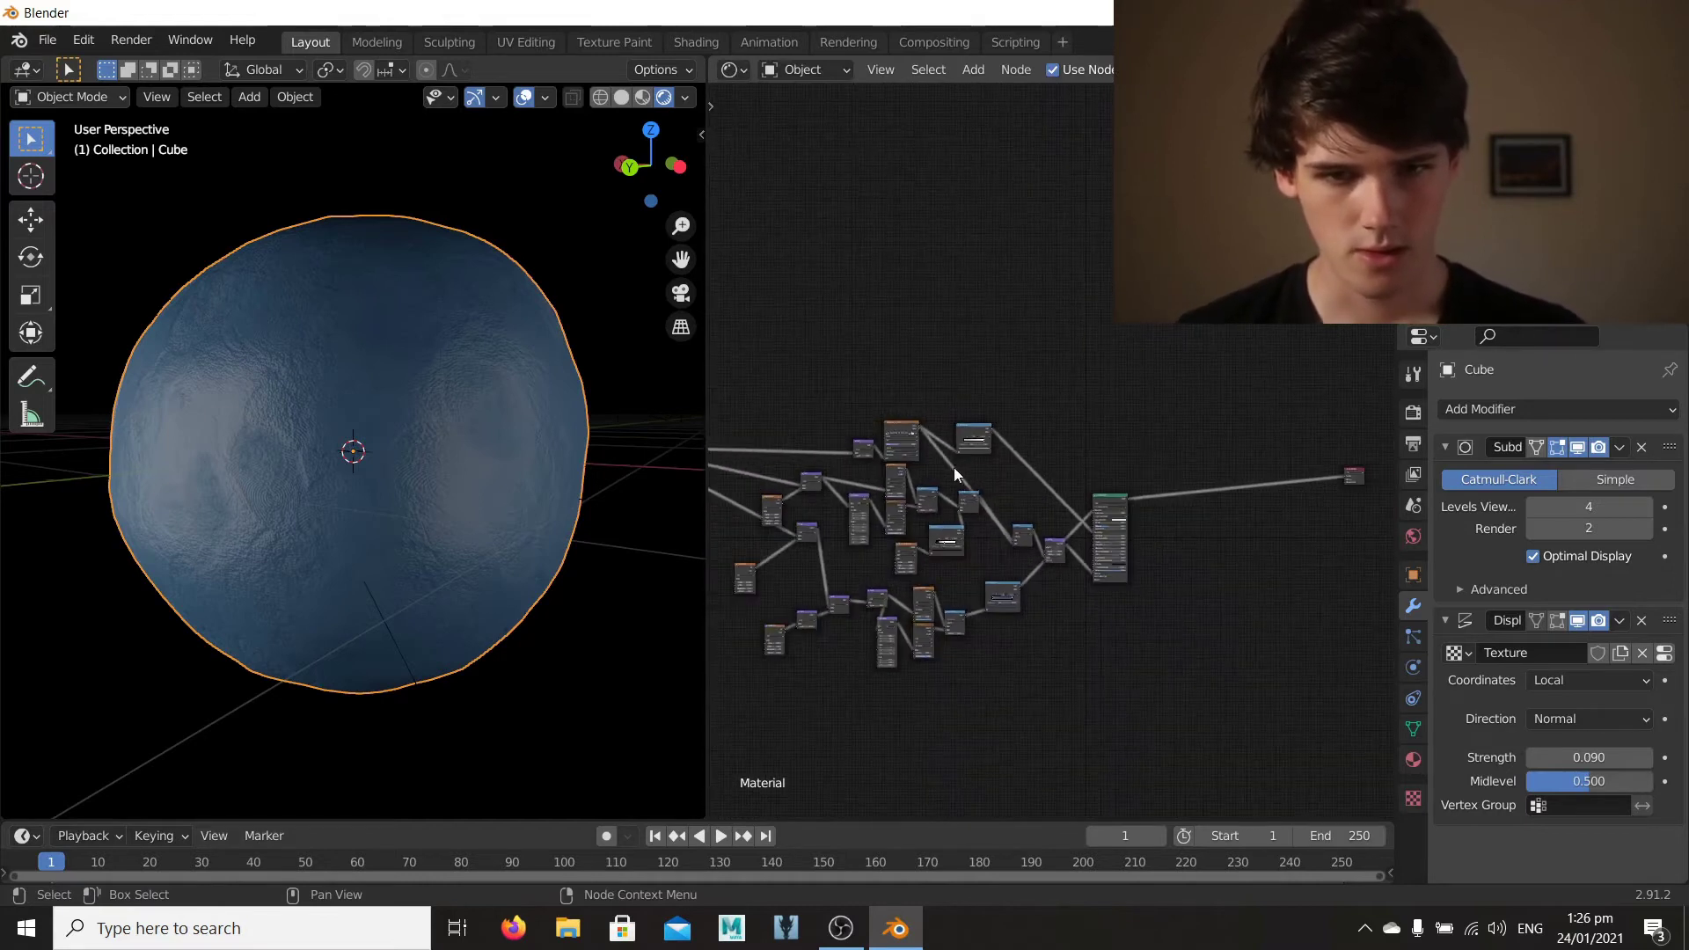
mouse_move(953, 467)
middle_down()
mouse_move(1151, 500)
mouse_move(955, 451)
middle_up()
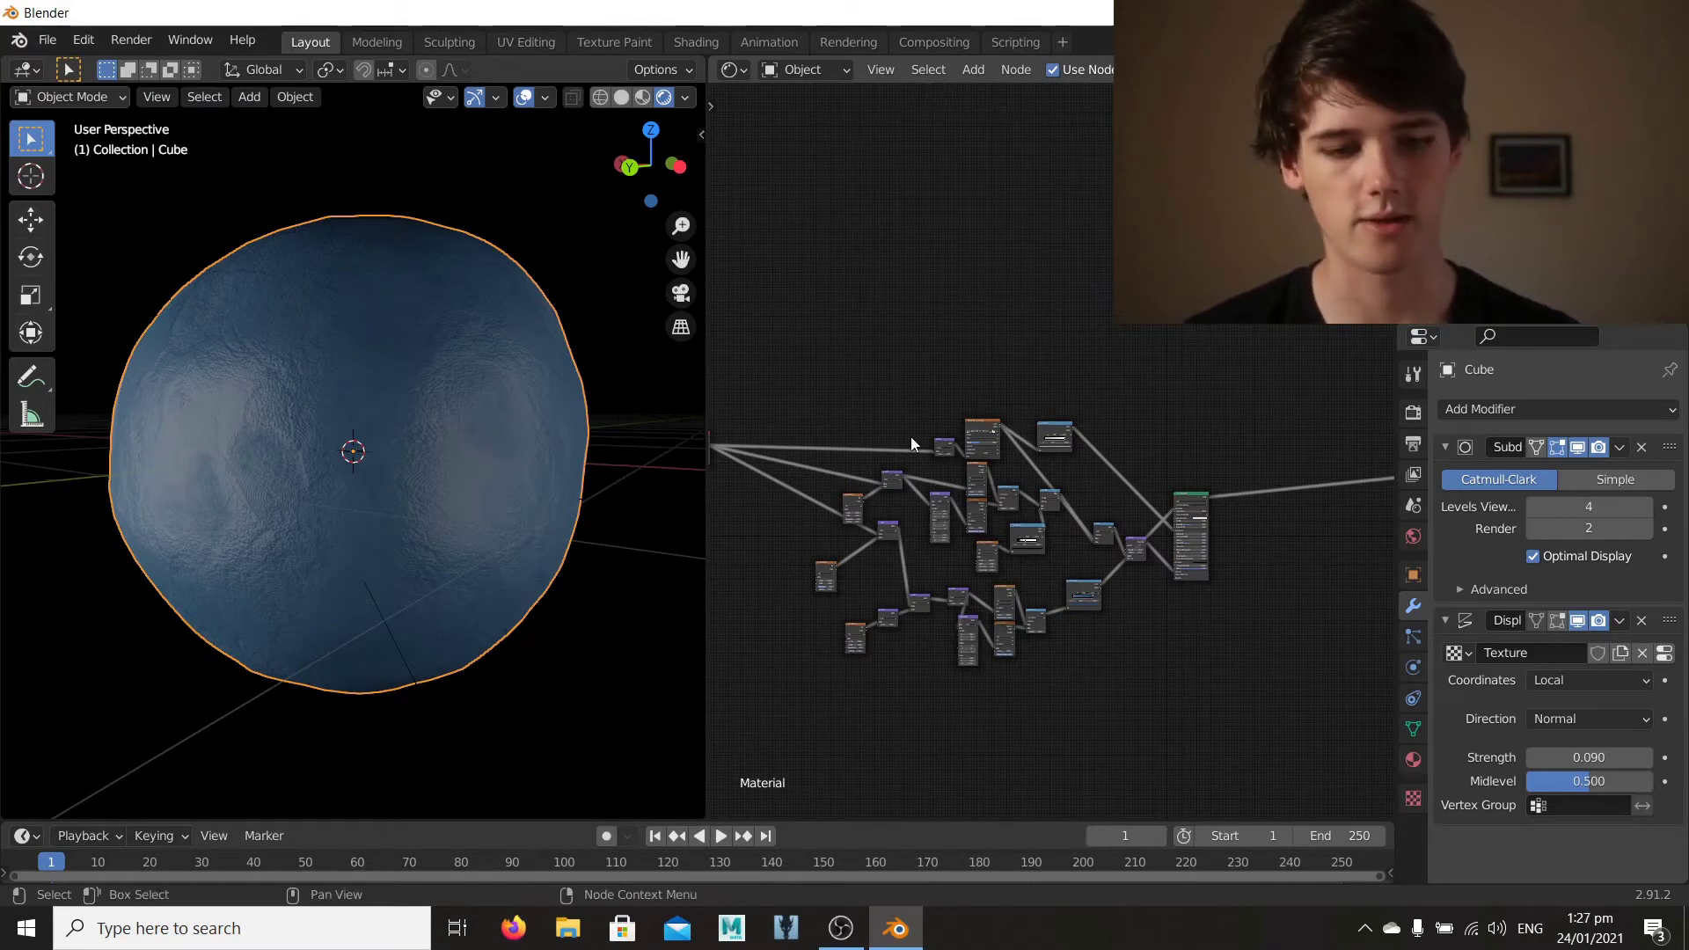
key(b)
drag(753, 351, 1238, 682)
scroll(947, 533, up, 1)
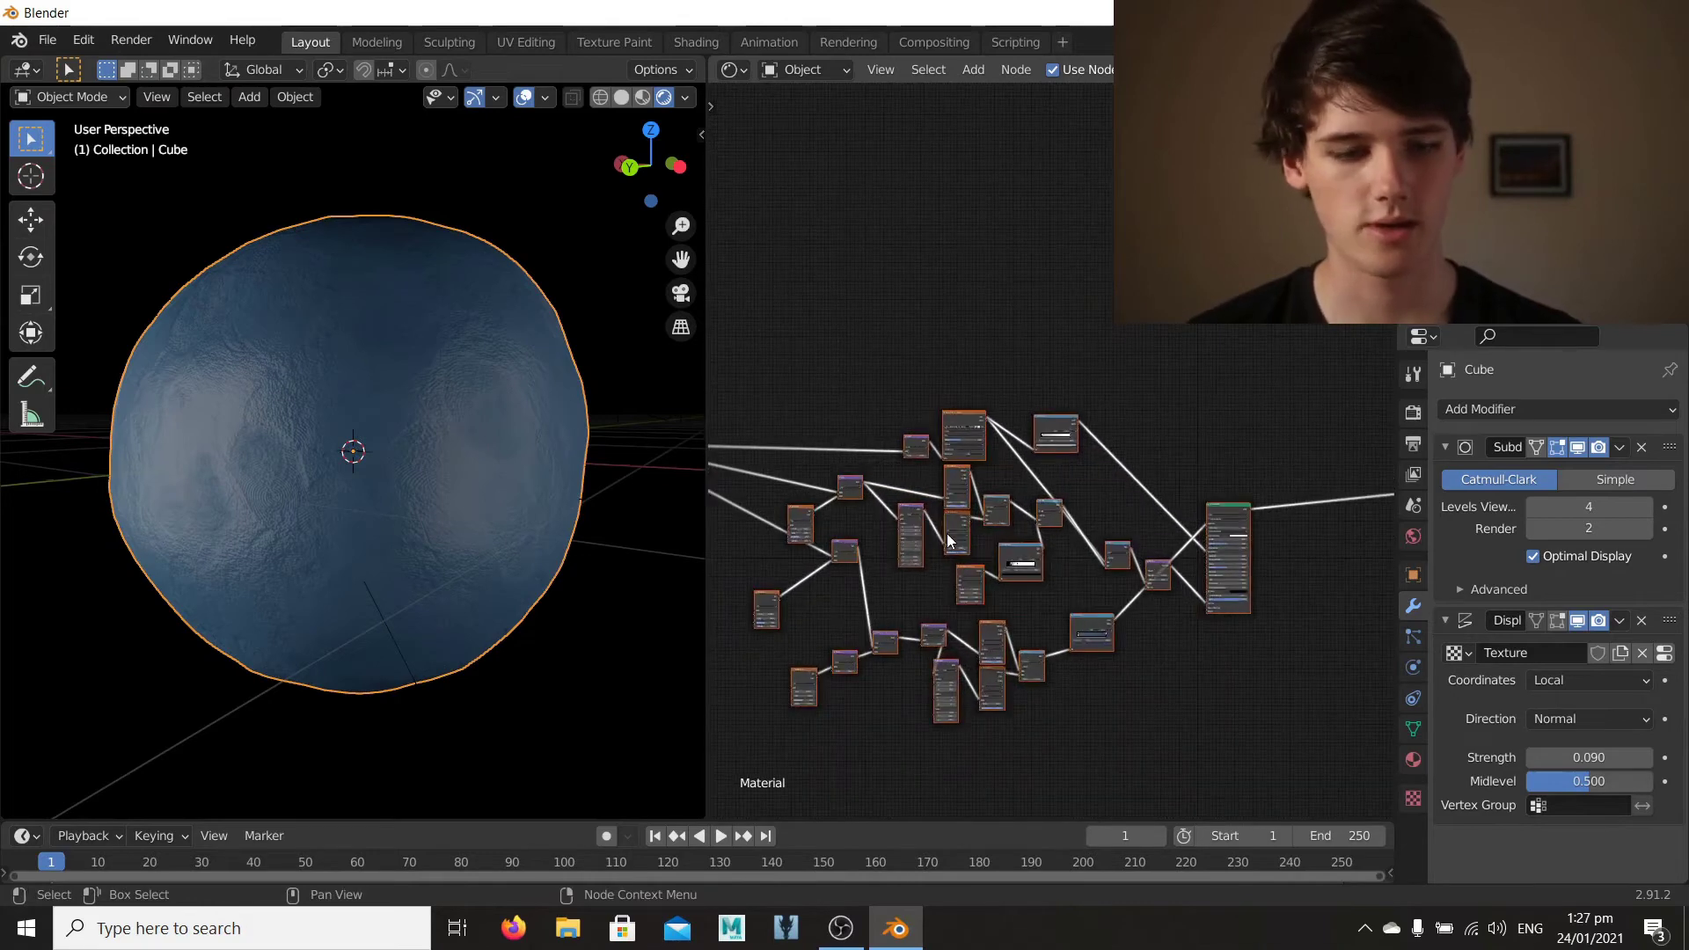
key(ctrl+g)
key(Tab)
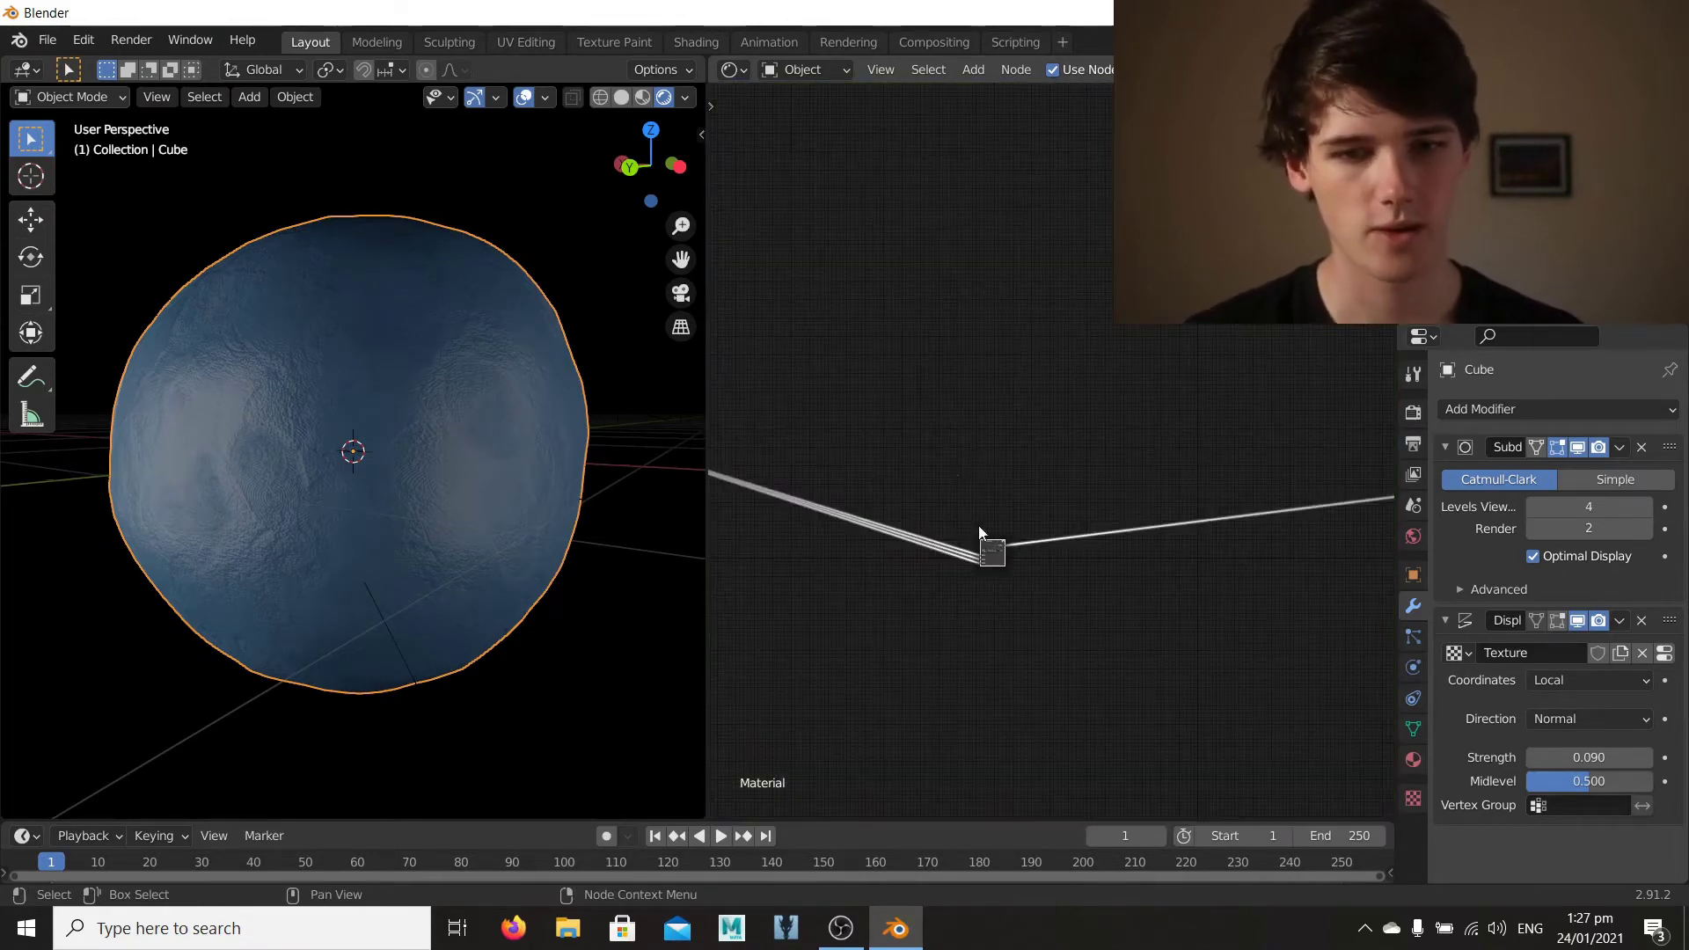
middle_drag(978, 528, 1100, 433)
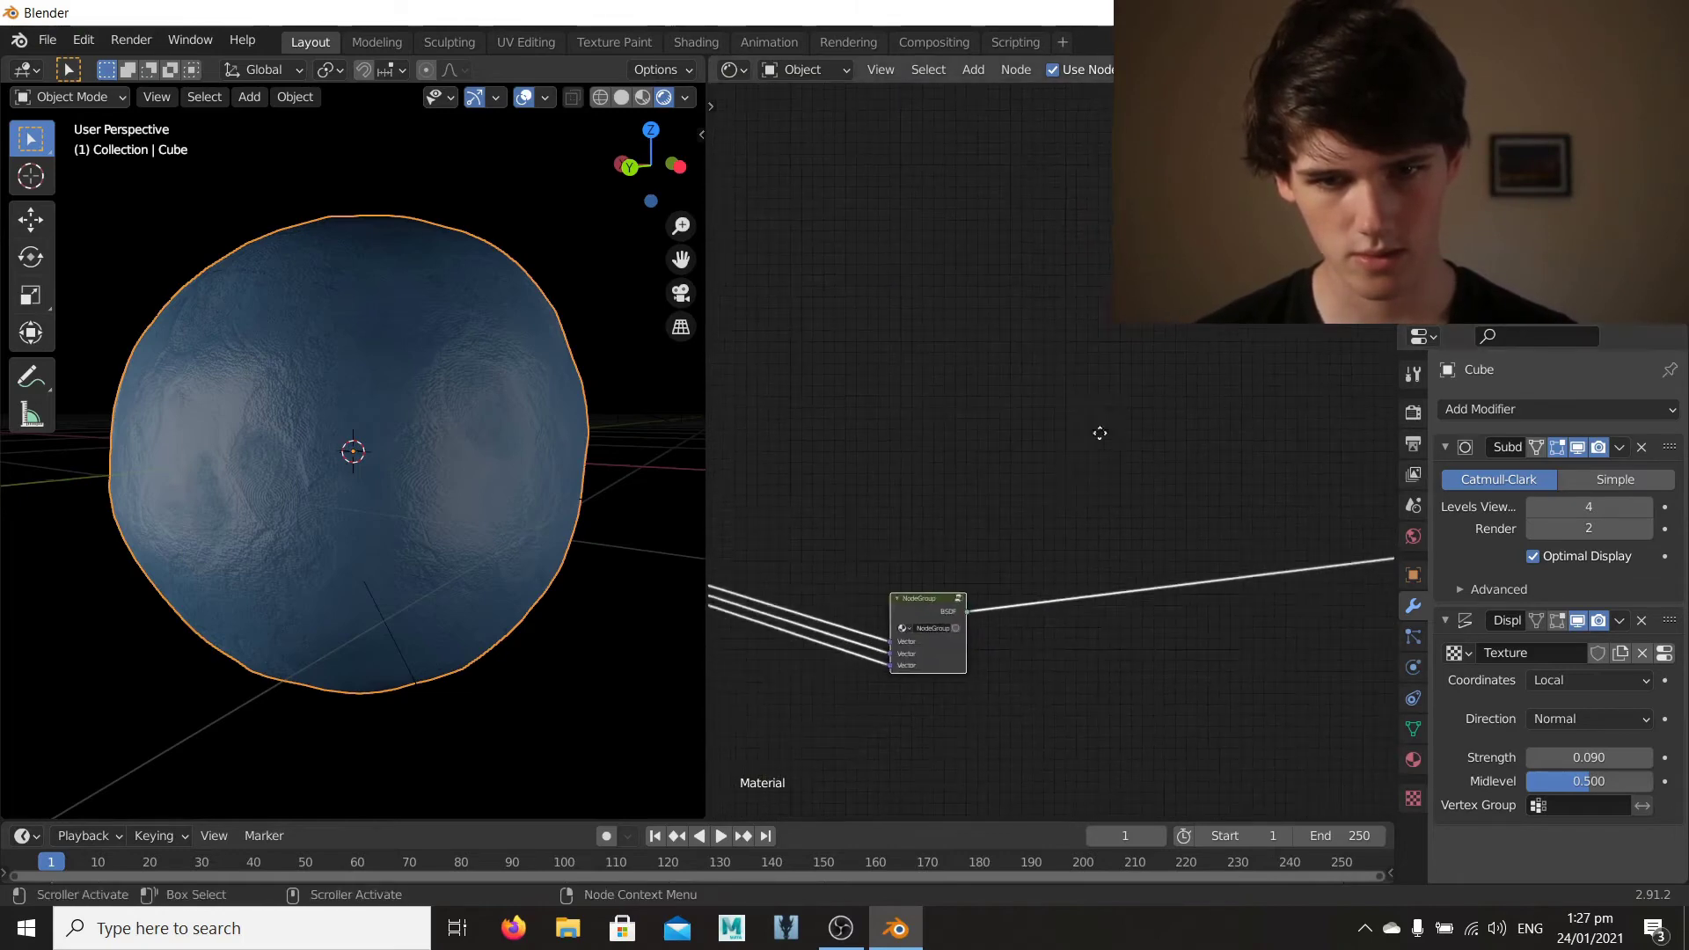
Step: Open the node group for editing and move its Group Input node away from the Noise Texture nodes
key(Tab)
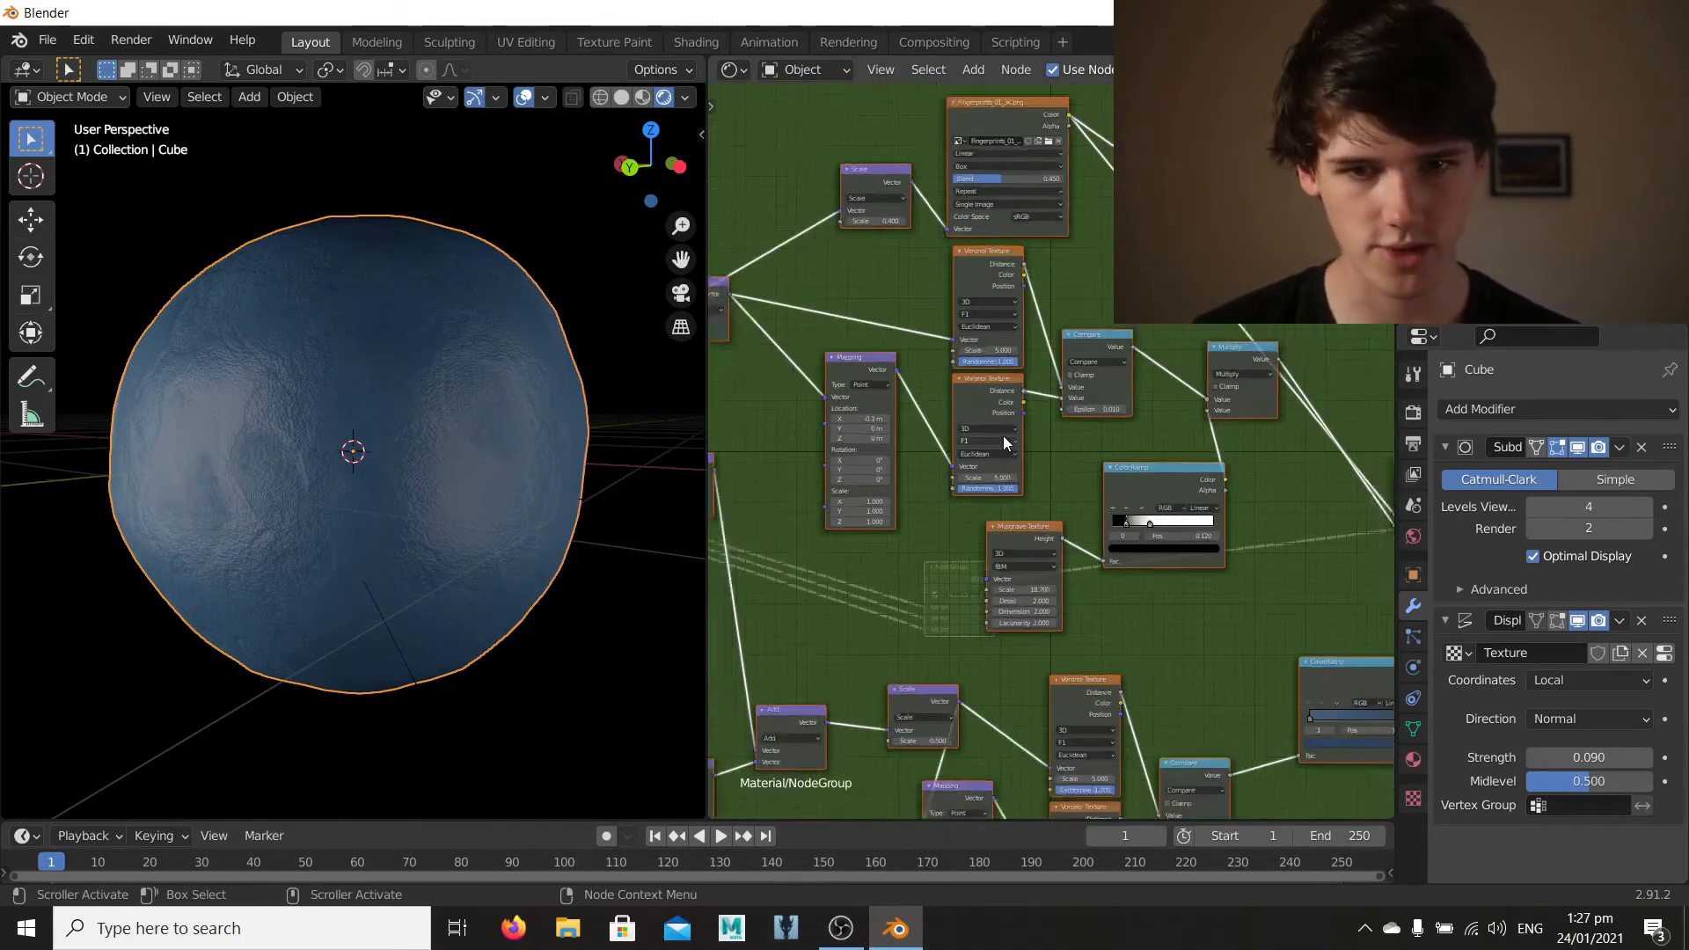
scroll(1003, 437, down, 11)
middle_drag(858, 502, 1114, 500)
scroll(980, 526, up, 6)
scroll(1048, 475, up, 8)
middle_drag(975, 469, 1049, 520)
scroll(1048, 520, up, 3)
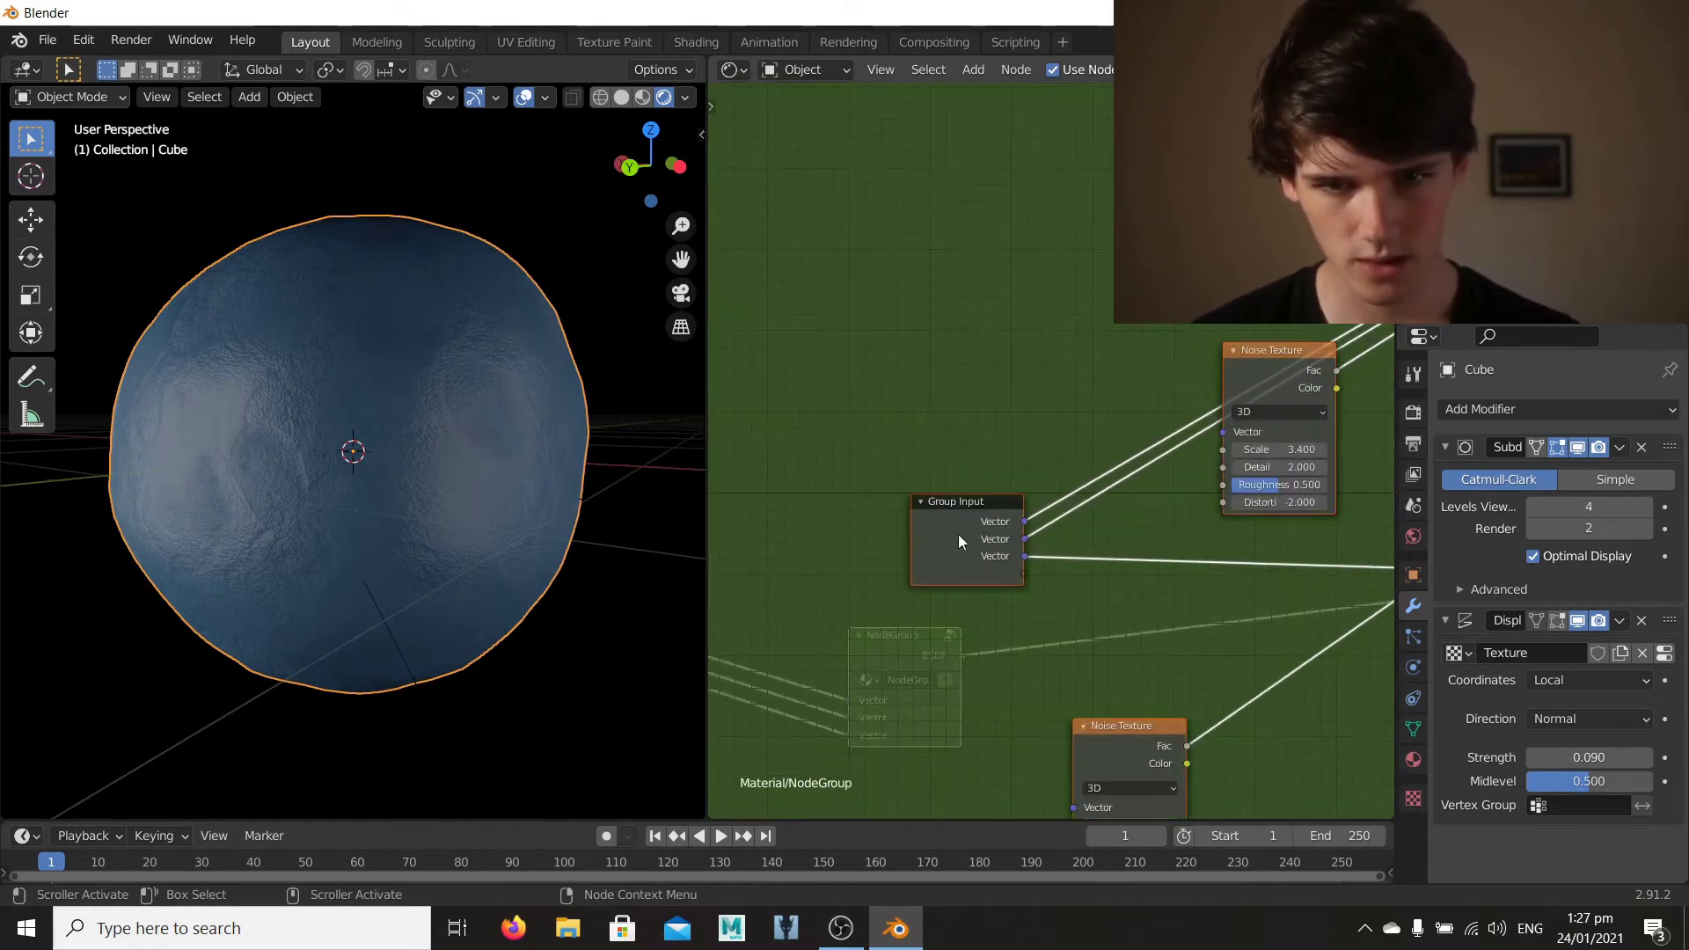
scroll(1027, 449, down, 3)
drag(1012, 540, 704, 333)
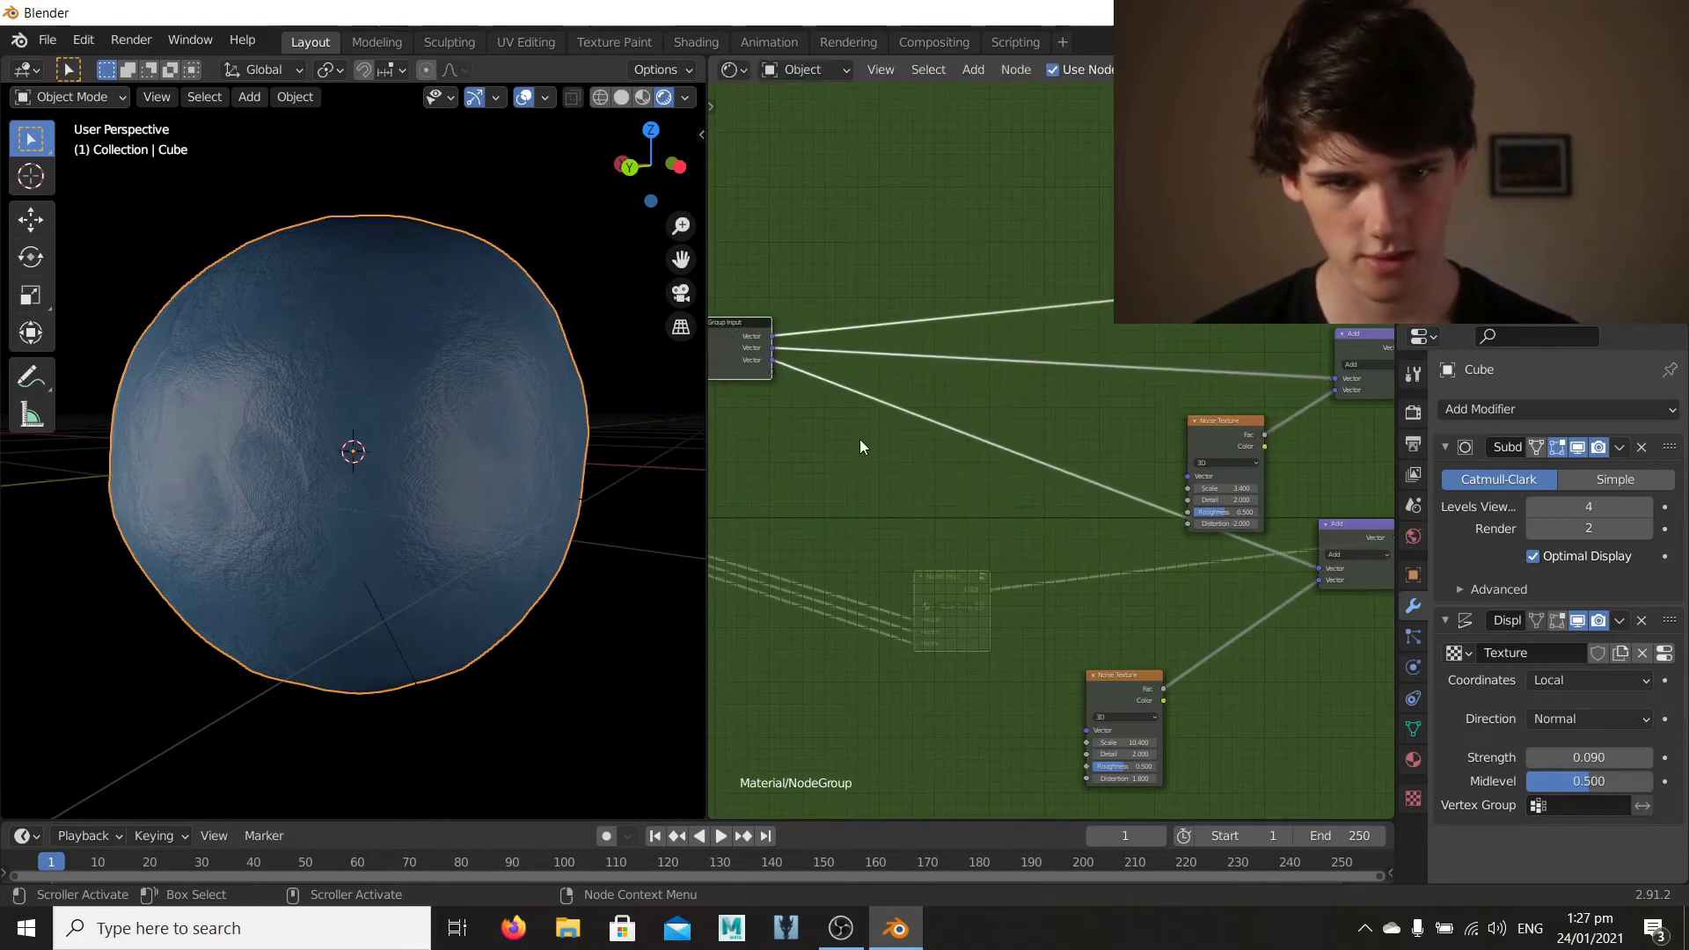
Step: Try to merge the three Group Input links into one by adding a reroute point to each and joining them
middle_drag(859, 440, 903, 583)
scroll(1037, 586, up, 1)
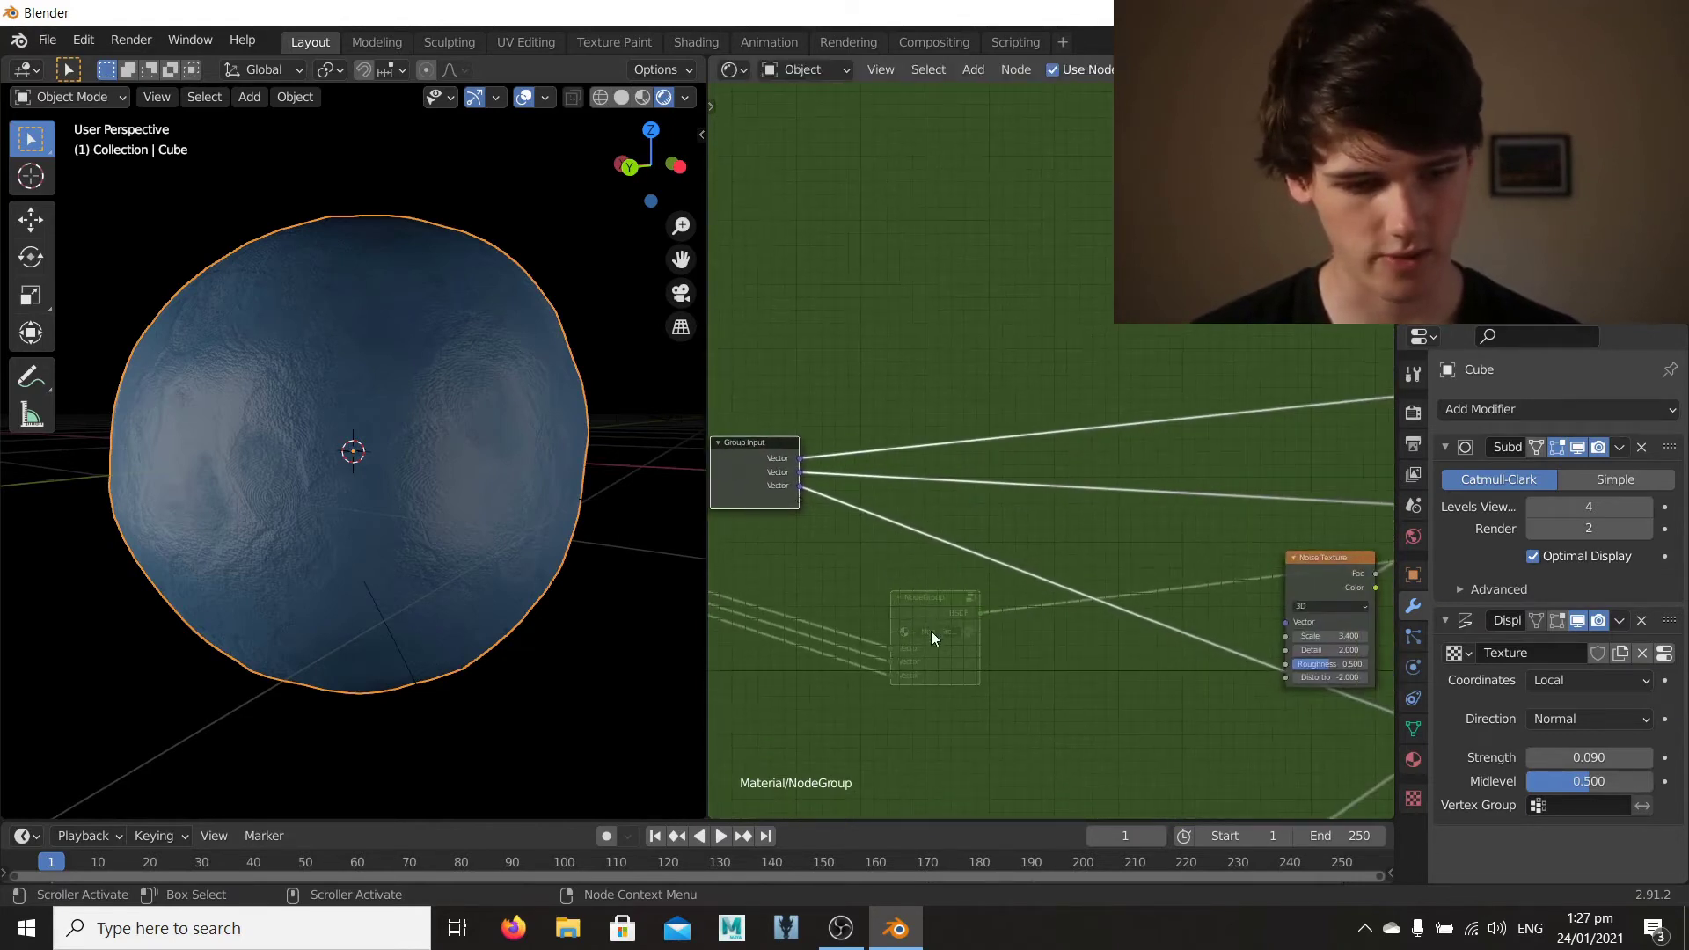
shift+right_drag(1005, 404, 935, 605)
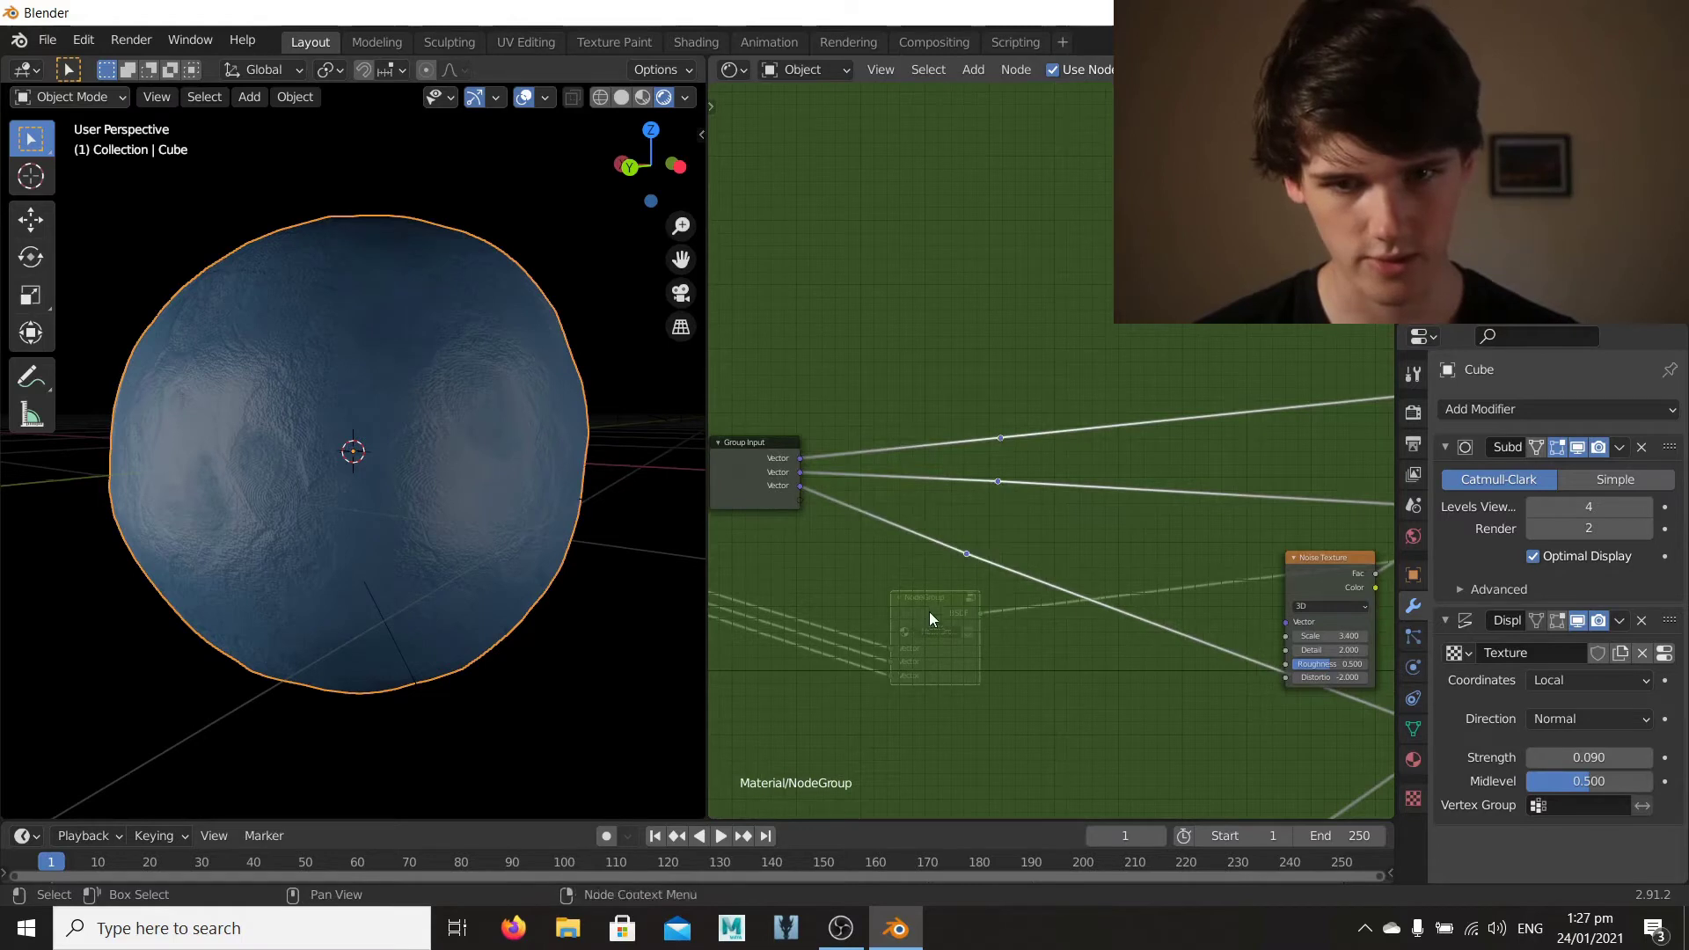
click(969, 561)
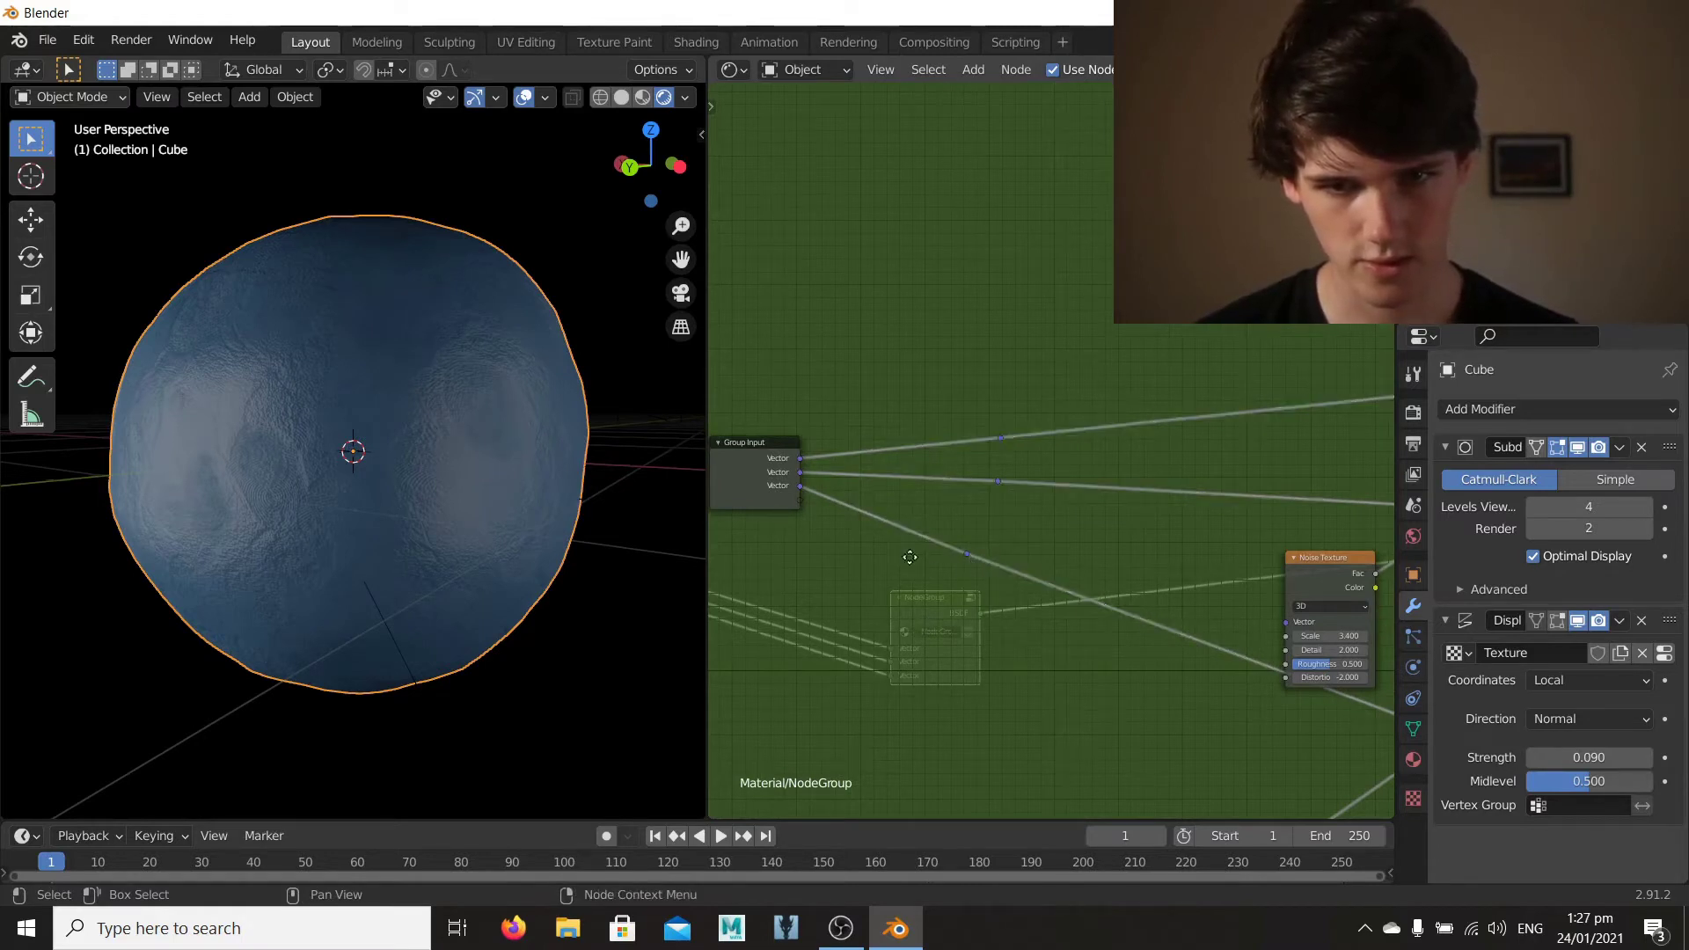
middle_drag(910, 557, 975, 607)
scroll(975, 607, up, 3)
drag(1032, 642, 831, 563)
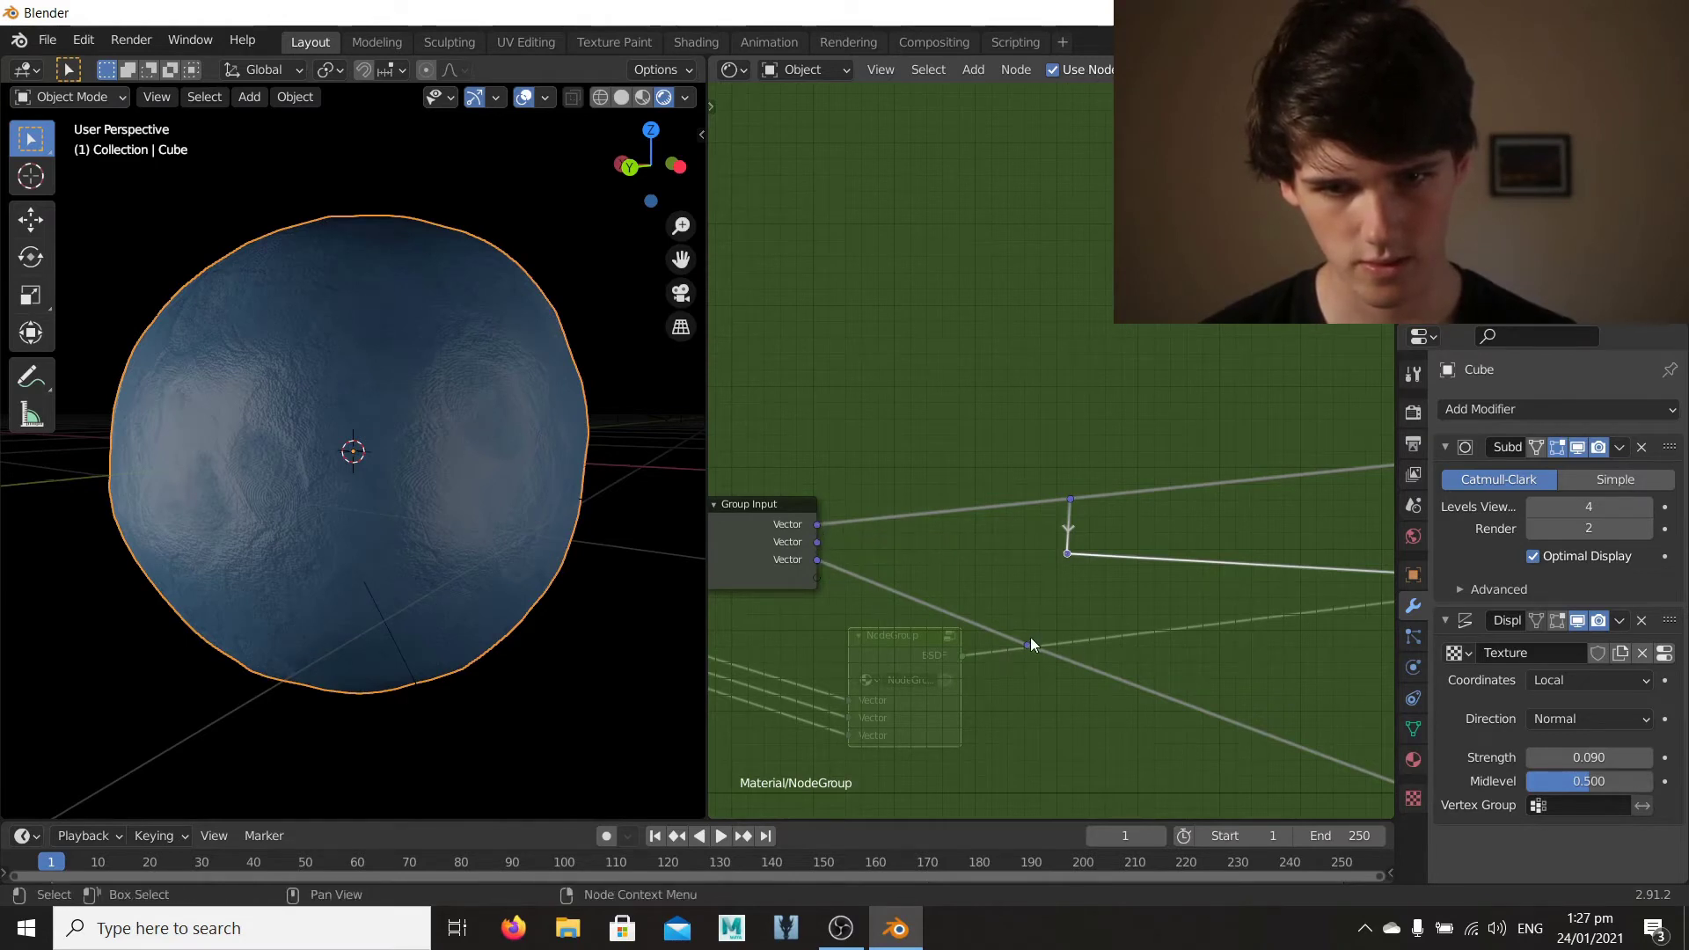
drag(1029, 642, 816, 563)
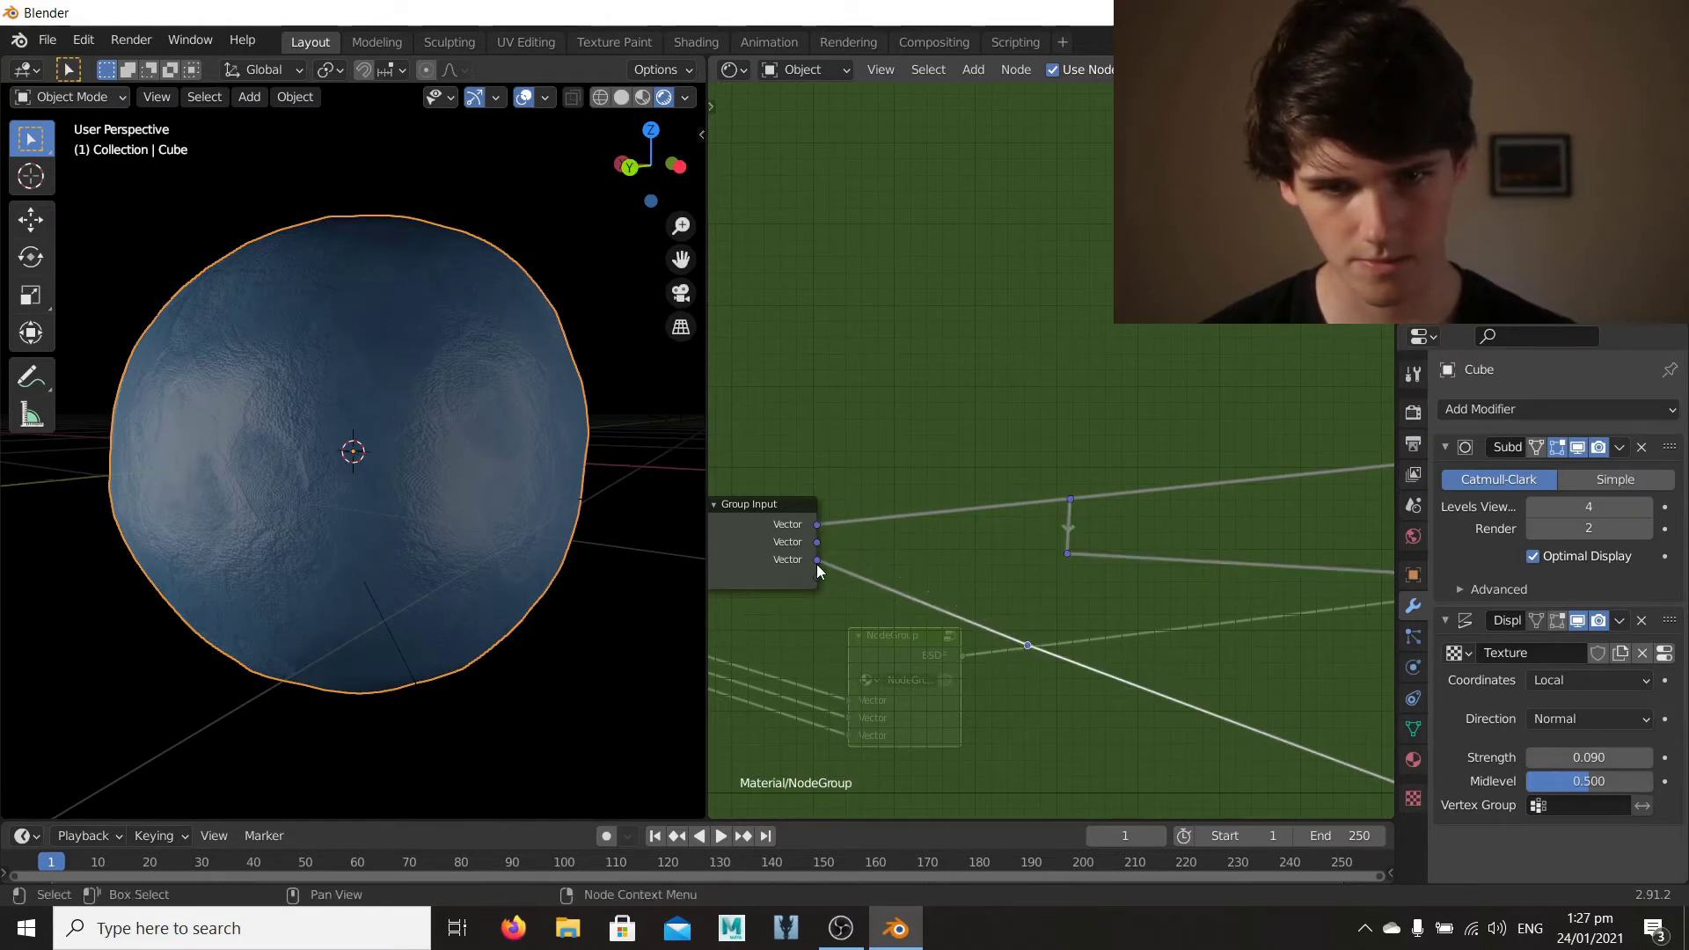
click(830, 568)
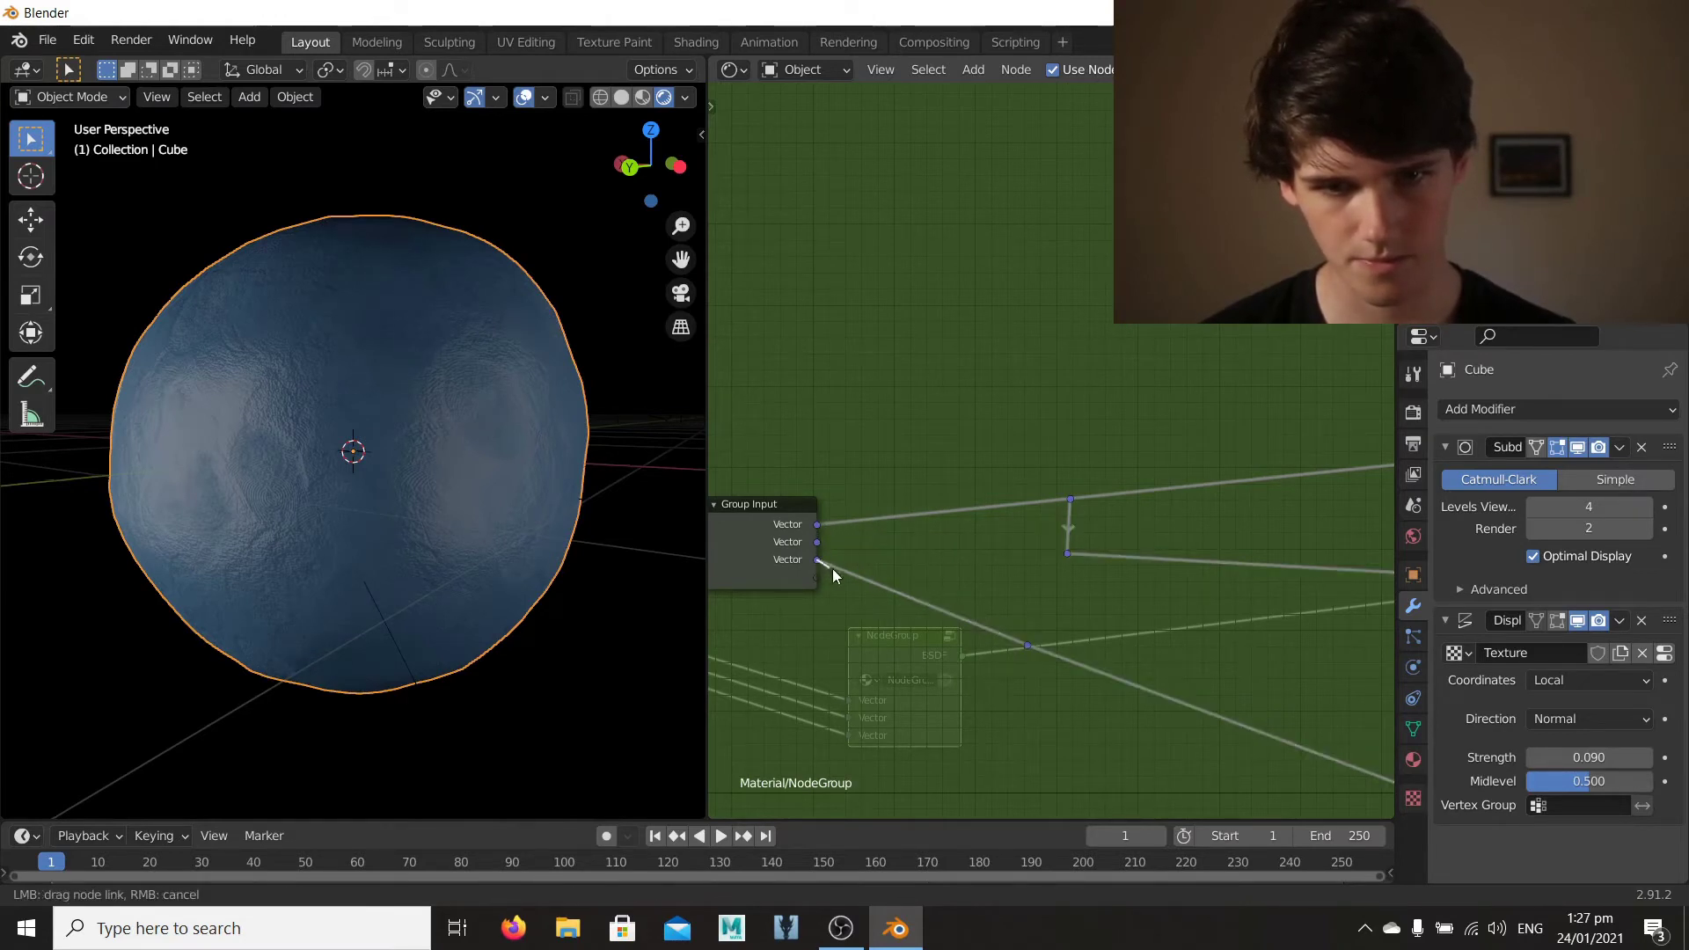
Step: Delete the three reroute points from the Group Input's links
click(1027, 646)
key(x)
click(1067, 554)
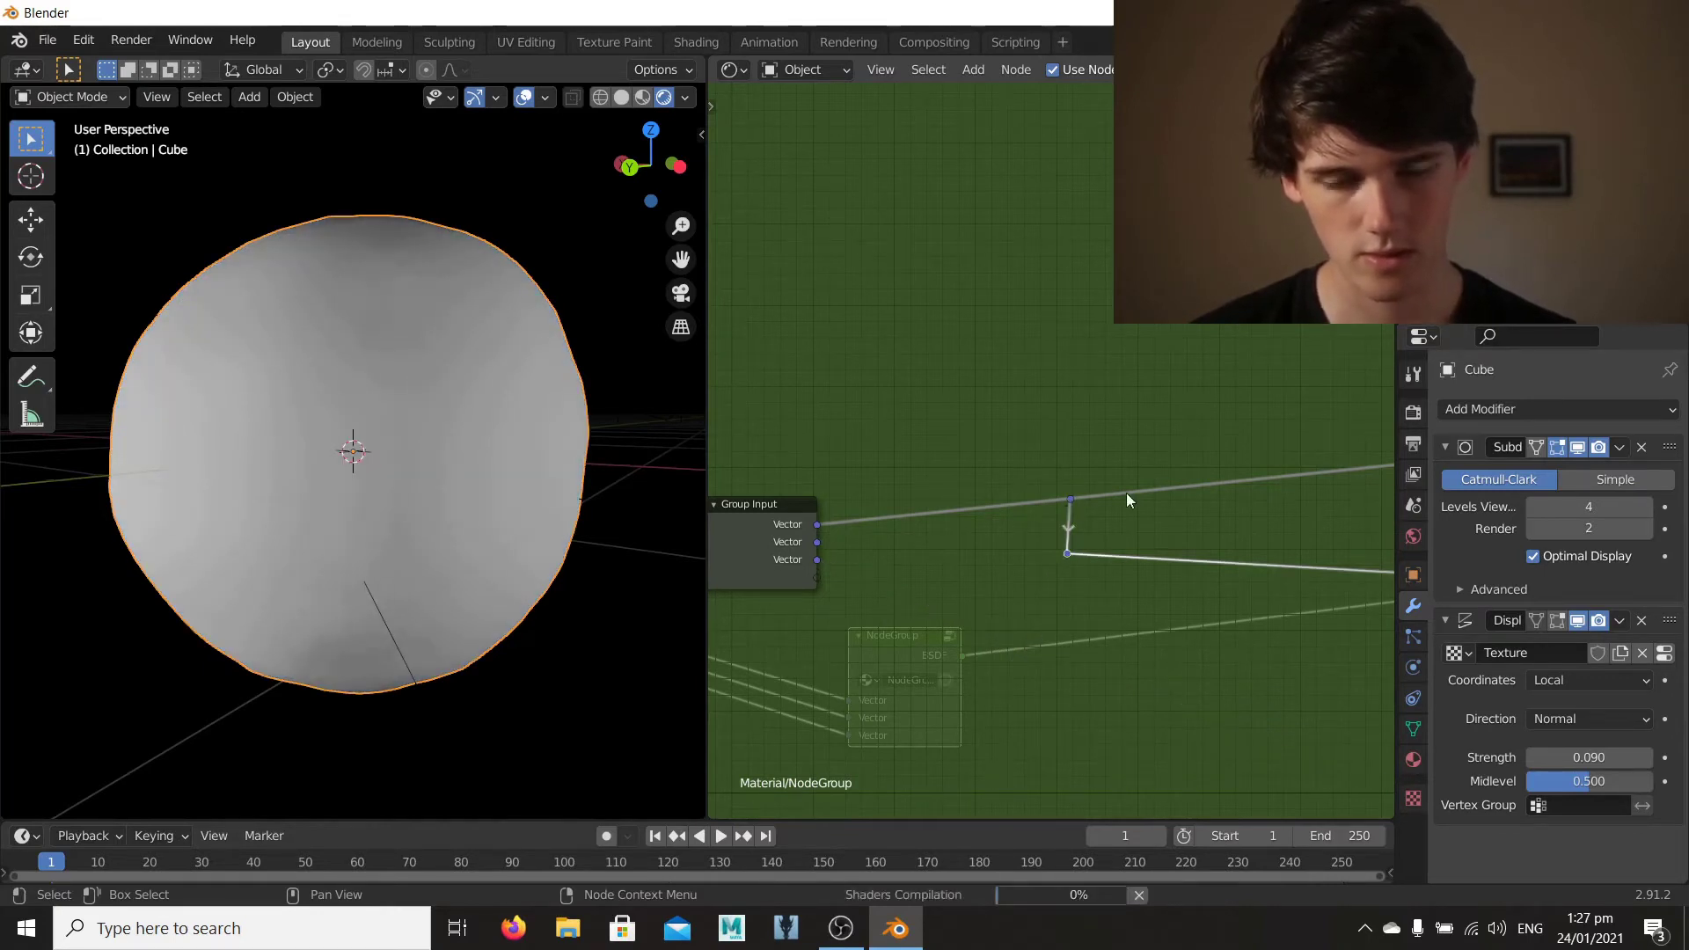
click(1071, 500)
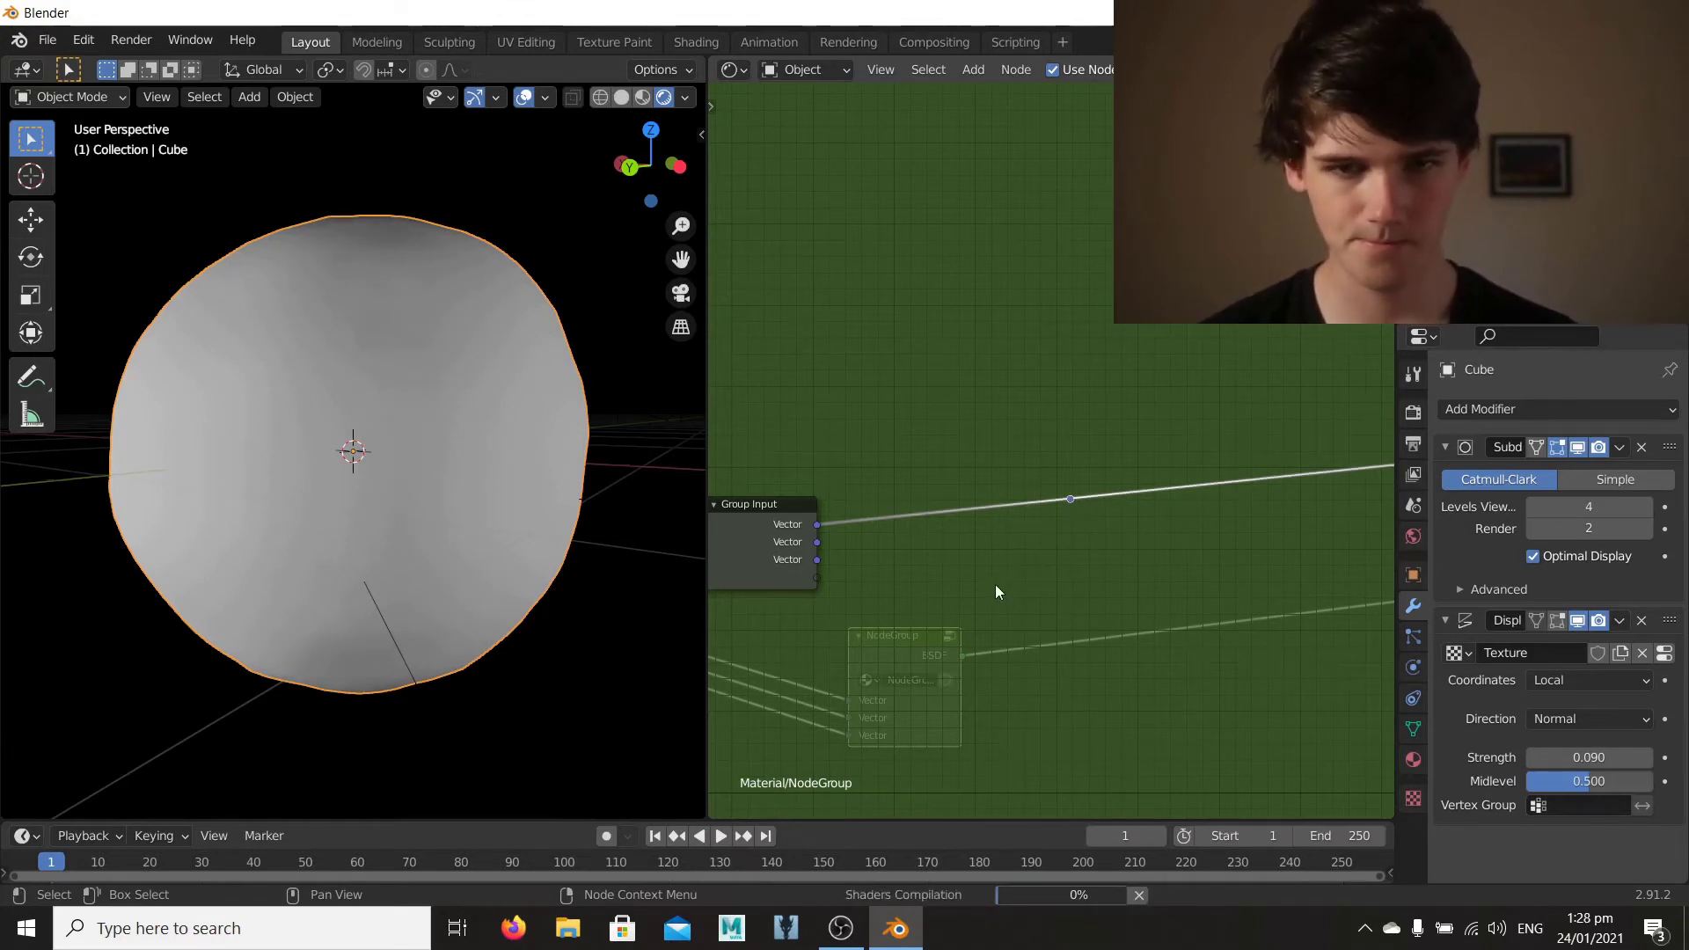
key(x)
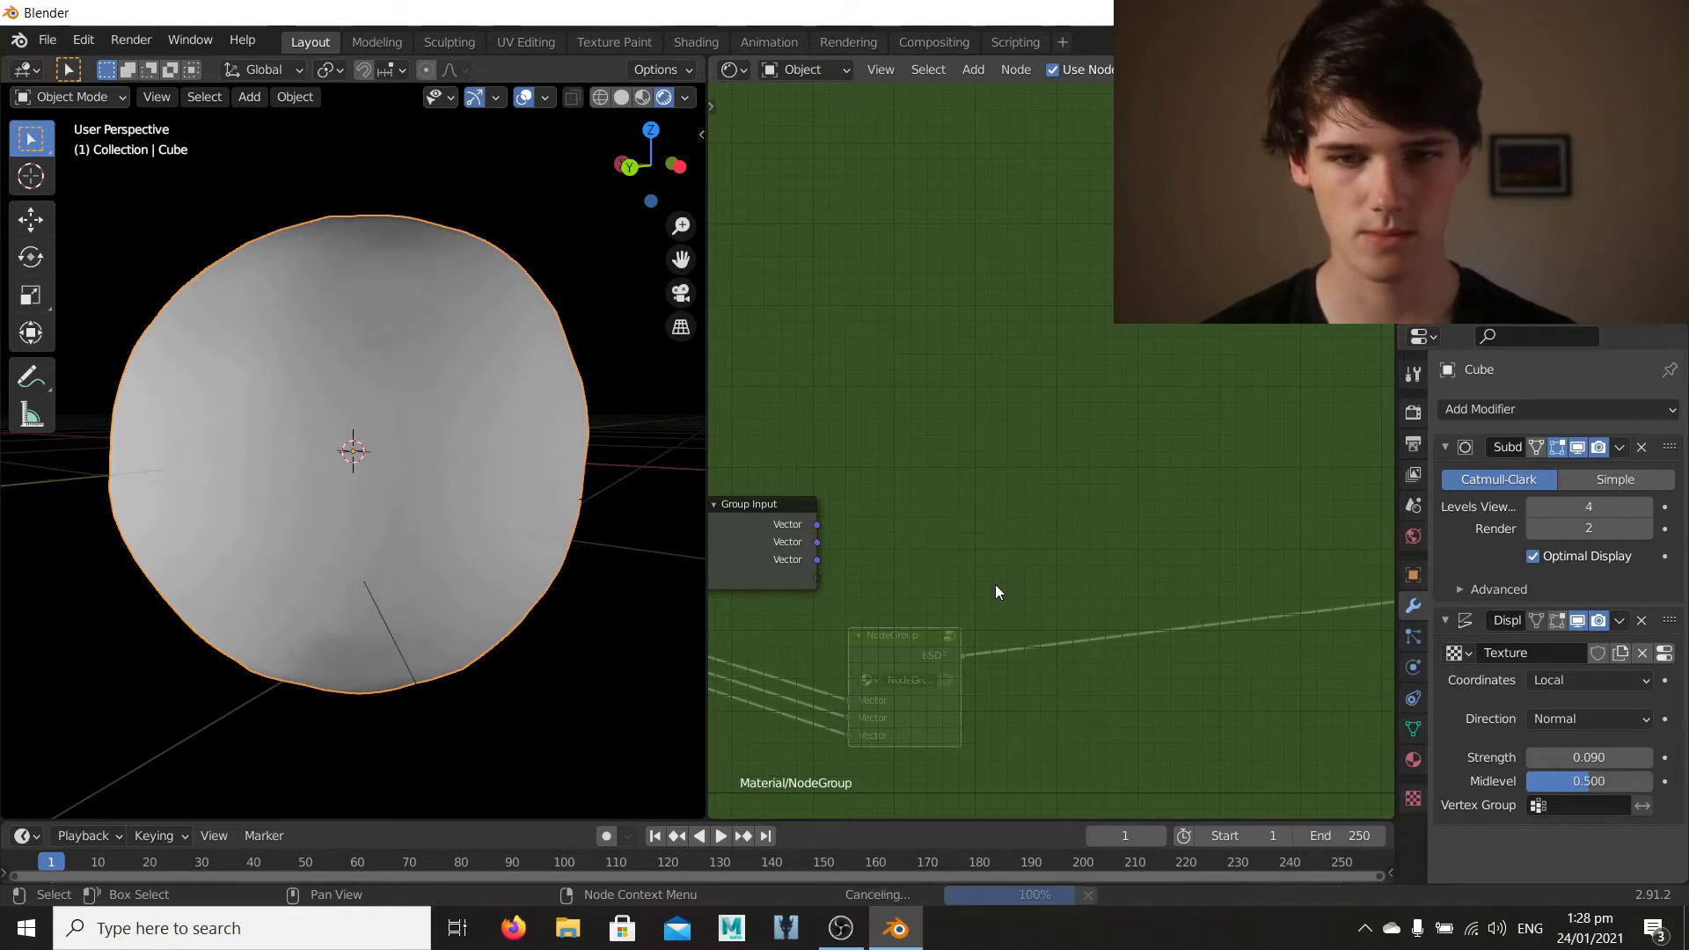
Step: Connect the Group Input's first Vector output to the free vector input of the upper Add node
scroll(1161, 569, down, 3)
middle_drag(1187, 597, 1100, 675)
drag(1346, 623, 783, 569)
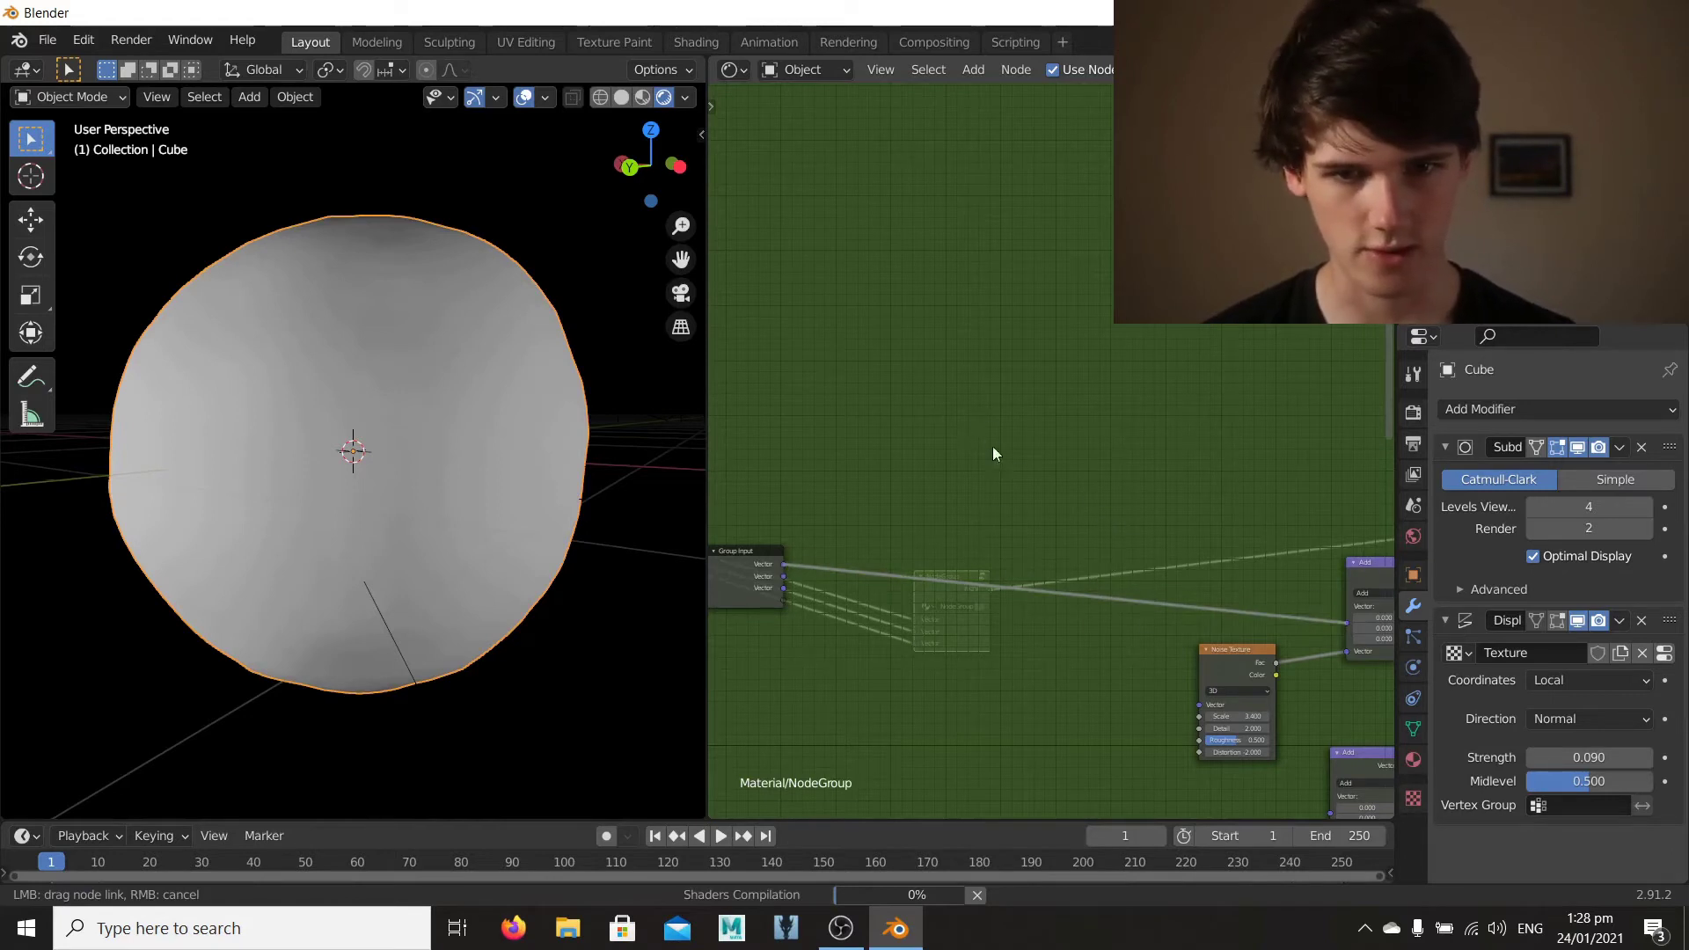
scroll(994, 484, down, 2)
middle_drag(996, 488, 947, 492)
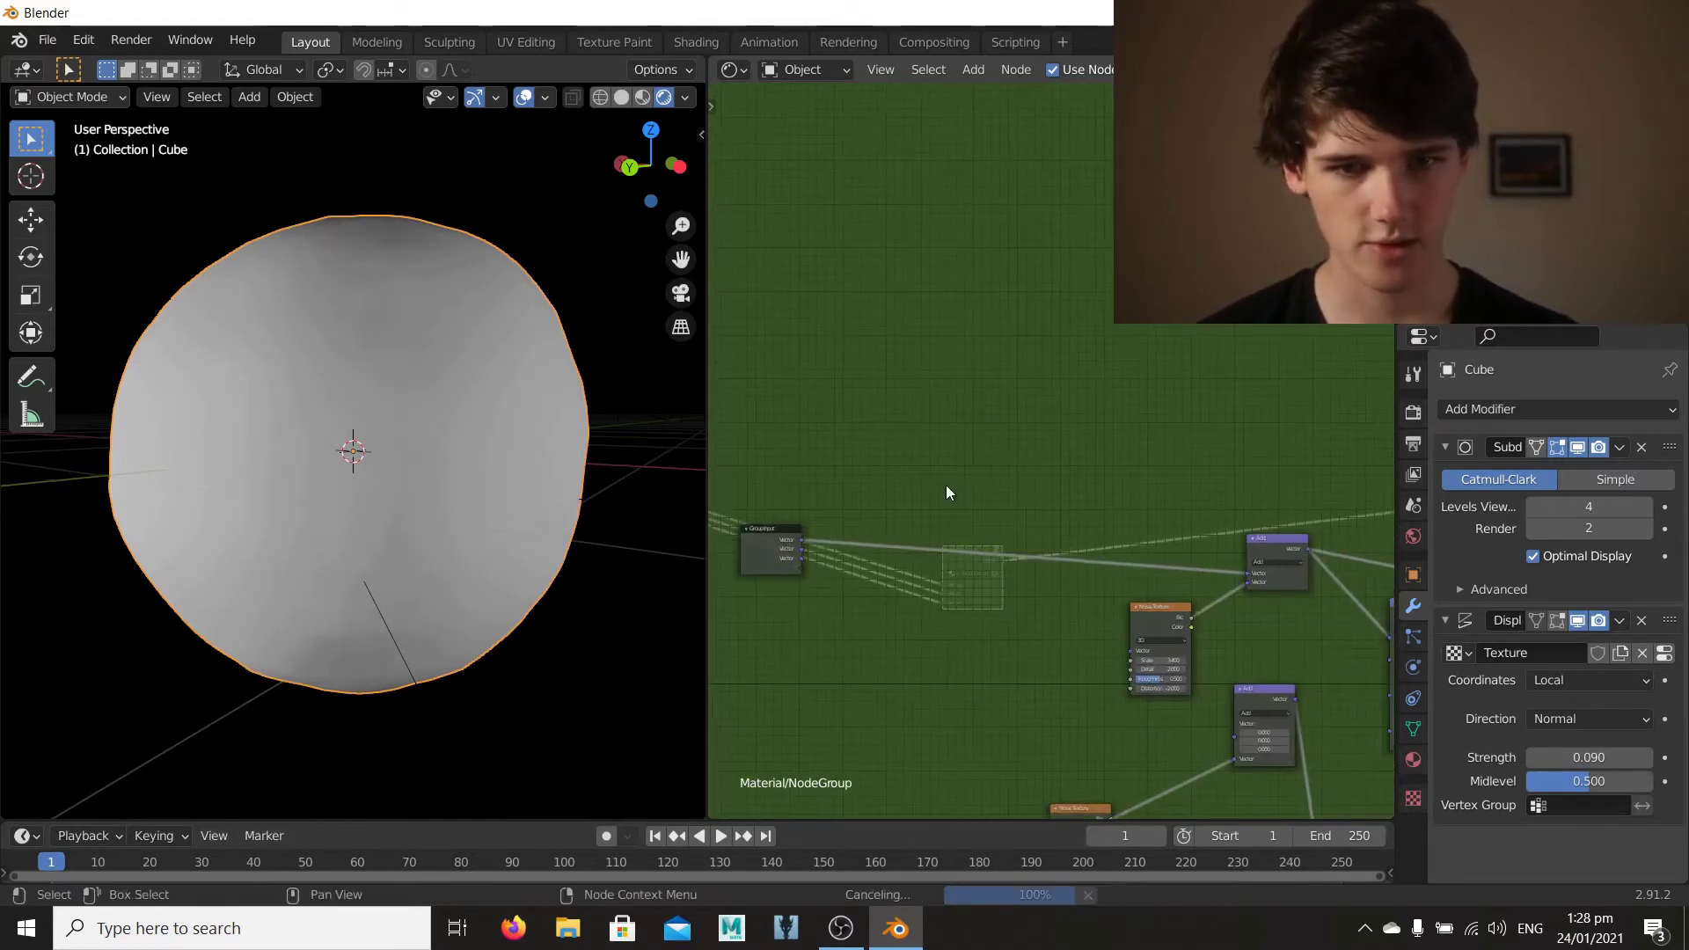
Step: Maximize the node editor and connect the first Group Input output to the Scale node and the lower Add node
key(ctrl+space)
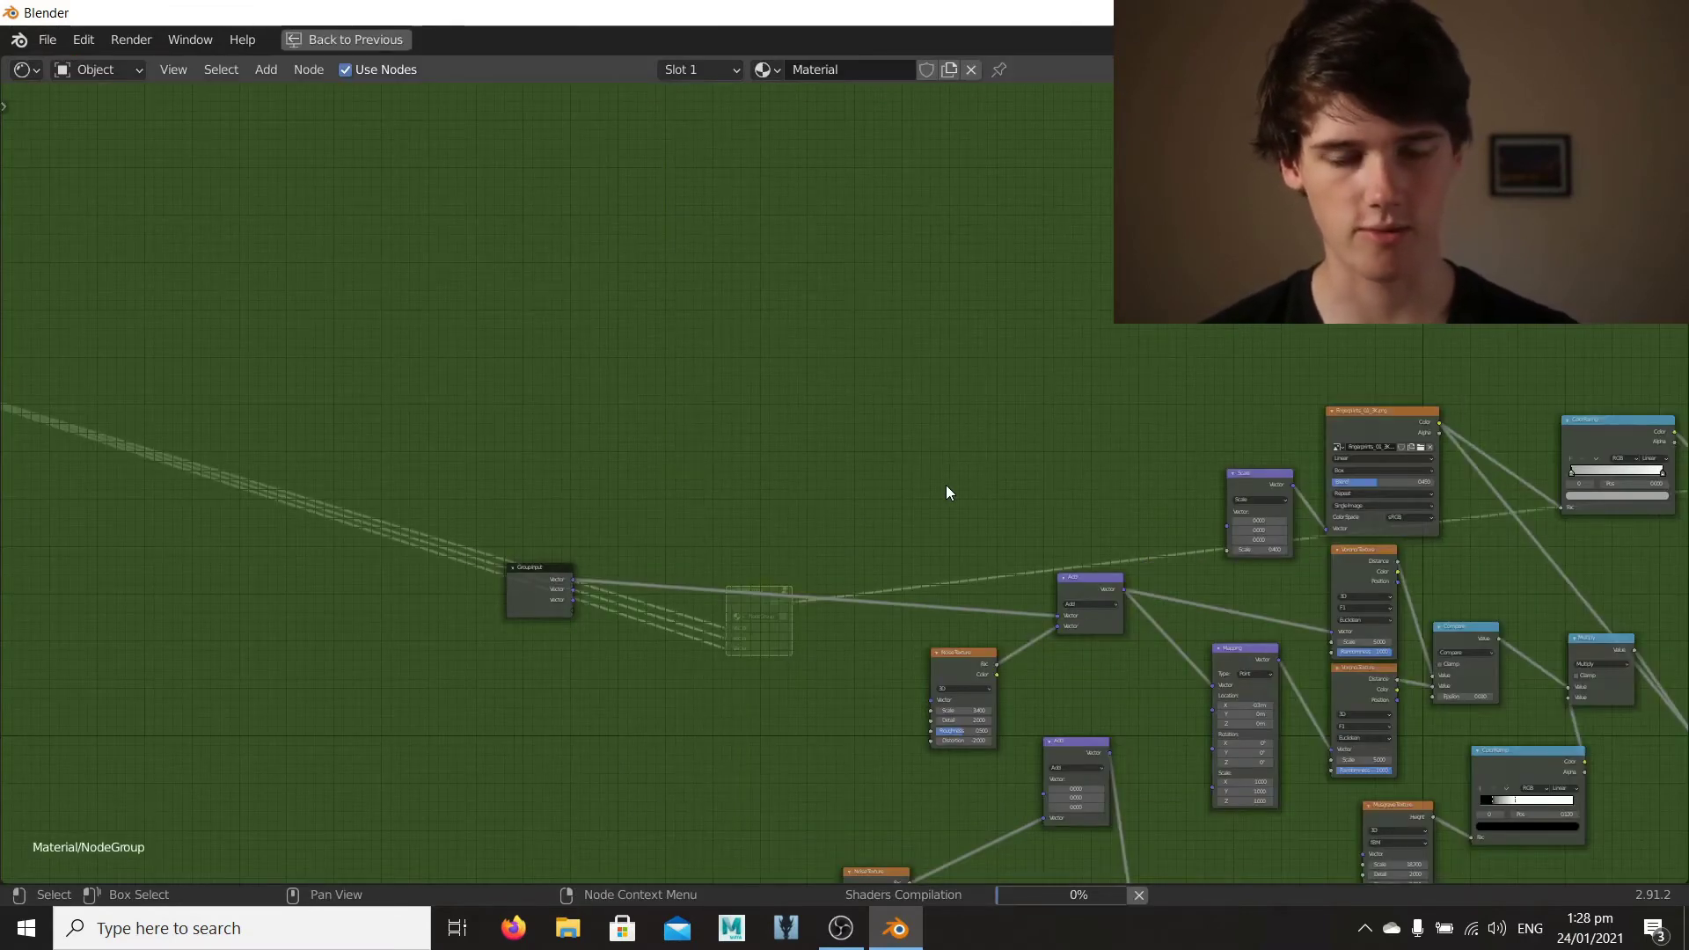
middle_drag(1084, 542, 709, 381)
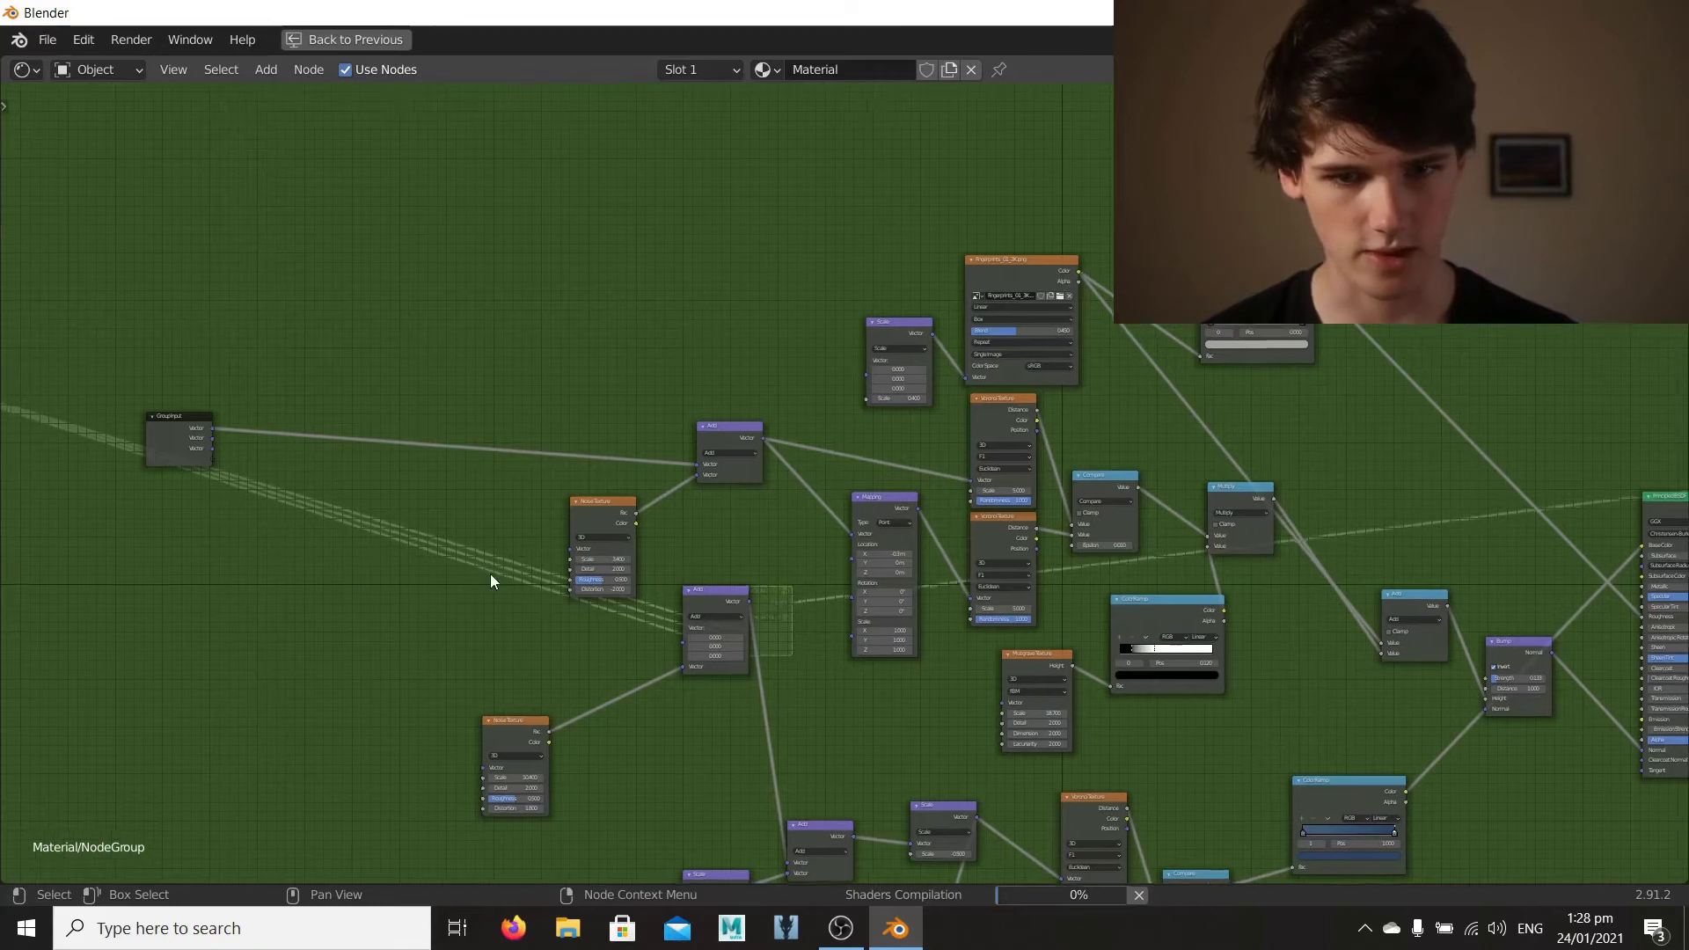
middle_drag(482, 573, 640, 471)
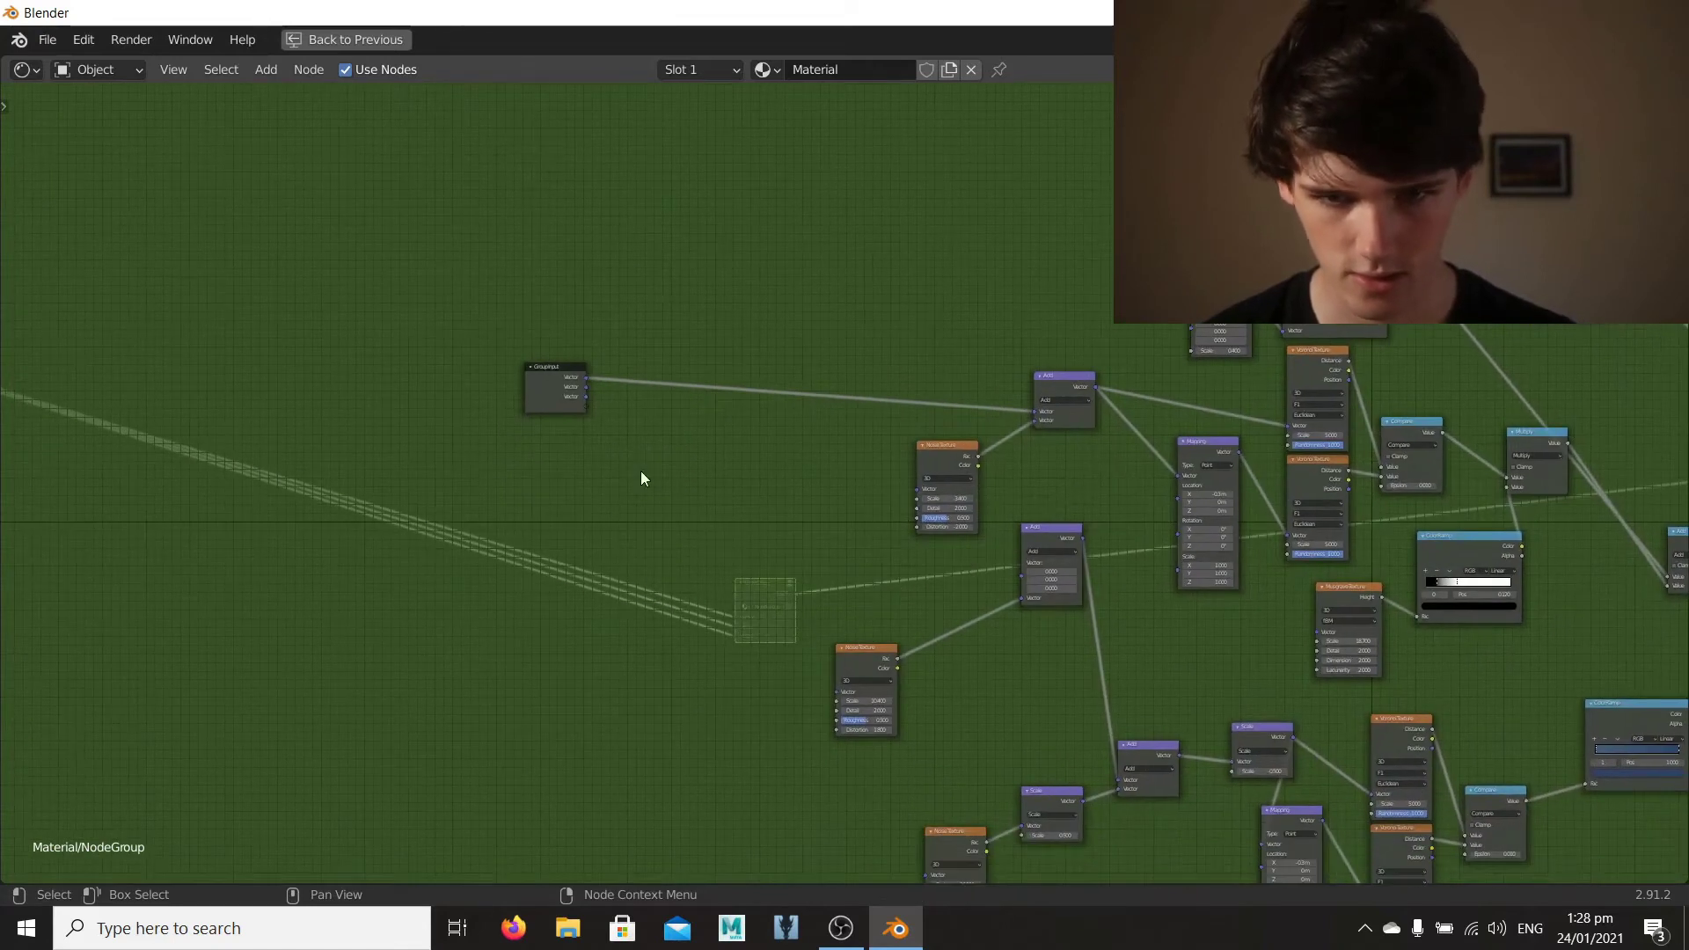
middle_drag(795, 503, 827, 586)
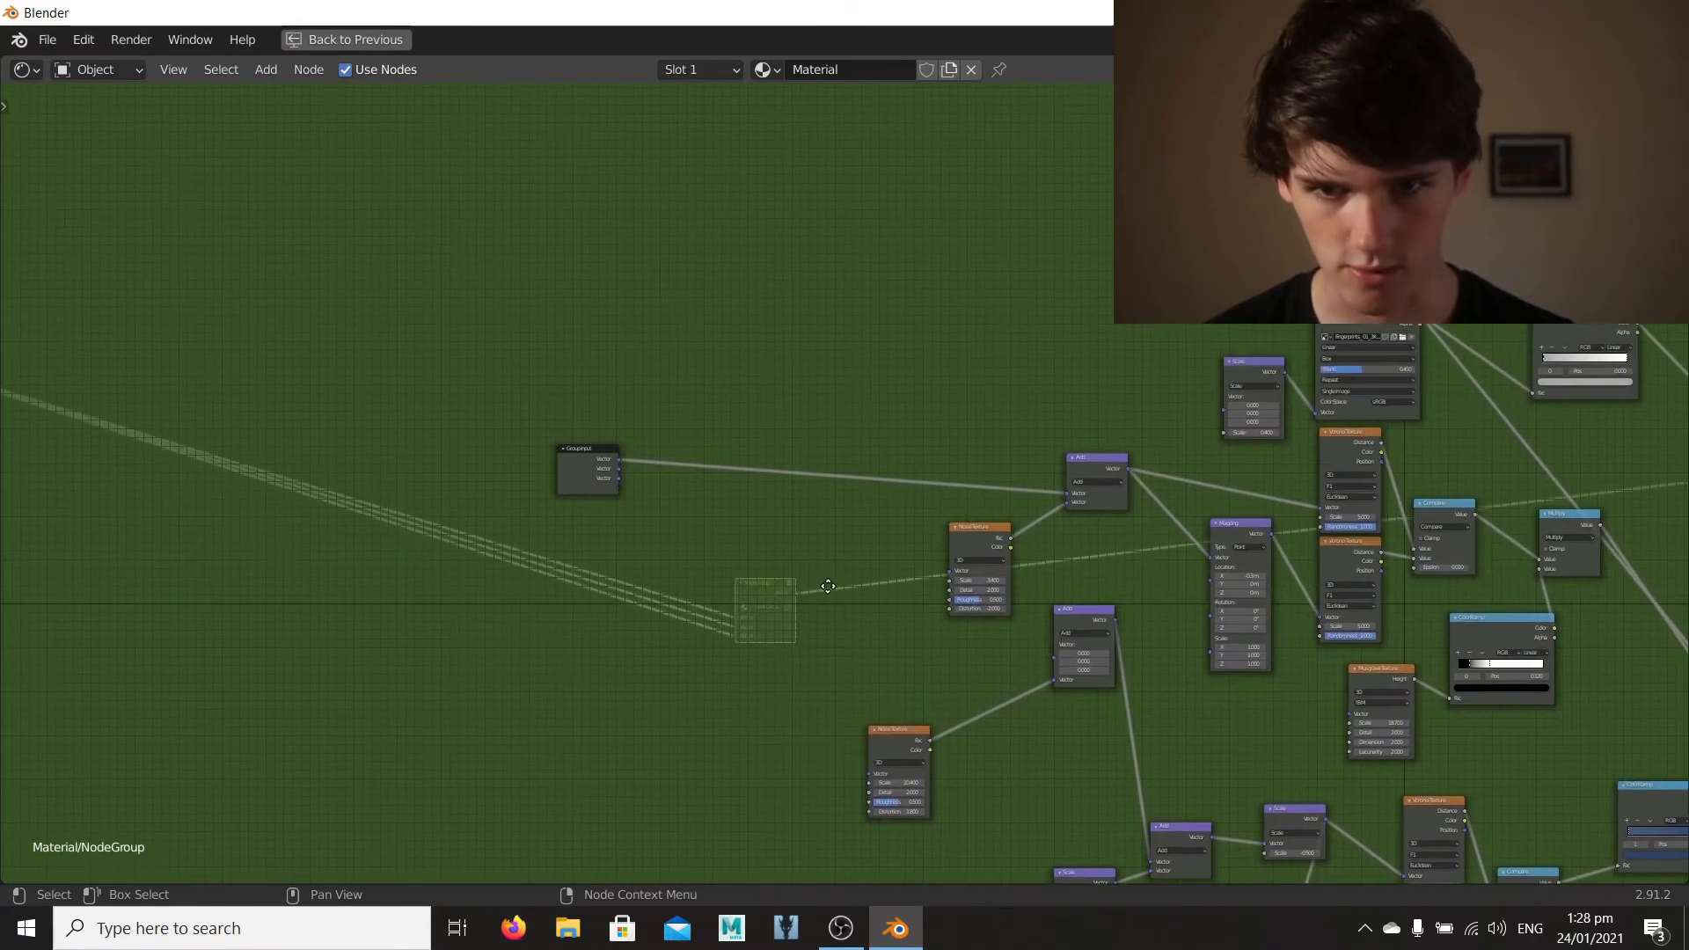
drag(1223, 409, 620, 458)
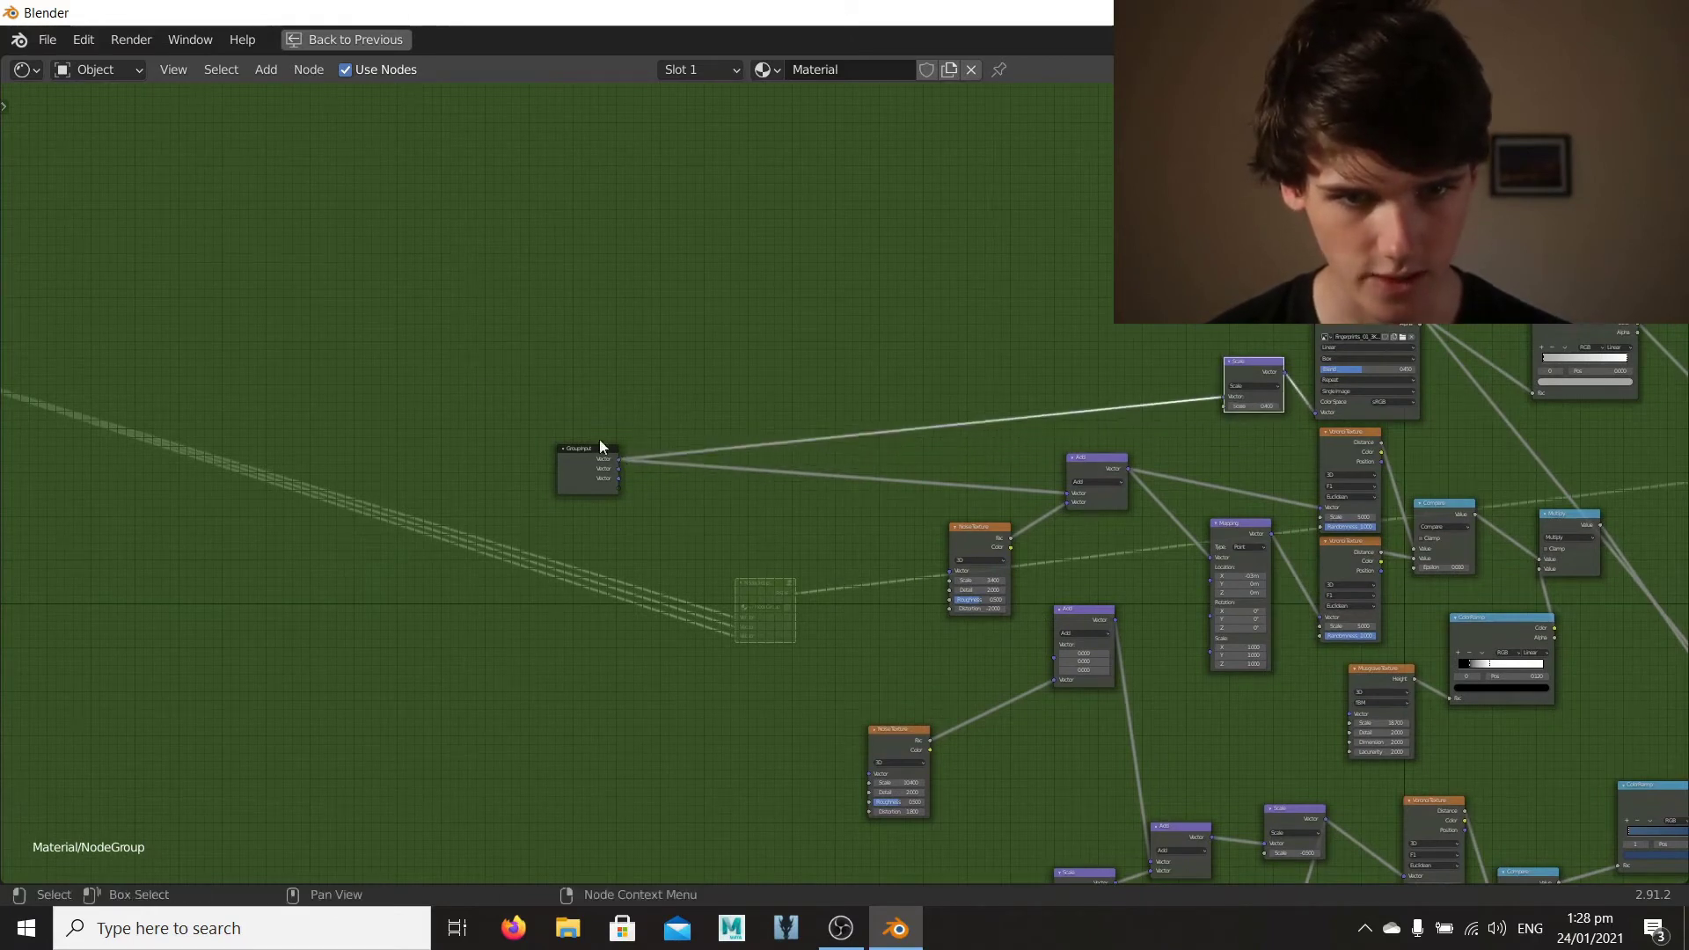
middle_drag(1226, 464, 1263, 455)
drag(1084, 644, 652, 446)
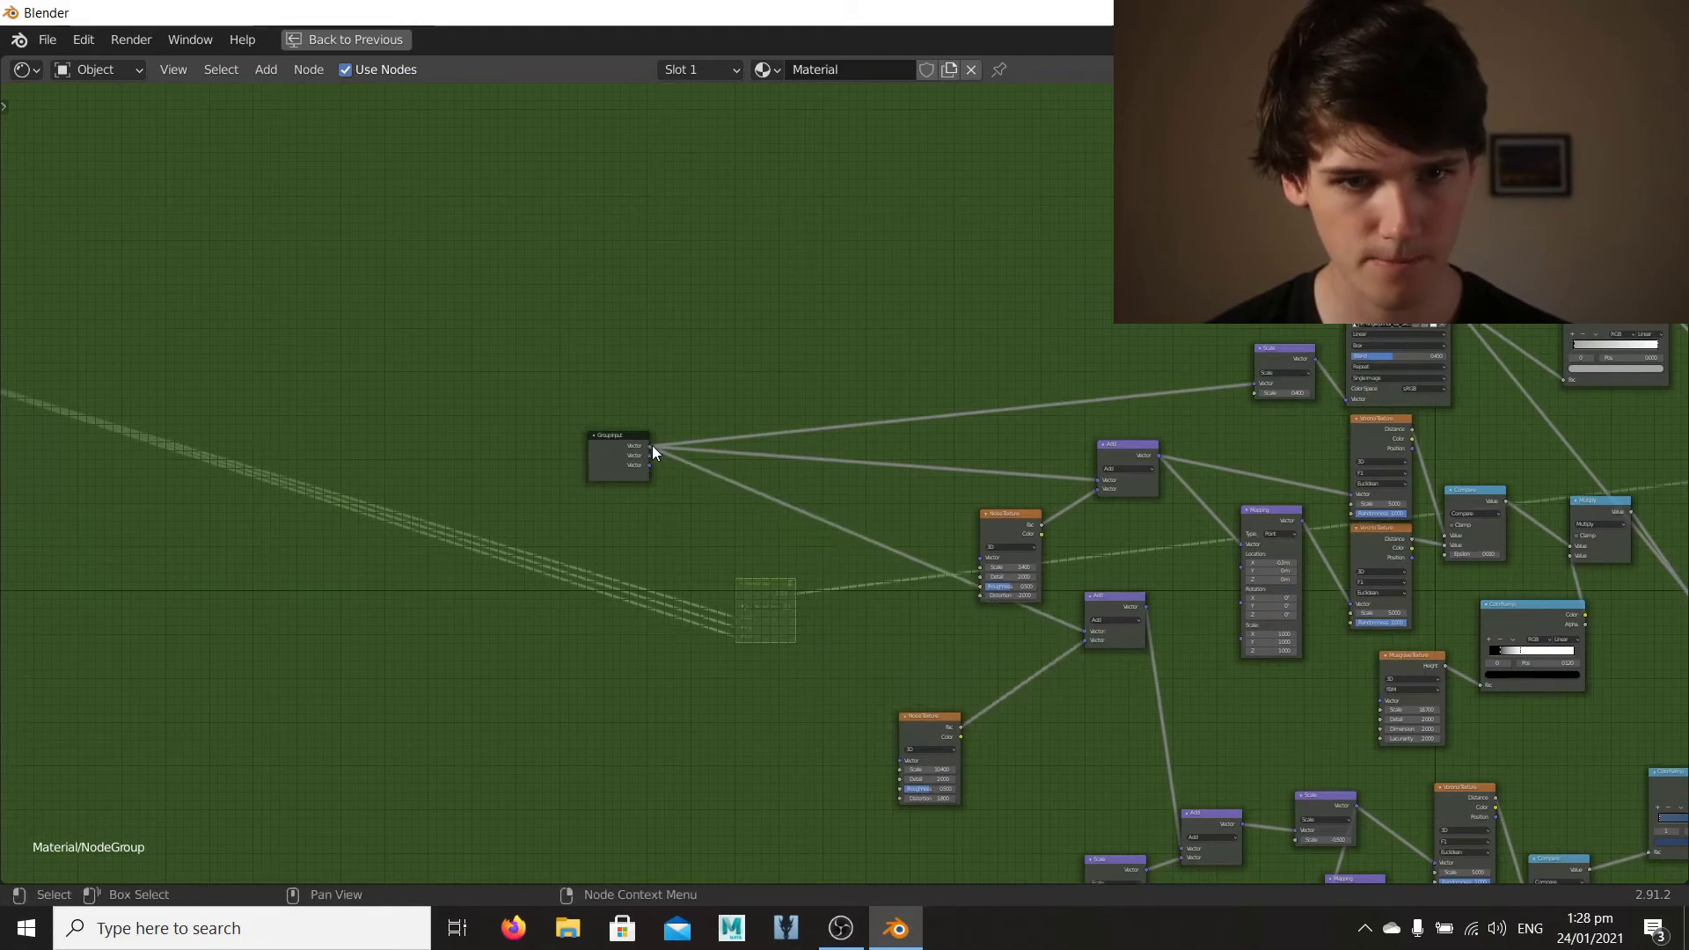
Step: Remove the two unused Vector inputs from the node group so only one remains
scroll(527, 479, up, 3)
middle_drag(429, 481, 616, 561)
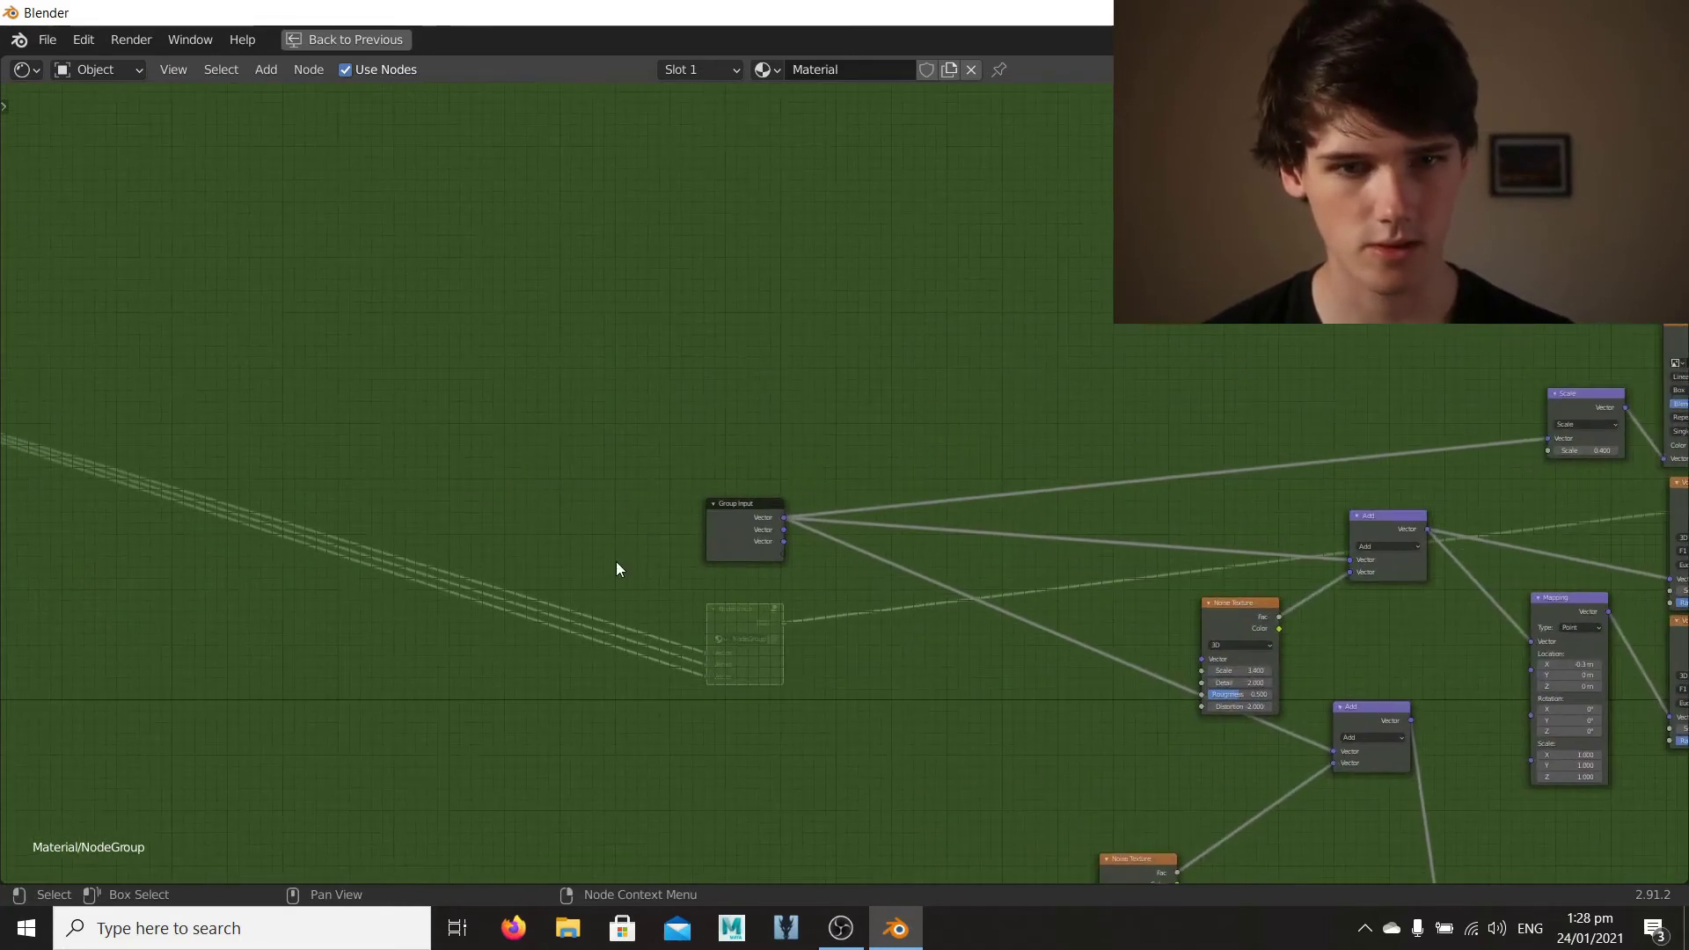
scroll(618, 560, up, 3)
click(713, 532)
key(n)
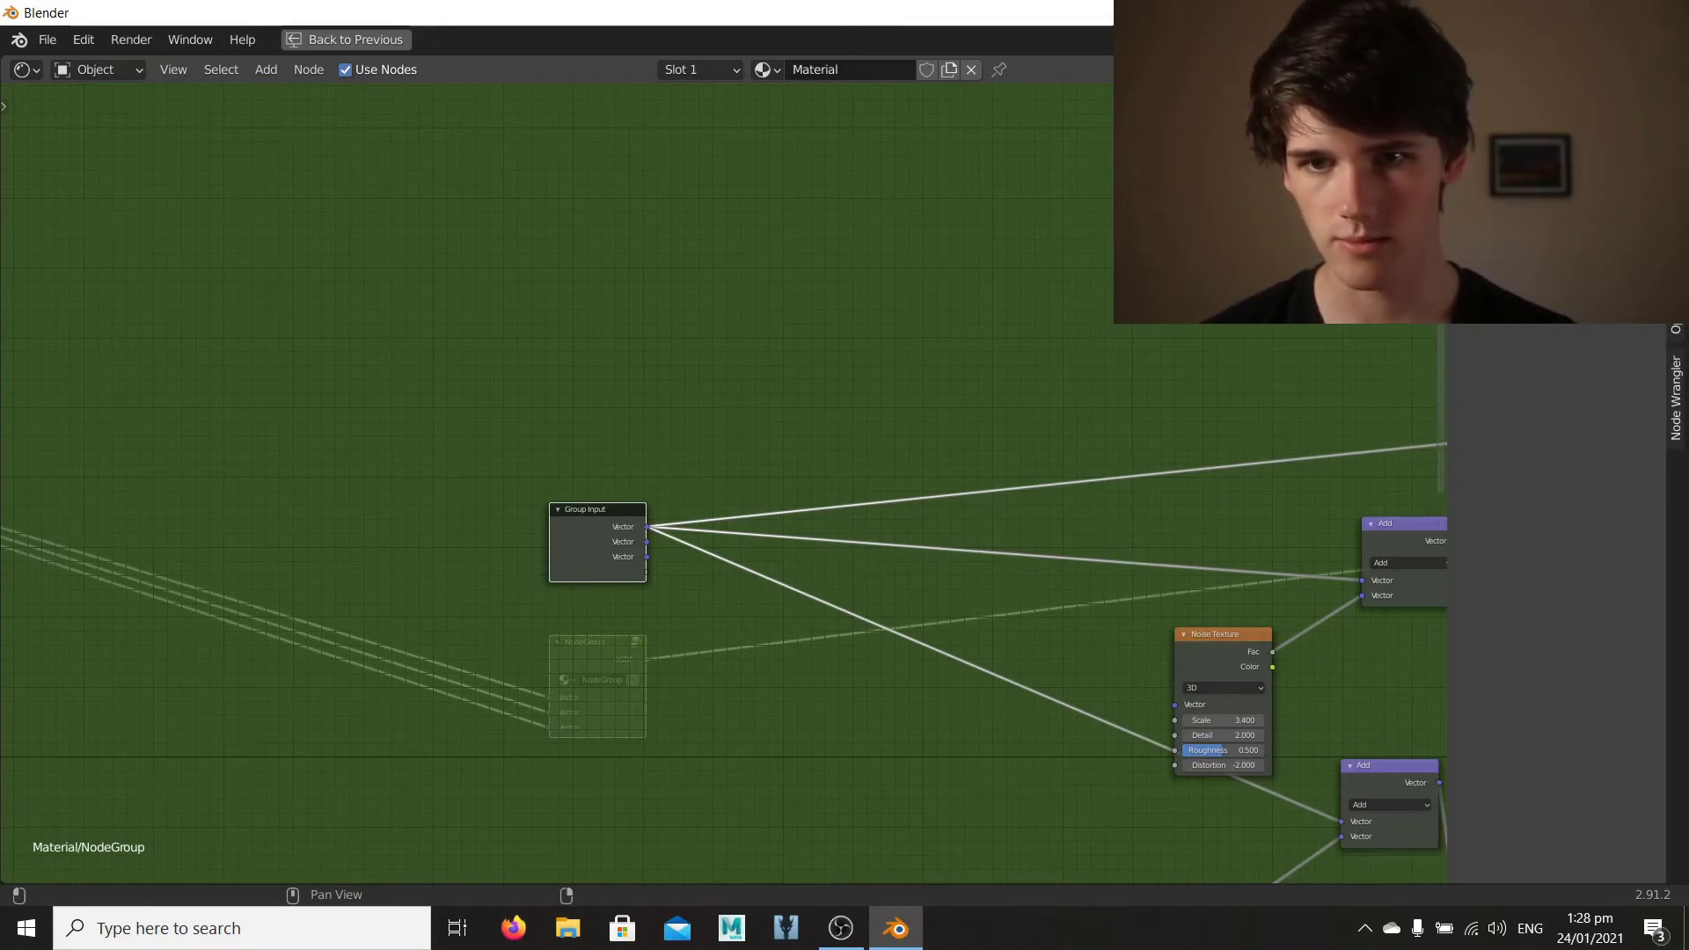
click(1496, 183)
click(1647, 310)
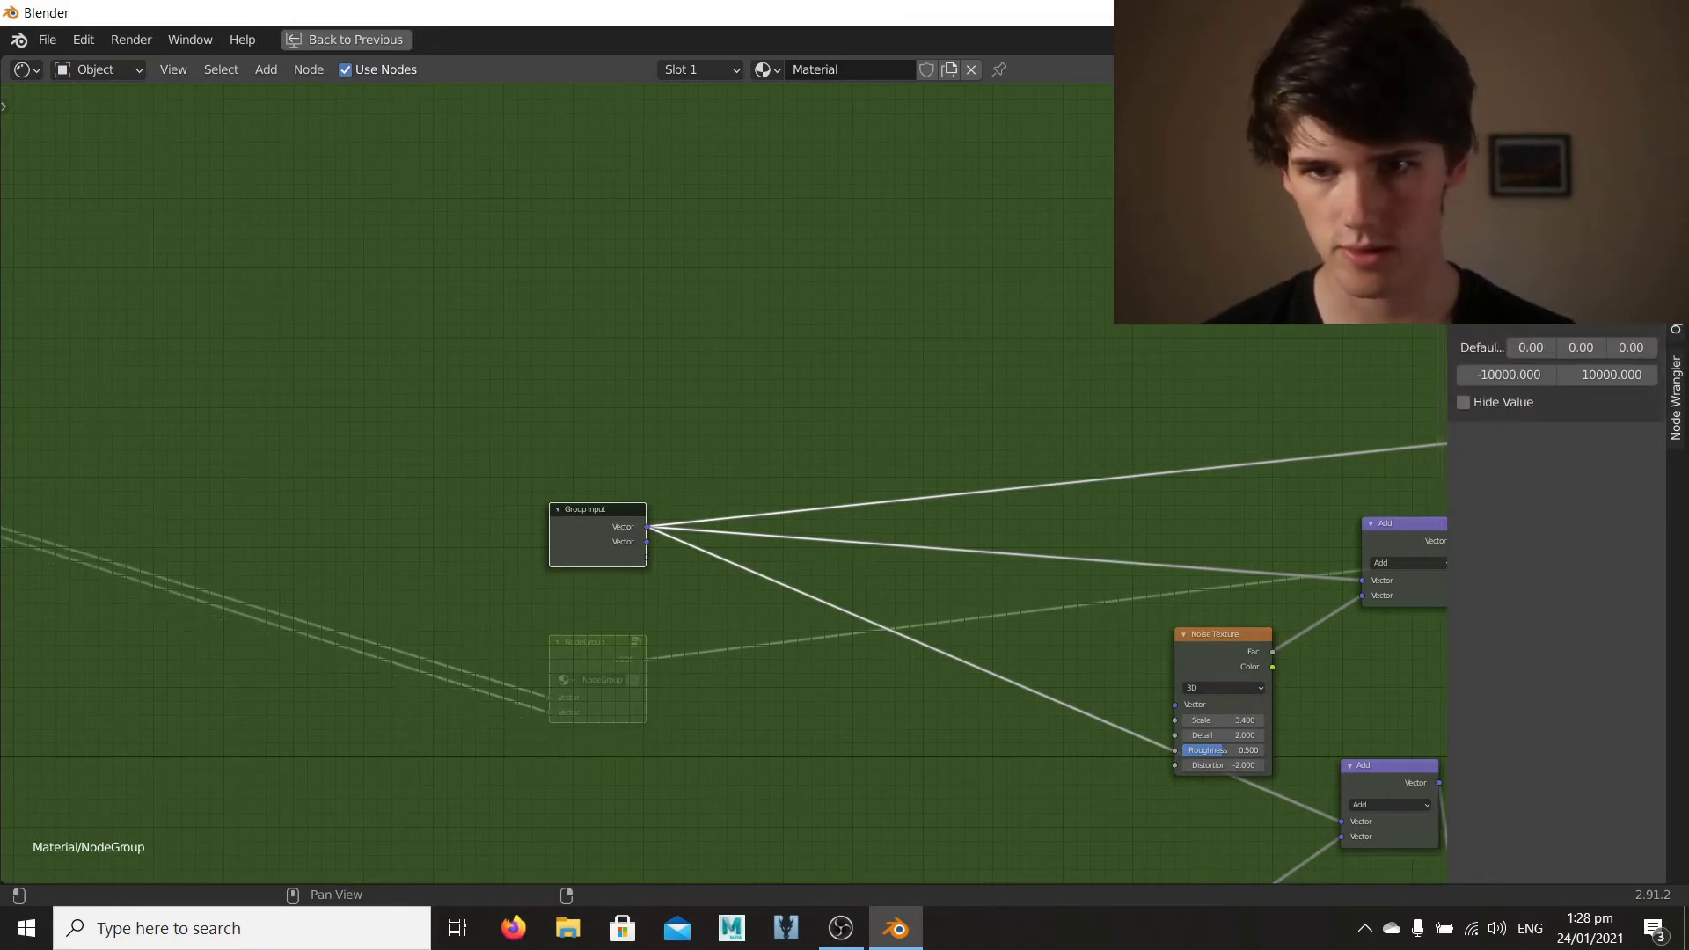
click(1647, 309)
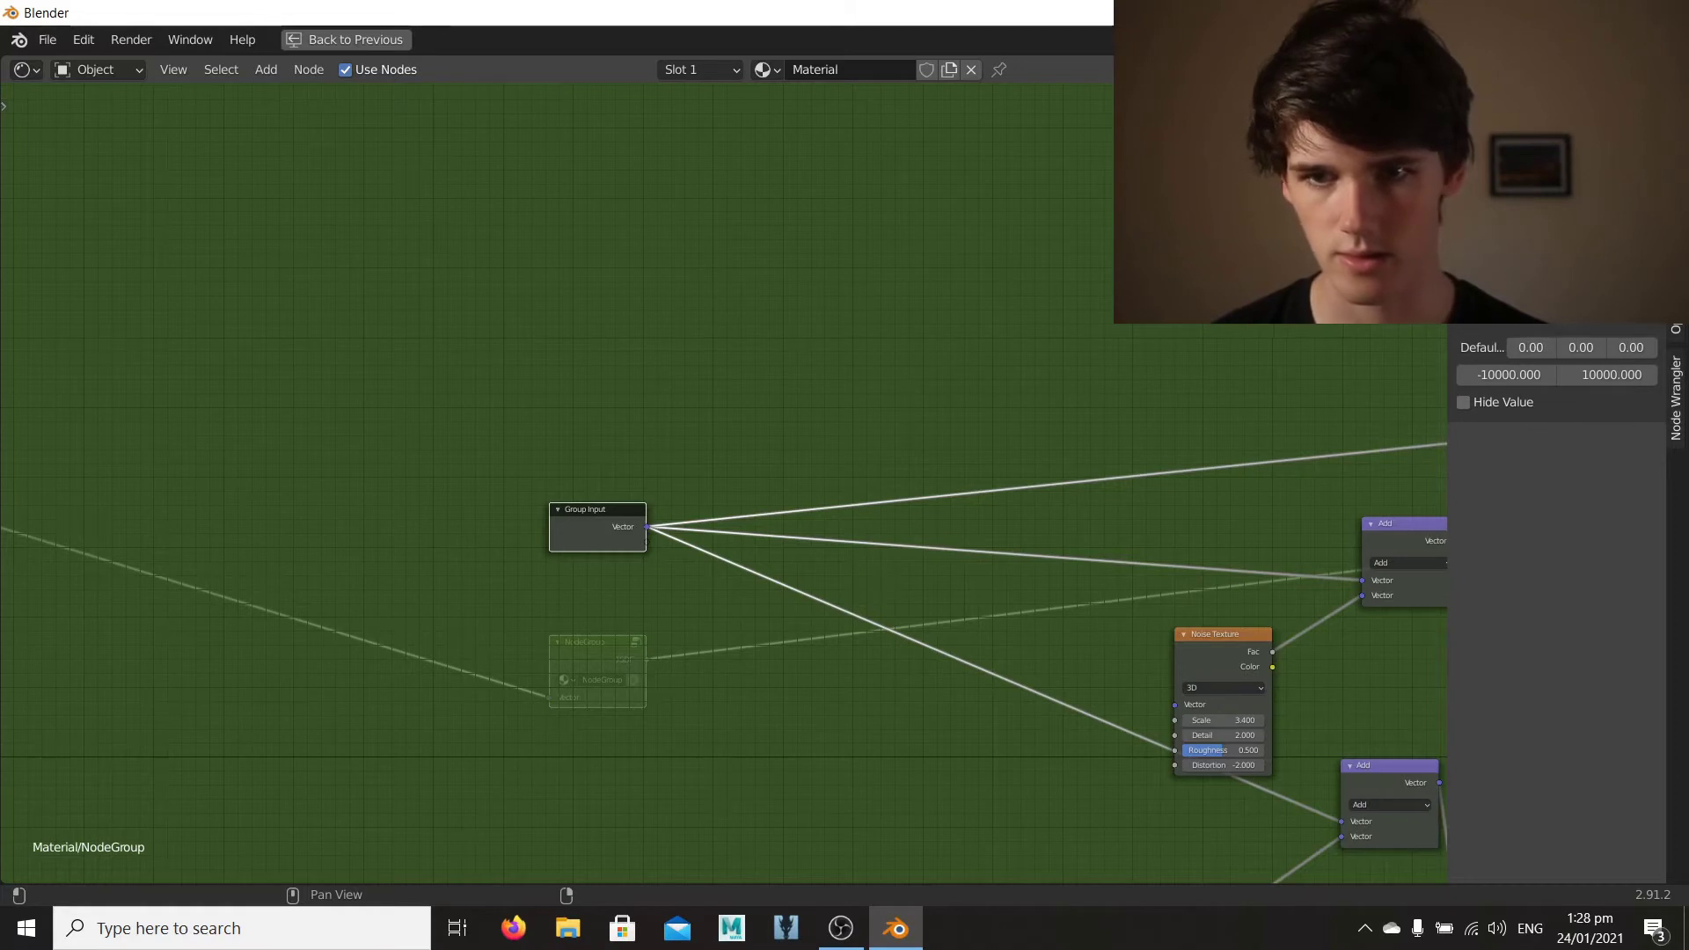
Step: Rename the remaining group input to "Vector input", exit the group and restore the split layout with the 3D view
text(input)
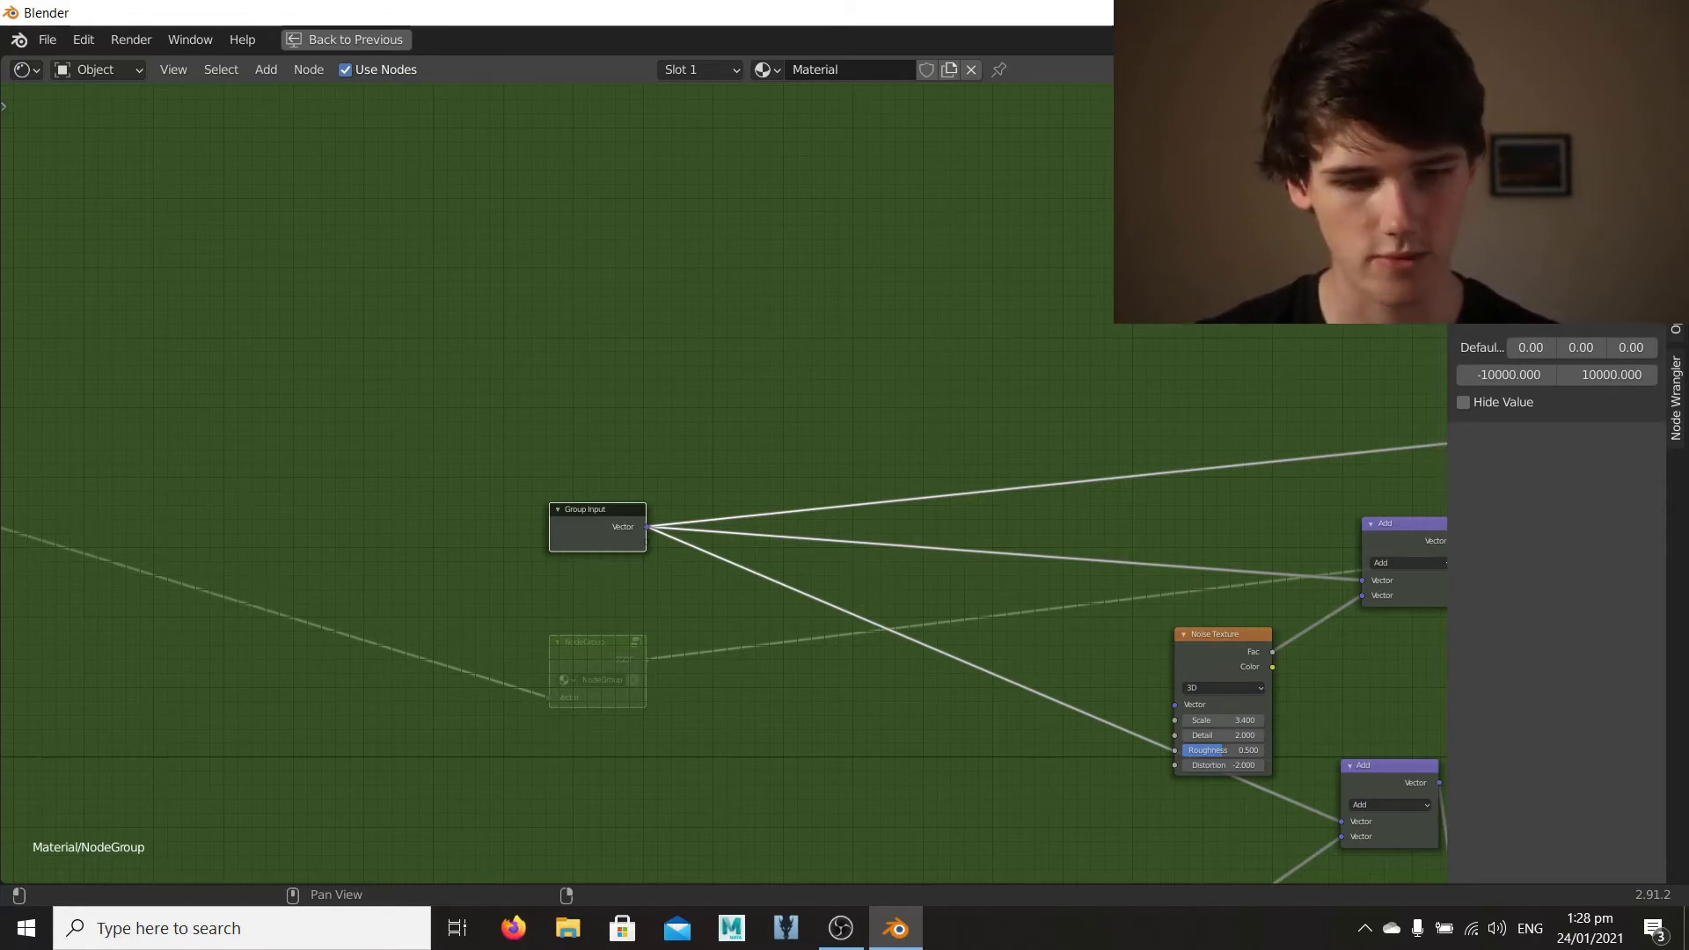
key(Return)
scroll(748, 489, up, 2)
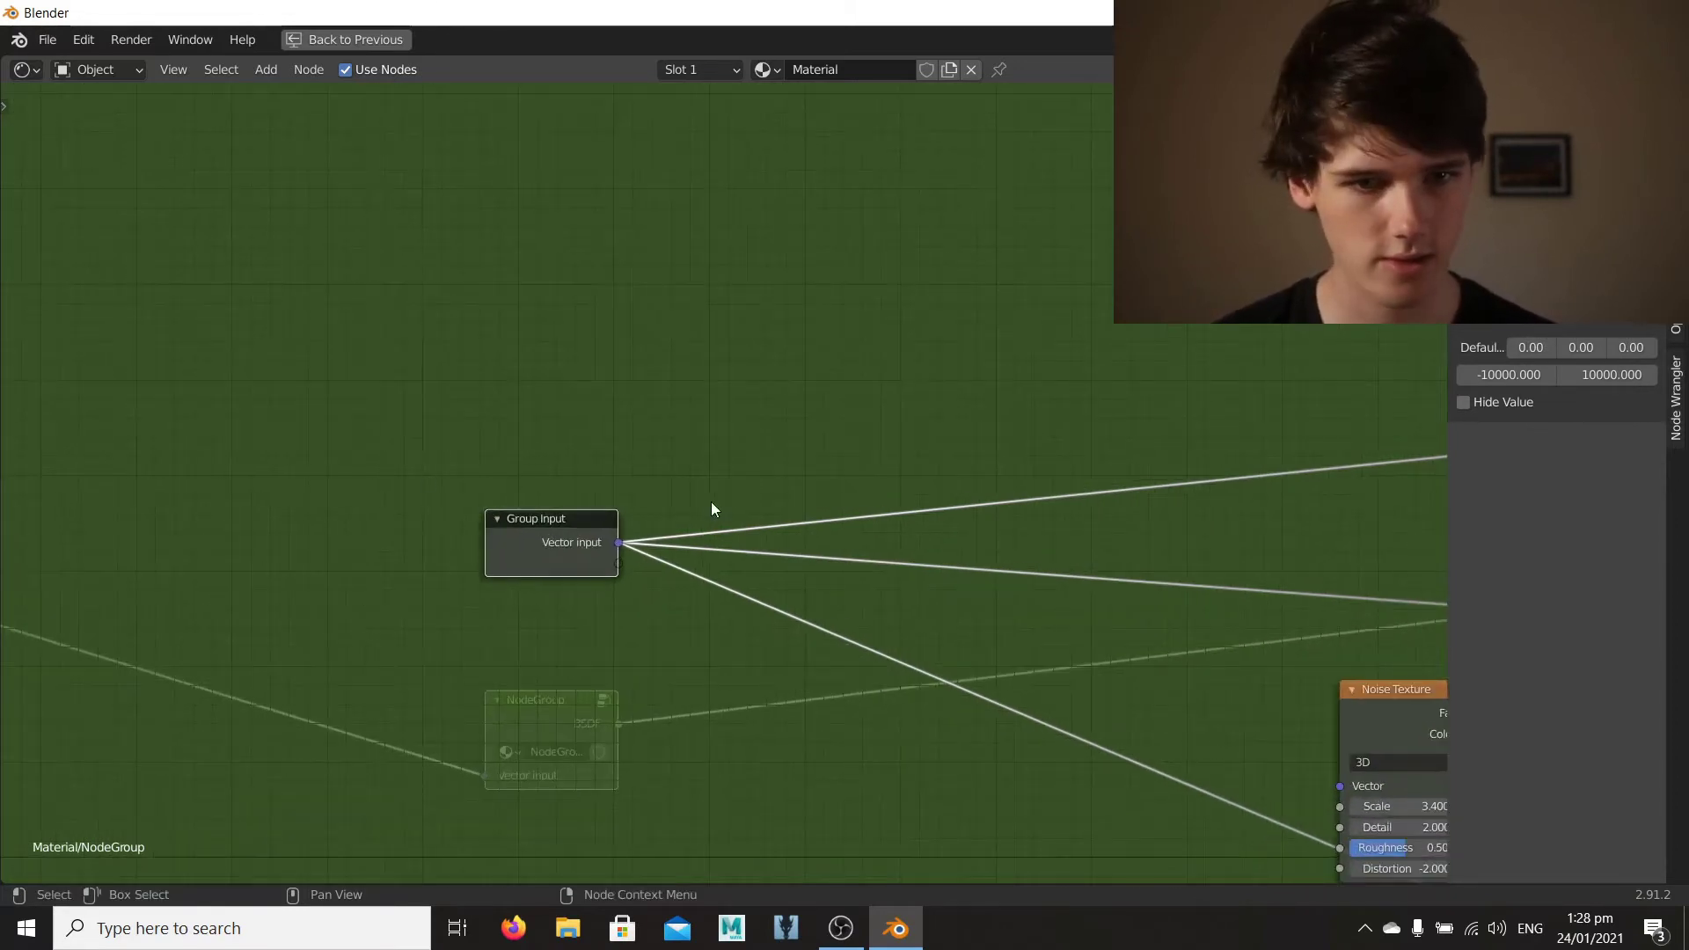
key(Tab)
scroll(551, 500, down, 4)
middle_drag(424, 505, 615, 538)
key(ctrl+space)
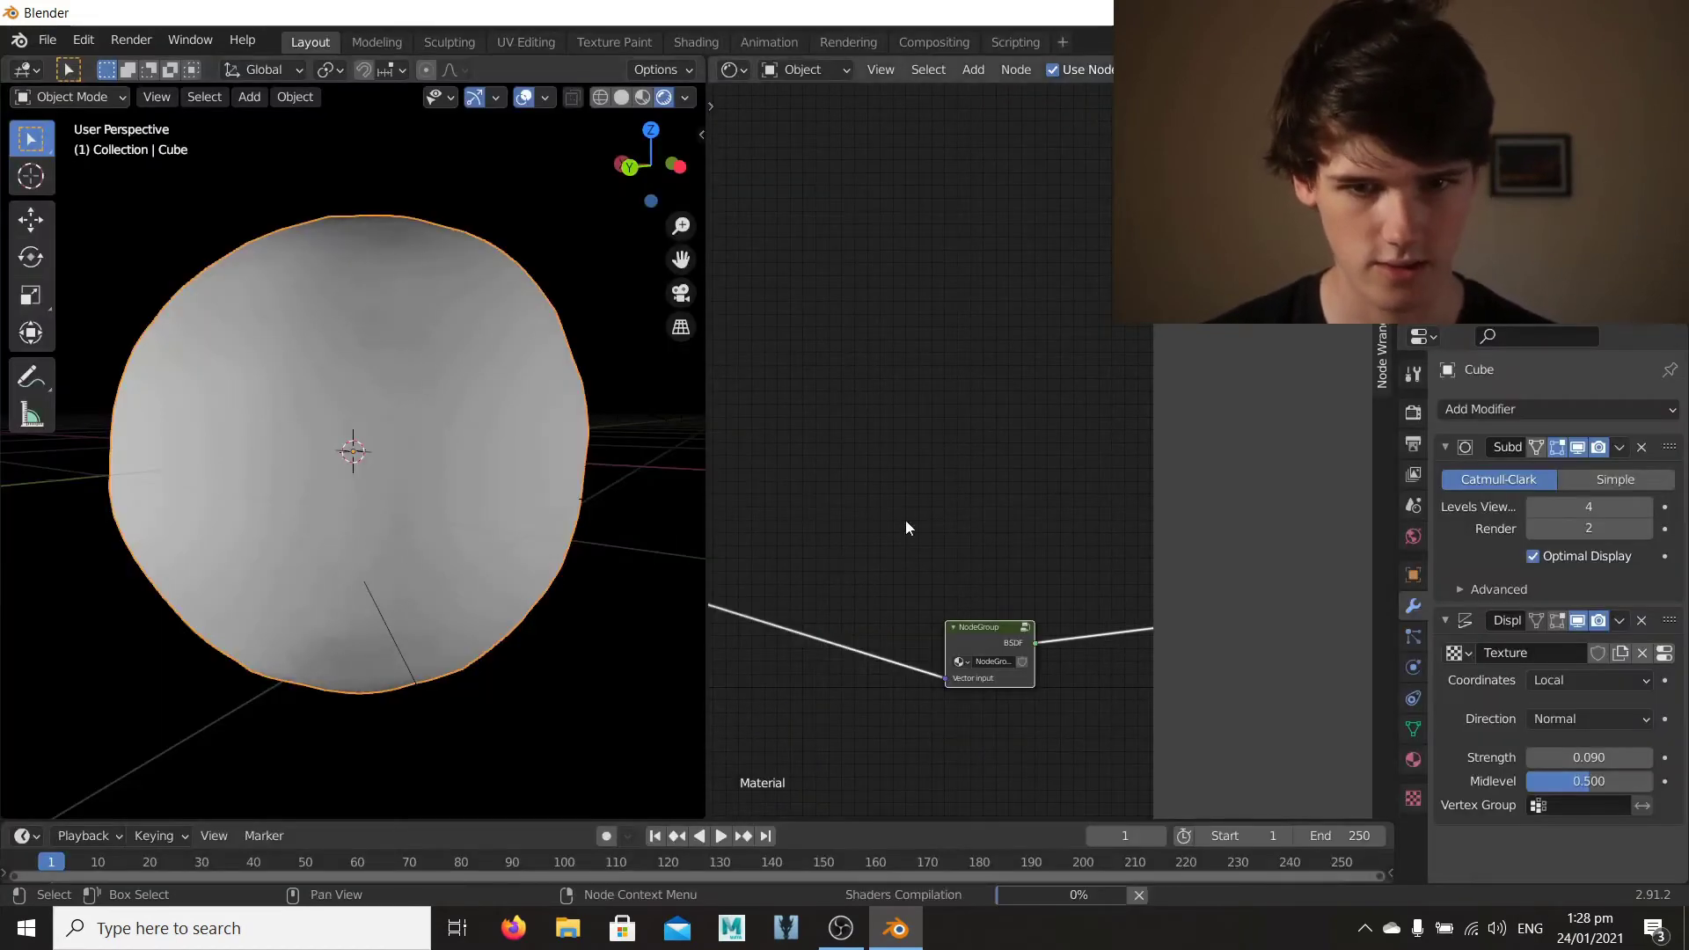
Step: Open the node group for editing again in a maximized node editor
middle_drag(906, 520, 874, 479)
scroll(888, 519, up, 2)
middle_drag(869, 567, 825, 504)
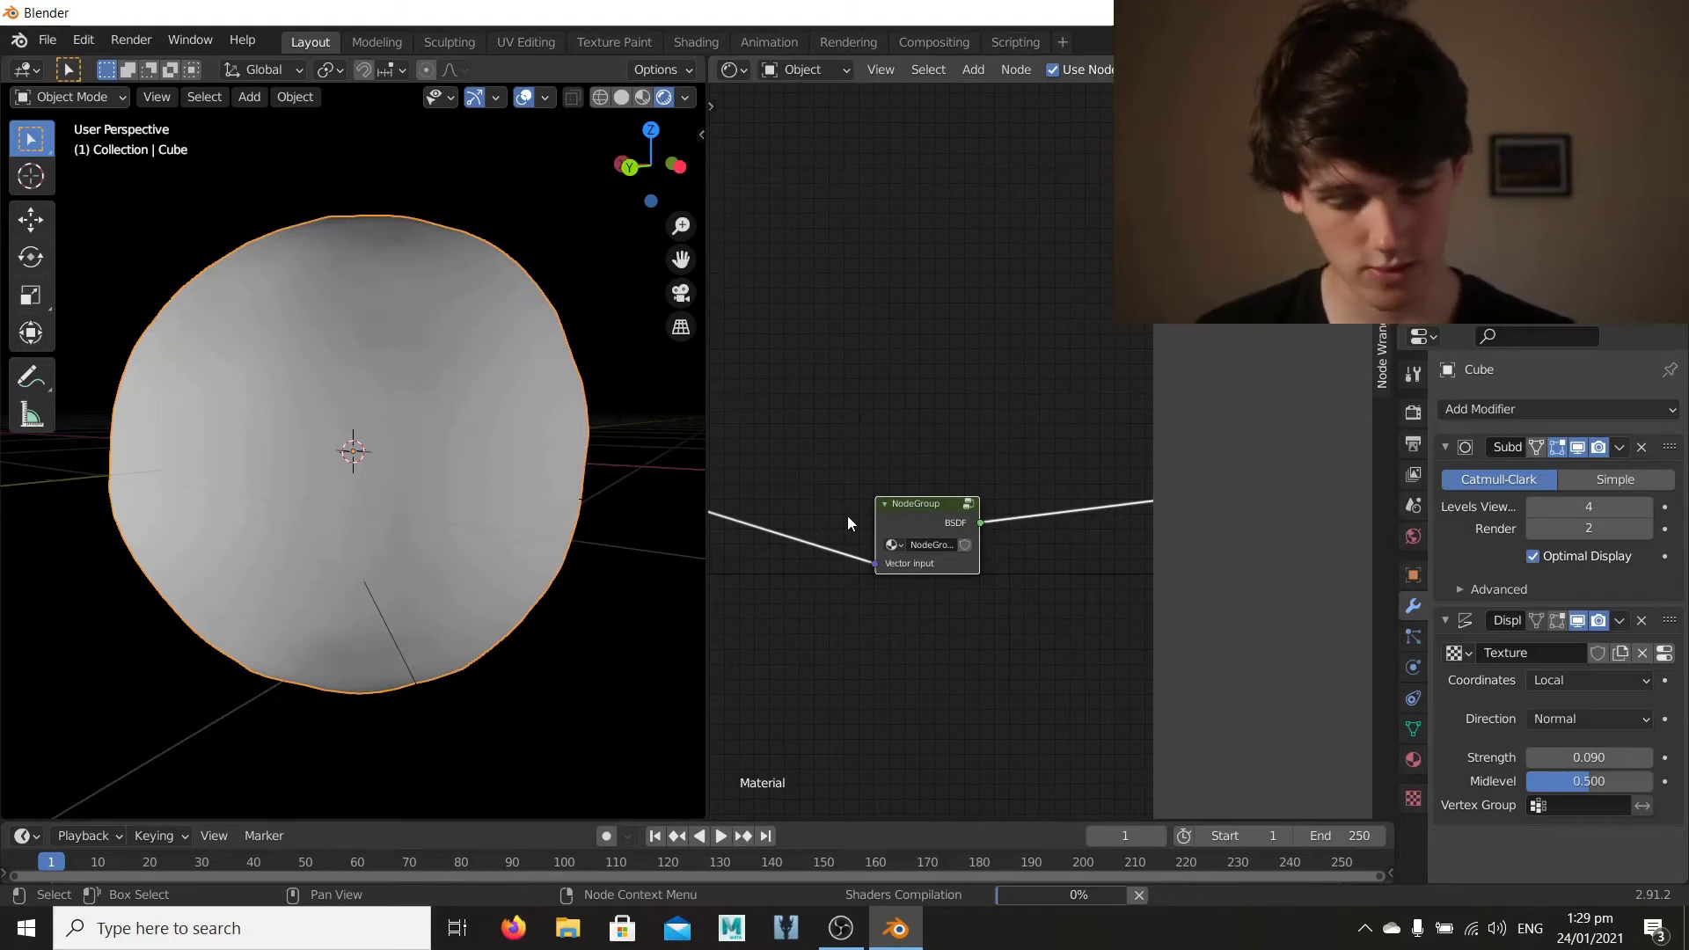
scroll(188, 509, up, 3)
middle_drag(188, 509, 648, 562)
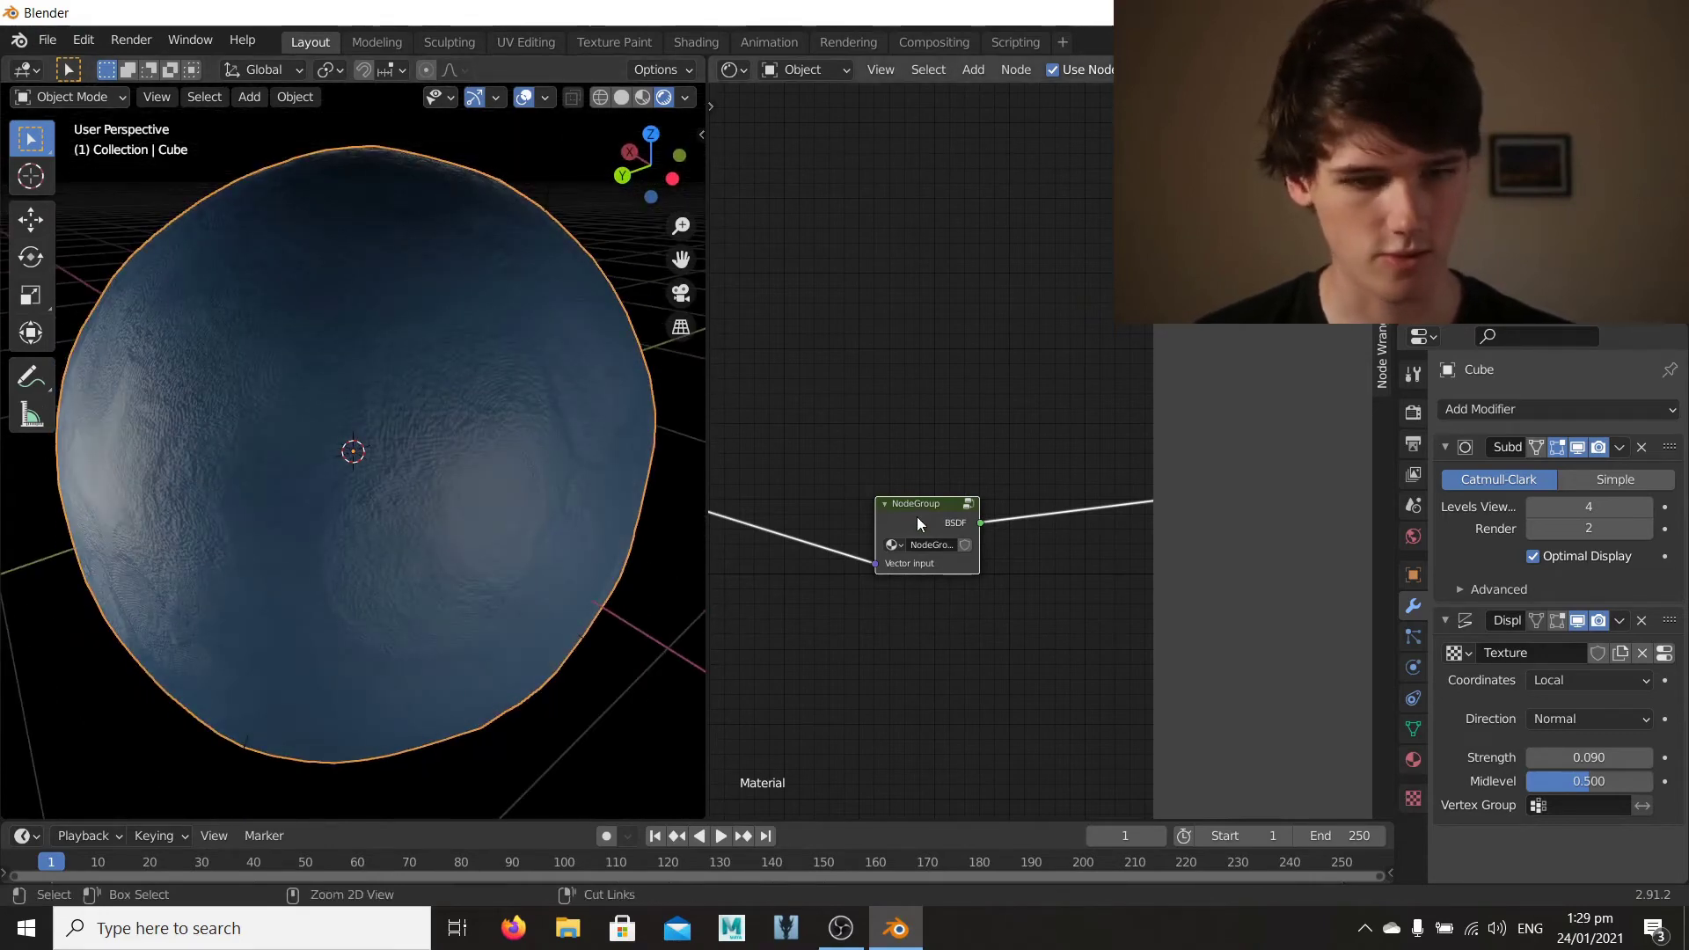
key(ctrl+space)
key(Tab)
middle_drag(695, 519, 546, 428)
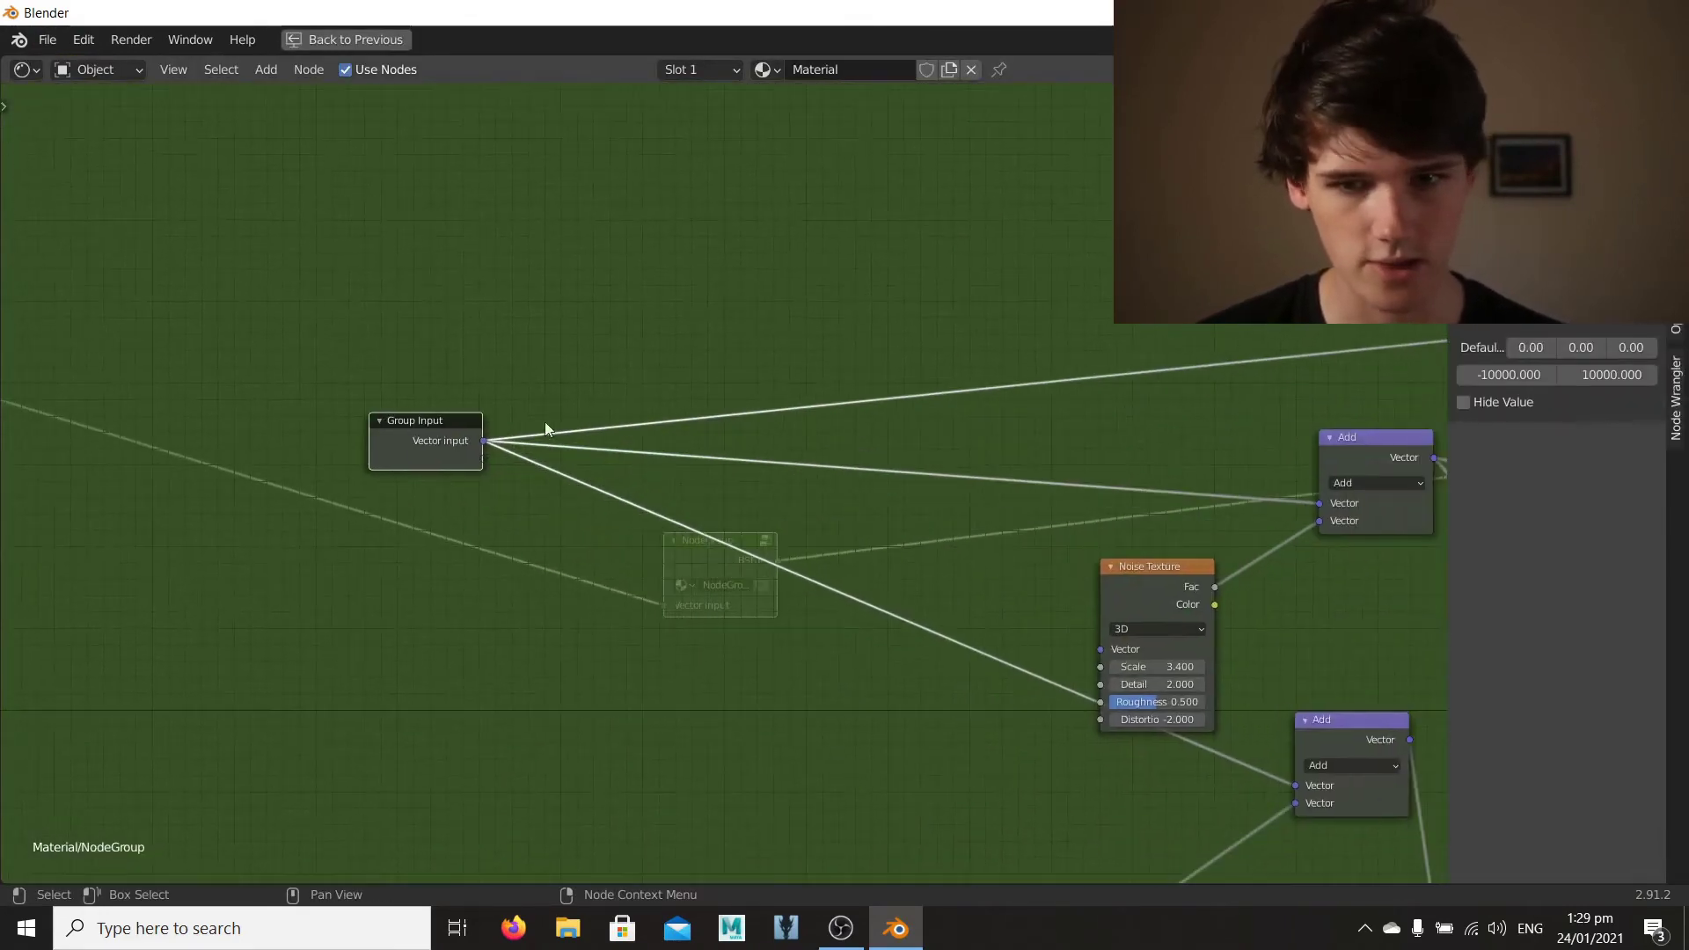
Step: Examine the node network inside the group for parameters worth exposing as group inputs
scroll(976, 497, down, 9)
middle_drag(829, 531, 934, 532)
scroll(936, 535, up, 1)
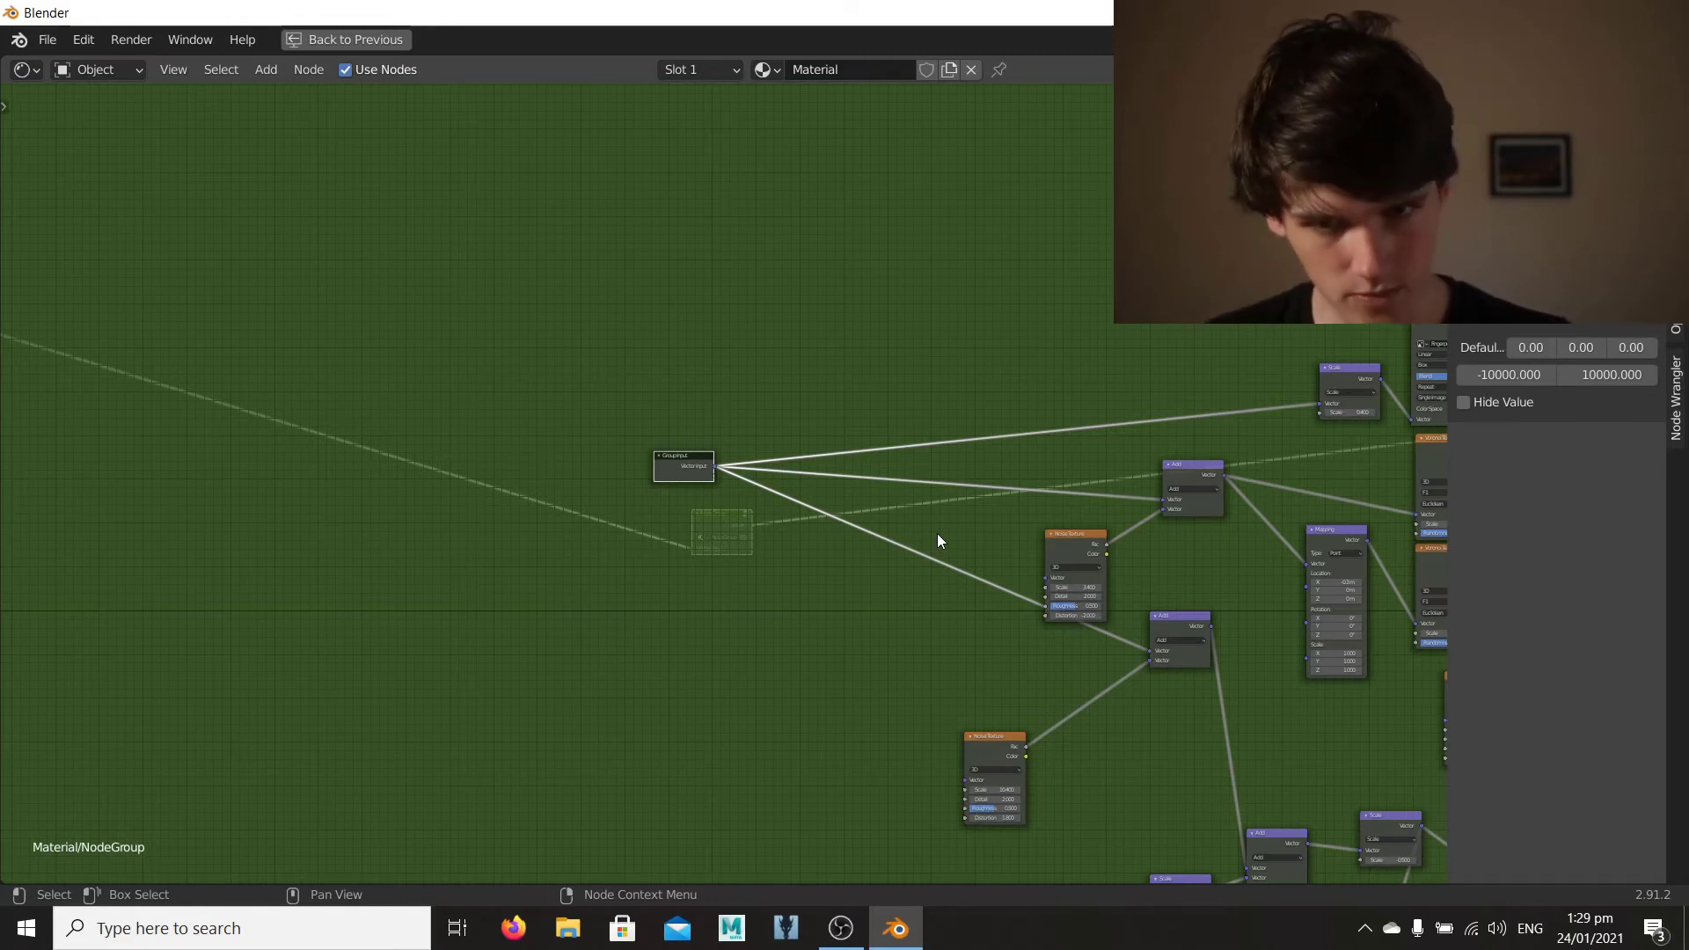
scroll(1063, 526, up, 3)
middle_drag(1133, 537, 539, 594)
scroll(973, 528, down, 3)
middle_drag(845, 575, 737, 538)
scroll(737, 539, up, 1)
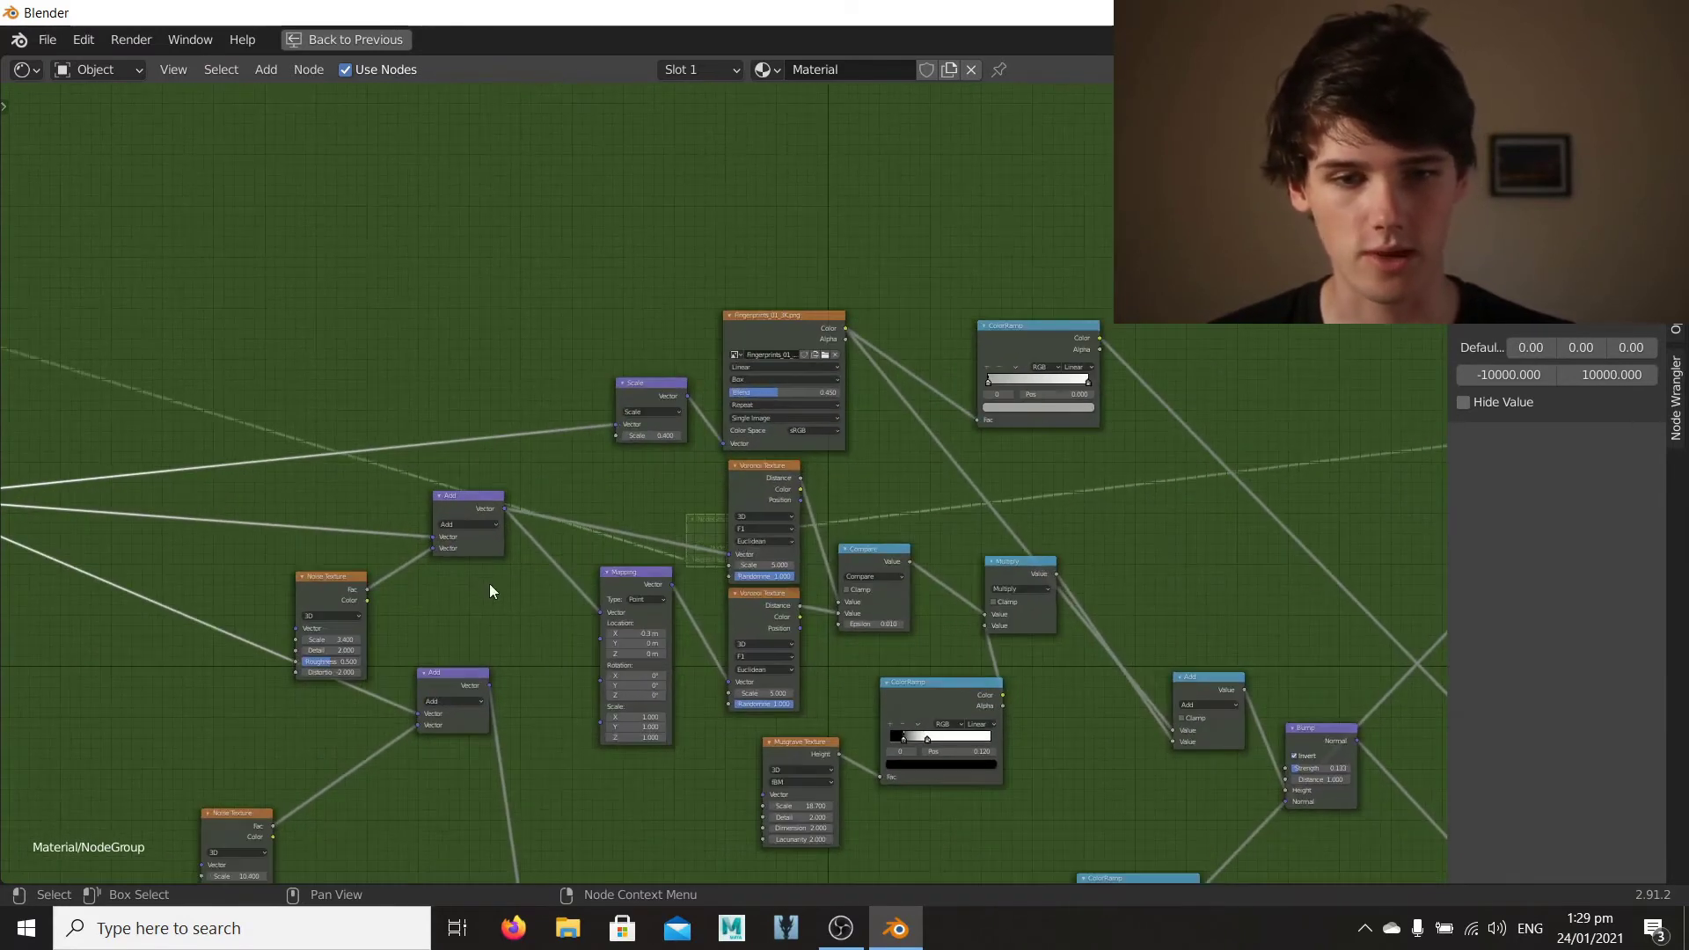
middle_drag(506, 585, 738, 584)
scroll(757, 588, up, 1)
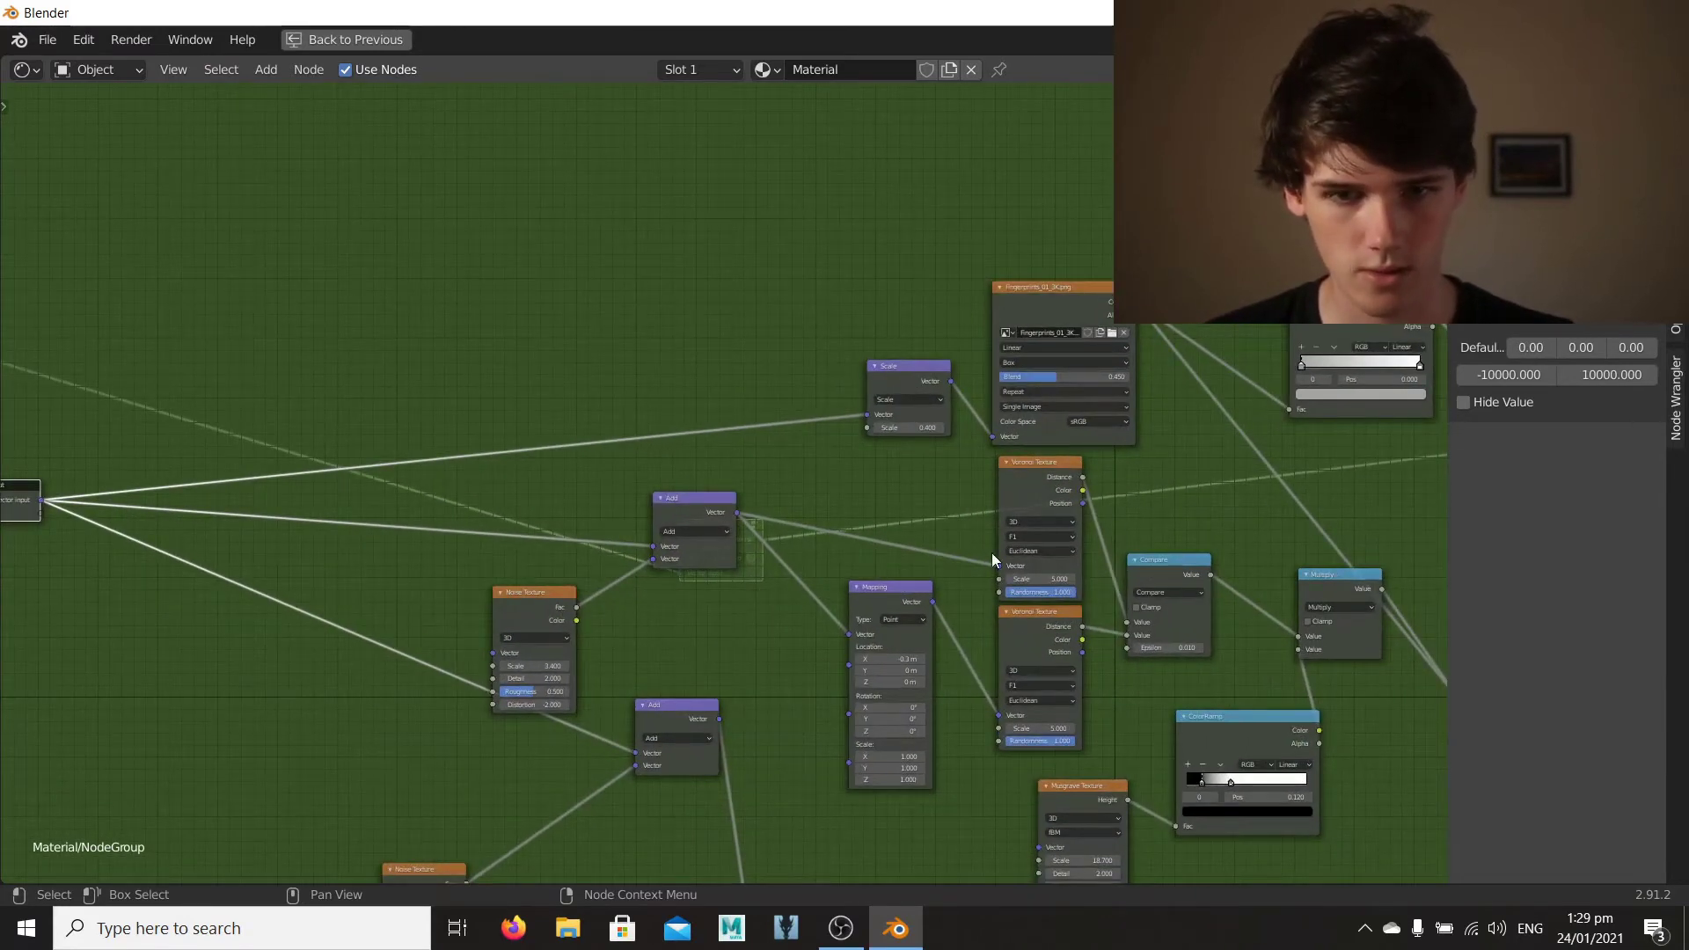
middle_drag(991, 556, 780, 555)
scroll(763, 553, up, 1)
middle_drag(517, 619, 519, 586)
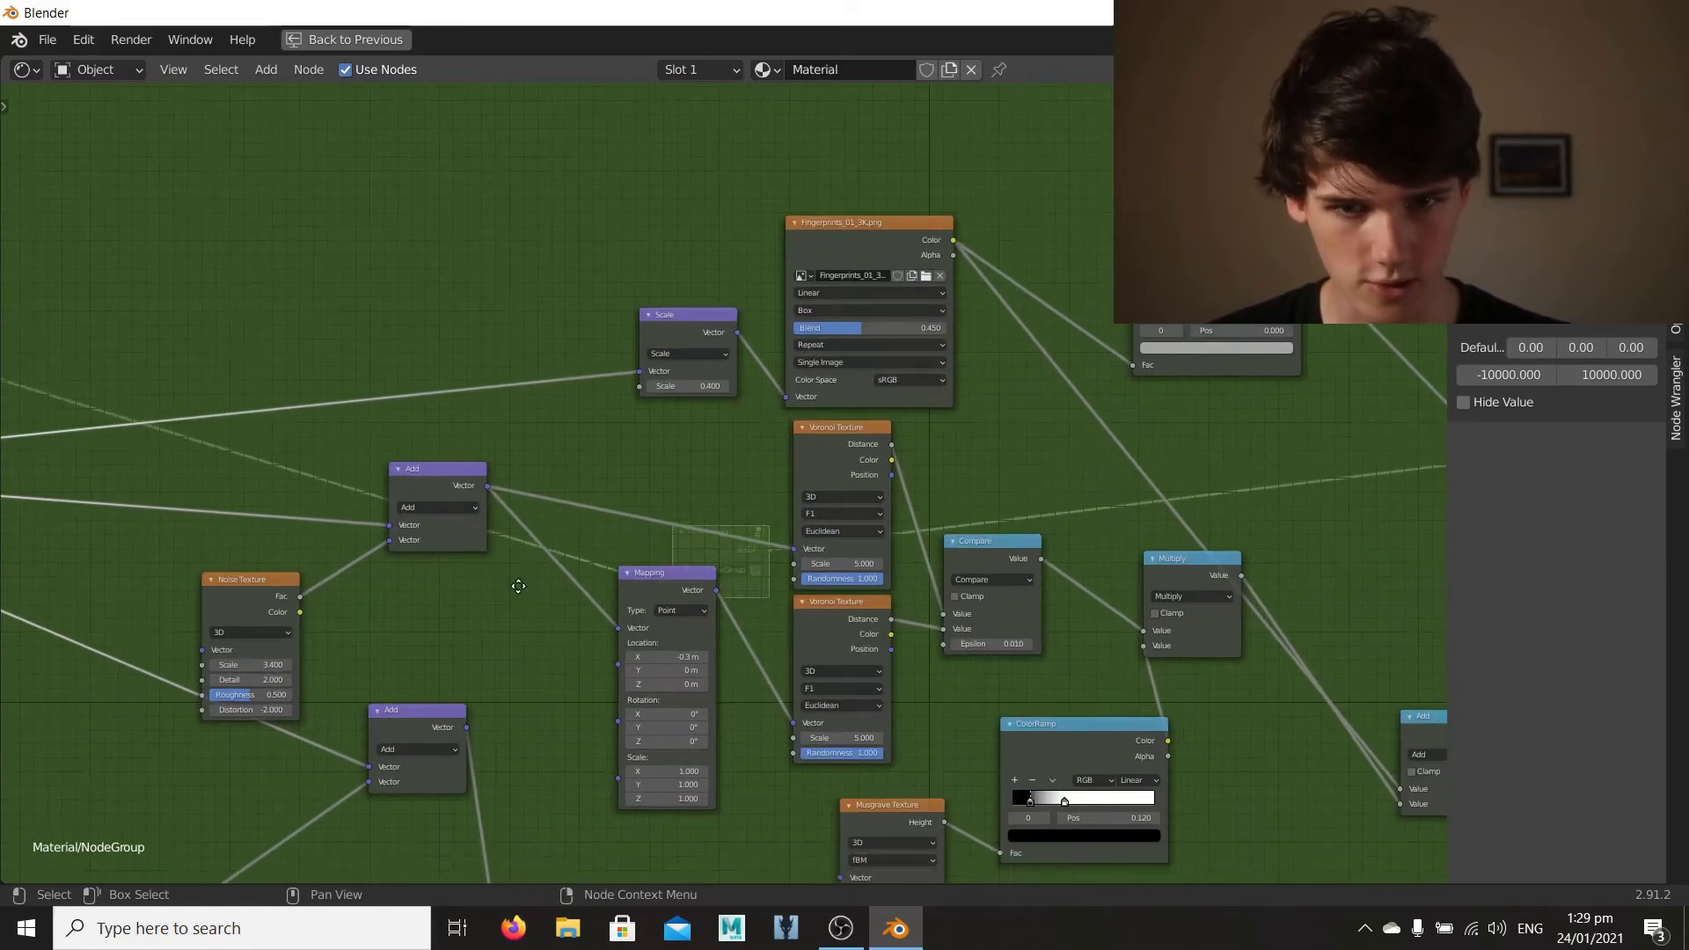
middle_drag(669, 582, 321, 526)
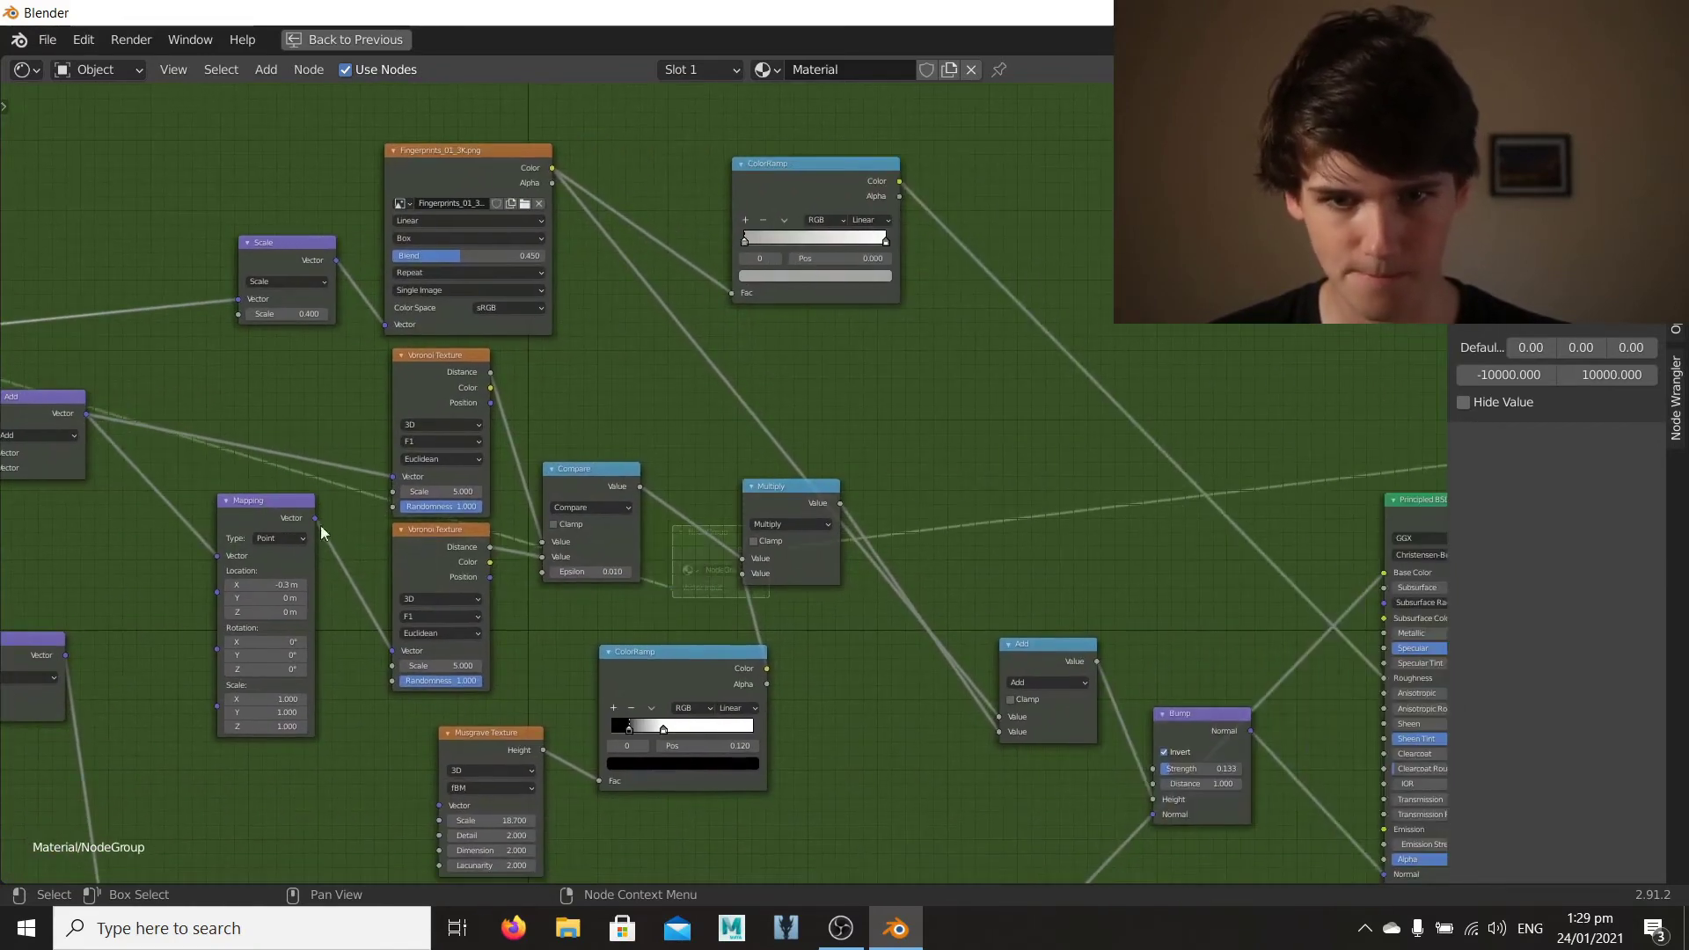
scroll(546, 568, down, 2)
middle_drag(545, 568, 788, 614)
scroll(788, 614, up, 1)
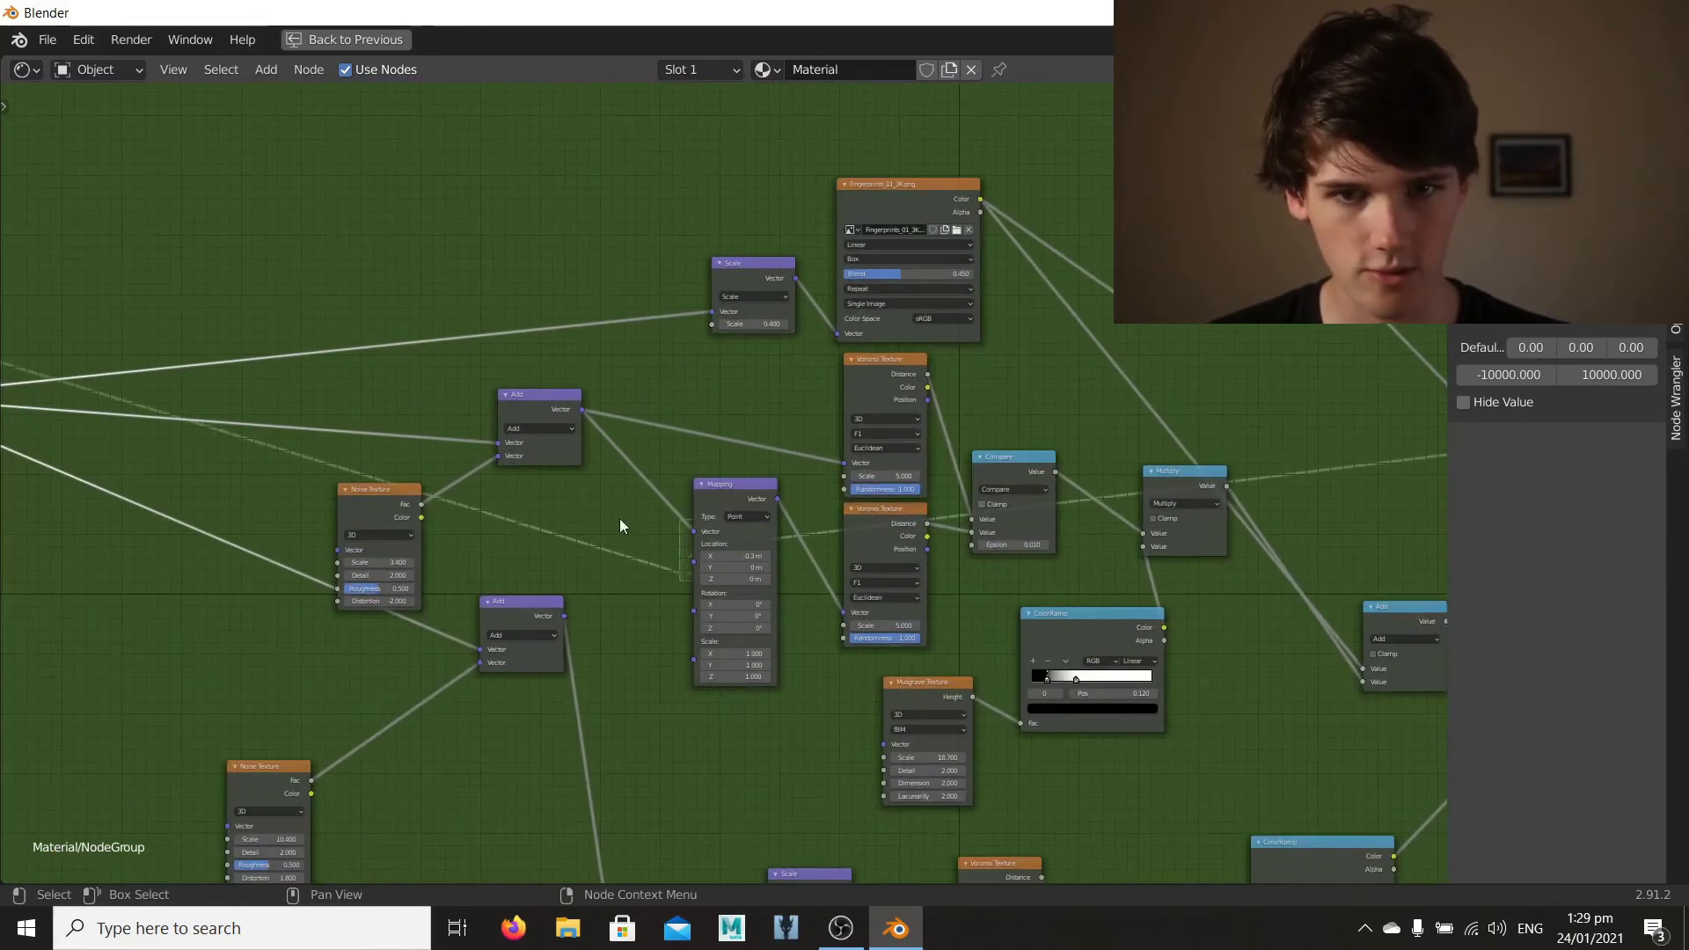
middle_drag(620, 519, 481, 599)
scroll(830, 506, down, 3)
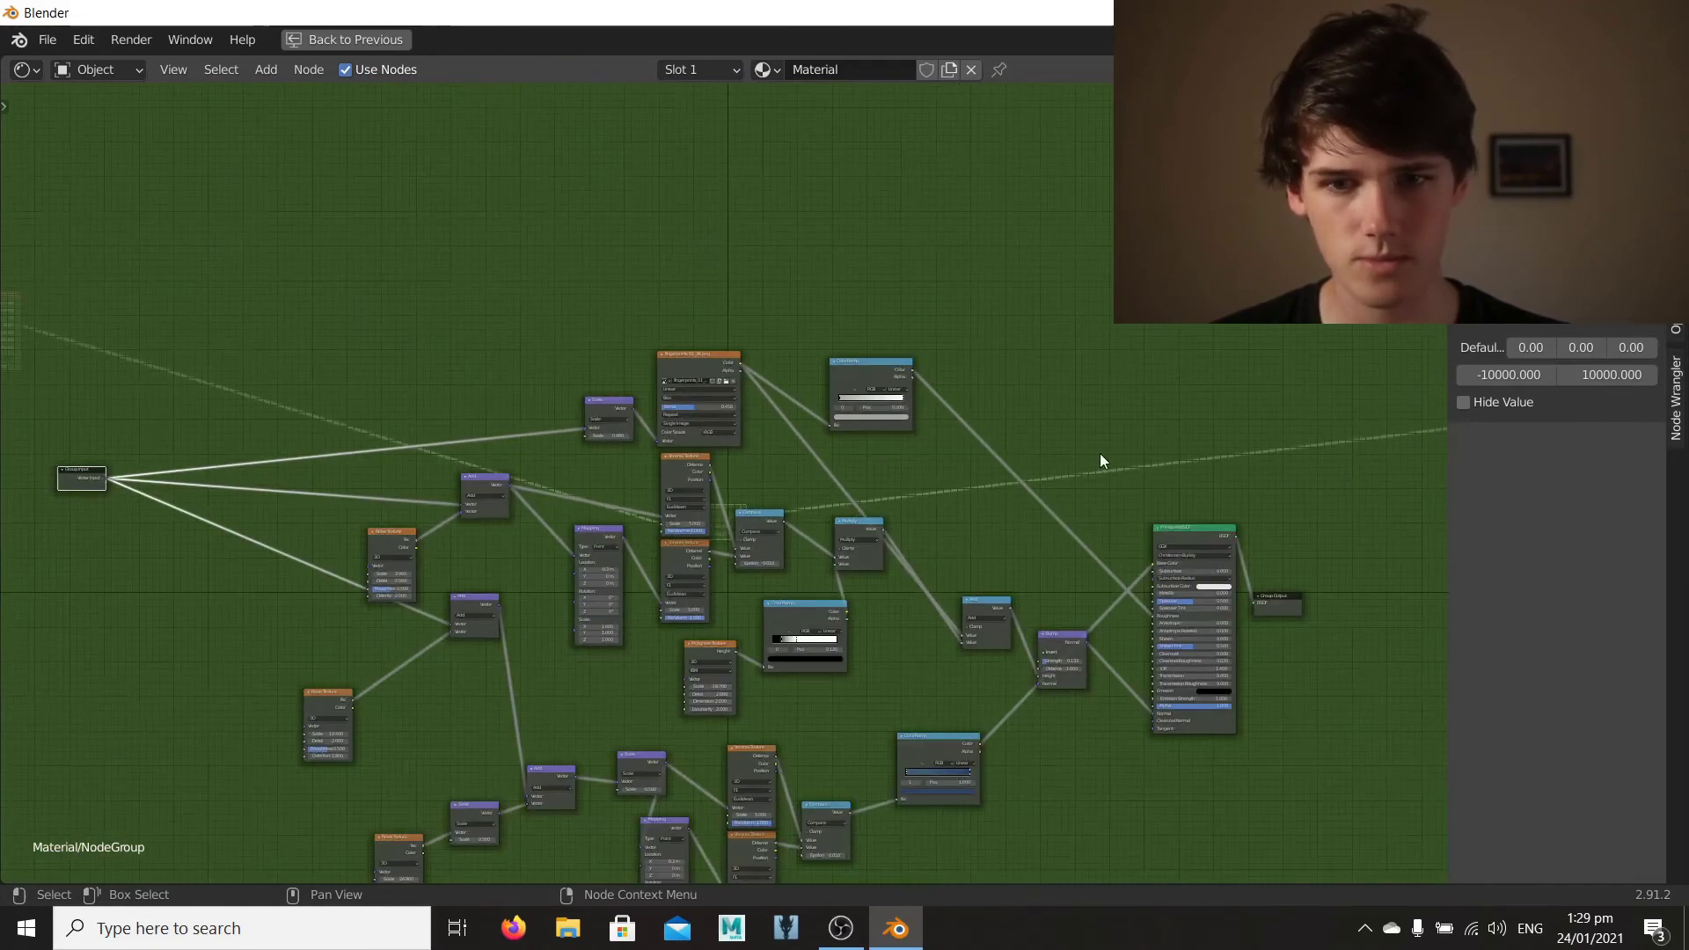
middle_drag(1099, 453, 836, 445)
scroll(836, 445, up, 2)
middle_drag(466, 572, 790, 498)
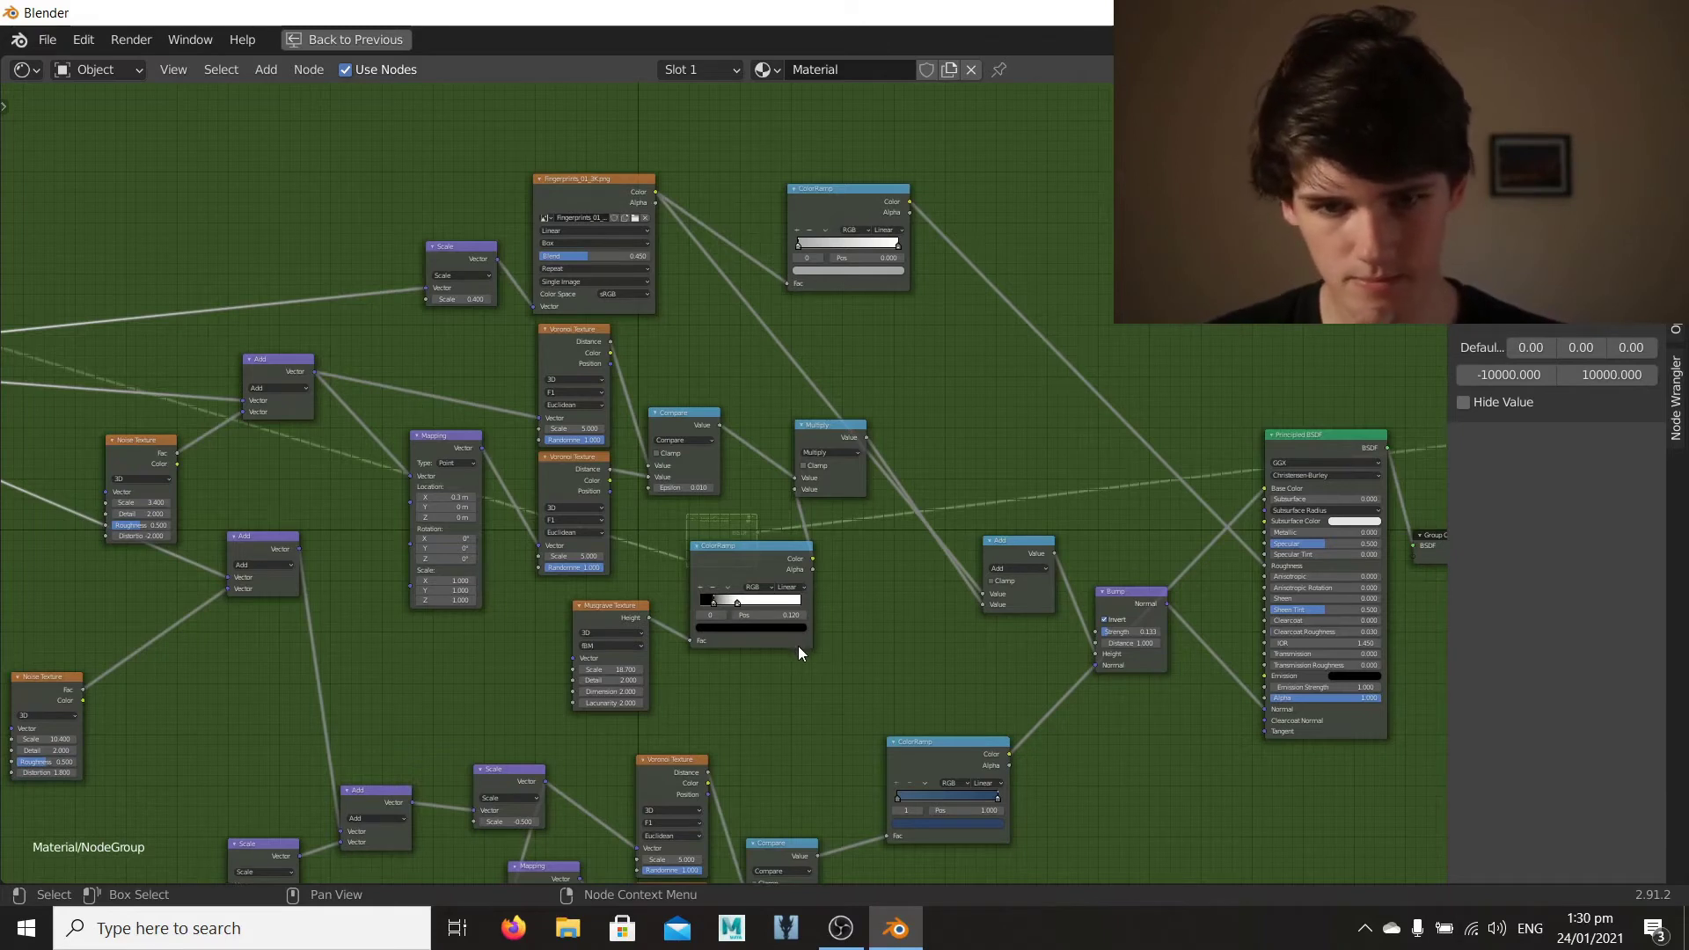
scroll(805, 635, down, 2)
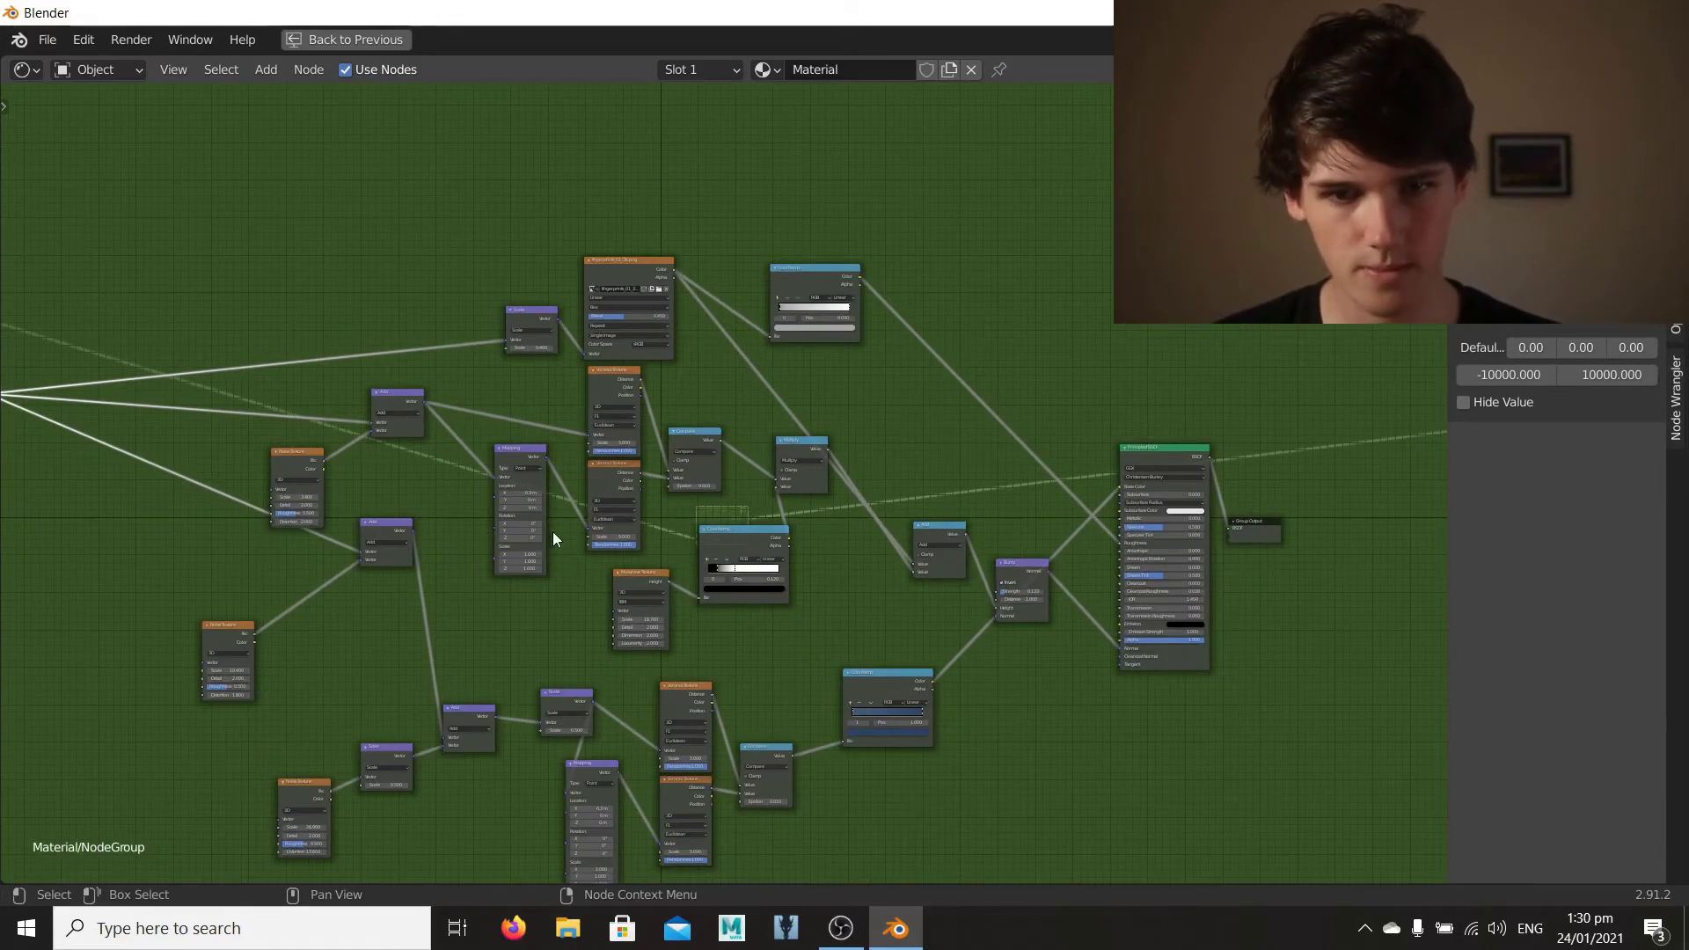
middle_drag(554, 539, 766, 600)
scroll(773, 600, up, 5)
middle_drag(909, 583, 878, 539)
middle_drag(599, 569, 507, 574)
middle_drag(1041, 477, 663, 519)
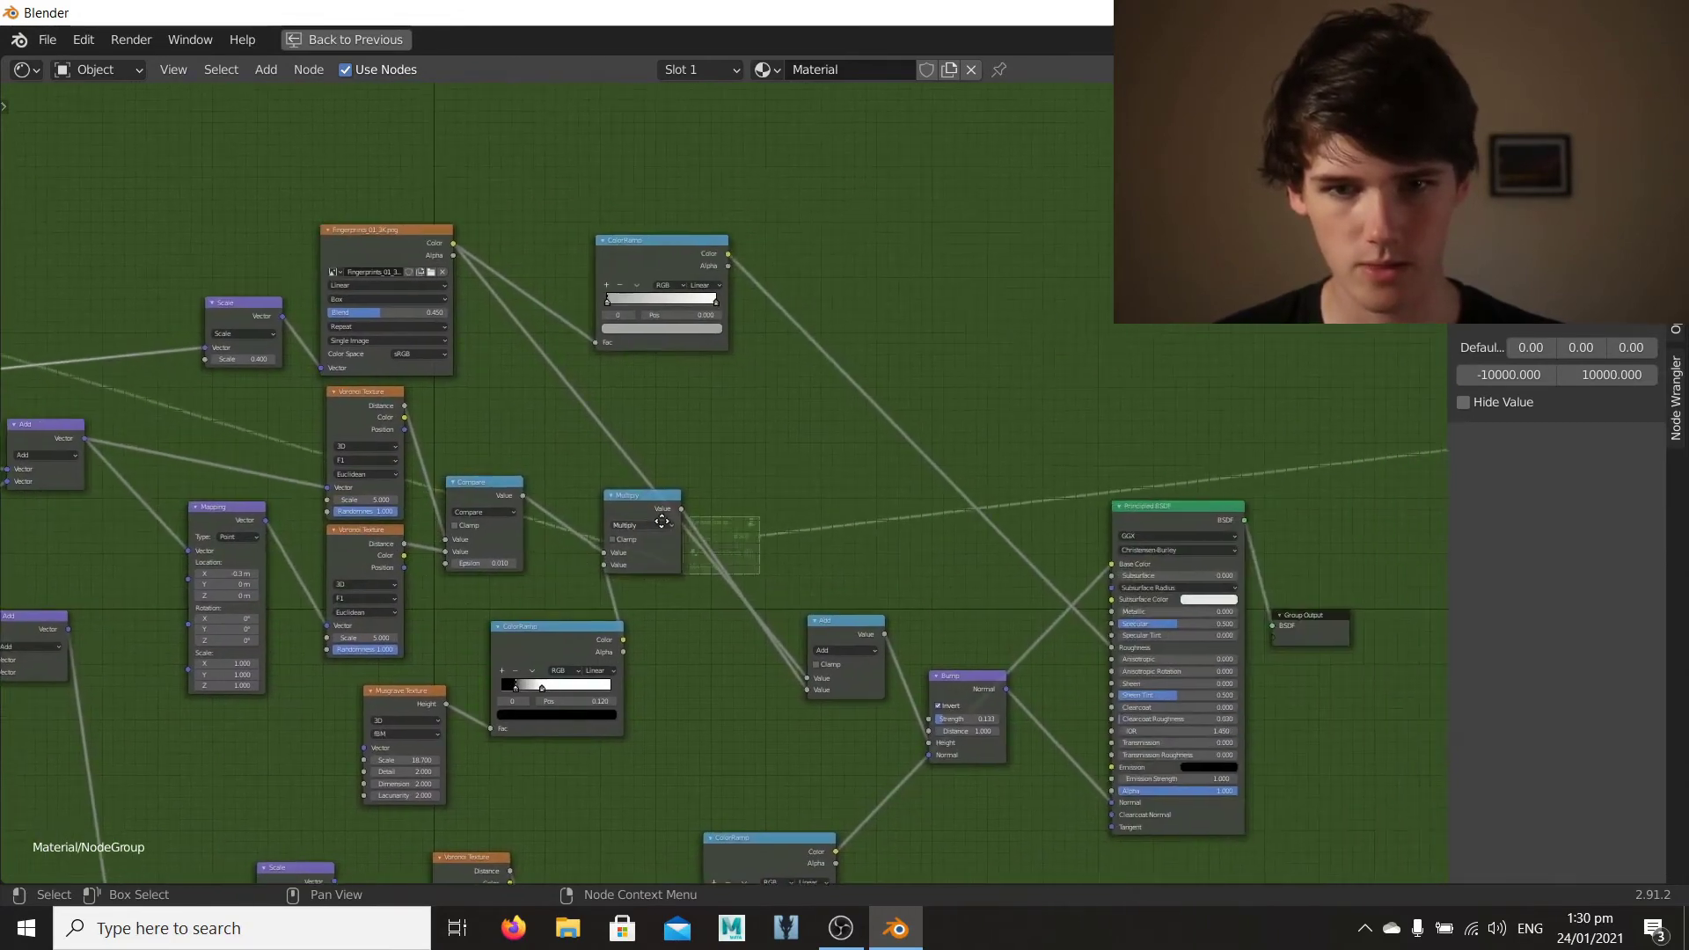
middle_drag(430, 579, 734, 565)
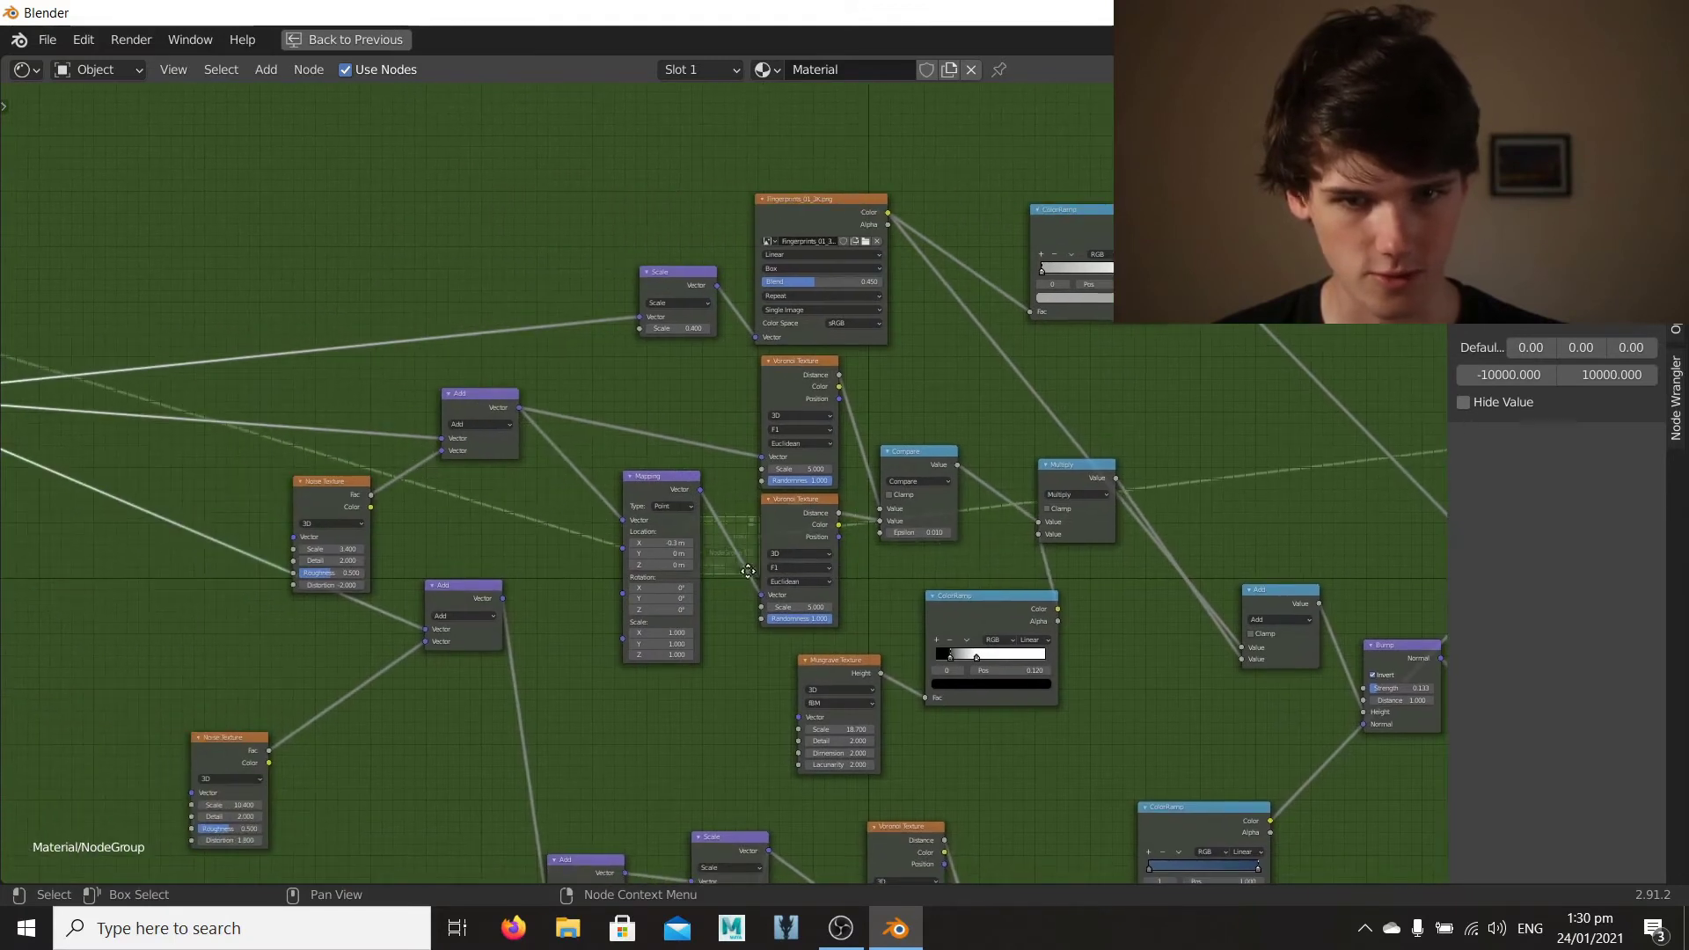
scroll(747, 567, up, 1)
middle_drag(615, 598, 665, 610)
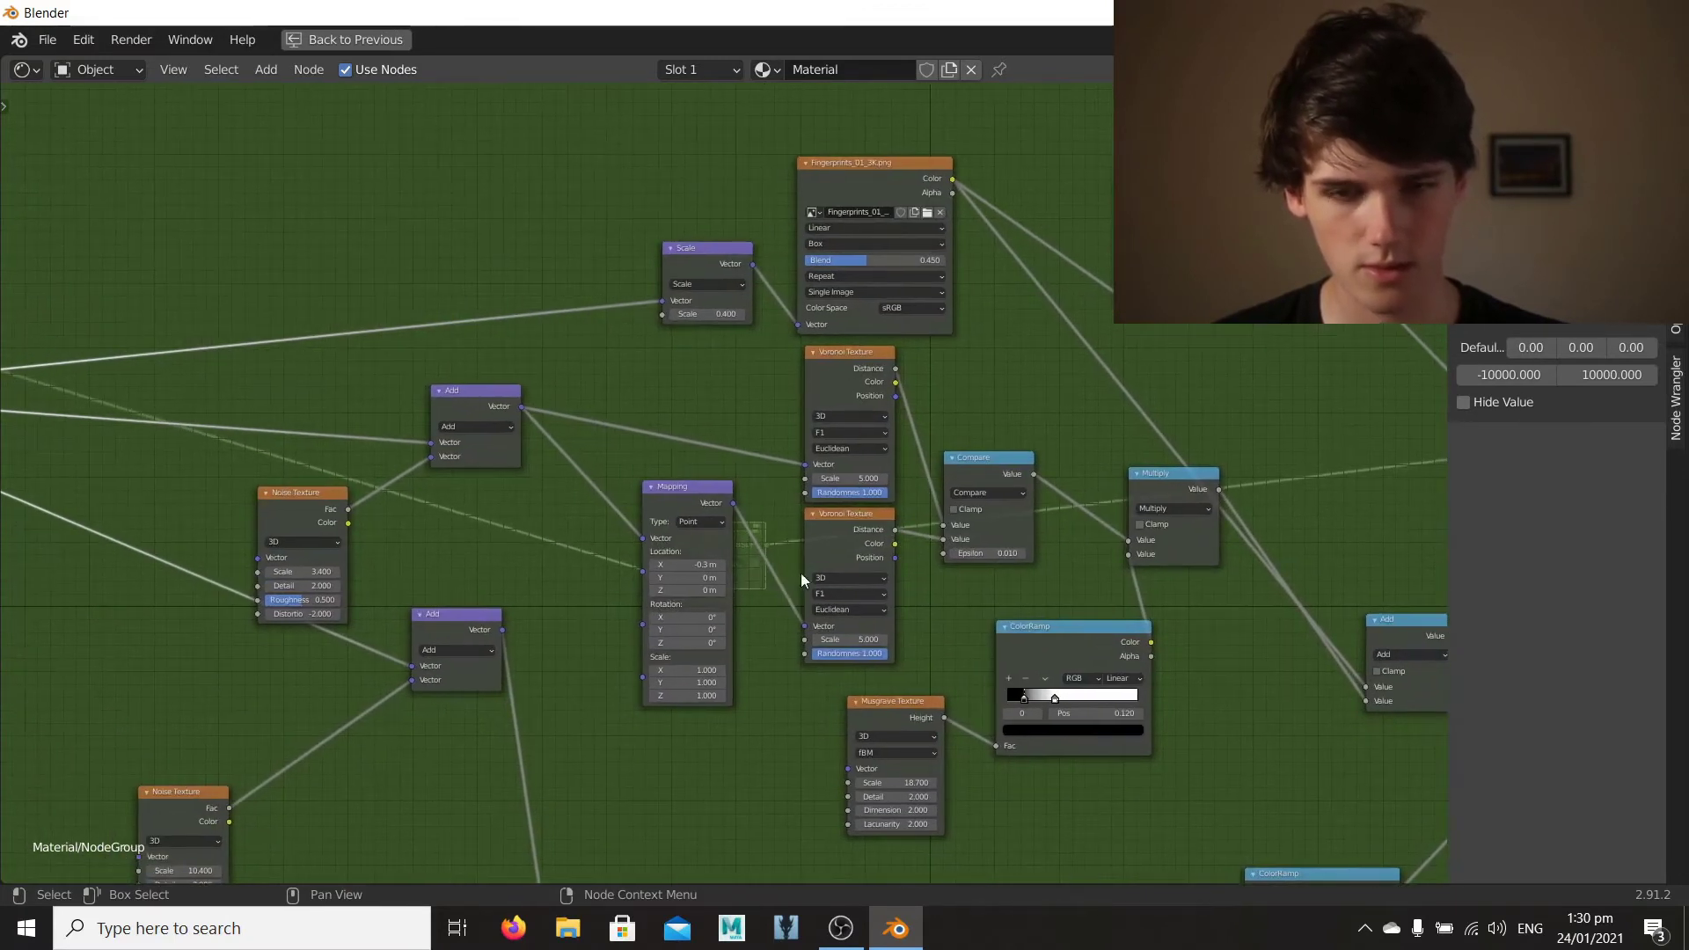
Step: Expose the upper Compare node's Epsilon as a new group input and rename it "crack width"
middle_drag(436, 508, 787, 547)
scroll(848, 558, down, 2)
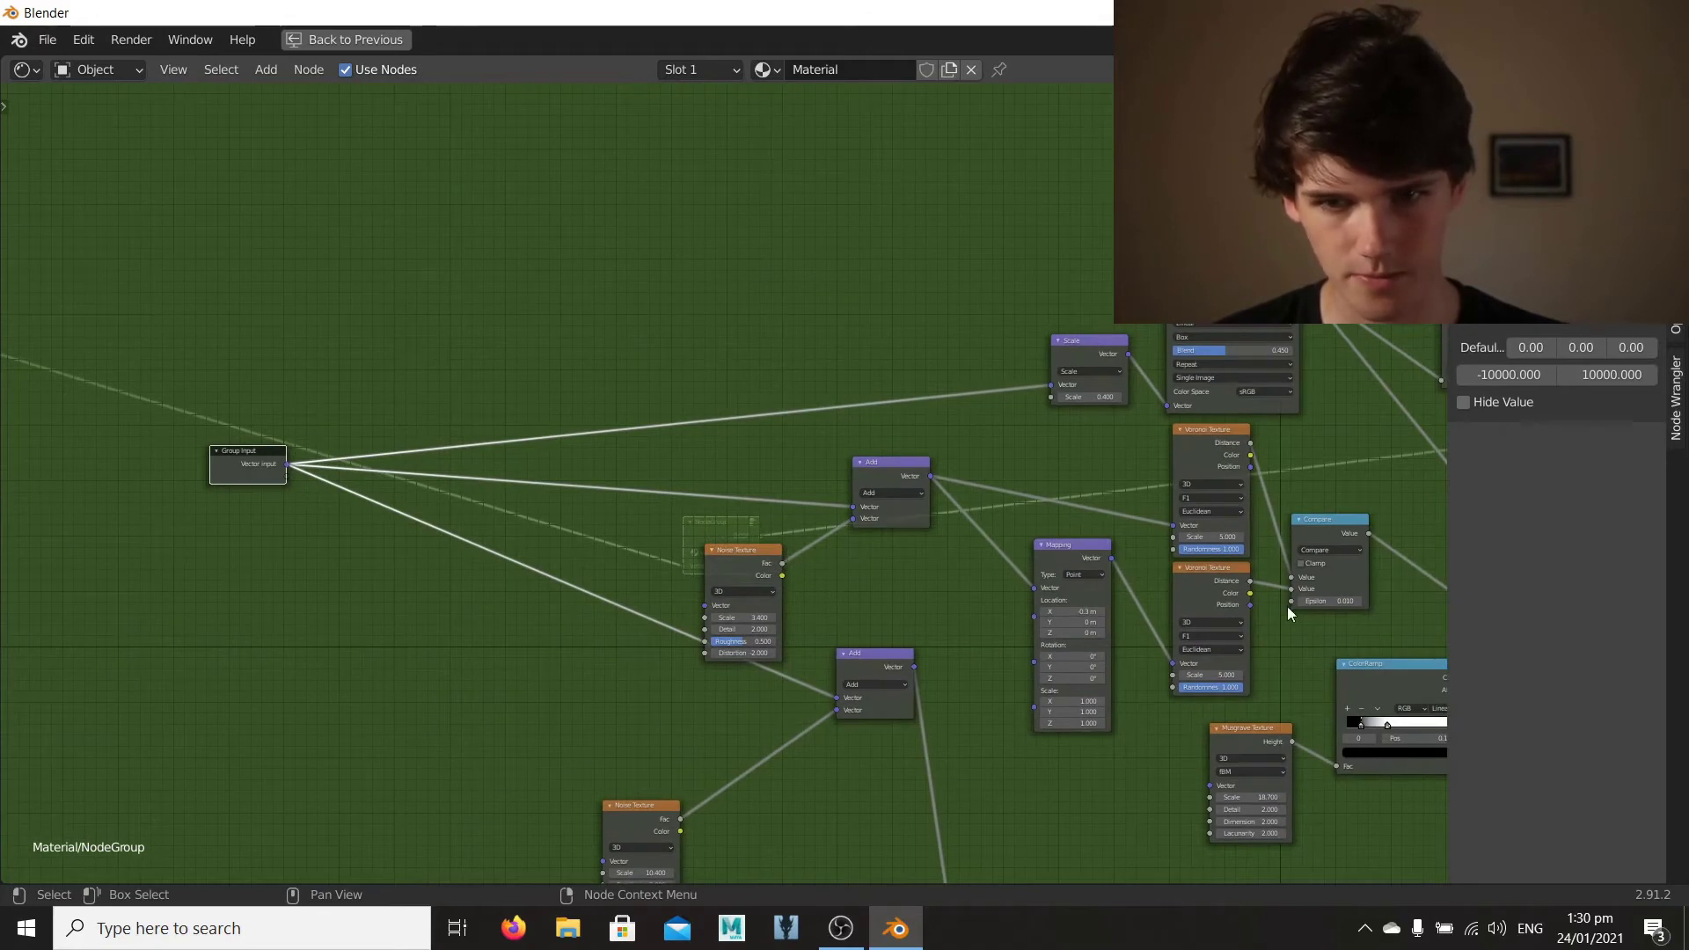
drag(1291, 603, 284, 475)
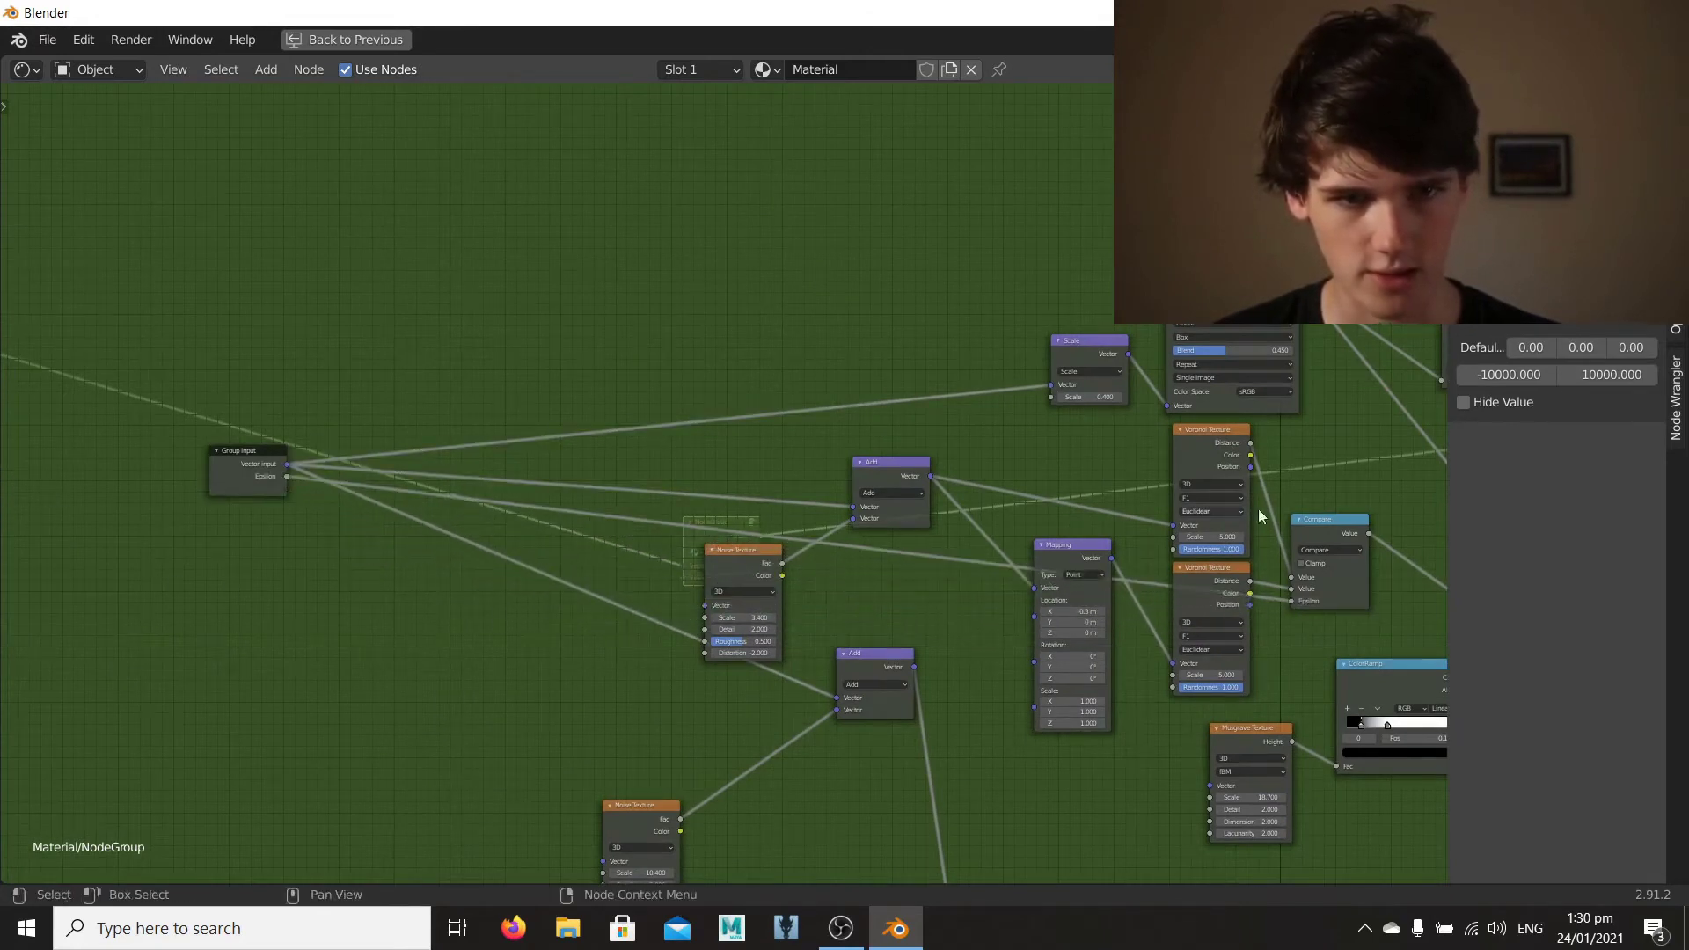
click(1506, 174)
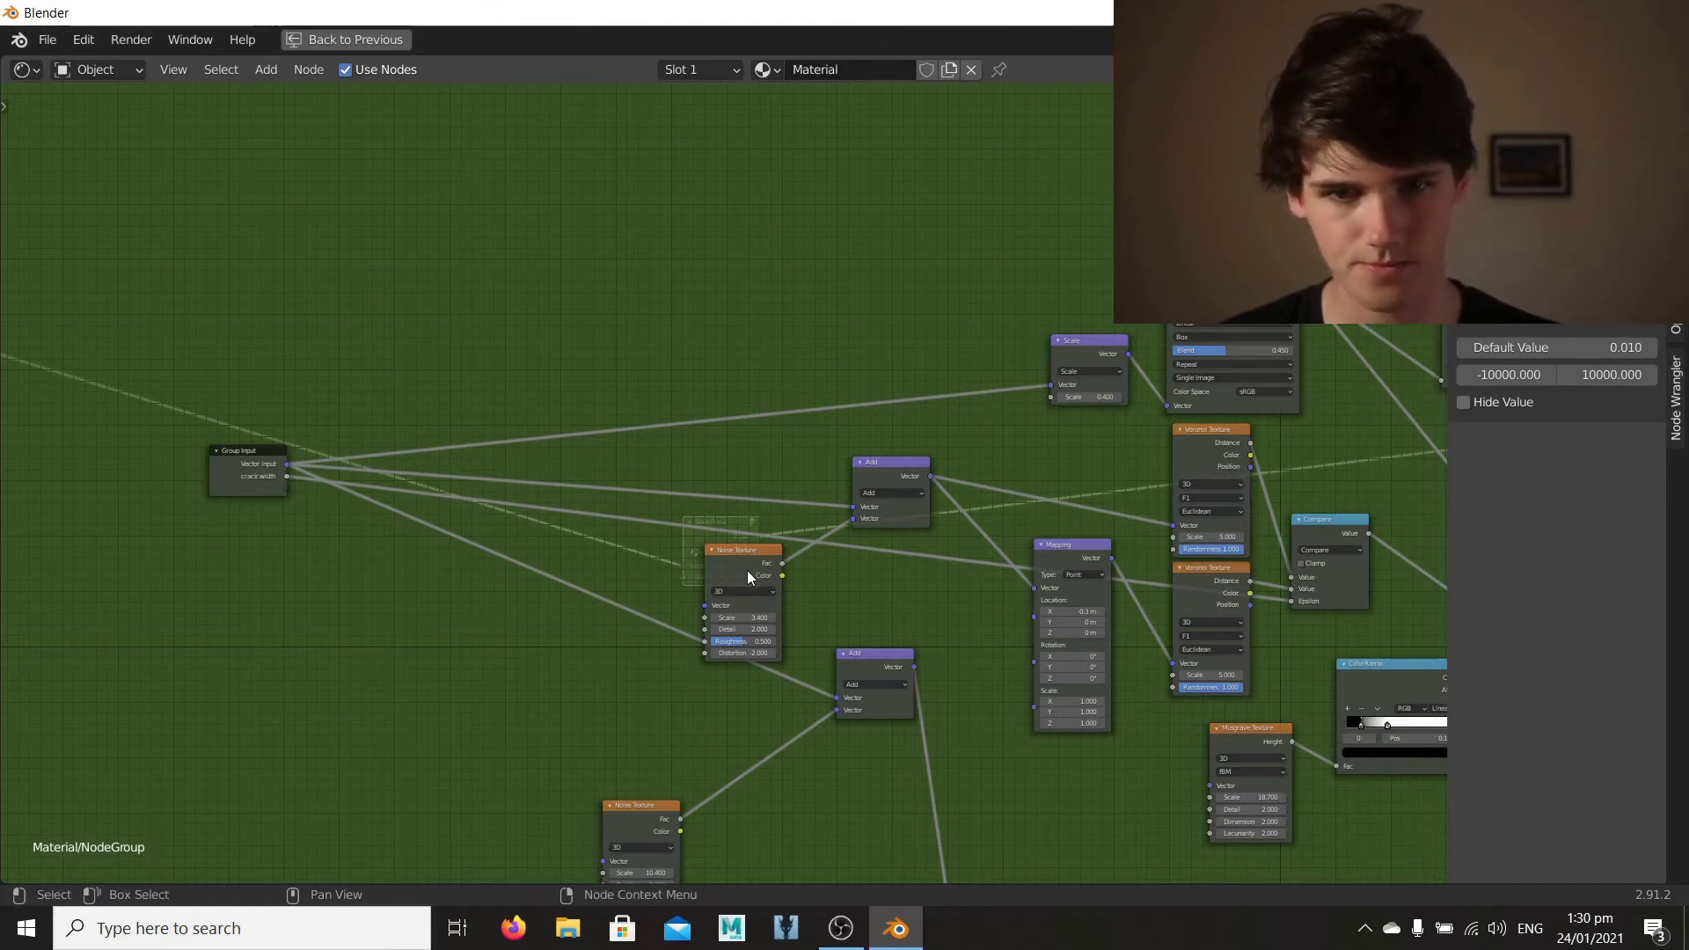
Step: Examine the Noise, Mapping, Voronoi, Musgrave and ColorRamp nodes for further settings to expose
scroll(747, 570, up, 1)
middle_drag(473, 557, 588, 518)
scroll(748, 580, up, 1)
middle_drag(784, 588, 512, 573)
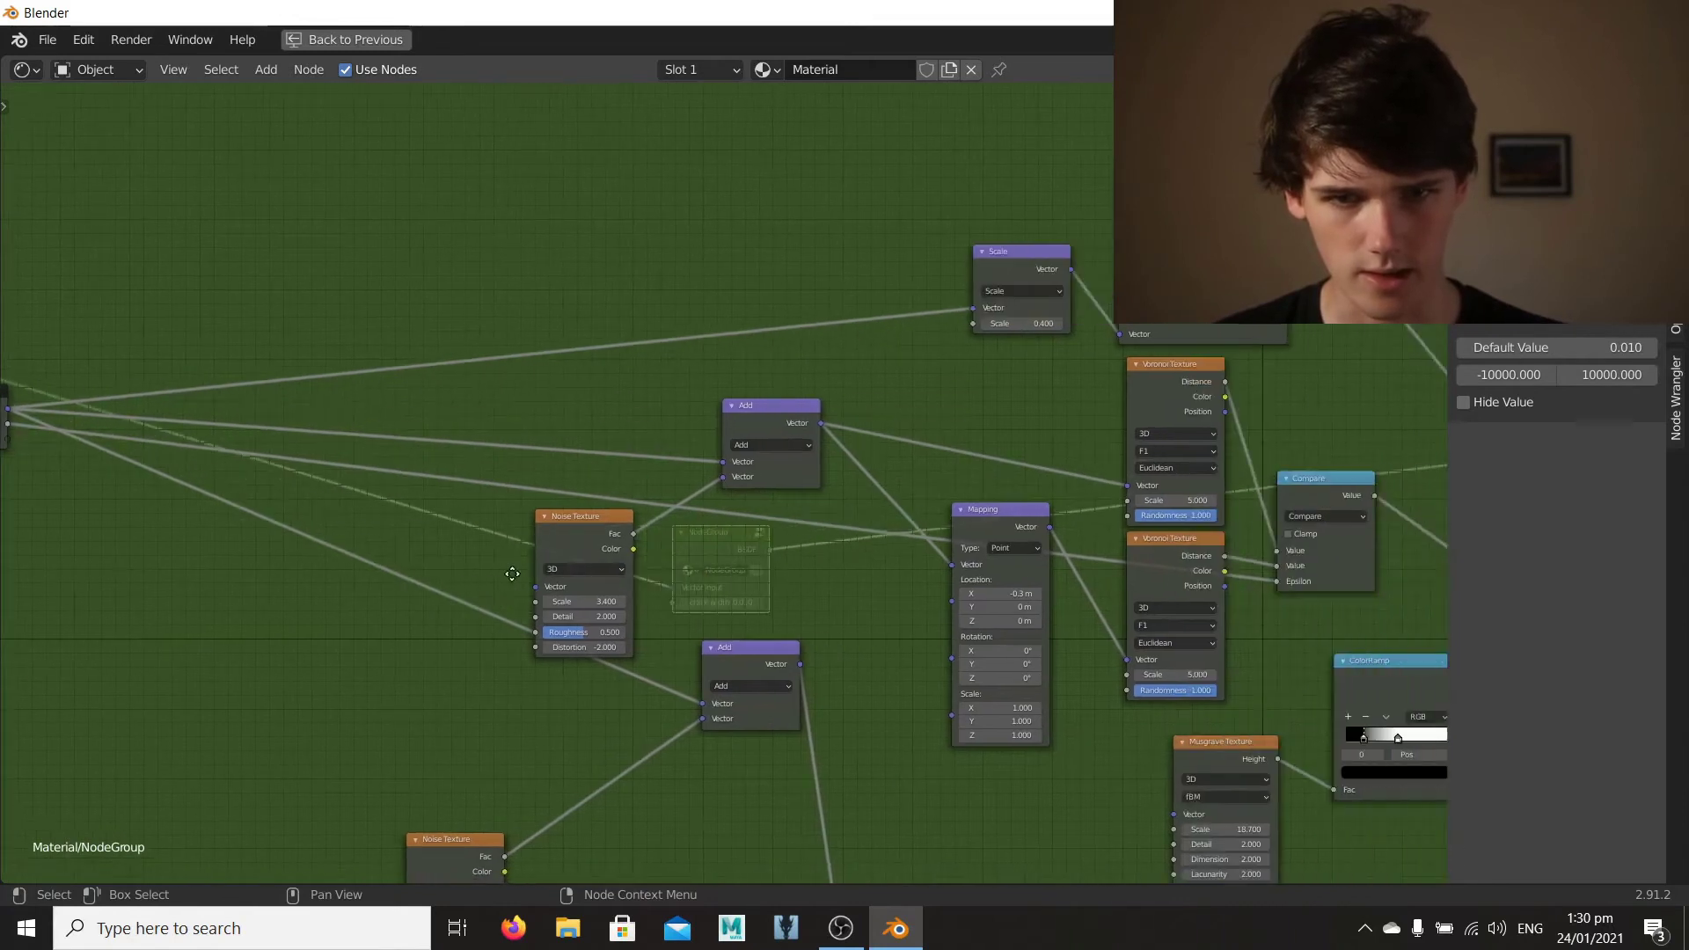
middle_drag(1165, 531, 979, 540)
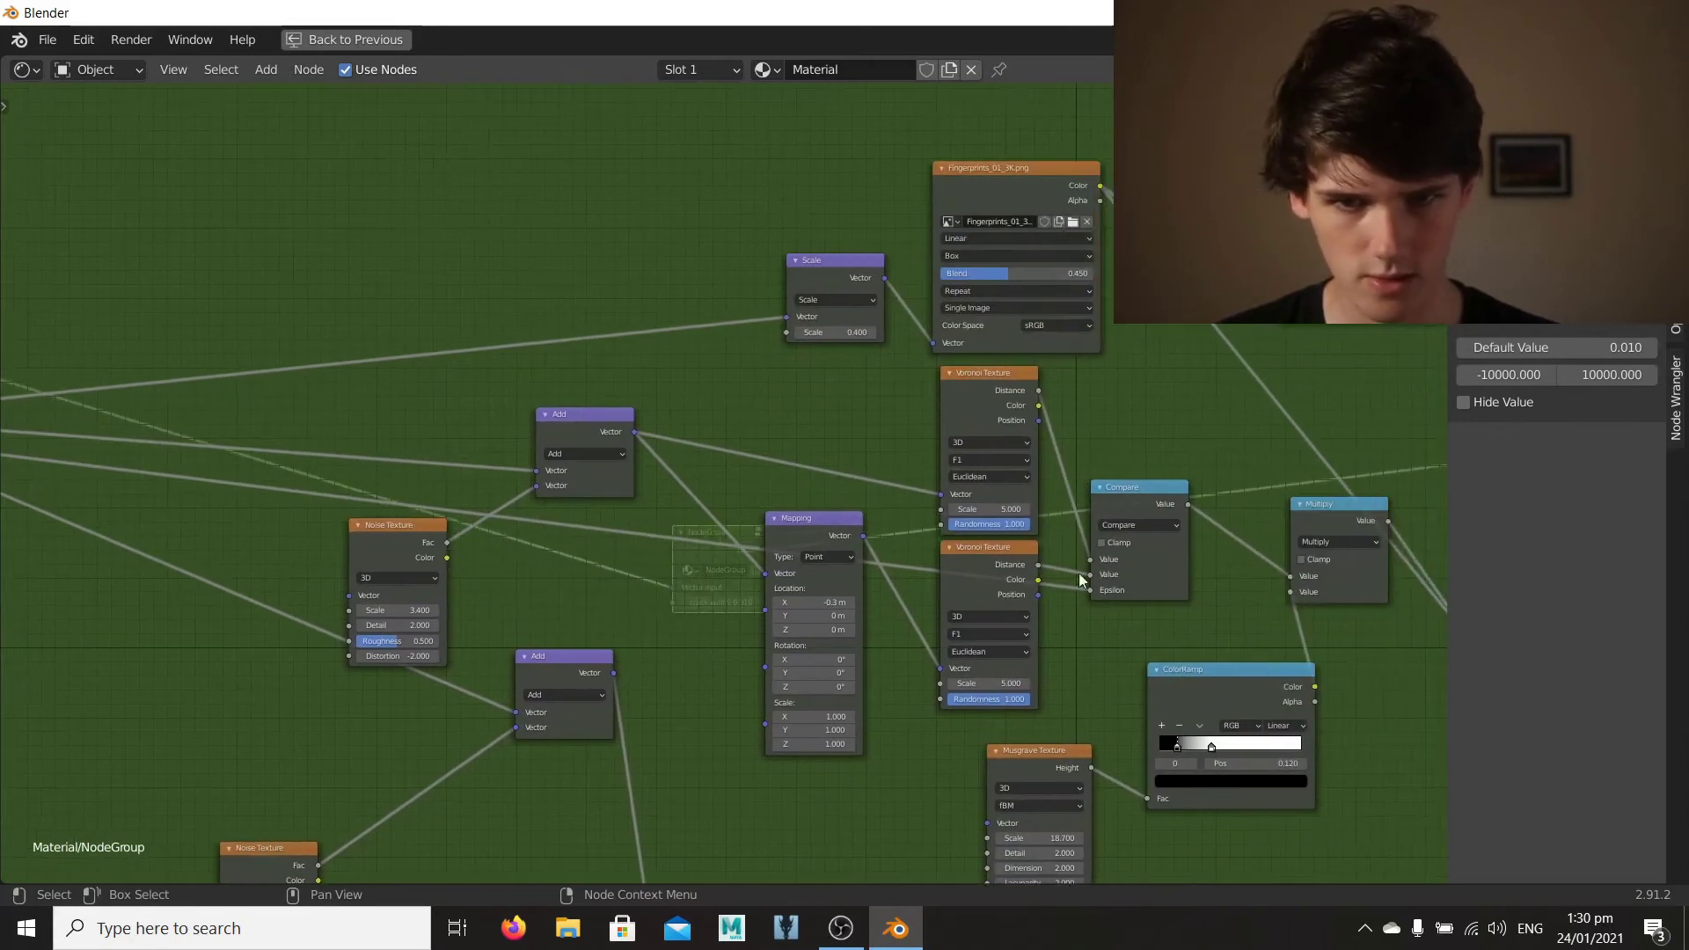
middle_drag(696, 621, 883, 649)
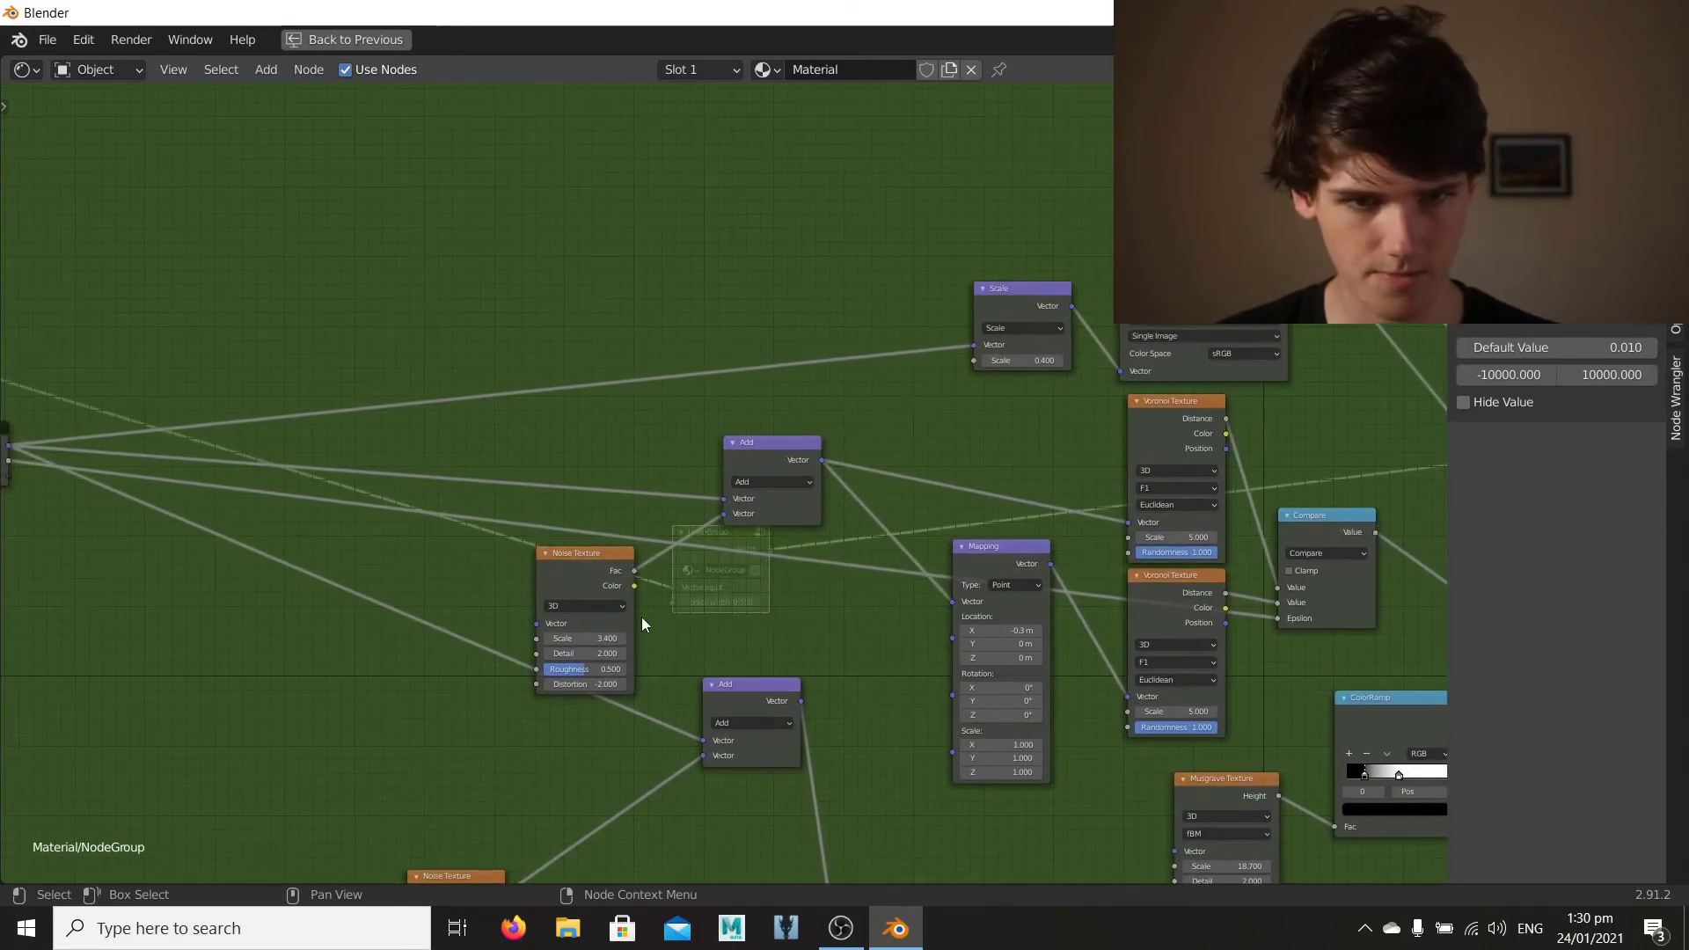
middle_drag(1371, 556, 867, 509)
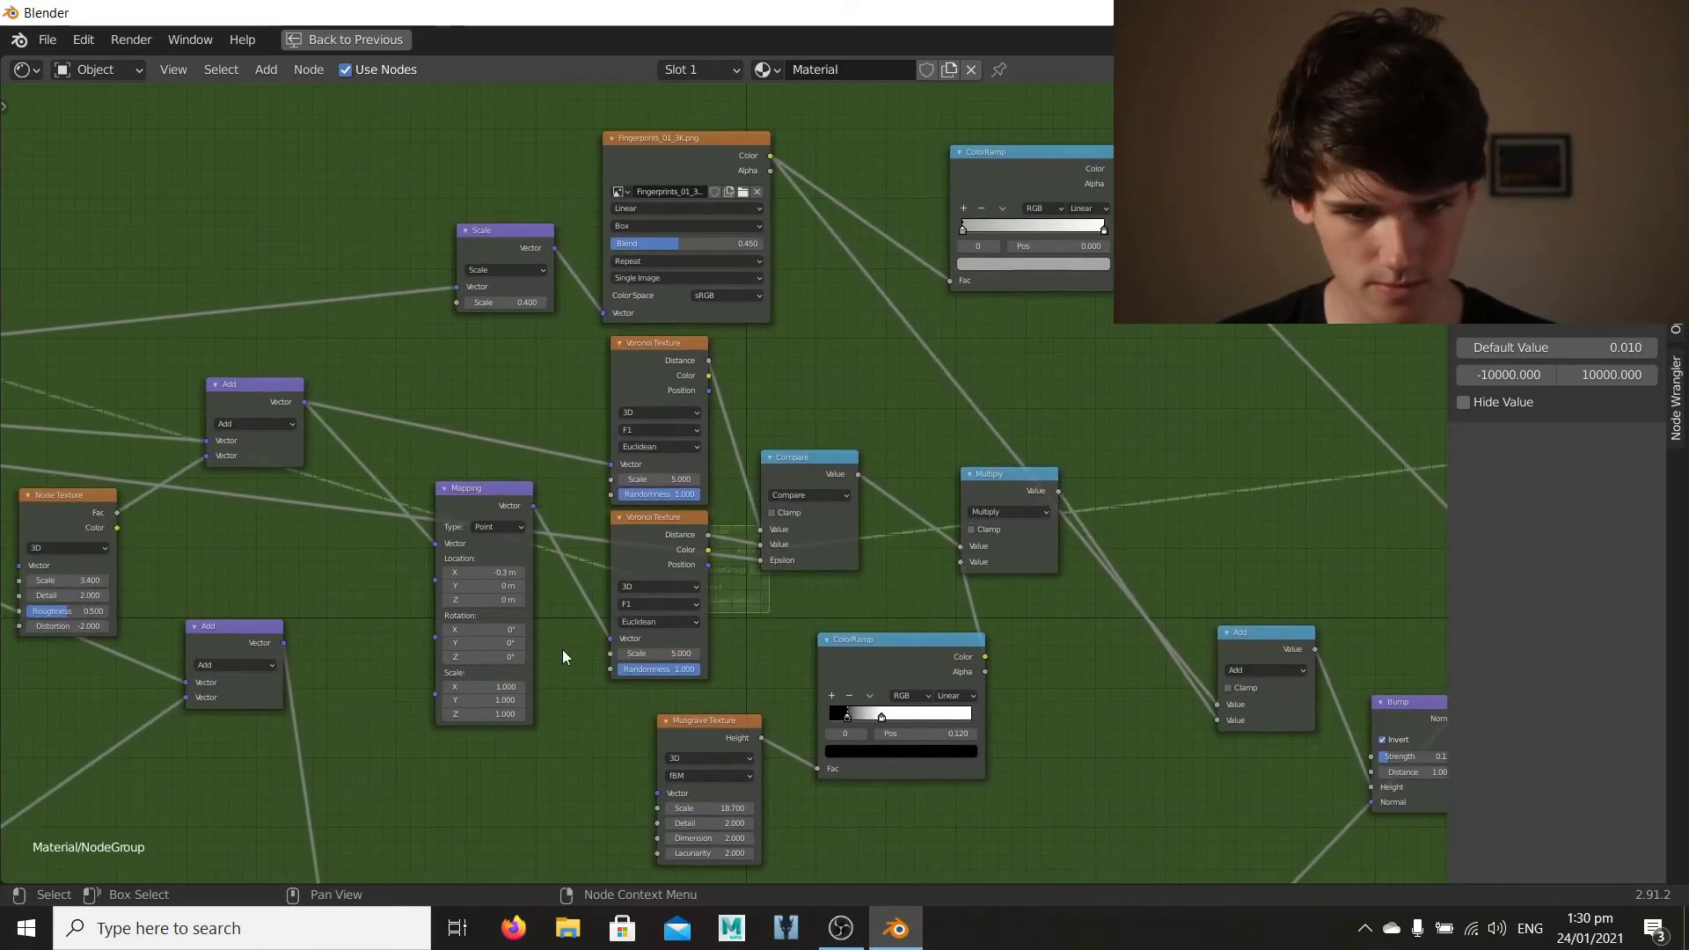
middle_drag(564, 657, 729, 551)
middle_drag(720, 664, 924, 672)
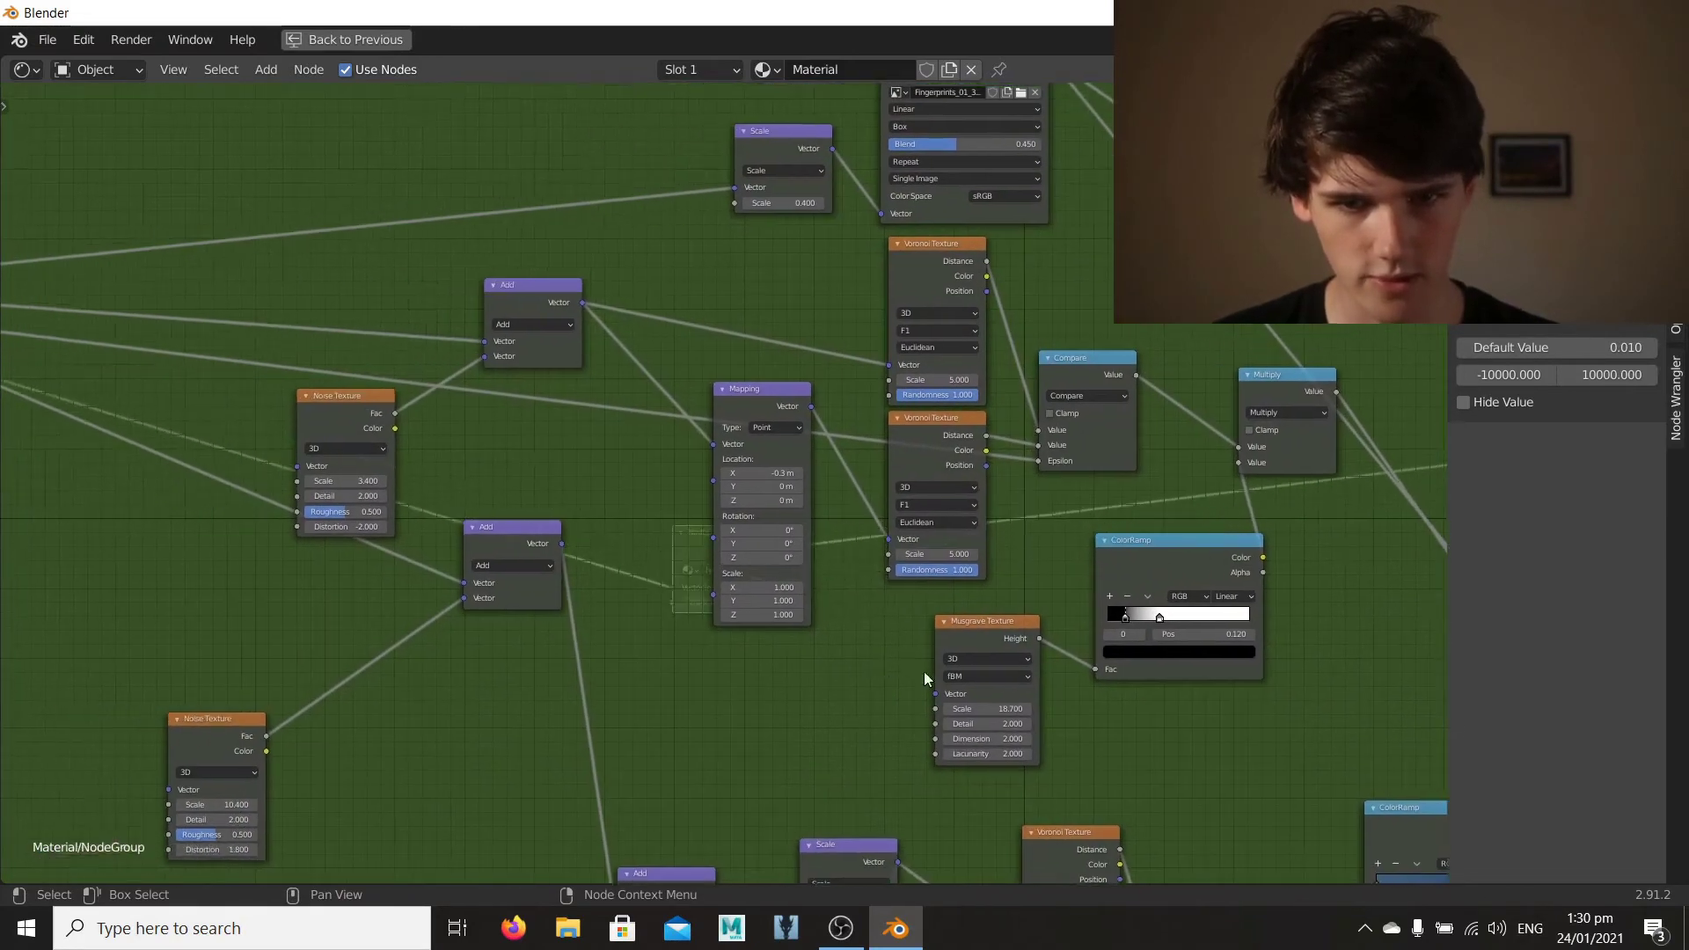
middle_drag(820, 664, 1049, 711)
scroll(1050, 703, down, 3)
middle_drag(909, 625, 984, 650)
scroll(984, 649, up, 1)
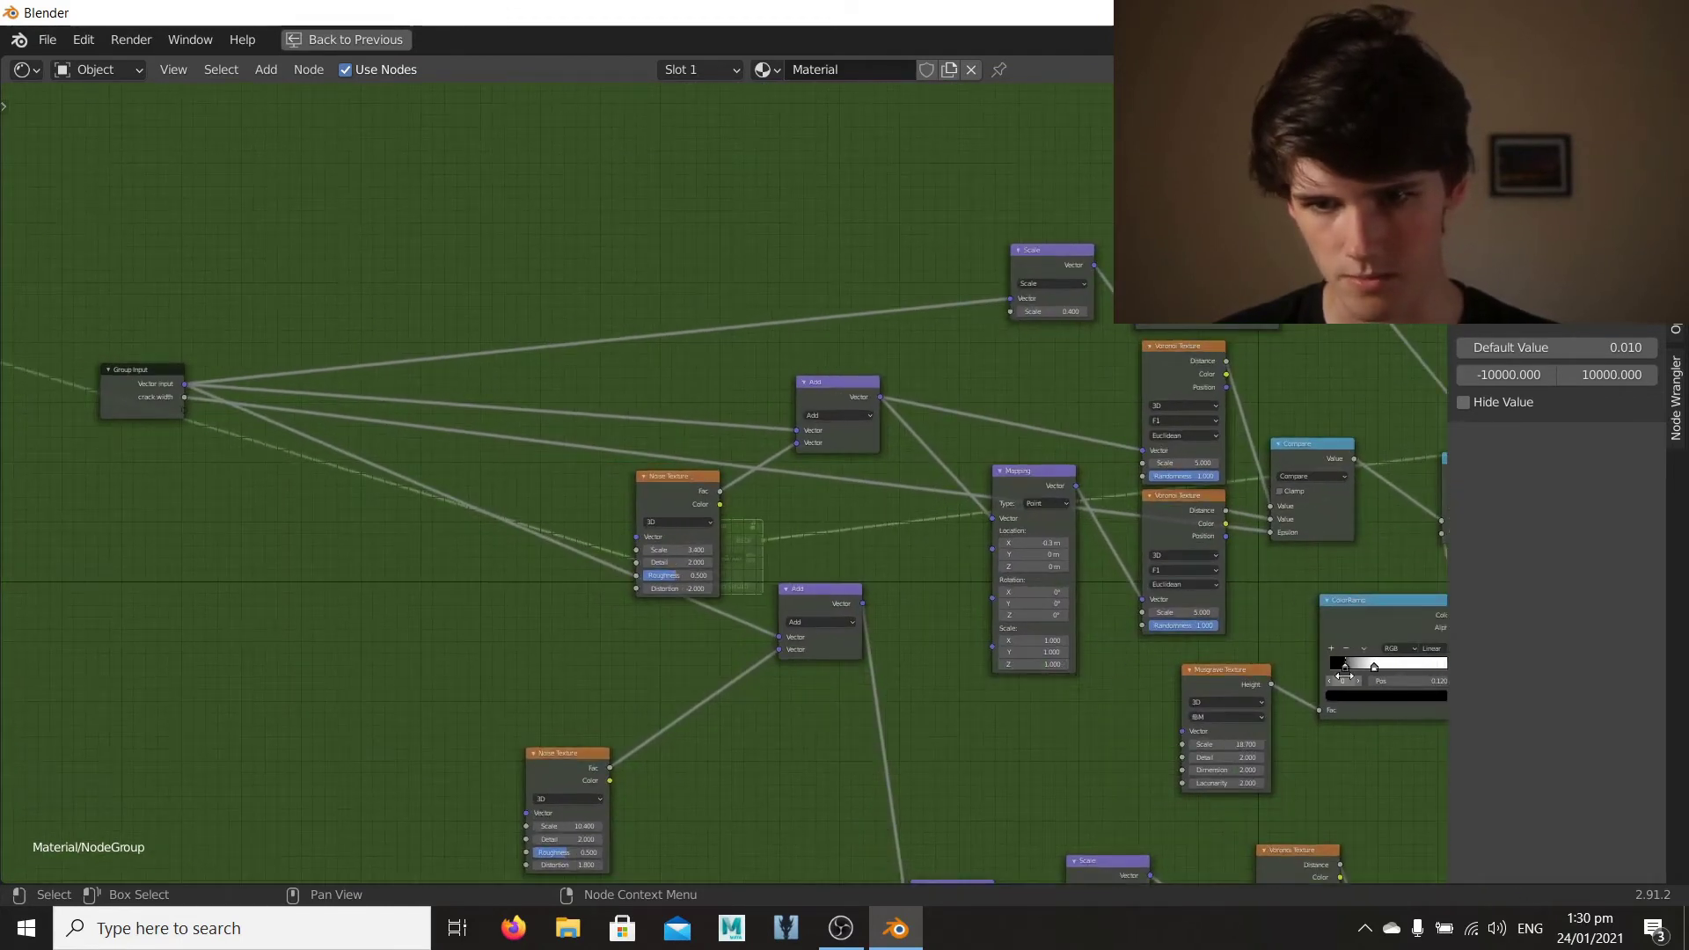
middle_drag(1218, 663, 1175, 656)
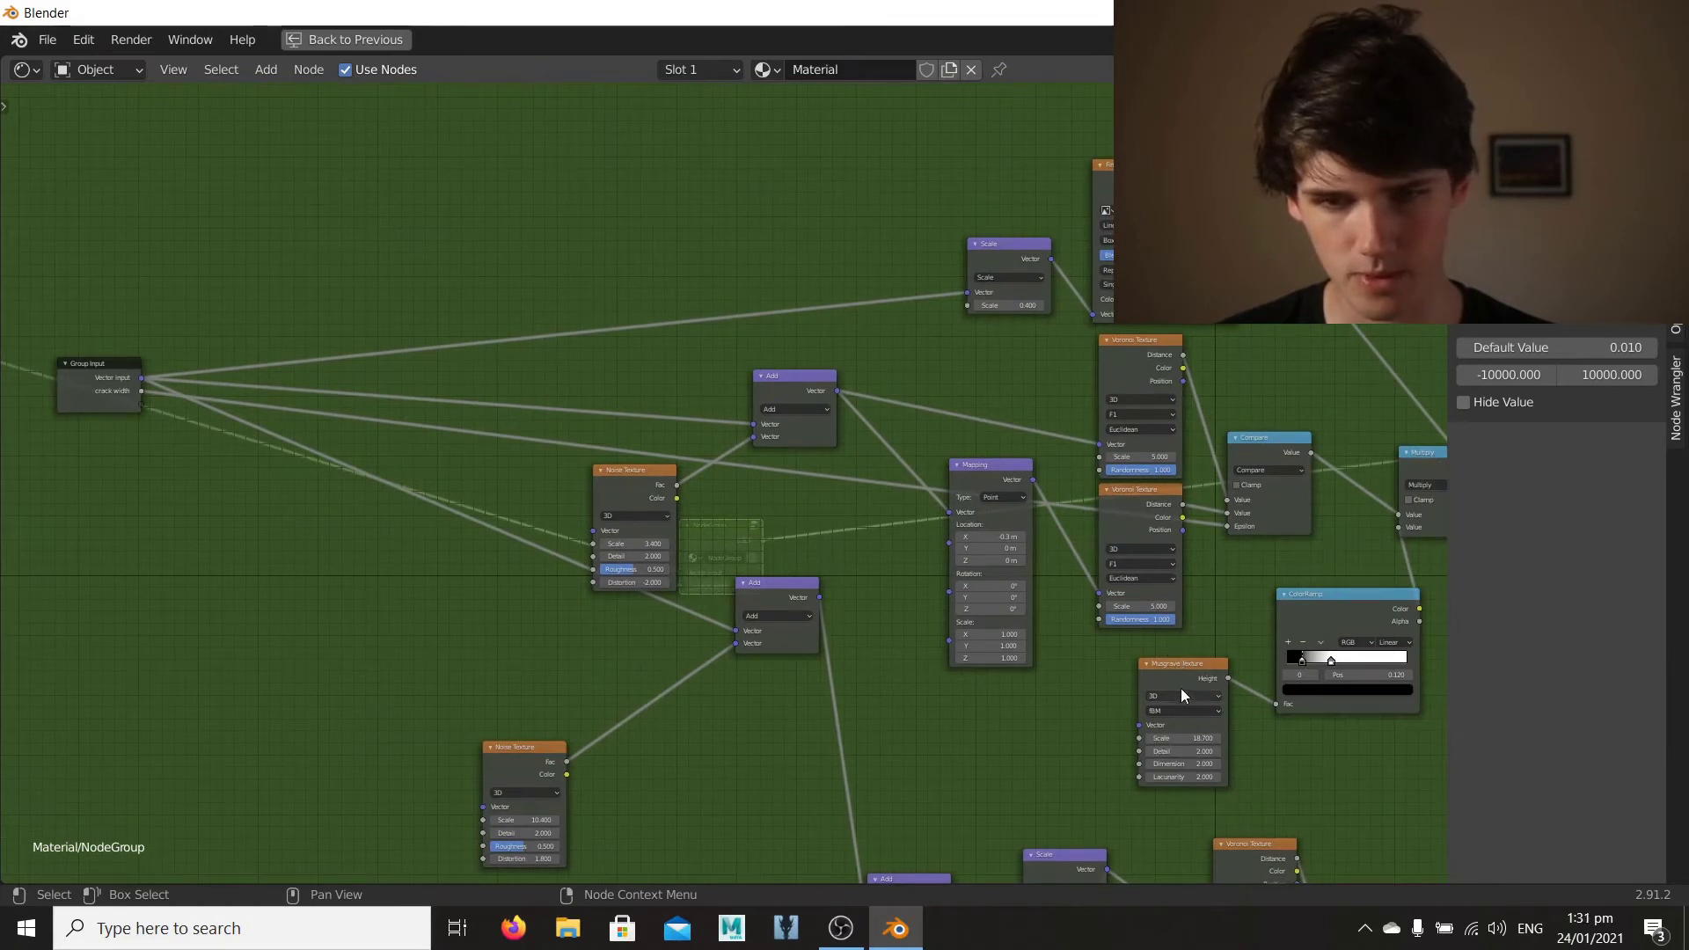
middle_drag(1242, 625, 1158, 623)
middle_drag(896, 687, 1001, 711)
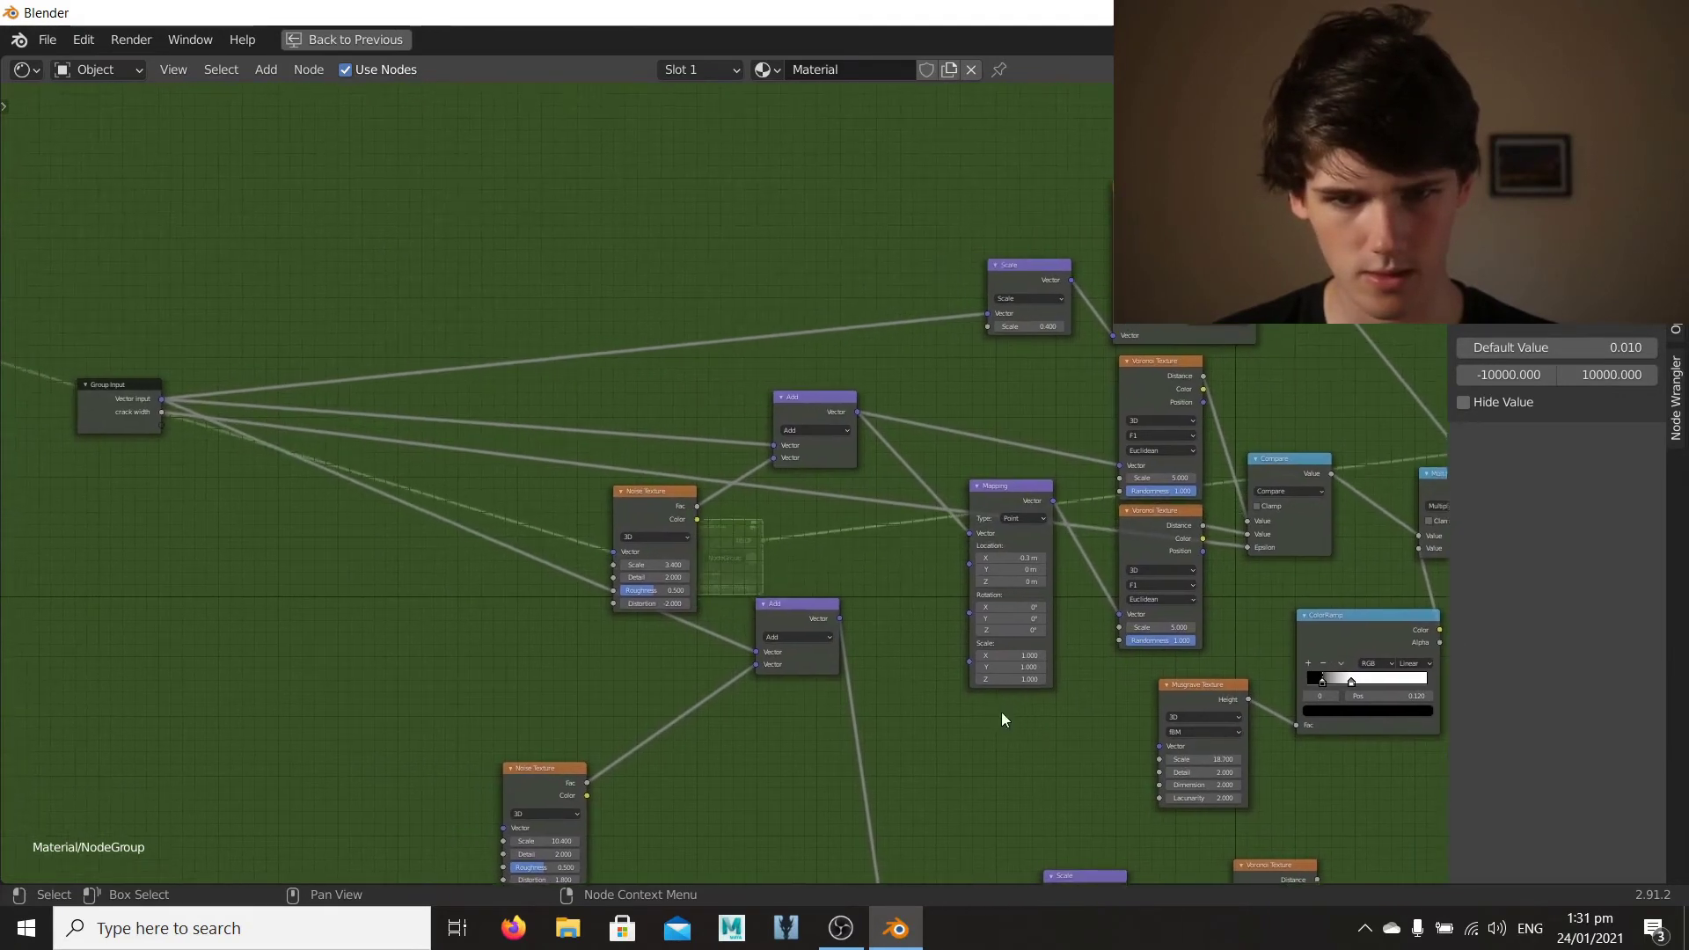
Step: Restore the split layout with the 3D view and set the Musgrave Texture's scale to 8.6
key(ctrl+space)
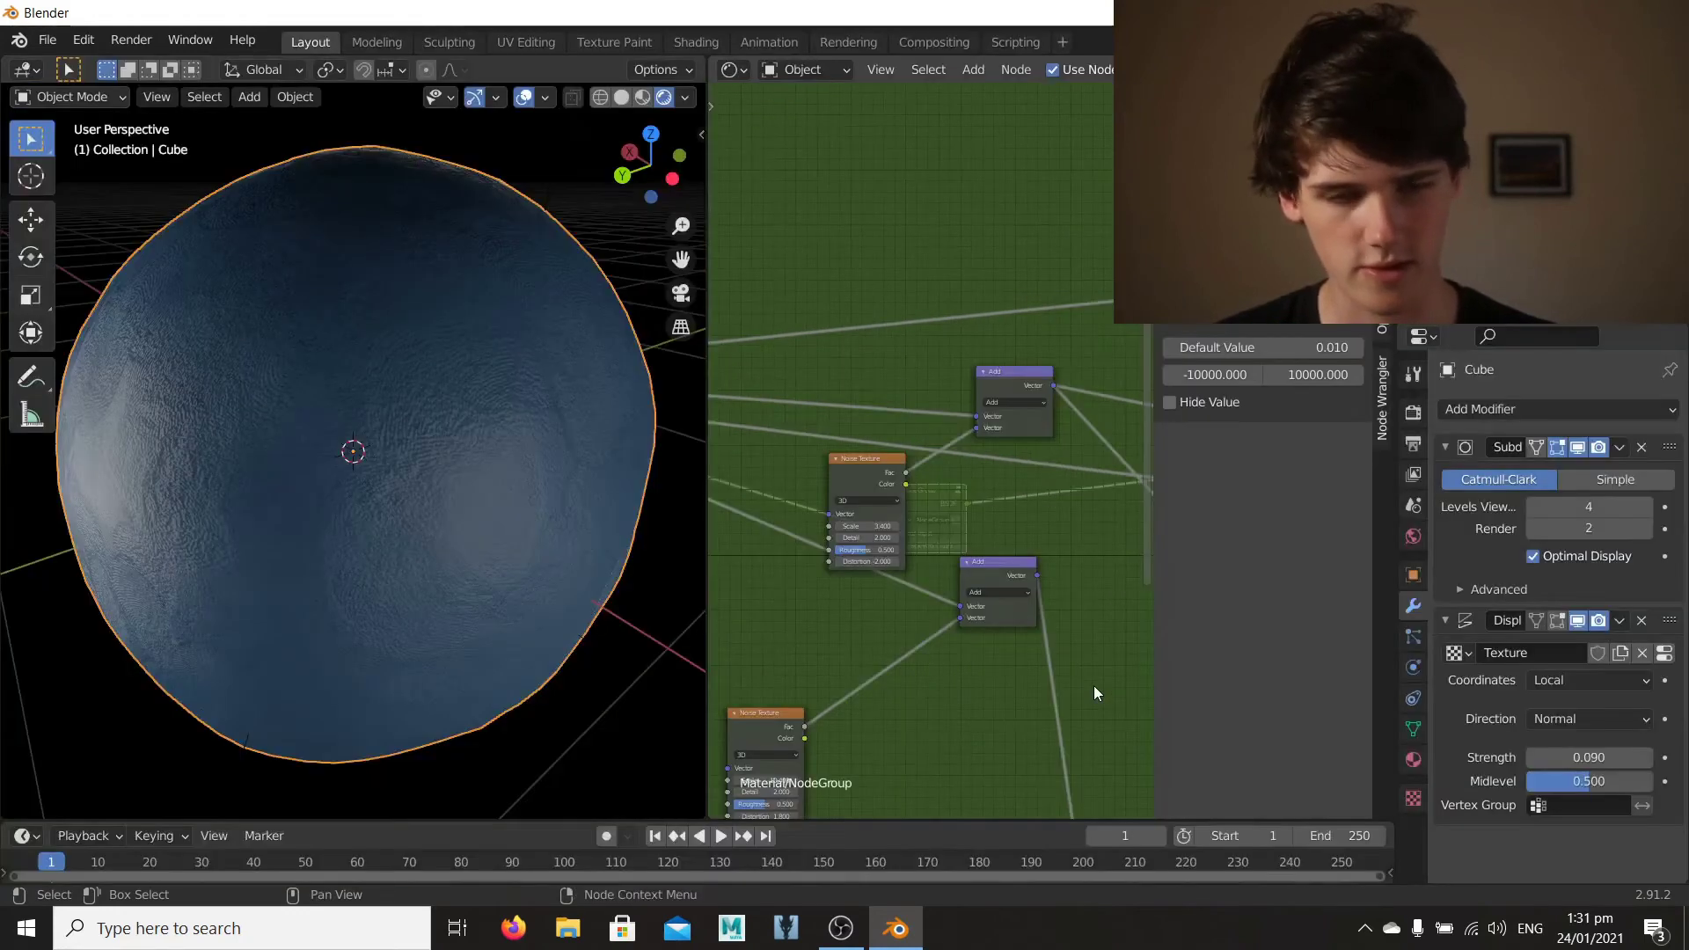
middle_drag(901, 587, 862, 604)
scroll(862, 603, up, 2)
drag(941, 519, 985, 519)
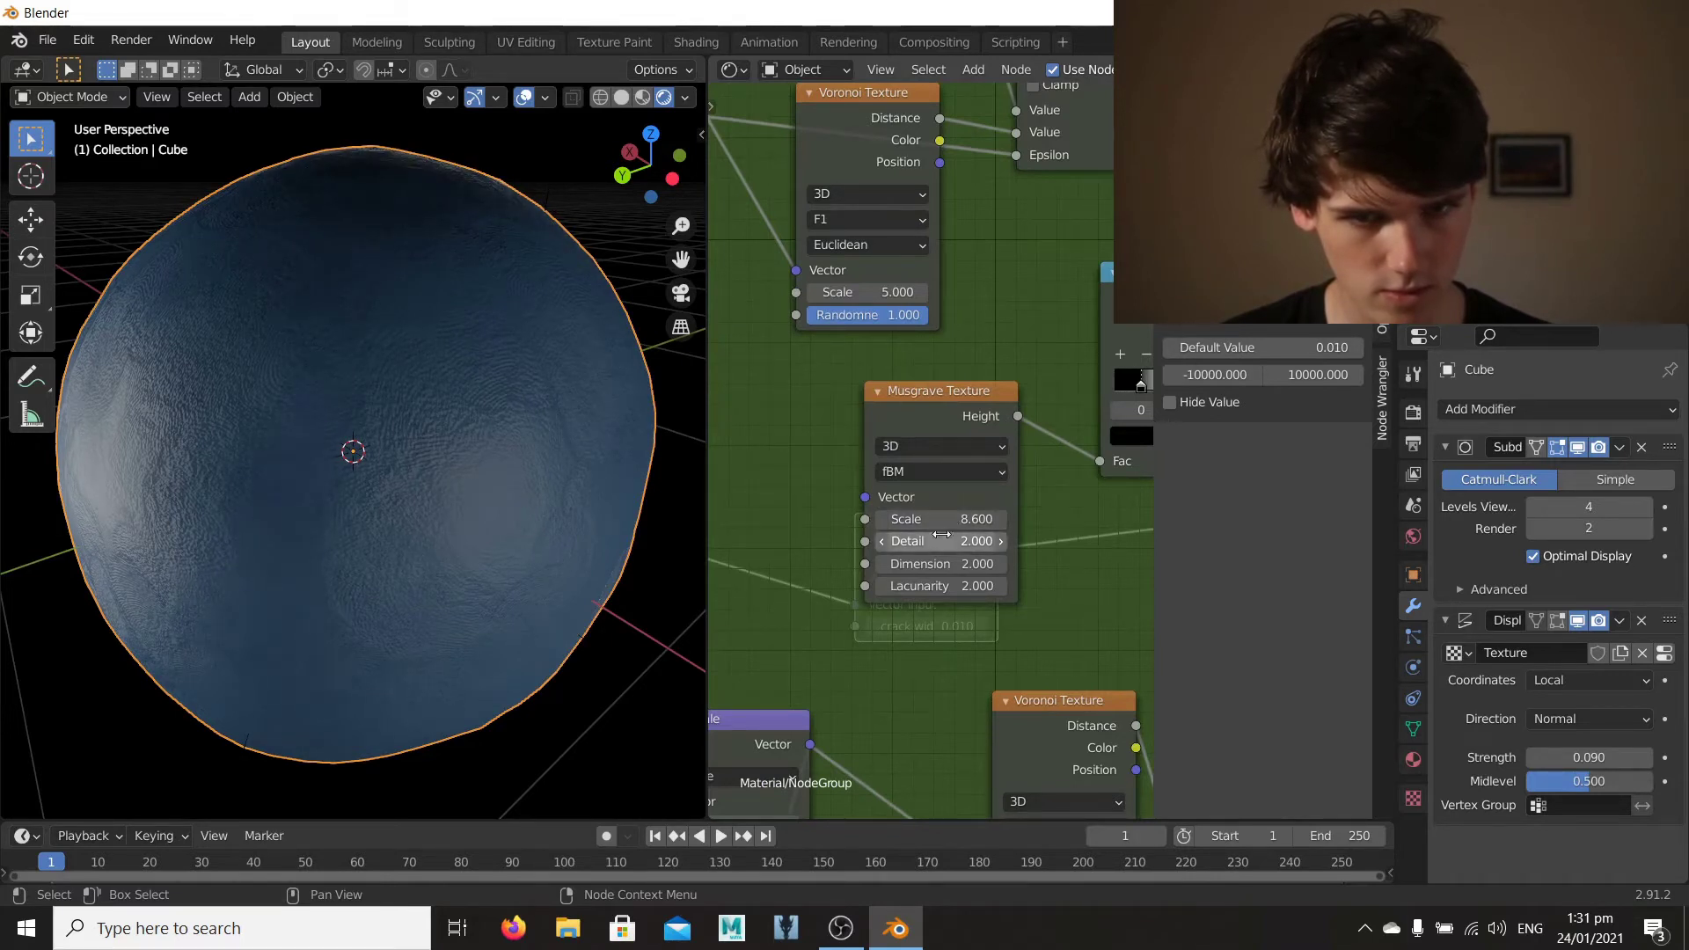
Step: Move the black and white stops of the ColorRamp after the Musgrave Texture closer together
middle_drag(1106, 434, 895, 616)
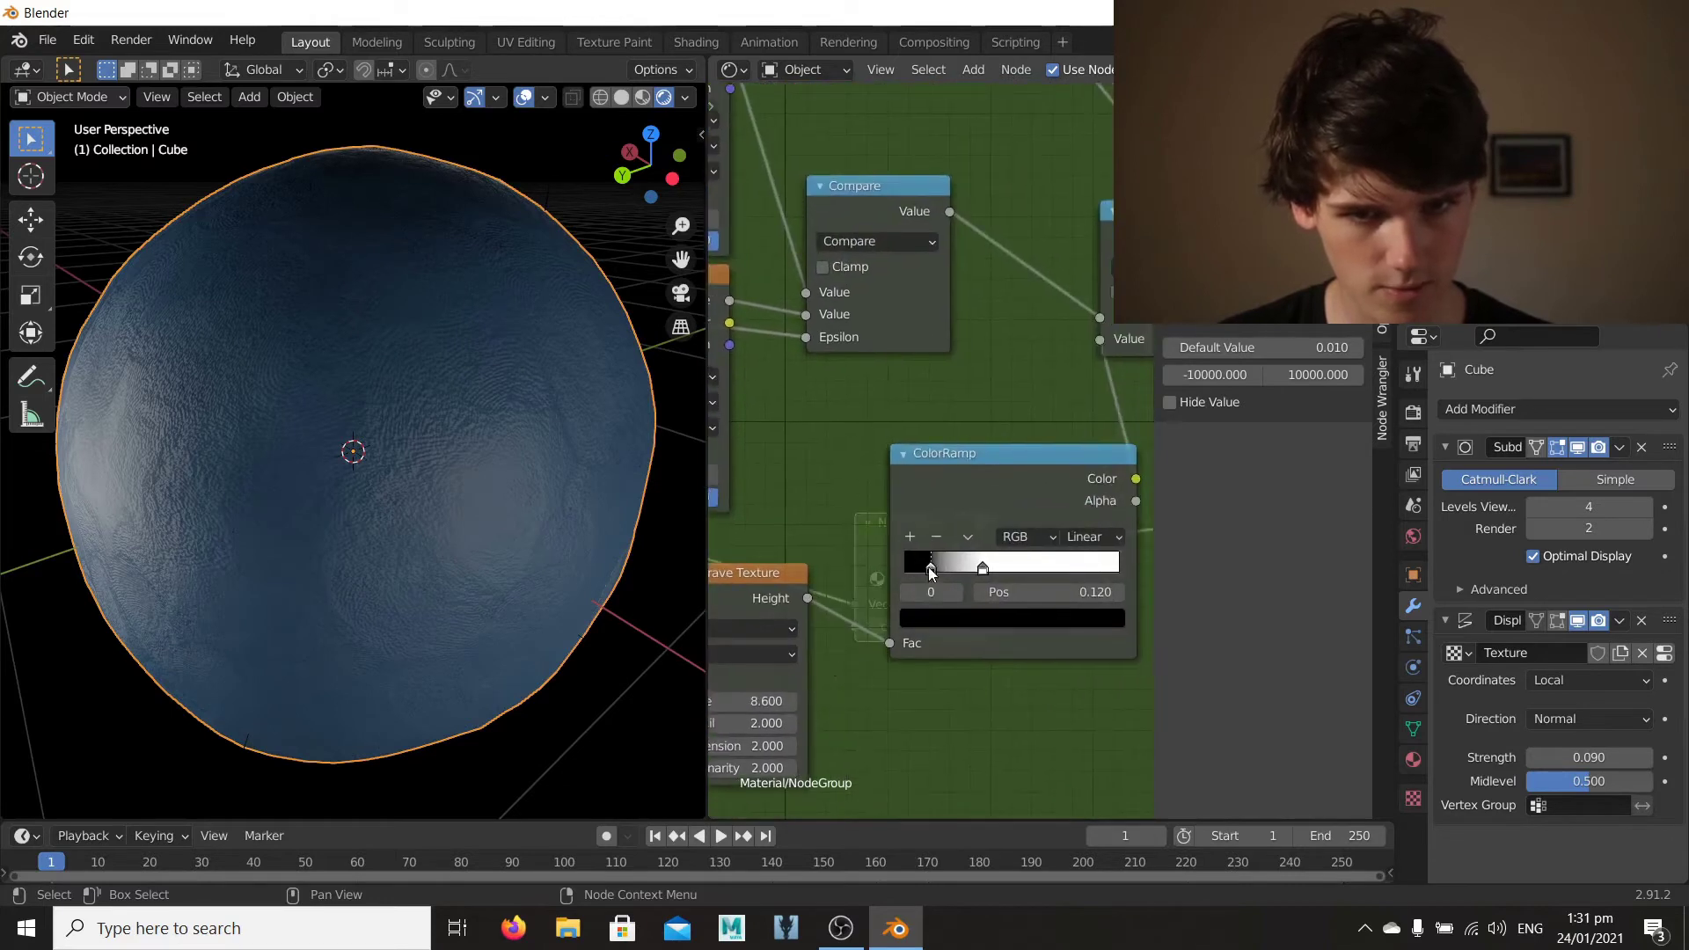
drag(931, 570, 904, 573)
drag(985, 568, 945, 573)
middle_drag(819, 658, 1020, 558)
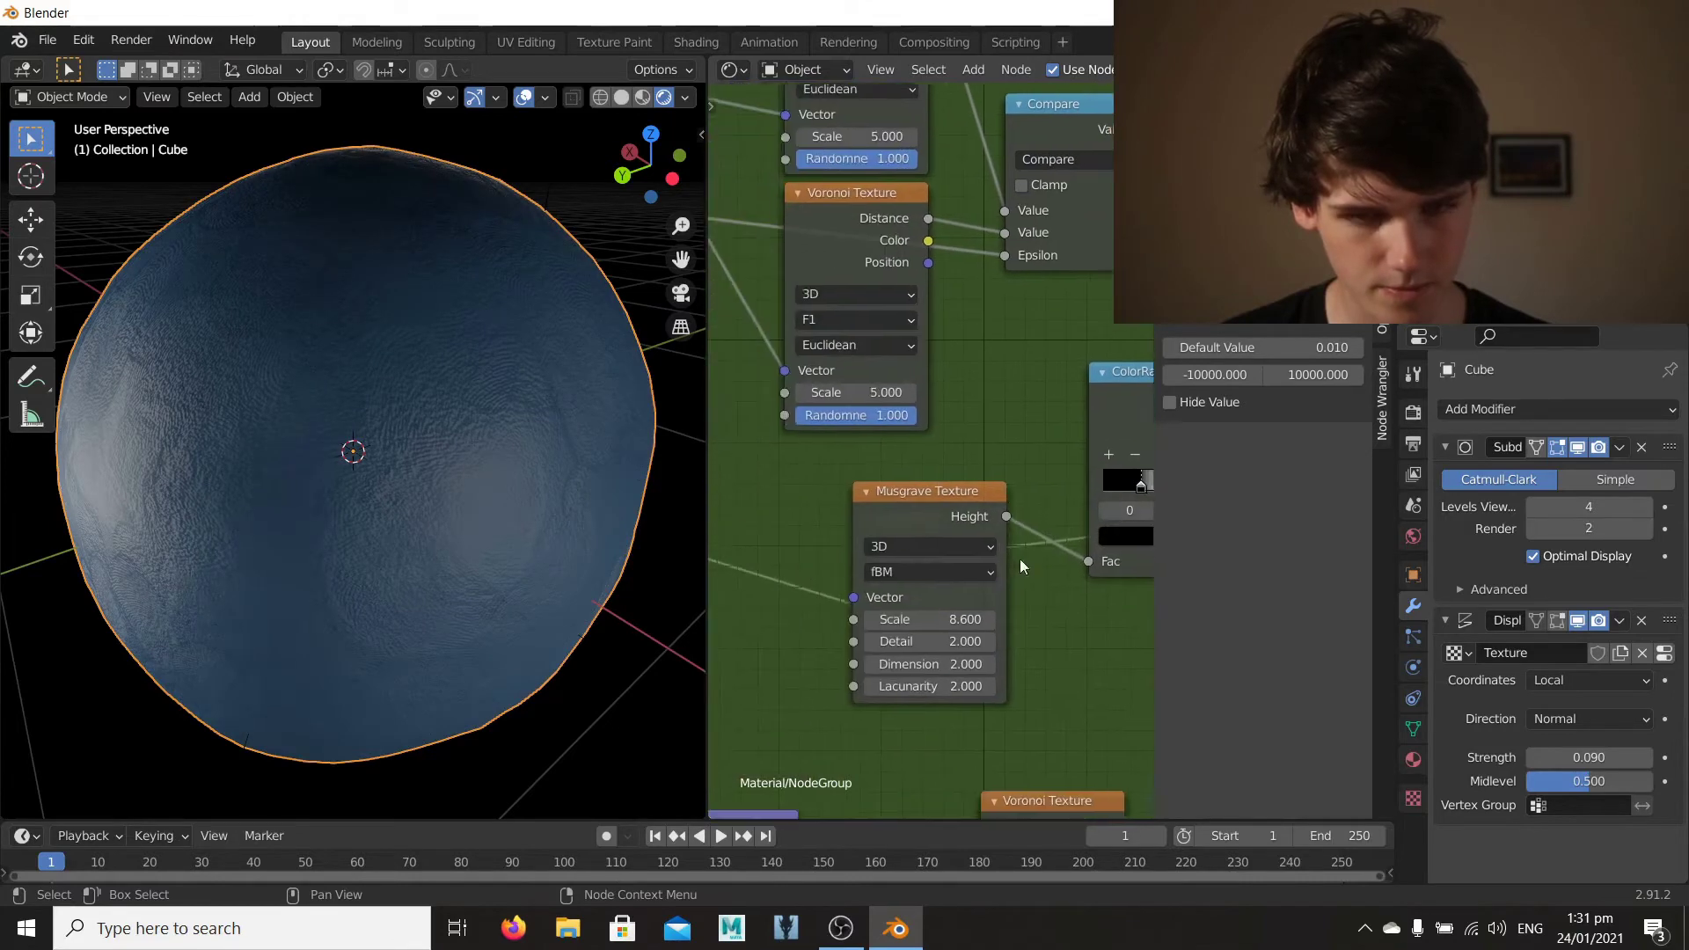
Step: Examine the sphere's surface up close and from a distance, along with the rest of the node network
mouse_move(313, 429)
middle_down()
mouse_move(496, 429)
mouse_move(333, 380)
mouse_move(382, 361)
mouse_move(476, 383)
mouse_move(494, 445)
mouse_move(567, 361)
mouse_move(287, 544)
mouse_move(318, 458)
middle_up()
scroll(1008, 497, down, 5)
scroll(1005, 497, down, 5)
middle_drag(1006, 497, 647, 482)
middle_drag(1048, 604, 1150, 674)
scroll(683, 653, up, 8)
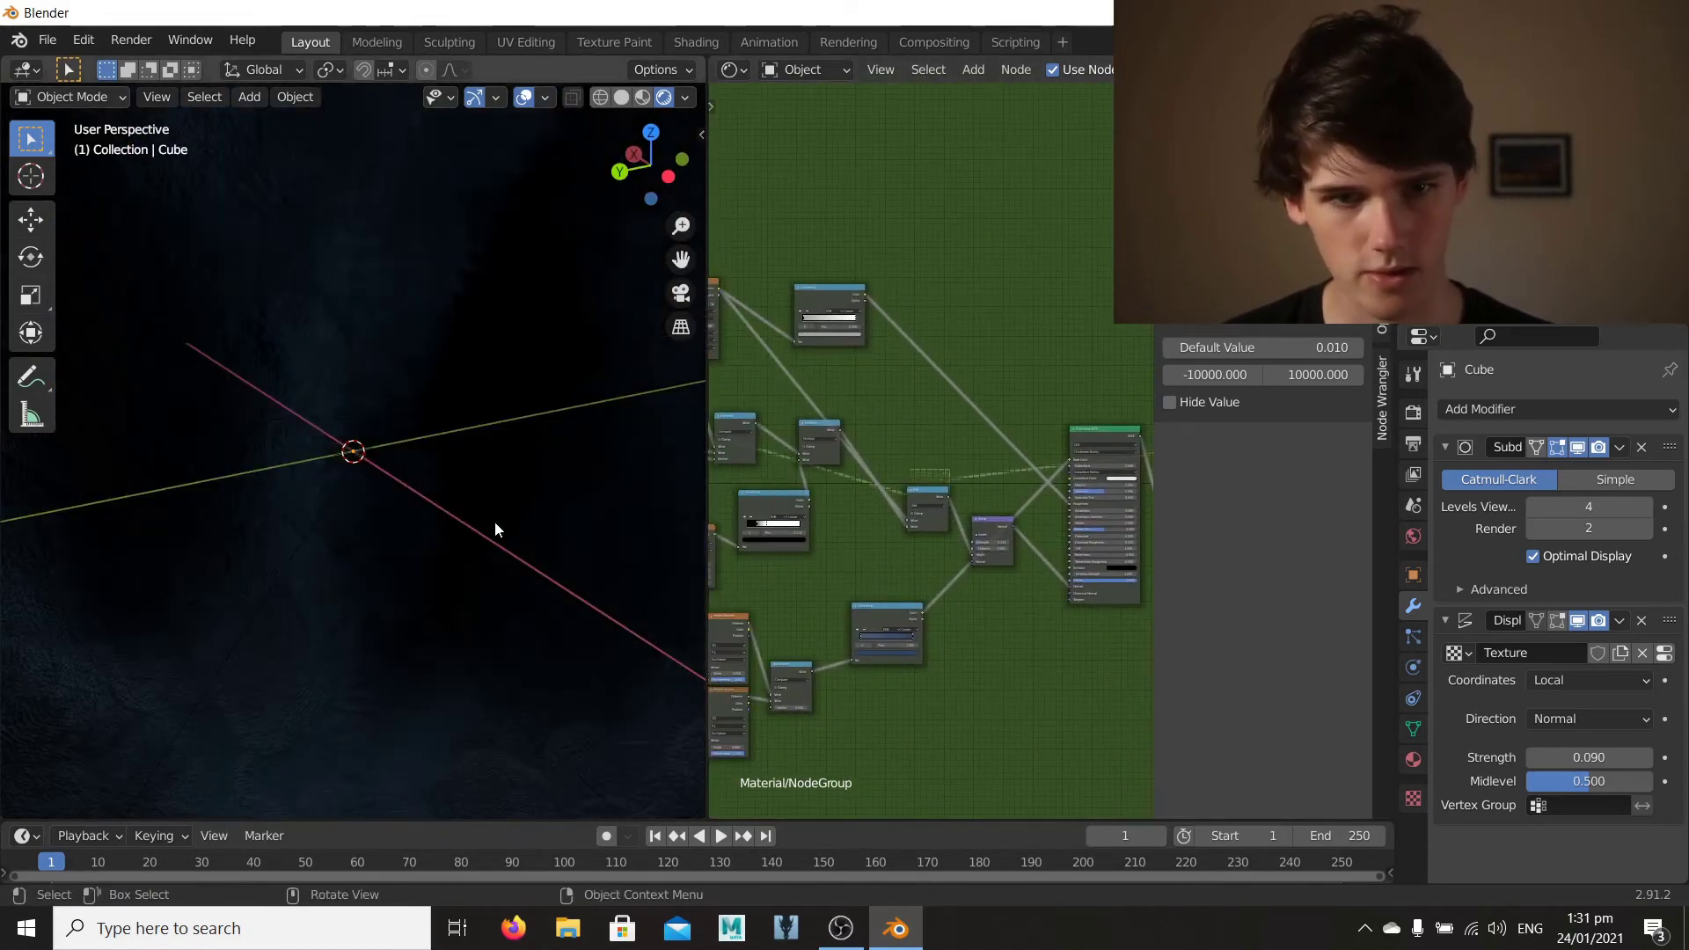
scroll(494, 525, down, 6)
scroll(983, 552, up, 2)
scroll(981, 551, up, 3)
middle_drag(965, 580, 1275, 563)
scroll(975, 544, down, 7)
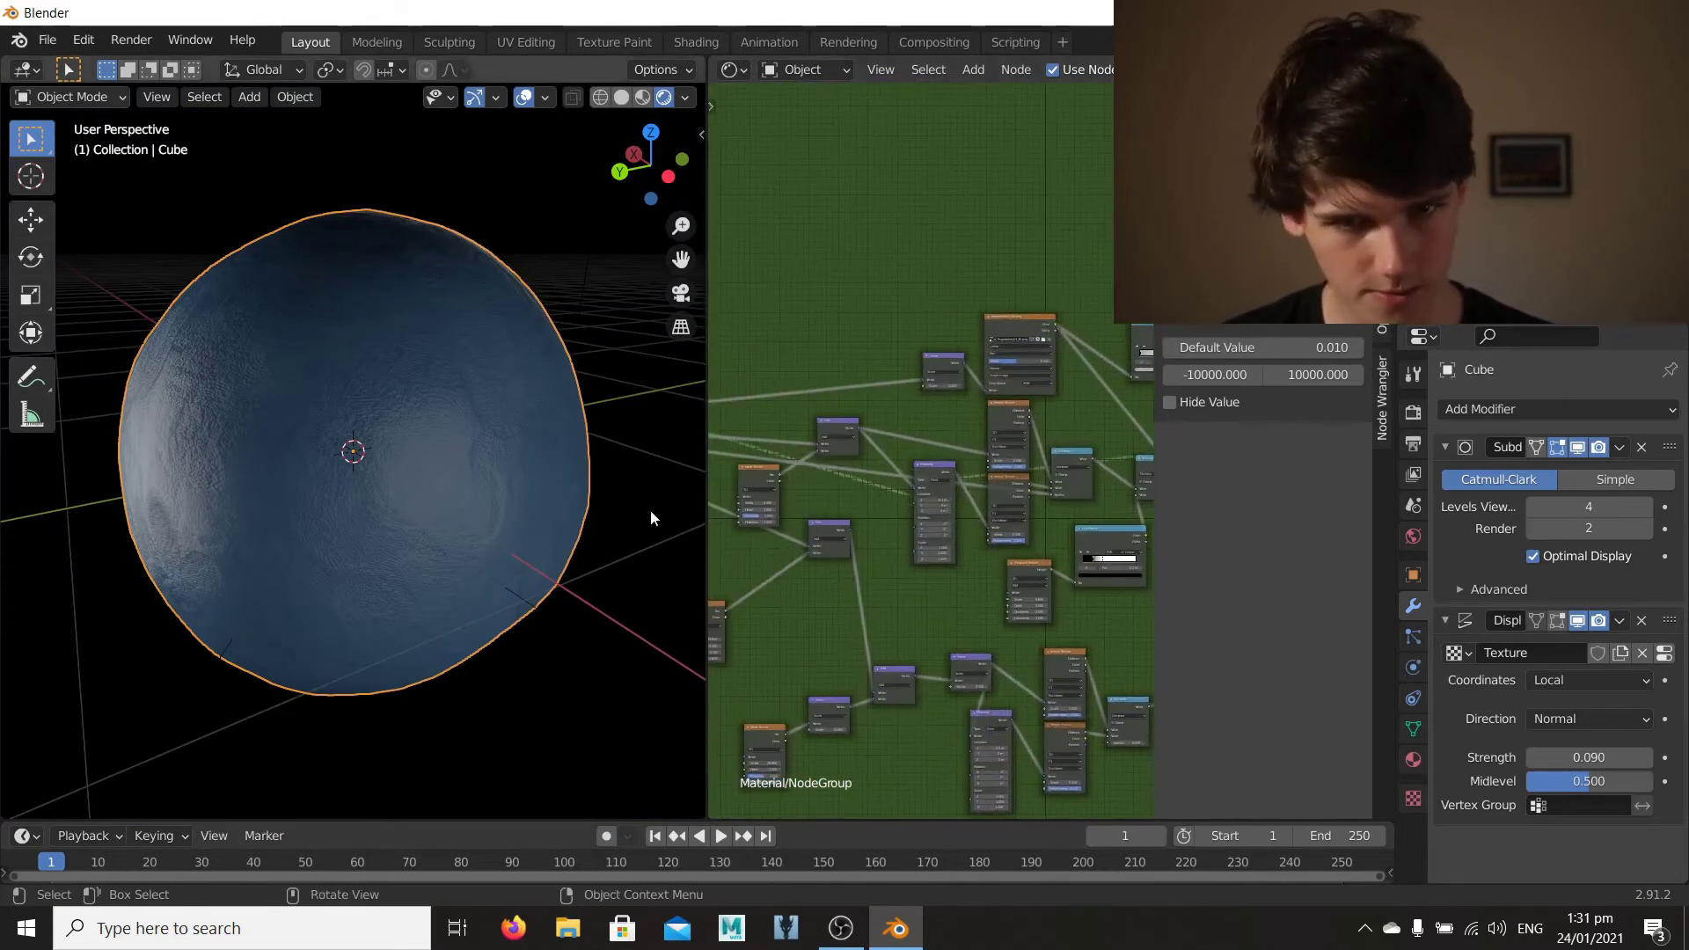
scroll(938, 506, down, 4)
Step: Maximize the node editor, expose the Bump node's Strength as a new group input and rename it "bump strength"
key(ctrl+space)
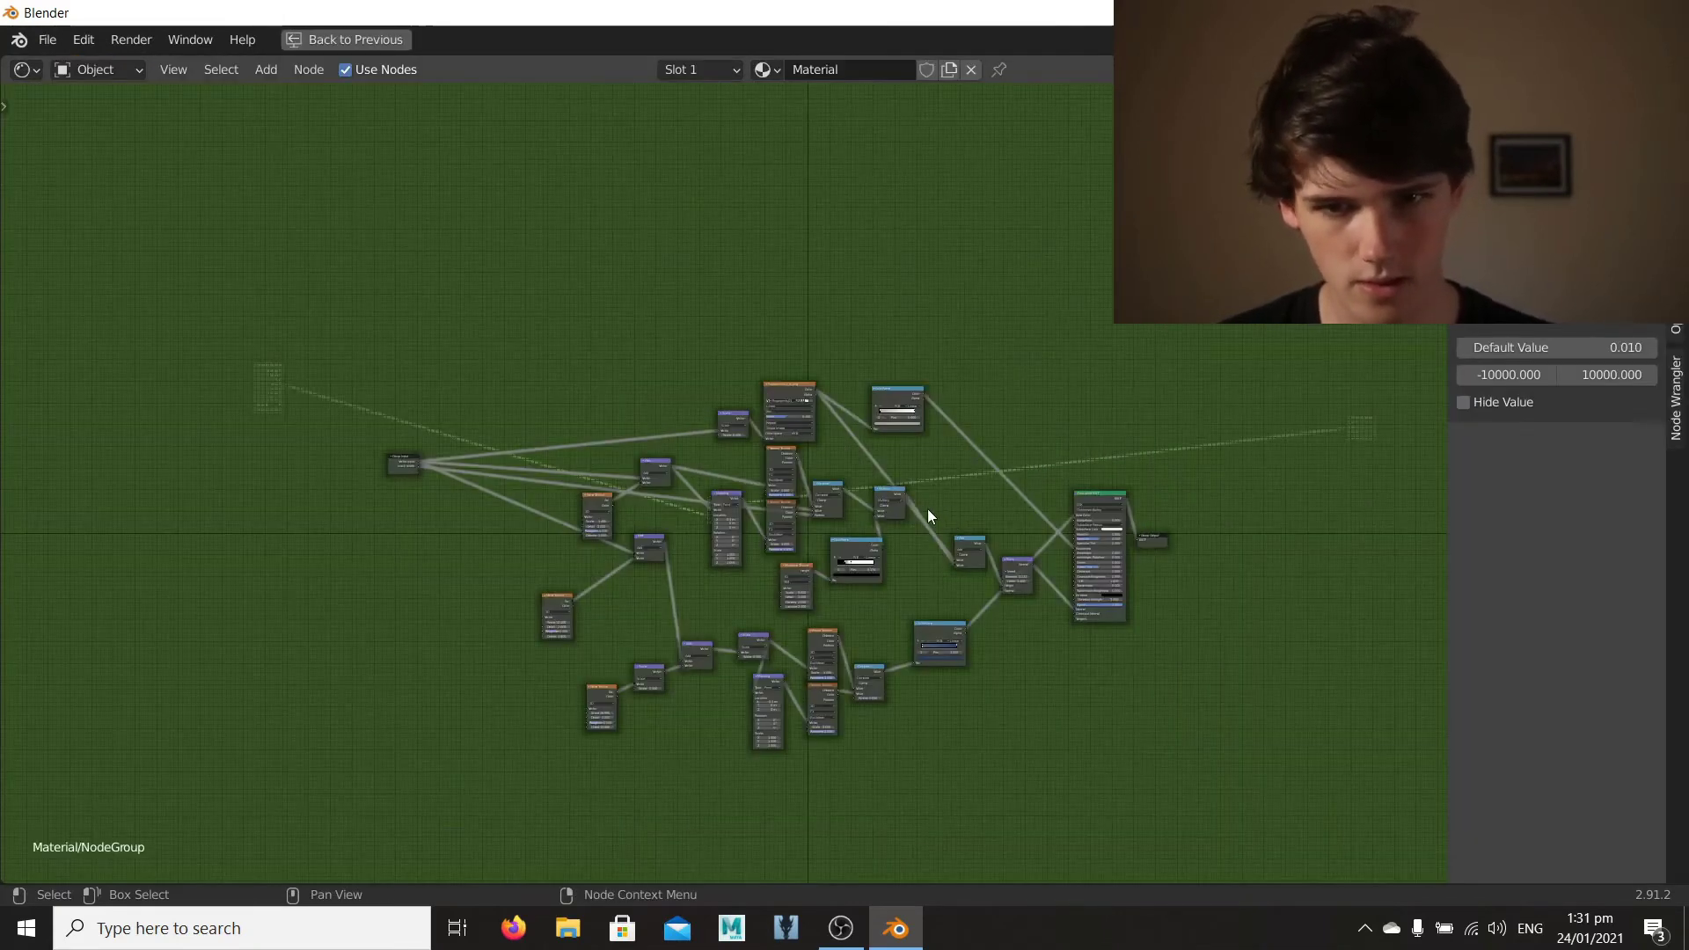
scroll(927, 509, up, 3)
drag(1282, 668, 107, 459)
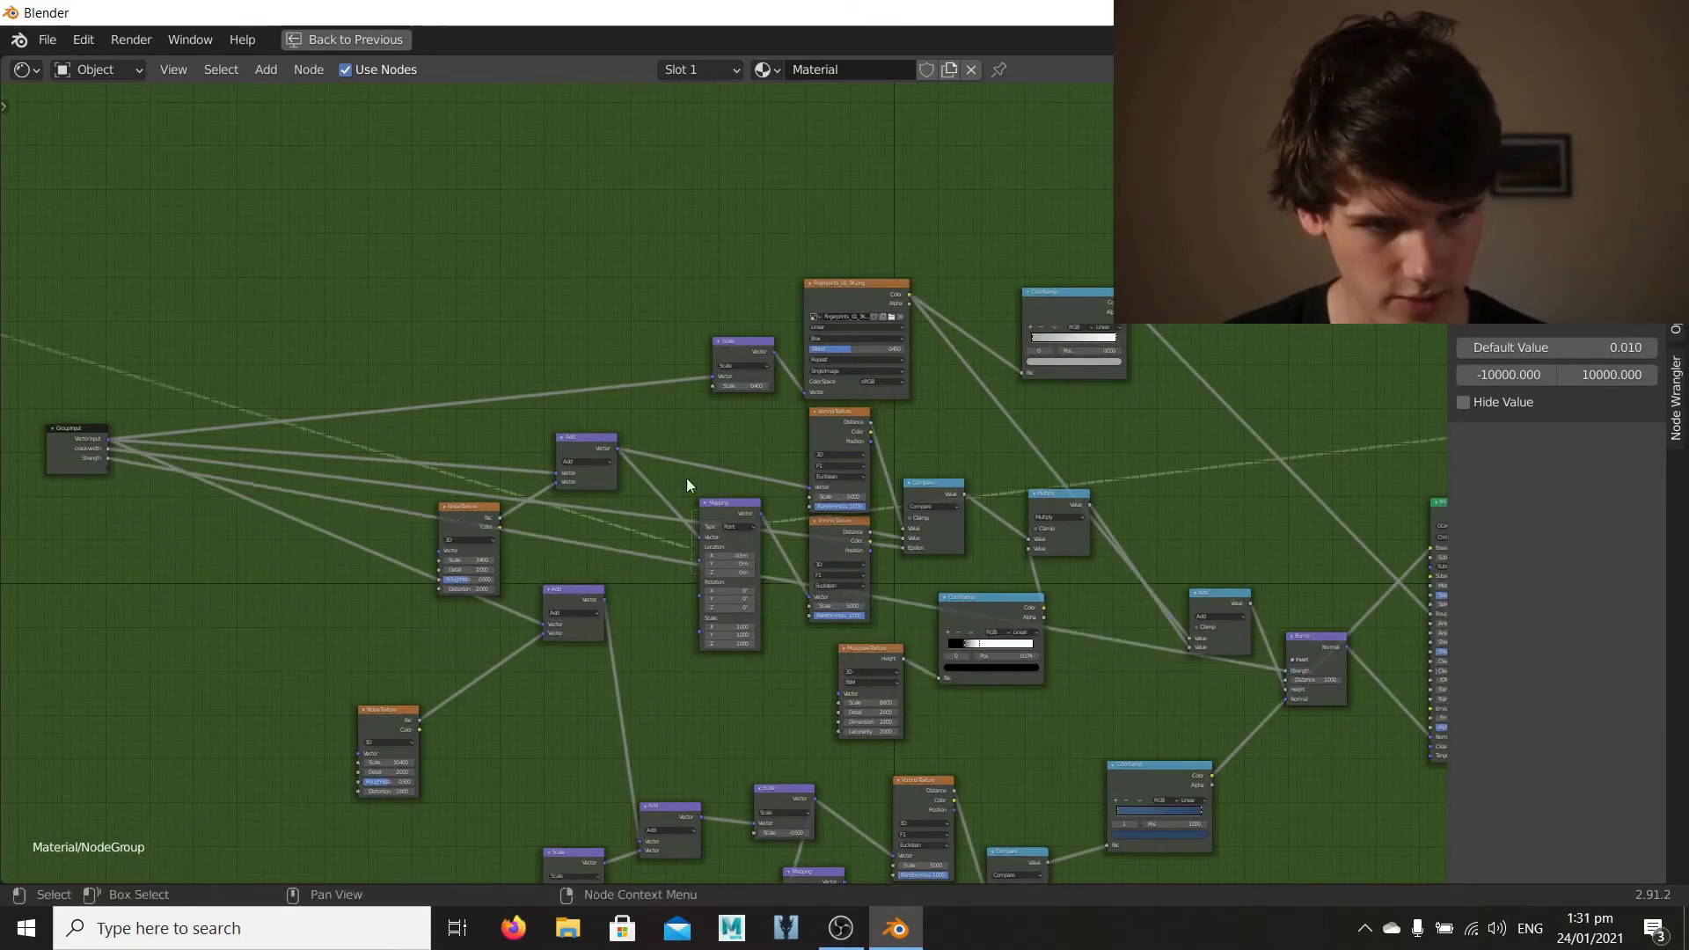
click(1530, 220)
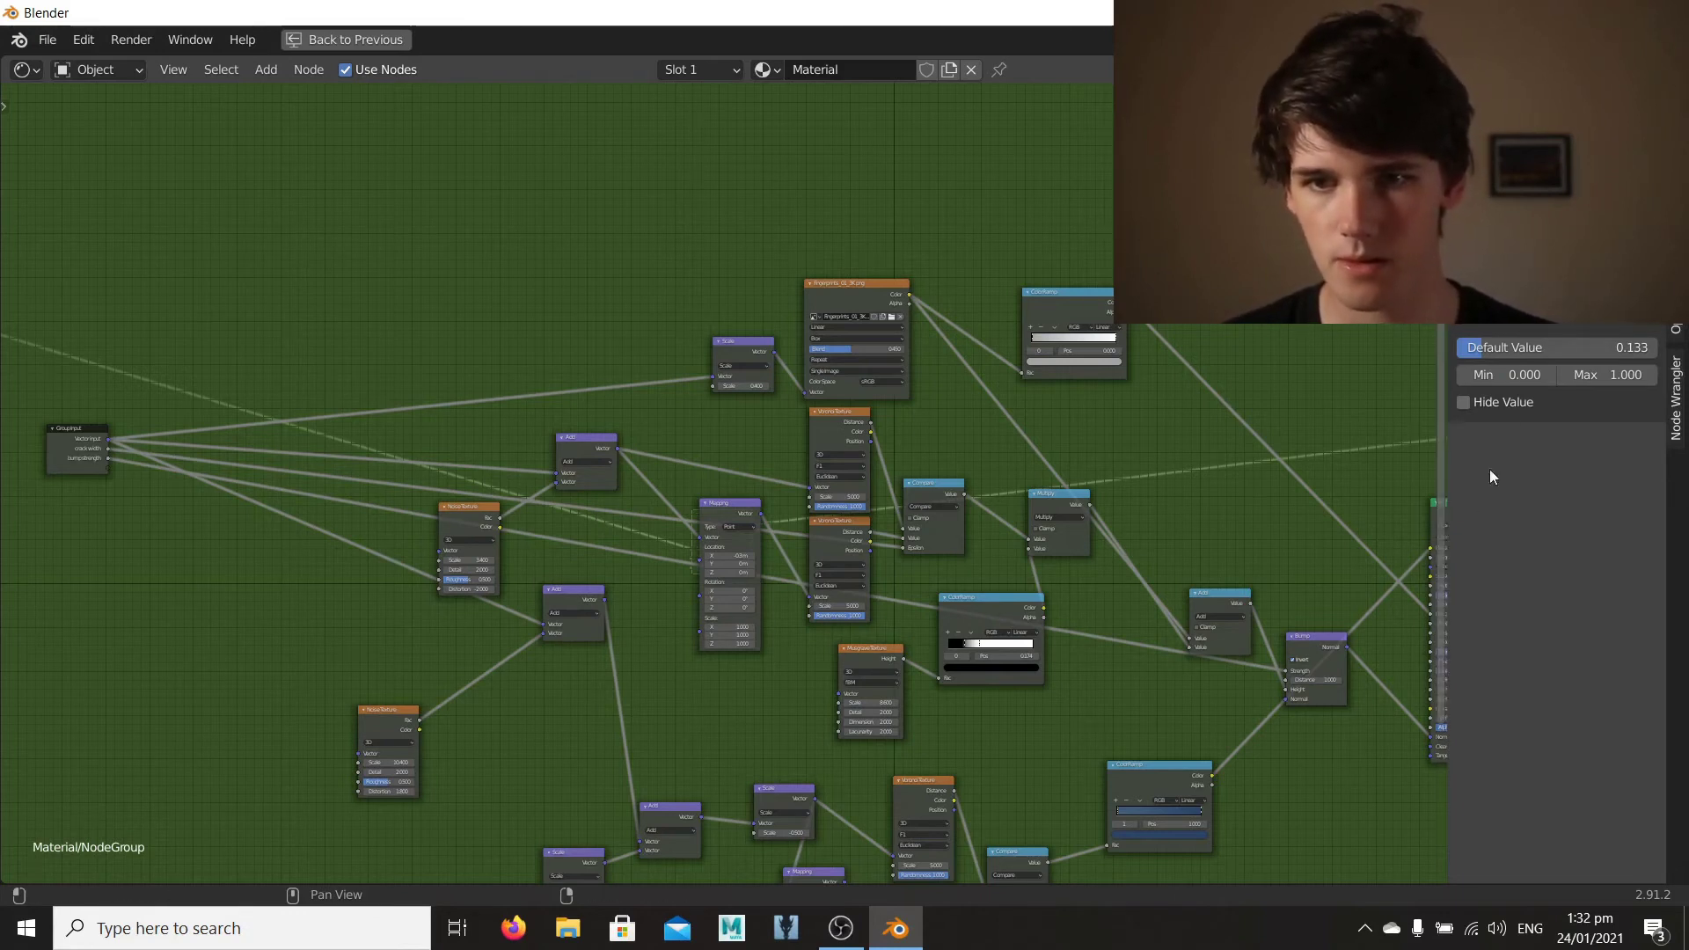
Step: Expose the factor of the Scale node feeding the fingerprint image texture as a new group input and enter the name "fingerprint scale"
middle_drag(1018, 620, 661, 589)
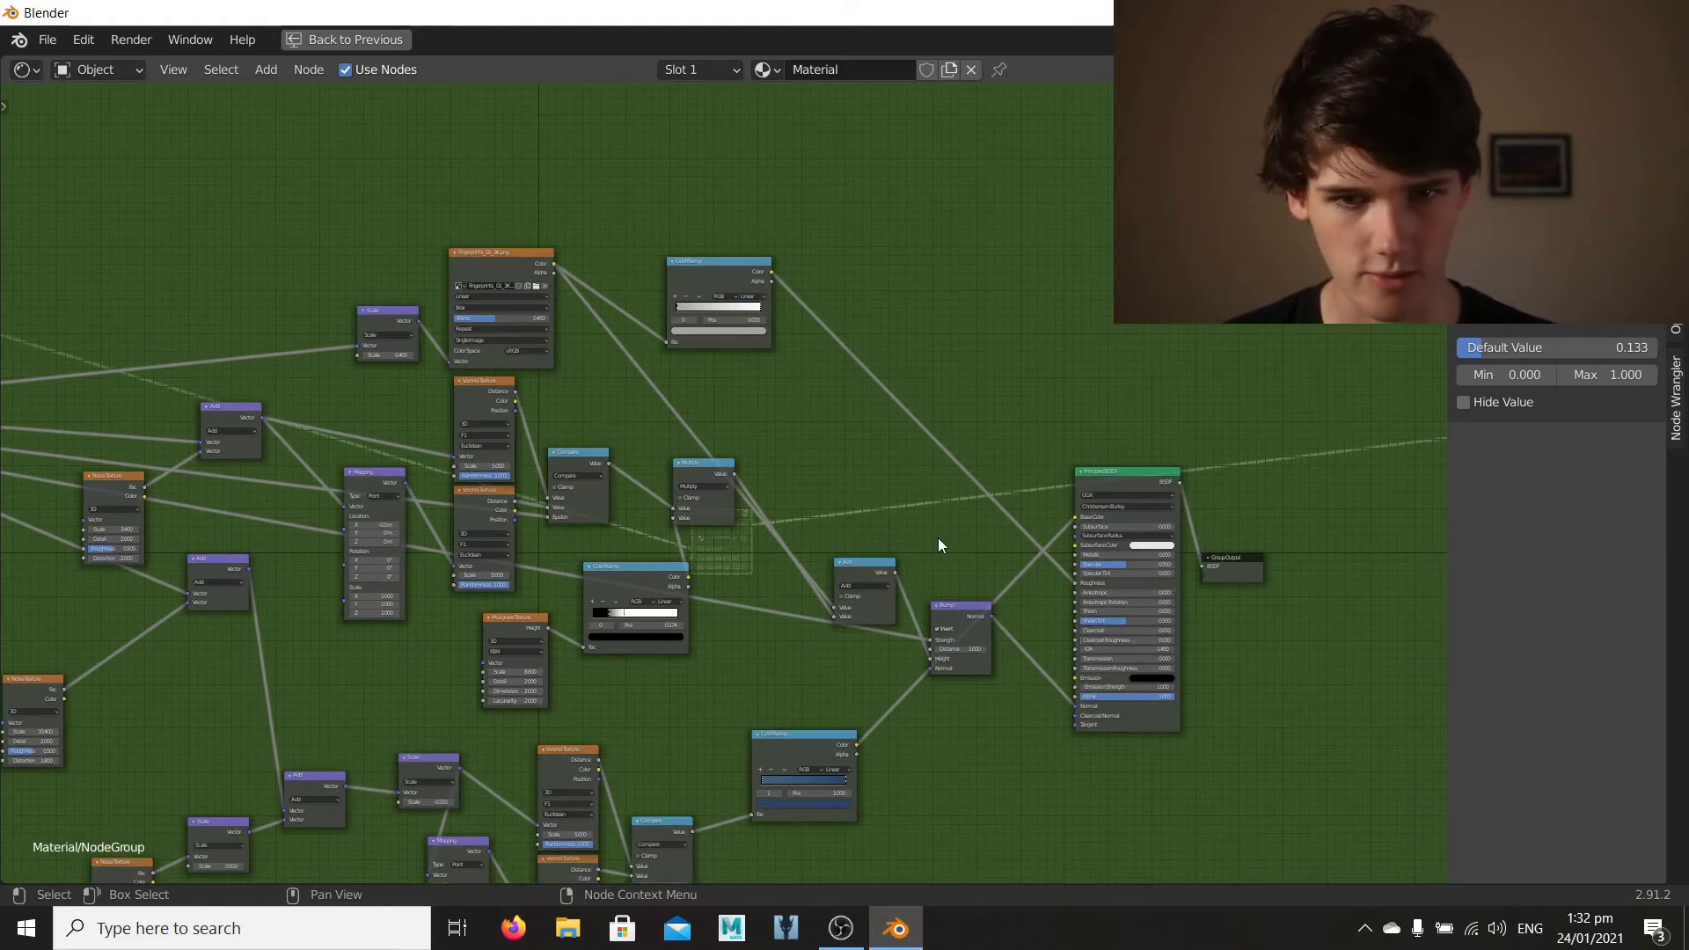
scroll(845, 567, up, 3)
middle_drag(442, 551, 869, 582)
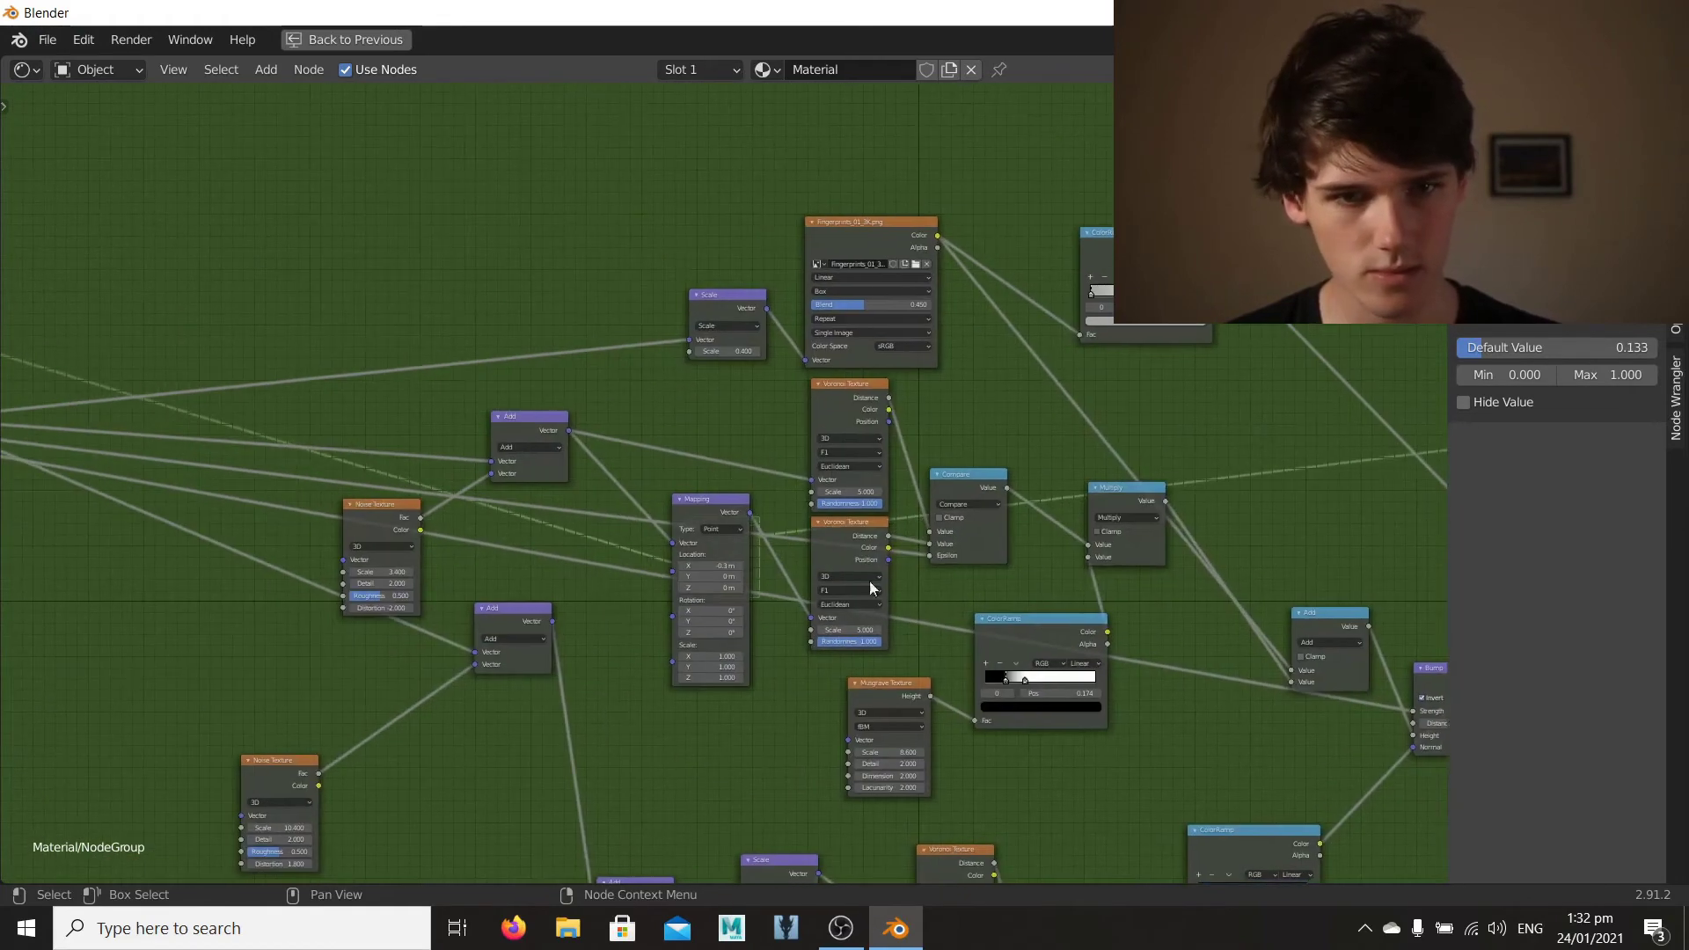
scroll(831, 441, up, 1)
middle_drag(831, 441, 927, 539)
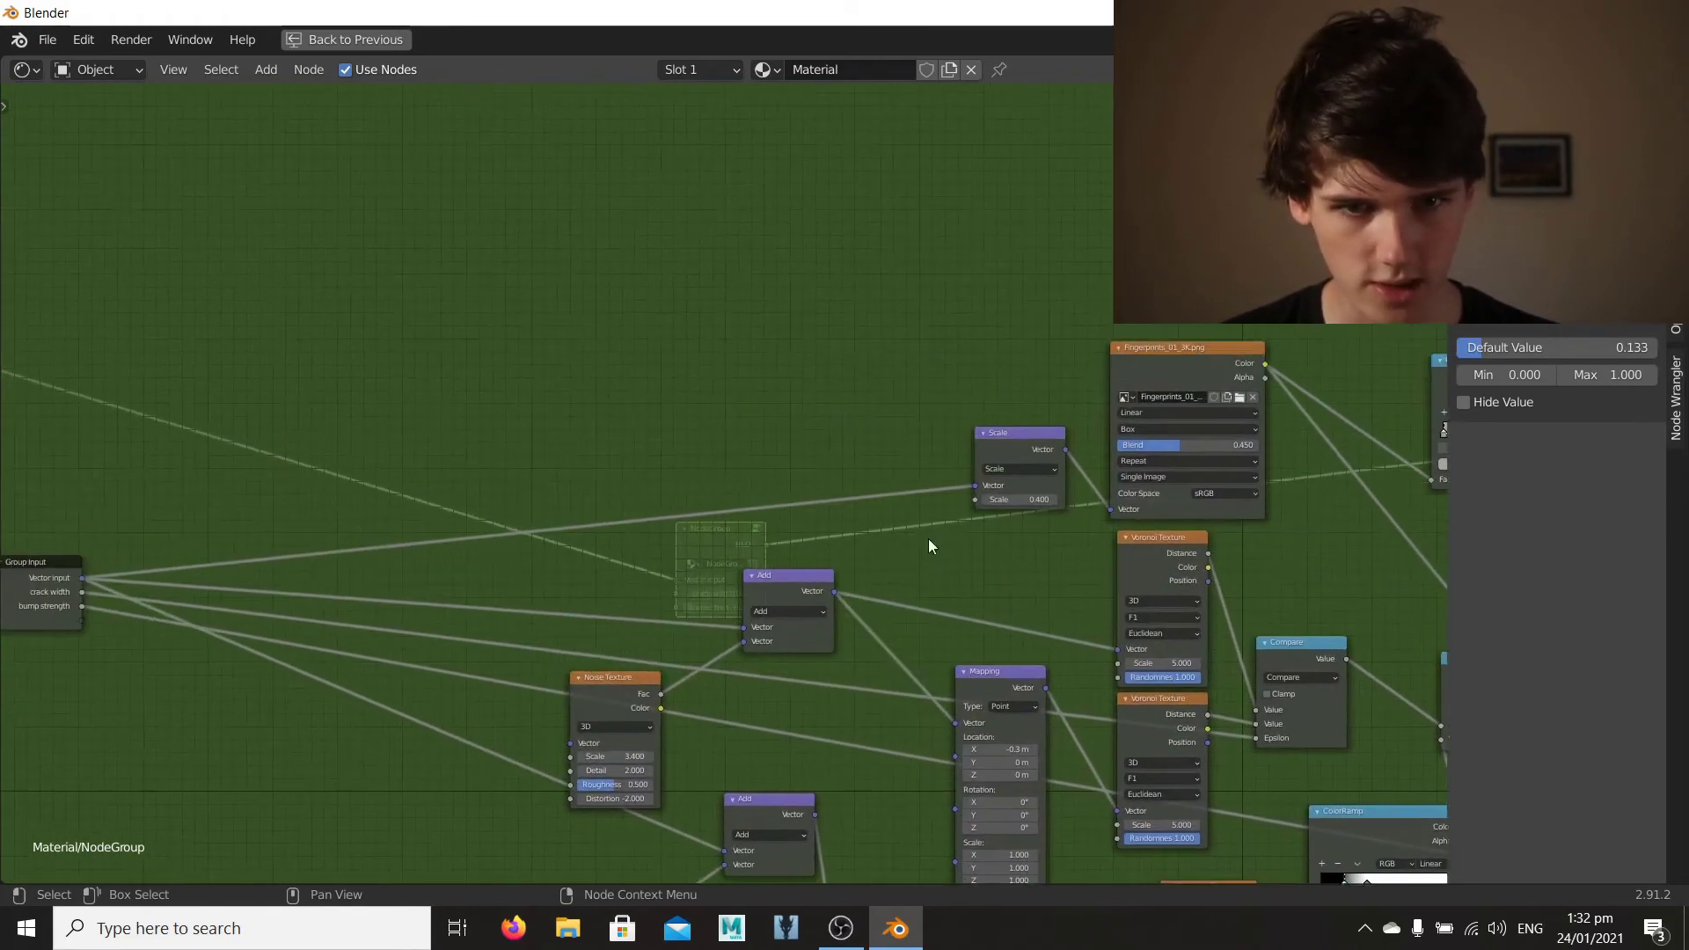
middle_drag(800, 522, 912, 525)
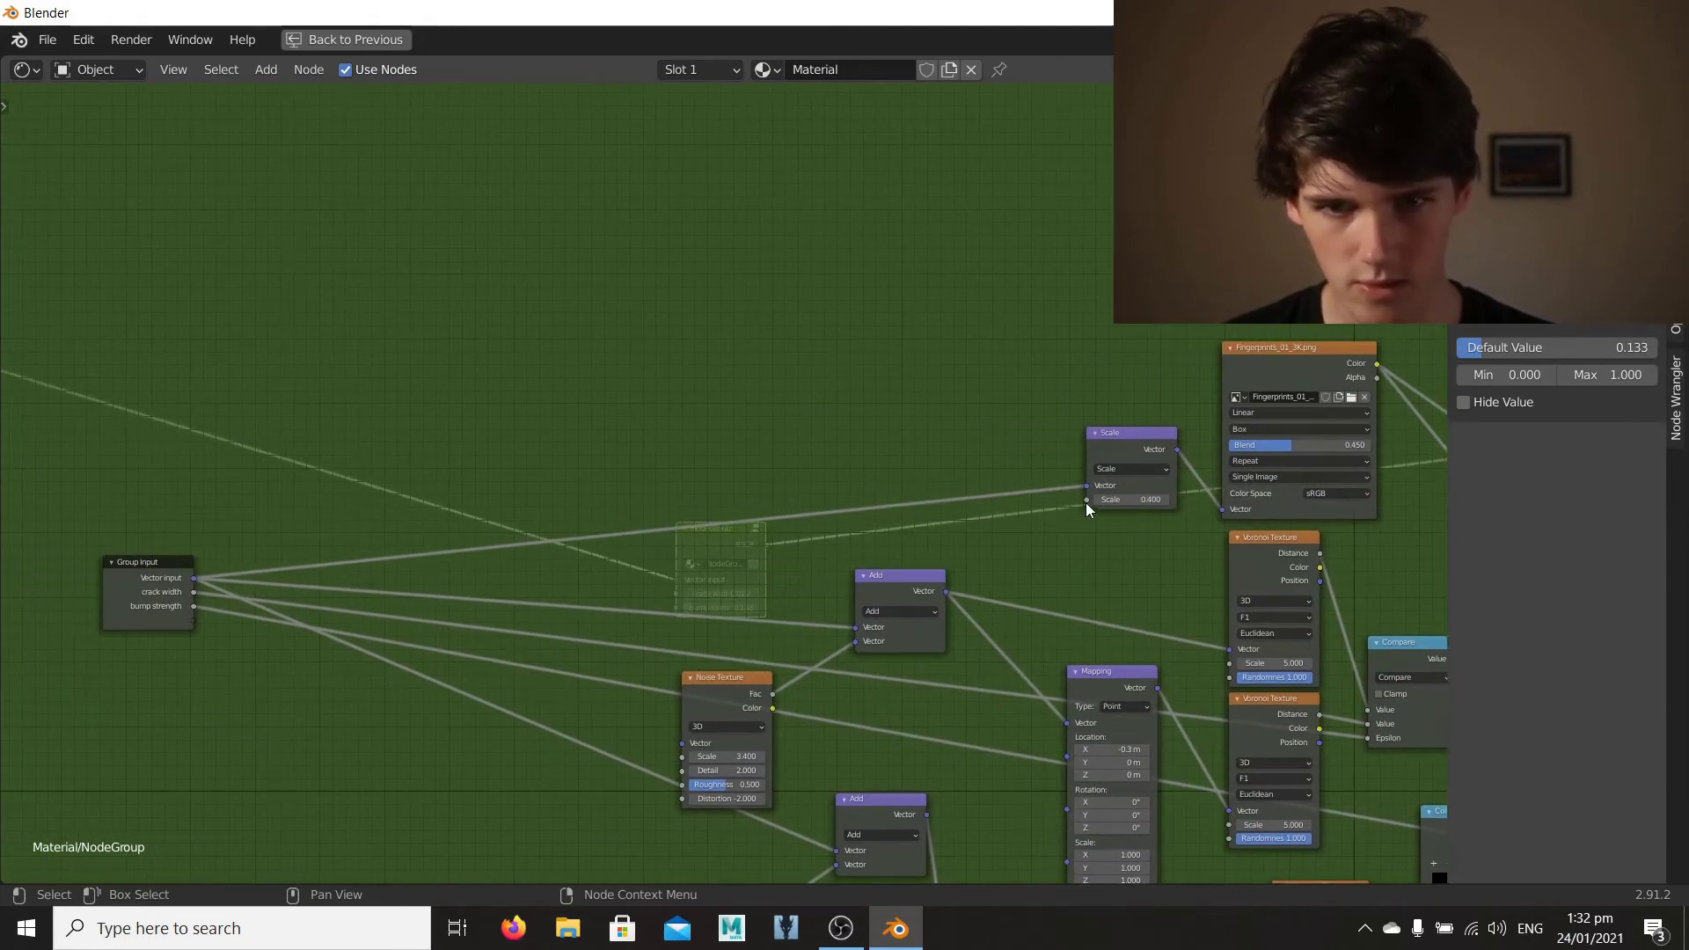
drag(1086, 501, 194, 622)
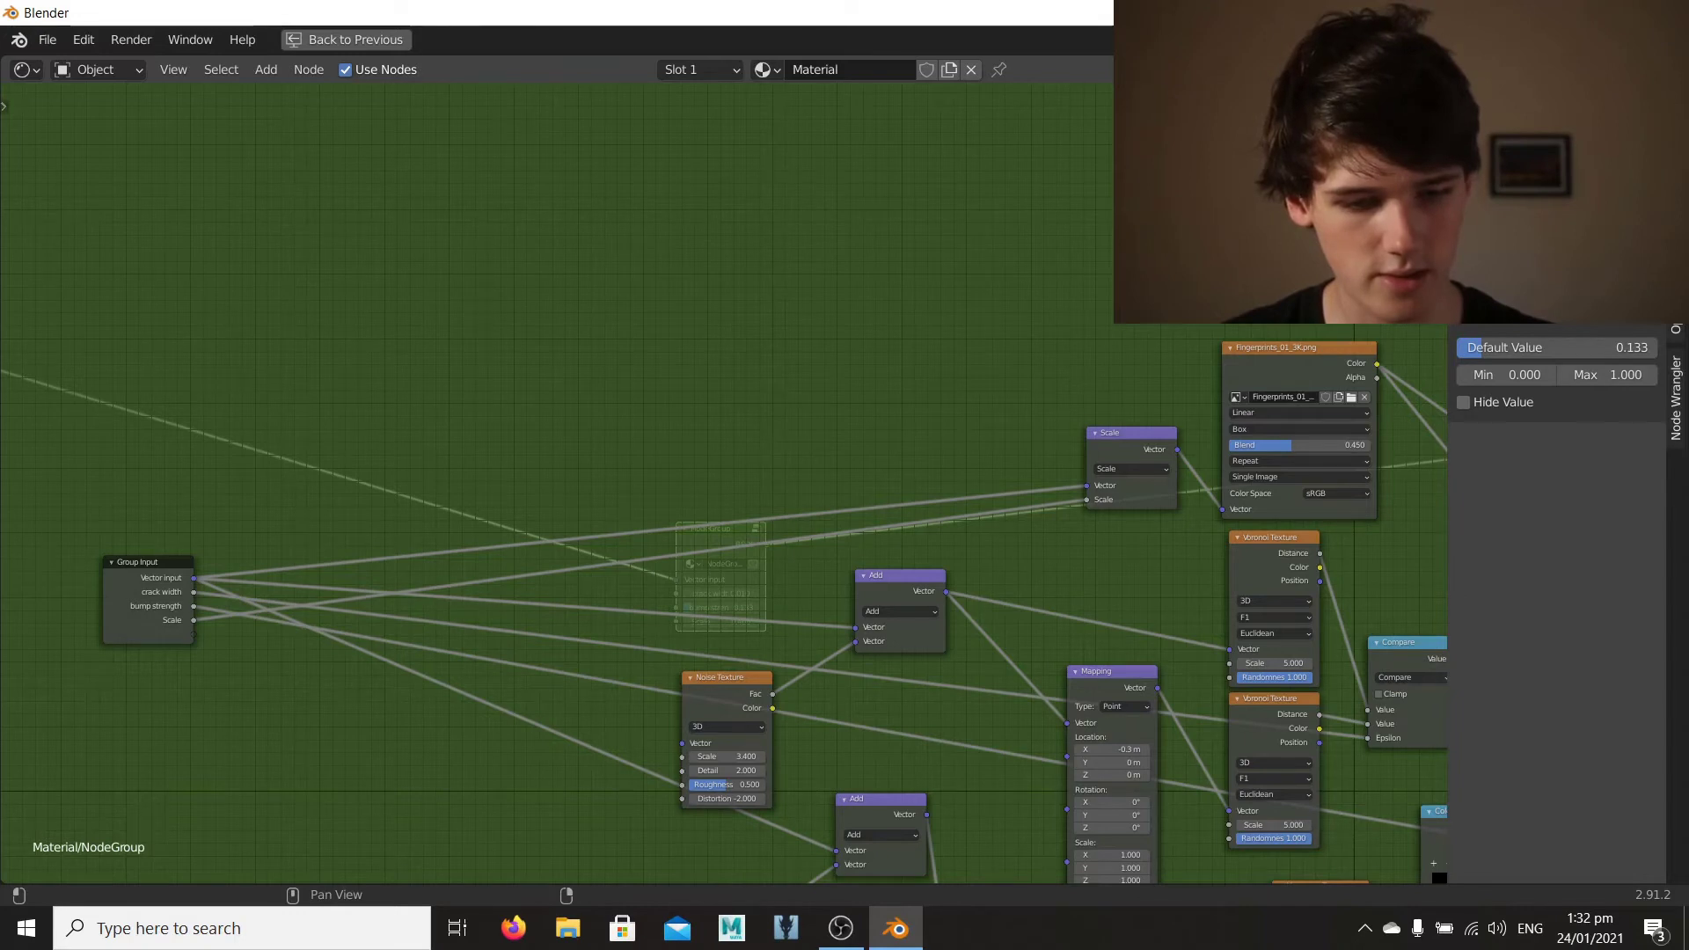
Step: Insert a Math node set to Add between the fingerprint ColorRamp and the Principled BSDF's Roughness
scroll(1201, 445, down, 3)
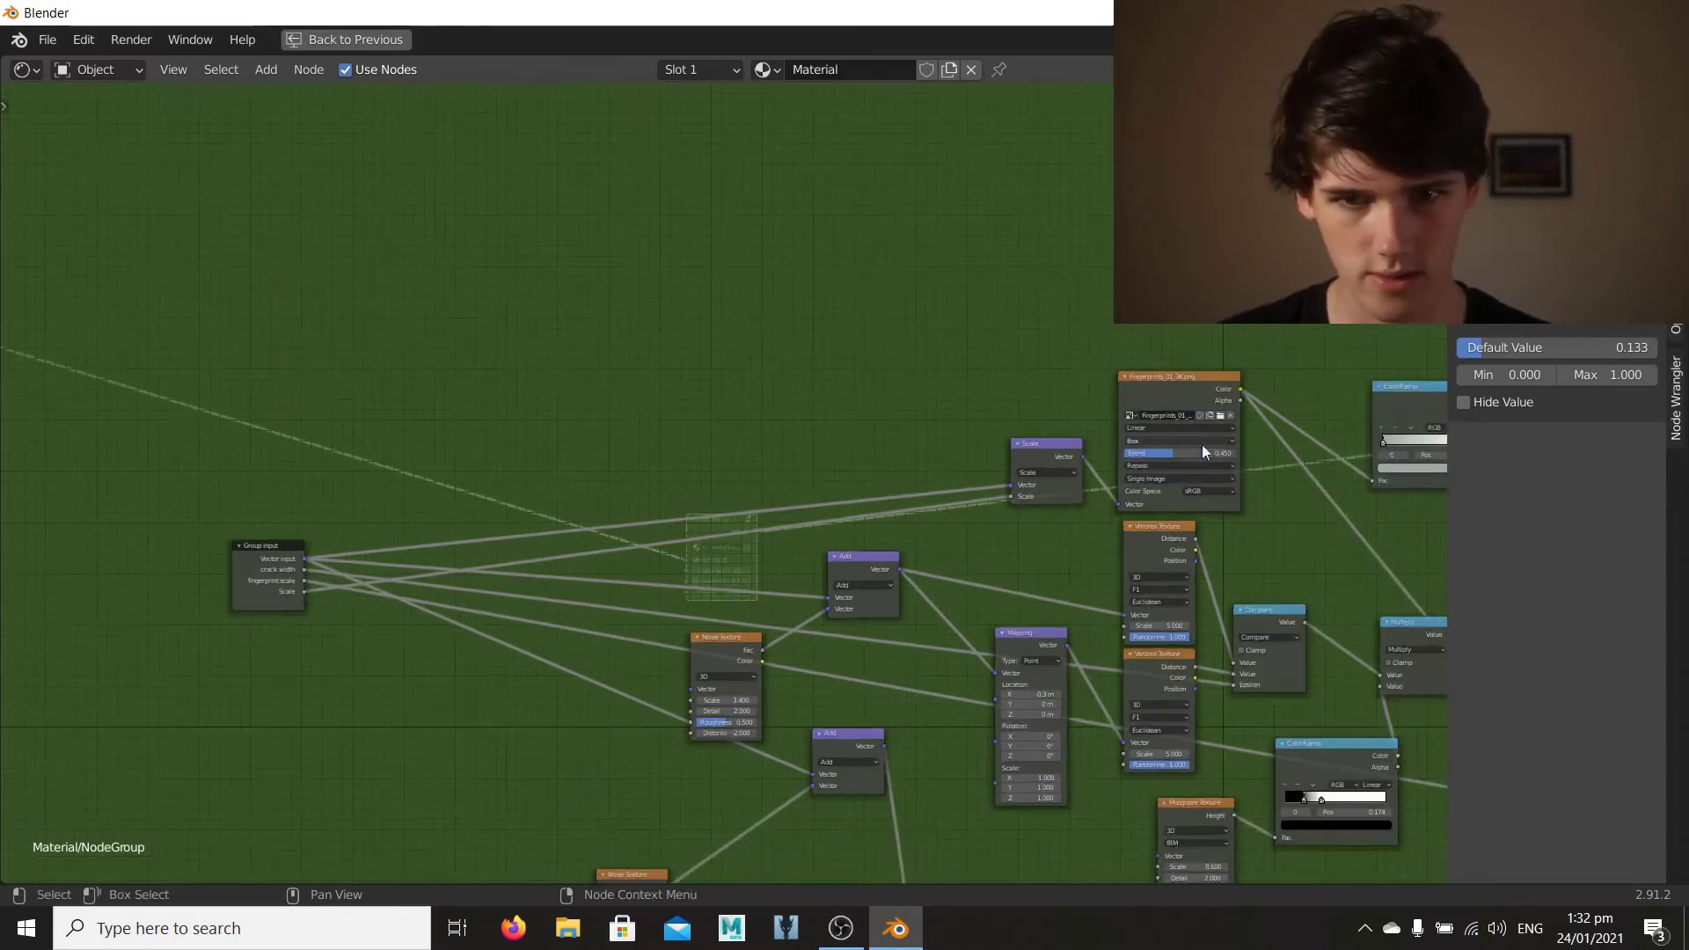
middle_drag(1174, 451, 721, 462)
middle_drag(944, 510, 689, 496)
middle_drag(806, 542, 695, 468)
middle_drag(759, 559, 753, 551)
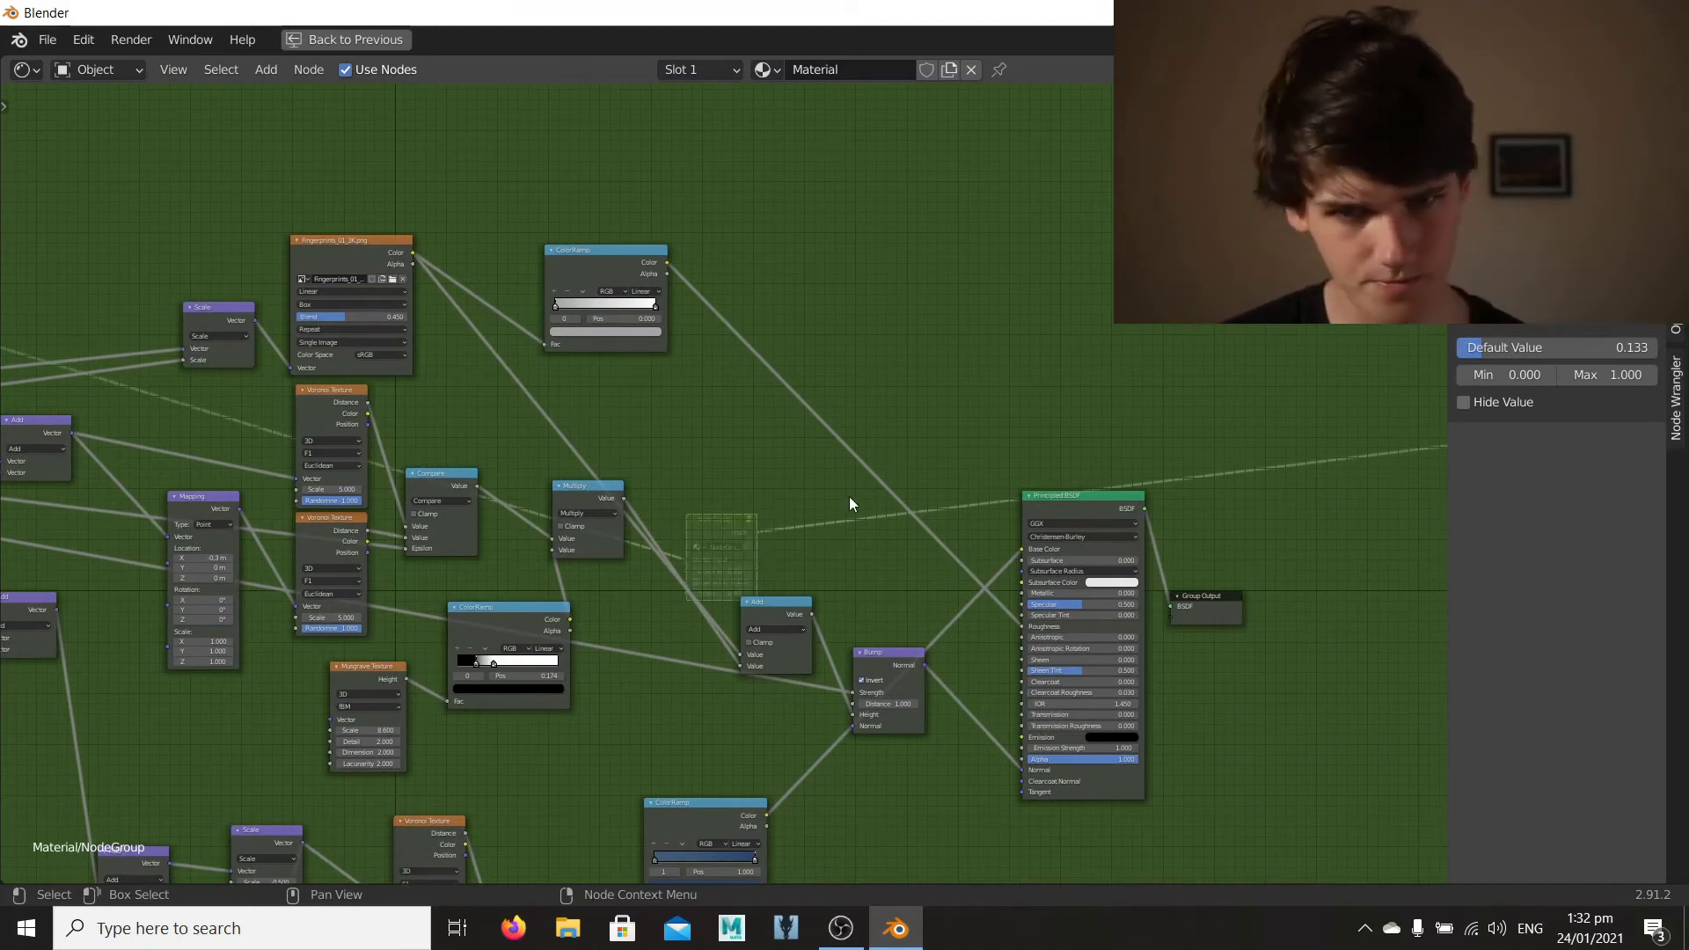
key(shift+a)
mouse_move(848, 496)
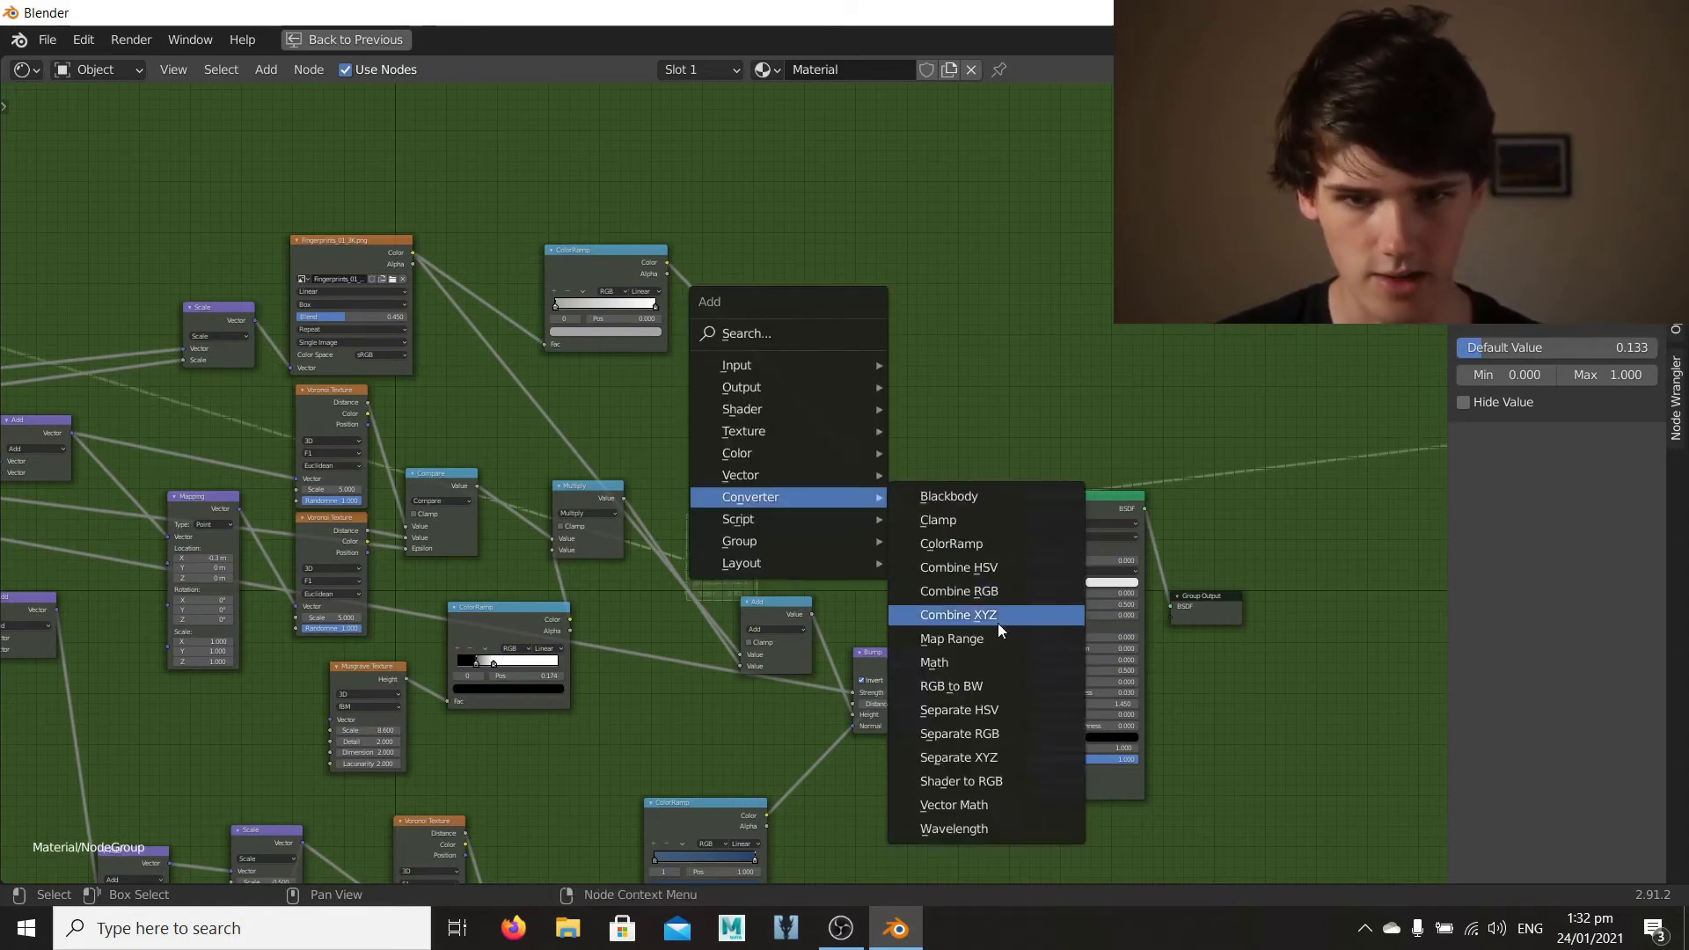
click(989, 653)
click(812, 397)
Step: Expose the second value of the new Add node as a group input and enter the name "roughness"
middle_drag(673, 452, 944, 484)
scroll(986, 508, up, 3)
scroll(944, 484, down, 3)
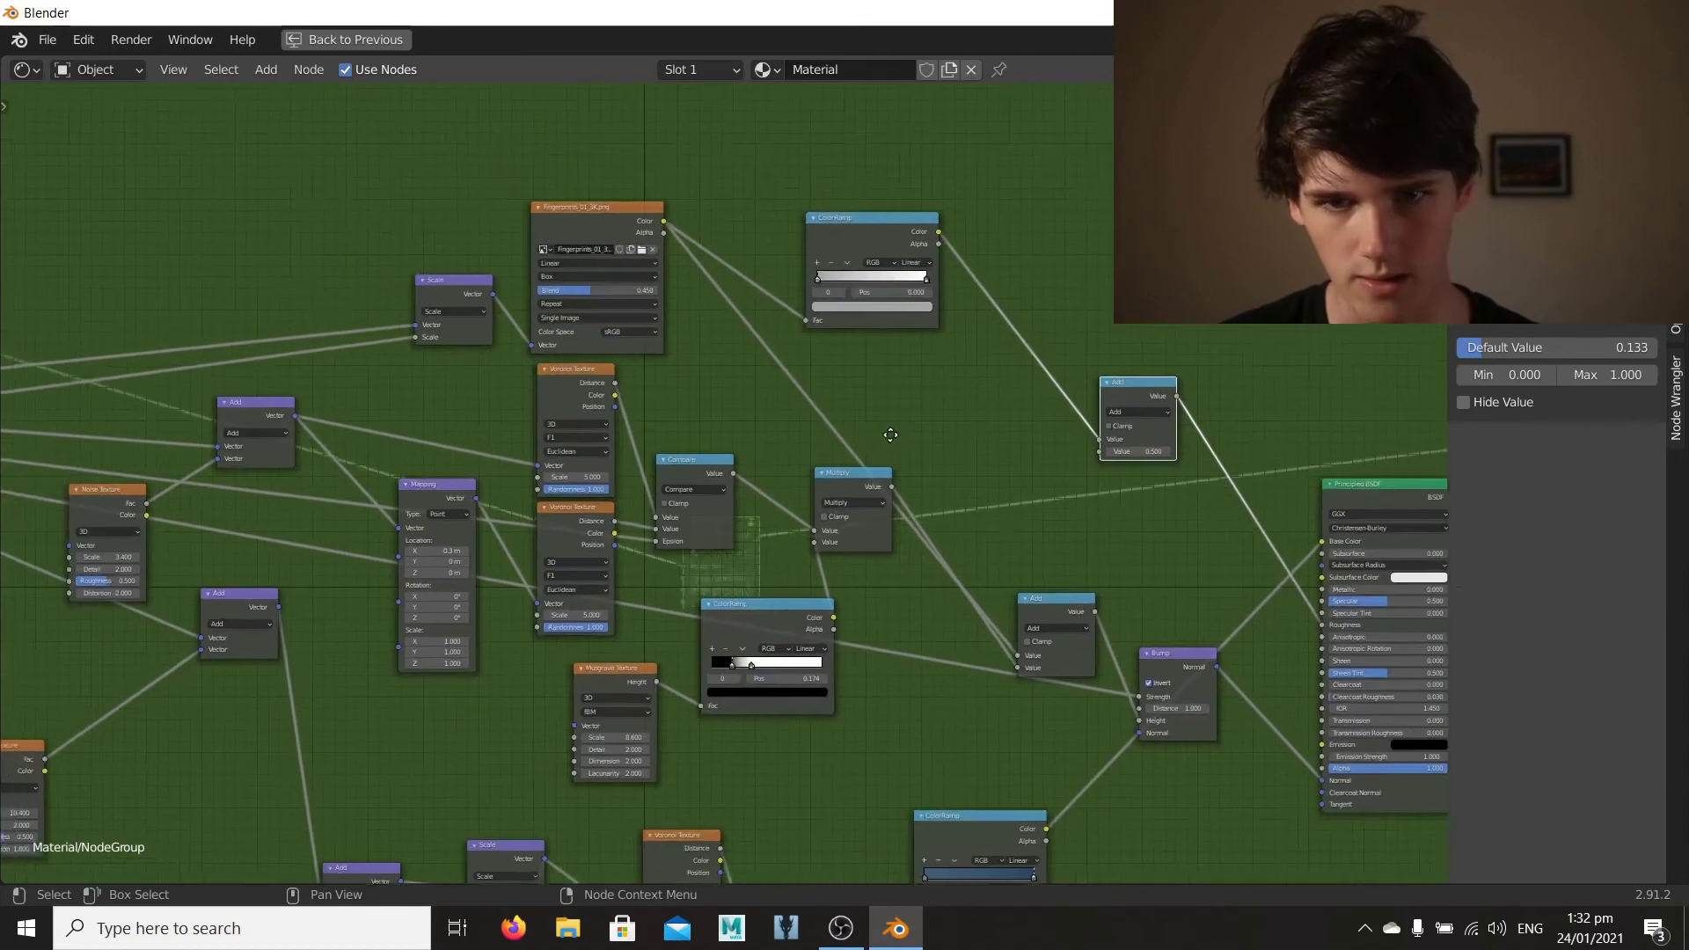
middle_drag(1084, 423, 1096, 427)
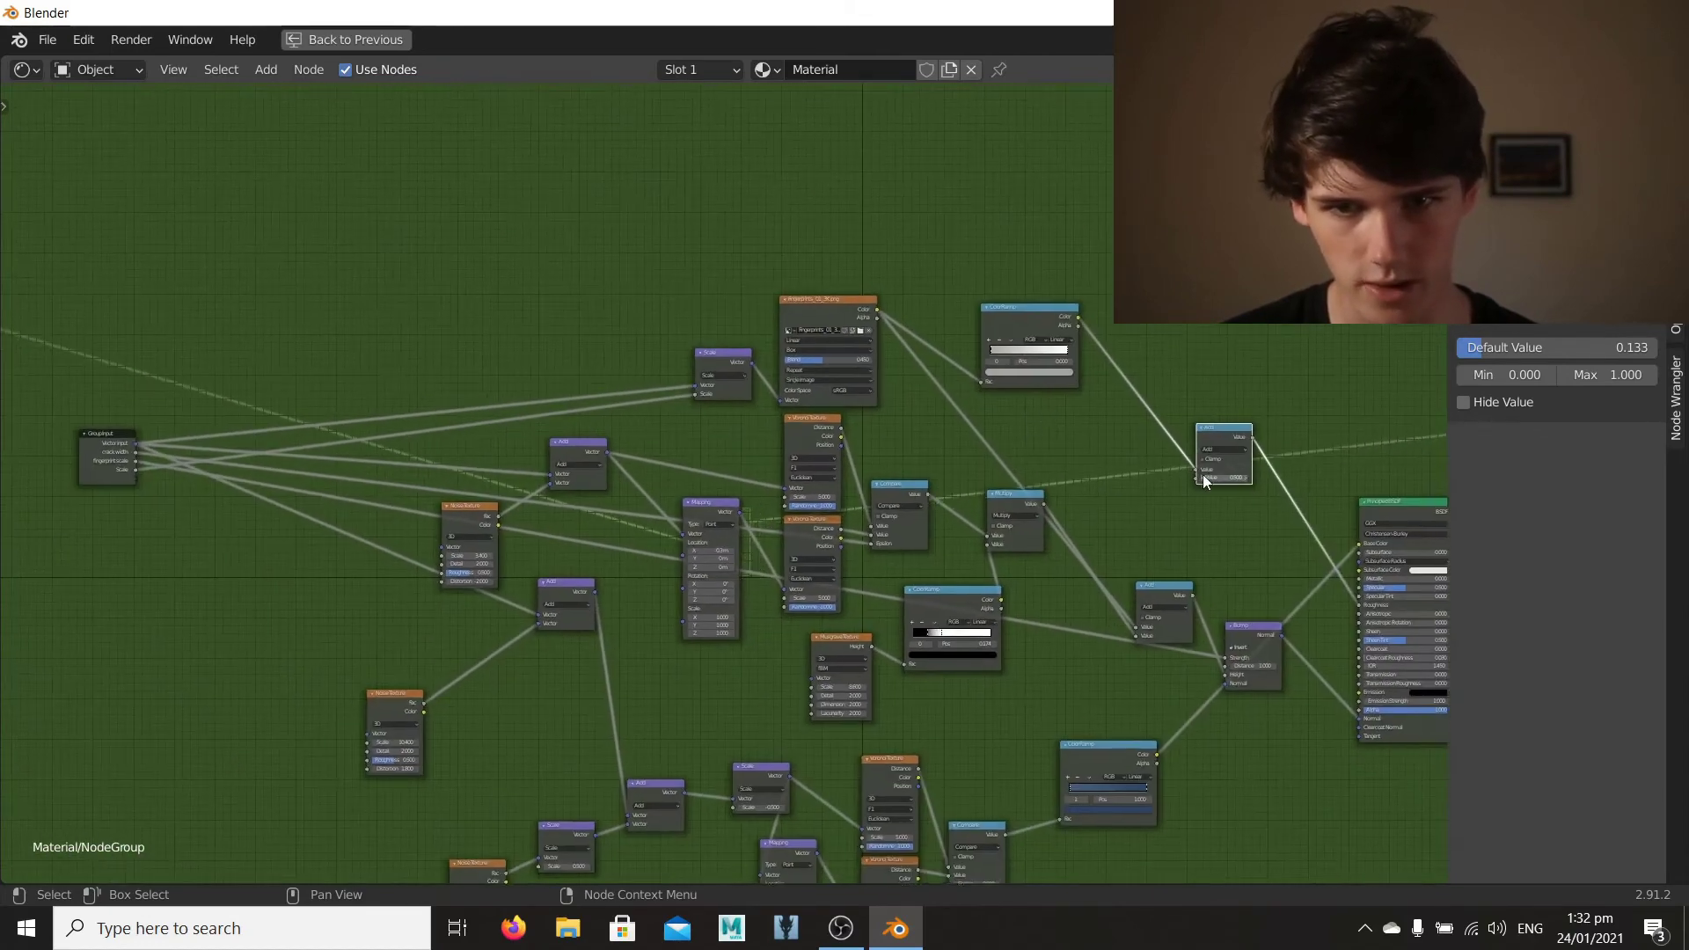
drag(1195, 476, 138, 477)
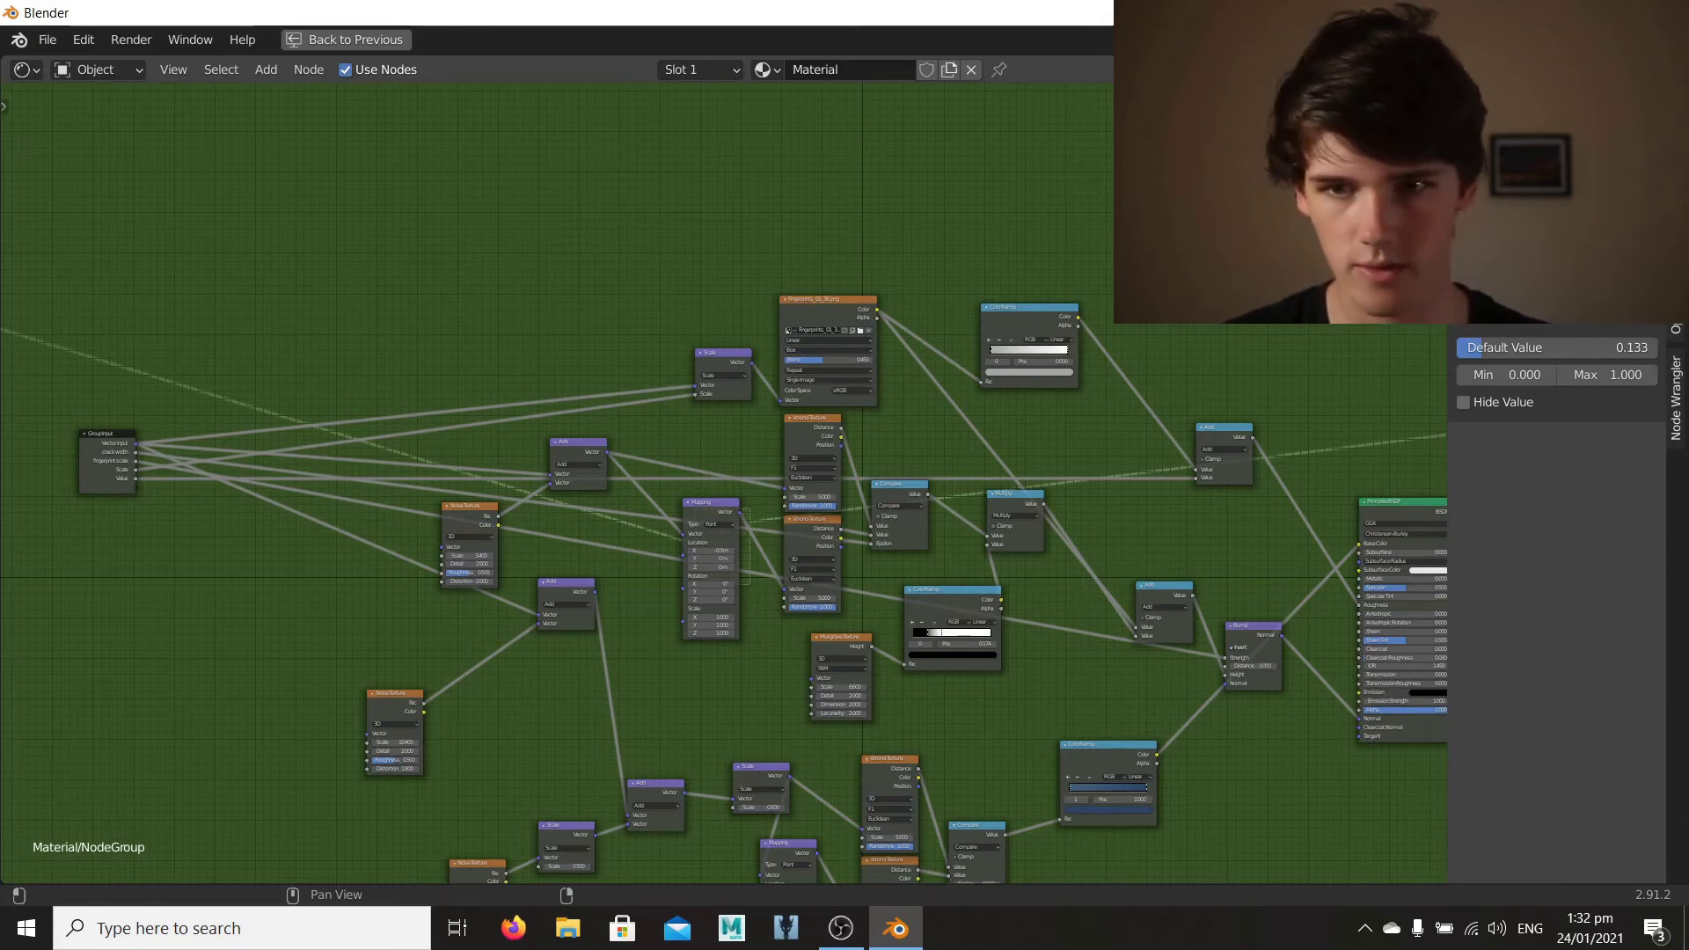
Step: Examine the lower noise and Voronoi branch that feeds the blue ColorRamp for further parameters to expose
middle_drag(1243, 603, 736, 563)
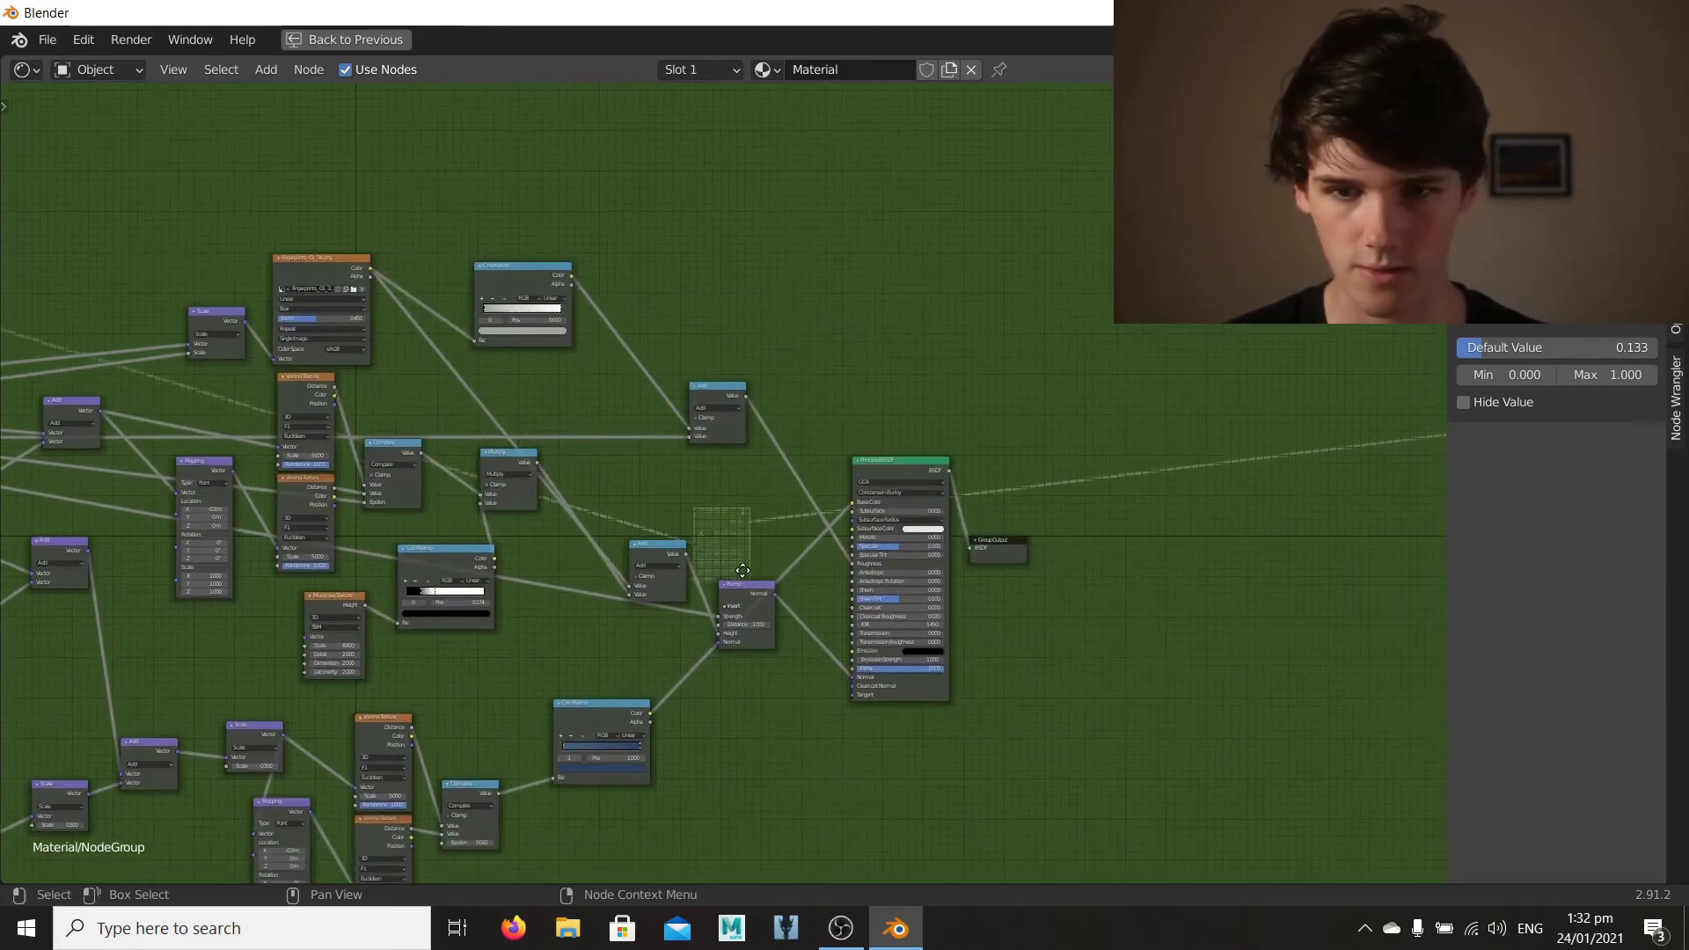
scroll(630, 632, up, 2)
middle_drag(630, 632, 924, 565)
scroll(552, 575, up, 1)
middle_drag(578, 644, 689, 487)
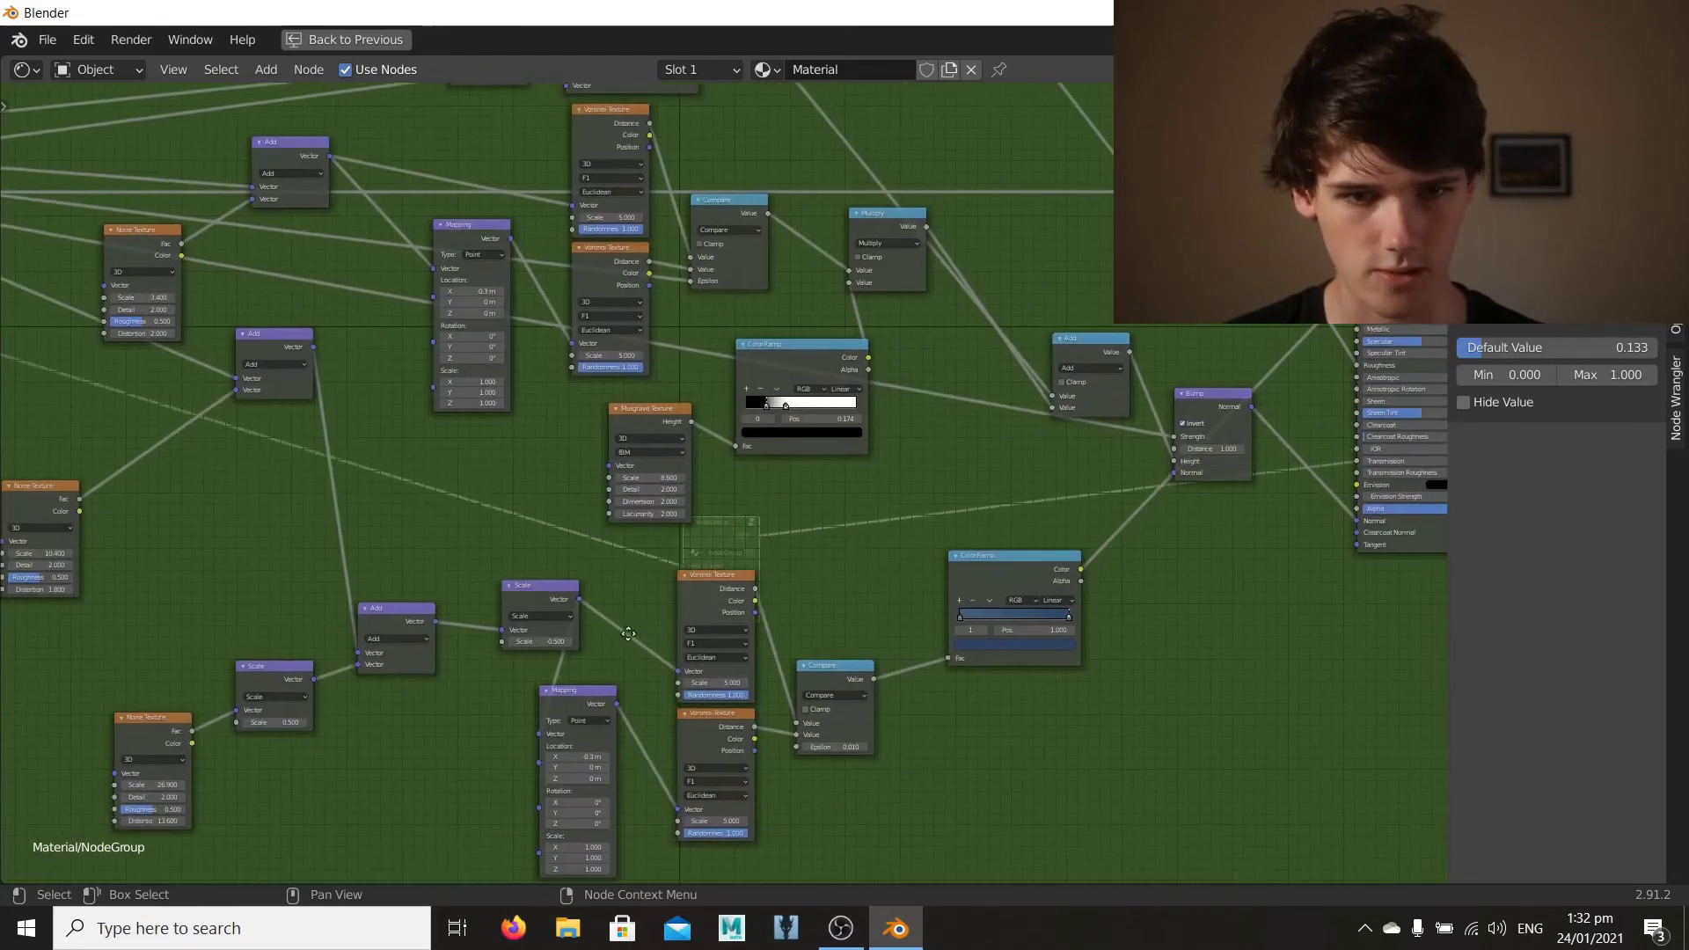
middle_drag(630, 643, 645, 573)
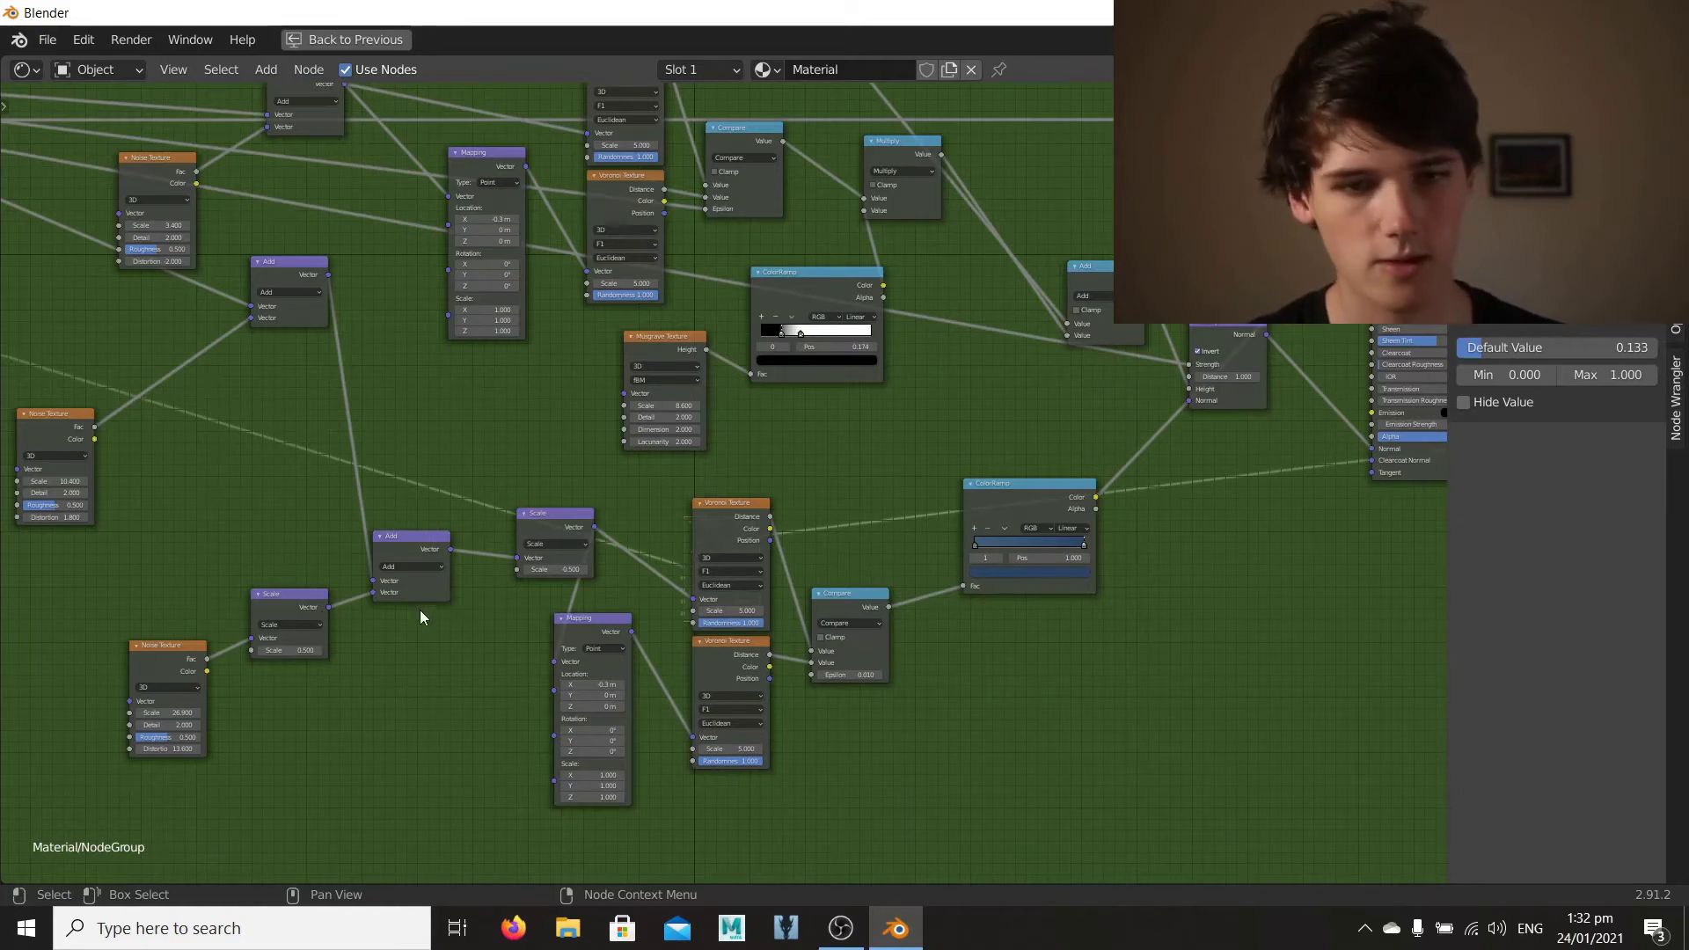
middle_drag(420, 612, 511, 565)
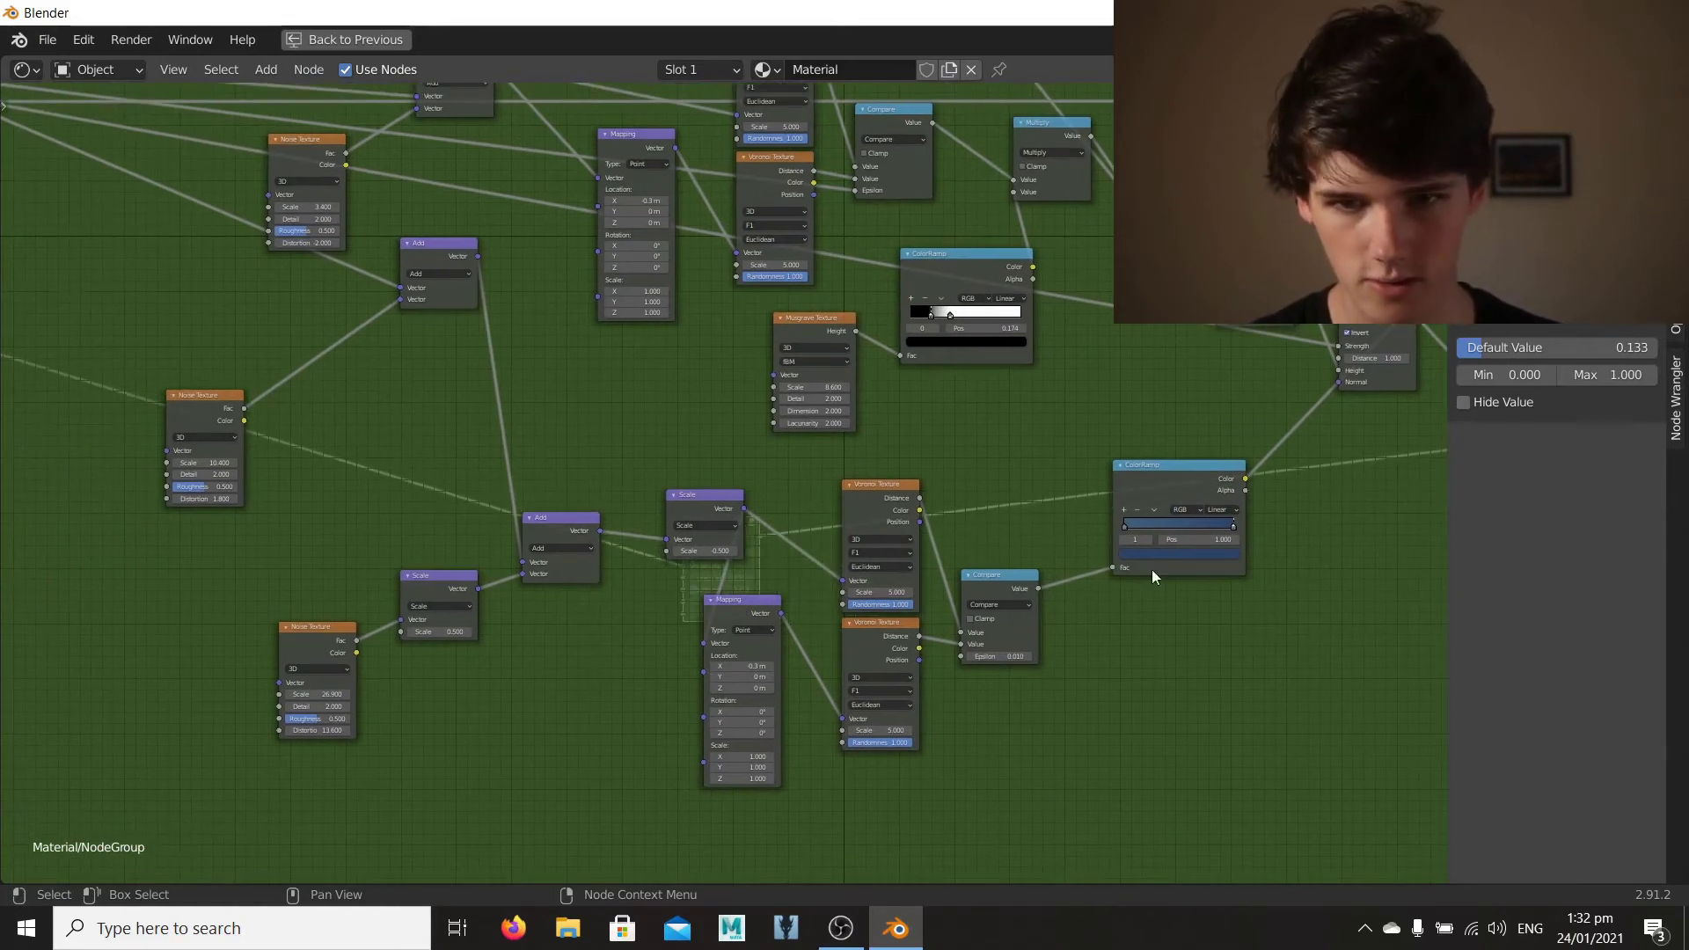
scroll(782, 593, down, 3)
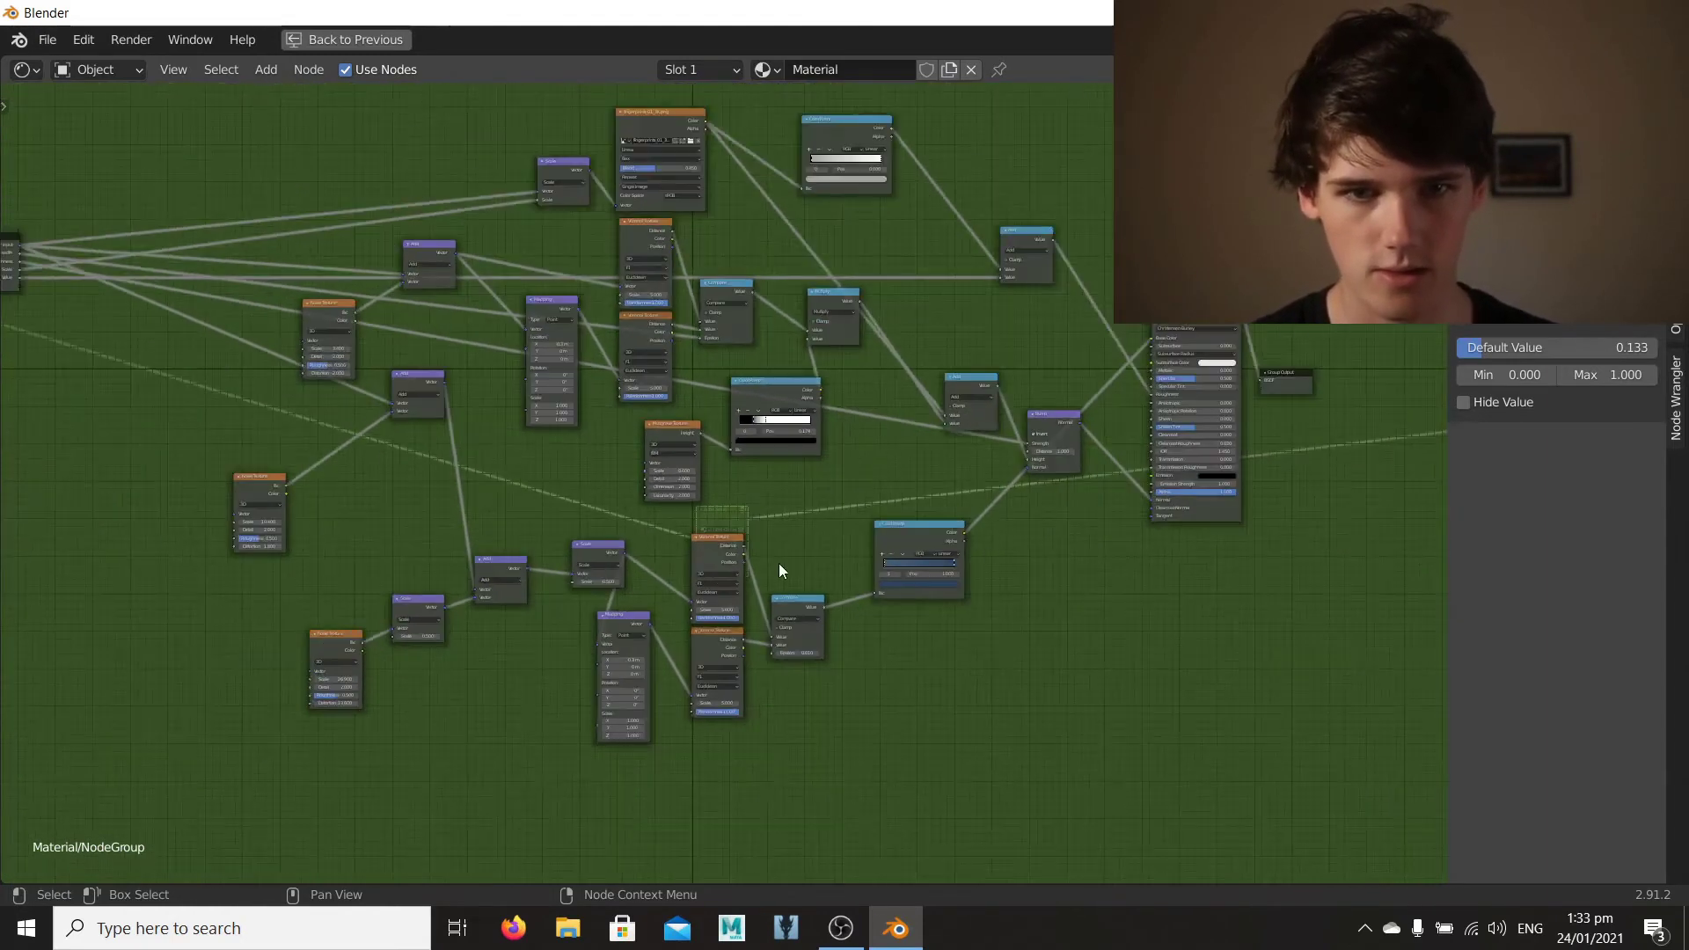
scroll(778, 563, up, 3)
middle_drag(899, 550, 506, 604)
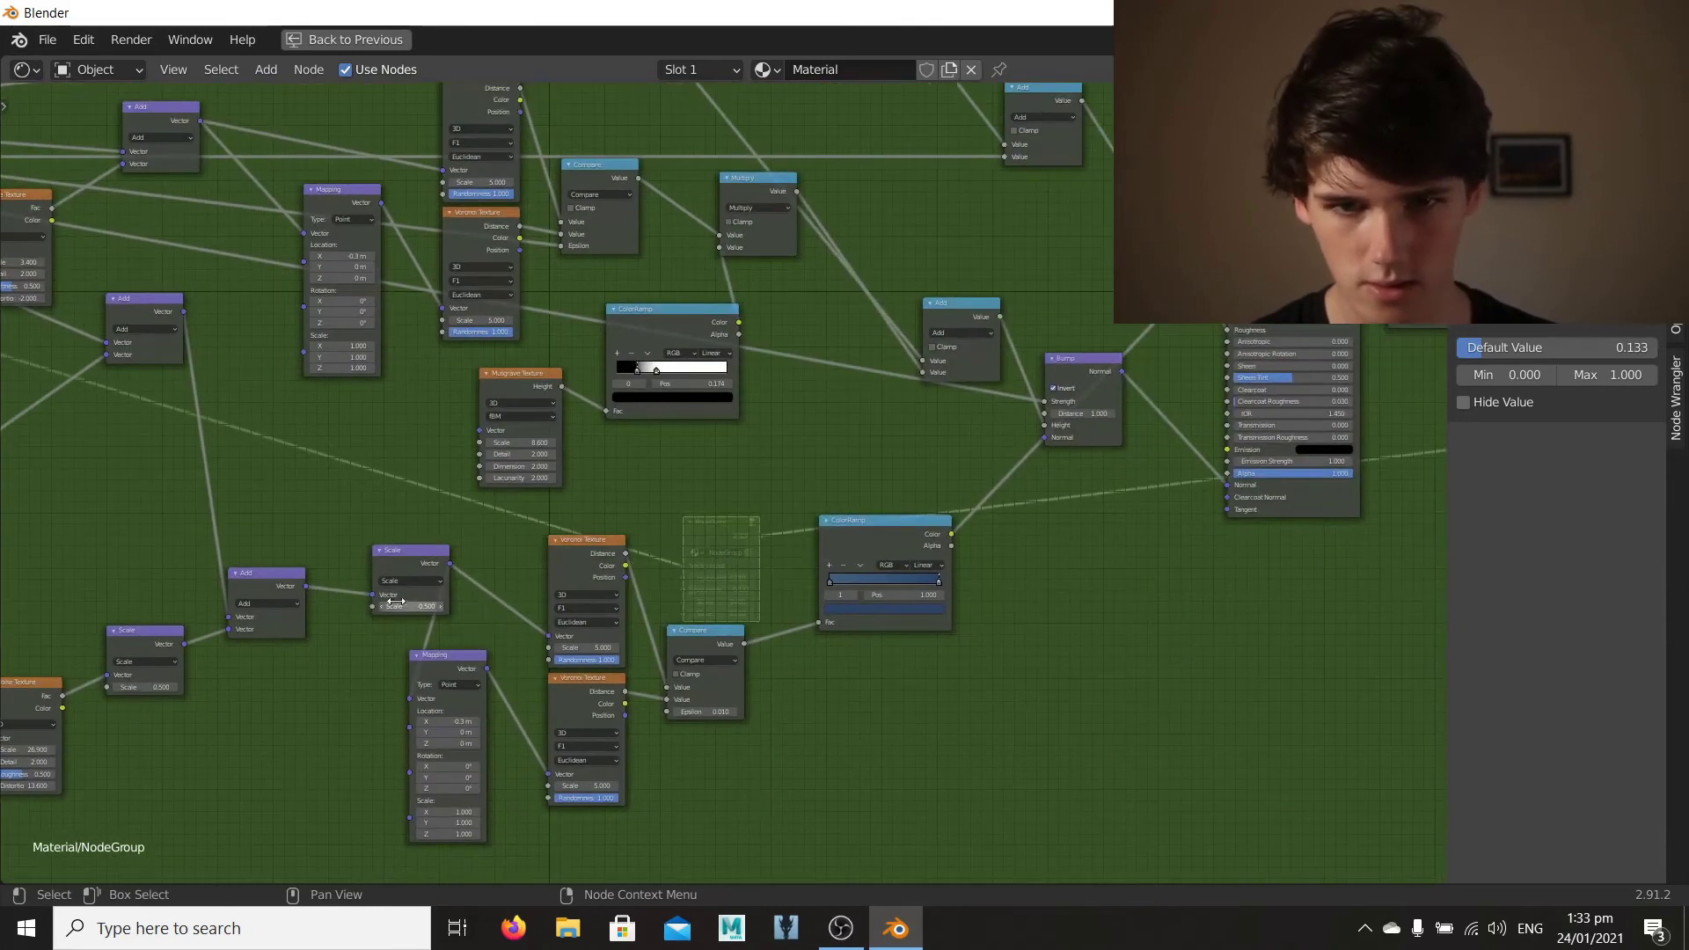
Step: Expose the Epsilon of the Compare node before the blue ColorRamp as a group input and rename it "dirt amount"
middle_drag(382, 603, 732, 545)
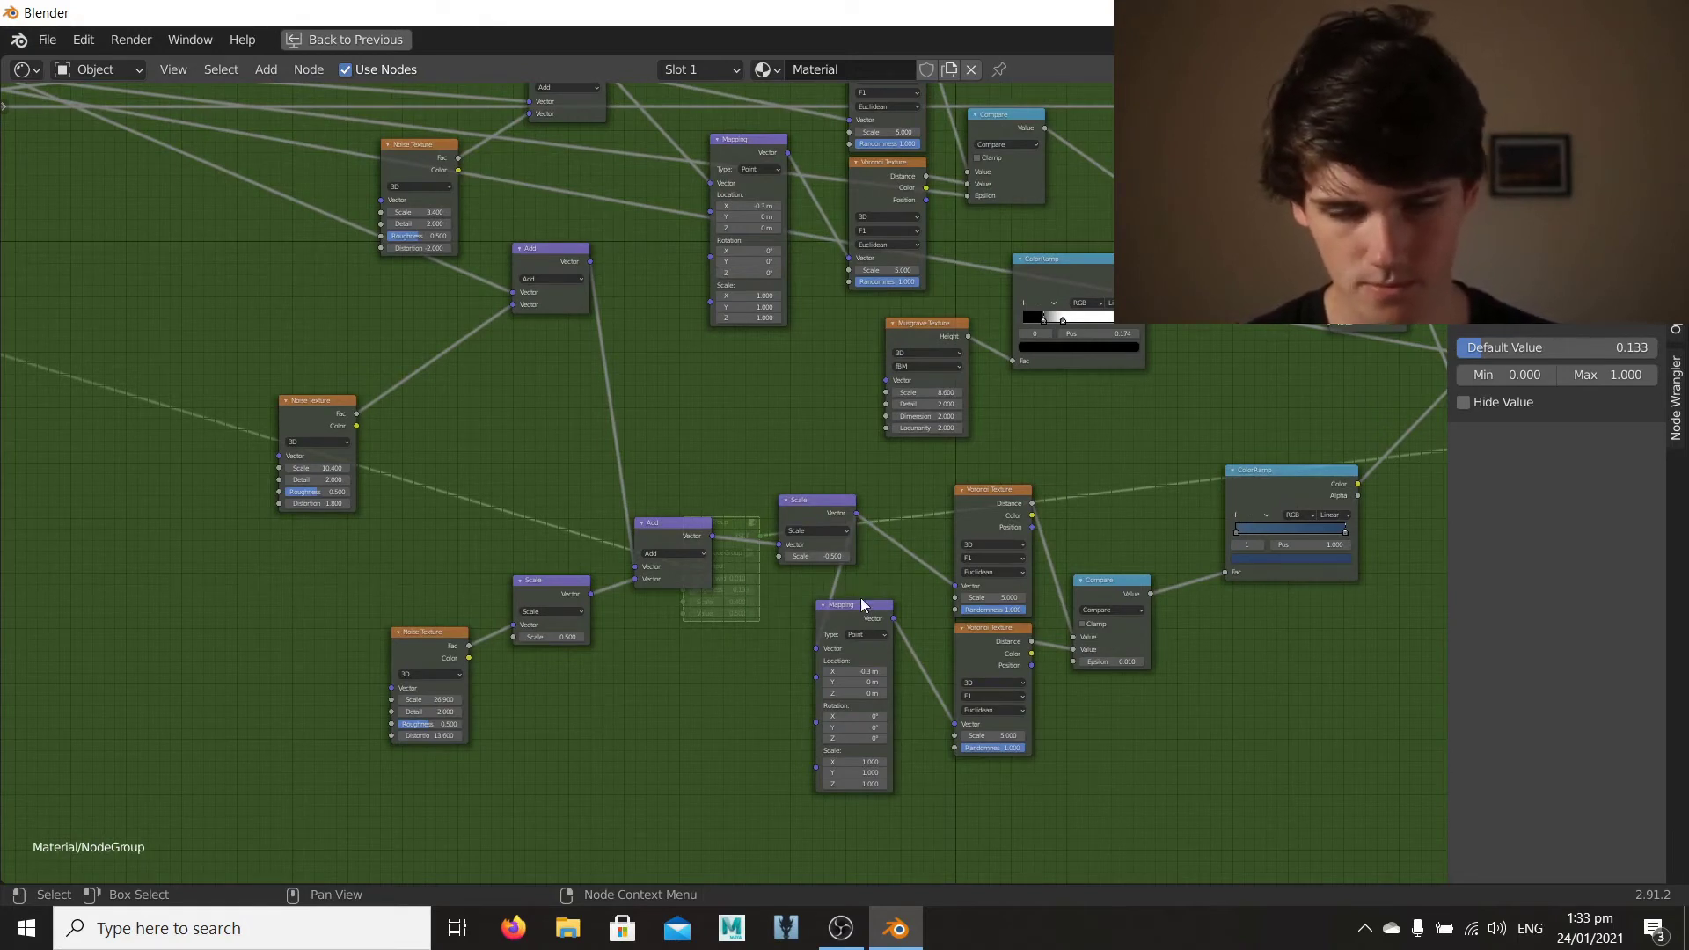
middle_drag(1070, 658, 972, 612)
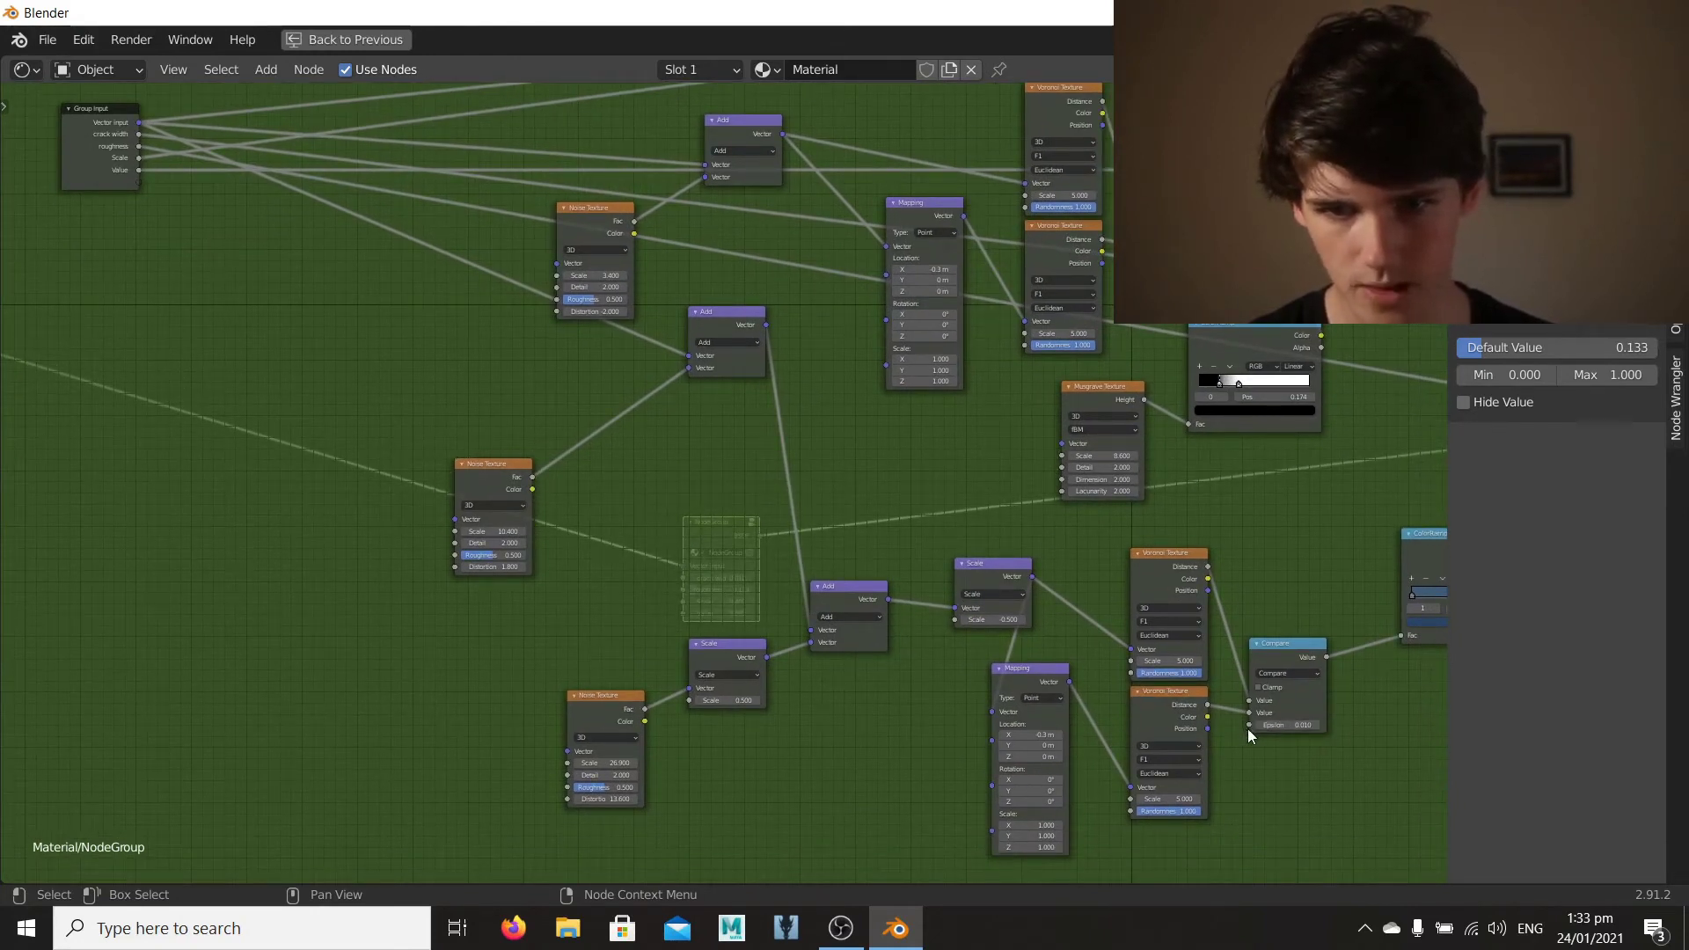
drag(1247, 727, 139, 183)
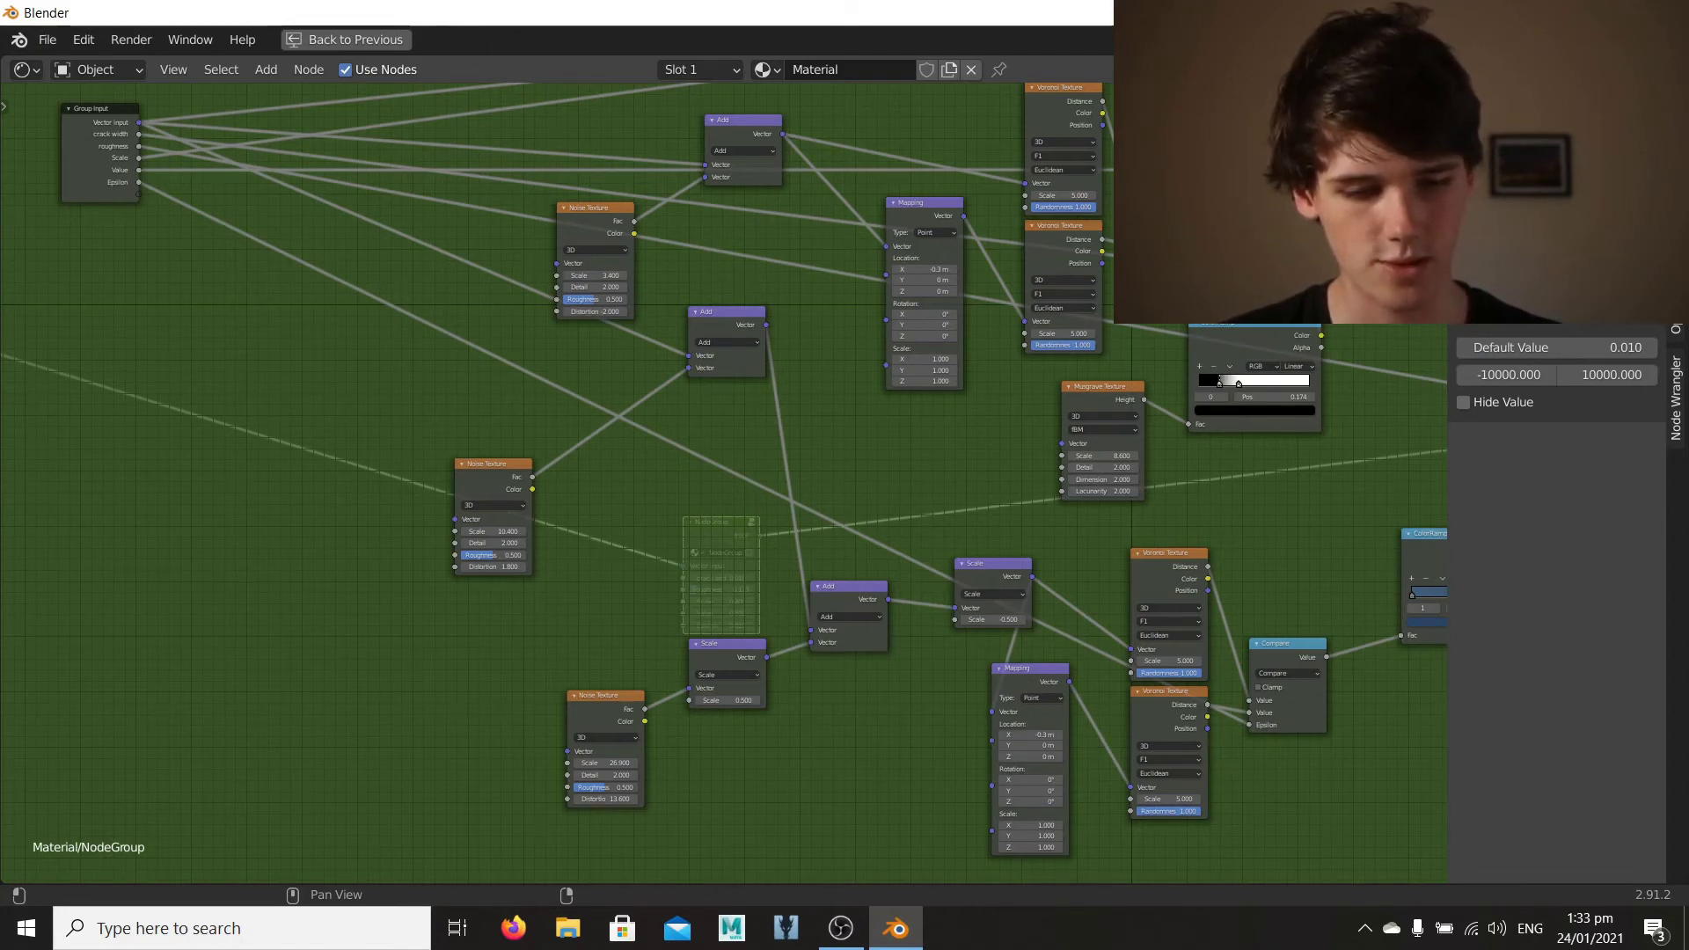
text(dirt amount)
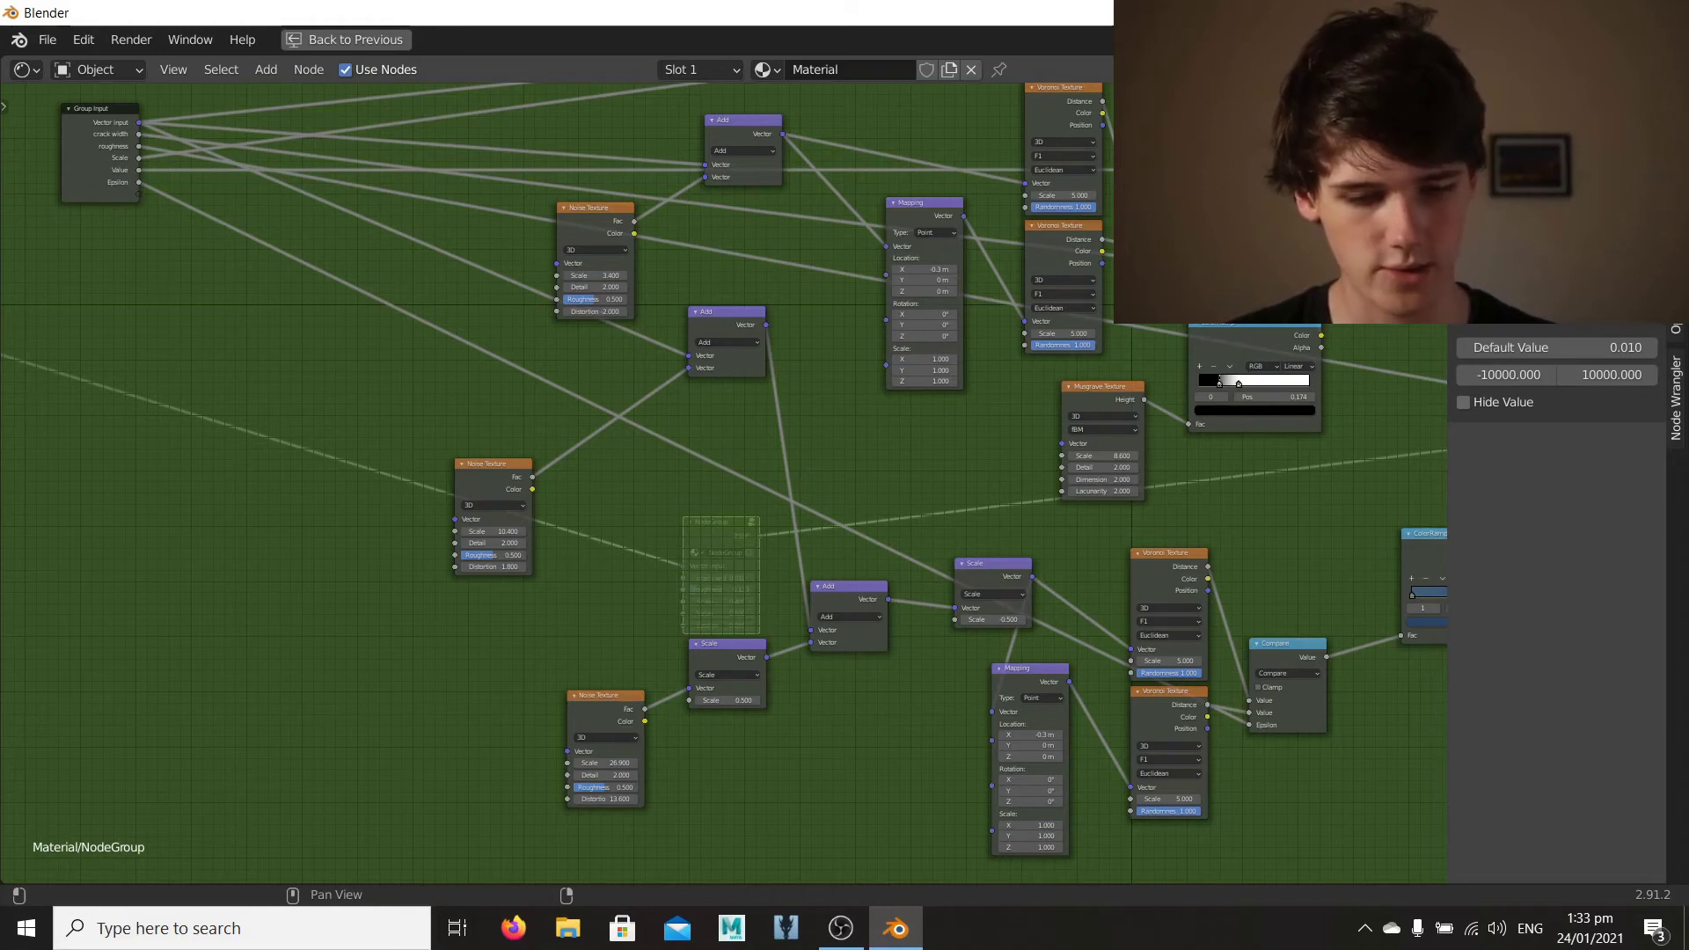
key(Return)
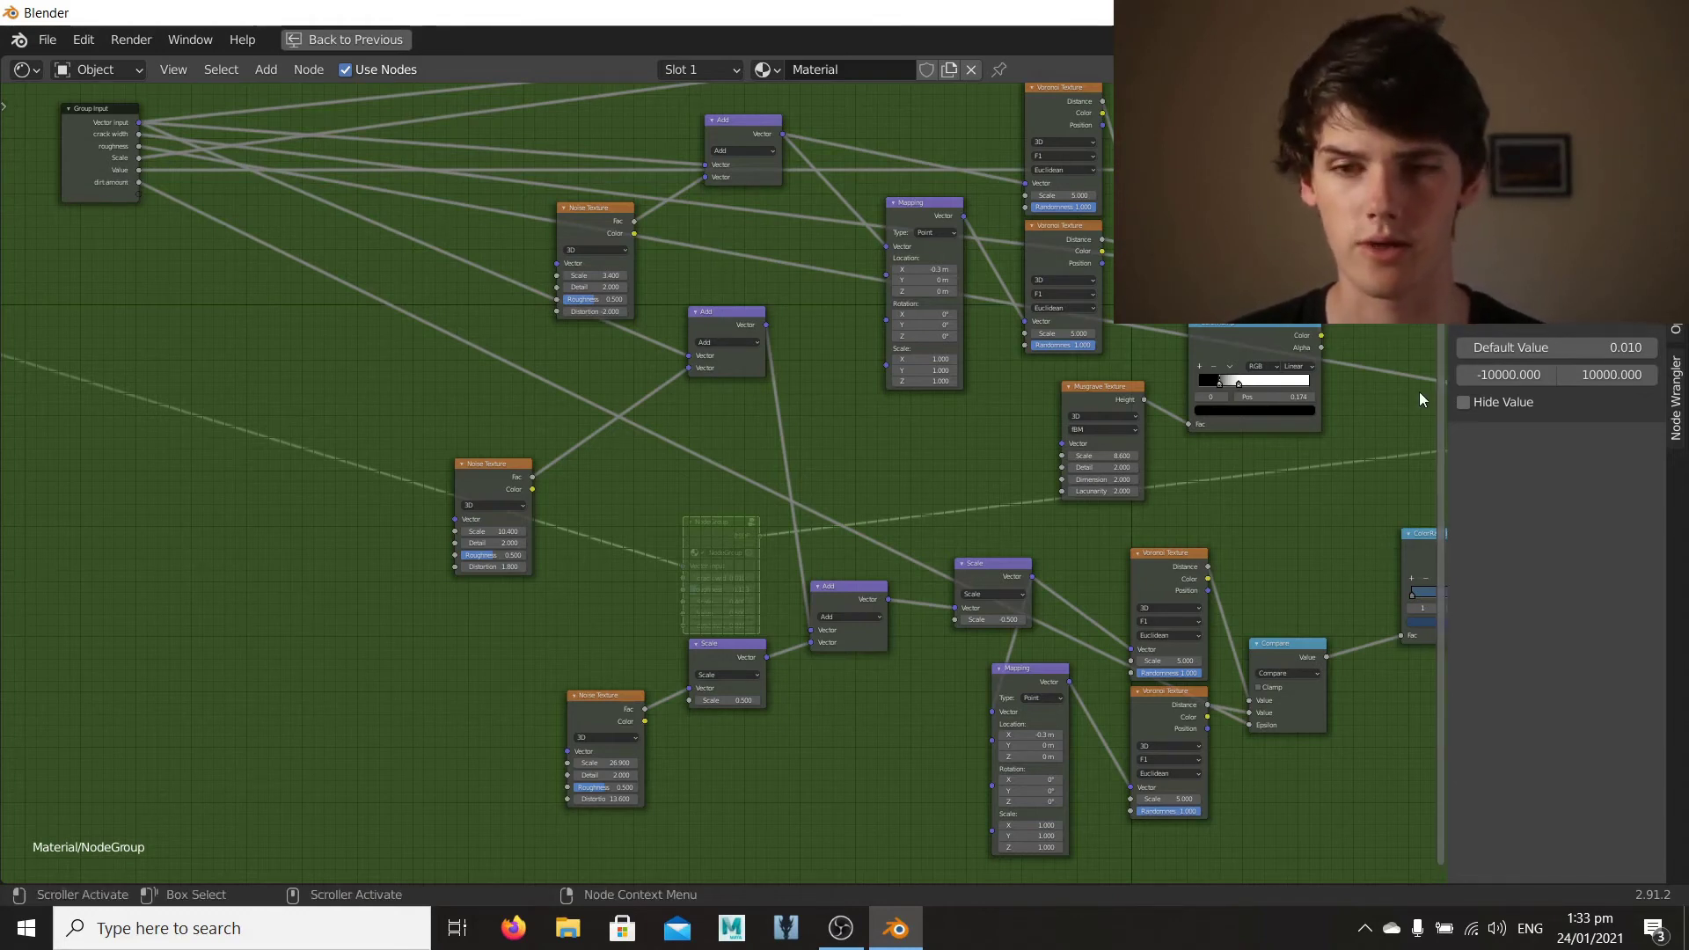
Step: Examine the node network from the Principled BSDF and Bump nodes back to the Group Input
scroll(1259, 479, down, 3)
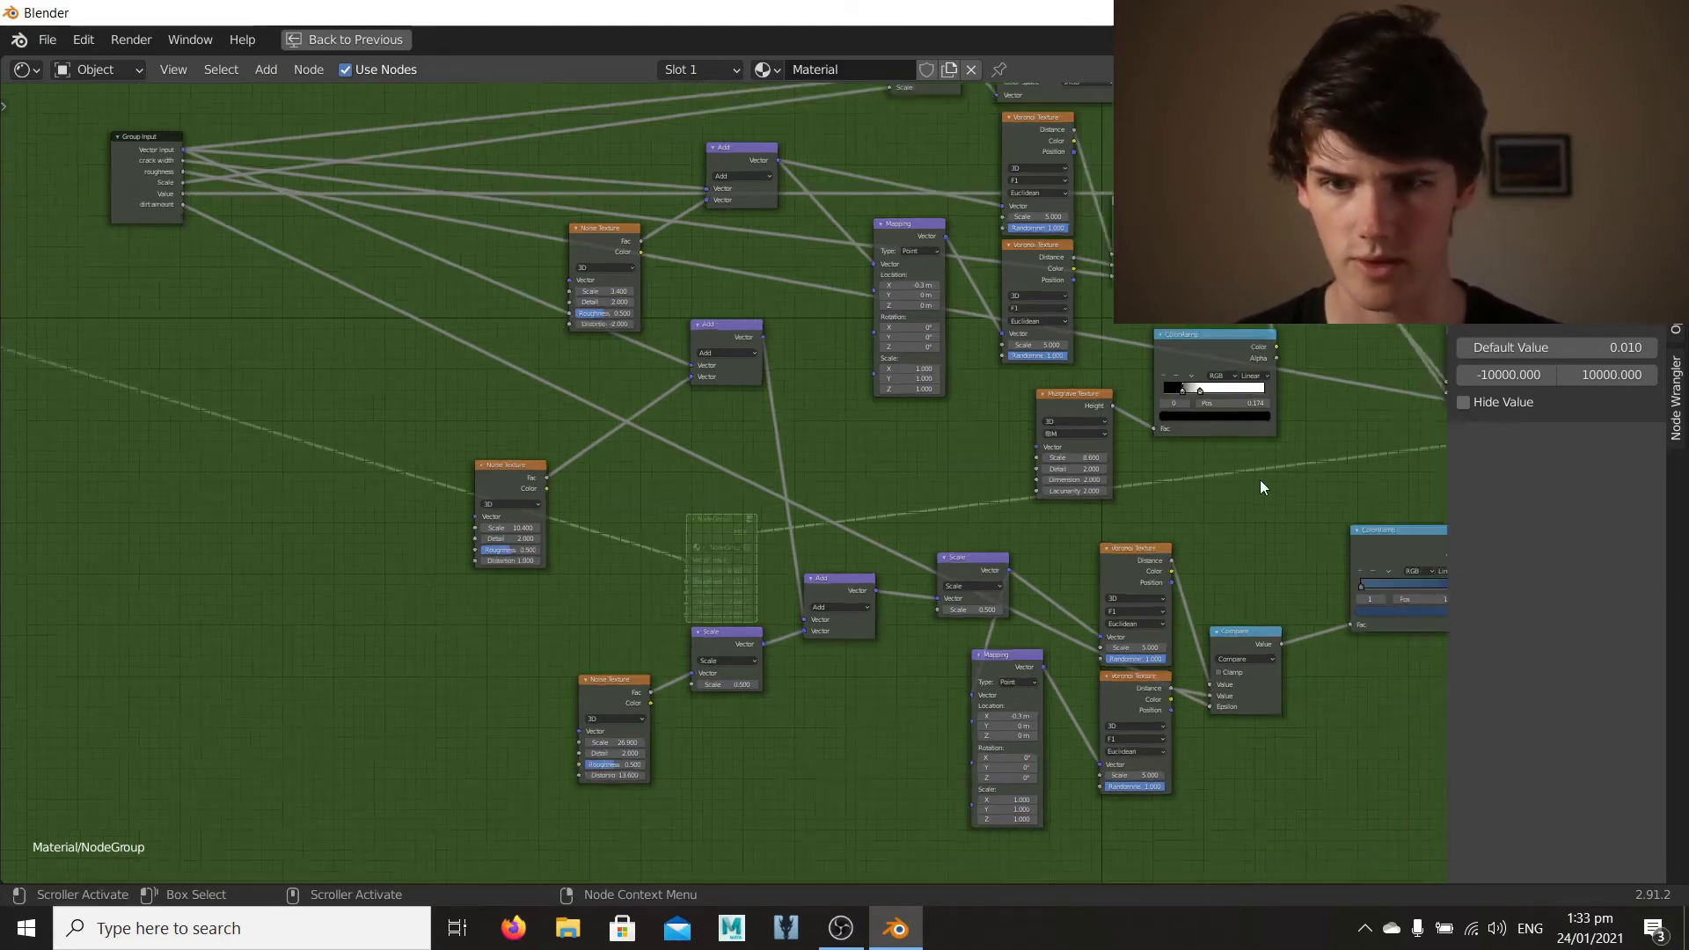
middle_drag(1260, 495, 841, 546)
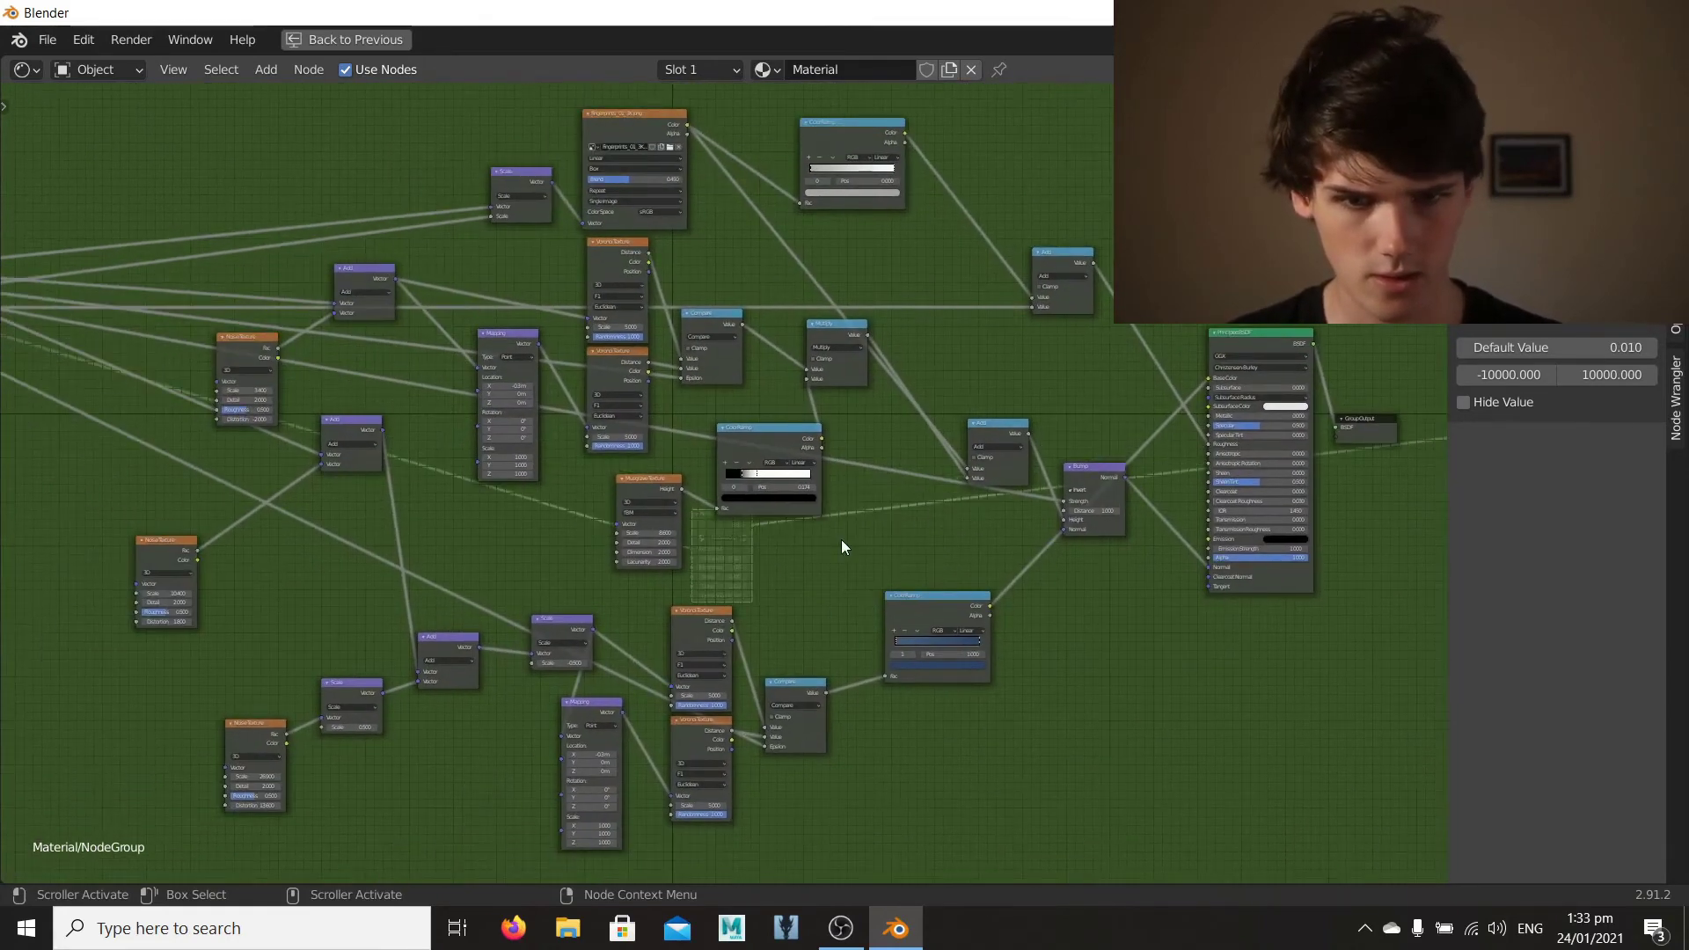
scroll(900, 630, up, 1)
scroll(593, 599, up, 1)
middle_drag(989, 414, 834, 561)
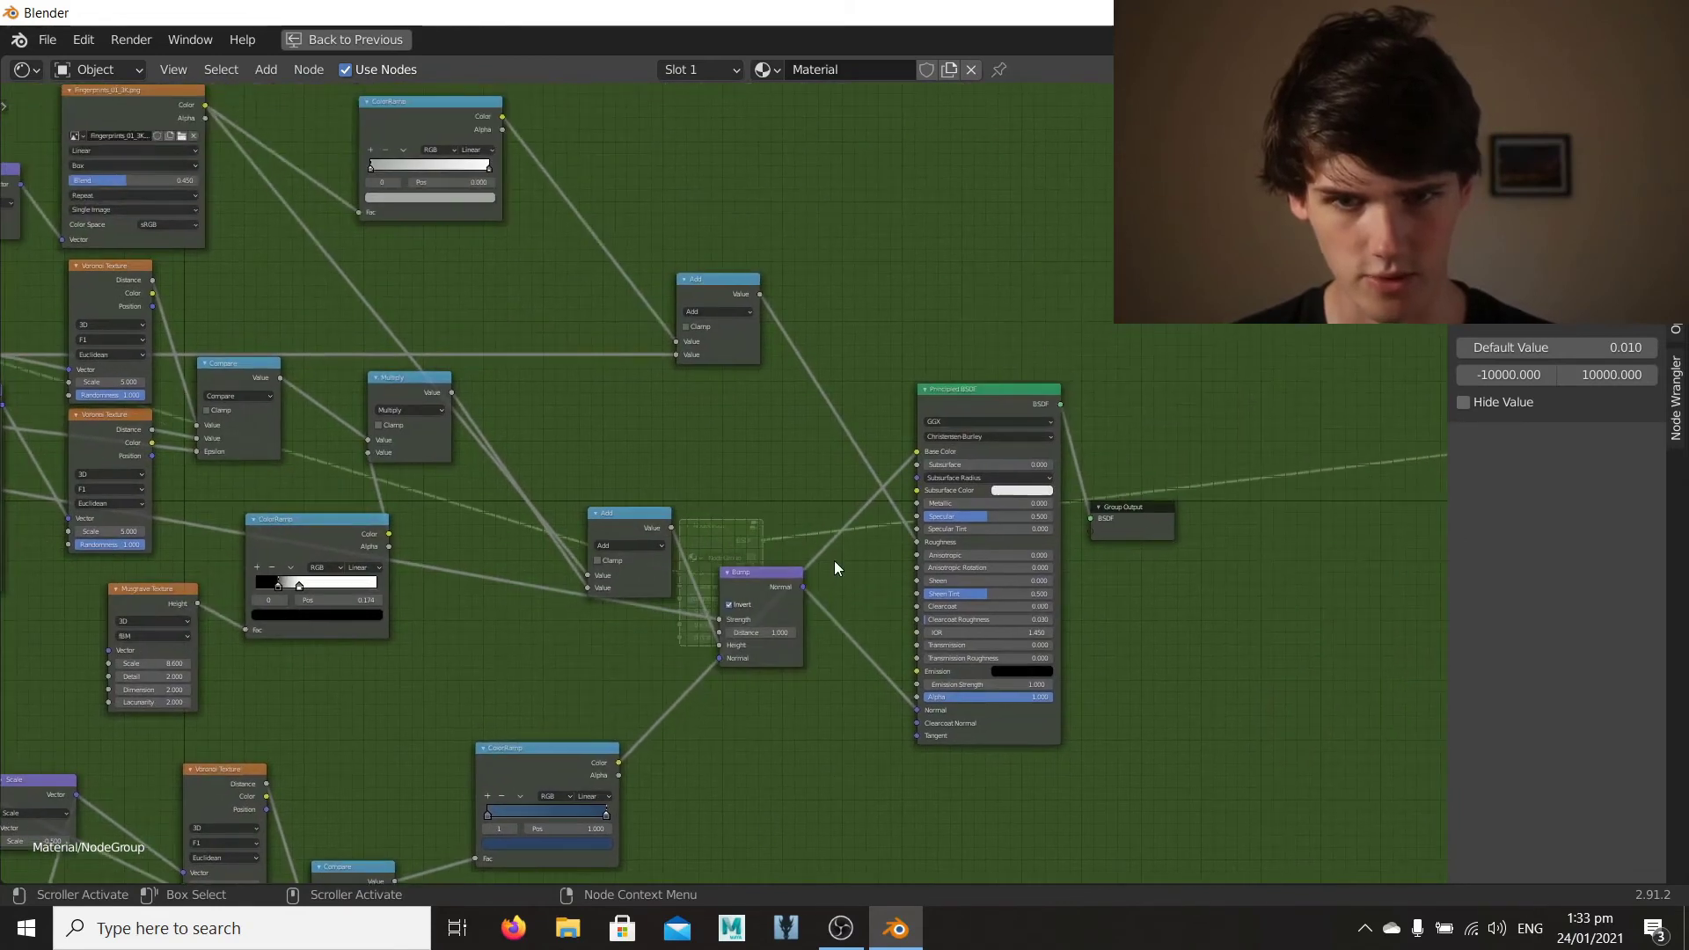
scroll(832, 540, down, 1)
middle_drag(540, 563, 817, 503)
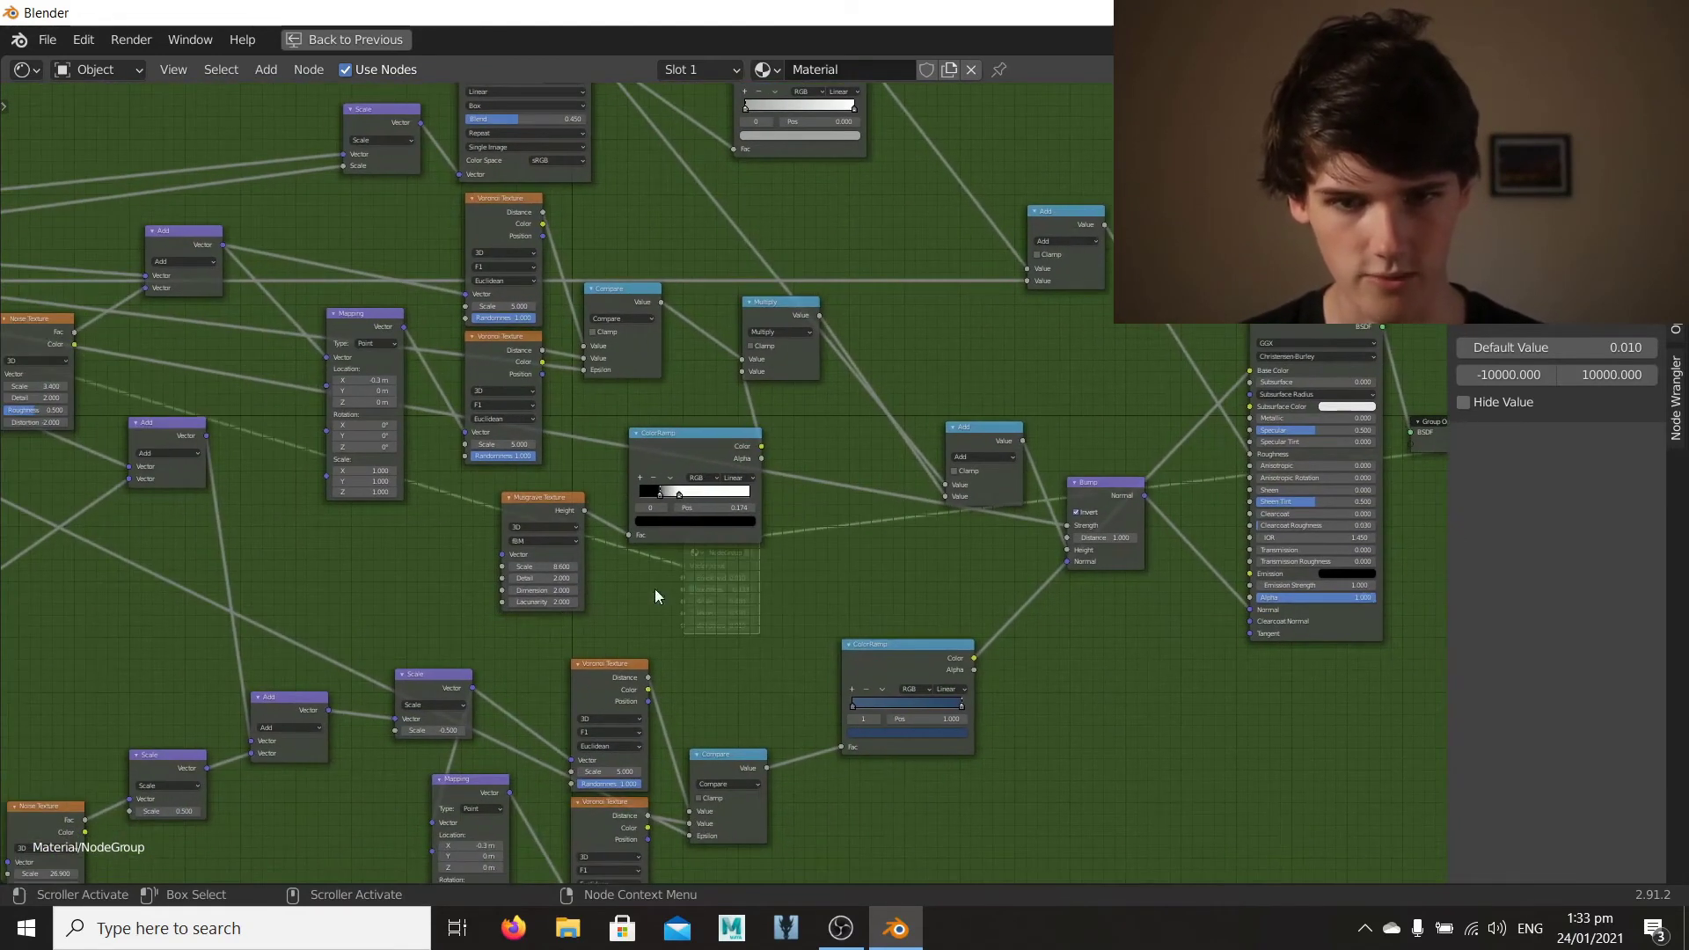
middle_drag(655, 589, 794, 581)
scroll(818, 561, down, 1)
scroll(809, 554, down, 1)
middle_drag(613, 527, 943, 551)
scroll(942, 550, up, 1)
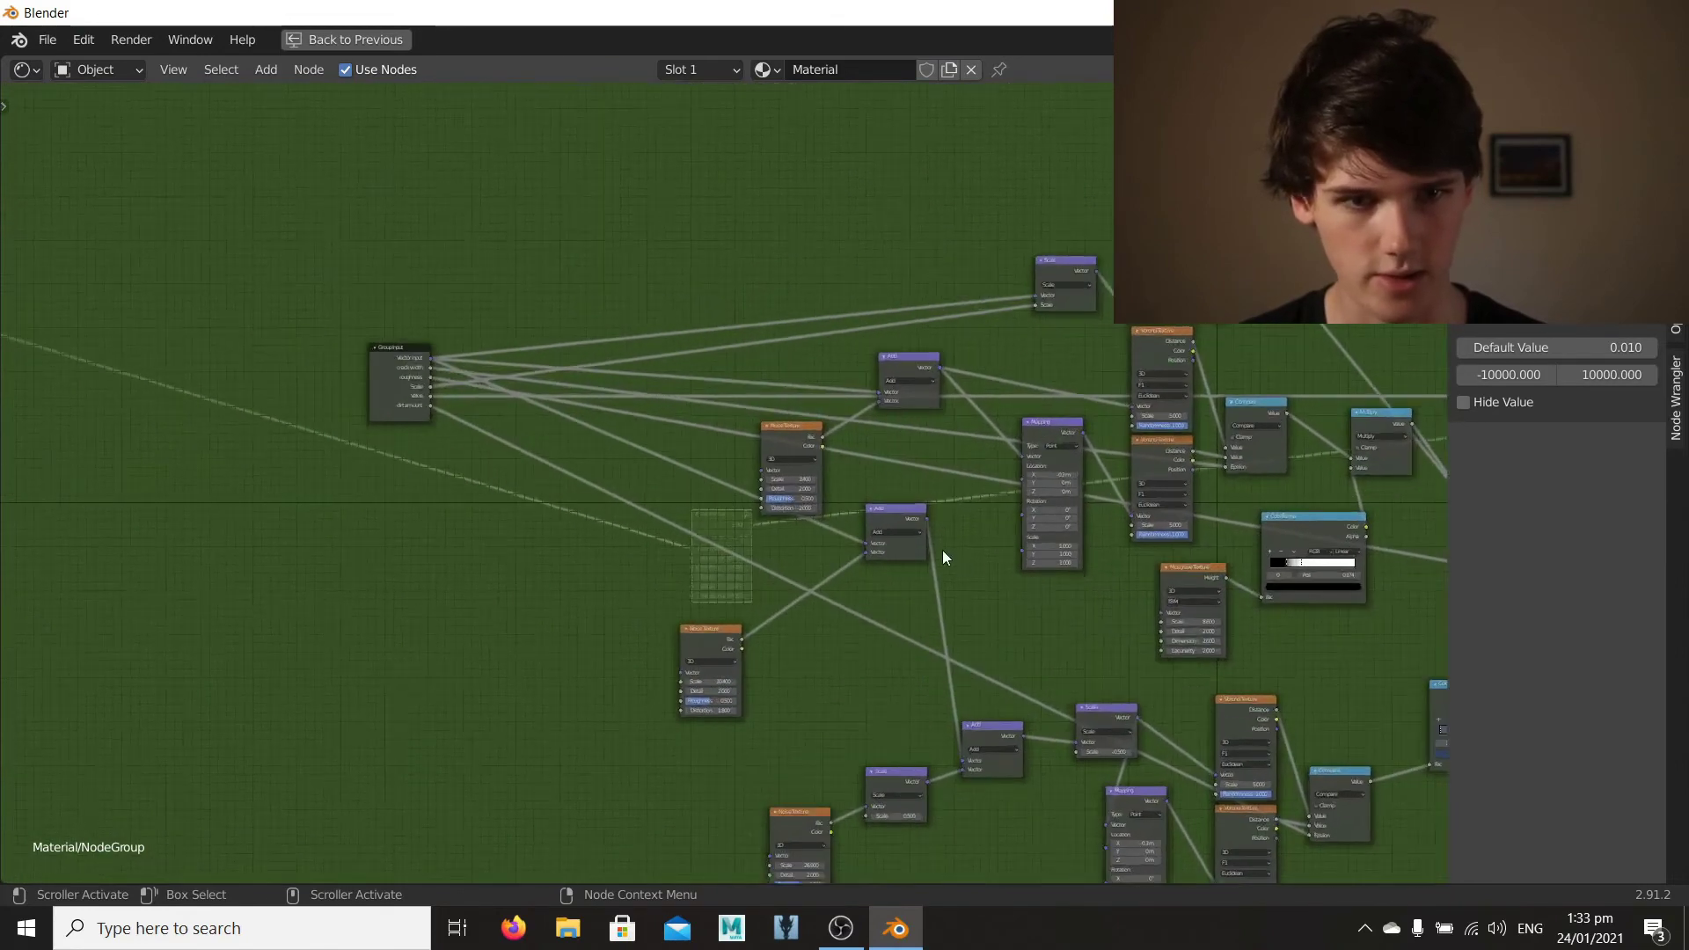
Step: Expose the Principled BSDF's Base Color as a new group input and show that input's settings
scroll(942, 551, up, 1)
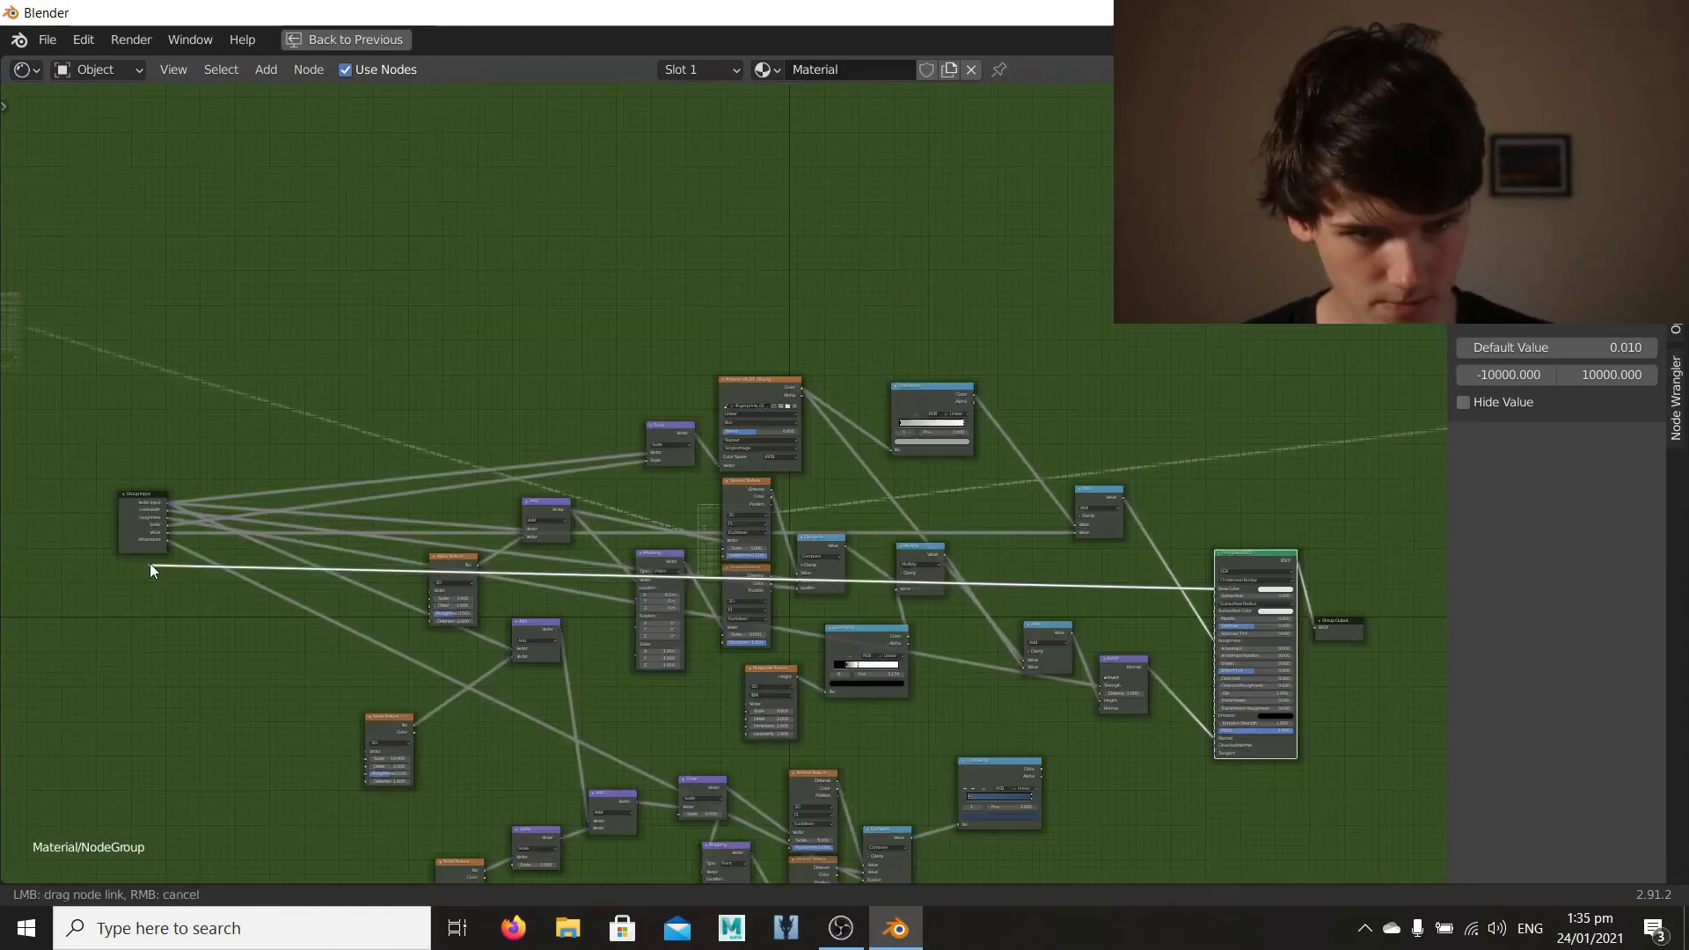
drag(150, 564, 169, 549)
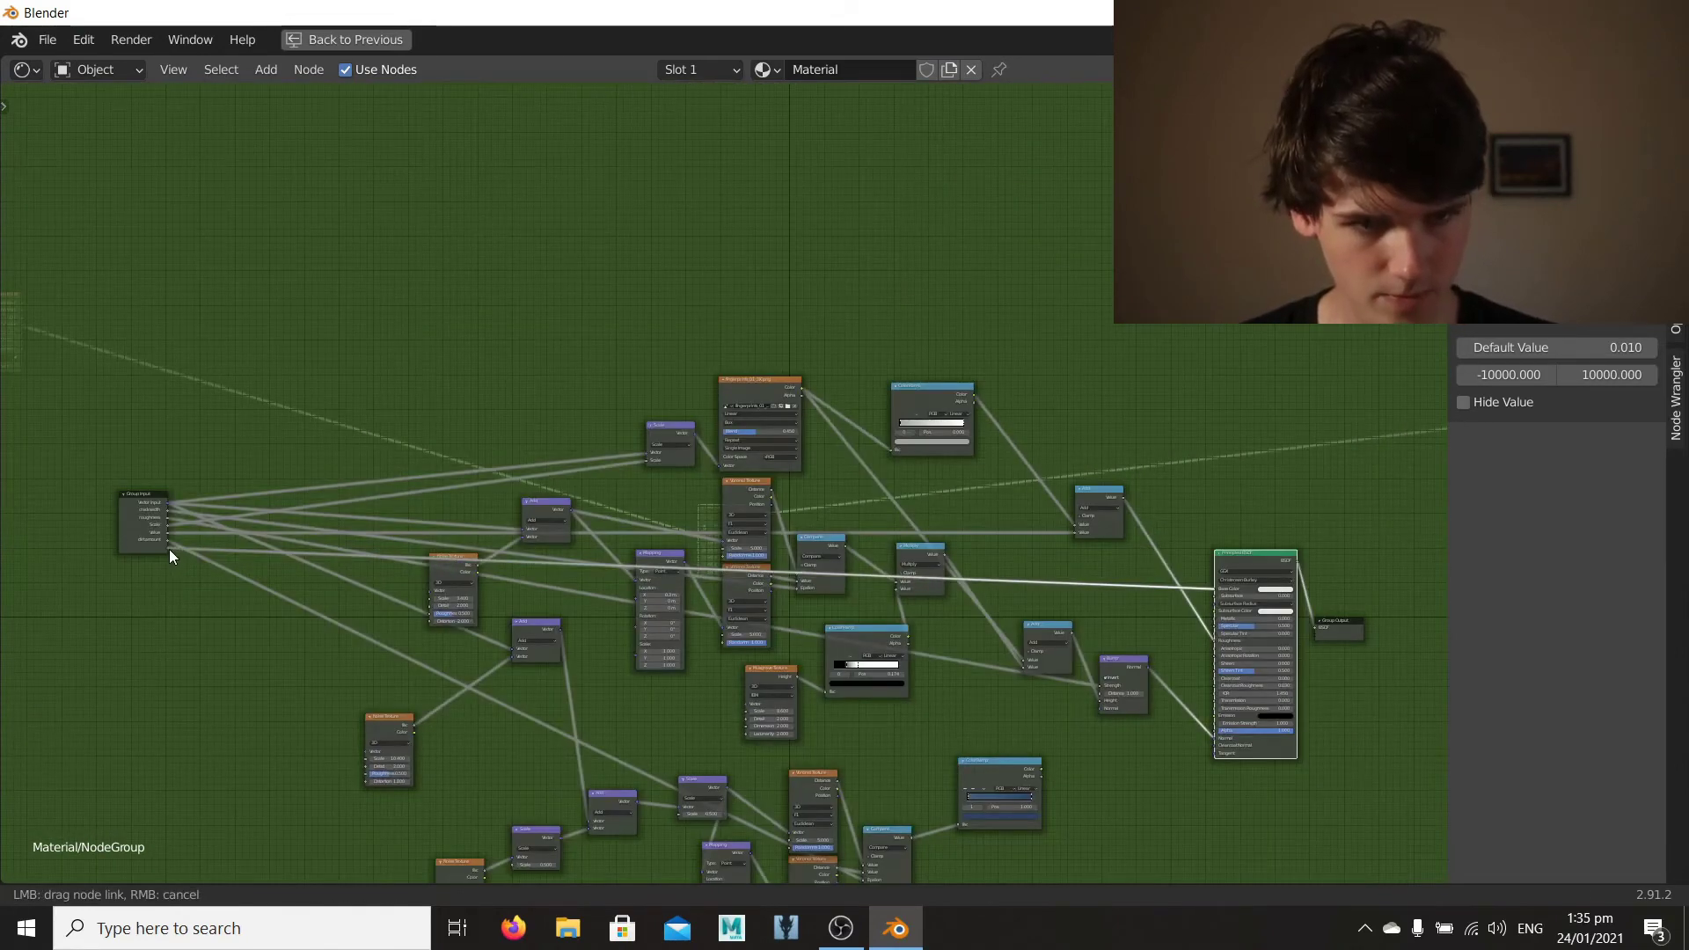
middle_drag(255, 586, 774, 581)
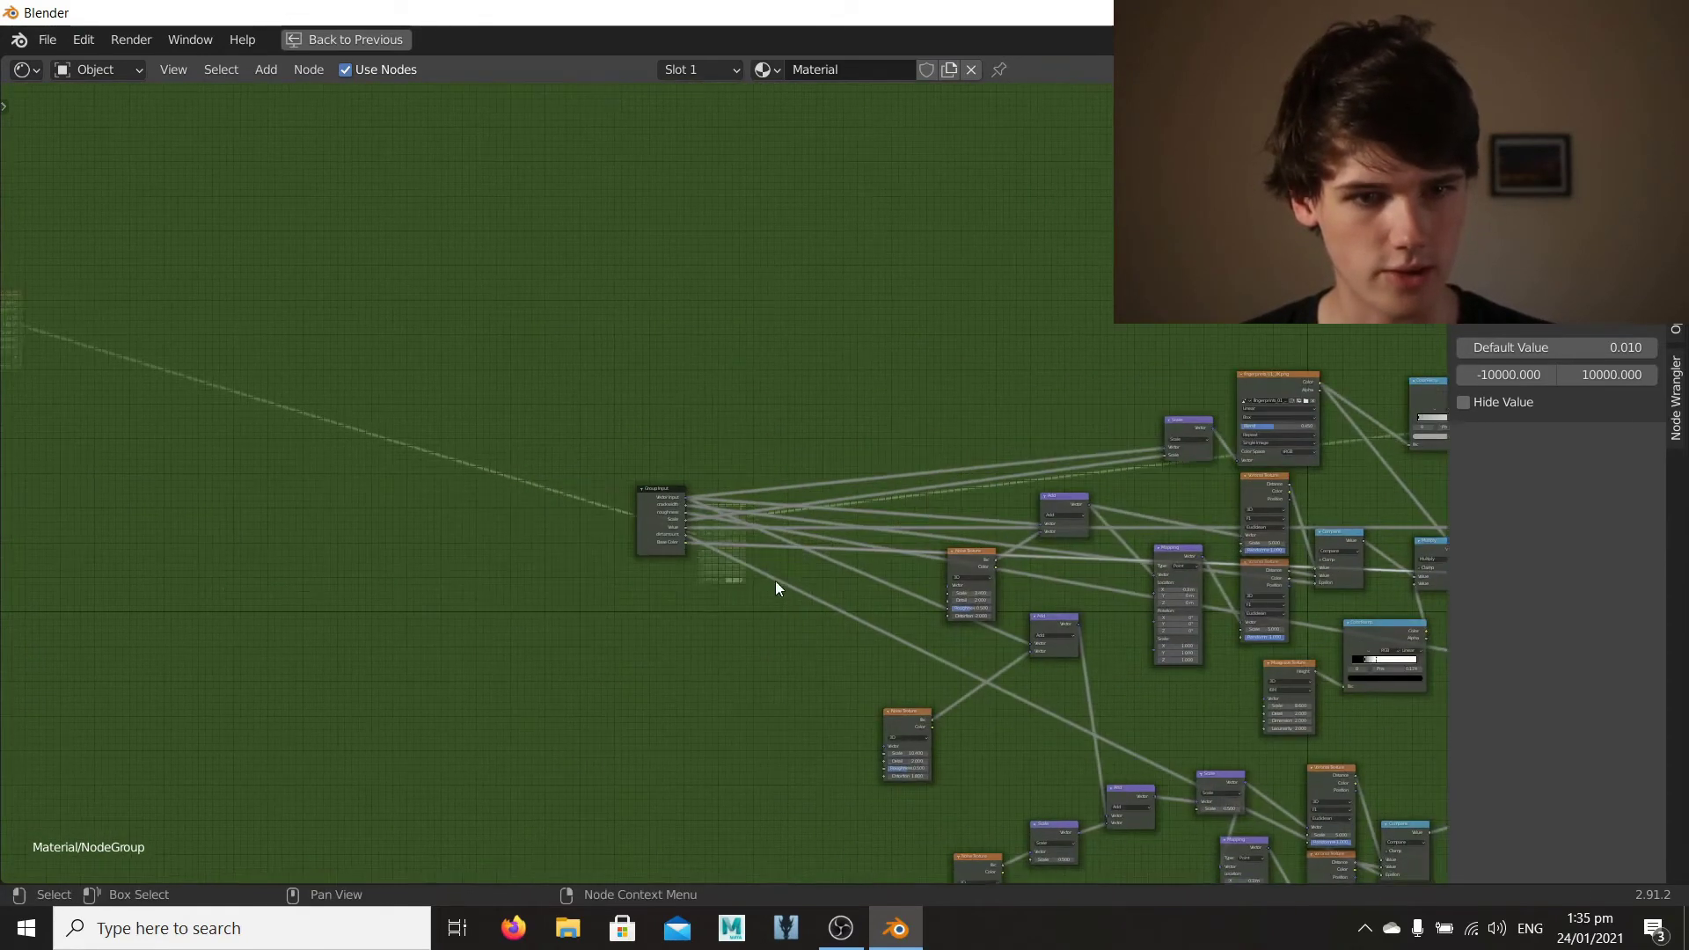
scroll(783, 578, up, 3)
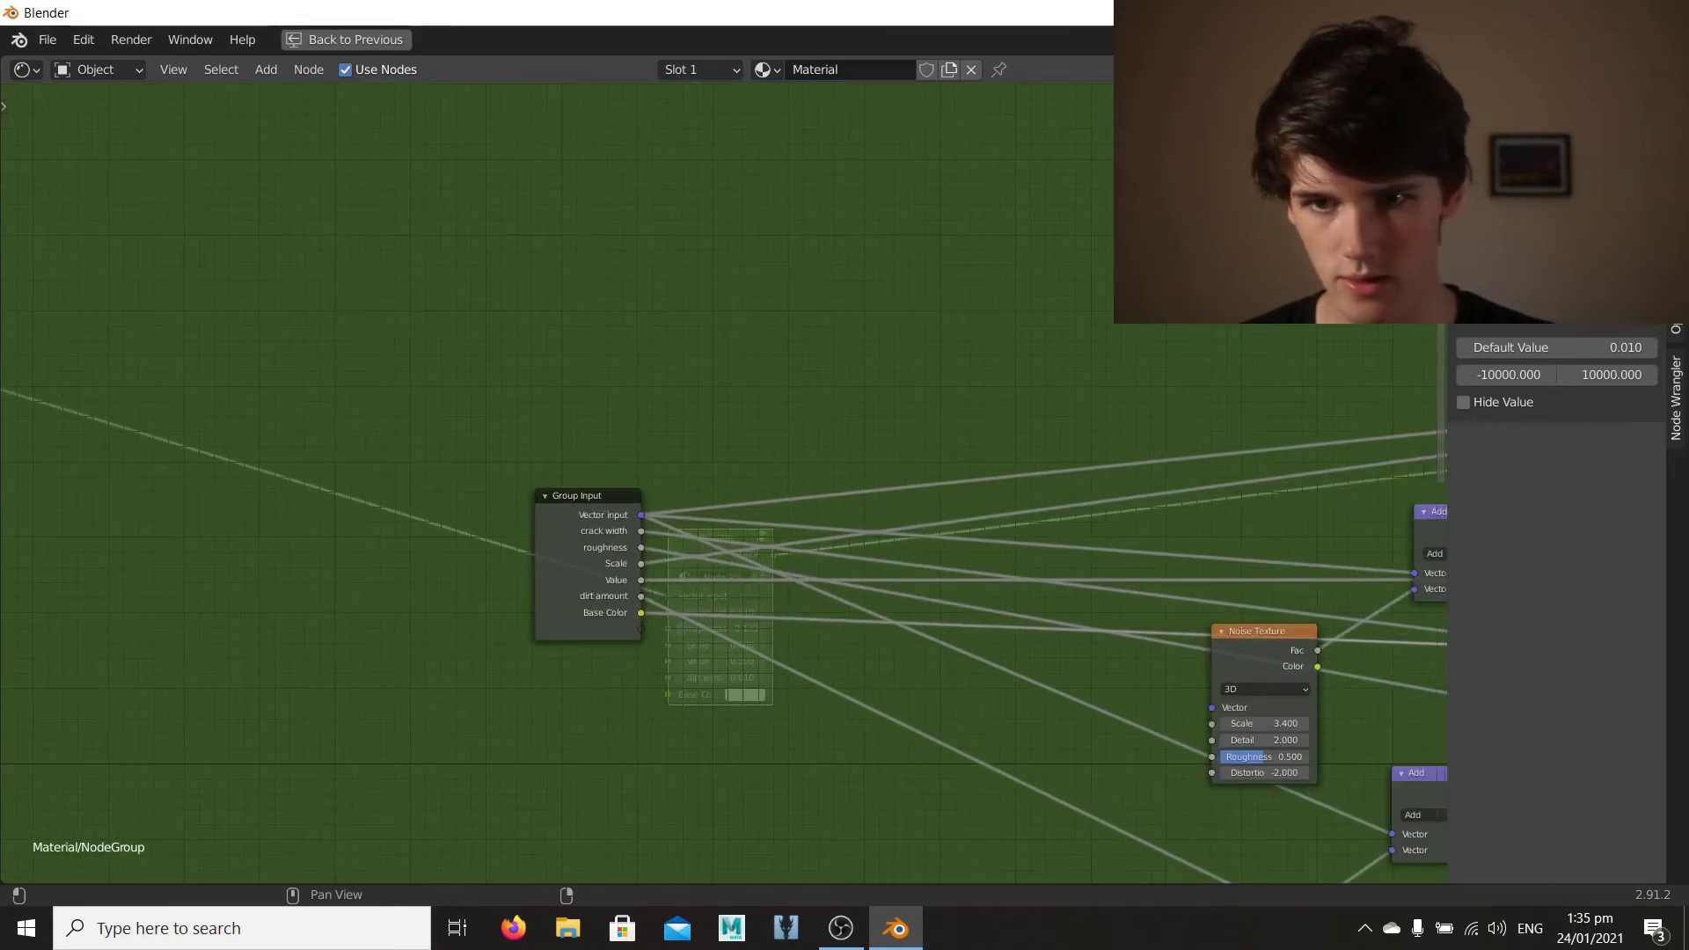
click(1497, 255)
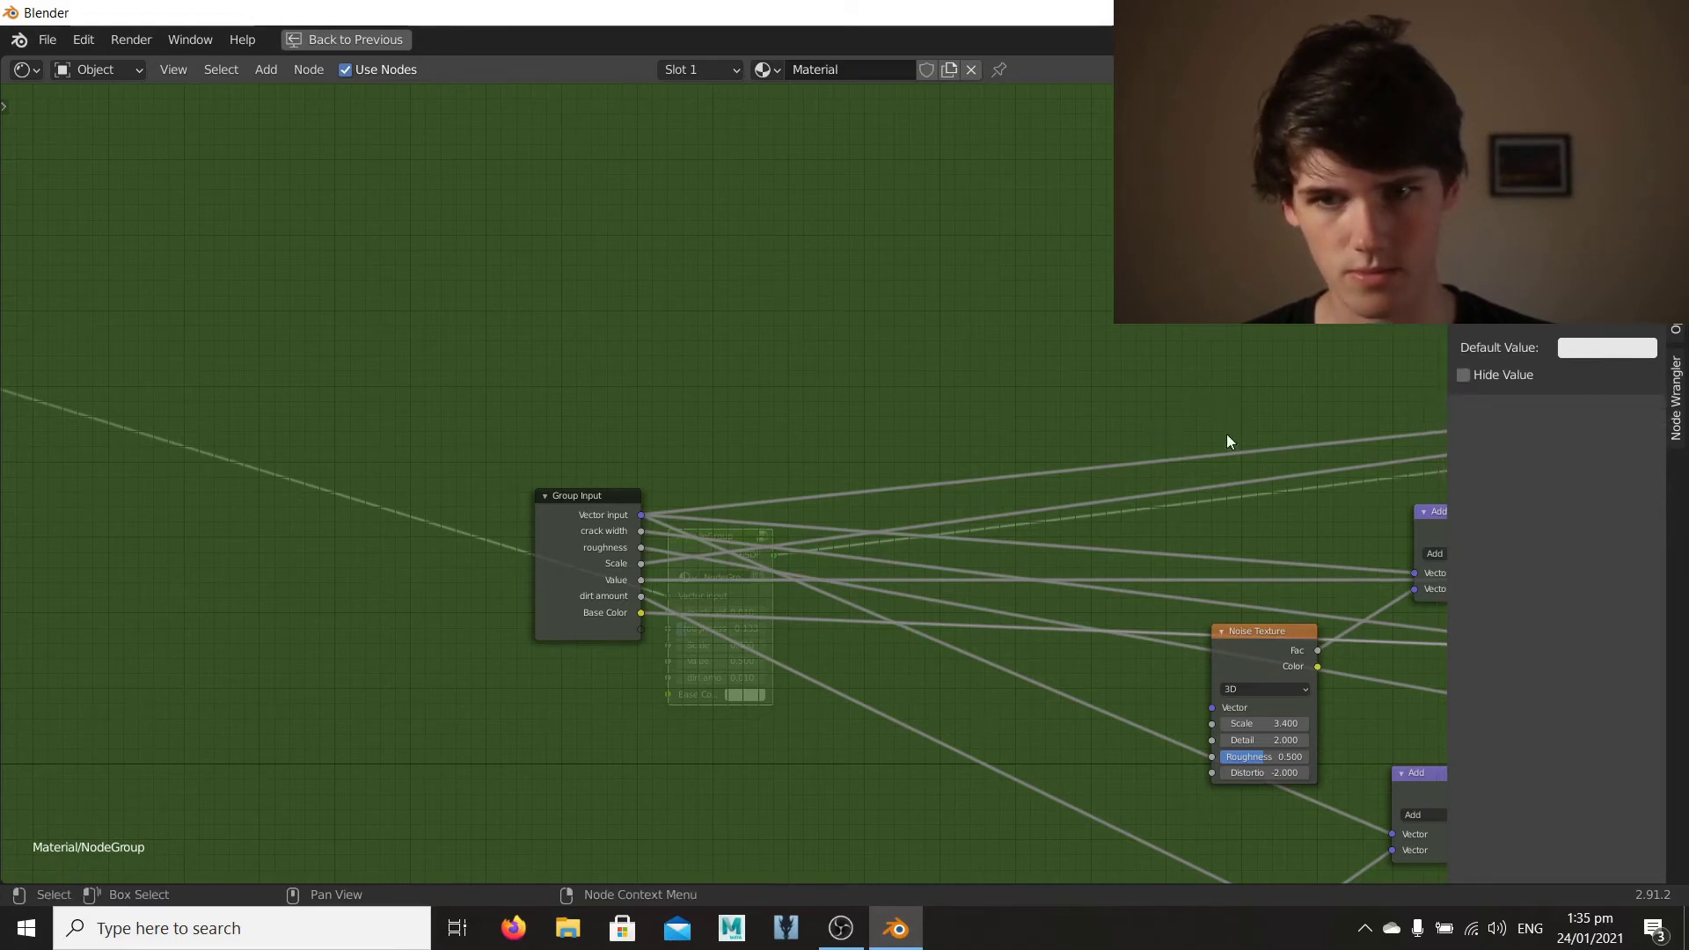
Step: Examine the node network from the Group Input across to the unconnected blue ColorRamp and the Principled BSDF's Base Color link
middle_drag(1243, 615, 734, 454)
scroll(733, 453, down, 2)
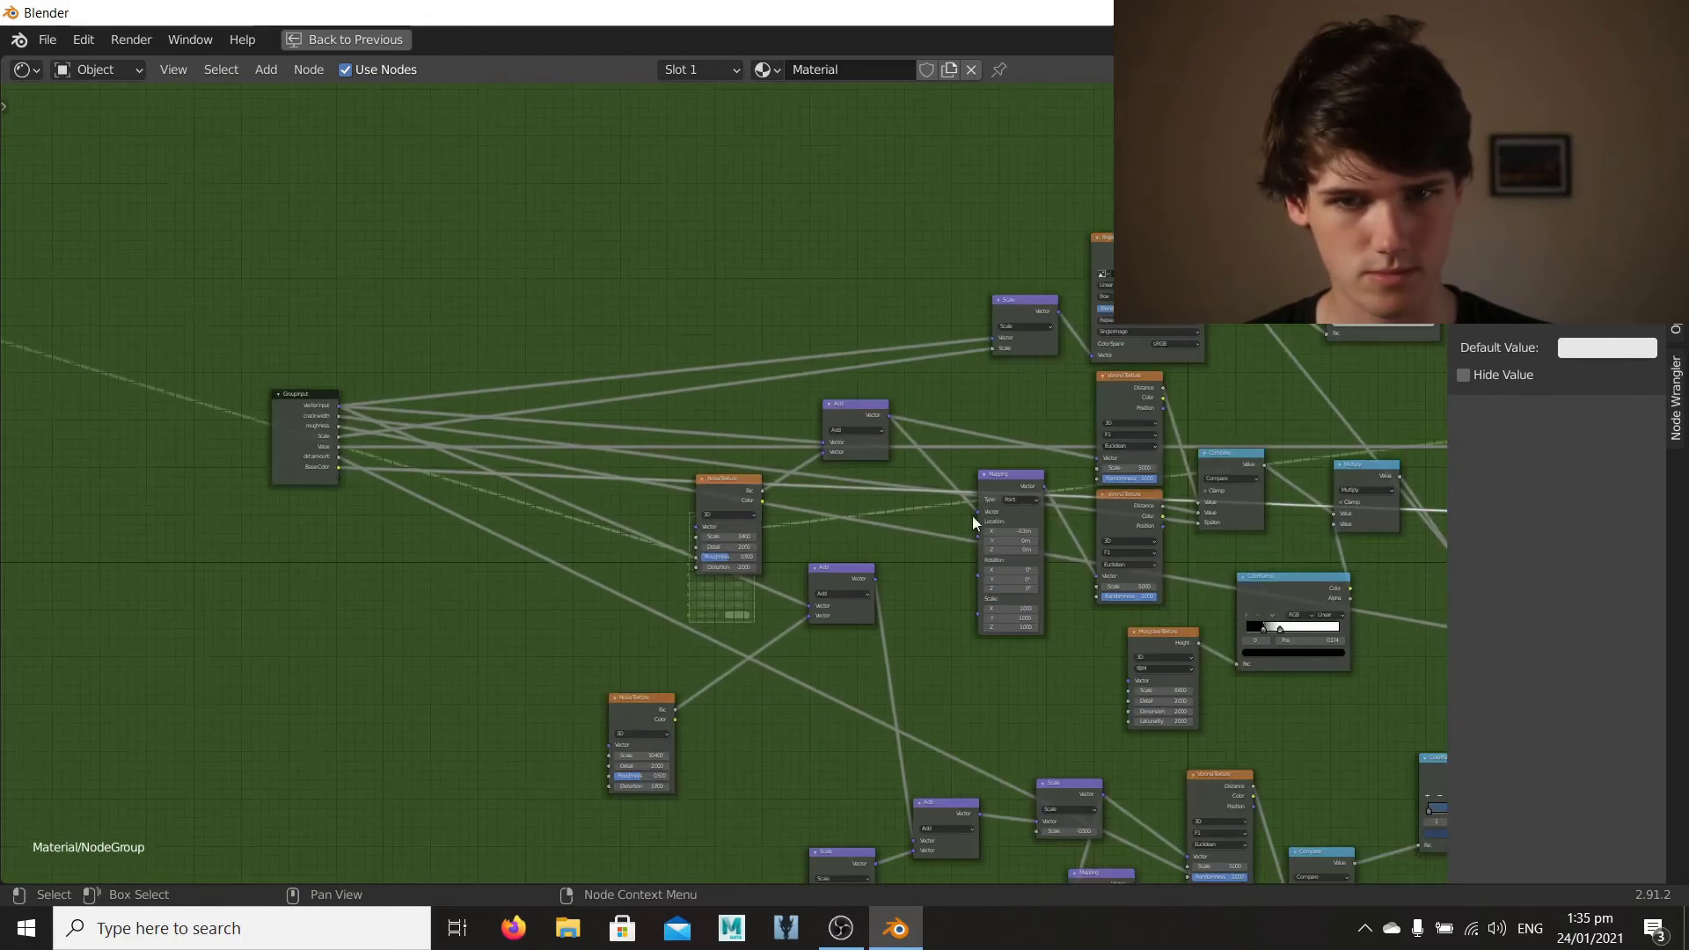
middle_drag(1318, 628, 710, 514)
scroll(641, 556, up, 2)
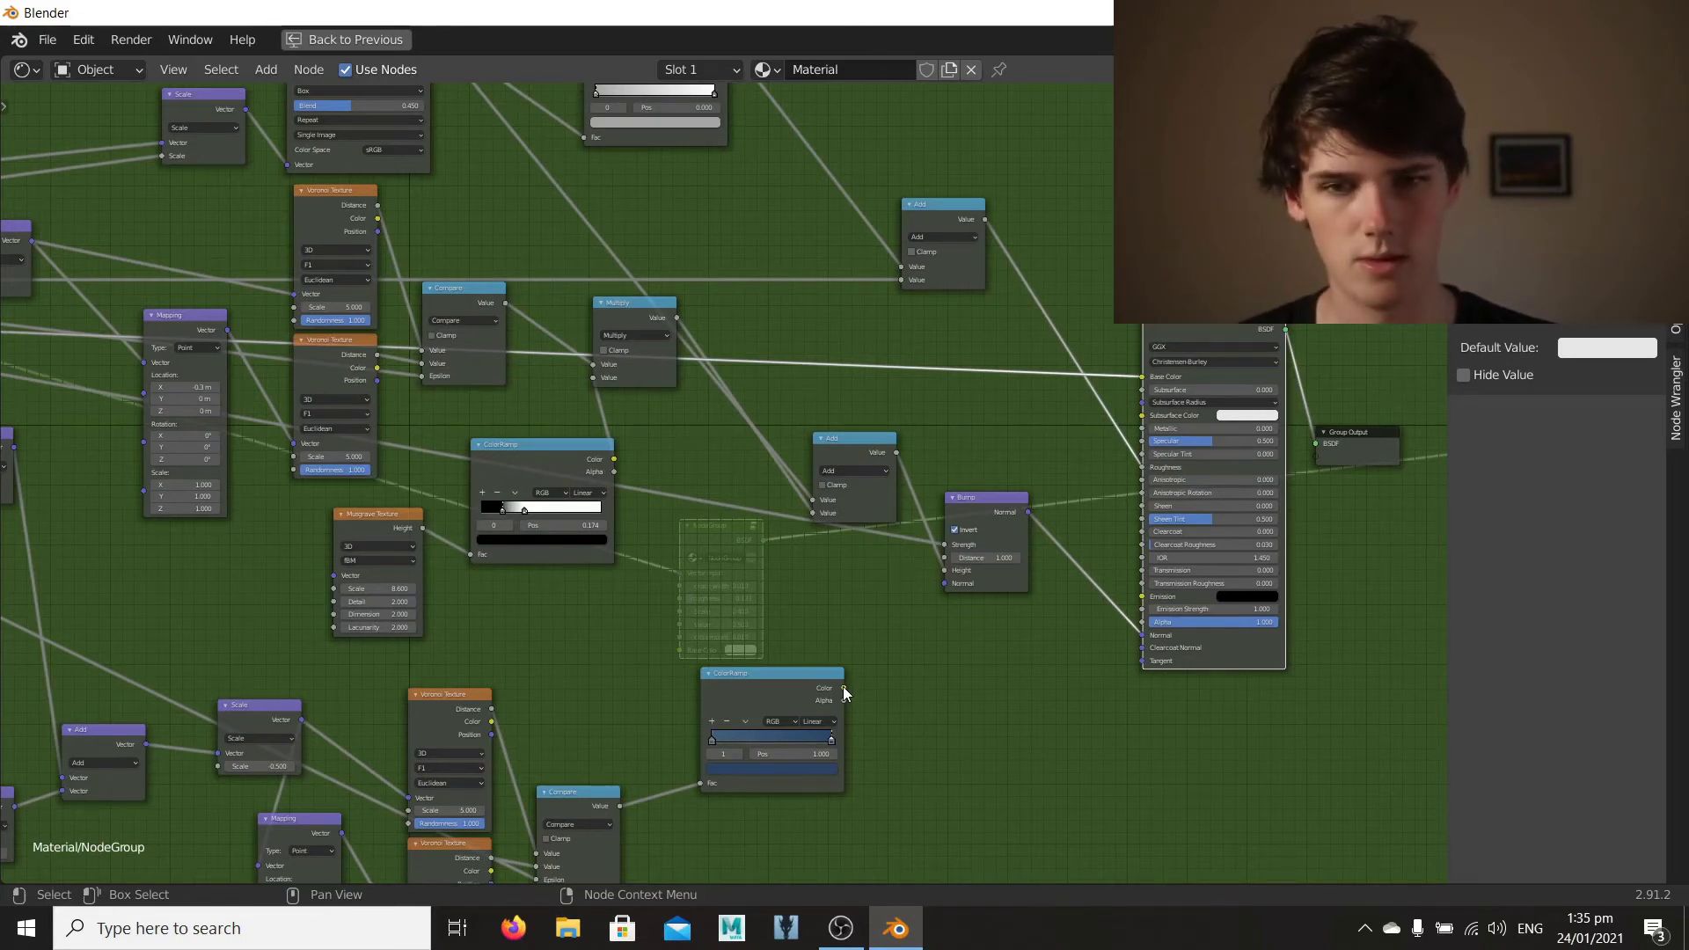
scroll(862, 541, down, 3)
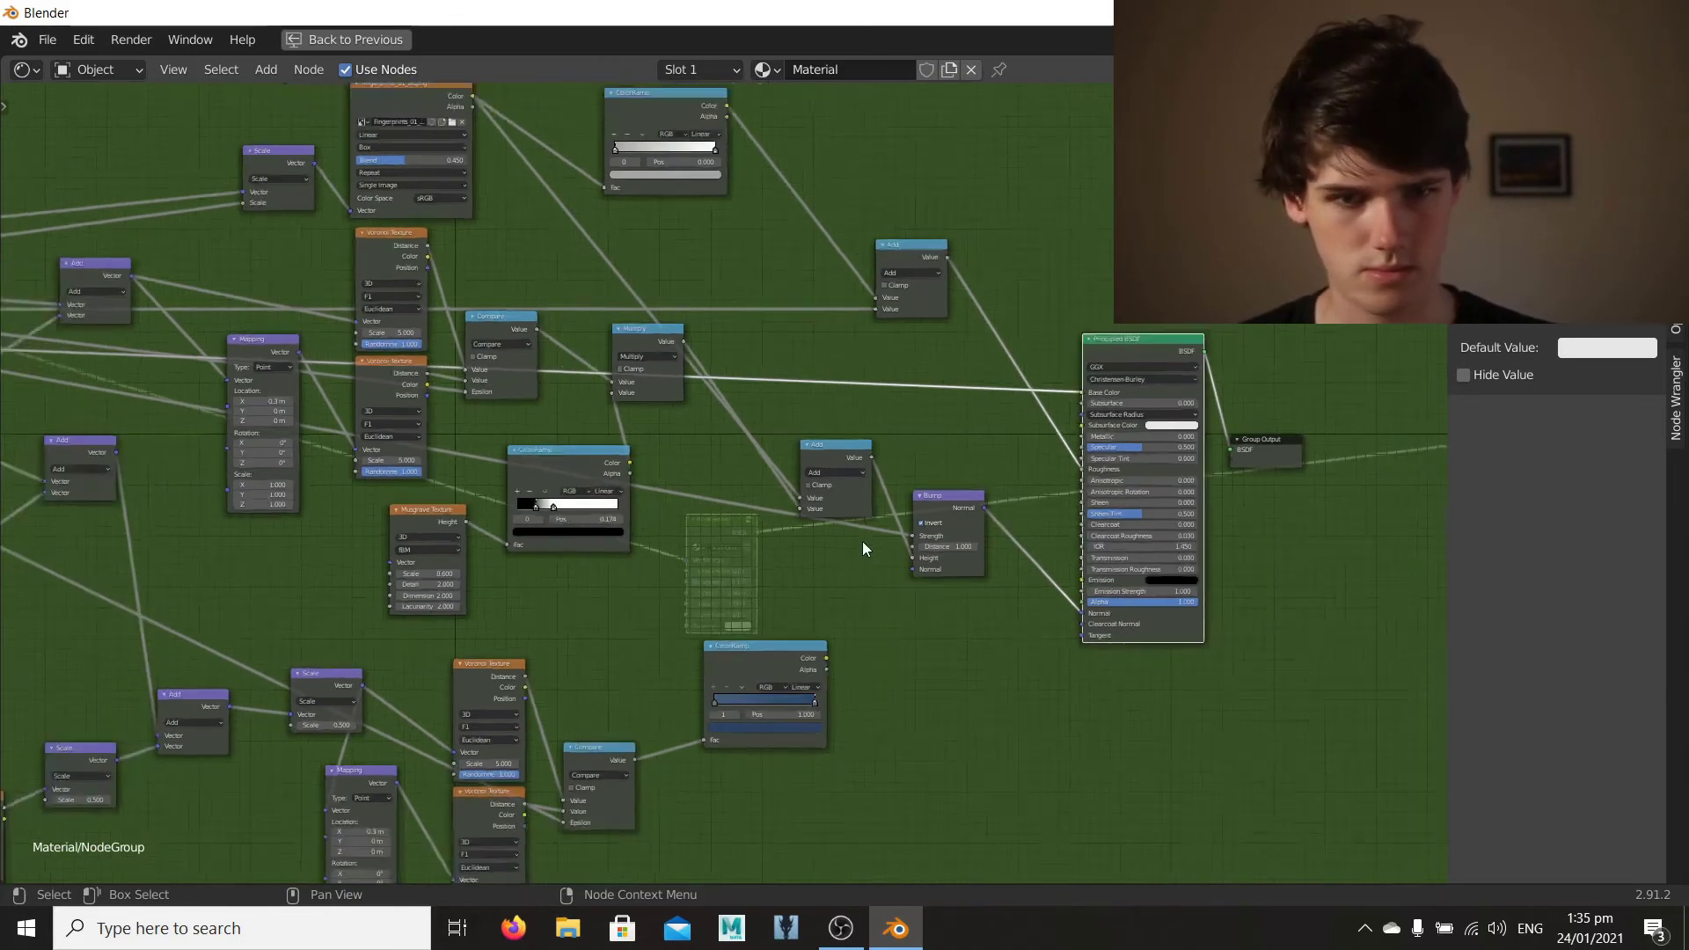
middle_drag(494, 447, 899, 503)
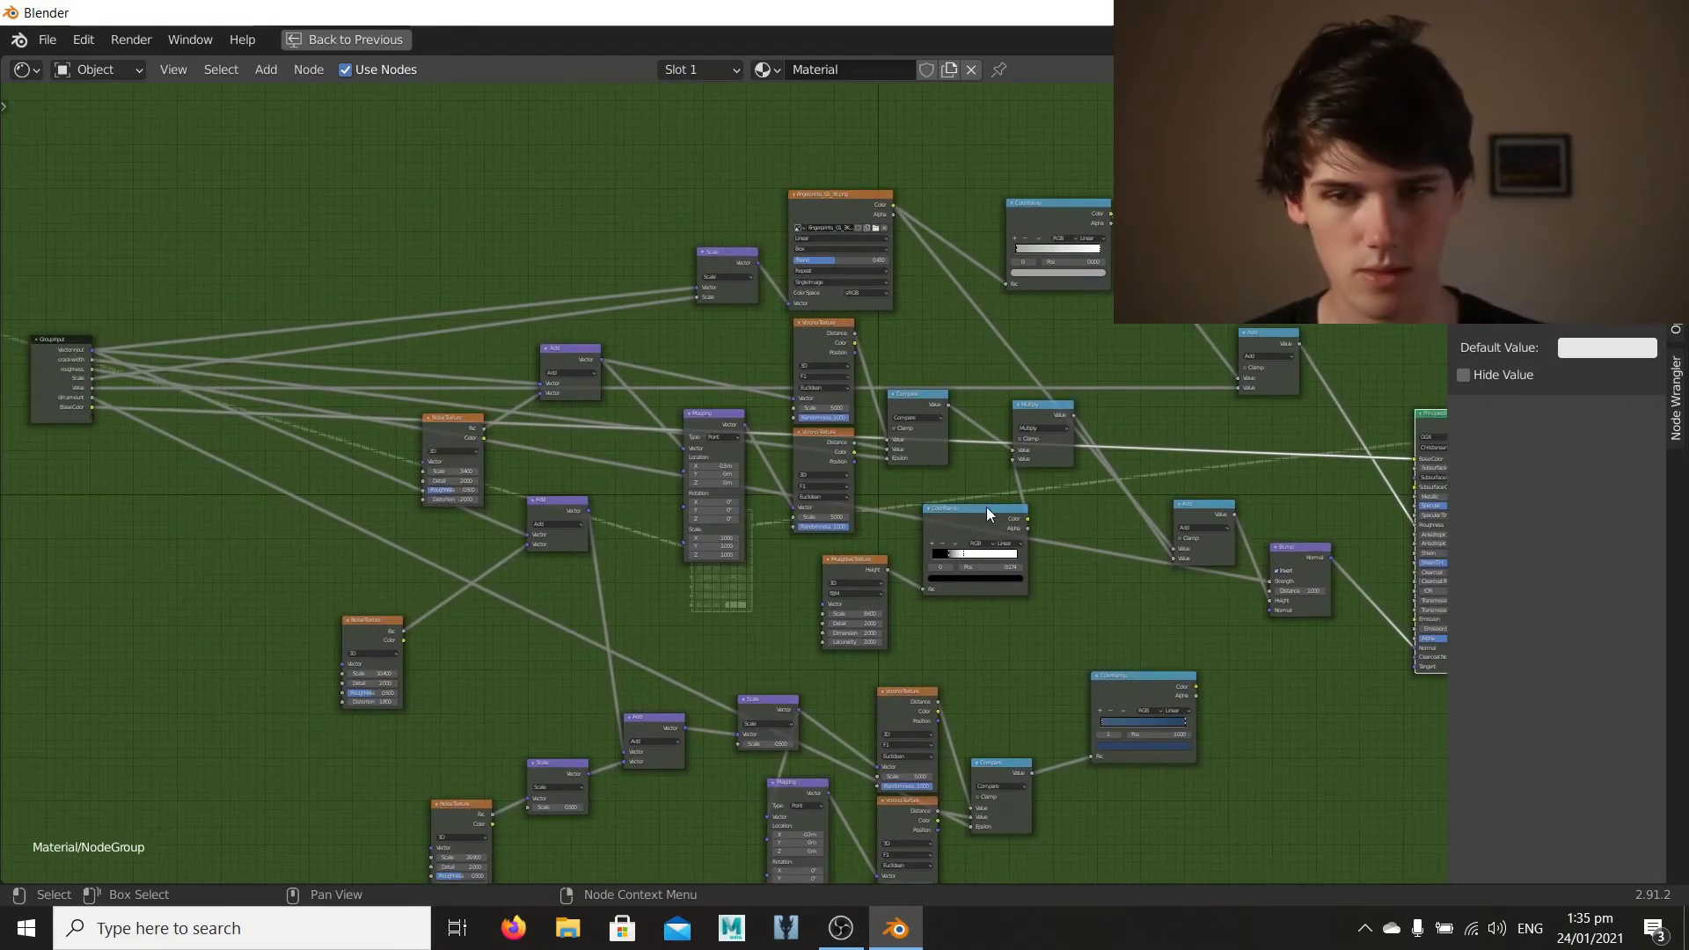
scroll(985, 507, right, 3)
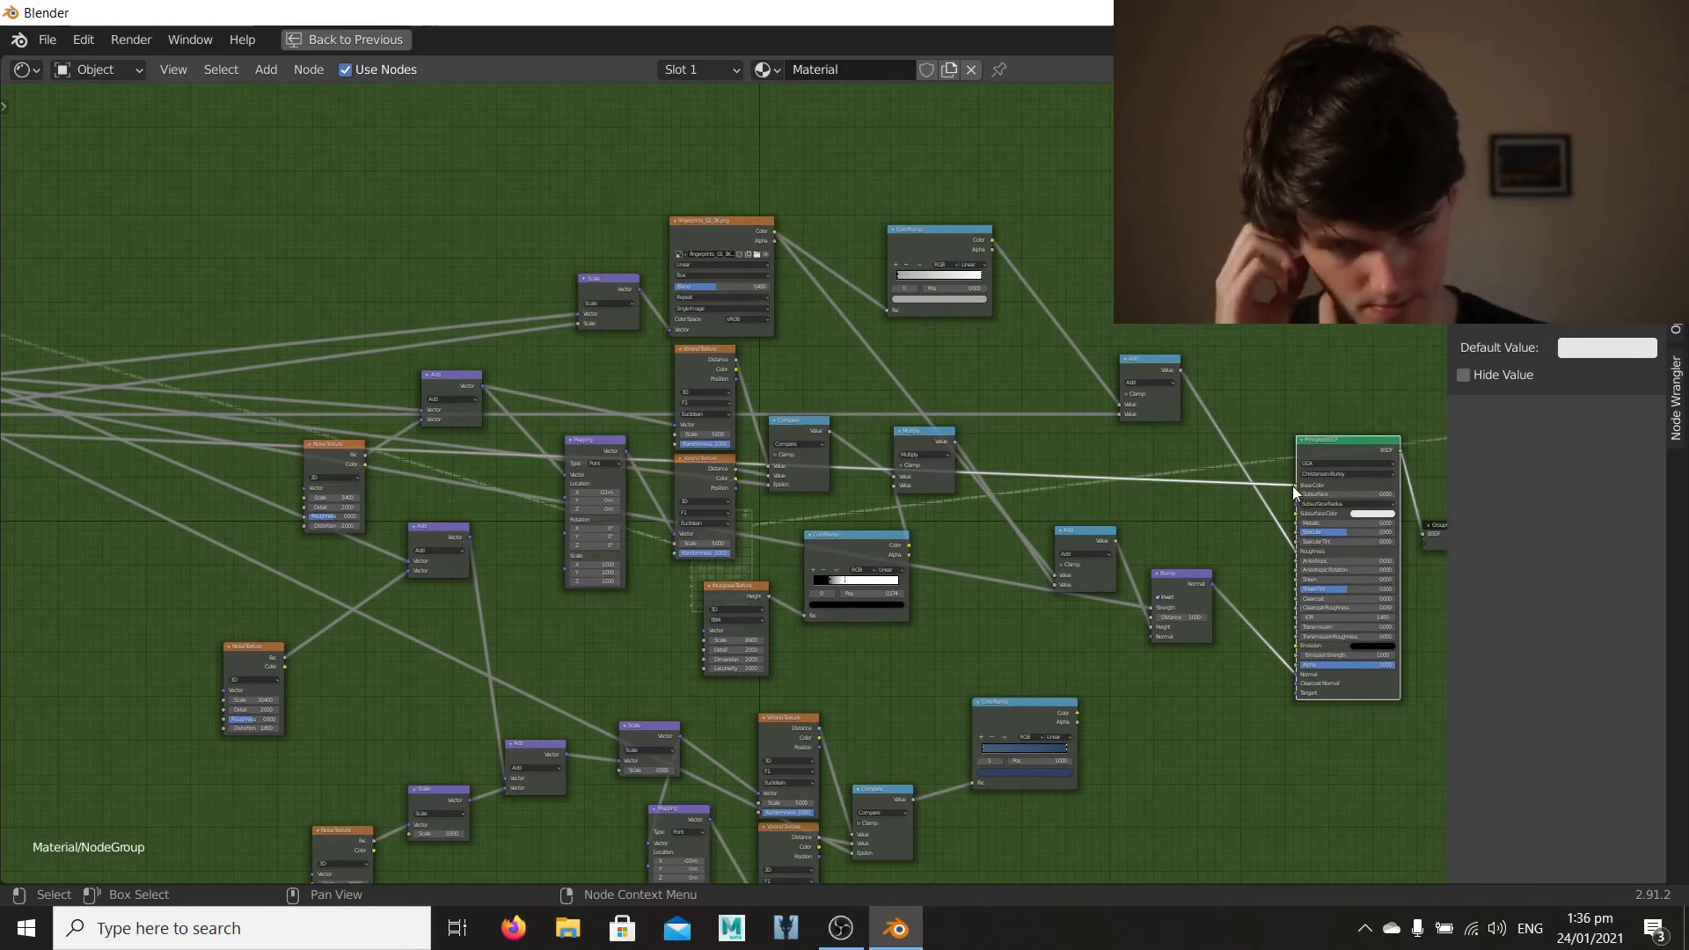
ctrl+scroll(1090, 505, right, 2)
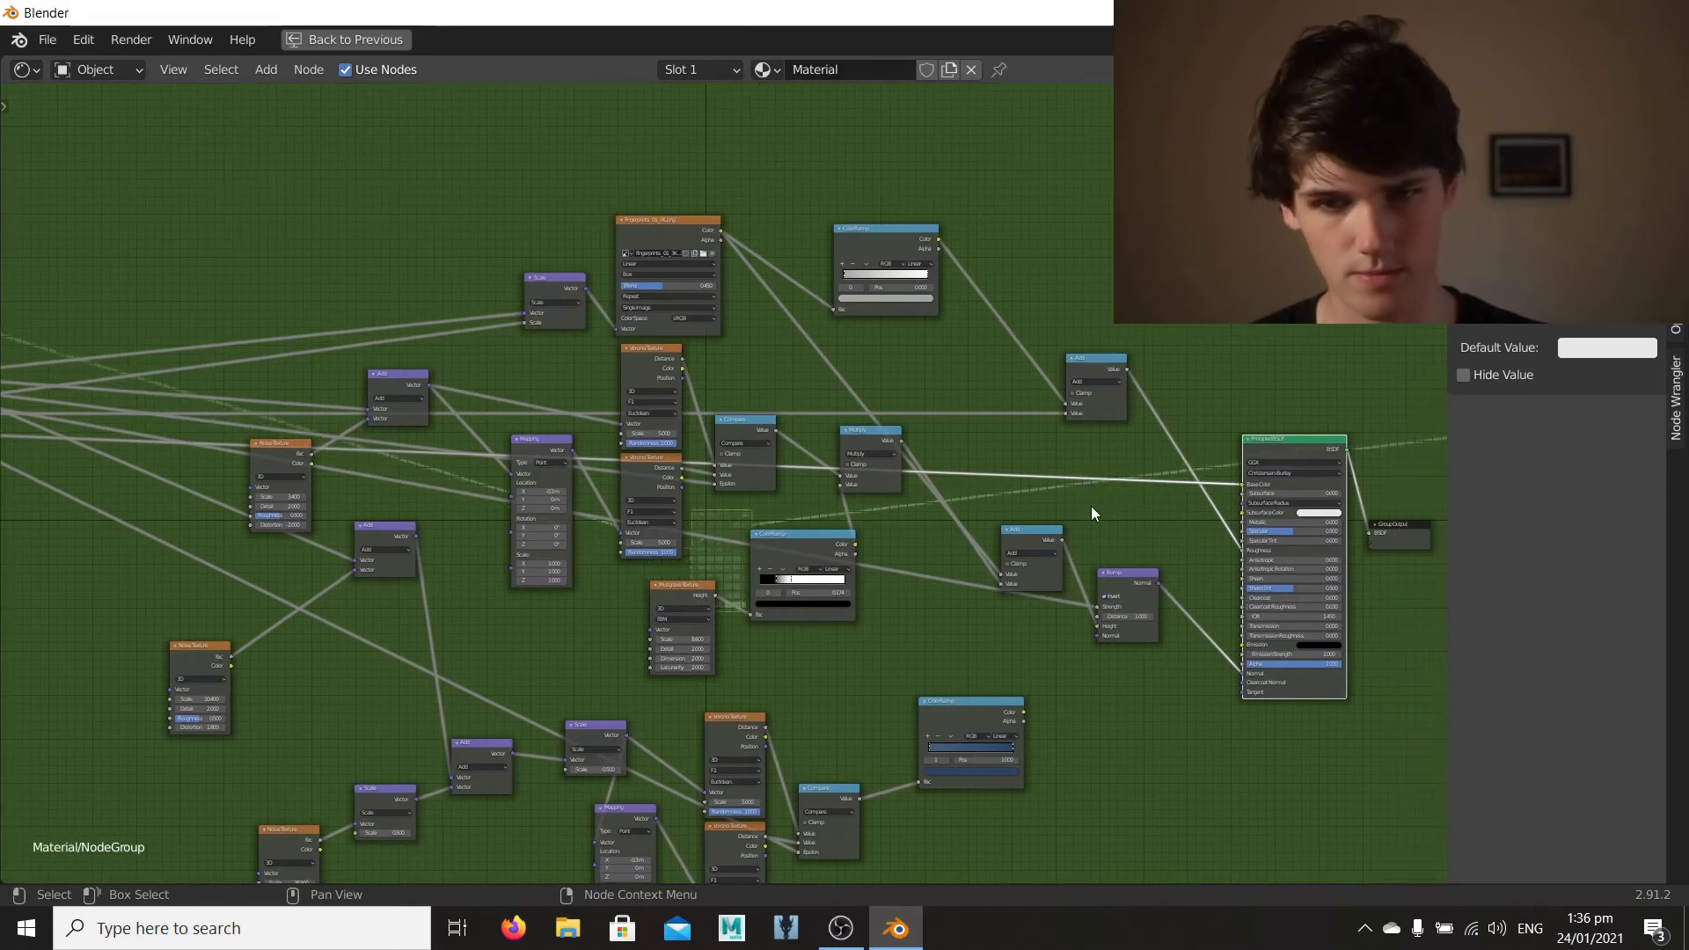
scroll(1091, 505, up, 1)
ctrl+scroll(897, 577, right, 3)
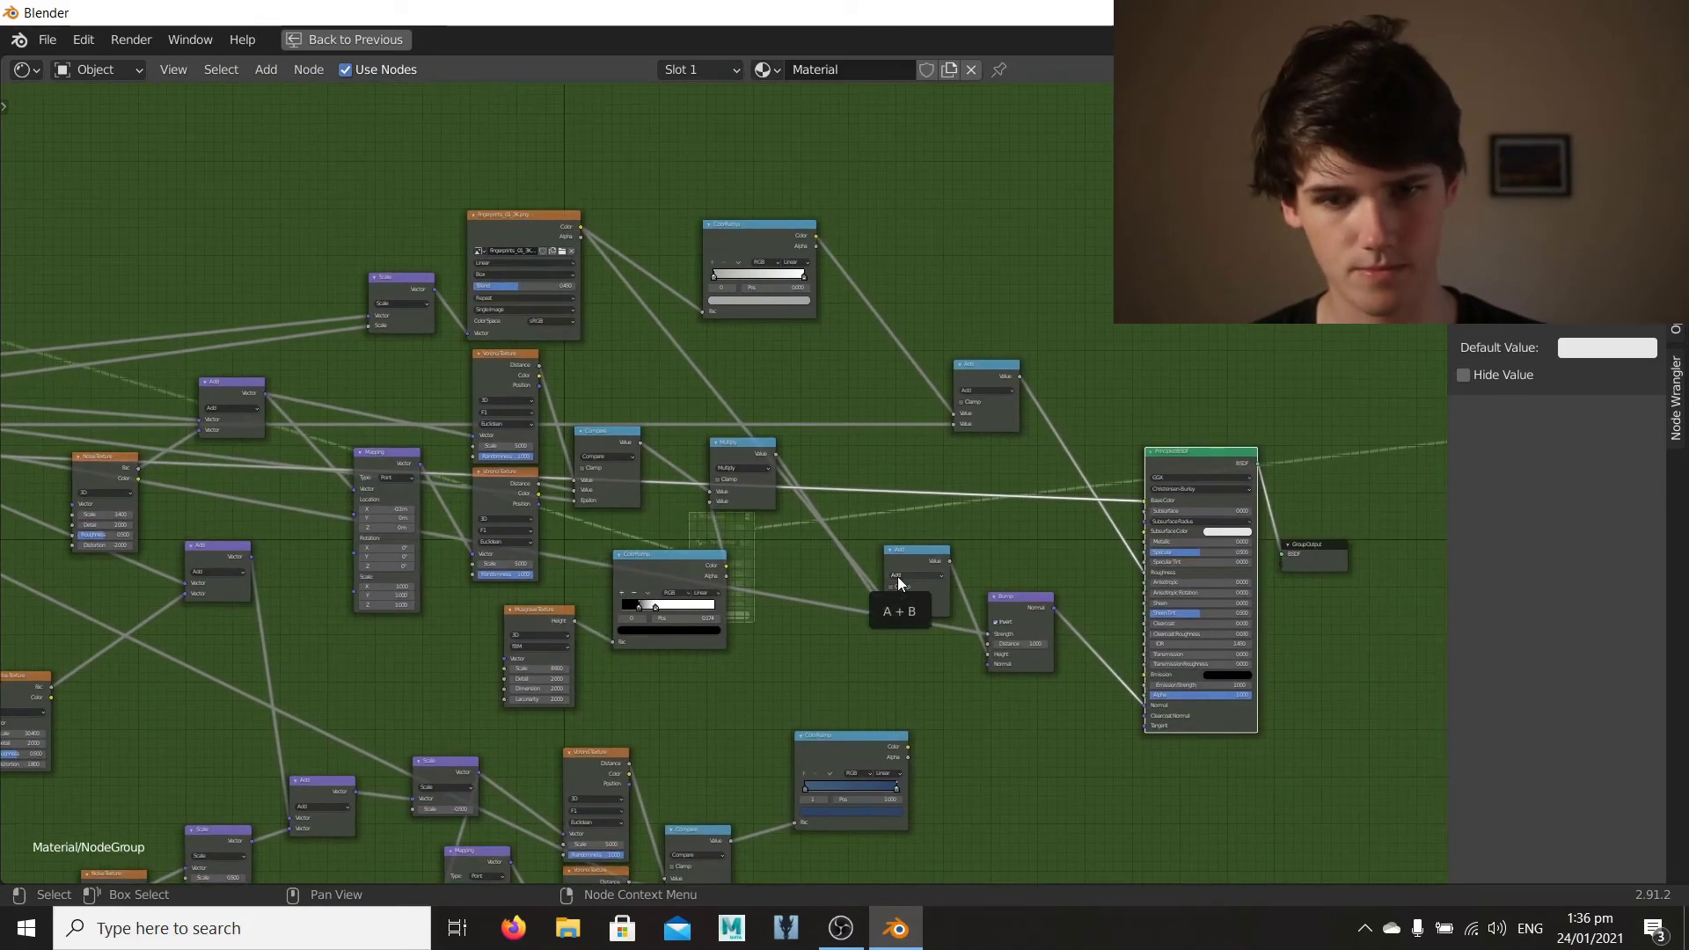
Step: Insert a MixRGB node into the Base Color link just before the Principled BSDF
key(shift+a)
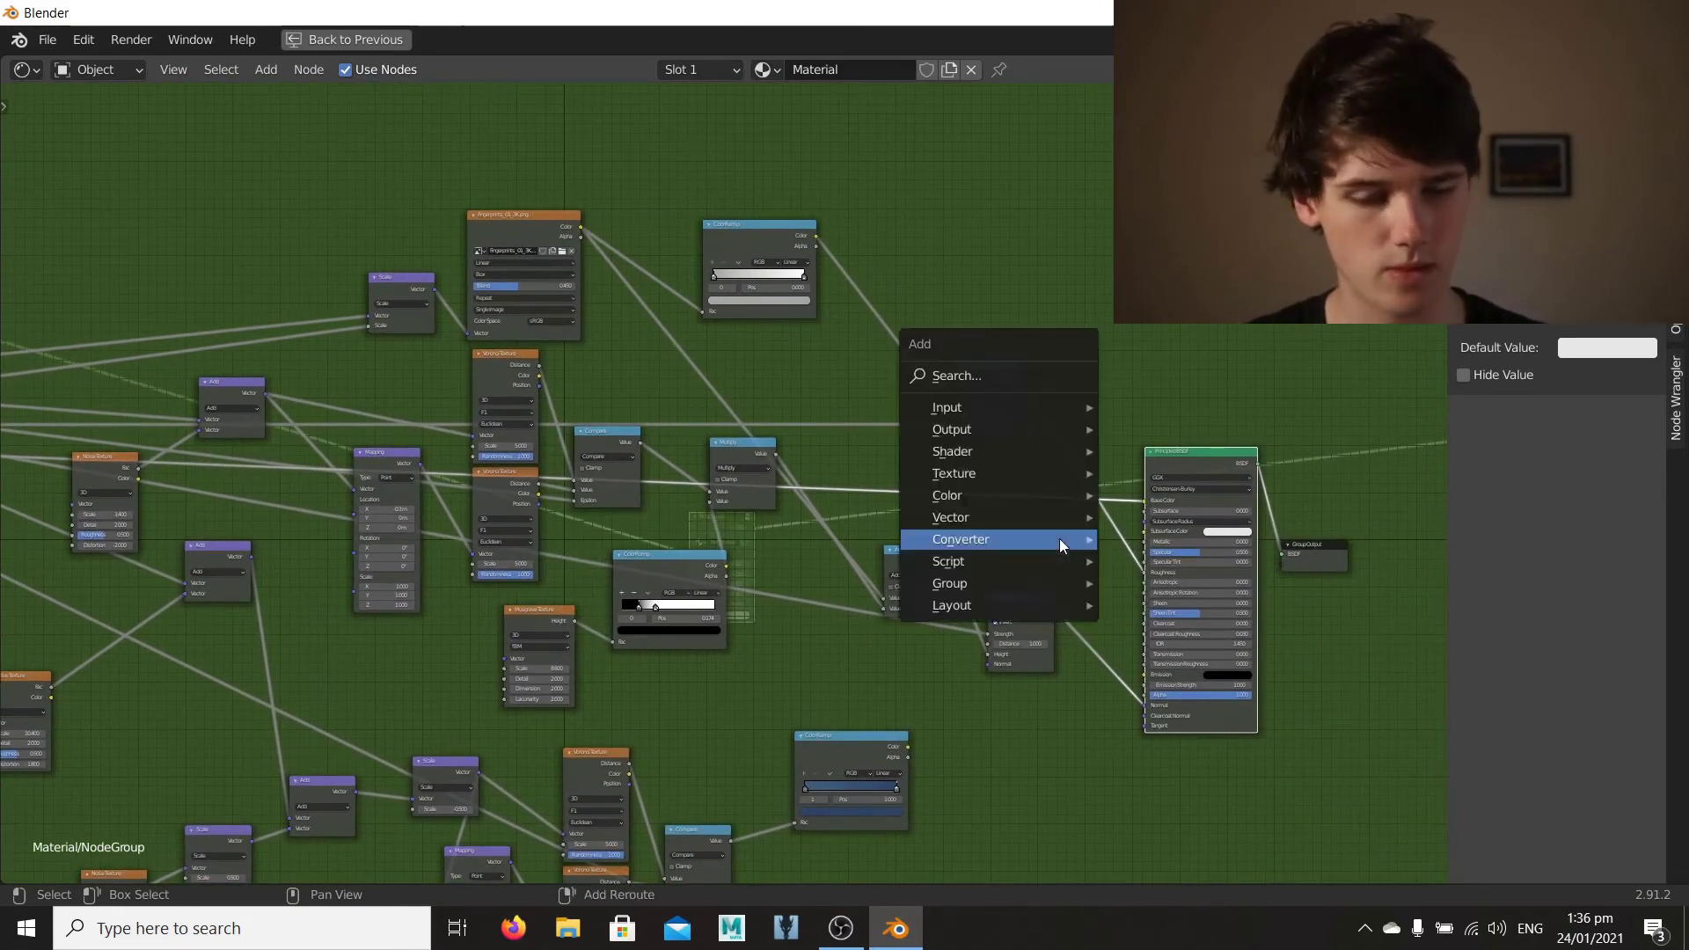
mouse_move(1059, 539)
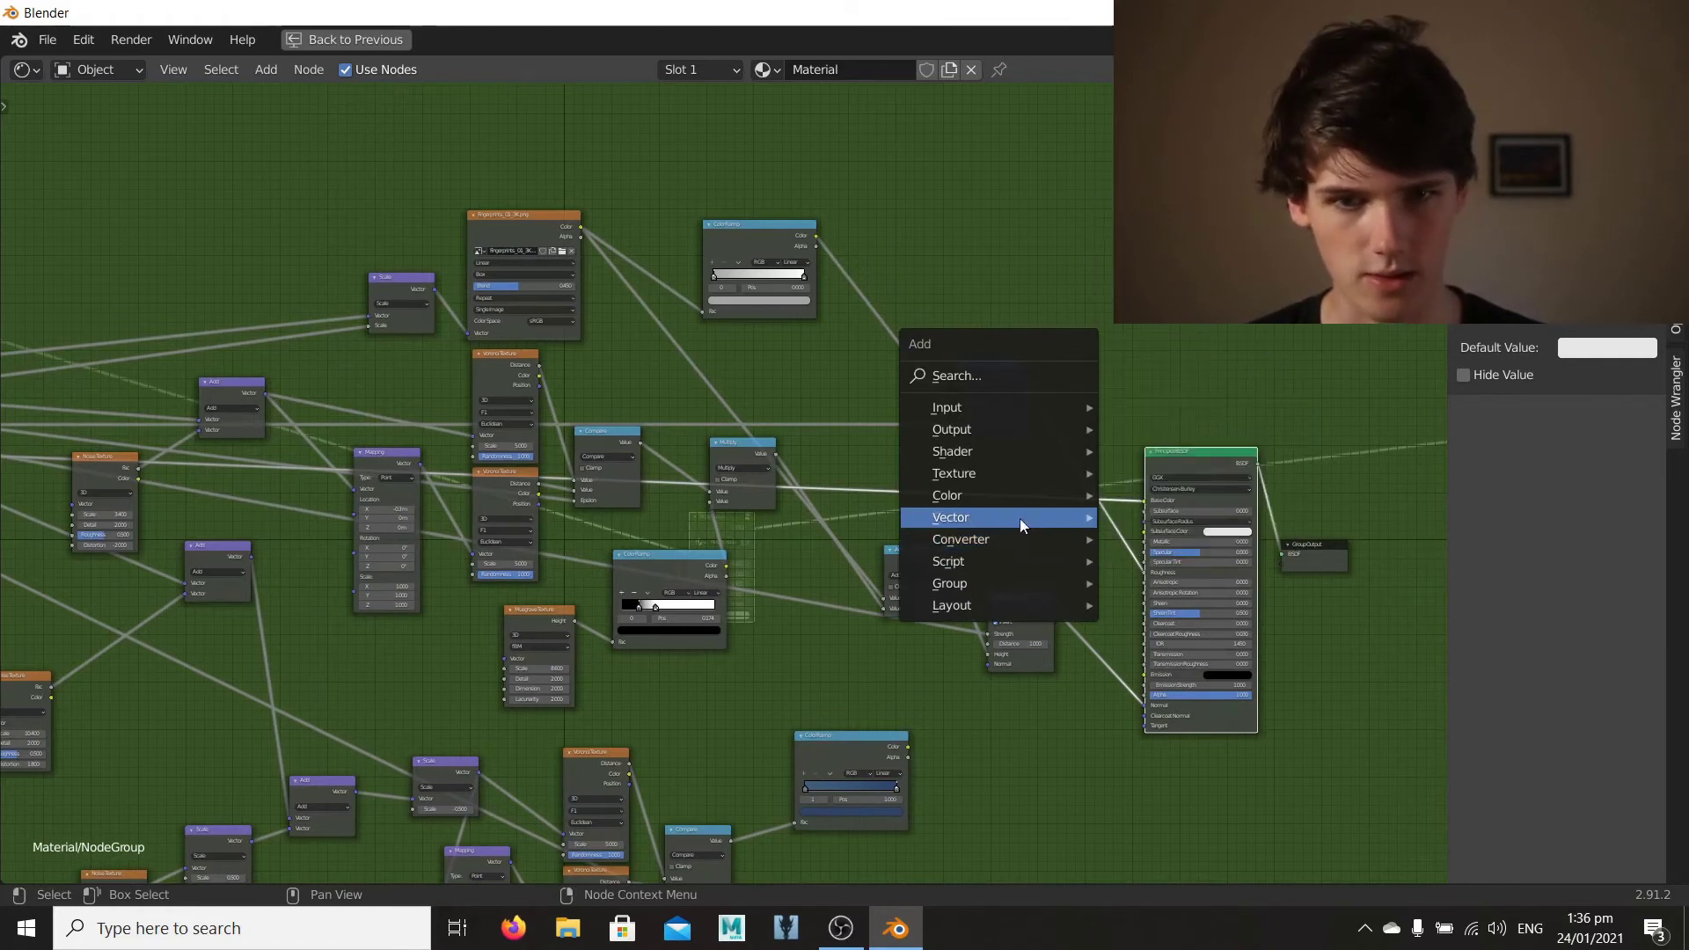
mouse_move(983, 497)
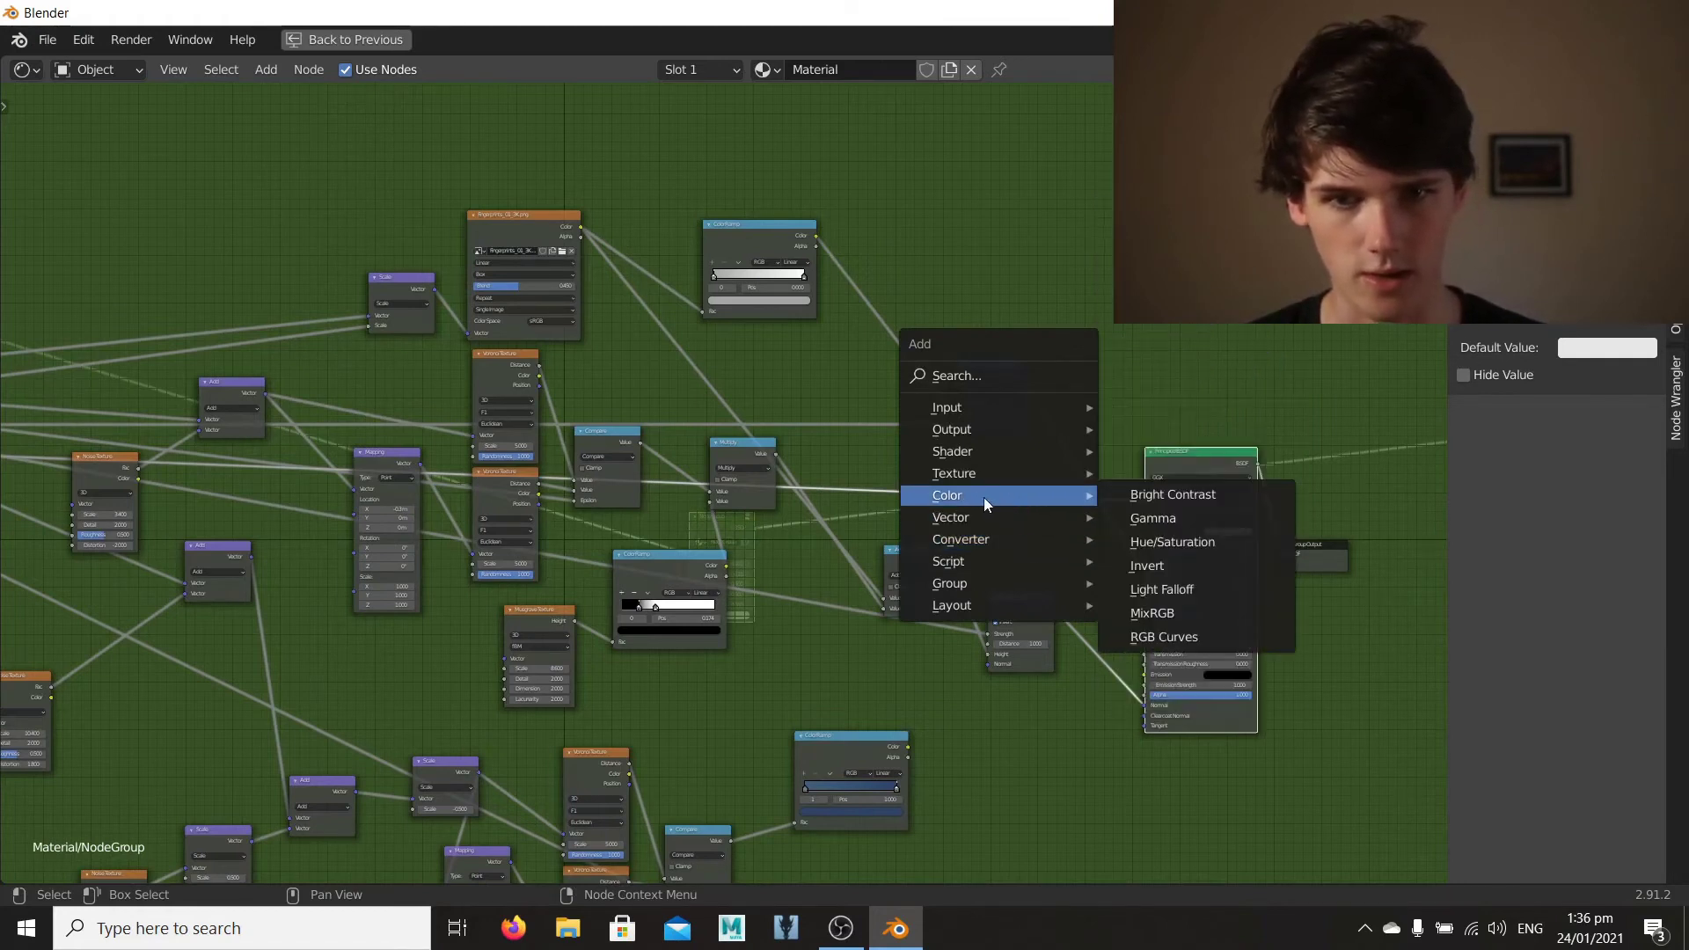
click(1154, 612)
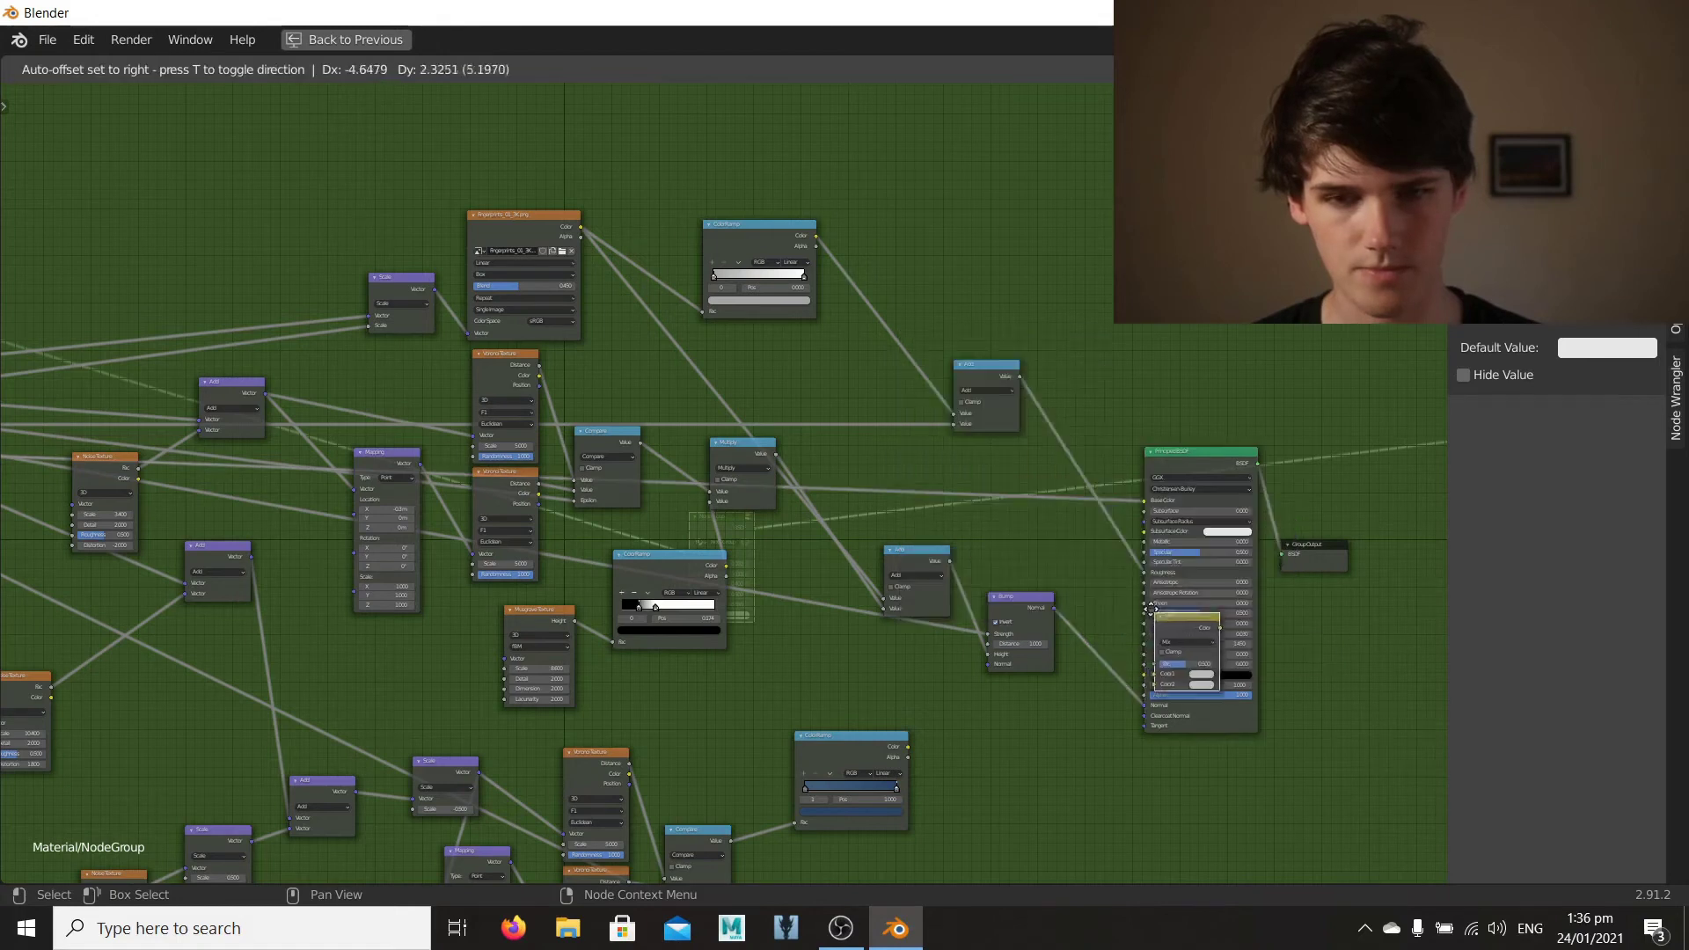
click(1014, 480)
scroll(881, 579, up, 3)
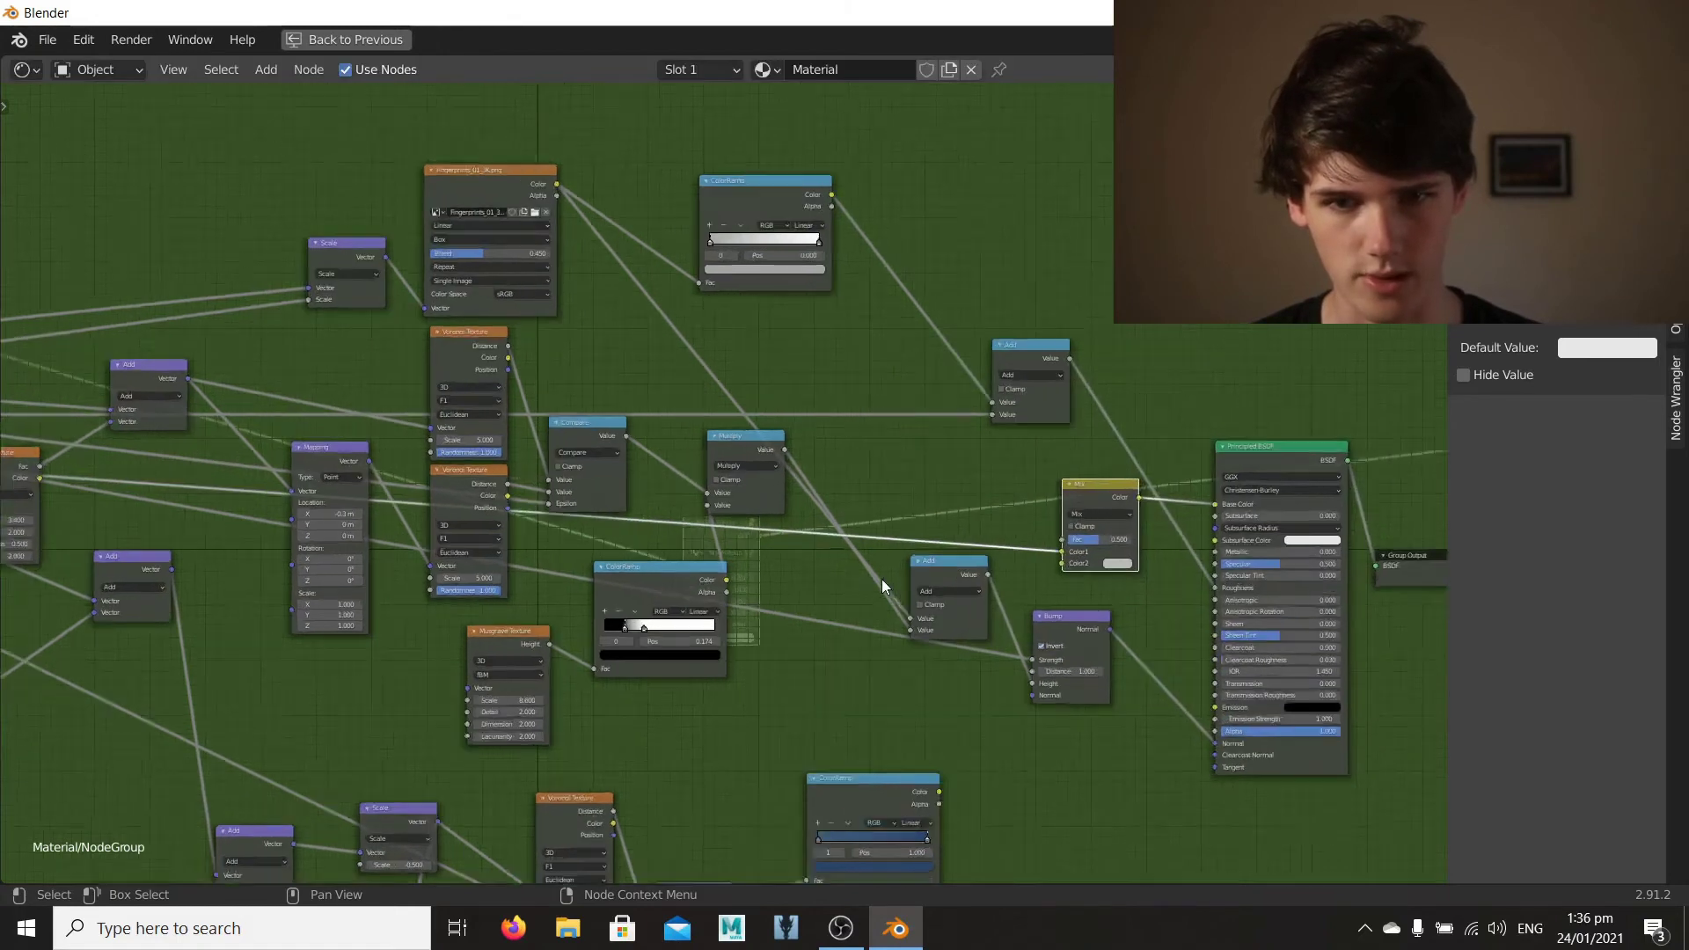
Step: Connect the blue ColorRamp's Color output to the Mix node's Color2 input and move that link to Fac
middle_drag(886, 673, 874, 619)
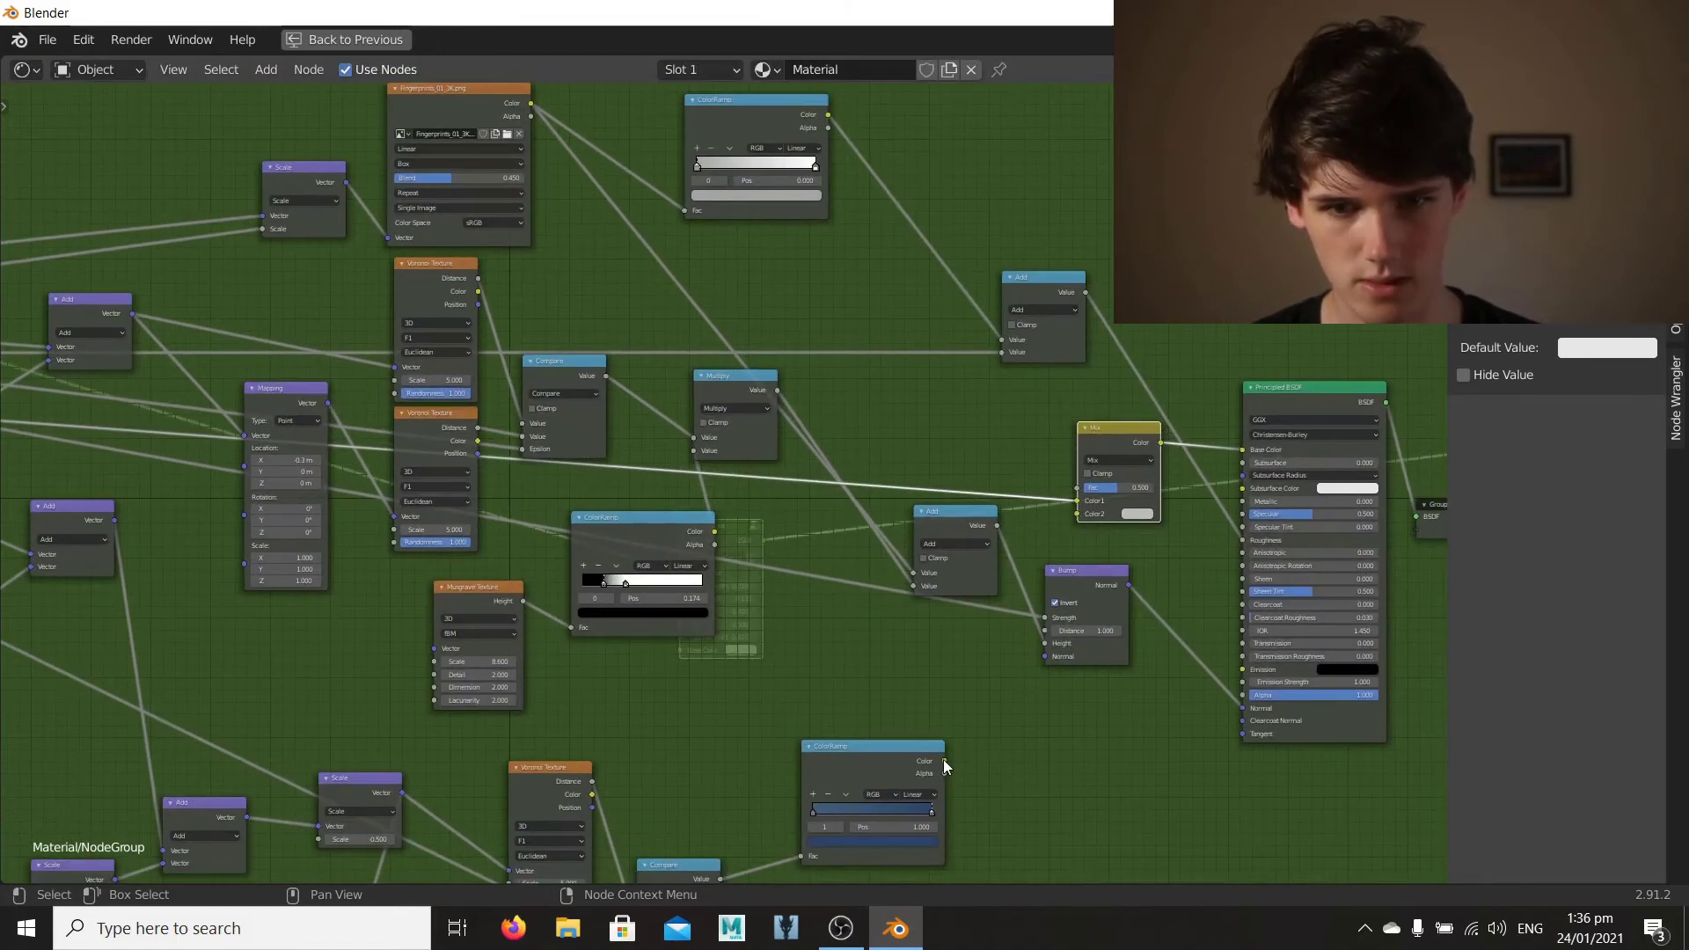
drag(944, 761, 1063, 517)
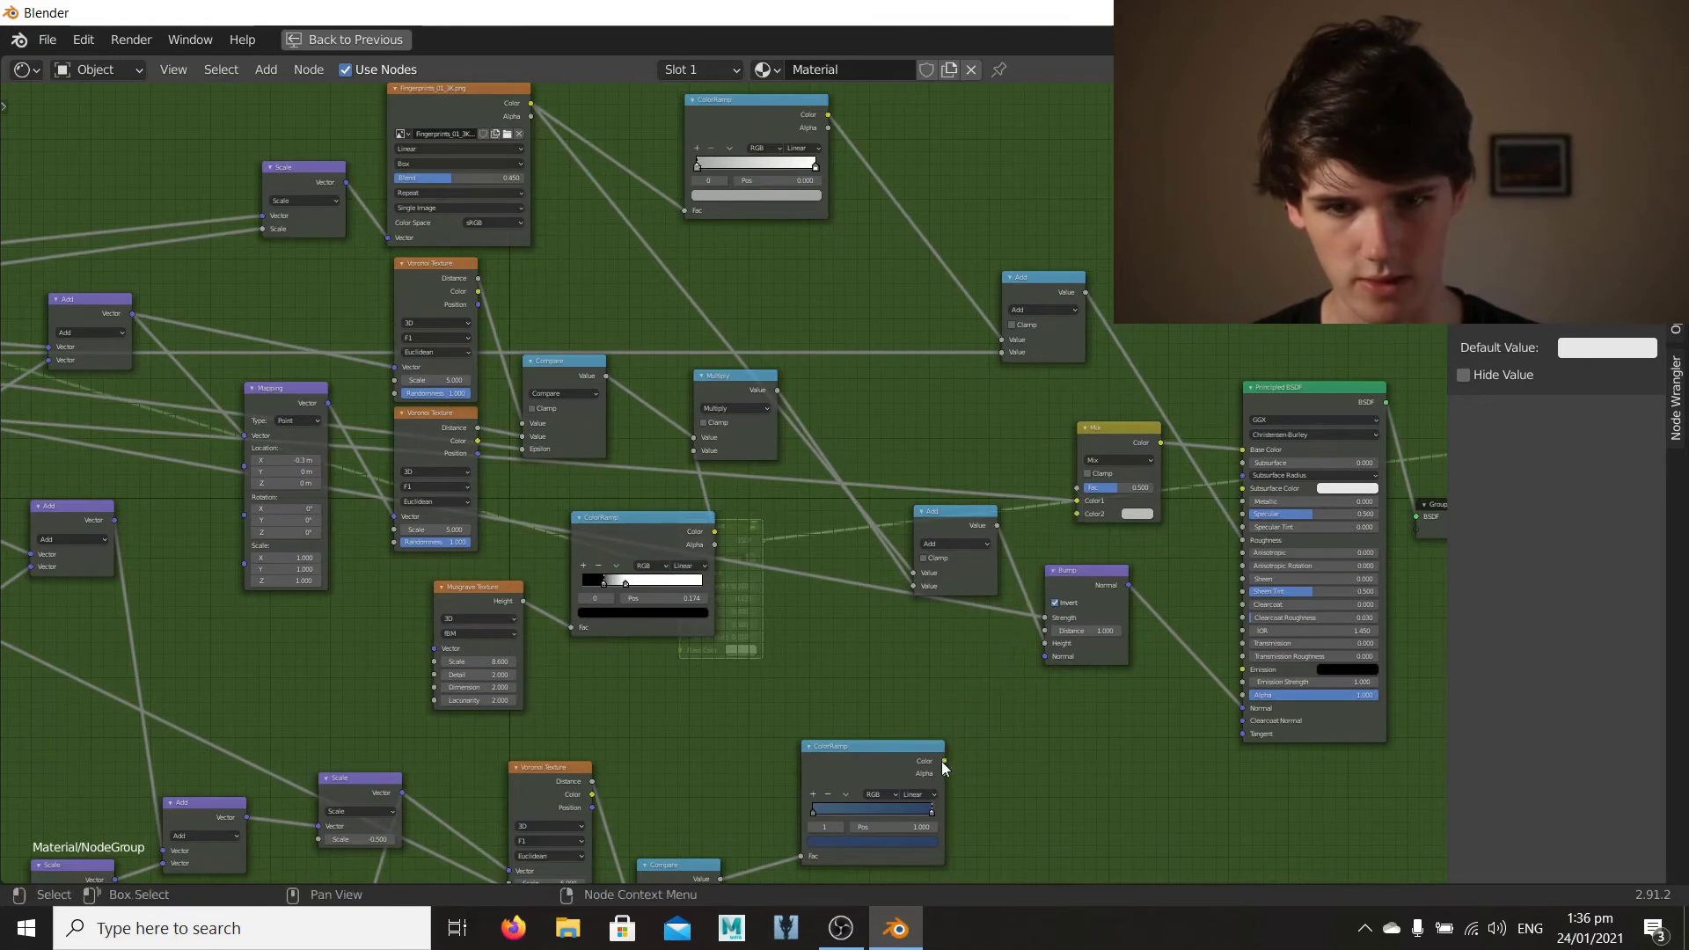
drag(943, 761, 1077, 510)
middle_drag(834, 664, 873, 635)
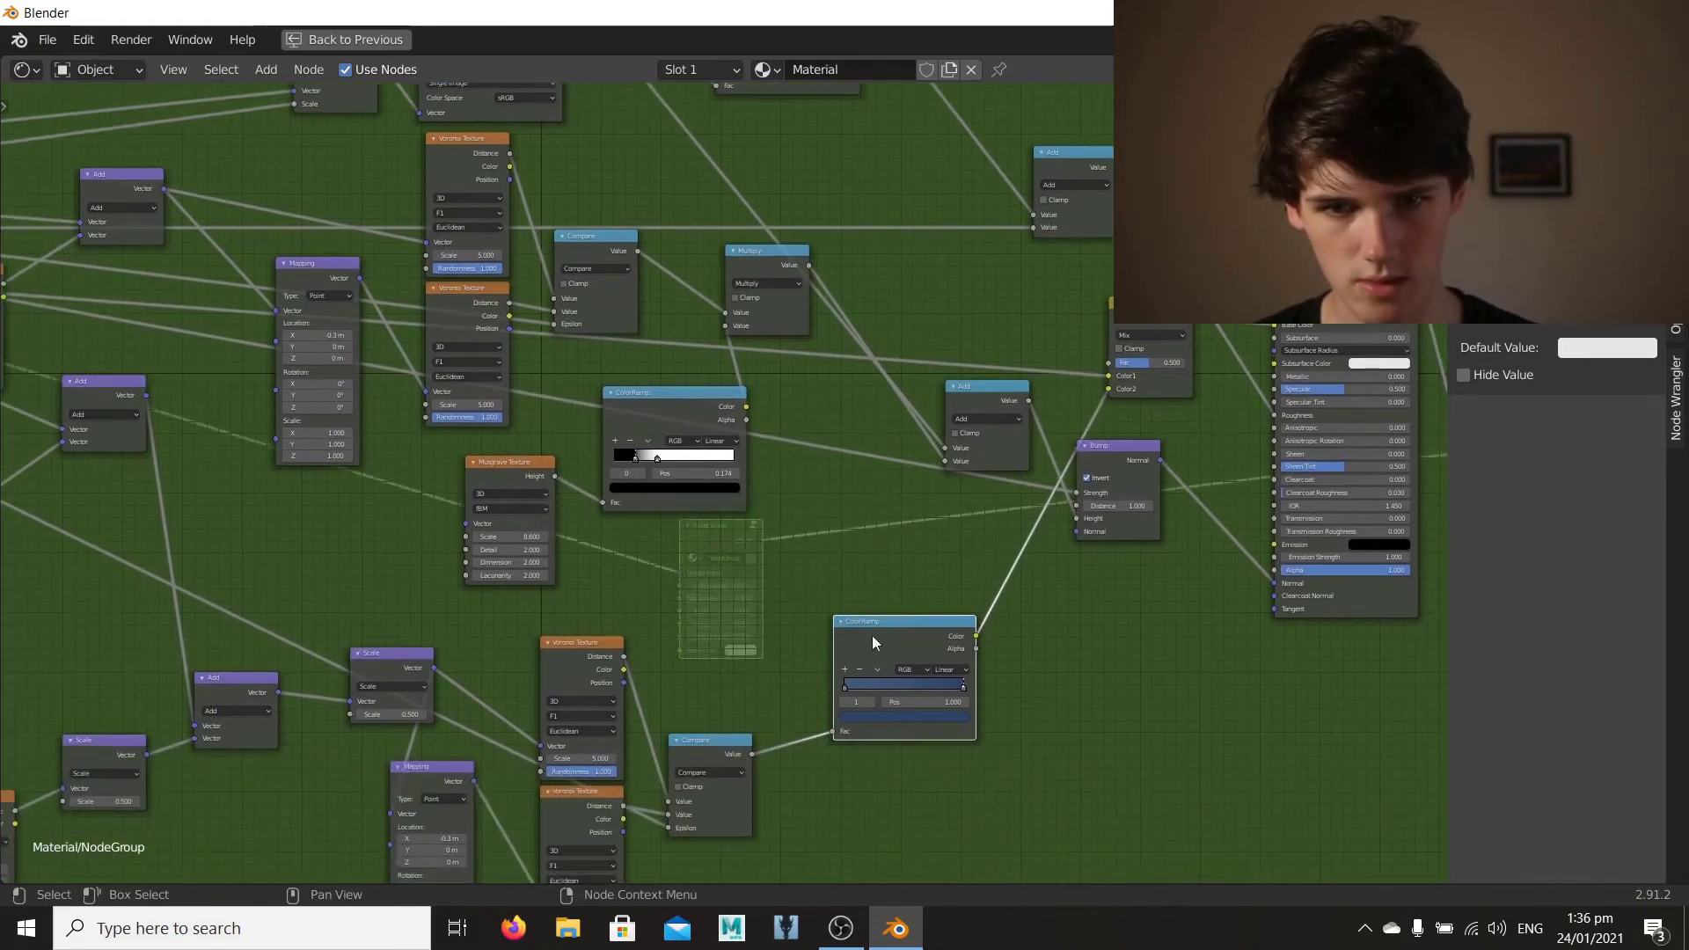
click(895, 712)
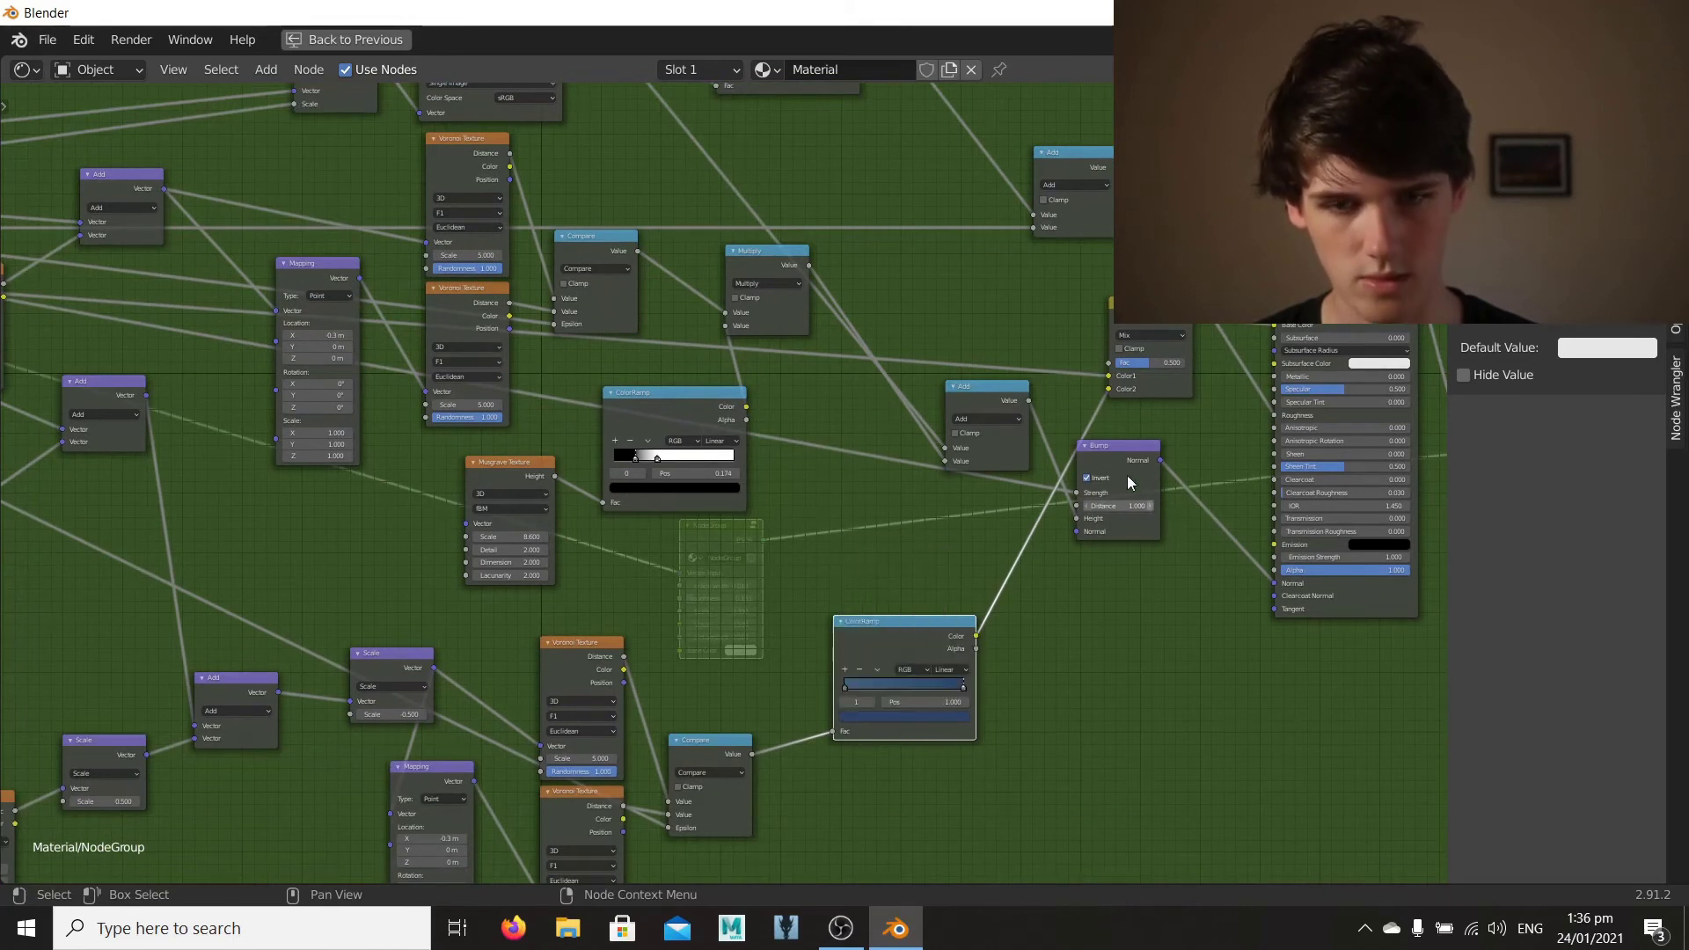
middle_drag(1025, 381, 1023, 483)
mouse_move(1107, 490)
mouse_down()
mouse_move(1077, 489)
mouse_move(1106, 465)
mouse_up()
middle_drag(781, 693, 789, 629)
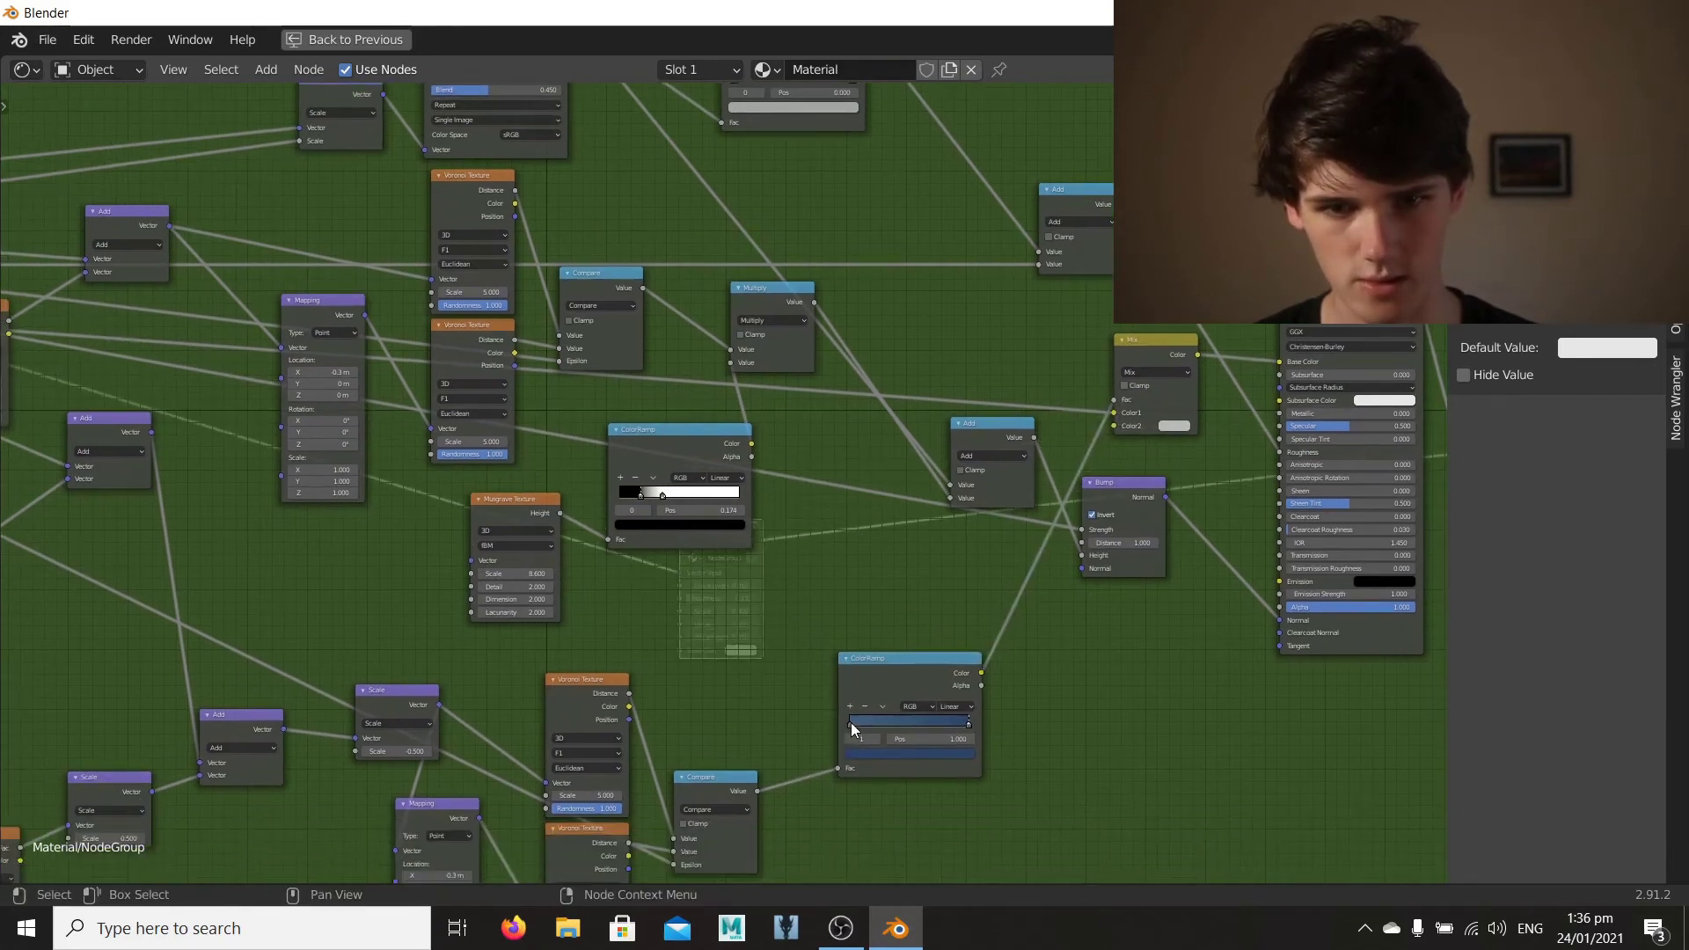
Step: Darken the Mix node's Color2 to a dark grey with an HSV value of about 0.155
middle_drag(1124, 419, 1072, 477)
scroll(1072, 478, up, 4)
middle_drag(923, 552, 802, 586)
click(1144, 518)
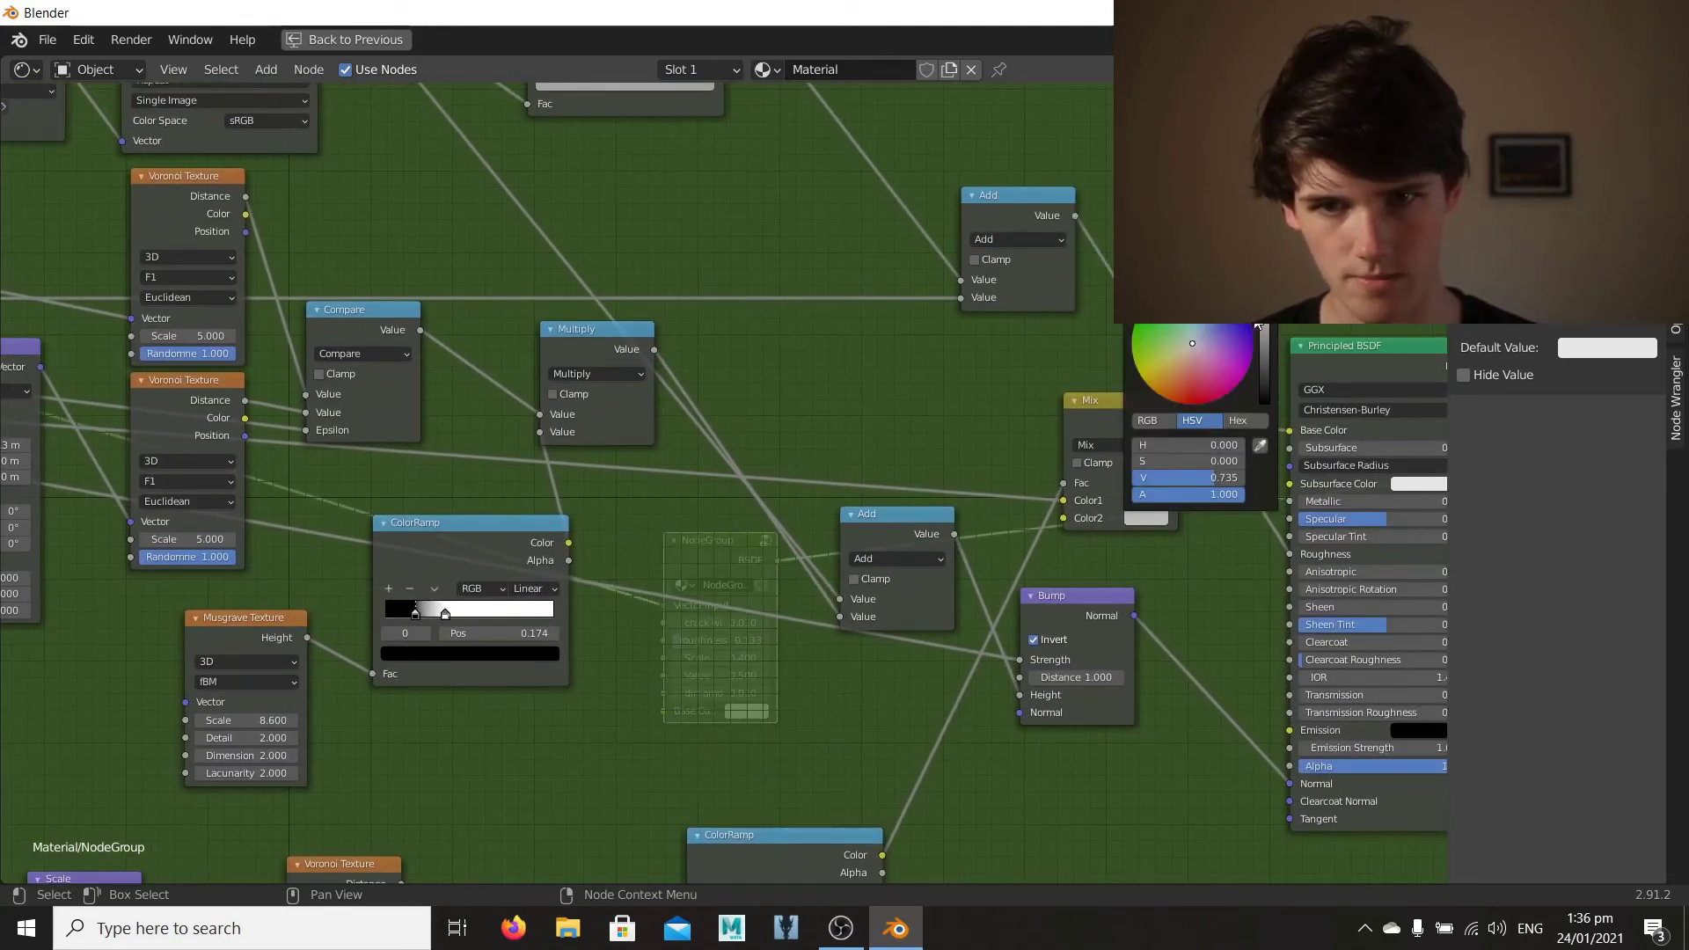
drag(1265, 327, 1264, 384)
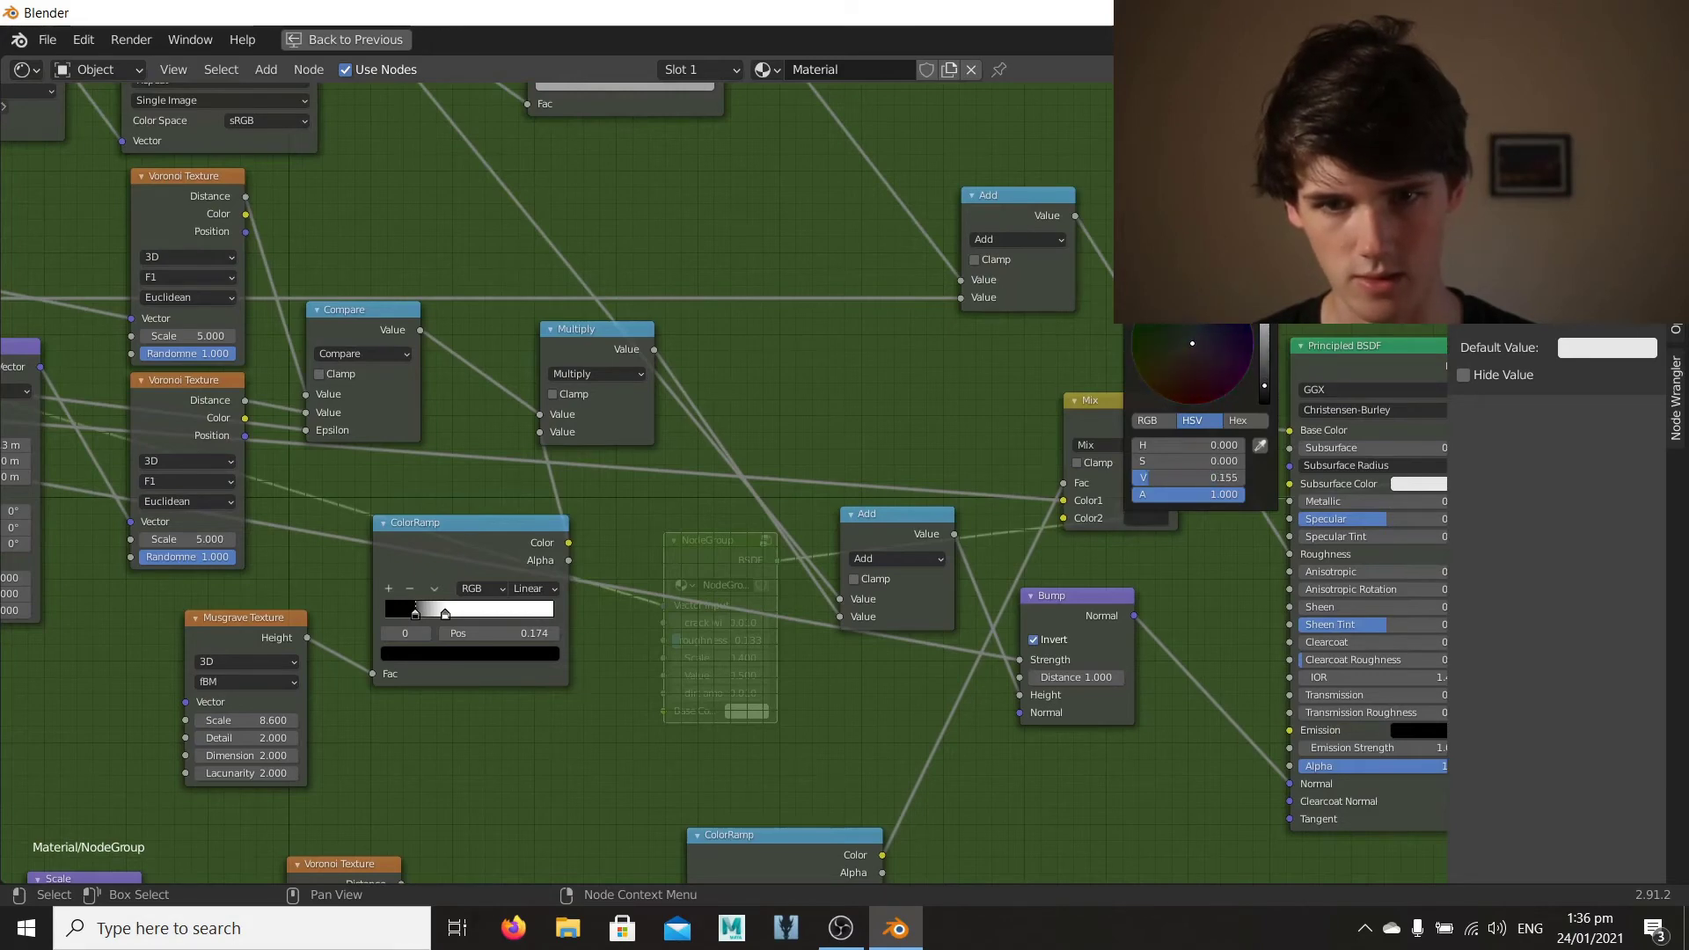
scroll(946, 530, down, 2)
middle_drag(318, 455, 402, 467)
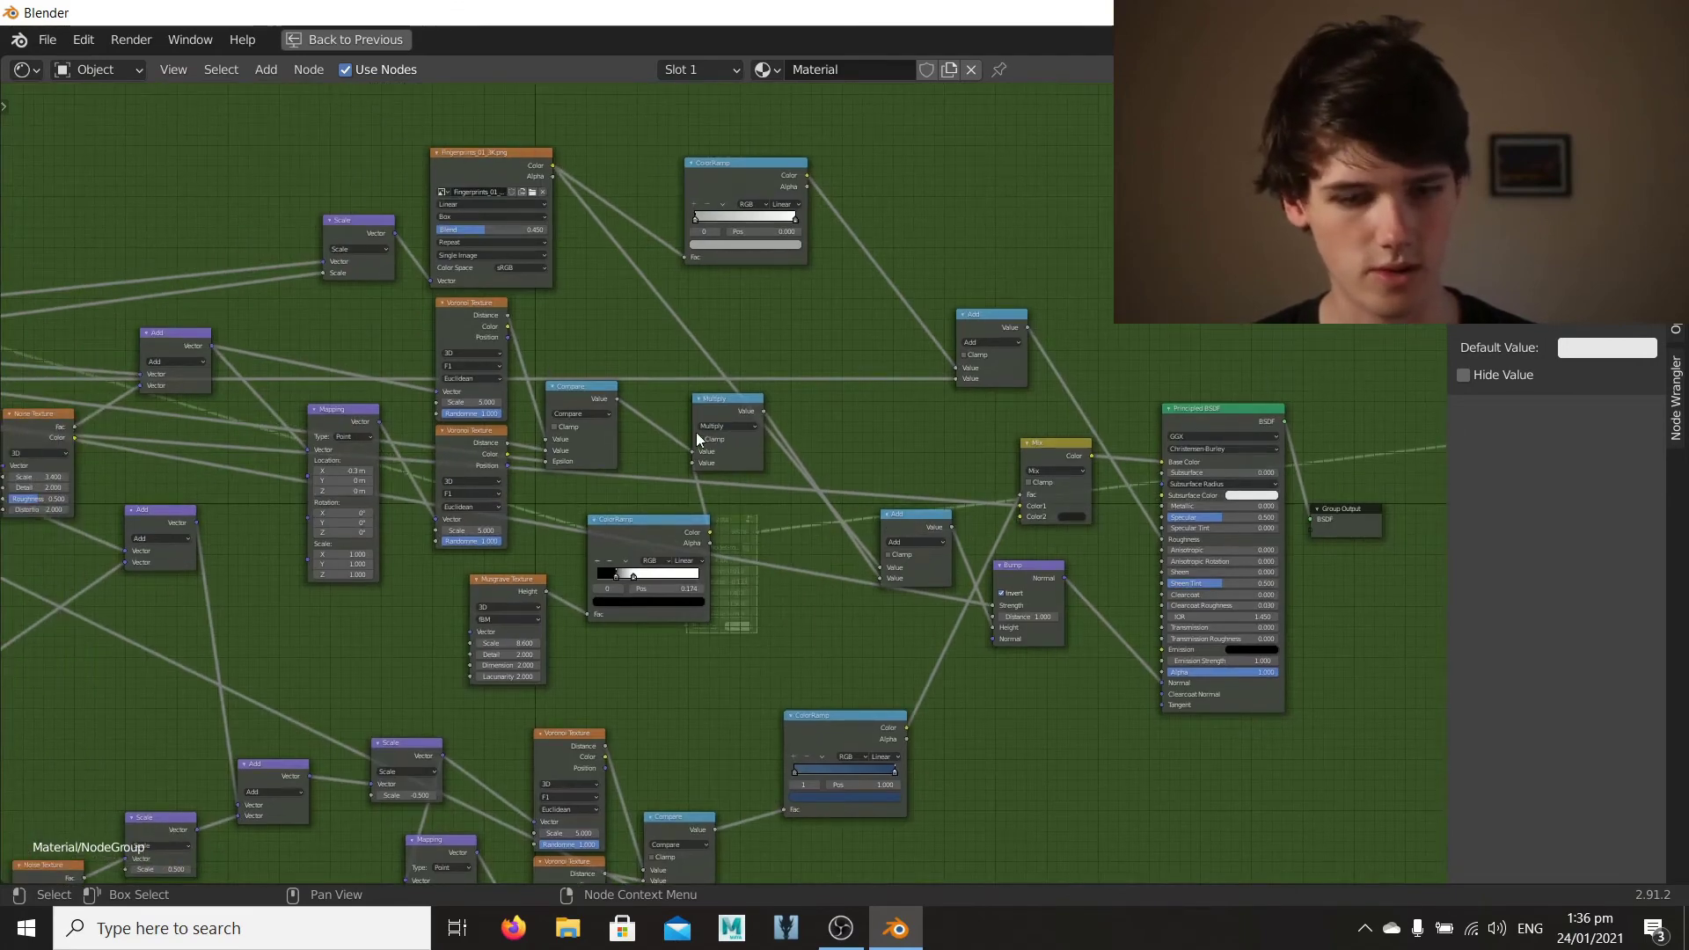
Step: Leave the node group and restore the split layout to inspect the sphere's rendered surface from several angles
key(Tab)
scroll(607, 510, up, 1)
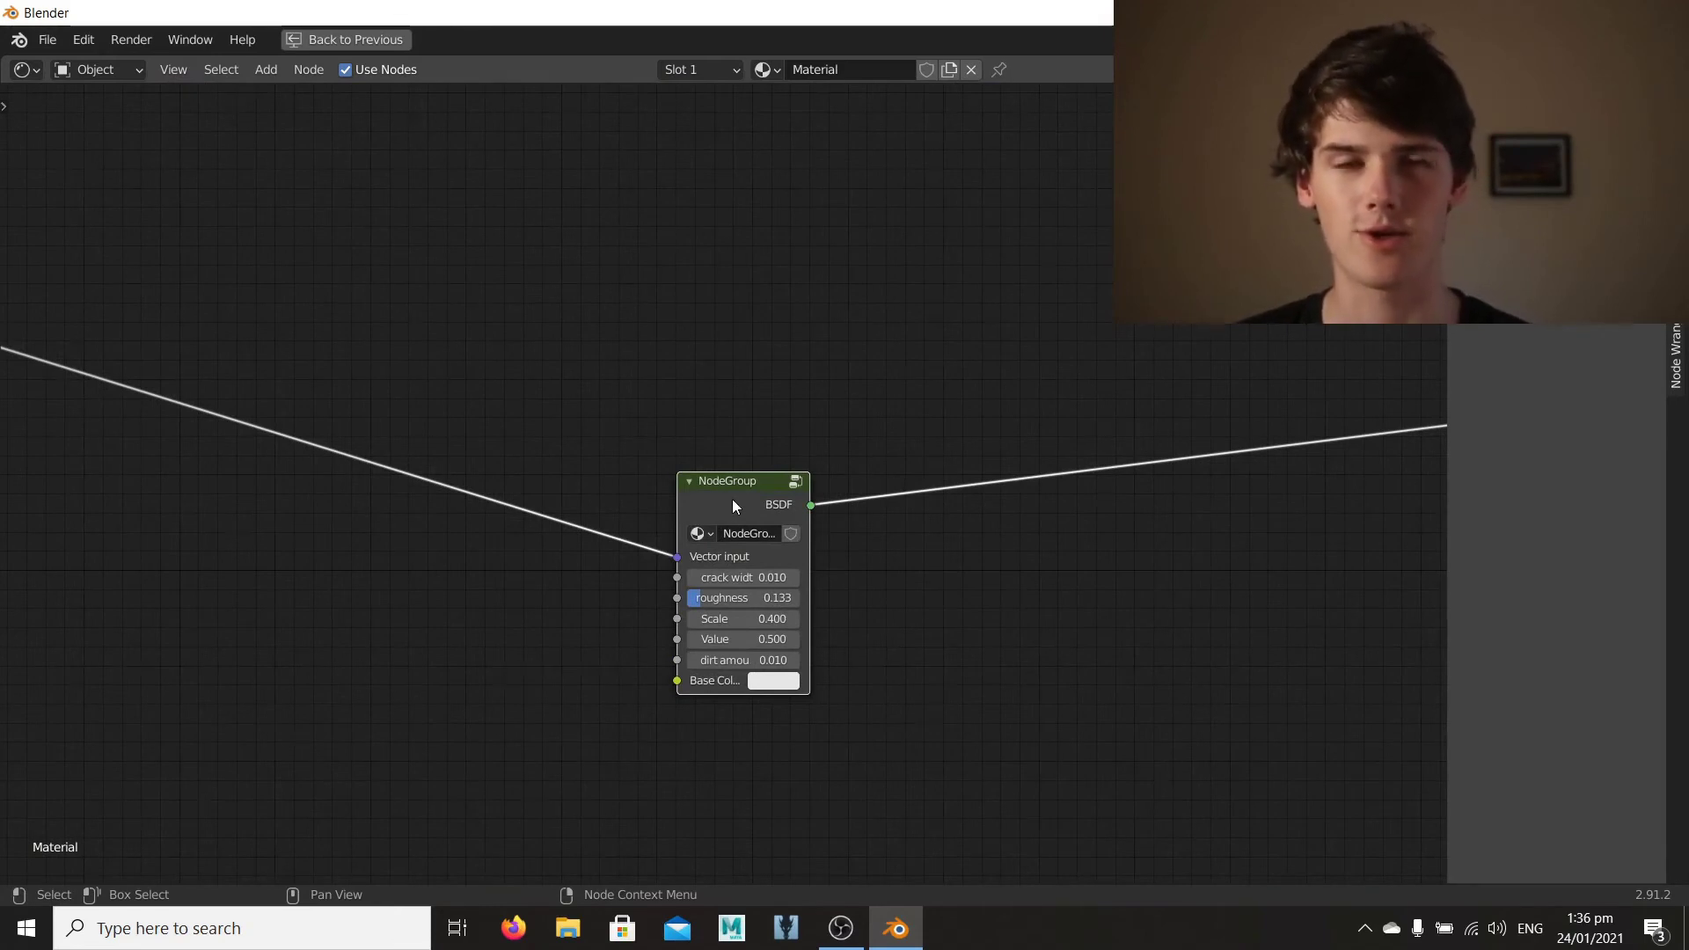
key(ctrl+space)
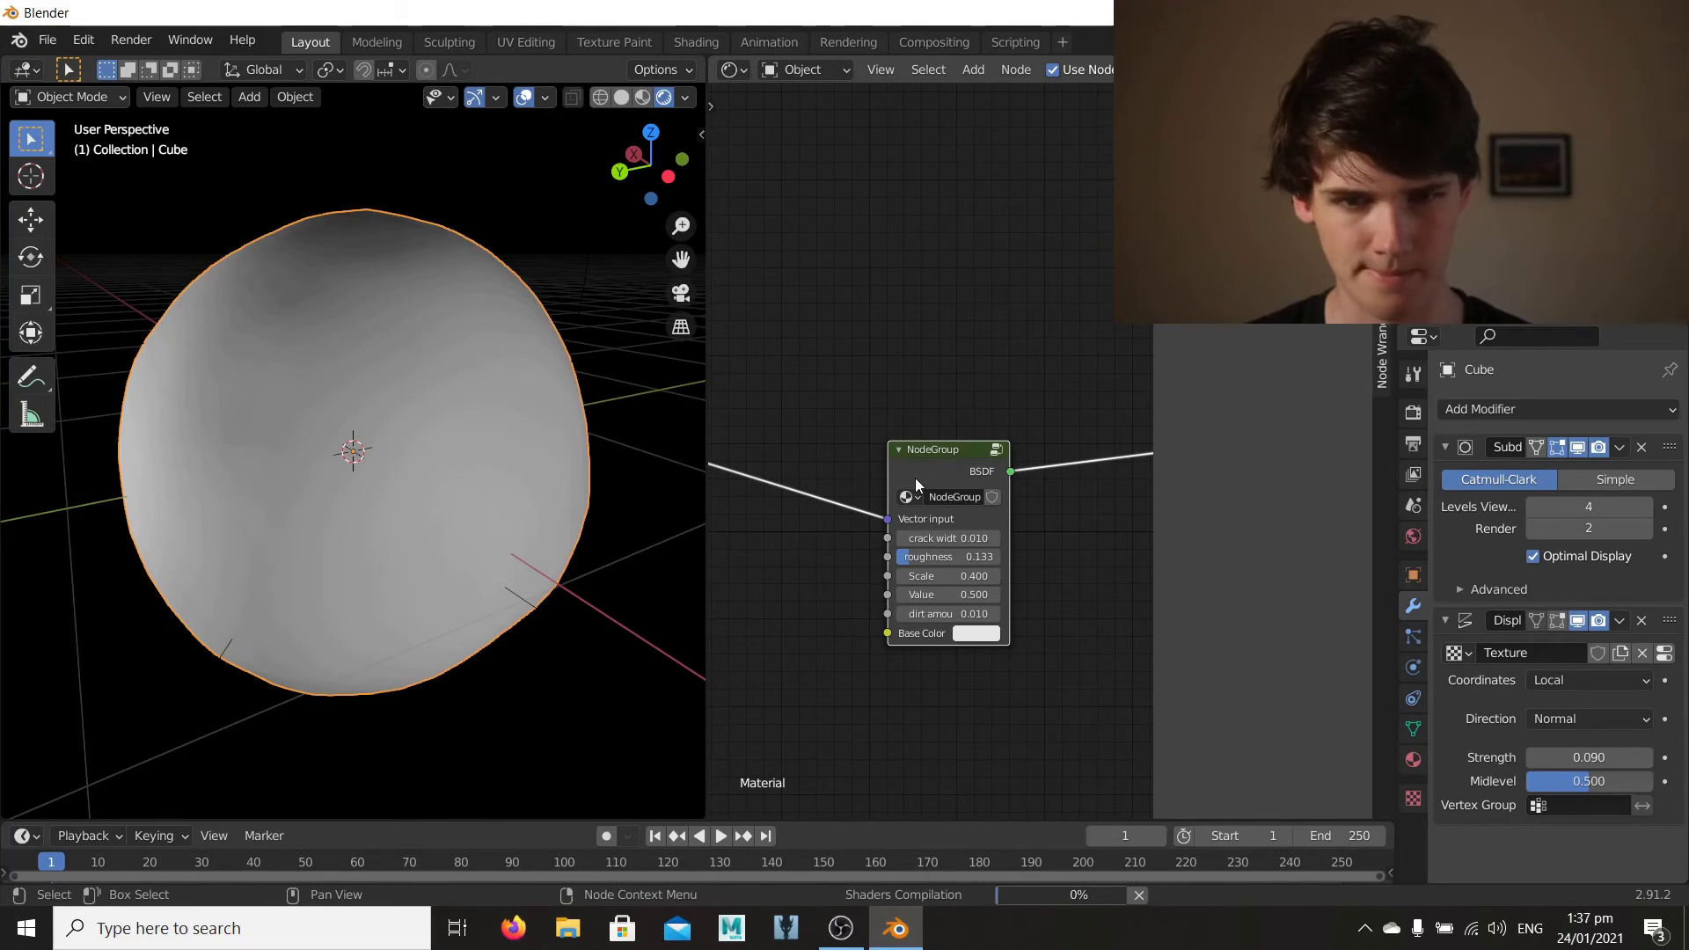
middle_drag(255, 530, 366, 524)
scroll(372, 524, up, 4)
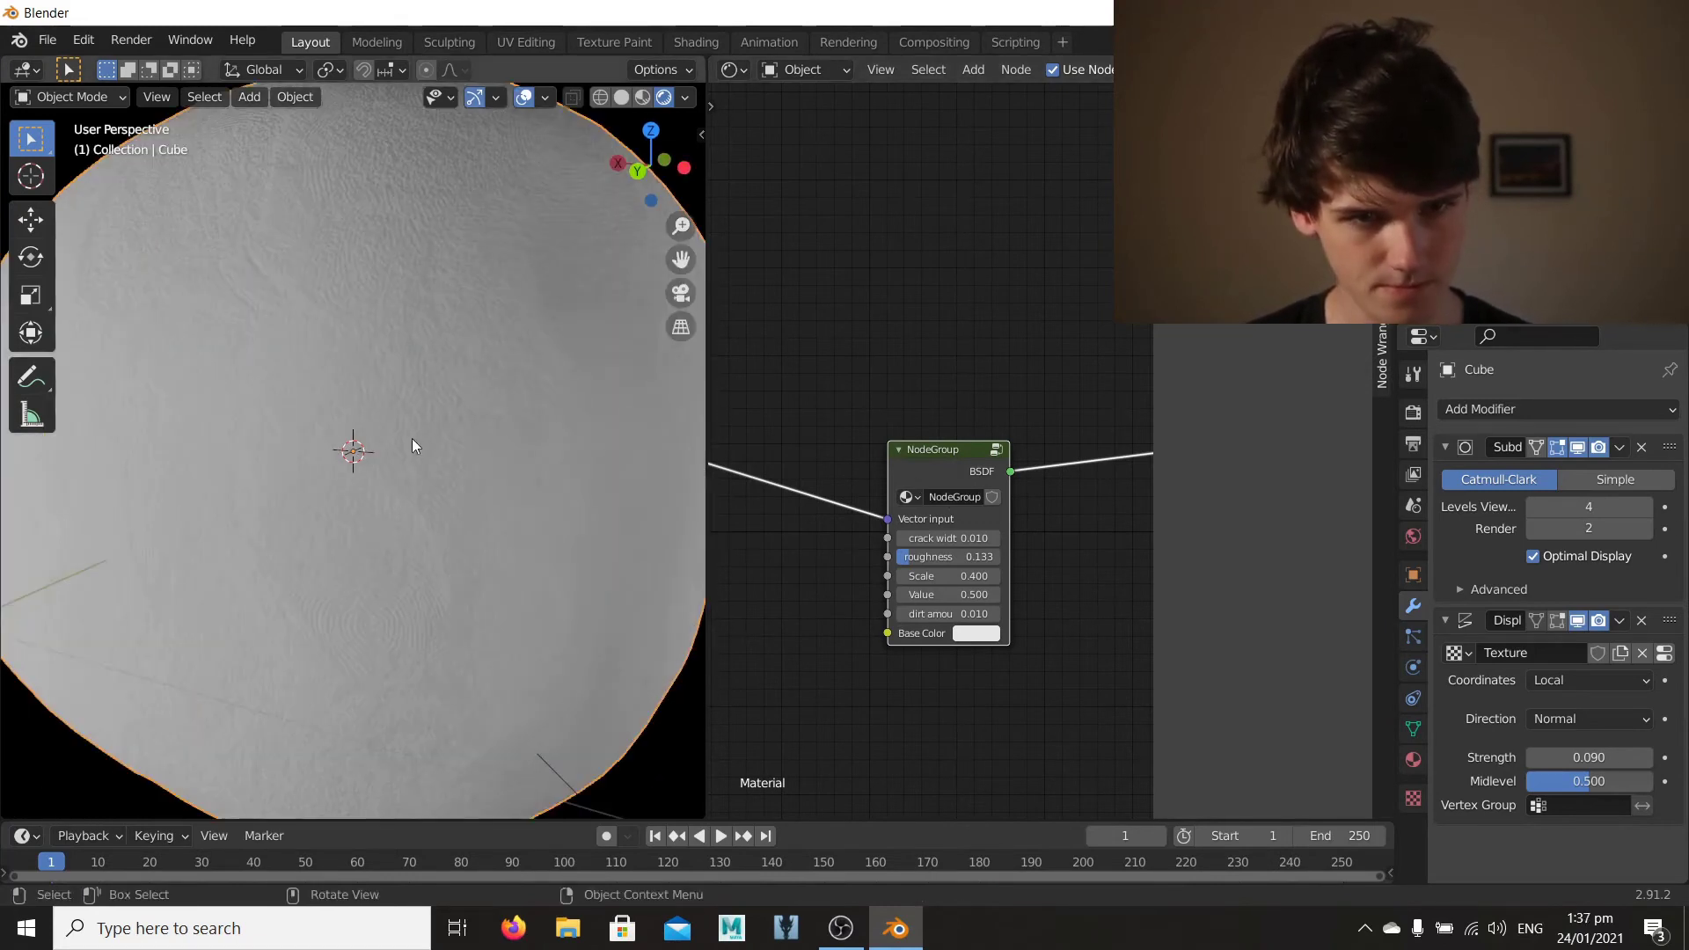
middle_drag(412, 438, 451, 473)
scroll(451, 476, down, 4)
middle_drag(262, 477, 213, 505)
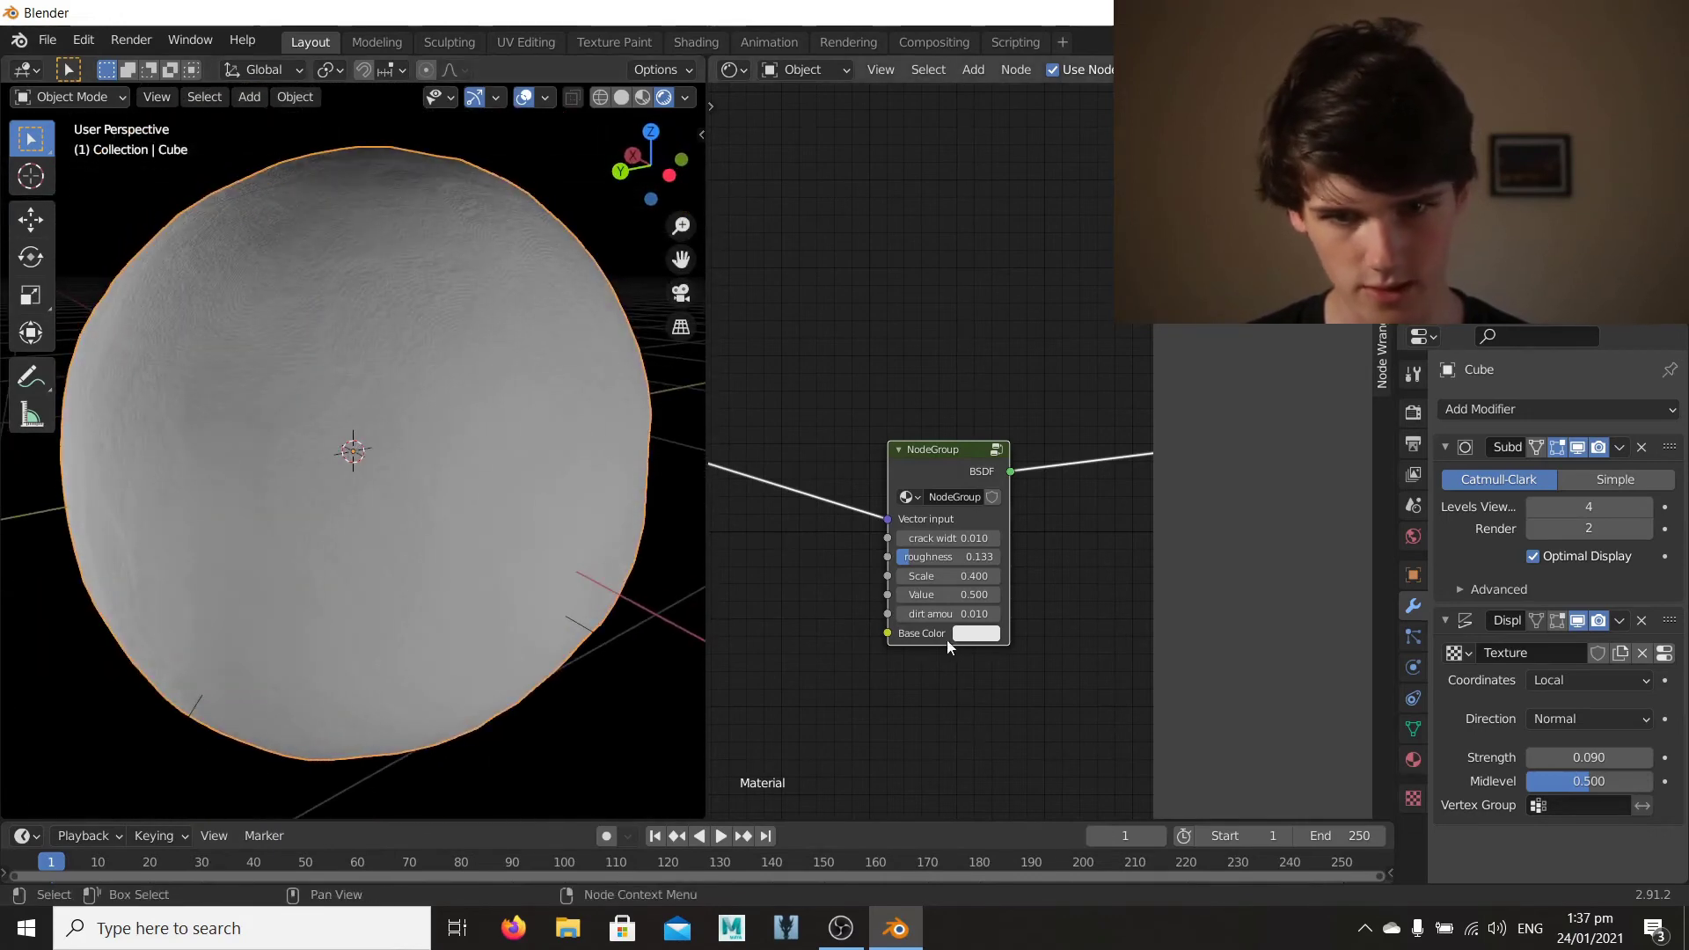
Step: Set the node group's Base Color to a medium blue and its roughness to 0.147
click(972, 635)
drag(1020, 457, 1051, 412)
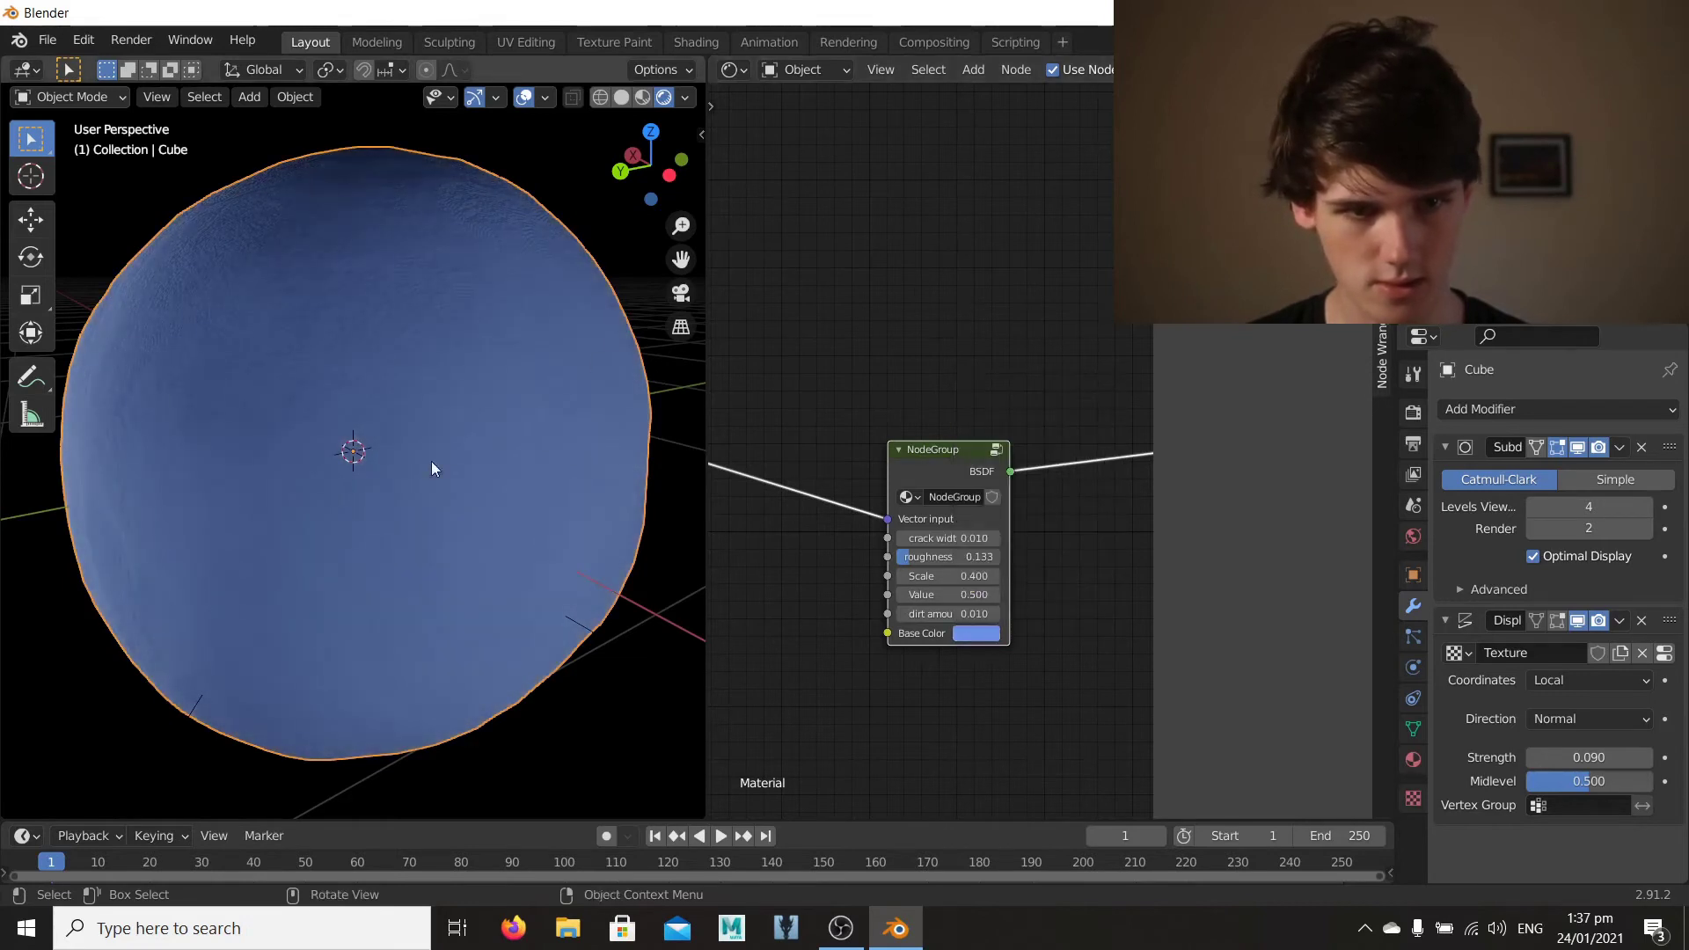
middle_drag(433, 467, 350, 445)
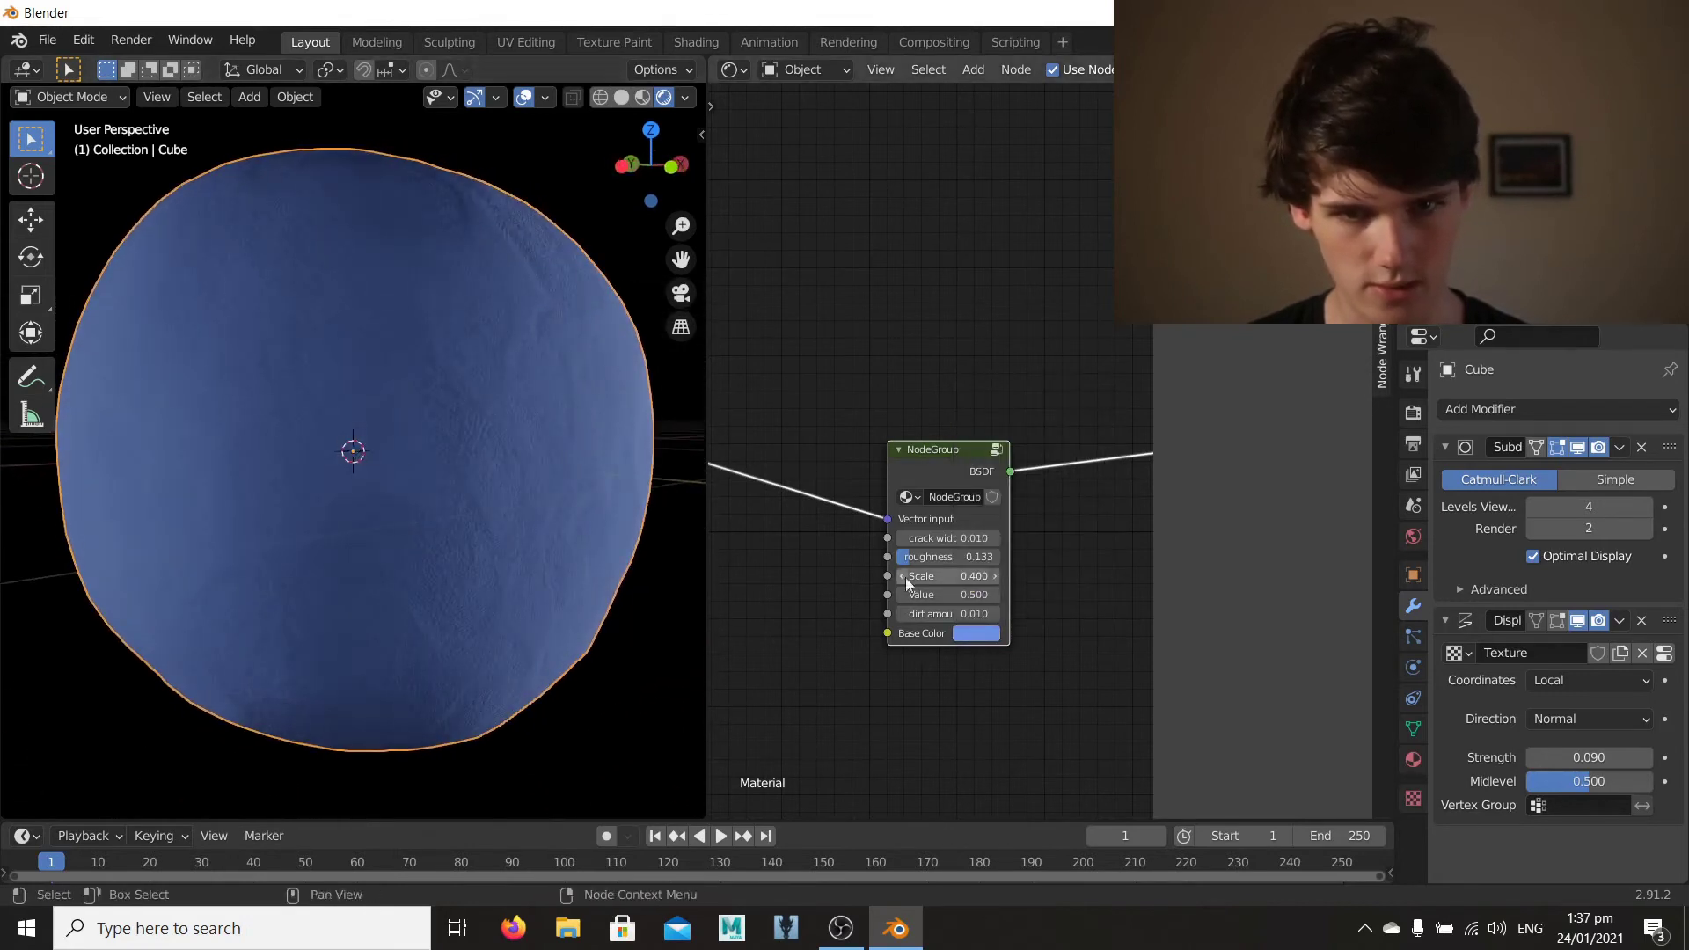
scroll(920, 578, up, 1)
mouse_move(920, 566)
mouse_down()
mouse_move(968, 566)
mouse_move(919, 566)
mouse_up()
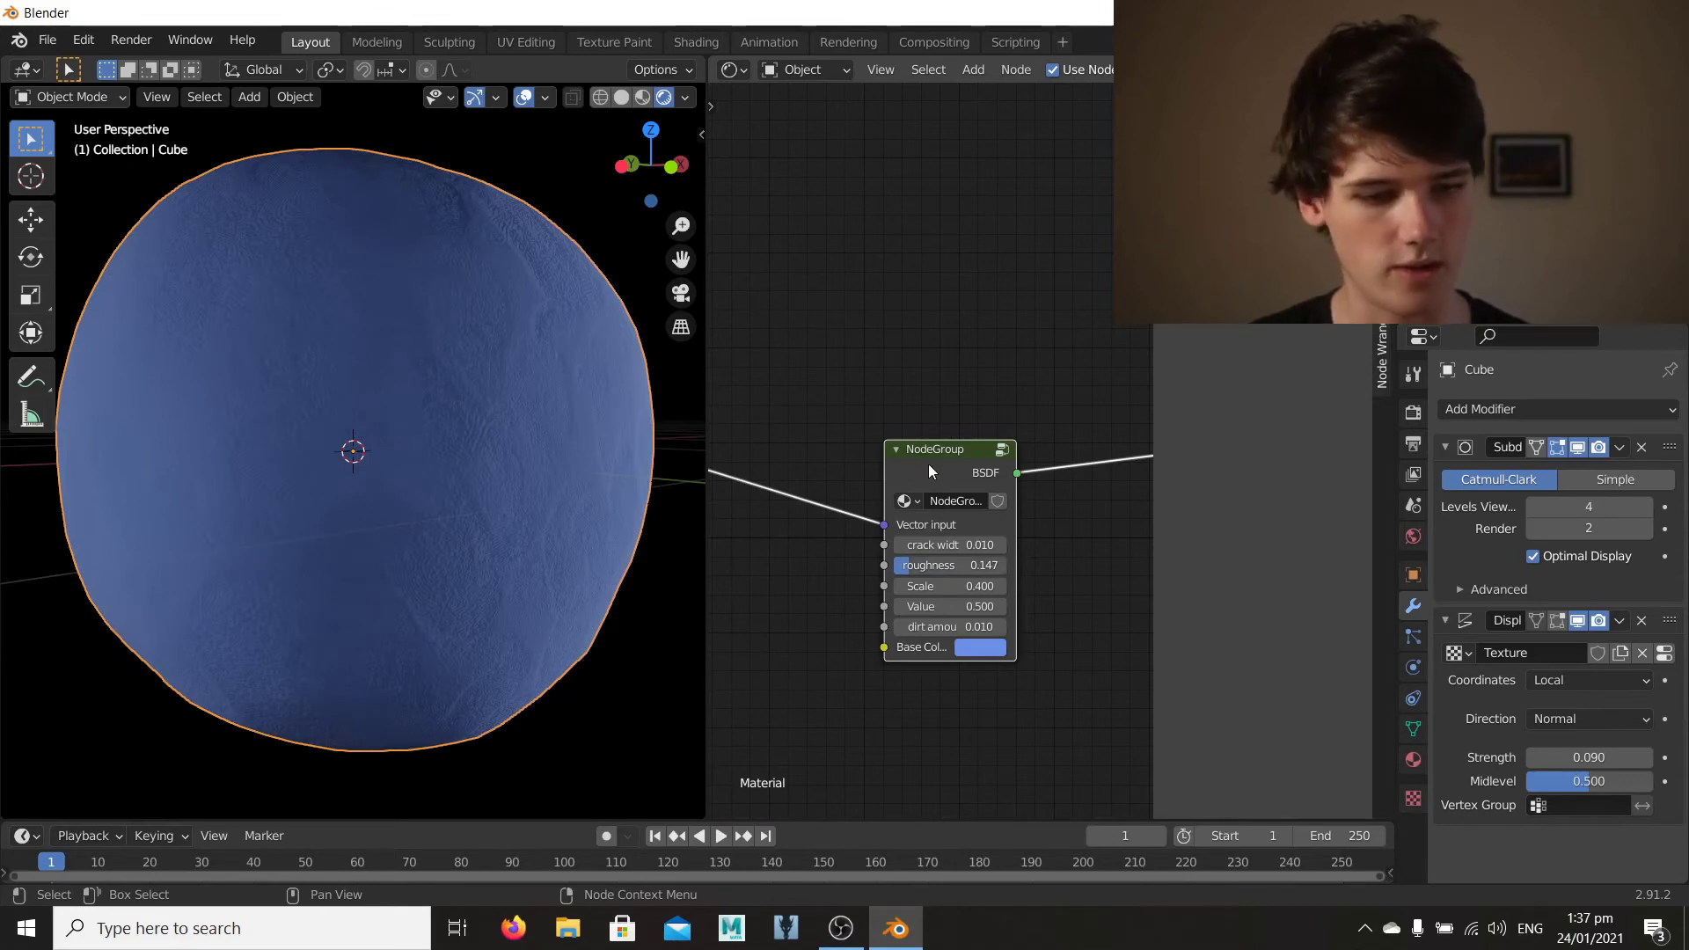
Step: Open the node group for editing and move the Group Input node farther left of the network
key(Tab)
scroll(927, 534, down, 5)
scroll(878, 490, up, 6)
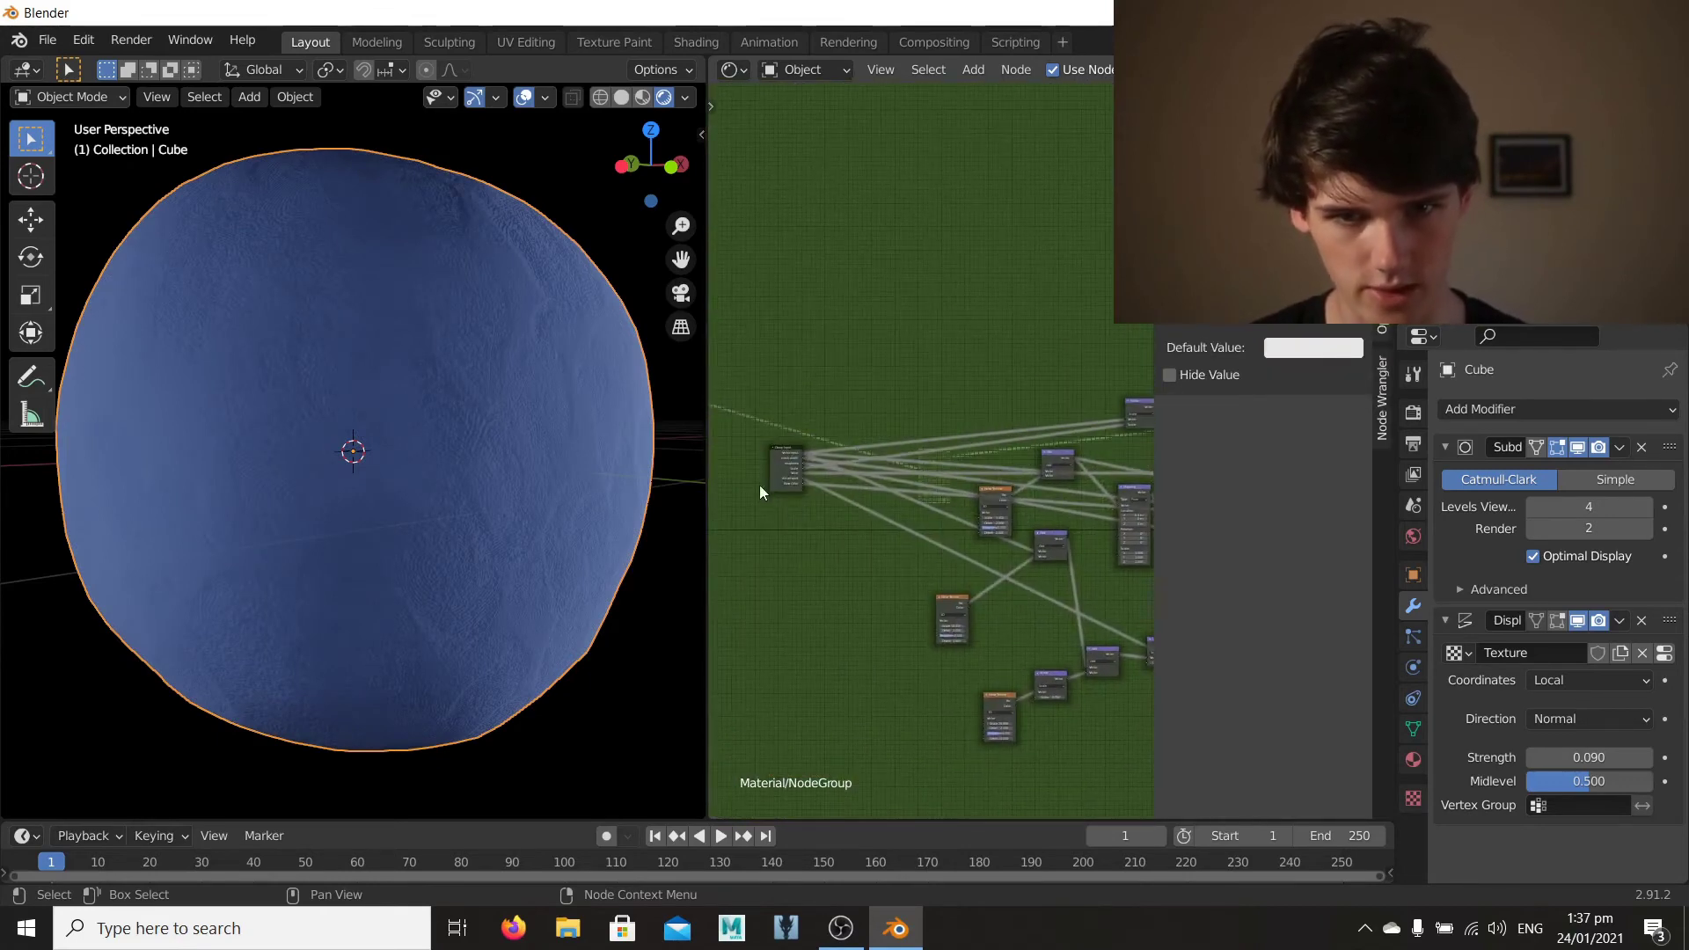
scroll(881, 493, up, 5)
middle_drag(774, 500, 715, 532)
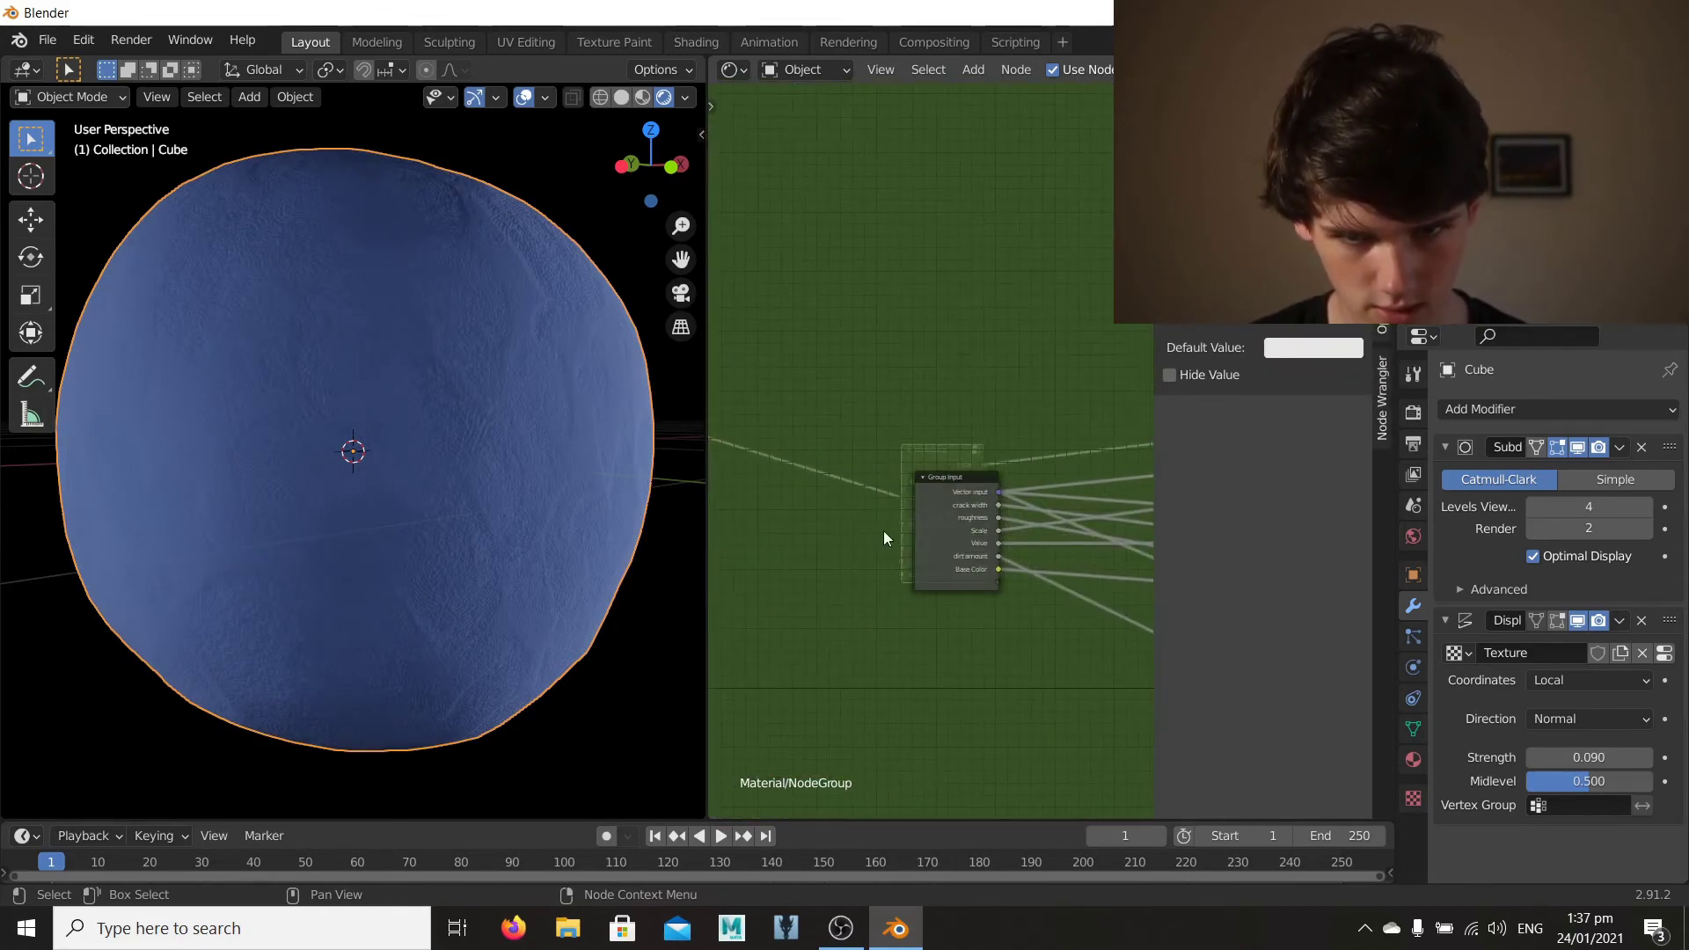
scroll(885, 537, up, 2)
drag(987, 601, 953, 619)
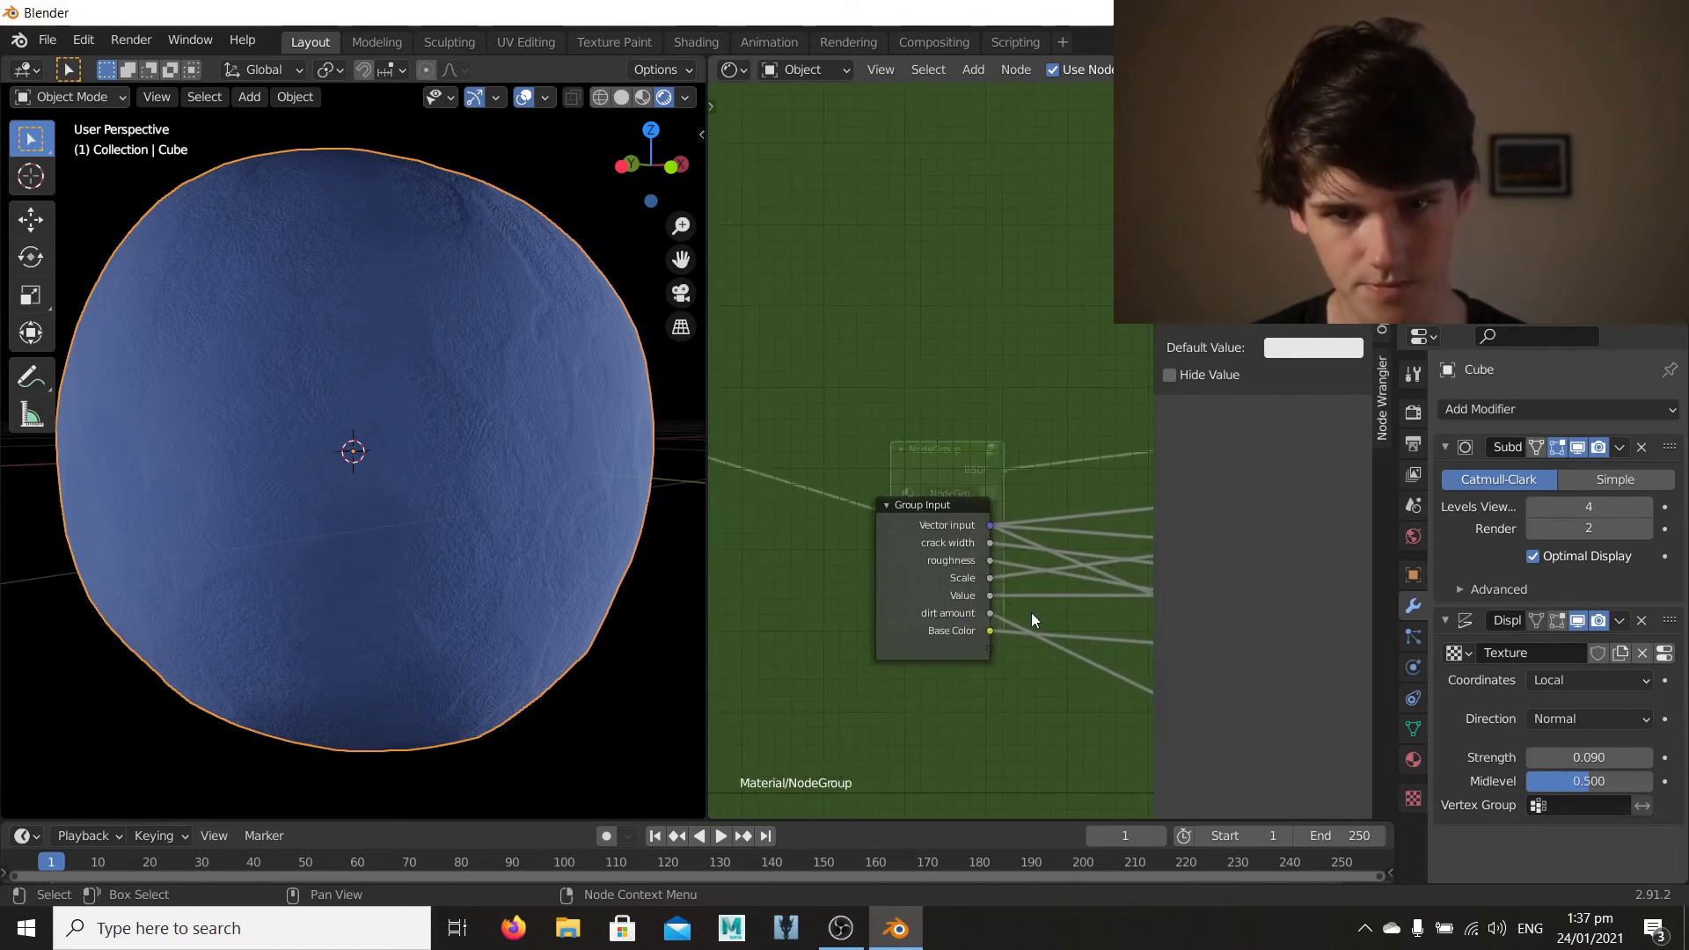
key(g)
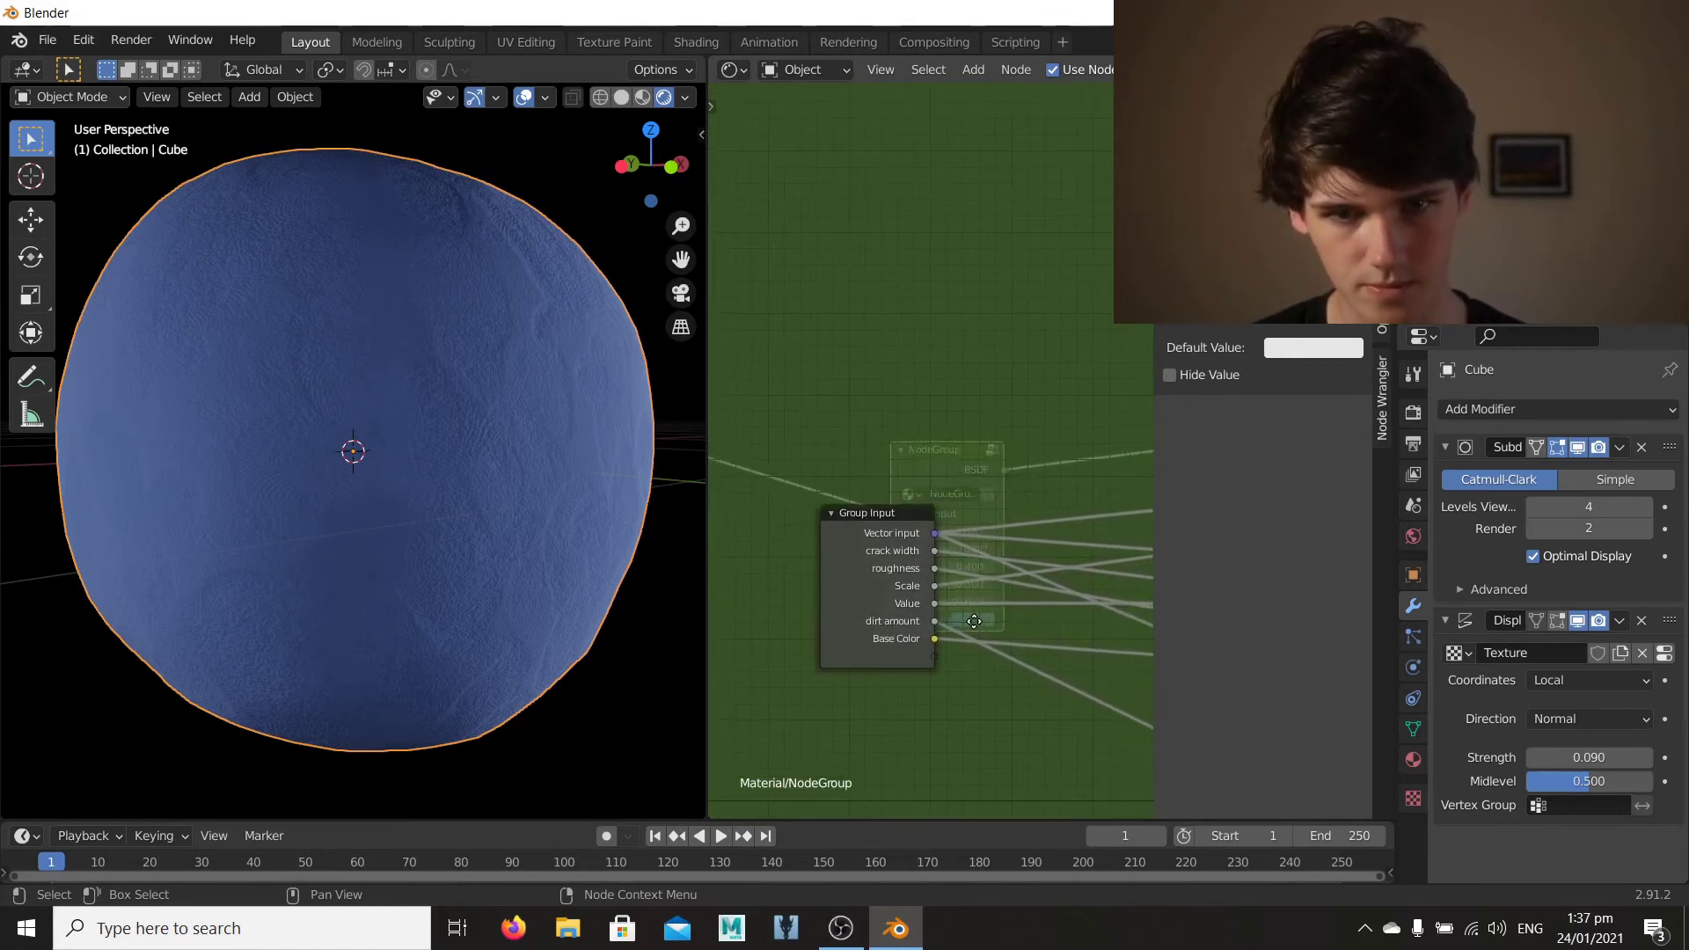
click(887, 632)
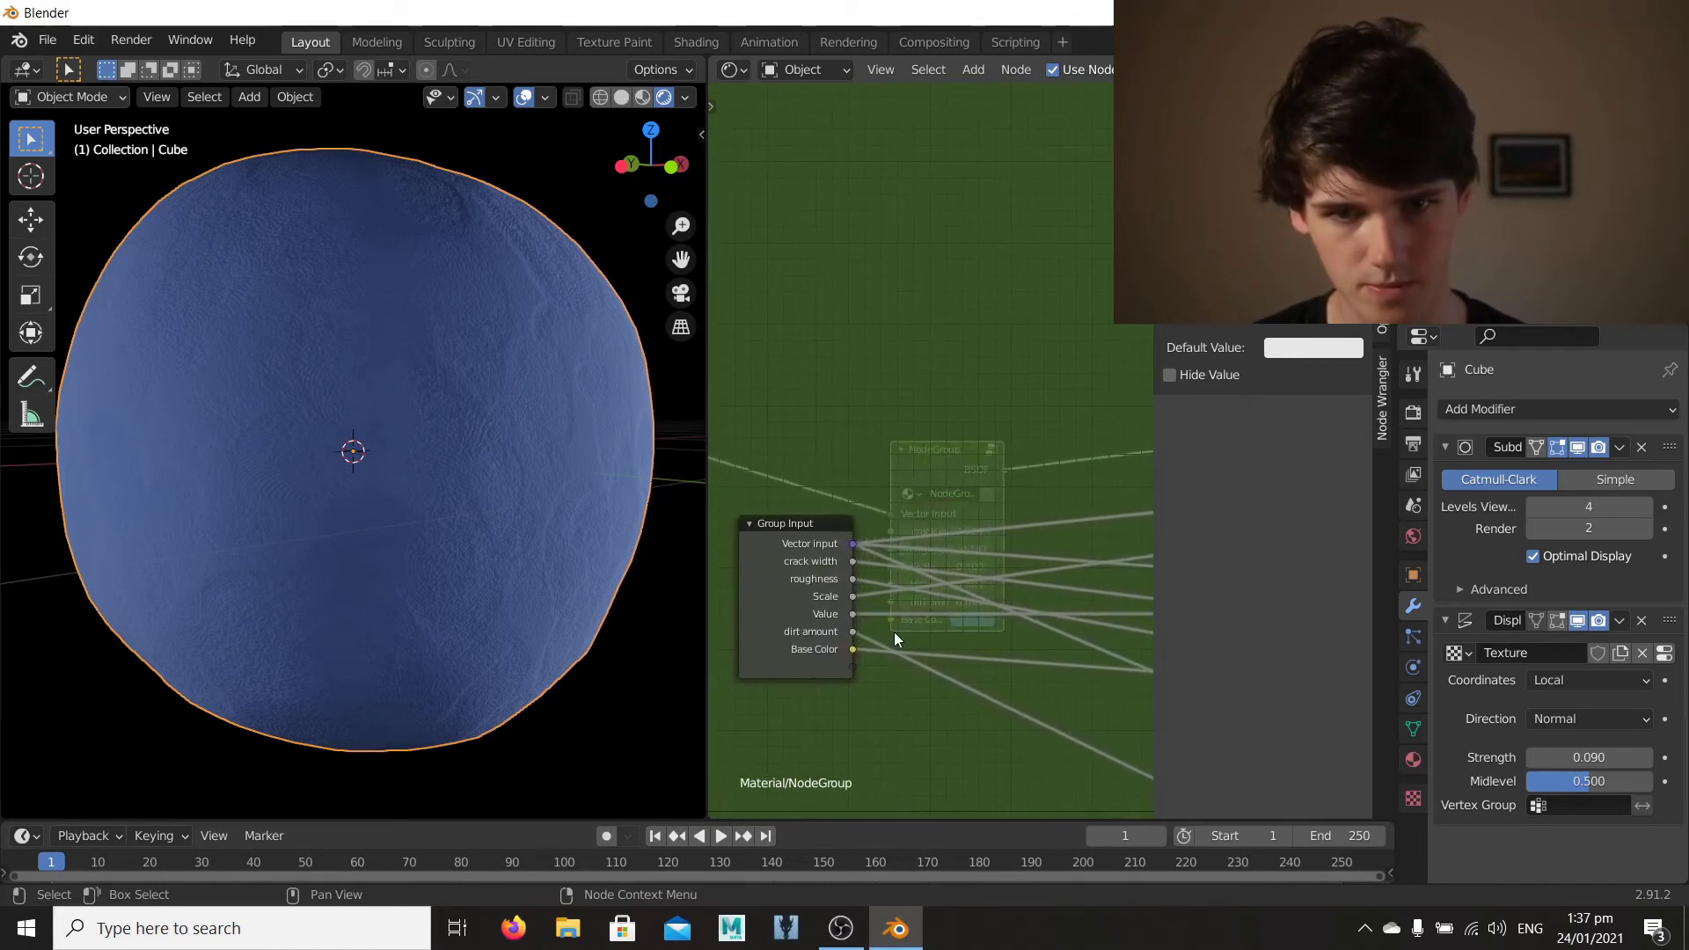
Step: Rename the group's "roughness" input as "bump amount"
click(774, 600)
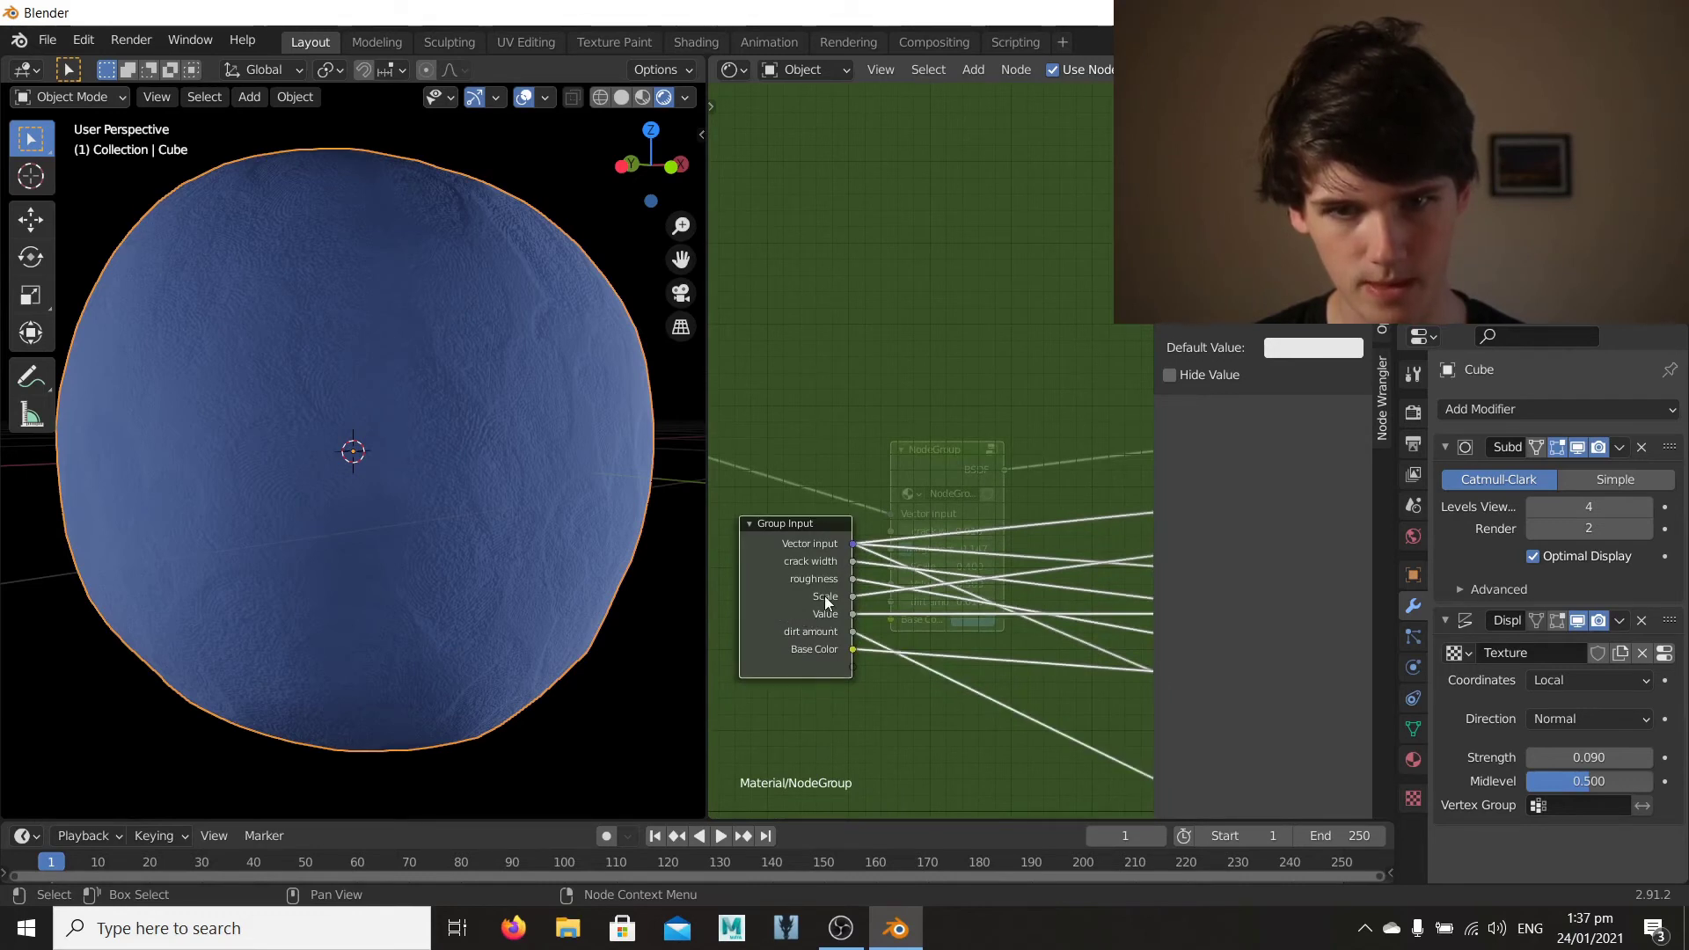
click(1231, 251)
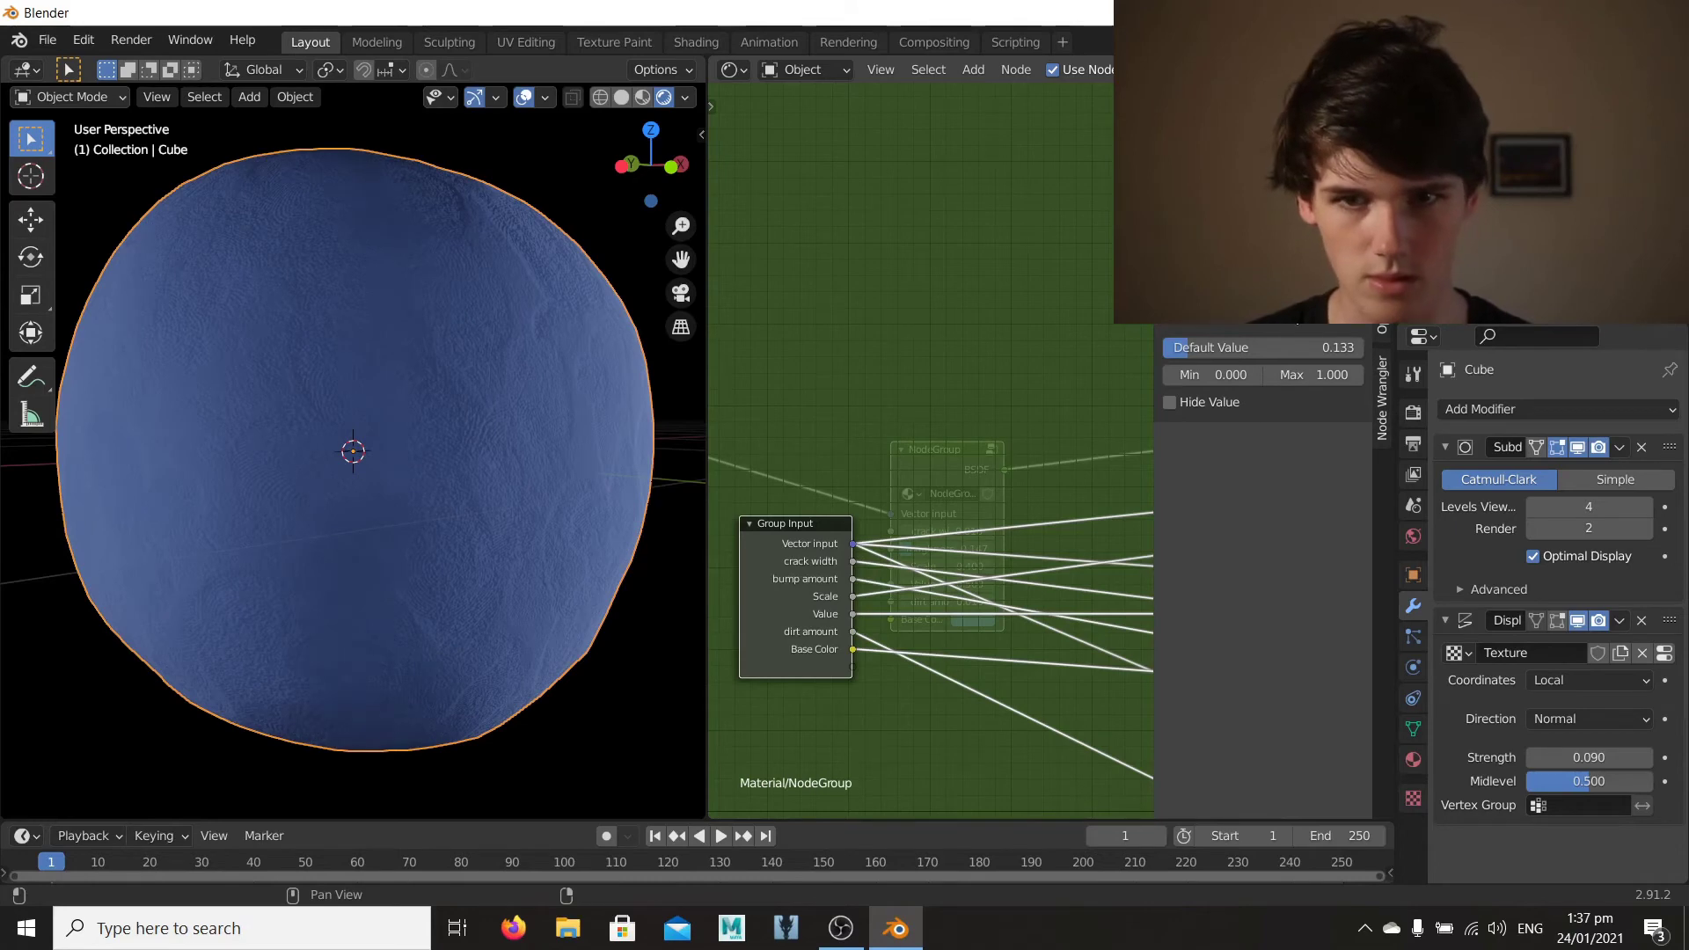
Step: Rename the group's "Value" input as "roughness"
middle_drag(948, 627, 813, 531)
scroll(1060, 554, down, 10)
middle_drag(1060, 554, 991, 628)
scroll(969, 635, up, 5)
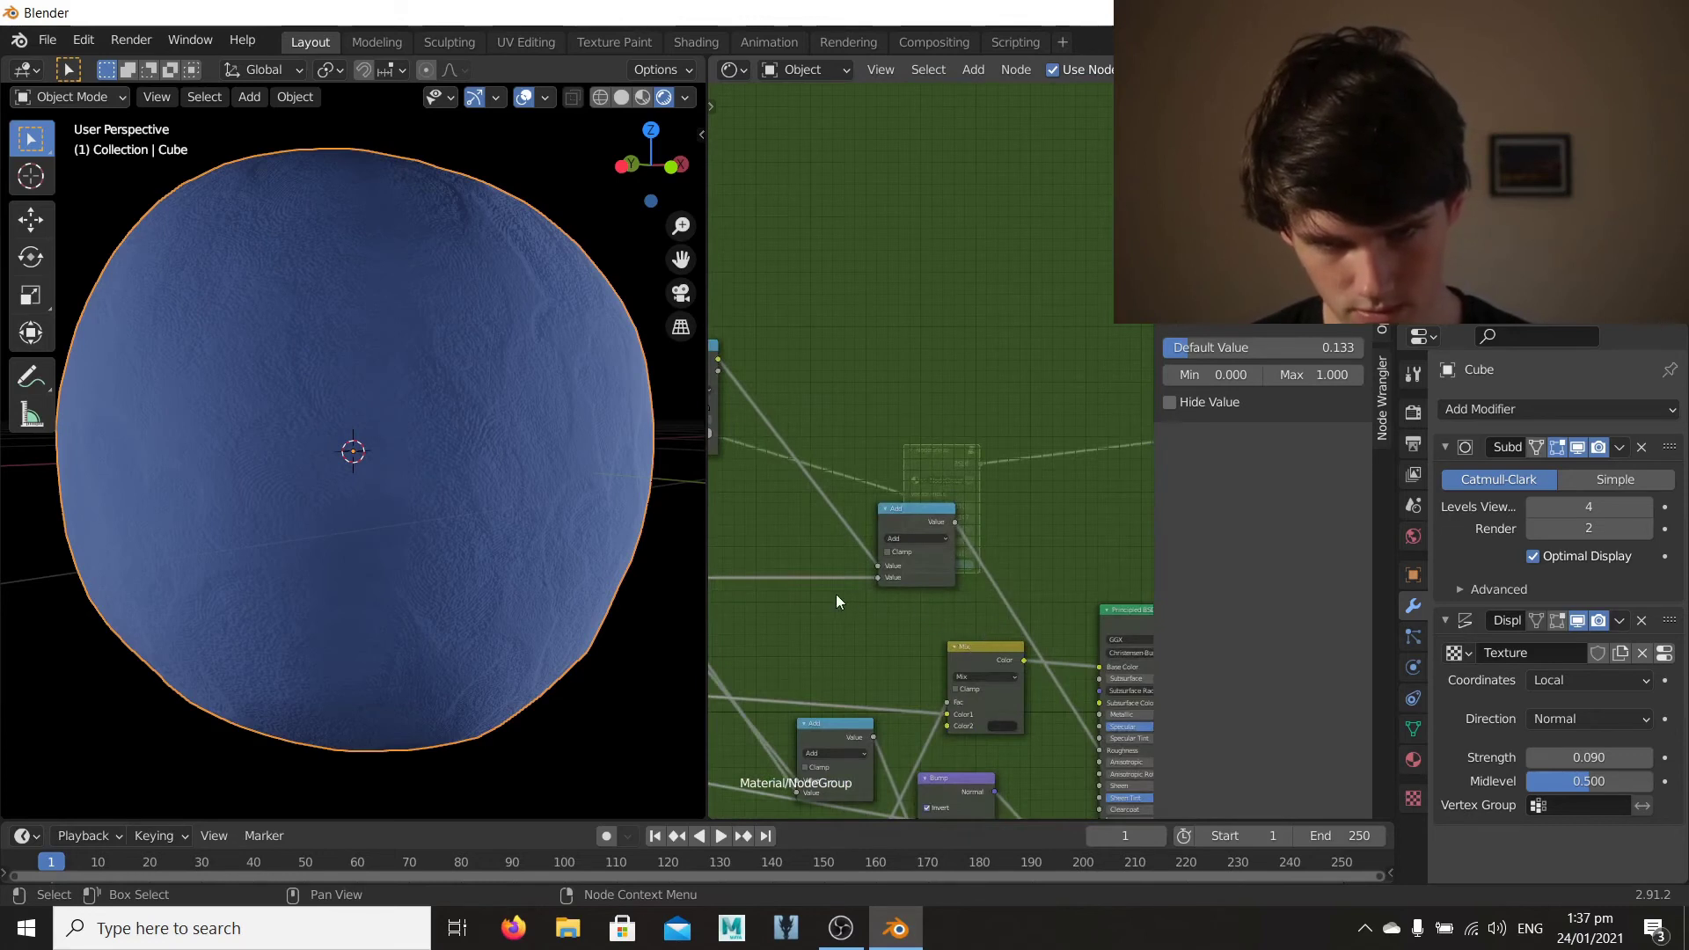
scroll(924, 580, down, 3)
middle_drag(899, 614, 1127, 645)
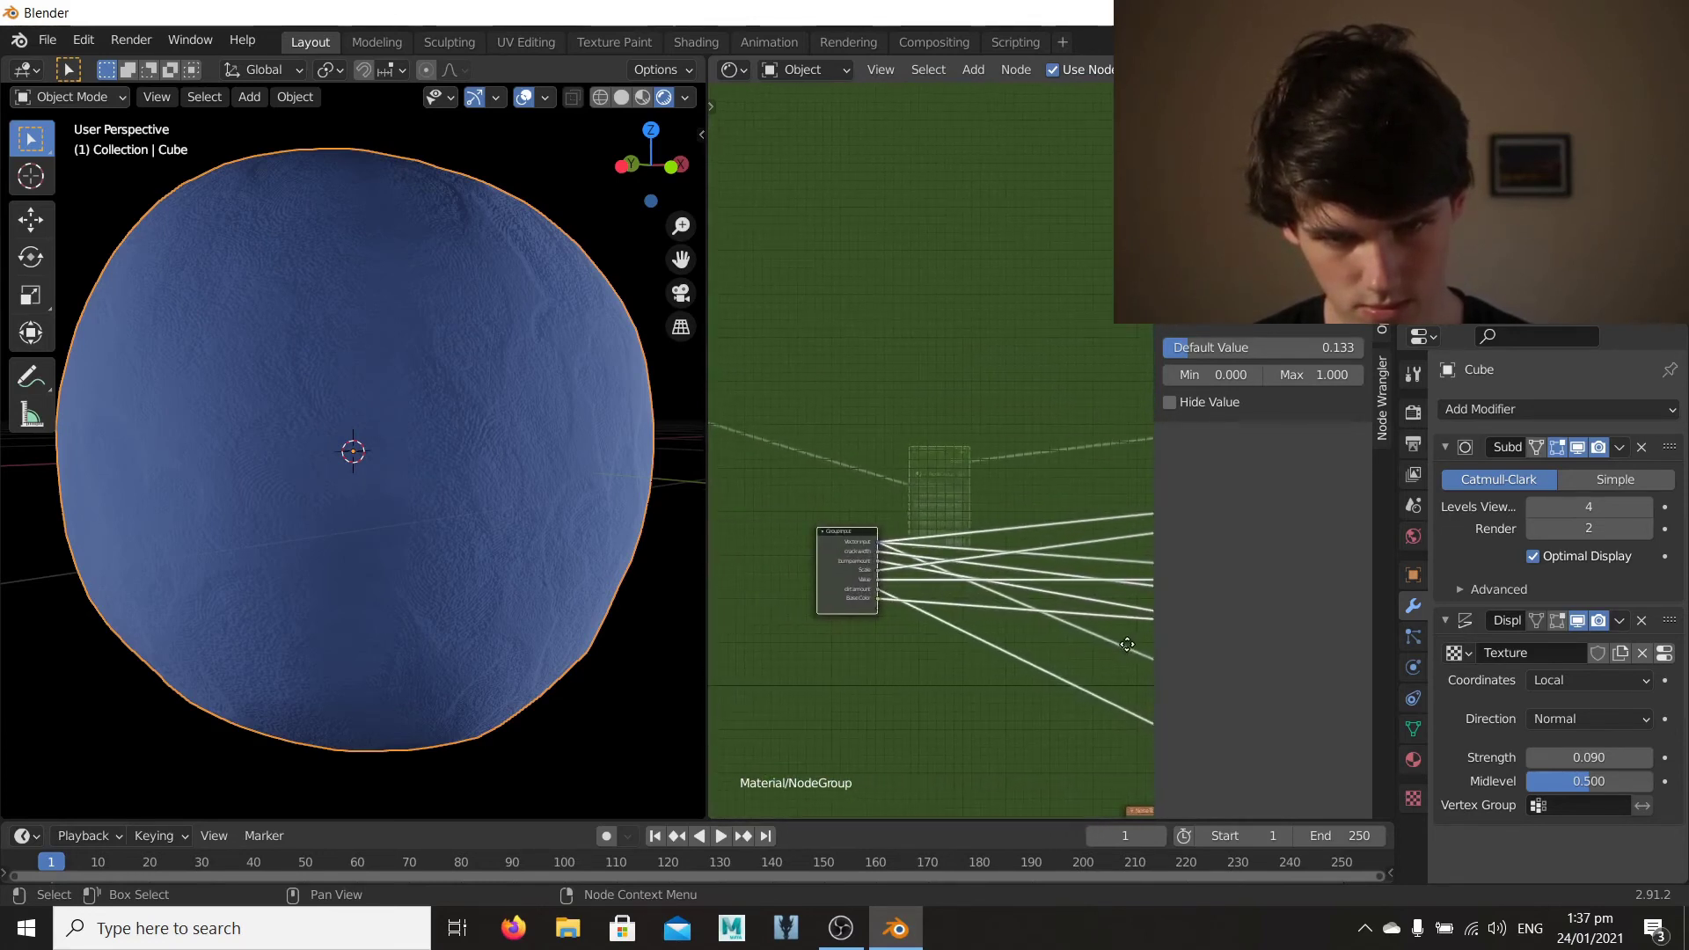
scroll(770, 690, up, 3)
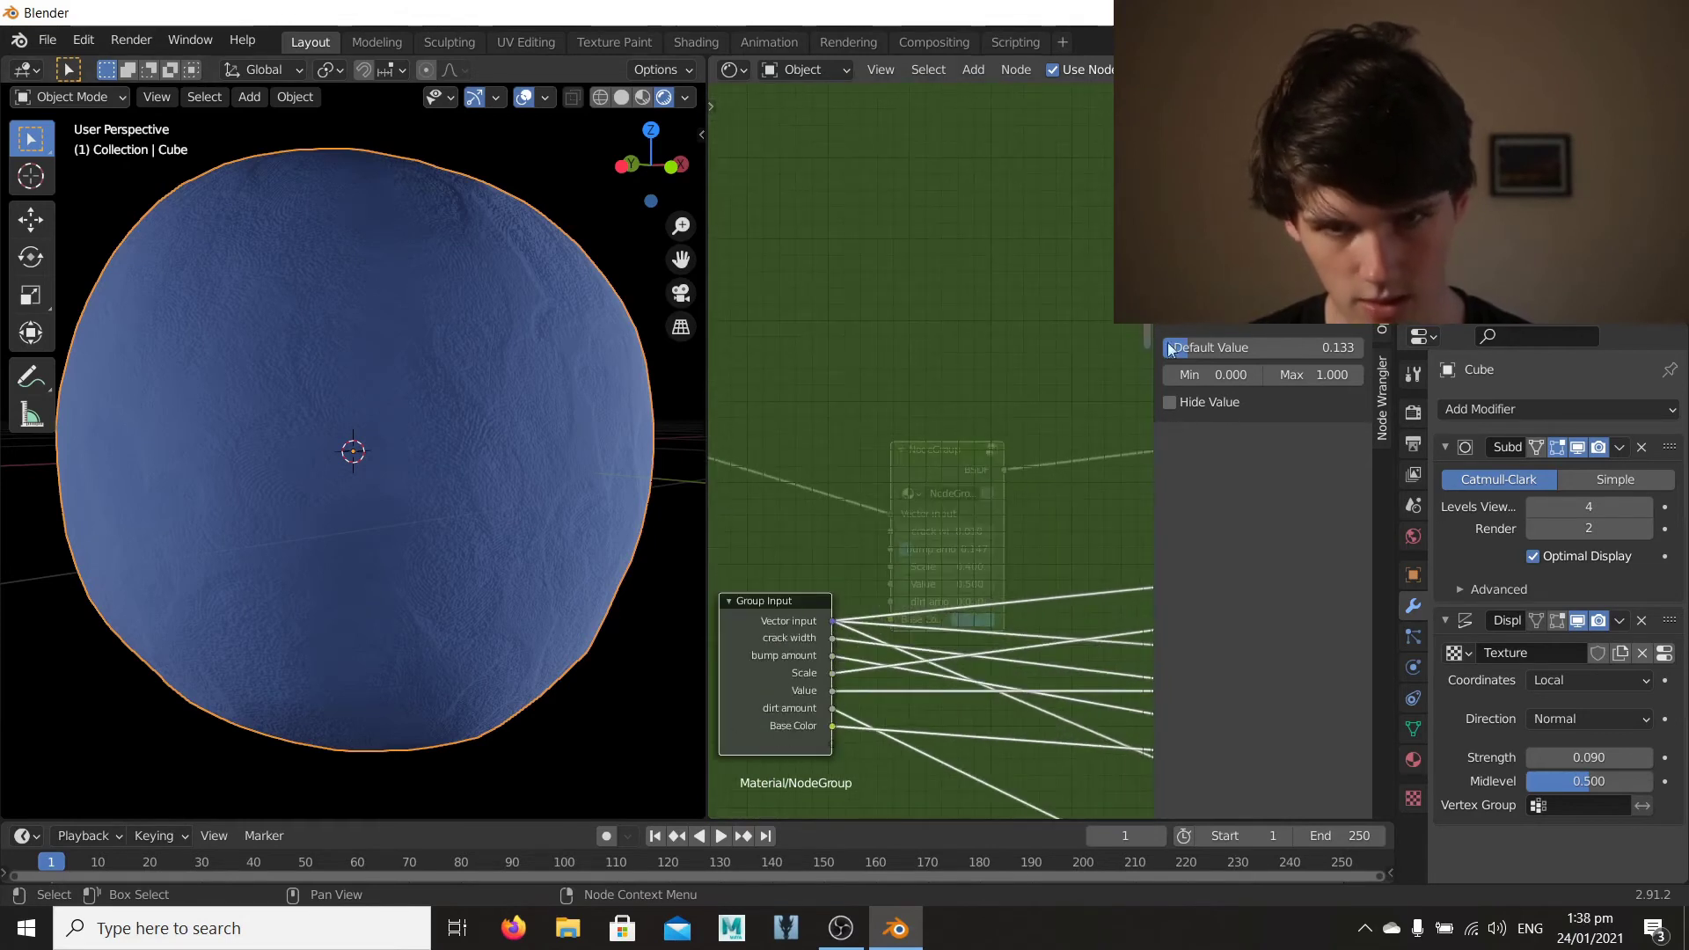
click(1207, 230)
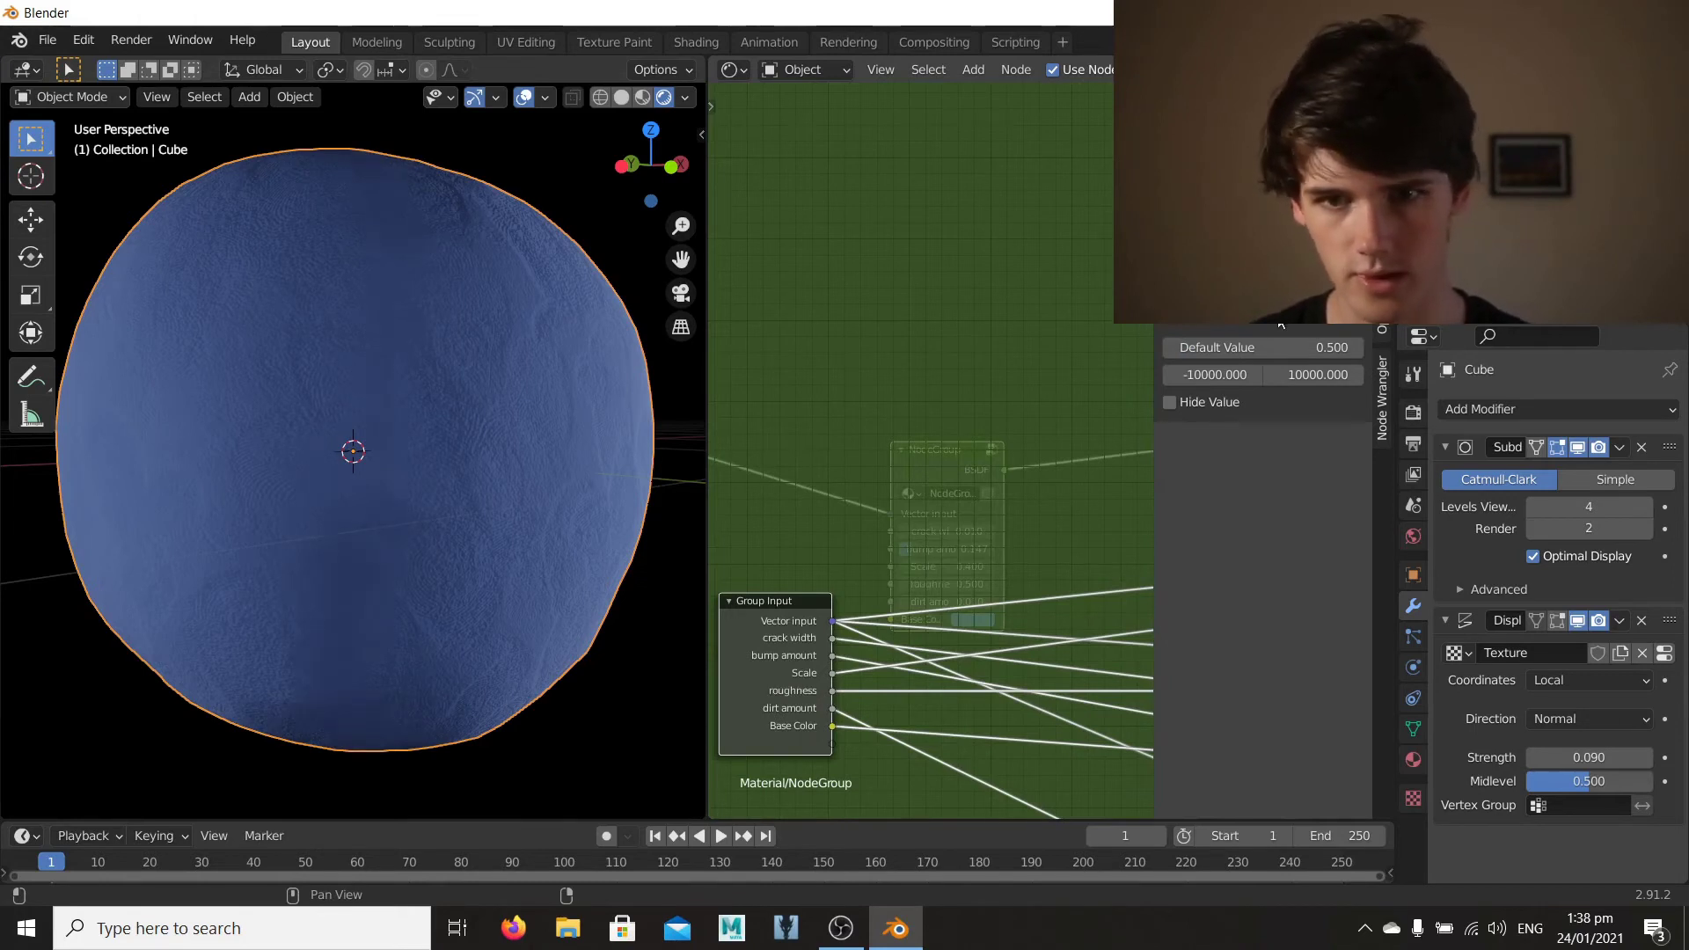
Step: Leave the node group, hide its sidebar, and set the group node's roughness to 0.000, checking the sphere's reflections
key(Tab)
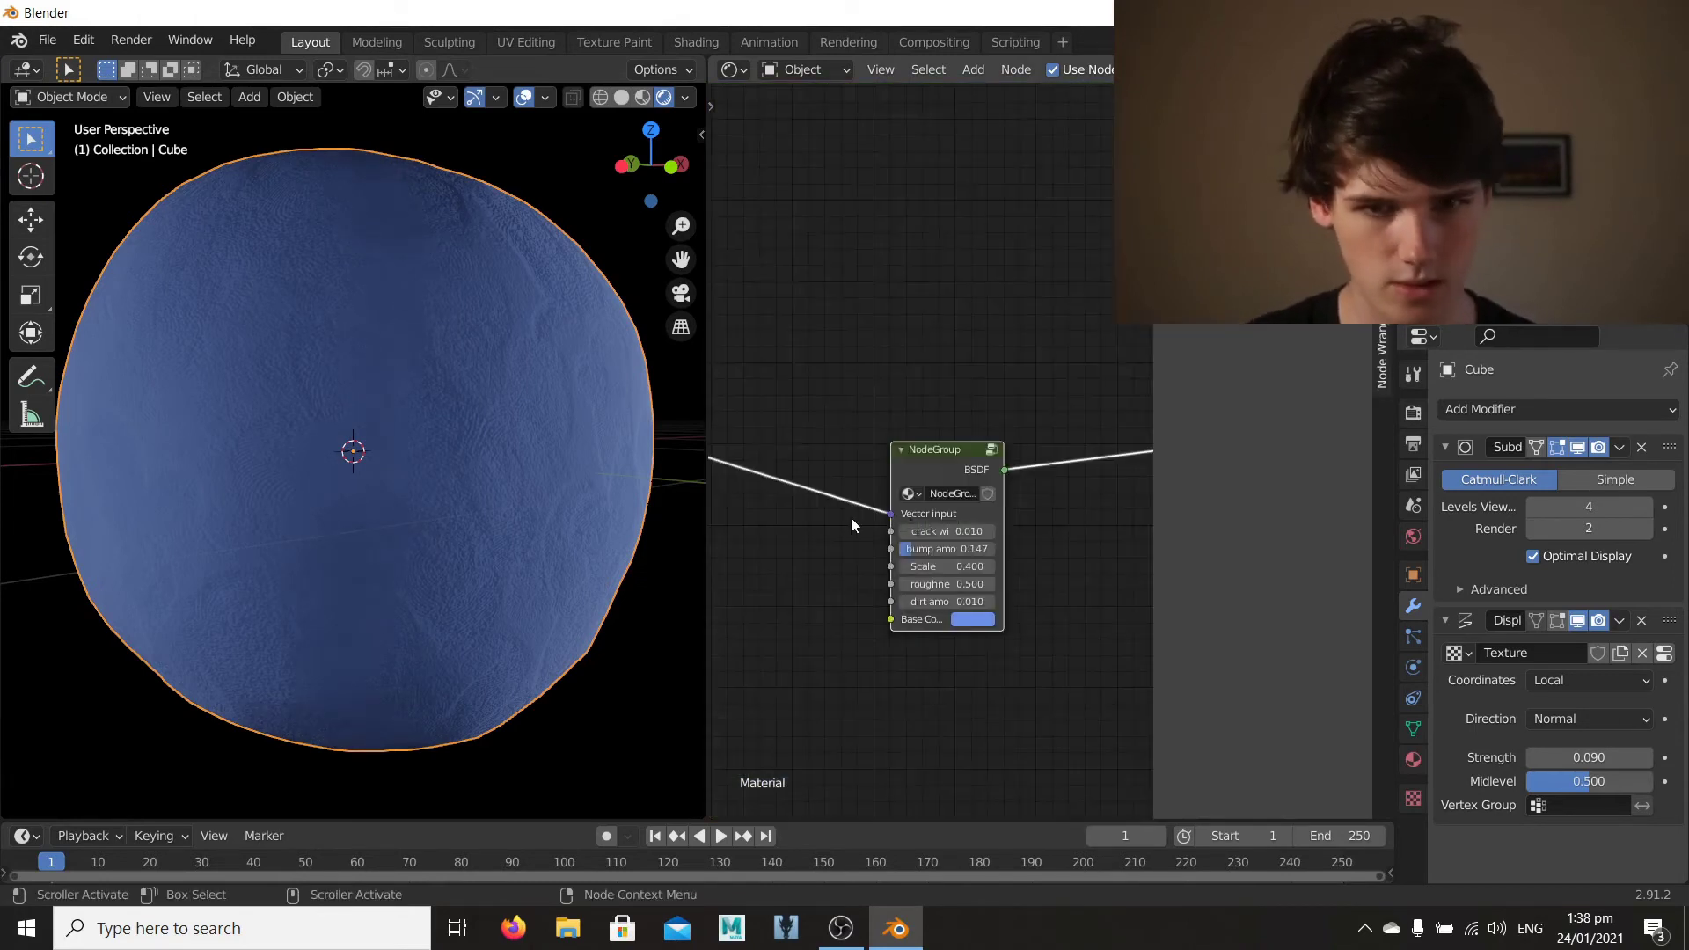
key(n)
scroll(884, 552, up, 2)
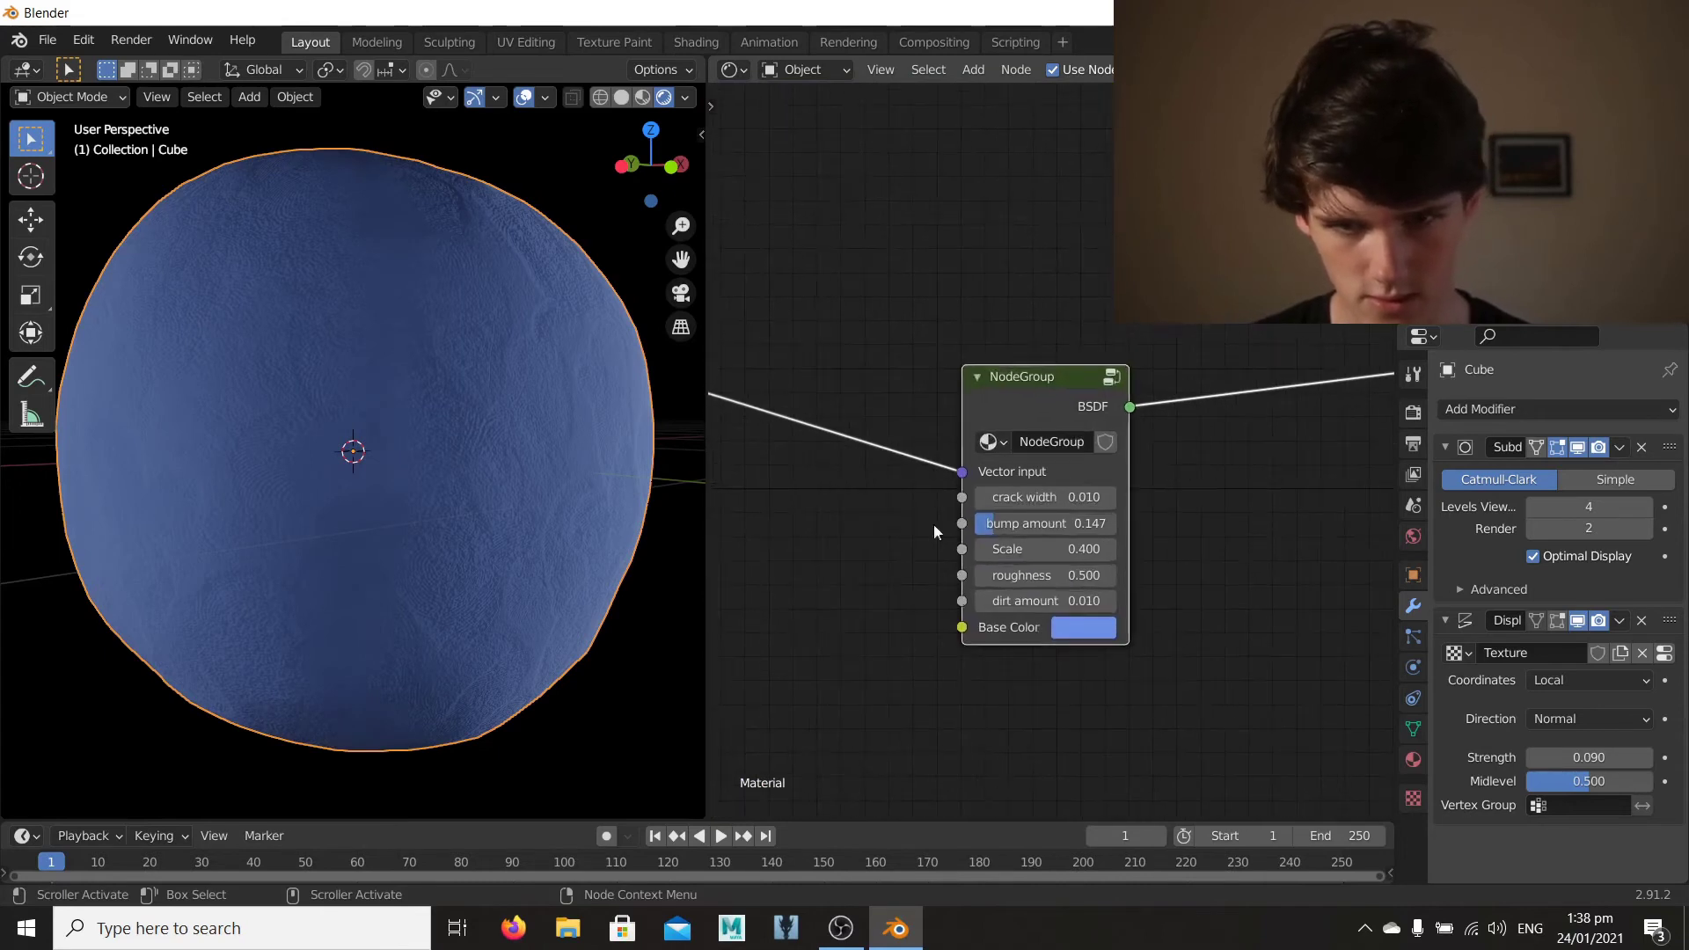
mouse_move(1045, 575)
mouse_down()
mouse_move(1135, 576)
mouse_move(1038, 575)
mouse_up()
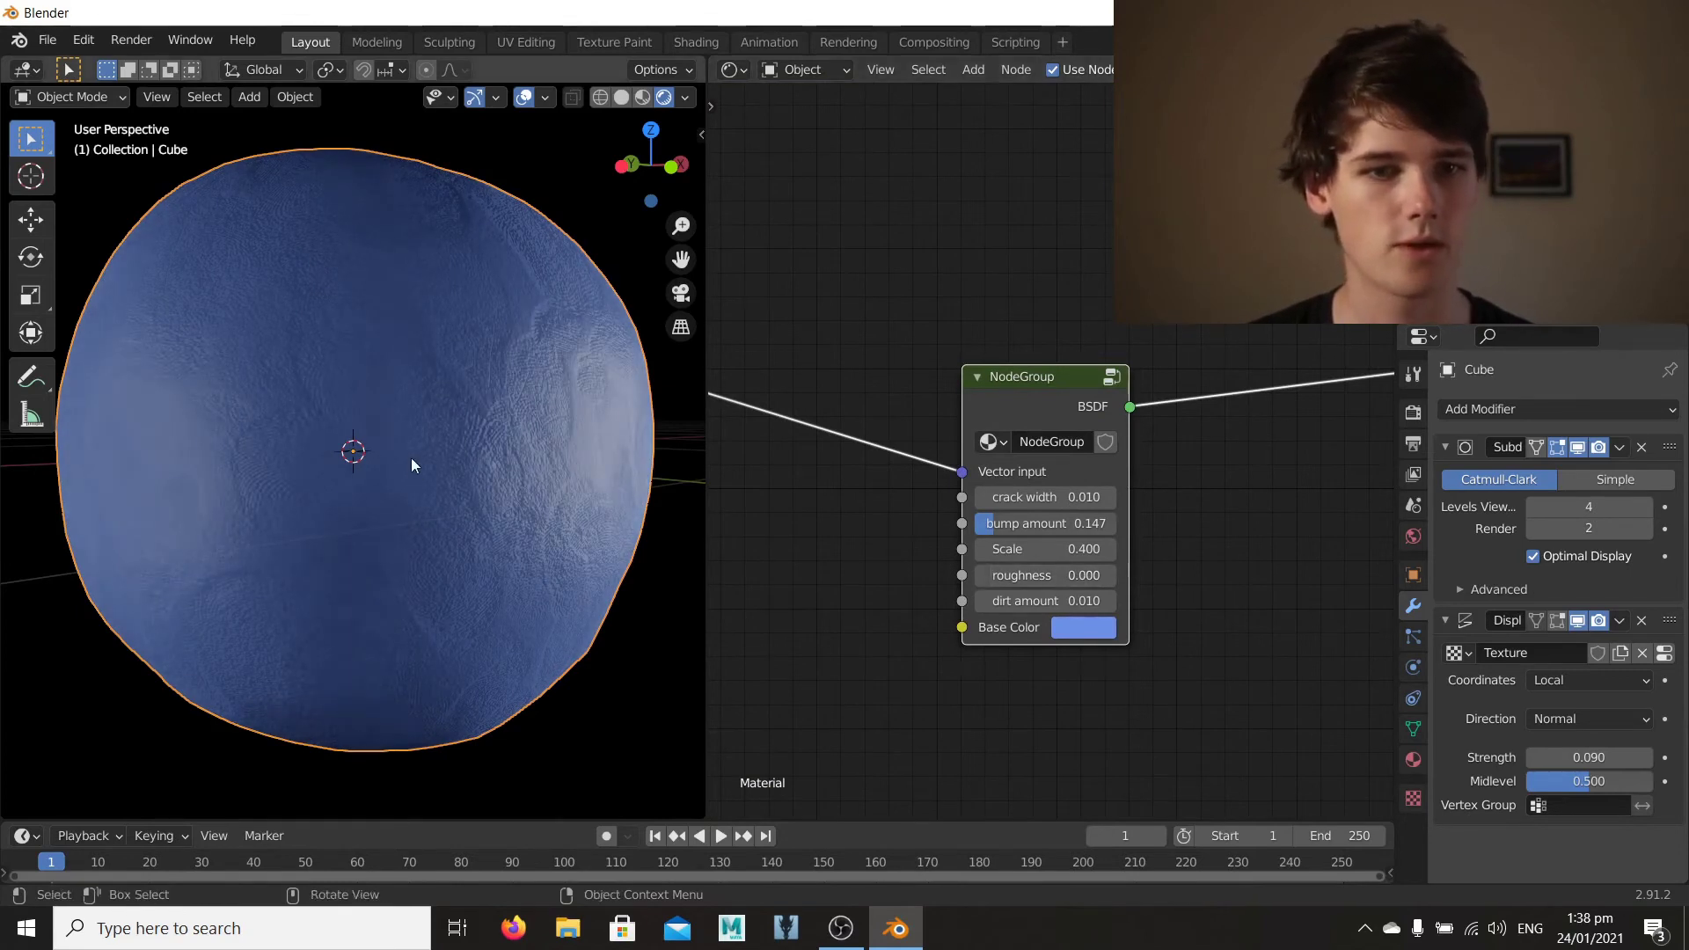
scroll(408, 457, down, 2)
middle_drag(376, 442, 348, 466)
scroll(348, 466, up, 3)
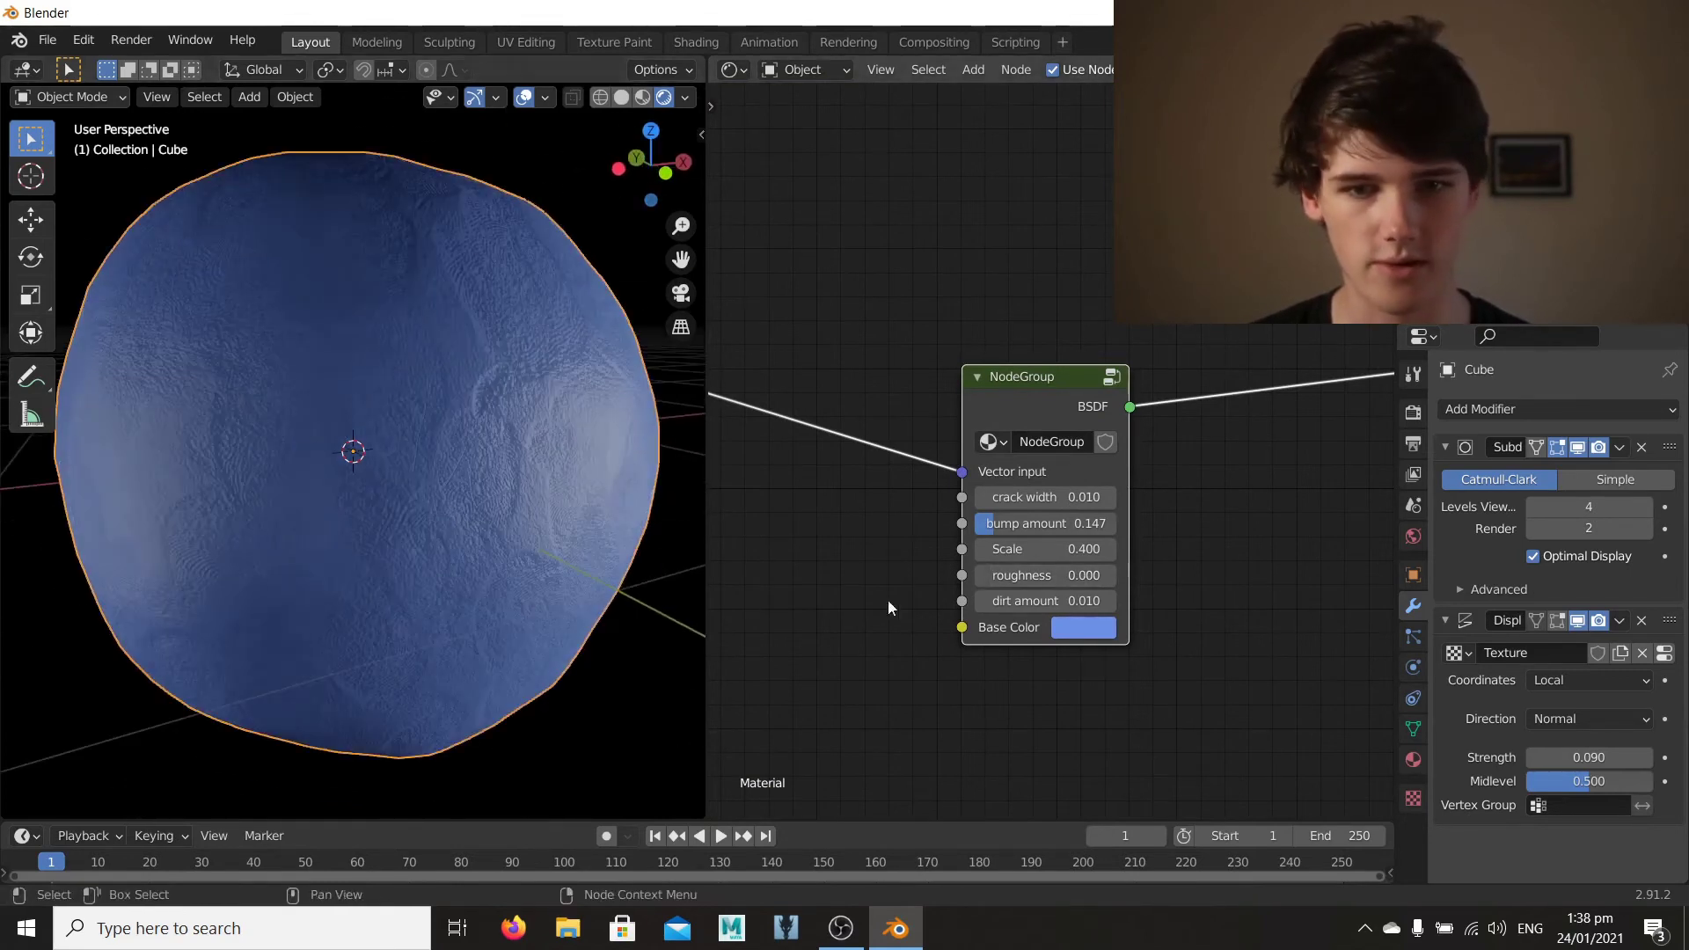
Step: Set the group node's bump amount to 0.153, Scale to 0.800 and dirt amount to 17.110
mouse_move(1045, 523)
mouse_down()
mouse_move(1082, 523)
mouse_move(999, 532)
mouse_move(1131, 547)
mouse_move(1039, 547)
mouse_move(1017, 602)
mouse_move(1205, 601)
mouse_move(1123, 602)
mouse_up()
middle_drag(235, 466, 500, 419)
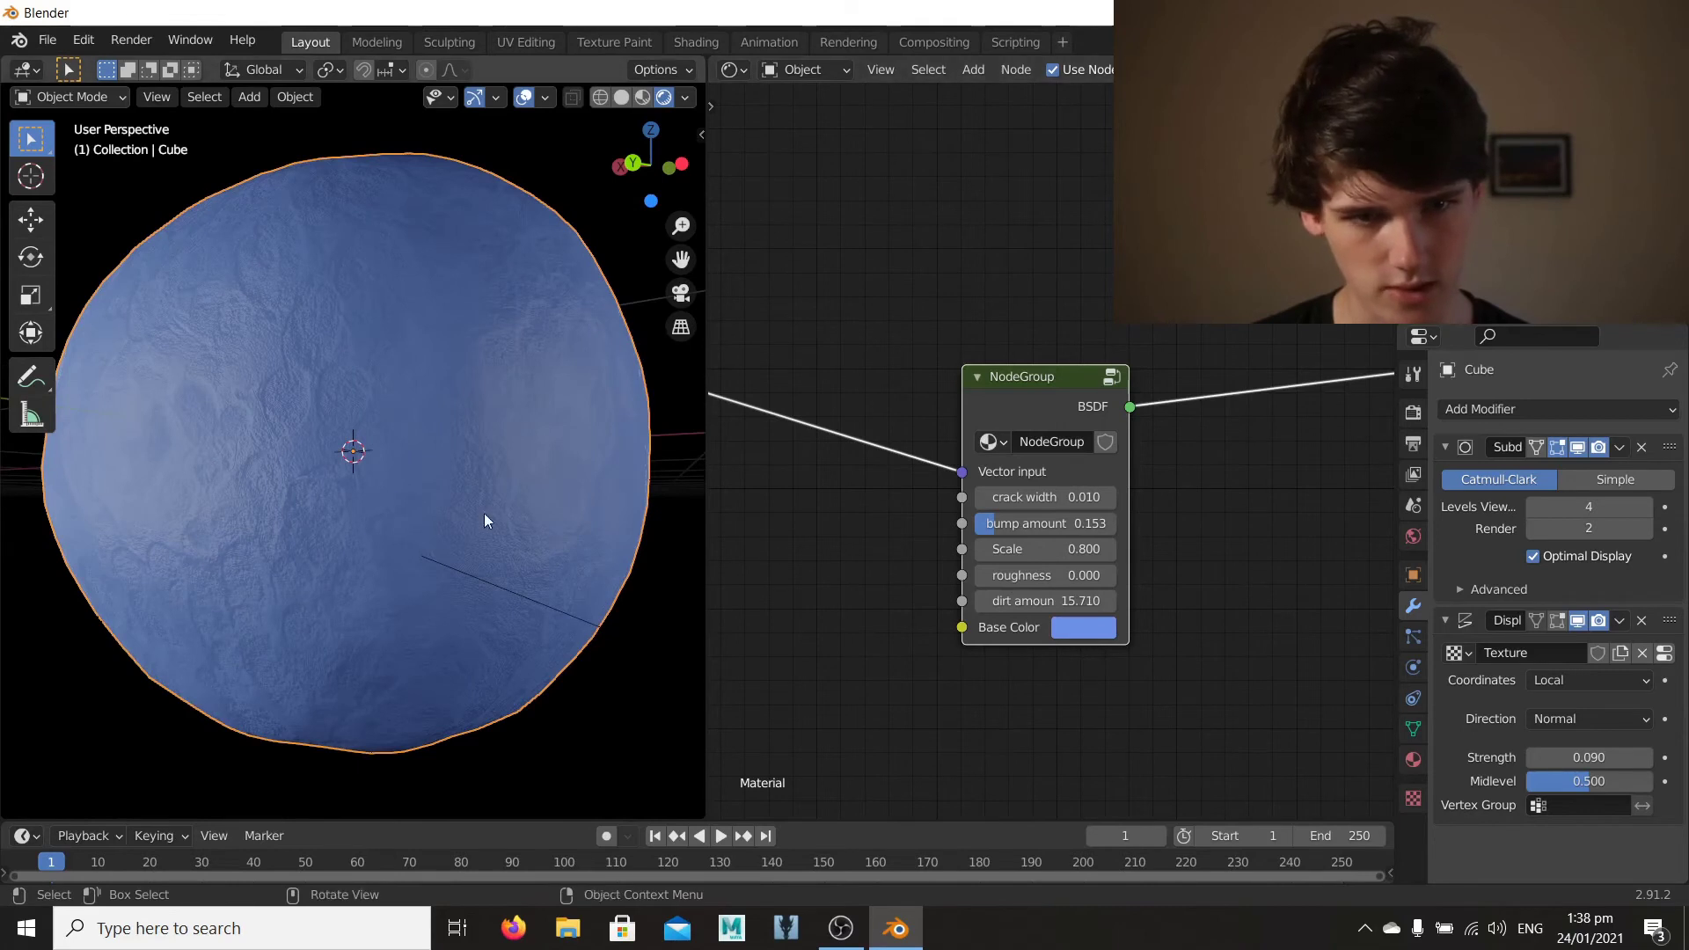
middle_drag(487, 520, 352, 528)
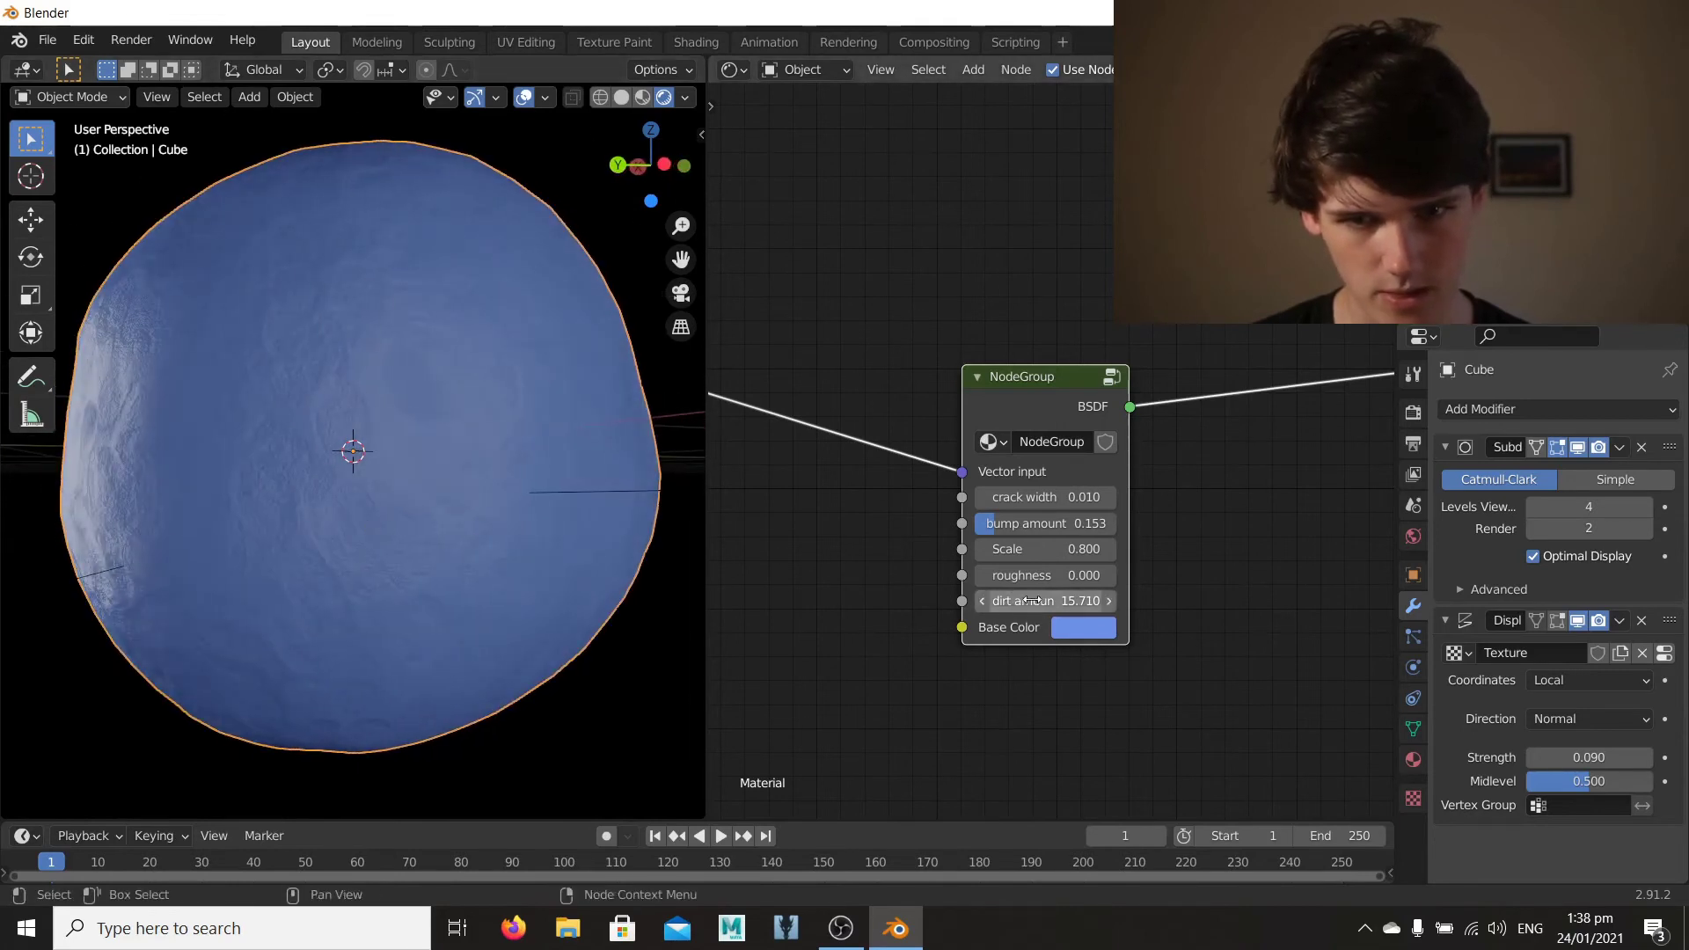
mouse_move(1023, 601)
mouse_down()
mouse_move(1065, 601)
mouse_move(1027, 596)
mouse_up()
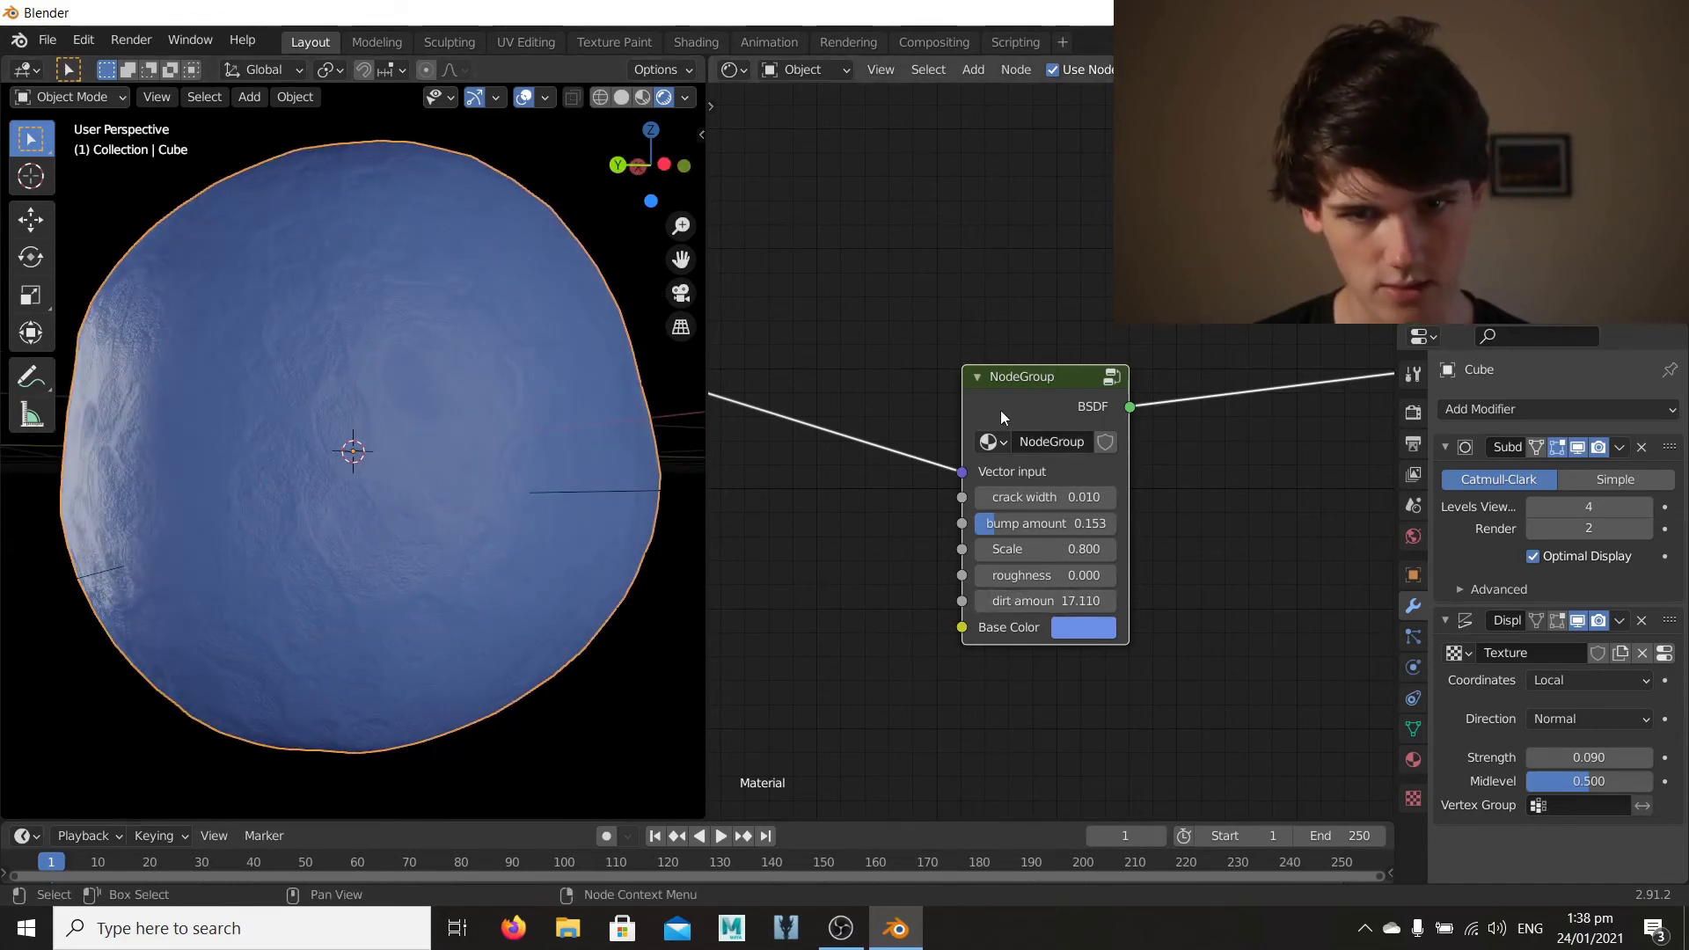
Step: Inside the node group, set the first stop of the ColorRamp fed by the lower Compare node to near-white with value 1.000
key(Tab)
scroll(1189, 528, down, 6)
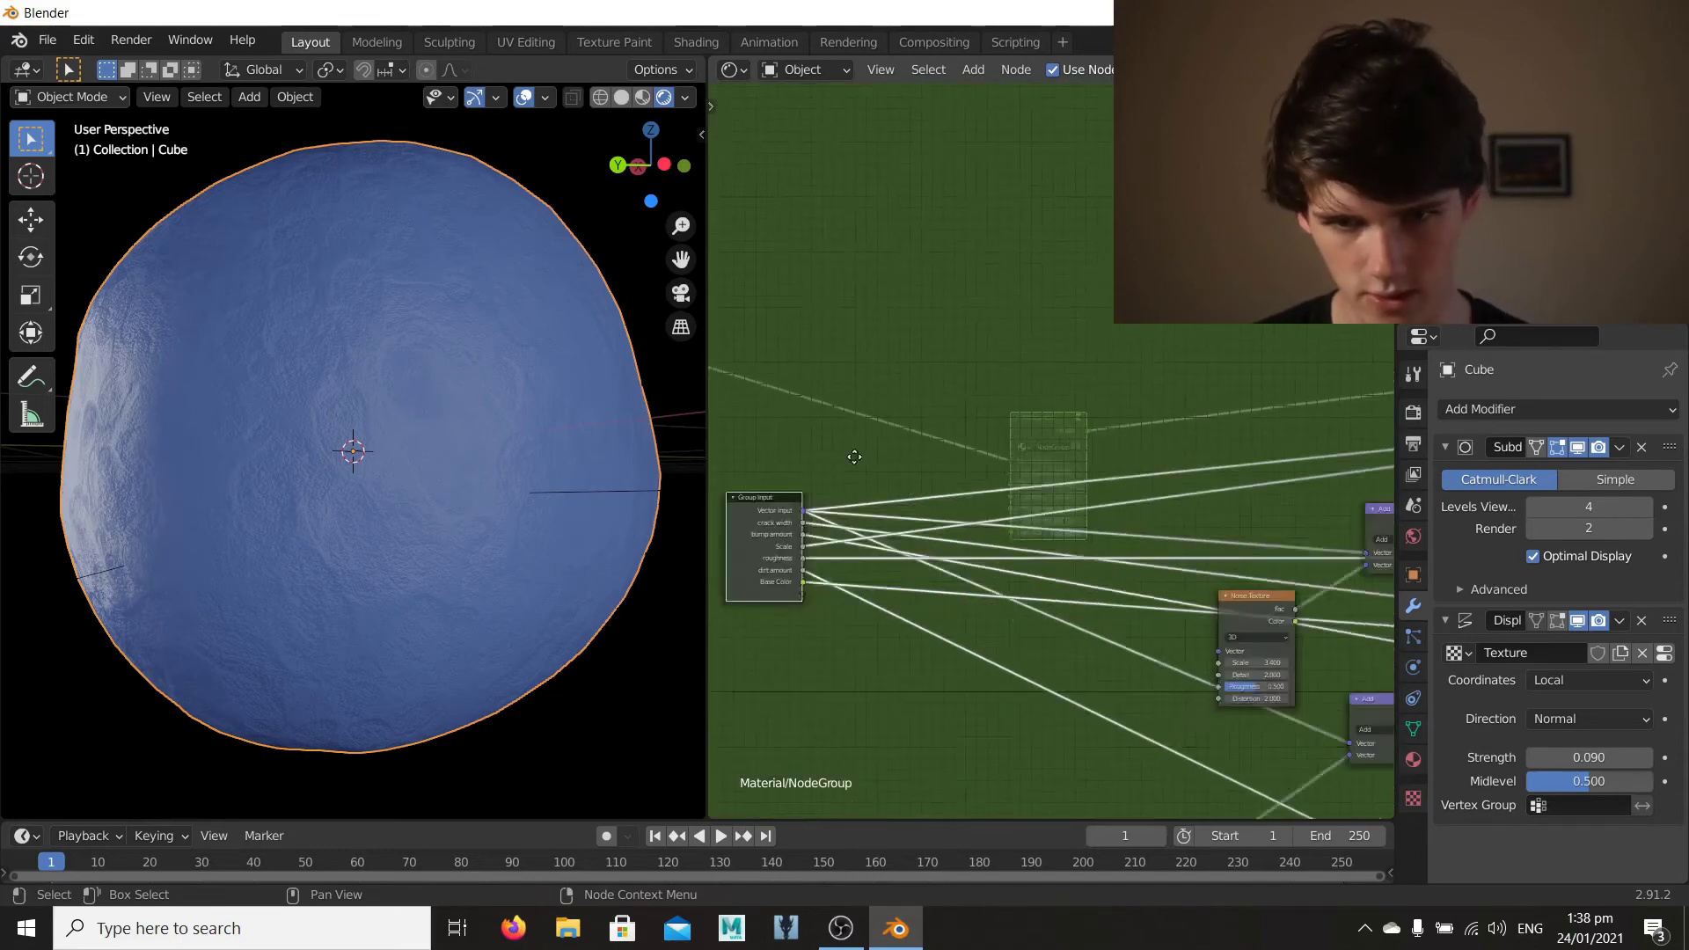
scroll(908, 446, up, 6)
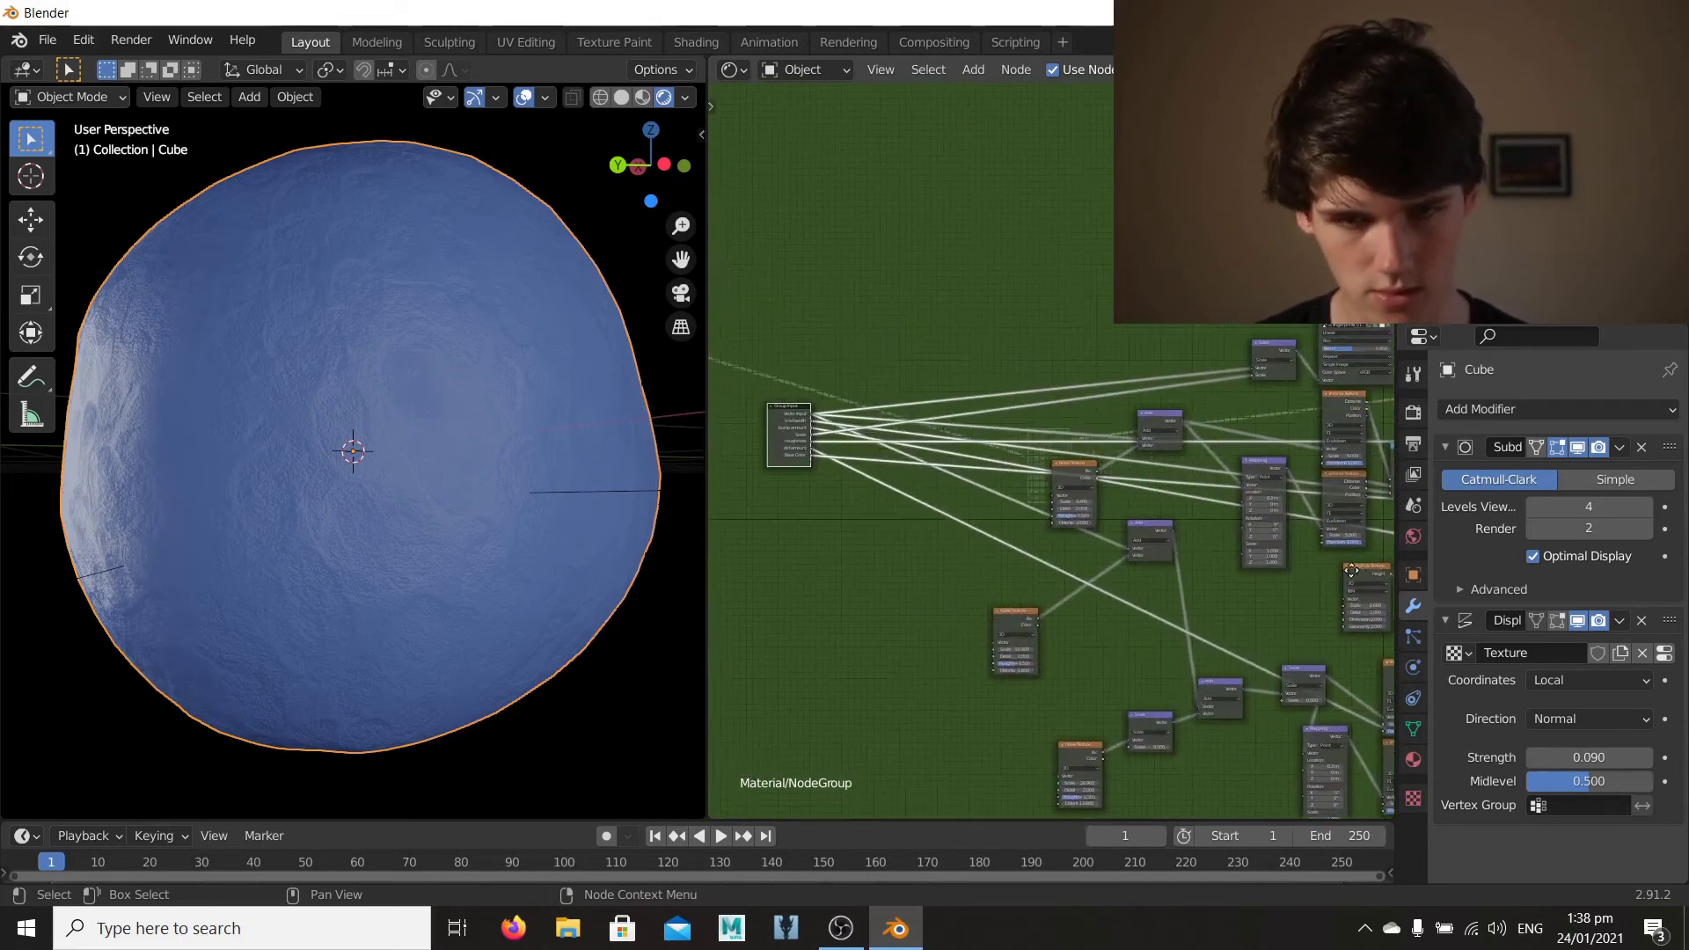
scroll(1236, 607, up, 1)
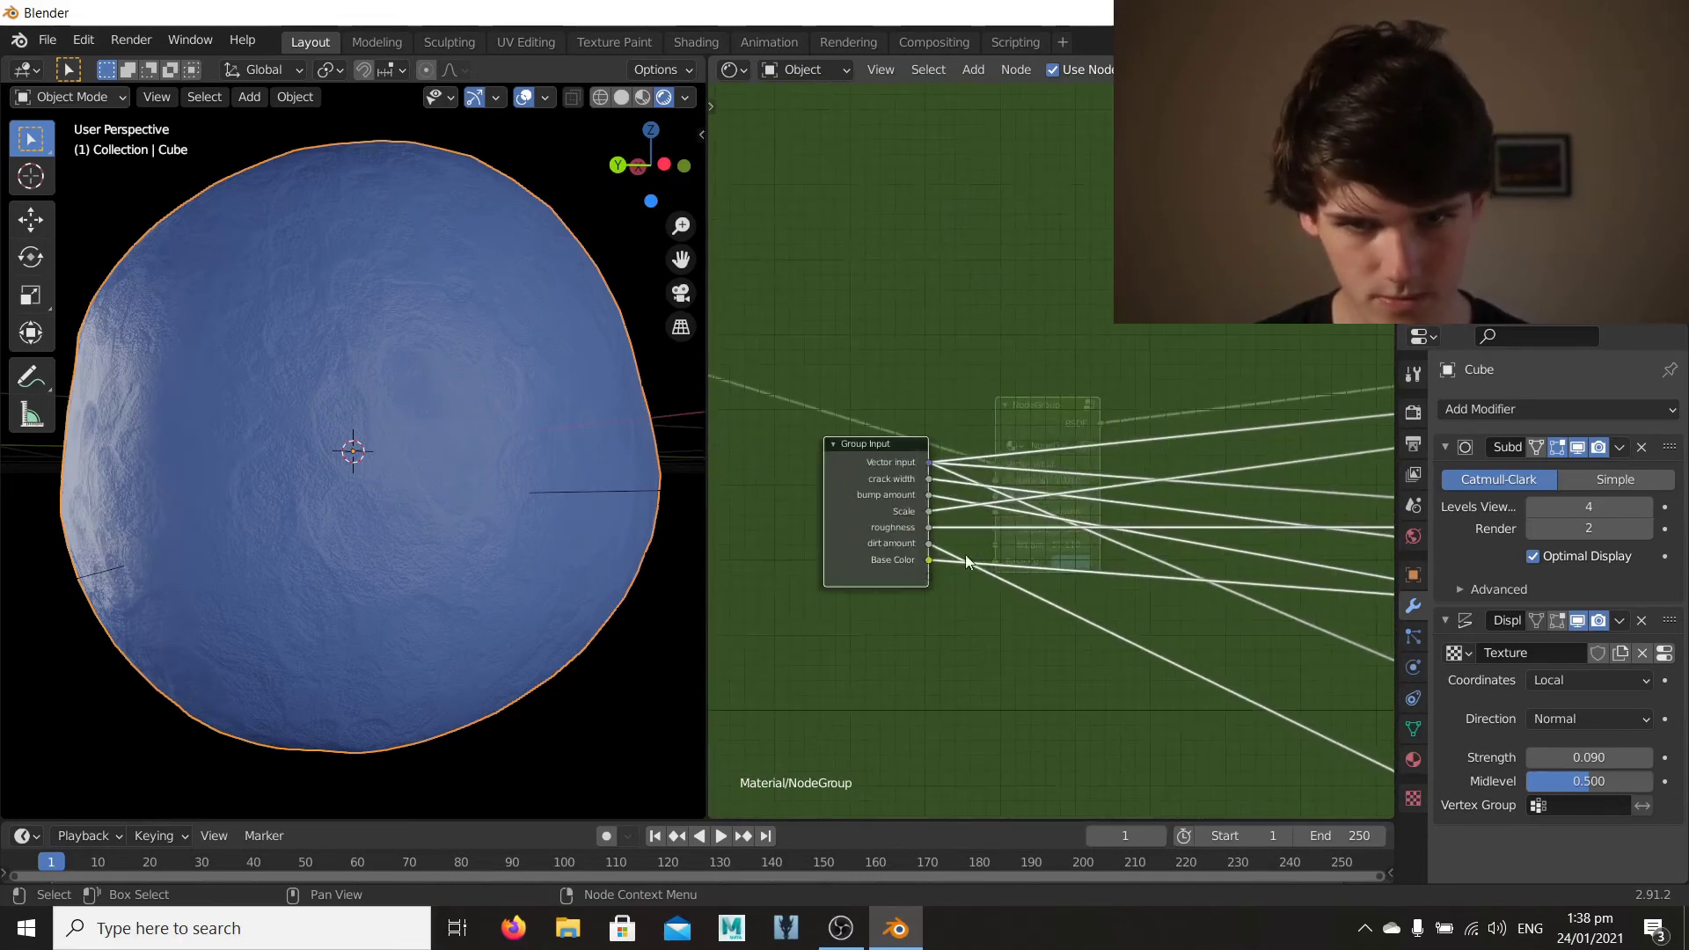
middle_drag(1260, 680, 803, 515)
middle_drag(1070, 651, 838, 572)
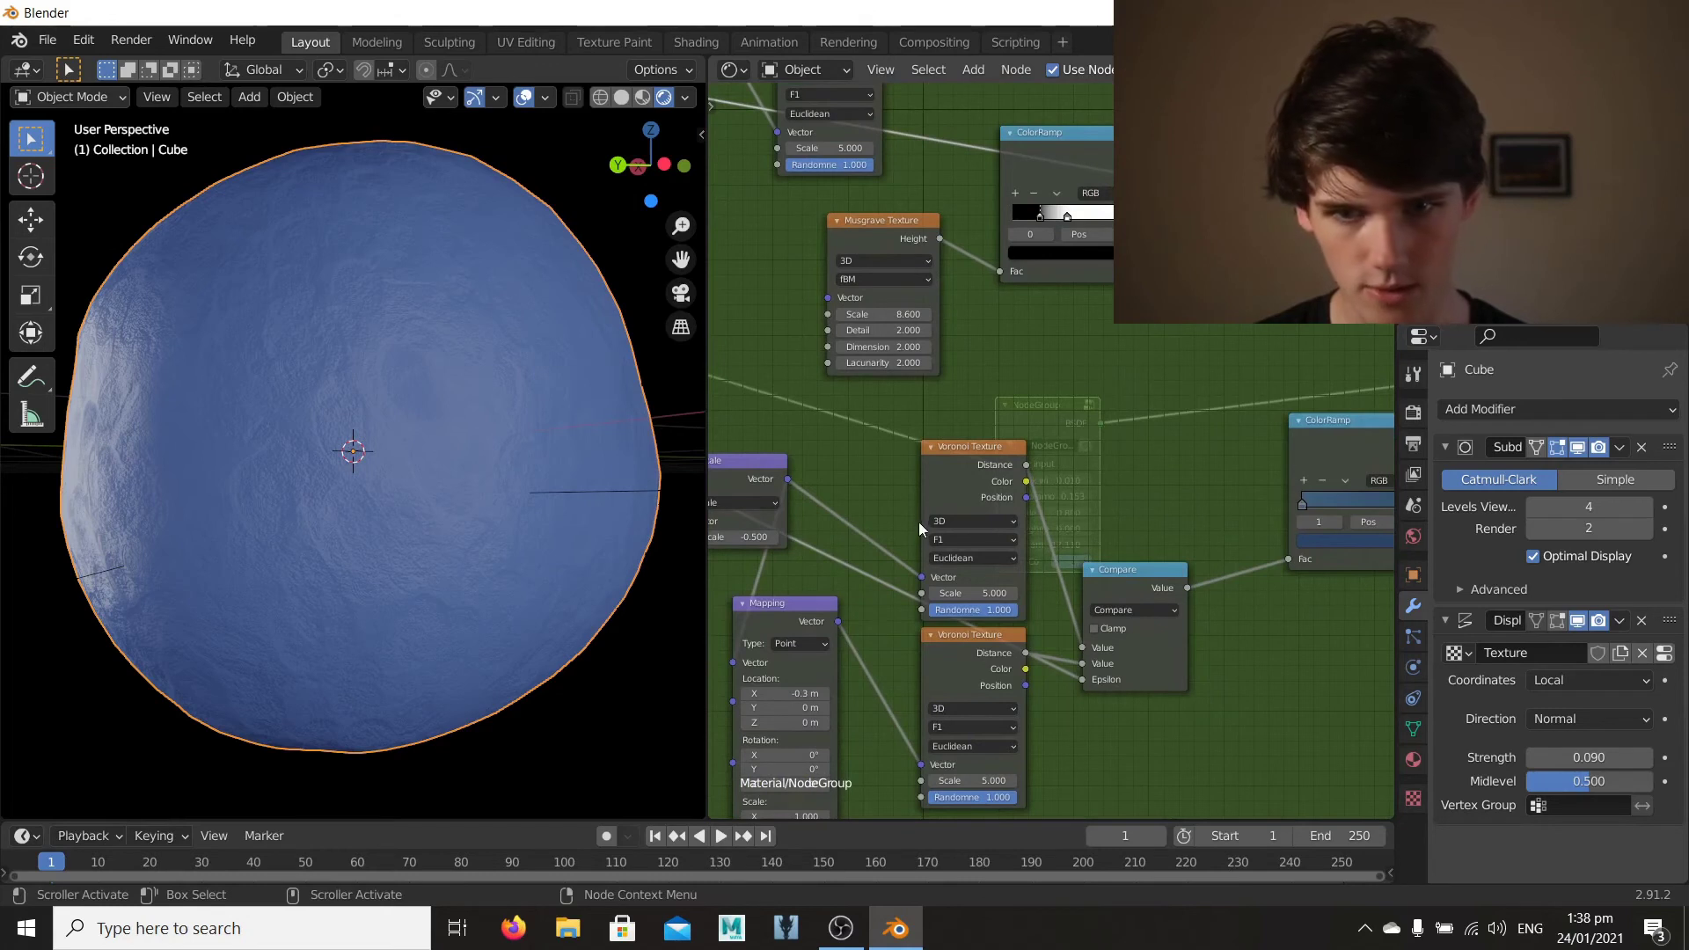
middle_drag(1271, 391, 972, 492)
middle_drag(1099, 417, 992, 498)
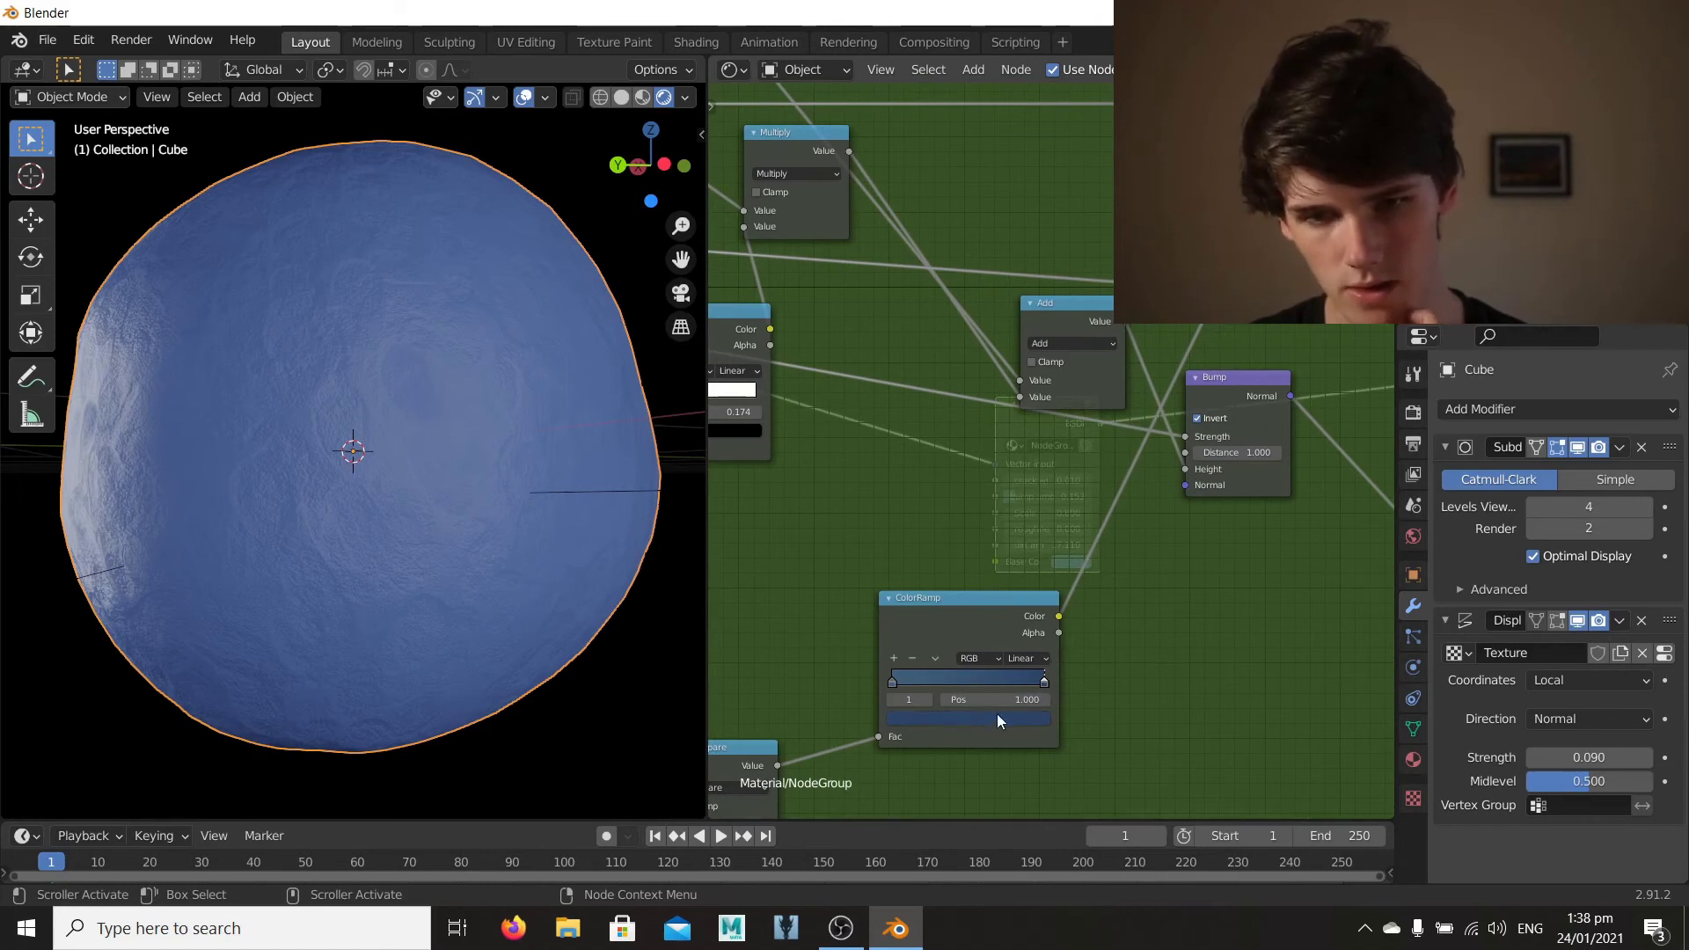
click(895, 681)
click(924, 720)
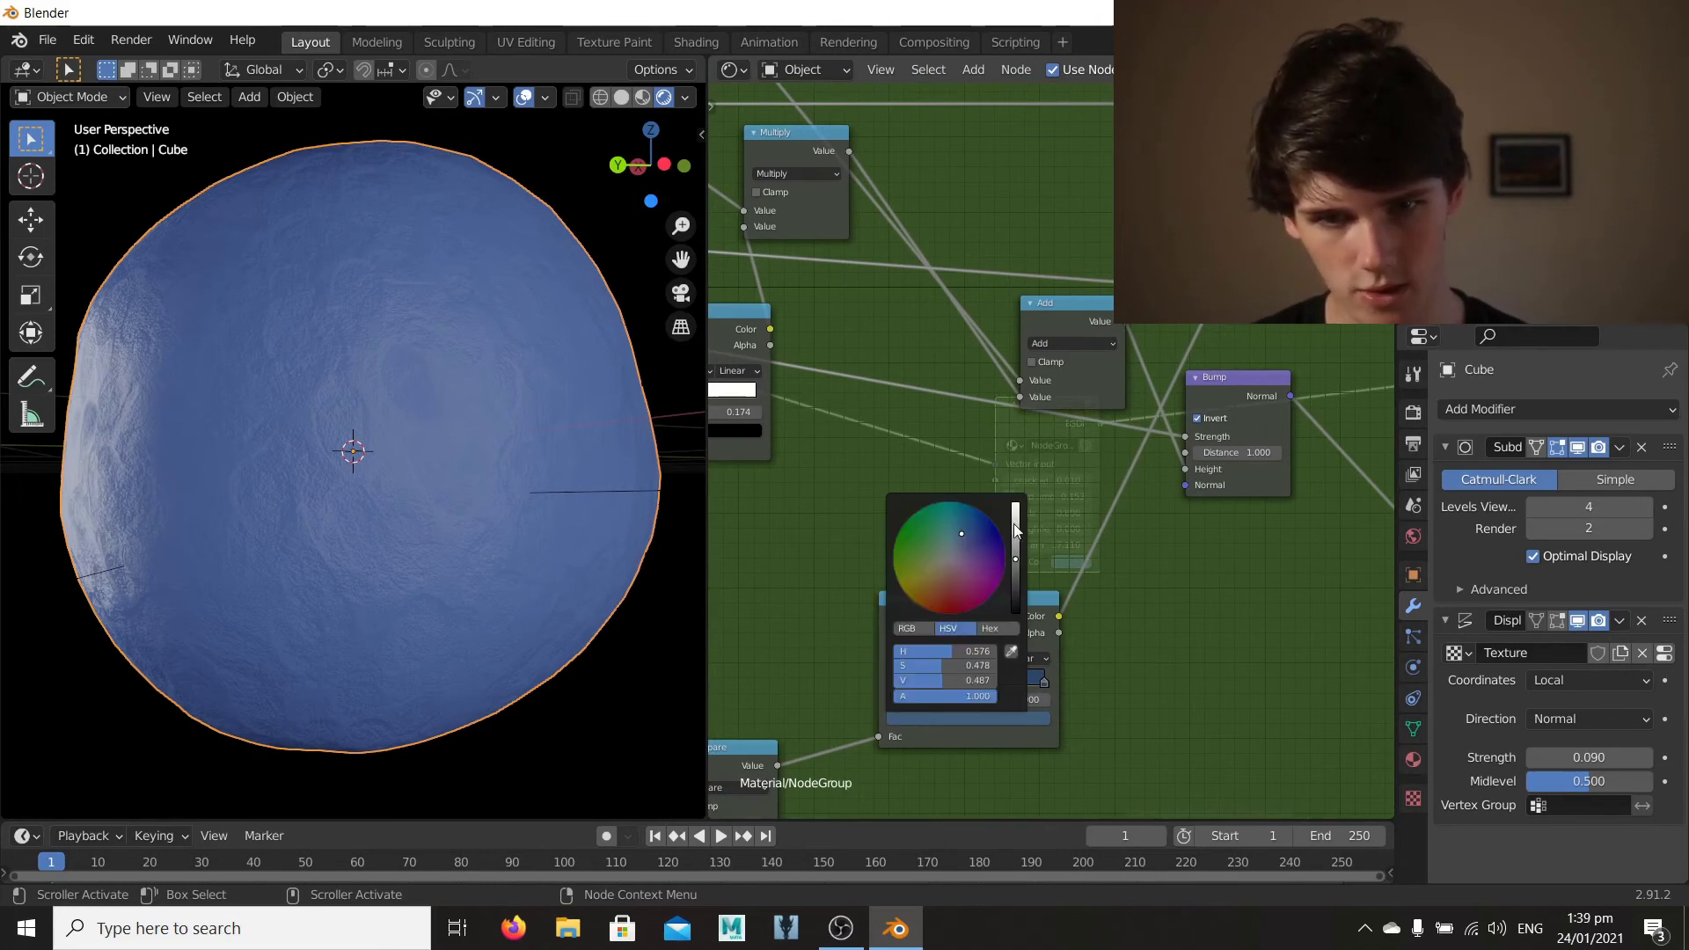
drag(1017, 563, 1016, 503)
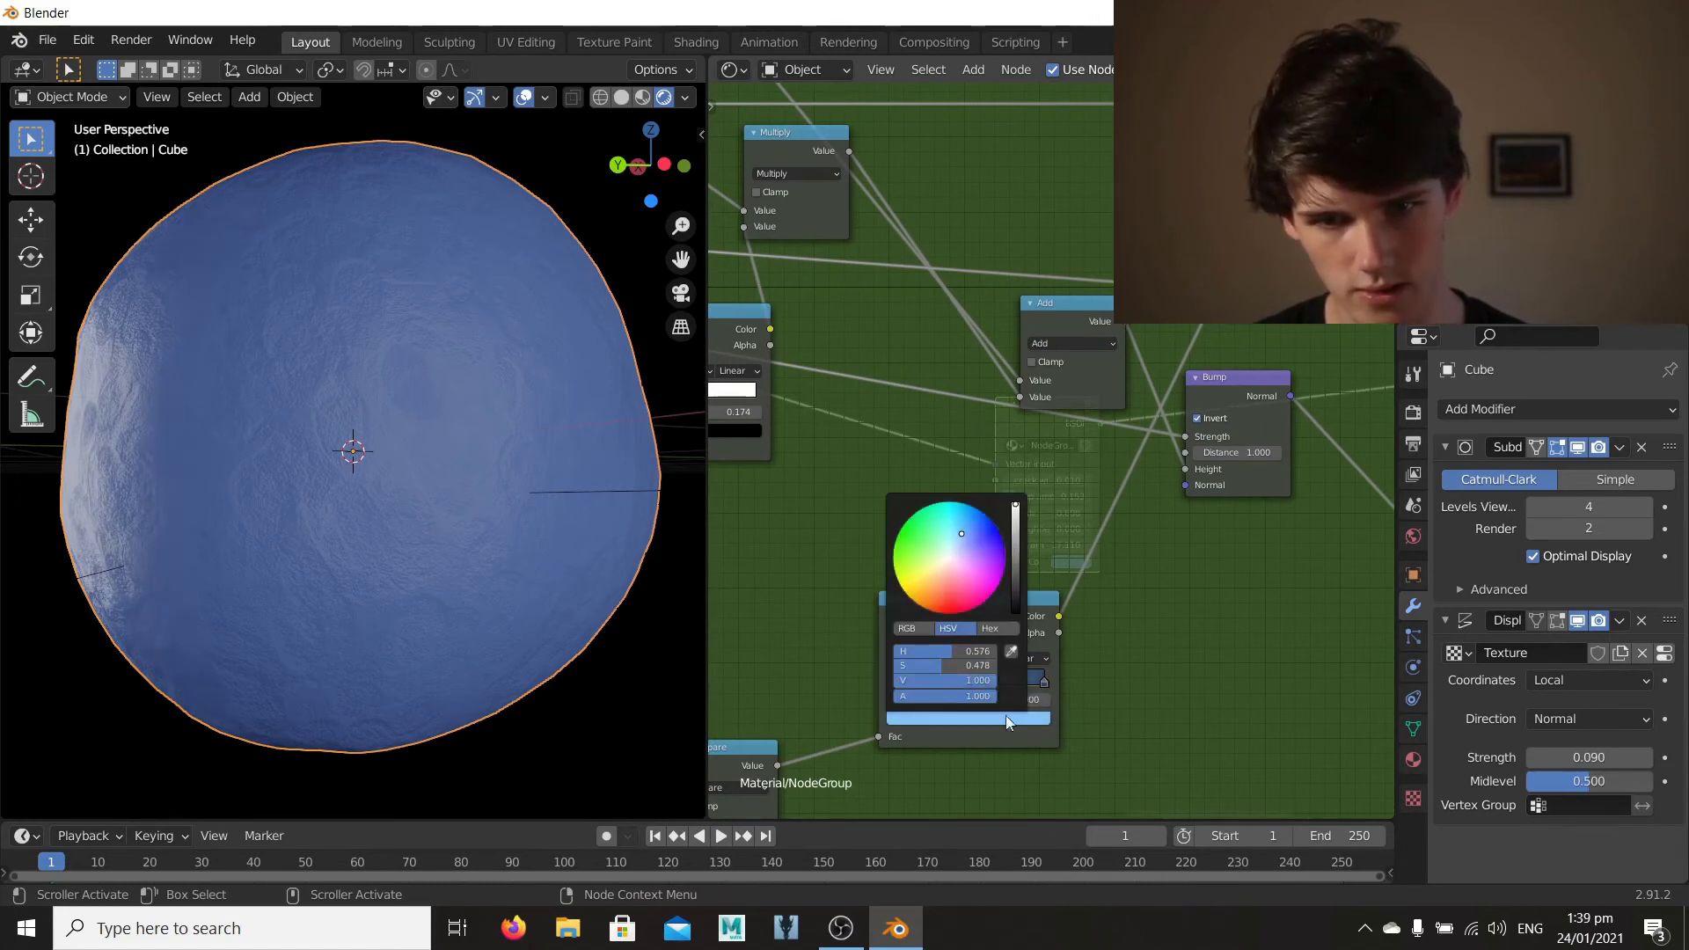
click(951, 557)
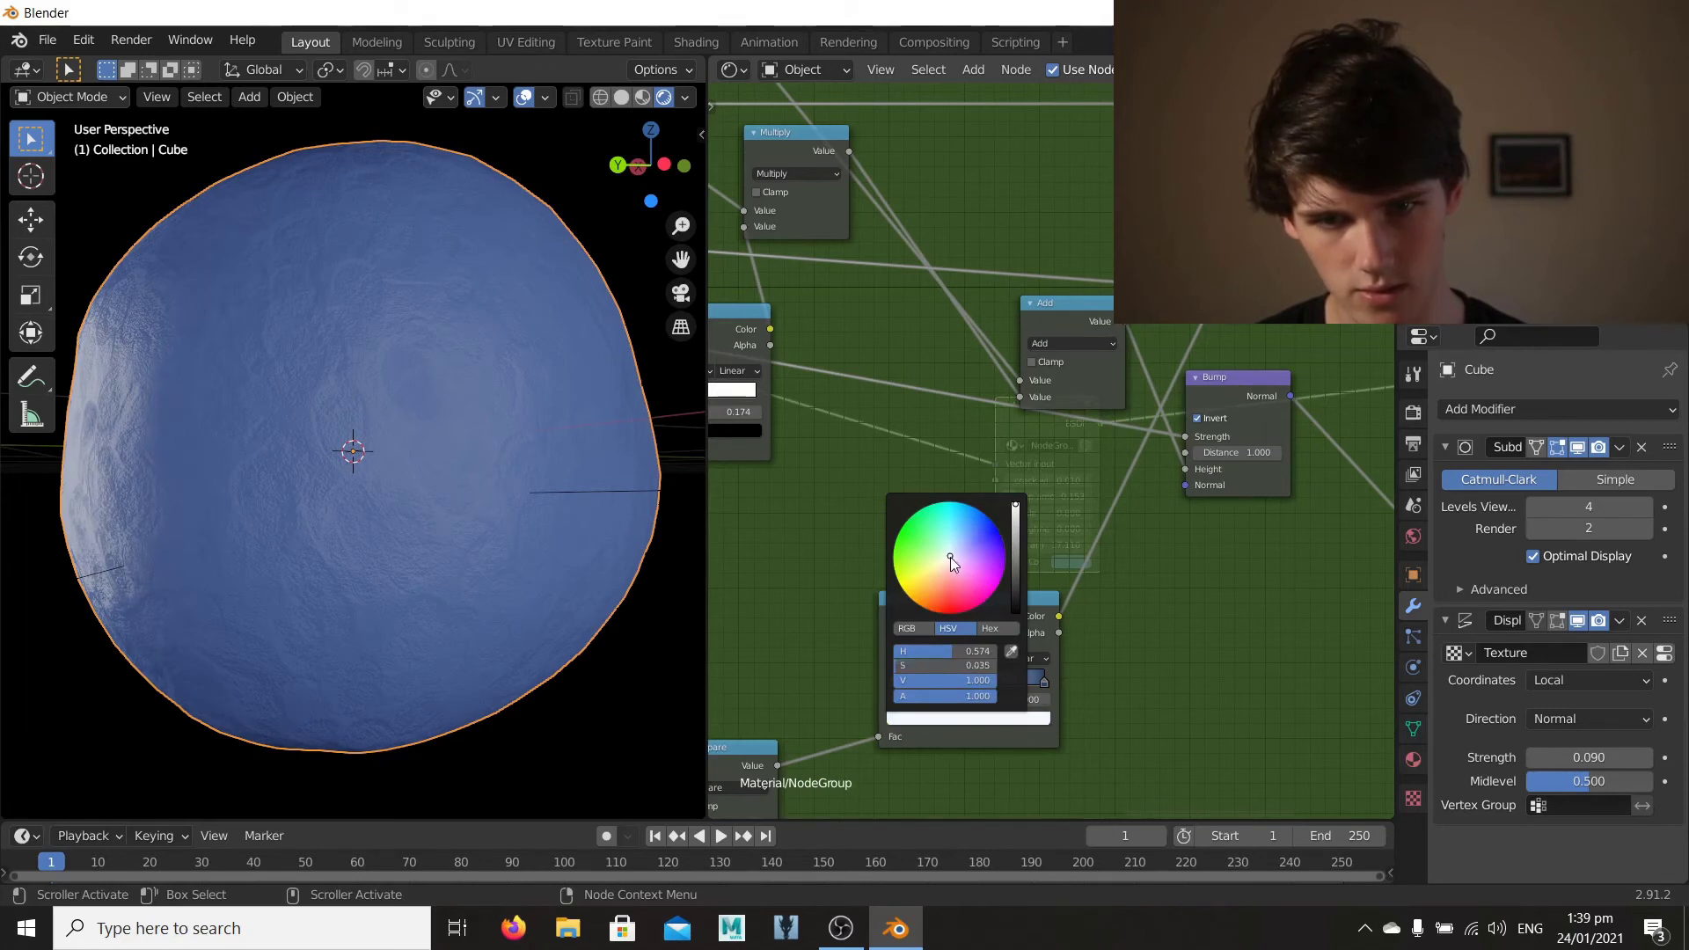
Step: Set the same ColorRamp's last stop to black with value 0.000
click(1043, 683)
click(1010, 717)
drag(1016, 565, 1094, 641)
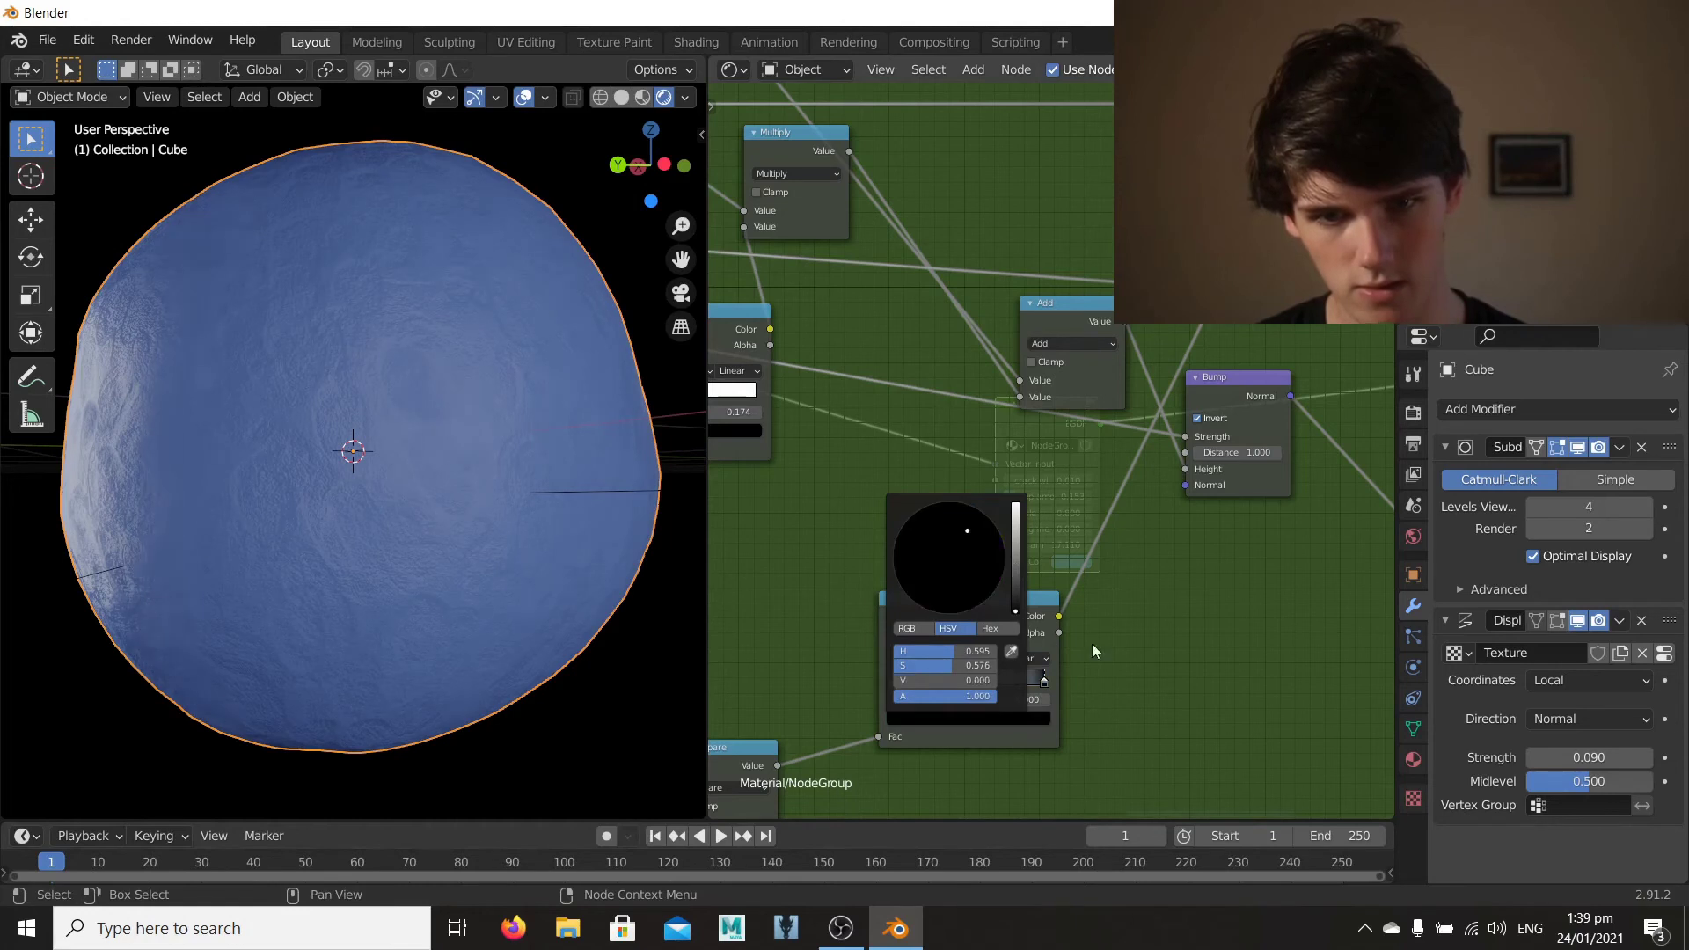
Step: Enable Clamp on the Mix node and inspect the sphere's surface from several angles
middle_drag(1046, 328, 988, 413)
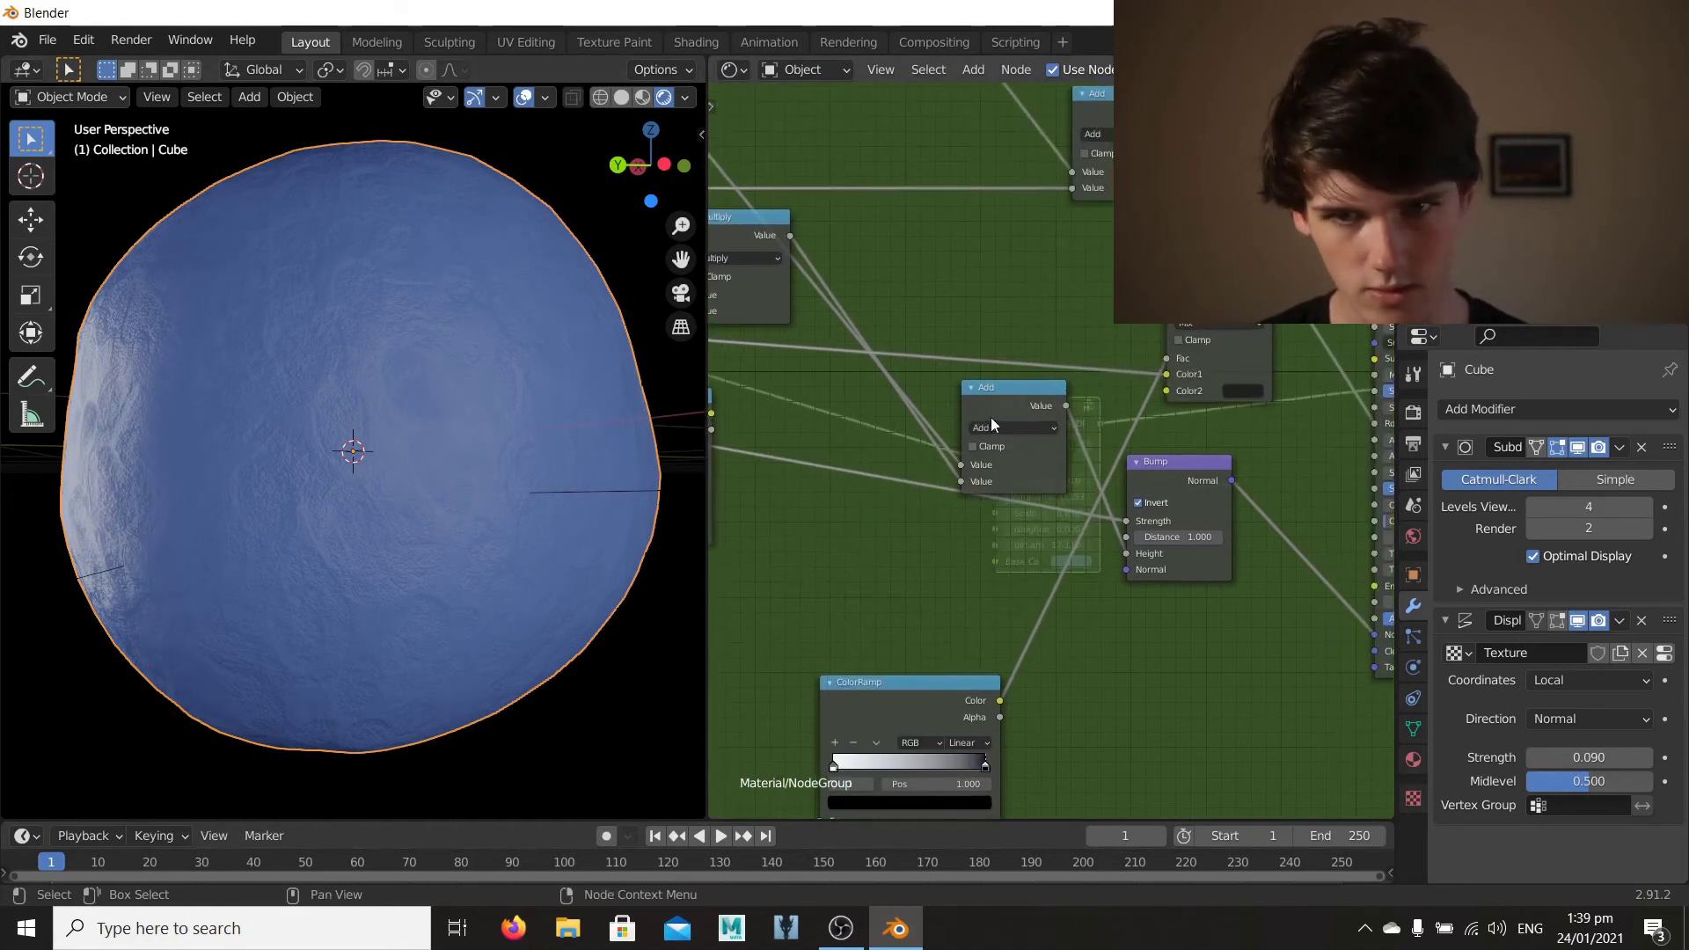
click(1179, 342)
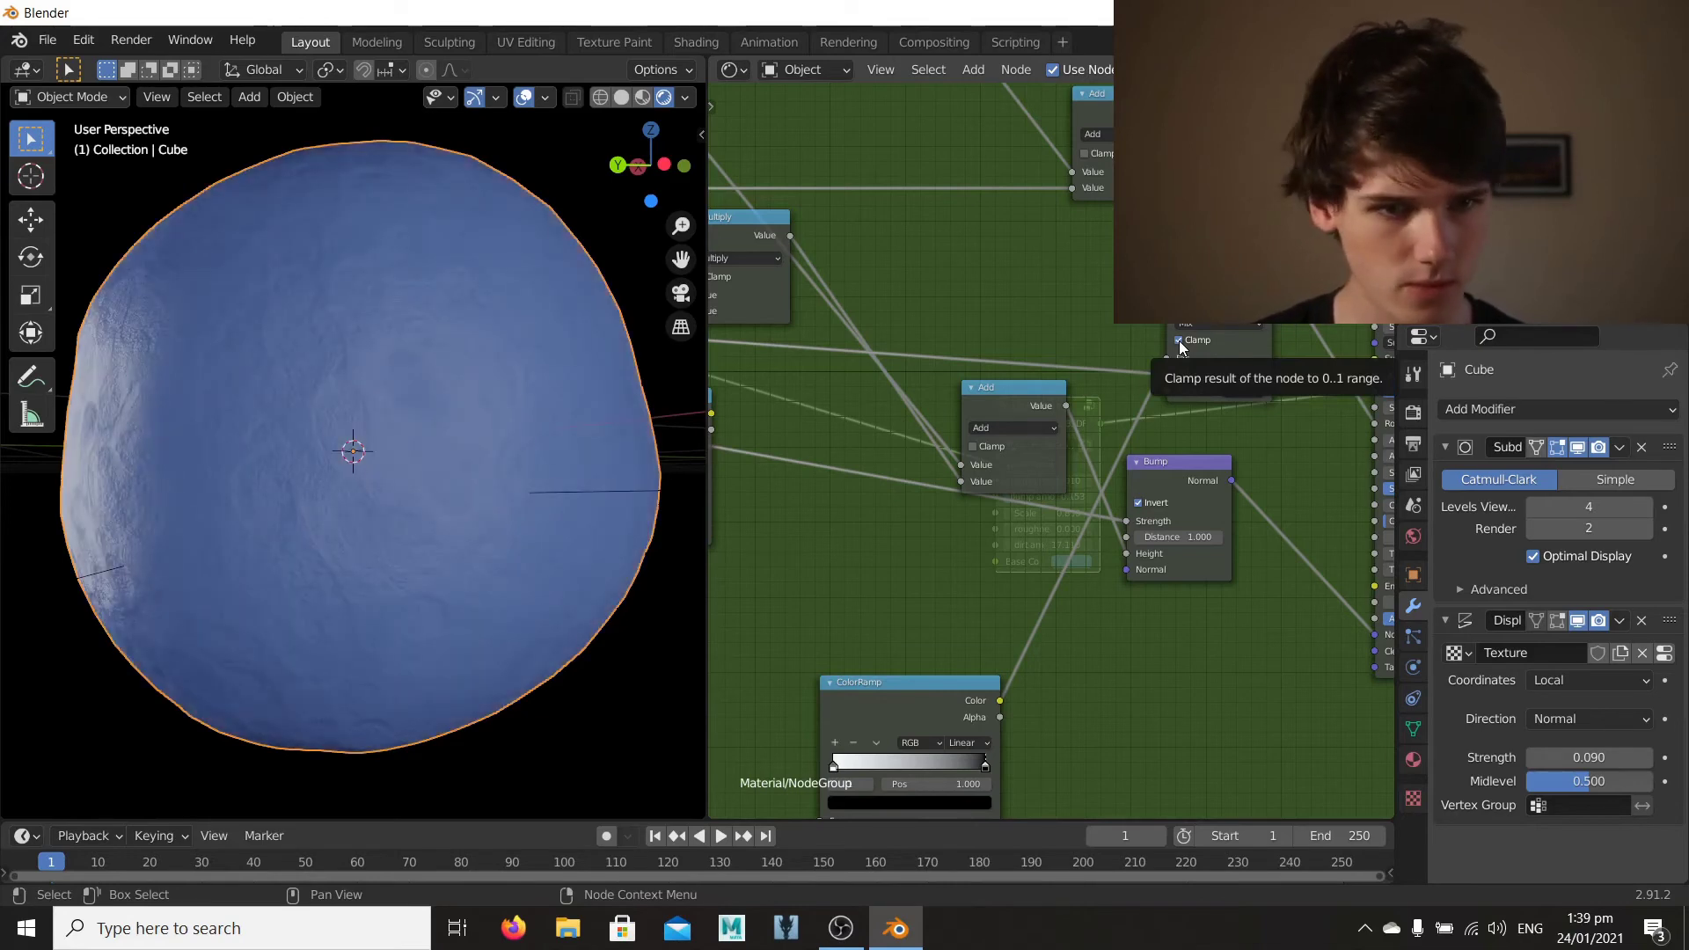
middle_drag(196, 535, 352, 459)
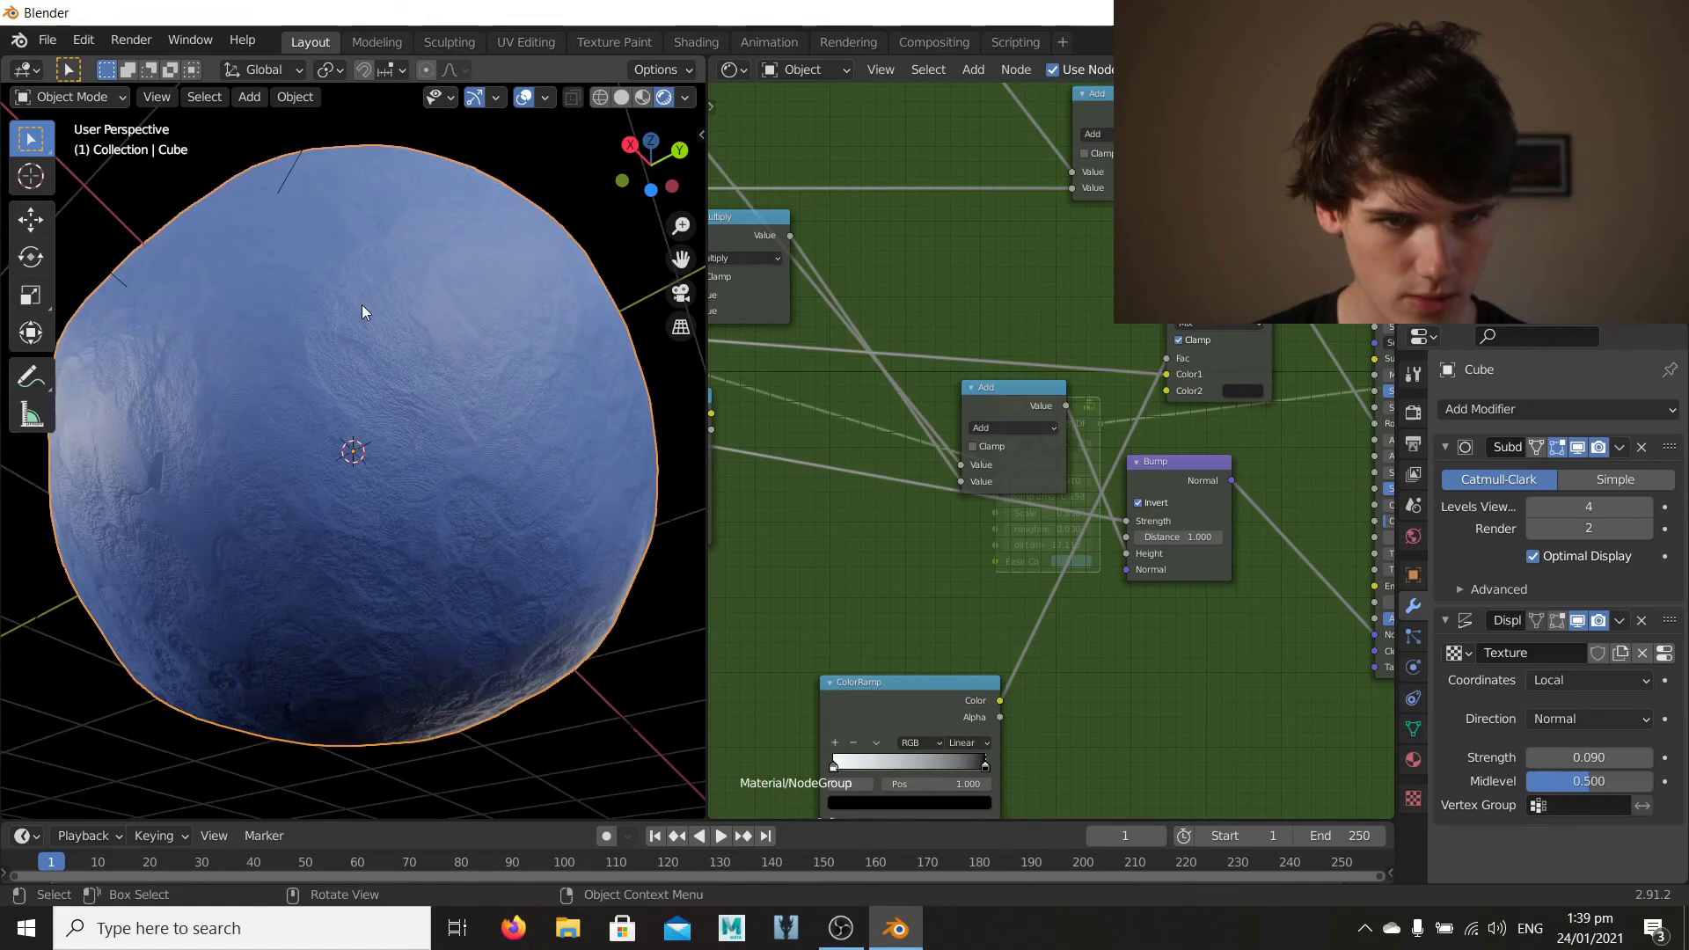
middle_drag(366, 313, 284, 538)
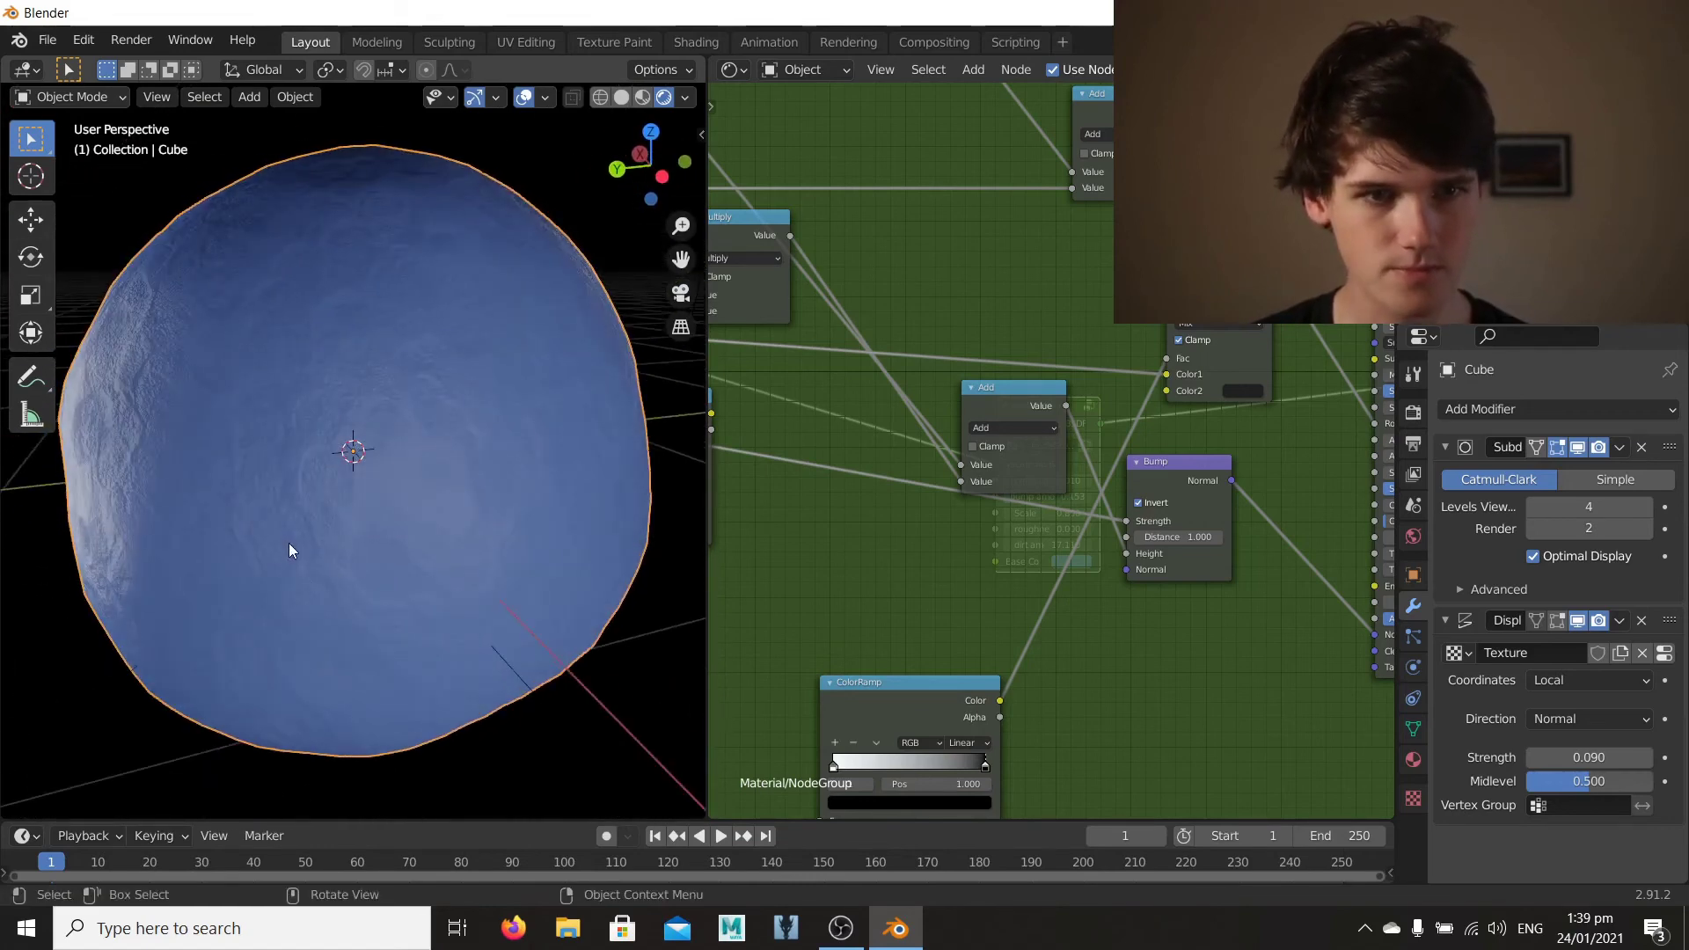
Step: Leave the node group and set its dirt amount to 0.290
middle_drag(931, 620, 1056, 402)
scroll(941, 439, down, 5)
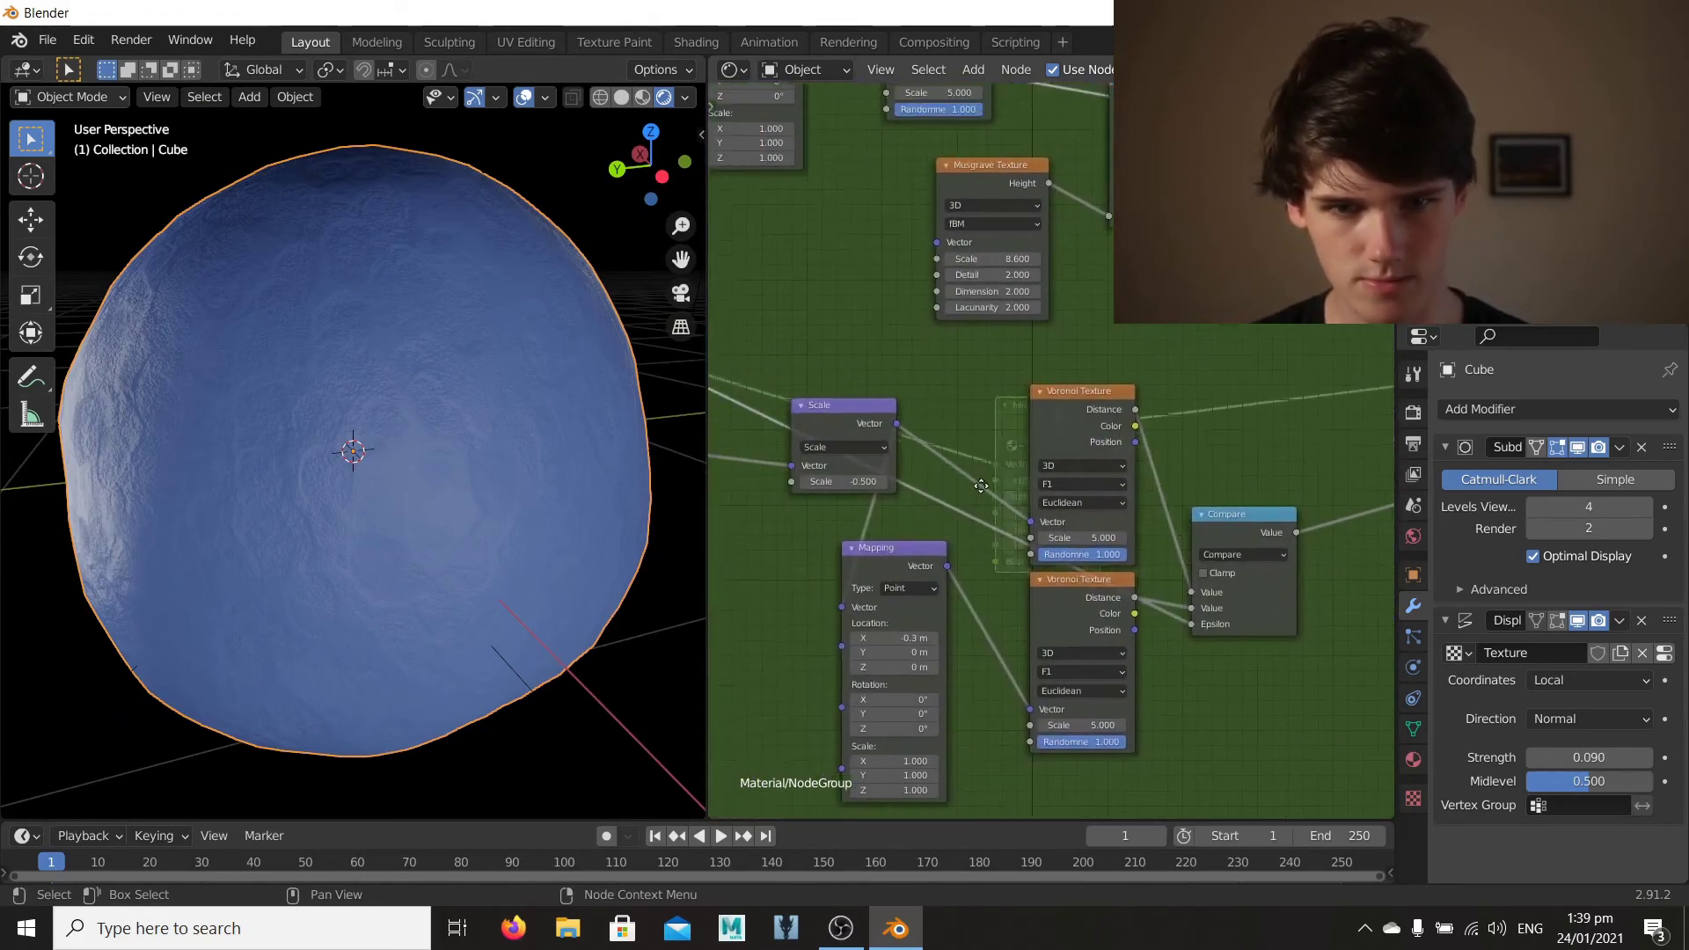
middle_drag(1064, 542, 1032, 558)
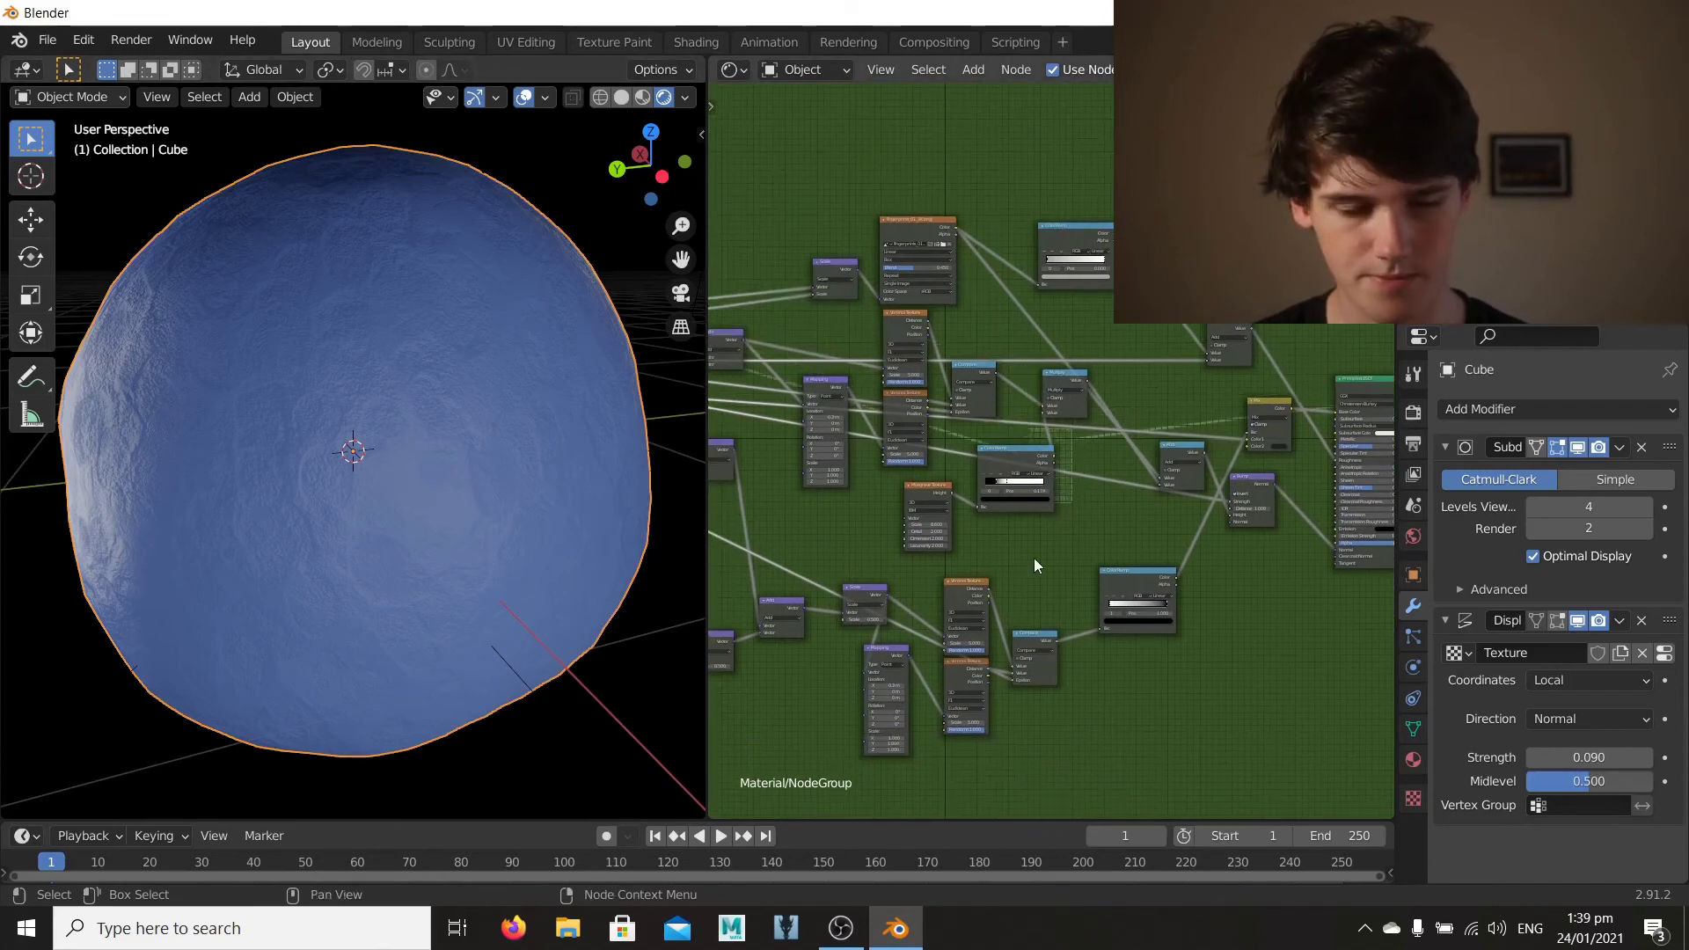
key(Tab)
scroll(968, 519, up, 4)
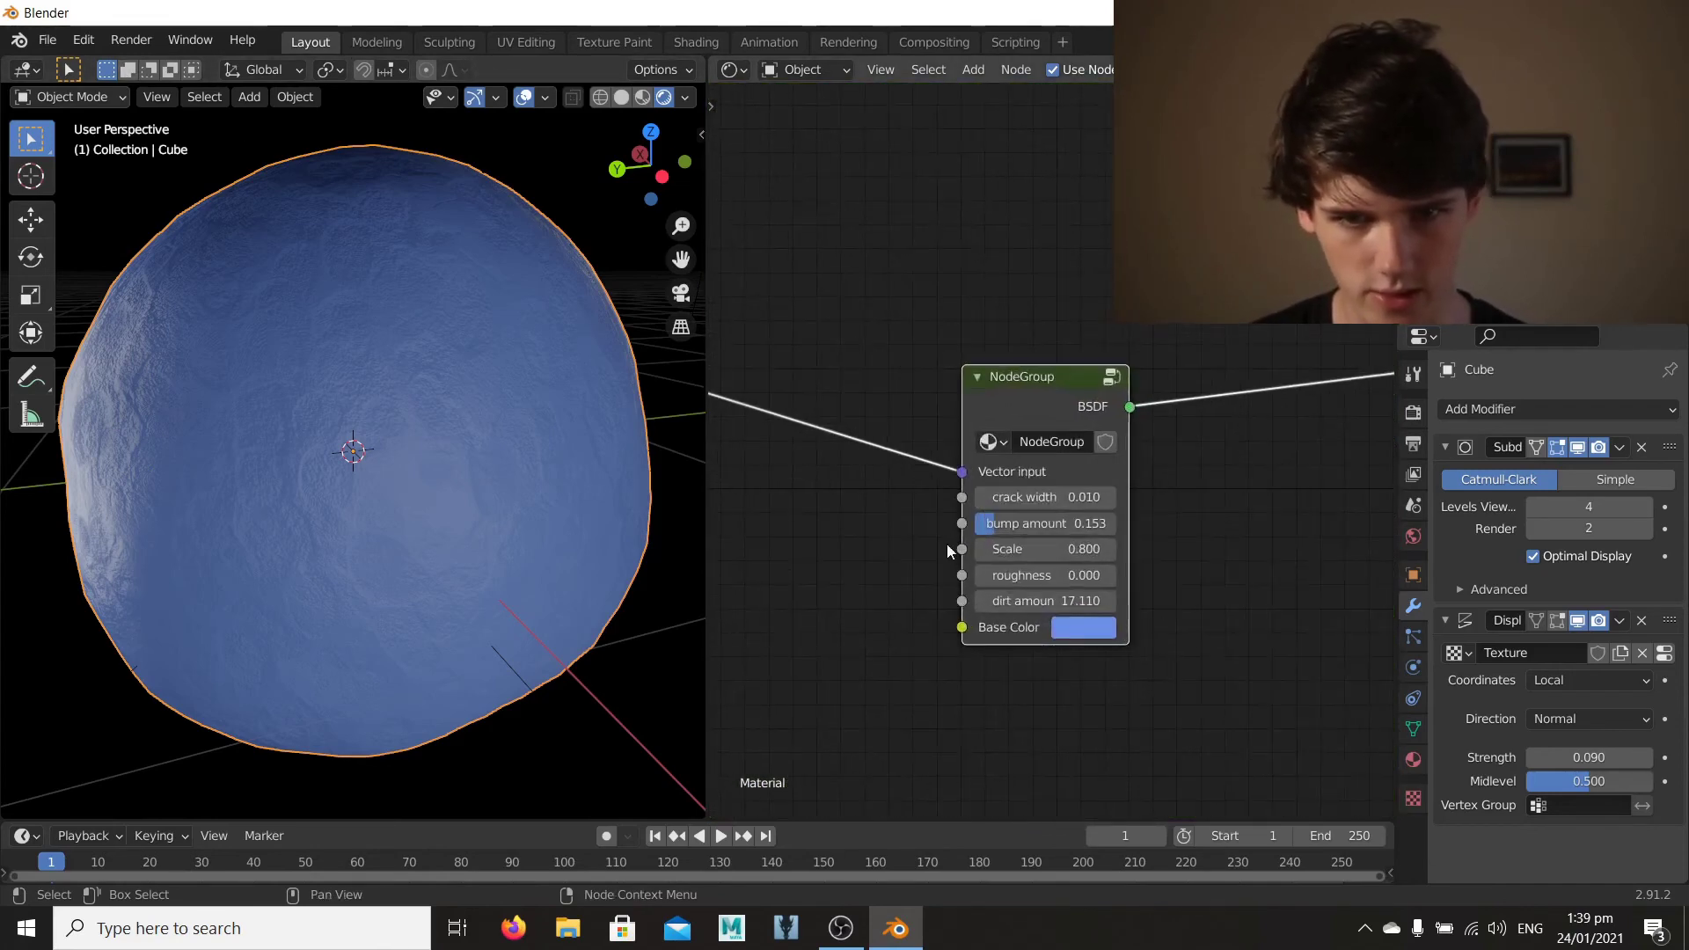
mouse_move(1021, 601)
mouse_down()
mouse_move(1091, 601)
mouse_move(1020, 601)
mouse_move(1052, 601)
mouse_move(1038, 601)
mouse_up()
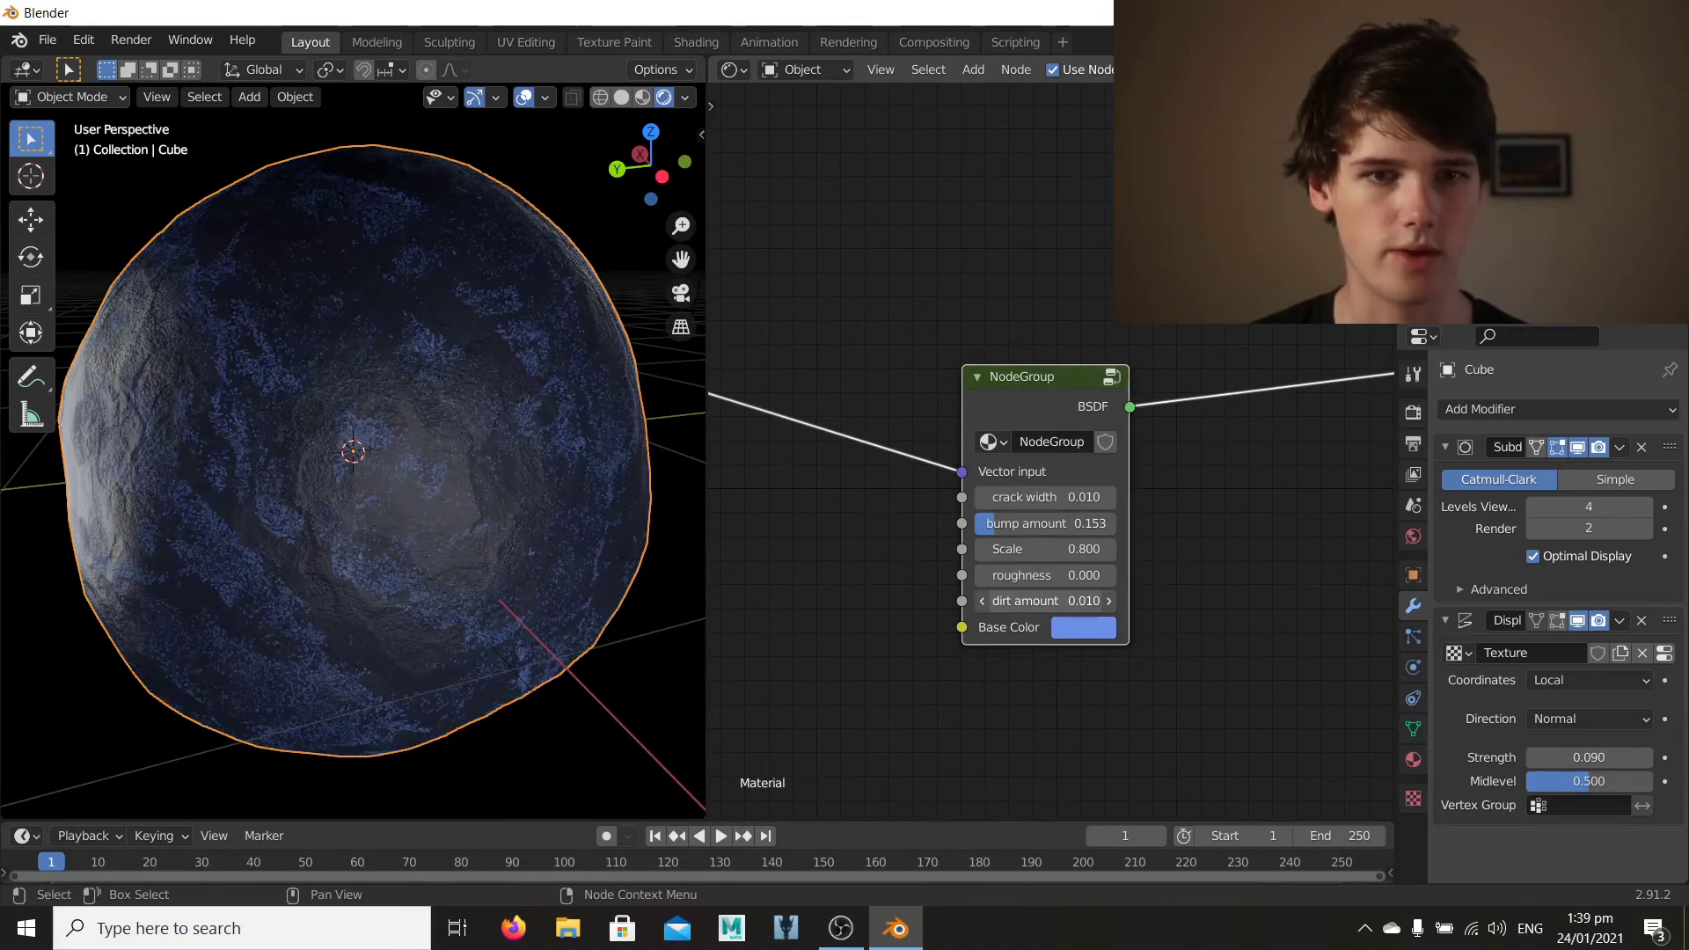
middle_drag(207, 358, 397, 488)
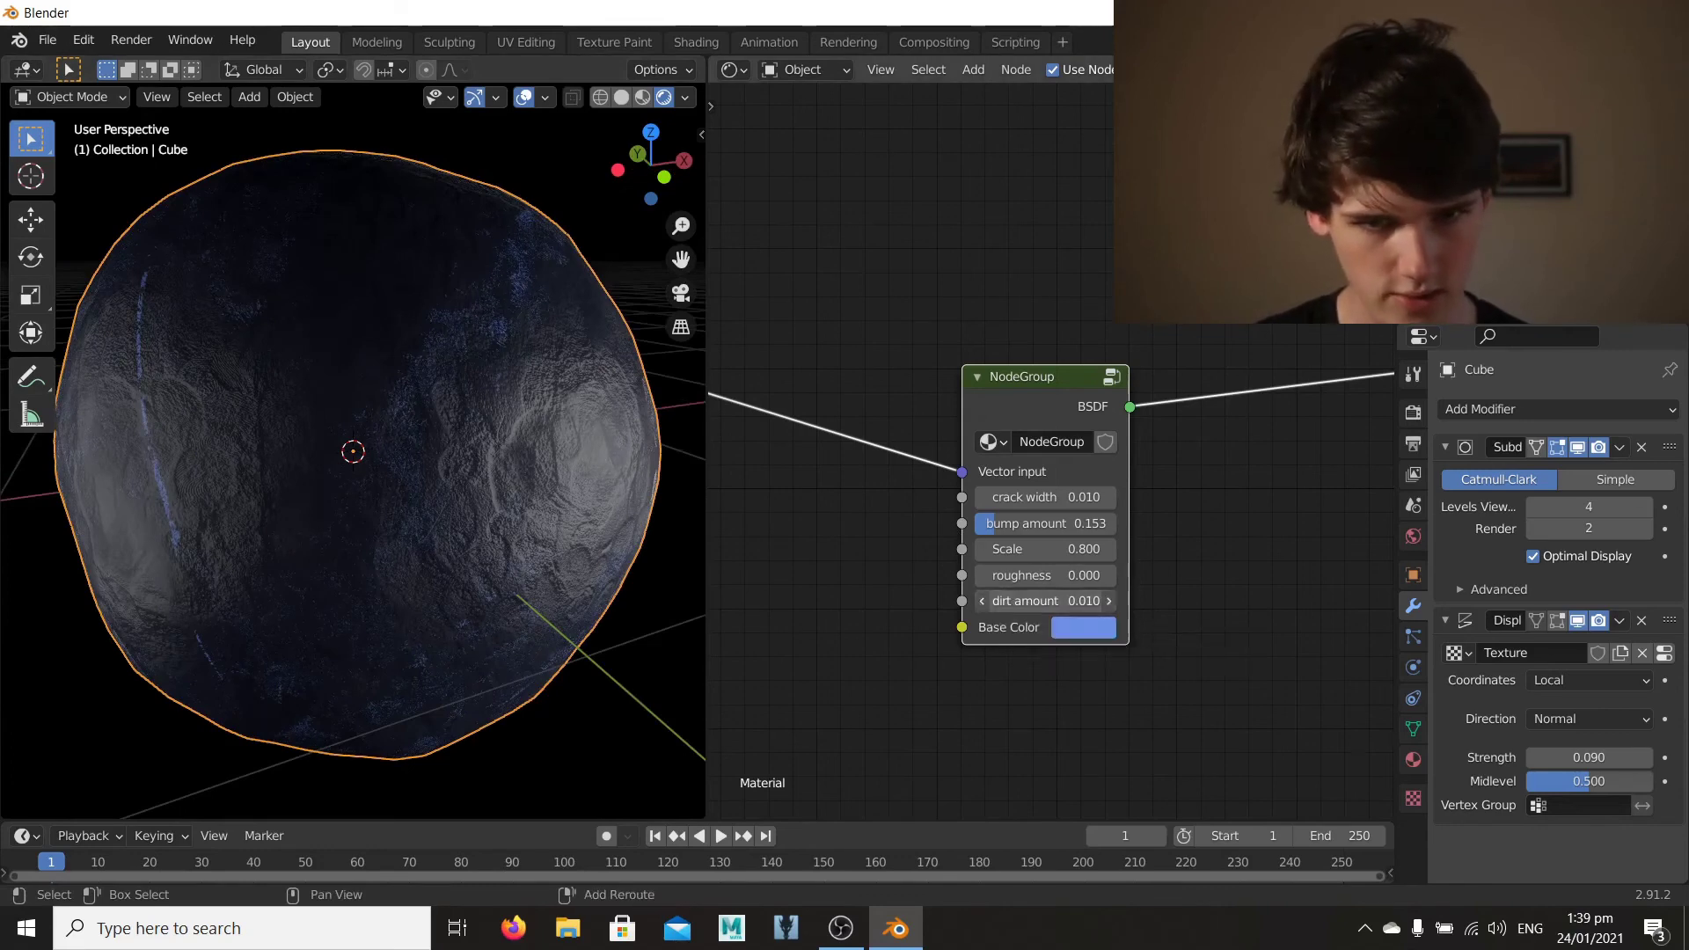
drag(1047, 602, 1129, 602)
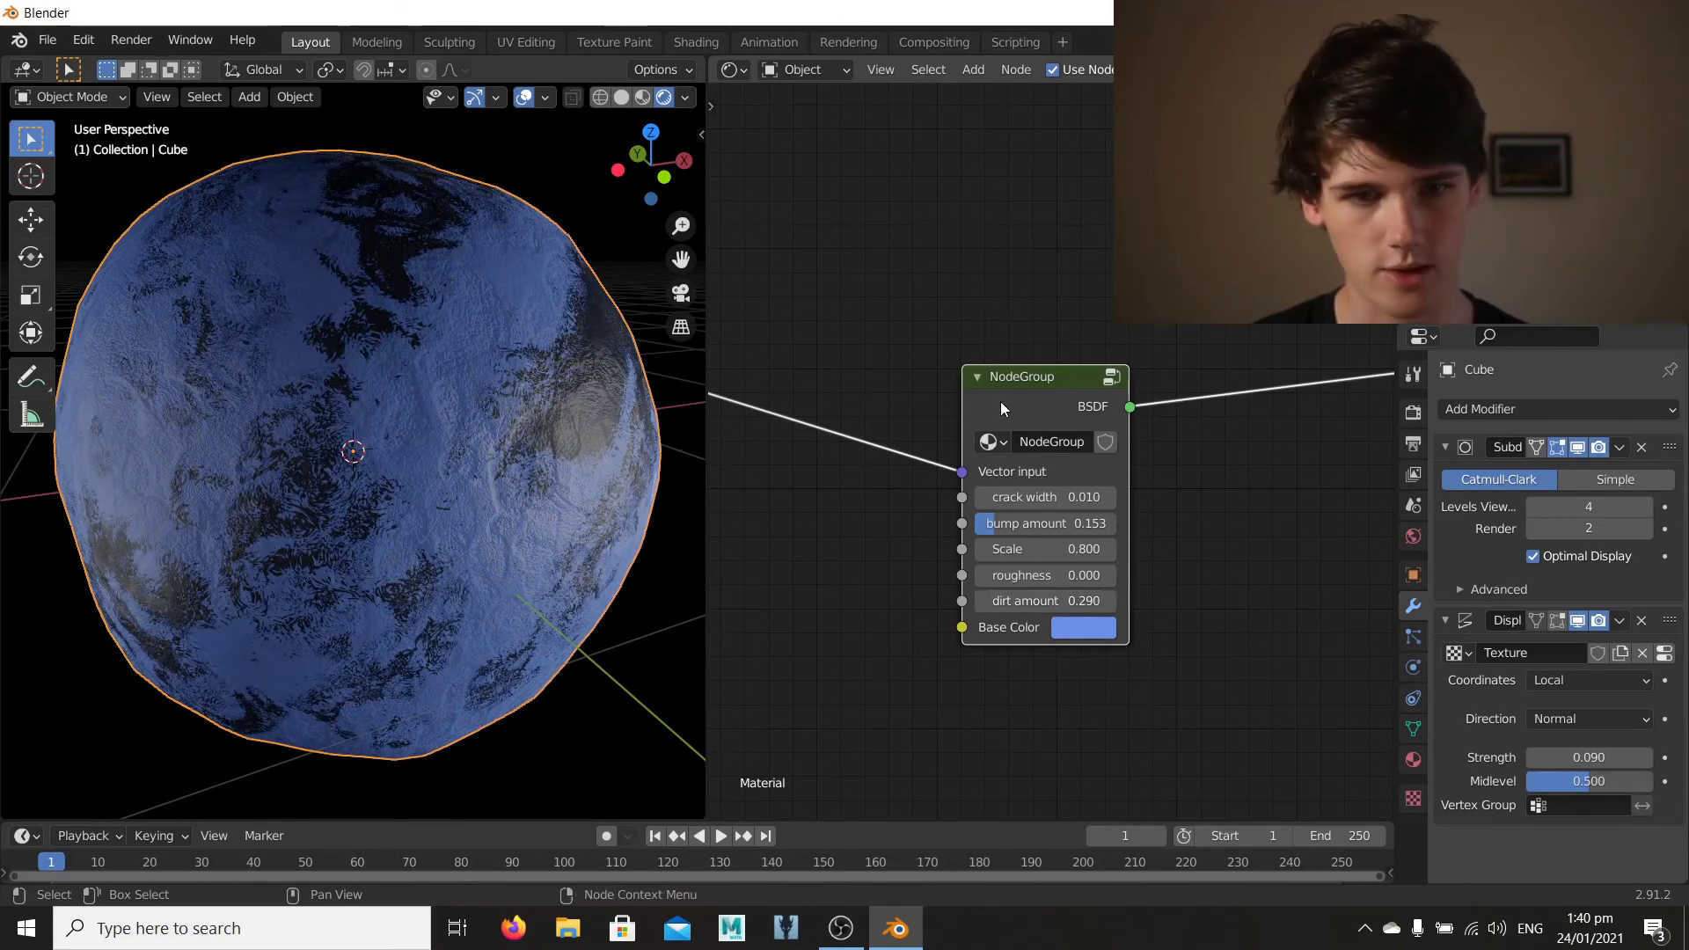
Step: Reopen the node group and lighten the black end stop of the white-to-black ColorRamp to light grey
key(Tab)
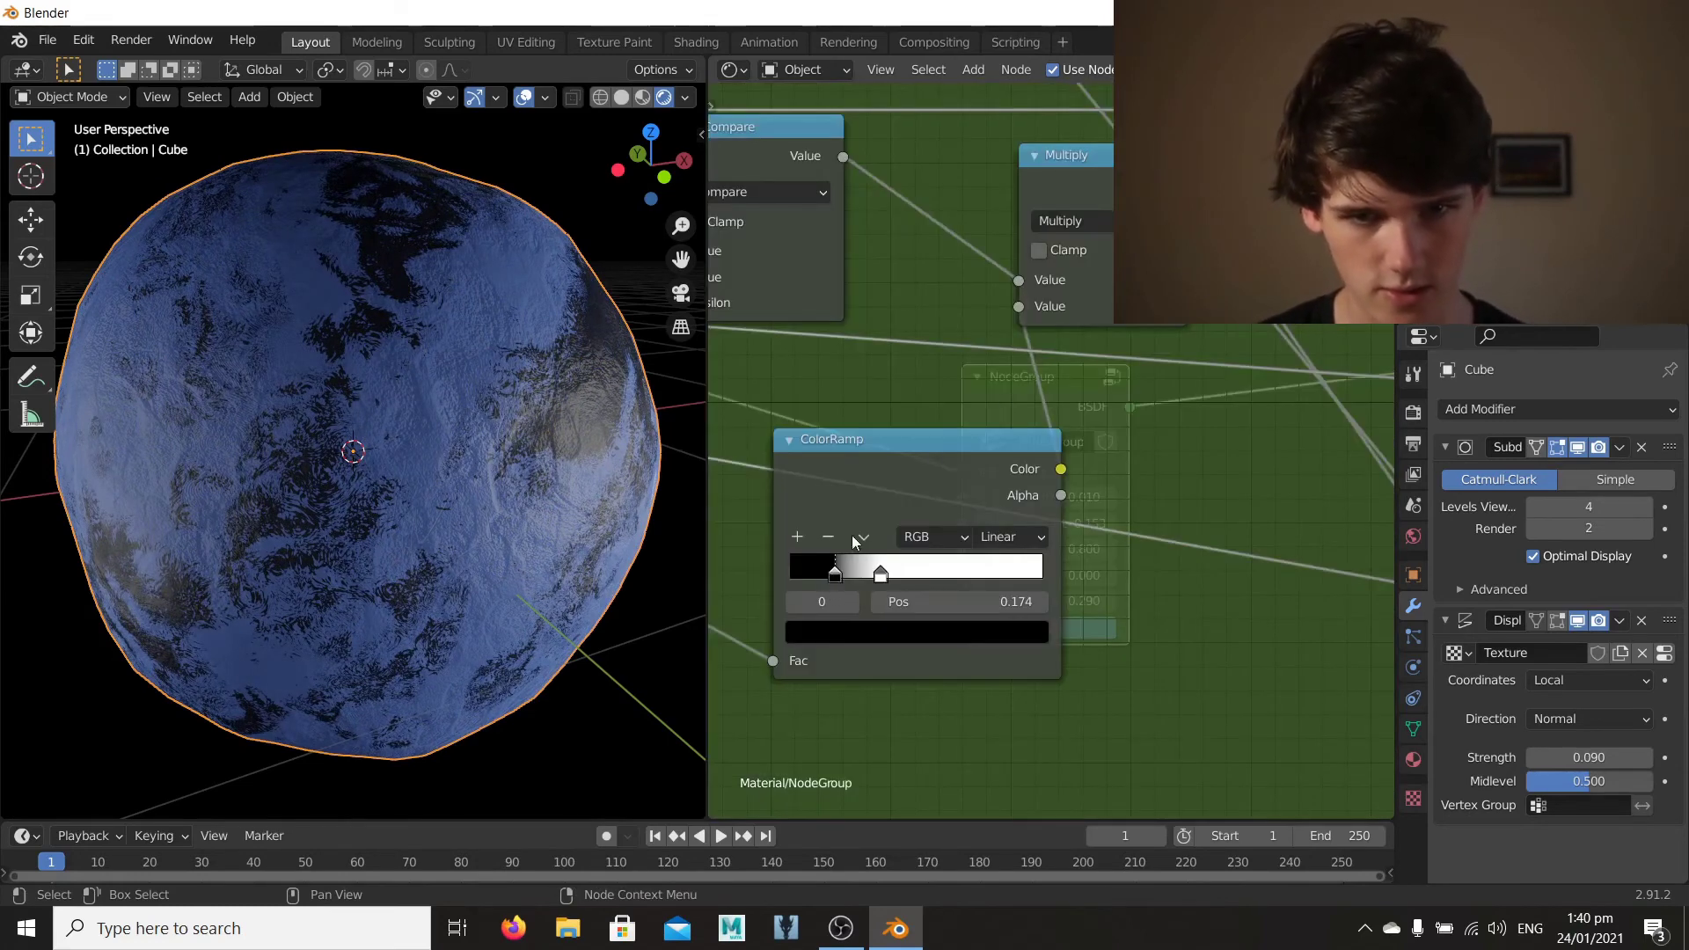
scroll(853, 539, down, 17)
middle_drag(1025, 440, 864, 372)
scroll(864, 372, up, 14)
middle_drag(809, 488, 1010, 387)
scroll(1010, 387, up, 2)
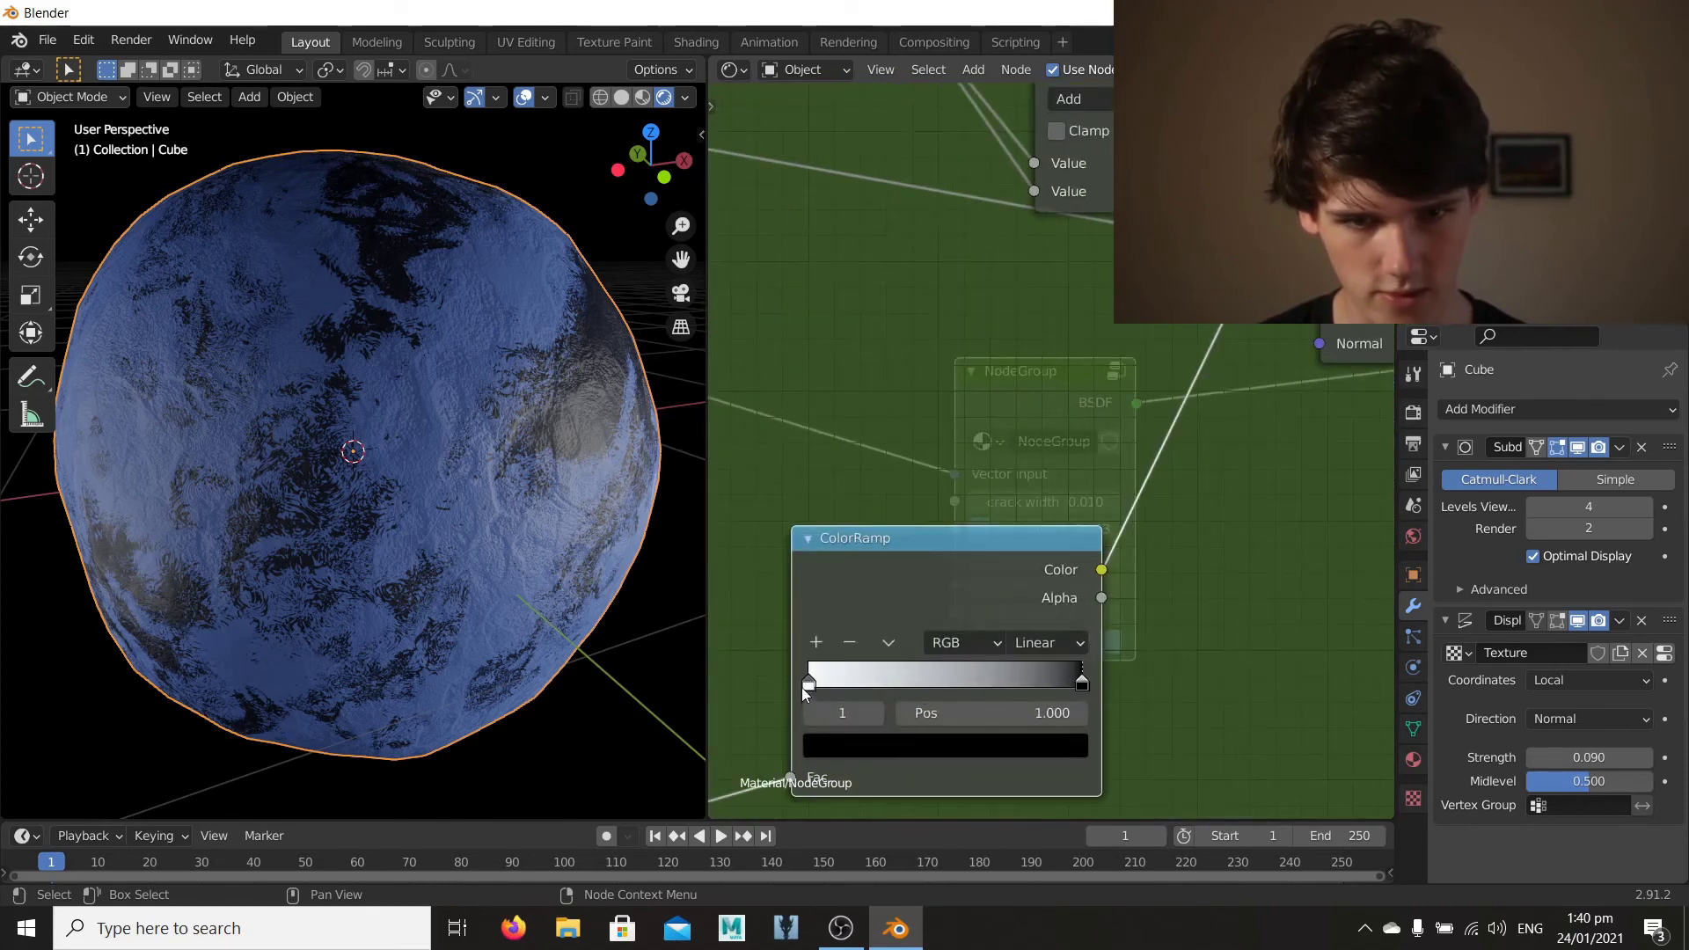
drag(809, 685, 757, 697)
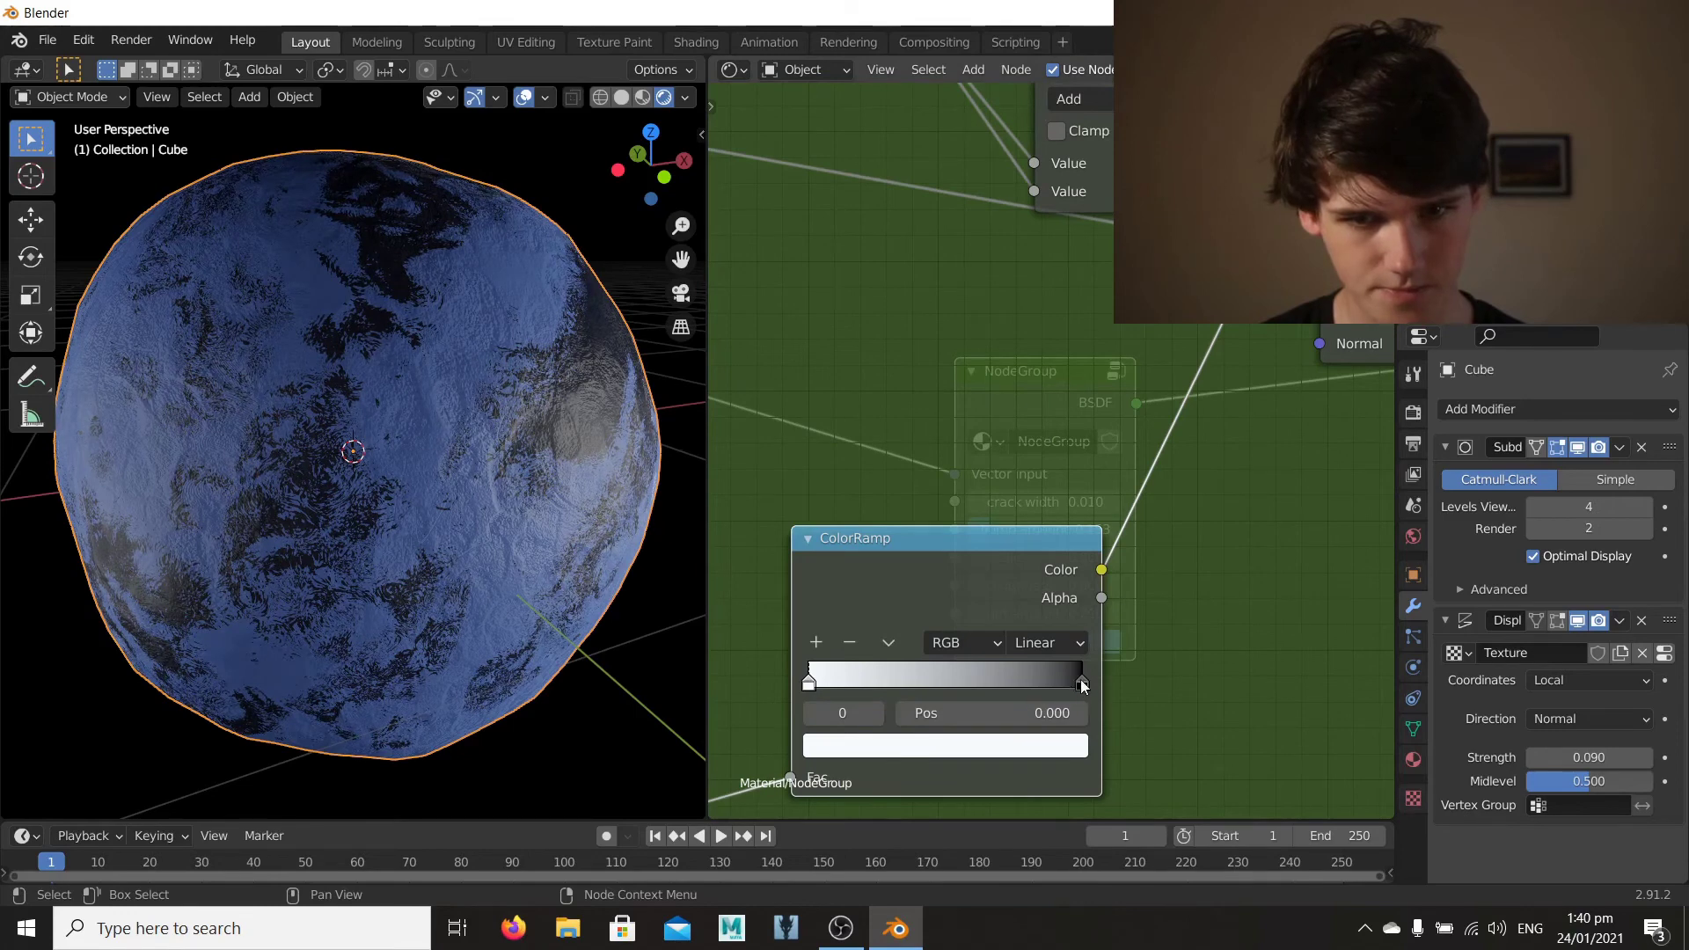
drag(1080, 683, 1209, 698)
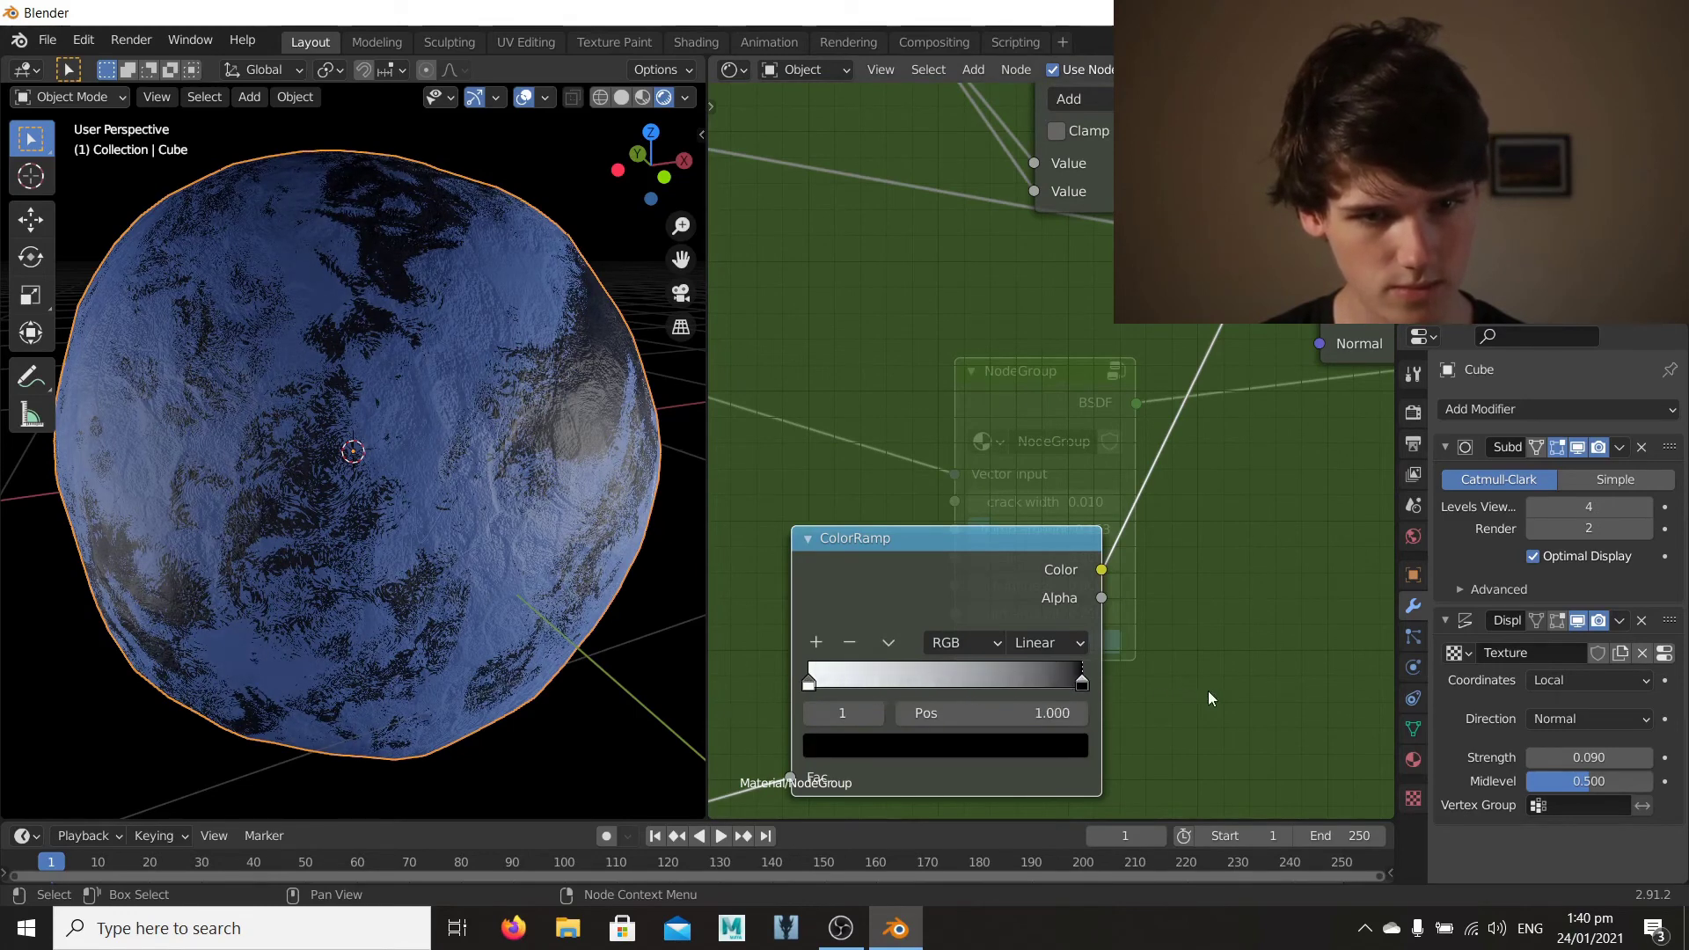
click(948, 748)
drag(1020, 554, 1026, 402)
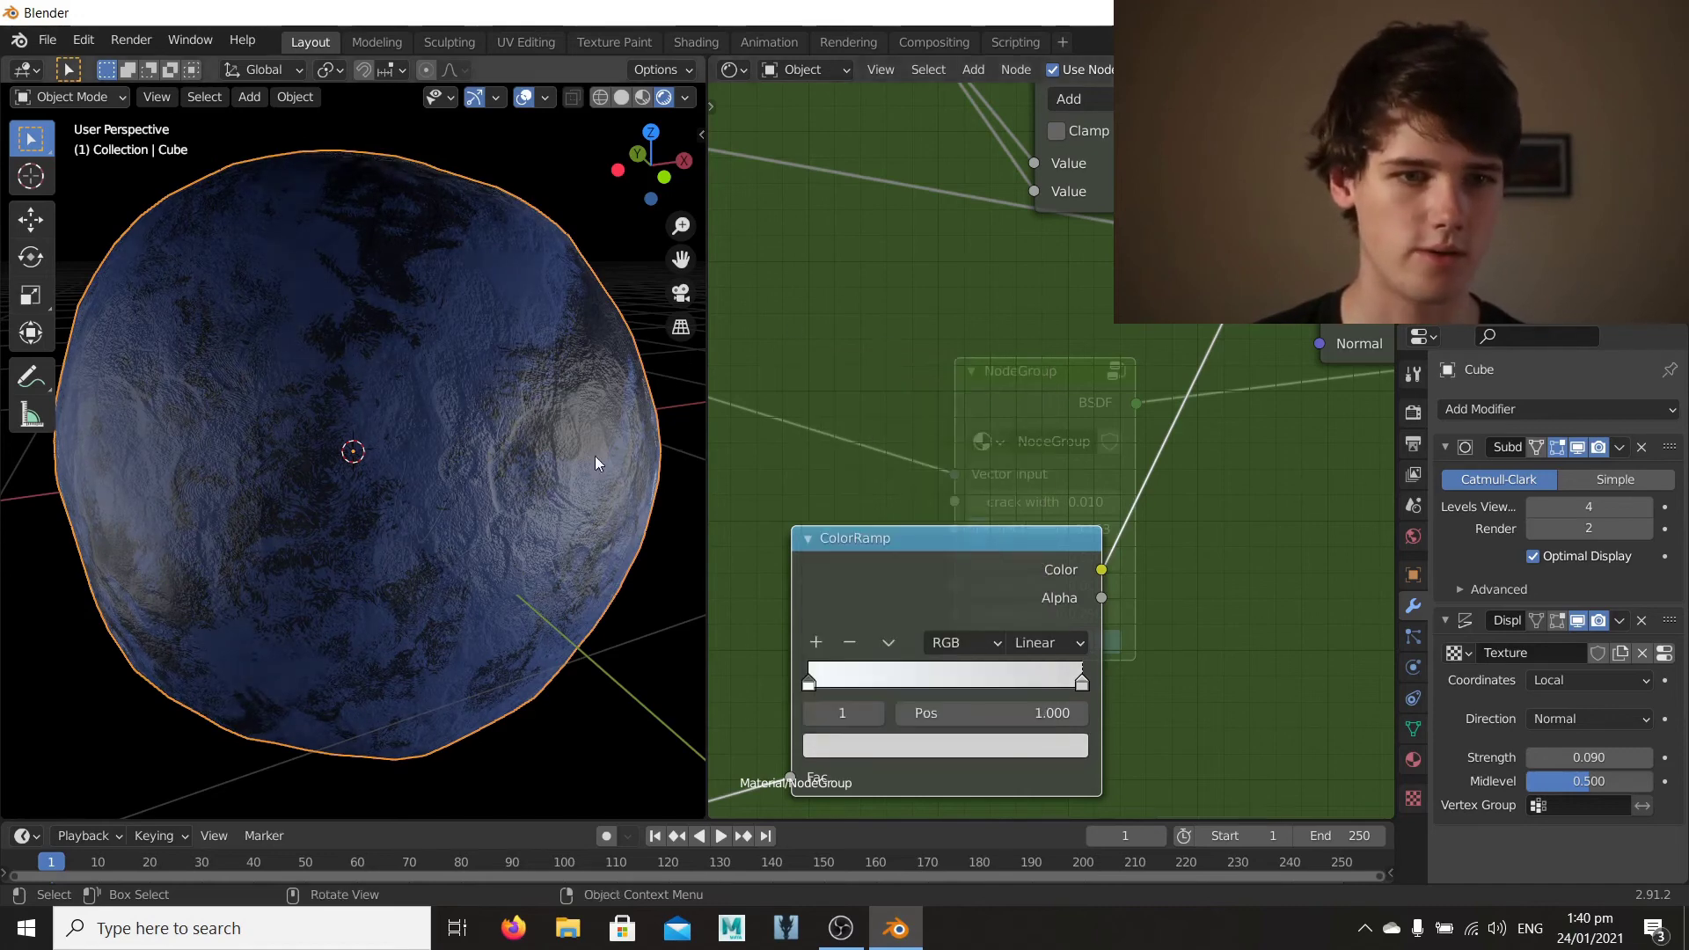
Step: Leave the node group, set its dirt amount to 0.890 and inspect the sphere's surface
click(848, 297)
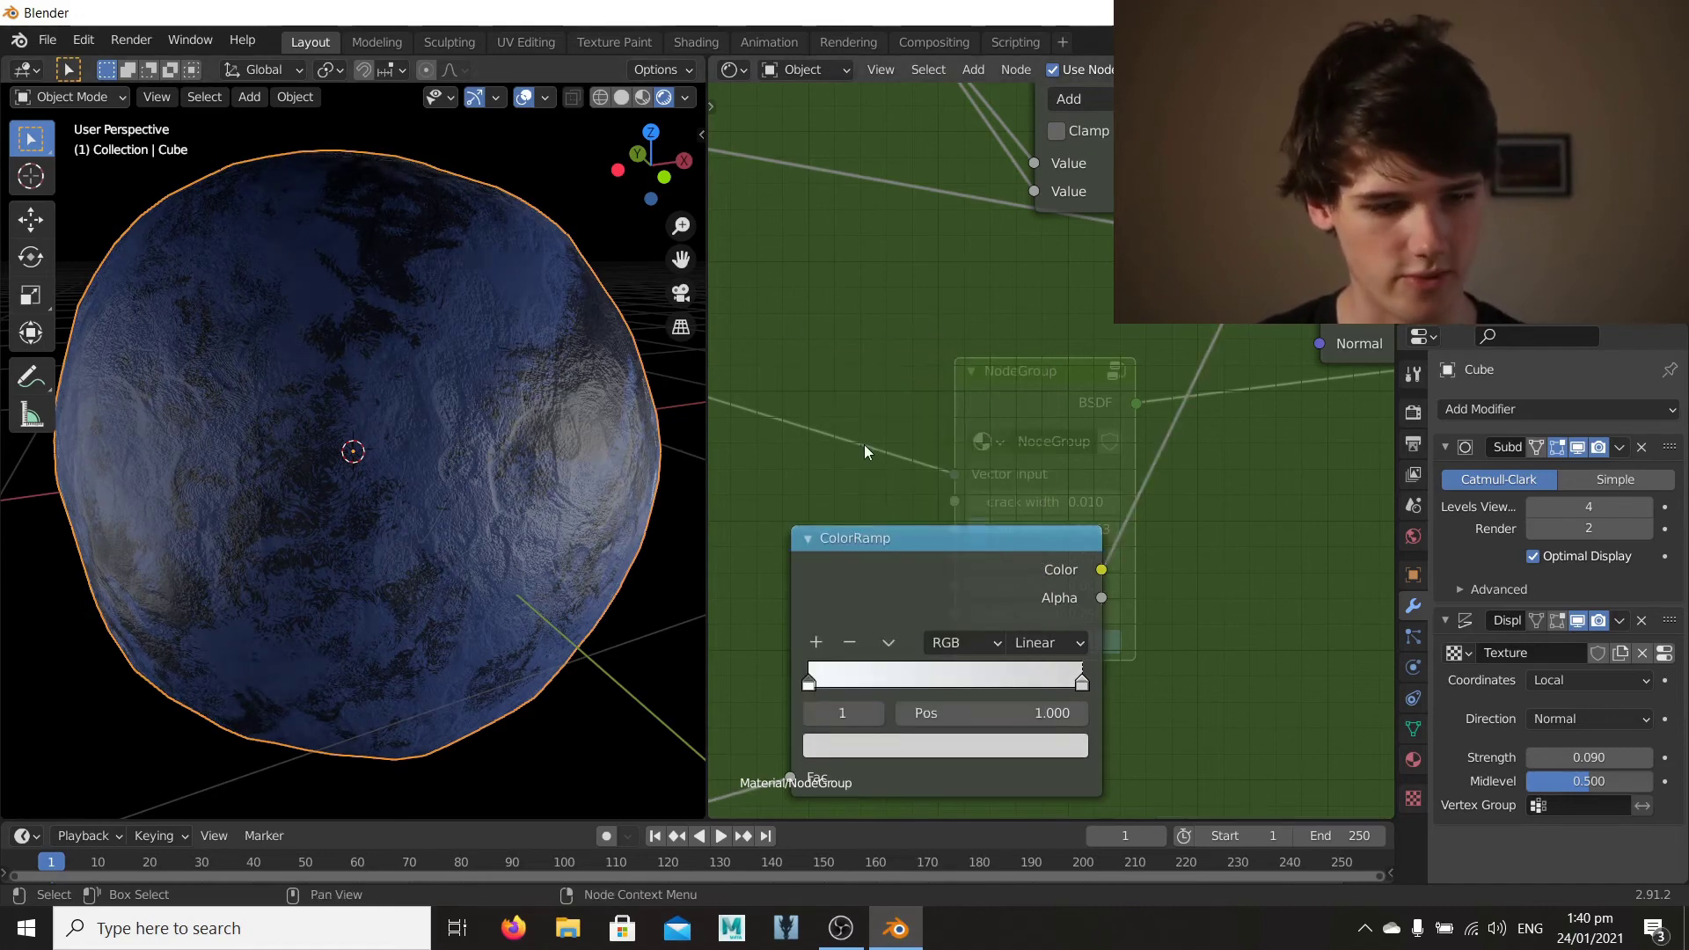
key(Tab)
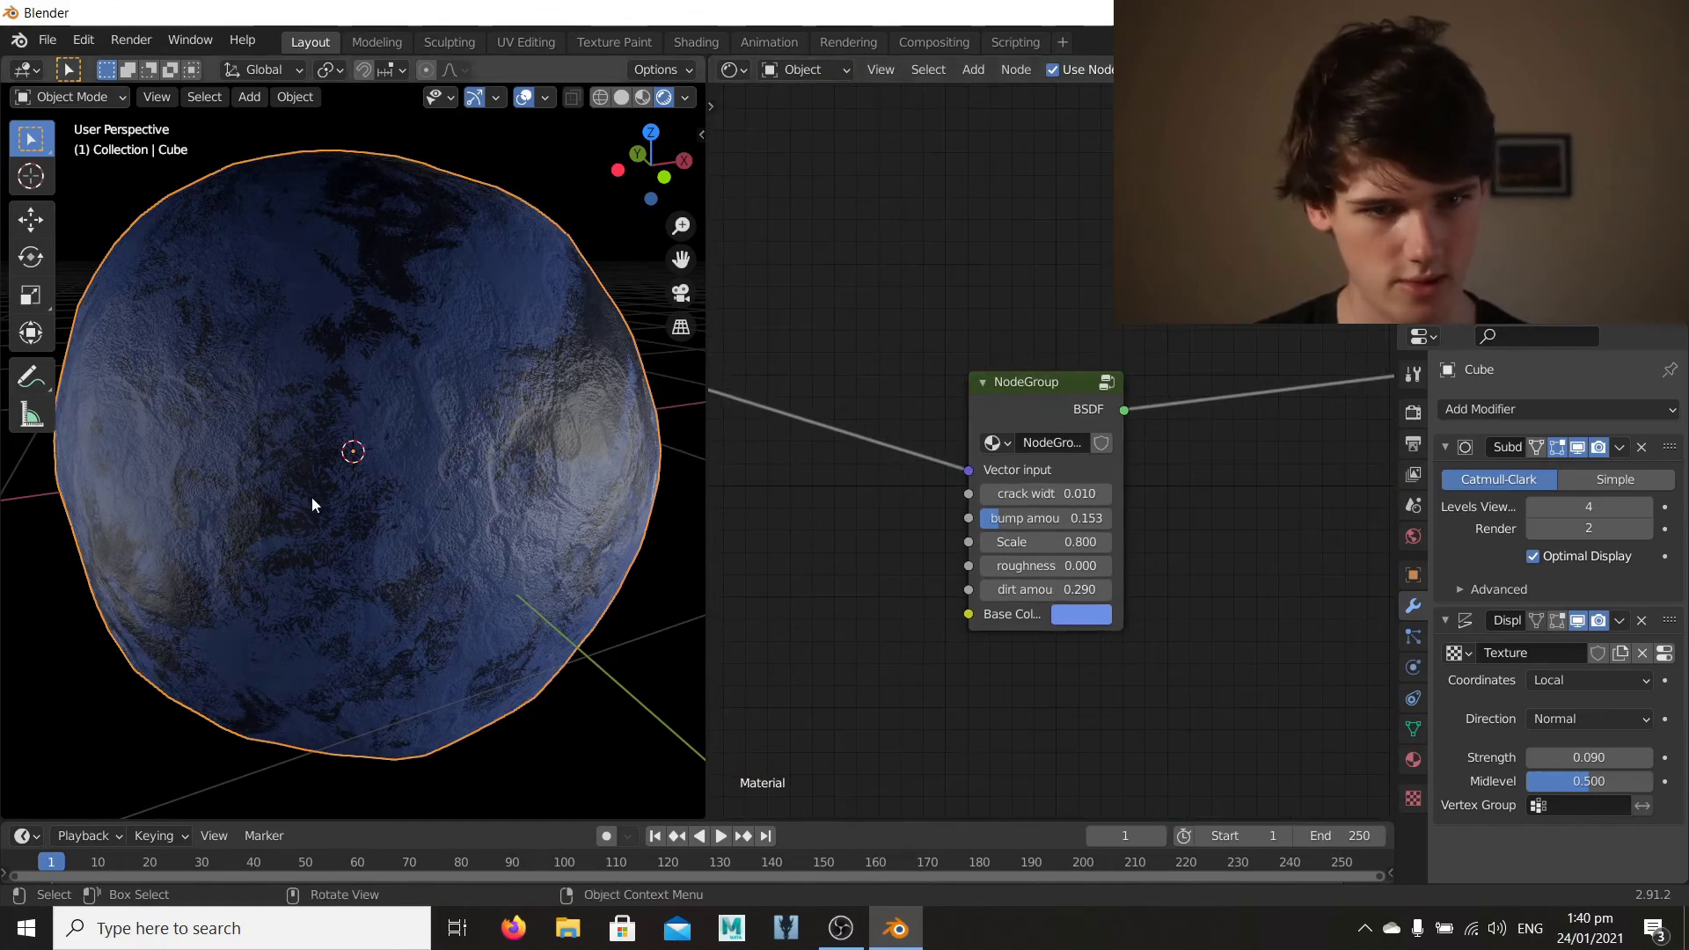
middle_drag(313, 498, 379, 468)
scroll(420, 513, down, 4)
scroll(379, 468, up, 5)
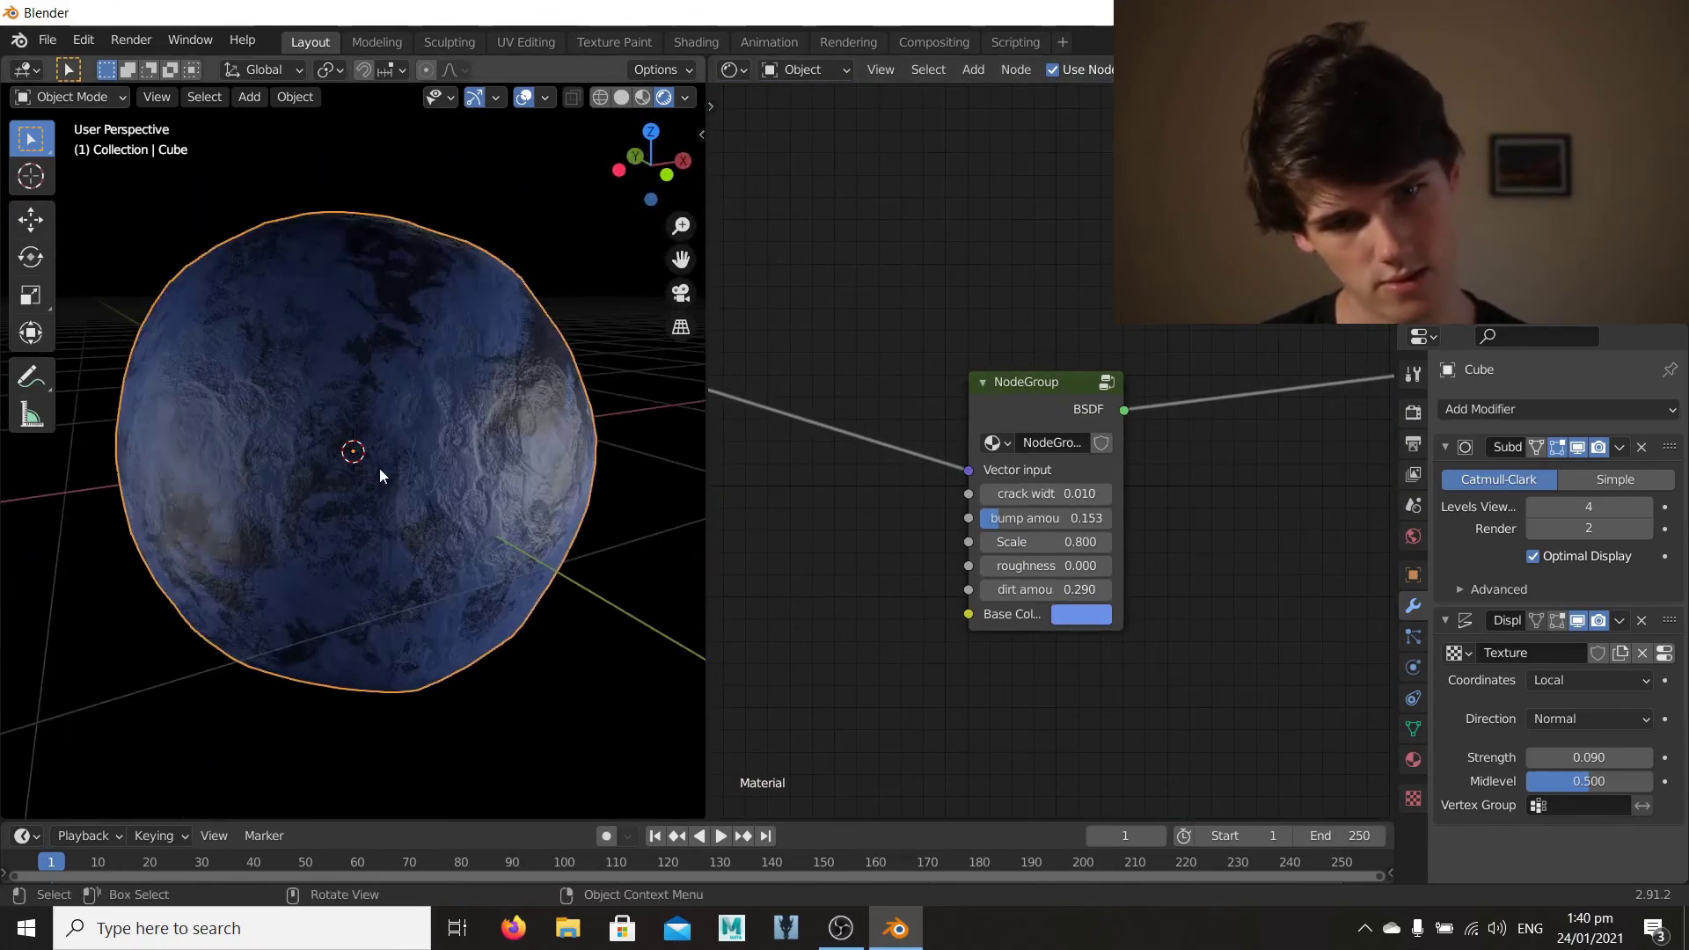
drag(1021, 590, 1073, 590)
middle_drag(281, 444, 333, 489)
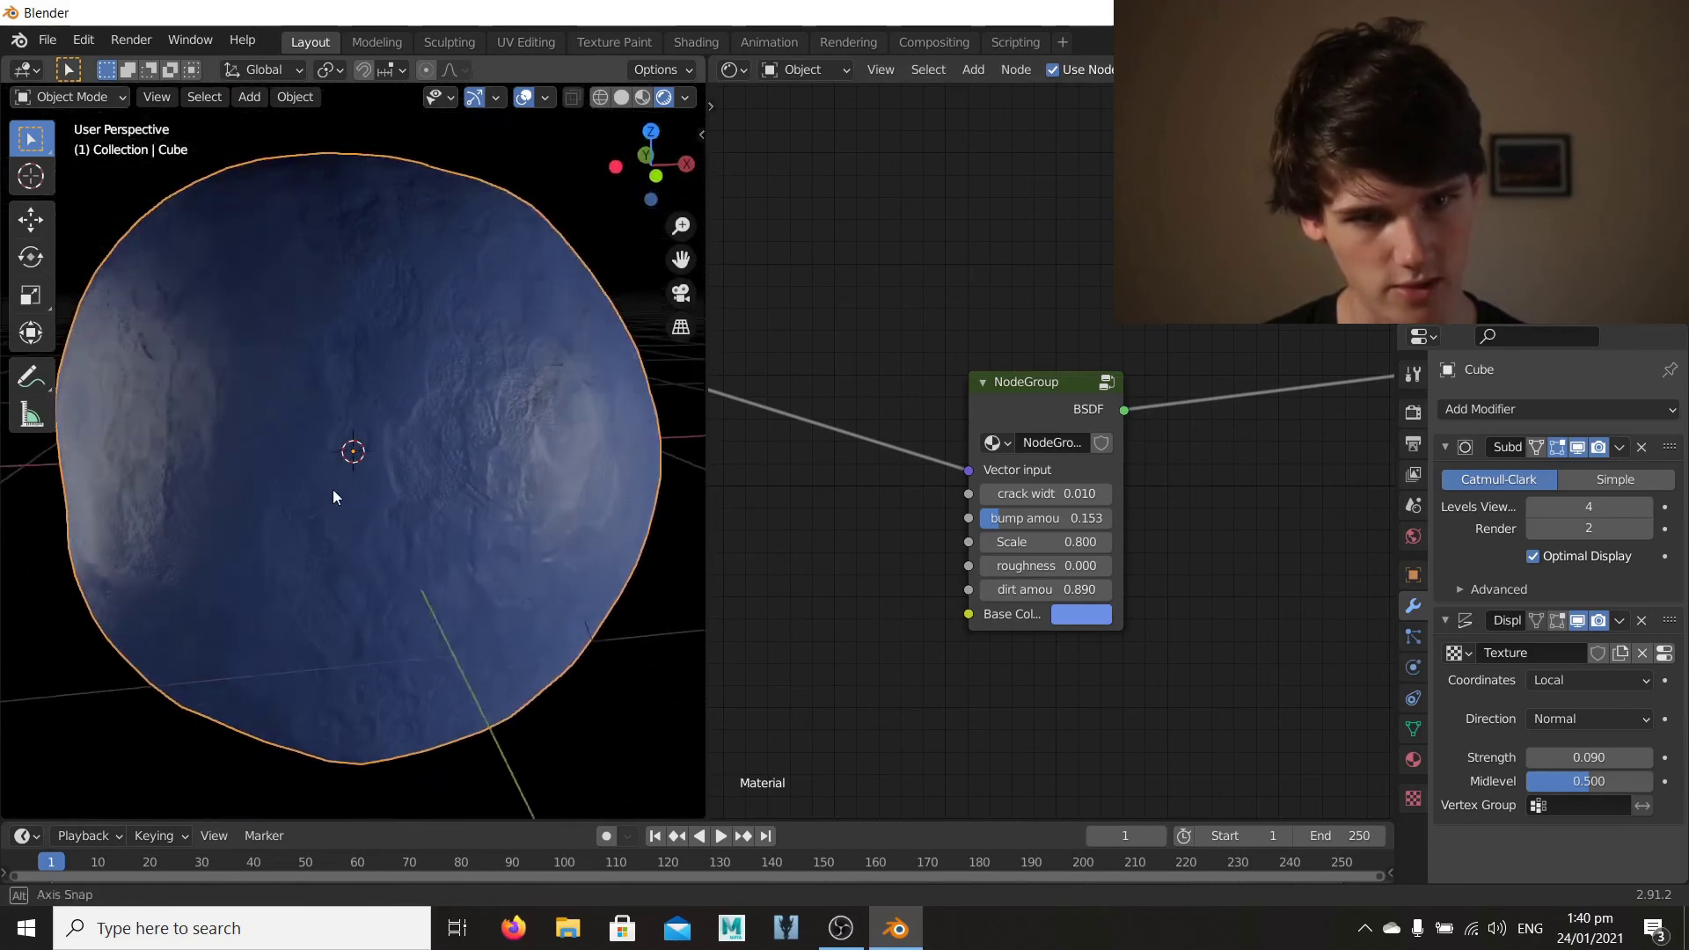
Step: Inspect the sphere from several angles and distances, and set the node group's dirt amount to 0.190
drag(1015, 552, 948, 542)
middle_drag(493, 545, 487, 498)
middle_drag(392, 430, 320, 554)
scroll(452, 398, down, 4)
middle_drag(452, 392, 408, 431)
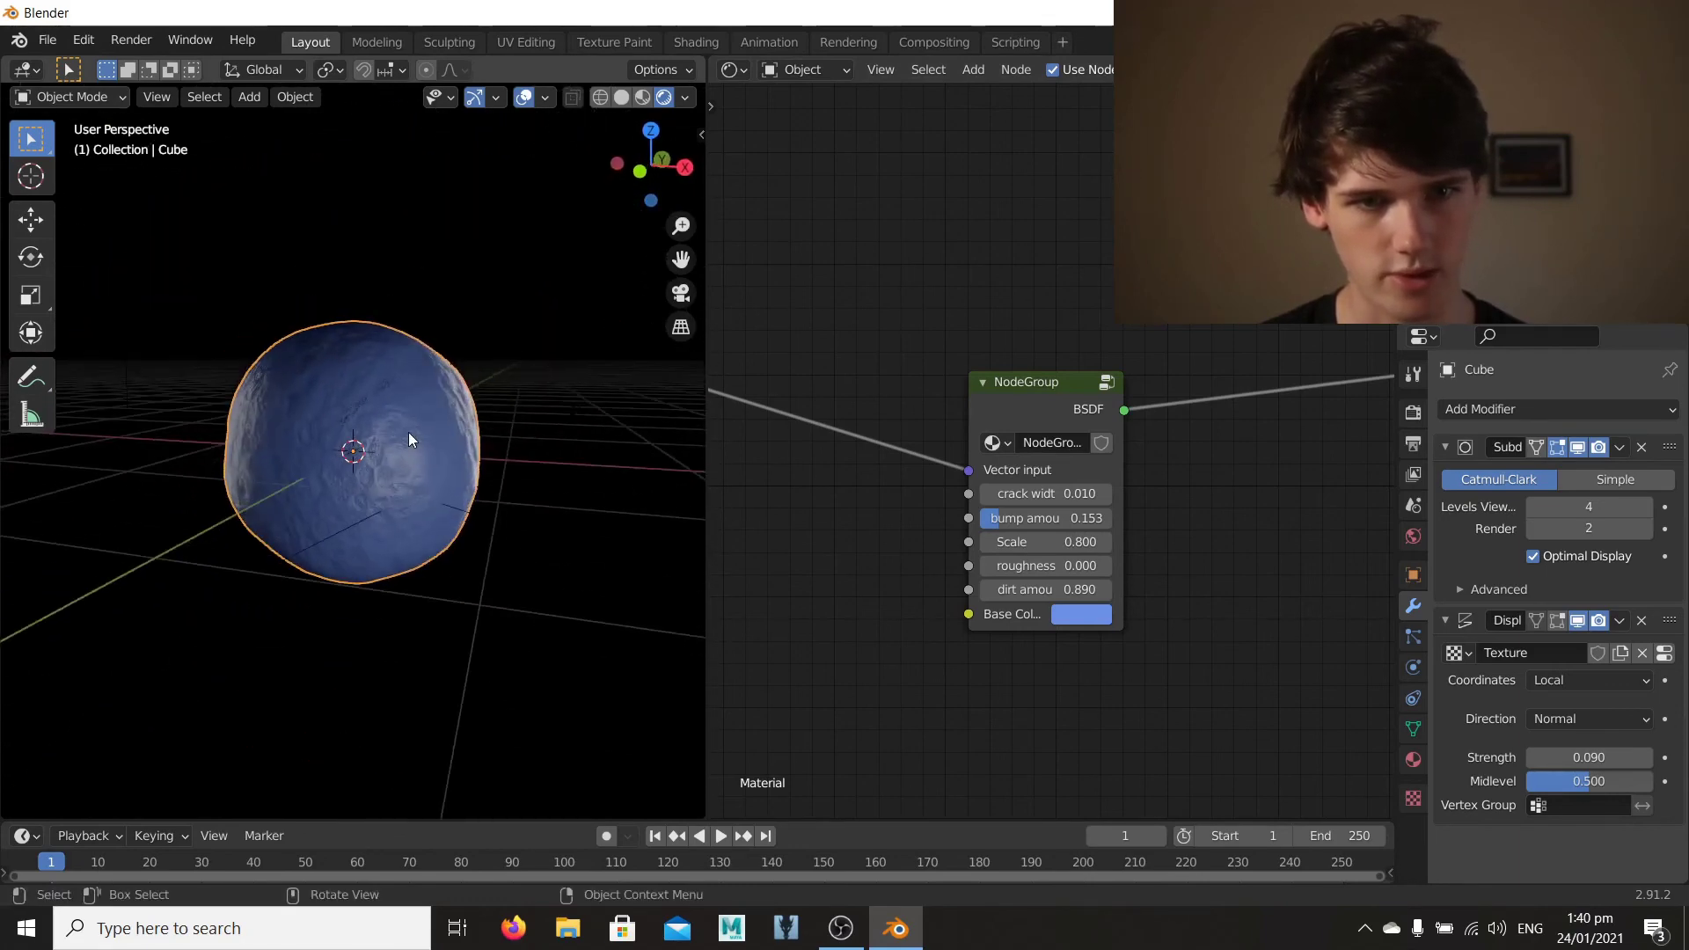
scroll(408, 431, up, 2)
drag(1039, 587, 970, 588)
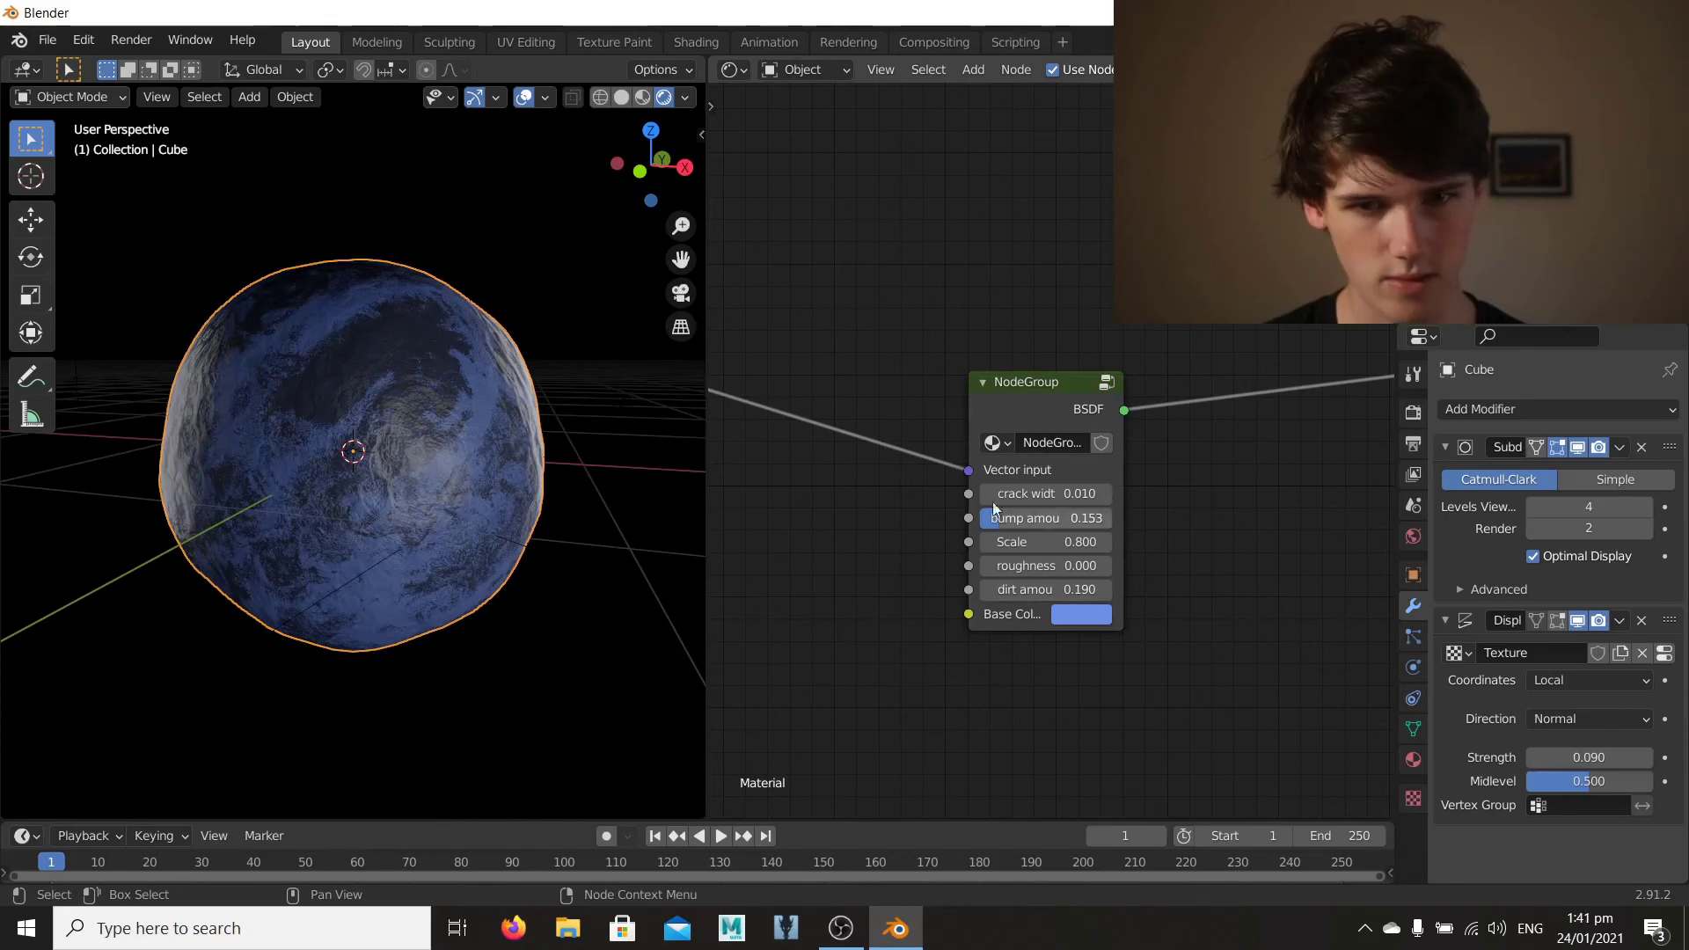
Step: Reopen the node group and expose the Mix node's Color2 as a new socket on the Group Input node
key(Tab)
middle_drag(1127, 511, 827, 596)
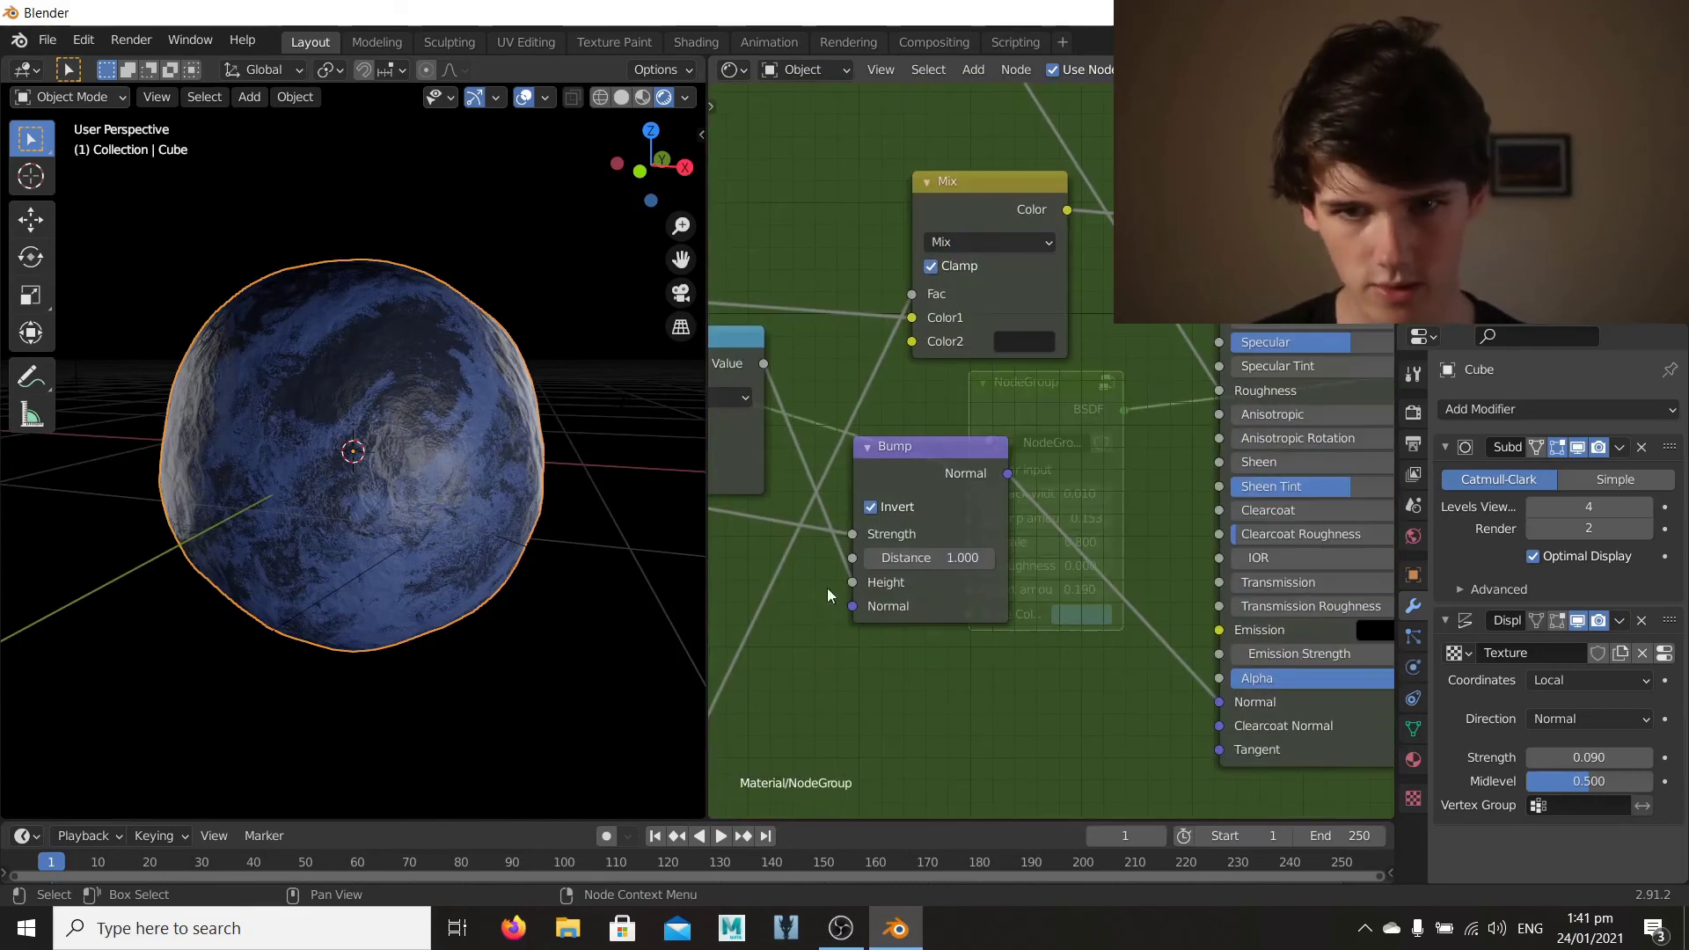
middle_drag(879, 331, 1132, 444)
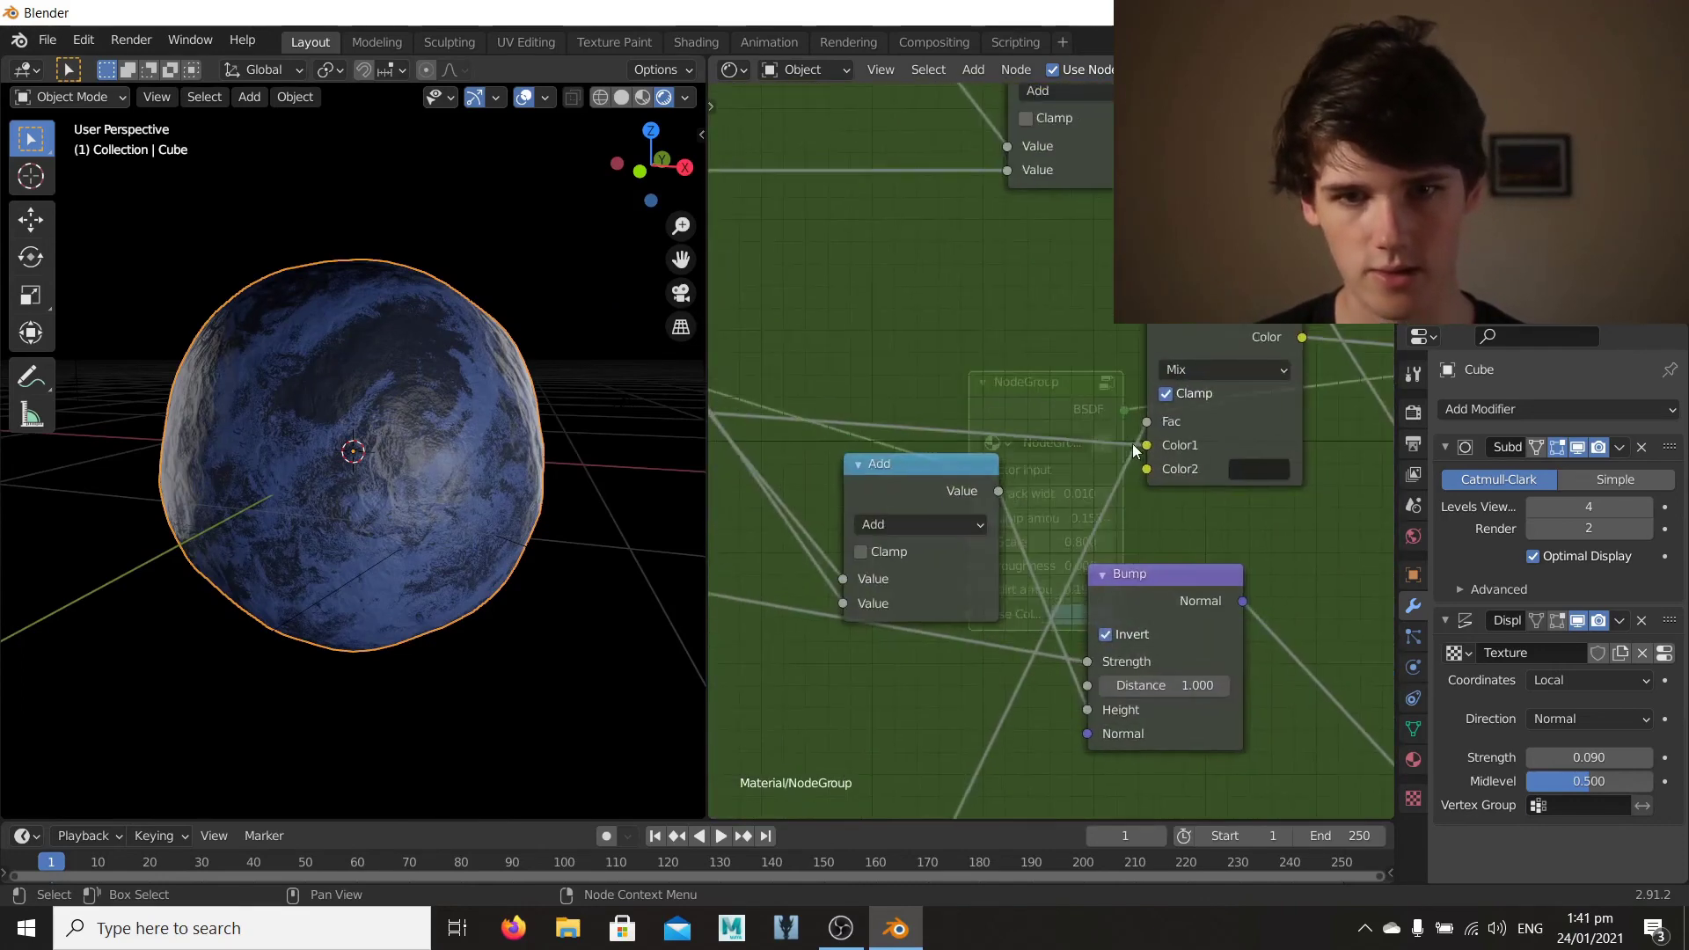
scroll(1055, 454, down, 4)
middle_drag(1027, 461, 1151, 445)
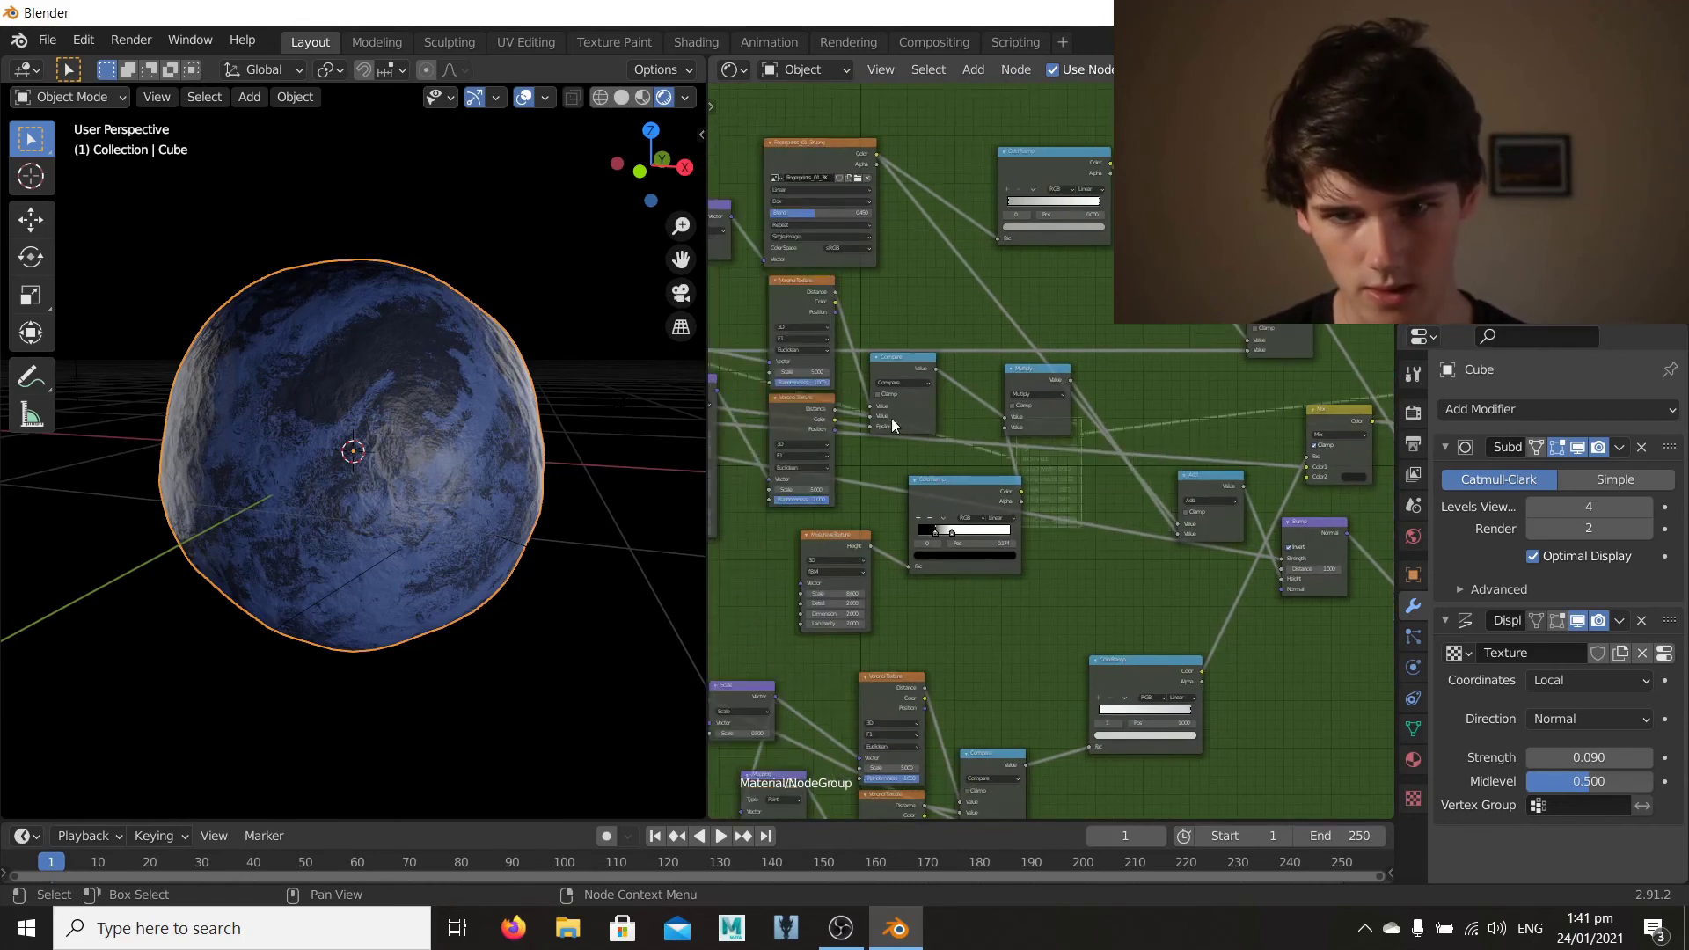
scroll(894, 426, down, 6)
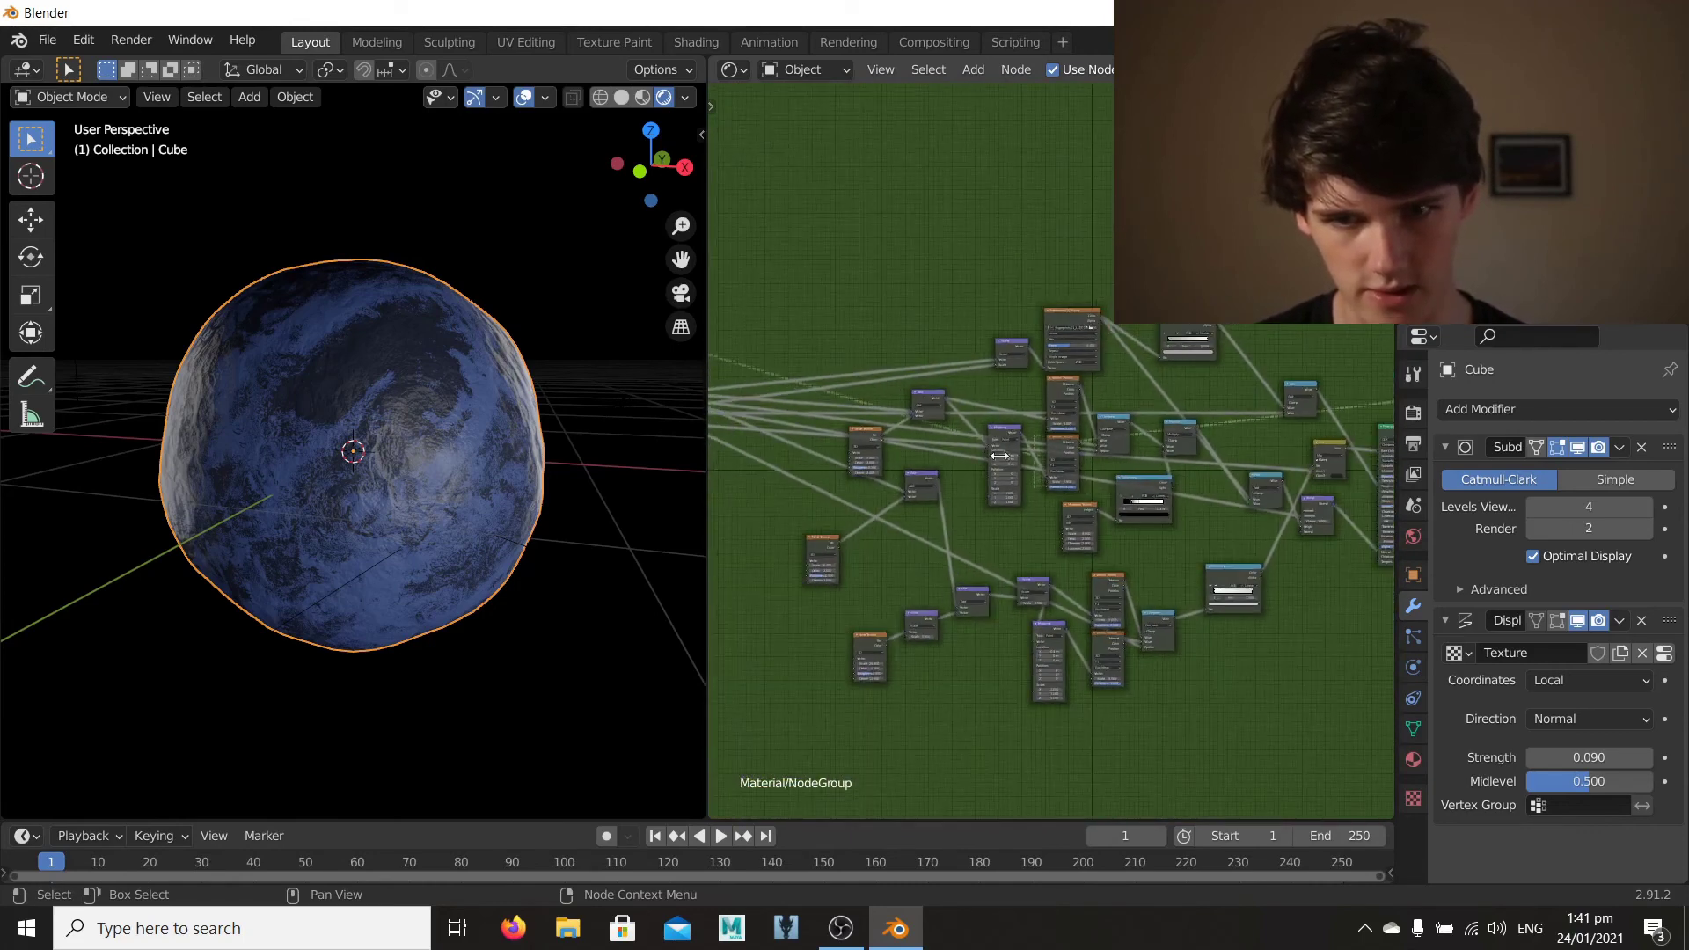
key(ctrl+space)
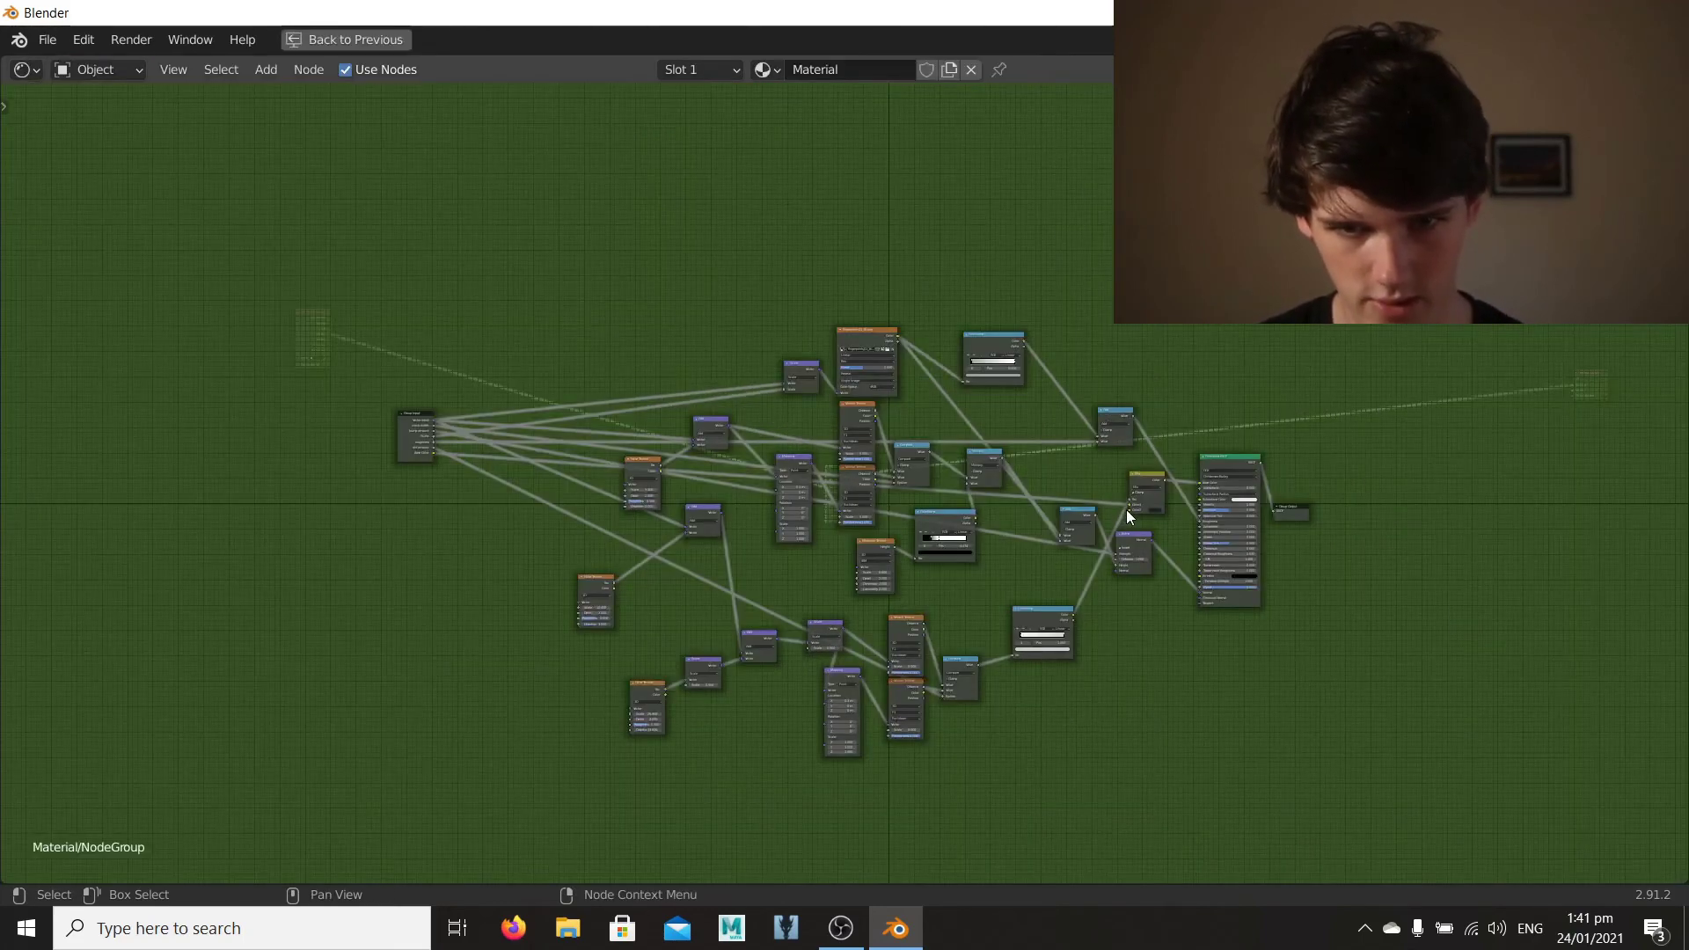
drag(1130, 509, 430, 461)
Step: Rename the newly exposed color input of the node group to "accent color"
key(n)
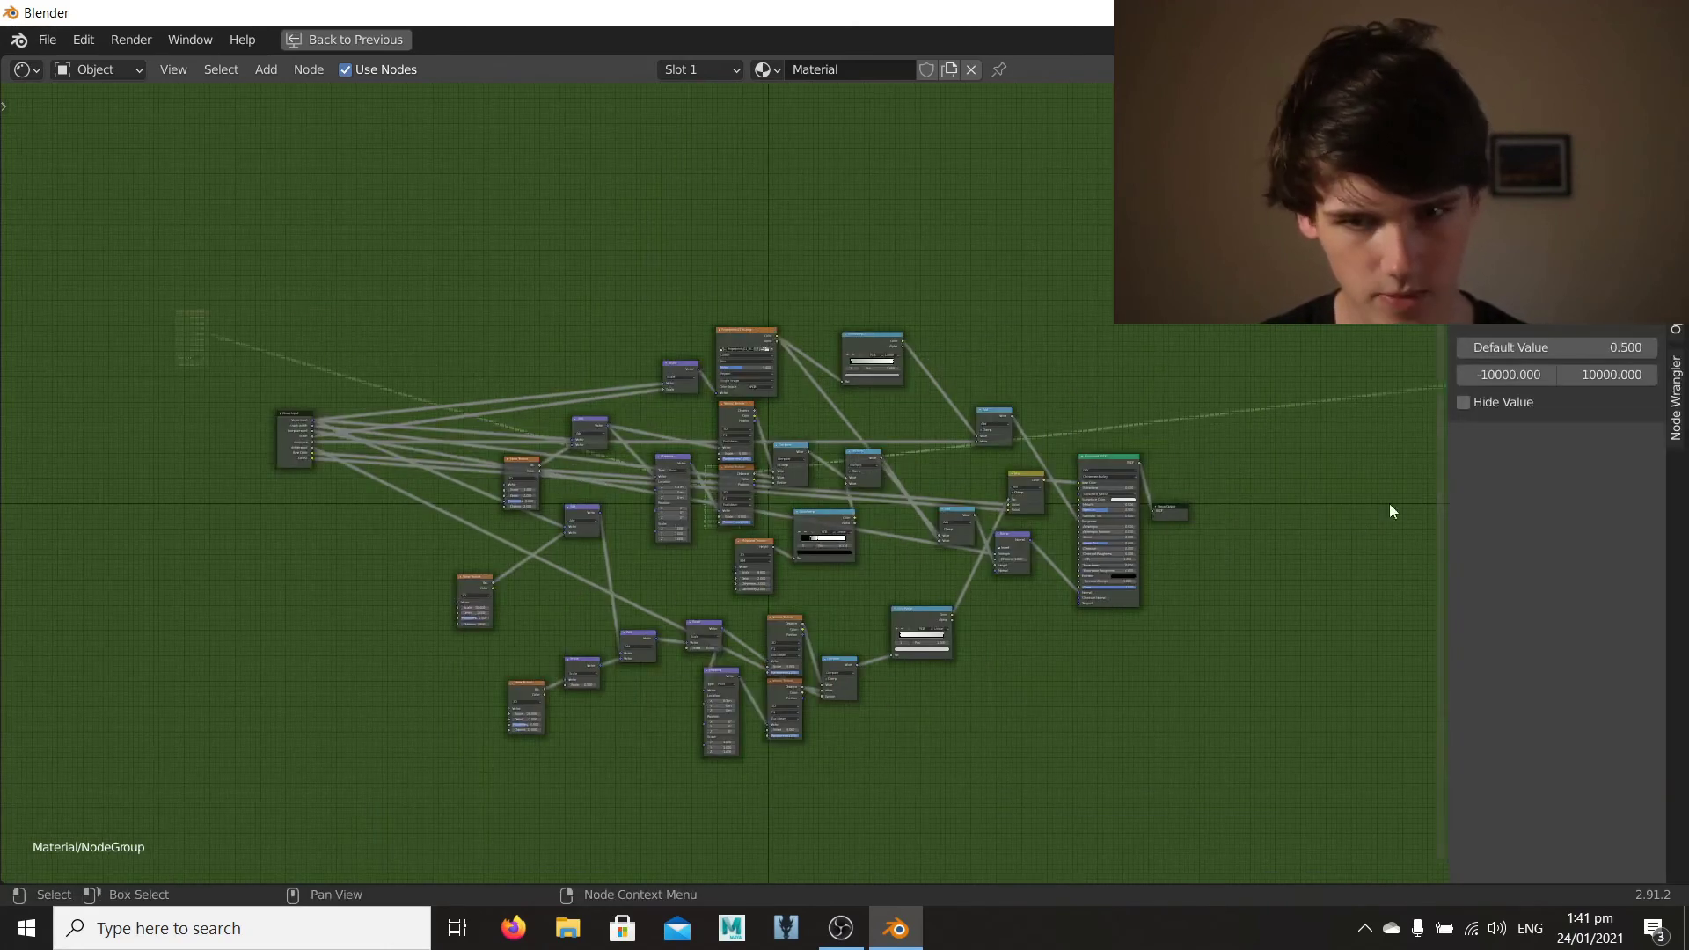
click(1504, 238)
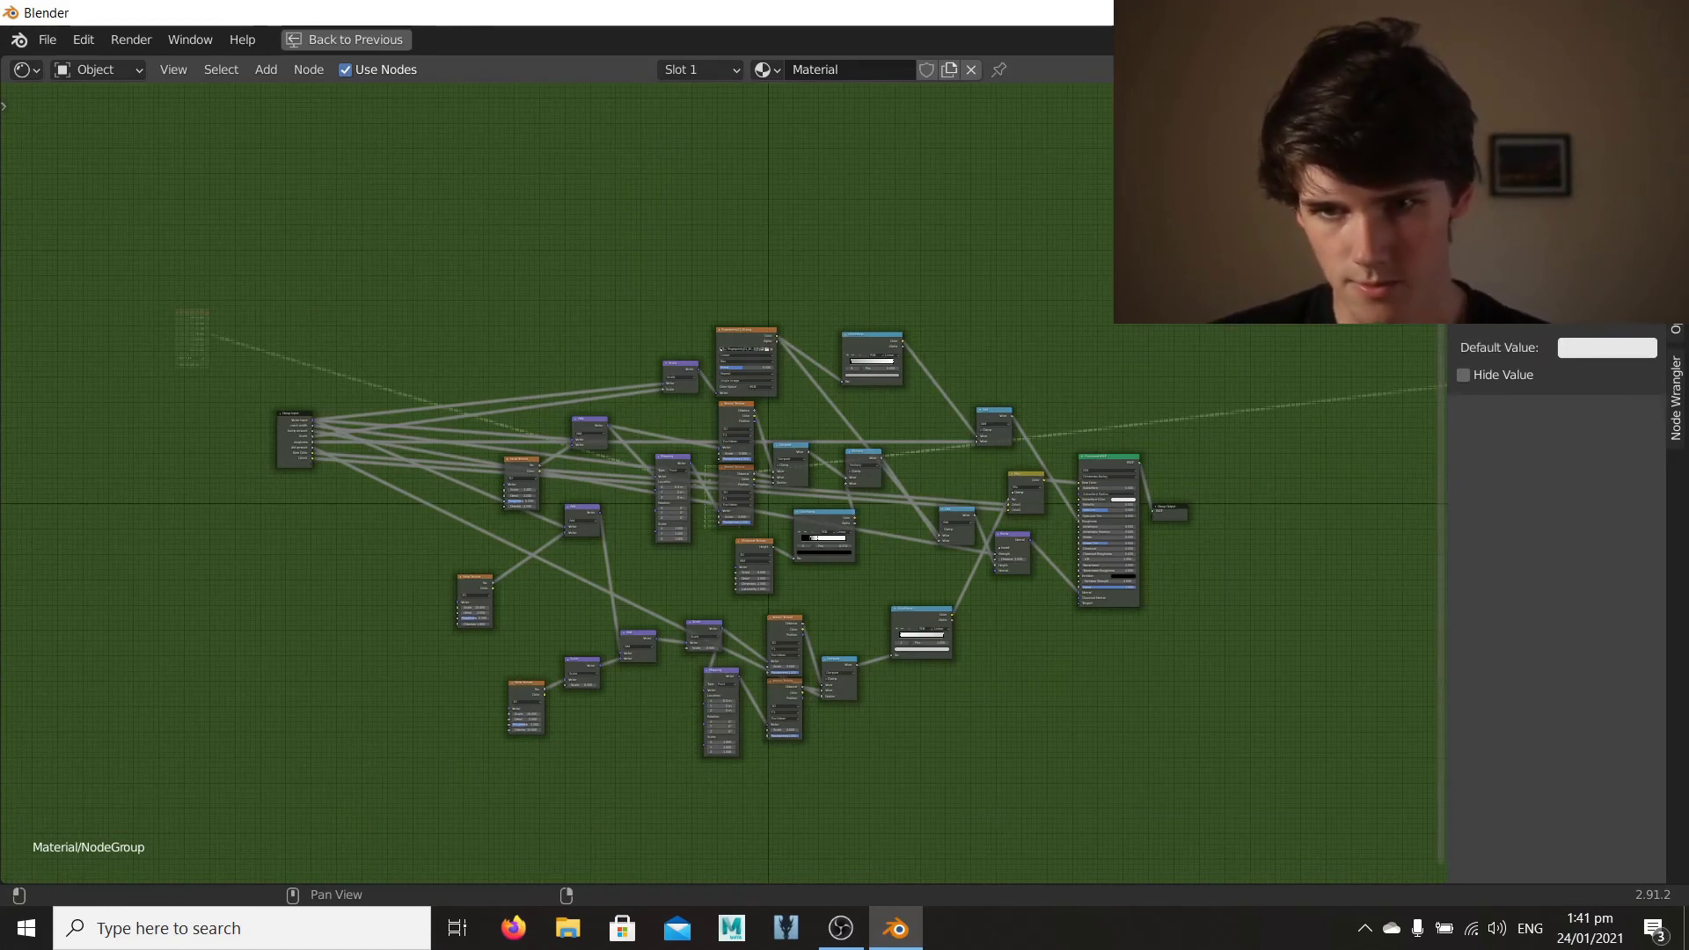
click(1504, 238)
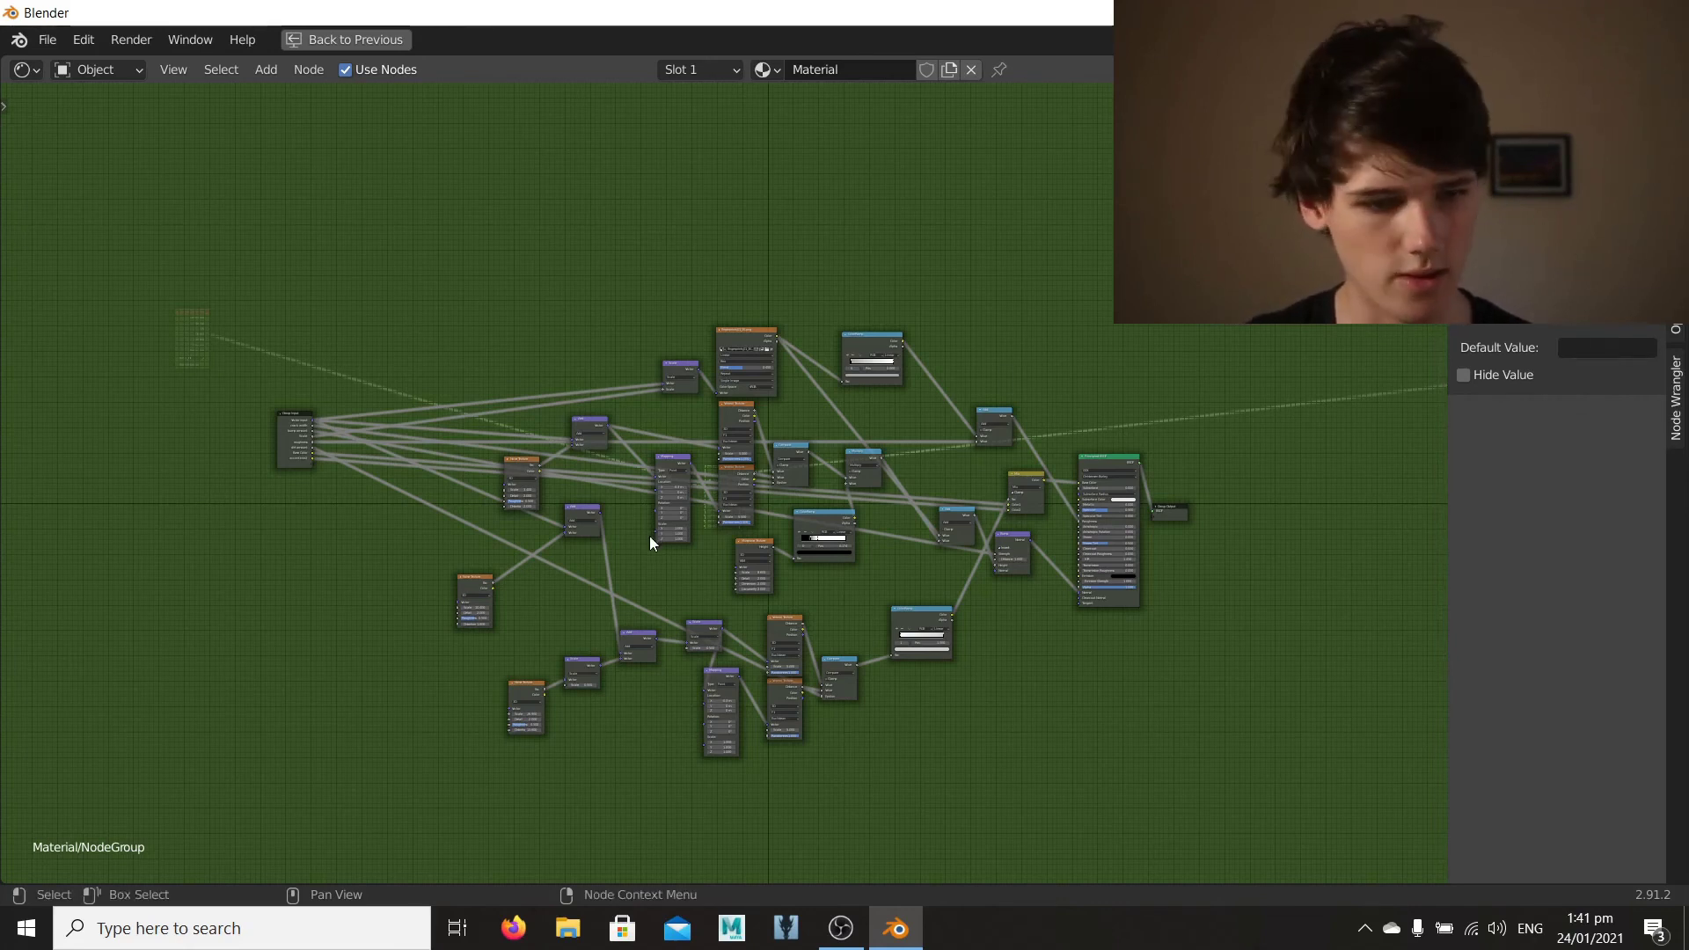
Step: Leave the node group, set its accent color to a brighter muted blue with hue 0.578 and saturation 0.485, and inspect the sphere
key(Tab)
scroll(563, 532, up, 4)
middle_drag(987, 603, 630, 607)
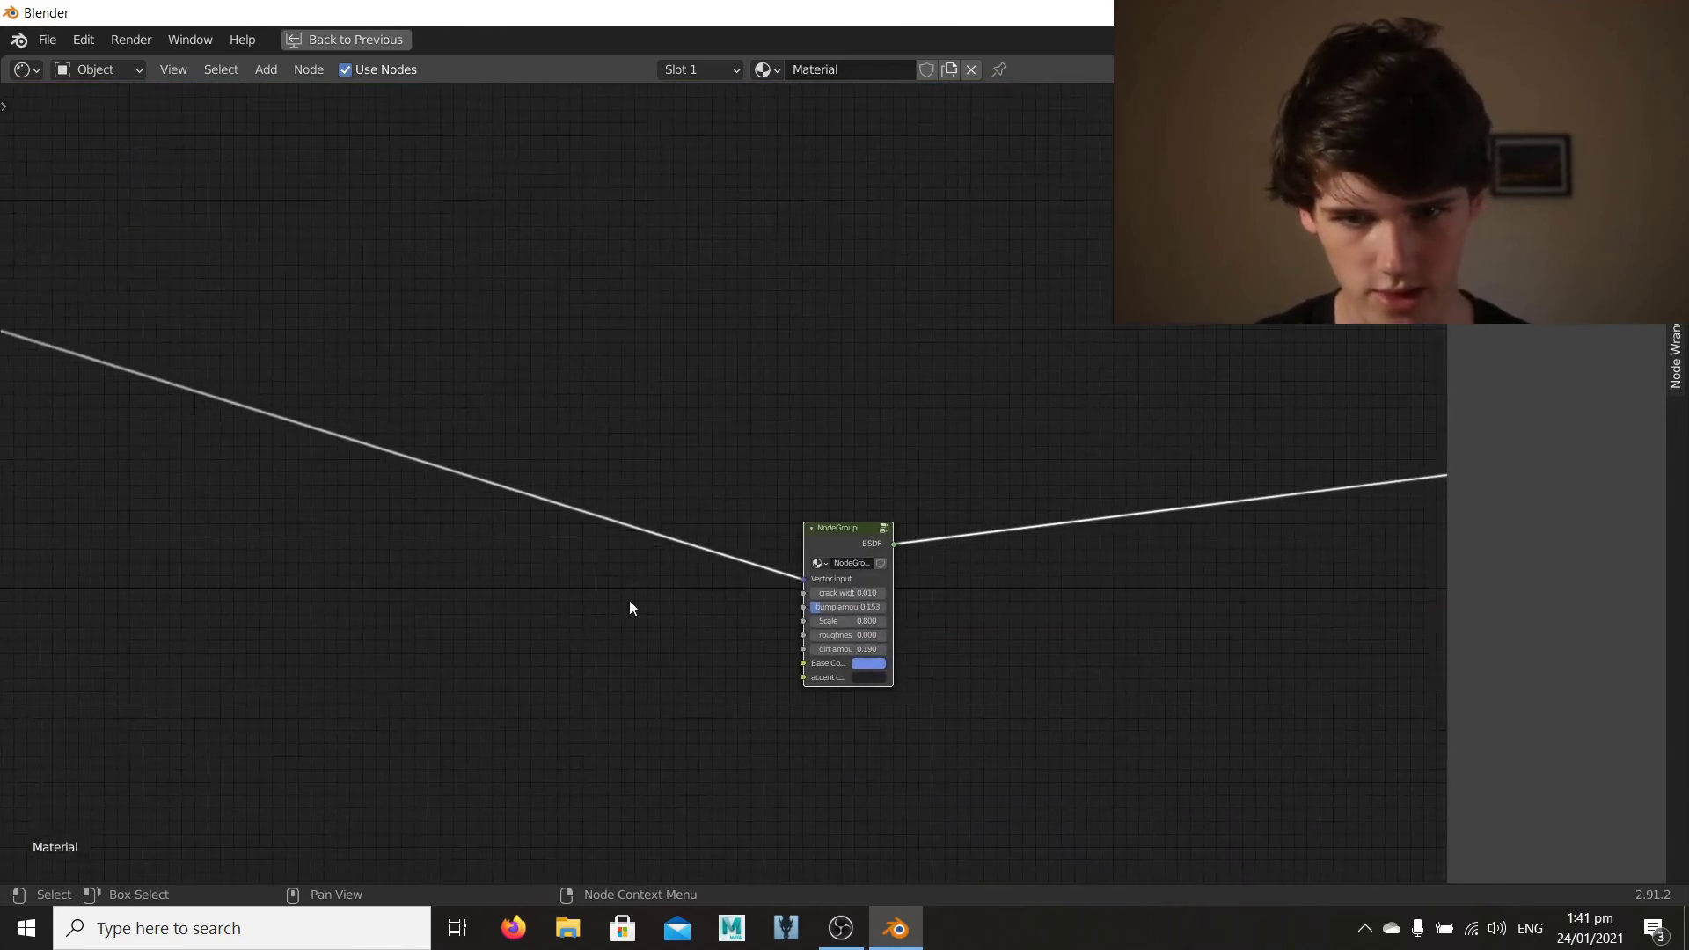
key(ctrl+space)
scroll(1036, 622, up, 4)
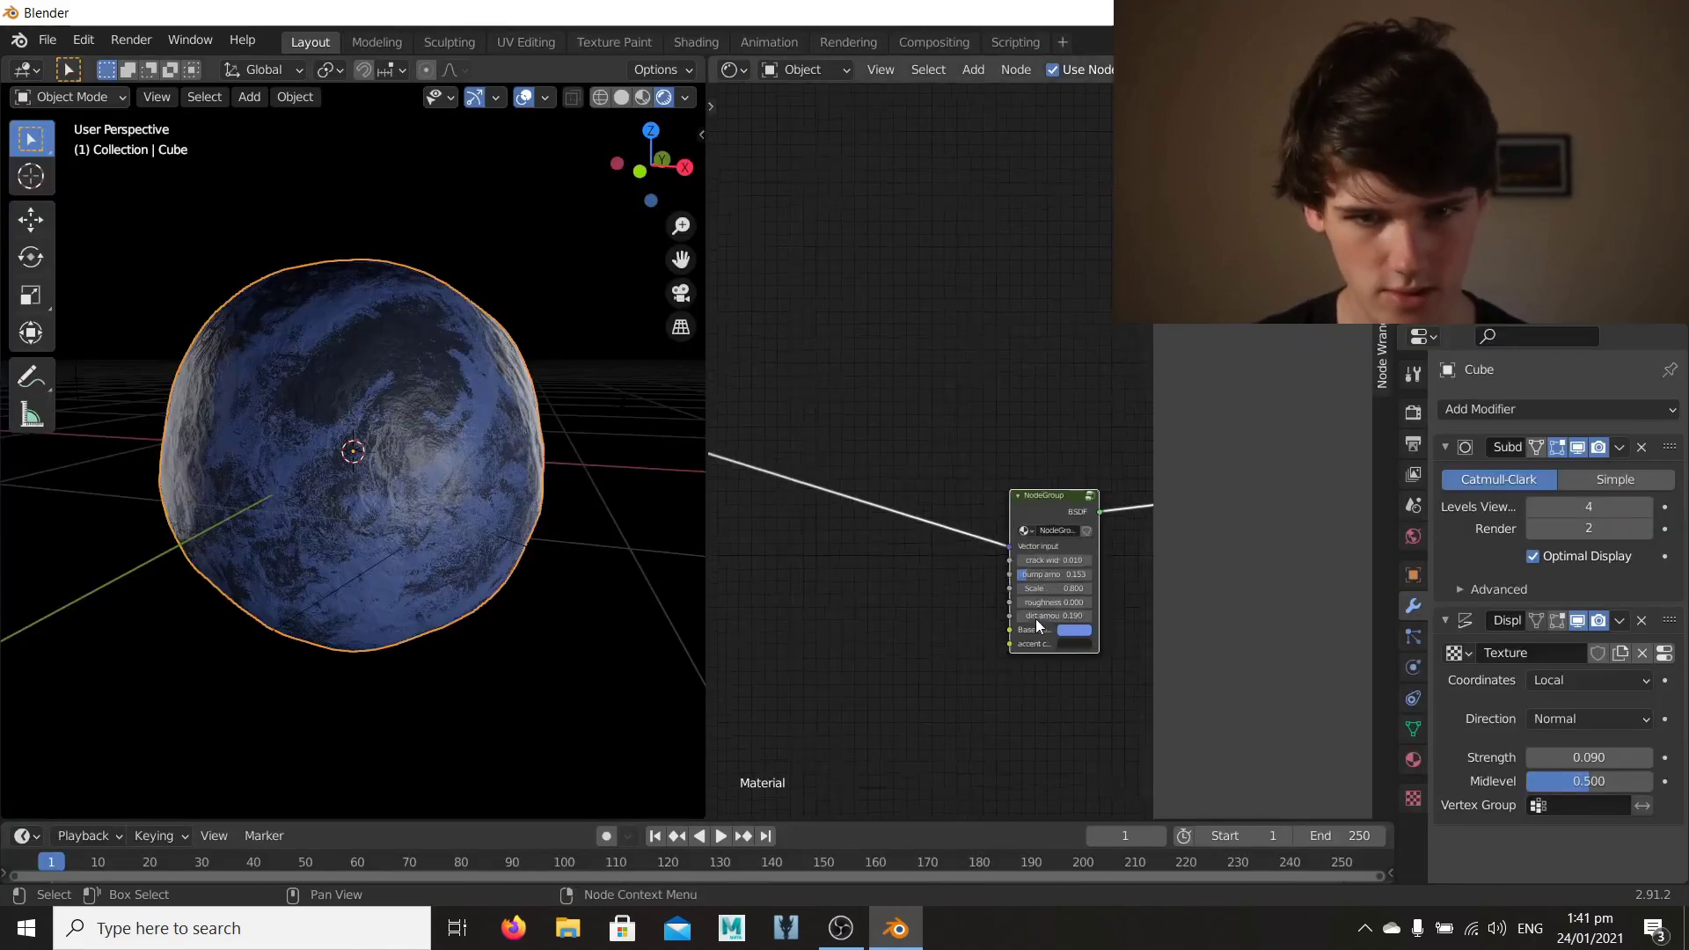
middle_drag(940, 591, 845, 514)
scroll(937, 559, up, 2)
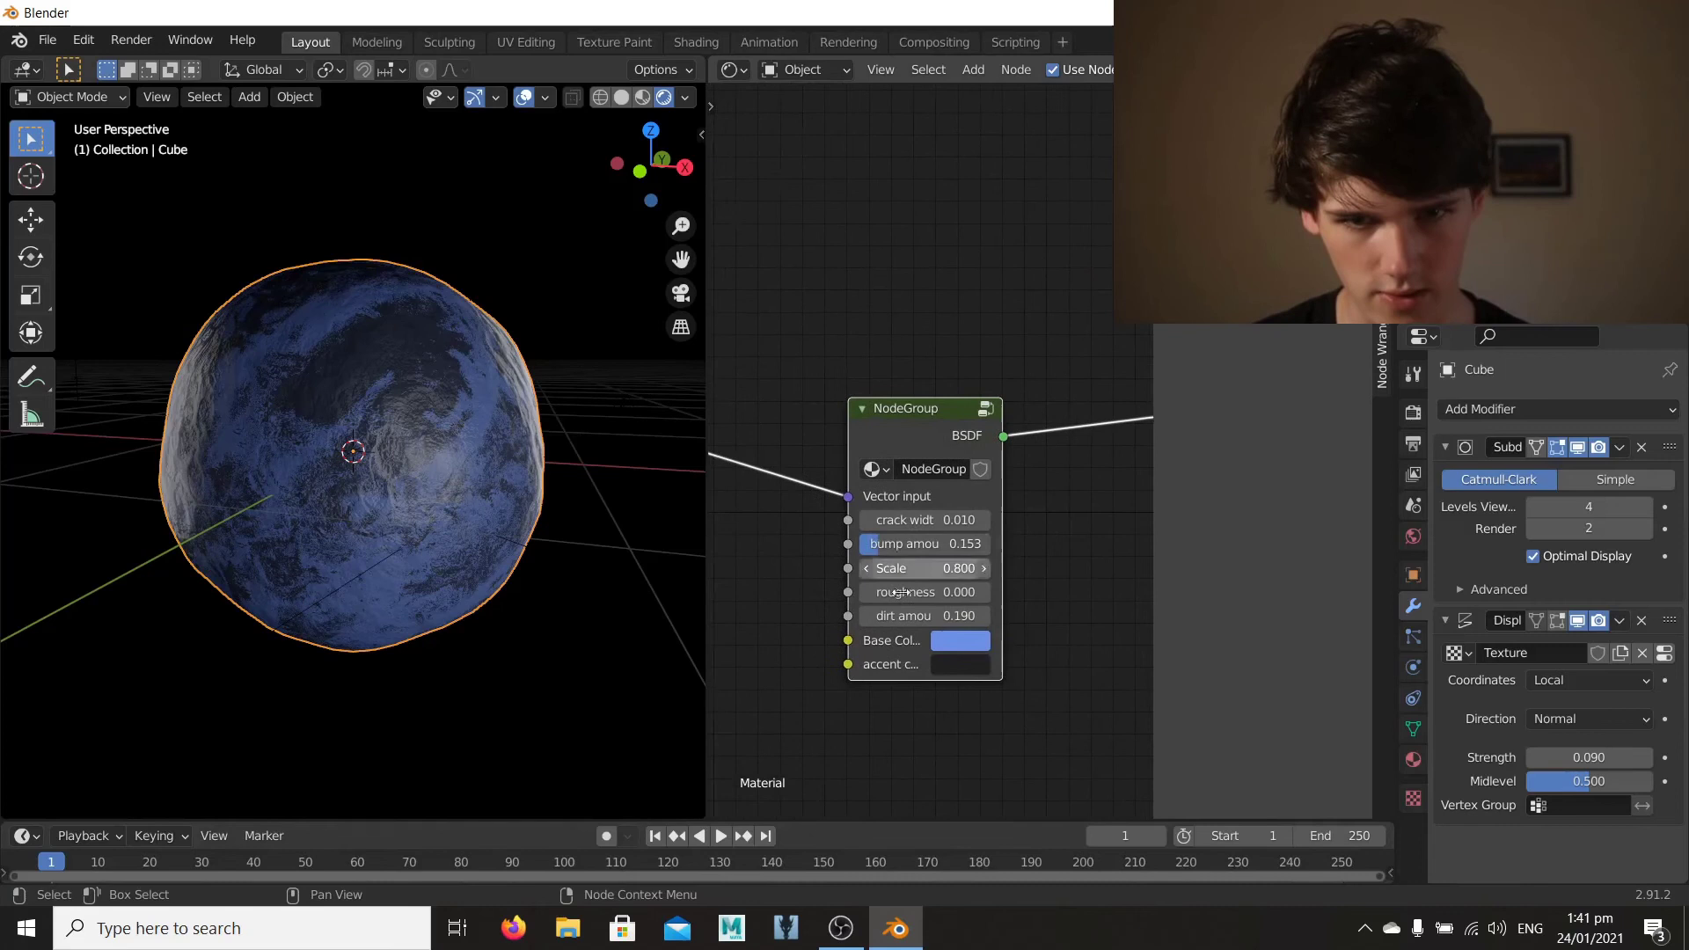
click(952, 665)
drag(1120, 491, 1027, 420)
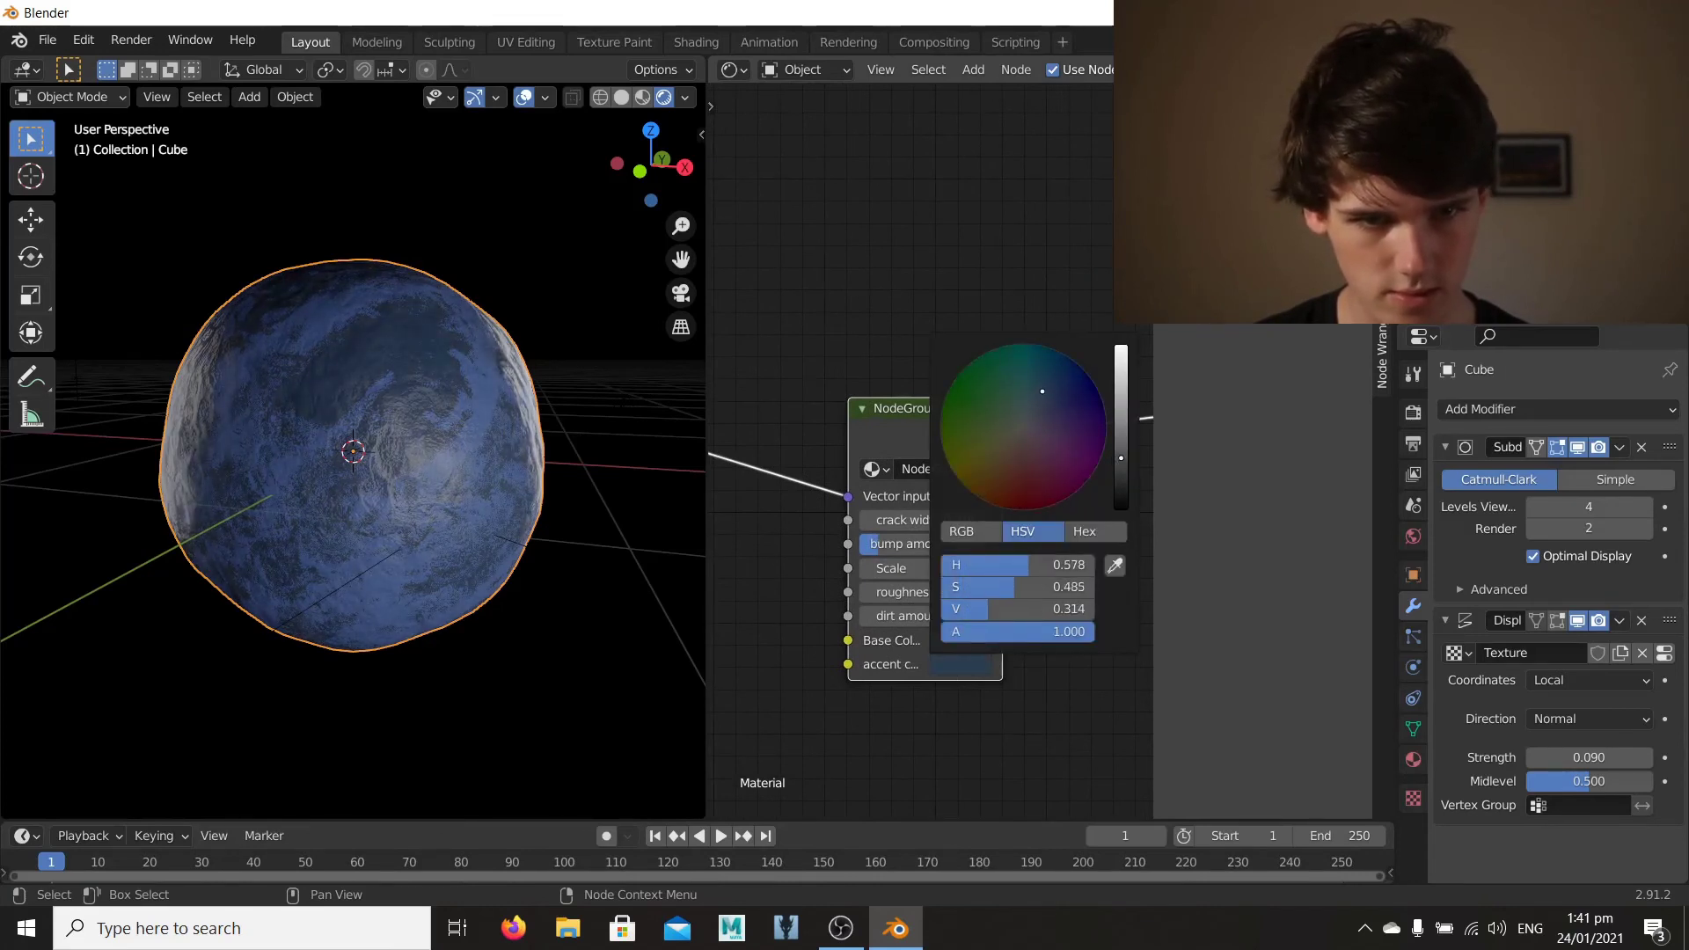
drag(1121, 455, 1121, 427)
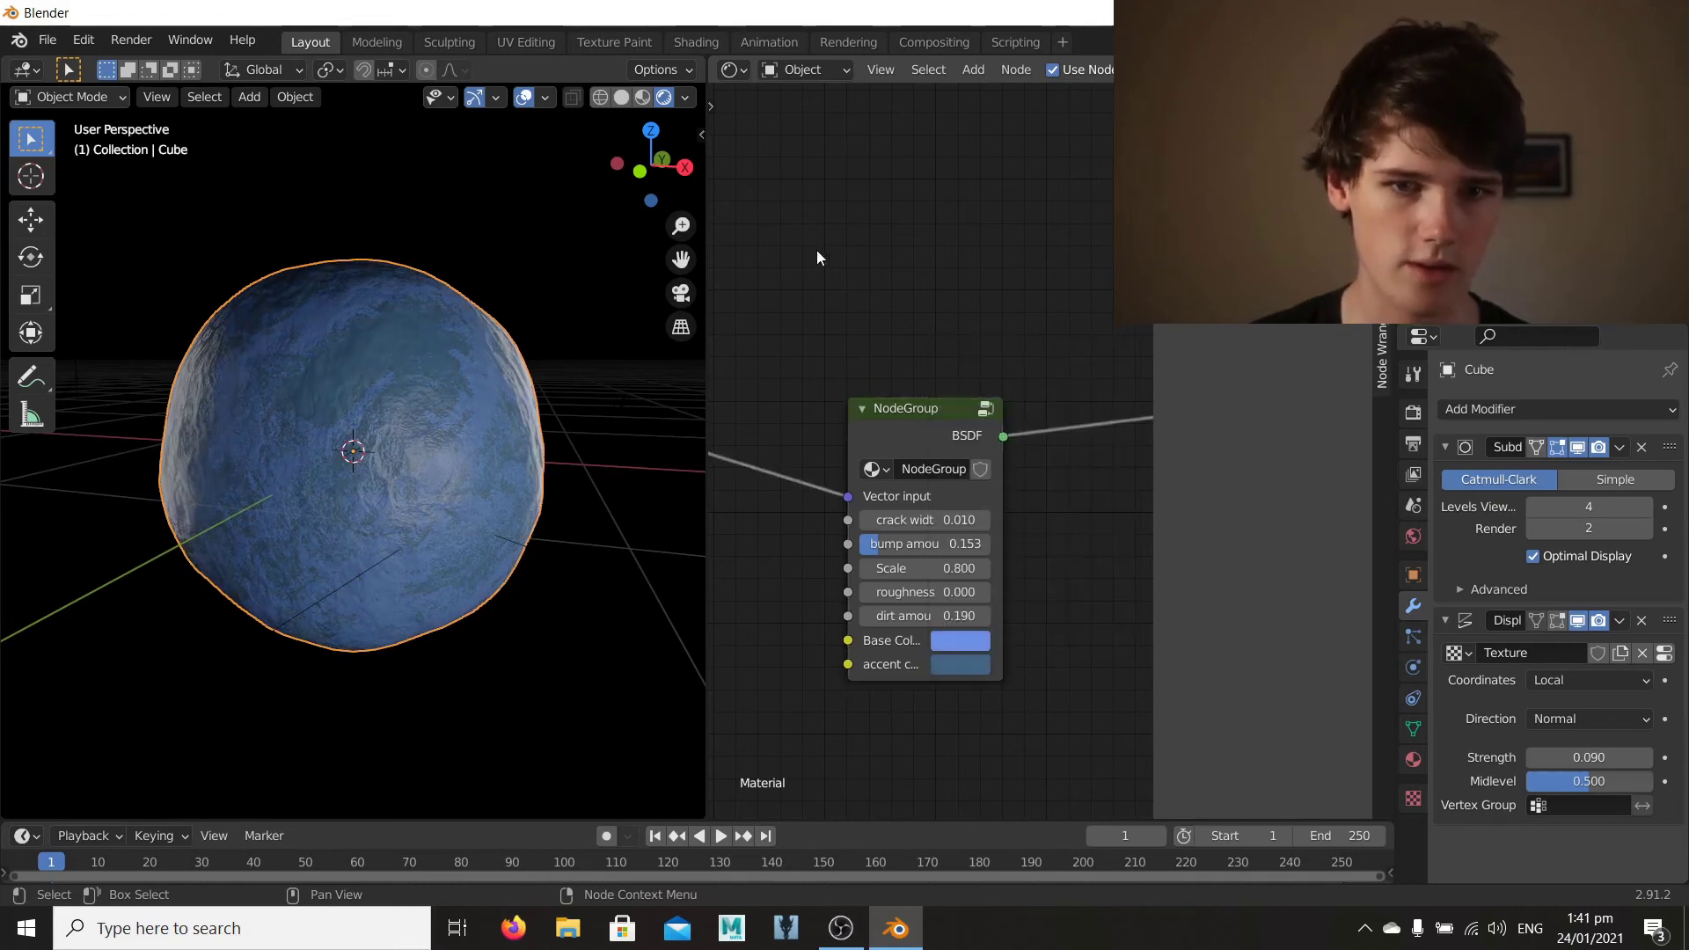
middle_drag(294, 487, 350, 519)
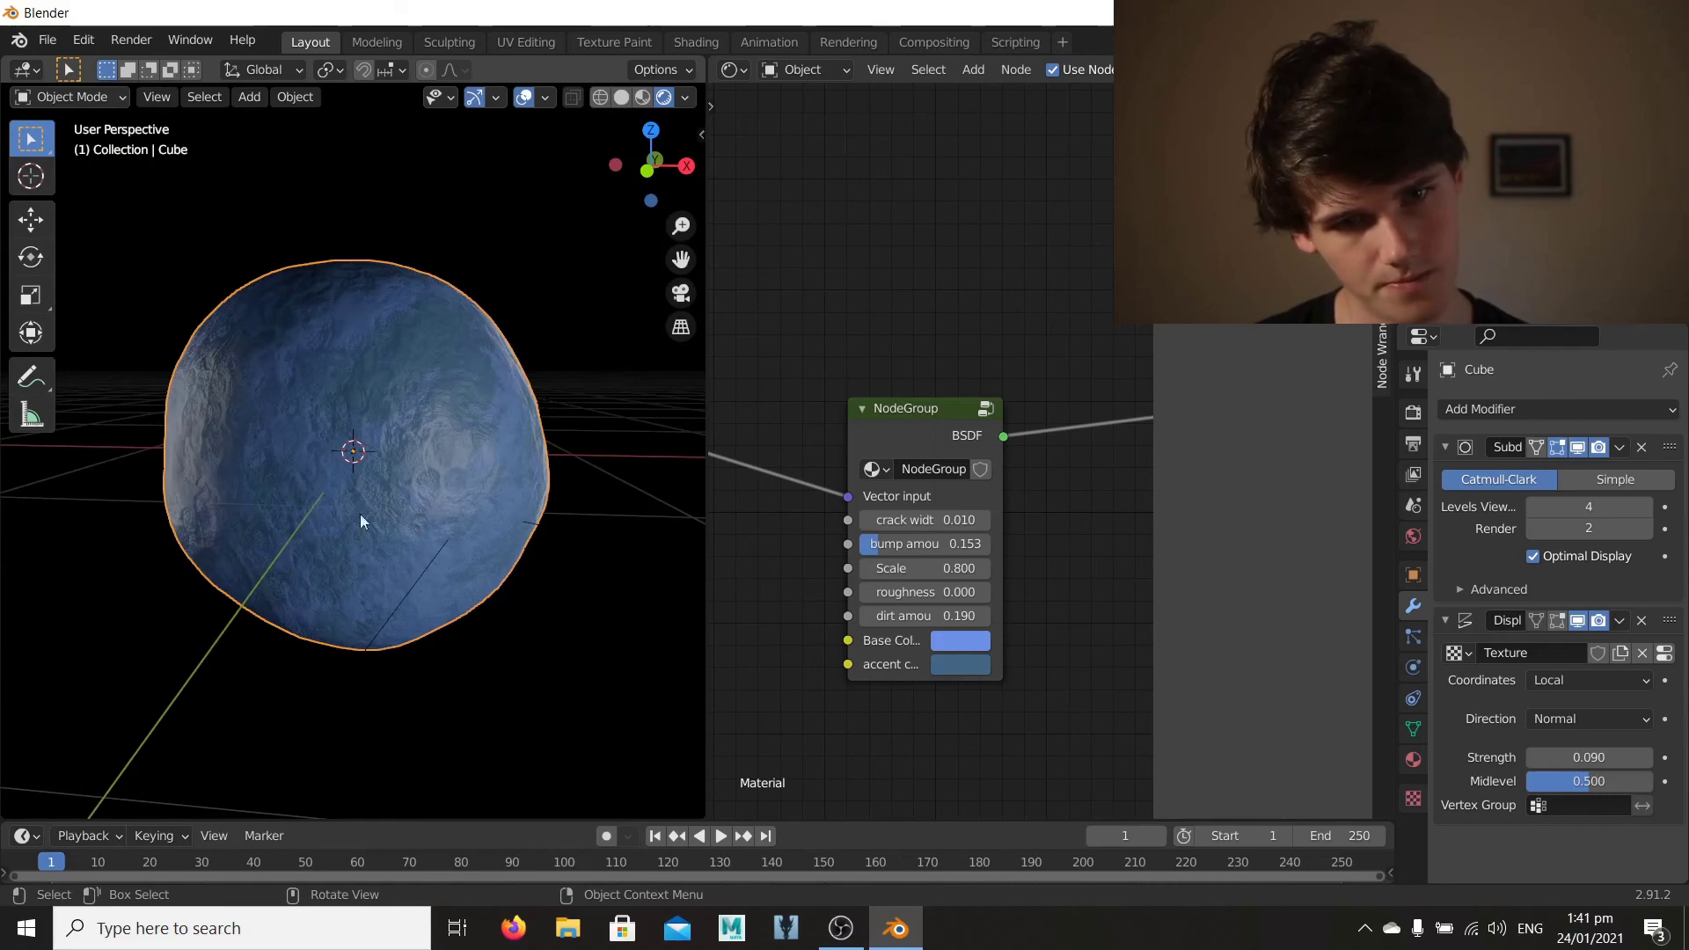
Step: Reopen the node group and insert a Vector Math node on the link from Vector input to the lower Add node
click(896, 431)
key(Tab)
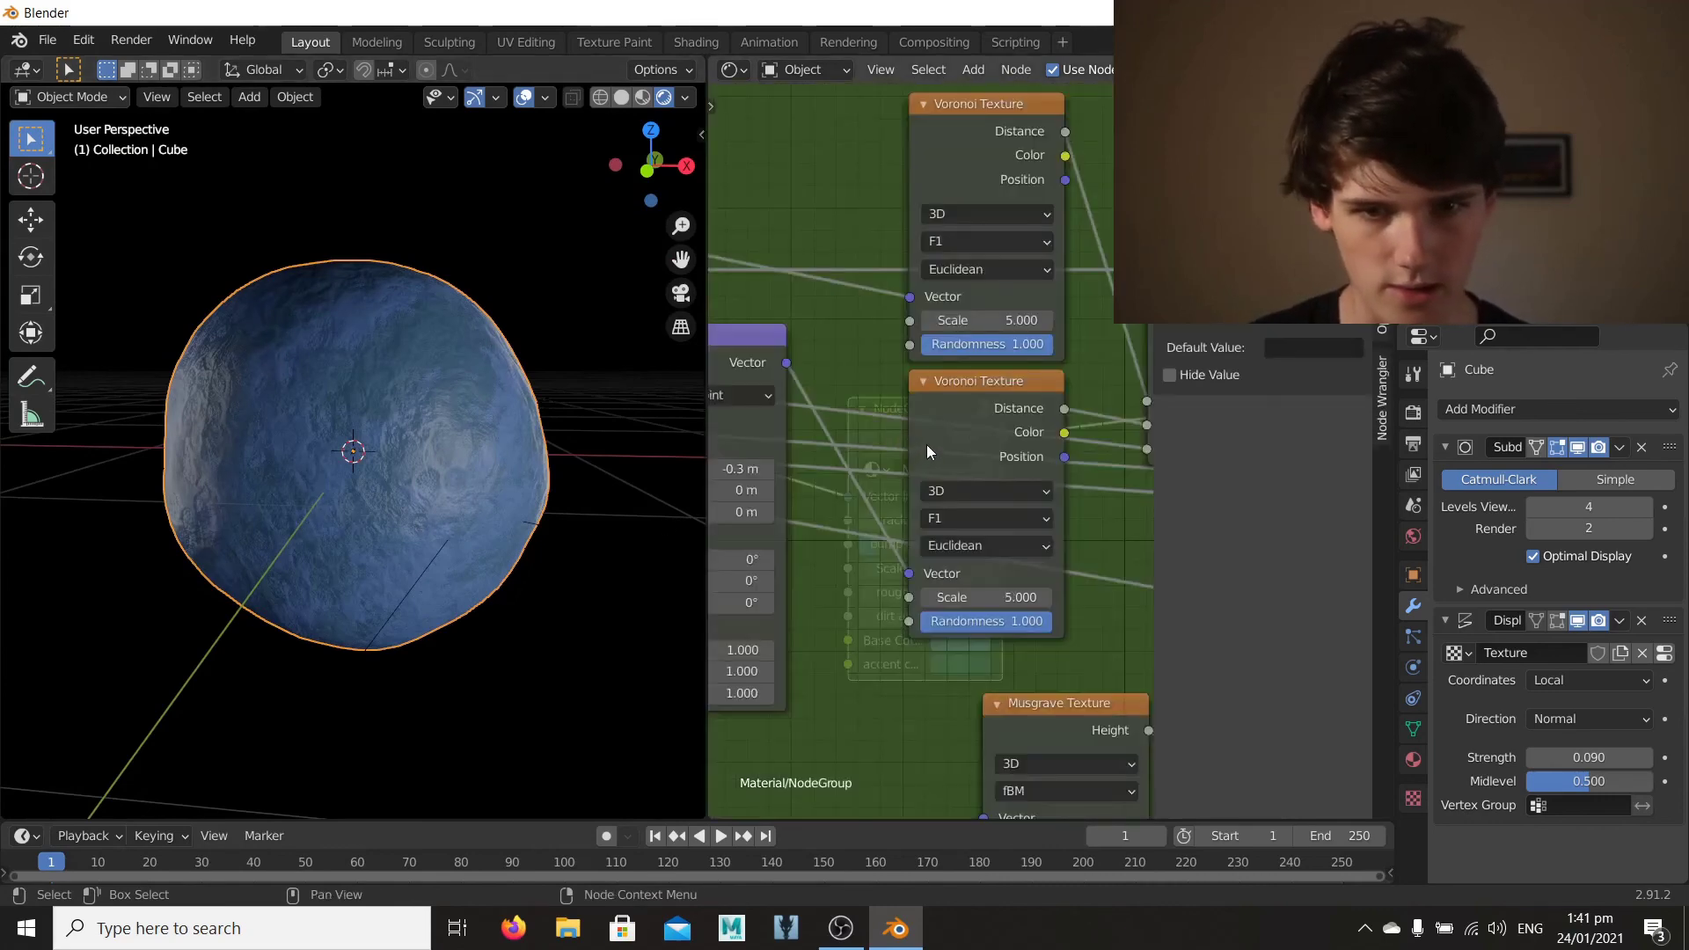
scroll(926, 446, down, 12)
middle_drag(730, 489, 788, 599)
scroll(980, 477, up, 5)
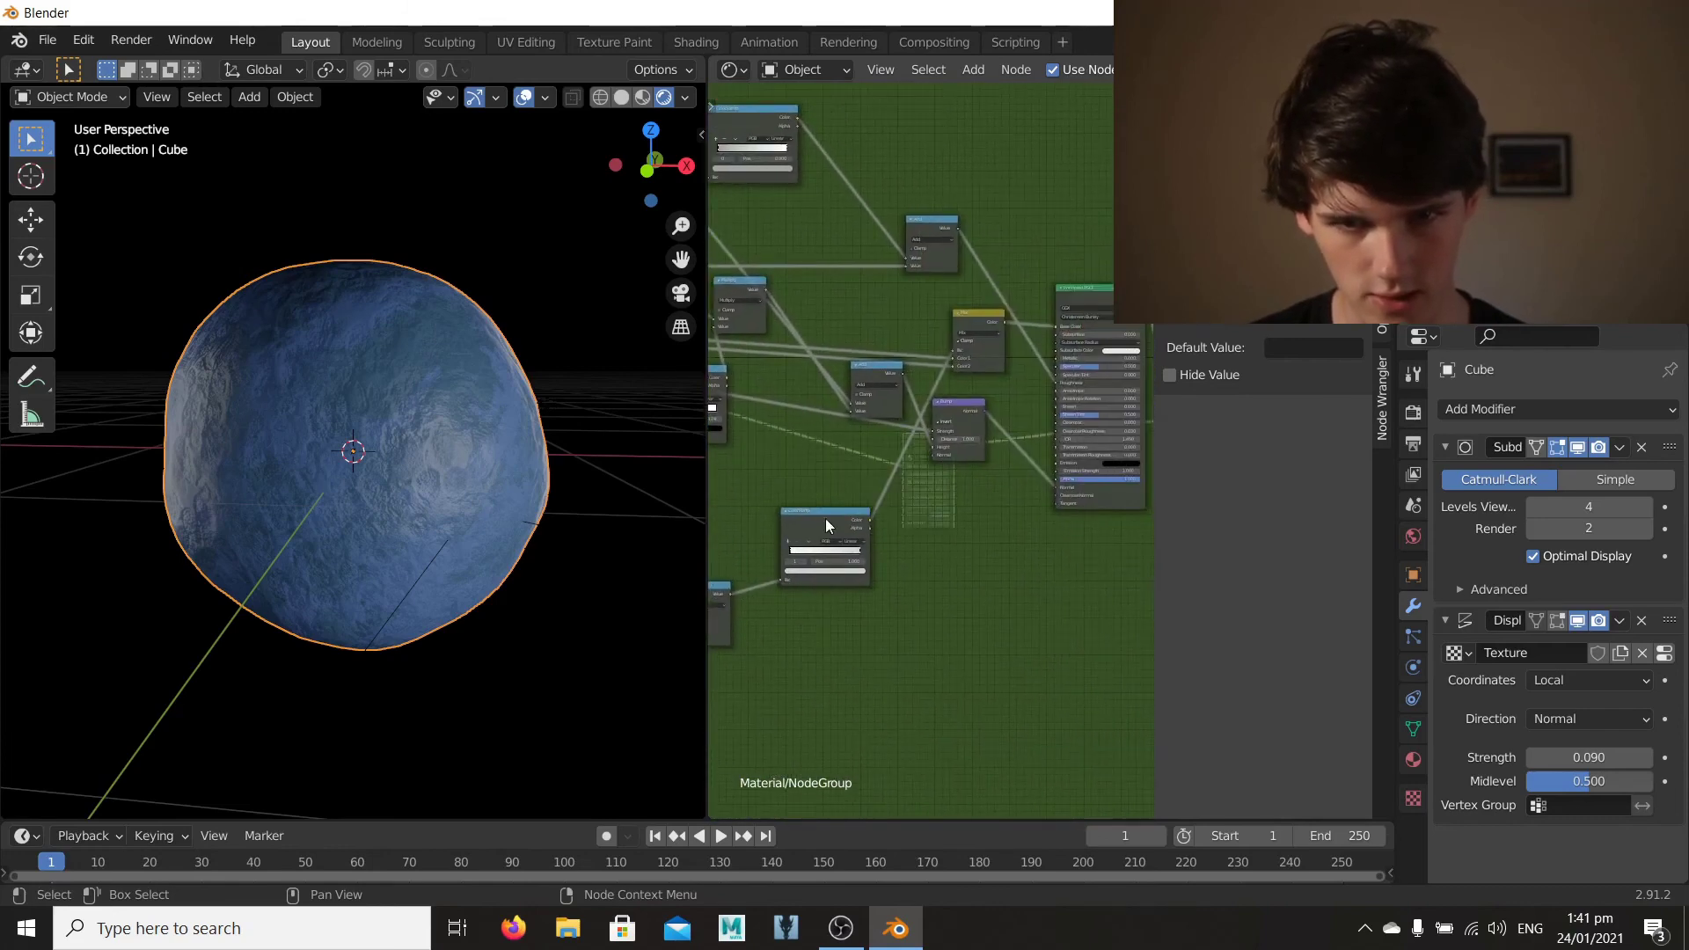
middle_drag(825, 521, 775, 725)
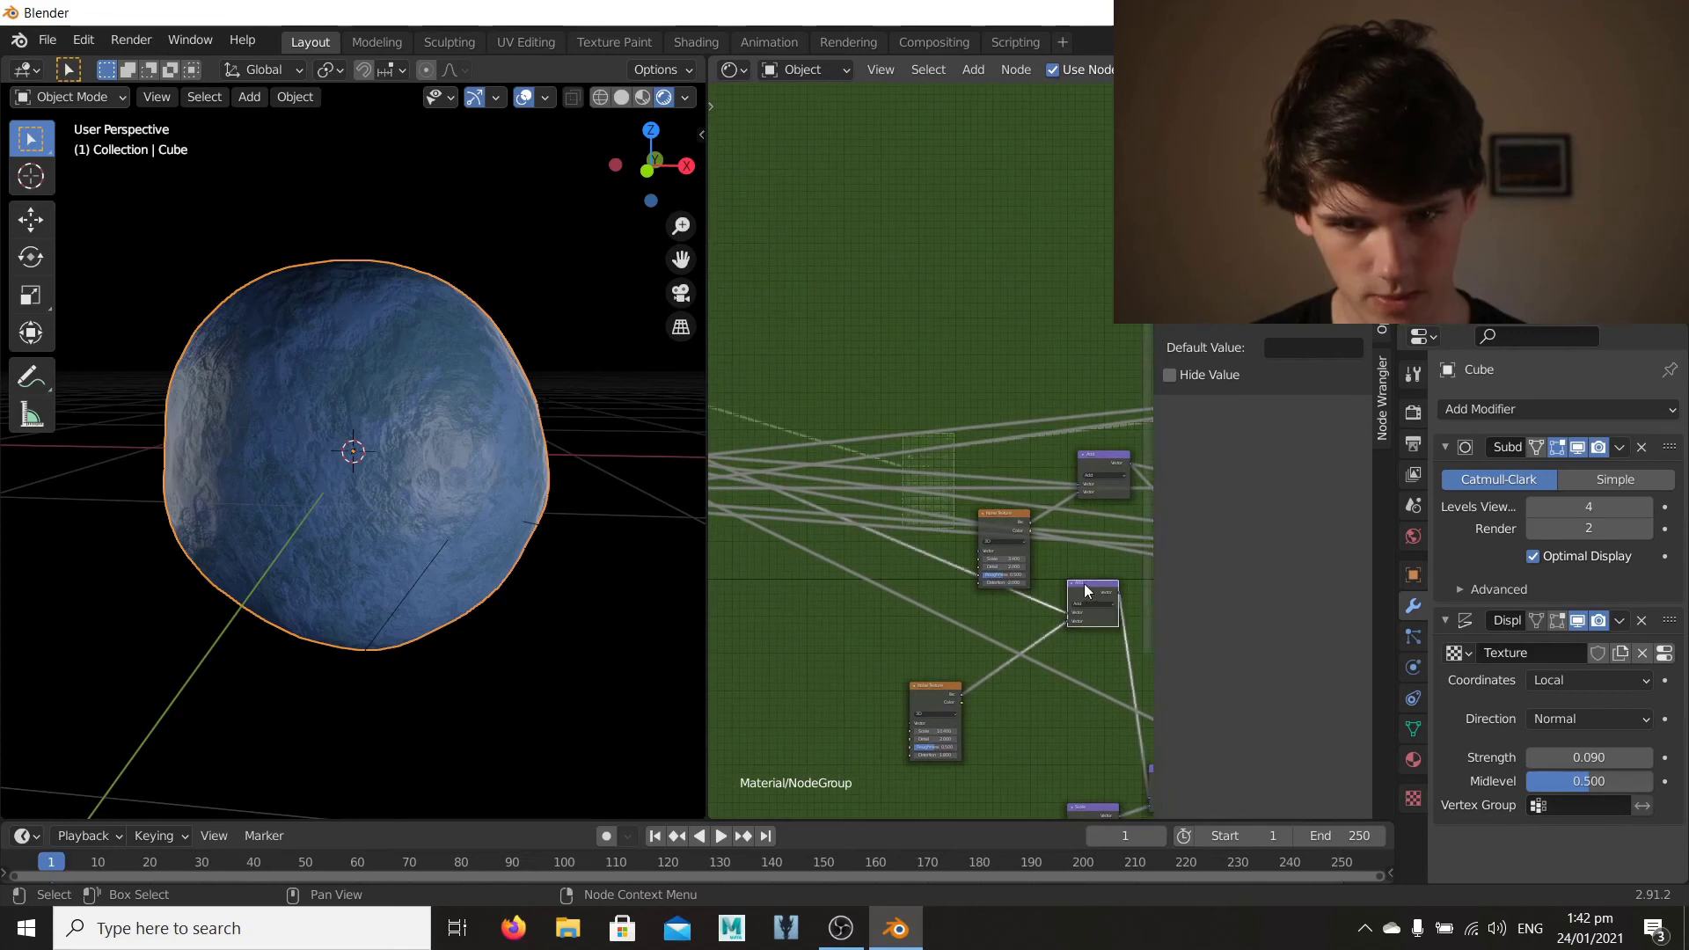
middle_drag(832, 541, 926, 550)
key(shift+a)
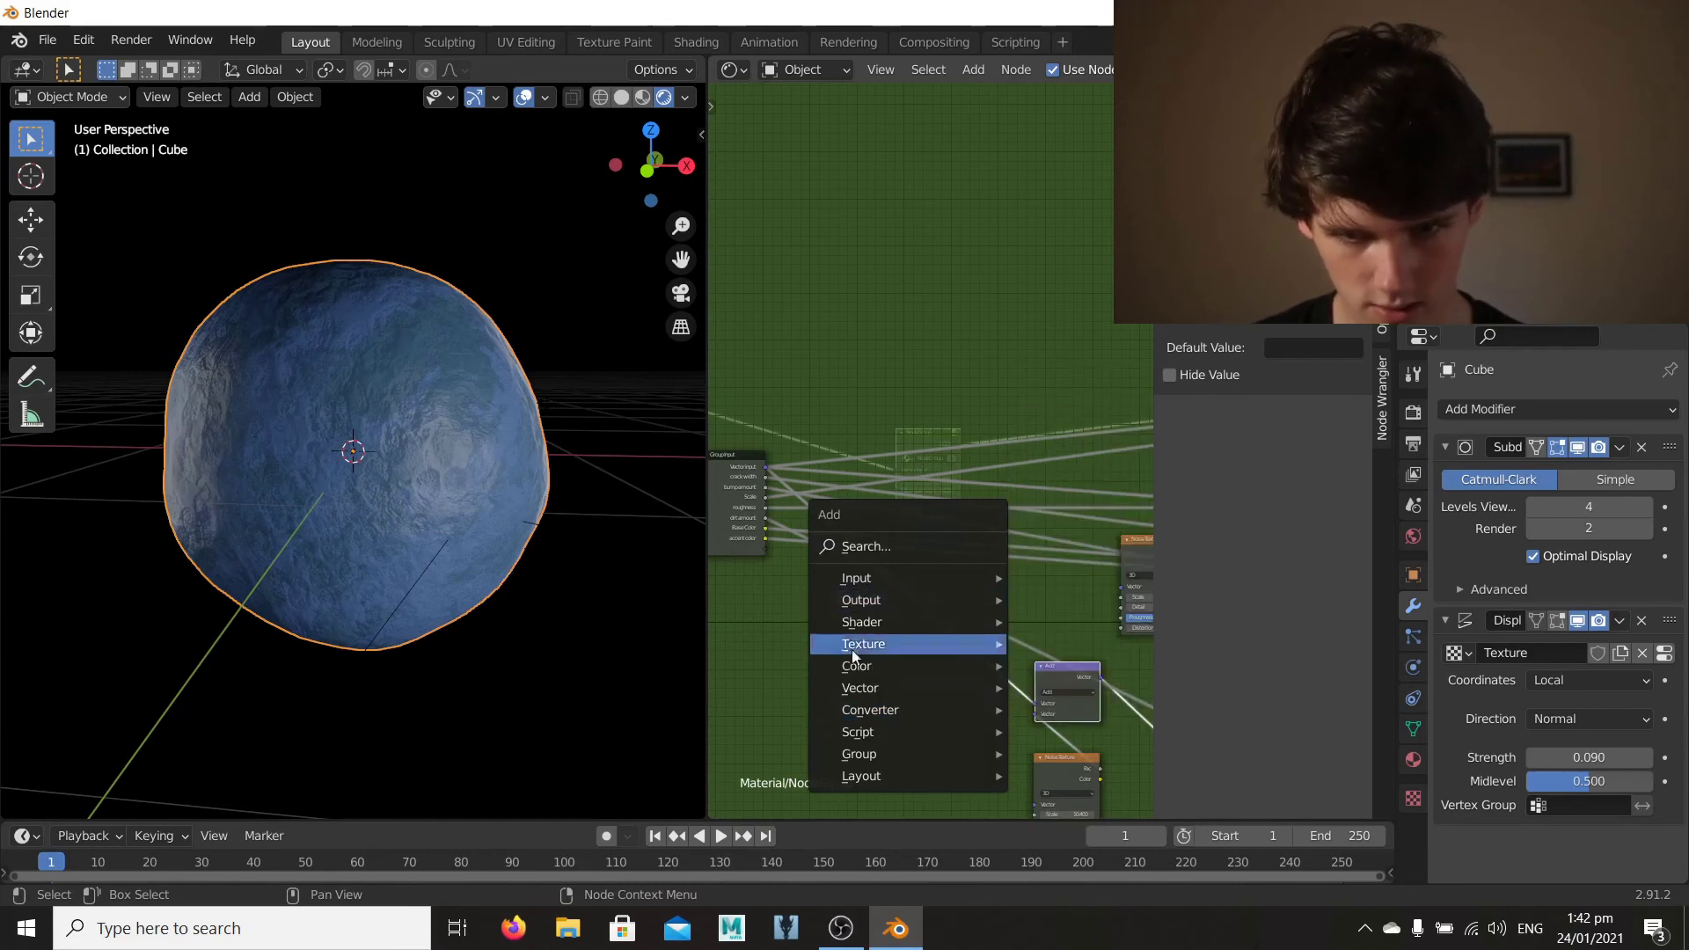
mouse_move(888, 711)
click(1082, 691)
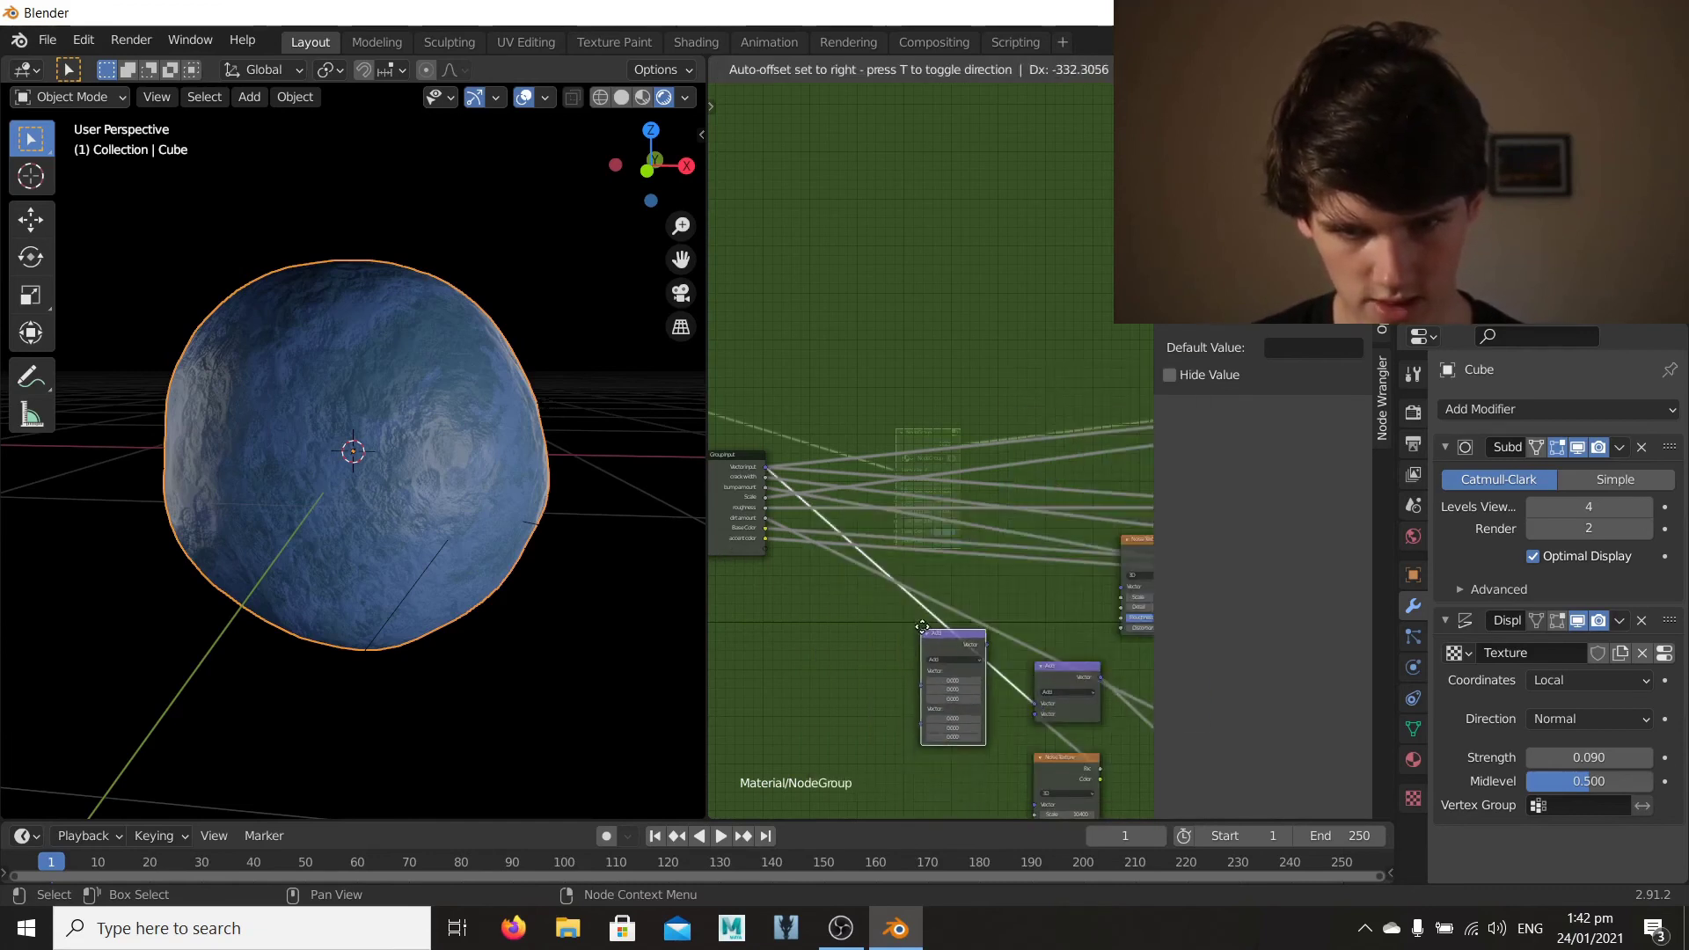
click(922, 627)
Step: Set the operation of the inserted Vector Math node to Scale
scroll(846, 663, up, 2)
click(954, 740)
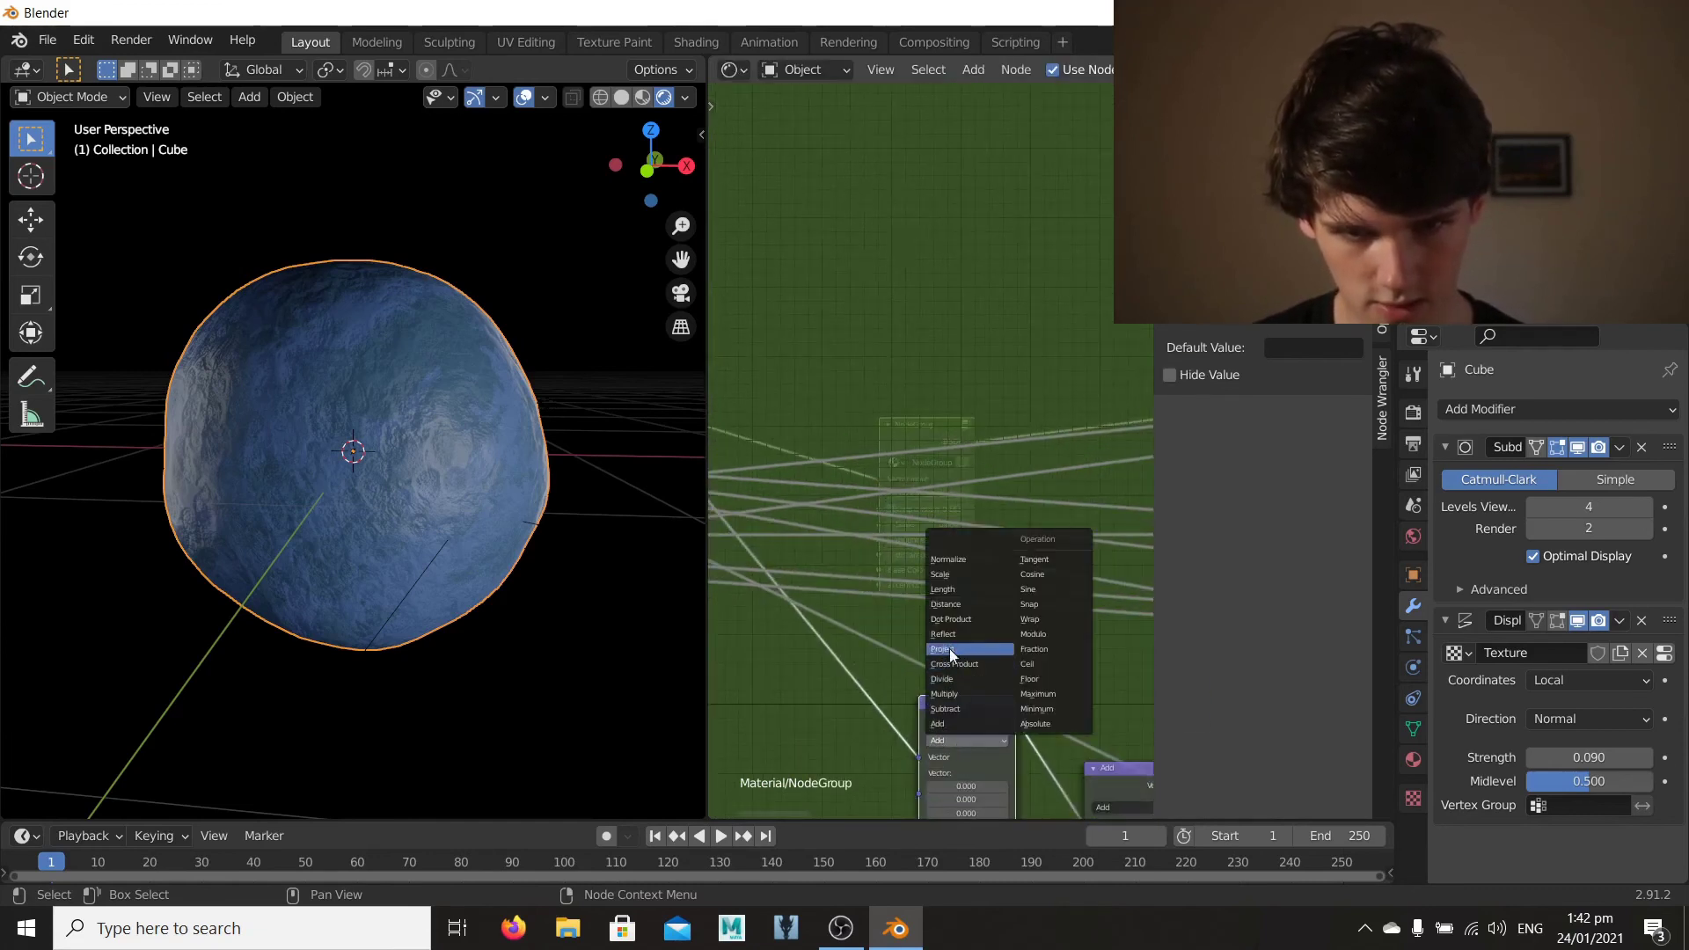
click(939, 575)
Step: Expose the vector Scale node's Scale value as a new group input named "dirt scale"
scroll(857, 620, down, 4)
middle_drag(858, 620, 1008, 625)
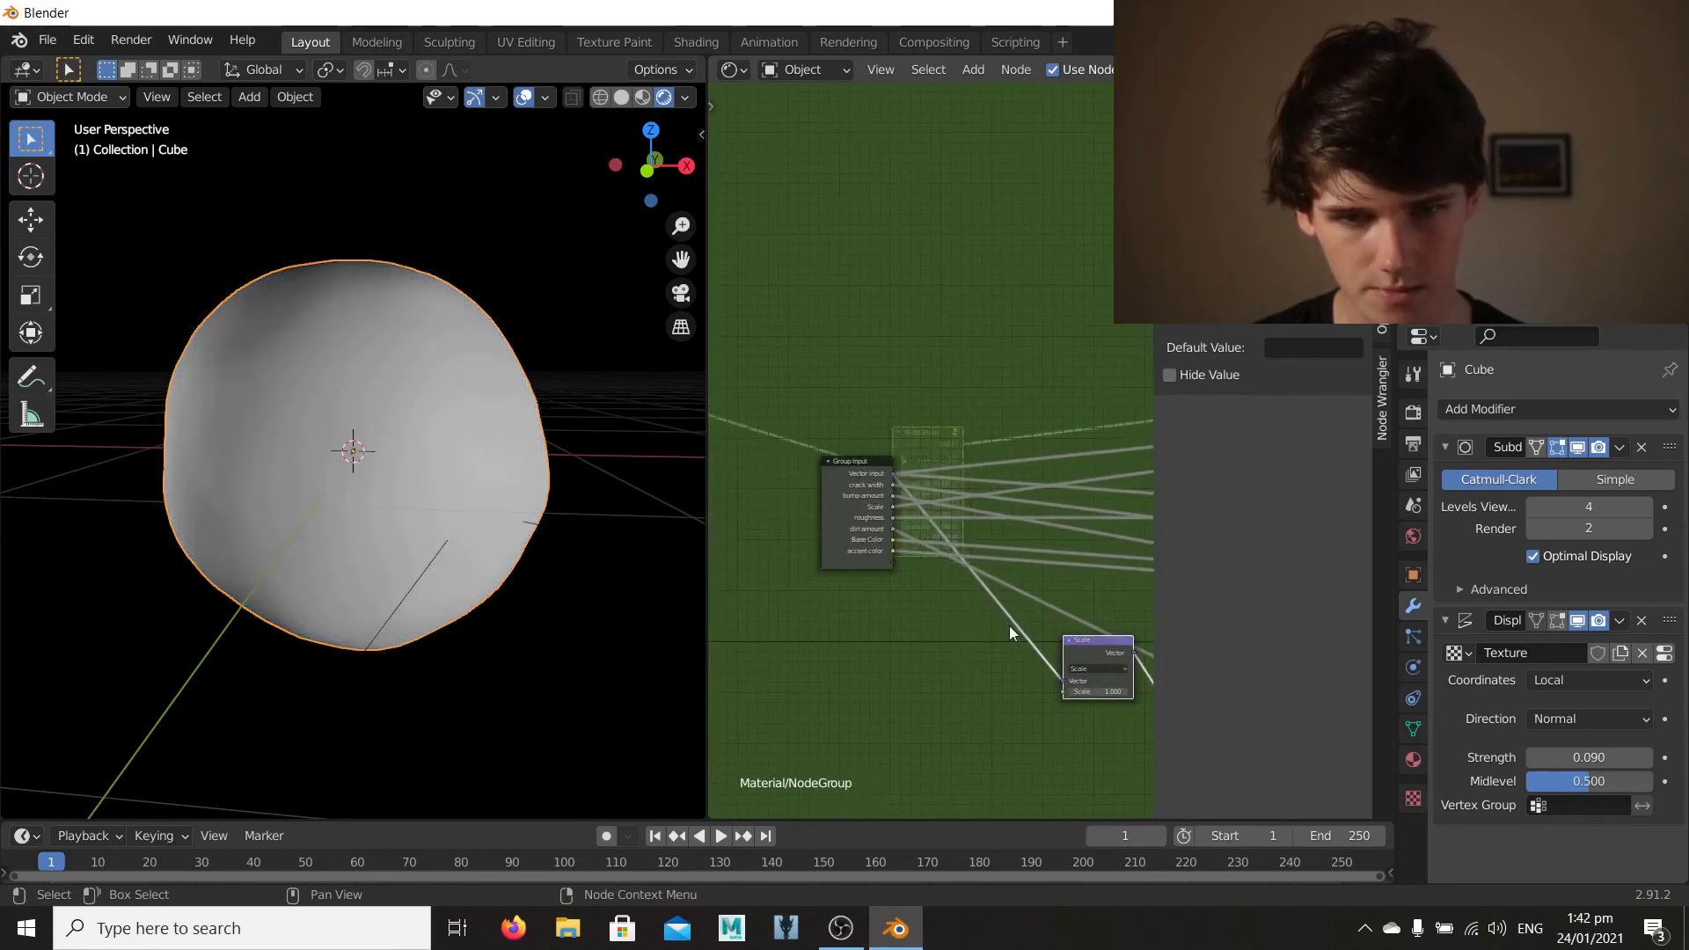
scroll(1010, 626, up, 4)
middle_drag(1044, 681, 1003, 650)
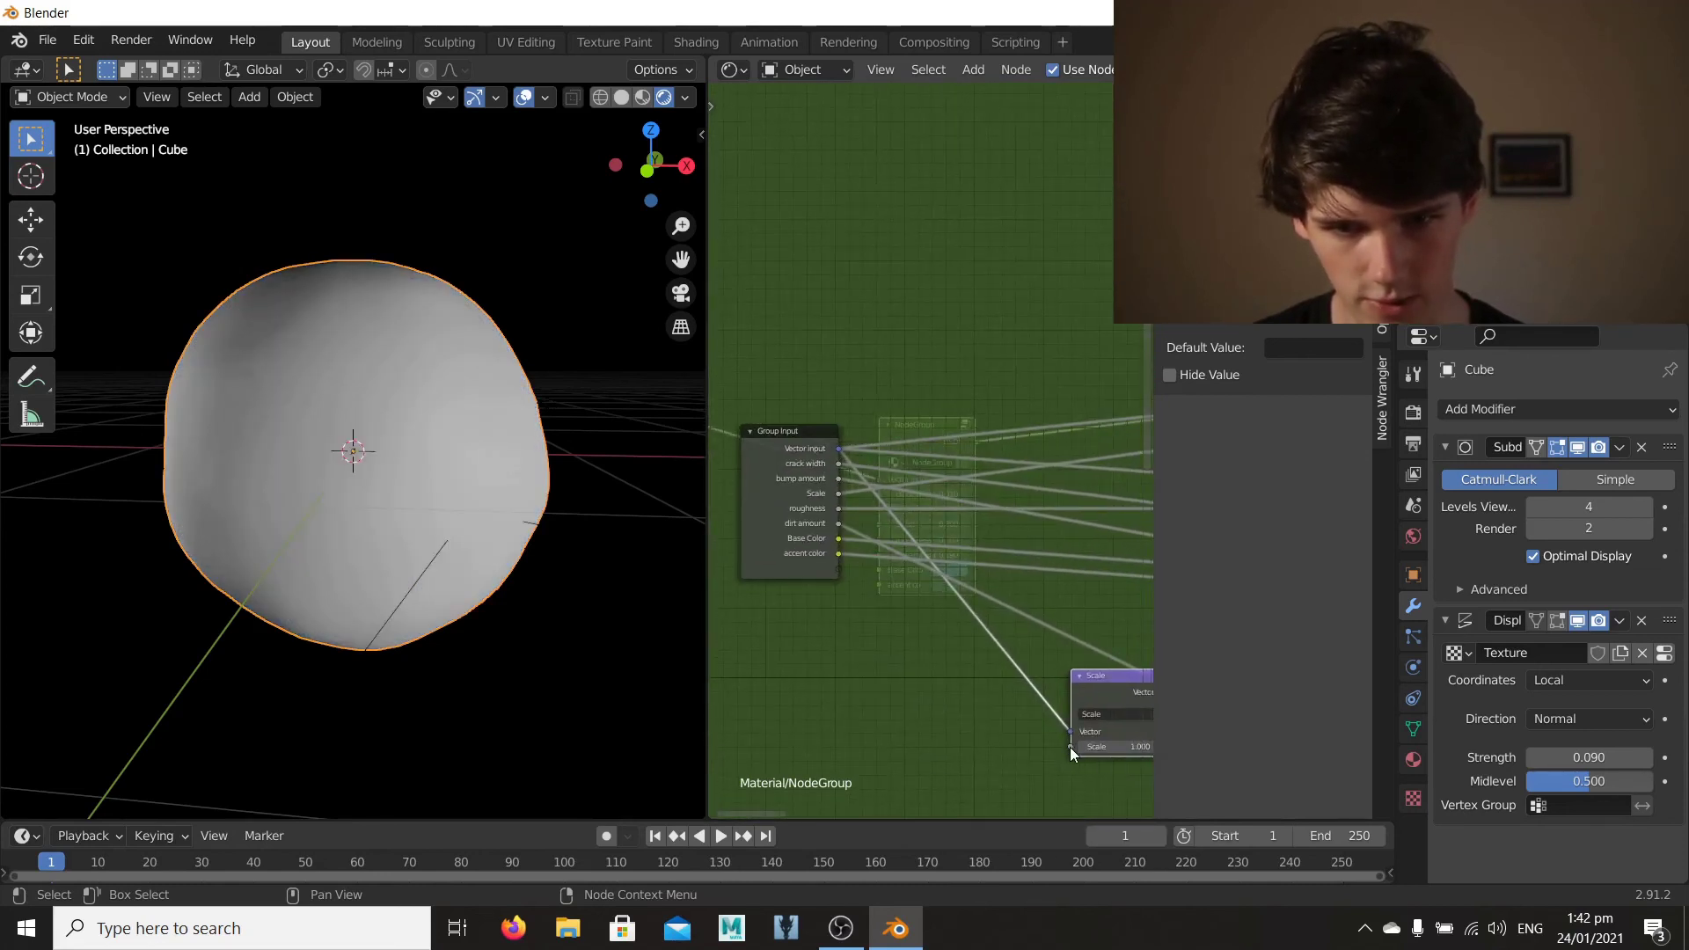
drag(1070, 747, 842, 573)
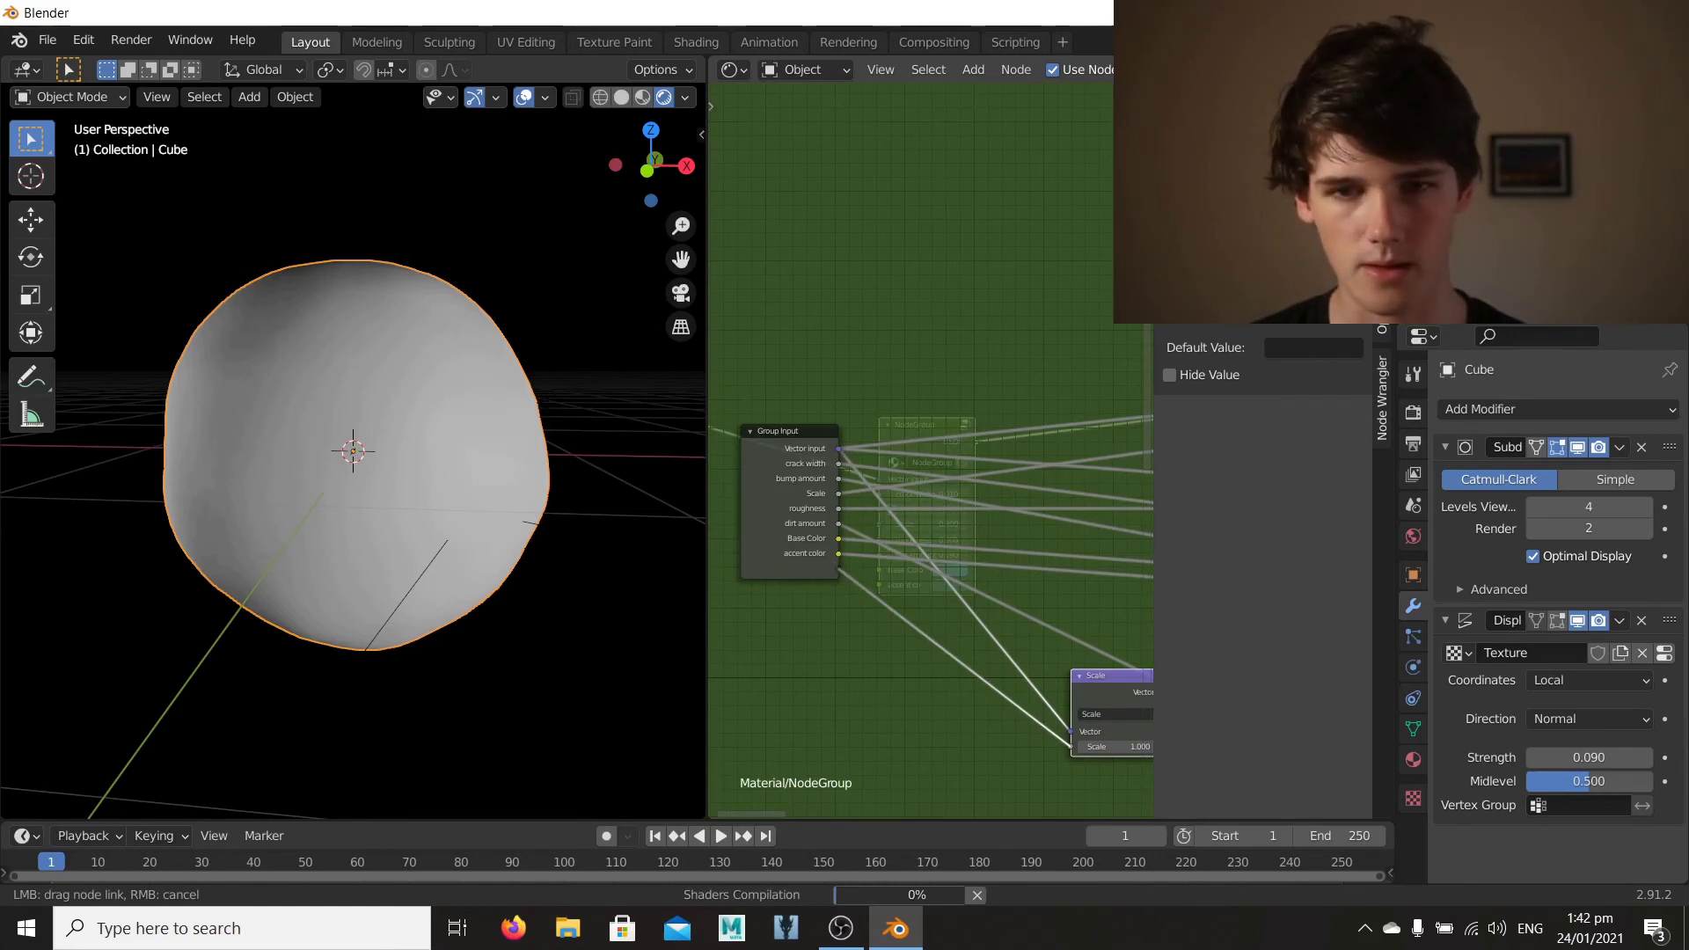
drag(843, 574, 840, 570)
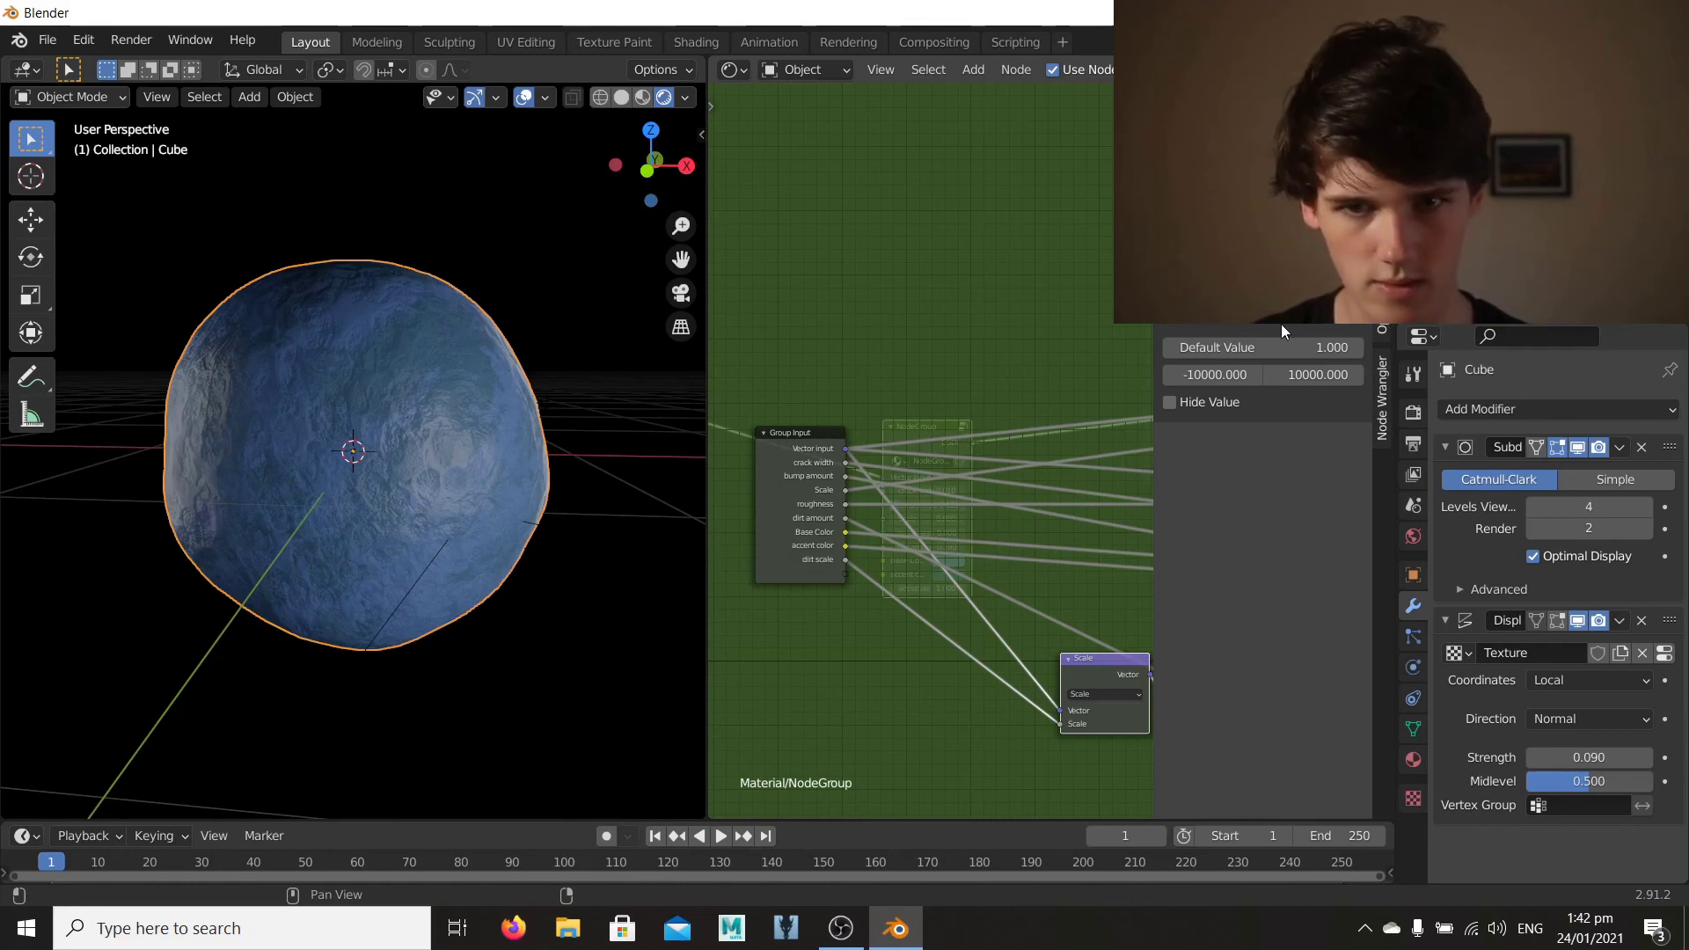
Step: Leave the node group, set its dirt scale to 2.500 and inspect the sphere's surface
key(Tab)
scroll(878, 392, up, 4)
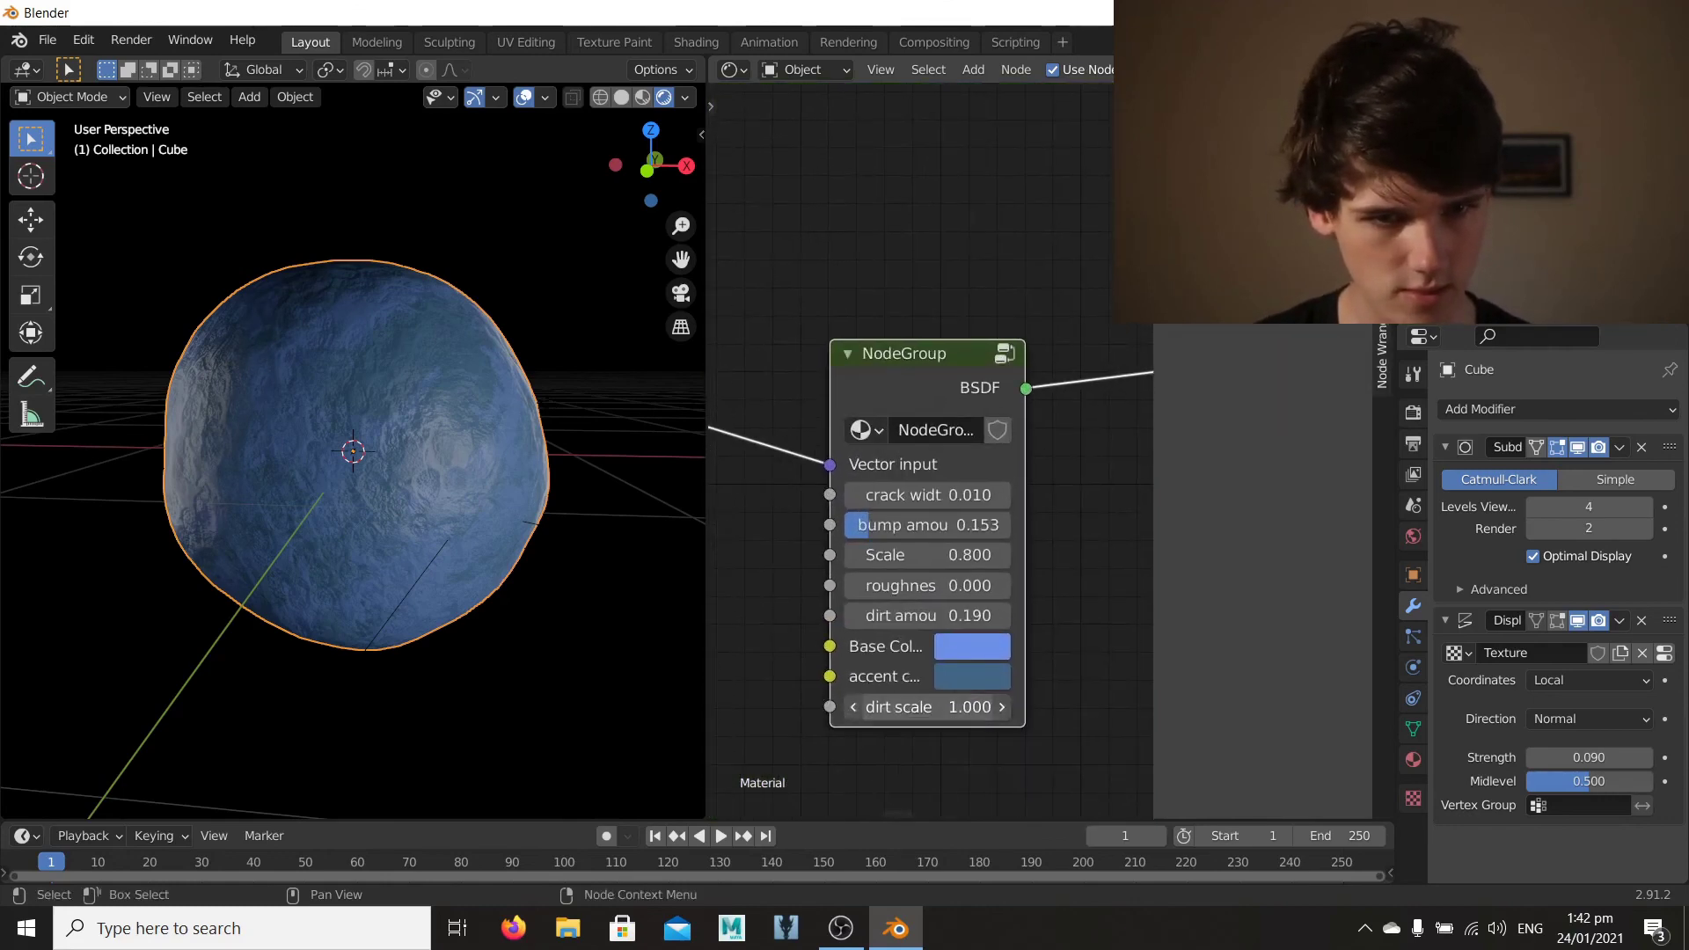
mouse_move(932, 707)
mouse_down()
mouse_move(1003, 707)
mouse_move(933, 706)
mouse_up()
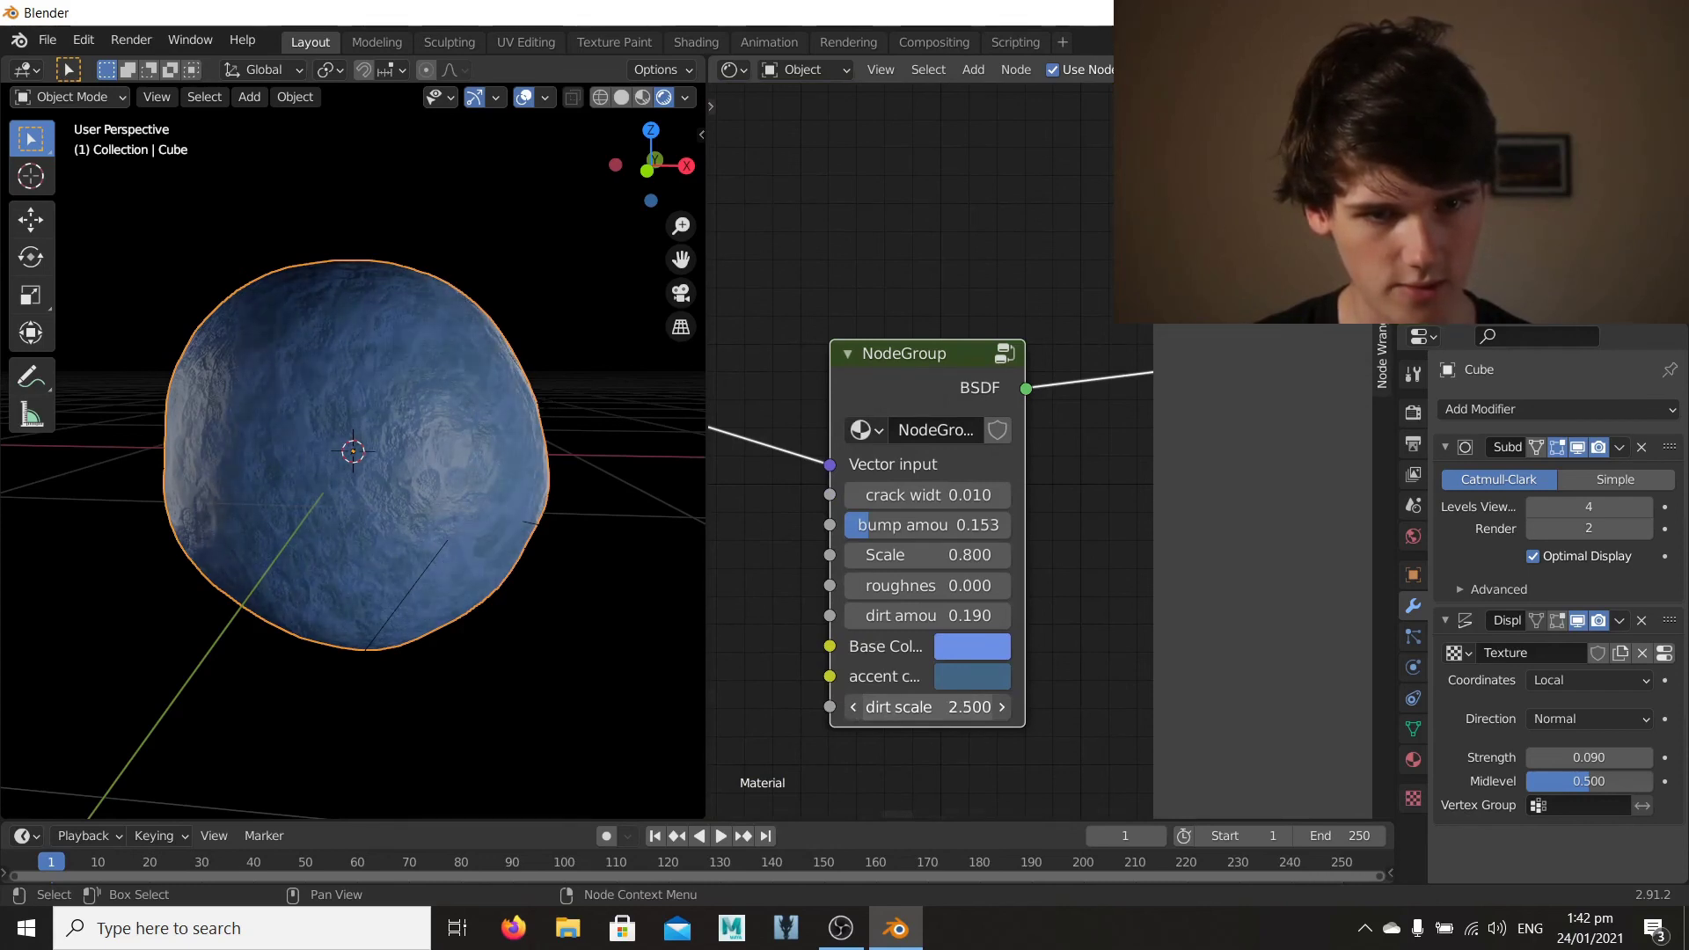
mouse_move(379, 489)
middle_down()
mouse_move(167, 401)
mouse_move(347, 498)
mouse_move(294, 472)
mouse_move(436, 505)
mouse_move(392, 497)
middle_up()
scroll(294, 464, up, 1)
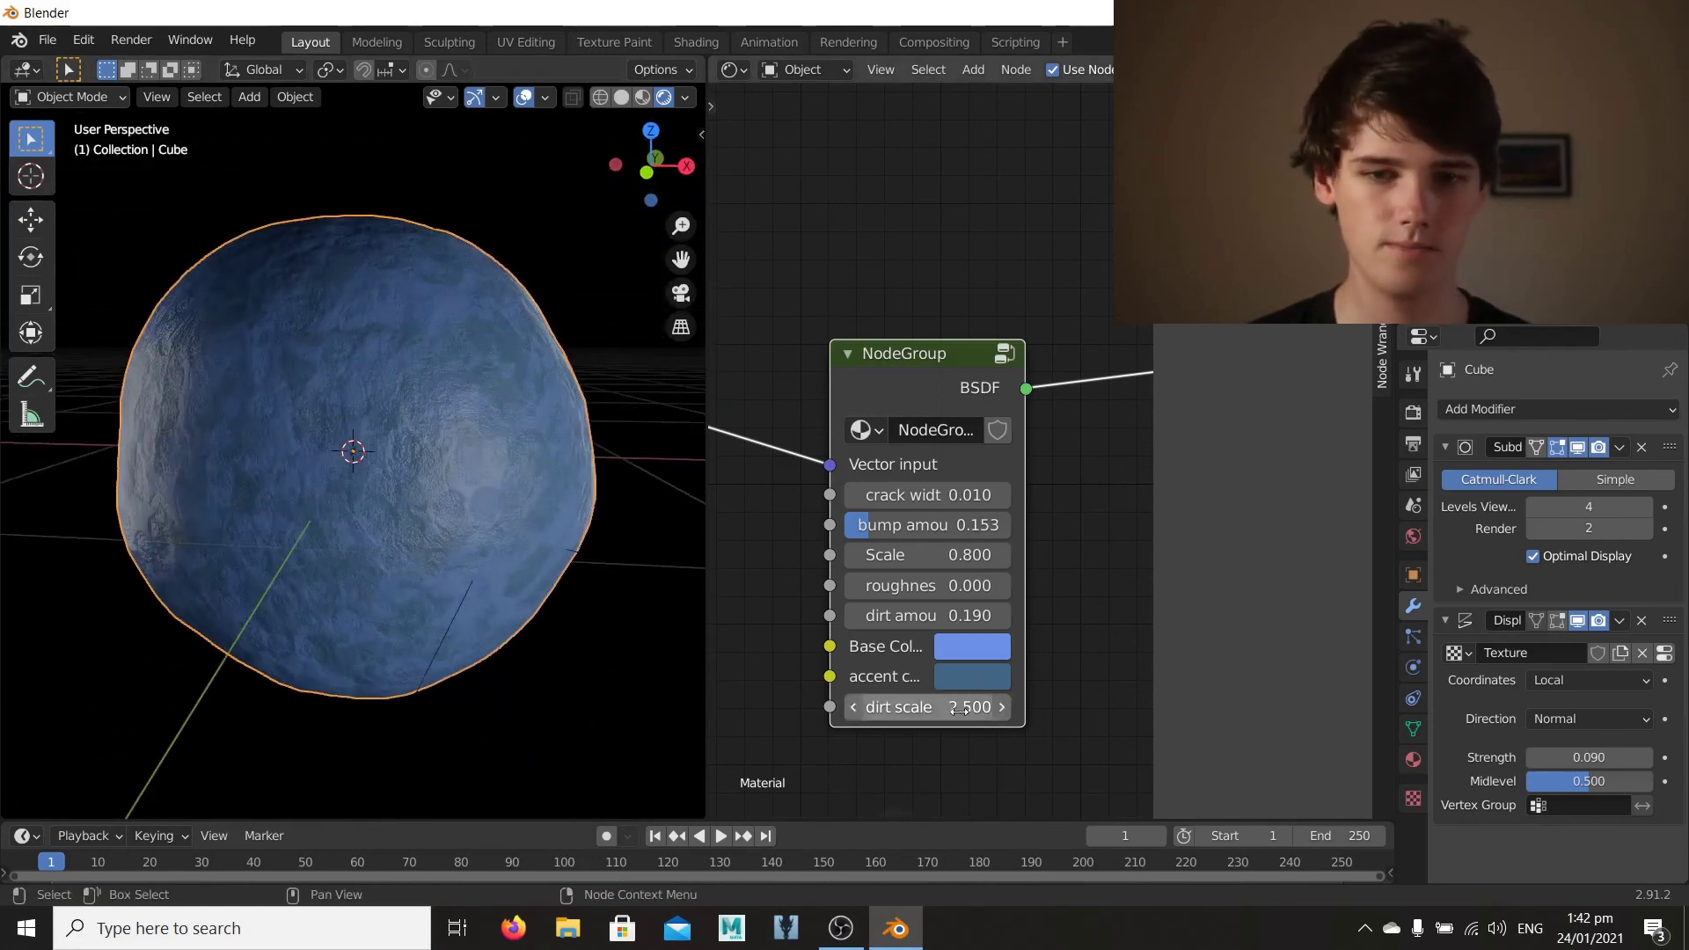
Step: Set the node group's dirt scale to 1.600 and enable Fake User for the group
drag(950, 709, 845, 709)
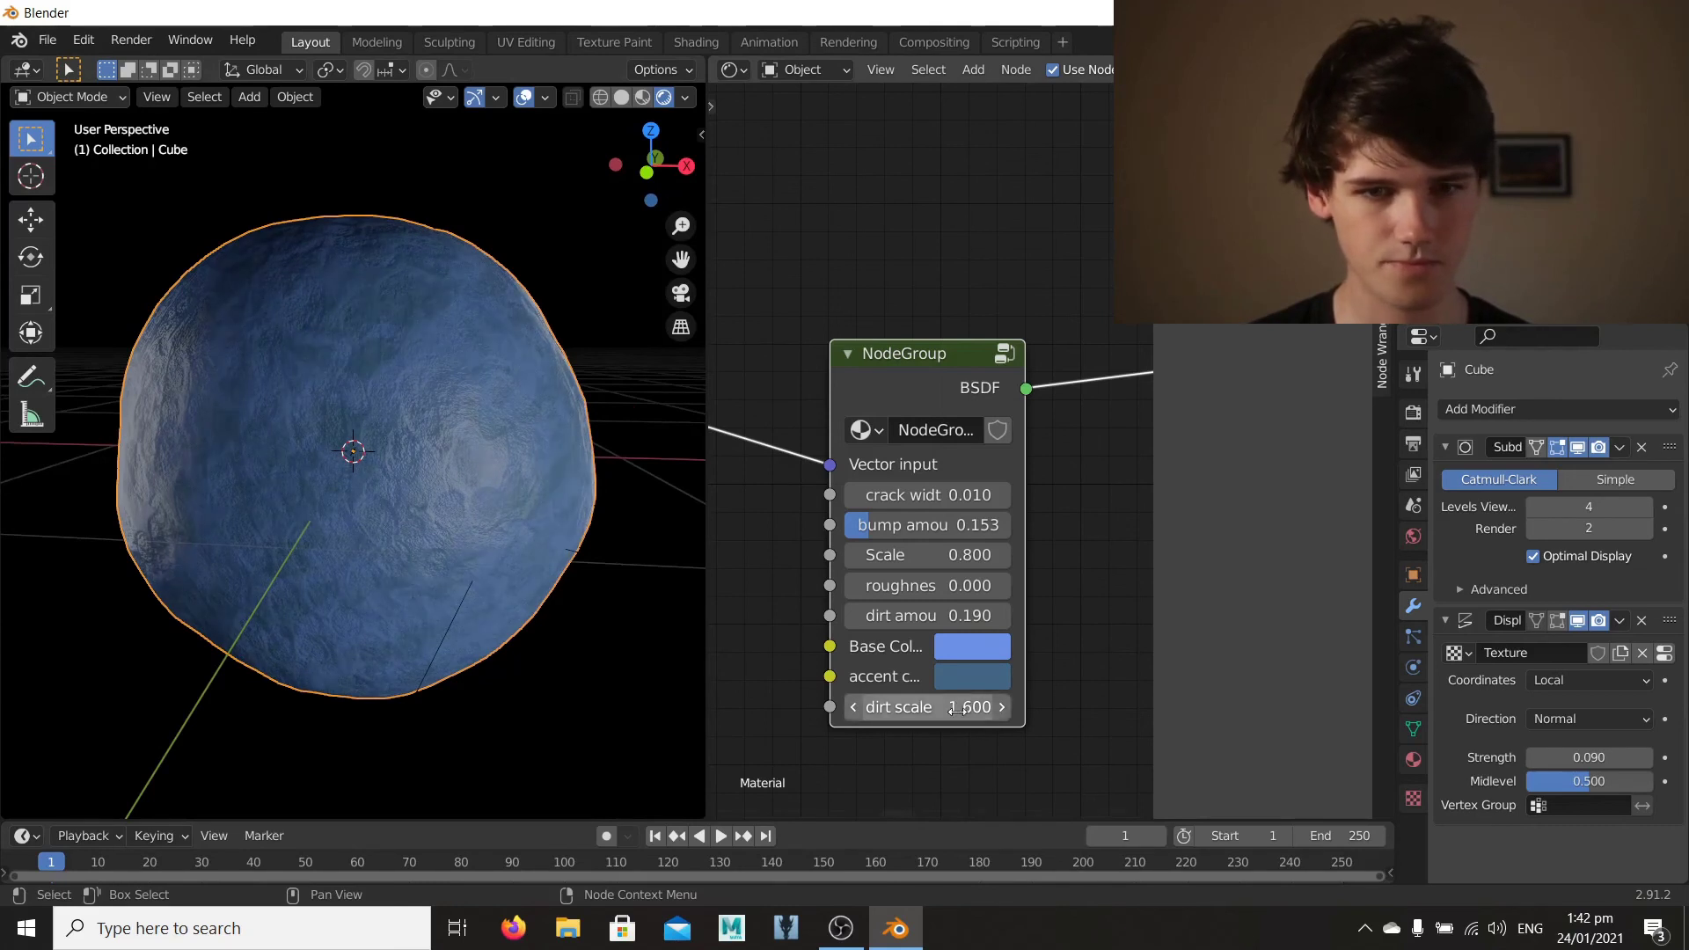
click(996, 429)
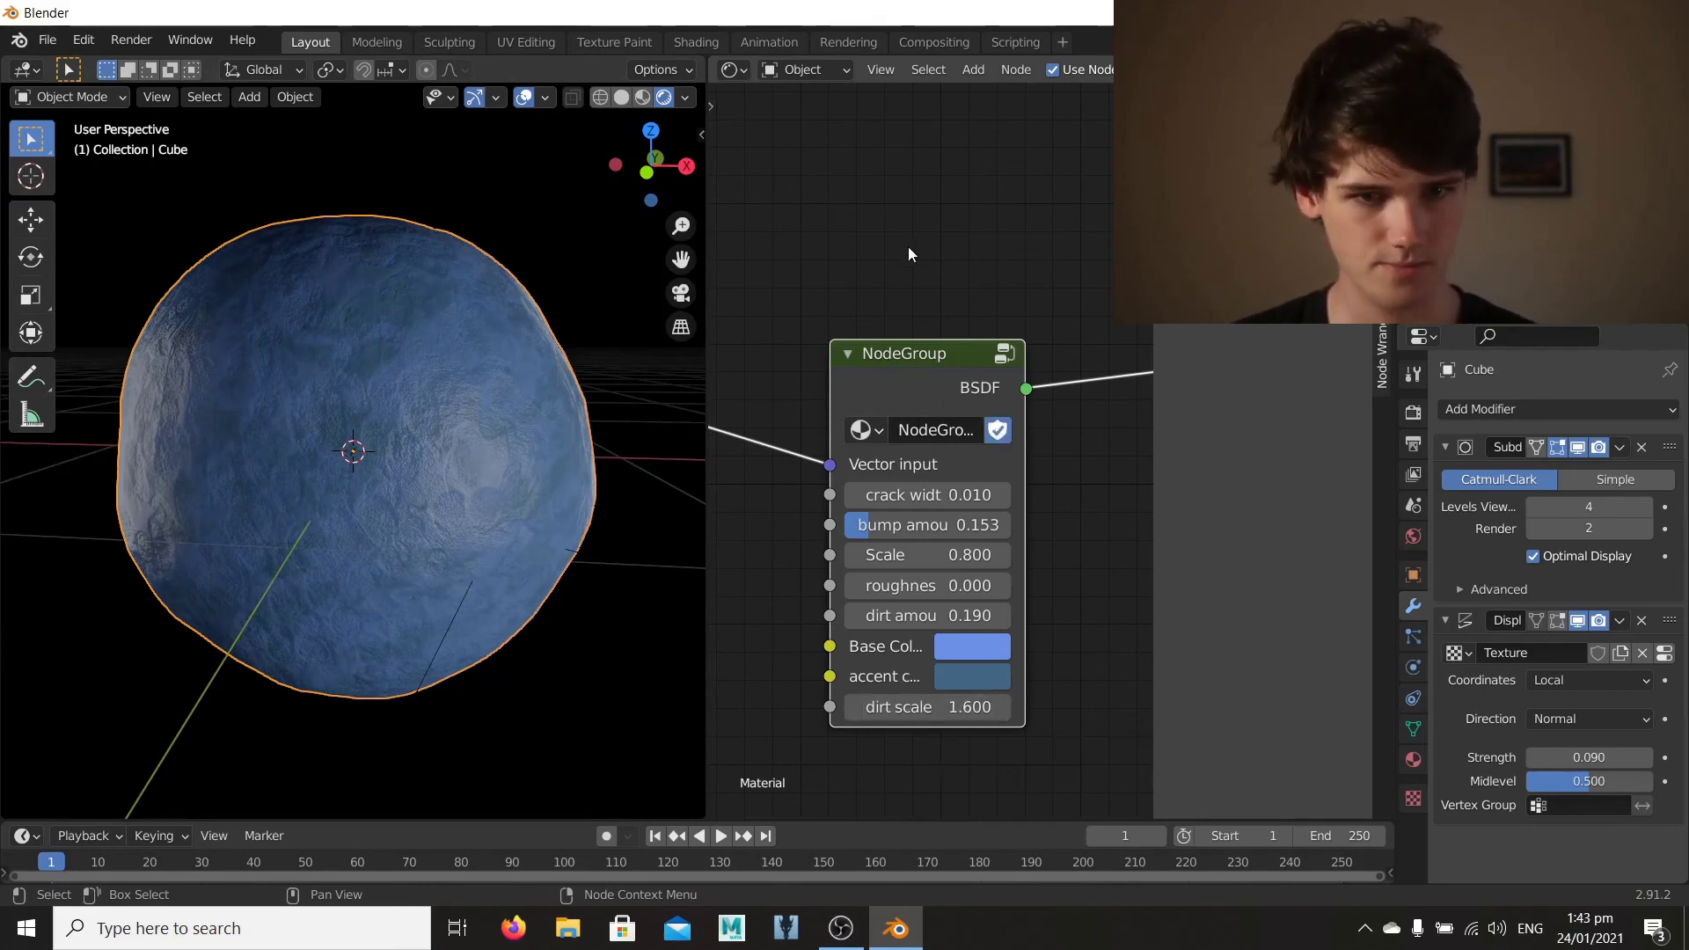
Step: Look through the camera with the viewport overlays hidden and inspect the sphere's surface
key(KP_0)
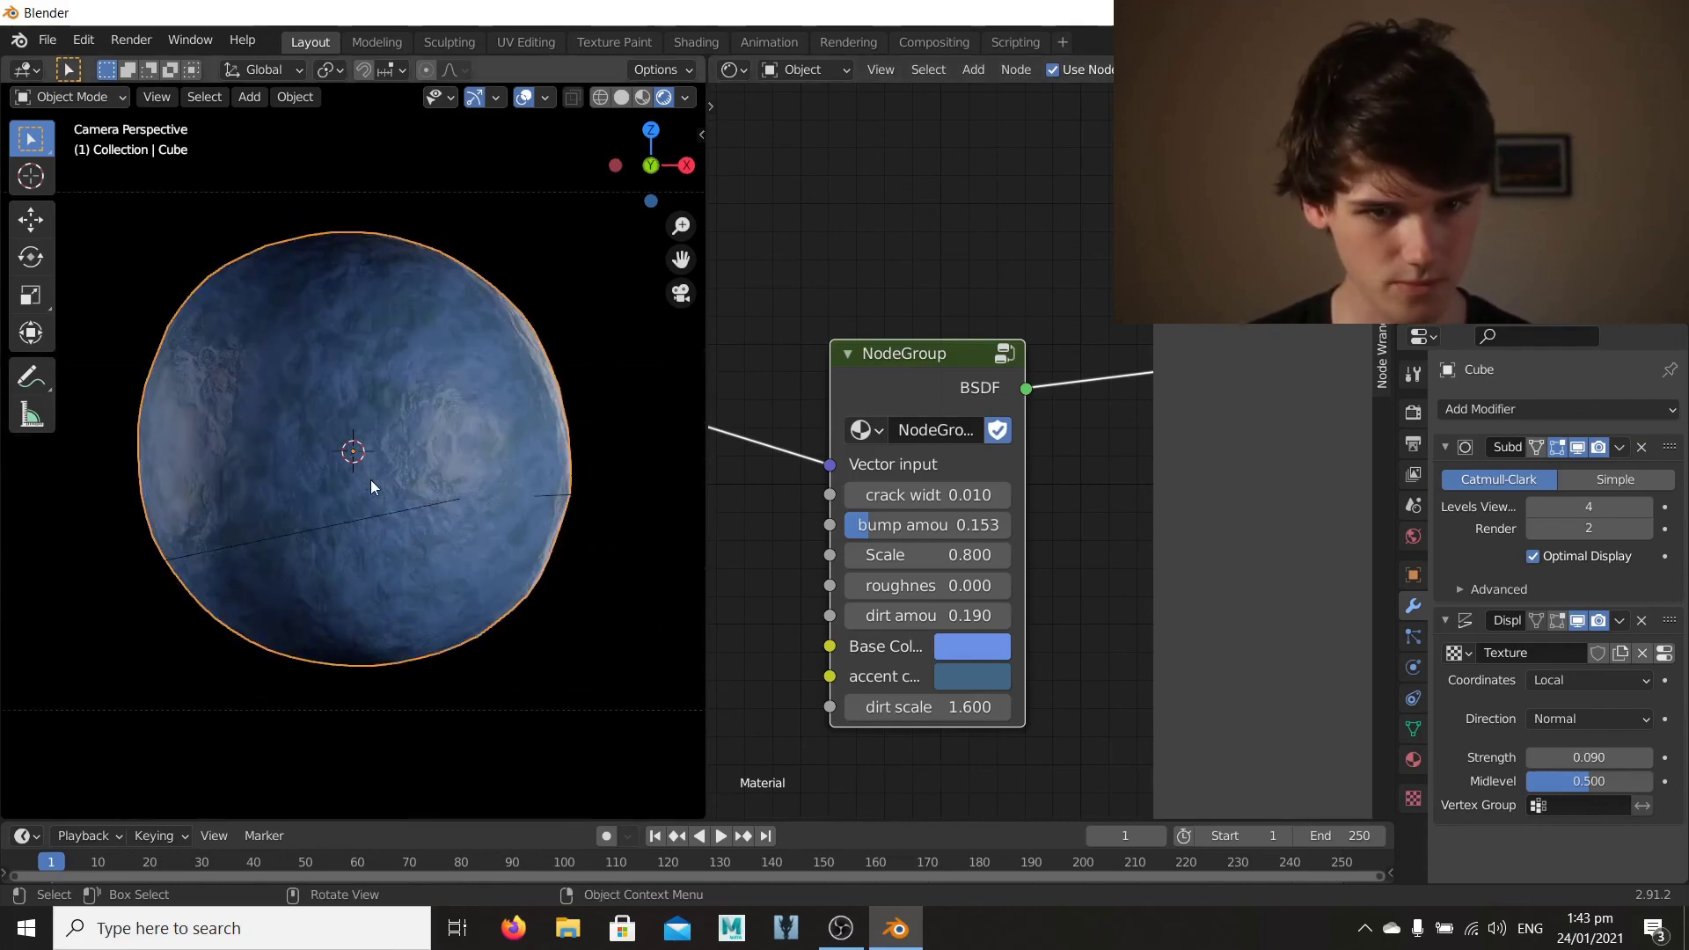
click(526, 99)
scroll(350, 378, up, 2)
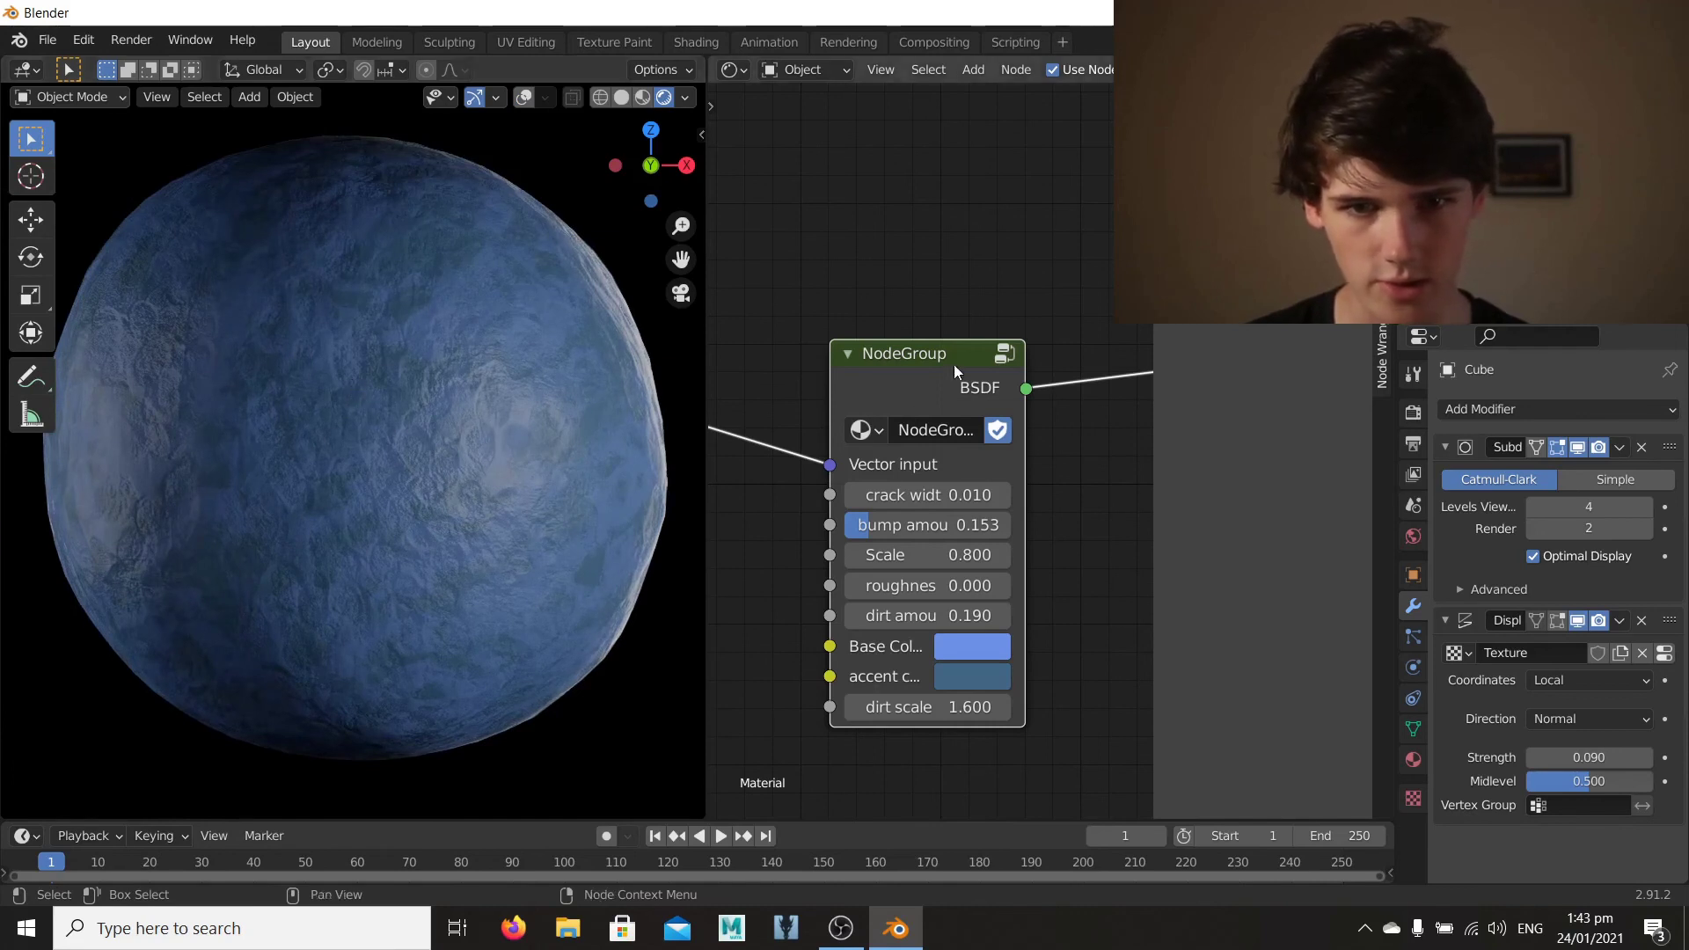
scroll(422, 405, down, 4)
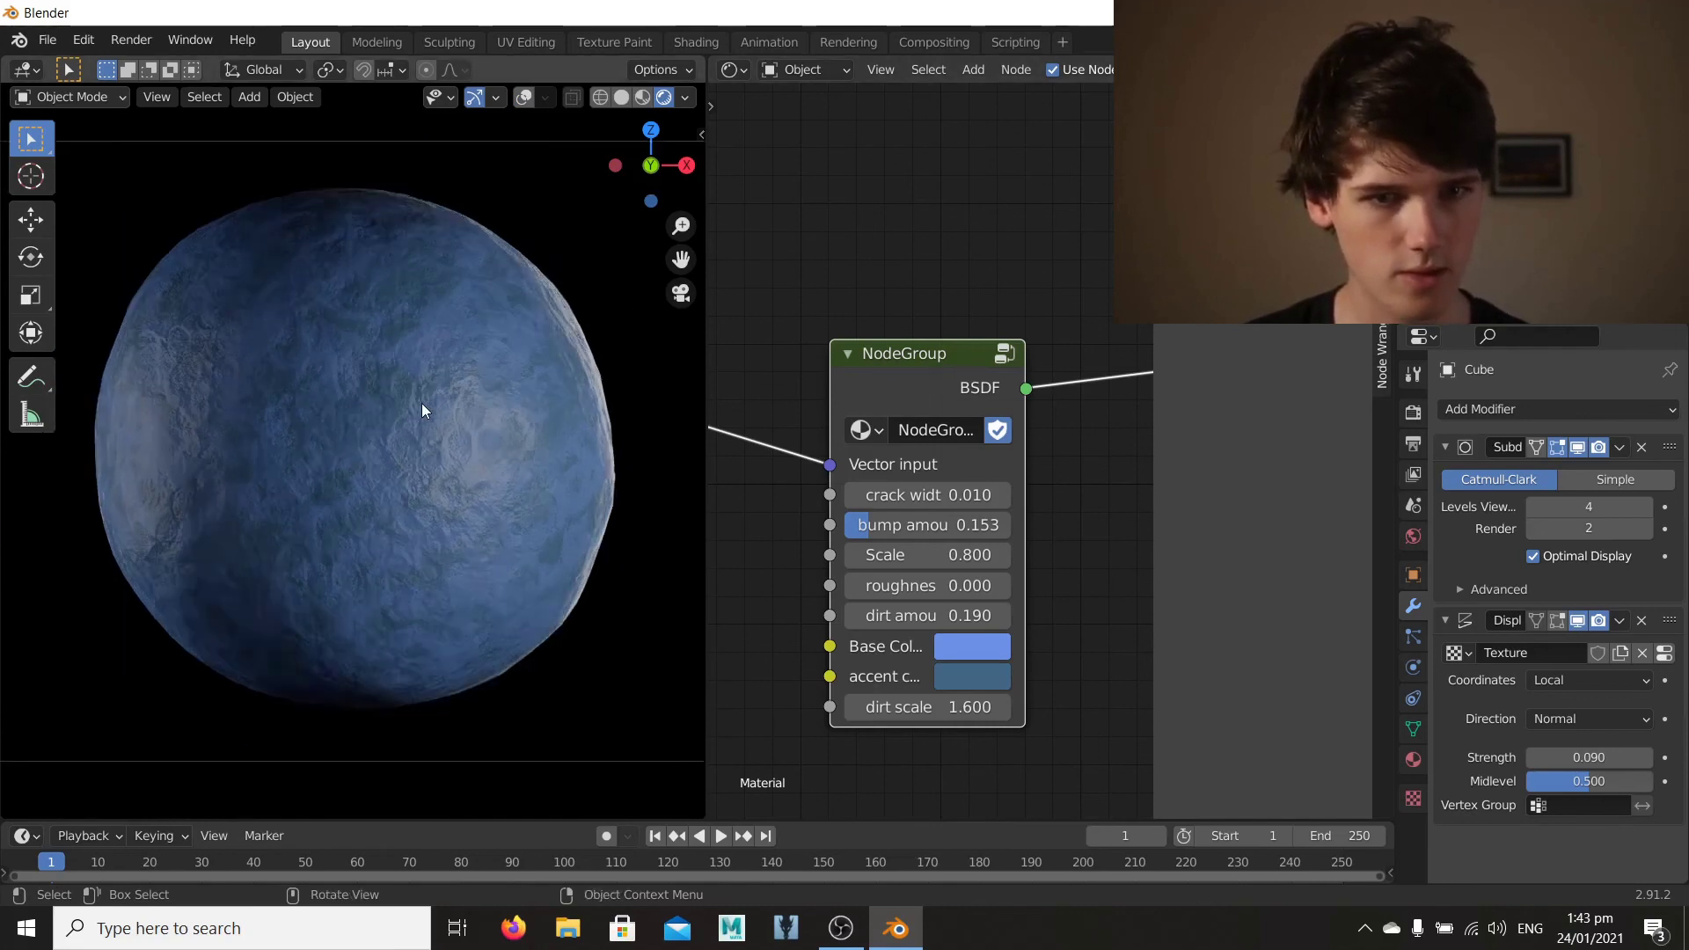
scroll(421, 404, up, 2)
scroll(421, 406, up, 3)
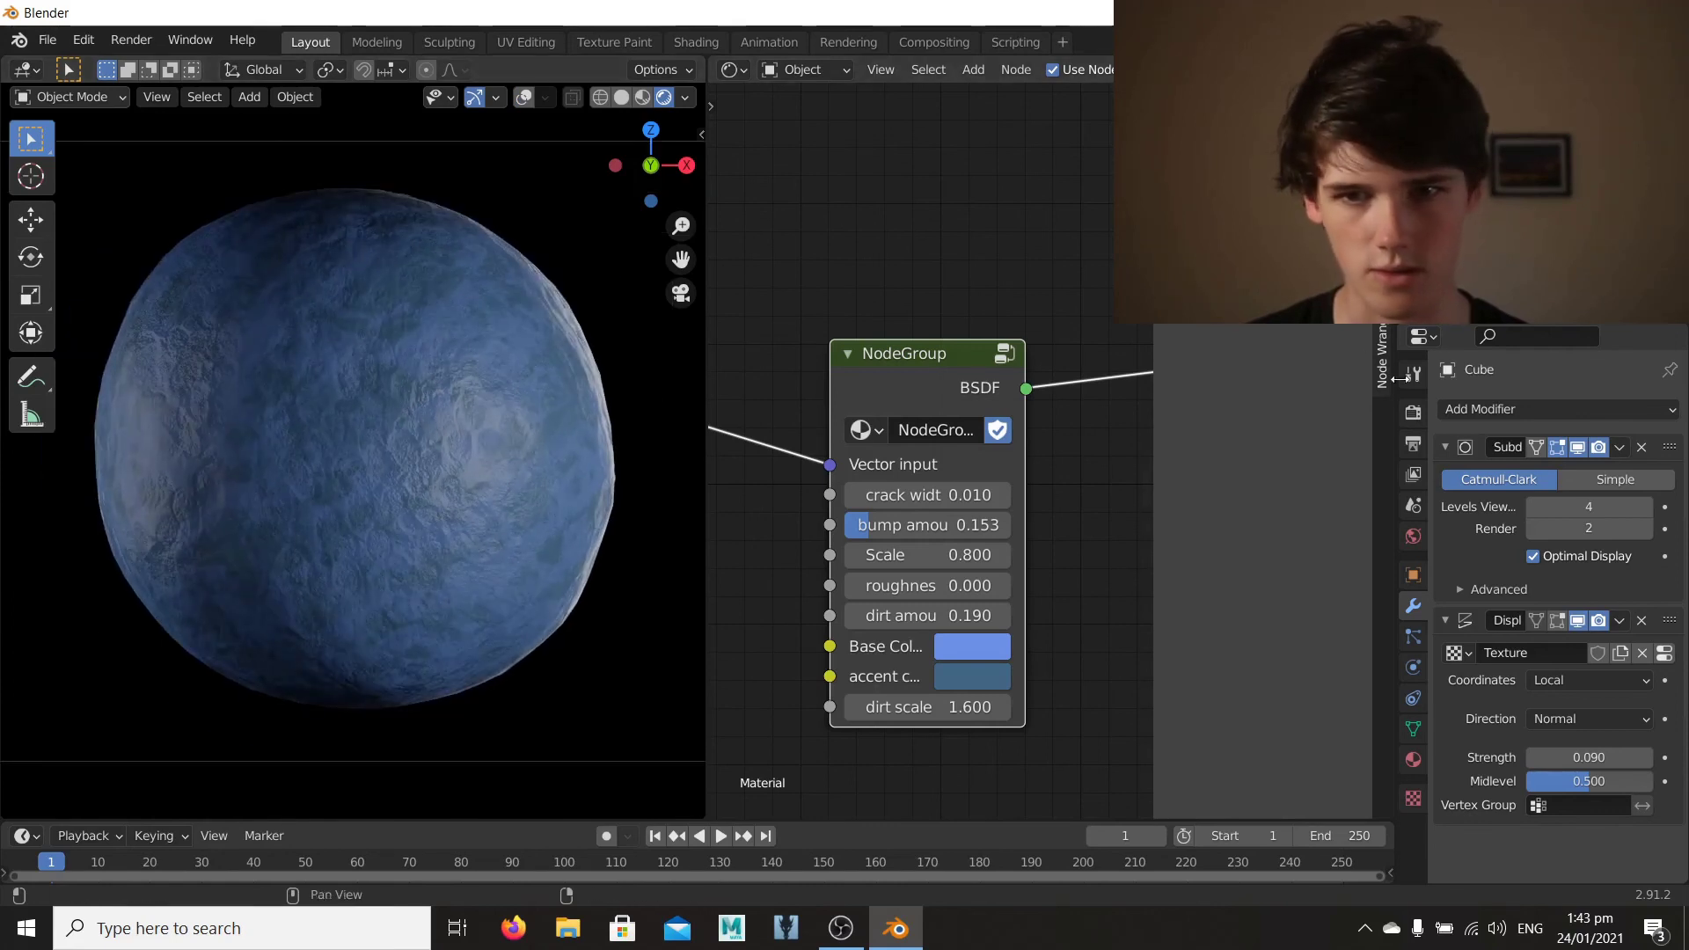
Step: Enable Ambient Occlusion, Bloom, Screen Space Reflections and Motion Blur for the Eevee render and make a test render of the frame
click(1412, 412)
click(1458, 557)
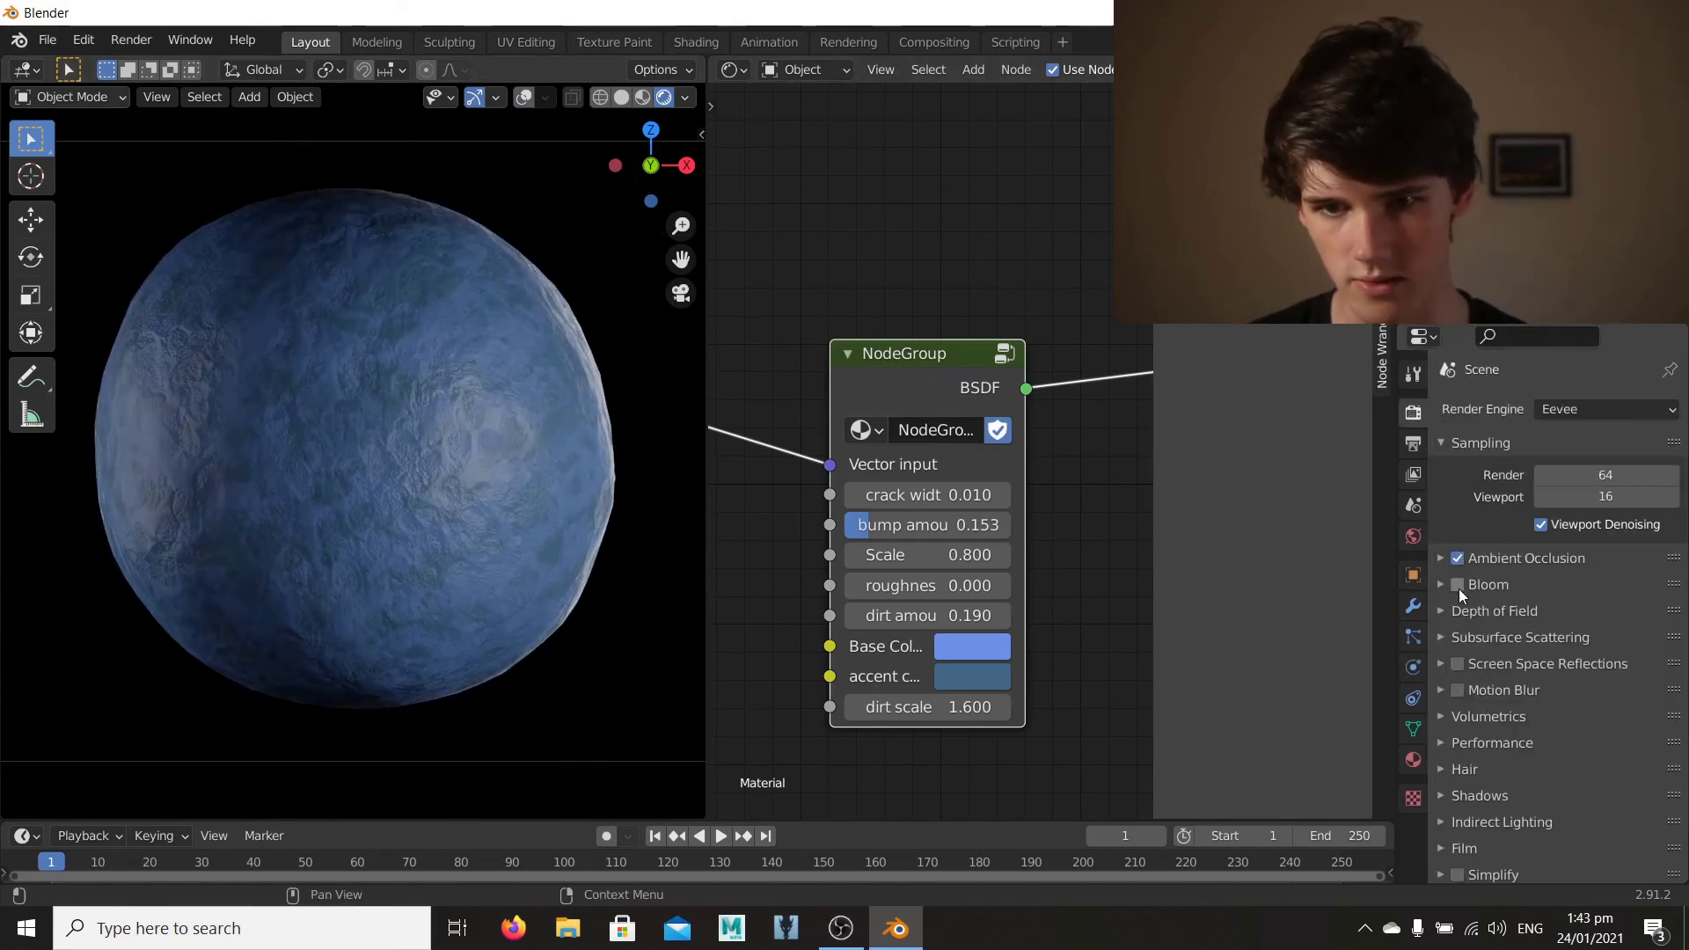
click(1457, 586)
click(1457, 662)
click(1458, 692)
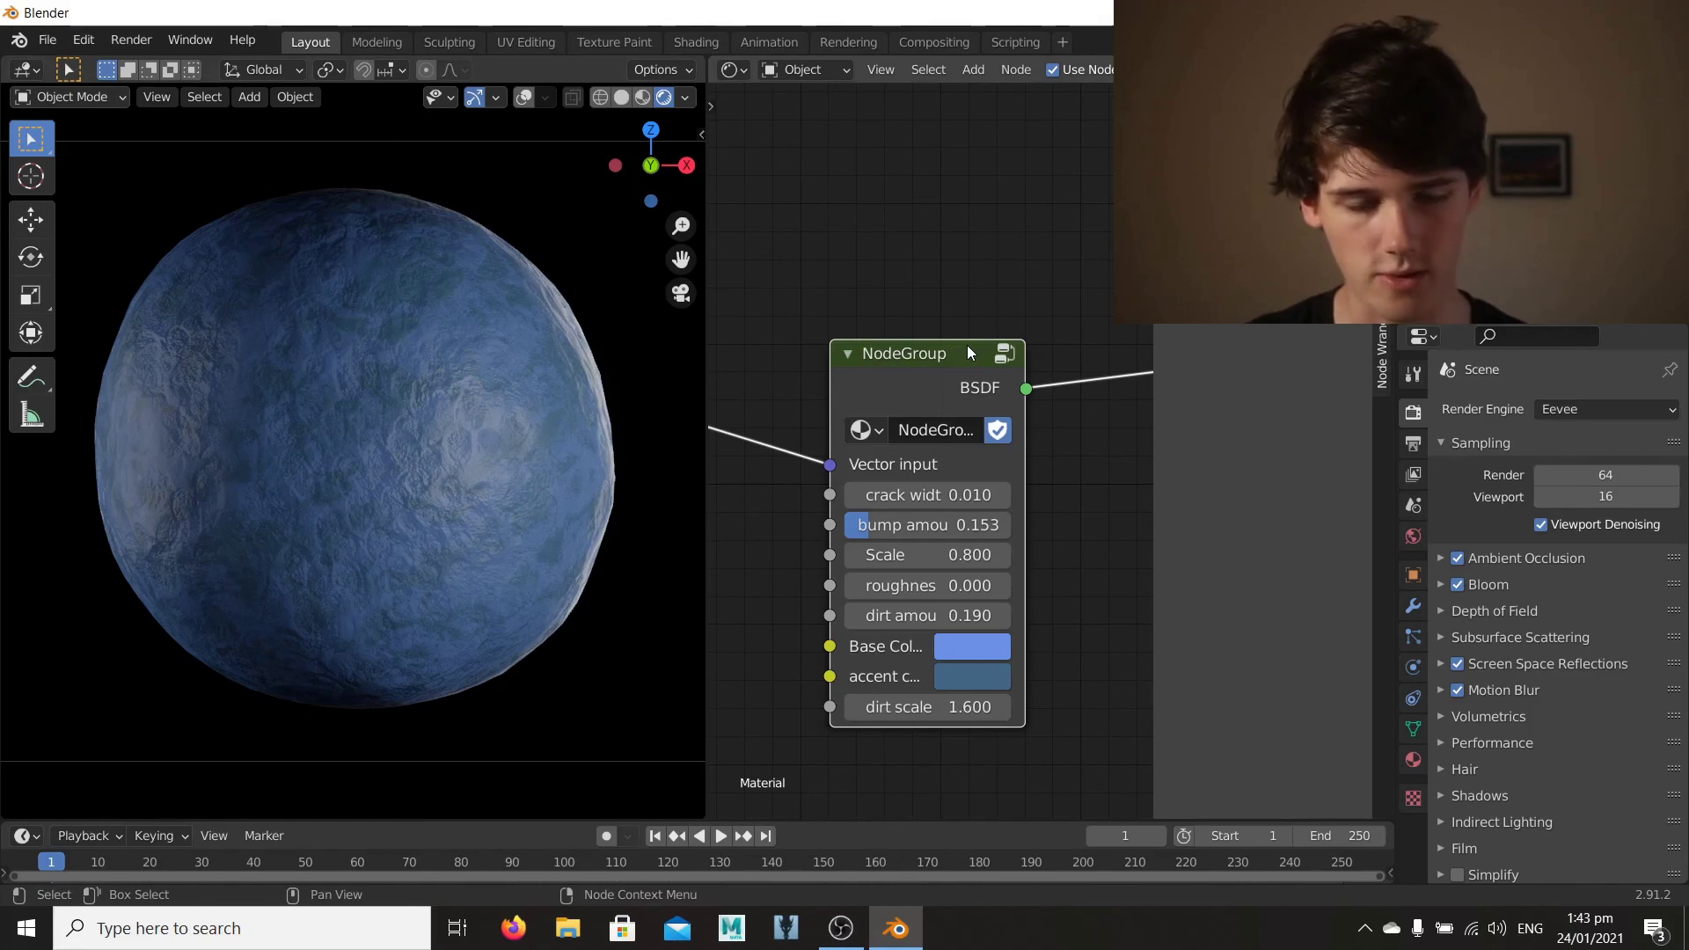
key(F12)
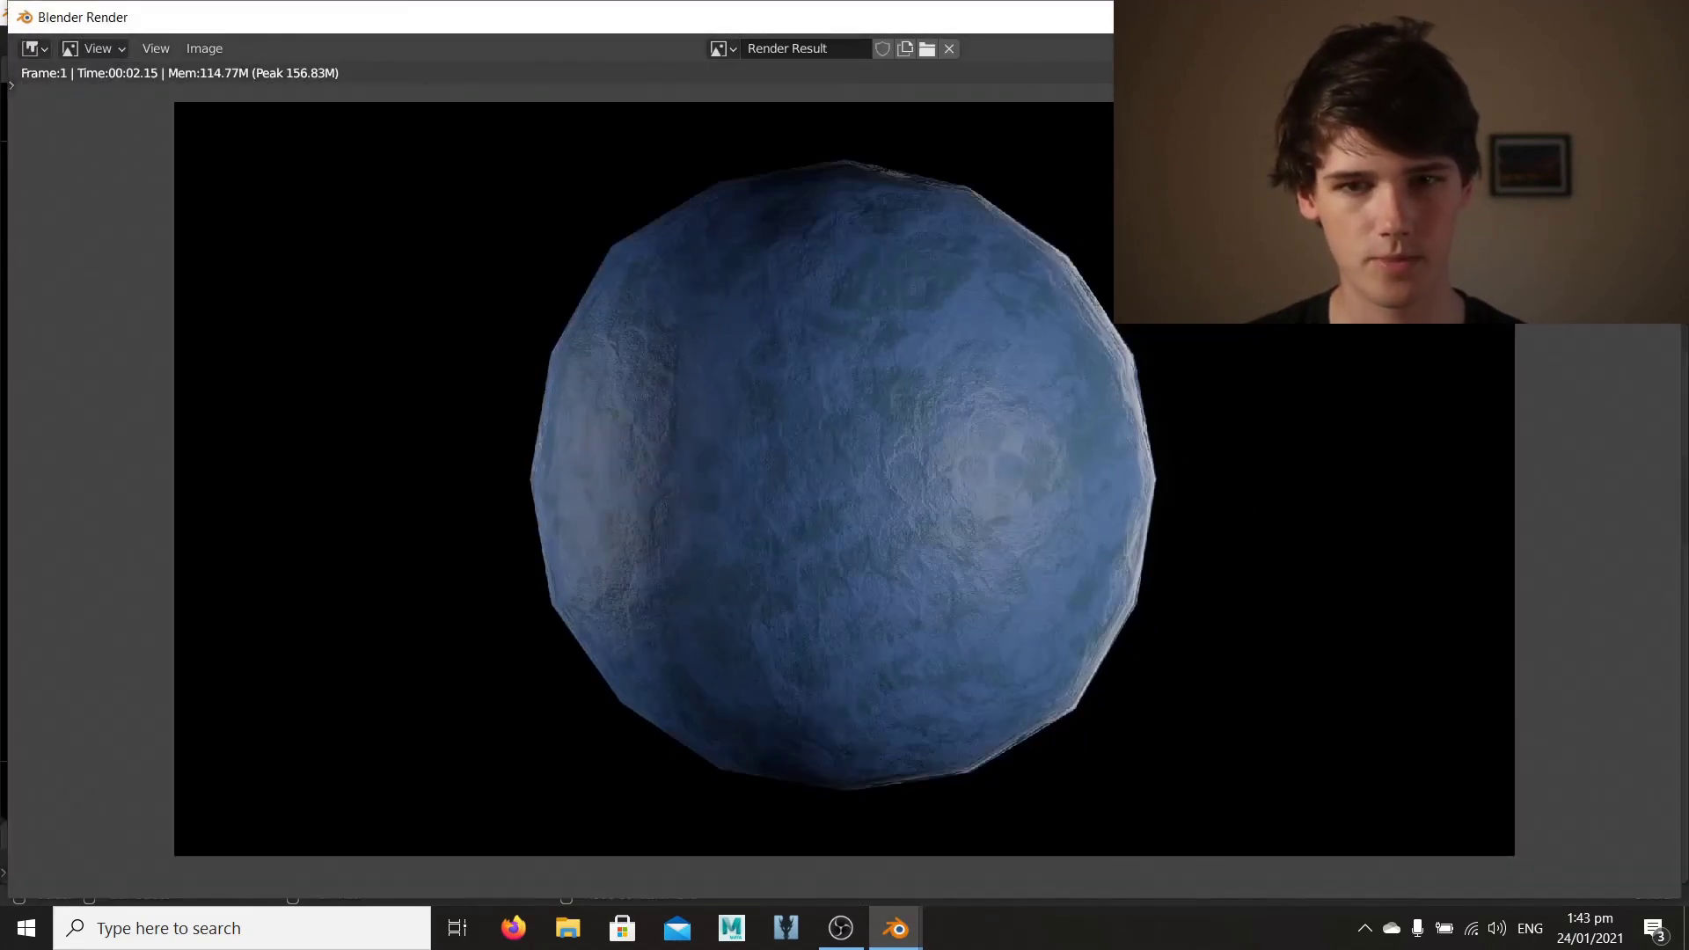
key(Escape)
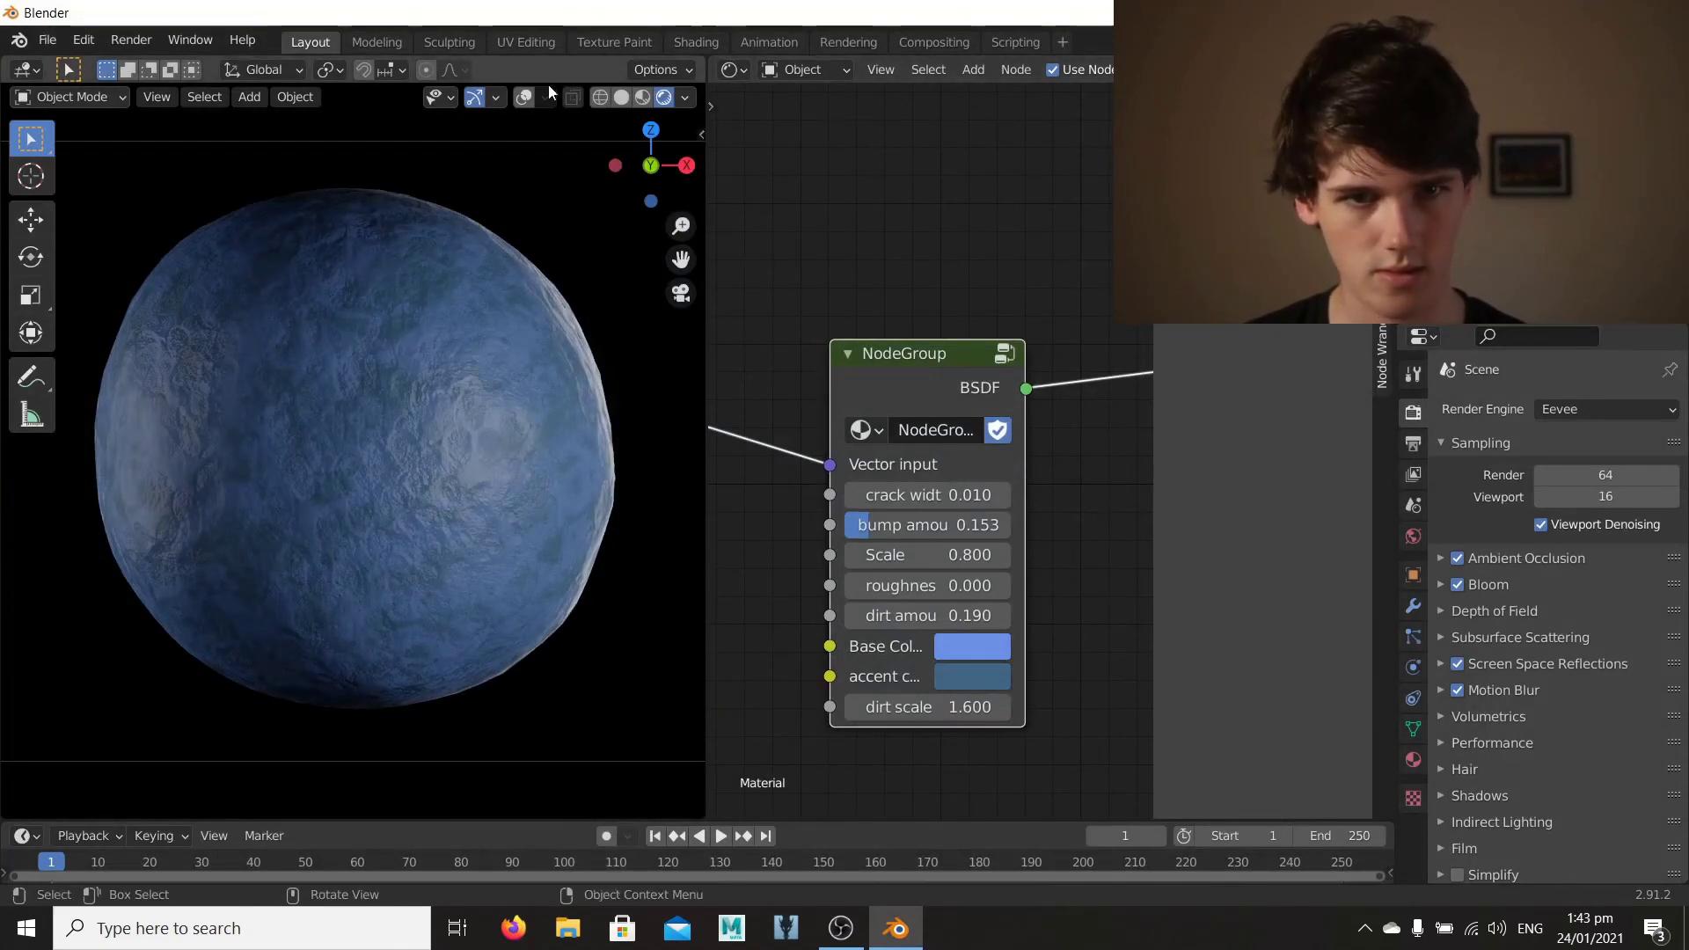
Step: Show the viewport overlays again and set the Subdivision modifier's Render level to 5
click(524, 97)
click(1413, 606)
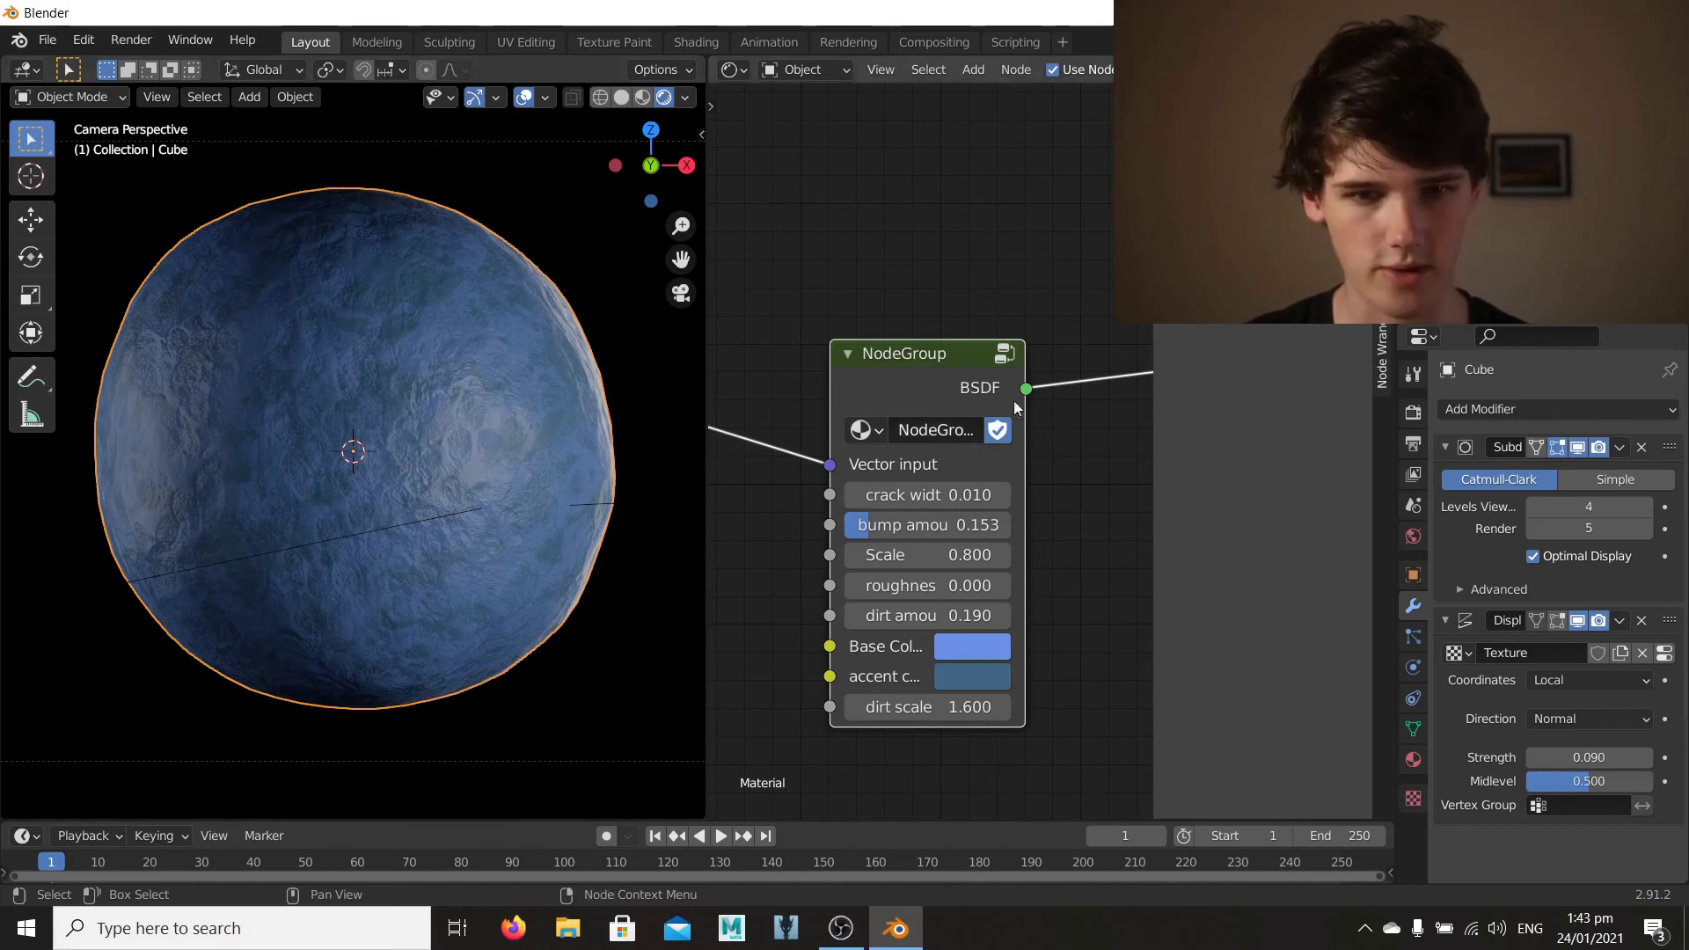
click(1532, 529)
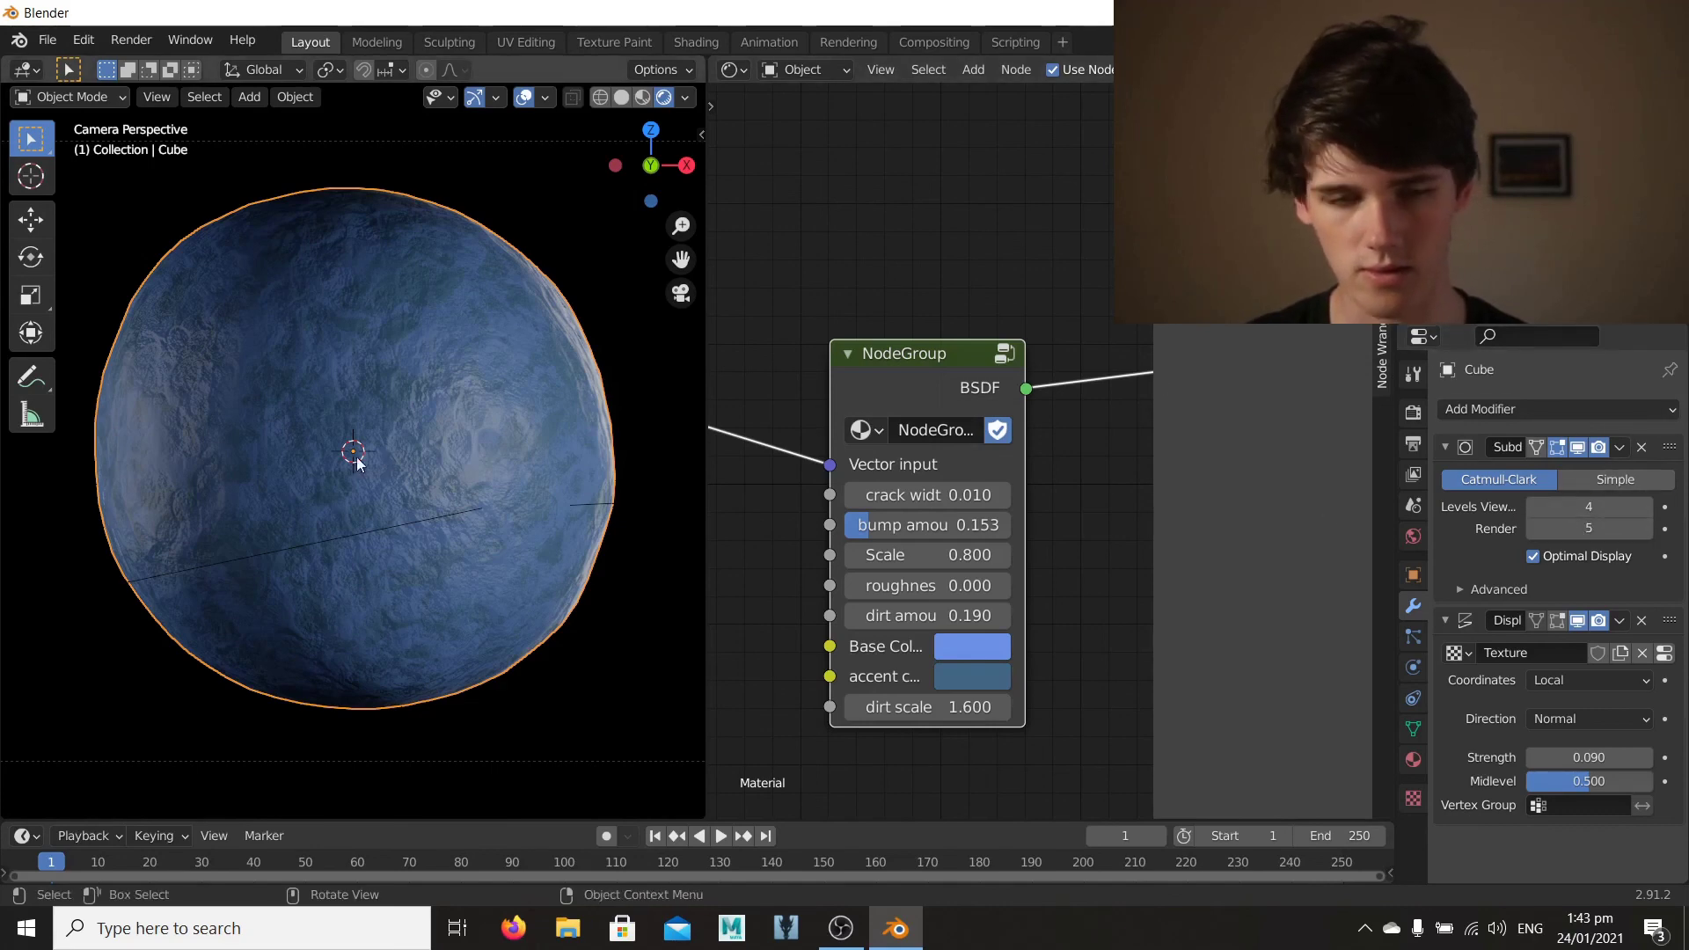
Step: Render the current frame from the camera and examine the sphere's outline and surface in the rendered image
key(F12)
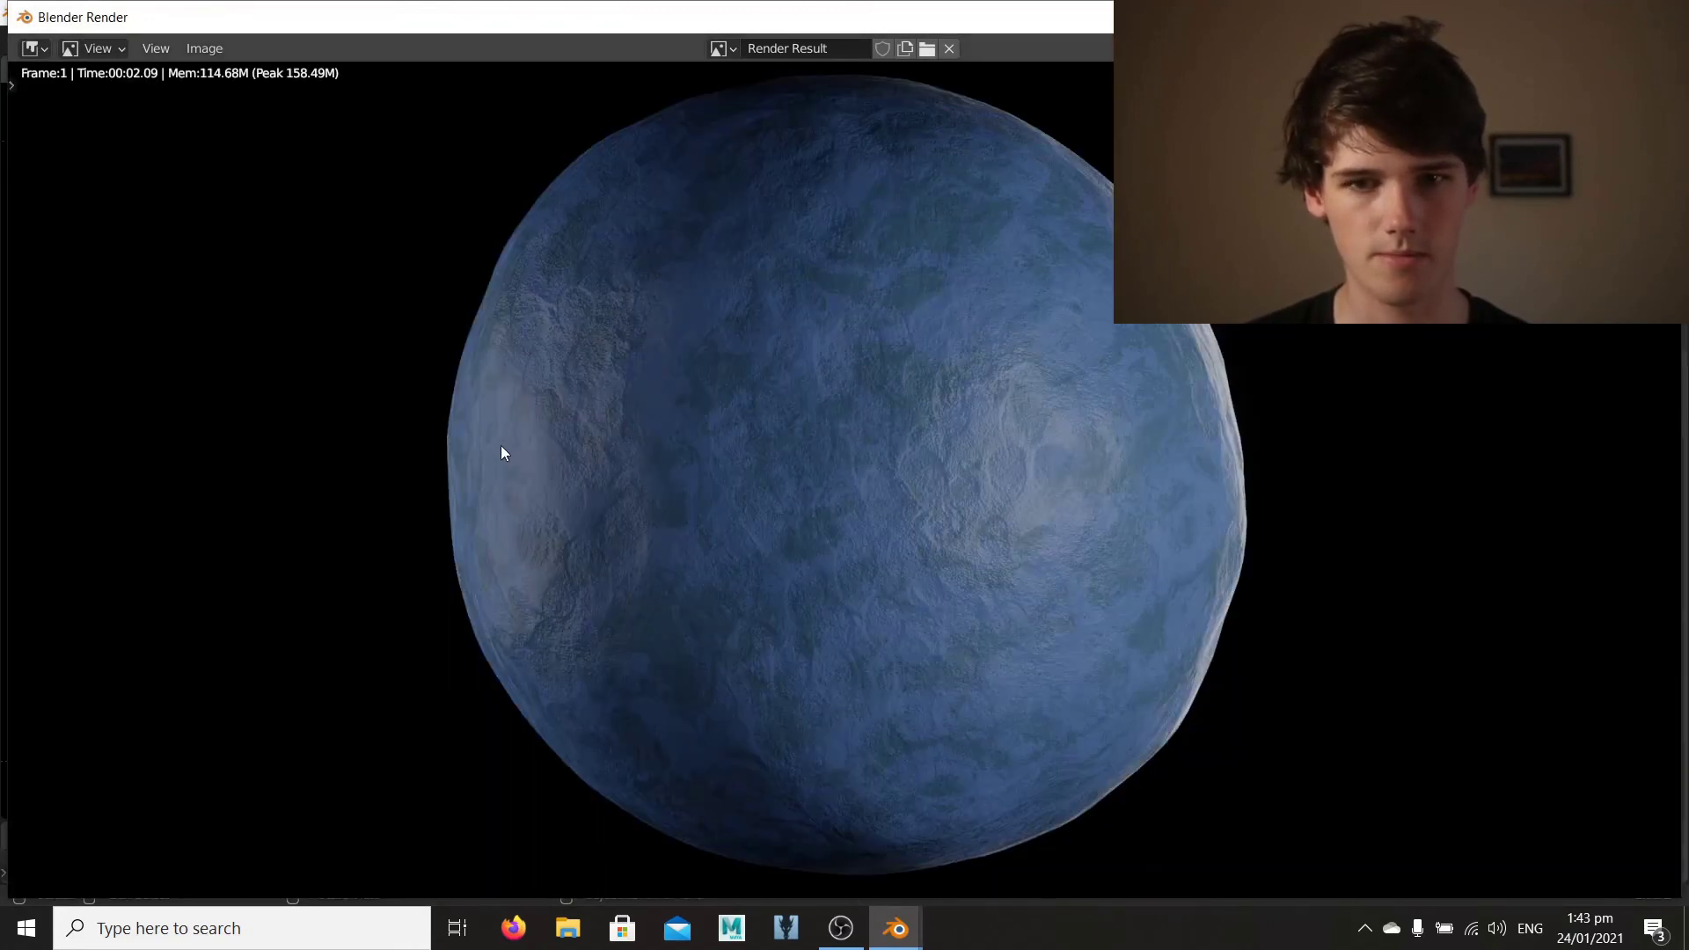
scroll(499, 445, down, 1)
scroll(490, 452, up, 1)
scroll(478, 458, down, 1)
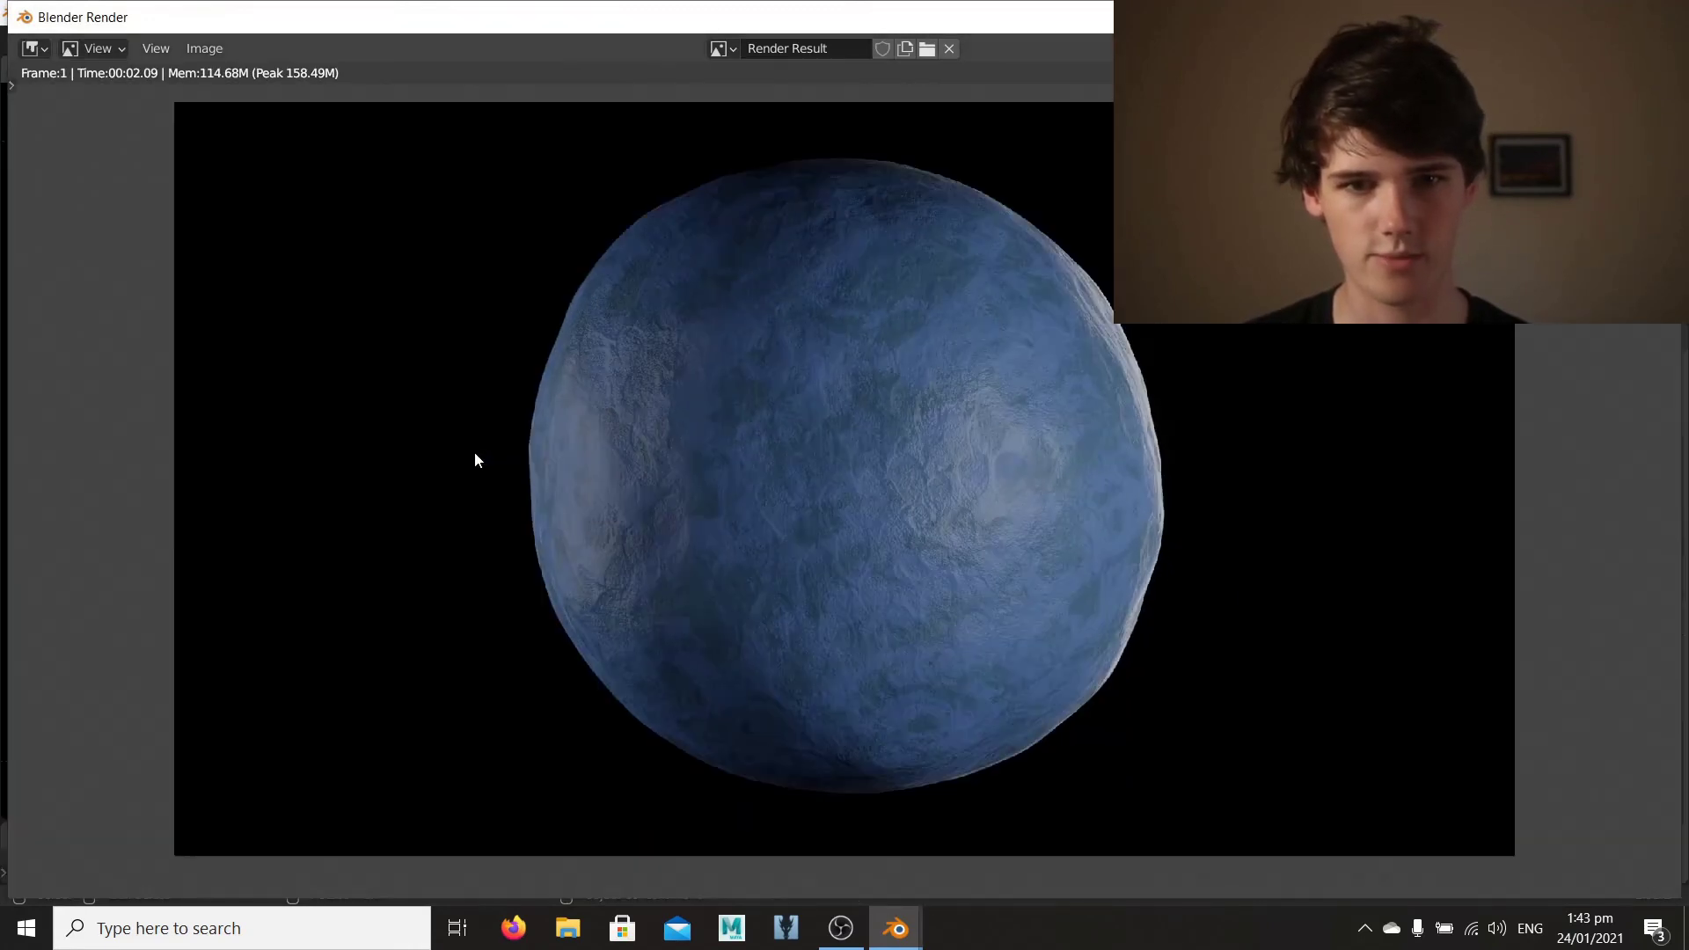